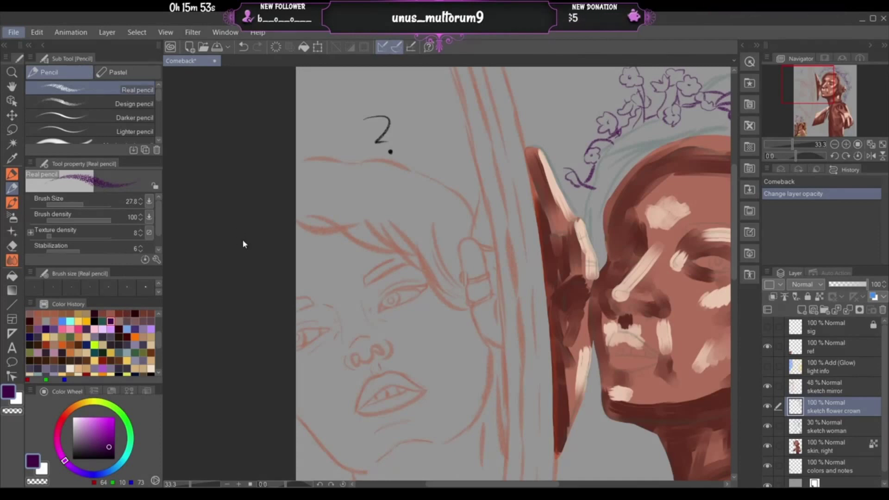
# - Import the IMG_8380 flower crown photo, then enlarge and place it beside the portrait reference photo near the canvas's lower edge
pyautogui.hotkey('alt', 'Tab')
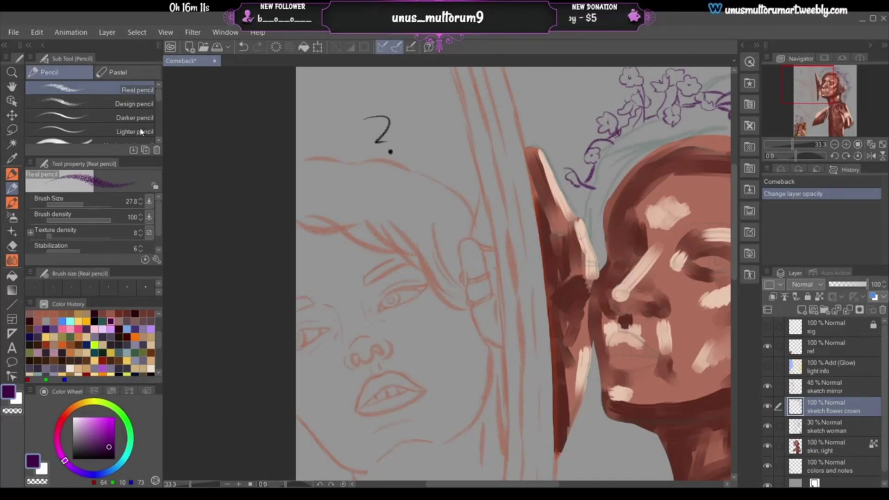
pyautogui.click(360, 274)
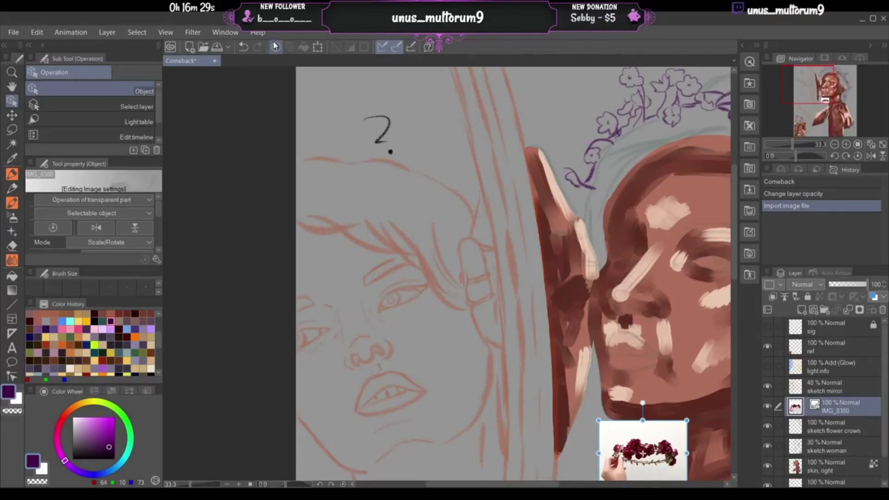
pyautogui.moveTo(800, 86); pyautogui.dragTo(821, 128)
pyautogui.moveTo(839, 122); pyautogui.dragTo(835, 121)
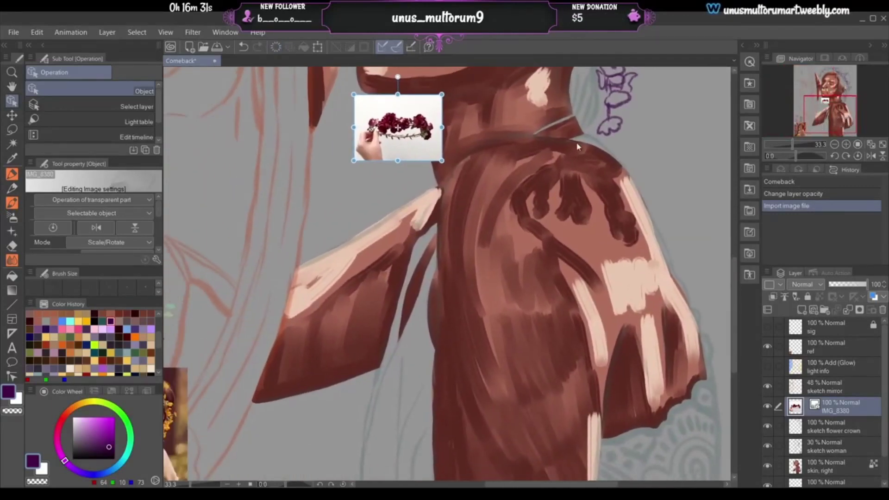
pyautogui.moveTo(408, 118); pyautogui.dragTo(252, 438)
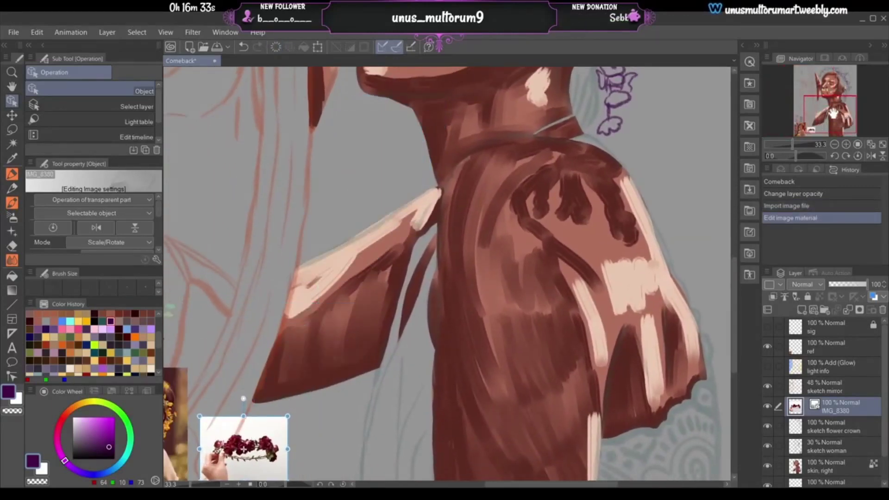
pyautogui.moveTo(833, 113); pyautogui.dragTo(816, 121)
pyautogui.moveTo(426, 368); pyautogui.dragTo(419, 408)
pyautogui.moveTo(436, 376); pyautogui.dragTo(426, 406)
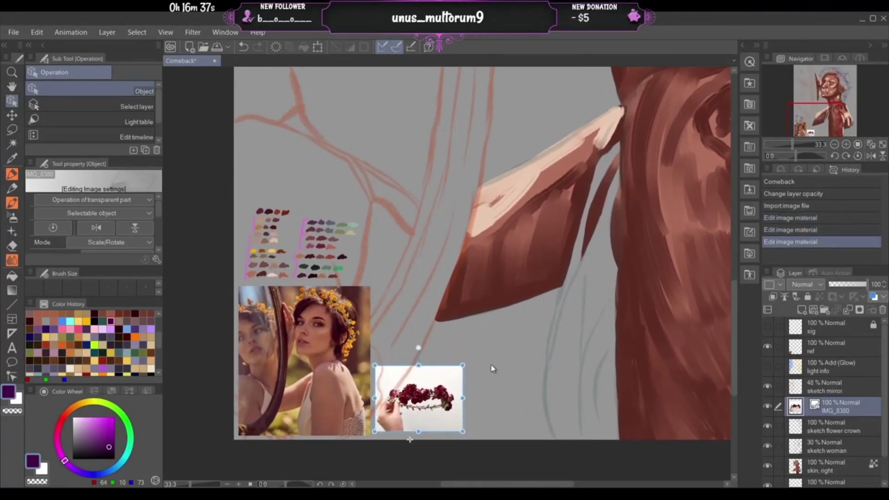
pyautogui.moveTo(463, 366); pyautogui.dragTo(526, 317)
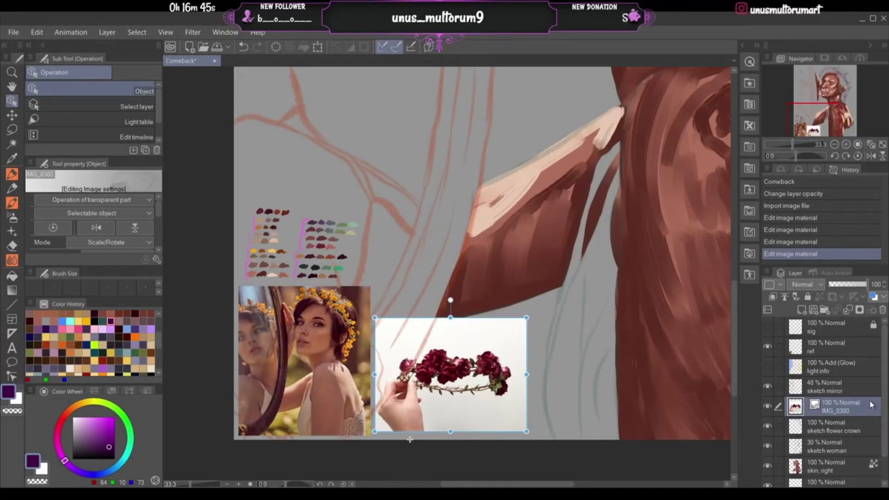
# - Move the IMG_8380 layer directly above the ref layer and merge it down into ref
pyautogui.moveTo(851, 374)
pyautogui.mouseDown()
pyautogui.moveTo(844, 356)
pyautogui.moveTo(861, 341)
pyautogui.mouseUp()
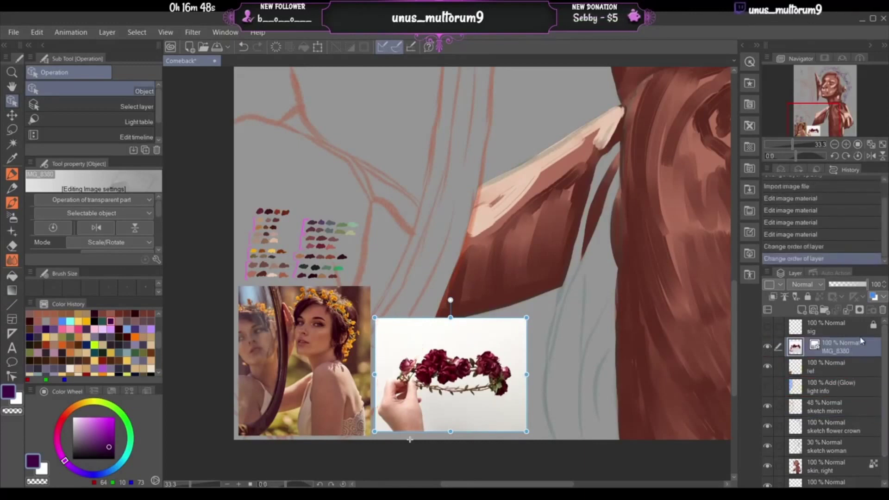
pyautogui.click(848, 311)
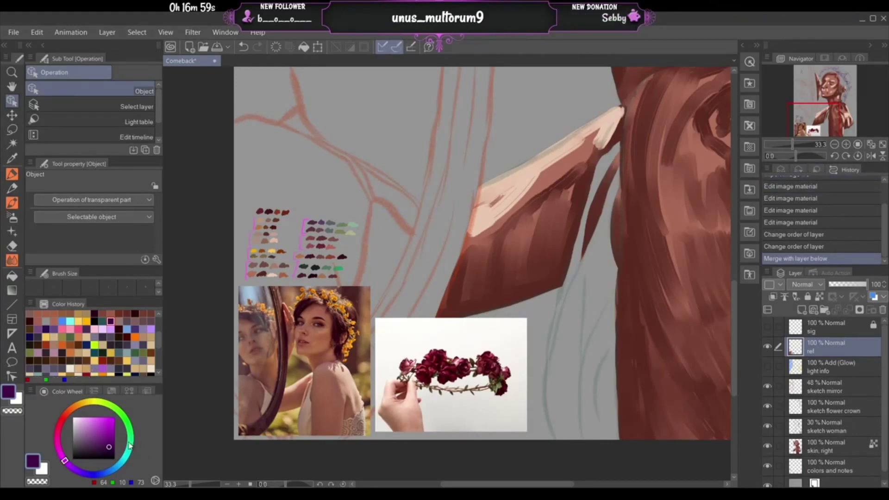
# - Set the drawing colour to a very dark red, RGB 36, 4, 7, and choose the Turnip pen
pyautogui.moveTo(64, 461); pyautogui.dragTo(62, 421)
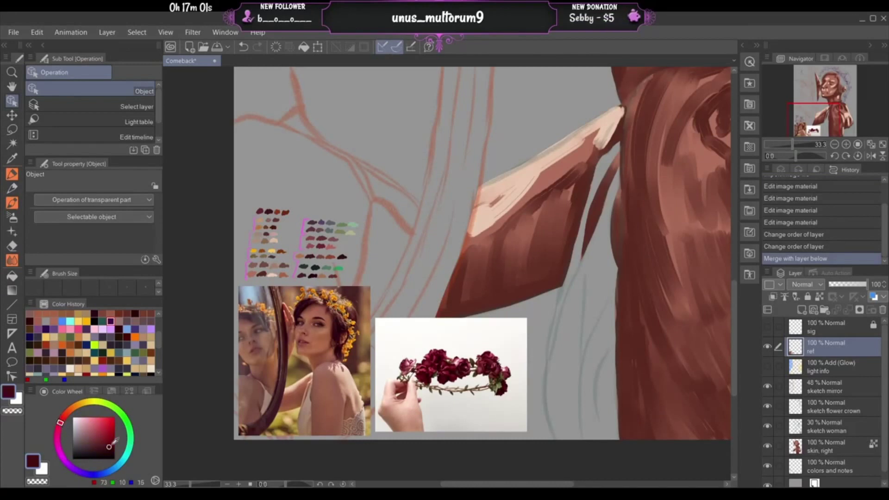
pyautogui.moveTo(109, 446); pyautogui.dragTo(111, 450)
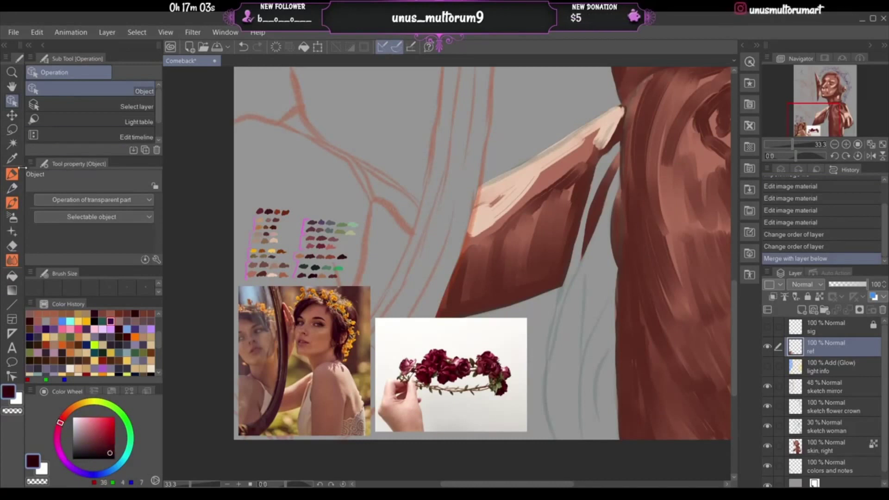
pyautogui.press('p')
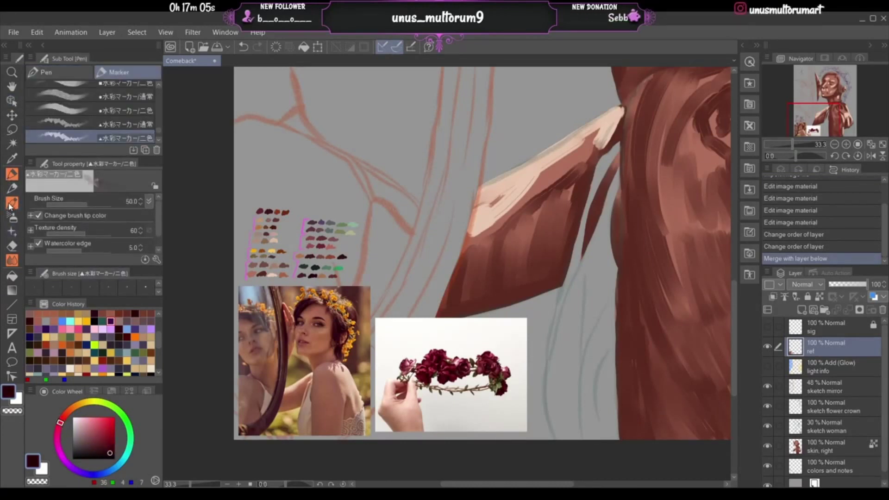
pyautogui.press('b')
pyautogui.click(12, 260)
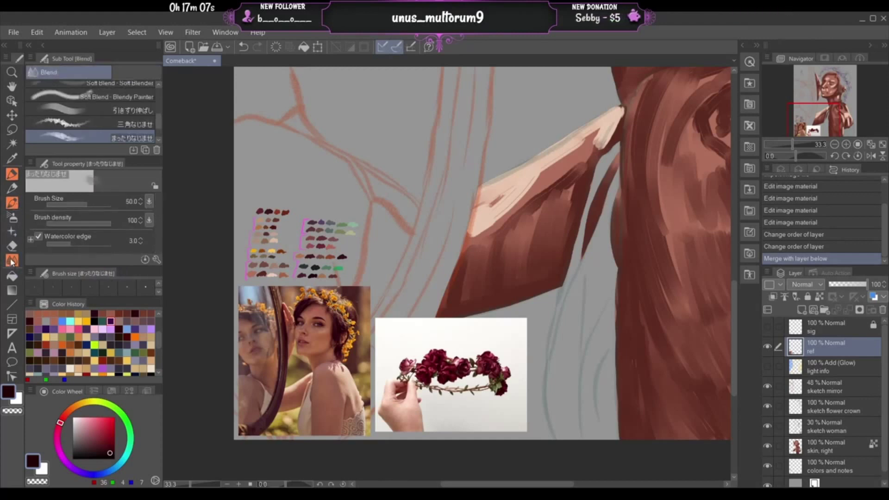
pyautogui.click(12, 203)
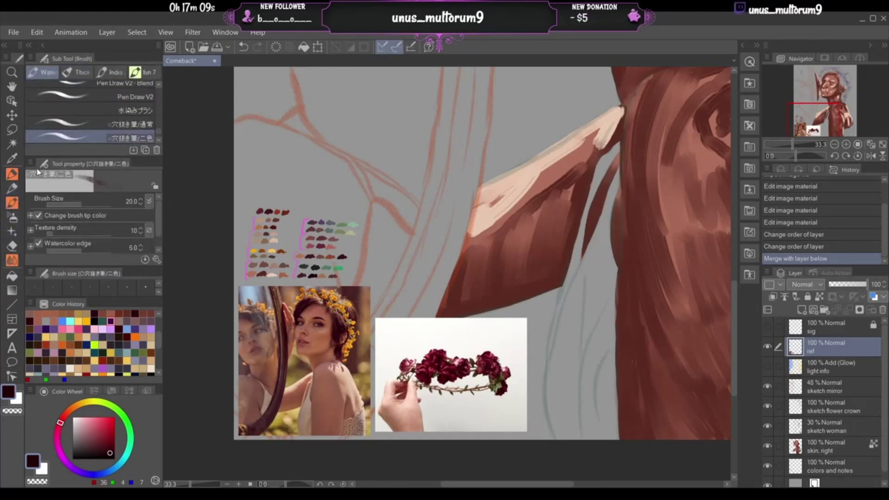
pyautogui.click(78, 72)
pyautogui.click(148, 138)
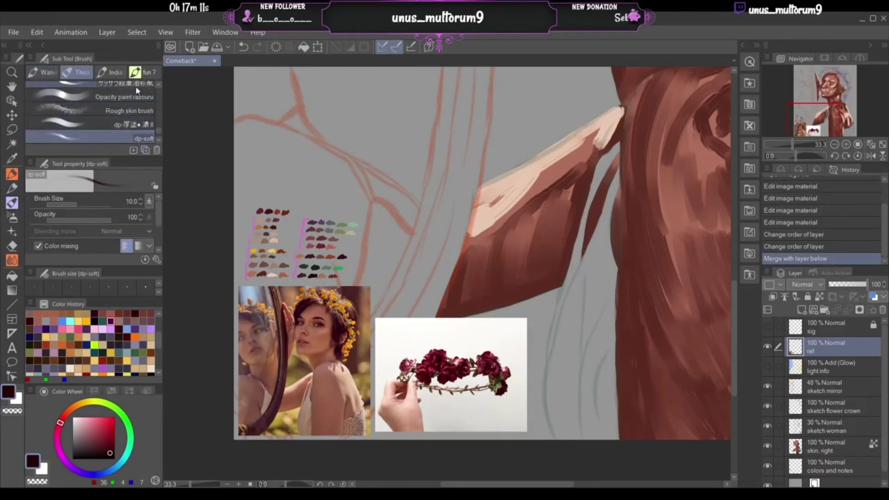
pyautogui.click(111, 72)
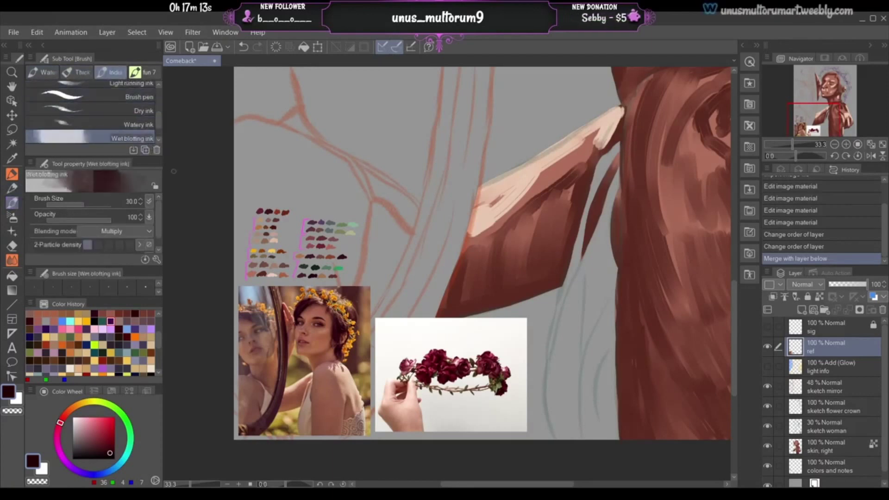
pyautogui.click(12, 174)
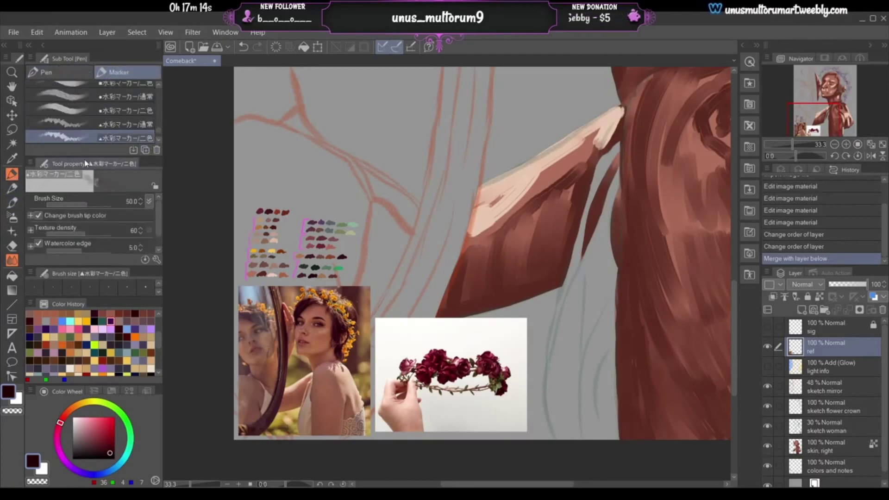
pyautogui.click(77, 72)
pyautogui.moveTo(160, 128); pyautogui.dragTo(156, 99)
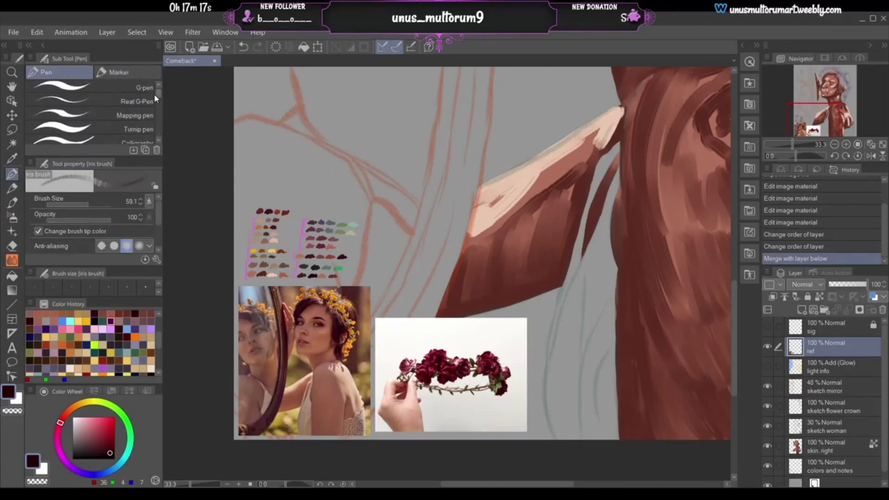
pyautogui.click(93, 130)
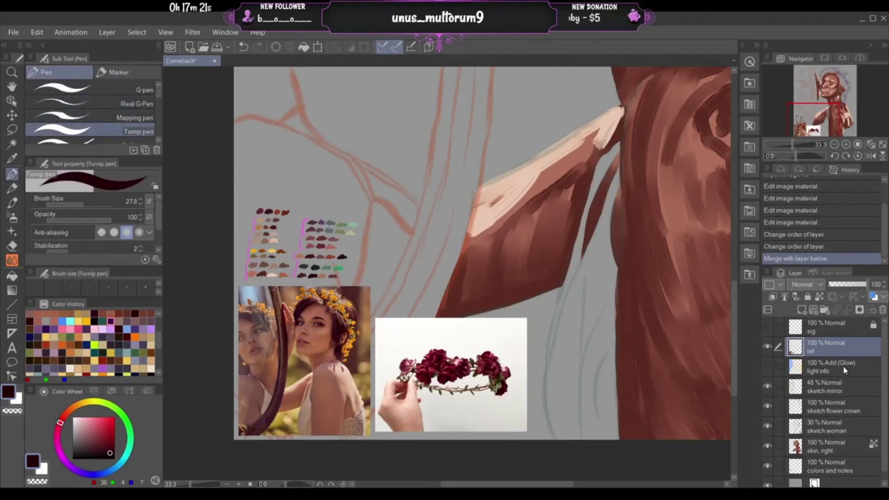
# - On the colors and notes layer, paint a very dark red swatch at the end of the palette's uppermost row of reds
pyautogui.click(768, 346)
pyautogui.click(770, 346)
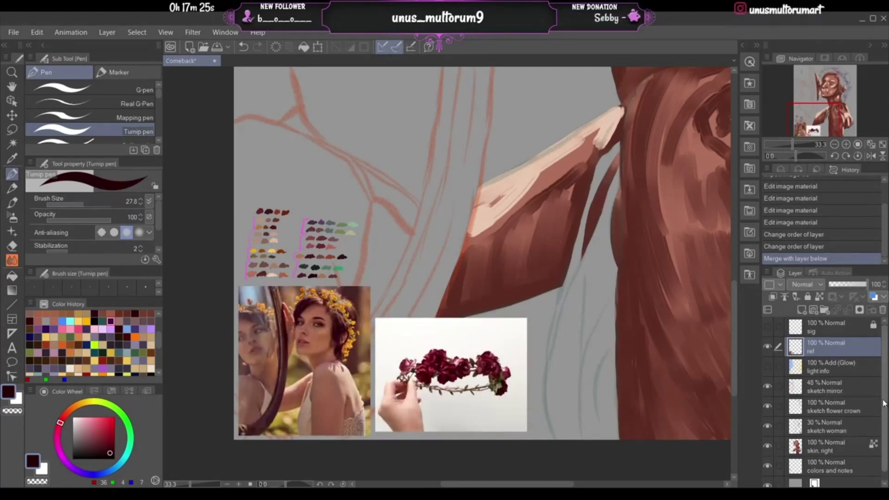
pyautogui.moveTo(883, 403); pyautogui.dragTo(884, 414)
pyautogui.click(848, 461)
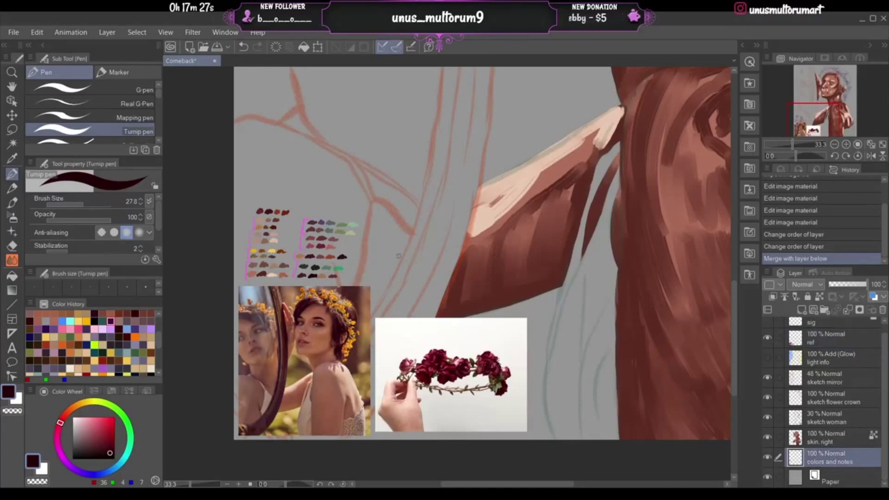
pyautogui.click(845, 145)
pyautogui.click(845, 144)
pyautogui.moveTo(818, 125); pyautogui.dragTo(811, 123)
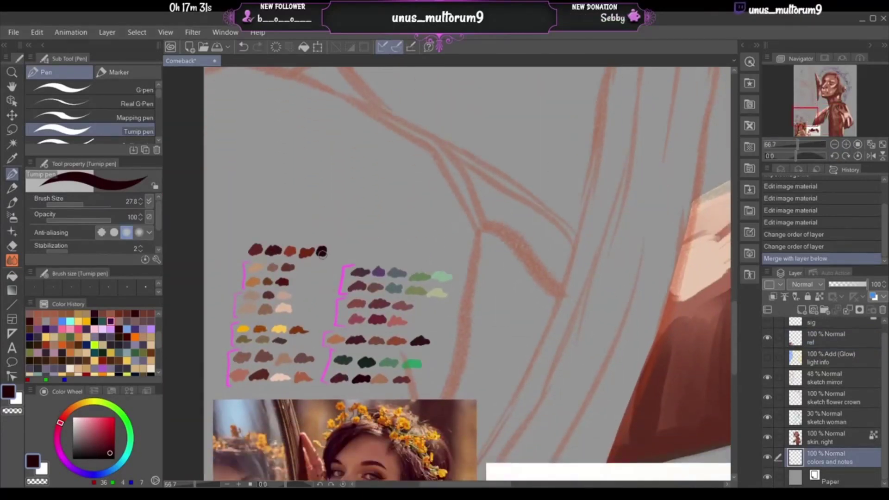
pyautogui.moveTo(321, 252); pyautogui.dragTo(330, 252)
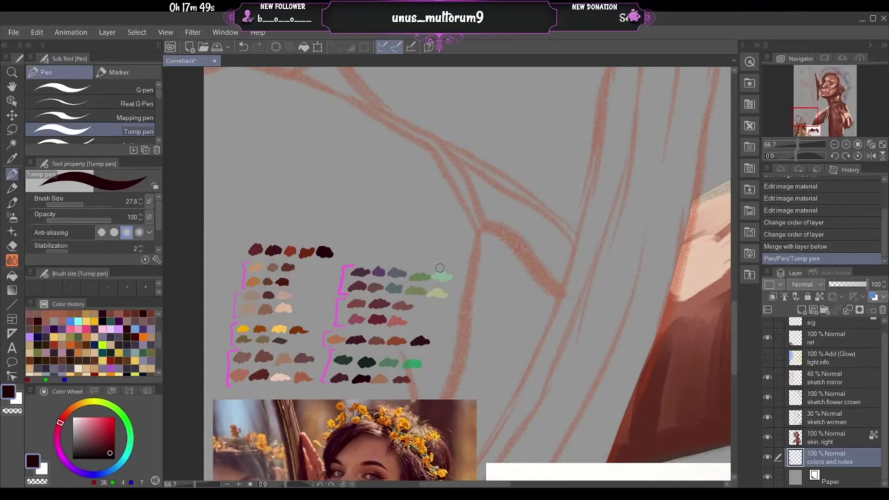
# - Mix a very dark muted green and paint a swatch of it above the first red in the palette
pyautogui.click(125, 416)
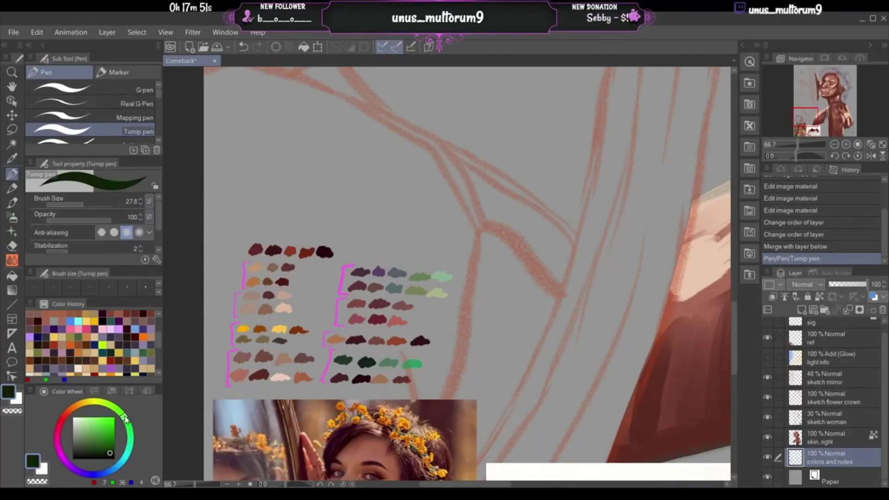
pyautogui.moveTo(110, 450); pyautogui.dragTo(87, 449)
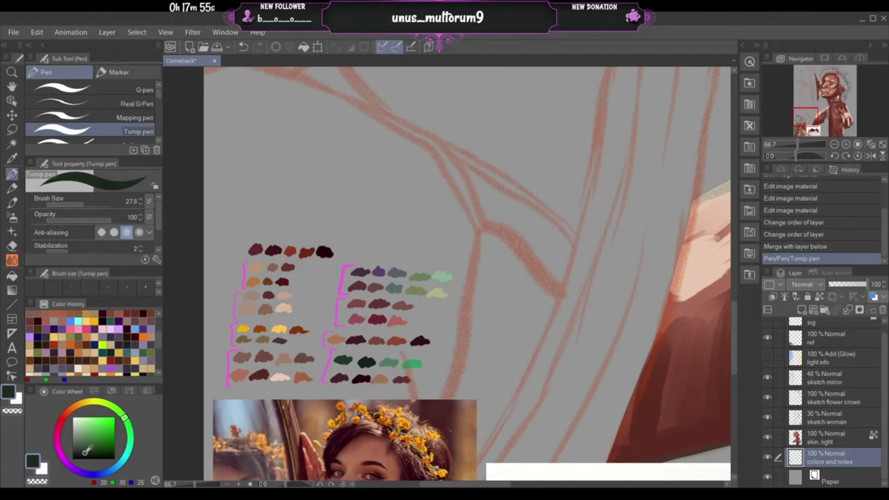
pyautogui.click(84, 452)
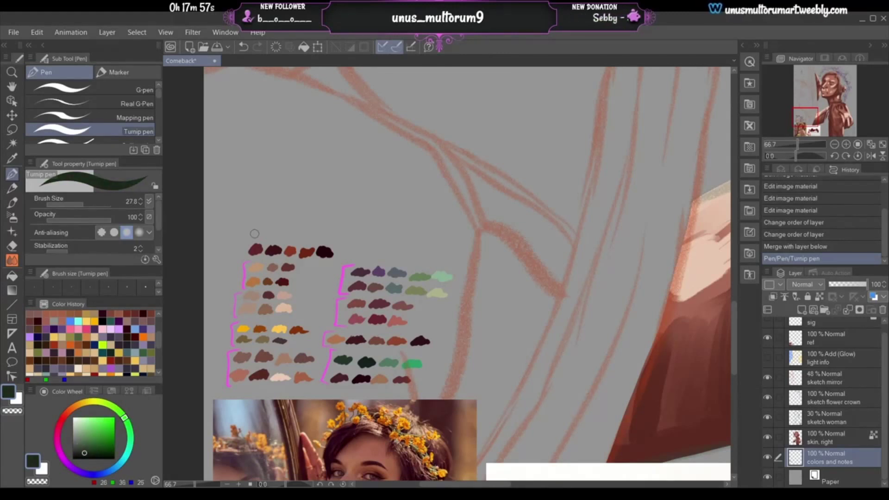
pyautogui.moveTo(262, 235); pyautogui.dragTo(267, 235)
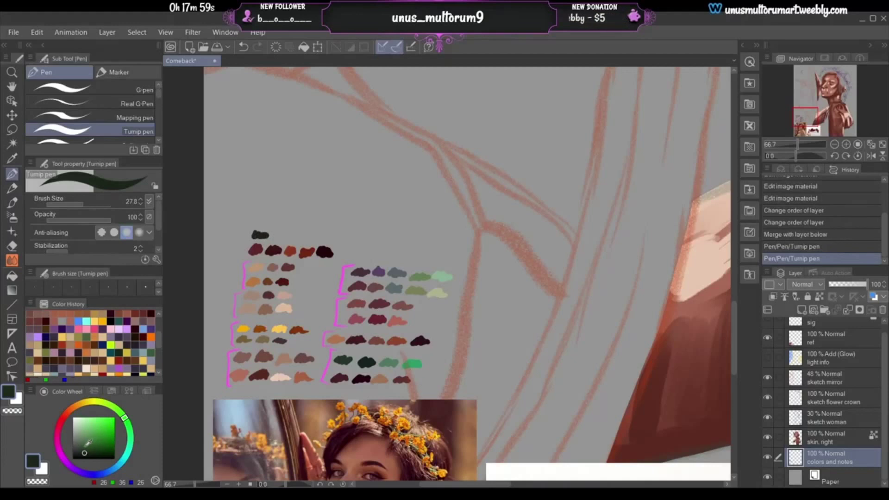
# - Mix a lighter grey-green and paint a swatch of it right after the dark green one
pyautogui.click(86, 446)
pyautogui.click(82, 443)
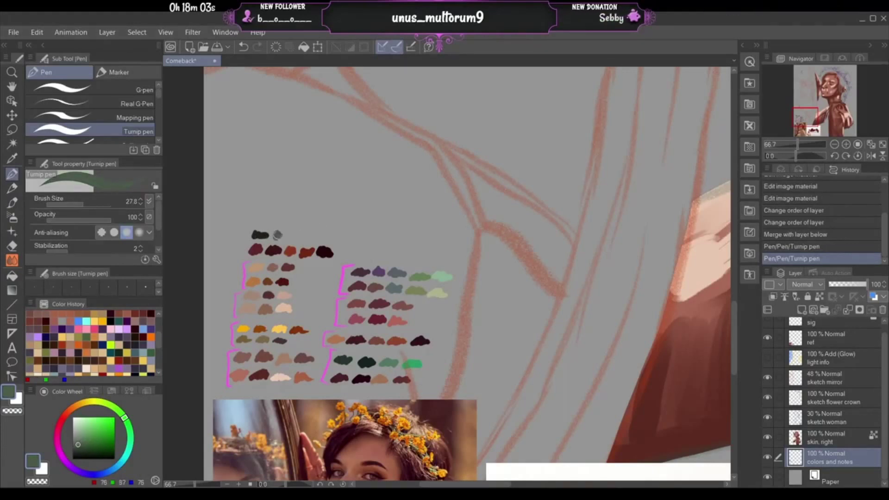
pyautogui.moveTo(277, 234); pyautogui.dragTo(283, 236)
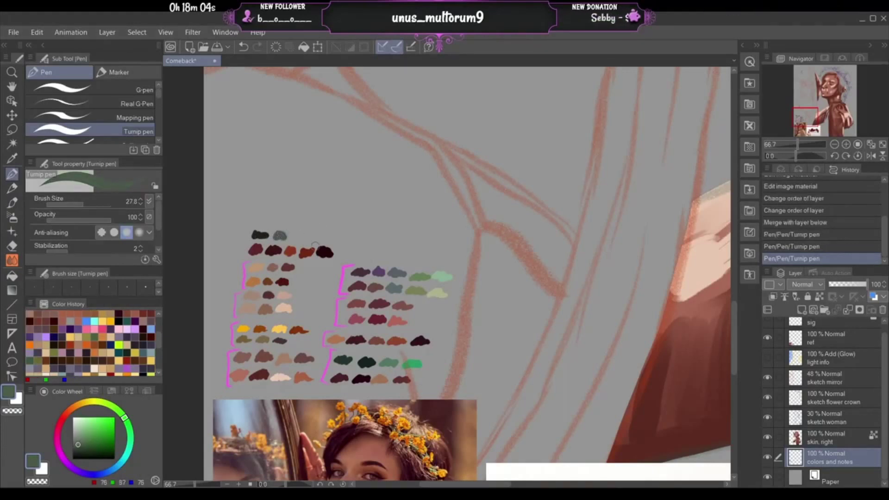
# - Mix a near-black green and paint a third swatch at the end of the new green row
pyautogui.click(79, 451)
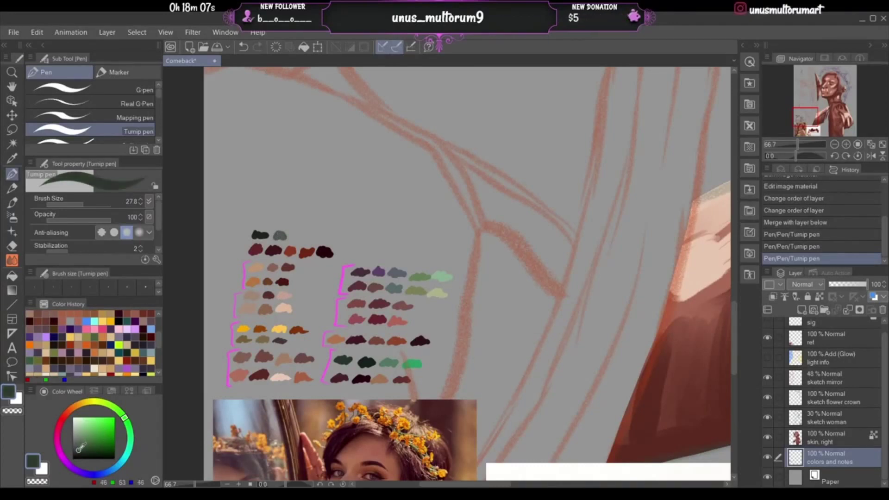
pyautogui.click(77, 453)
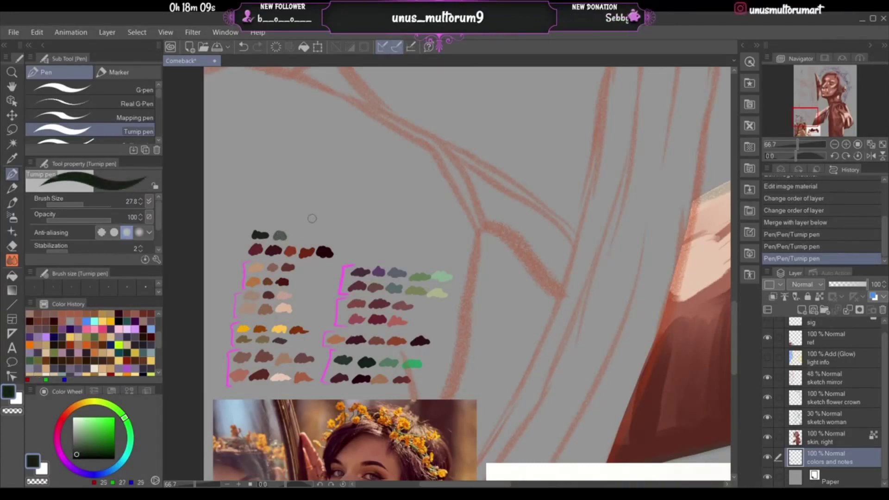
pyautogui.moveTo(292, 237); pyautogui.dragTo(305, 236)
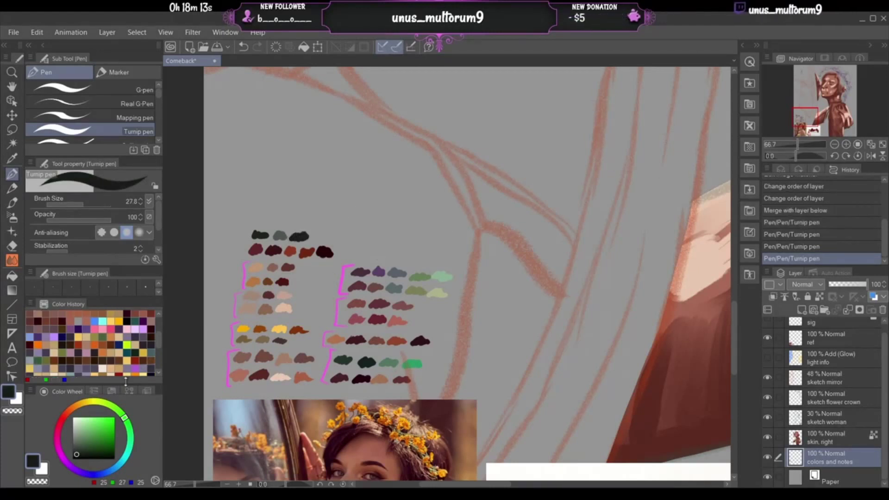
# - Switch to the Real pencil with dark purple, RGB 64, 10, 73, and make the sketch flower crown layer active
pyautogui.click(143, 321)
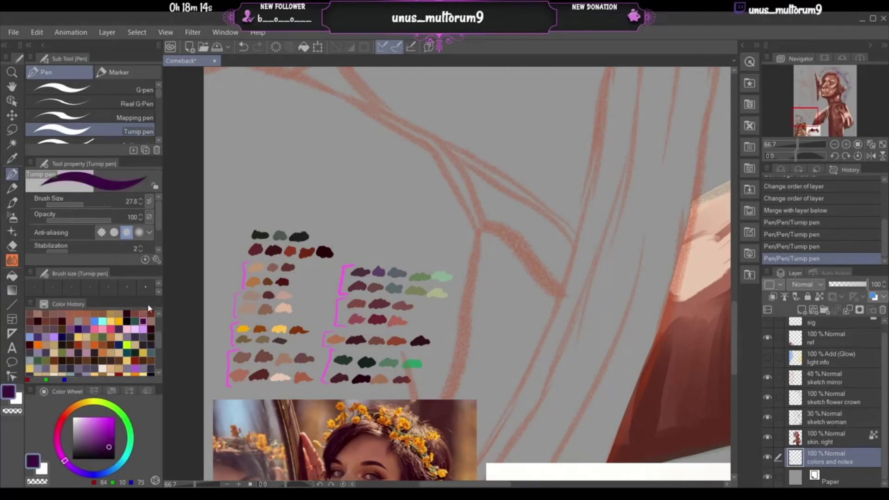
pyautogui.click(13, 188)
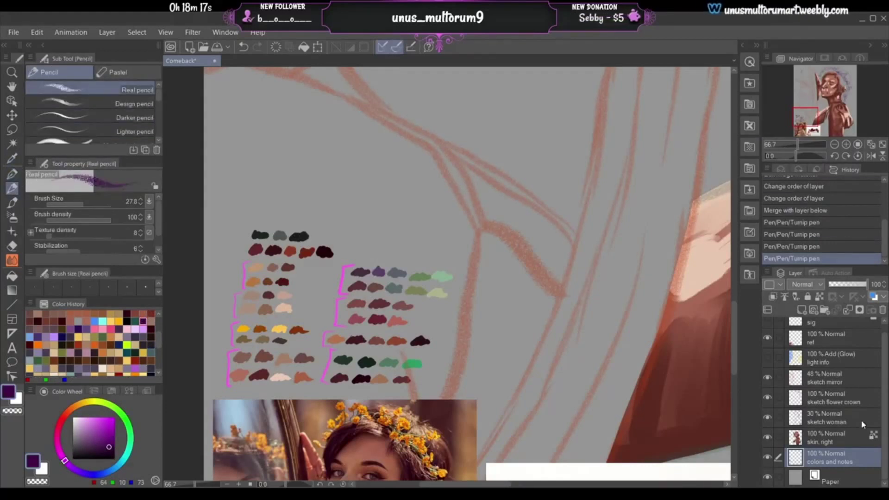
pyautogui.scroll(1, 824, 402)
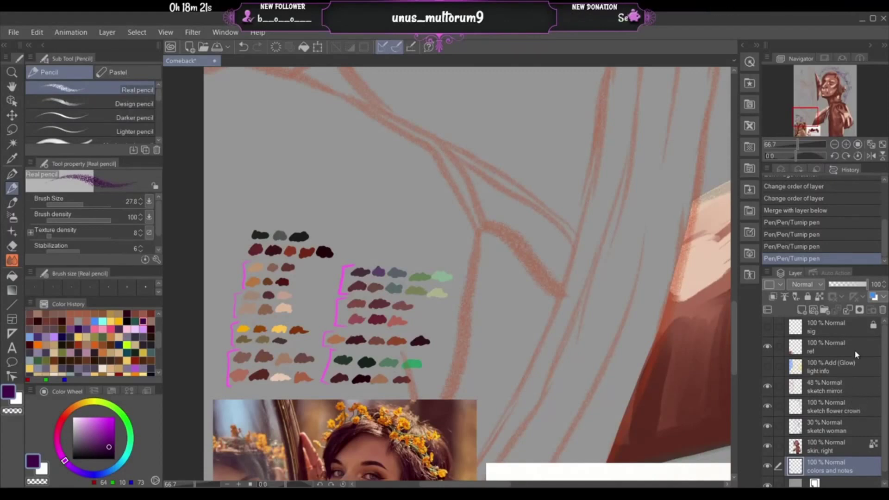
pyautogui.click(856, 415)
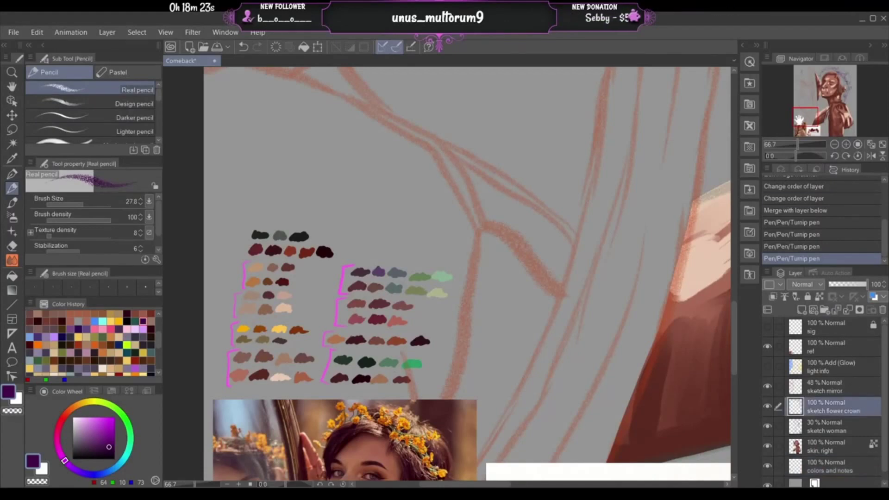
# - Erase the handwritten "2." above the head sketch in the mirror
pyautogui.moveTo(799, 120)
pyautogui.mouseDown()
pyautogui.moveTo(812, 93)
pyautogui.moveTo(797, 74)
pyautogui.mouseUp()
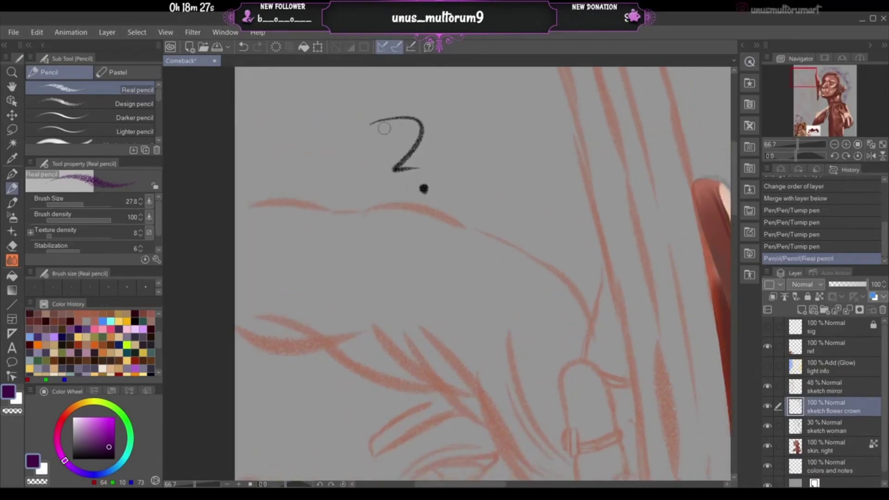
pyautogui.moveTo(377, 129)
pyautogui.mouseDown()
pyautogui.moveTo(413, 107)
pyautogui.moveTo(427, 115)
pyautogui.moveTo(409, 140)
pyautogui.moveTo(399, 121)
pyautogui.moveTo(396, 171)
pyautogui.mouseUp()
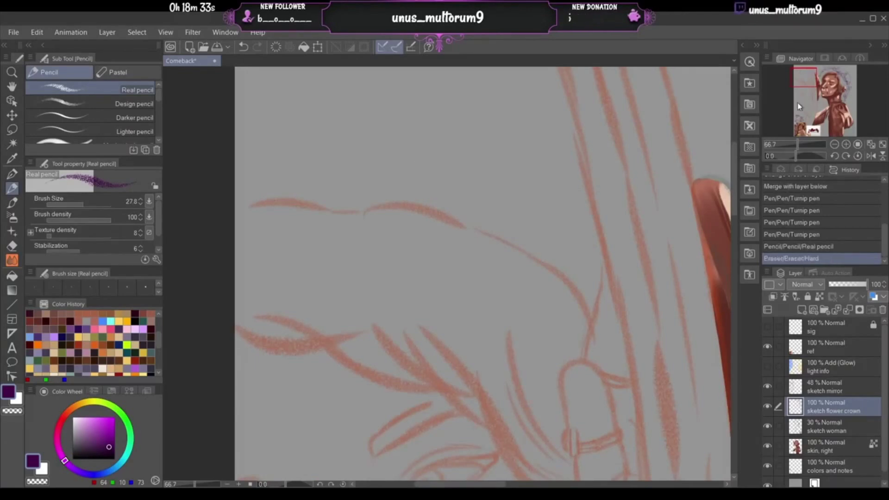
pyautogui.moveTo(800, 82); pyautogui.dragTo(812, 130)
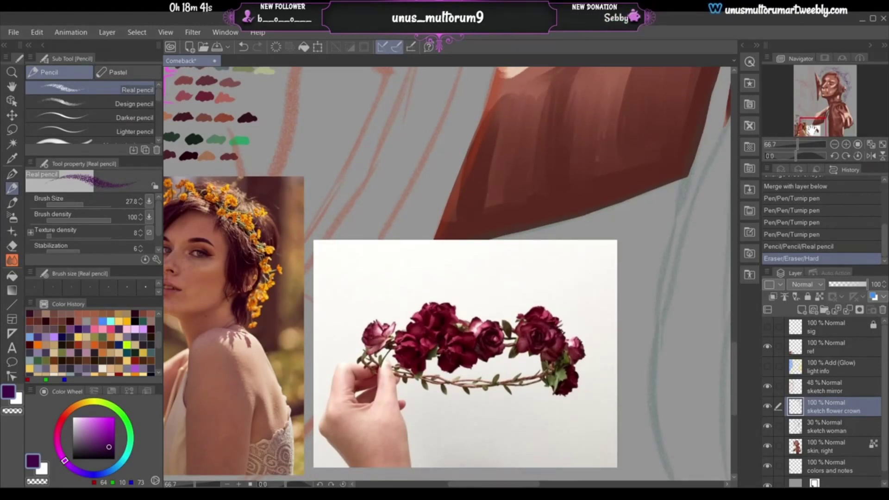
pyautogui.moveTo(811, 130); pyautogui.dragTo(802, 82)
pyautogui.moveTo(463, 182); pyautogui.dragTo(466, 200)
pyautogui.hotkey('ctrl', 'z')
pyautogui.hotkey('ctrl', 'z')
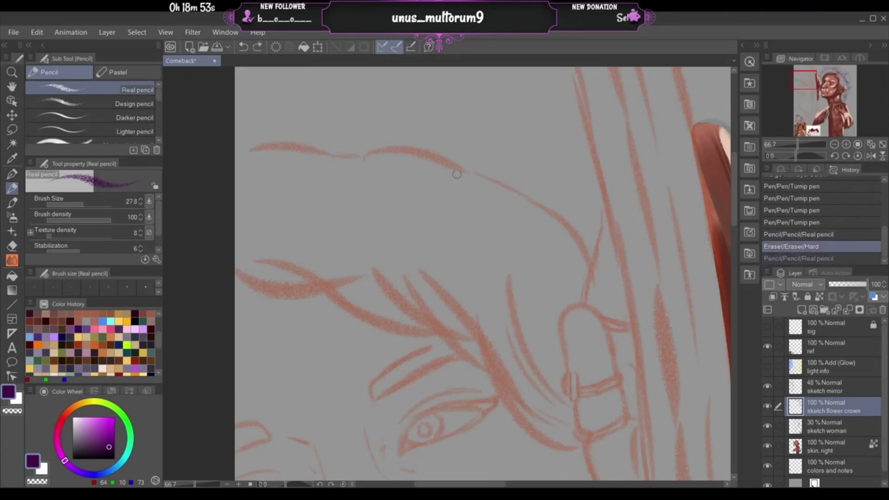
pyautogui.moveTo(457, 171); pyautogui.dragTo(463, 194)
pyautogui.hotkey('ctrl', 'z')
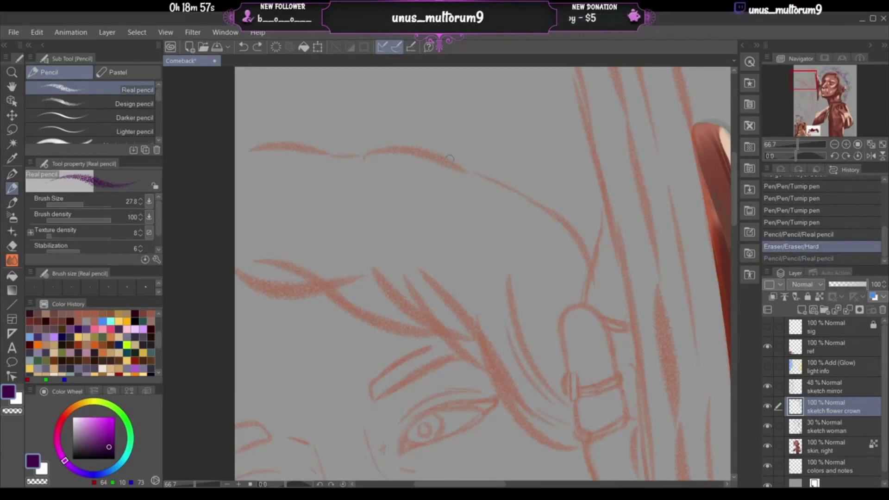
pyautogui.moveTo(458, 173); pyautogui.dragTo(460, 194)
pyautogui.hotkey('ctrl', 'z')
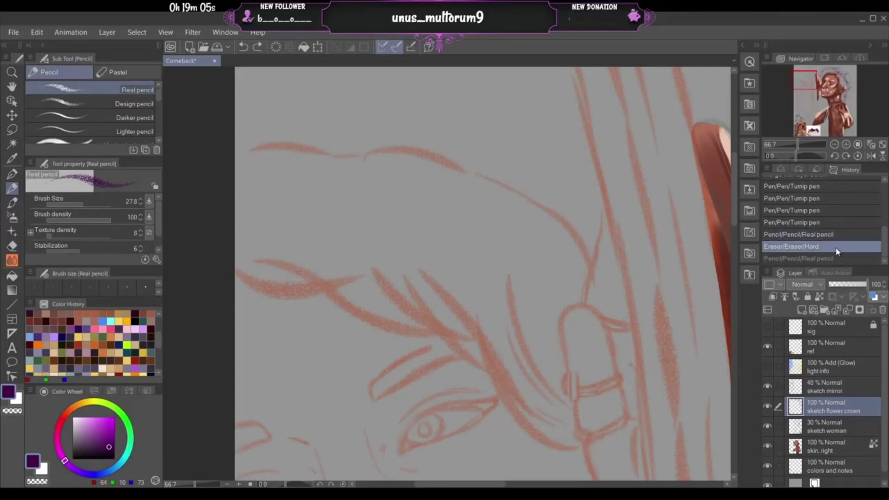
# - Select the red rose crown photo on the ref layer with a rectangular selection
pyautogui.moveTo(804, 105); pyautogui.dragTo(807, 131)
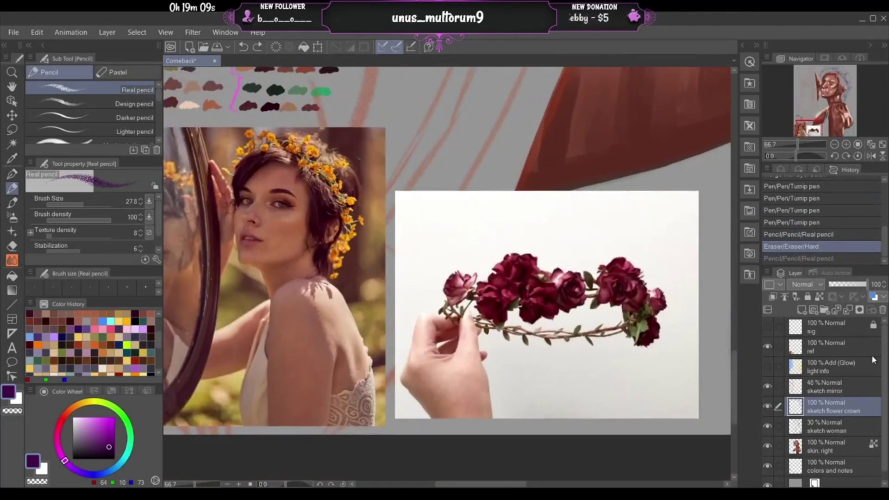
pyautogui.click(840, 350)
pyautogui.press('m')
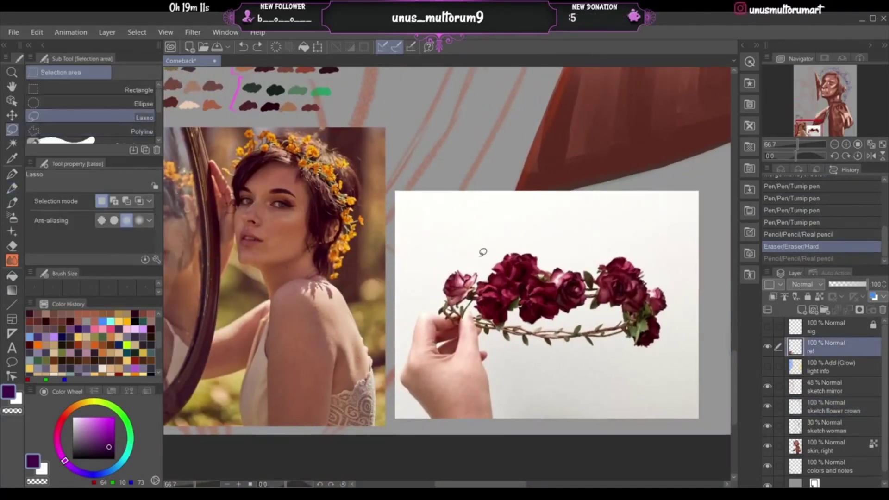
pyautogui.moveTo(391, 180)
pyautogui.mouseDown()
pyautogui.moveTo(396, 272)
pyautogui.moveTo(445, 429)
pyautogui.moveTo(479, 426)
pyautogui.moveTo(392, 200)
pyautogui.moveTo(385, 241)
pyautogui.mouseUp()
pyautogui.moveTo(407, 149); pyautogui.dragTo(406, 153)
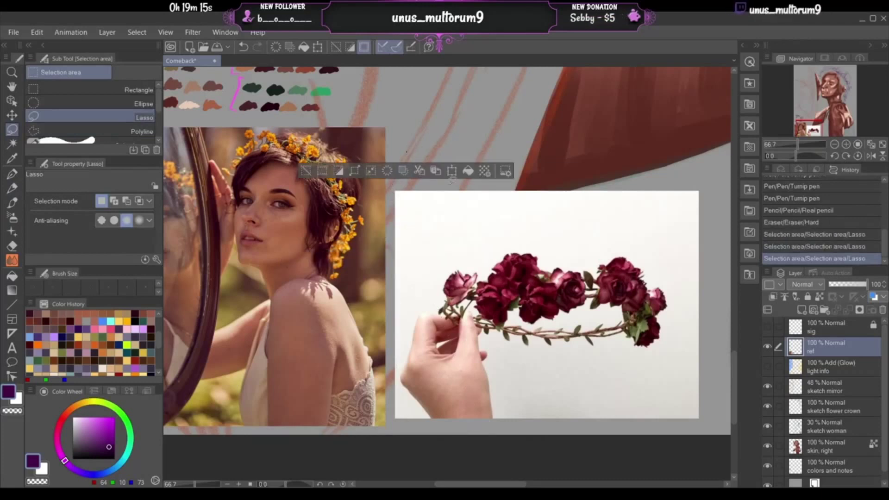
pyautogui.click(138, 91)
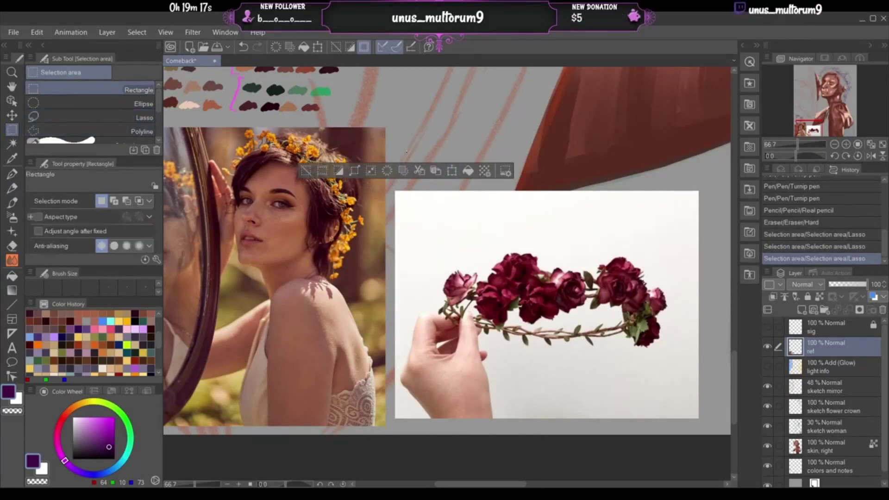
pyautogui.moveTo(392, 183); pyautogui.dragTo(704, 421)
# - Move the selected rose crown photo onto the head sketched in the mirror and enlarge it proportionally to span the head
pyautogui.hotkey('ctrl', 't')
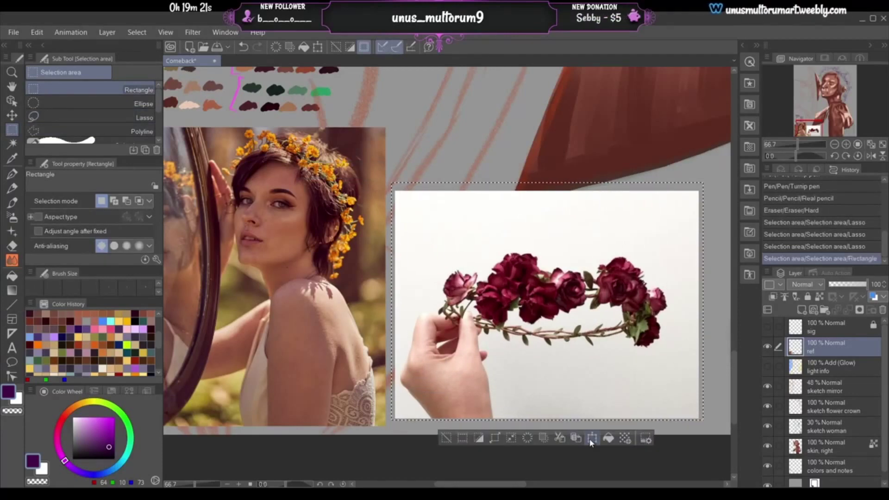
pyautogui.moveTo(548, 370); pyautogui.dragTo(536, 109)
pyautogui.moveTo(532, 139); pyautogui.dragTo(524, 352)
pyautogui.moveTo(565, 397); pyautogui.dragTo(565, 109)
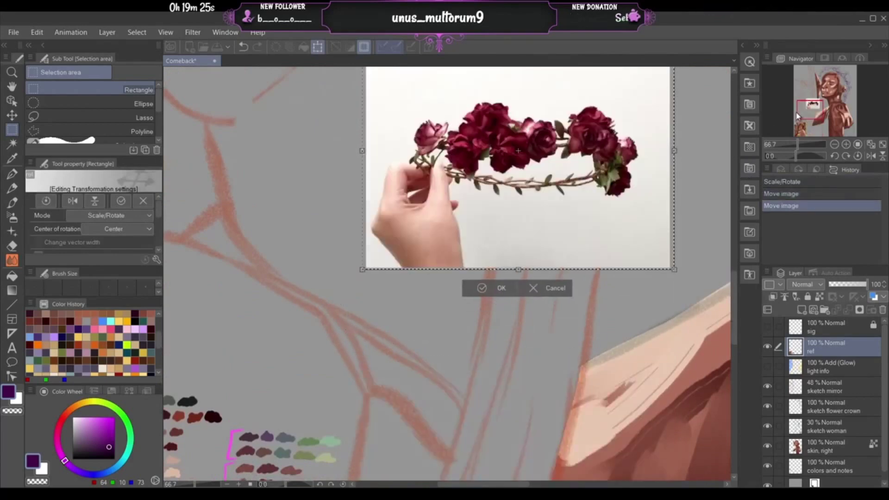
pyautogui.moveTo(811, 115)
pyautogui.mouseDown()
pyautogui.moveTo(812, 85)
pyautogui.moveTo(811, 100)
pyautogui.mouseUp()
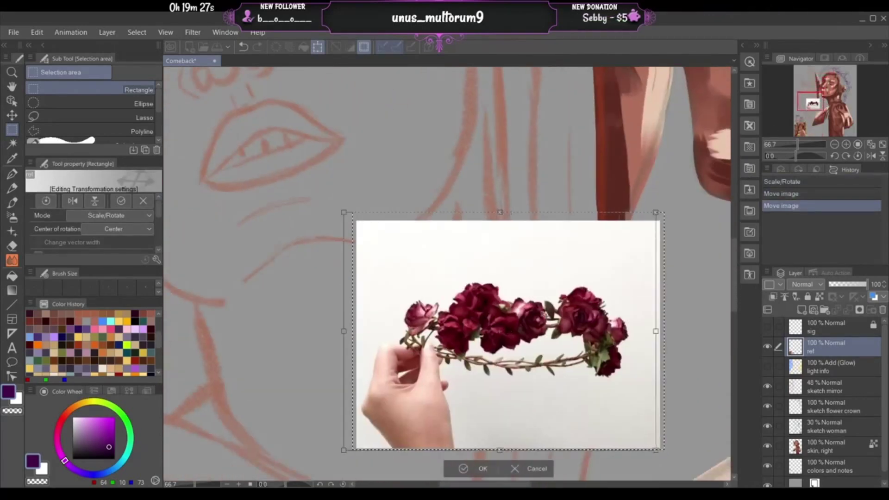
pyautogui.moveTo(570, 320); pyautogui.dragTo(711, 73)
pyautogui.moveTo(810, 102); pyautogui.dragTo(806, 85)
pyautogui.click(834, 145)
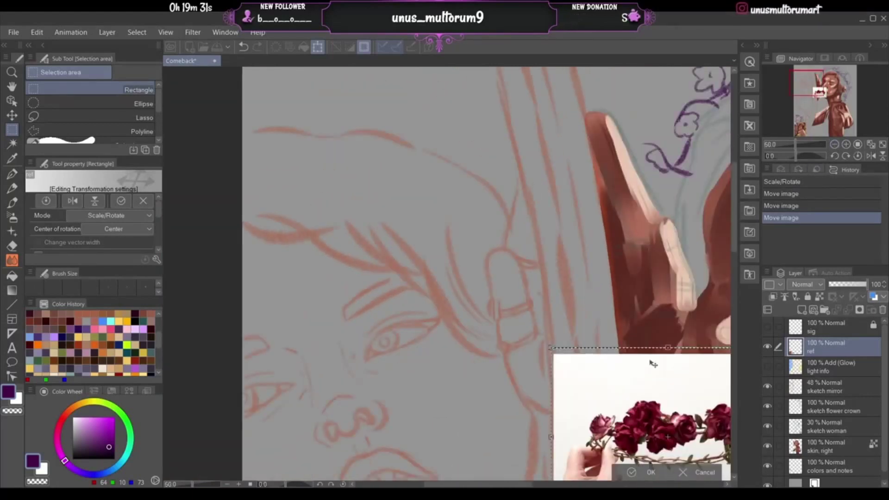
pyautogui.moveTo(659, 387); pyautogui.dragTo(664, 235)
pyautogui.moveTo(667, 373); pyautogui.dragTo(679, 86)
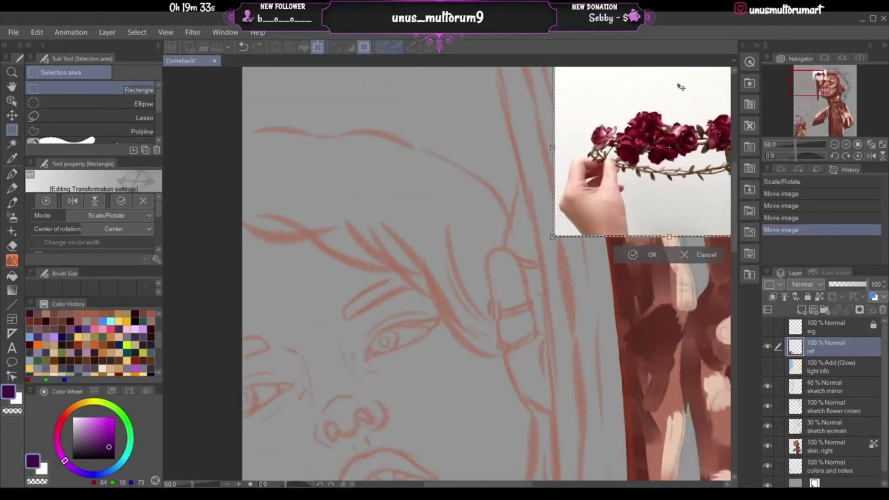
pyautogui.moveTo(812, 84); pyautogui.dragTo(815, 81)
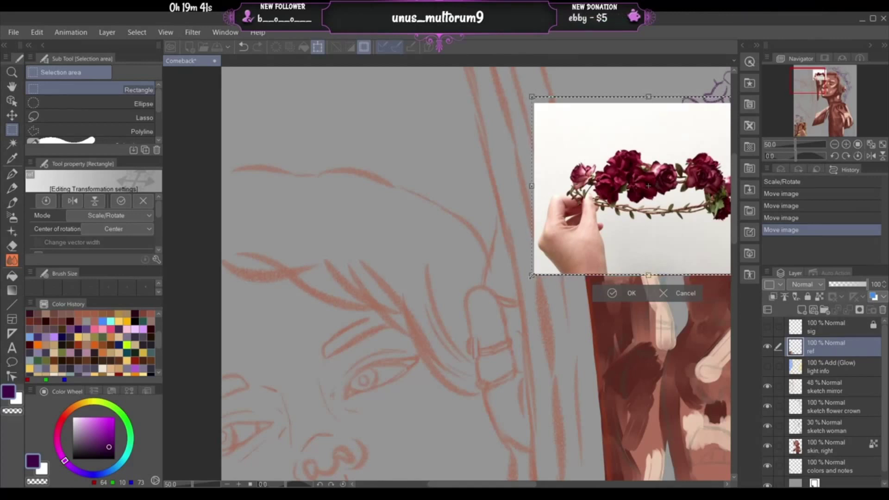
pyautogui.moveTo(649, 222); pyautogui.dragTo(355, 261)
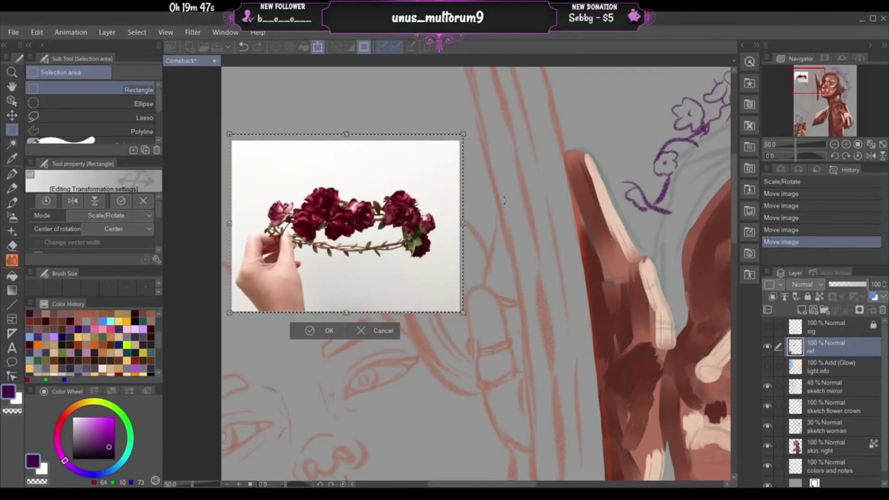
pyautogui.moveTo(462, 313); pyautogui.dragTo(602, 352)
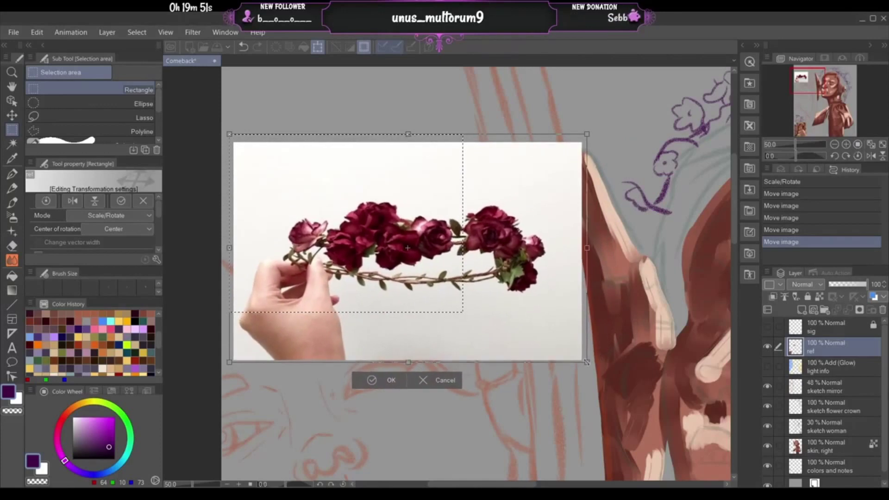
pyautogui.press('Return')
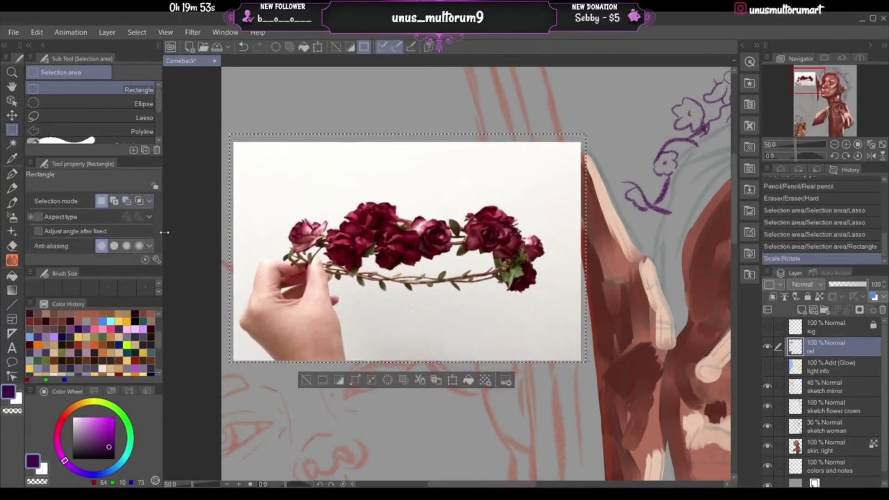
# - Lower the ref layer's opacity to 25% and stretch the rose crown photo wider and taller to fit the mirror sketch's head
pyautogui.click(850, 288)
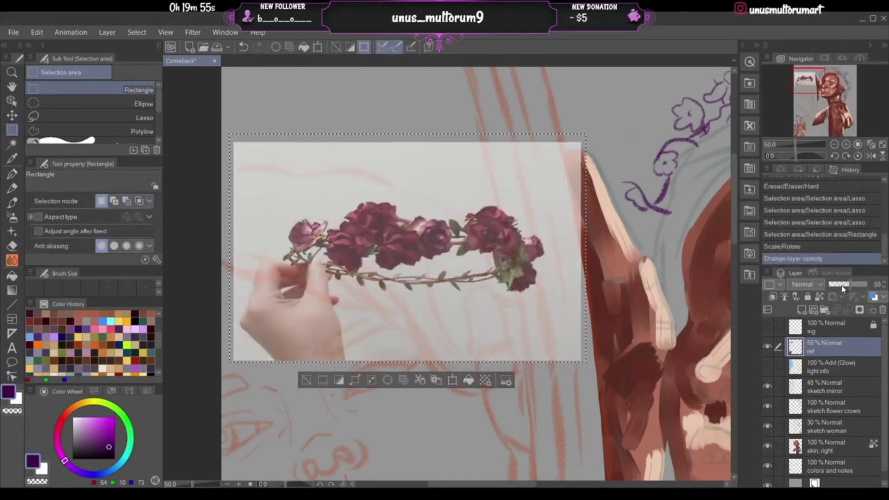
pyautogui.click(839, 289)
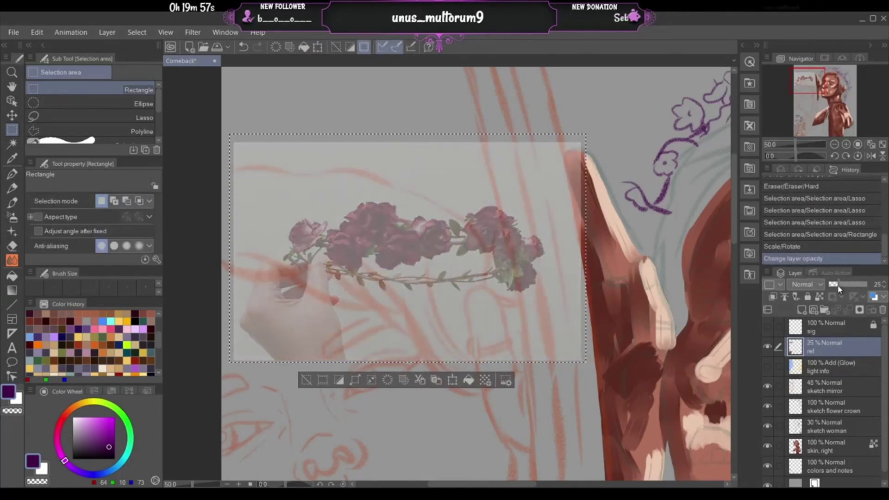
pyautogui.hotkey('ctrl', 't')
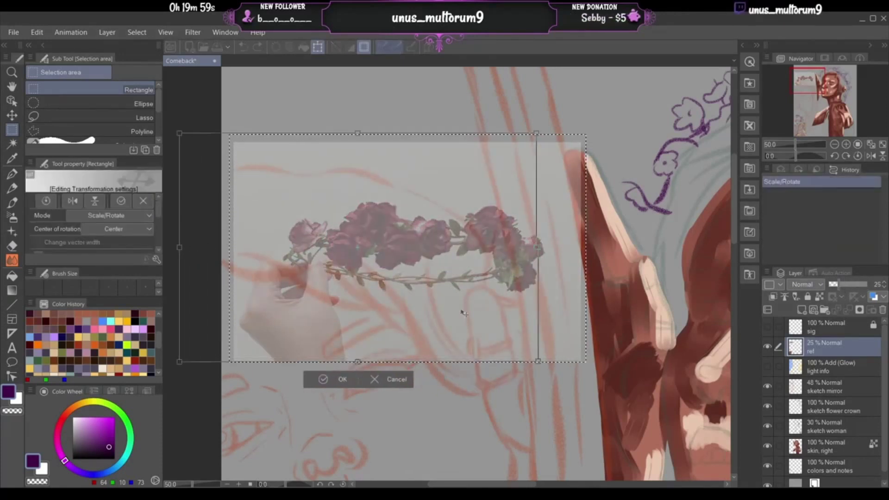
pyautogui.moveTo(463, 313); pyautogui.dragTo(436, 313)
pyautogui.moveTo(507, 247); pyautogui.dragTo(589, 247)
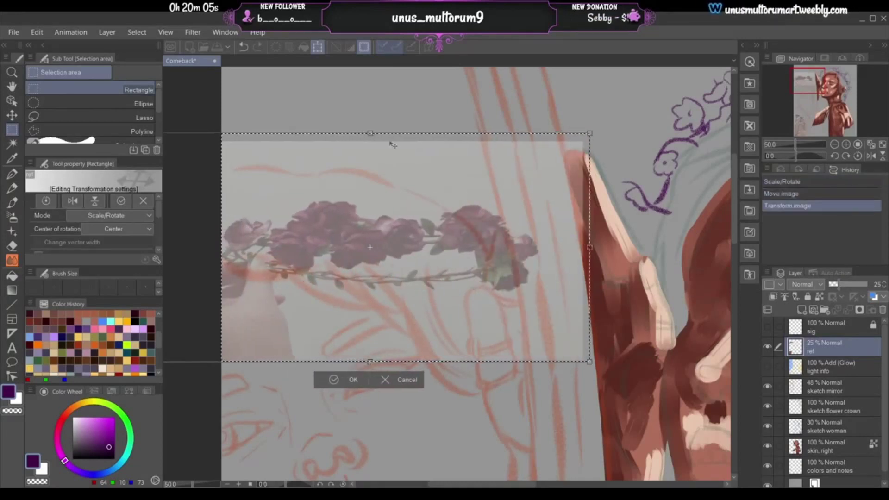
pyautogui.moveTo(377, 134); pyautogui.dragTo(378, 59)
pyautogui.moveTo(432, 274); pyautogui.dragTo(412, 318)
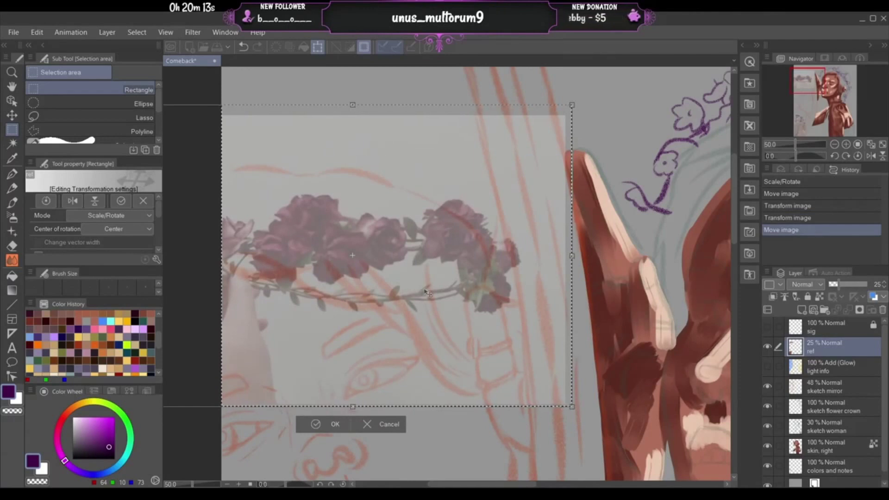
pyautogui.click(333, 424)
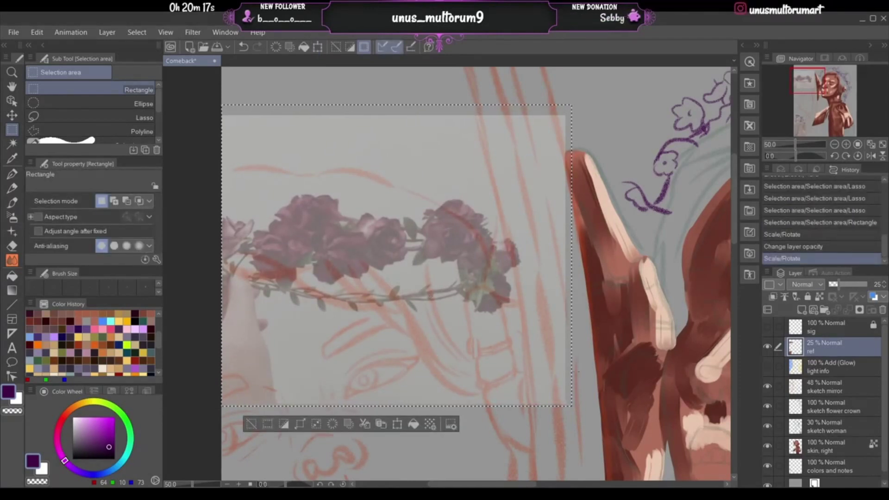
pyautogui.hotkey('ctrl', 'd')
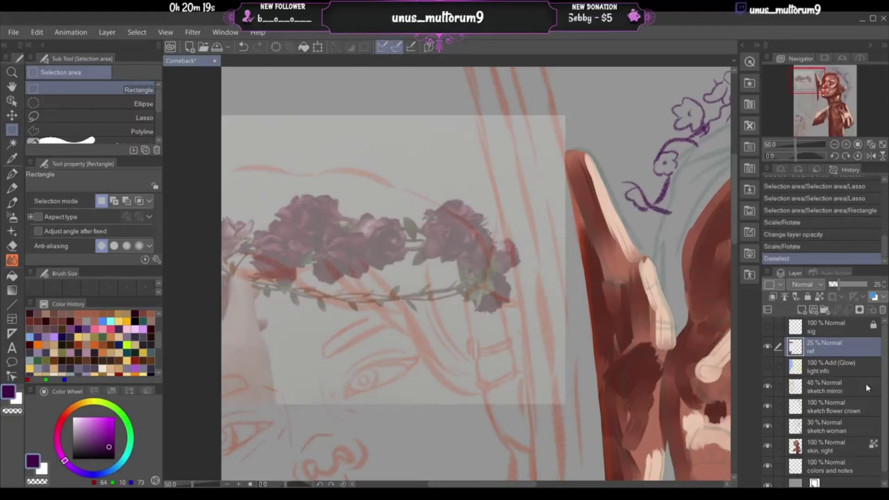
# - On the sketch flower crown layer, trace the large rose near the mirror frame and the small petal above it with the Real pencil
pyautogui.scroll(-1, 883, 394)
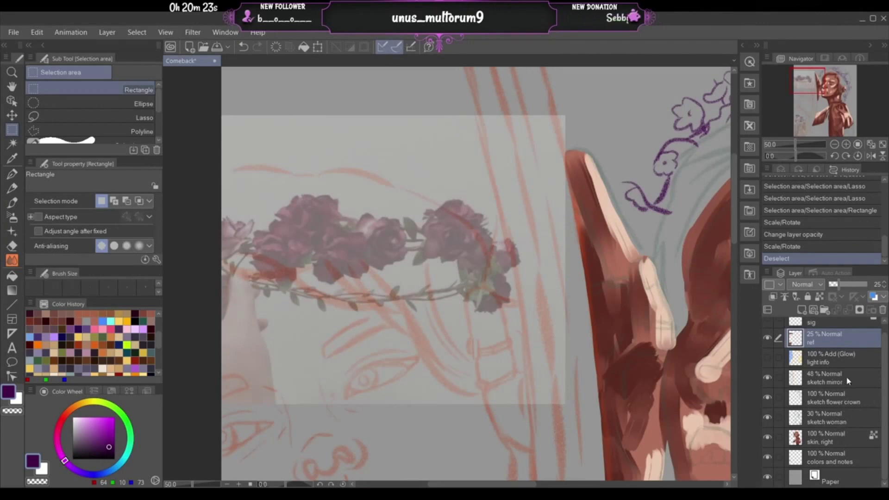
pyautogui.click(833, 397)
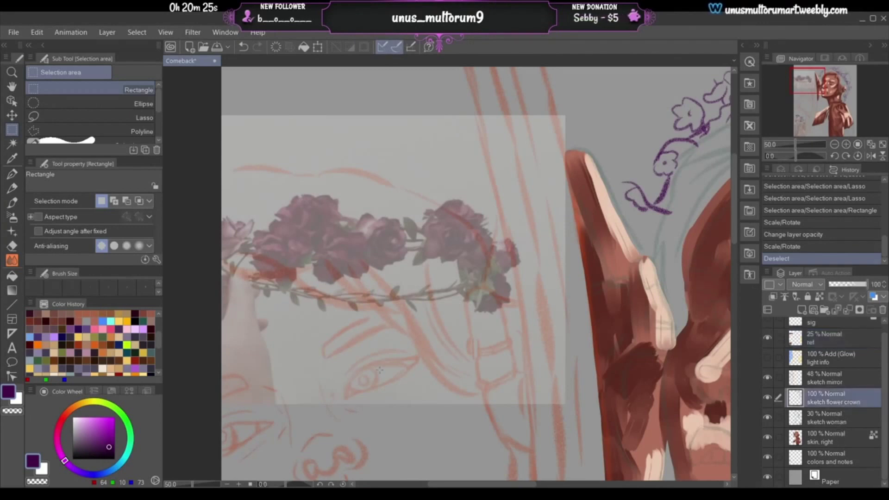
pyautogui.click(12, 188)
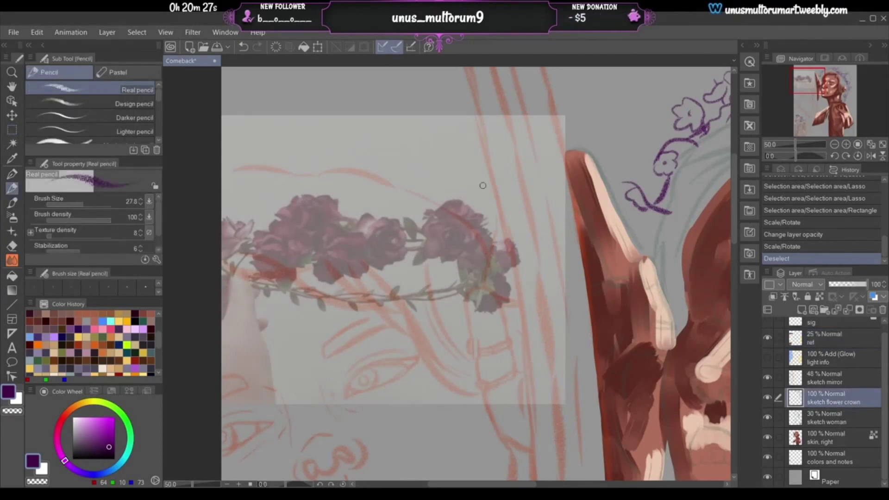
pyautogui.click(845, 145)
pyautogui.moveTo(815, 83); pyautogui.dragTo(810, 82)
pyautogui.click(856, 145)
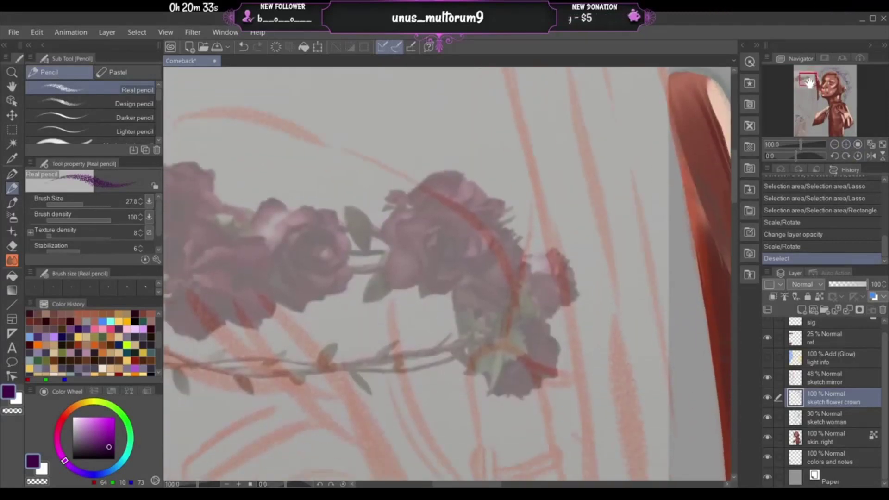
pyautogui.moveTo(442, 249)
pyautogui.mouseDown()
pyautogui.moveTo(431, 251)
pyautogui.moveTo(456, 270)
pyautogui.moveTo(443, 259)
pyautogui.moveTo(457, 257)
pyautogui.moveTo(445, 224)
pyautogui.moveTo(452, 227)
pyautogui.moveTo(441, 232)
pyautogui.moveTo(475, 255)
pyautogui.moveTo(445, 226)
pyautogui.moveTo(419, 233)
pyautogui.moveTo(427, 256)
pyautogui.moveTo(444, 267)
pyautogui.moveTo(429, 225)
pyautogui.moveTo(412, 232)
pyautogui.moveTo(427, 265)
pyautogui.moveTo(495, 244)
pyautogui.moveTo(453, 283)
pyautogui.moveTo(461, 271)
pyautogui.moveTo(432, 273)
pyautogui.moveTo(455, 268)
pyautogui.moveTo(430, 264)
pyautogui.moveTo(472, 245)
pyautogui.mouseUp()
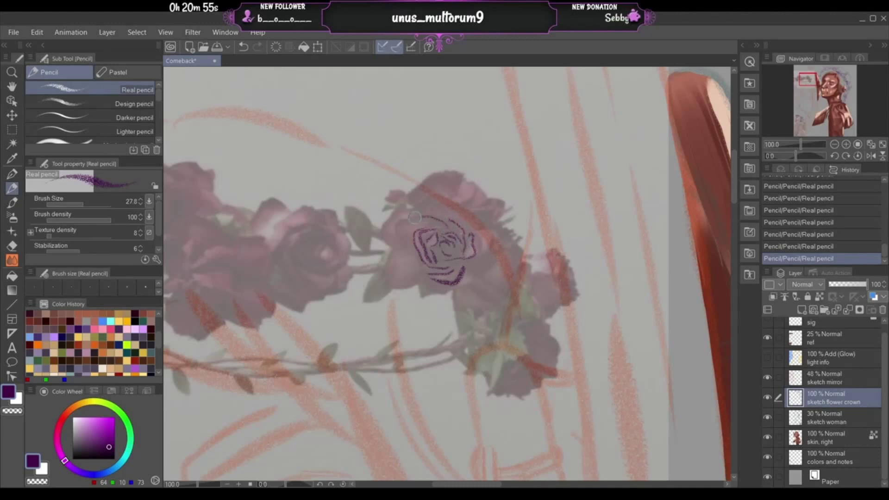
pyautogui.moveTo(414, 217)
pyautogui.mouseDown()
pyautogui.moveTo(393, 227)
pyautogui.moveTo(399, 246)
pyautogui.moveTo(384, 266)
pyautogui.moveTo(395, 294)
pyautogui.moveTo(420, 277)
pyautogui.moveTo(428, 298)
pyautogui.moveTo(456, 291)
pyautogui.moveTo(496, 238)
pyautogui.moveTo(446, 207)
pyautogui.moveTo(413, 209)
pyautogui.moveTo(380, 238)
pyautogui.moveTo(410, 269)
pyautogui.mouseUp()
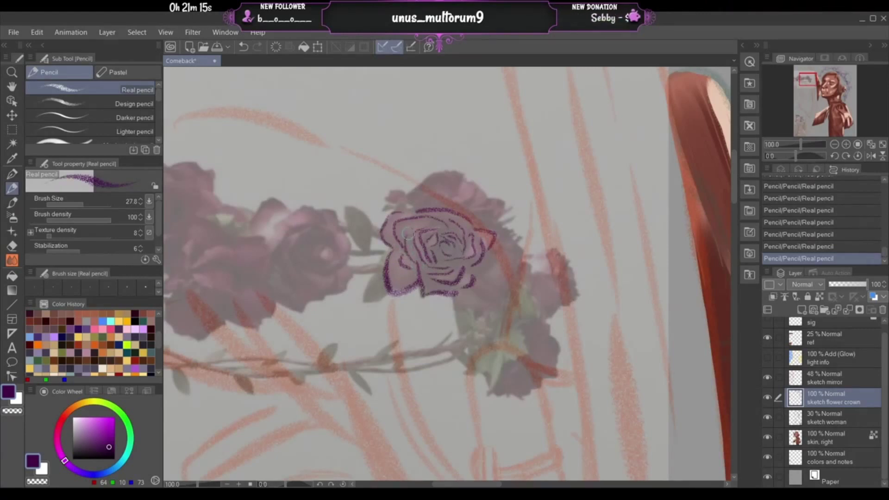
pyautogui.moveTo(444, 252); pyautogui.dragTo(460, 262)
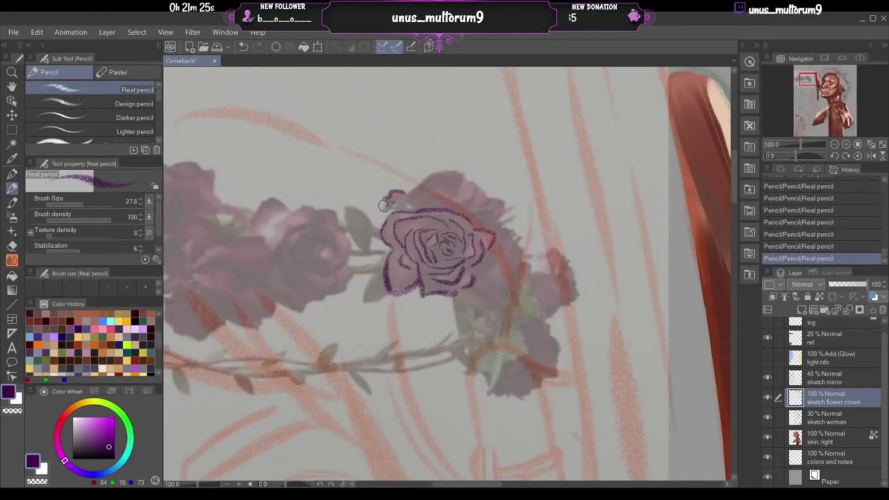
pyautogui.hotkey('ctrl', 'z')
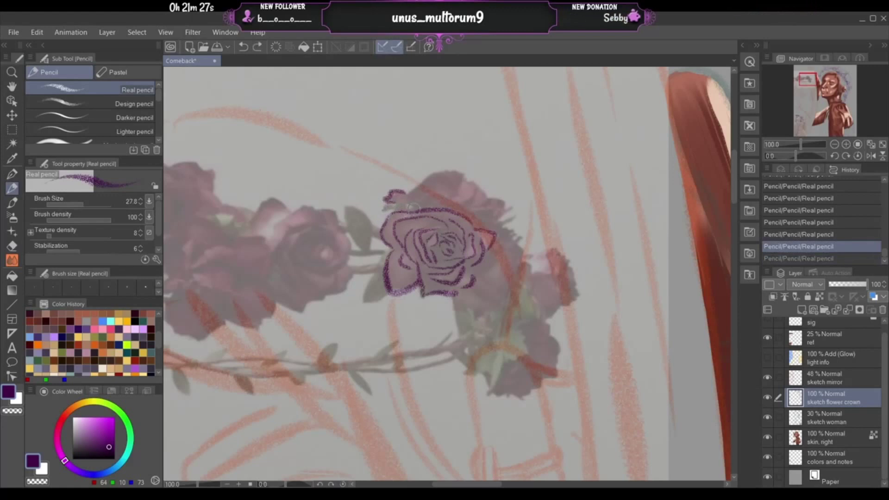
pyautogui.moveTo(389, 202); pyautogui.dragTo(405, 204)
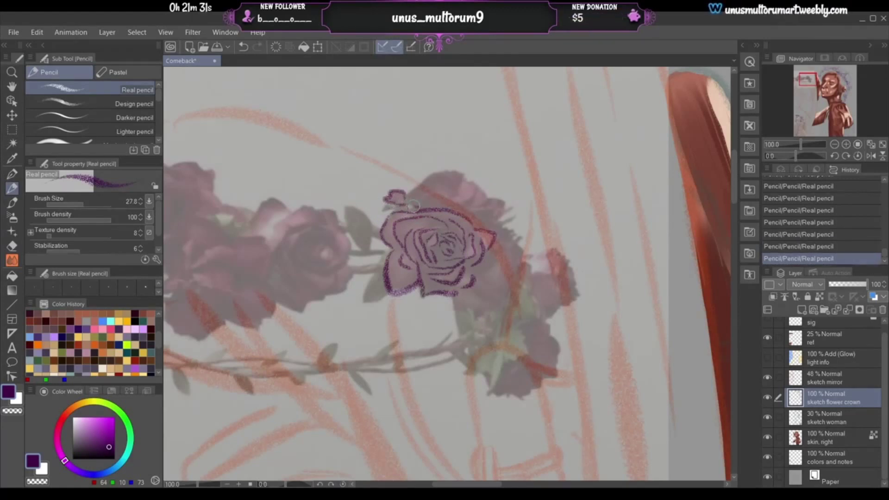
# - Trace the overlapping petals of the rose behind the top of the large rose with the Real pencil
pyautogui.moveTo(405, 200)
pyautogui.mouseDown()
pyautogui.moveTo(463, 173)
pyautogui.moveTo(443, 174)
pyautogui.moveTo(463, 173)
pyautogui.mouseUp()
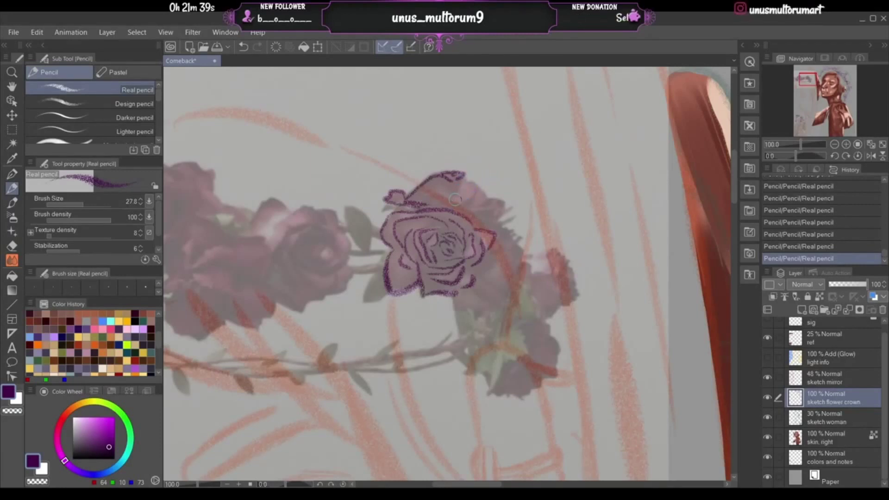
pyautogui.moveTo(464, 175)
pyautogui.mouseDown()
pyautogui.moveTo(458, 201)
pyautogui.moveTo(466, 190)
pyautogui.moveTo(443, 201)
pyautogui.moveTo(481, 195)
pyautogui.moveTo(449, 206)
pyautogui.moveTo(467, 202)
pyautogui.moveTo(468, 177)
pyautogui.mouseUp()
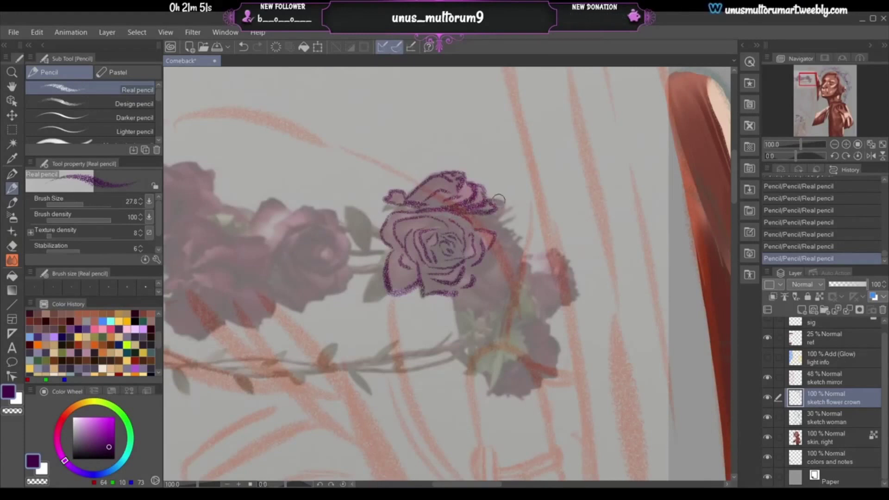
pyautogui.moveTo(497, 199)
pyautogui.mouseDown()
pyautogui.moveTo(523, 217)
pyautogui.moveTo(504, 218)
pyautogui.moveTo(512, 208)
pyautogui.moveTo(490, 221)
pyautogui.moveTo(468, 217)
pyautogui.moveTo(511, 214)
pyautogui.moveTo(481, 229)
pyautogui.moveTo(515, 220)
pyautogui.mouseUp()
pyautogui.hotkey('ctrl', 'z')
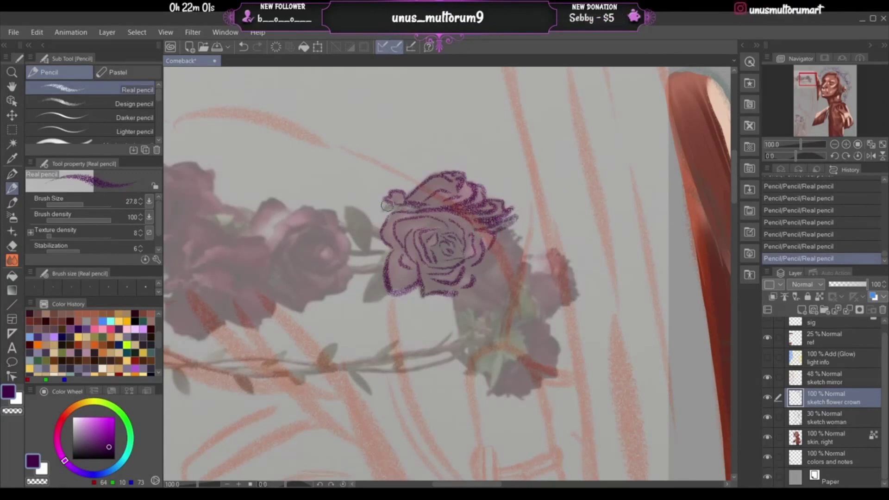
# - Trace the narrow pointed leaf beneath the small petal at the large rose's upper left, redoing its stroke
pyautogui.moveTo(388, 207); pyautogui.dragTo(367, 216)
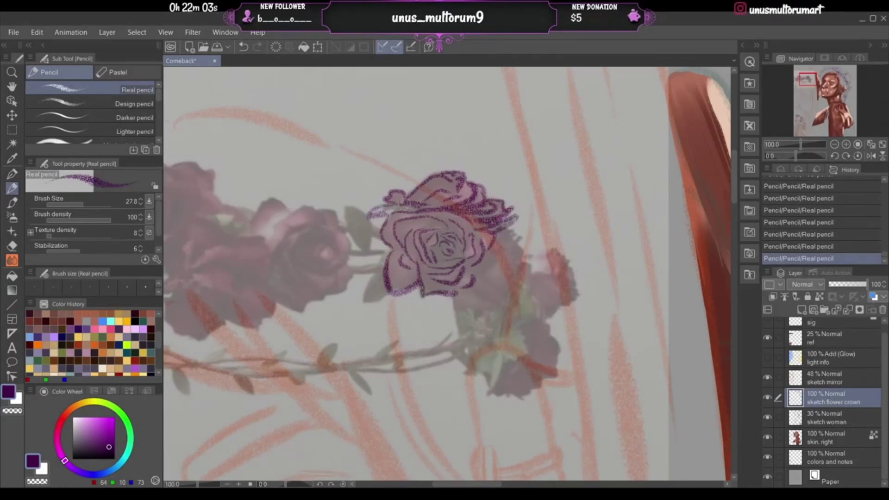
pyautogui.hotkey('ctrl', 'z')
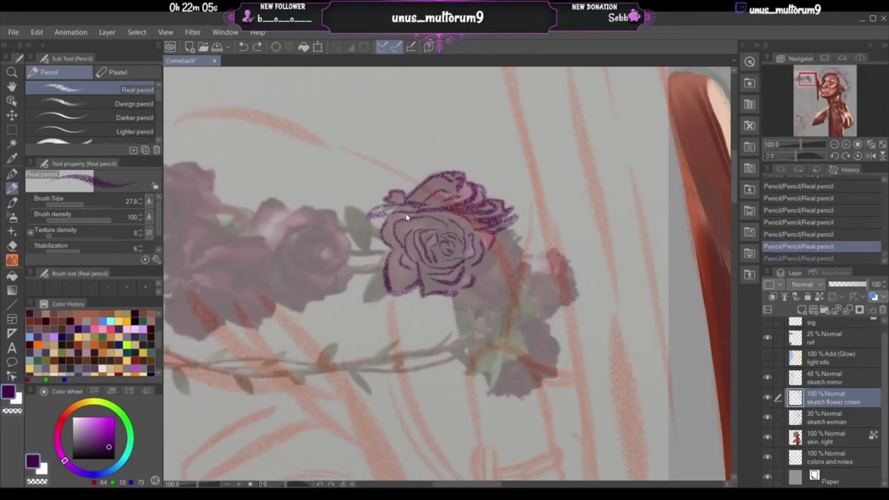
pyautogui.moveTo(421, 207)
pyautogui.mouseDown()
pyautogui.moveTo(369, 215)
pyautogui.moveTo(414, 202)
pyautogui.moveTo(388, 202)
pyautogui.moveTo(364, 216)
pyautogui.mouseUp()
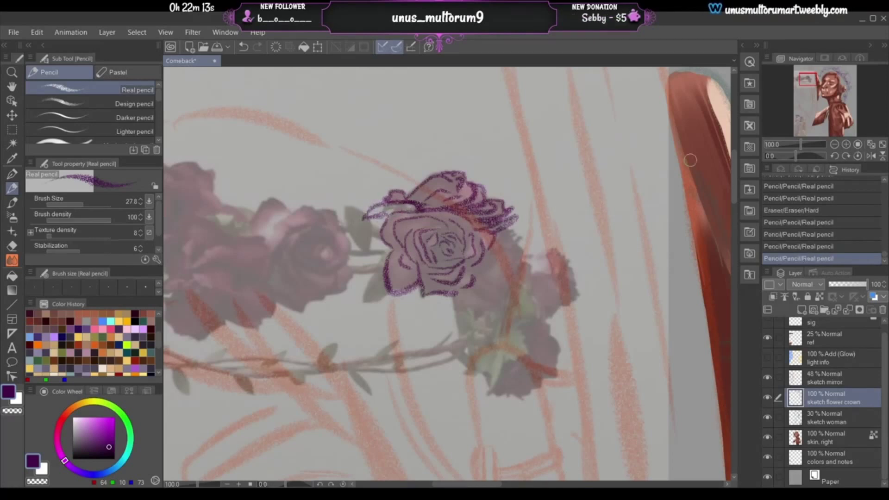
# - Trace the outer petals on the large rose's right and underside, and the pointed shape at its lower left
pyautogui.moveTo(804, 84); pyautogui.dragTo(807, 84)
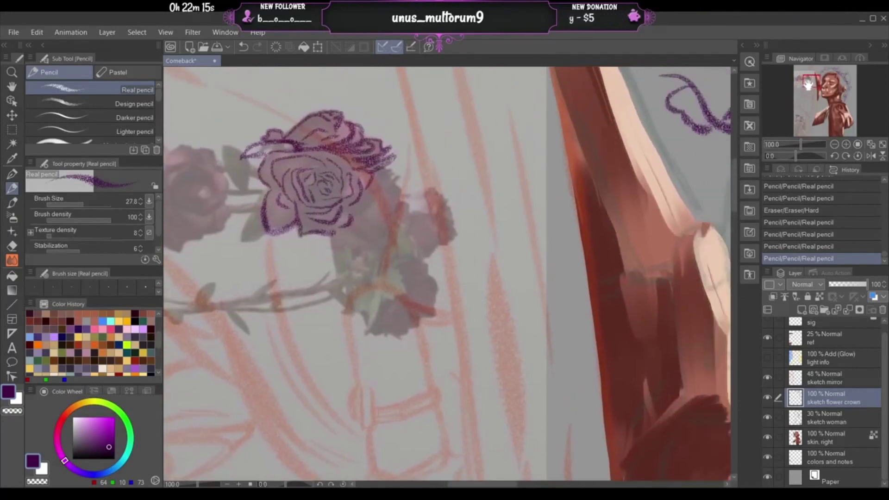
pyautogui.moveTo(354, 211)
pyautogui.mouseDown()
pyautogui.moveTo(398, 148)
pyautogui.moveTo(379, 185)
pyautogui.moveTo(371, 184)
pyautogui.moveTo(394, 183)
pyautogui.mouseUp()
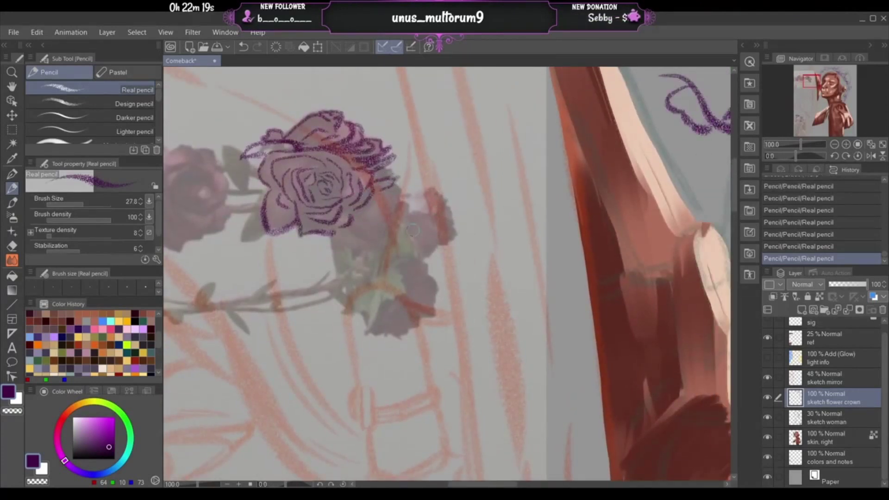
pyautogui.moveTo(359, 214)
pyautogui.mouseDown()
pyautogui.moveTo(375, 229)
pyautogui.moveTo(399, 184)
pyautogui.moveTo(384, 240)
pyautogui.moveTo(408, 216)
pyautogui.mouseUp()
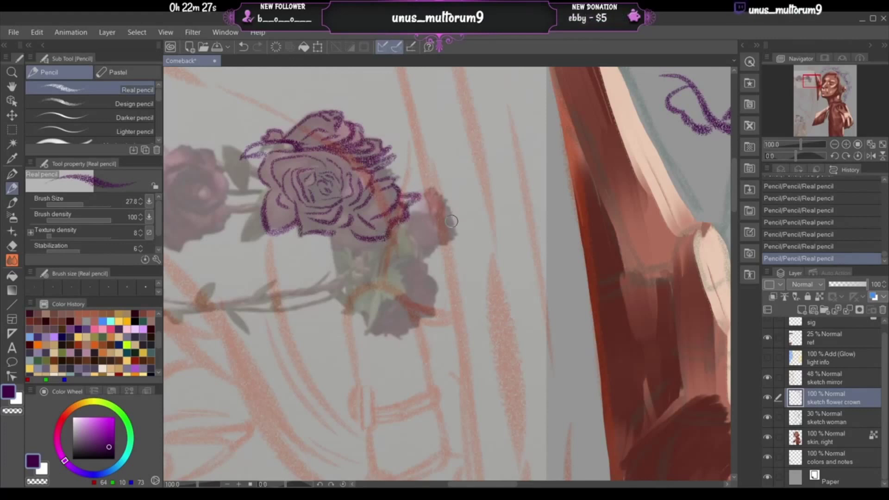
pyautogui.hotkey('ctrl', 'z')
pyautogui.moveTo(399, 204)
pyautogui.mouseDown()
pyautogui.moveTo(377, 254)
pyautogui.moveTo(333, 246)
pyautogui.moveTo(351, 209)
pyautogui.mouseUp()
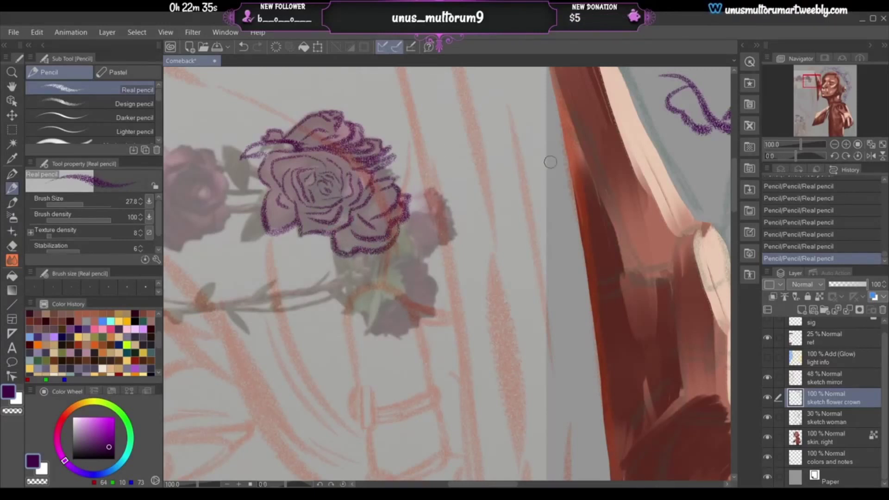
pyautogui.moveTo(263, 194)
pyautogui.mouseDown()
pyautogui.moveTo(239, 241)
pyautogui.moveTo(269, 231)
pyautogui.mouseUp()
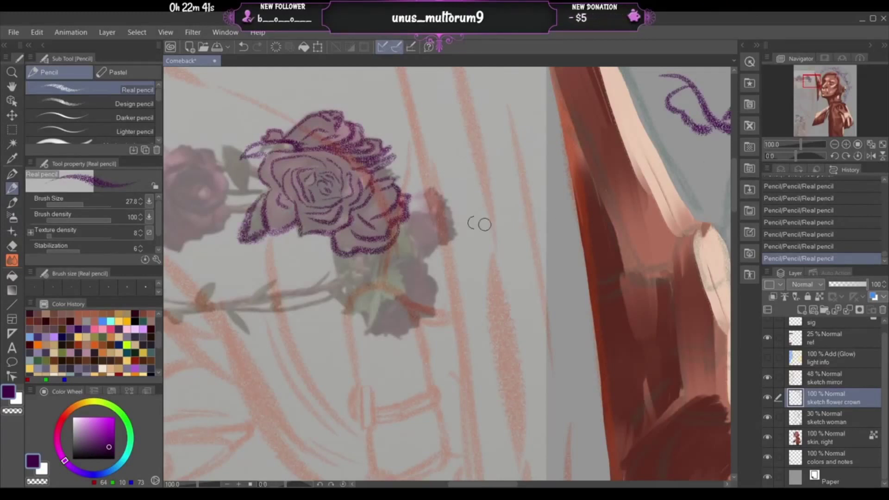
# - Trace the small rosebud right of the large rose and the leaves beneath the rose, hiding the sketch mirror layer
pyautogui.moveTo(407, 220)
pyautogui.mouseDown()
pyautogui.moveTo(432, 216)
pyautogui.moveTo(405, 221)
pyautogui.moveTo(437, 211)
pyautogui.moveTo(435, 186)
pyautogui.moveTo(414, 190)
pyautogui.moveTo(431, 177)
pyautogui.mouseUp()
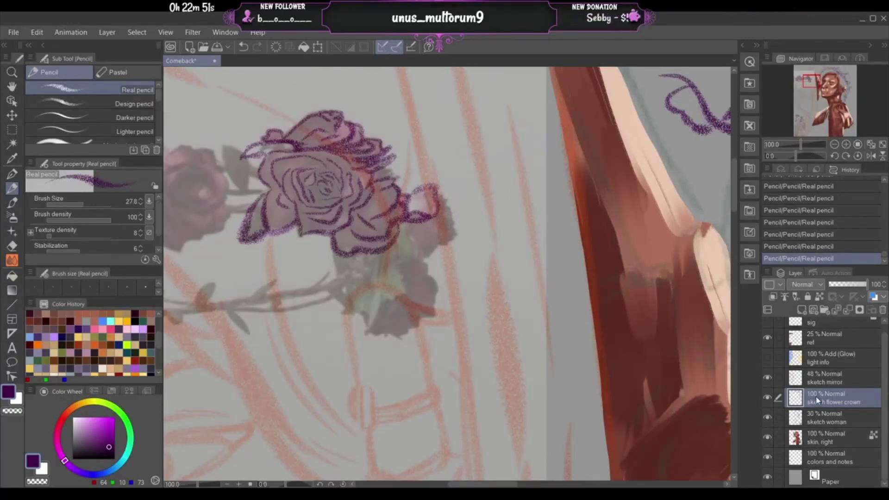
pyautogui.click(768, 379)
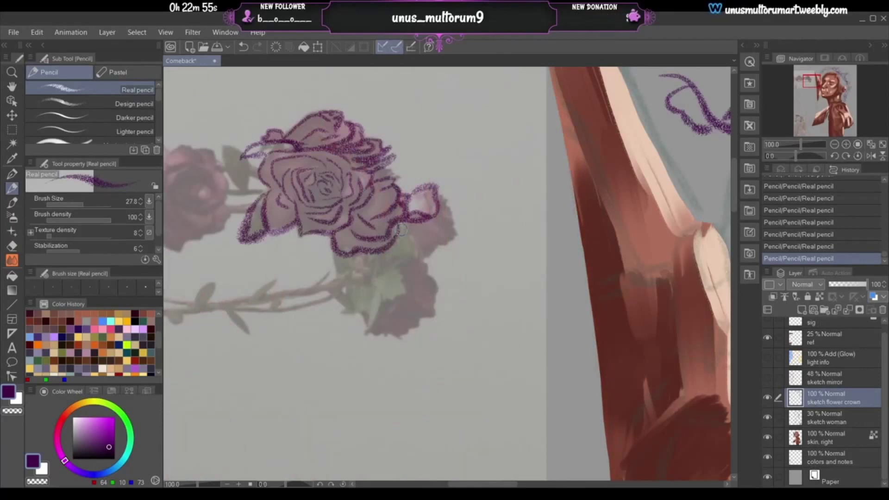
pyautogui.moveTo(401, 230)
pyautogui.mouseDown()
pyautogui.moveTo(413, 252)
pyautogui.moveTo(369, 269)
pyautogui.moveTo(358, 261)
pyautogui.moveTo(362, 245)
pyautogui.moveTo(356, 267)
pyautogui.mouseUp()
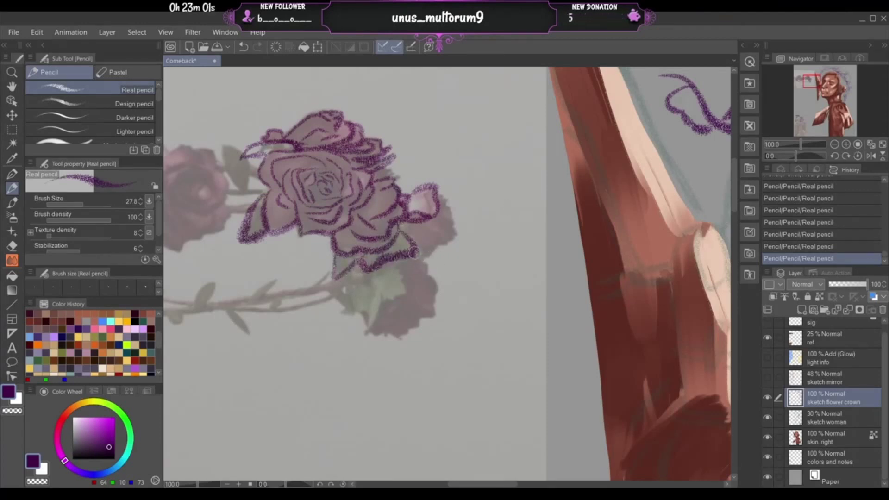
pyautogui.moveTo(414, 254)
pyautogui.mouseDown()
pyautogui.moveTo(433, 257)
pyautogui.moveTo(429, 218)
pyautogui.mouseUp()
pyautogui.moveTo(436, 251)
pyautogui.mouseDown()
pyautogui.moveTo(454, 240)
pyautogui.moveTo(444, 221)
pyautogui.mouseUp()
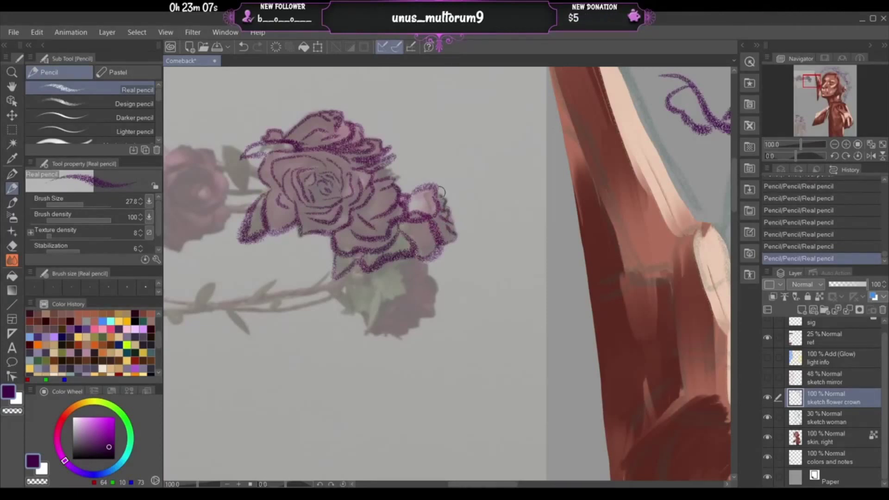
pyautogui.moveTo(444, 202)
pyautogui.mouseDown()
pyautogui.moveTo(459, 229)
pyautogui.moveTo(452, 238)
pyautogui.mouseUp()
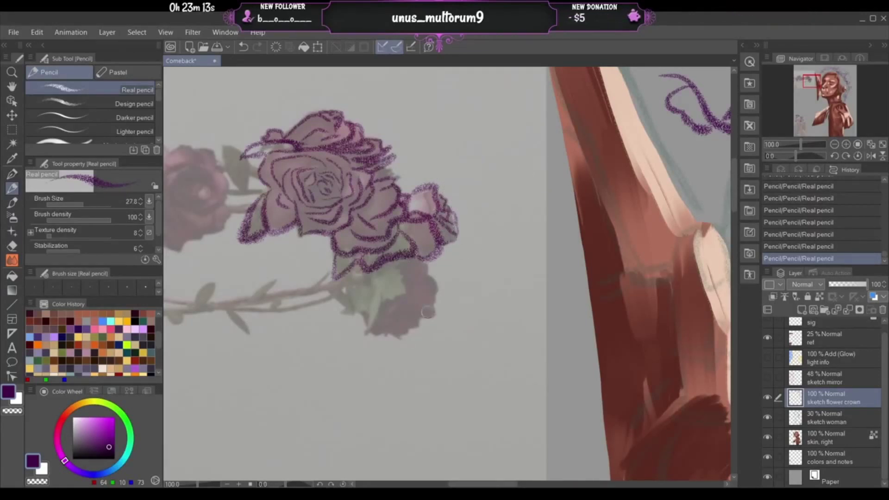
pyautogui.moveTo(393, 264)
pyautogui.mouseDown()
pyautogui.moveTo(401, 293)
pyautogui.moveTo(378, 299)
pyautogui.moveTo(390, 259)
pyautogui.moveTo(406, 294)
pyautogui.moveTo(385, 299)
pyautogui.moveTo(372, 280)
pyautogui.mouseUp()
pyautogui.hotkey('ctrl', 'z')
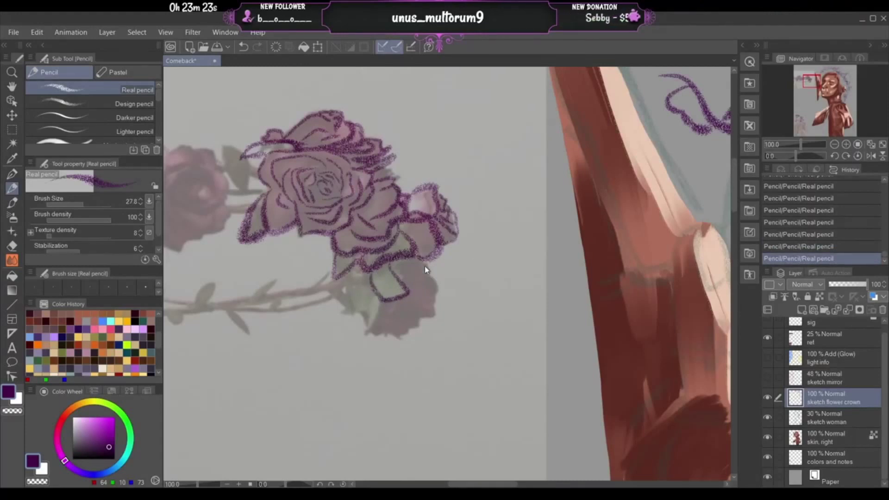
pyautogui.hotkey('ctrl', 'z')
pyautogui.hotkey('ctrl', 'z')
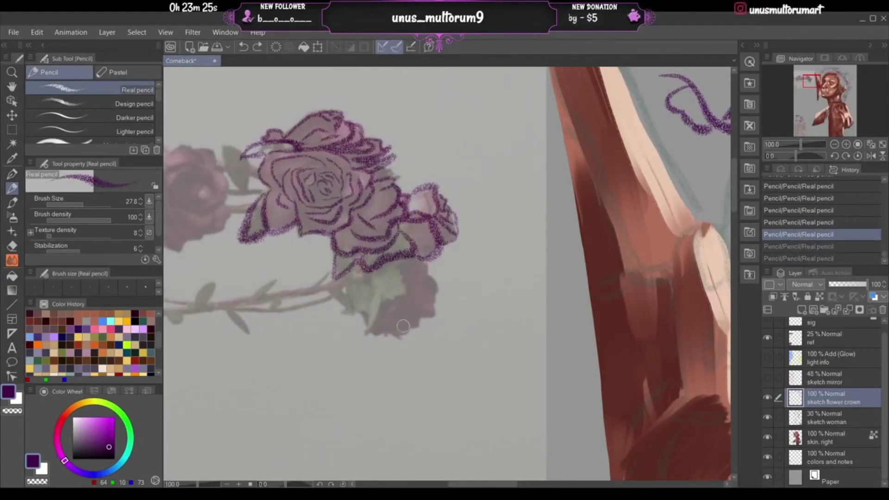
# - Trace the broad leaf and the ruffled petals of the lowest rose at the crown's right end
pyautogui.moveTo(370, 268)
pyautogui.mouseDown()
pyautogui.moveTo(366, 325)
pyautogui.moveTo(411, 288)
pyautogui.moveTo(412, 269)
pyautogui.moveTo(366, 264)
pyautogui.mouseUp()
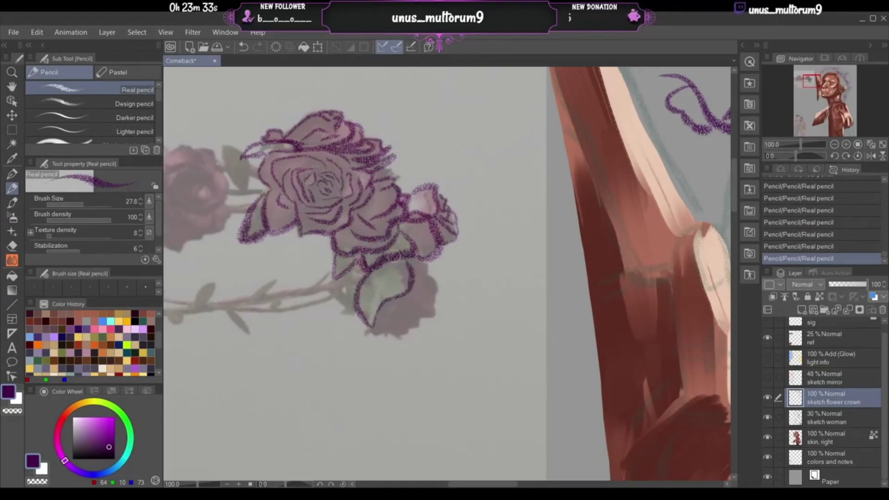
pyautogui.moveTo(383, 256)
pyautogui.mouseDown()
pyautogui.moveTo(374, 260)
pyautogui.moveTo(414, 252)
pyautogui.mouseUp()
pyautogui.moveTo(412, 254)
pyautogui.mouseDown()
pyautogui.moveTo(391, 266)
pyautogui.moveTo(403, 239)
pyautogui.moveTo(420, 243)
pyautogui.moveTo(420, 254)
pyautogui.moveTo(384, 255)
pyautogui.moveTo(399, 262)
pyautogui.moveTo(412, 256)
pyautogui.moveTo(370, 253)
pyautogui.moveTo(392, 278)
pyautogui.moveTo(422, 266)
pyautogui.moveTo(431, 272)
pyautogui.moveTo(415, 282)
pyautogui.moveTo(436, 275)
pyautogui.moveTo(427, 277)
pyautogui.moveTo(433, 287)
pyautogui.moveTo(382, 306)
pyautogui.moveTo(385, 318)
pyautogui.moveTo(436, 298)
pyautogui.moveTo(363, 334)
pyautogui.moveTo(381, 335)
pyautogui.moveTo(404, 290)
pyautogui.mouseUp()
pyautogui.hotkey('ctrl', 'z')
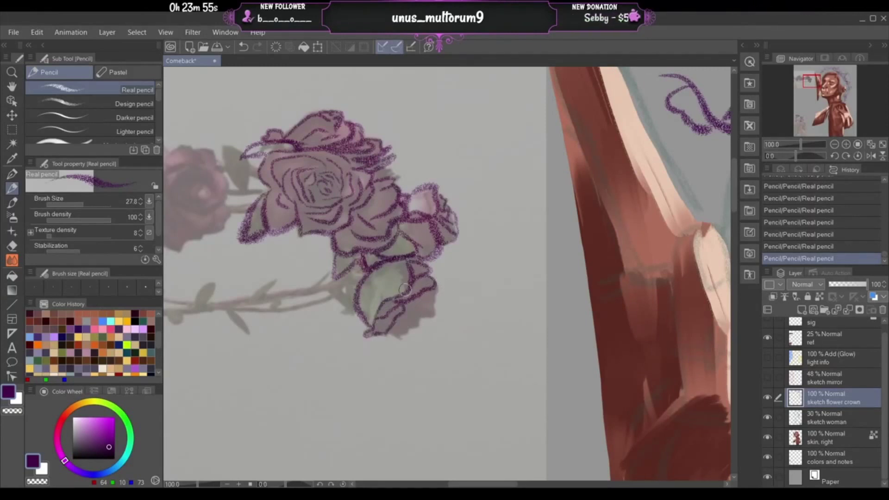
pyautogui.moveTo(381, 333)
pyautogui.mouseDown()
pyautogui.moveTo(402, 336)
pyautogui.moveTo(421, 320)
pyautogui.moveTo(410, 303)
pyautogui.moveTo(436, 292)
pyautogui.mouseUp()
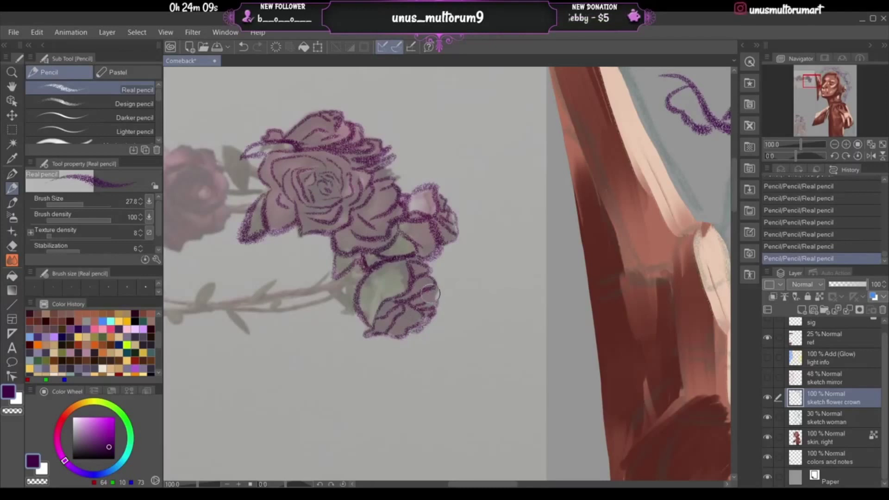
pyautogui.moveTo(428, 291)
pyautogui.mouseDown()
pyautogui.moveTo(441, 293)
pyautogui.moveTo(436, 307)
pyautogui.moveTo(406, 307)
pyautogui.moveTo(422, 306)
pyautogui.moveTo(416, 299)
pyautogui.moveTo(401, 324)
pyautogui.moveTo(432, 289)
pyautogui.mouseUp()
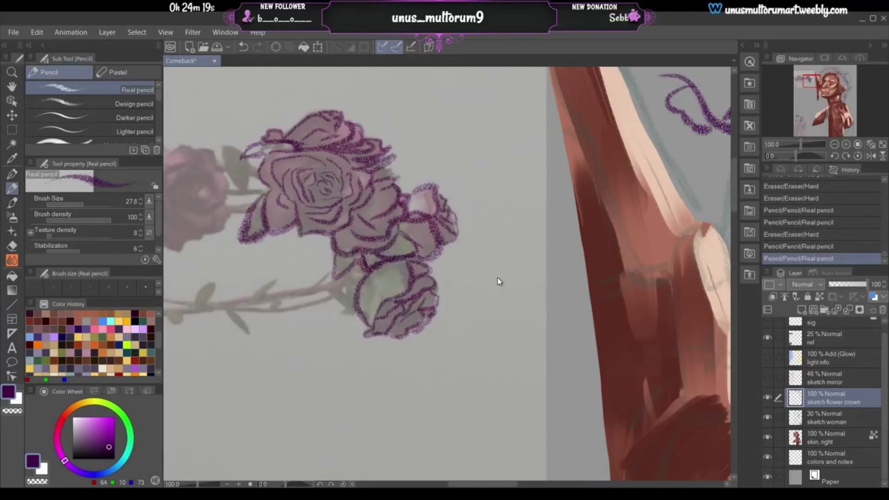
pyautogui.hotkey('ctrl', 'z')
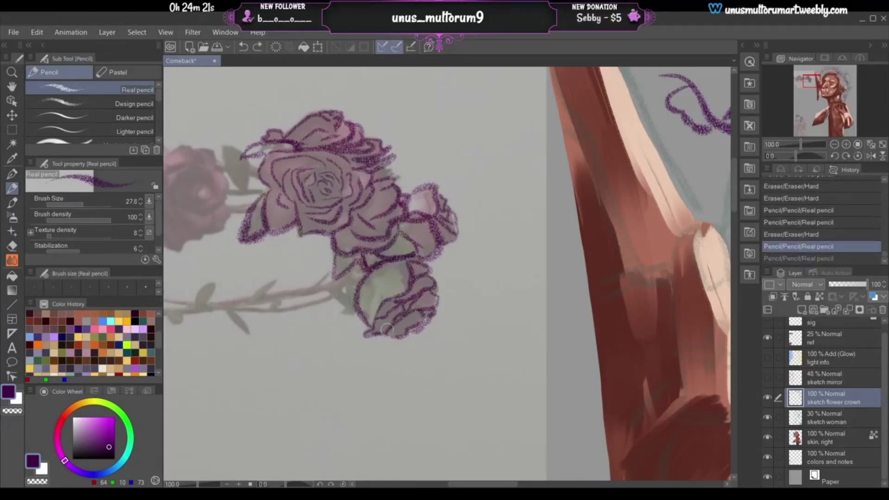
pyautogui.hotkey('ctrl', 'y')
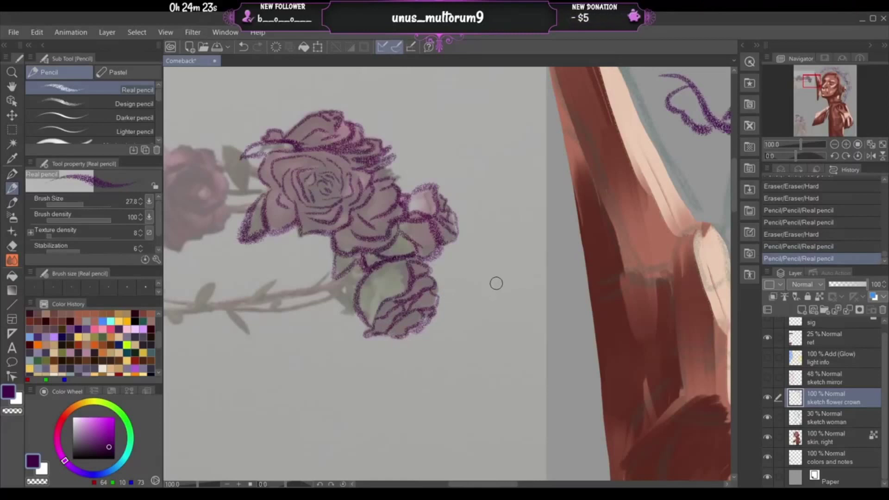
# - Trace the spiral centre and surrounding petals of the medium rose left of the large rose
pyautogui.moveTo(810, 82); pyautogui.dragTo(801, 82)
pyautogui.moveTo(517, 224)
pyautogui.mouseDown()
pyautogui.moveTo(498, 228)
pyautogui.moveTo(531, 206)
pyautogui.moveTo(515, 199)
pyautogui.moveTo(489, 217)
pyautogui.moveTo(503, 199)
pyautogui.moveTo(478, 217)
pyautogui.moveTo(521, 192)
pyautogui.moveTo(509, 180)
pyautogui.moveTo(487, 182)
pyautogui.moveTo(465, 212)
pyautogui.mouseUp()
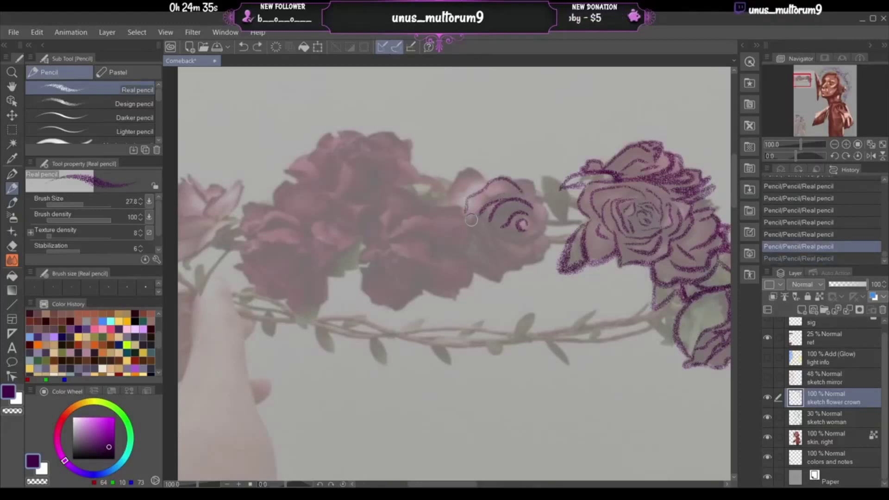
pyautogui.hotkey('ctrl', 'z')
pyautogui.hotkey('ctrl', 'y')
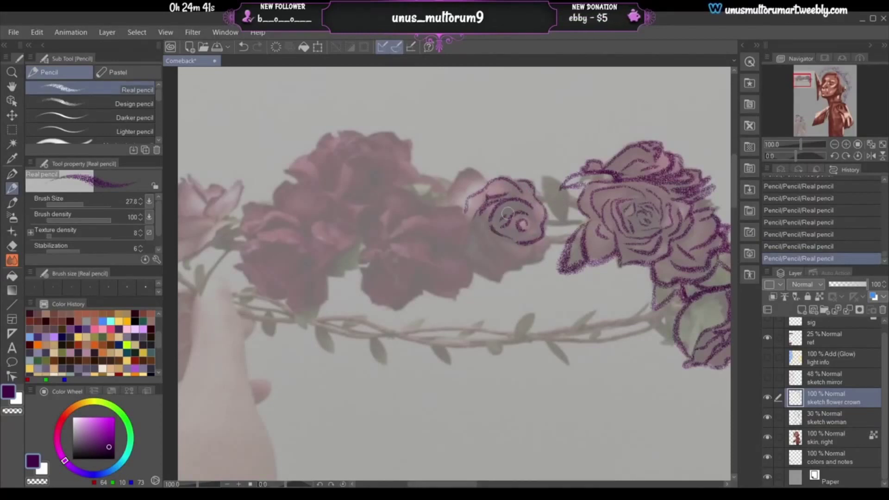
pyautogui.moveTo(534, 218)
pyautogui.mouseDown()
pyautogui.moveTo(535, 233)
pyautogui.moveTo(512, 238)
pyautogui.mouseUp()
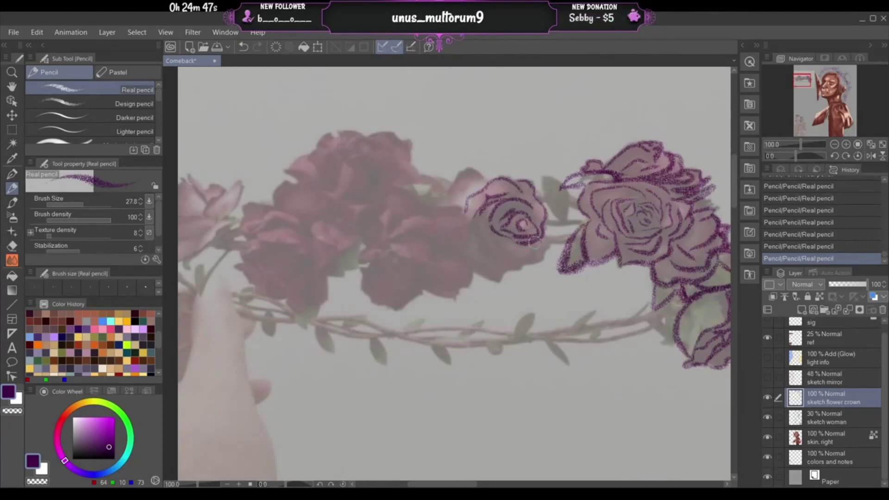
pyautogui.moveTo(535, 244)
pyautogui.mouseDown()
pyautogui.moveTo(506, 251)
pyautogui.moveTo(487, 220)
pyautogui.mouseUp()
pyautogui.moveTo(508, 253)
pyautogui.mouseDown()
pyautogui.moveTo(483, 249)
pyautogui.moveTo(472, 215)
pyautogui.mouseUp()
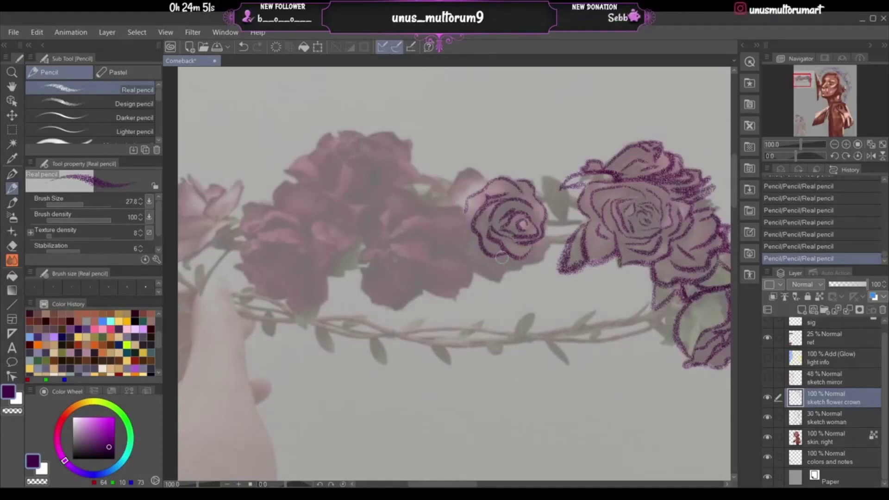
pyautogui.moveTo(501, 257)
pyautogui.mouseDown()
pyautogui.moveTo(538, 261)
pyautogui.moveTo(543, 233)
pyautogui.mouseUp()
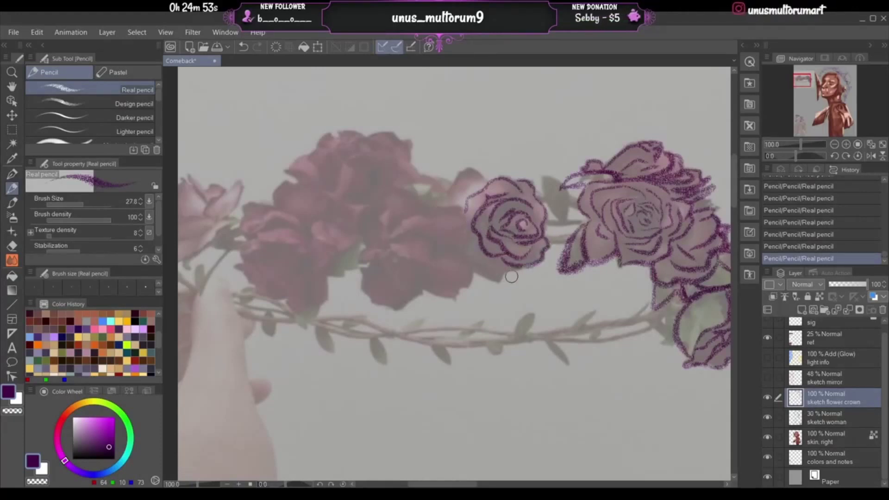
pyautogui.moveTo(500, 277)
pyautogui.mouseDown()
pyautogui.moveTo(472, 253)
pyautogui.moveTo(472, 261)
pyautogui.moveTo(479, 245)
pyautogui.moveTo(469, 240)
pyautogui.moveTo(498, 191)
pyautogui.moveTo(498, 222)
pyautogui.moveTo(462, 249)
pyautogui.moveTo(466, 230)
pyautogui.moveTo(437, 210)
pyautogui.mouseUp()
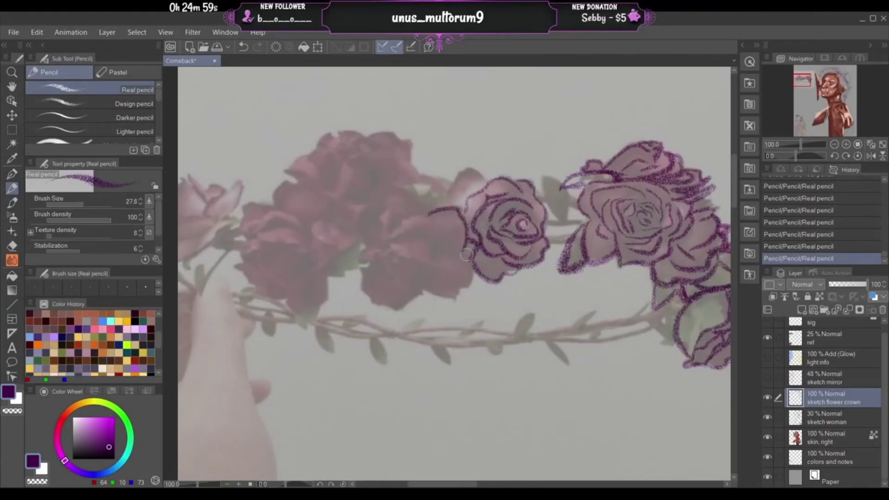
# - Trace the petals above and below left of the medium rose, and the leaf between it and the large rose
pyautogui.moveTo(440, 249)
pyautogui.mouseDown()
pyautogui.moveTo(473, 266)
pyautogui.moveTo(472, 278)
pyautogui.moveTo(449, 300)
pyautogui.moveTo(423, 288)
pyautogui.mouseUp()
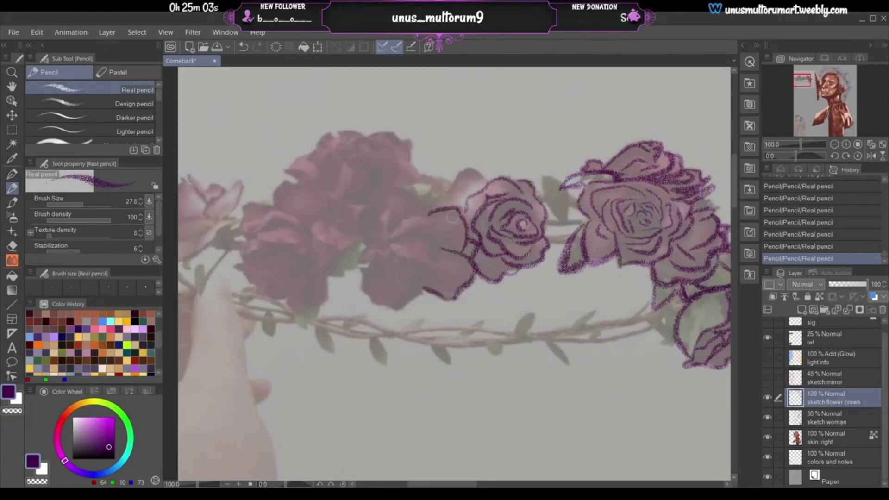
pyautogui.moveTo(445, 207)
pyautogui.mouseDown()
pyautogui.moveTo(446, 188)
pyautogui.moveTo(464, 167)
pyautogui.mouseUp()
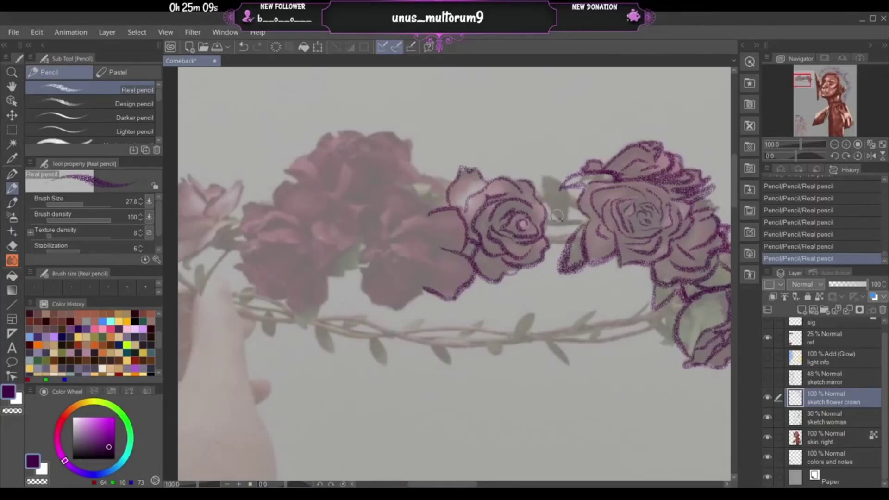
pyautogui.moveTo(557, 215)
pyautogui.mouseDown()
pyautogui.moveTo(544, 177)
pyautogui.moveTo(563, 187)
pyautogui.mouseUp()
pyautogui.moveTo(565, 219); pyautogui.dragTo(563, 187)
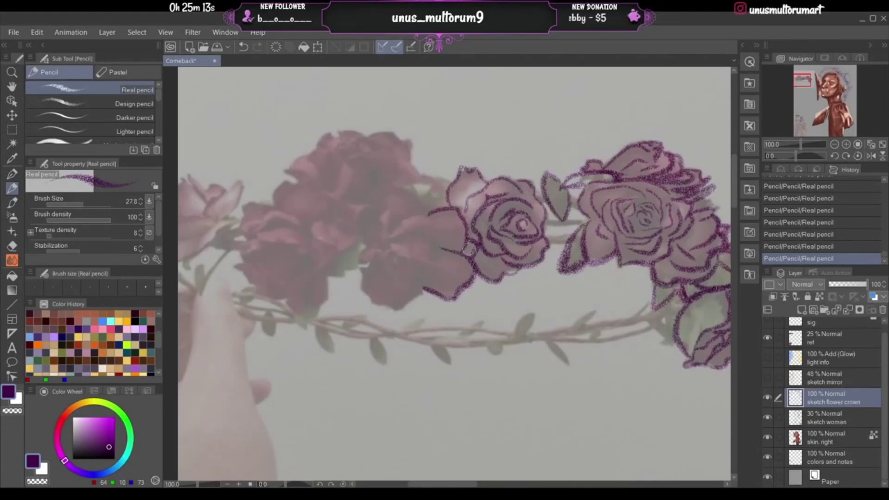
# - Trace the folded inner petals, lower petals and outer upper petals of the dark rose left of the medium rose, plus the small leaf above it
pyautogui.moveTo(393, 246)
pyautogui.mouseDown()
pyautogui.moveTo(442, 267)
pyautogui.moveTo(439, 254)
pyautogui.moveTo(391, 247)
pyautogui.moveTo(434, 252)
pyautogui.mouseUp()
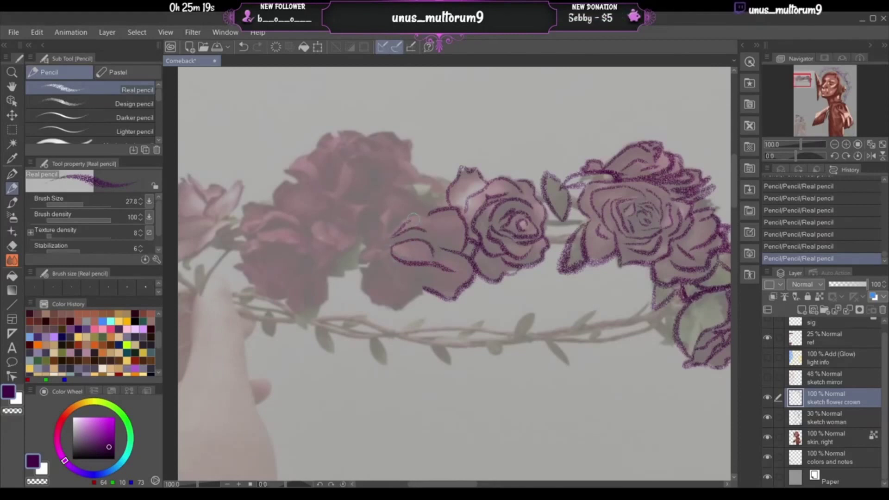
pyautogui.moveTo(414, 219)
pyautogui.mouseDown()
pyautogui.moveTo(433, 218)
pyautogui.moveTo(426, 235)
pyautogui.moveTo(459, 226)
pyautogui.moveTo(439, 234)
pyautogui.moveTo(438, 223)
pyautogui.moveTo(440, 256)
pyautogui.mouseUp()
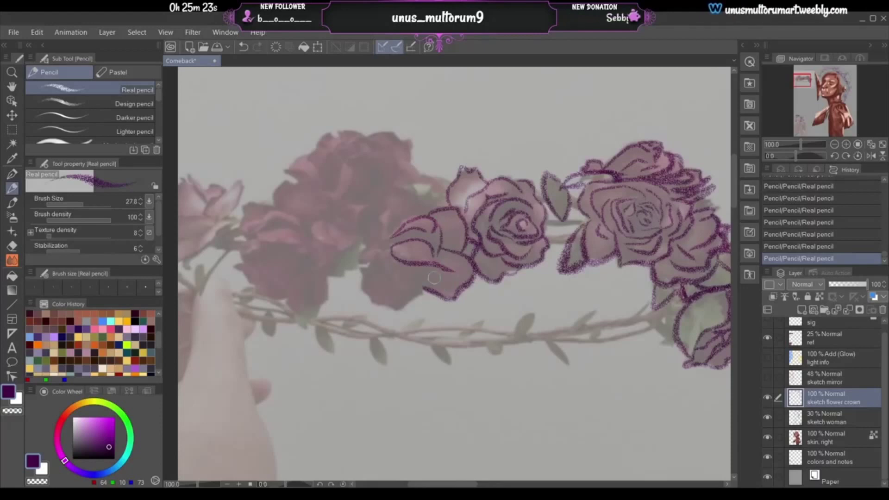
pyautogui.moveTo(422, 283)
pyautogui.mouseDown()
pyautogui.moveTo(395, 278)
pyautogui.moveTo(403, 268)
pyautogui.moveTo(416, 299)
pyautogui.moveTo(373, 308)
pyautogui.moveTo(360, 279)
pyautogui.moveTo(374, 264)
pyautogui.moveTo(357, 253)
pyautogui.moveTo(389, 241)
pyautogui.moveTo(381, 234)
pyautogui.moveTo(389, 213)
pyautogui.moveTo(378, 270)
pyautogui.moveTo(393, 283)
pyautogui.mouseUp()
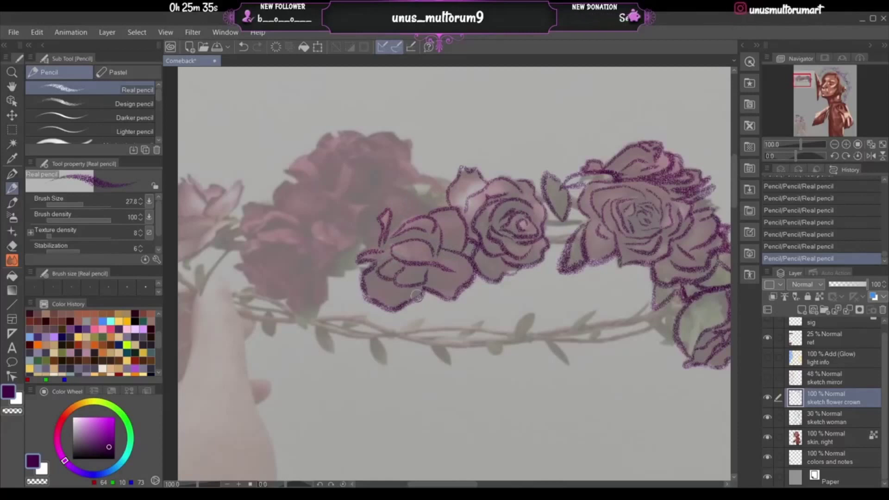
pyautogui.hotkey('ctrl', 'z')
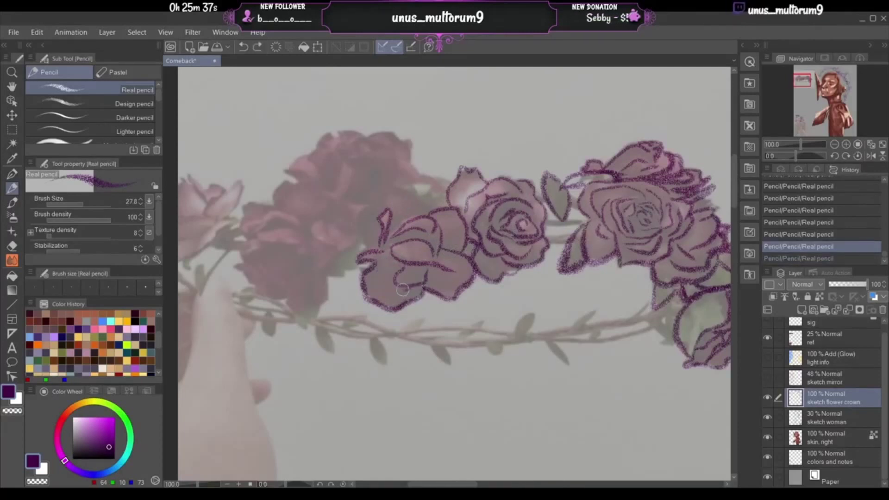
pyautogui.moveTo(402, 290)
pyautogui.mouseDown()
pyautogui.moveTo(383, 275)
pyautogui.moveTo(384, 251)
pyautogui.mouseUp()
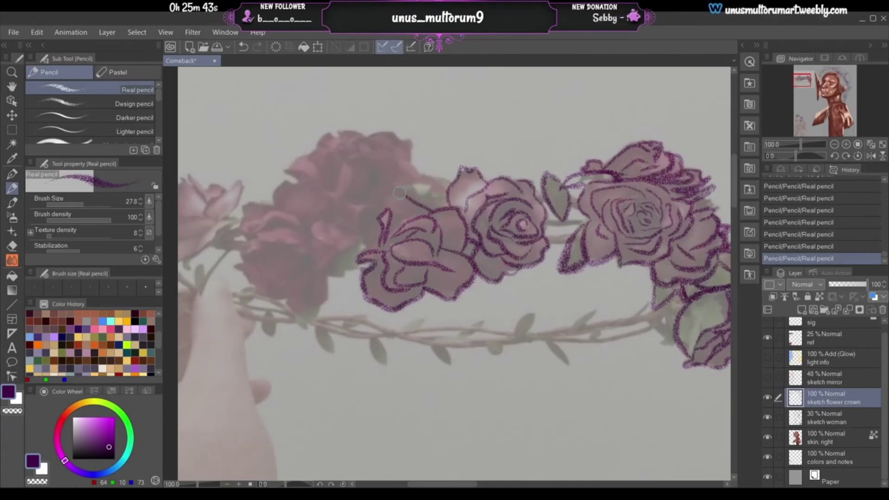
pyautogui.moveTo(406, 191)
pyautogui.mouseDown()
pyautogui.moveTo(380, 191)
pyautogui.moveTo(362, 233)
pyautogui.mouseUp()
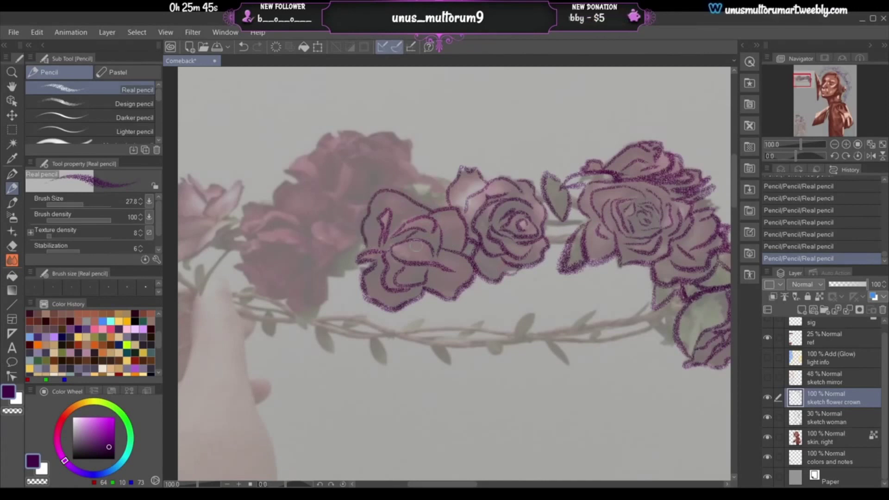
pyautogui.moveTo(409, 197)
pyautogui.mouseDown()
pyautogui.moveTo(437, 176)
pyautogui.moveTo(444, 181)
pyautogui.mouseUp()
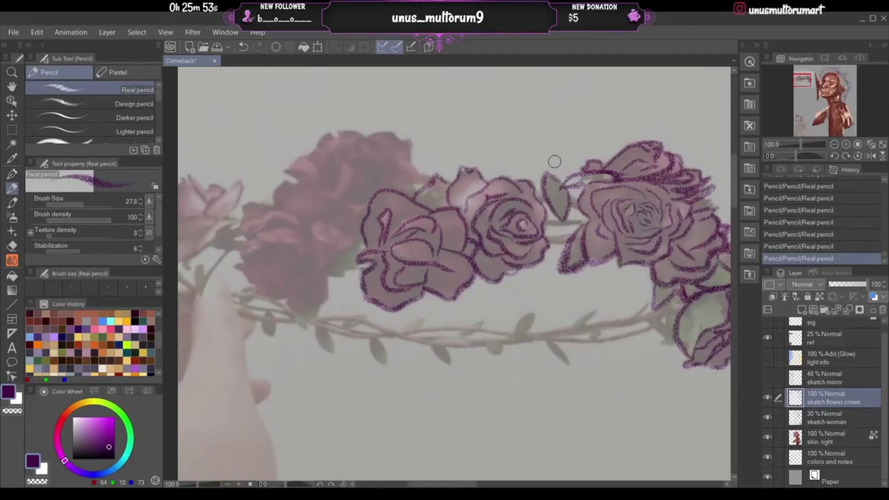
# - With the sketch mirror layer shown, draw the stems joining the medium and large roses and the outer contour at the crown's right end
pyautogui.click(767, 377)
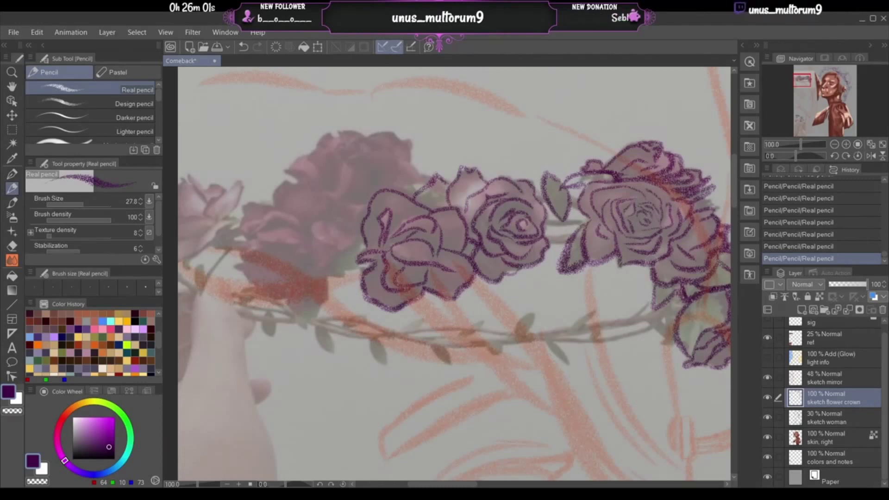
pyautogui.moveTo(545, 222)
pyautogui.mouseDown()
pyautogui.moveTo(583, 221)
pyautogui.moveTo(567, 234)
pyautogui.moveTo(576, 232)
pyautogui.mouseUp()
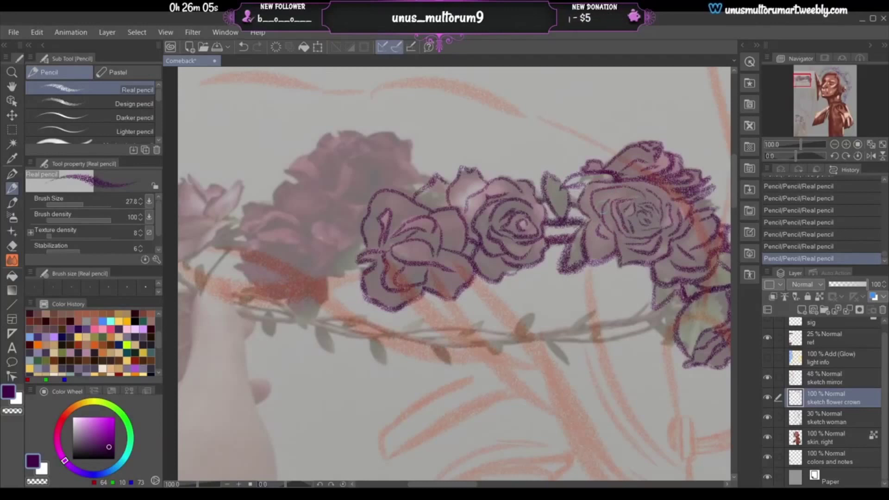
pyautogui.moveTo(820, 84); pyautogui.dragTo(813, 83)
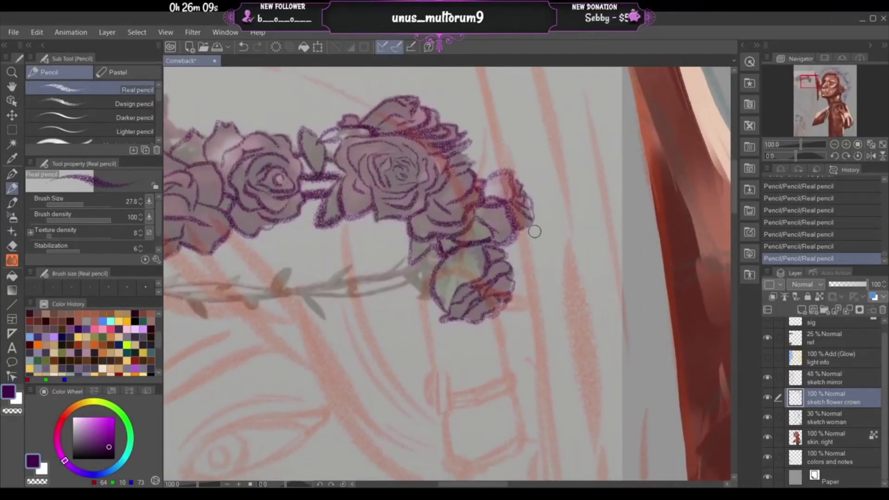
pyautogui.moveTo(518, 229); pyautogui.dragTo(513, 267)
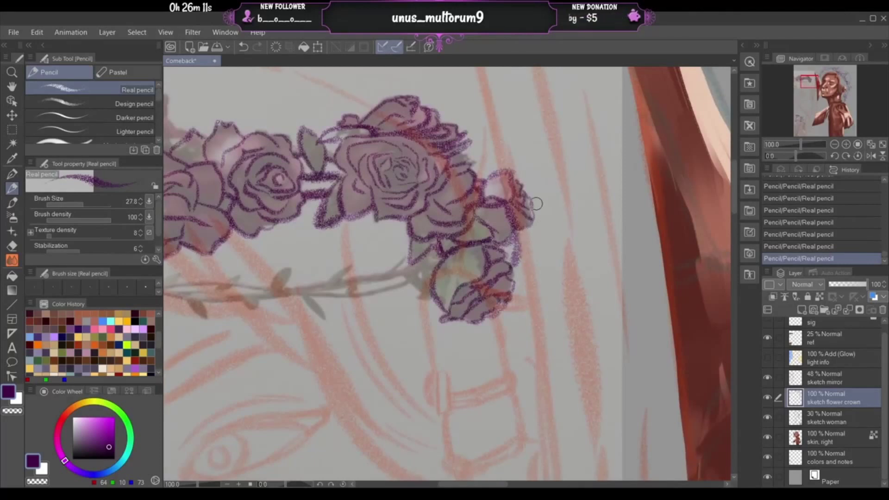
pyautogui.hotkey('ctrl', 'z')
pyautogui.moveTo(520, 230); pyautogui.dragTo(511, 267)
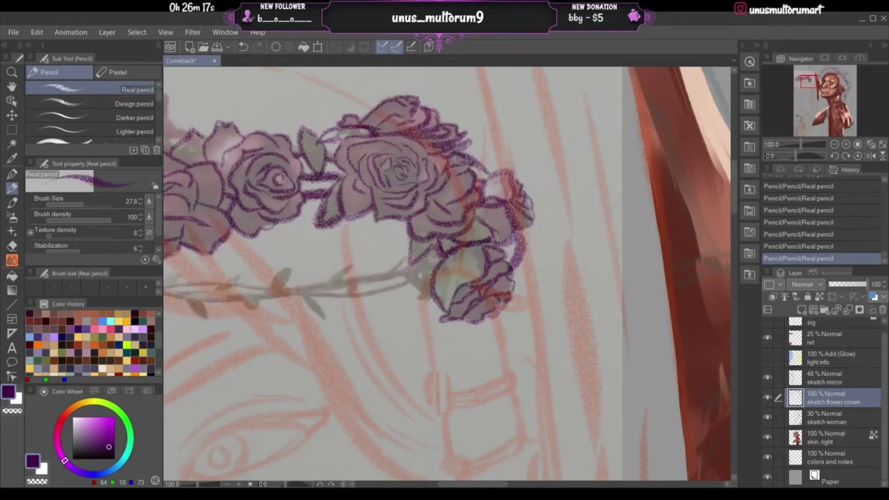
pyautogui.hotkey('ctrl', 'z')
pyautogui.hotkey('ctrl', 'y')
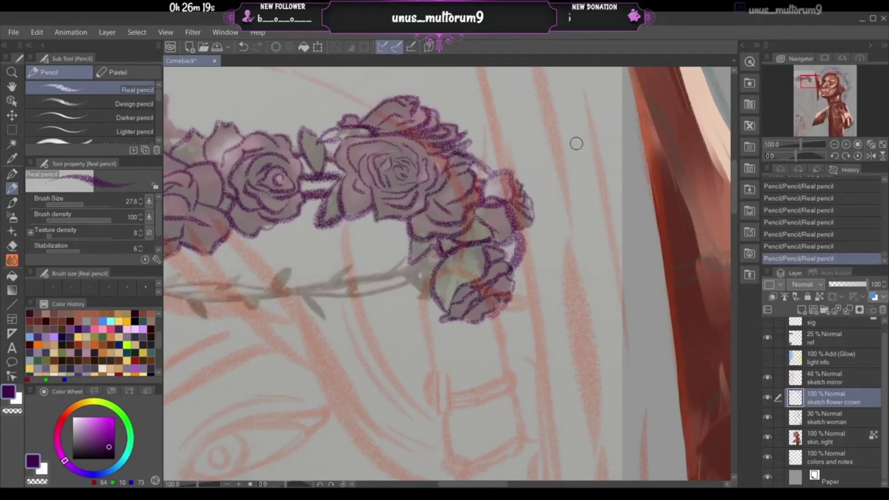
# - Hide the sketch mirror layer and trace the folded centre and lower left petals of the lower-left dark rose
pyautogui.moveTo(808, 81); pyautogui.dragTo(795, 78)
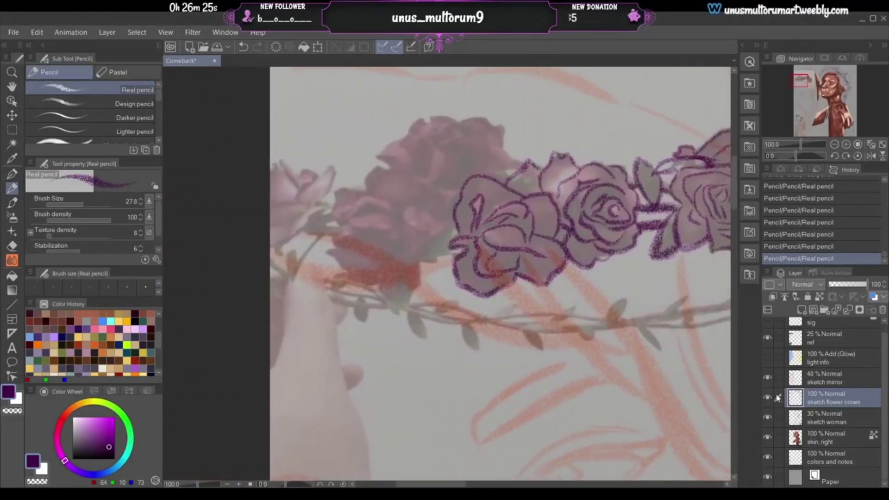
pyautogui.click(767, 377)
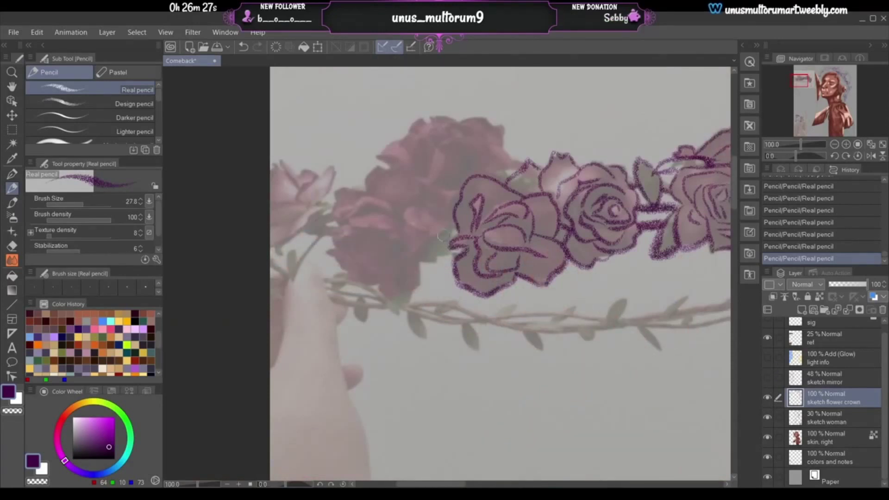
pyautogui.moveTo(350, 224)
pyautogui.mouseDown()
pyautogui.moveTo(389, 234)
pyautogui.moveTo(401, 231)
pyautogui.moveTo(359, 217)
pyautogui.moveTo(397, 220)
pyautogui.mouseUp()
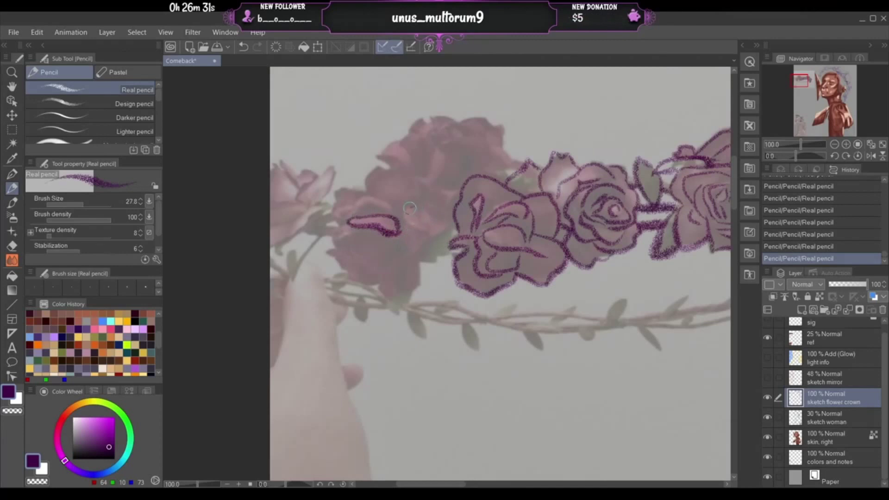
pyautogui.moveTo(409, 208)
pyautogui.mouseDown()
pyautogui.moveTo(445, 224)
pyautogui.moveTo(409, 202)
pyautogui.moveTo(392, 214)
pyautogui.moveTo(420, 256)
pyautogui.moveTo(426, 240)
pyautogui.moveTo(390, 297)
pyautogui.moveTo(384, 277)
pyautogui.moveTo(413, 253)
pyautogui.mouseUp()
pyautogui.moveTo(388, 296)
pyautogui.mouseDown()
pyautogui.moveTo(385, 263)
pyautogui.moveTo(369, 290)
pyautogui.moveTo(375, 281)
pyautogui.moveTo(365, 283)
pyautogui.moveTo(327, 253)
pyautogui.moveTo(350, 253)
pyautogui.mouseUp()
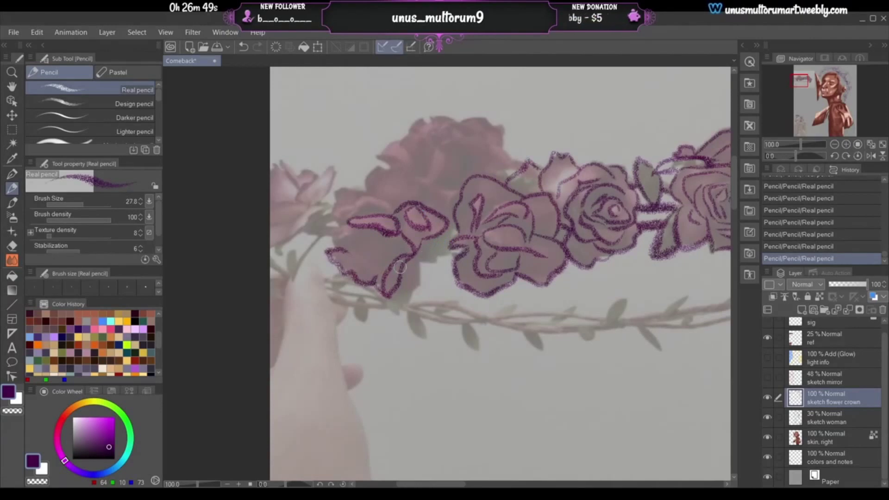
pyautogui.moveTo(400, 267)
pyautogui.mouseDown()
pyautogui.moveTo(378, 274)
pyautogui.moveTo(347, 230)
pyautogui.mouseUp()
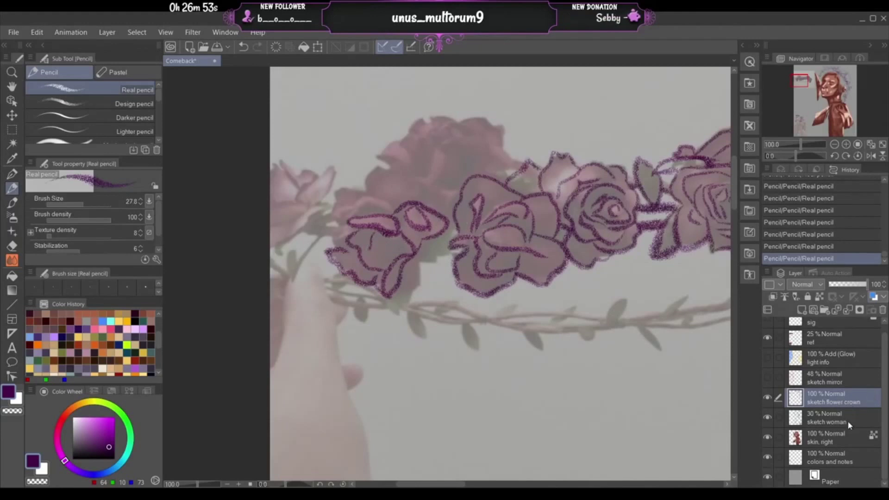
# - Raise the ref layer's opacity to 36% and make the sketch flower crown layer active again
pyautogui.click(842, 347)
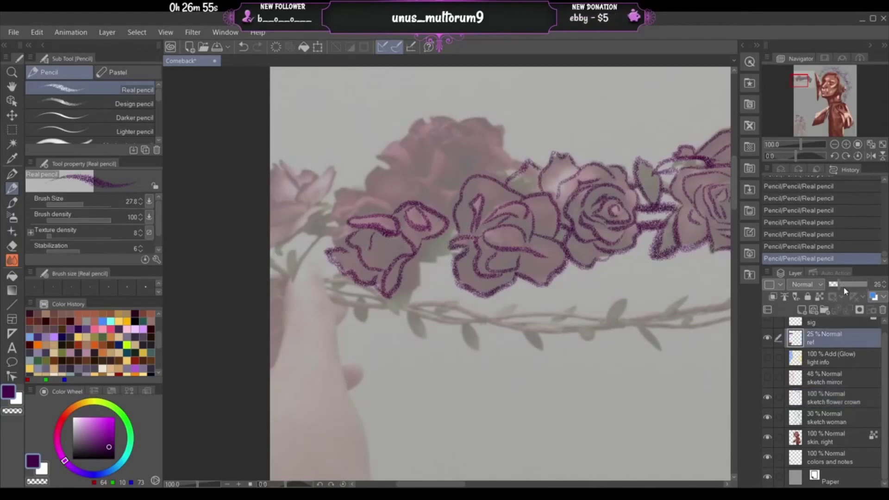
pyautogui.click(840, 285)
pyautogui.click(845, 285)
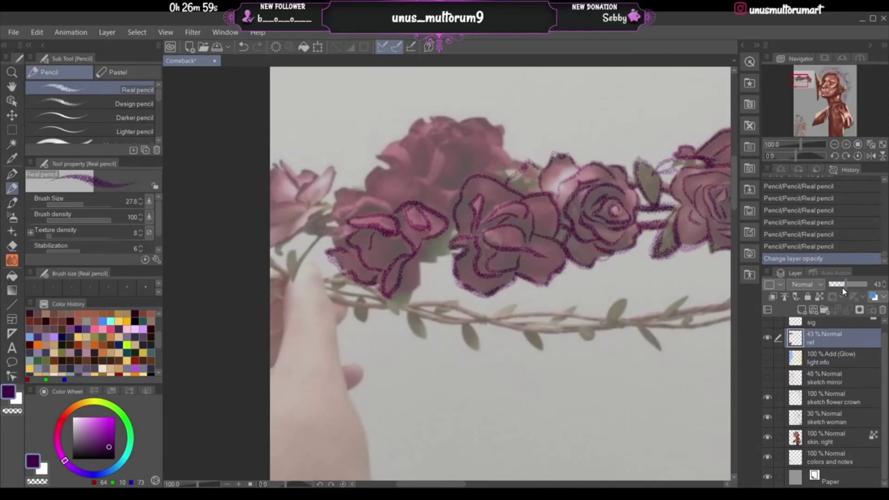
pyautogui.click(843, 285)
pyautogui.click(856, 405)
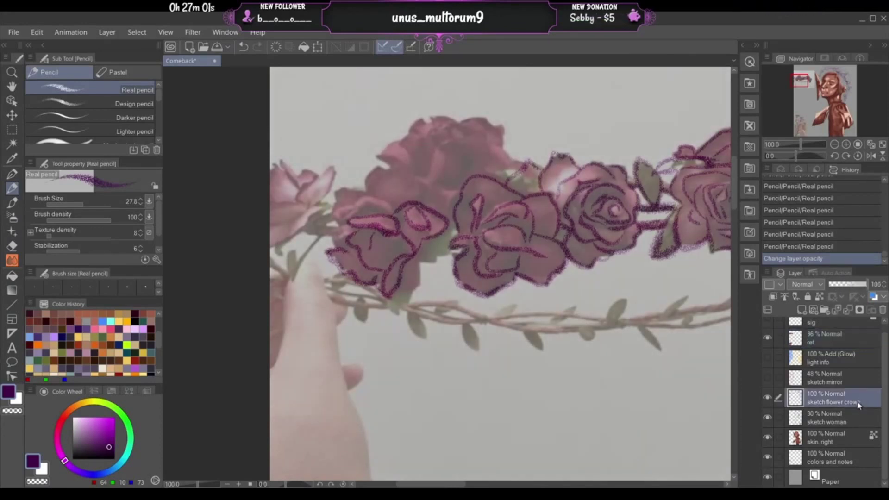
# - Trace the remaining centre folds, lower right petal and upper outer petals of the lower-left dark rose
pyautogui.moveTo(389, 238)
pyautogui.mouseDown()
pyautogui.moveTo(405, 253)
pyautogui.moveTo(397, 248)
pyautogui.mouseUp()
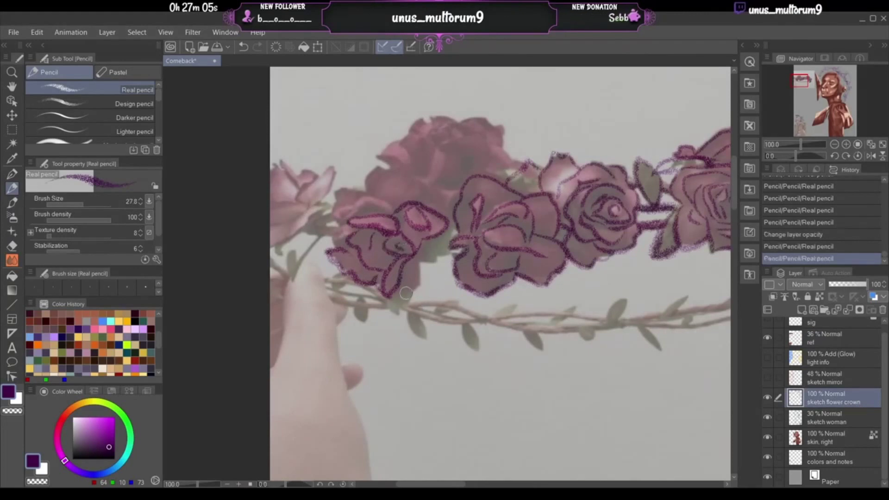
pyautogui.moveTo(398, 288)
pyautogui.mouseDown()
pyautogui.moveTo(422, 283)
pyautogui.moveTo(432, 238)
pyautogui.mouseUp()
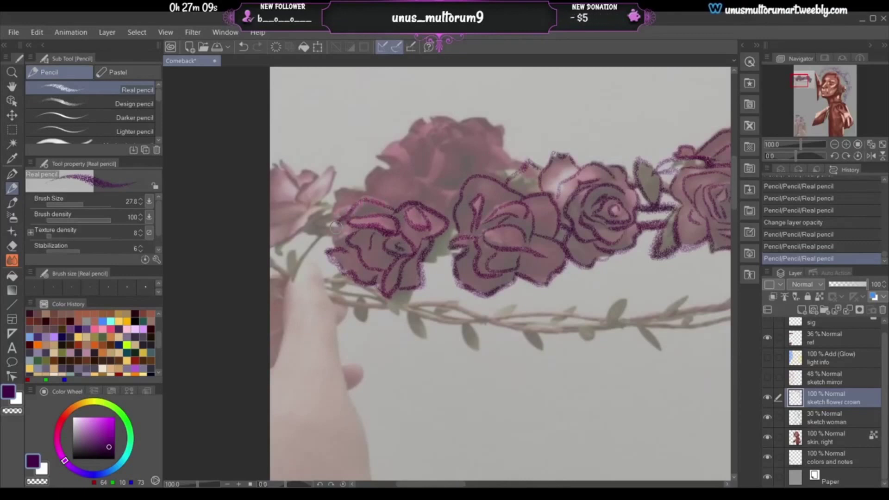
pyautogui.moveTo(335, 227)
pyautogui.mouseDown()
pyautogui.moveTo(356, 230)
pyautogui.moveTo(343, 227)
pyautogui.moveTo(340, 248)
pyautogui.mouseUp()
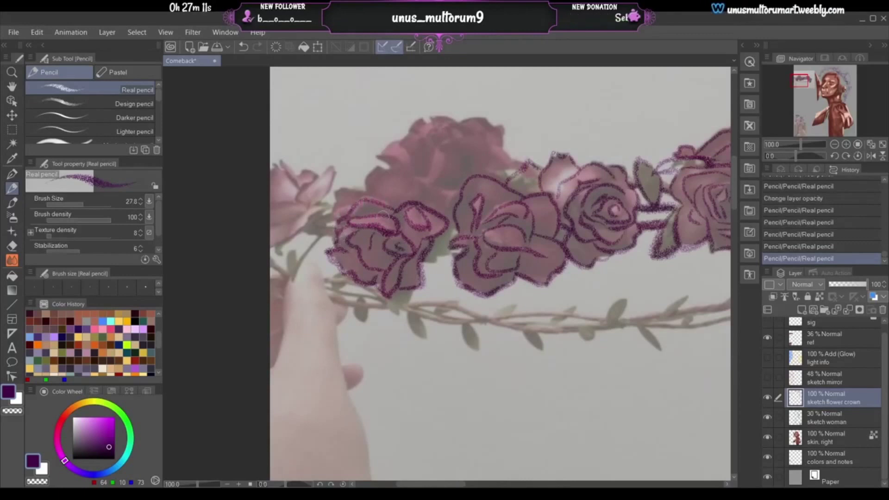
pyautogui.moveTo(359, 213); pyautogui.dragTo(385, 212)
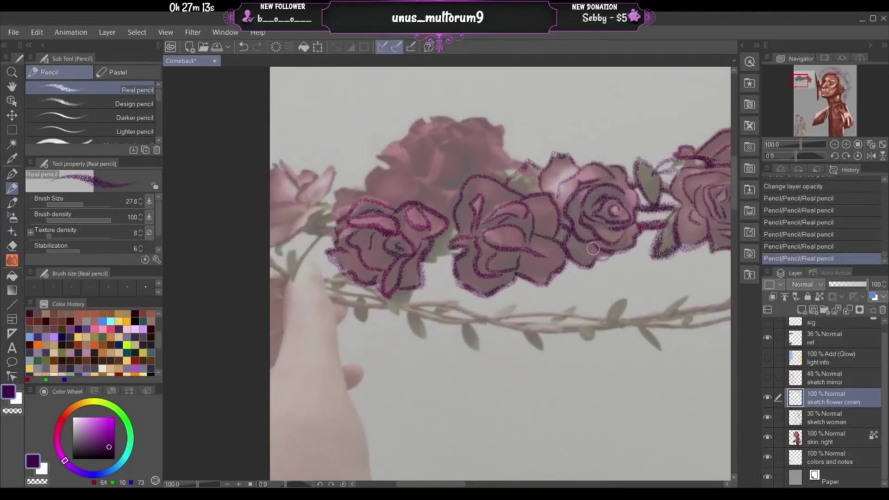
pyautogui.moveTo(554, 211); pyautogui.dragTo(556, 232)
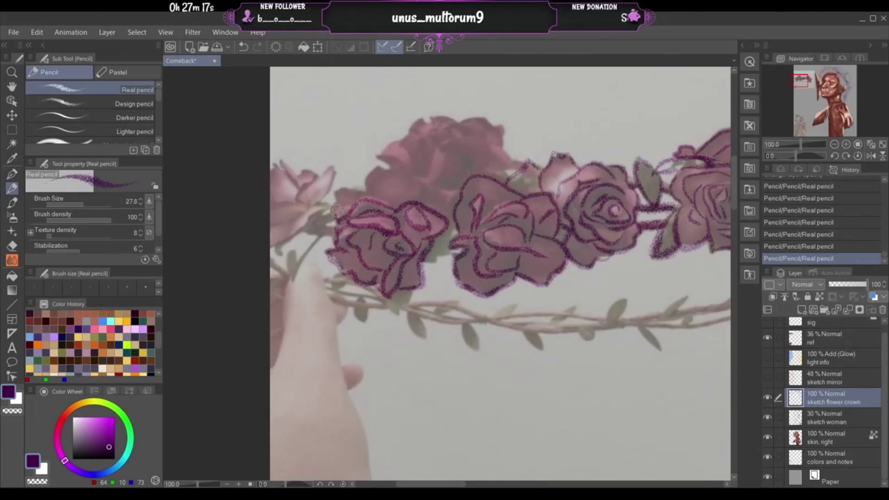
pyautogui.moveTo(335, 212)
pyautogui.mouseDown()
pyautogui.moveTo(342, 186)
pyautogui.moveTo(366, 190)
pyautogui.moveTo(387, 169)
pyautogui.moveTo(408, 176)
pyautogui.moveTo(428, 203)
pyautogui.moveTo(422, 189)
pyautogui.moveTo(460, 191)
pyautogui.moveTo(448, 216)
pyautogui.mouseUp()
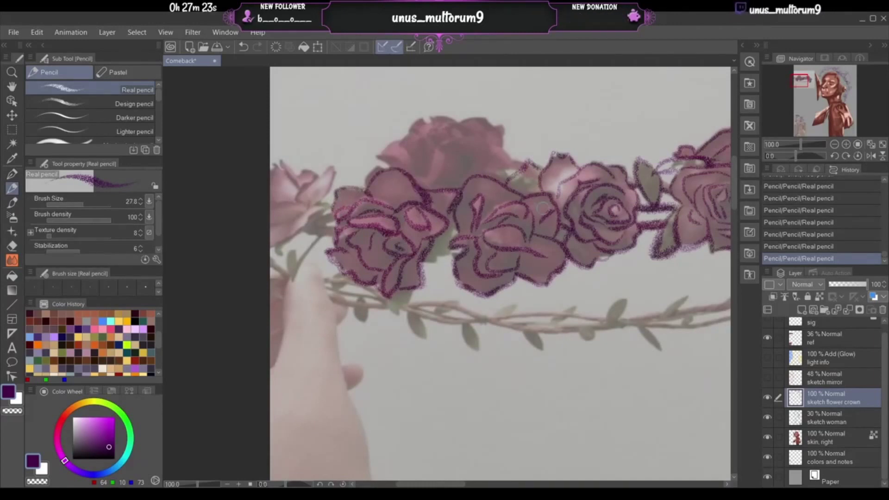
# - Trace the small leaf beneath the lower-left dark rose and the leaf between it and the neighbouring rose
pyautogui.moveTo(393, 295); pyautogui.dragTo(404, 327)
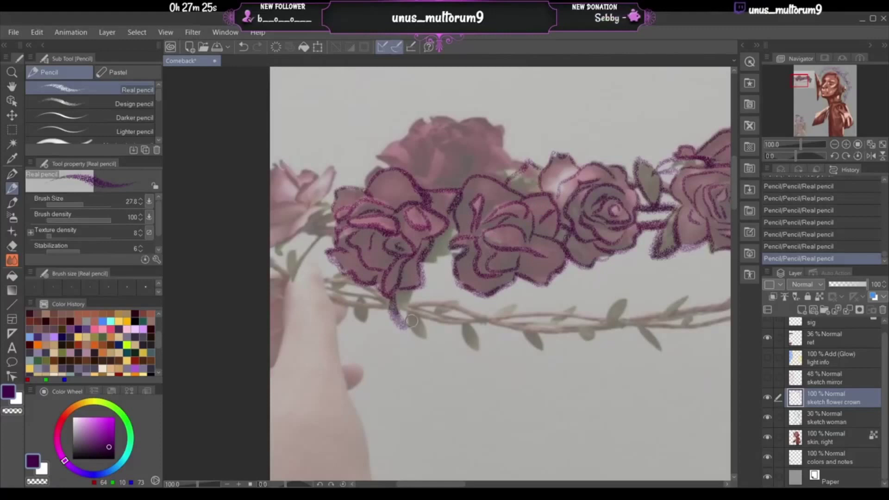
pyautogui.hotkey('ctrl', 'z')
pyautogui.hotkey('ctrl', 'z')
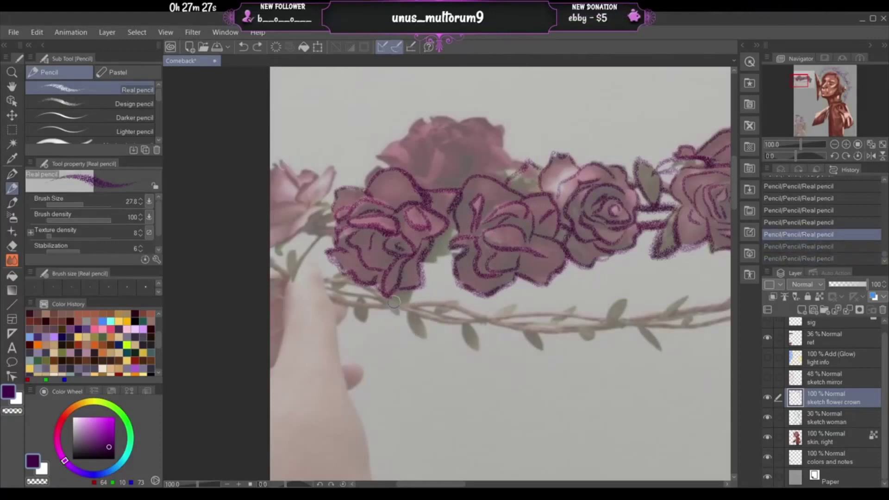
pyautogui.hotkey('ctrl', 'y')
pyautogui.hotkey('ctrl', 'y')
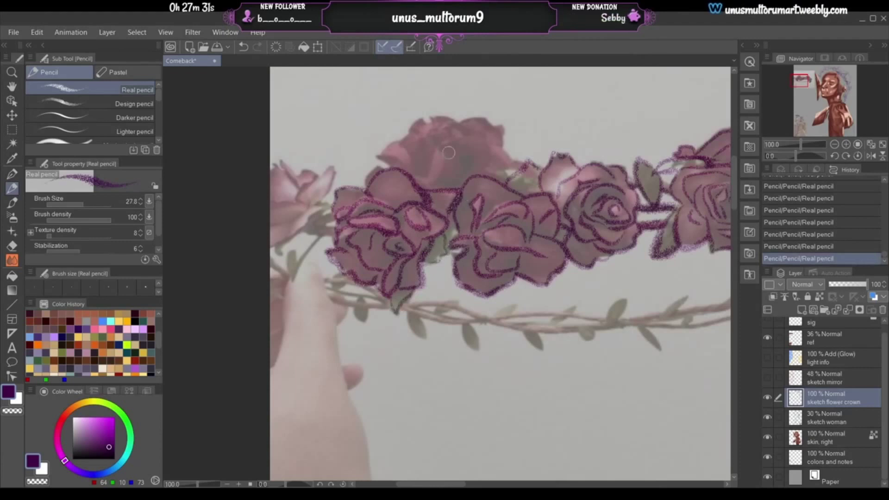
# - Trace the outer petals, inner folds and ruffled top edge of the dark rose at the top of the cluster
pyautogui.moveTo(392, 167)
pyautogui.mouseDown()
pyautogui.moveTo(372, 154)
pyautogui.moveTo(410, 167)
pyautogui.mouseUp()
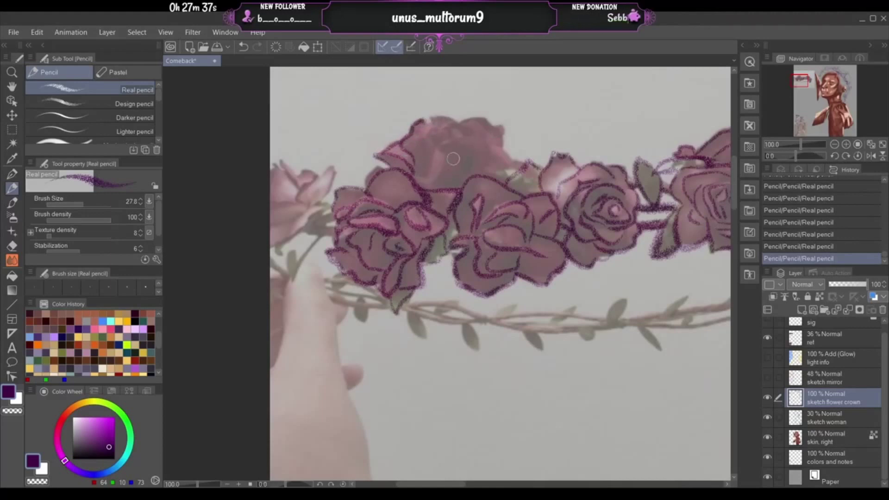
pyautogui.moveTo(430, 167)
pyautogui.mouseDown()
pyautogui.moveTo(454, 139)
pyautogui.moveTo(440, 146)
pyautogui.moveTo(454, 179)
pyautogui.mouseUp()
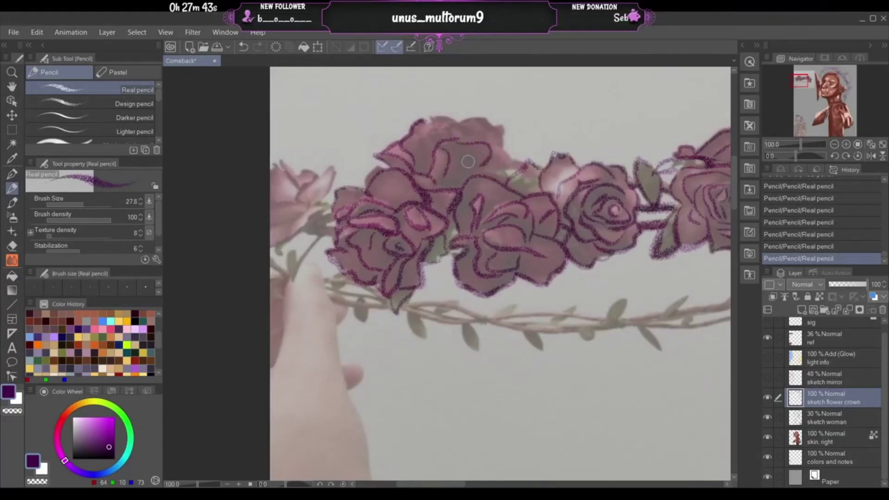
pyautogui.hotkey('ctrl', 'z')
pyautogui.moveTo(487, 150)
pyautogui.mouseDown()
pyautogui.moveTo(470, 178)
pyautogui.moveTo(513, 160)
pyautogui.moveTo(463, 112)
pyautogui.moveTo(492, 118)
pyautogui.moveTo(505, 148)
pyautogui.mouseUp()
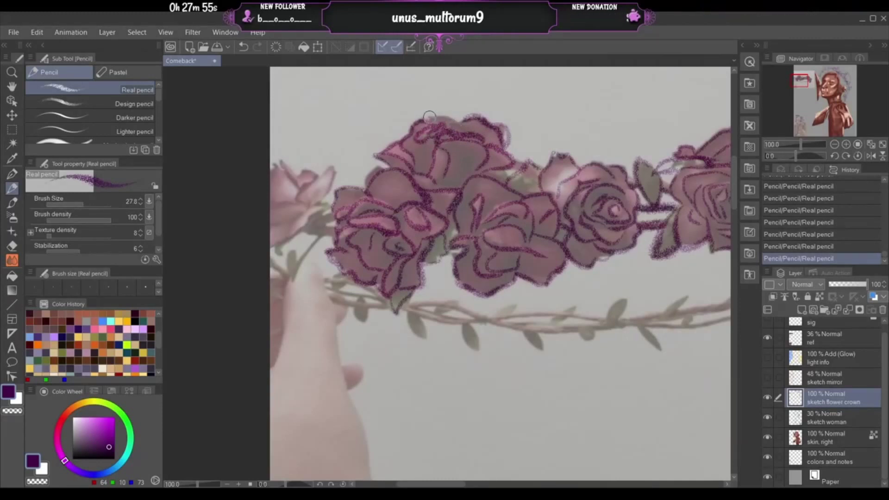
pyautogui.moveTo(429, 116)
pyautogui.mouseDown()
pyautogui.moveTo(490, 137)
pyautogui.moveTo(485, 149)
pyautogui.mouseUp()
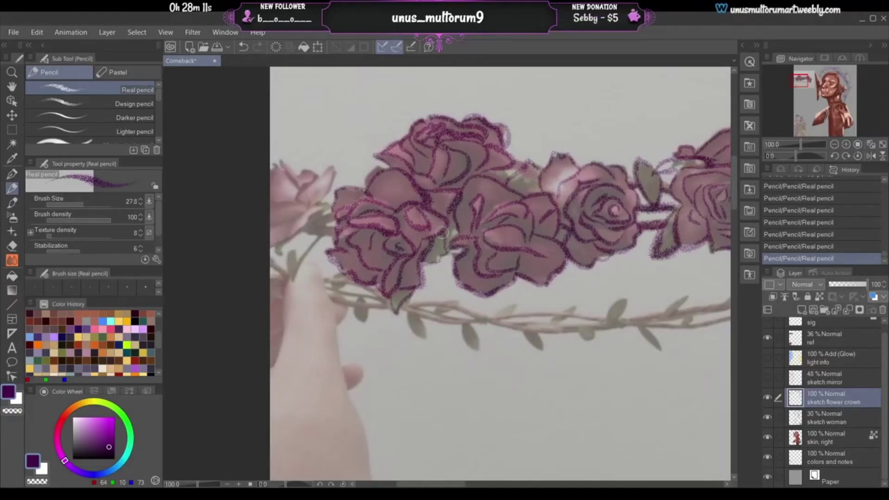
# - Trace the pale rose at the photo's left edge and the stem joining it to the dark rose cluster
pyautogui.moveTo(318, 236)
pyautogui.mouseDown()
pyautogui.moveTo(328, 199)
pyautogui.moveTo(315, 202)
pyautogui.moveTo(310, 227)
pyautogui.moveTo(321, 206)
pyautogui.moveTo(262, 246)
pyautogui.moveTo(281, 240)
pyautogui.moveTo(277, 266)
pyautogui.moveTo(307, 206)
pyautogui.moveTo(295, 200)
pyautogui.moveTo(327, 170)
pyautogui.moveTo(335, 179)
pyautogui.moveTo(312, 212)
pyautogui.moveTo(267, 203)
pyautogui.moveTo(287, 190)
pyautogui.moveTo(269, 182)
pyautogui.moveTo(273, 161)
pyautogui.moveTo(300, 190)
pyautogui.mouseUp()
pyautogui.moveTo(284, 161)
pyautogui.mouseDown()
pyautogui.moveTo(300, 182)
pyautogui.moveTo(305, 170)
pyautogui.moveTo(333, 158)
pyautogui.mouseUp()
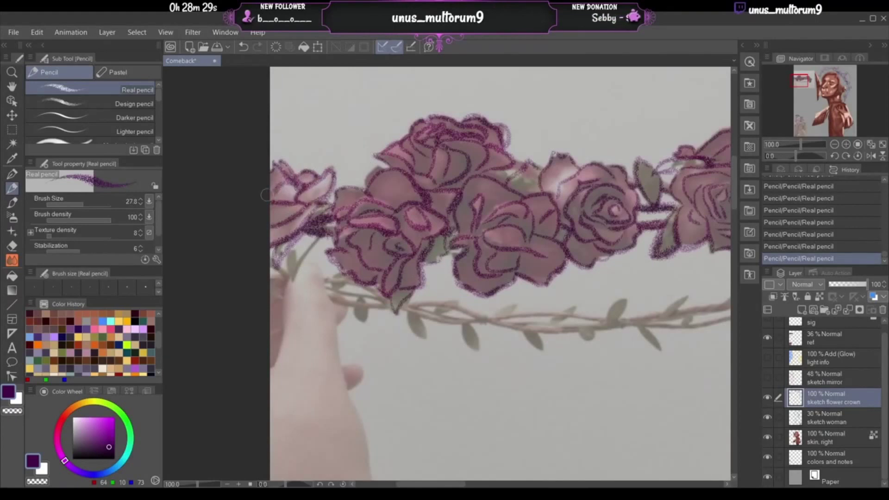
# - Undo the latest strokes on the pale rose at the photo's left edge and touch up its lower left outline
pyautogui.hotkey('ctrl', 'z')
pyautogui.moveTo(288, 163)
pyautogui.mouseDown()
pyautogui.moveTo(330, 171)
pyautogui.moveTo(288, 164)
pyautogui.mouseUp()
pyautogui.hotkey('ctrl', 'z')
pyautogui.hotkey('ctrl', 'z')
pyautogui.hotkey('ctrl', 'z')
pyautogui.hotkey('ctrl', 'z')
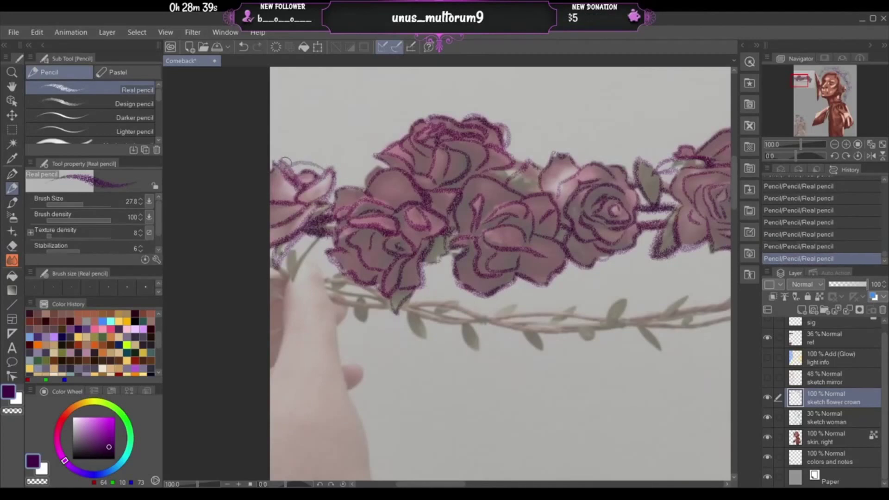
pyautogui.hotkey('ctrl', 'z')
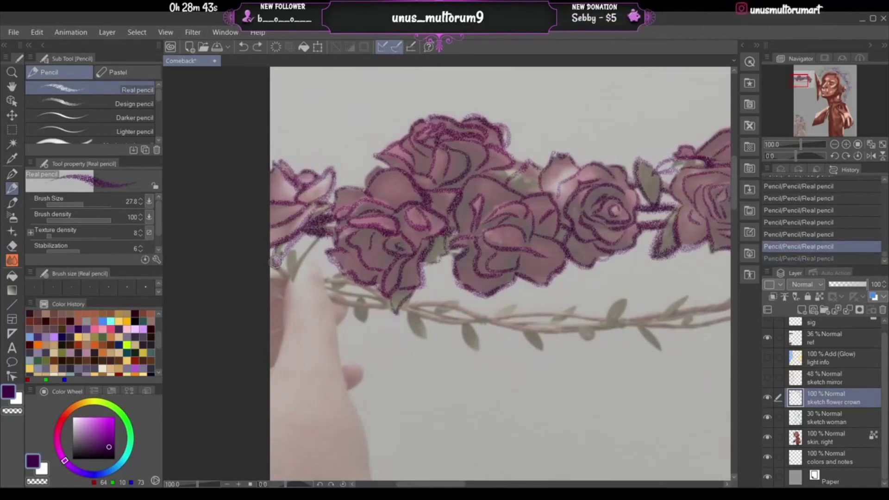
pyautogui.moveTo(278, 233)
pyautogui.mouseDown()
pyautogui.moveTo(274, 223)
pyautogui.moveTo(289, 216)
pyautogui.moveTo(267, 232)
pyautogui.mouseUp()
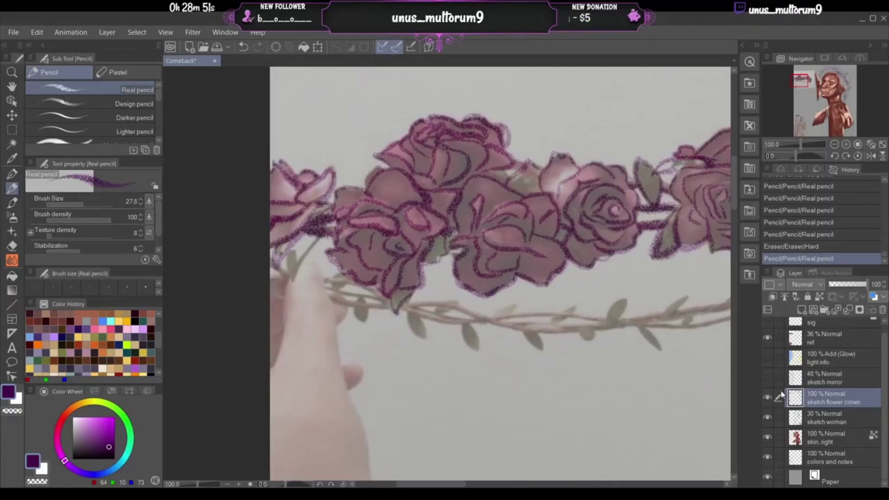
# - Show the sketch mirror layer and select the rose crown photo on the ref layer with a rectangular selection
pyautogui.click(768, 377)
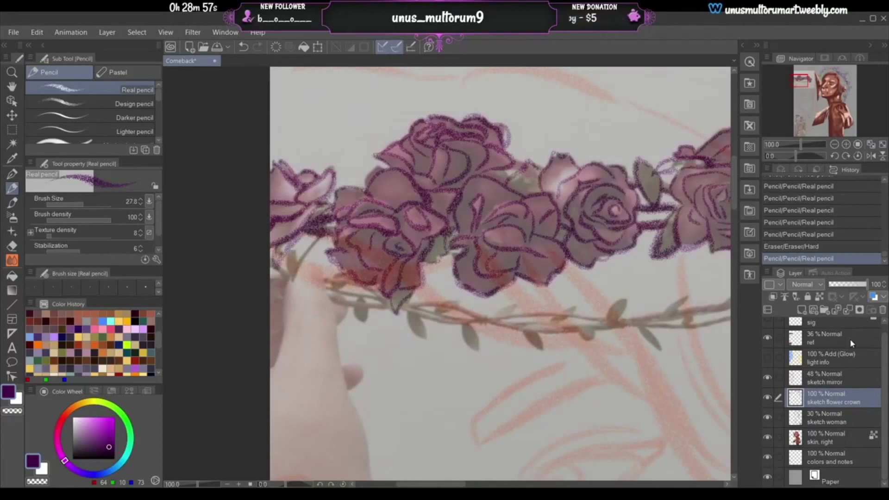
pyautogui.click(862, 343)
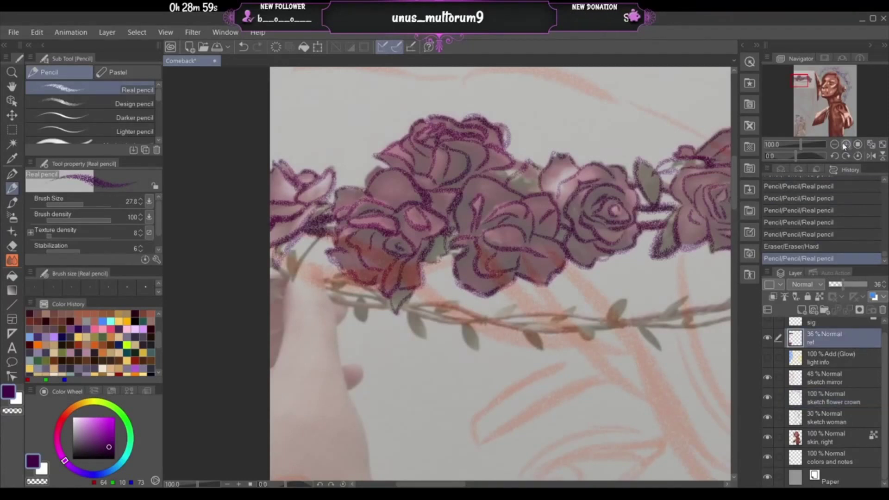
pyautogui.click(835, 145)
pyautogui.click(834, 145)
pyautogui.click(834, 145)
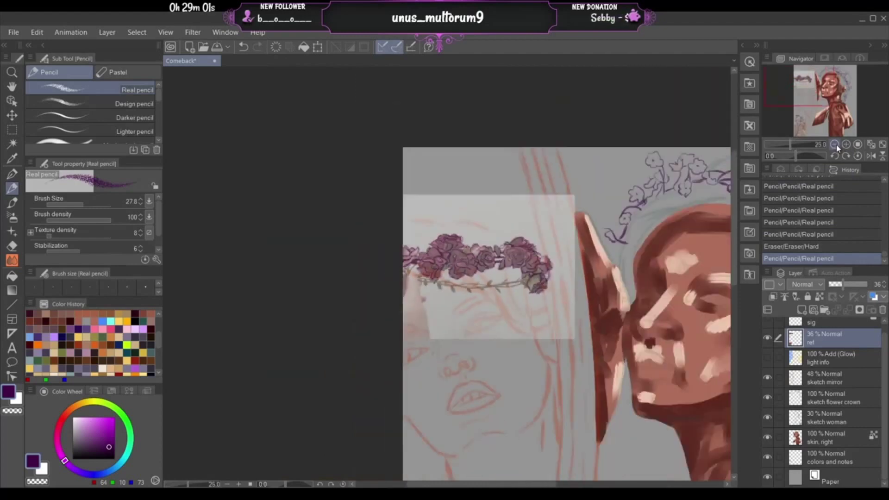
pyautogui.click(12, 130)
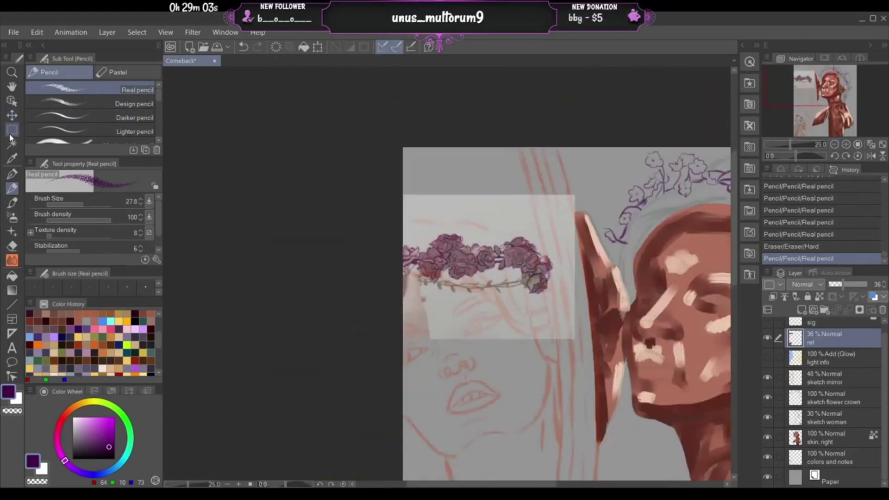
pyautogui.moveTo(586, 346); pyautogui.dragTo(311, 180)
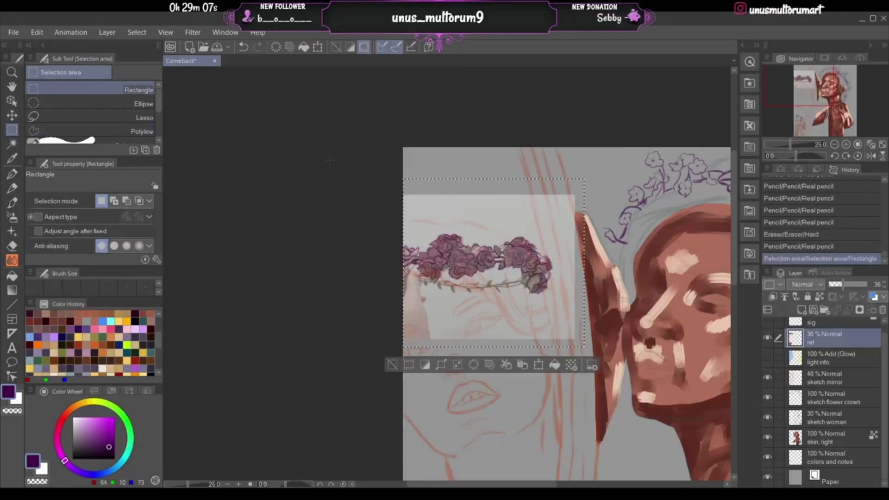
# - Shrink the rose crown photo, place it beside the portrait reference photo, and set the ref layer's opacity to 100%
pyautogui.hotkey('ctrl', 't')
pyautogui.moveTo(839, 100); pyautogui.dragTo(852, 127)
pyautogui.moveTo(419, 100); pyautogui.dragTo(549, 383)
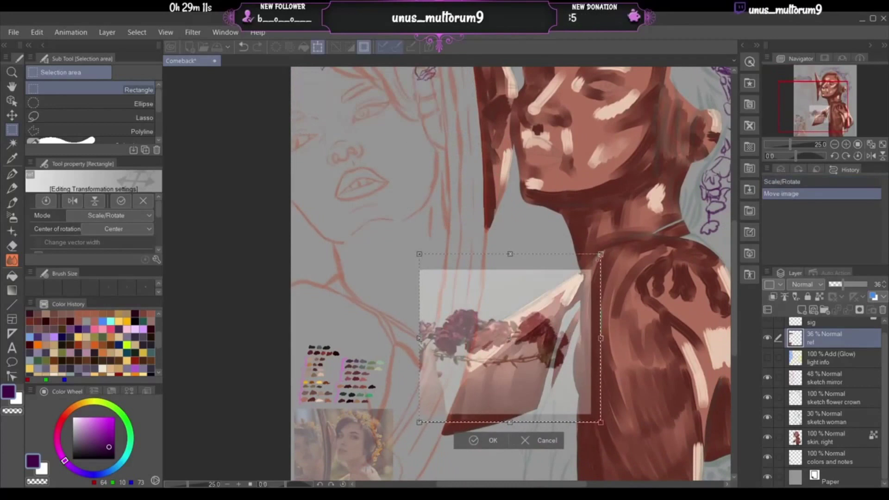
pyautogui.moveTo(600, 254); pyautogui.dragTo(519, 319)
pyautogui.moveTo(836, 106); pyautogui.dragTo(831, 128)
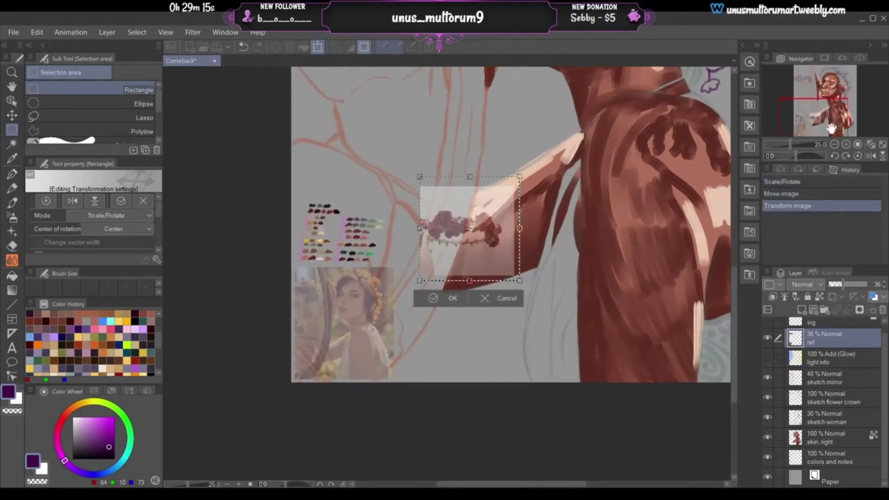
pyautogui.moveTo(476, 225); pyautogui.dragTo(452, 325)
pyautogui.moveTo(495, 275); pyautogui.dragTo(469, 306)
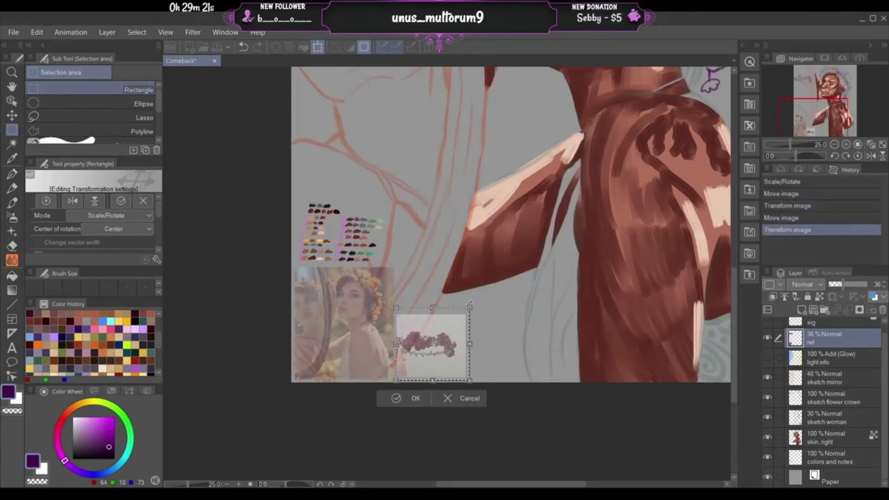
pyautogui.click(404, 398)
pyautogui.moveTo(846, 284); pyautogui.dragTo(879, 285)
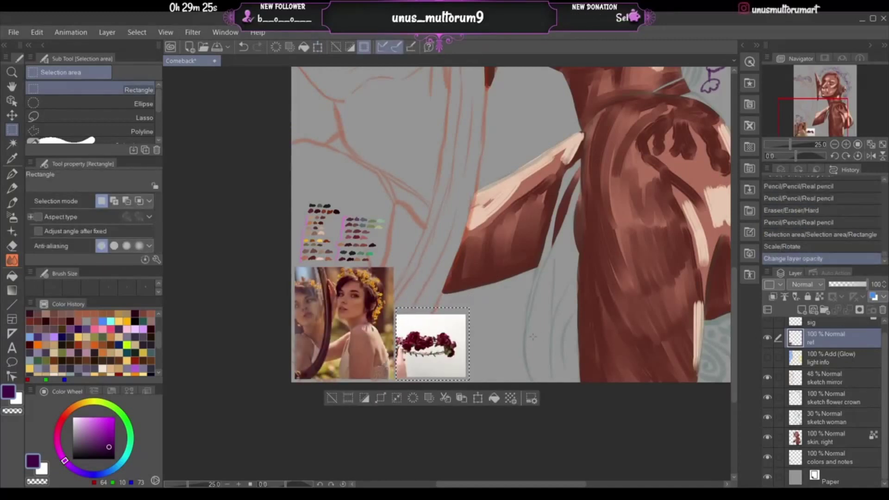
pyautogui.hotkey('ctrl', 'd')
# - Select the traced rose crown above the mirror face on the sketch flower crown layer with a rectangular selection
pyautogui.click(856, 375)
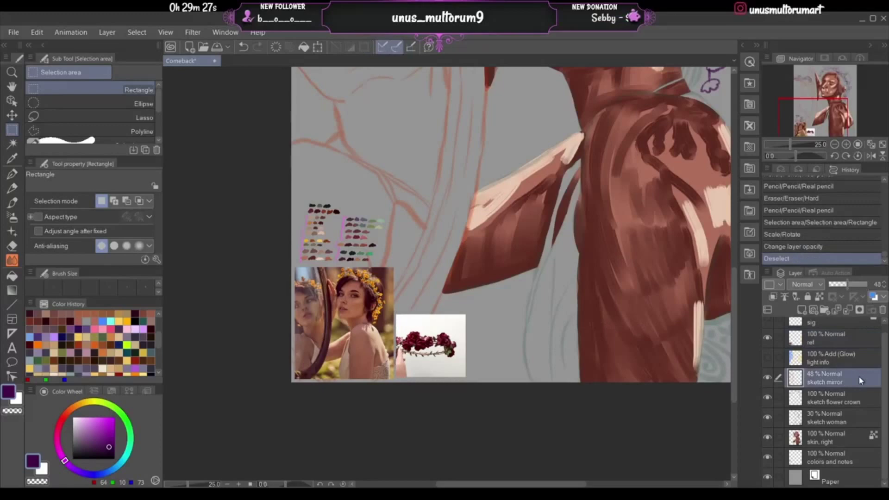
pyautogui.click(855, 402)
pyautogui.moveTo(794, 114)
pyautogui.mouseDown()
pyautogui.moveTo(794, 84)
pyautogui.moveTo(819, 75)
pyautogui.mouseUp()
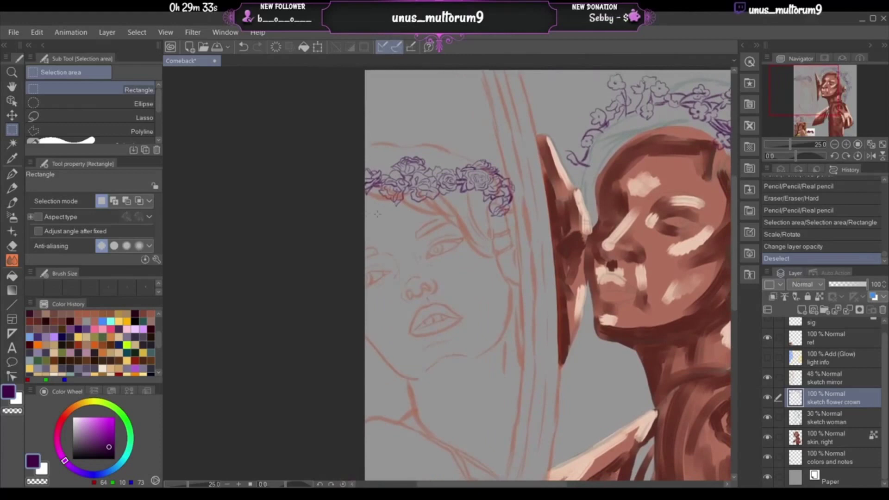
pyautogui.moveTo(401, 236); pyautogui.dragTo(509, 128)
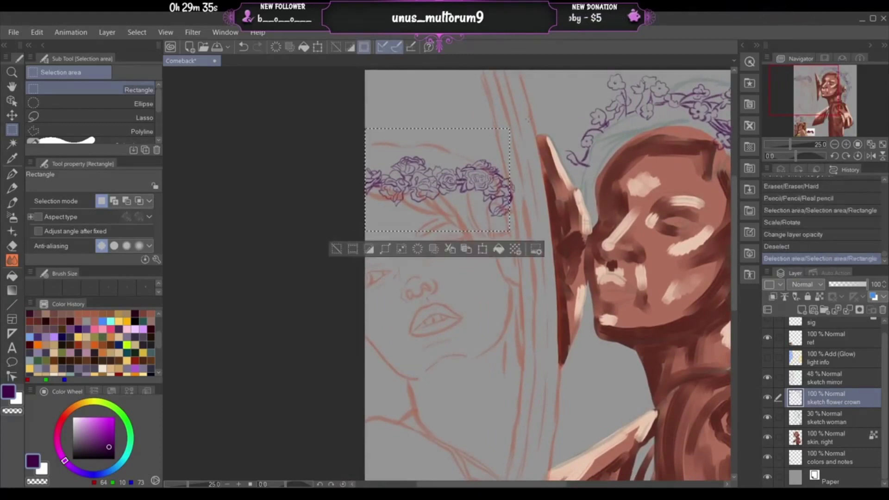
pyautogui.moveTo(367, 237); pyautogui.dragTo(522, 89)
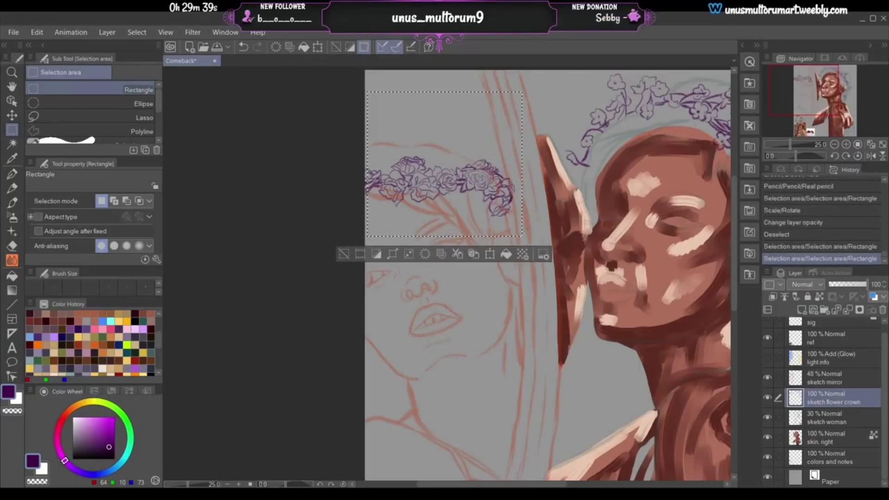
pyautogui.moveTo(538, 280); pyautogui.dragTo(331, 84)
# - Rotate the traced rose crown counterclockwise and stretch it wider and taller across the reflection's forehead
pyautogui.hotkey('ctrl', 't')
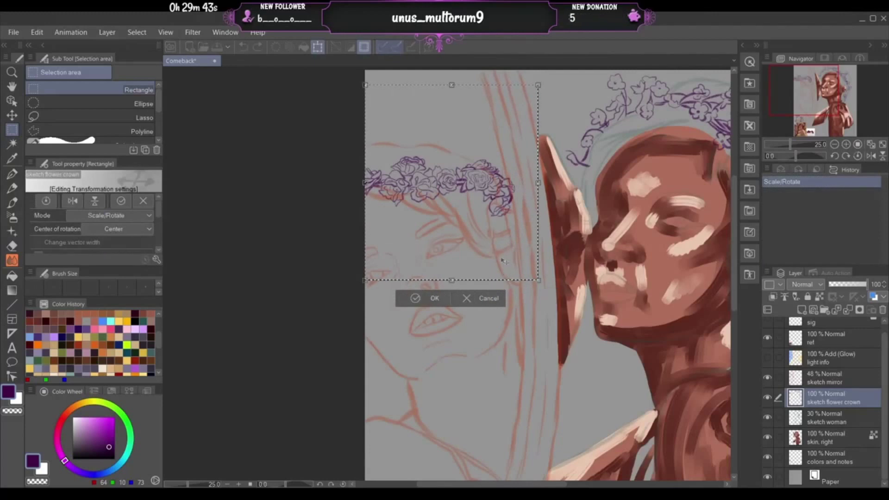
pyautogui.moveTo(503, 262); pyautogui.dragTo(490, 260)
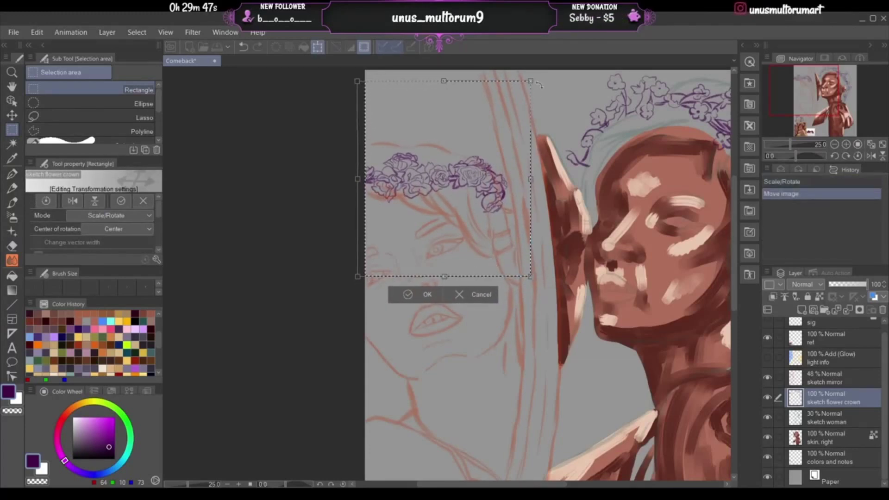
pyautogui.moveTo(538, 85); pyautogui.dragTo(524, 74)
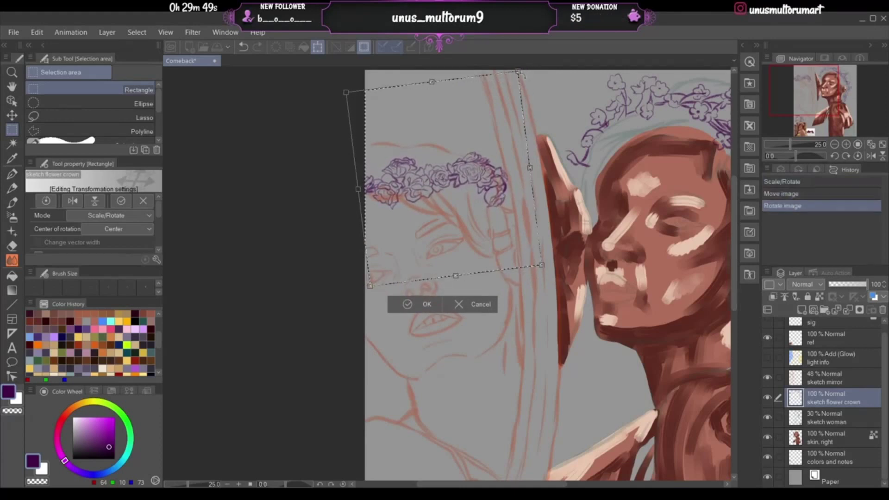
pyautogui.moveTo(357, 190); pyautogui.dragTo(345, 193)
pyautogui.moveTo(338, 194); pyautogui.dragTo(340, 192)
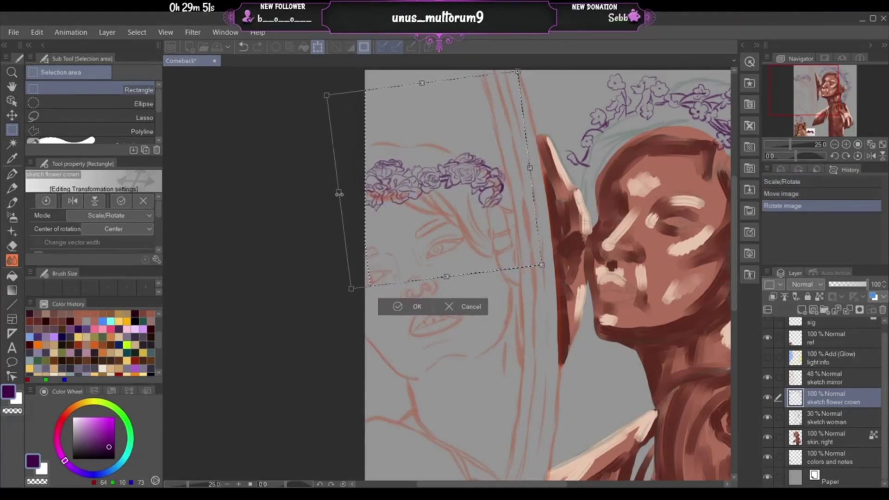
pyautogui.moveTo(446, 277); pyautogui.dragTo(449, 294)
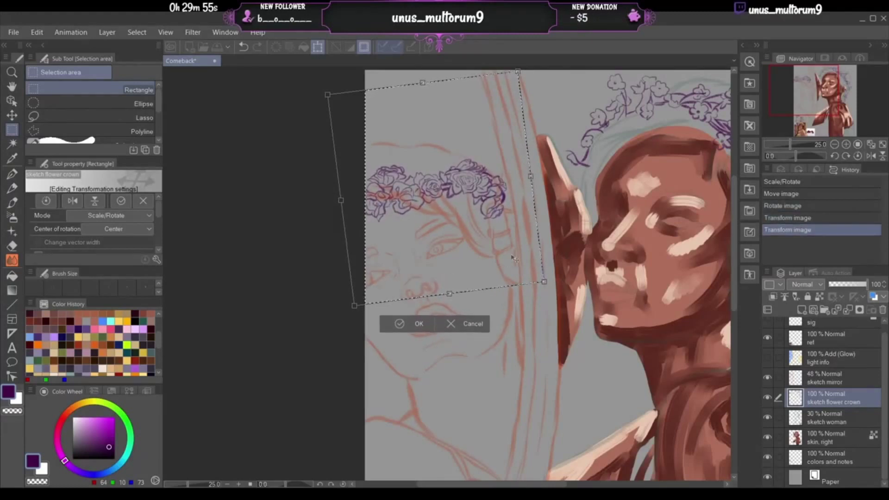
# - Tilt the rose crown back clockwise, shift it up to fit the reflection's head, and apply the transformation
pyautogui.moveTo(514, 259); pyautogui.dragTo(516, 245)
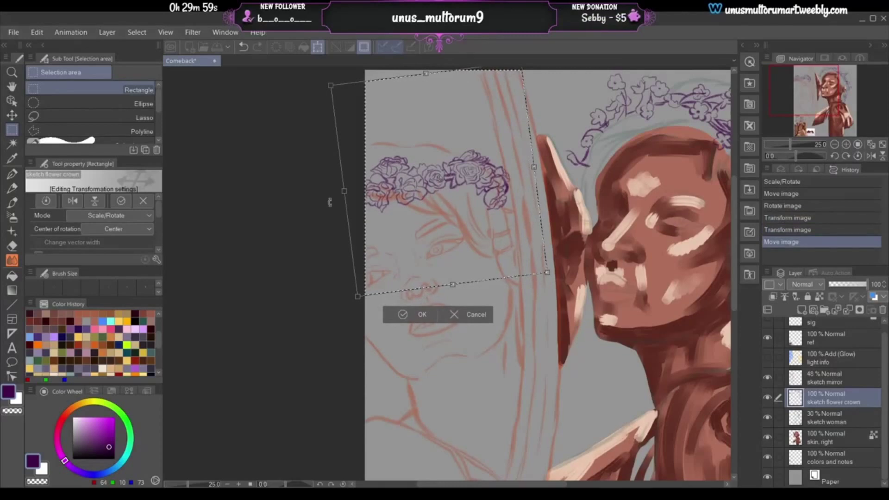
pyautogui.moveTo(329, 202); pyautogui.dragTo(316, 175)
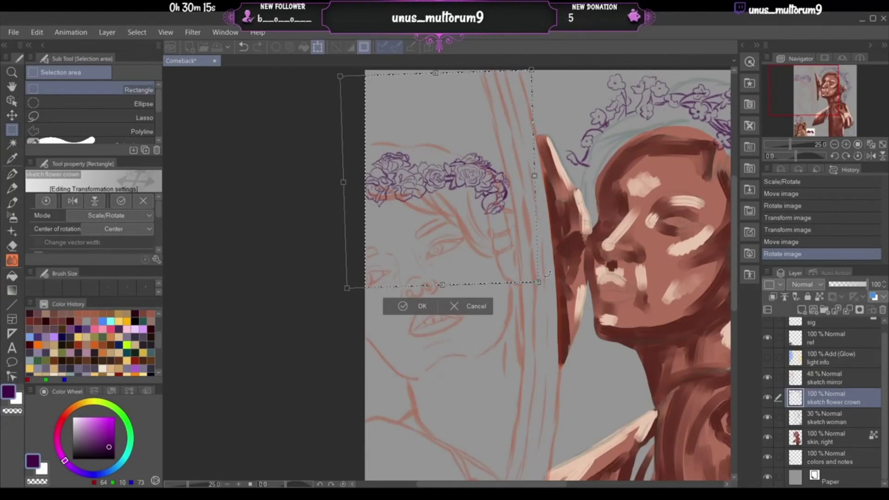
pyautogui.moveTo(547, 275); pyautogui.dragTo(541, 287)
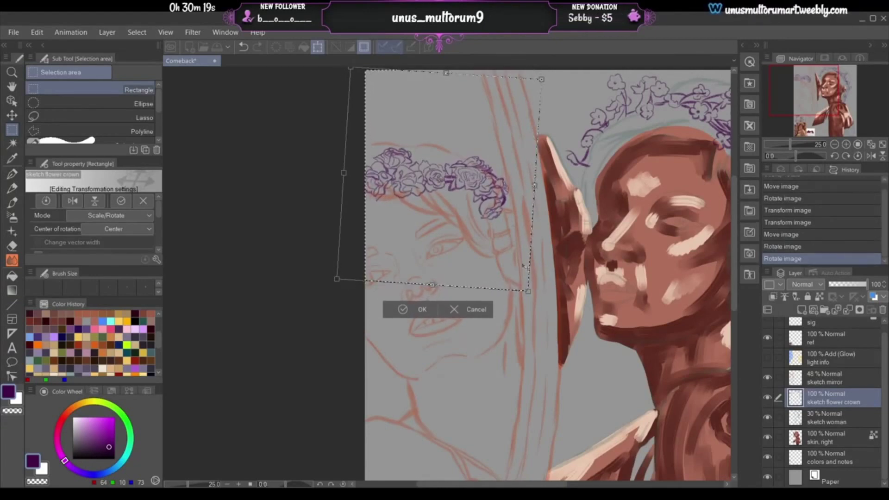
pyautogui.moveTo(518, 258); pyautogui.dragTo(522, 253)
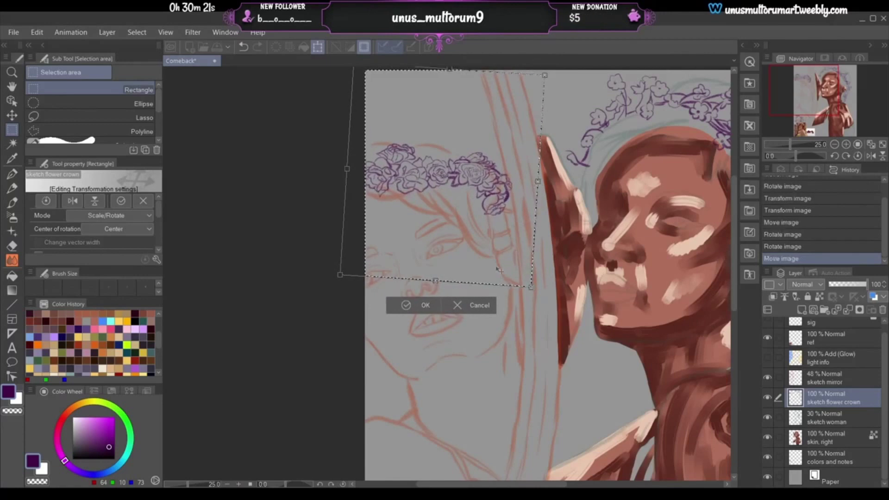
pyautogui.click(426, 305)
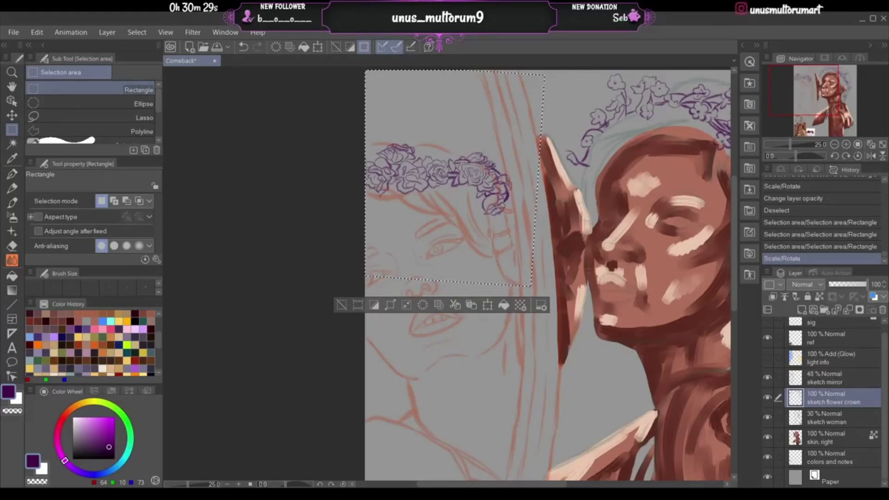
pyautogui.hotkey('ctrl', 'd')
# - Erase the crown lines that overlap the reflection's fingertip and the stray petal lines on the crown's outer right edge
pyautogui.click(845, 145)
pyautogui.click(846, 145)
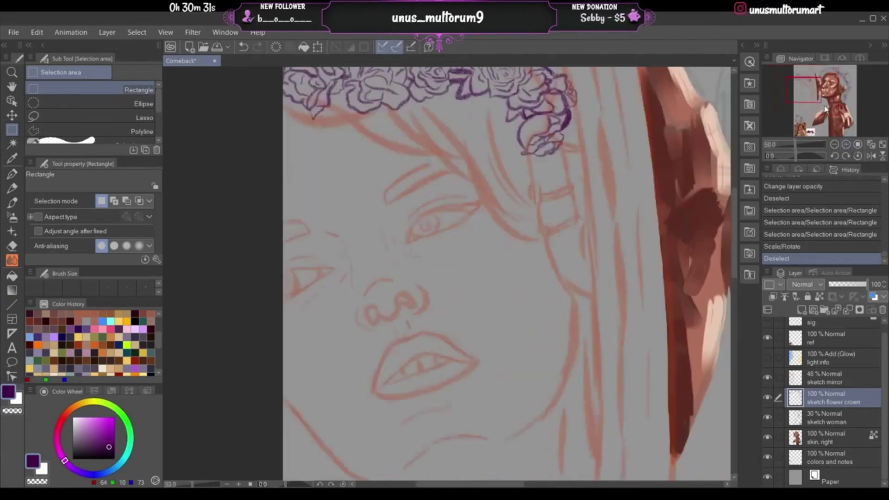
pyautogui.moveTo(811, 92); pyautogui.dragTo(808, 85)
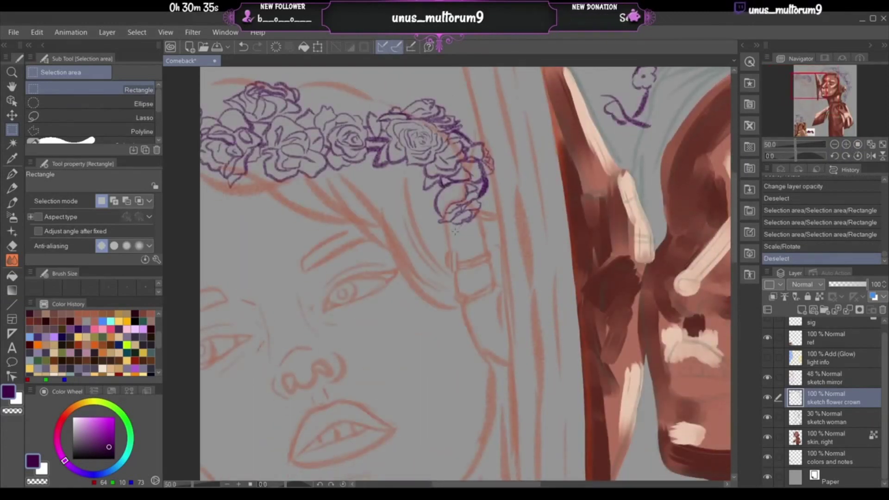
pyautogui.moveTo(452, 227); pyautogui.dragTo(461, 224)
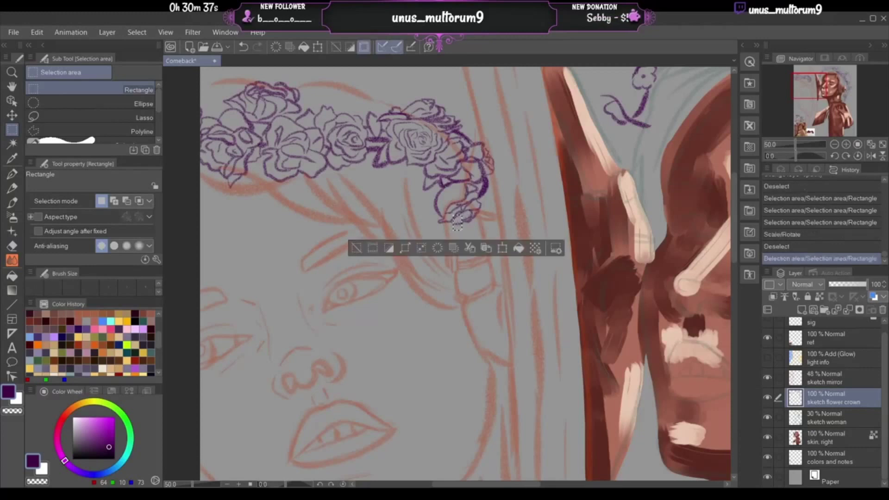
pyautogui.click(356, 248)
pyautogui.press('p')
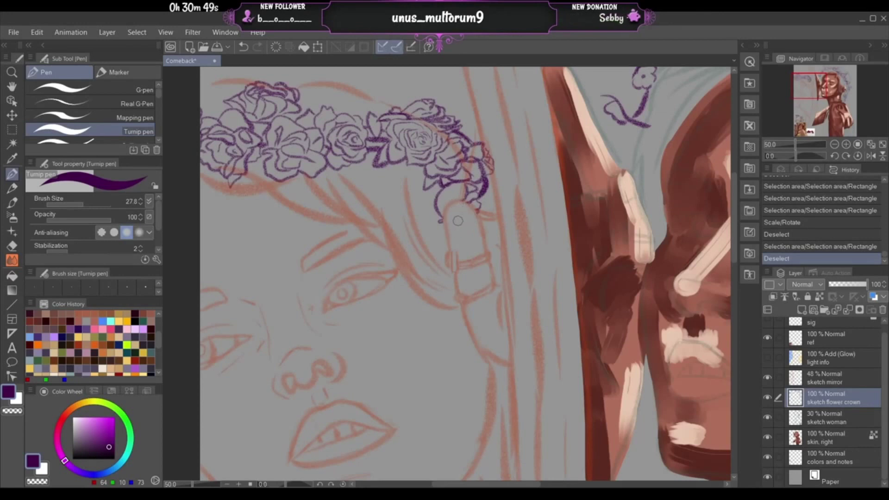
pyautogui.click(456, 222)
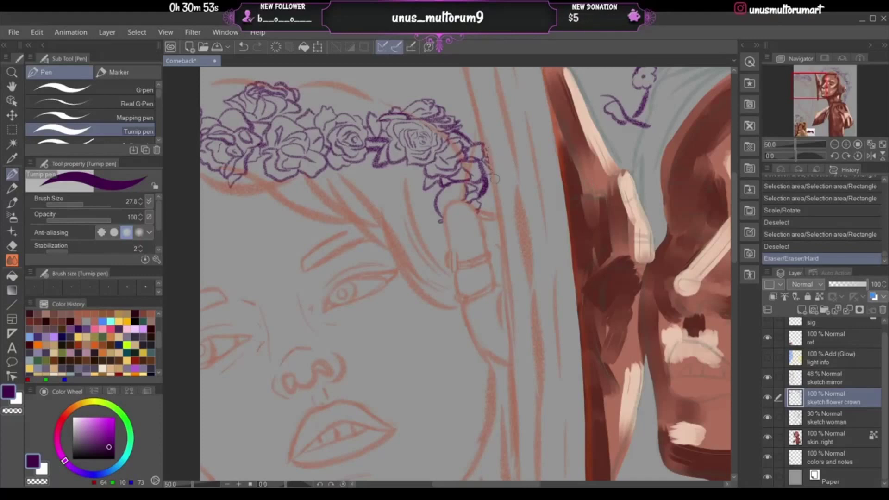
pyautogui.moveTo(489, 160)
pyautogui.mouseDown()
pyautogui.moveTo(490, 168)
pyautogui.moveTo(490, 158)
pyautogui.mouseUp()
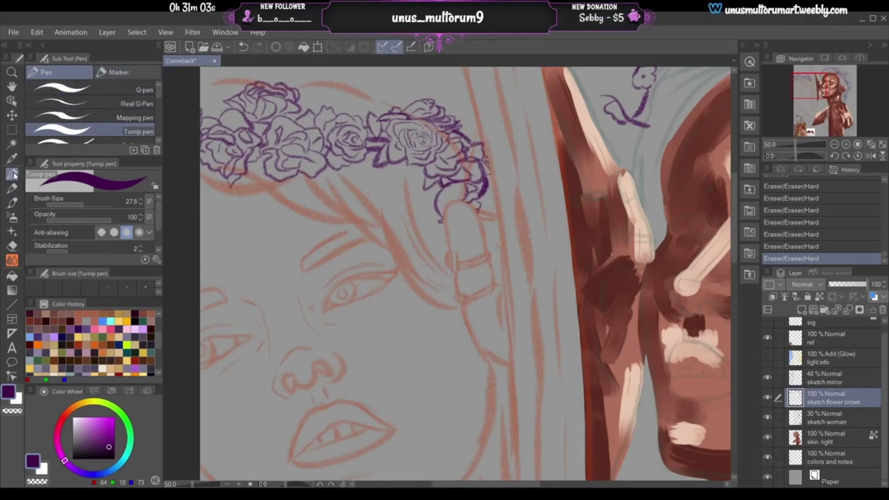
# - Pencil a short line beneath the crown's small middle rose and a pointed leaf between it and the top rose
pyautogui.click(12, 188)
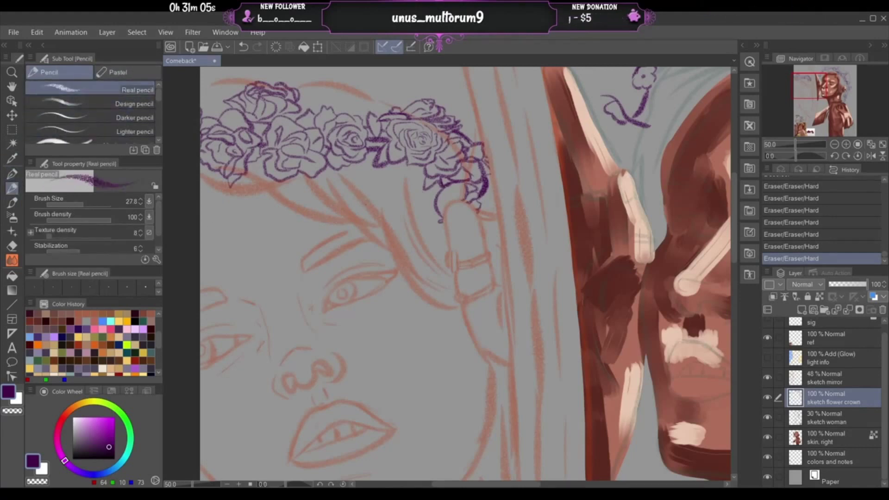
pyautogui.moveTo(342, 168)
pyautogui.mouseDown()
pyautogui.moveTo(366, 164)
pyautogui.moveTo(358, 174)
pyautogui.mouseUp()
pyautogui.hotkey('ctrl', 'z')
pyautogui.hotkey('ctrl', 'y')
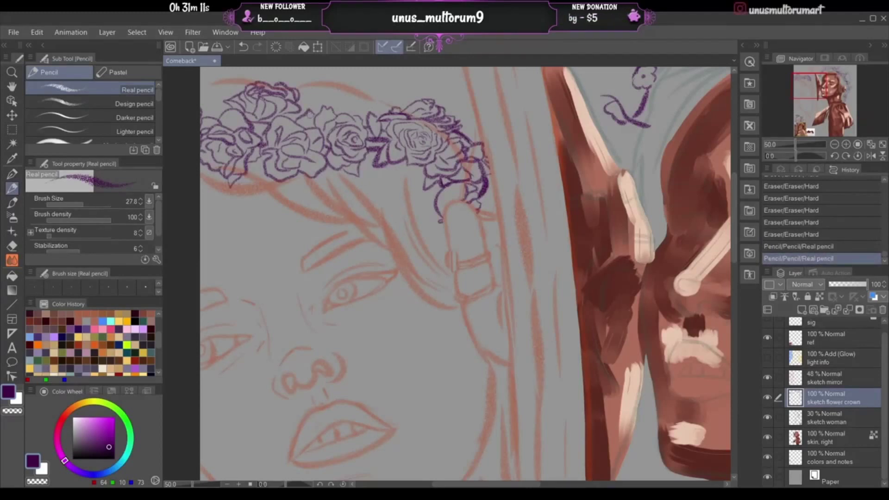
pyautogui.moveTo(309, 91); pyautogui.dragTo(330, 106)
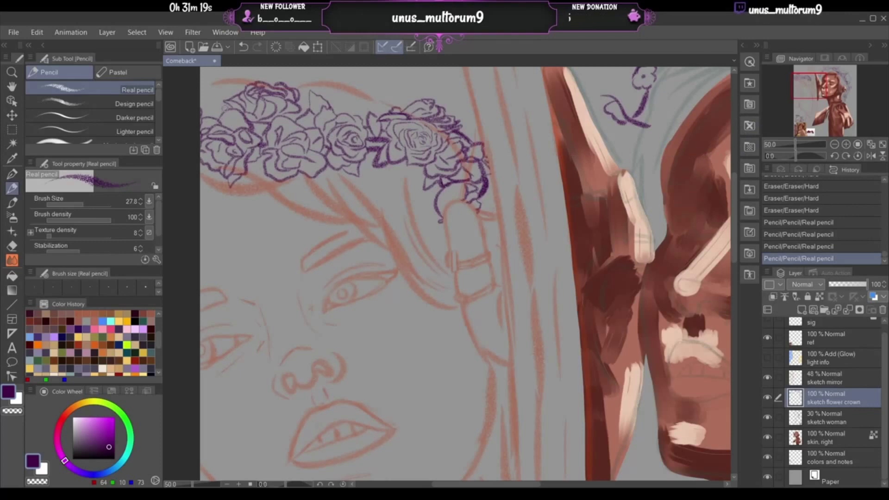
# - Pencil a short curved line extending the rose crown's outer left edge to the canvas border
pyautogui.moveTo(229, 106); pyautogui.dragTo(200, 111)
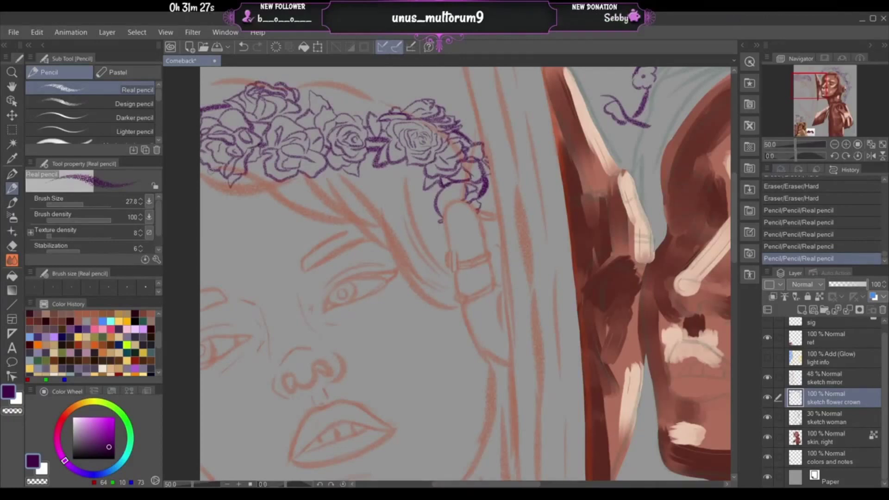
pyautogui.hotkey('ctrl', 'z')
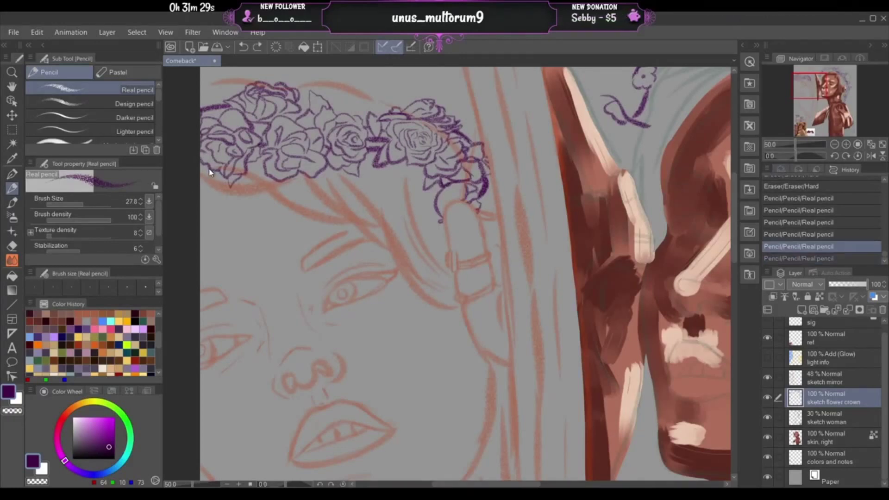
pyautogui.moveTo(210, 168)
pyautogui.mouseDown()
pyautogui.moveTo(183, 181)
pyautogui.moveTo(195, 176)
pyautogui.mouseUp()
pyautogui.hotkey('ctrl', 'z')
pyautogui.hotkey('ctrl', 'z')
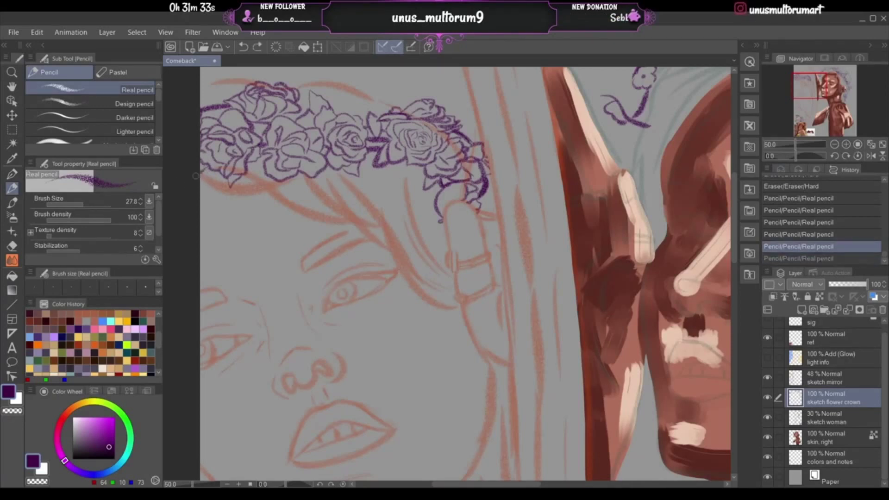
pyautogui.hotkey('ctrl', 'y')
pyautogui.hotkey('ctrl', 'z')
pyautogui.hotkey('ctrl', 'y')
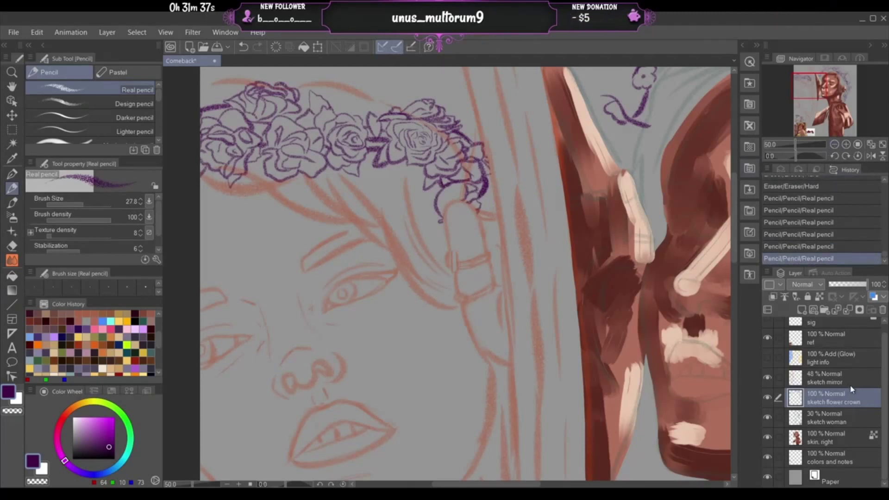
# - Switch to the sketch mirror layer and enclose the reflection's lips with a lasso selection
pyautogui.click(830, 378)
pyautogui.moveTo(804, 87); pyautogui.dragTo(803, 95)
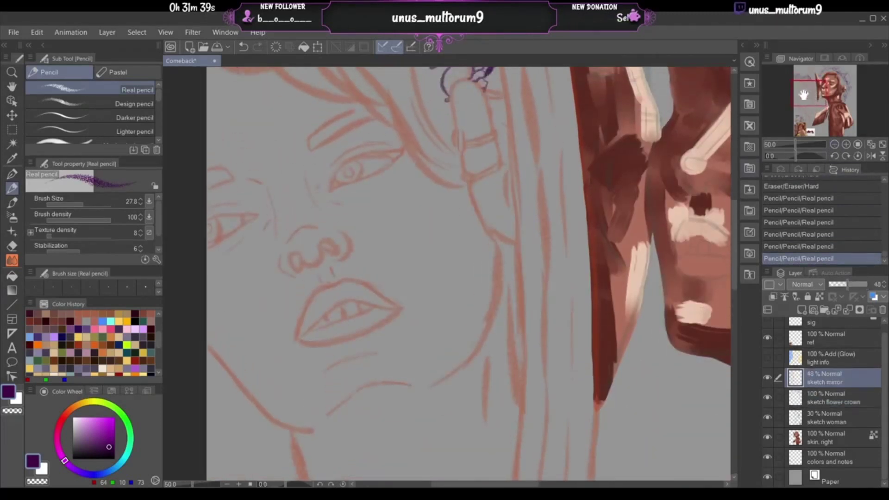
pyautogui.click(12, 129)
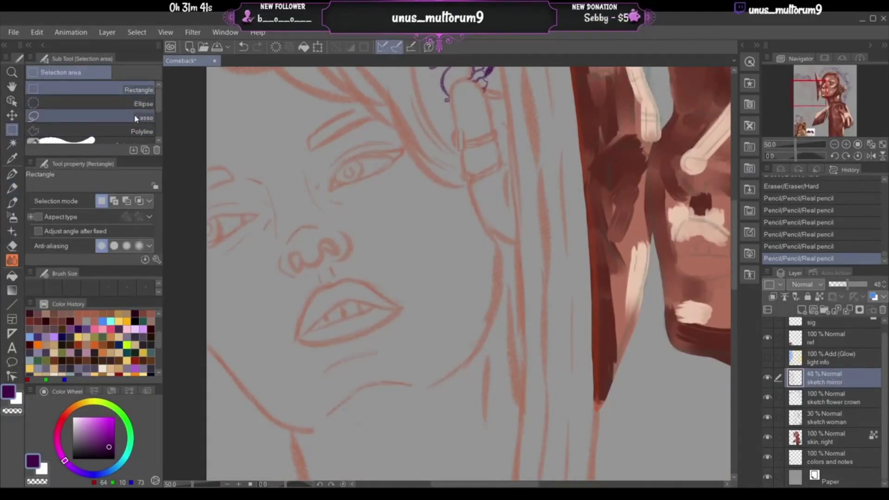
pyautogui.click(136, 118)
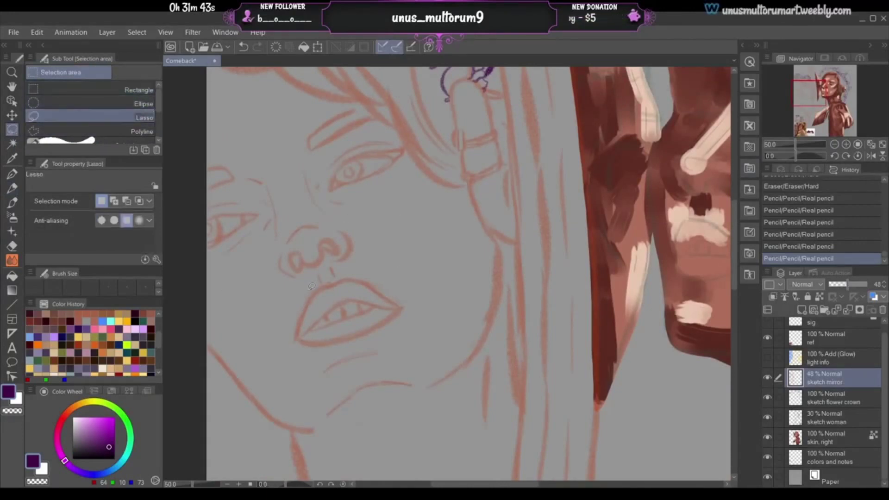
pyautogui.moveTo(311, 286)
pyautogui.mouseDown()
pyautogui.moveTo(284, 346)
pyautogui.moveTo(370, 340)
pyautogui.moveTo(411, 316)
pyautogui.mouseUp()
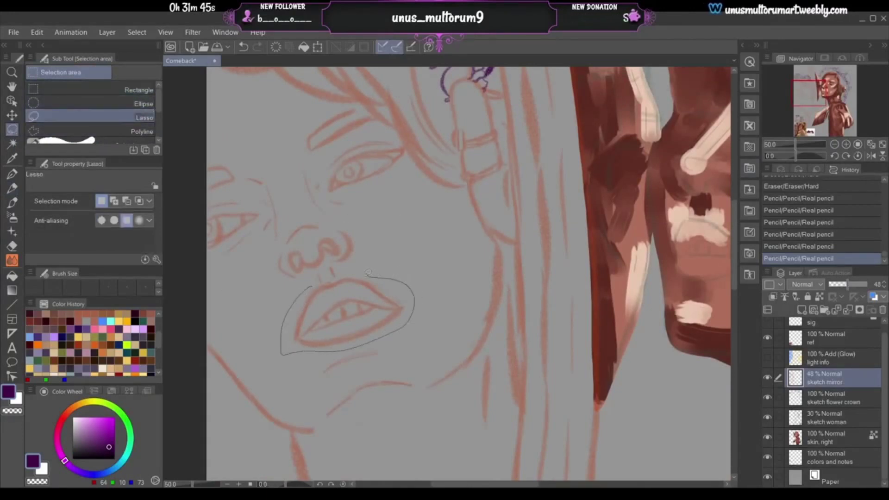
pyautogui.moveTo(338, 275); pyautogui.dragTo(314, 280)
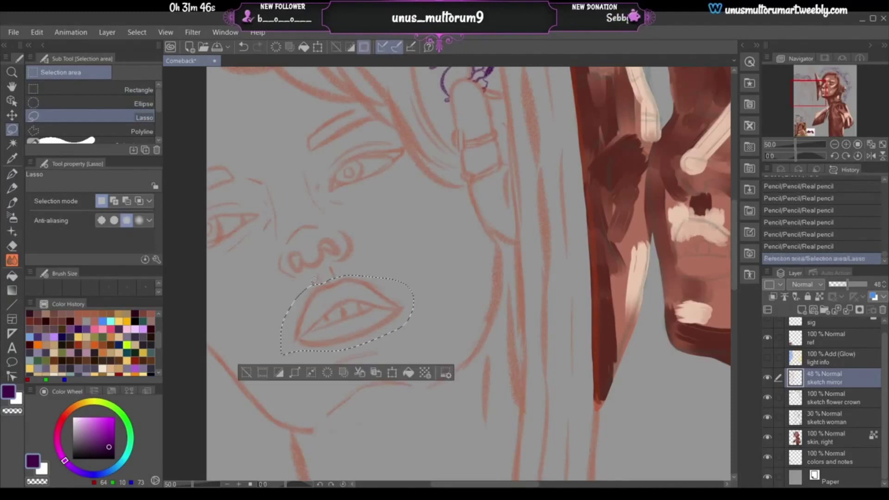
pyautogui.click(450, 332)
pyautogui.moveTo(289, 356)
pyautogui.mouseDown()
pyautogui.moveTo(343, 351)
pyautogui.moveTo(410, 323)
pyautogui.moveTo(422, 290)
pyautogui.mouseUp()
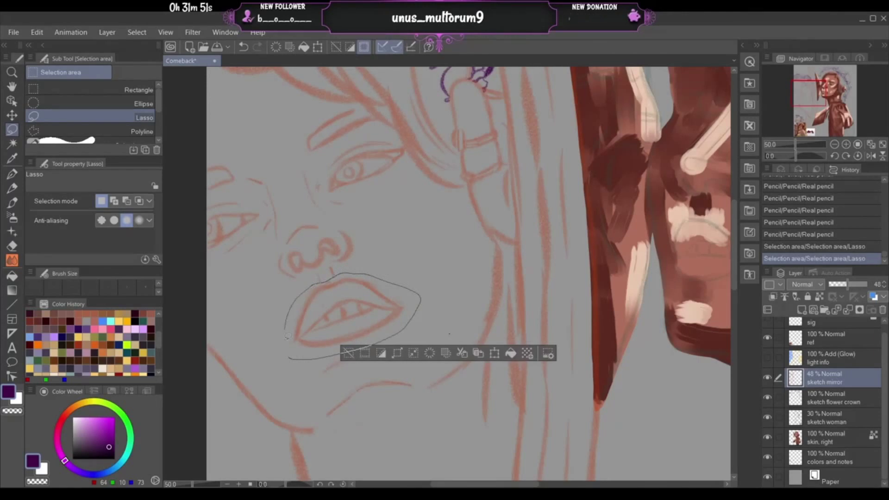
pyautogui.moveTo(287, 336); pyautogui.dragTo(285, 342)
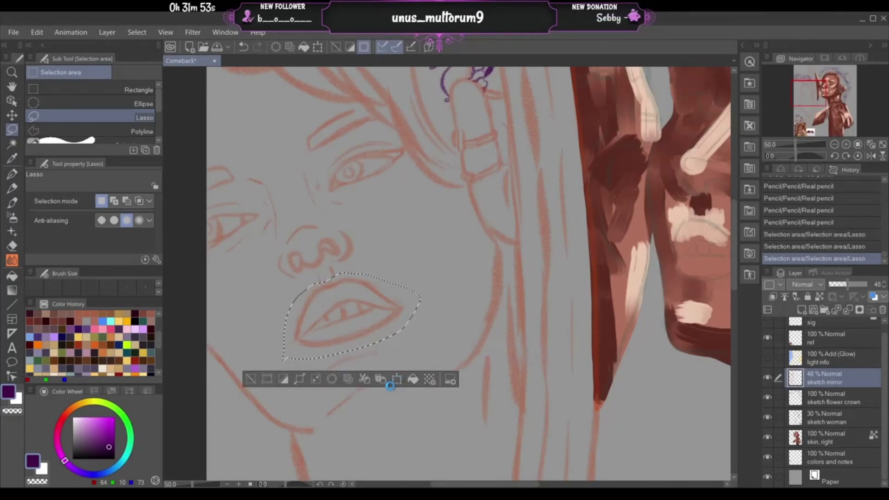
# - Slightly rotate, resize and reposition the selected lips with Scale/Rotate, apply the transformation, and deselect
pyautogui.click(832, 145)
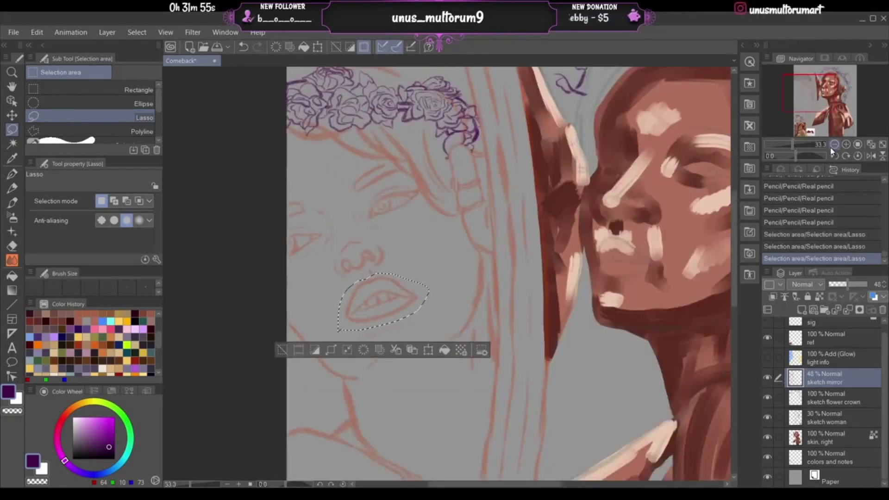
pyautogui.click(428, 350)
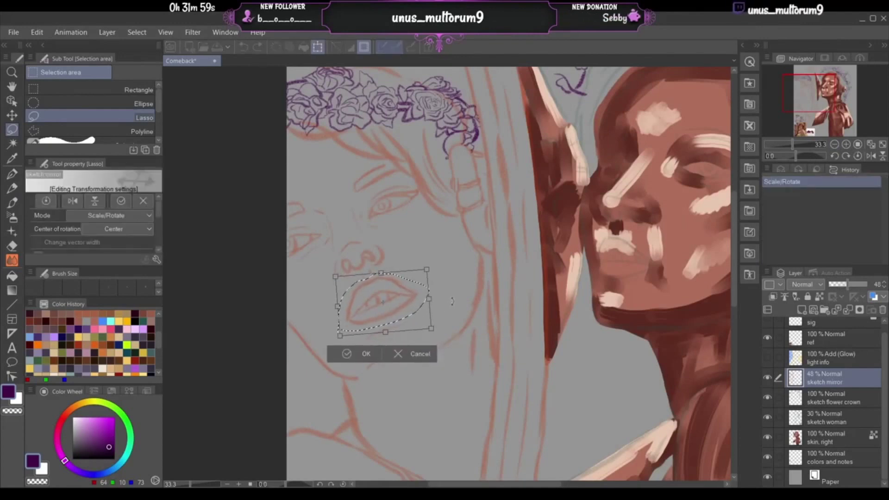
pyautogui.moveTo(452, 301); pyautogui.dragTo(430, 299)
pyautogui.moveTo(386, 331); pyautogui.dragTo(432, 327)
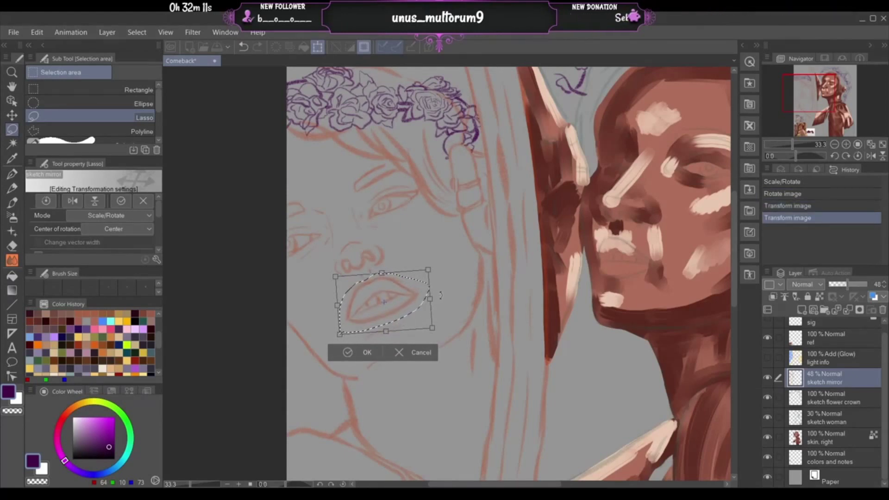
pyautogui.moveTo(416, 303); pyautogui.dragTo(414, 303)
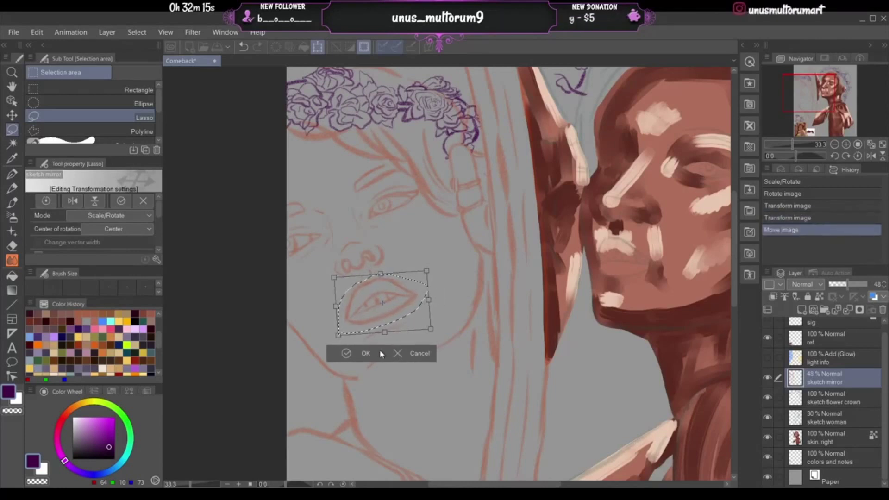
pyautogui.click(366, 353)
pyautogui.hotkey('ctrl', 'd')
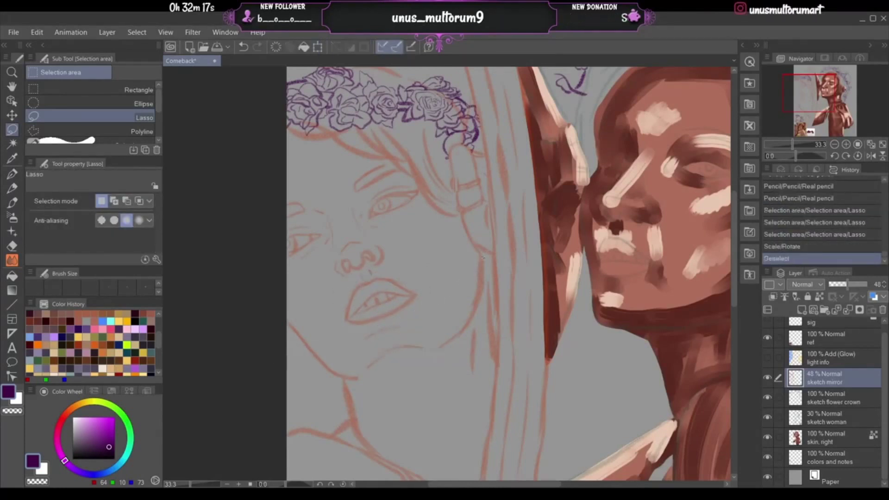
# - Rework the teeth lines between the reflection's lips with the Real pencil in orange
pyautogui.click(12, 187)
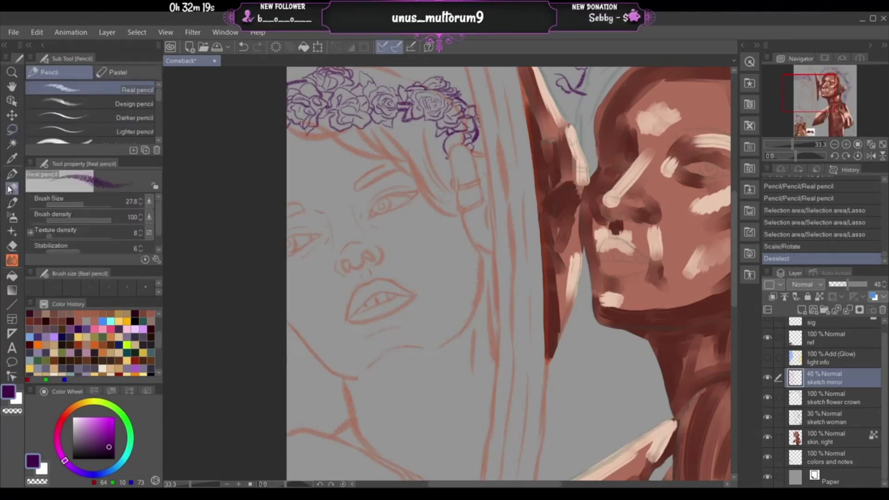
pyautogui.click(94, 345)
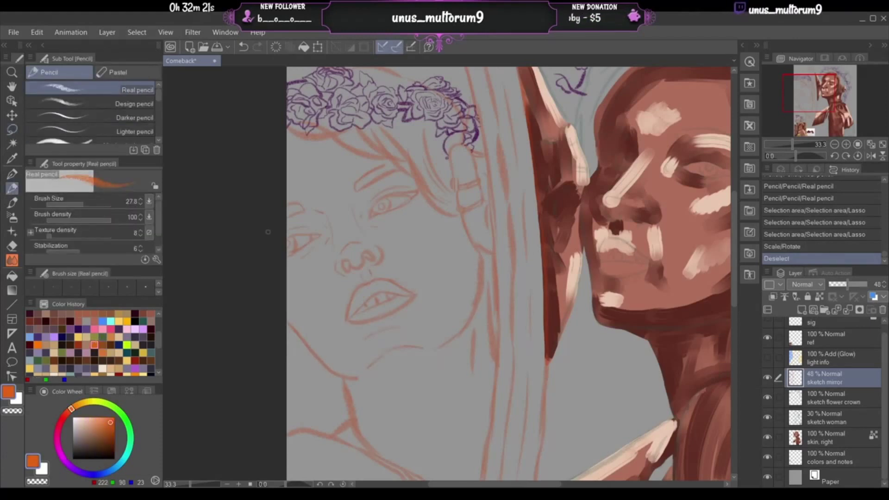
pyautogui.click(845, 144)
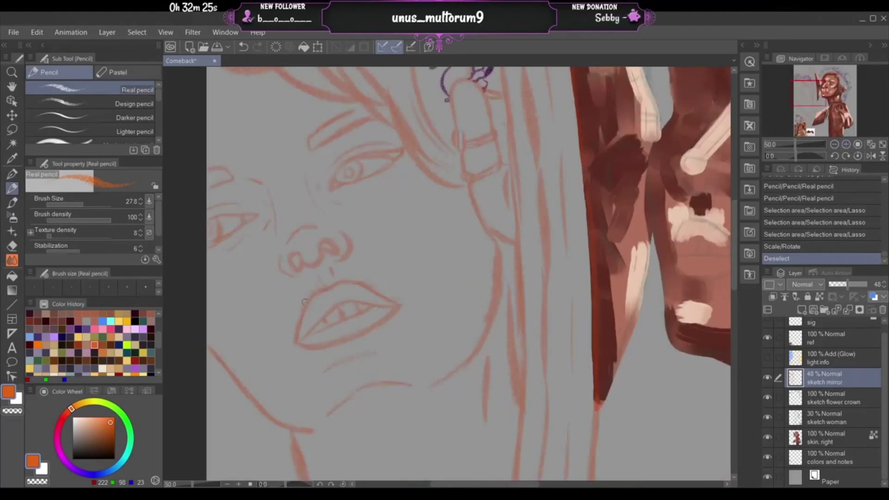
pyautogui.moveTo(324, 299)
pyautogui.mouseDown()
pyautogui.moveTo(348, 299)
pyautogui.moveTo(330, 324)
pyautogui.moveTo(351, 317)
pyautogui.moveTo(336, 307)
pyautogui.mouseUp()
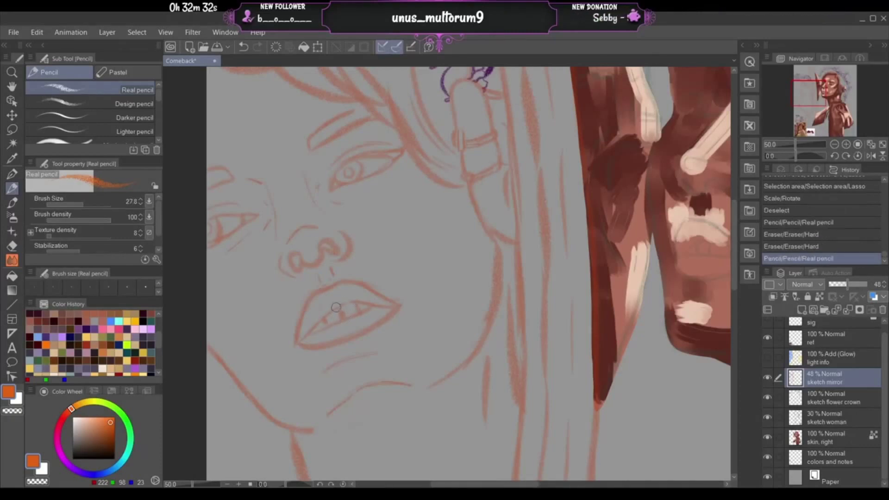
pyautogui.moveTo(310, 329)
pyautogui.mouseDown()
pyautogui.moveTo(325, 316)
pyautogui.moveTo(310, 329)
pyautogui.mouseUp()
pyautogui.click(316, 321)
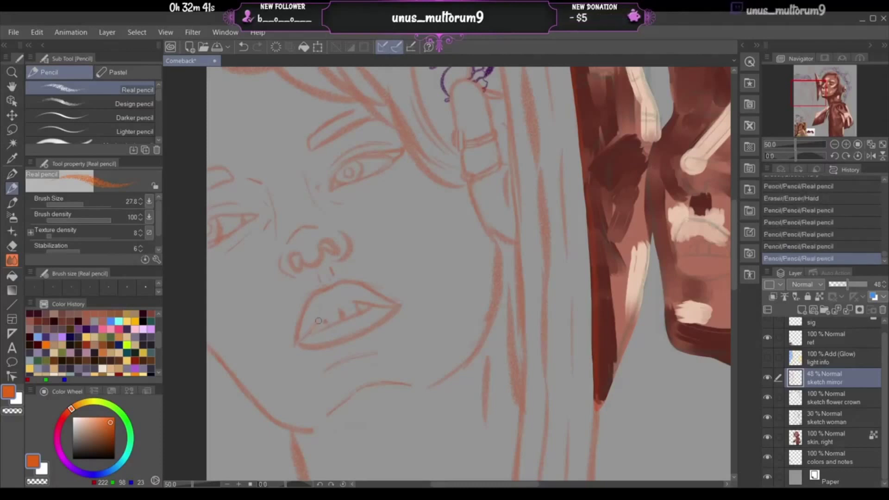
pyautogui.click(151, 337)
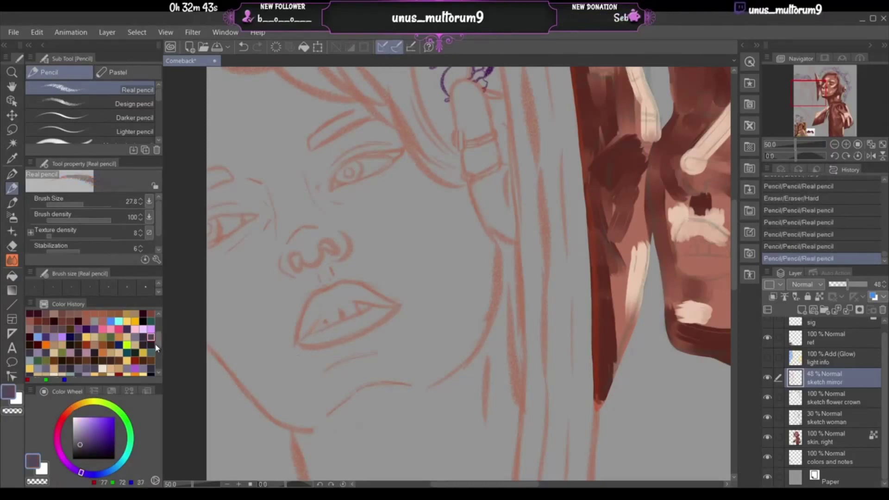
pyautogui.moveTo(158, 339); pyautogui.dragTo(156, 359)
pyautogui.scroll(3, 71, 364)
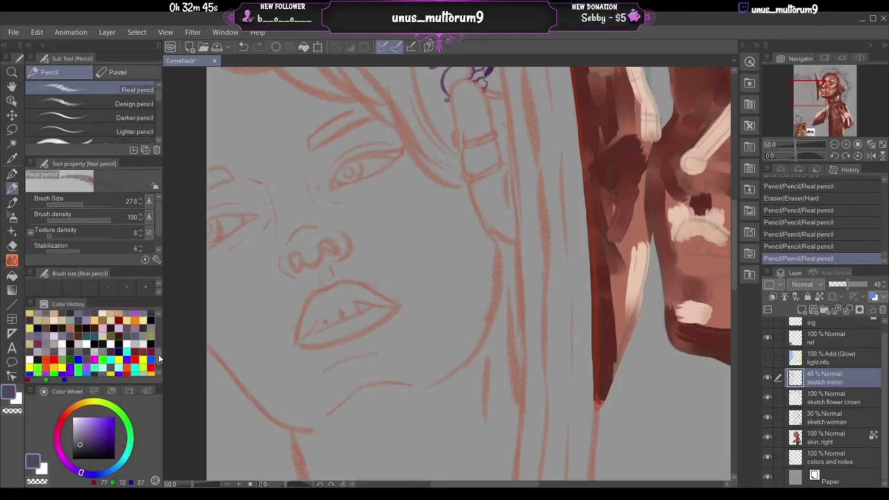
pyautogui.click(51, 362)
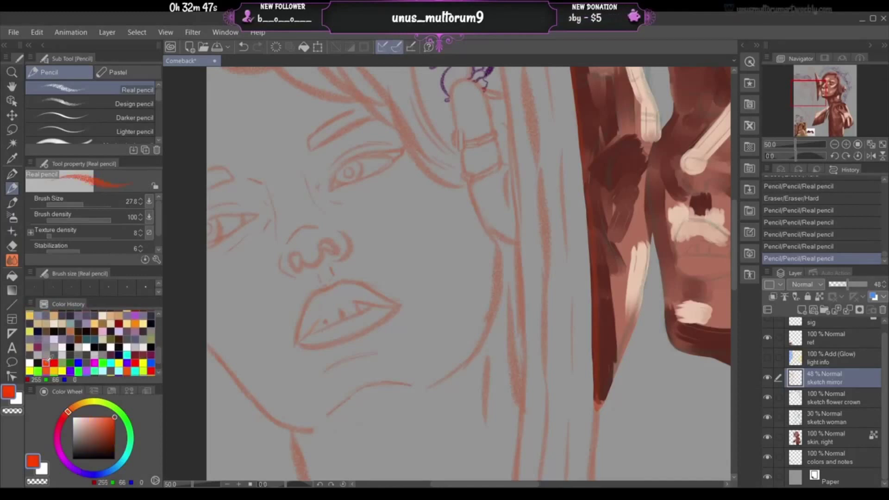
pyautogui.click(316, 333)
pyautogui.hotkey('ctrl', 'z')
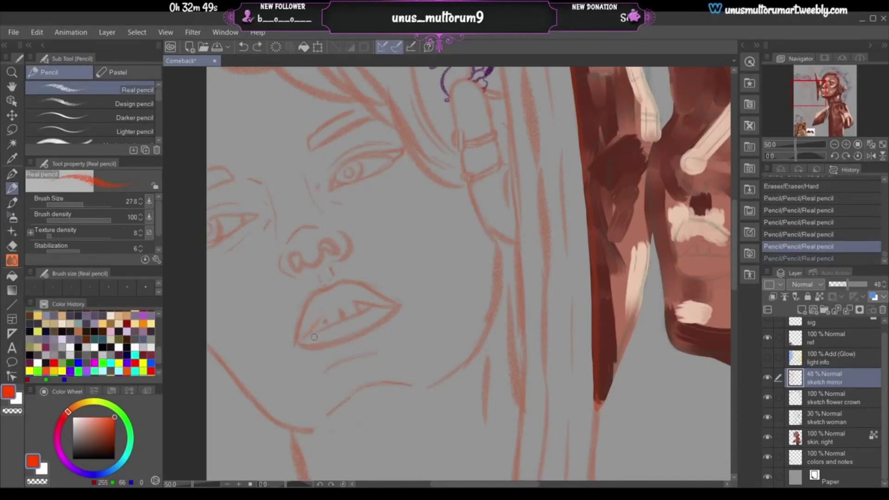
pyautogui.scroll(-2, 158, 372)
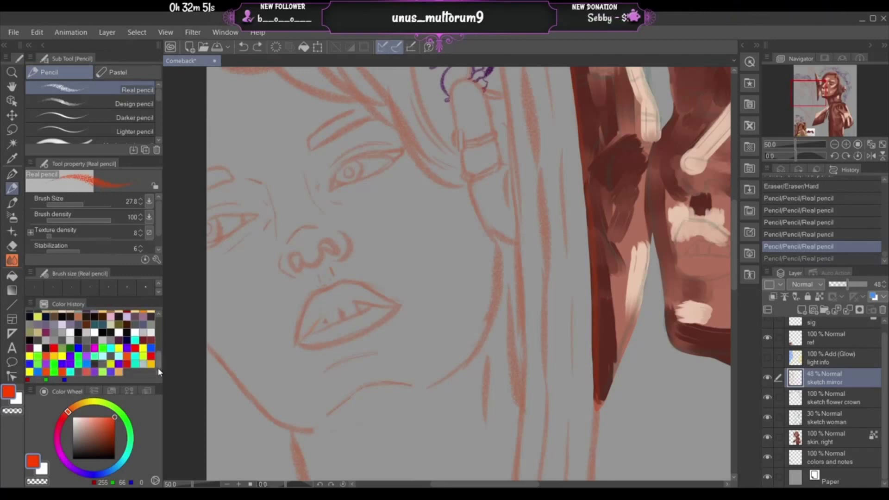
pyautogui.click(127, 355)
pyautogui.click(303, 335)
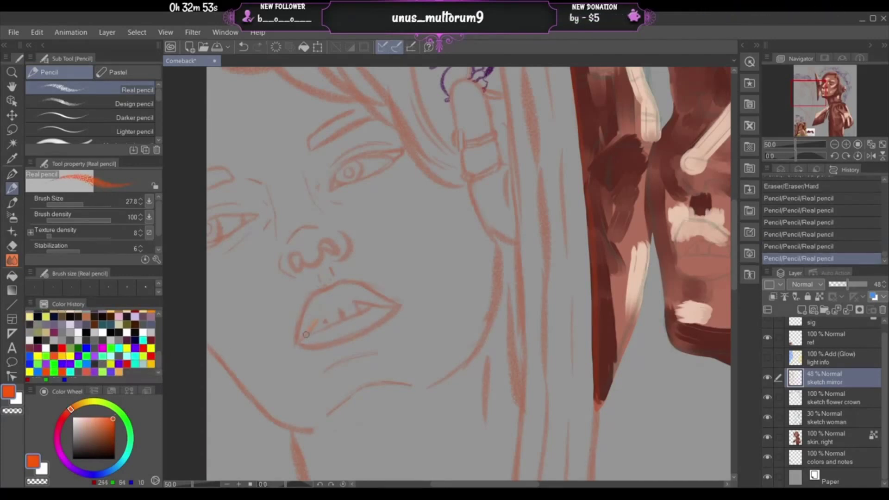
pyautogui.scroll(-6, 157, 351)
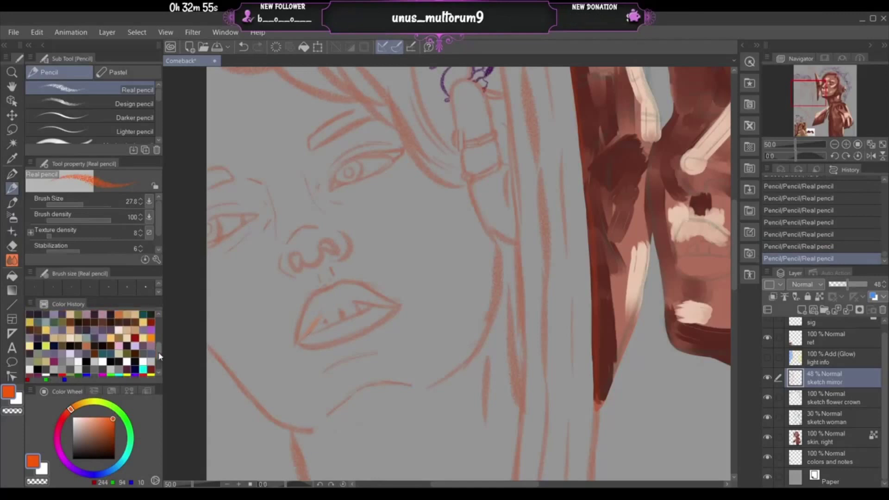
pyautogui.moveTo(157, 347); pyautogui.dragTo(157, 345)
# - Choose a dark red pencil colour and redraw the teeth edges and inner lip line across the mouth opening
pyautogui.click(128, 338)
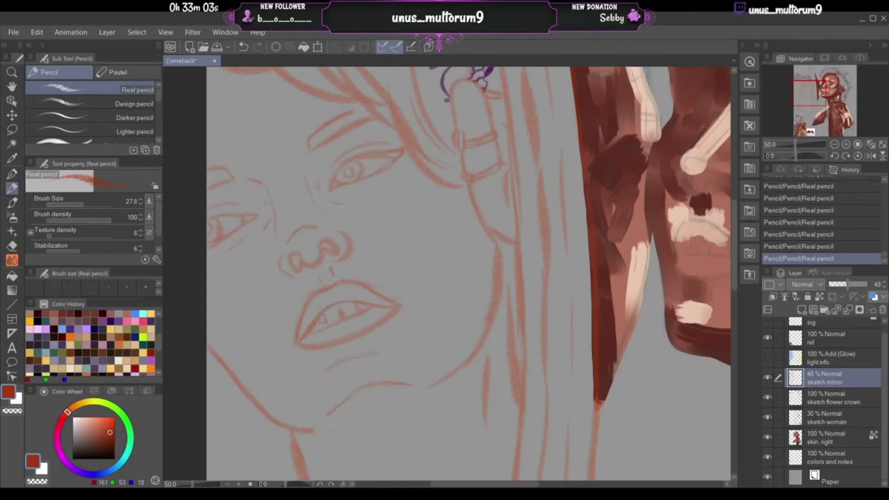
pyautogui.moveTo(349, 299); pyautogui.dragTo(366, 298)
pyautogui.moveTo(304, 329)
pyautogui.mouseDown()
pyautogui.moveTo(331, 305)
pyautogui.moveTo(364, 303)
pyautogui.mouseUp()
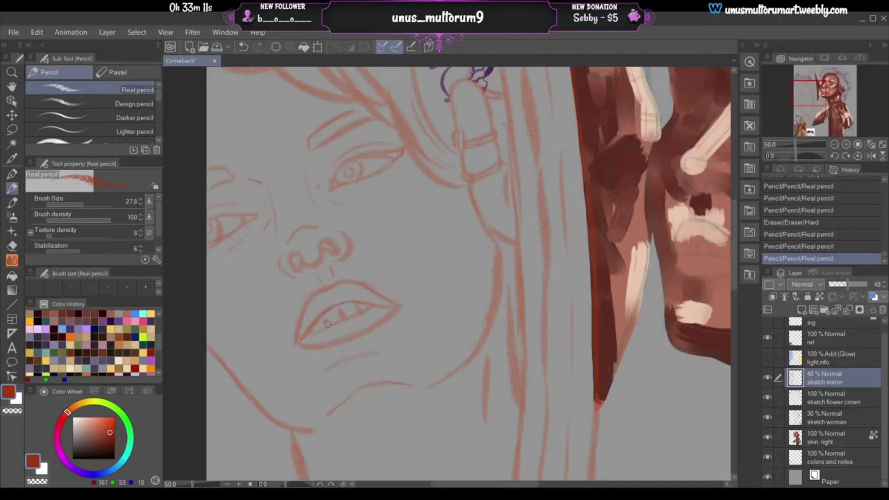
# - Redraw the dividing lines between the teeth and reinforce the inner lip edge toward the mouth's lower corner
pyautogui.click(341, 317)
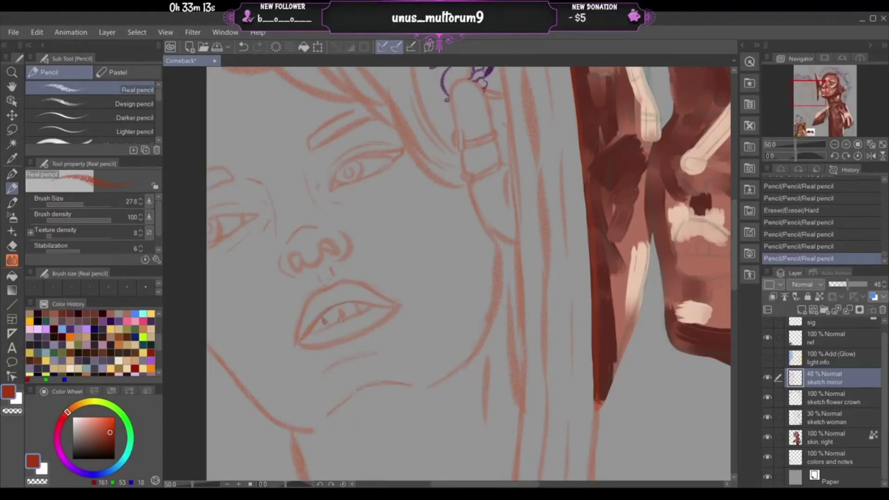
pyautogui.click(337, 308)
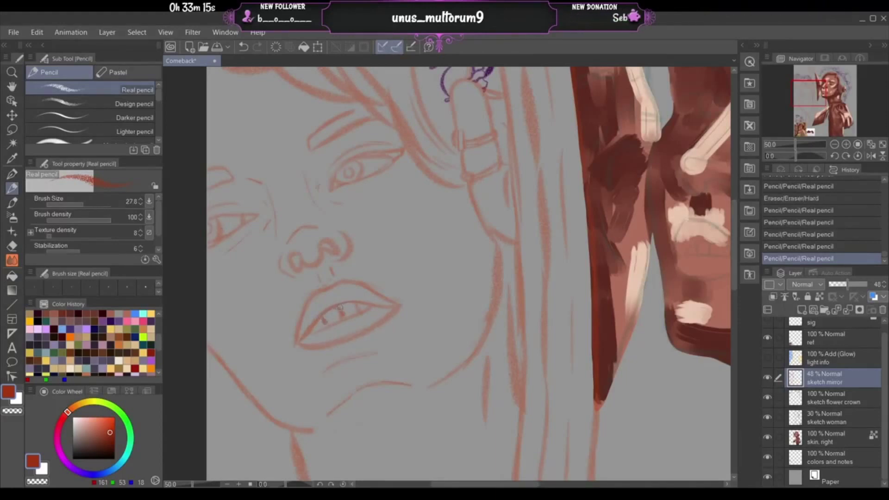
pyautogui.click(341, 305)
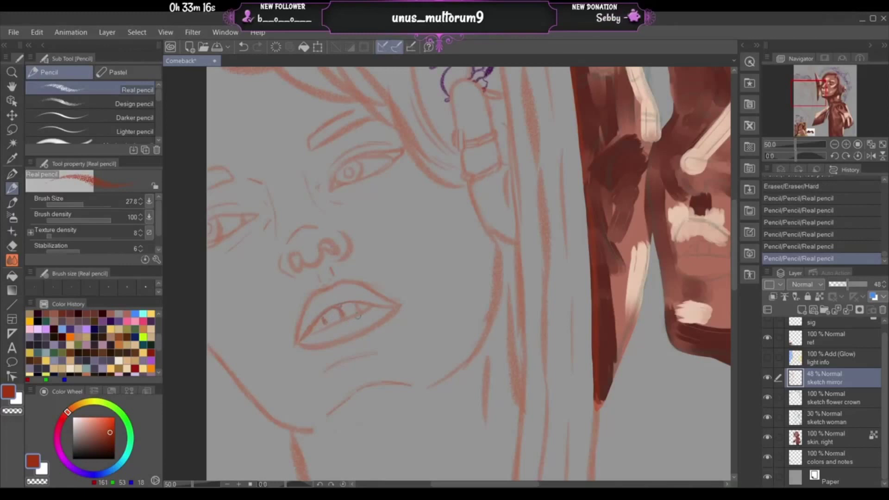
pyautogui.click(325, 321)
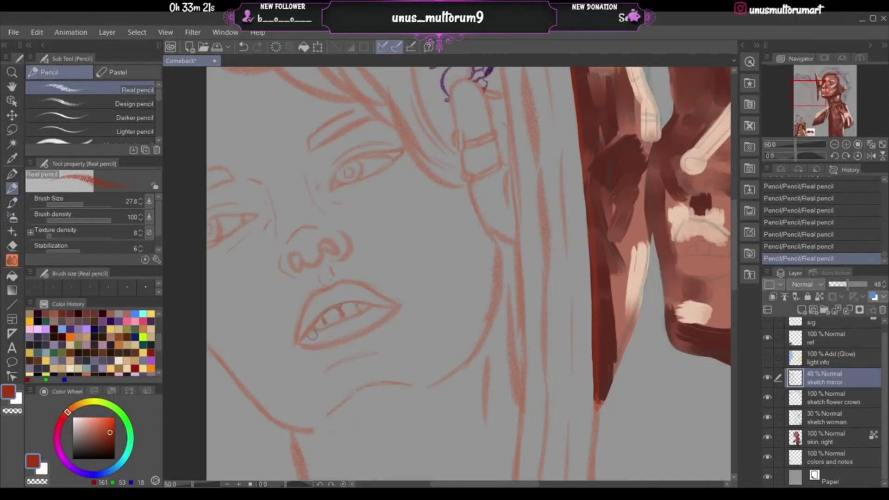
pyautogui.click(313, 334)
# - Erase the reflection's far mouth corner and old lower lip line, and redraw a narrower mouth with a new lower lip contour
pyautogui.moveTo(326, 329)
pyautogui.mouseDown()
pyautogui.moveTo(369, 311)
pyautogui.moveTo(309, 339)
pyautogui.moveTo(347, 314)
pyautogui.moveTo(312, 330)
pyautogui.moveTo(382, 303)
pyautogui.moveTo(369, 307)
pyautogui.moveTo(383, 315)
pyautogui.moveTo(376, 303)
pyautogui.moveTo(376, 296)
pyautogui.mouseUp()
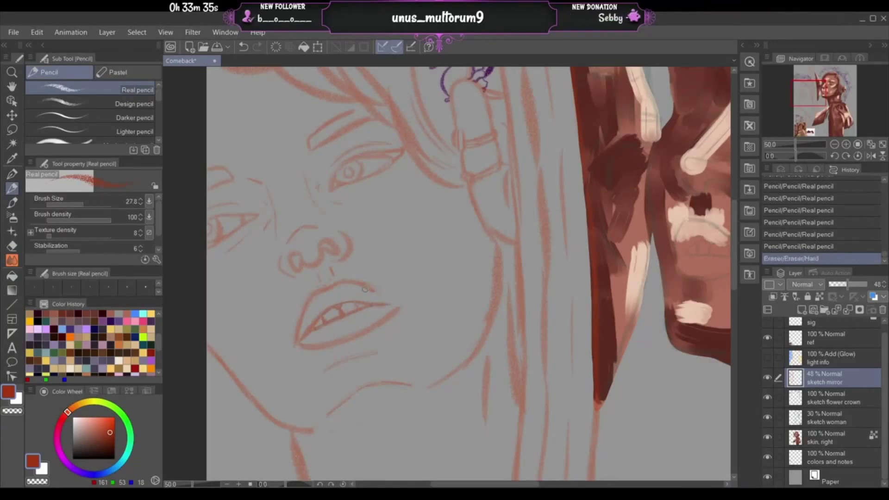
pyautogui.moveTo(386, 298)
pyautogui.mouseDown()
pyautogui.moveTo(372, 292)
pyautogui.moveTo(383, 321)
pyautogui.mouseUp()
pyautogui.moveTo(388, 315)
pyautogui.mouseDown()
pyautogui.moveTo(361, 337)
pyautogui.moveTo(306, 348)
pyautogui.moveTo(320, 347)
pyautogui.mouseUp()
pyautogui.moveTo(370, 332)
pyautogui.mouseDown()
pyautogui.moveTo(322, 318)
pyautogui.moveTo(341, 337)
pyautogui.moveTo(311, 350)
pyautogui.moveTo(302, 343)
pyautogui.moveTo(341, 343)
pyautogui.moveTo(303, 346)
pyautogui.mouseUp()
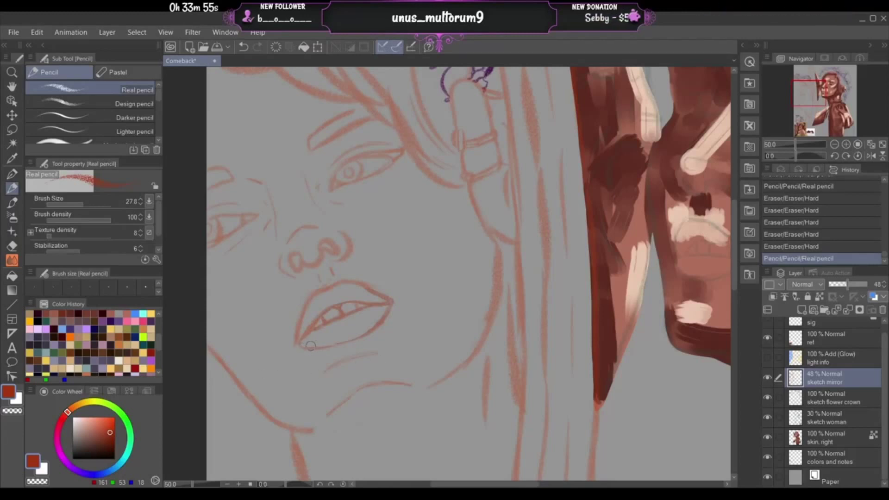
pyautogui.moveTo(297, 345)
pyautogui.mouseDown()
pyautogui.moveTo(329, 347)
pyautogui.moveTo(386, 320)
pyautogui.mouseUp()
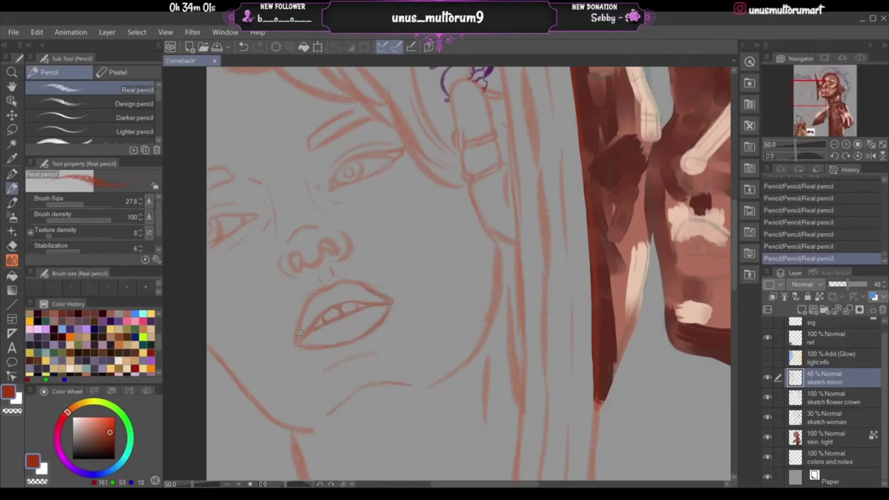
# - Redraw the upper lip's outline from the near mouth corner up to the cupid's bow
pyautogui.moveTo(309, 323)
pyautogui.mouseDown()
pyautogui.moveTo(300, 336)
pyautogui.moveTo(302, 313)
pyautogui.moveTo(321, 290)
pyautogui.mouseUp()
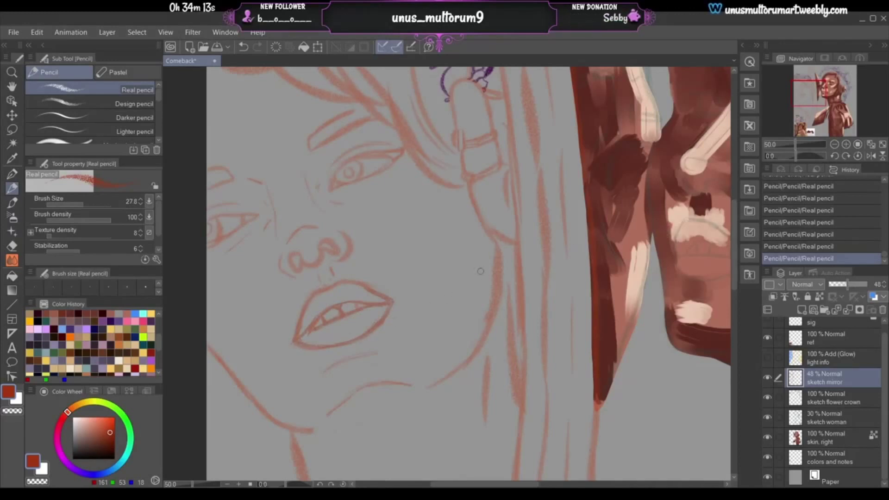
pyautogui.moveTo(336, 287)
pyautogui.mouseDown()
pyautogui.moveTo(372, 286)
pyautogui.moveTo(346, 280)
pyautogui.moveTo(329, 291)
pyautogui.moveTo(350, 282)
pyautogui.mouseUp()
pyautogui.moveTo(345, 281)
pyautogui.mouseDown()
pyautogui.moveTo(364, 288)
pyautogui.moveTo(319, 286)
pyautogui.moveTo(336, 279)
pyautogui.moveTo(324, 289)
pyautogui.mouseUp()
pyautogui.moveTo(324, 290); pyautogui.dragTo(303, 310)
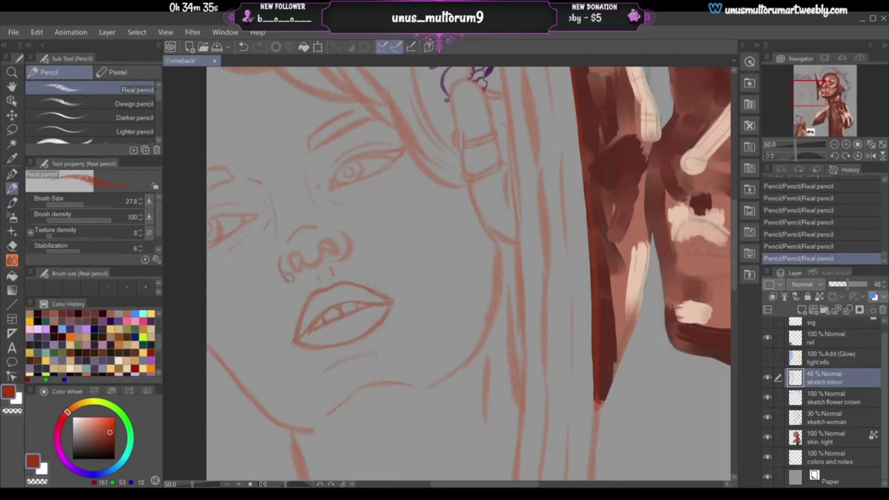
# - Rework the nostrils and outer nose wings of the reflection with the Real pencil, and trim the nose lines with the Hard eraser
pyautogui.hotkey('ctrl', 'z')
pyautogui.hotkey('ctrl', 'z')
pyautogui.hotkey('ctrl', 'z')
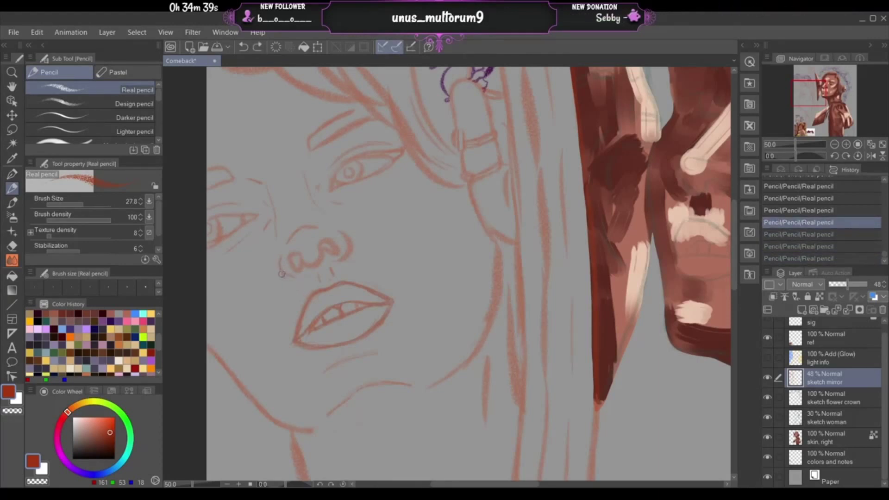
pyautogui.hotkey('ctrl', 'y')
pyautogui.hotkey('ctrl', 'y')
pyautogui.hotkey('ctrl', 'y')
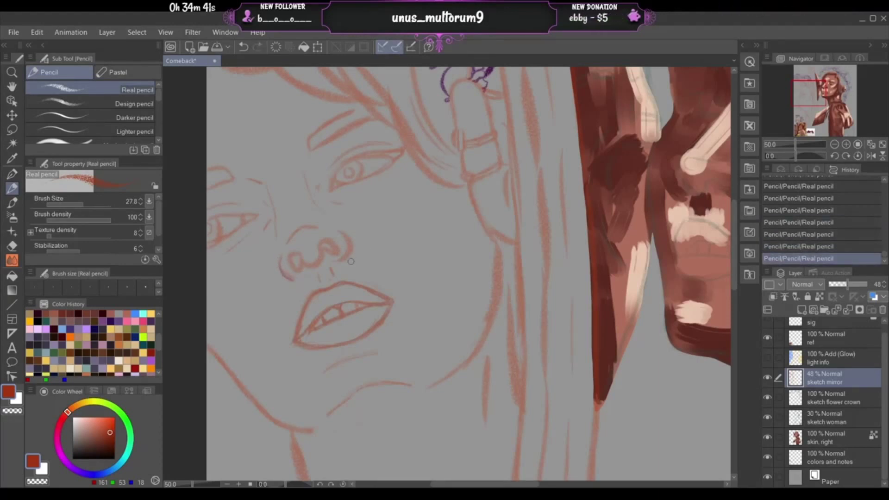
pyautogui.hotkey('ctrl', 'z')
pyautogui.moveTo(279, 254); pyautogui.dragTo(290, 279)
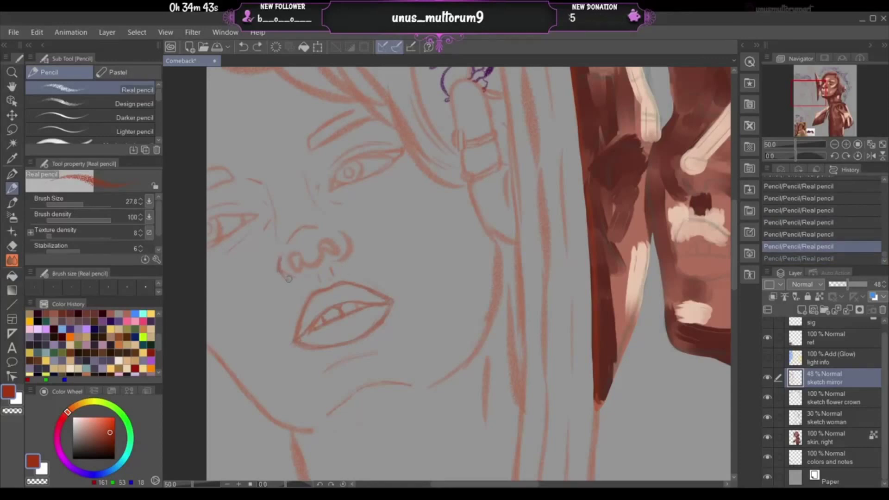
pyautogui.hotkey('ctrl', 'y')
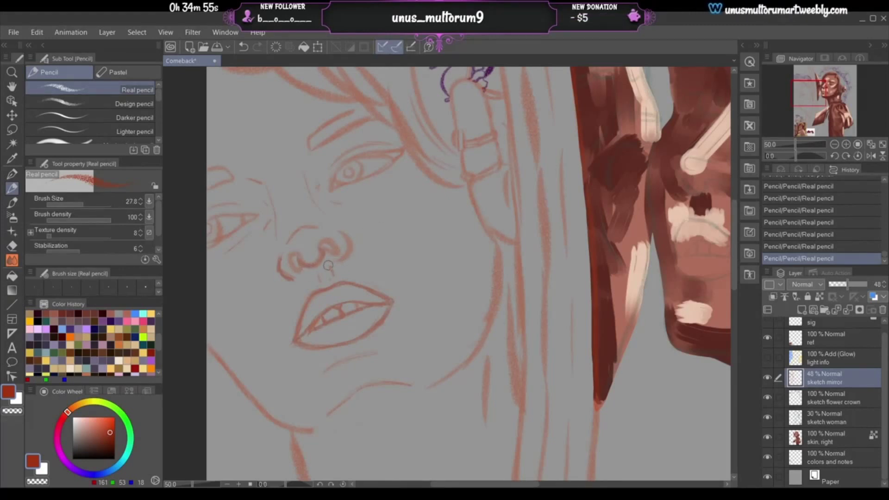
pyautogui.moveTo(328, 266); pyautogui.dragTo(352, 257)
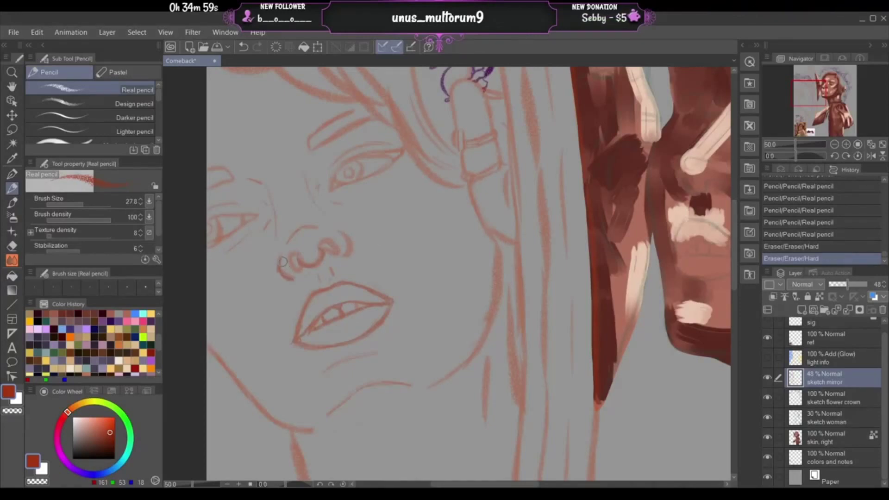
pyautogui.moveTo(283, 262); pyautogui.dragTo(289, 274)
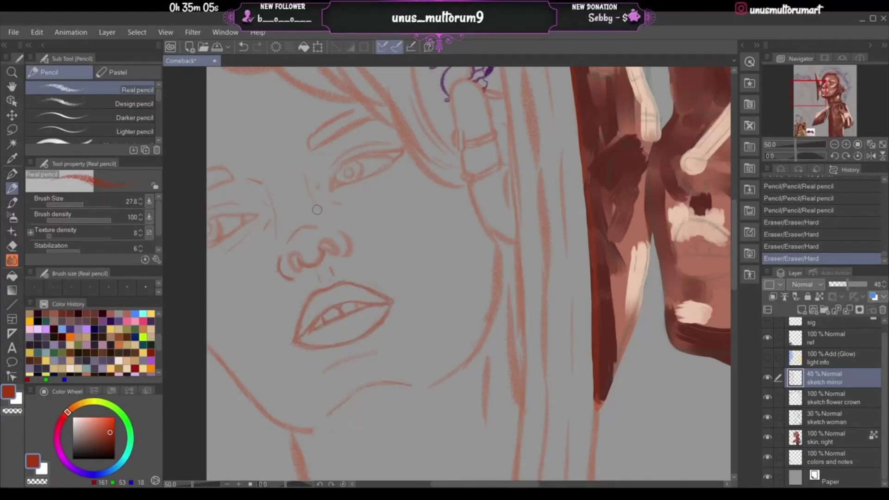
# - Erase the old guide line beside the nose bridge and redraw the bridge contour up toward the inner eye corner
pyautogui.moveTo(316, 210)
pyautogui.mouseDown()
pyautogui.moveTo(307, 190)
pyautogui.moveTo(310, 198)
pyautogui.moveTo(270, 198)
pyautogui.moveTo(283, 230)
pyautogui.mouseUp()
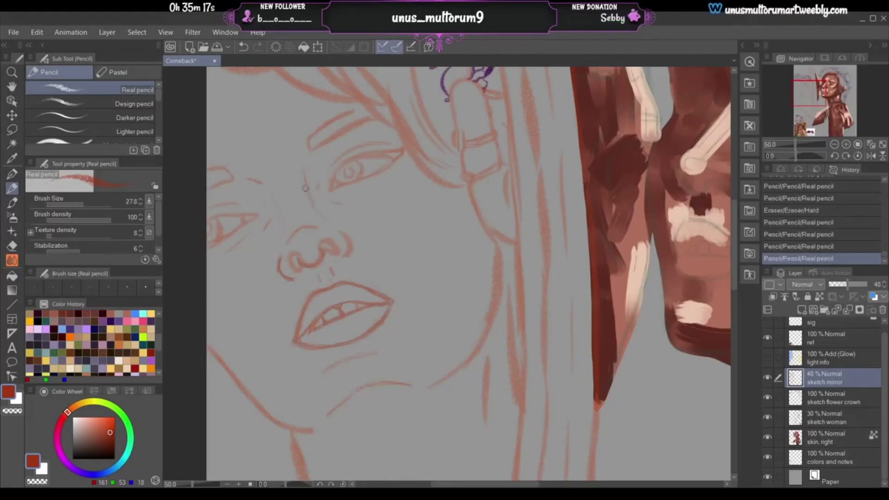
pyautogui.moveTo(309, 199); pyautogui.dragTo(319, 215)
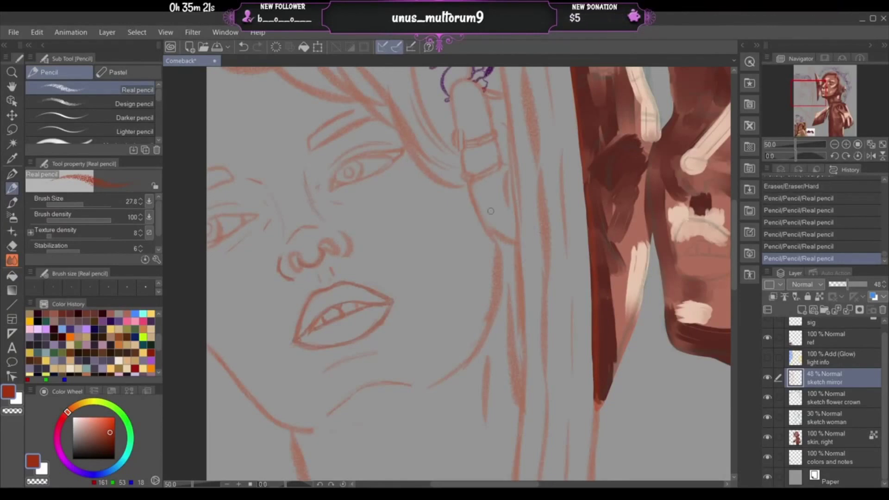
pyautogui.moveTo(318, 165); pyautogui.dragTo(330, 156)
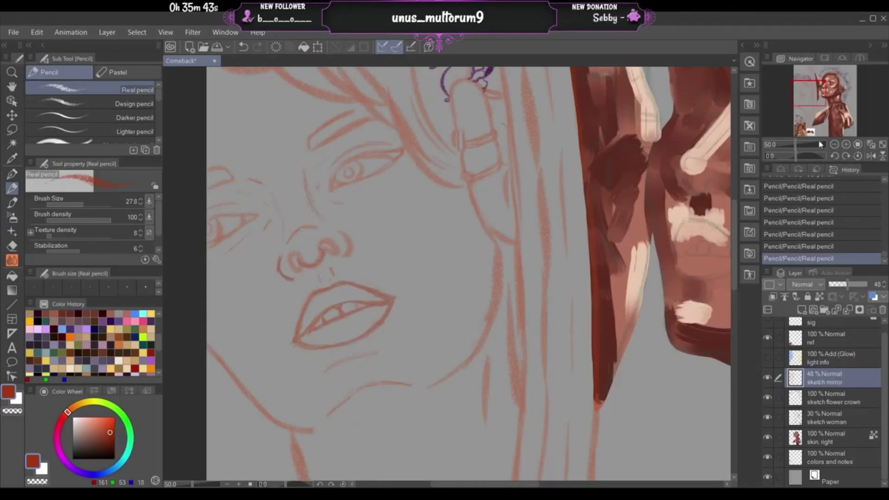
# - Try out loose hair strokes above the rose crown on the reflection's head
pyautogui.click(833, 145)
pyautogui.click(833, 144)
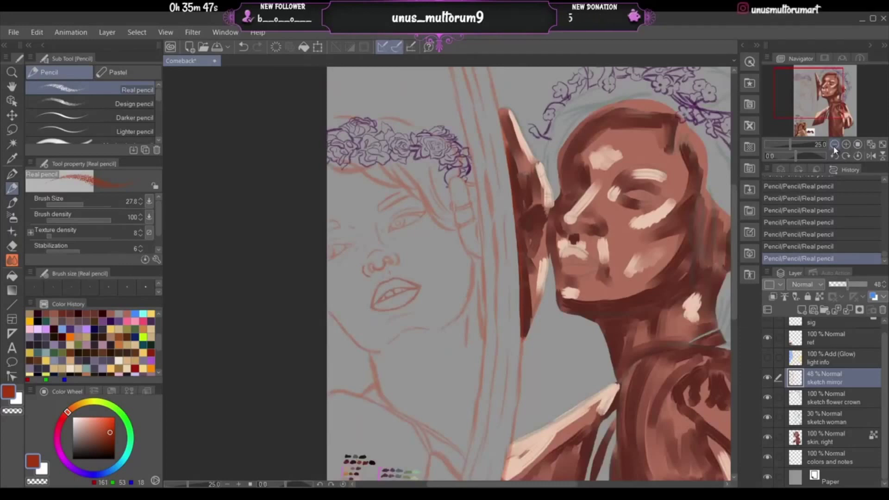
pyautogui.click(834, 144)
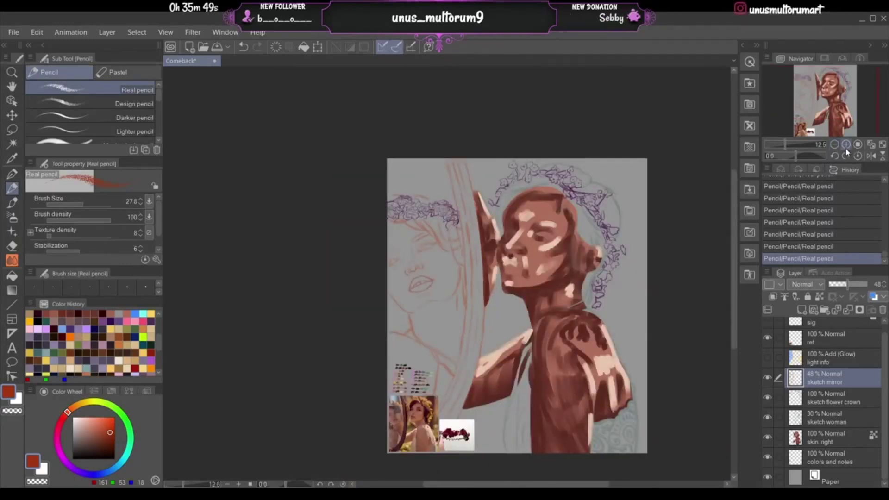
pyautogui.click(845, 147)
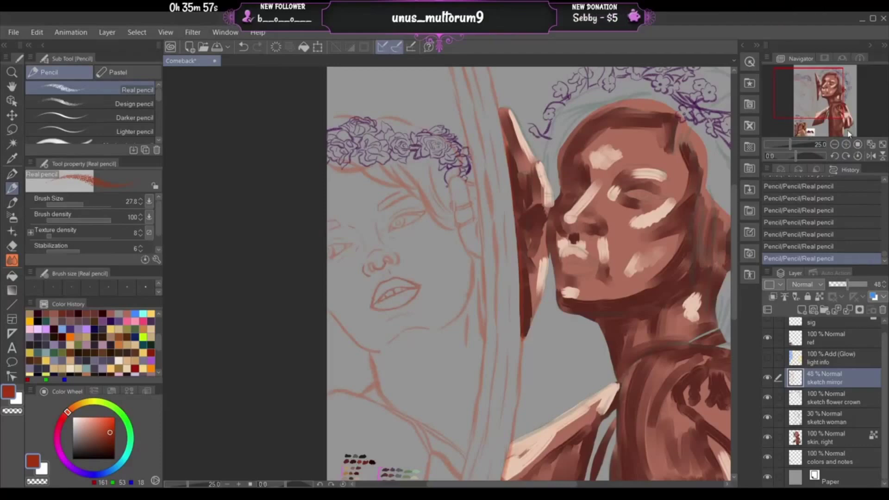
pyautogui.click(846, 144)
pyautogui.moveTo(825, 101); pyautogui.dragTo(812, 86)
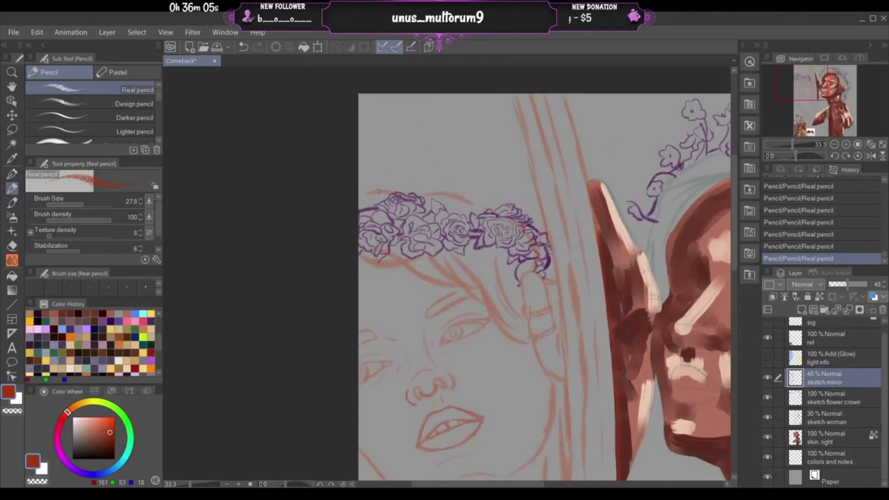
pyautogui.hotkey('ctrl', 'z')
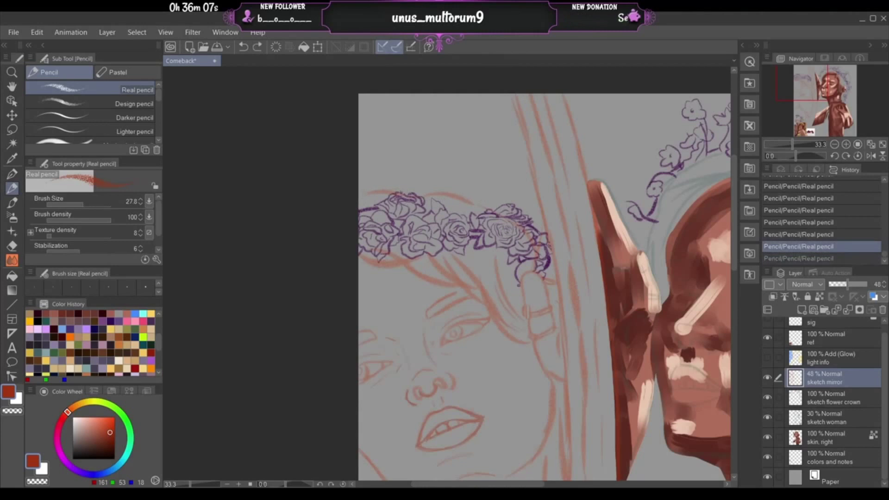
pyautogui.moveTo(402, 193)
pyautogui.mouseDown()
pyautogui.moveTo(352, 190)
pyautogui.moveTo(368, 179)
pyautogui.mouseUp()
pyautogui.hotkey('ctrl', 'z')
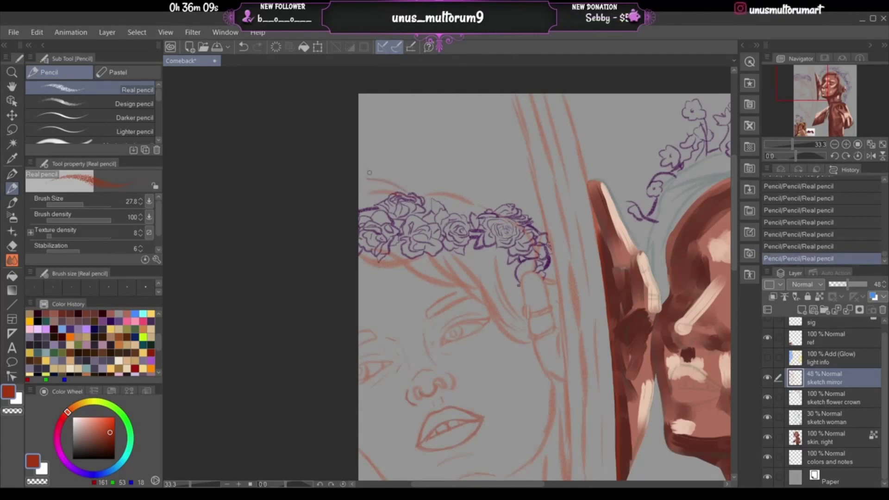
pyautogui.hotkey('ctrl', 'z')
pyautogui.hotkey('ctrl', 'z')
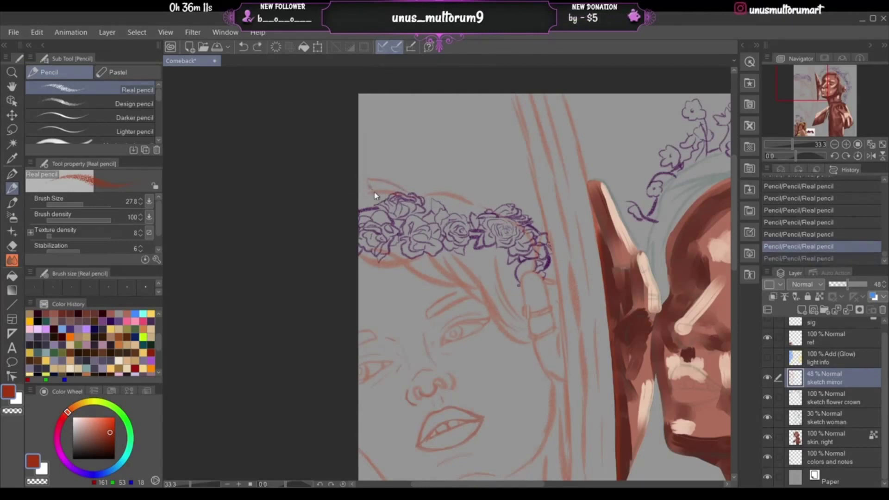
pyautogui.hotkey('ctrl', 'y')
pyautogui.hotkey('ctrl', 'y')
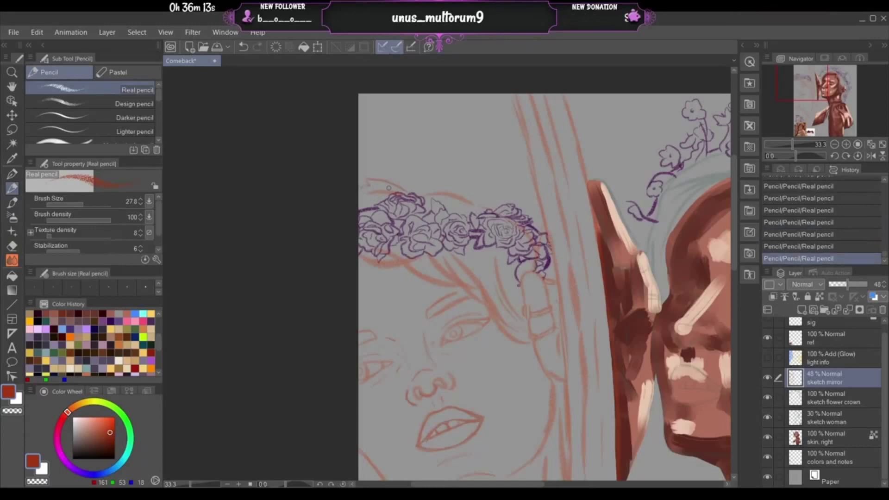
pyautogui.hotkey('ctrl', 'z')
pyautogui.hotkey('ctrl', 'z')
pyautogui.hotkey('ctrl', 'z')
pyautogui.hotkey('ctrl', 'z')
pyautogui.hotkey('ctrl', 'z')
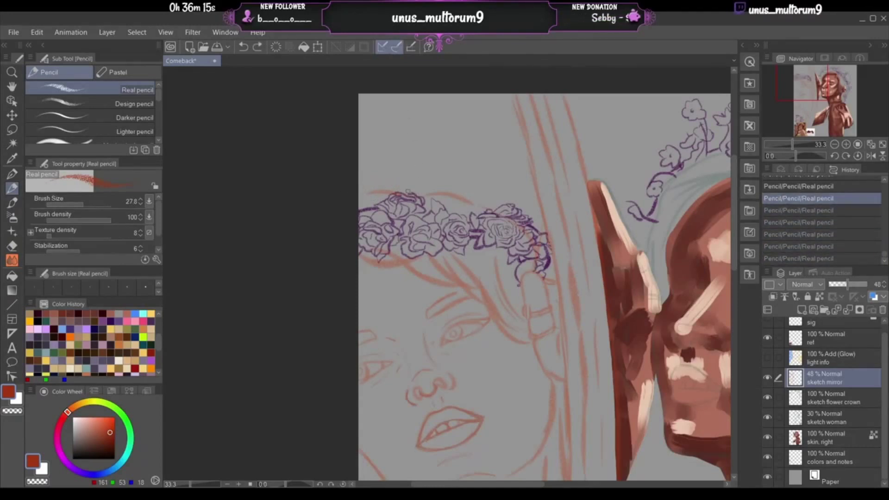
# - Sketch loose flyaway hair strands rising above the rose crown along the top of the reflection's head
pyautogui.hotkey('ctrl', 'y')
pyautogui.hotkey('ctrl', 'y')
pyautogui.hotkey('ctrl', 'y')
pyautogui.hotkey('ctrl', 'y')
pyautogui.hotkey('ctrl', 'y')
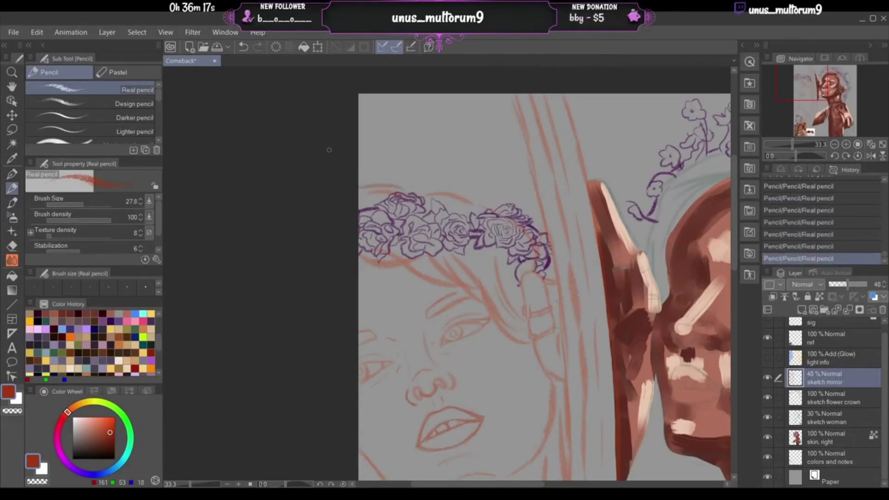
pyautogui.hotkey('ctrl', 'z')
pyautogui.hotkey('ctrl', 'y')
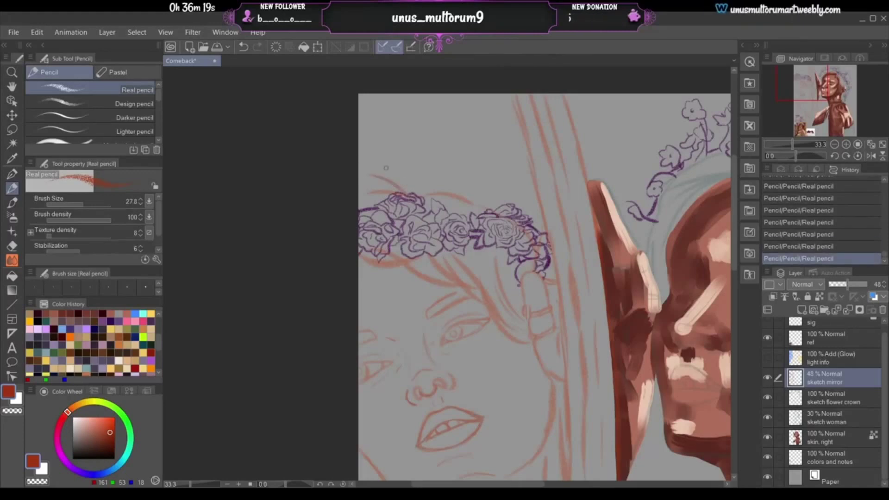
pyautogui.hotkey('ctrl', 'z')
pyautogui.hotkey('ctrl', 'y')
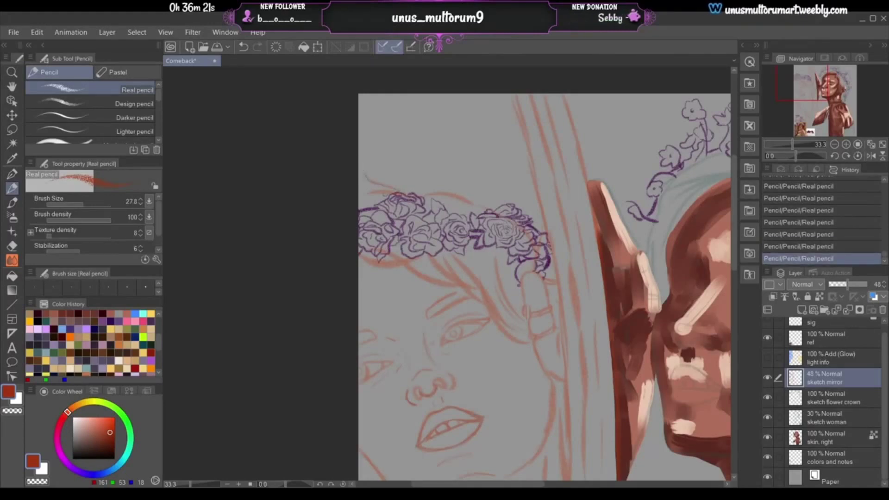
pyautogui.moveTo(407, 194); pyautogui.dragTo(400, 177)
pyautogui.hotkey('ctrl', 'z')
pyautogui.hotkey('ctrl', 'z')
pyautogui.hotkey('ctrl', 'y')
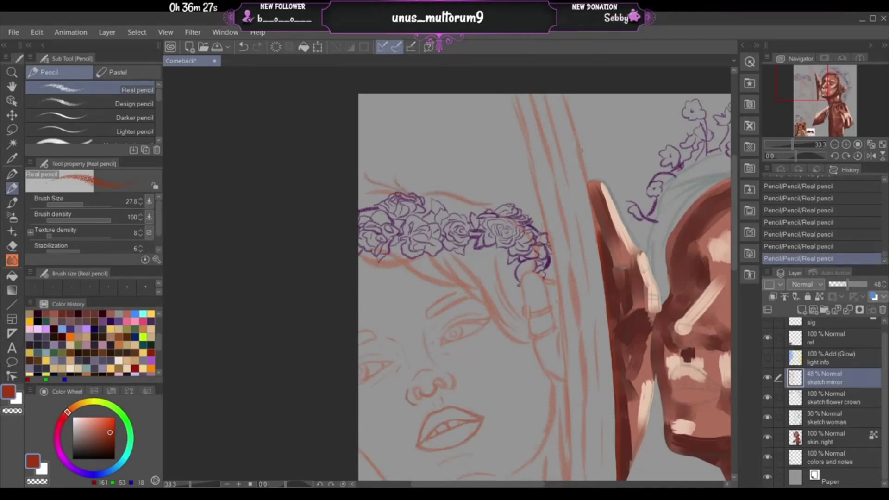
# - Sketch long loose hair strands falling from beneath the rose crown across the reflection's eye and cheek
pyautogui.moveTo(806, 87); pyautogui.dragTo(810, 90)
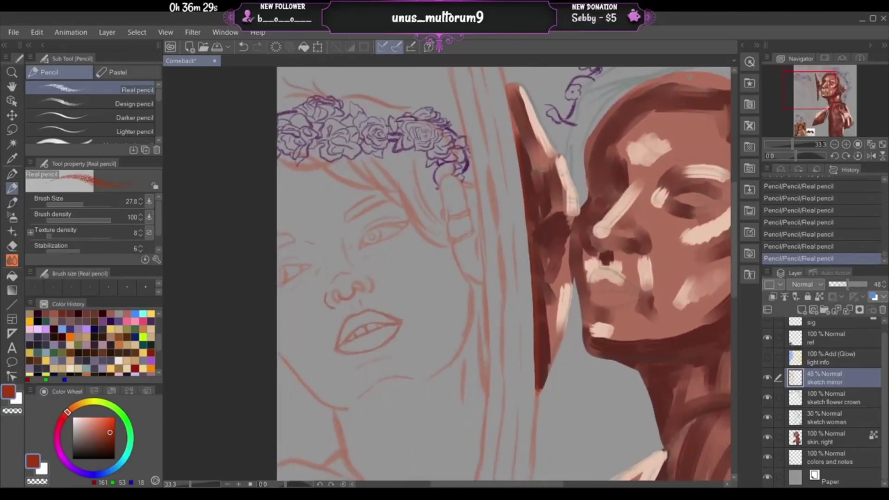
pyautogui.moveTo(280, 164)
pyautogui.mouseDown()
pyautogui.moveTo(408, 259)
pyautogui.moveTo(420, 294)
pyautogui.mouseUp()
pyautogui.hotkey('ctrl', 'z')
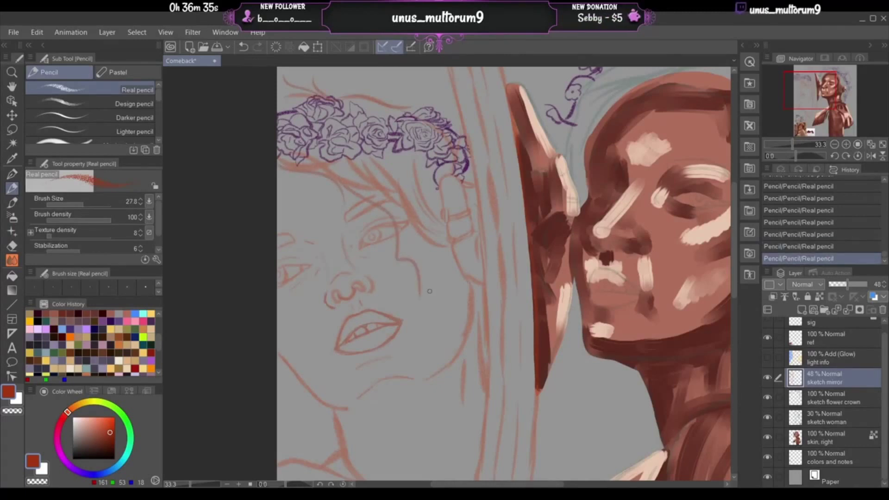
pyautogui.moveTo(358, 183)
pyautogui.mouseDown()
pyautogui.moveTo(406, 218)
pyautogui.moveTo(452, 282)
pyautogui.mouseUp()
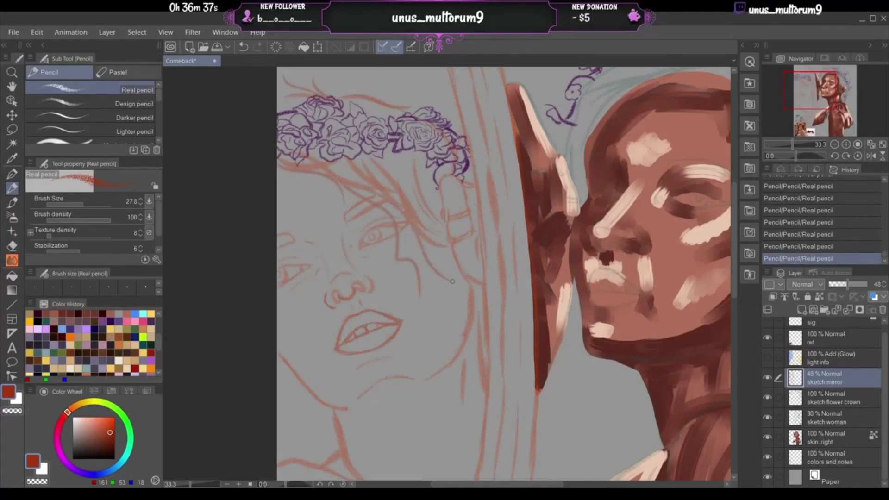
pyautogui.hotkey('ctrl', 'z')
pyautogui.moveTo(392, 189); pyautogui.dragTo(452, 301)
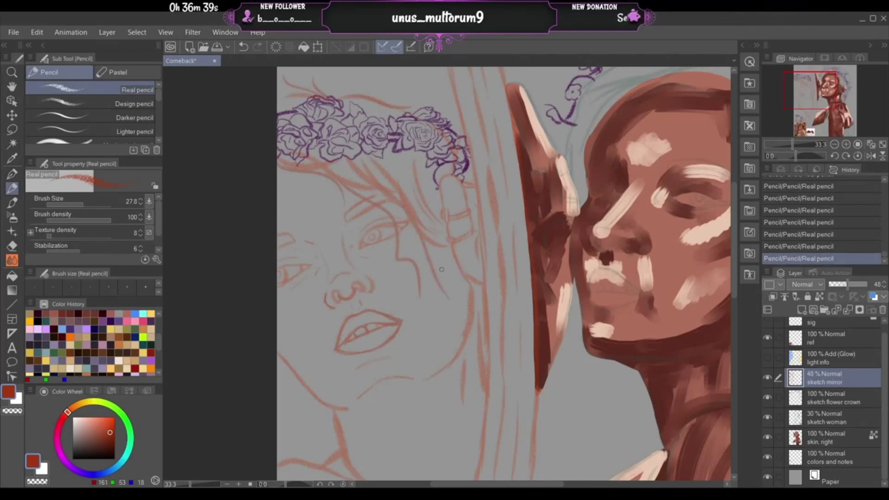
# - Sketch a loose hair strand branching from the reflection's temple toward the mirror edge and erase the overlapping lines beside the fingers
pyautogui.moveTo(429, 243); pyautogui.dragTo(453, 302)
pyautogui.hotkey('ctrl', 'z')
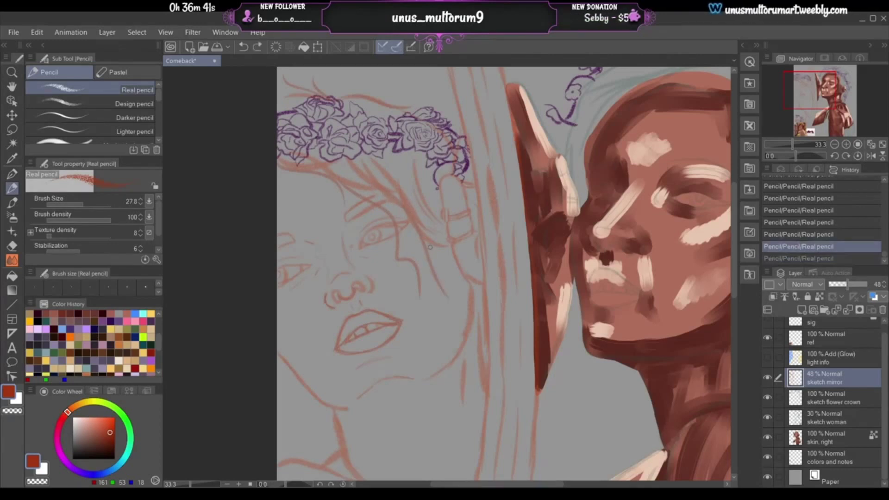
pyautogui.moveTo(430, 247); pyautogui.dragTo(456, 293)
pyautogui.hotkey('ctrl', 'z')
pyautogui.moveTo(430, 248); pyautogui.dragTo(467, 285)
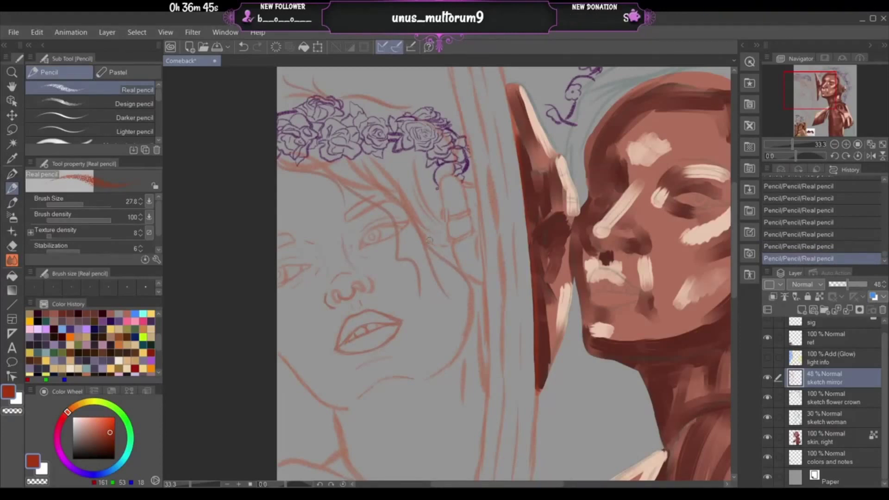
pyautogui.moveTo(429, 241); pyautogui.dragTo(441, 238)
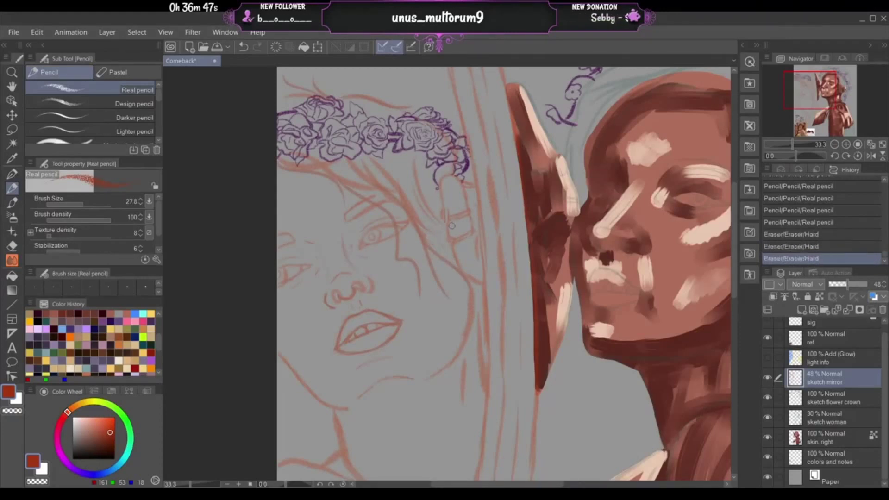
# - Thicken the wavy hair strand beside the reflection's eye and add a short curved strand at the canvas edge by the forehead
pyautogui.moveTo(365, 181)
pyautogui.mouseDown()
pyautogui.moveTo(342, 174)
pyautogui.moveTo(354, 187)
pyautogui.moveTo(376, 190)
pyautogui.moveTo(396, 218)
pyautogui.moveTo(421, 303)
pyautogui.mouseUp()
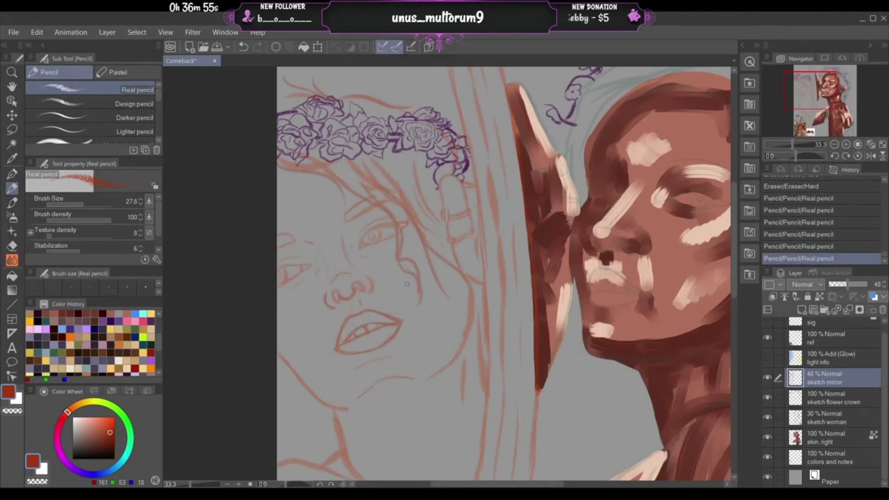
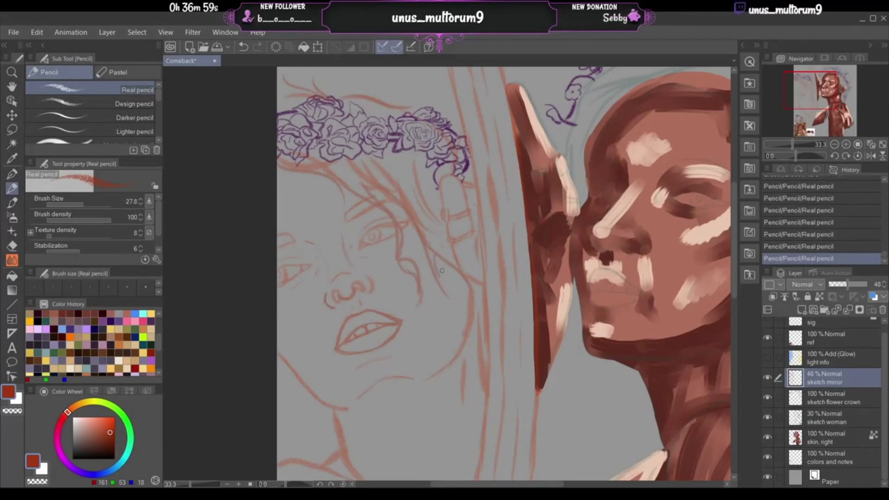
pyautogui.hotkey('ctrl', 'z')
pyautogui.hotkey('ctrl', 'z')
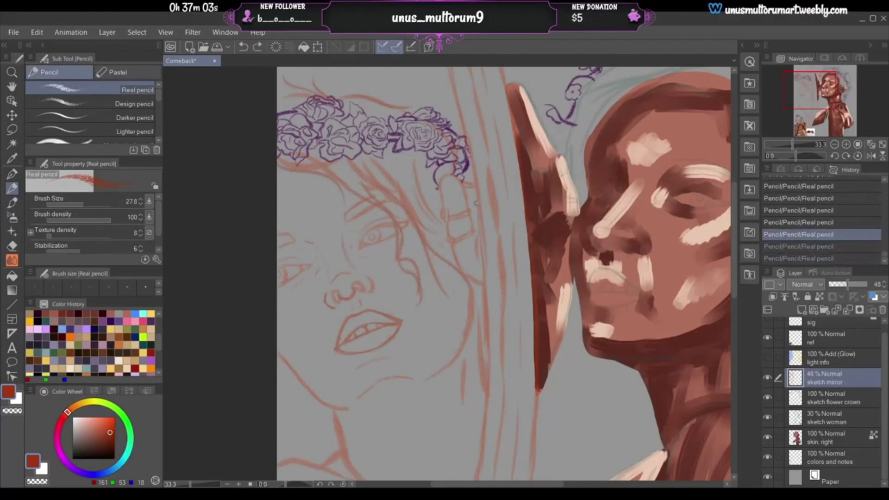
pyautogui.hotkey('ctrl', 'y')
pyautogui.hotkey('ctrl', 'y')
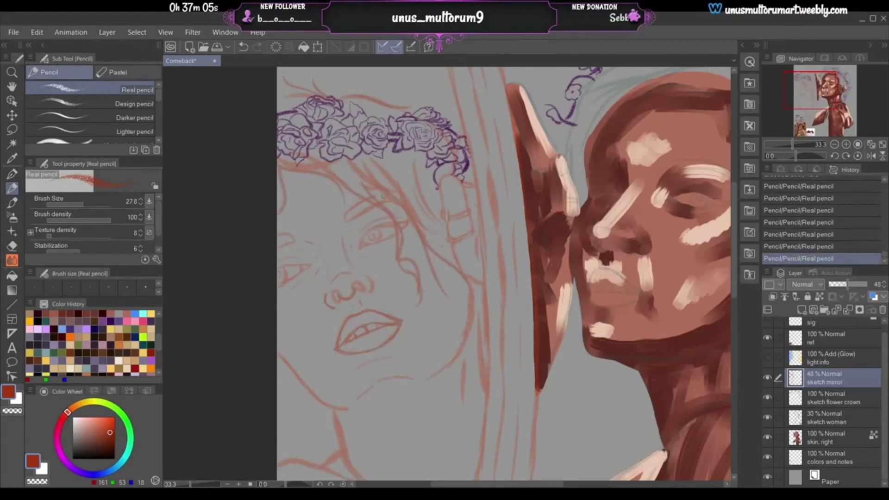
pyautogui.hotkey('ctrl', 'z')
pyautogui.moveTo(281, 173); pyautogui.dragTo(280, 210)
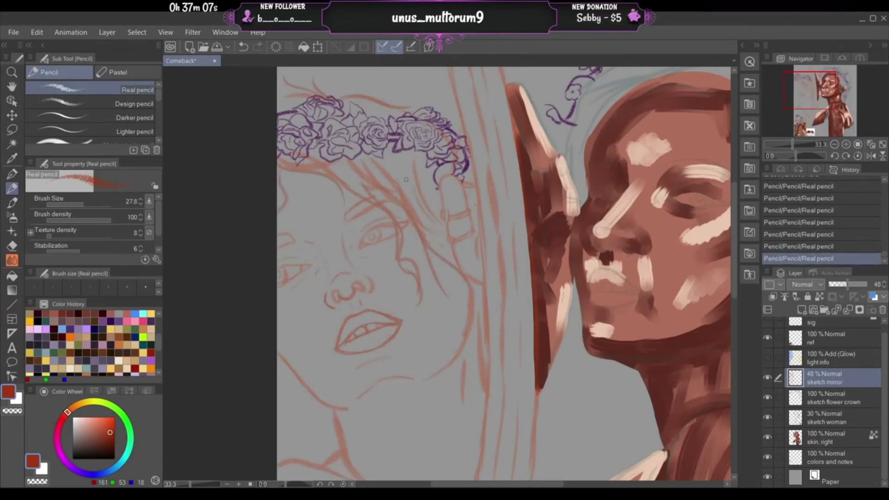
# - Sketch a loose hair strand curling down below the reflection's jaw beside the mirror frame
pyautogui.moveTo(466, 299)
pyautogui.mouseDown()
pyautogui.moveTo(419, 182)
pyautogui.moveTo(446, 198)
pyautogui.moveTo(423, 310)
pyautogui.mouseUp()
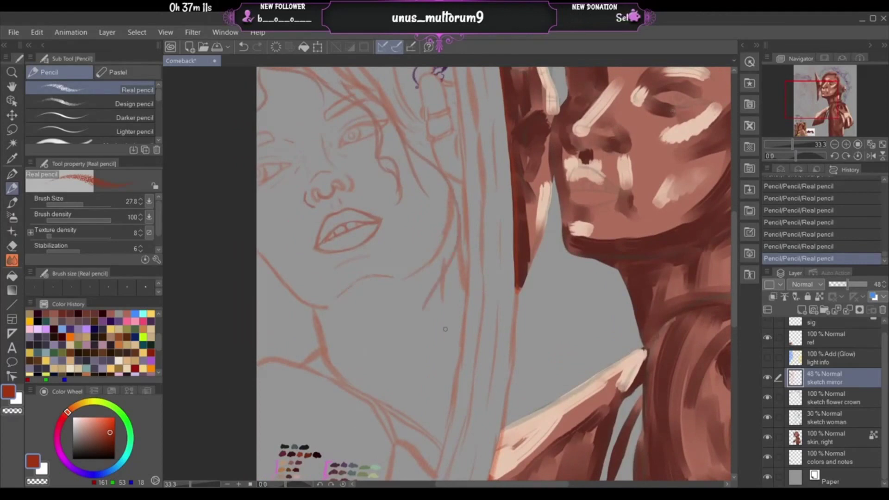
pyautogui.hotkey('ctrl', 'z')
pyautogui.moveTo(451, 188)
pyautogui.mouseDown()
pyautogui.moveTo(459, 252)
pyautogui.moveTo(433, 330)
pyautogui.mouseUp()
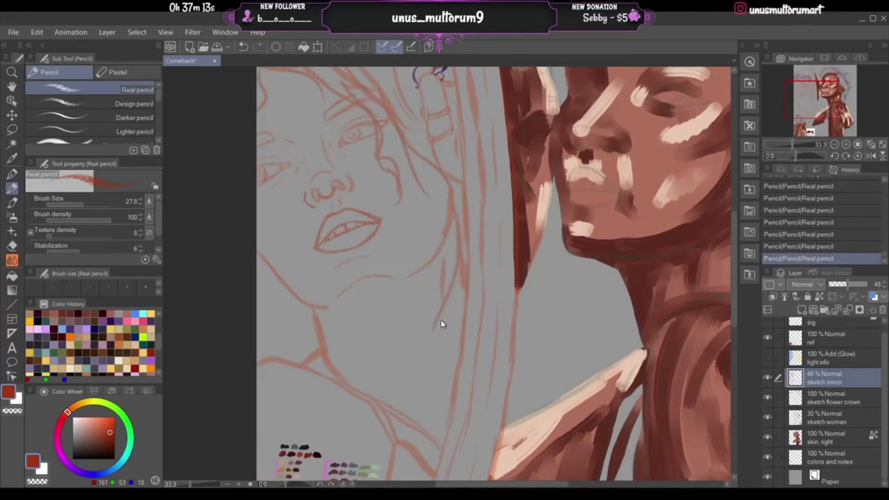
pyautogui.hotkey('ctrl', 'z')
pyautogui.moveTo(451, 194); pyautogui.dragTo(445, 329)
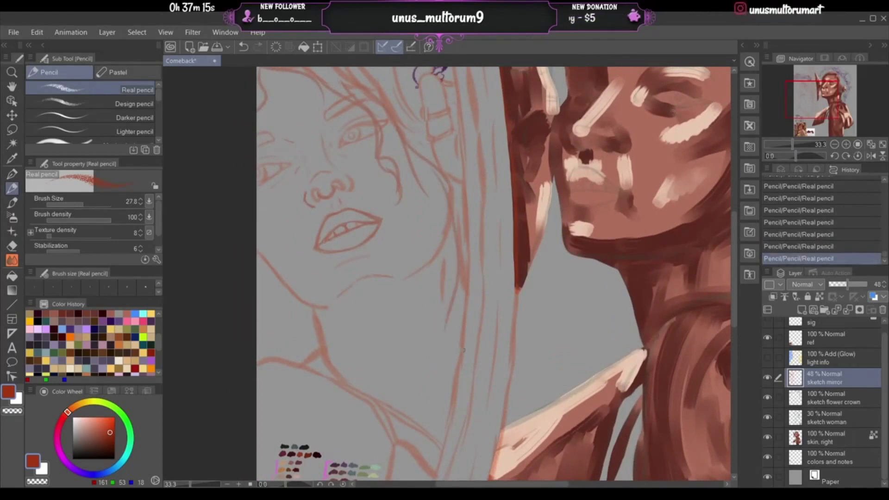
pyautogui.hotkey('ctrl', 'z')
pyautogui.moveTo(456, 205); pyautogui.dragTo(457, 318)
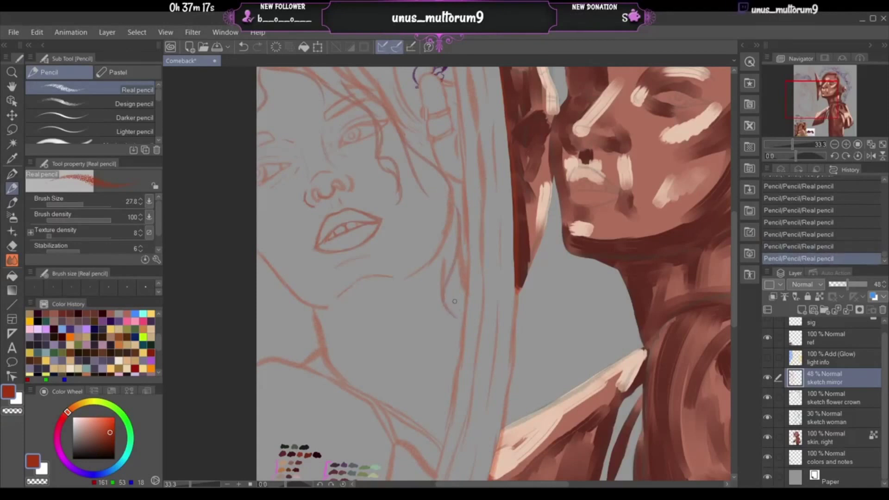
pyautogui.hotkey('ctrl', 'z')
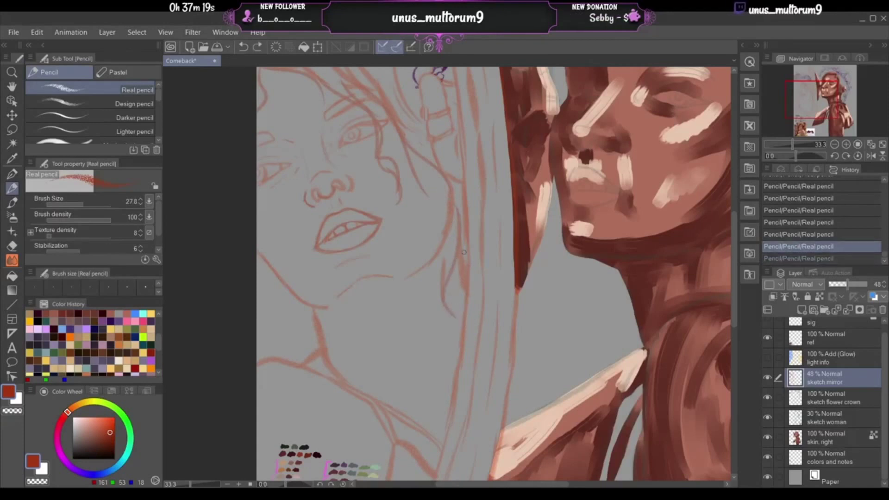
# - Try out a second short hair strand joining the curl below the jaw to the mirror frame line
pyautogui.moveTo(464, 252); pyautogui.dragTo(446, 302)
pyautogui.hotkey('ctrl', 'z')
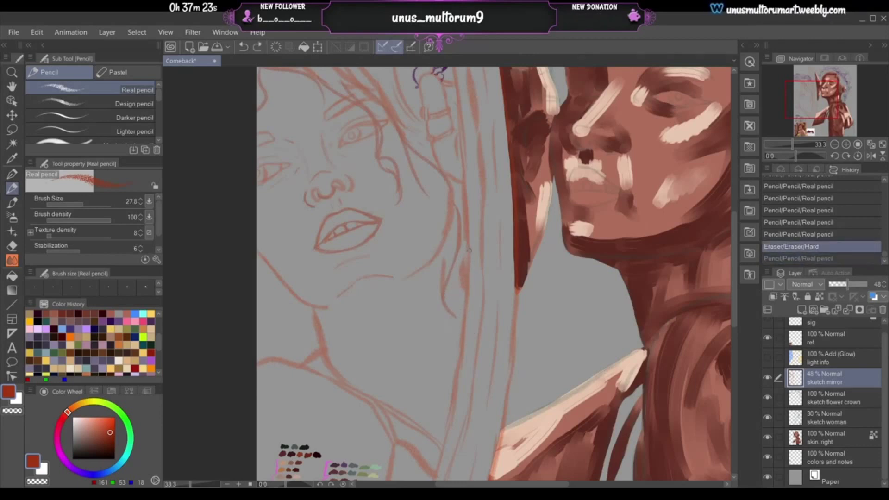
pyautogui.moveTo(460, 265); pyautogui.dragTo(450, 296)
pyautogui.hotkey('ctrl', 'z')
pyautogui.moveTo(464, 257); pyautogui.dragTo(453, 310)
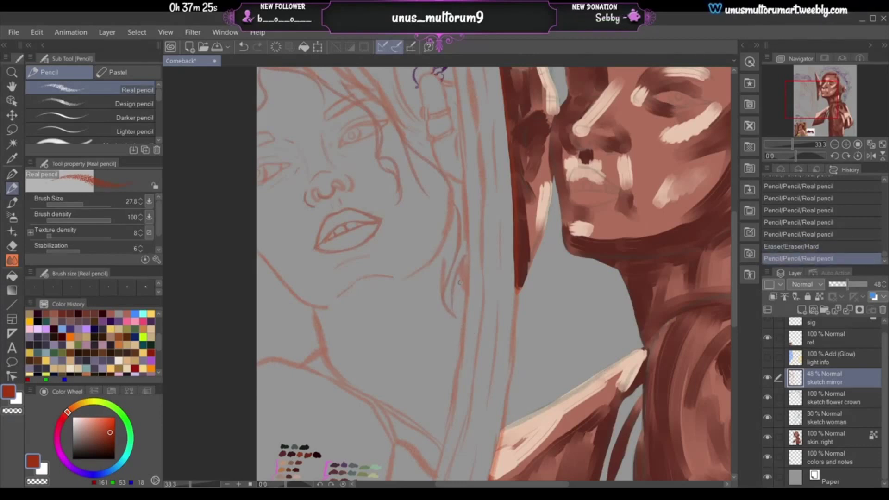
pyautogui.hotkey('ctrl', 'z')
pyautogui.moveTo(465, 264)
pyautogui.mouseDown()
pyautogui.moveTo(450, 291)
pyautogui.moveTo(457, 323)
pyautogui.mouseUp()
pyautogui.hotkey('ctrl', 'z')
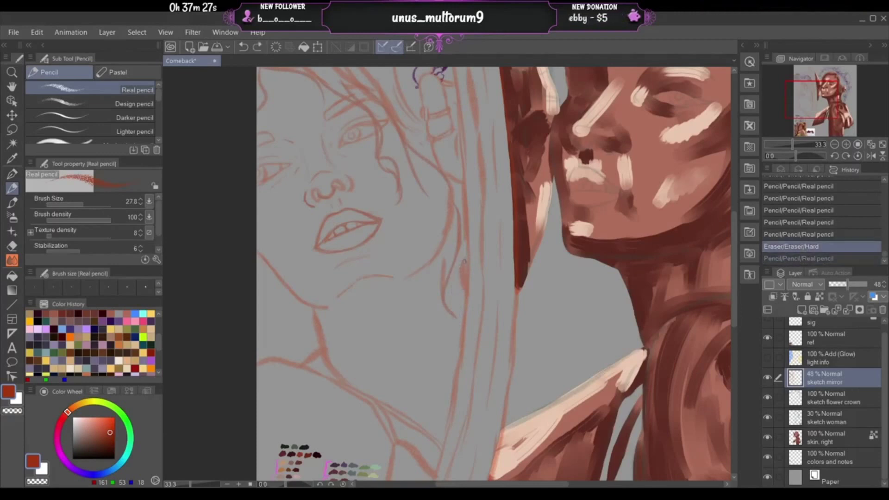
pyautogui.moveTo(459, 271); pyautogui.dragTo(448, 307)
pyautogui.hotkey('ctrl', 'z')
pyautogui.moveTo(465, 268); pyautogui.dragTo(447, 308)
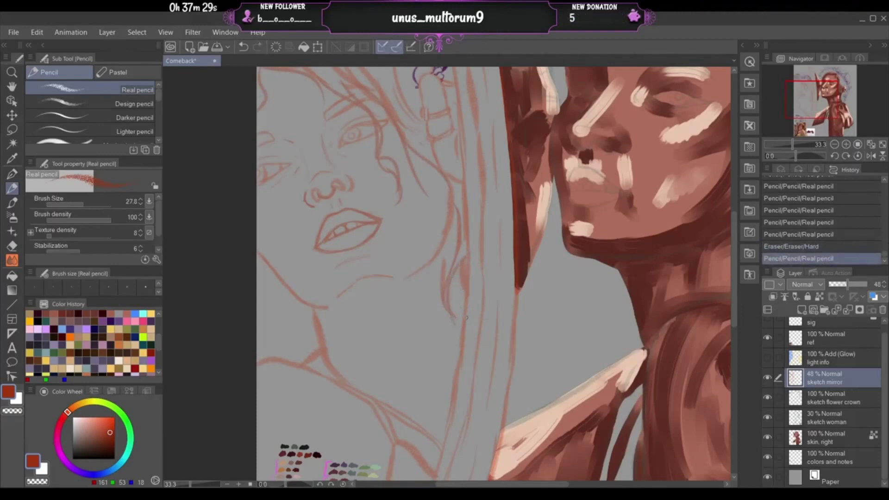
pyautogui.hotkey('ctrl', 'z')
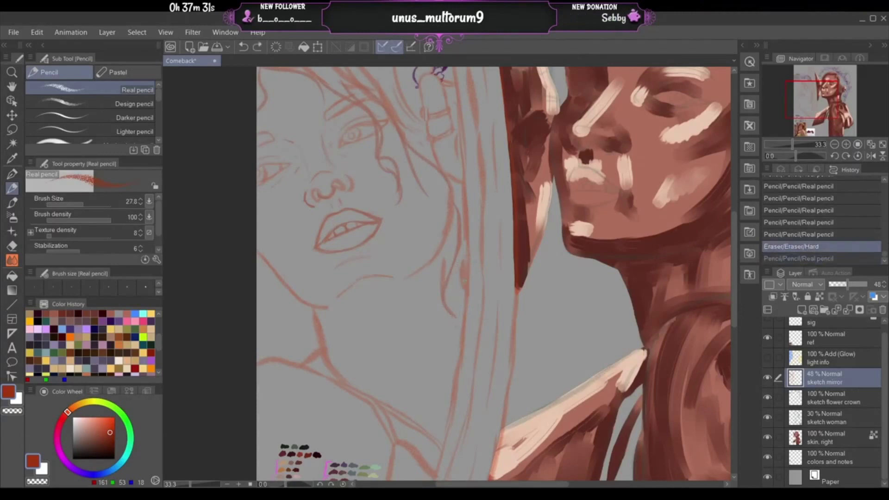
pyautogui.moveTo(466, 252); pyautogui.dragTo(458, 312)
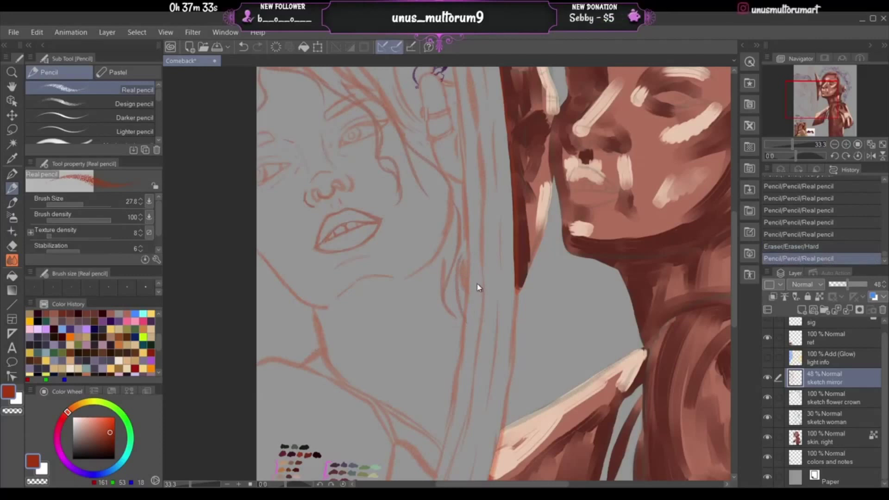
pyautogui.hotkey('ctrl', 'z')
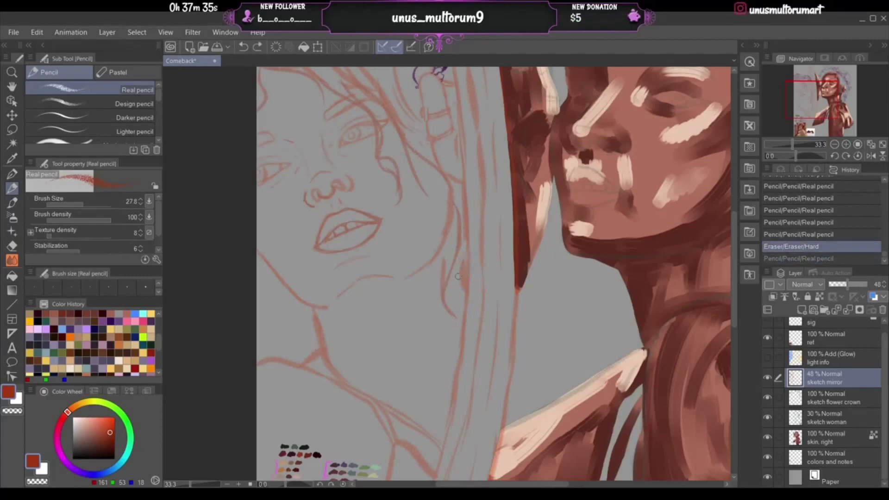
# - Erase the excess line beside the curl below the jaw and draw a thin inner hair strand there
pyautogui.moveTo(463, 286); pyautogui.dragTo(450, 306)
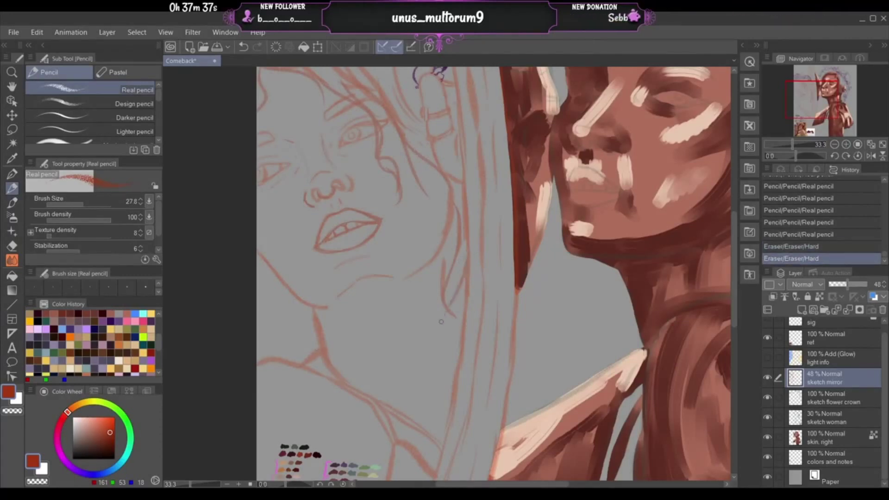
pyautogui.hotkey('ctrl', 'z')
pyautogui.moveTo(467, 253); pyautogui.dragTo(448, 286)
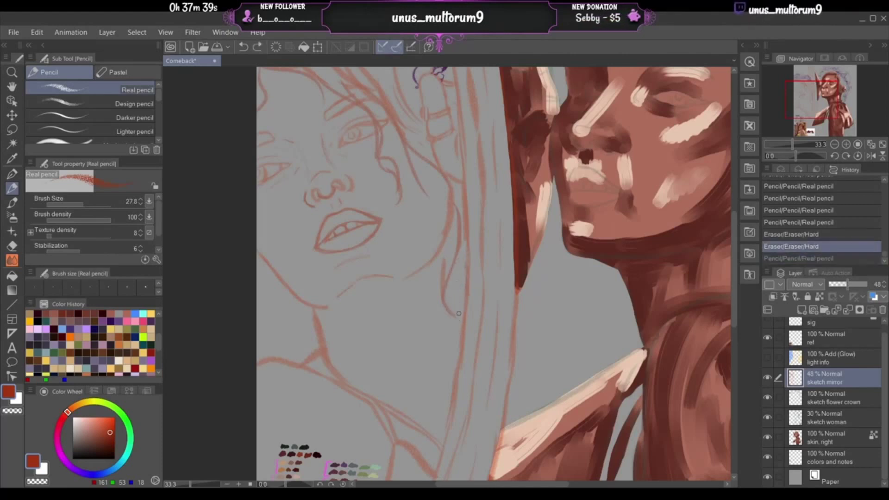
pyautogui.moveTo(466, 252); pyautogui.dragTo(460, 315)
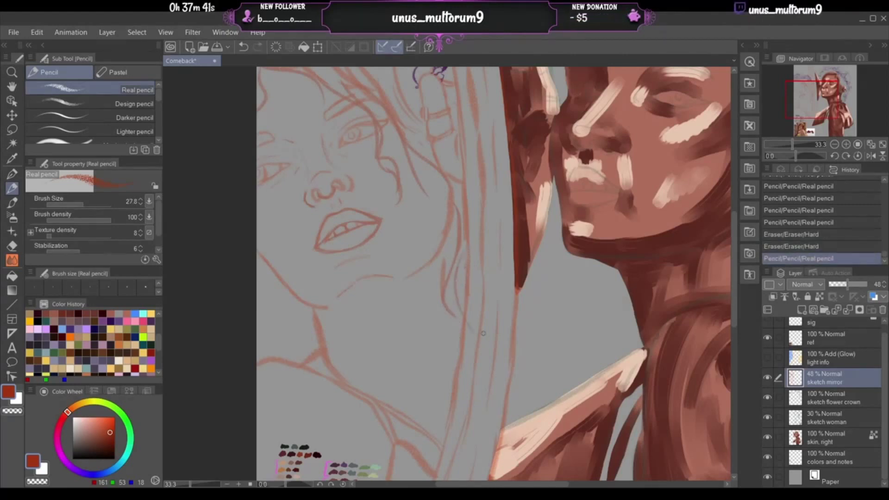
pyautogui.hotkey('ctrl', 'z')
pyautogui.moveTo(454, 272); pyautogui.dragTo(462, 319)
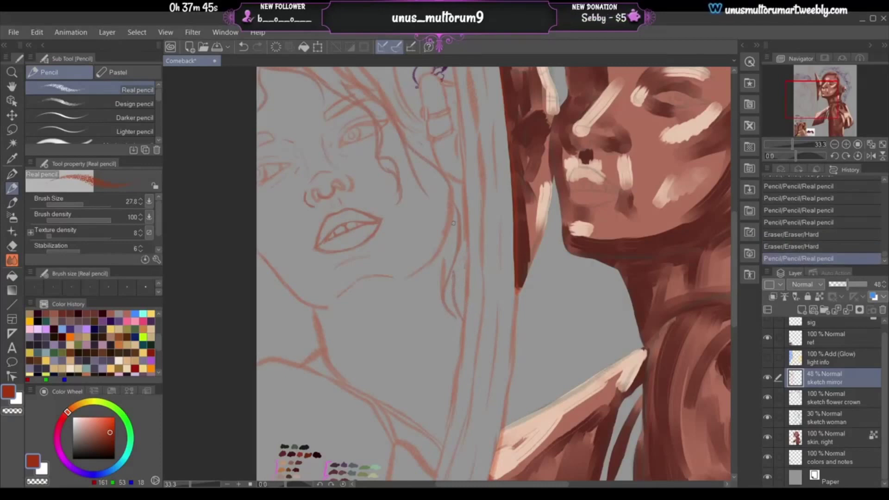
# - Clean up the overlapping lines where the hair curl meets the jaw and mirror frame, adding short connecting strokes
pyautogui.moveTo(453, 224); pyautogui.dragTo(467, 279)
pyautogui.moveTo(464, 245); pyautogui.dragTo(464, 270)
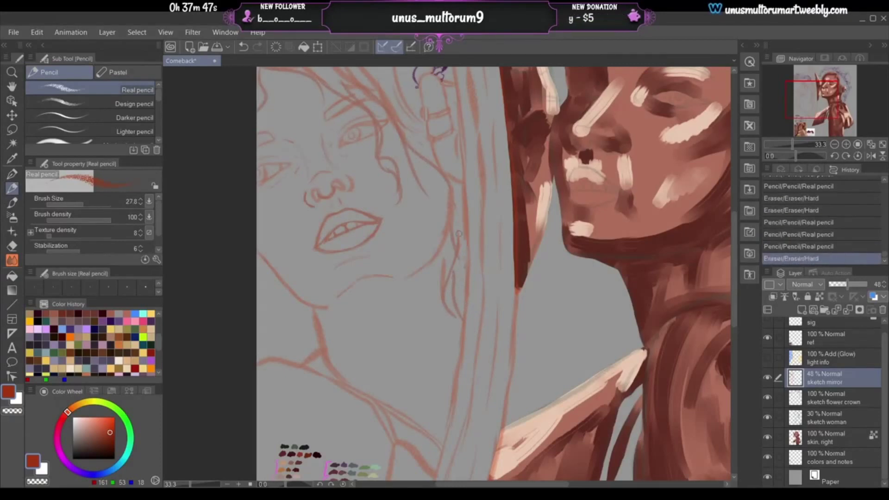
pyautogui.moveTo(458, 230); pyautogui.dragTo(461, 245)
pyautogui.moveTo(461, 303)
pyautogui.mouseDown()
pyautogui.moveTo(466, 281)
pyautogui.moveTo(471, 315)
pyautogui.mouseUp()
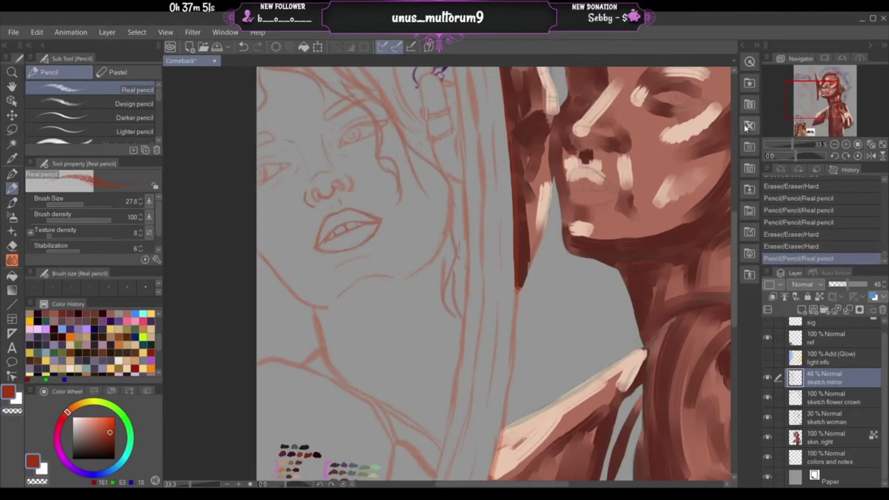
# - Try out a long curved stroke sweeping from the reflection's far jawline down across the neck
pyautogui.moveTo(807, 100)
pyautogui.mouseDown()
pyautogui.moveTo(810, 110)
pyautogui.moveTo(805, 101)
pyautogui.mouseUp()
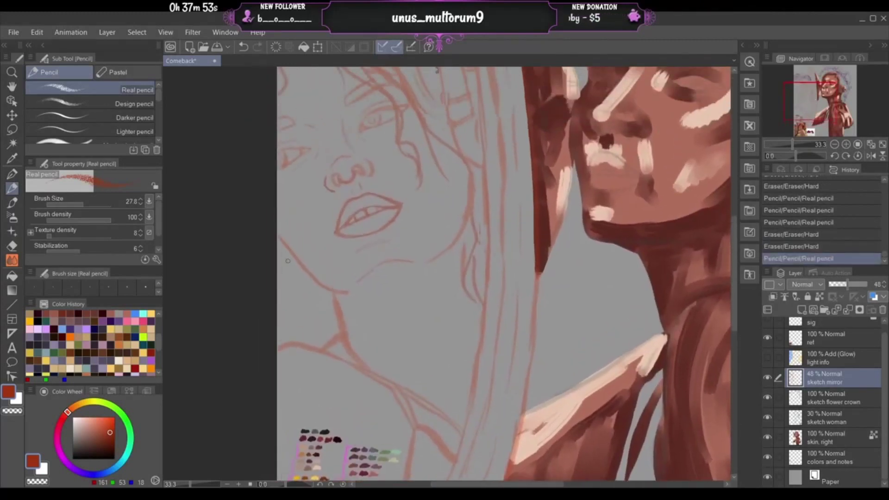
pyautogui.moveTo(280, 241); pyautogui.dragTo(376, 340)
pyautogui.hotkey('ctrl', 'z')
pyautogui.moveTo(279, 250); pyautogui.dragTo(389, 352)
pyautogui.hotkey('ctrl', 'z')
pyautogui.moveTo(286, 256); pyautogui.dragTo(332, 314)
pyautogui.hotkey('ctrl', 'z')
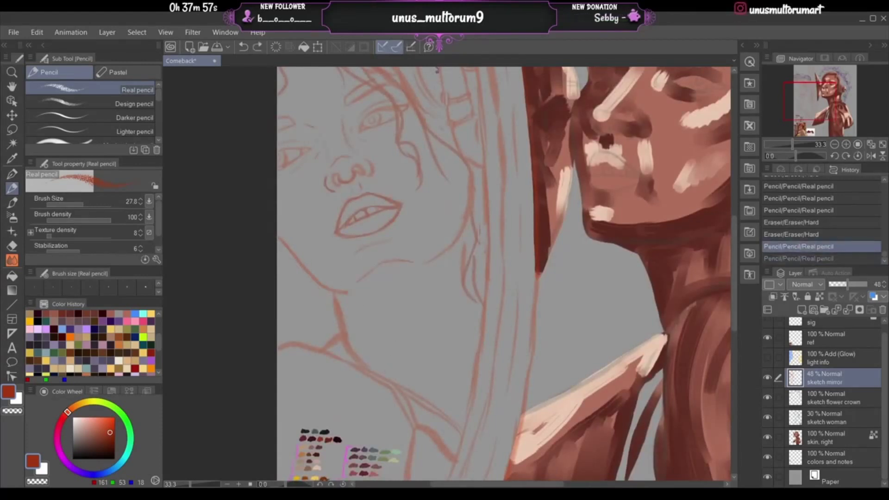
pyautogui.moveTo(279, 251); pyautogui.dragTo(386, 352)
pyautogui.hotkey('ctrl', 'z')
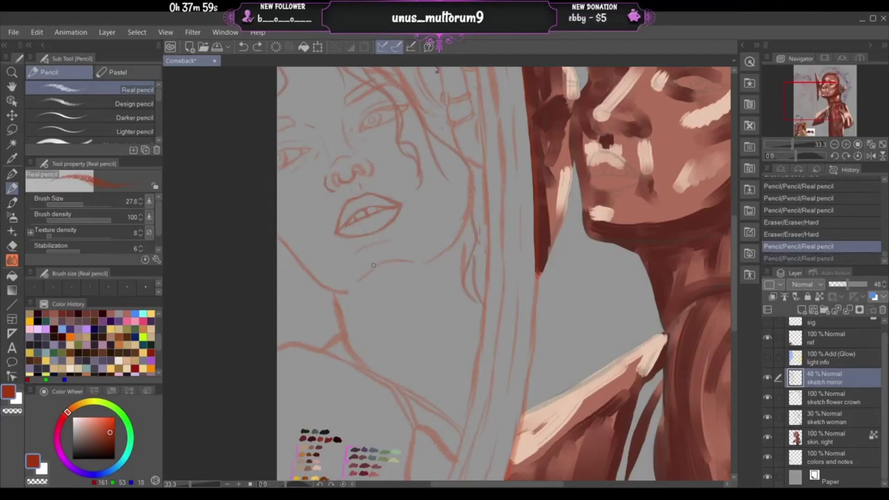
pyautogui.moveTo(279, 245); pyautogui.dragTo(379, 343)
pyautogui.hotkey('ctrl', 'z')
pyautogui.moveTo(280, 253); pyautogui.dragTo(391, 335)
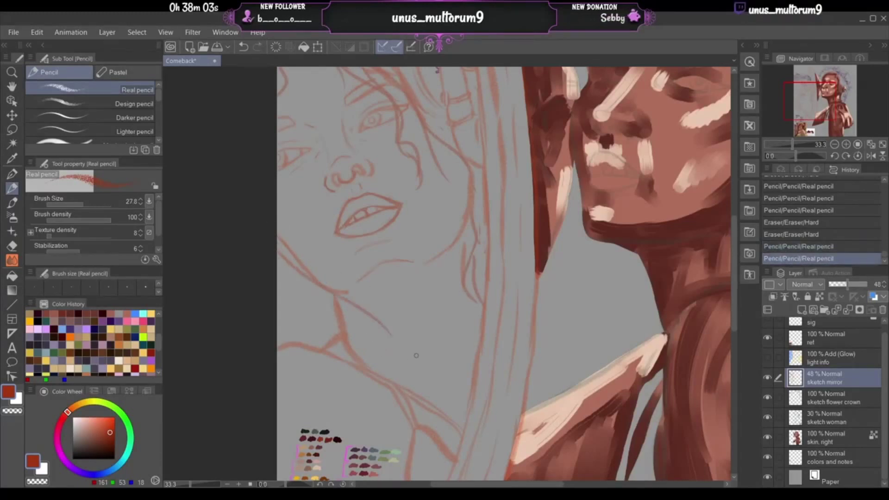
pyautogui.hotkey('ctrl', 'z')
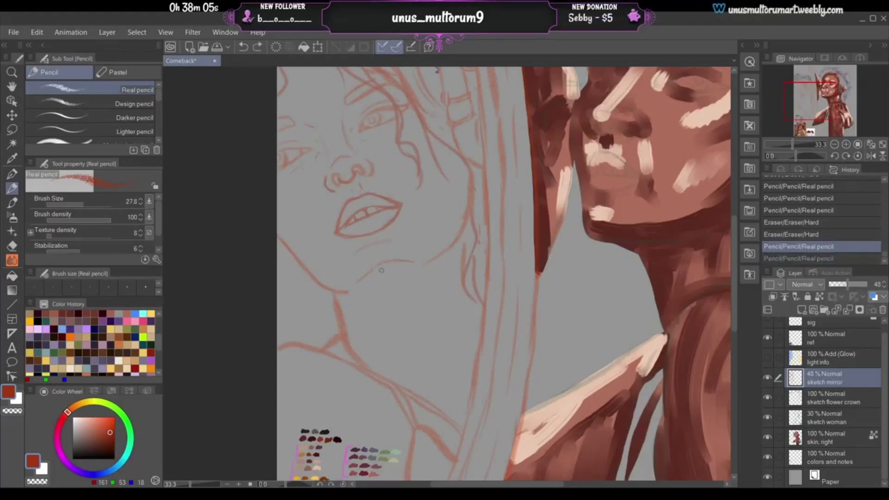
# - Sketch a long wavy hair strand falling from the reflection's far jaw past the shoulder toward the color swatches
pyautogui.moveTo(826, 102); pyautogui.dragTo(818, 113)
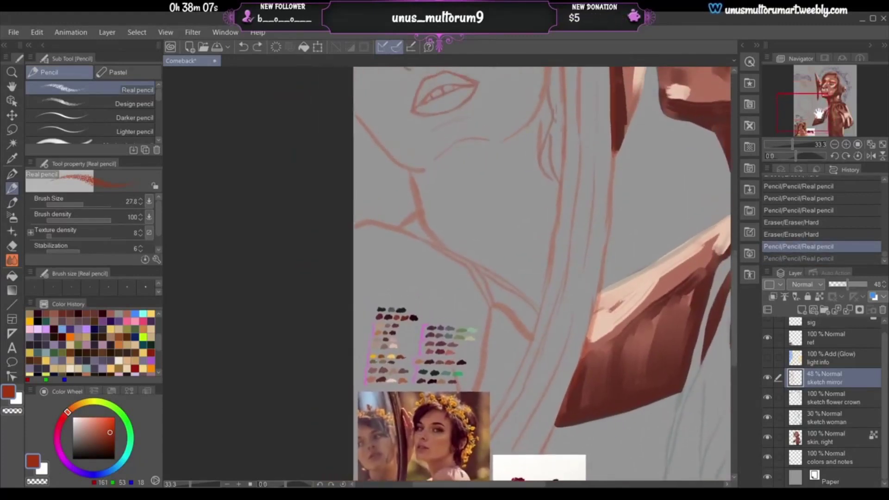
pyautogui.moveTo(399, 167); pyautogui.dragTo(402, 306)
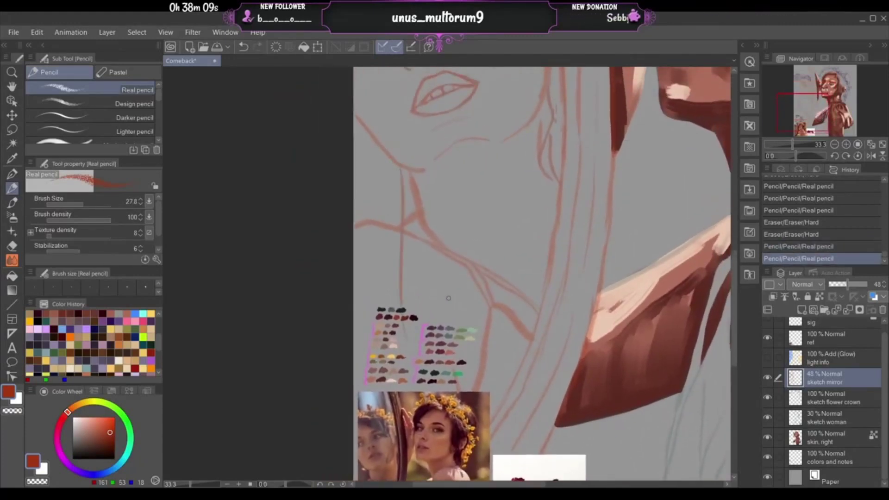
pyautogui.hotkey('ctrl', 'z')
pyautogui.moveTo(400, 169)
pyautogui.mouseDown()
pyautogui.moveTo(385, 215)
pyautogui.moveTo(392, 304)
pyautogui.mouseUp()
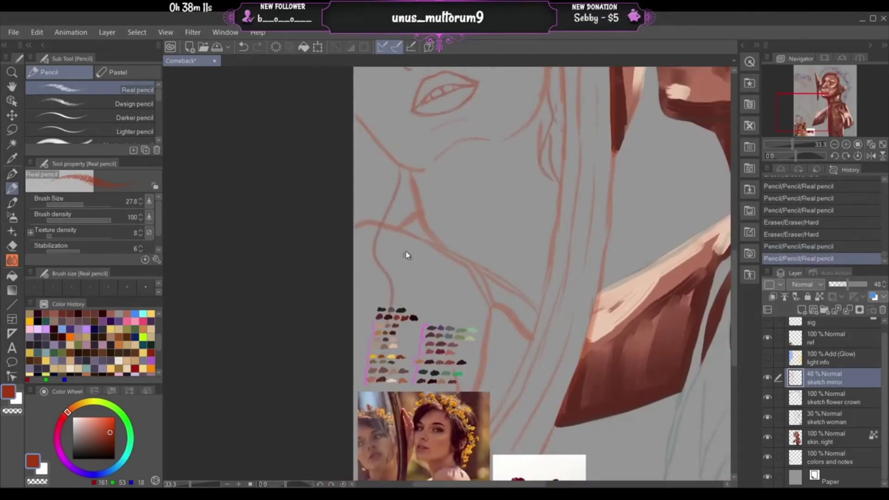
pyautogui.hotkey('ctrl', 'z')
pyautogui.moveTo(398, 163); pyautogui.dragTo(394, 304)
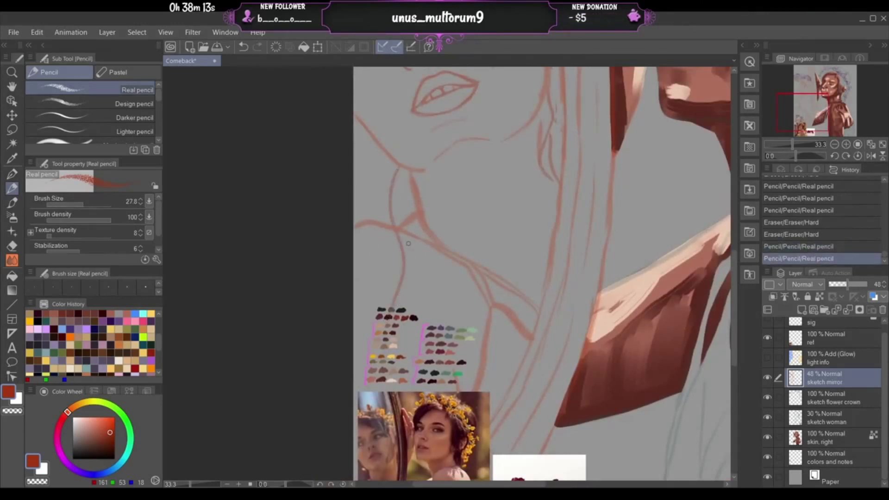
# - Try out a second wavy hair strand beside the long one, falling from the reflection's far jaw past the shoulder
pyautogui.moveTo(371, 142)
pyautogui.mouseDown()
pyautogui.moveTo(371, 225)
pyautogui.moveTo(387, 291)
pyautogui.mouseUp()
pyautogui.hotkey('ctrl', 'z')
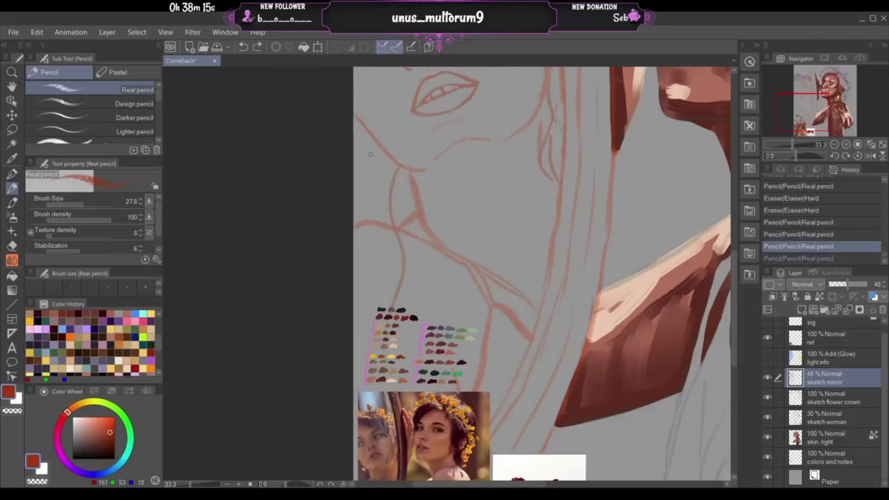
pyautogui.moveTo(371, 225); pyautogui.dragTo(379, 288)
pyautogui.hotkey('ctrl', 'z')
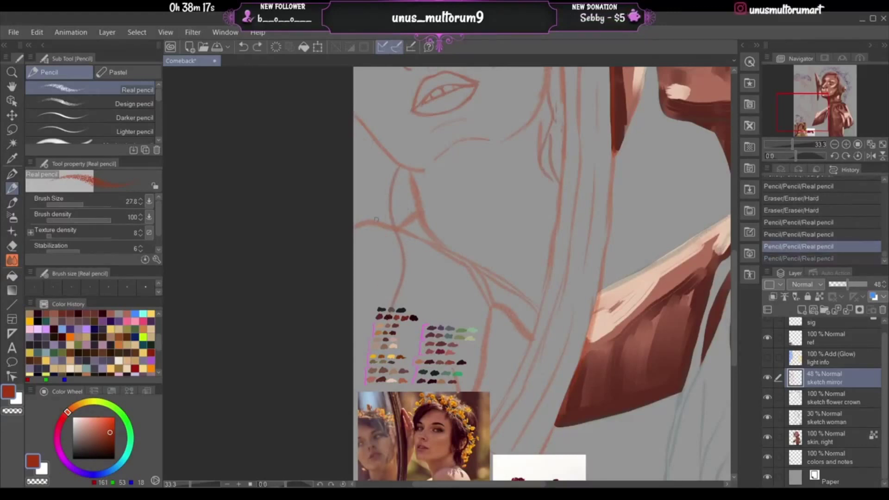
pyautogui.moveTo(378, 149); pyautogui.dragTo(384, 299)
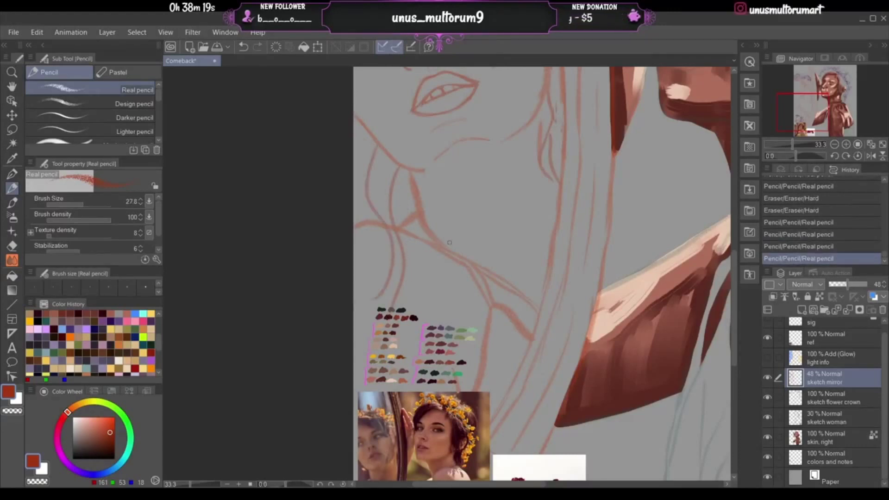
pyautogui.click(833, 145)
pyautogui.click(833, 144)
pyautogui.click(833, 145)
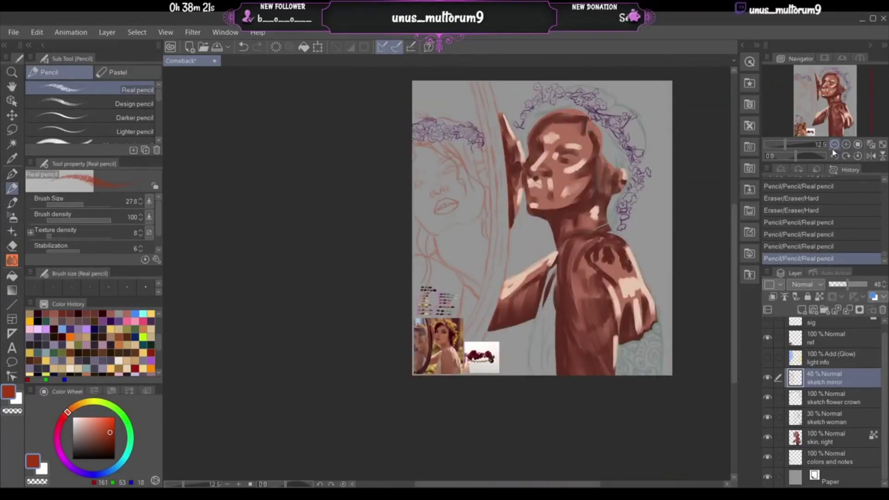
pyautogui.click(846, 145)
pyautogui.click(846, 145)
pyautogui.click(846, 144)
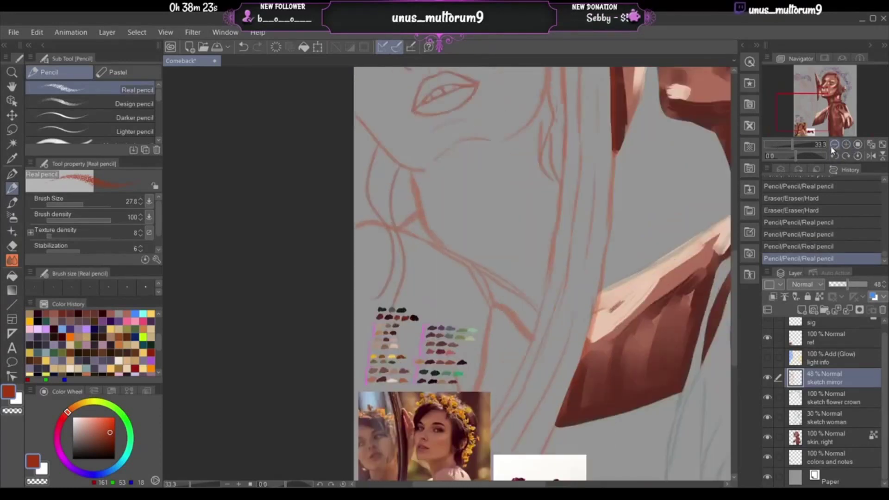
# - Undo the latest strands and redraw the long one curving from the far jaw over the shoulder to the canvas edge
pyautogui.hotkey('ctrl', 'z')
pyautogui.hotkey('ctrl', 'z')
pyautogui.hotkey('ctrl', 'z')
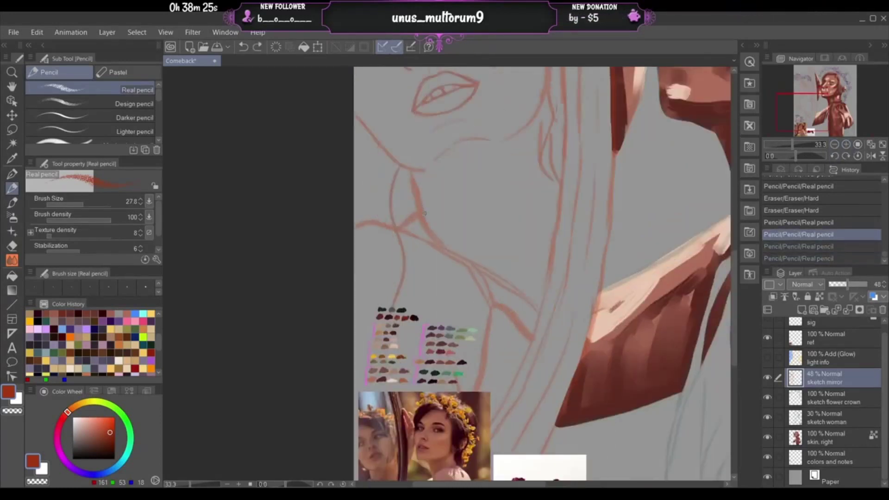
pyautogui.hotkey('ctrl', 'y')
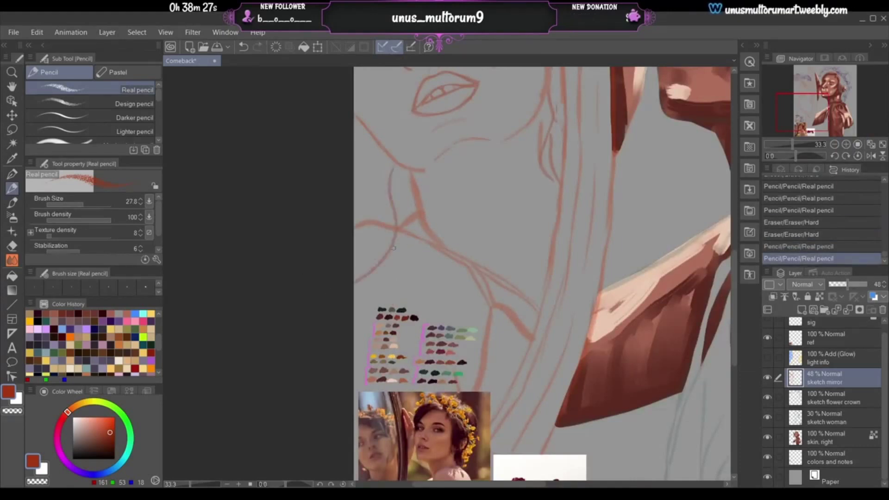
# - Sketch more wavy strands from the reflection's far jaw over the shoulder, with a small curled tip above the color swatches
pyautogui.moveTo(388, 158); pyautogui.dragTo(368, 221)
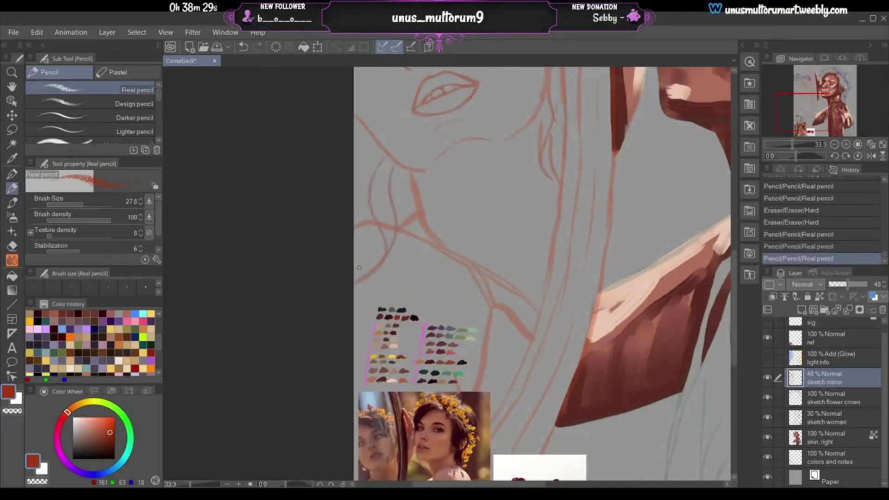
pyautogui.moveTo(361, 125); pyautogui.dragTo(356, 258)
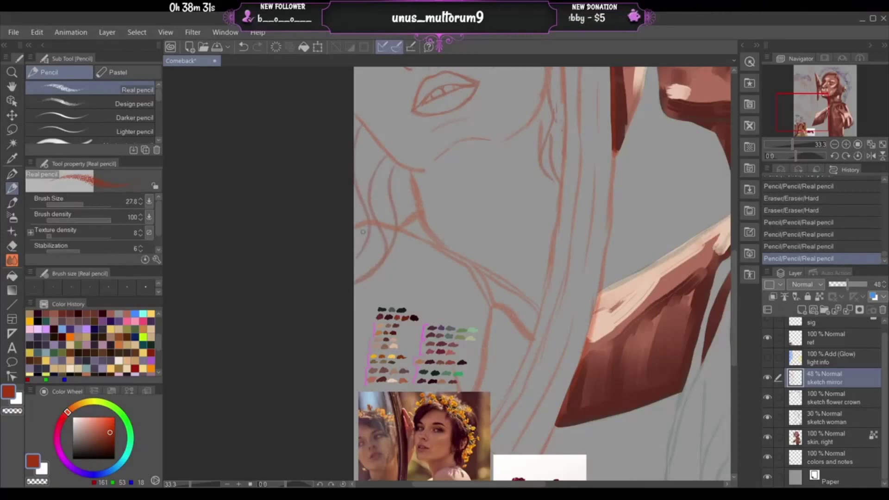
pyautogui.moveTo(379, 144); pyautogui.dragTo(356, 189)
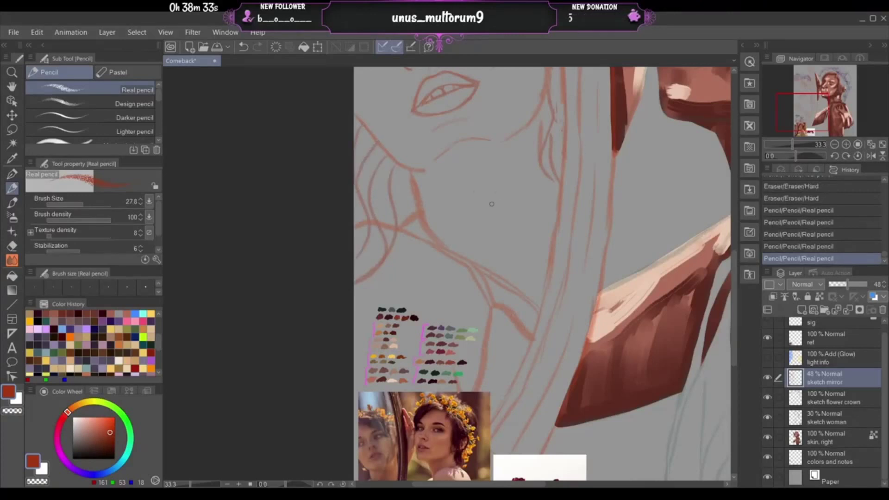
pyautogui.moveTo(373, 276); pyautogui.dragTo(365, 301)
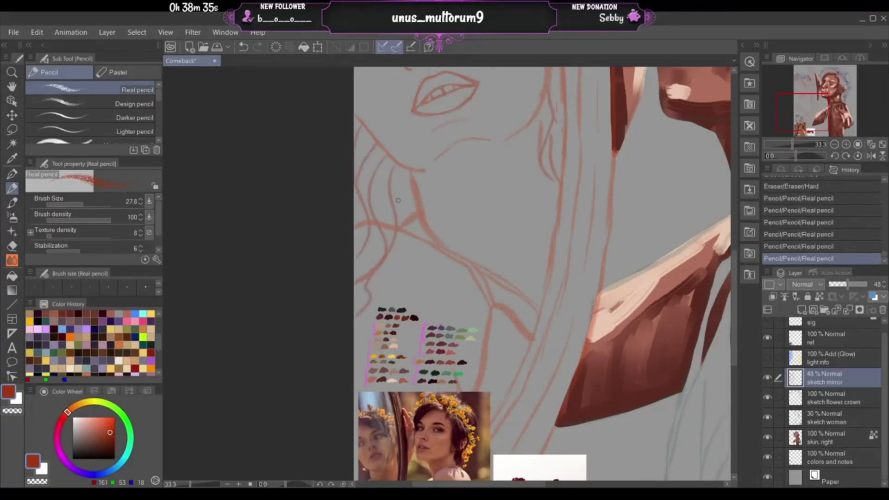
pyautogui.moveTo(393, 194); pyautogui.dragTo(373, 300)
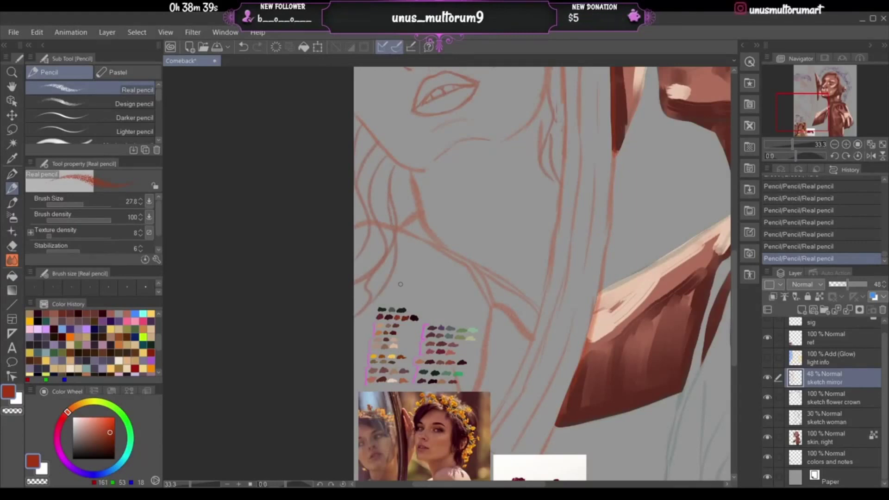
# - Sketch curved crosswise strokes over the hair lock under the far jaw and erase the overlapping strand lines there
pyautogui.moveTo(411, 190); pyautogui.dragTo(397, 215)
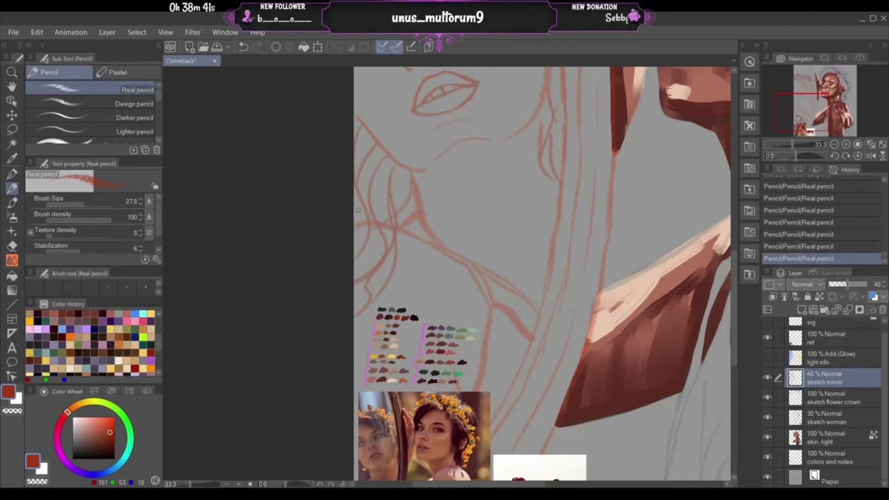
pyautogui.hotkey('ctrl', 'z')
pyautogui.moveTo(408, 174)
pyautogui.mouseDown()
pyautogui.moveTo(392, 199)
pyautogui.moveTo(370, 198)
pyautogui.mouseUp()
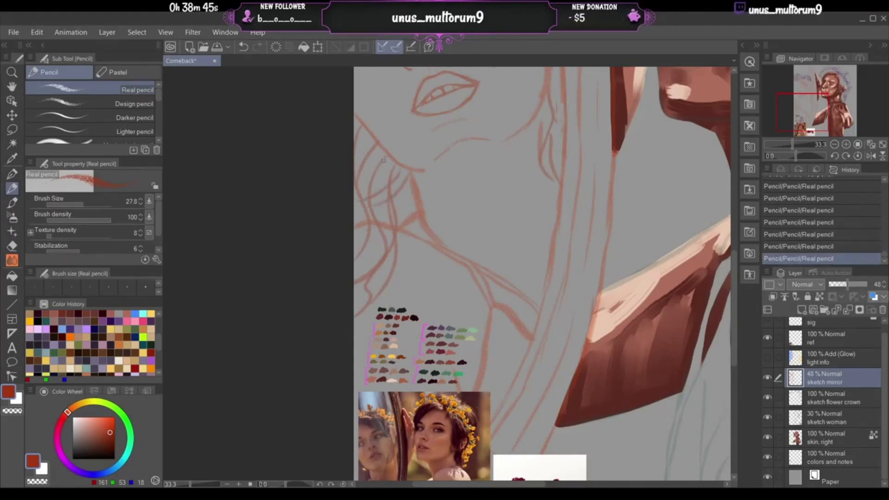
pyautogui.moveTo(393, 167)
pyautogui.mouseDown()
pyautogui.moveTo(382, 187)
pyautogui.moveTo(377, 177)
pyautogui.moveTo(388, 179)
pyautogui.moveTo(379, 197)
pyautogui.moveTo(397, 179)
pyautogui.mouseUp()
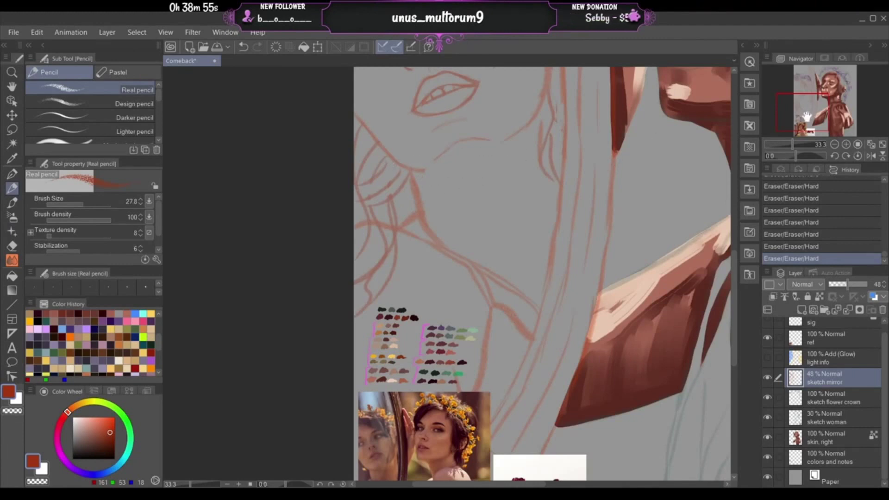
# - Draw a hair strand along the reflection's far cheek to the jaw and add a second line beside it
pyautogui.moveTo(805, 116); pyautogui.dragTo(801, 104)
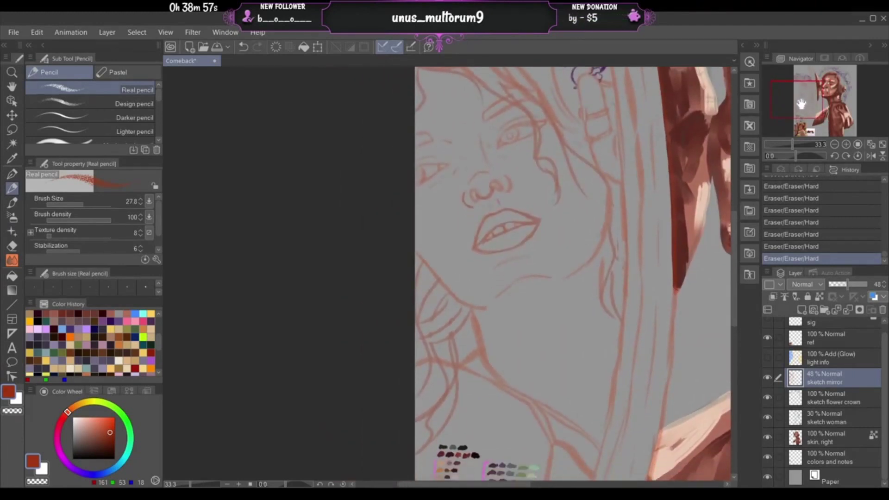
pyautogui.moveTo(437, 220); pyautogui.dragTo(418, 273)
pyautogui.hotkey('ctrl', 'z')
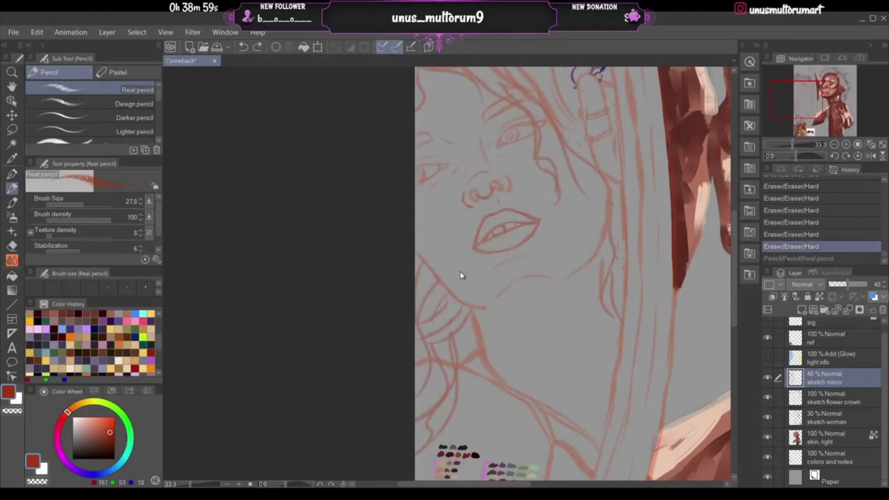
pyautogui.hotkey('ctrl', 'y')
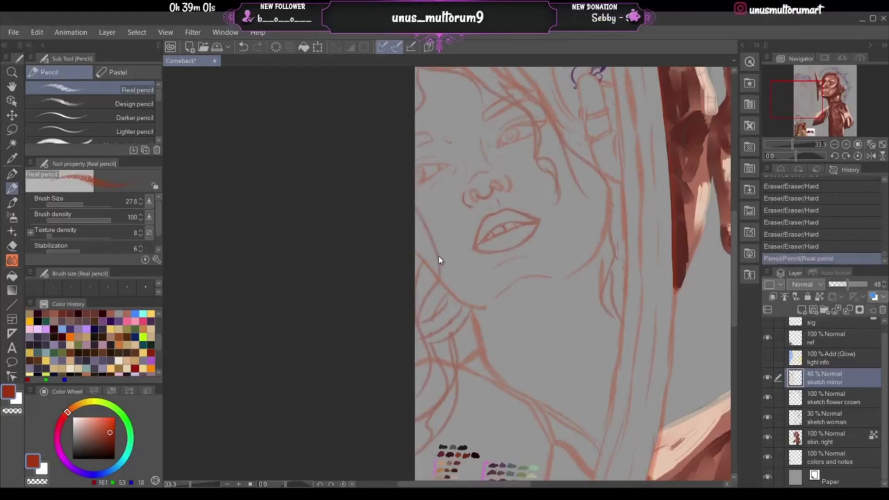
pyautogui.hotkey('ctrl', 'z')
pyautogui.moveTo(438, 279); pyautogui.dragTo(393, 176)
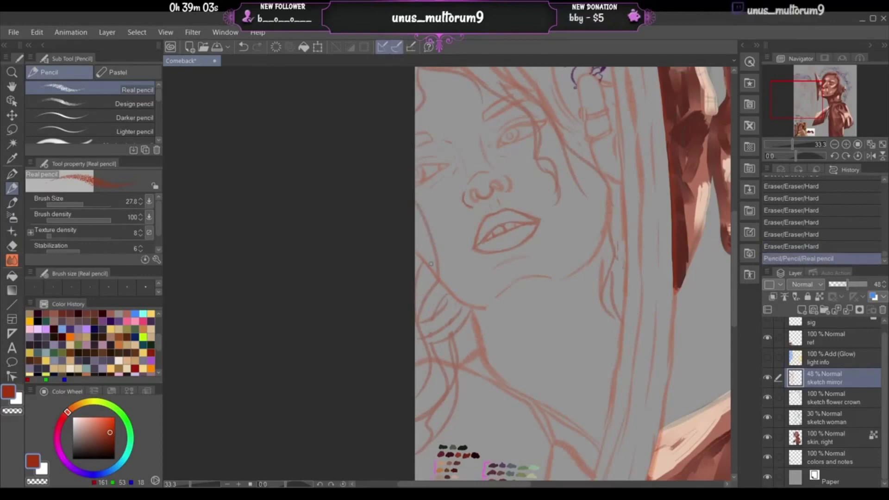
pyautogui.moveTo(436, 250)
pyautogui.mouseDown()
pyautogui.moveTo(422, 266)
pyautogui.moveTo(420, 234)
pyautogui.mouseUp()
pyautogui.moveTo(440, 262); pyautogui.dragTo(436, 282)
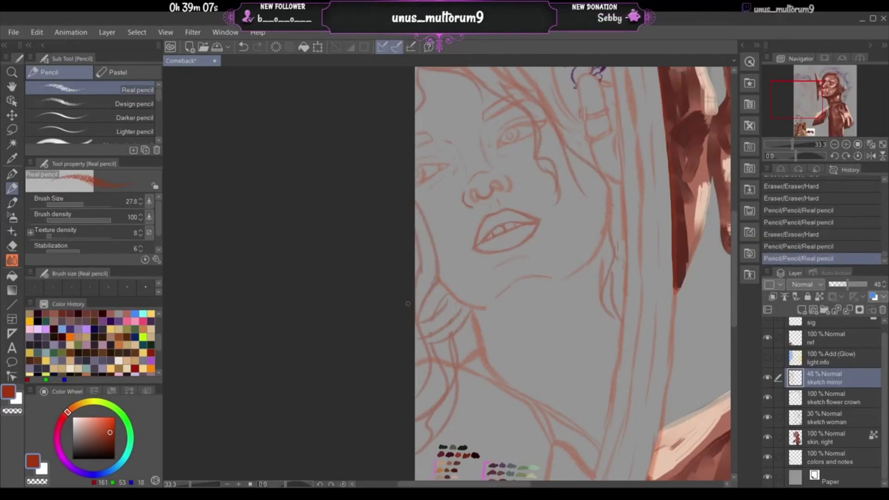
# - Add another thin strand to the hair along the far cheek, trying out a stroke over the jawline
pyautogui.moveTo(416, 221); pyautogui.dragTo(421, 296)
pyautogui.hotkey('ctrl', 'z')
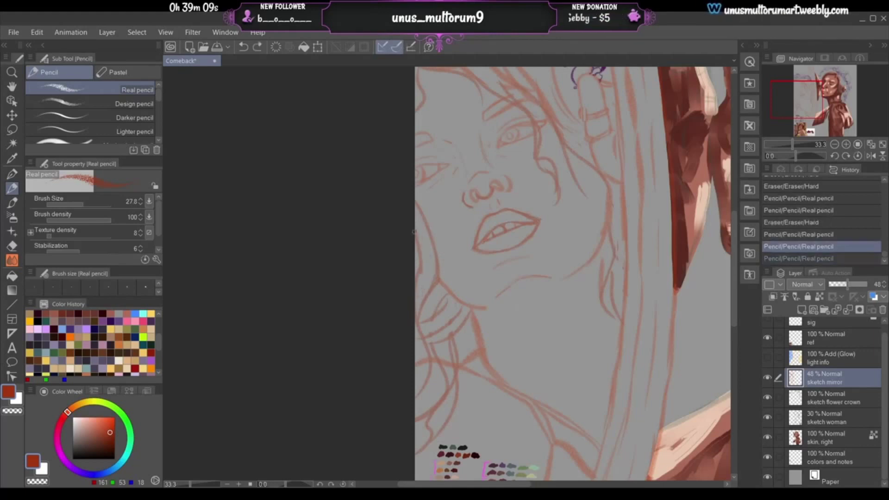
pyautogui.moveTo(417, 222)
pyautogui.mouseDown()
pyautogui.moveTo(419, 294)
pyautogui.moveTo(463, 300)
pyautogui.mouseUp()
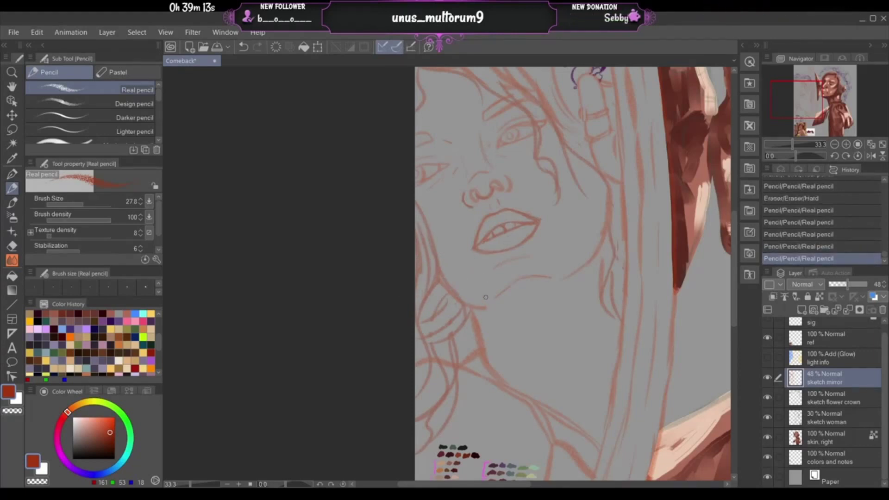
pyautogui.hotkey('ctrl', 'z')
pyautogui.moveTo(441, 264); pyautogui.dragTo(487, 318)
pyautogui.hotkey('ctrl', 'z')
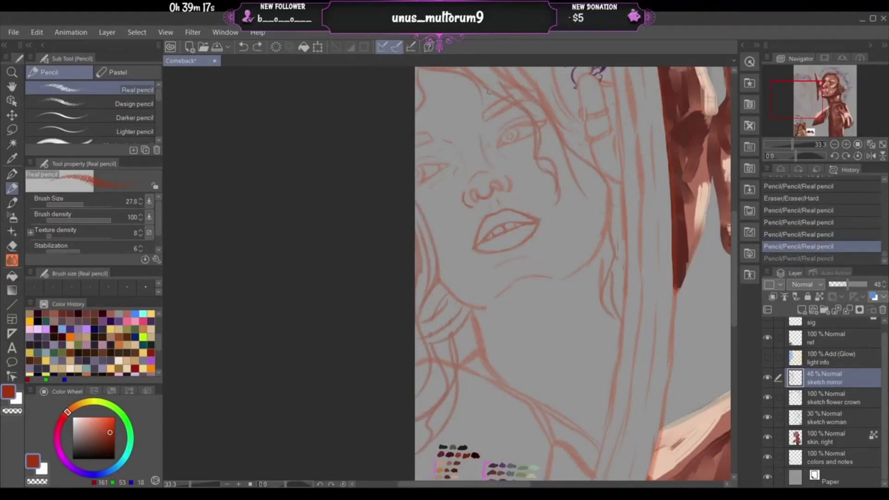
# - Sketch a loose curl across the reflection's forehead and refine the hair locks hanging beside the near eye and cheek
pyautogui.hotkey('ctrl', 'y')
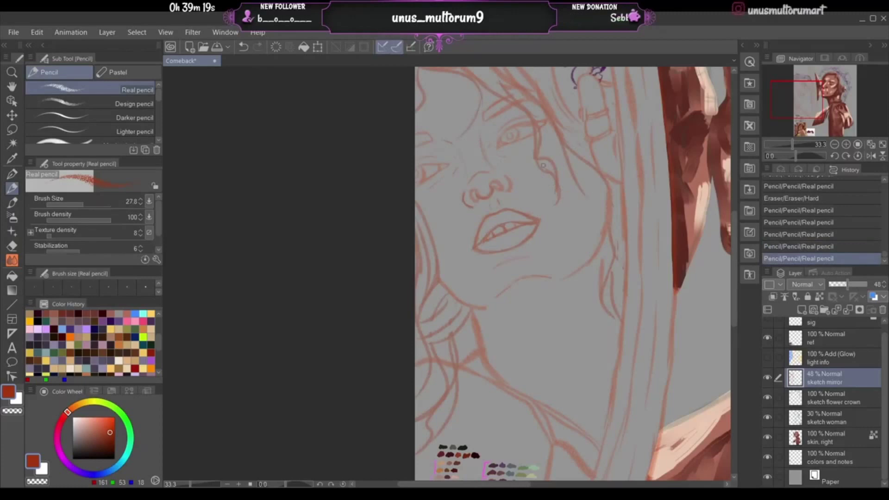
pyautogui.moveTo(539, 130); pyautogui.dragTo(522, 189)
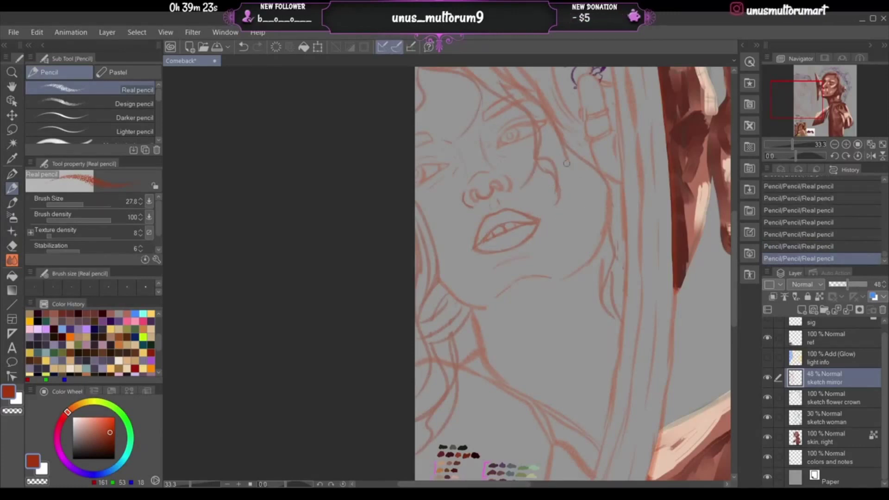
pyautogui.moveTo(569, 175)
pyautogui.mouseDown()
pyautogui.moveTo(576, 166)
pyautogui.moveTo(567, 155)
pyautogui.mouseUp()
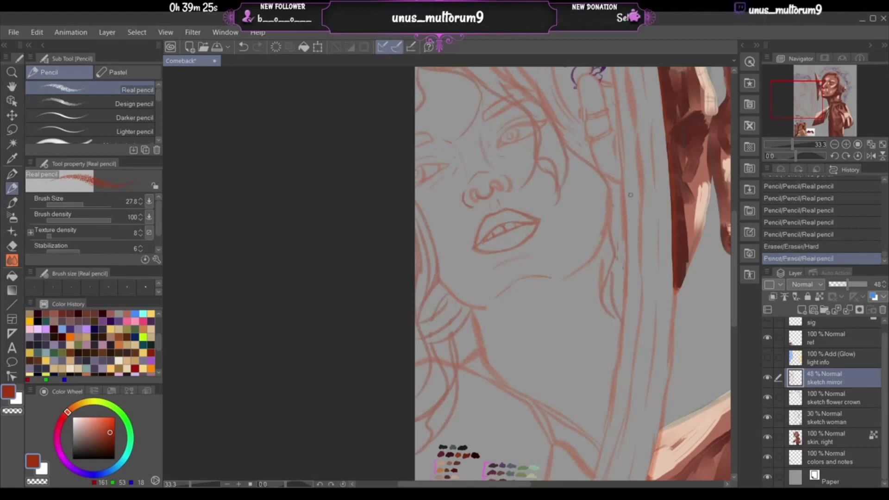
# - Extend the hair outline above the reflection's rose crown and add short loose strands toward the mirror frame
pyautogui.click(834, 144)
pyautogui.click(833, 144)
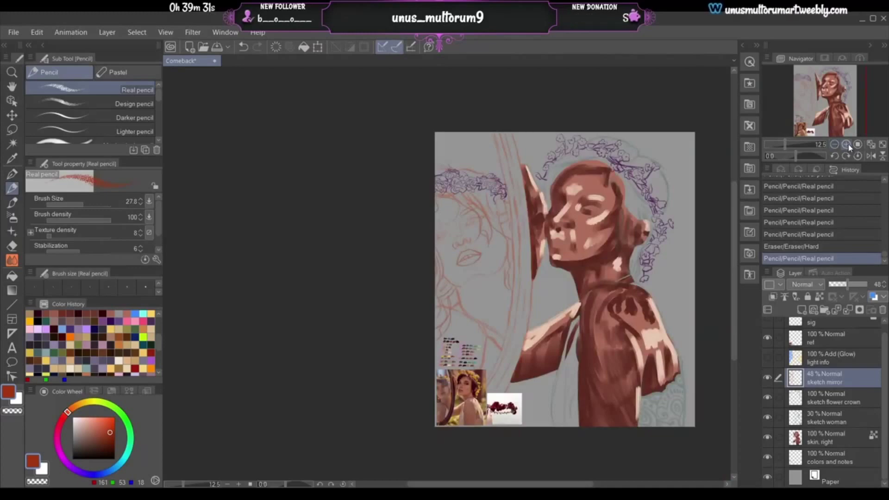
pyautogui.click(846, 144)
pyautogui.click(846, 144)
pyautogui.moveTo(832, 108); pyautogui.dragTo(811, 76)
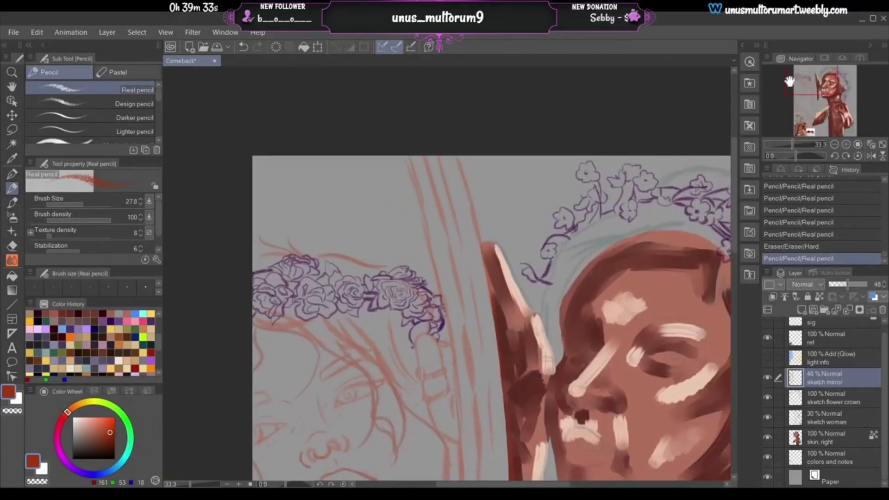
pyautogui.moveTo(381, 265)
pyautogui.mouseDown()
pyautogui.moveTo(422, 295)
pyautogui.moveTo(386, 267)
pyautogui.moveTo(400, 267)
pyautogui.mouseUp()
pyautogui.hotkey('ctrl', 'z')
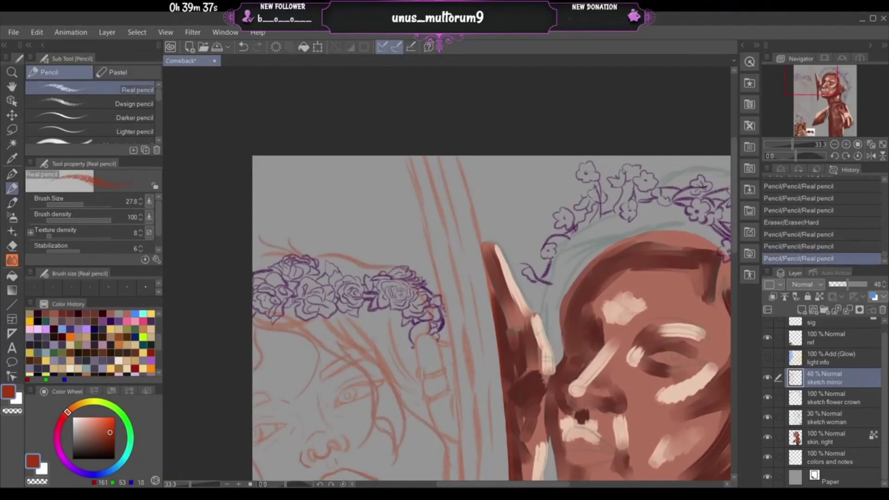
pyautogui.hotkey('ctrl', 'z')
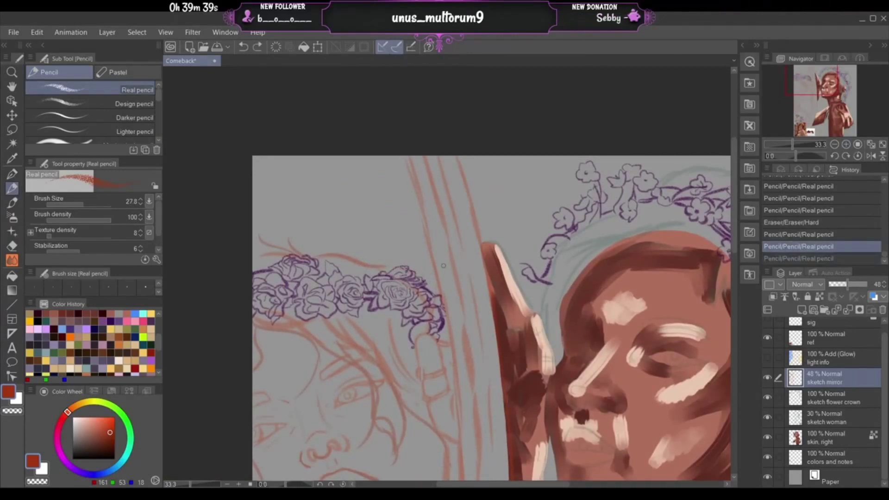
pyautogui.hotkey('ctrl', 'y')
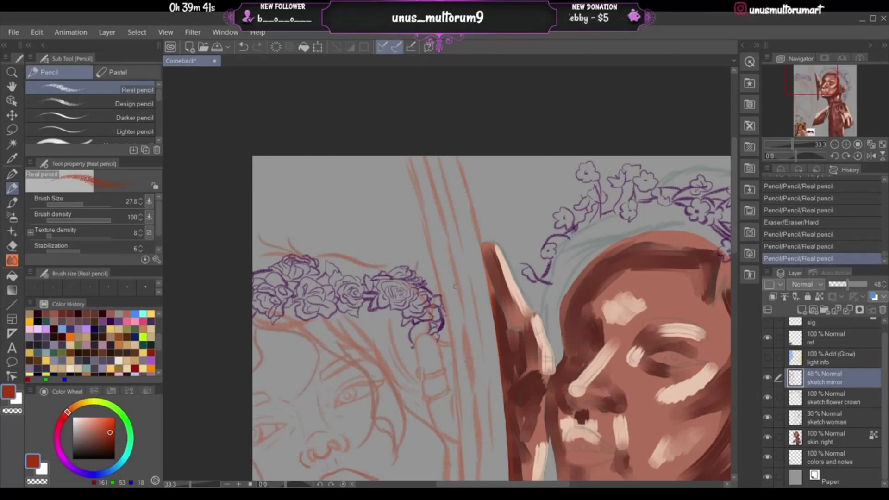
pyautogui.hotkey('ctrl', 'y')
pyautogui.hotkey('ctrl', 'y')
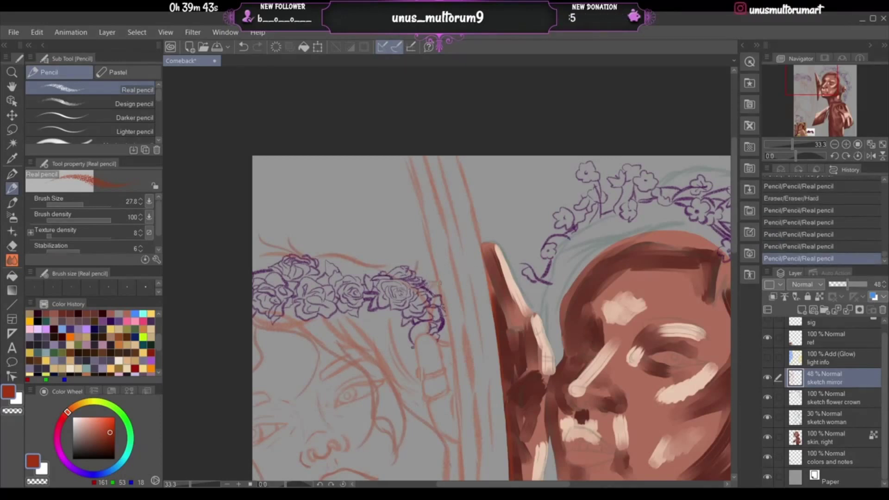
pyautogui.hotkey('ctrl', 'y')
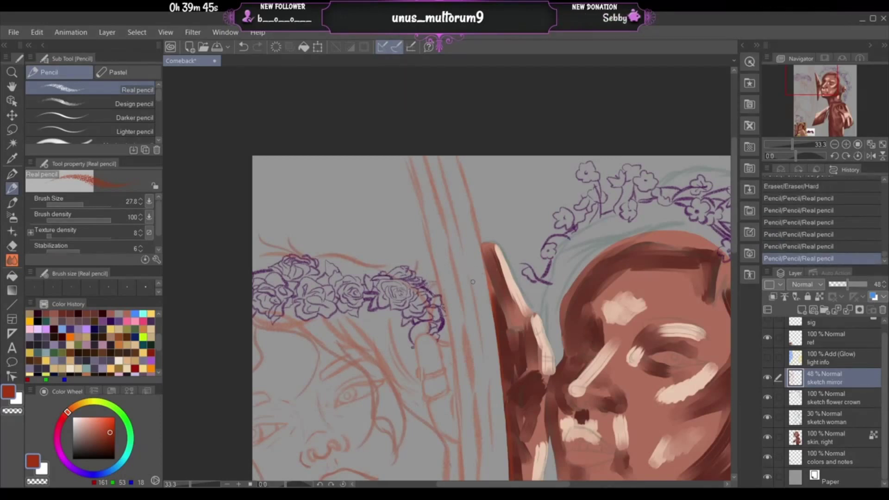
# - Sketch fine hair strokes along the reflection's eyebrows
pyautogui.moveTo(801, 79)
pyautogui.mouseDown()
pyautogui.moveTo(787, 92)
pyautogui.moveTo(808, 92)
pyautogui.mouseUp()
pyautogui.click(846, 144)
pyautogui.moveTo(356, 252); pyautogui.dragTo(350, 257)
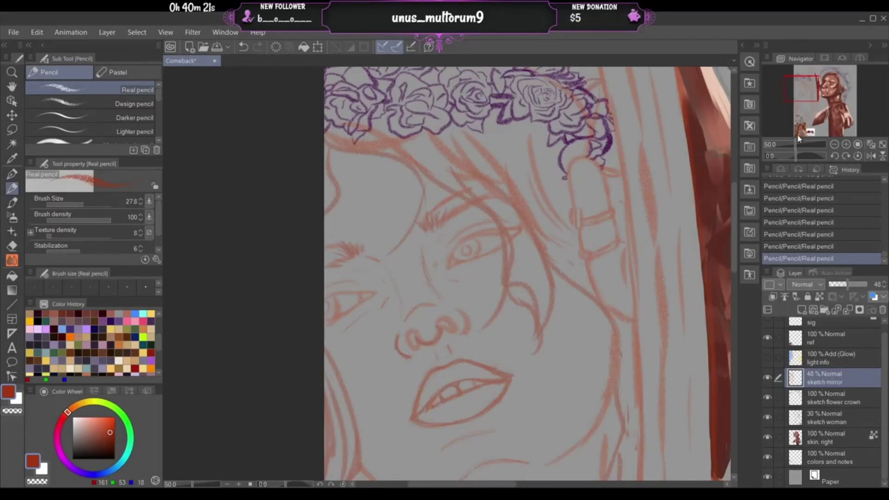
pyautogui.moveTo(804, 93)
pyautogui.mouseDown()
pyautogui.moveTo(804, 106)
pyautogui.moveTo(812, 93)
pyautogui.moveTo(805, 100)
pyautogui.mouseUp()
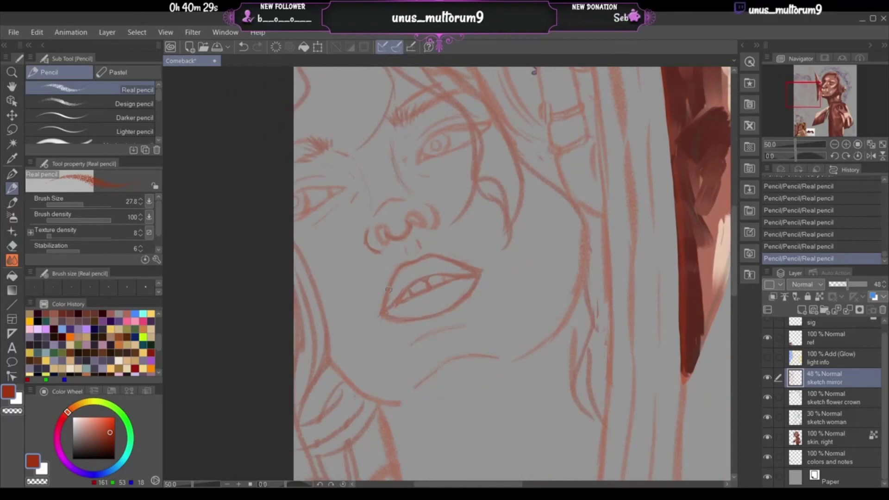
# - Try erasing the teeth between the reflection's lips and redrawing the parting line of the mouth
pyautogui.moveTo(404, 306)
pyautogui.mouseDown()
pyautogui.moveTo(442, 284)
pyautogui.moveTo(421, 289)
pyautogui.moveTo(433, 280)
pyautogui.moveTo(443, 282)
pyautogui.moveTo(400, 307)
pyautogui.mouseUp()
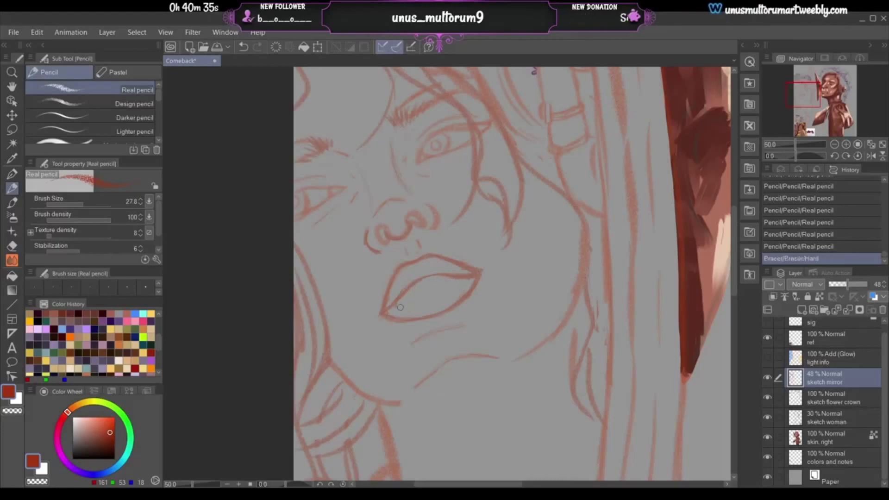
pyautogui.moveTo(470, 285)
pyautogui.mouseDown()
pyautogui.moveTo(405, 298)
pyautogui.moveTo(397, 291)
pyautogui.moveTo(407, 296)
pyautogui.moveTo(428, 277)
pyautogui.moveTo(462, 277)
pyautogui.mouseUp()
pyautogui.moveTo(393, 309)
pyautogui.mouseDown()
pyautogui.moveTo(426, 291)
pyautogui.moveTo(420, 285)
pyautogui.mouseUp()
pyautogui.hotkey('ctrl', 'z')
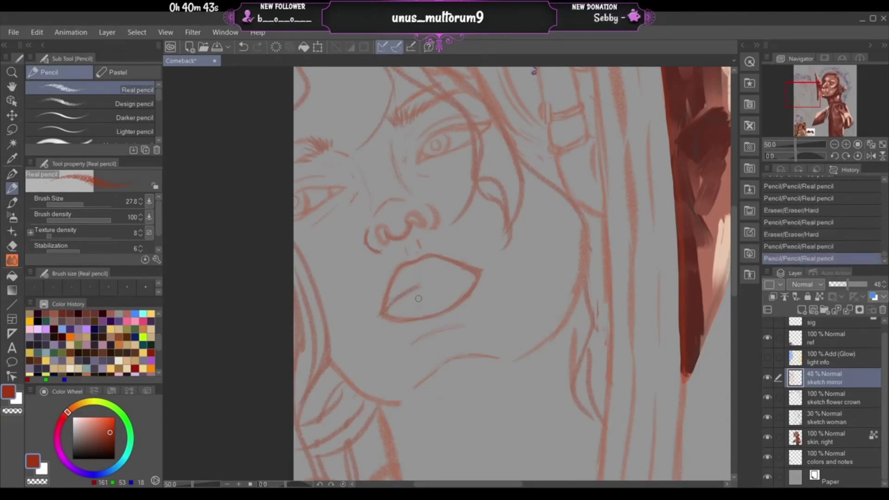
pyautogui.hotkey('ctrl', 'z')
pyautogui.hotkey('ctrl', 'z')
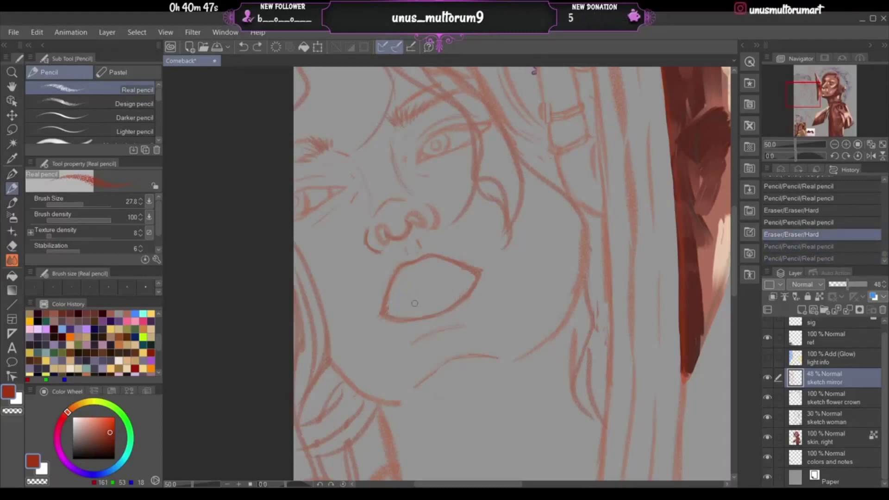
pyautogui.hotkey('ctrl', 'y')
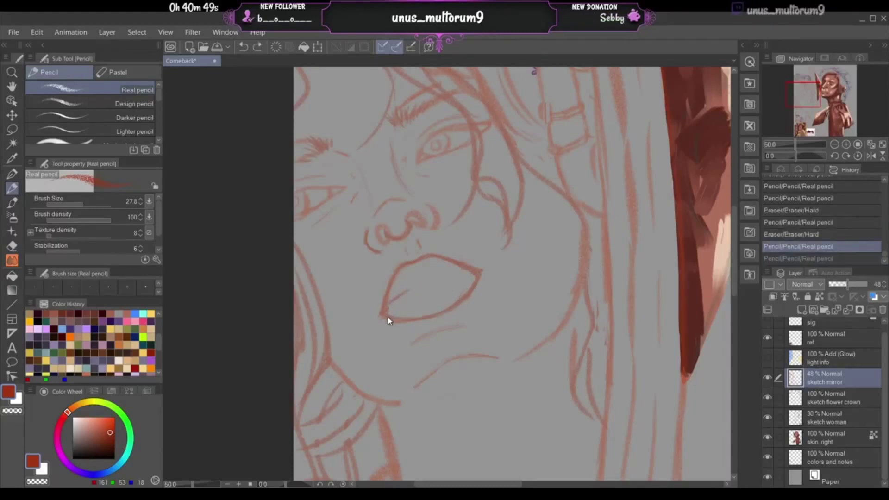
pyautogui.hotkey('ctrl', 'z')
pyautogui.moveTo(387, 310); pyautogui.dragTo(452, 276)
pyautogui.hotkey('ctrl', 'z')
pyautogui.moveTo(431, 284); pyautogui.dragTo(464, 273)
# - Undo the trial mouth edits back to the version with the teeth drawn between the lips
pyautogui.hotkey('ctrl', 'z')
pyautogui.hotkey('ctrl', 'z')
pyautogui.hotkey('ctrl', 'z')
pyautogui.hotkey('ctrl', 'z')
pyautogui.hotkey('ctrl', 'z')
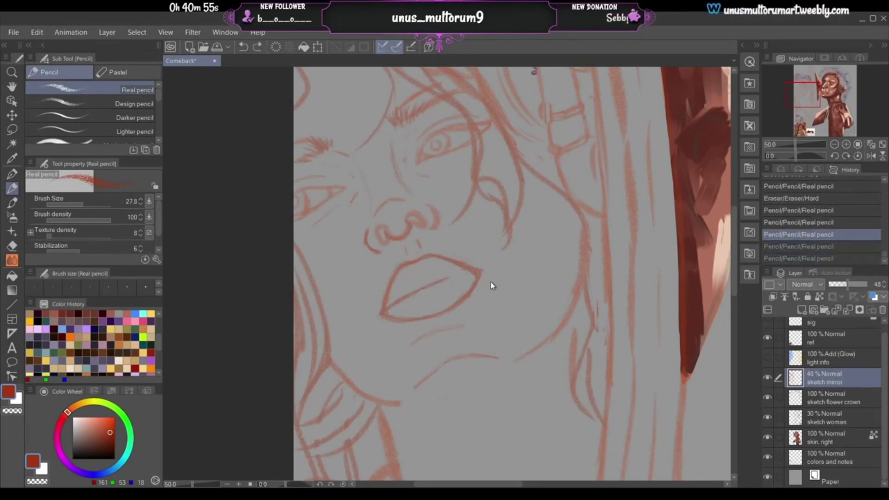
pyautogui.hotkey('ctrl', 'z')
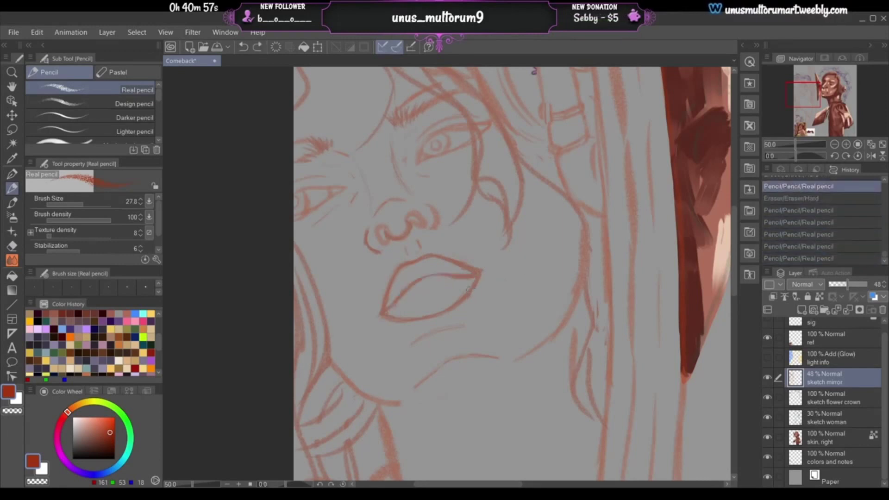
pyautogui.hotkey('ctrl', 'y')
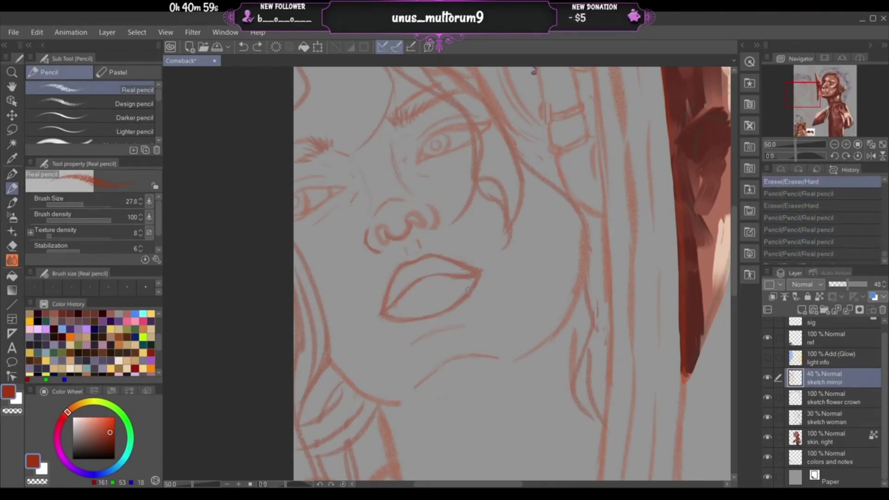
pyautogui.hotkey('ctrl', 'y')
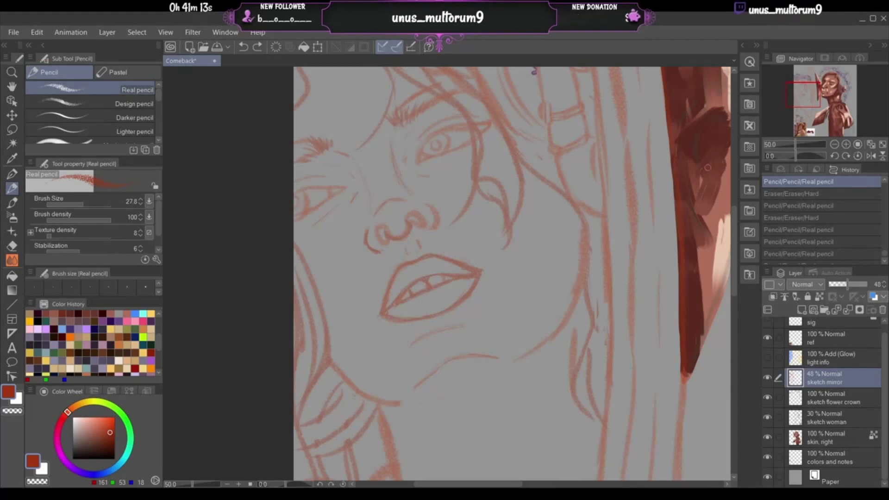
# - Sketch a long loose hair strand from the reflection's far jaw down across the neck, plus a shorter one along the jawline
pyautogui.moveTo(803, 101)
pyautogui.mouseDown()
pyautogui.moveTo(807, 118)
pyautogui.moveTo(837, 108)
pyautogui.moveTo(806, 110)
pyautogui.mouseUp()
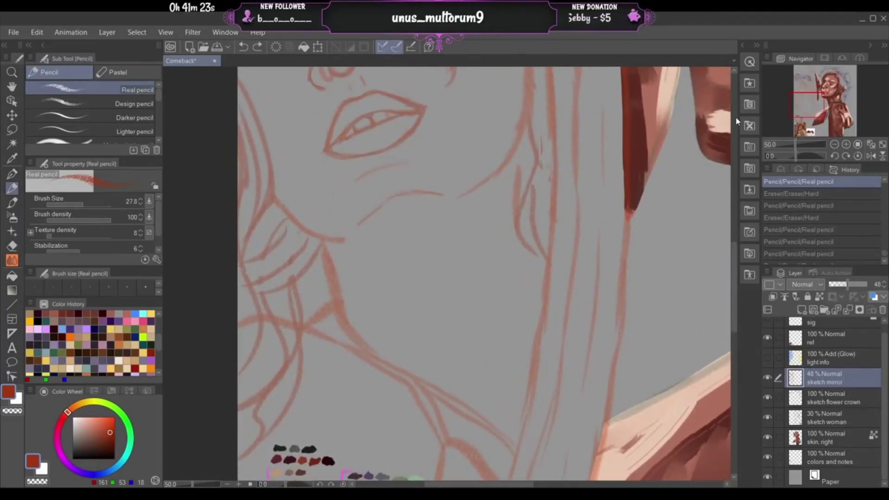
pyautogui.click(515, 174)
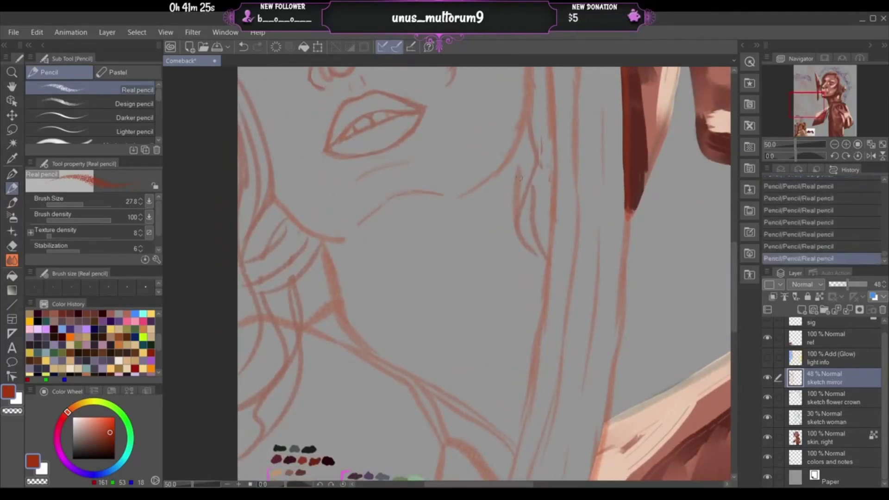
pyautogui.moveTo(526, 141)
pyautogui.mouseDown()
pyautogui.moveTo(500, 200)
pyautogui.moveTo(452, 243)
pyautogui.mouseUp()
pyautogui.hotkey('ctrl', 'z')
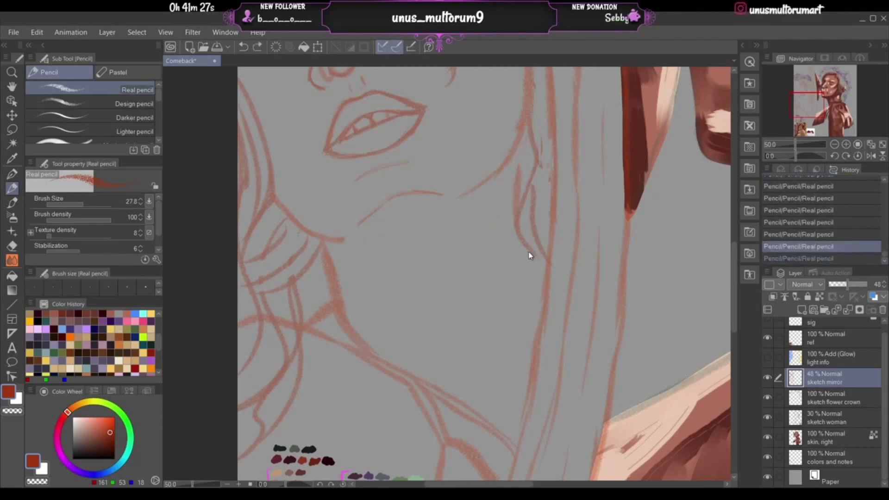
pyautogui.moveTo(523, 156); pyautogui.dragTo(480, 235)
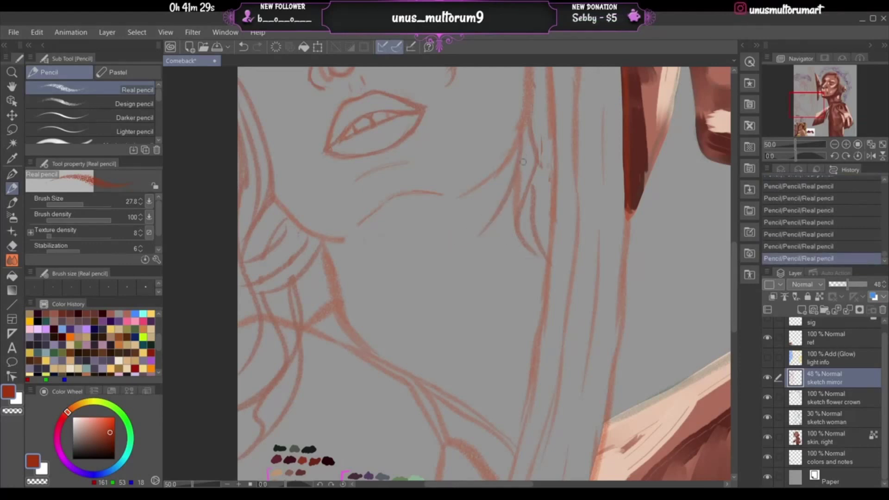
pyautogui.hotkey('ctrl', 'z')
pyautogui.moveTo(525, 128); pyautogui.dragTo(478, 245)
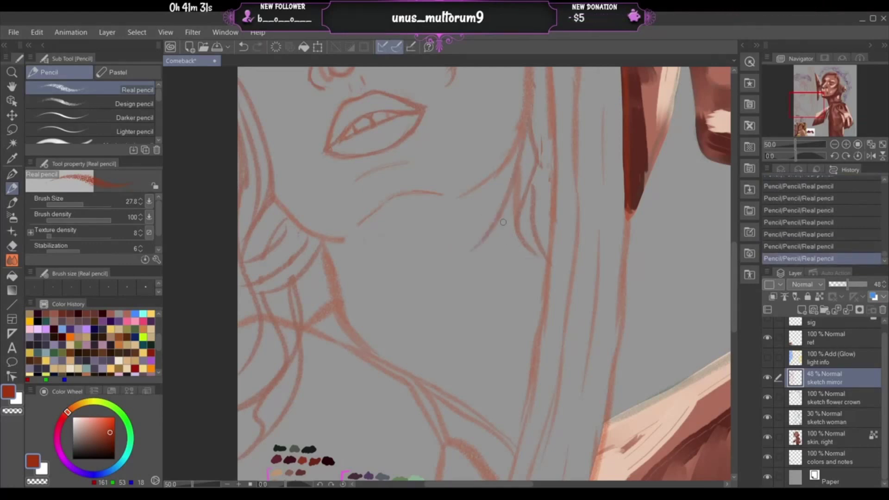
pyautogui.hotkey('ctrl', 'z')
pyautogui.moveTo(522, 144); pyautogui.dragTo(466, 245)
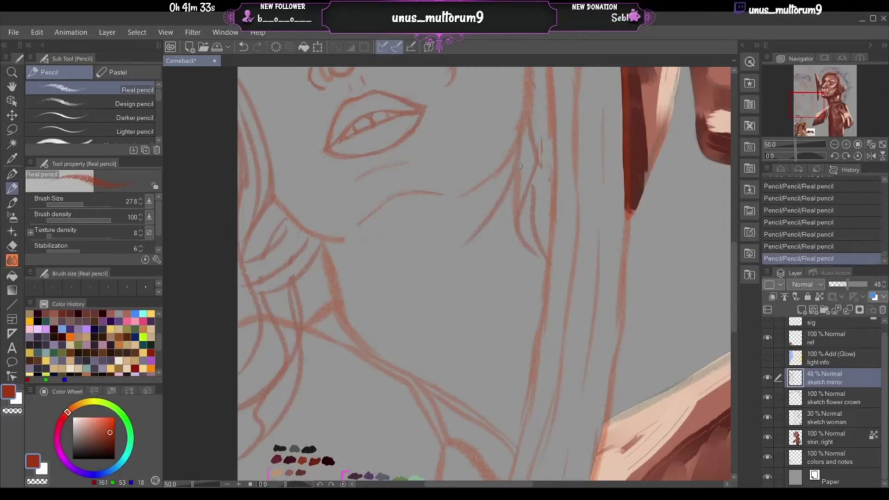
pyautogui.moveTo(526, 140)
pyautogui.mouseDown()
pyautogui.moveTo(501, 202)
pyautogui.moveTo(446, 255)
pyautogui.mouseUp()
pyautogui.hotkey('ctrl', 'z')
pyautogui.moveTo(530, 147); pyautogui.dragTo(433, 286)
pyautogui.hotkey('ctrl', 'z')
pyautogui.moveTo(524, 144)
pyautogui.mouseDown()
pyautogui.moveTo(507, 198)
pyautogui.moveTo(433, 305)
pyautogui.mouseUp()
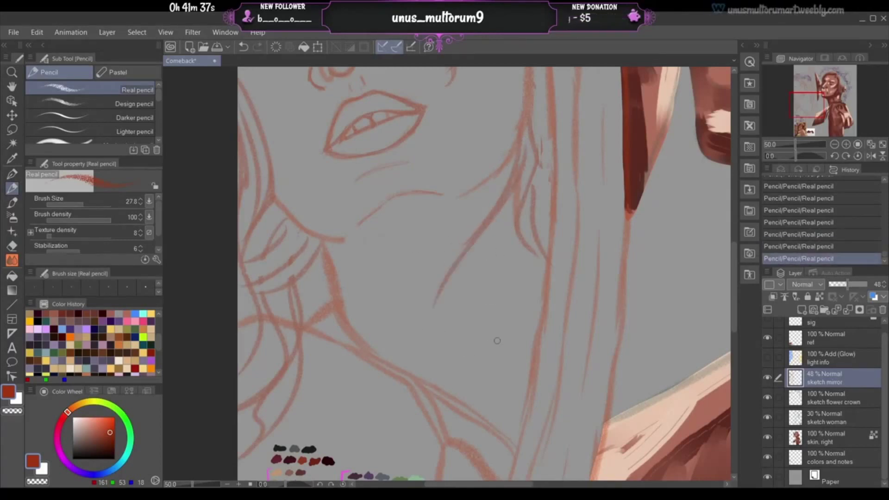
pyautogui.moveTo(500, 173); pyautogui.dragTo(451, 225)
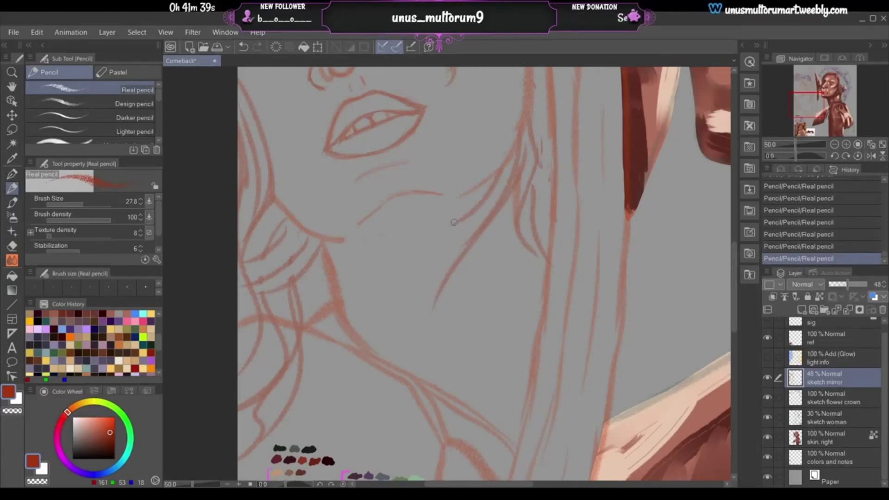
# - Sketch a thin loose strand falling from the hair lock along the far side of the reflection's neck
pyautogui.moveTo(529, 249); pyautogui.dragTo(477, 309)
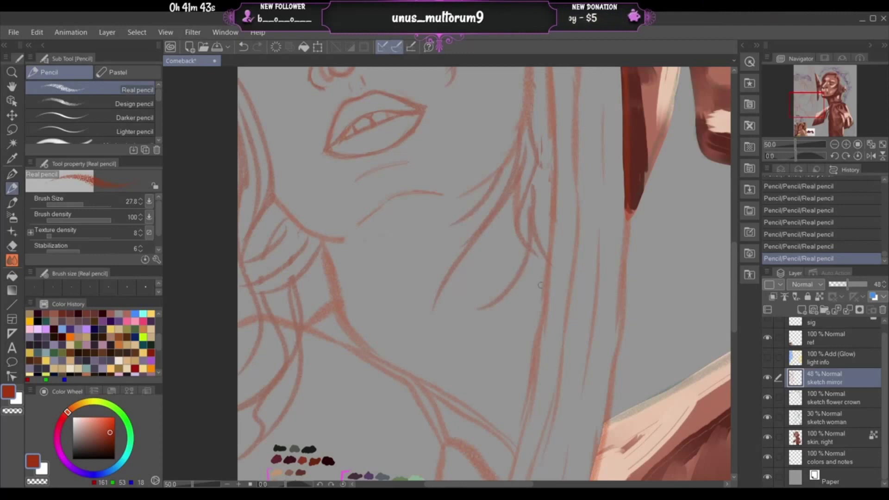
pyautogui.hotkey('ctrl', 'z')
pyautogui.moveTo(532, 211)
pyautogui.mouseDown()
pyautogui.moveTo(521, 277)
pyautogui.moveTo(485, 330)
pyautogui.mouseUp()
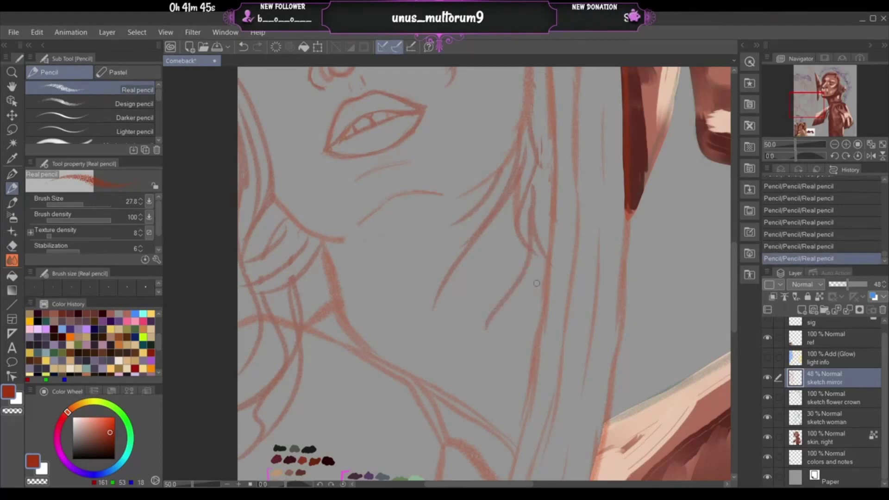
pyautogui.hotkey('ctrl', 'z')
pyautogui.moveTo(532, 249); pyautogui.dragTo(482, 351)
pyautogui.hotkey('ctrl', 'z')
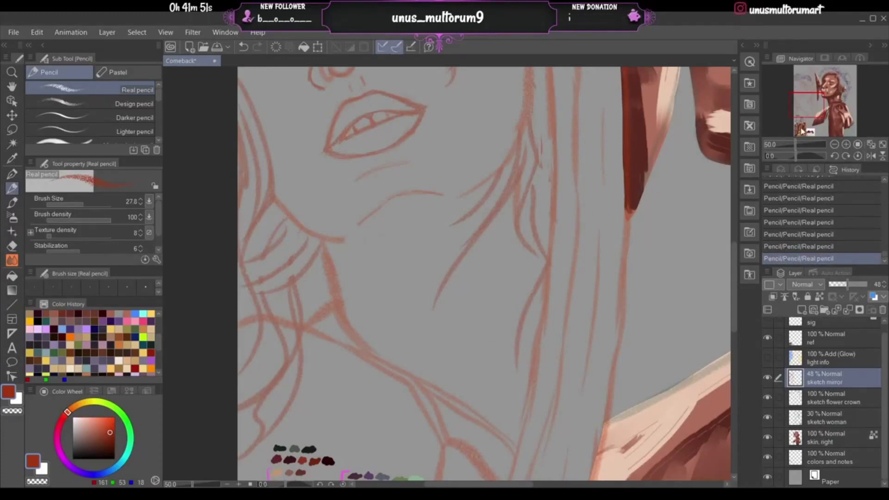
# - Add a new raster layer directly above the "skin, right" layer
pyautogui.moveTo(806, 109)
pyautogui.mouseDown()
pyautogui.moveTo(798, 129)
pyautogui.moveTo(813, 109)
pyautogui.moveTo(813, 130)
pyautogui.moveTo(797, 92)
pyautogui.mouseUp()
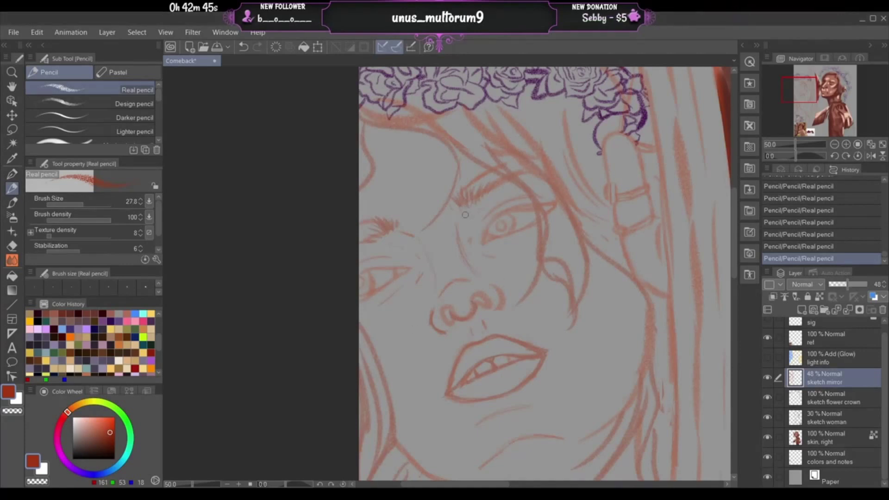
pyautogui.moveTo(809, 90); pyautogui.dragTo(815, 92)
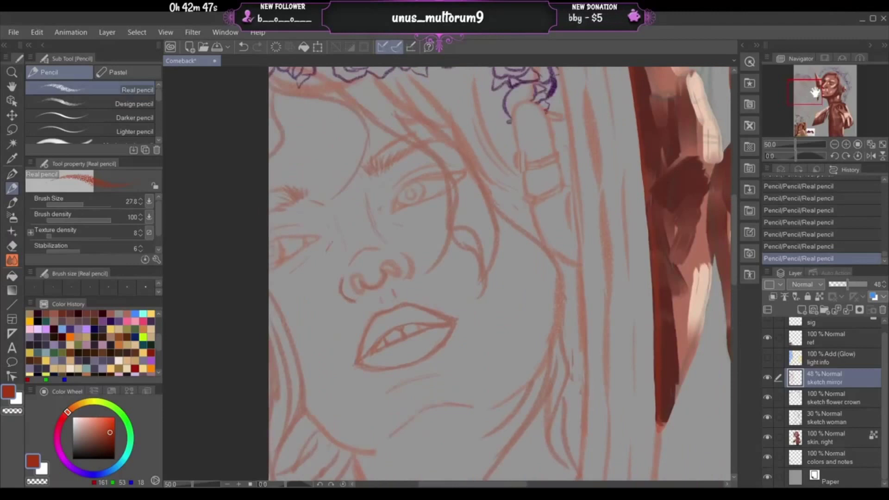
pyautogui.click(834, 145)
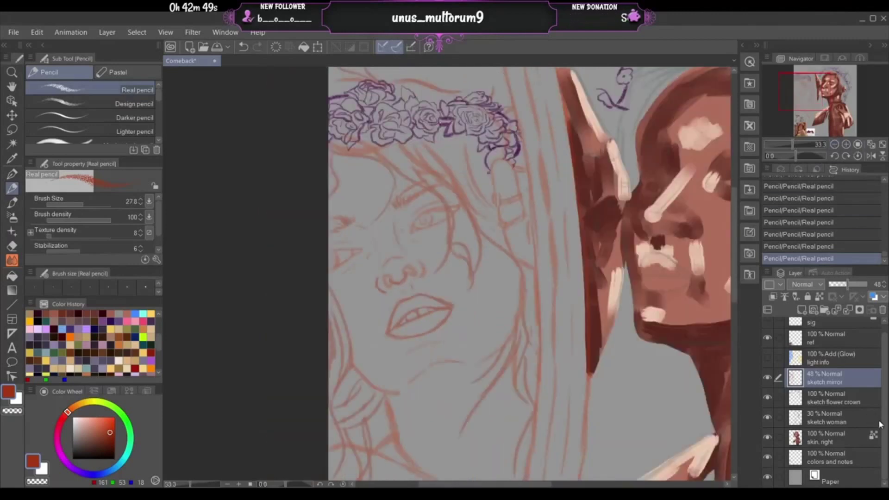
pyautogui.click(862, 438)
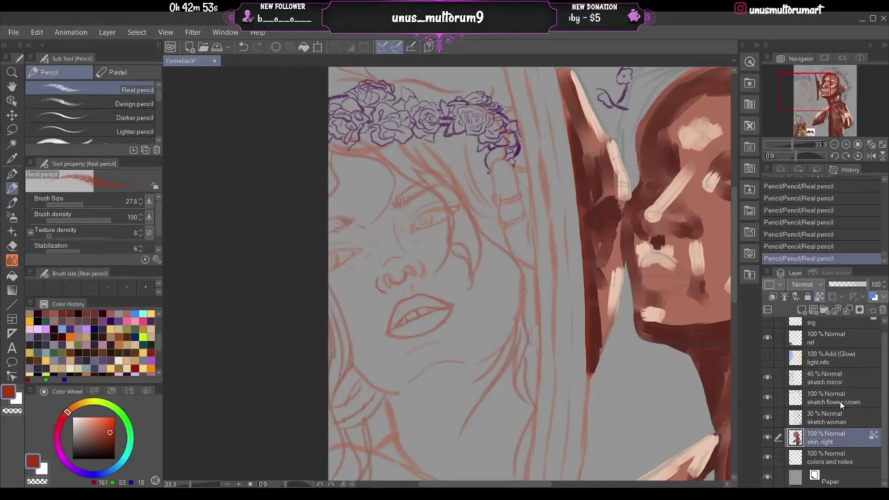
pyautogui.click(802, 311)
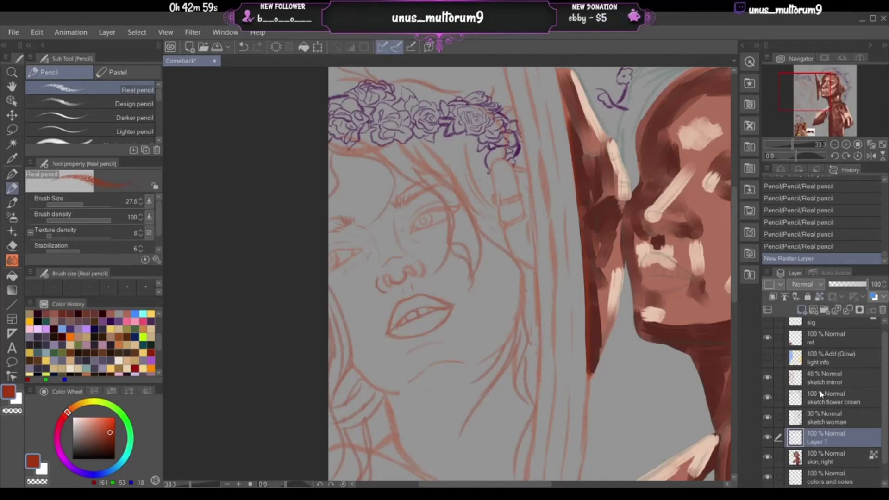
# - Rename the new raster layer above the skin layer to "hair right"
pyautogui.doubleClick(814, 442)
pyautogui.write('hair right')
pyautogui.press('Return')
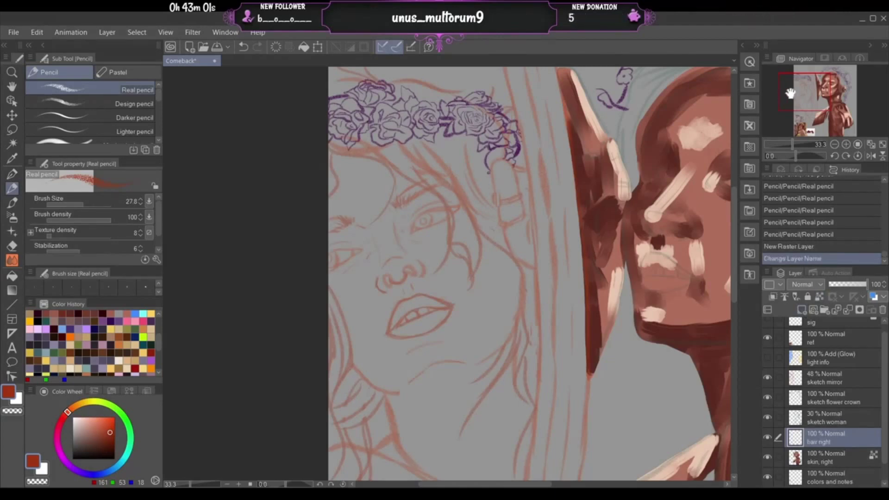
# - Lower the opacity of the sketch flower crown layer to 49%
pyautogui.moveTo(790, 93)
pyautogui.mouseDown()
pyautogui.moveTo(798, 112)
pyautogui.moveTo(798, 82)
pyautogui.mouseUp()
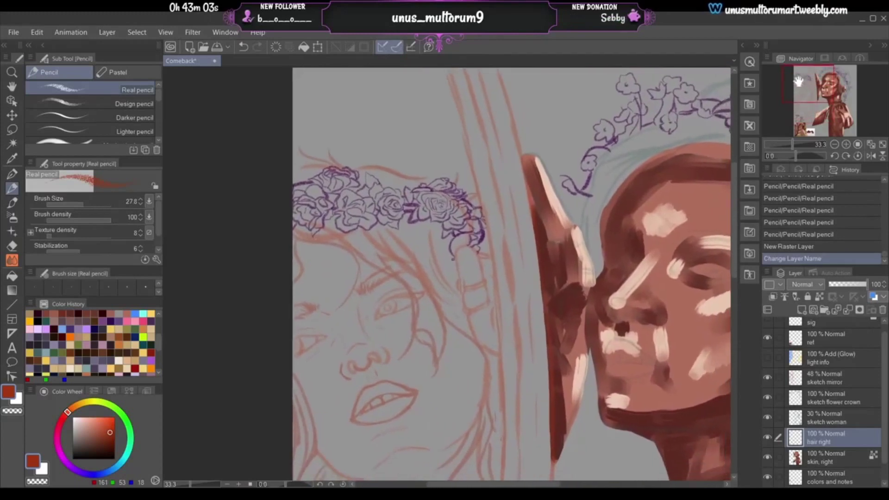
pyautogui.click(833, 398)
pyautogui.click(847, 284)
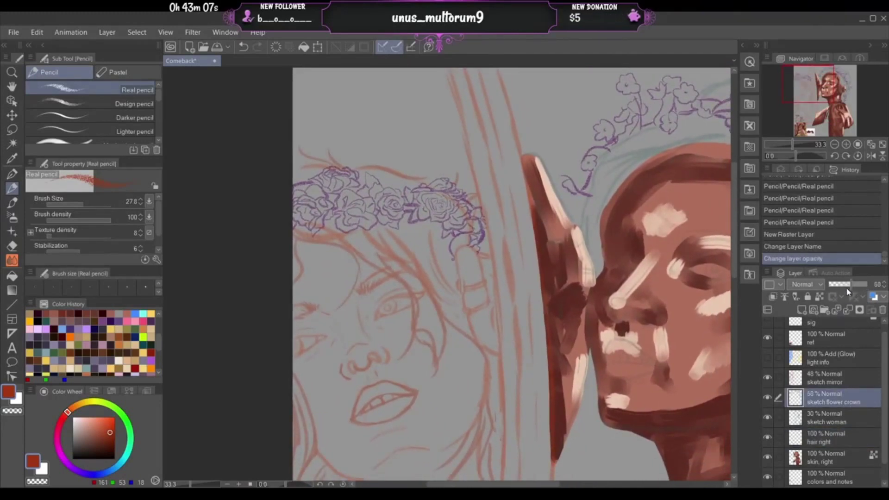
pyautogui.click(848, 286)
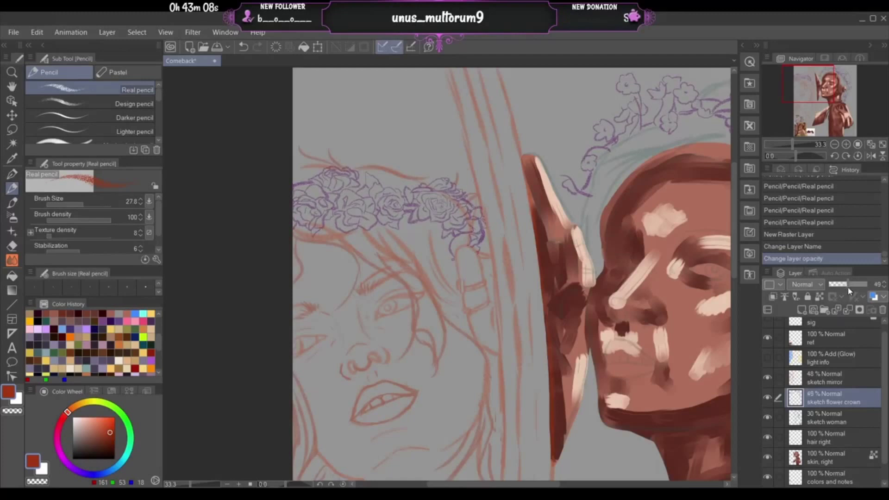
# - Make the hair right layer active and sample a dark maroon from the painted palette swatches above the reference photo
pyautogui.click(843, 436)
pyautogui.moveTo(804, 91); pyautogui.dragTo(801, 119)
pyautogui.click(846, 144)
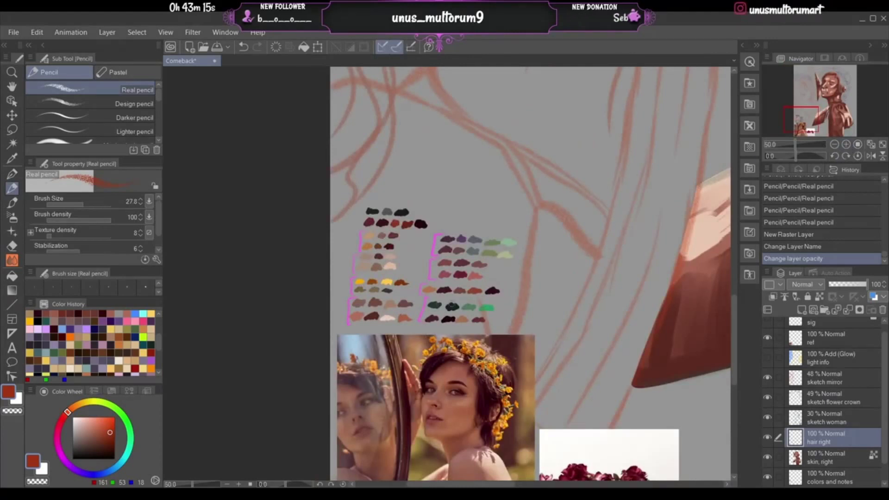
pyautogui.keyDown('alt'); pyautogui.click(435, 319); pyautogui.keyUp('alt')
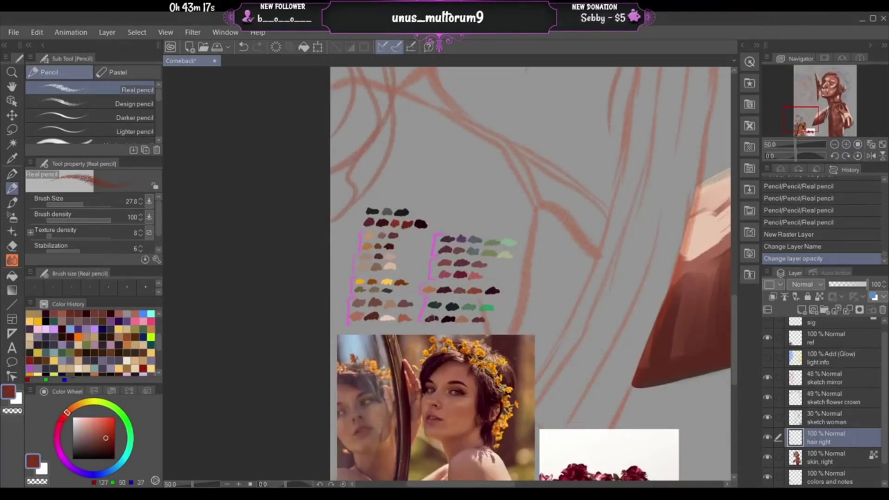
pyautogui.keyDown('alt'); pyautogui.click(431, 318); pyautogui.keyUp('alt')
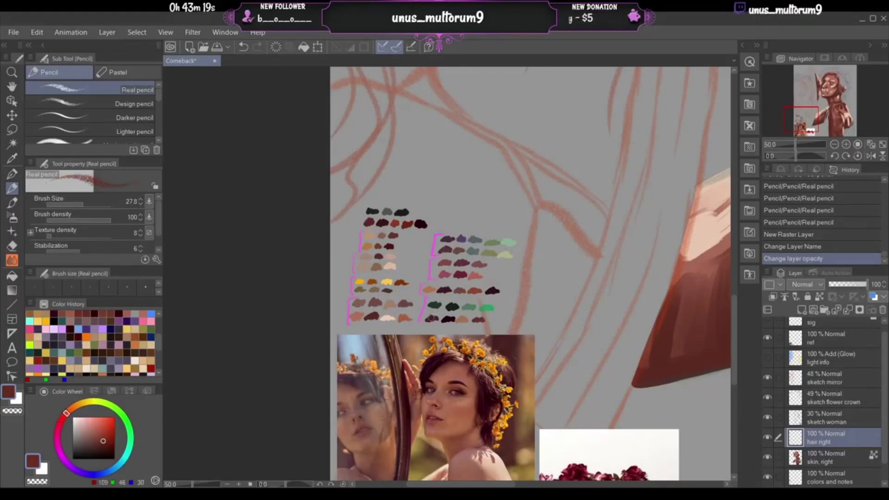
pyautogui.click(12, 159)
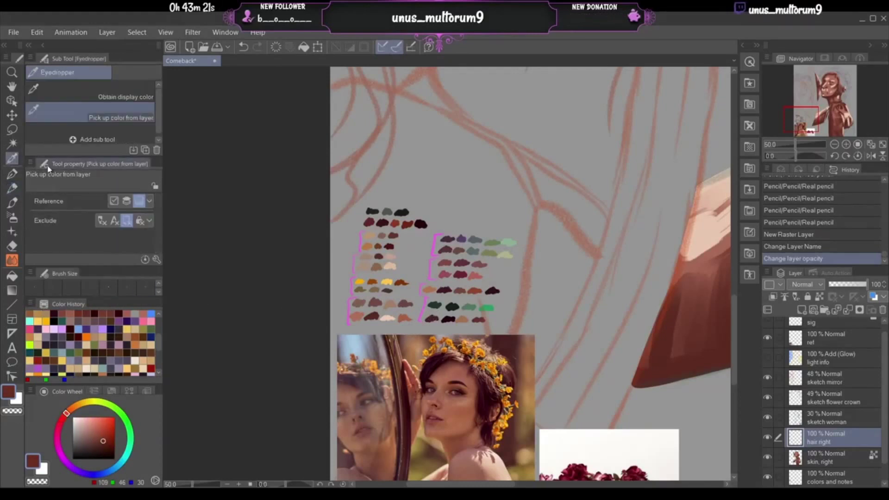
pyautogui.click(435, 316)
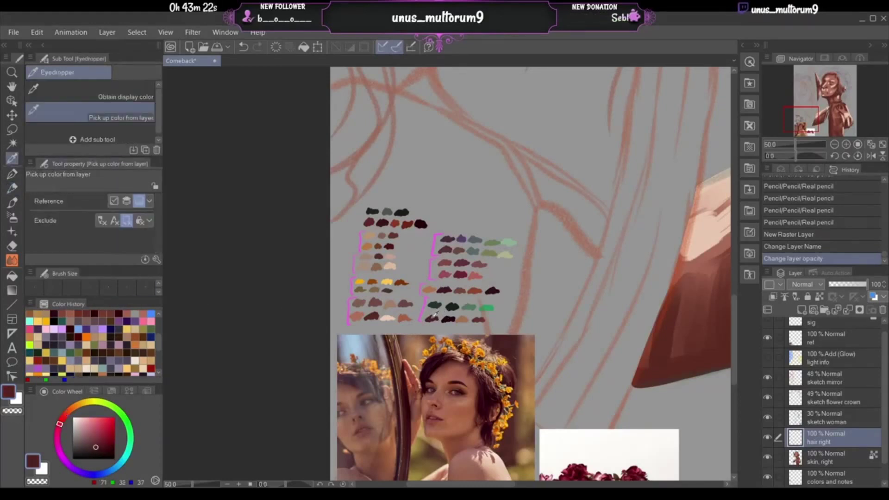
# - Try the dp-soft thick paint brush with a short squiggle above the palette swatches, then undo it
pyautogui.click(12, 202)
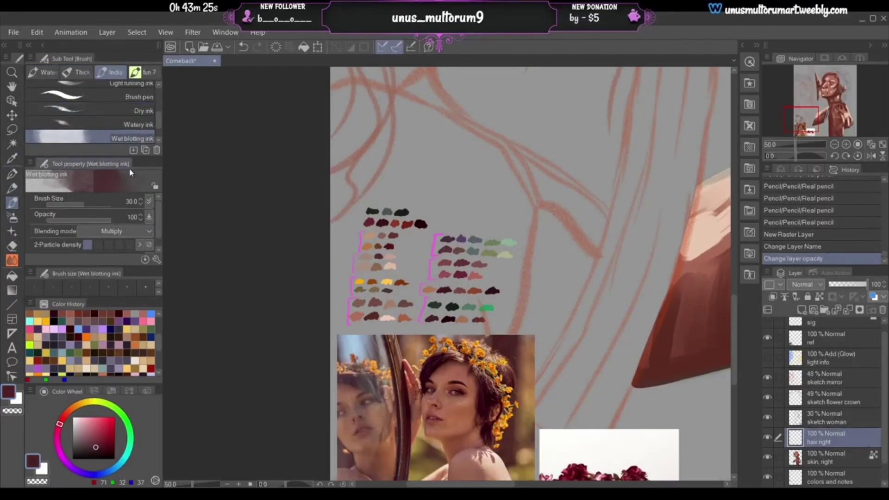
pyautogui.click(77, 72)
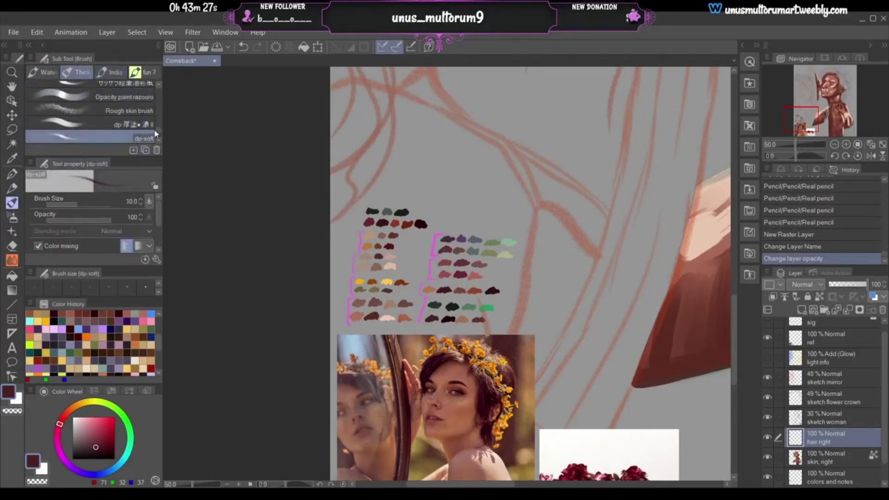
pyautogui.moveTo(379, 177); pyautogui.dragTo(410, 182)
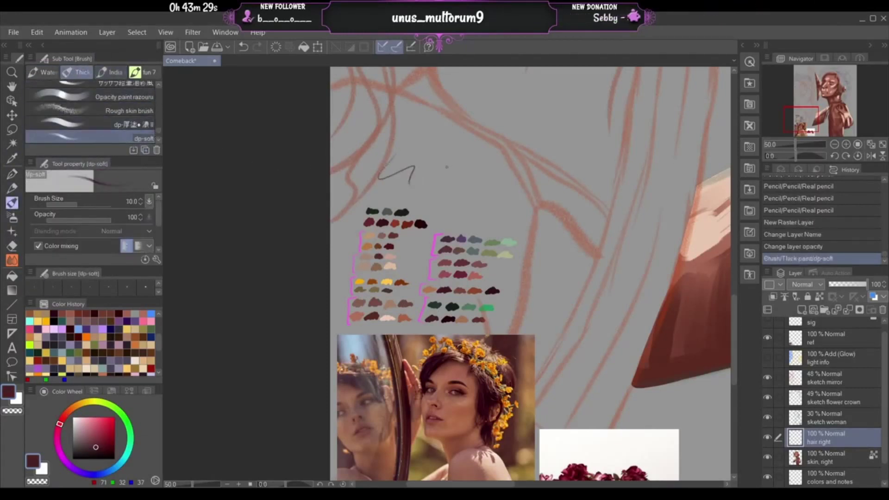
pyautogui.hotkey('ctrl', 'z')
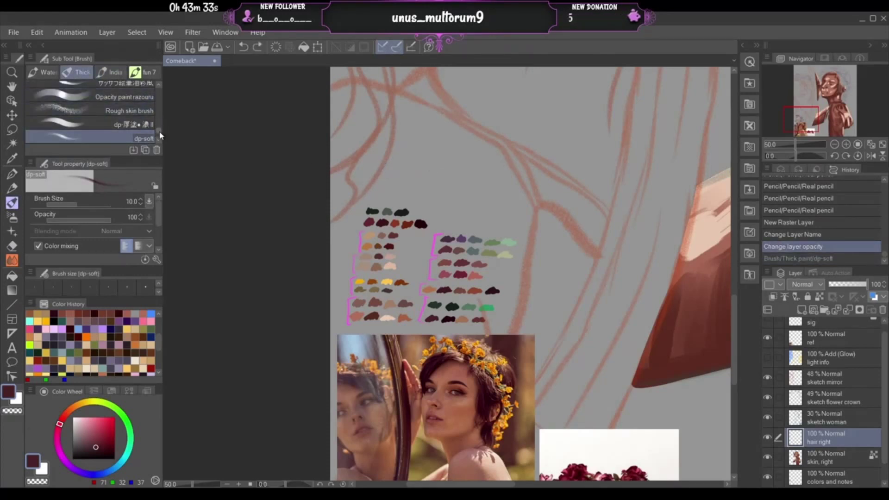
# - Look through the watercolor, thick paint and India ink brushes for one suited to painting the hair
pyautogui.moveTo(159, 132); pyautogui.dragTo(160, 138)
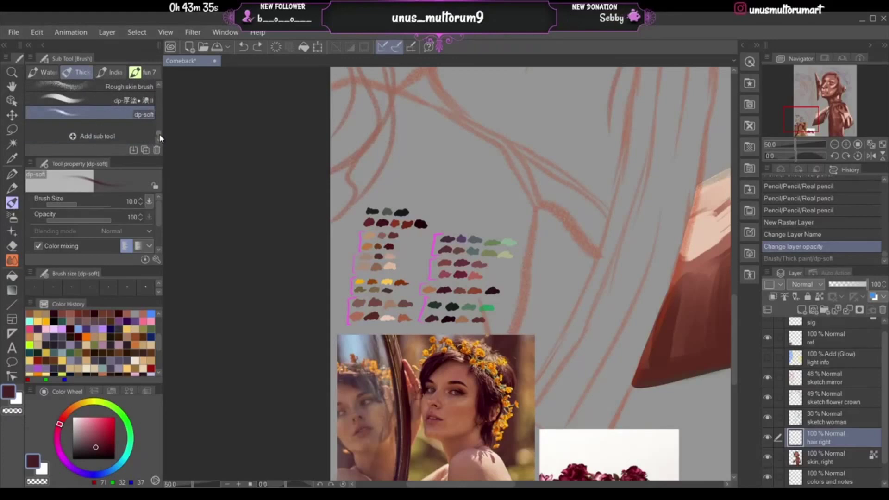
pyautogui.click(43, 72)
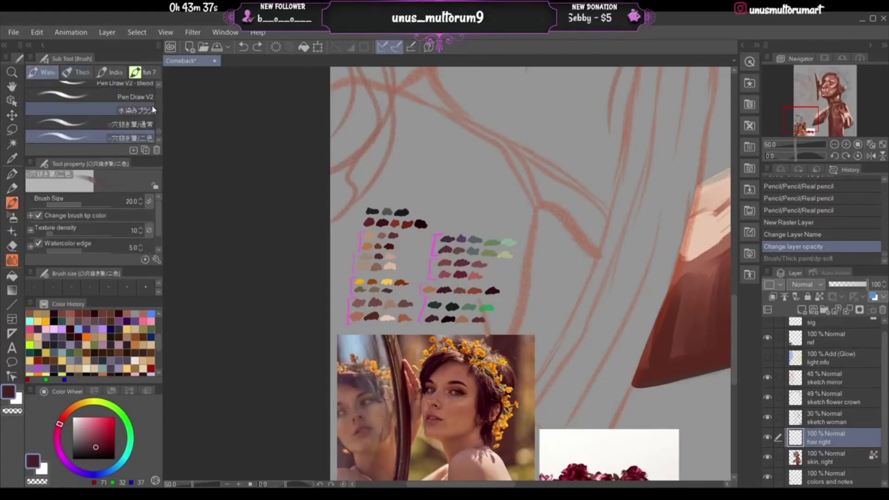
pyautogui.scroll(3, 156, 124)
pyautogui.scroll(4, 155, 124)
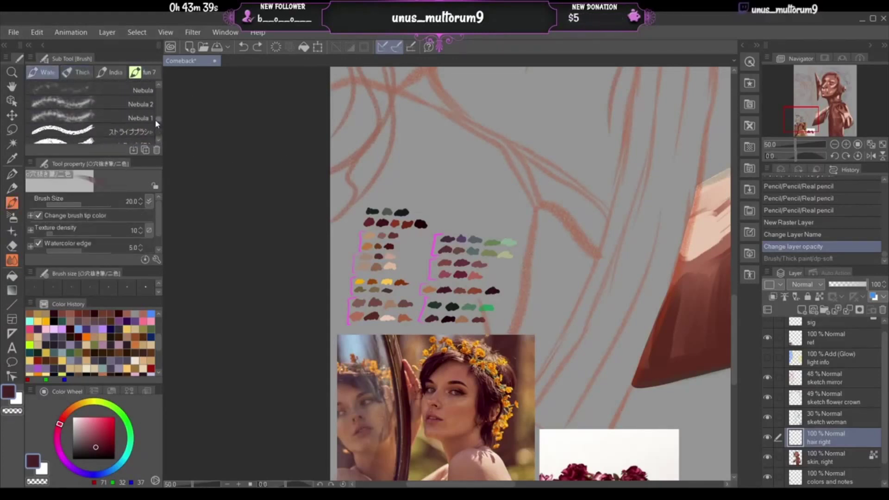
pyautogui.moveTo(153, 106); pyautogui.dragTo(152, 91)
pyautogui.click(76, 71)
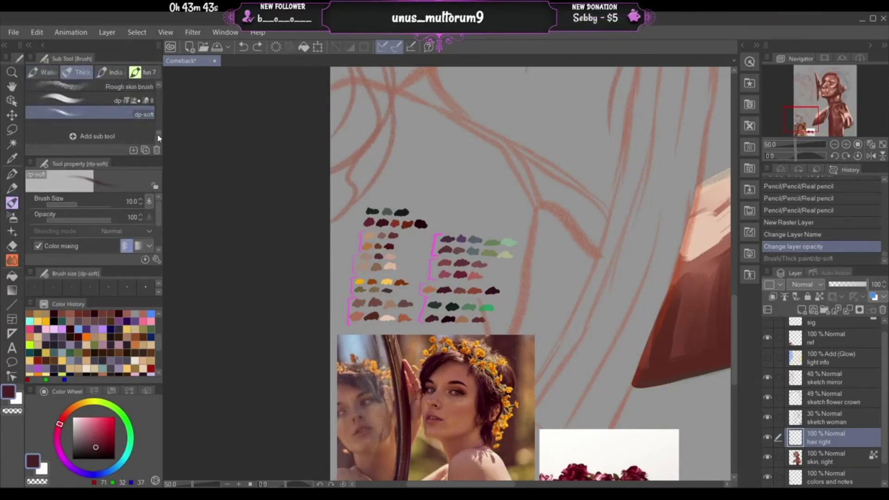
pyautogui.moveTo(158, 134); pyautogui.dragTo(156, 91)
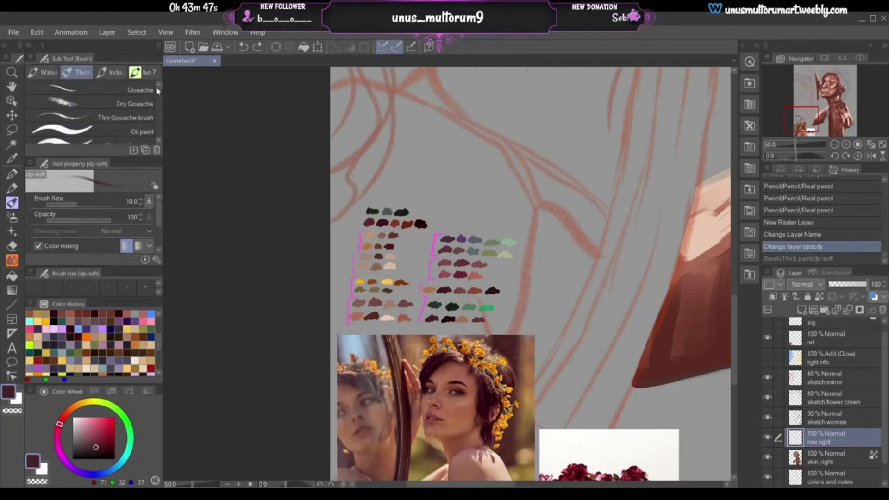
pyautogui.click(99, 74)
pyautogui.moveTo(160, 128); pyautogui.dragTo(159, 104)
# - Try the fun 4 brush with two test strokes near the palette swatches, undoing each one
pyautogui.click(148, 72)
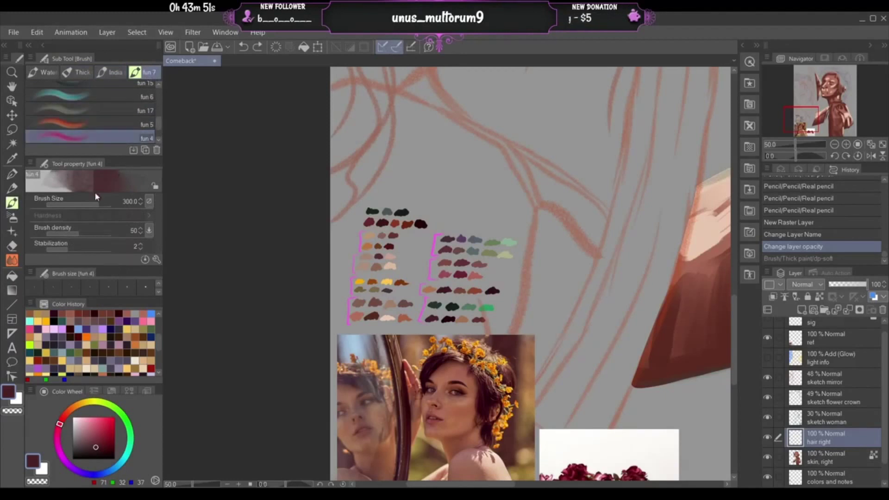
pyautogui.moveTo(407, 137); pyautogui.dragTo(374, 209)
pyautogui.hotkey('ctrl', 'z')
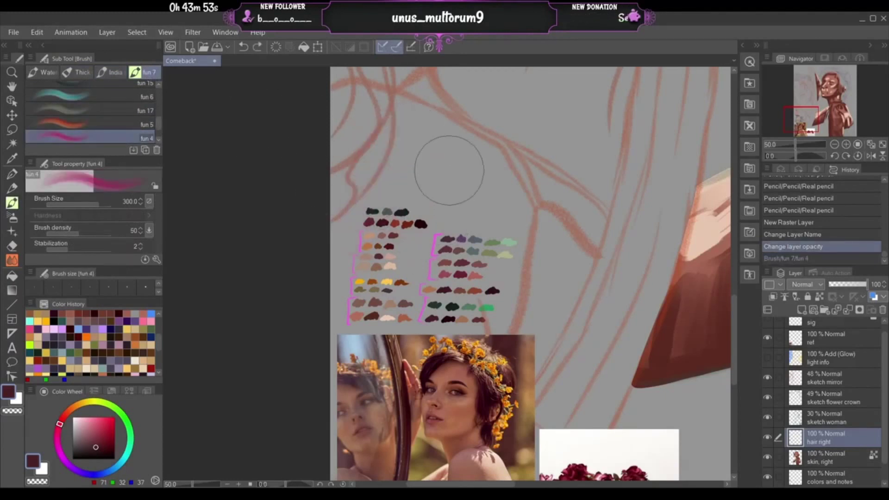
pyautogui.moveTo(463, 140)
pyautogui.mouseDown()
pyautogui.moveTo(417, 224)
pyautogui.moveTo(483, 128)
pyautogui.moveTo(425, 229)
pyautogui.mouseUp()
pyautogui.hotkey('ctrl', 'z')
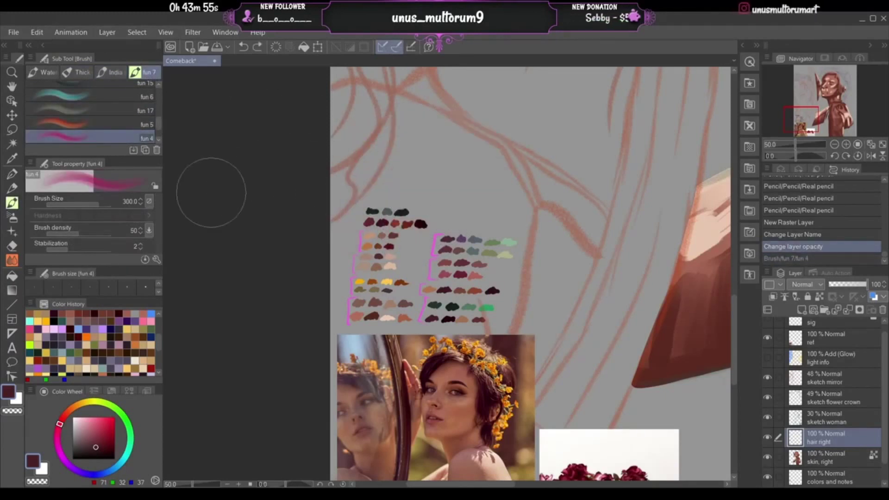
# - Look through the pencil, pastel, marker and airbrush tools for one suited to painting the hair
pyautogui.click(12, 188)
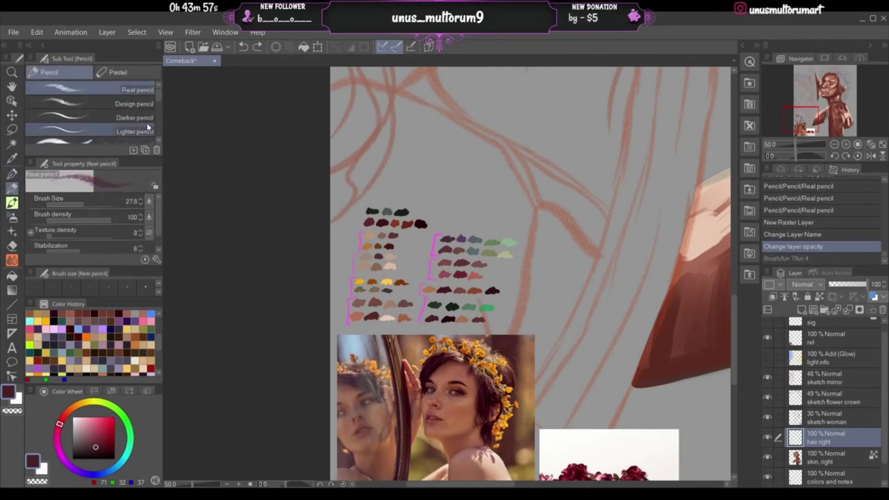
pyautogui.click(118, 72)
pyautogui.scroll(-2, 90, 111)
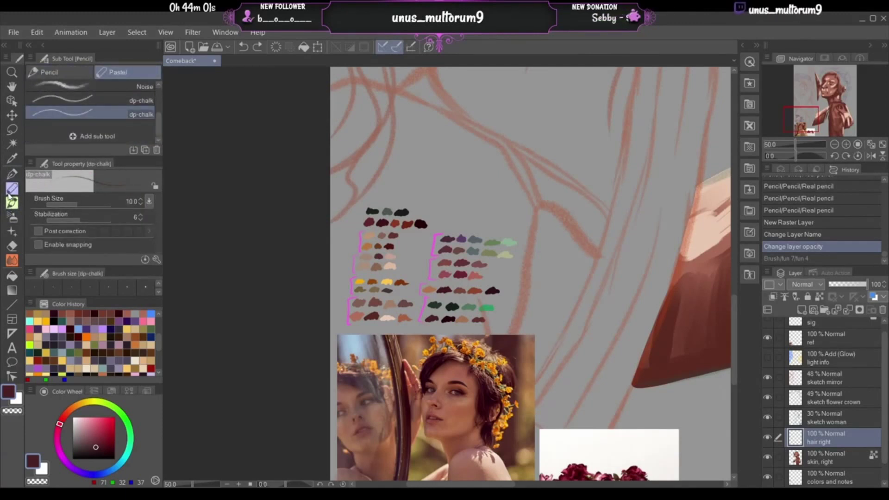
pyautogui.click(13, 174)
pyautogui.click(128, 72)
pyautogui.scroll(-2, 161, 140)
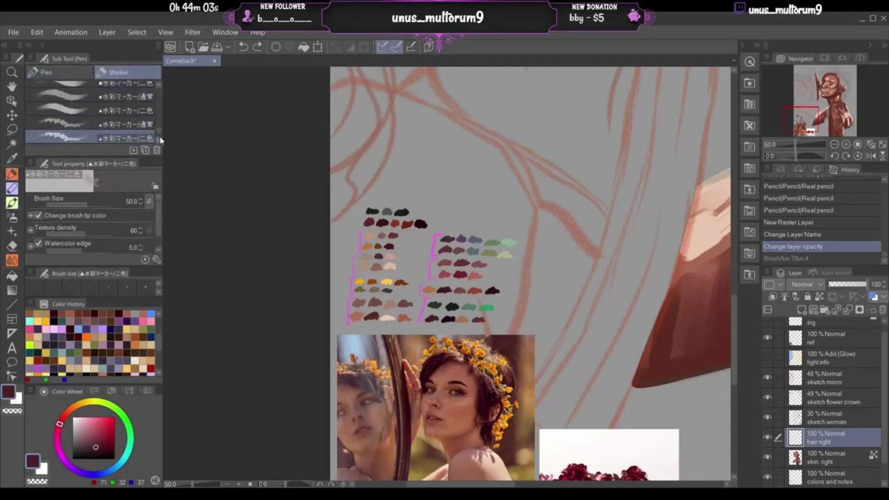
pyautogui.moveTo(161, 140)
pyautogui.mouseDown()
pyautogui.moveTo(158, 98)
pyautogui.moveTo(157, 138)
pyautogui.mouseUp()
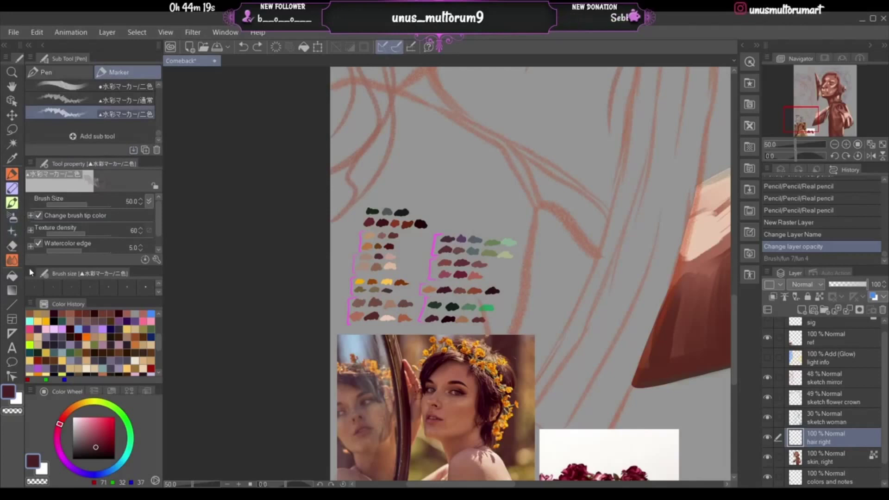
pyautogui.click(10, 219)
pyautogui.moveTo(157, 125)
pyautogui.mouseDown()
pyautogui.moveTo(157, 134)
pyautogui.moveTo(159, 89)
pyautogui.mouseUp()
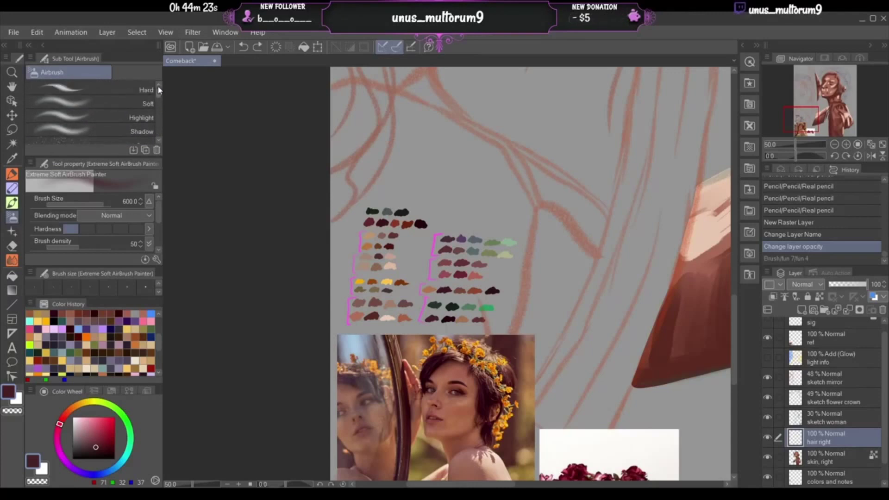
# - Try the thick paint Flat Thick Colouring Brush 2 with a test stroke above the palette swatches, then undo it
pyautogui.click(14, 189)
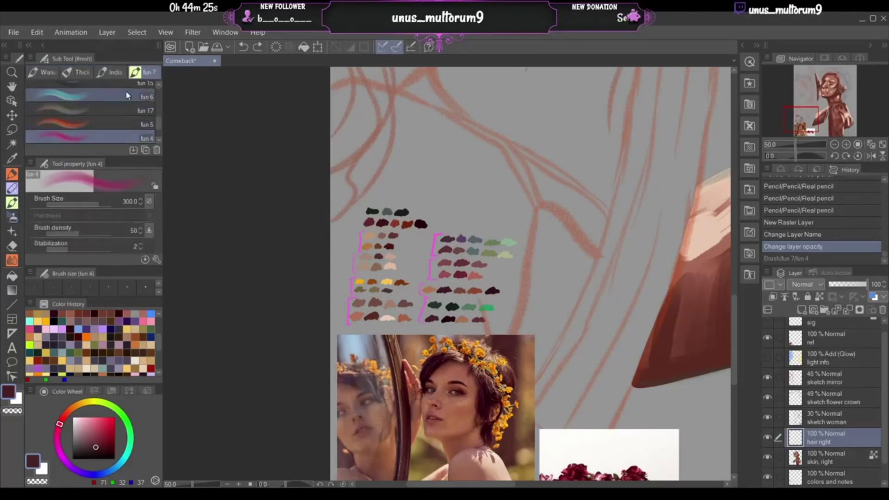
pyautogui.click(39, 74)
pyautogui.moveTo(159, 135)
pyautogui.mouseDown()
pyautogui.moveTo(156, 88)
pyautogui.moveTo(160, 134)
pyautogui.moveTo(152, 133)
pyautogui.mouseUp()
pyautogui.click(79, 72)
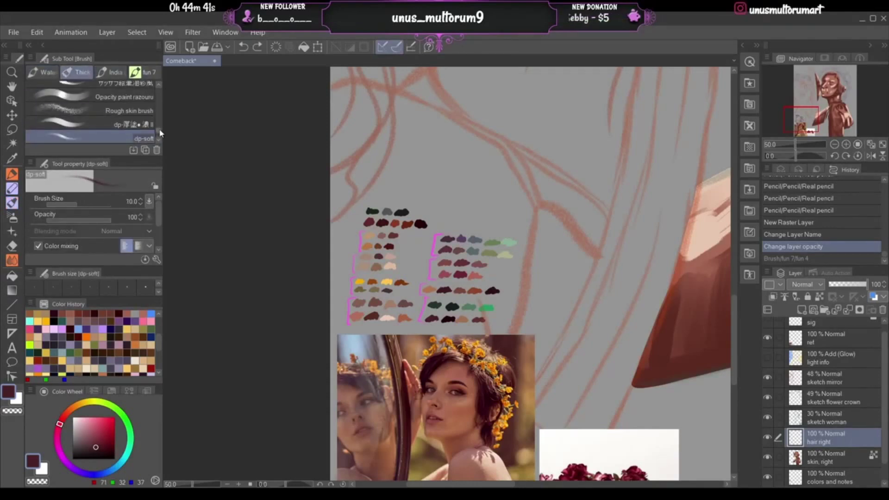
pyautogui.scroll(4, 160, 133)
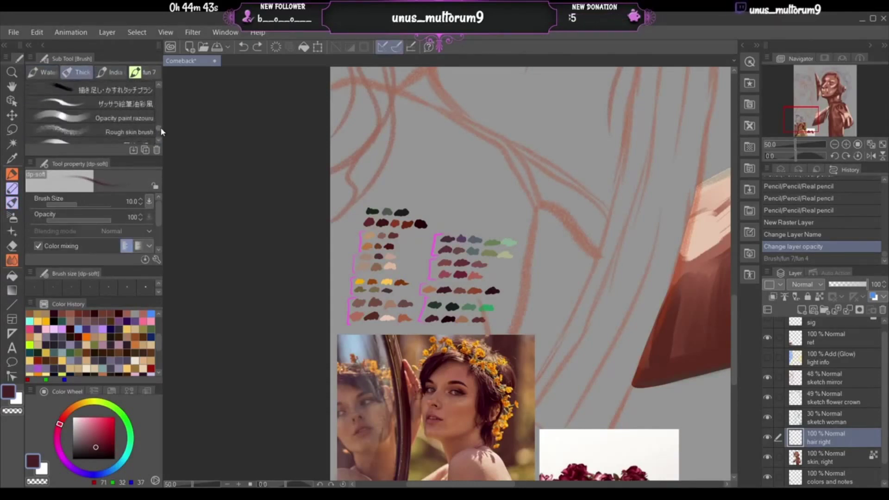
pyautogui.scroll(-5, 161, 132)
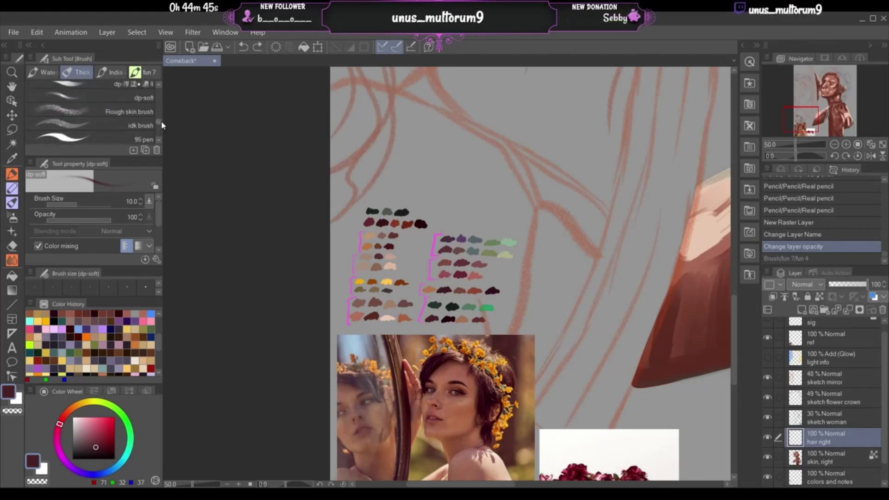
pyautogui.scroll(3, 160, 123)
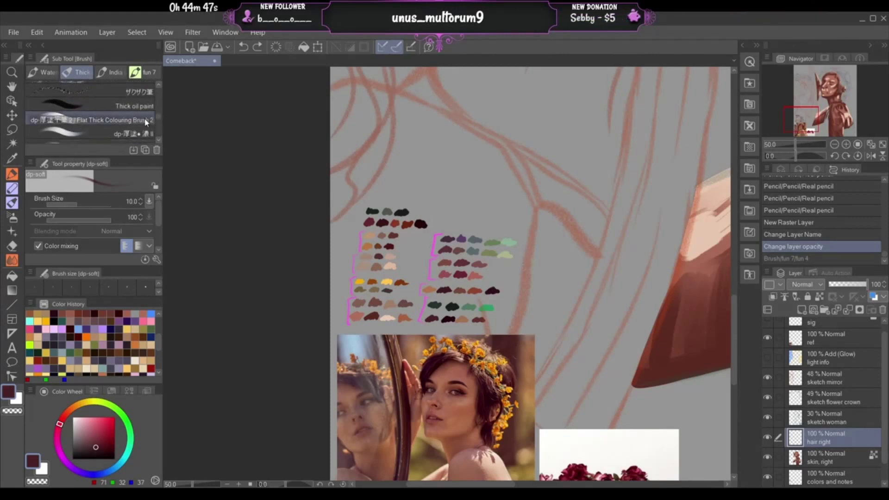
pyautogui.click(146, 122)
pyautogui.moveTo(425, 183)
pyautogui.mouseDown()
pyautogui.moveTo(423, 146)
pyautogui.moveTo(439, 194)
pyautogui.mouseUp()
pyautogui.hotkey('ctrl', 'z')
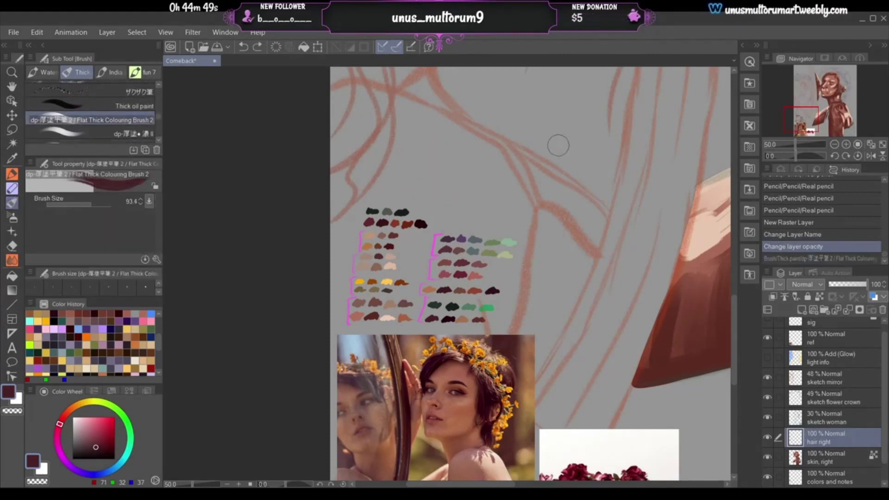
# - Switch to the Turnip pen, try a stroke along the upper edge of the right woman's head, and undo it
pyautogui.moveTo(804, 118); pyautogui.dragTo(823, 78)
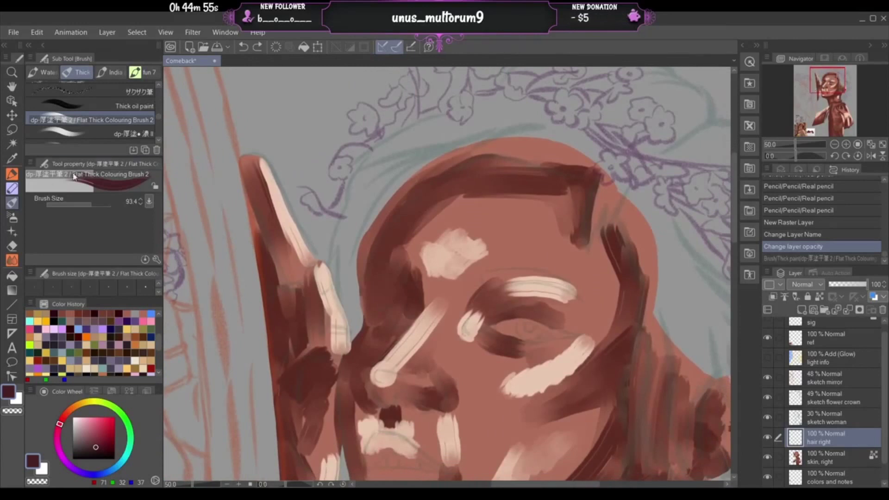
pyautogui.click(14, 174)
pyautogui.click(64, 73)
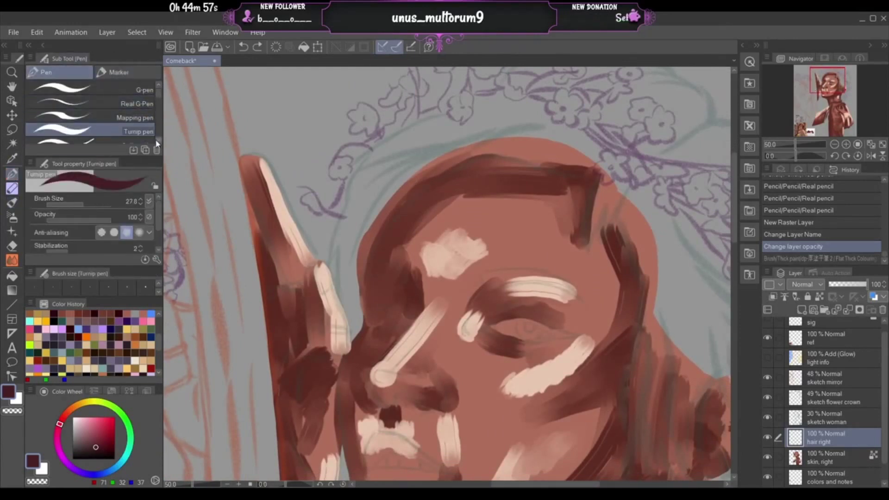
pyautogui.moveTo(410, 135); pyautogui.dragTo(374, 157)
pyautogui.hotkey('ctrl', 'z')
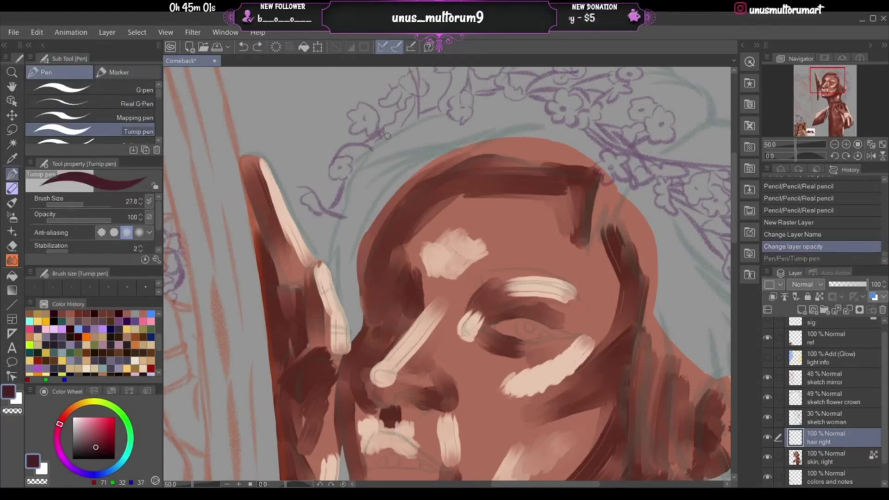
# - Try the 髪の毛パン hair pen with a test stroke beside the woman's head under the flower crown, then undo it
pyautogui.moveTo(158, 100); pyautogui.dragTo(161, 114)
pyautogui.click(142, 120)
pyautogui.moveTo(387, 135)
pyautogui.mouseDown()
pyautogui.moveTo(371, 146)
pyautogui.moveTo(419, 149)
pyautogui.moveTo(362, 161)
pyautogui.mouseUp()
pyautogui.hotkey('ctrl', 'z')
pyautogui.click(87, 105)
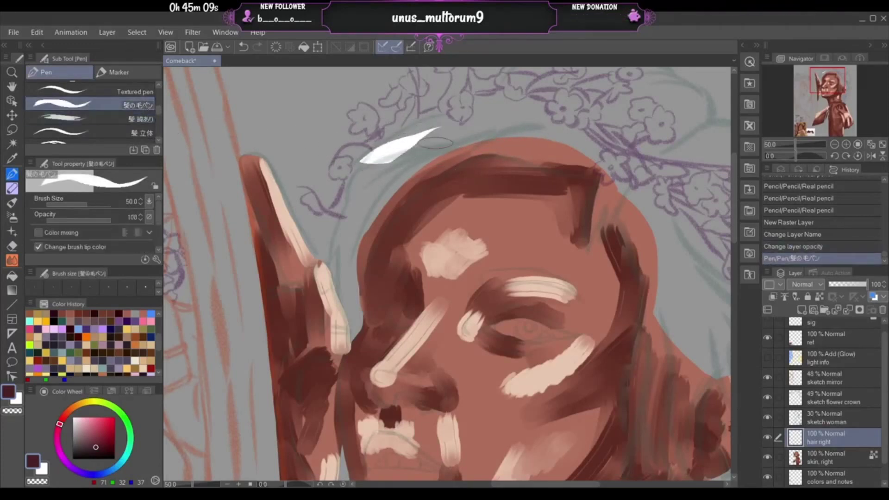
pyautogui.hotkey('ctrl', 'z')
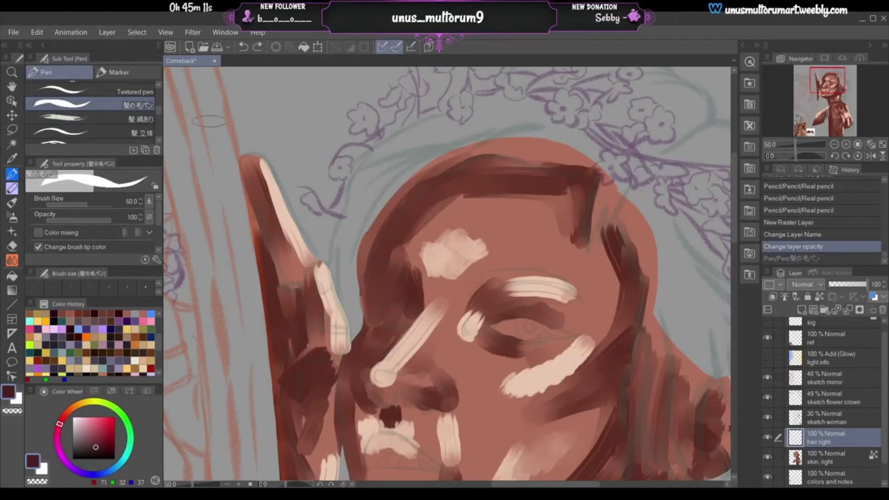
# - Try the 髪 3 pen with two test strokes along the upper edge of the head, undoing each one
pyautogui.moveTo(159, 112); pyautogui.dragTo(160, 123)
pyautogui.click(88, 95)
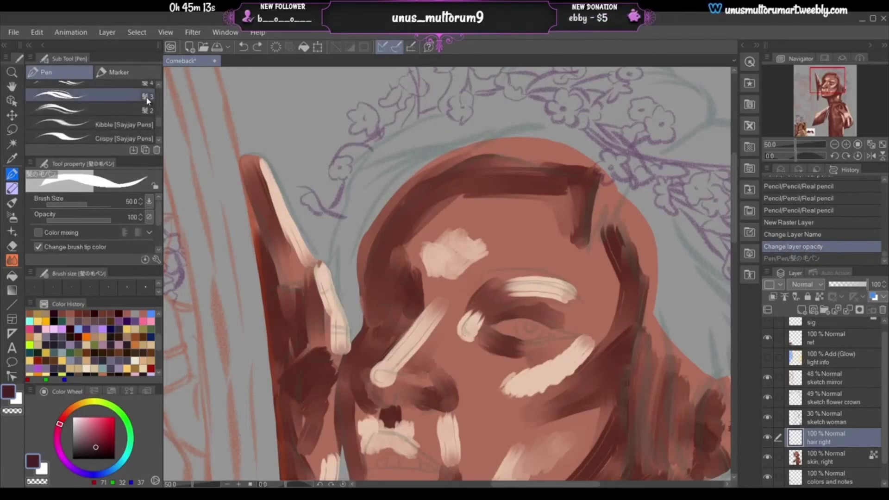
pyautogui.moveTo(407, 128); pyautogui.dragTo(331, 211)
pyautogui.hotkey('ctrl', 'z')
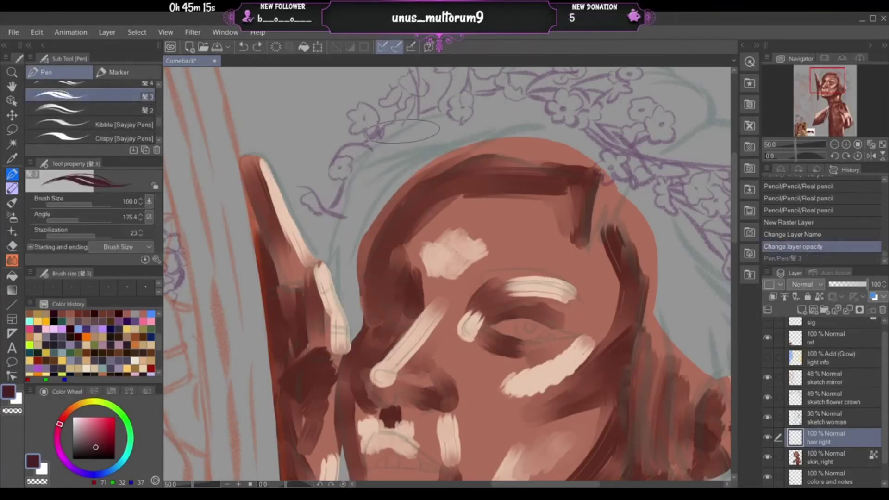
pyautogui.moveTo(406, 130)
pyautogui.mouseDown()
pyautogui.moveTo(385, 143)
pyautogui.moveTo(307, 272)
pyautogui.mouseUp()
pyautogui.hotkey('ctrl', 'z')
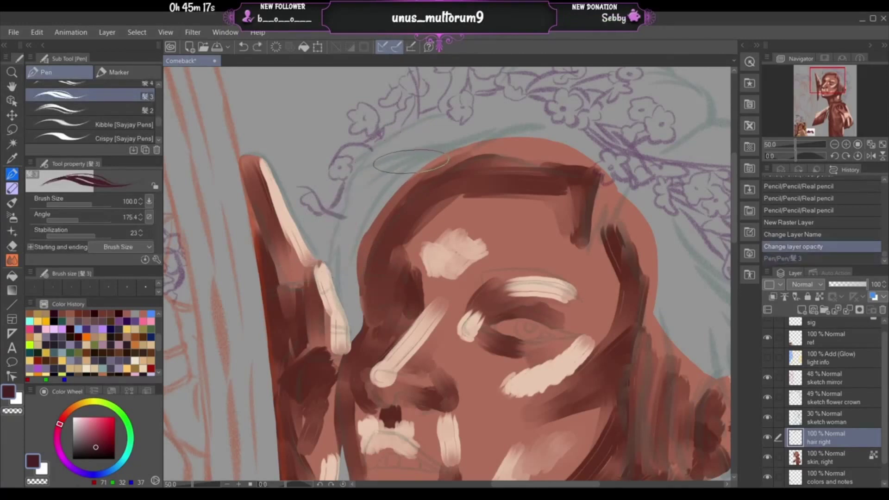
# - Try the 髪 2 pen with test strokes beside the forehead under the flower crown, then undo them
pyautogui.click(88, 110)
pyautogui.moveTo(406, 134)
pyautogui.mouseDown()
pyautogui.moveTo(311, 197)
pyautogui.moveTo(399, 143)
pyautogui.mouseUp()
pyautogui.hotkey('ctrl', 'z')
pyautogui.hotkey('ctrl', 'z')
pyautogui.moveTo(334, 172)
pyautogui.mouseDown()
pyautogui.moveTo(425, 129)
pyautogui.moveTo(366, 191)
pyautogui.mouseUp()
pyautogui.hotkey('ctrl', 'z')
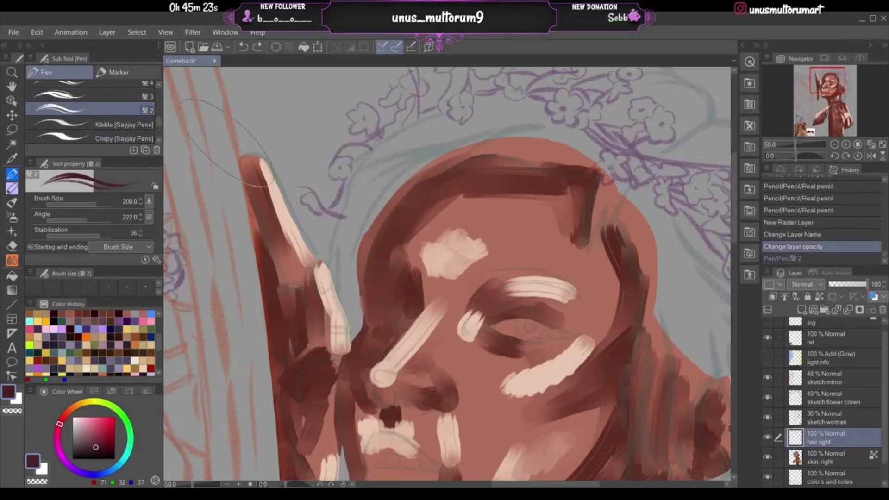
# - Check the 髪 立体 pen's settings, then switch back to the Turnip pen for the hair
pyautogui.scroll(2, 160, 124)
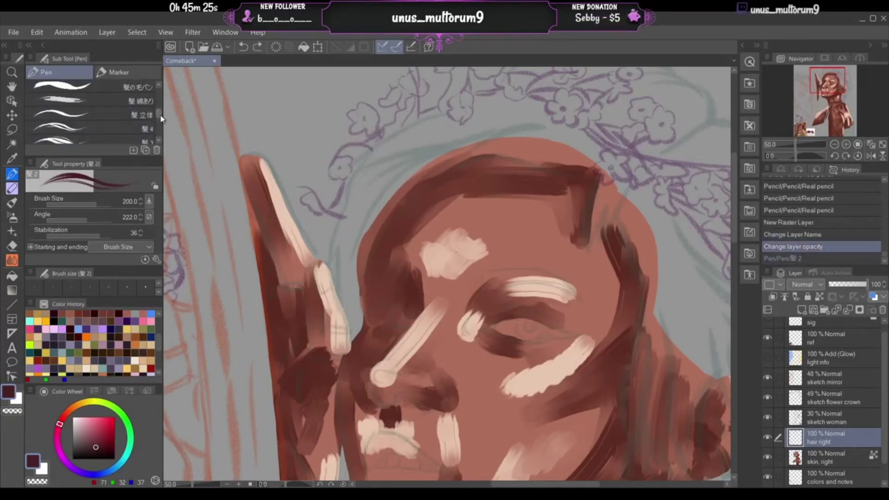
pyautogui.click(83, 119)
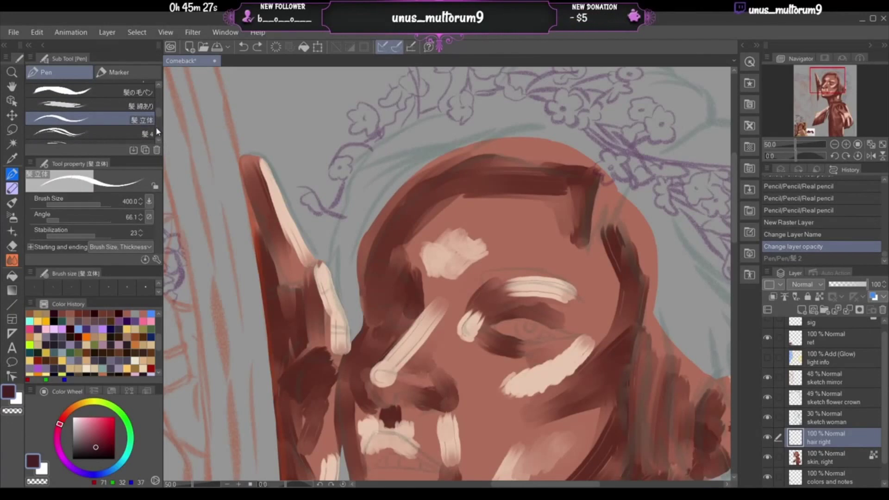
pyautogui.scroll(6, 152, 124)
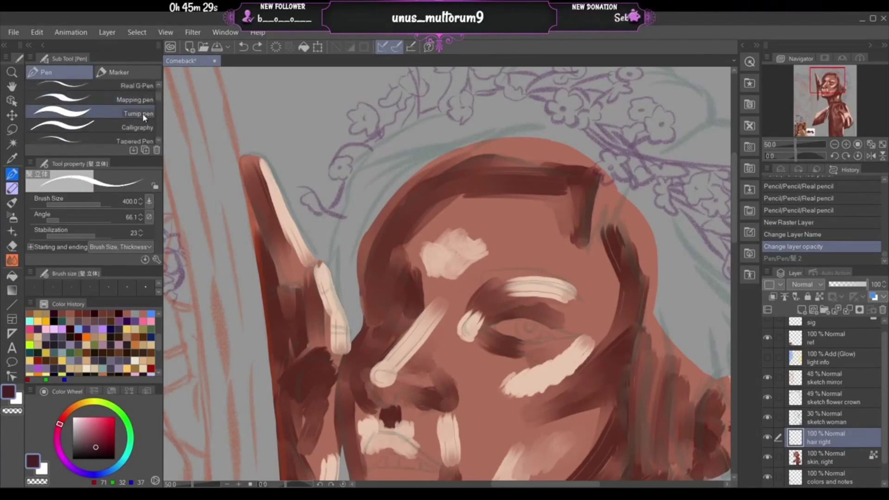
pyautogui.click(144, 117)
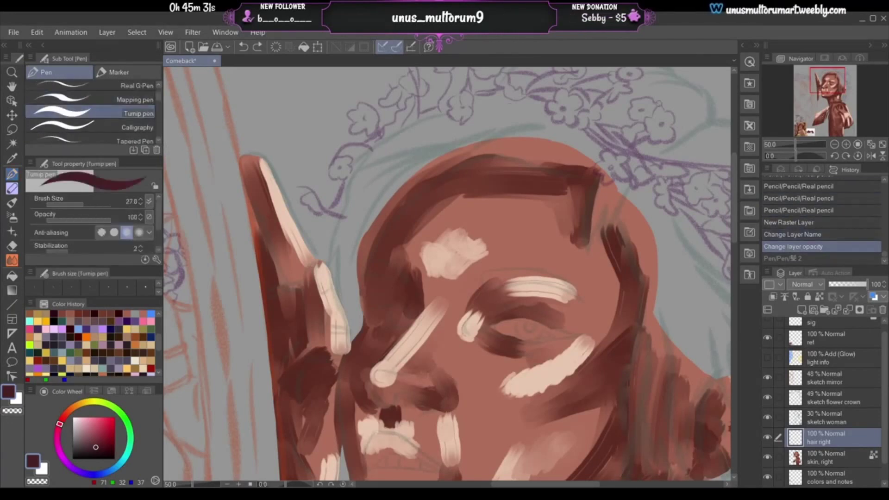
# - Lower the opacity of the "skin, right" layer to 25%
pyautogui.moveTo(625, 152); pyautogui.dragTo(498, 206)
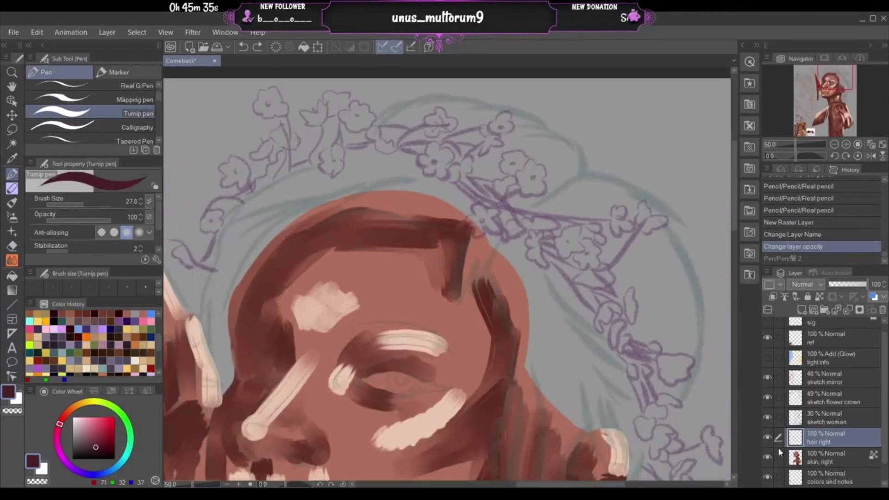
pyautogui.click(841, 460)
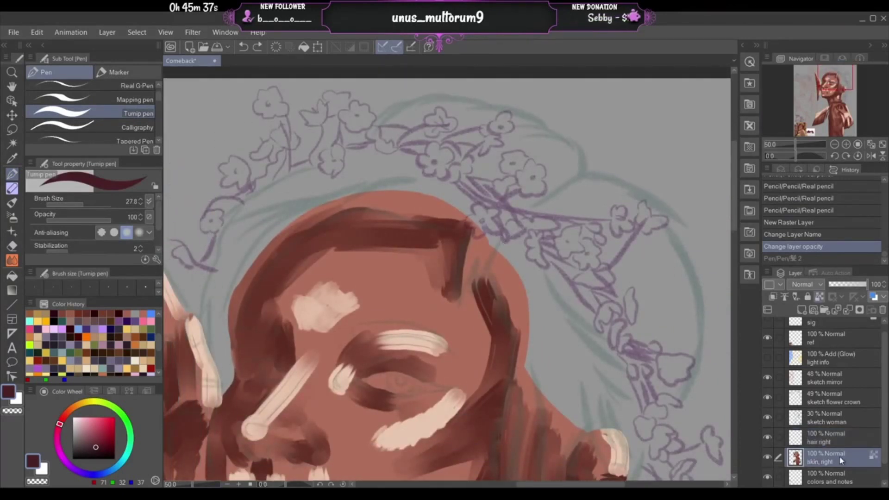
pyautogui.moveTo(848, 285); pyautogui.dragTo(847, 285)
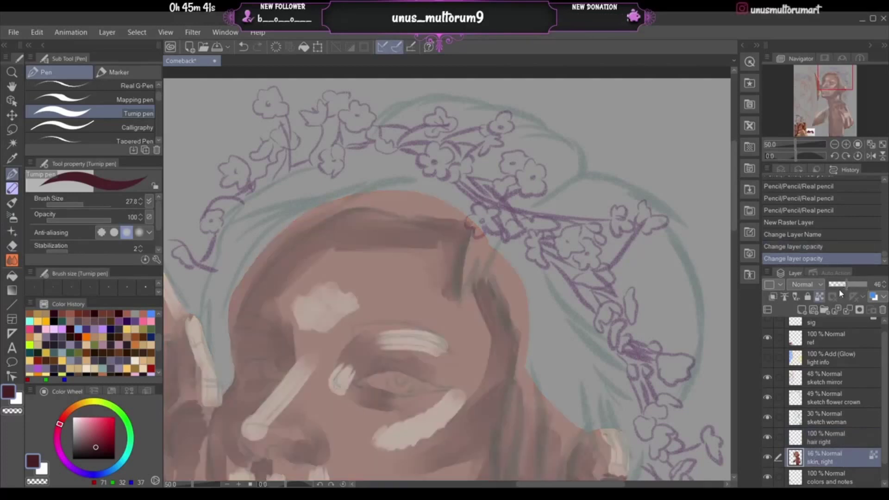
pyautogui.click(838, 285)
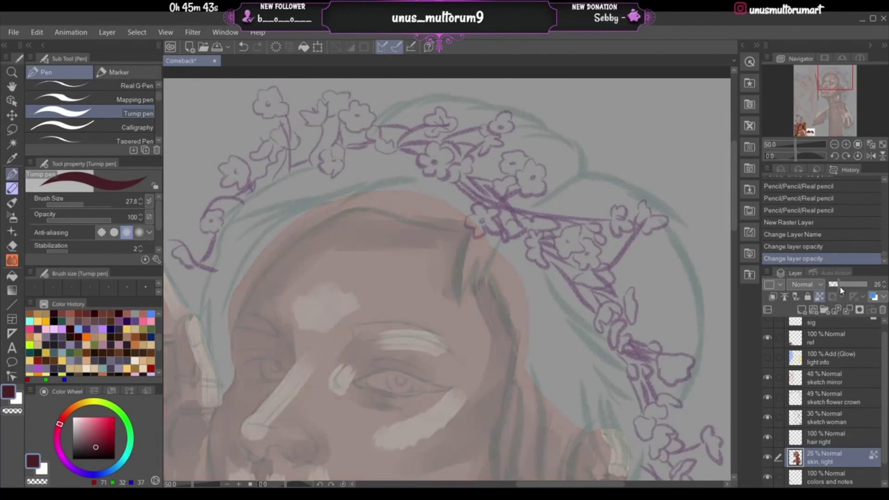
# - On the "hair right" layer, draw a curved strand from the crown's flower down the side of the forehead, redrawing it until it fits
pyautogui.click(837, 438)
pyautogui.moveTo(473, 228); pyautogui.dragTo(455, 318)
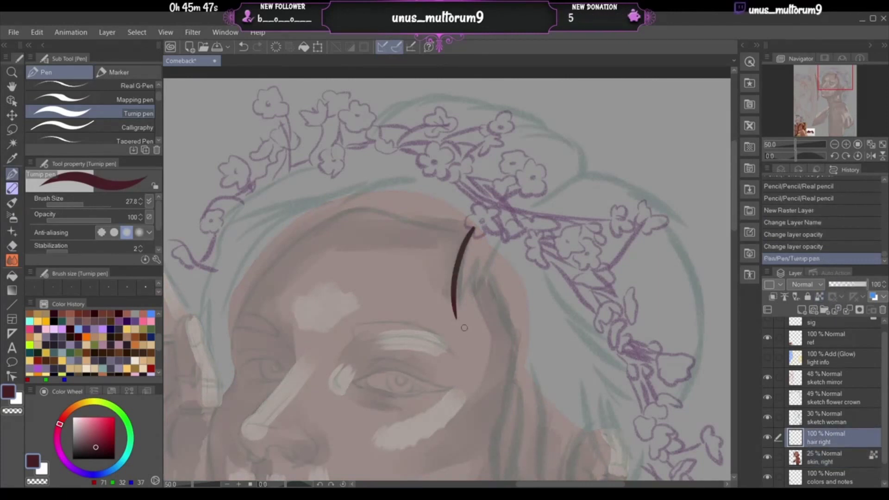
pyautogui.hotkey('ctrl', 'z')
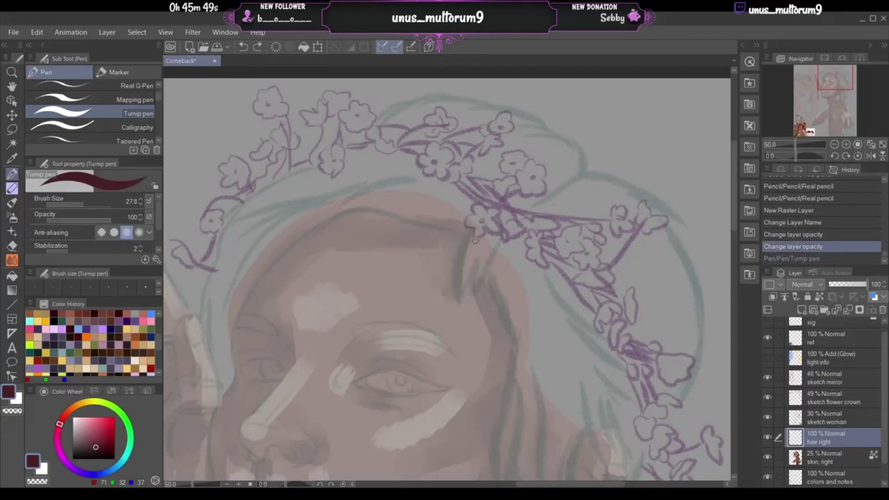
pyautogui.moveTo(474, 224); pyautogui.dragTo(463, 309)
pyautogui.hotkey('ctrl', 'z')
pyautogui.moveTo(472, 227); pyautogui.dragTo(459, 316)
# - Add short strokes beside the forehead strand, forming a jagged zigzag hairline that rises back to the flower crown
pyautogui.moveTo(476, 258); pyautogui.dragTo(458, 322)
pyautogui.hotkey('ctrl', 'z')
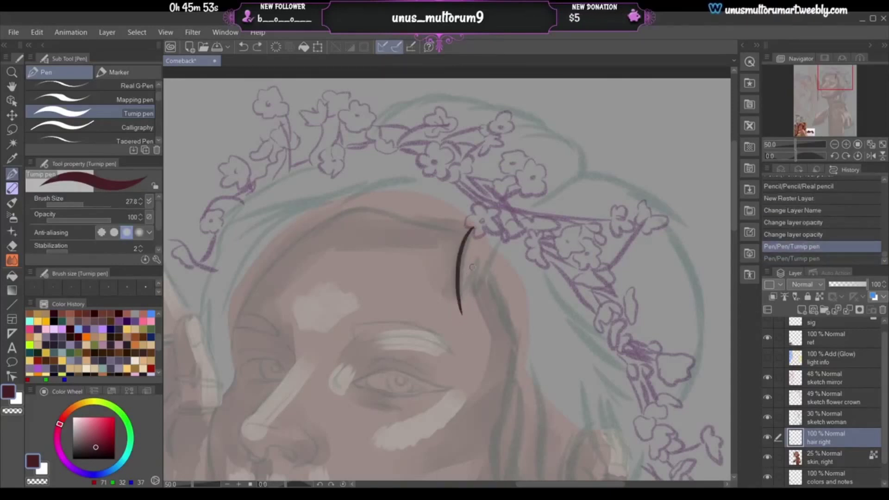
pyautogui.moveTo(476, 257); pyautogui.dragTo(458, 319)
pyautogui.hotkey('ctrl', 'z')
pyautogui.moveTo(471, 275); pyautogui.dragTo(462, 317)
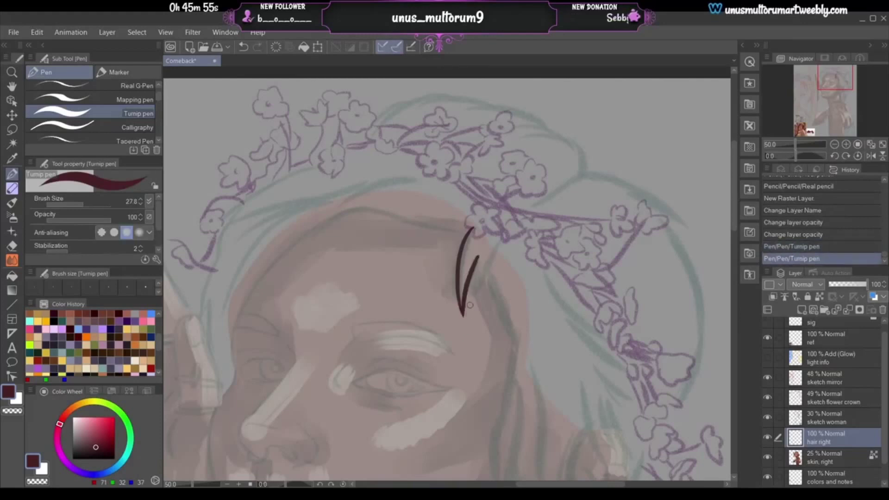
pyautogui.moveTo(478, 254); pyautogui.dragTo(475, 304)
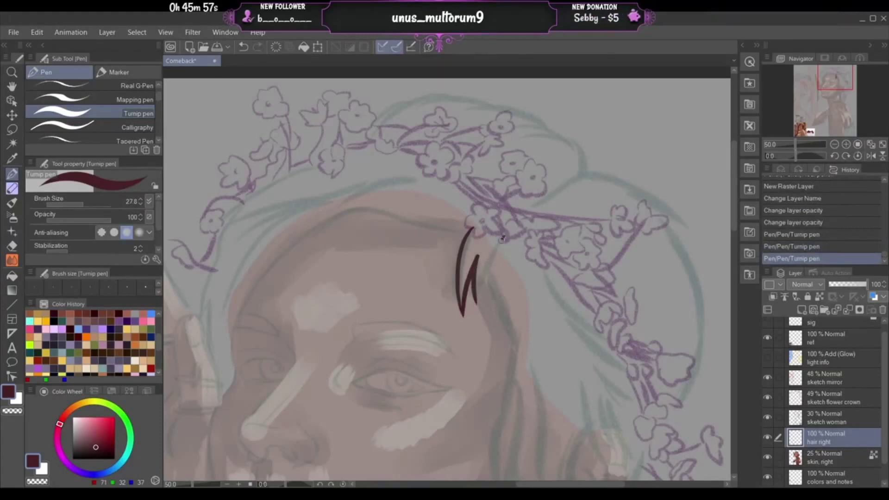
pyautogui.moveTo(503, 237); pyautogui.dragTo(476, 302)
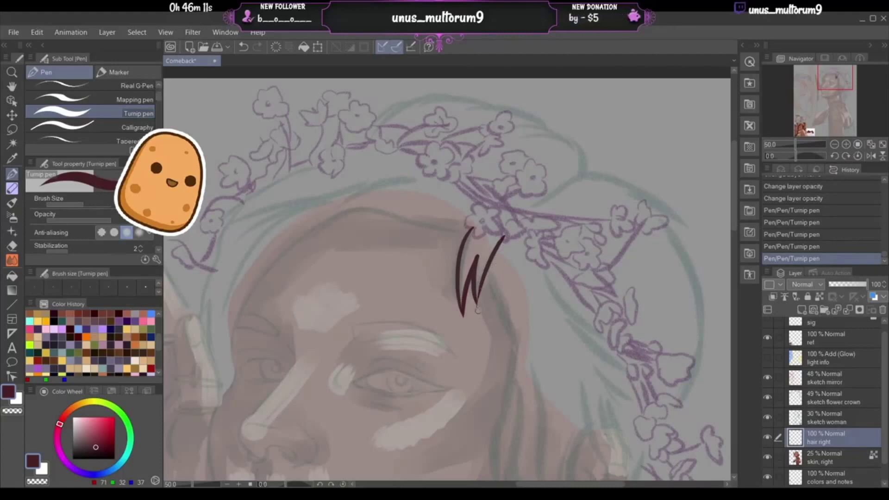
# - Continue the hairline from the zigzag diagonally down the temple toward the outer edge of the face, undoing unwanted strokes
pyautogui.hotkey('ctrl', 'z')
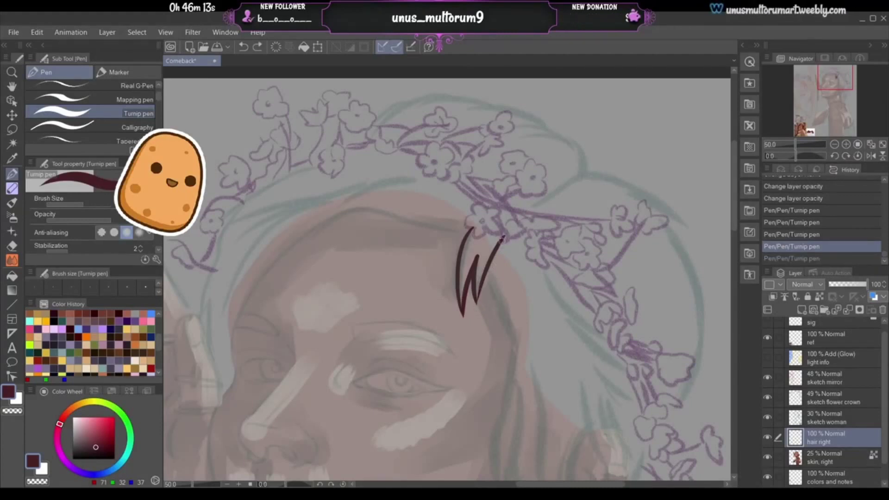
pyautogui.moveTo(504, 238); pyautogui.dragTo(570, 185)
pyautogui.hotkey('ctrl', 'z')
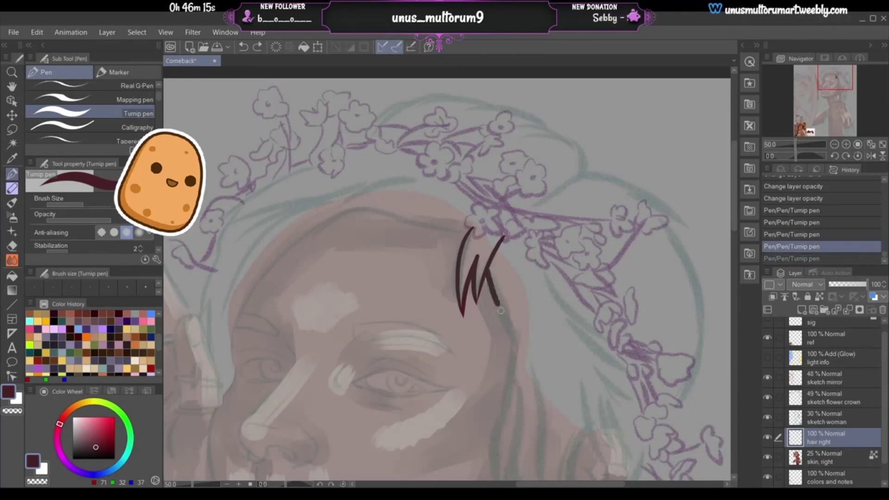
pyautogui.moveTo(499, 305); pyautogui.dragTo(509, 325)
pyautogui.moveTo(836, 77); pyautogui.dragTo(837, 83)
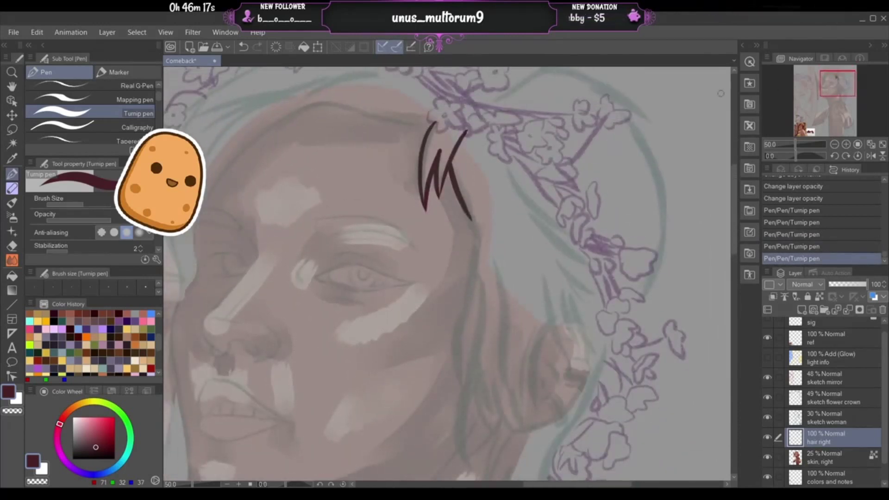
pyautogui.hotkey('ctrl', 'z')
pyautogui.moveTo(447, 163)
pyautogui.mouseDown()
pyautogui.moveTo(478, 234)
pyautogui.moveTo(451, 376)
pyautogui.mouseUp()
pyautogui.hotkey('ctrl', 'z')
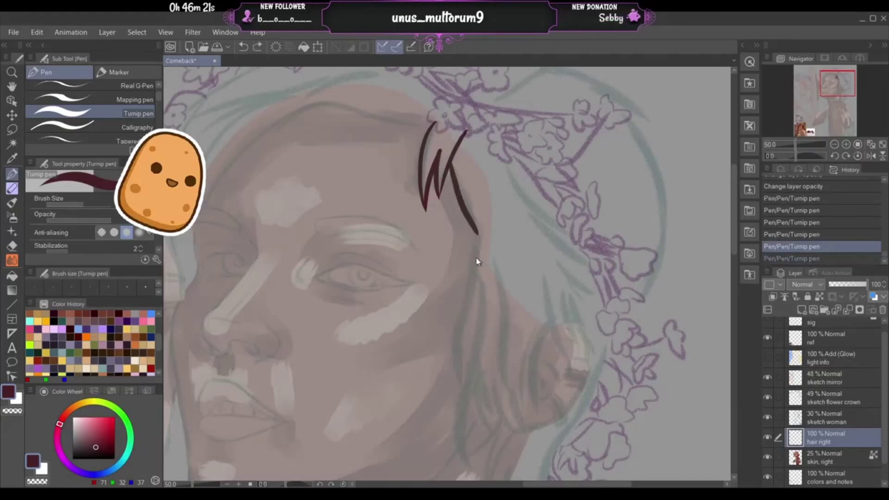
# - Extend the hair outline from the temple down the side of the cheek in front of the ear, redoing misplaced strokes
pyautogui.moveTo(479, 229); pyautogui.dragTo(473, 385)
pyautogui.hotkey('ctrl', 'z')
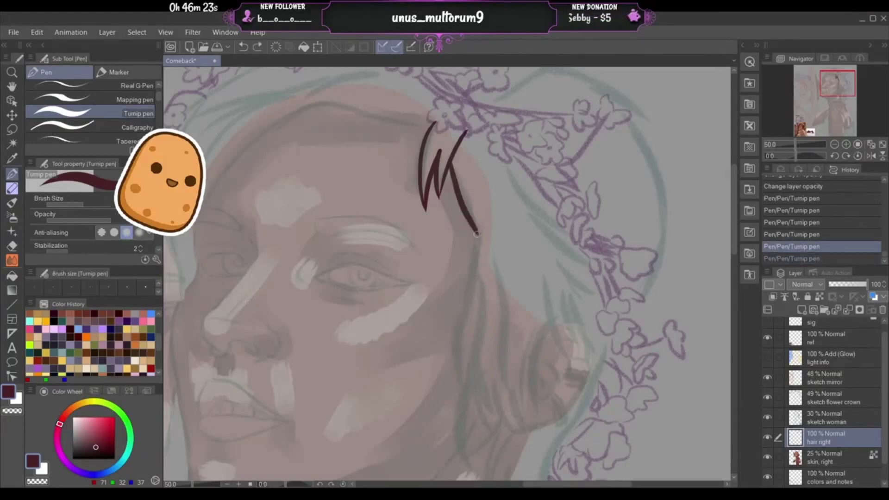
pyautogui.moveTo(478, 229)
pyautogui.mouseDown()
pyautogui.moveTo(456, 311)
pyautogui.moveTo(467, 381)
pyautogui.moveTo(478, 230)
pyautogui.mouseUp()
pyautogui.hotkey('ctrl', 'z')
pyautogui.hotkey('ctrl', 'z')
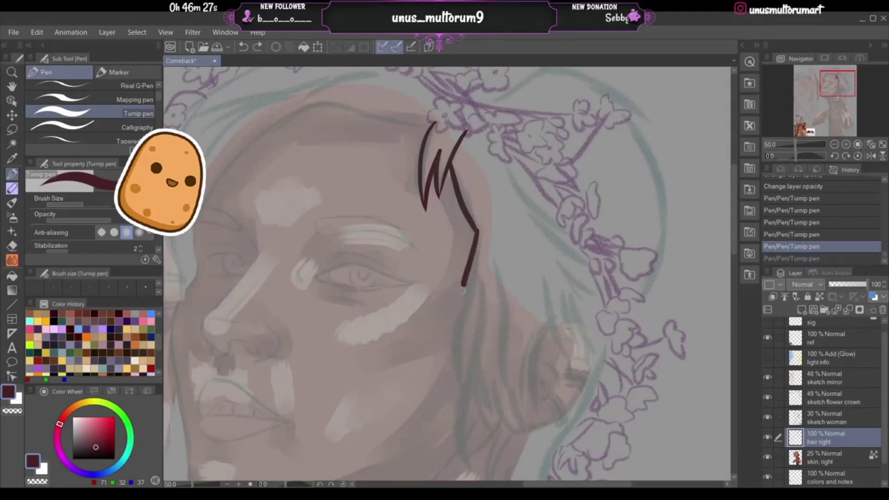
pyautogui.moveTo(462, 290); pyautogui.dragTo(463, 384)
# - Draw a curved strand from the end of the cheek outline down past the jaw to the neck, redrawing it until it fits
pyautogui.moveTo(818, 88); pyautogui.dragTo(818, 96)
pyautogui.moveTo(472, 148); pyautogui.dragTo(446, 351)
pyautogui.hotkey('ctrl', 'z')
pyautogui.moveTo(461, 236); pyautogui.dragTo(461, 324)
pyautogui.hotkey('ctrl', 'z')
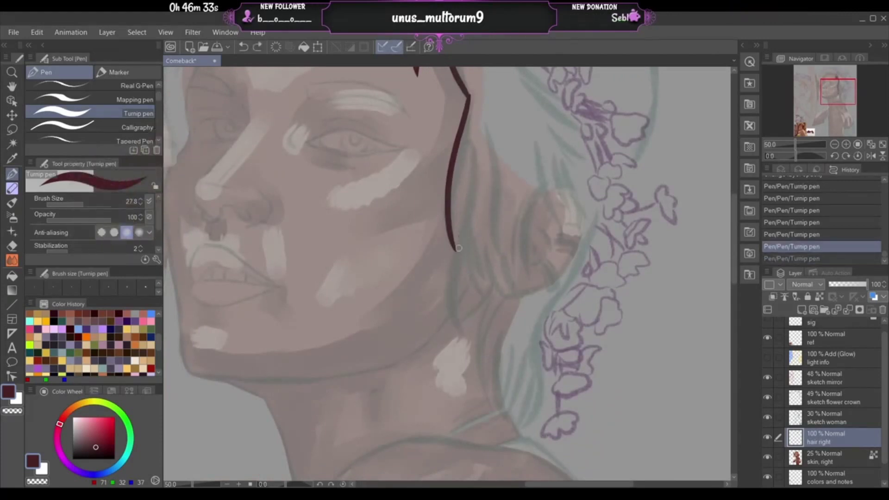
pyautogui.moveTo(459, 245); pyautogui.dragTo(462, 344)
pyautogui.hotkey('ctrl', 'z')
pyautogui.moveTo(459, 246); pyautogui.dragTo(465, 339)
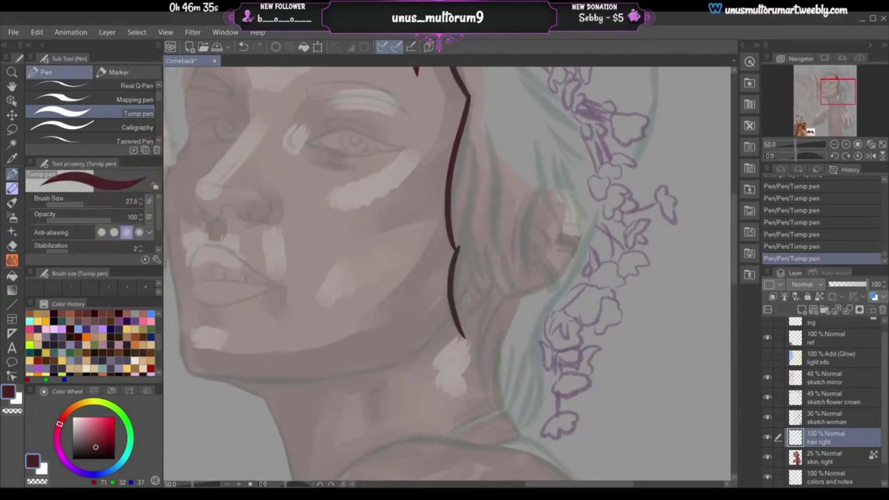
pyautogui.hotkey('ctrl', 'z')
pyautogui.moveTo(457, 246); pyautogui.dragTo(461, 331)
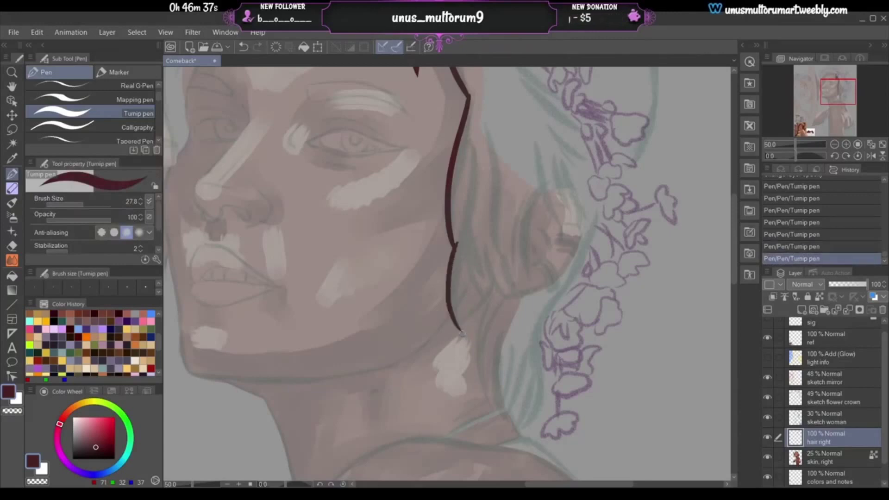
# - Try several inner strokes alongside the strand near the jaw, undoing each attempt
pyautogui.moveTo(457, 248); pyautogui.dragTo(458, 330)
pyautogui.hotkey('ctrl', 'z')
pyautogui.moveTo(456, 250); pyautogui.dragTo(460, 332)
pyautogui.hotkey('ctrl', 'z')
pyautogui.hotkey('ctrl', 'z')
pyautogui.moveTo(470, 237)
pyautogui.mouseDown()
pyautogui.moveTo(459, 331)
pyautogui.moveTo(469, 237)
pyautogui.mouseUp()
pyautogui.hotkey('ctrl', 'z')
pyautogui.hotkey('ctrl', 'z')
pyautogui.moveTo(460, 330)
pyautogui.mouseDown()
pyautogui.moveTo(467, 241)
pyautogui.moveTo(460, 332)
pyautogui.mouseUp()
pyautogui.hotkey('ctrl', 'z')
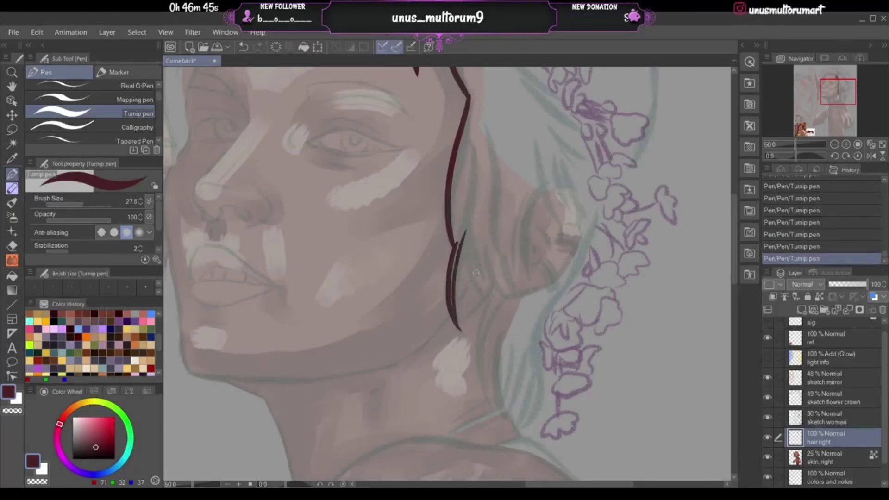
pyautogui.hotkey('ctrl', 'z')
pyautogui.moveTo(468, 240); pyautogui.dragTo(457, 317)
pyautogui.hotkey('ctrl', 'z')
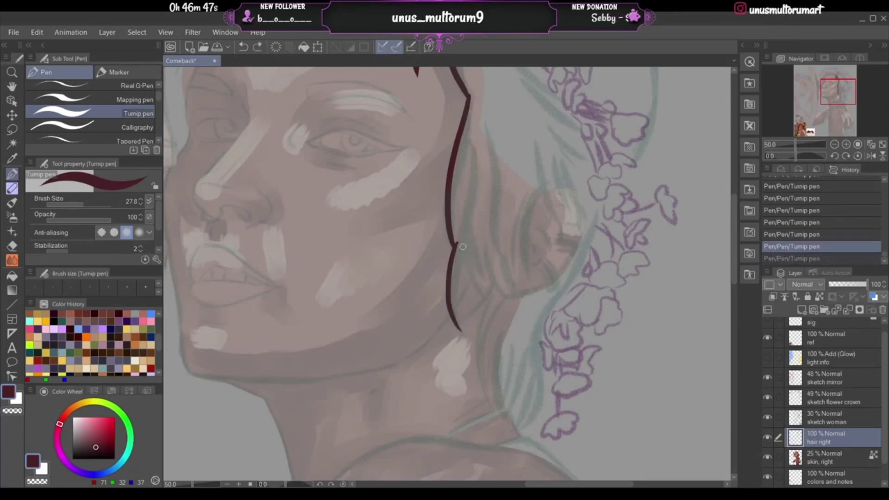
# - Draw an inner edge stroke for the strand near the jaw, meeting its tip at the neck, redrawing it until it fits
pyautogui.moveTo(464, 244); pyautogui.dragTo(464, 339)
pyautogui.hotkey('ctrl', 'z')
pyautogui.moveTo(468, 246); pyautogui.dragTo(455, 328)
pyautogui.hotkey('ctrl', 'z')
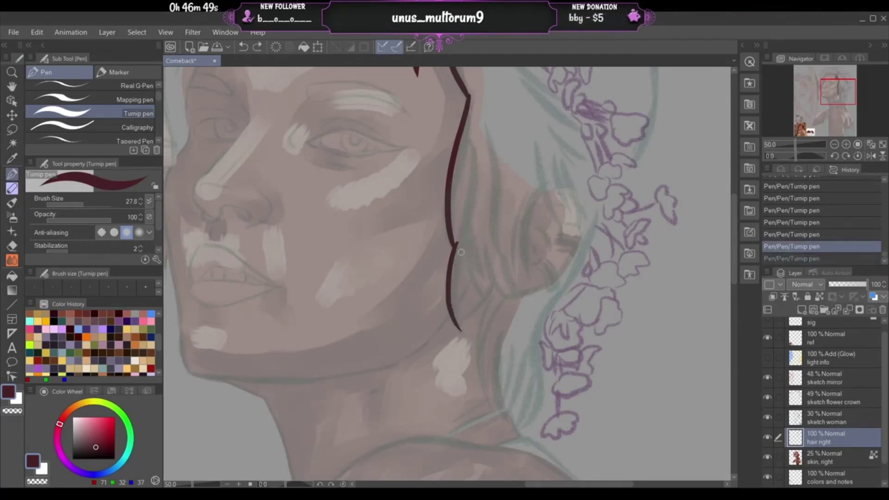
pyautogui.moveTo(460, 252); pyautogui.dragTo(459, 330)
pyautogui.hotkey('ctrl', 'z')
pyautogui.moveTo(463, 252); pyautogui.dragTo(458, 332)
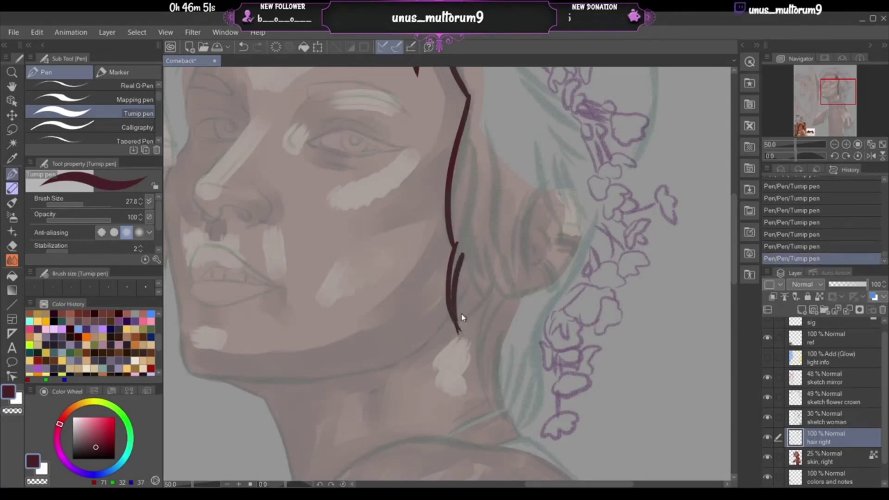
pyautogui.hotkey('ctrl', 'z')
pyautogui.moveTo(463, 252)
pyautogui.mouseDown()
pyautogui.moveTo(456, 286)
pyautogui.moveTo(461, 330)
pyautogui.mouseUp()
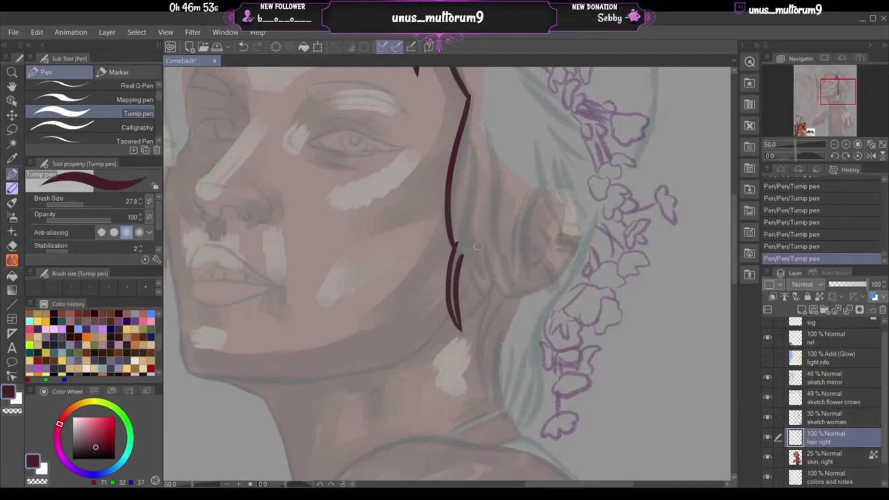
pyautogui.hotkey('ctrl', 'z')
pyautogui.moveTo(463, 254); pyautogui.dragTo(461, 330)
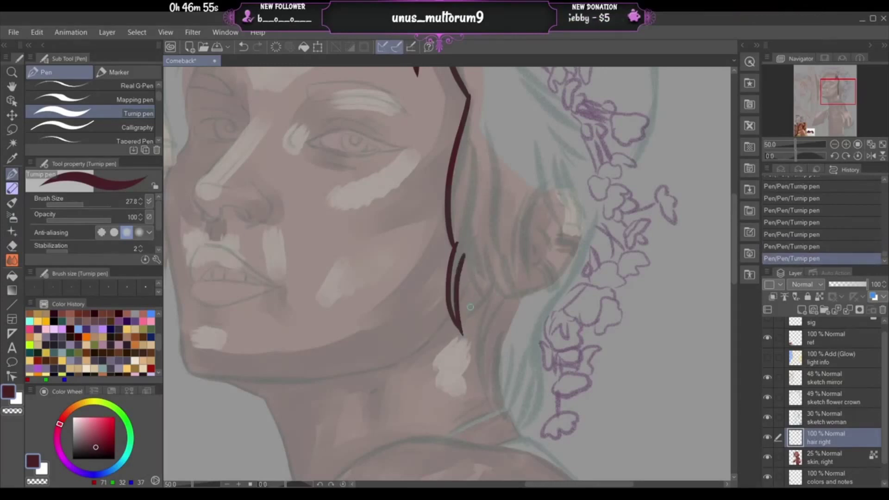
# - Draw a hair stroke from the jaw strand toward the earlobe and continue it as a curved strand down the neck
pyautogui.moveTo(461, 247); pyautogui.dragTo(494, 306)
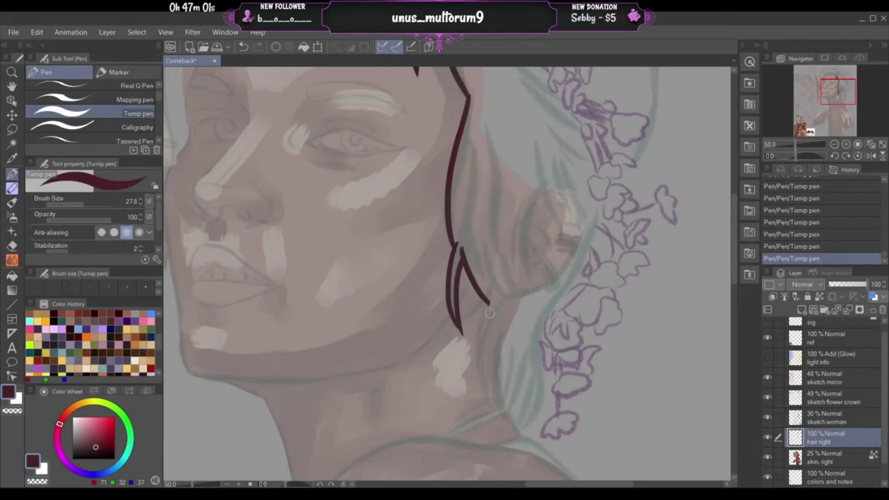
pyautogui.moveTo(831, 92); pyautogui.dragTo(832, 100)
pyautogui.moveTo(475, 170)
pyautogui.mouseDown()
pyautogui.moveTo(465, 257)
pyautogui.moveTo(480, 209)
pyautogui.moveTo(485, 296)
pyautogui.mouseUp()
pyautogui.hotkey('ctrl', 'z')
pyautogui.moveTo(480, 187); pyautogui.dragTo(480, 287)
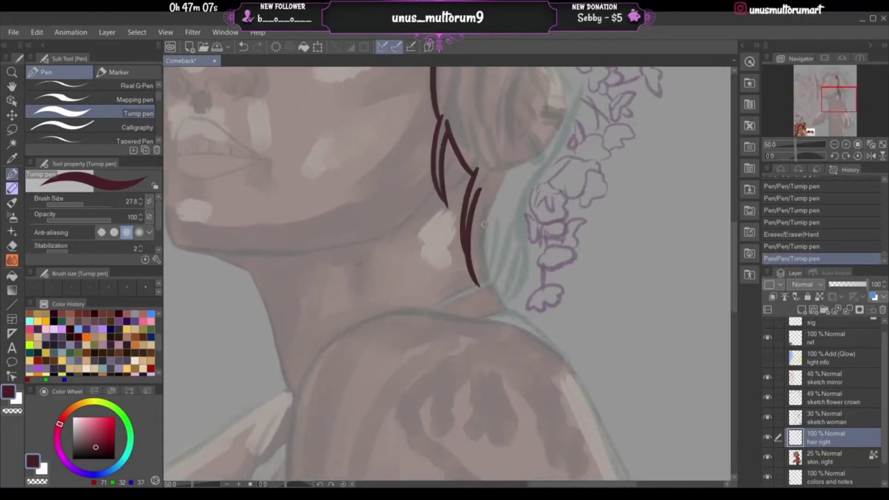
# - Draw another curved strand stroke behind the neck strand, ending at the base of the neck, redrawing it until it fits
pyautogui.moveTo(490, 197); pyautogui.dragTo(485, 291)
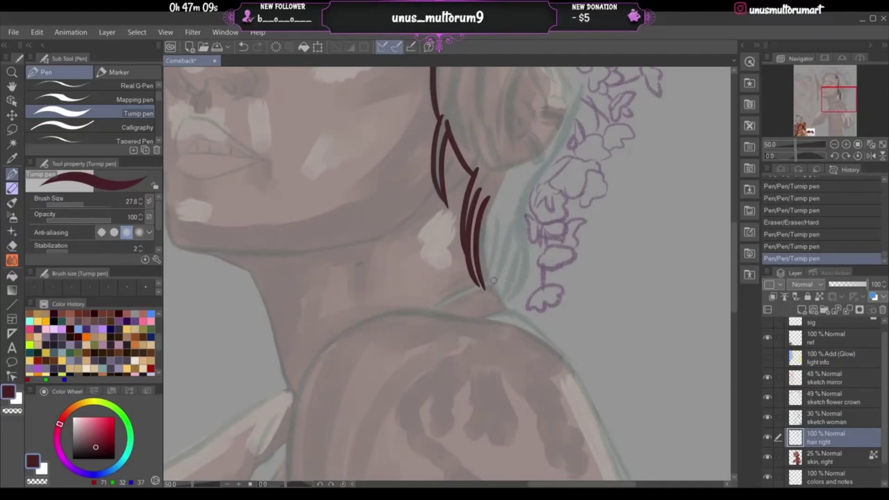
pyautogui.hotkey('ctrl', 'z')
pyautogui.moveTo(488, 196); pyautogui.dragTo(478, 283)
pyautogui.hotkey('ctrl', 'z')
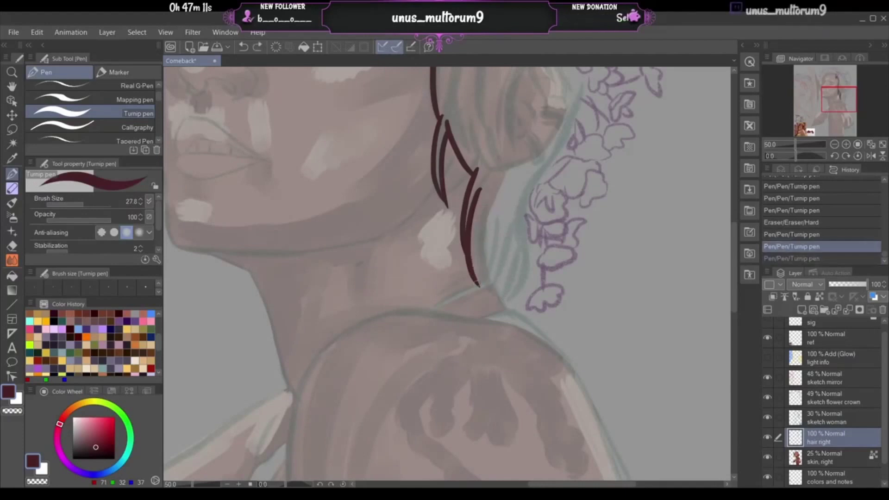
pyautogui.click(489, 210)
pyautogui.moveTo(490, 210)
pyautogui.mouseDown()
pyautogui.moveTo(483, 230)
pyautogui.moveTo(497, 292)
pyautogui.moveTo(484, 220)
pyautogui.moveTo(491, 291)
pyautogui.mouseUp()
pyautogui.hotkey('ctrl', 'z')
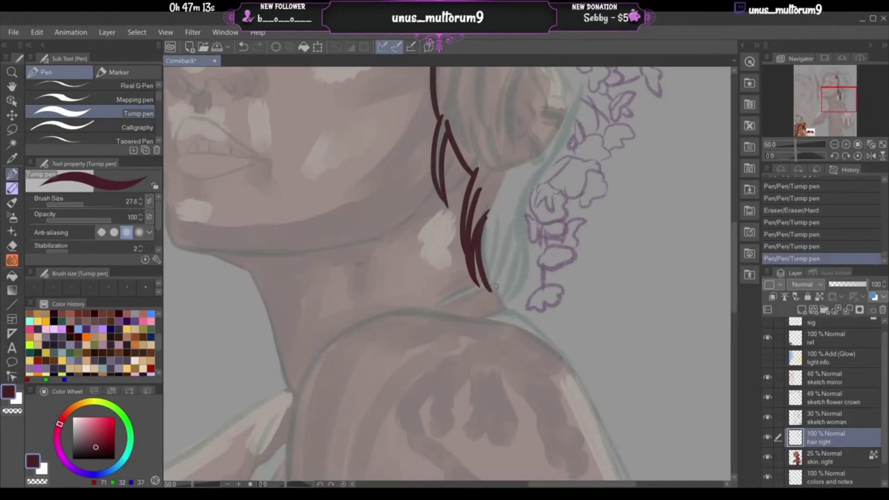
# - Try a short stroke closing onto the tip of the newest neck strand, undoing each attempt
pyautogui.moveTo(502, 221); pyautogui.dragTo(489, 288)
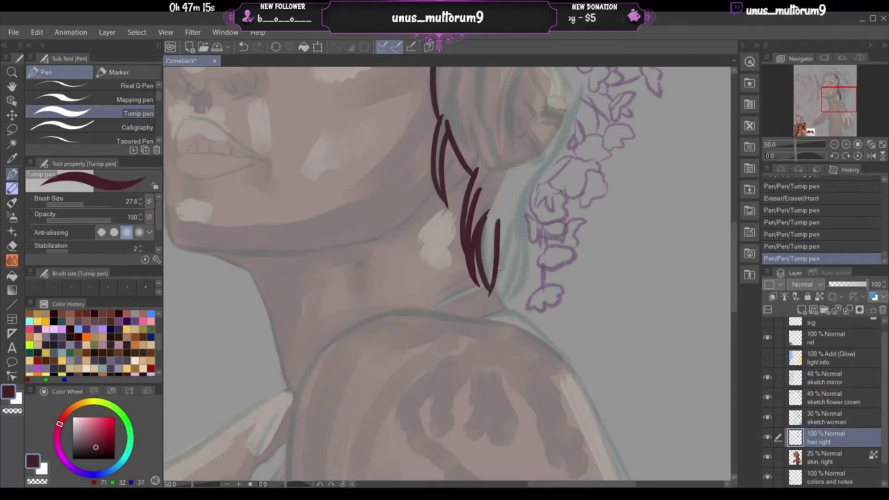
pyautogui.hotkey('ctrl', 'z')
pyautogui.moveTo(499, 223); pyautogui.dragTo(486, 292)
pyautogui.hotkey('ctrl', 'z')
pyautogui.moveTo(498, 223)
pyautogui.mouseDown()
pyautogui.moveTo(487, 289)
pyautogui.moveTo(502, 236)
pyautogui.mouseUp()
pyautogui.hotkey('ctrl', 'z')
pyautogui.hotkey('ctrl', 'z')
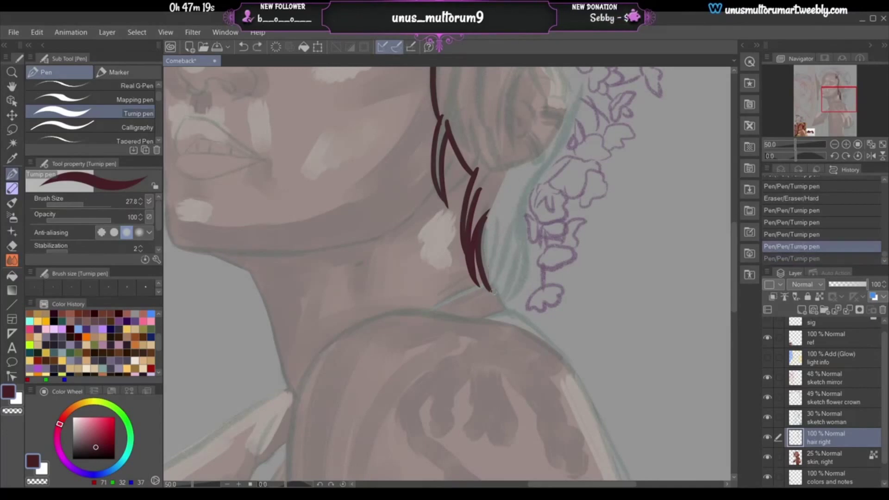
# - Outline the next pointed lock at the nape with a rising stroke and a falling stroke ending at the shoulder, redoing misplaced strokes
pyautogui.moveTo(492, 291); pyautogui.dragTo(518, 235)
pyautogui.hotkey('ctrl', 'z')
pyautogui.moveTo(491, 290); pyautogui.dragTo(515, 226)
pyautogui.hotkey('ctrl', 'z')
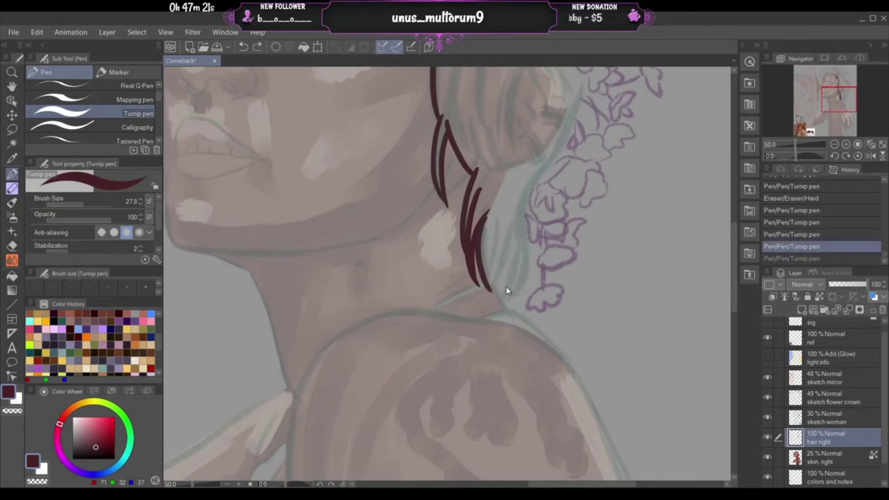
pyautogui.moveTo(492, 291)
pyautogui.mouseDown()
pyautogui.moveTo(504, 253)
pyautogui.moveTo(494, 313)
pyautogui.mouseUp()
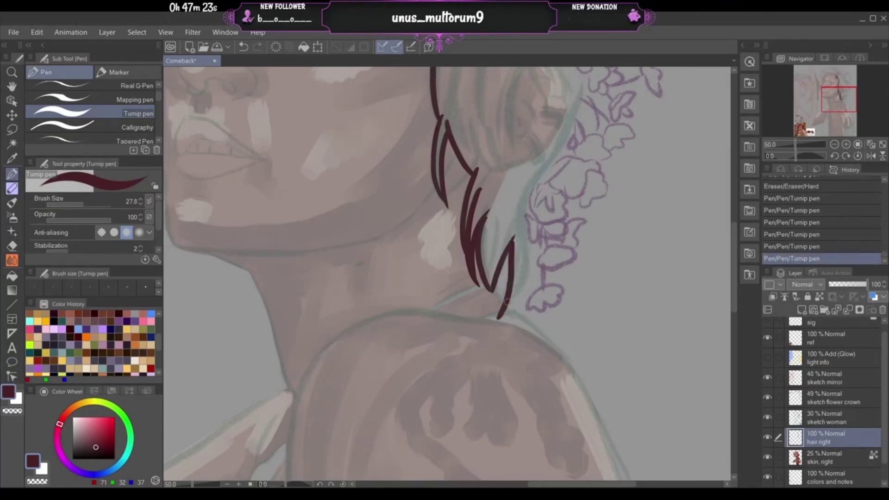
pyautogui.hotkey('ctrl', 'z')
pyautogui.moveTo(513, 237); pyautogui.dragTo(494, 312)
# - Try several curved outer-edge strokes onto the tip of the lock at the shoulder, undoing each attempt
pyautogui.moveTo(533, 268); pyautogui.dragTo(495, 312)
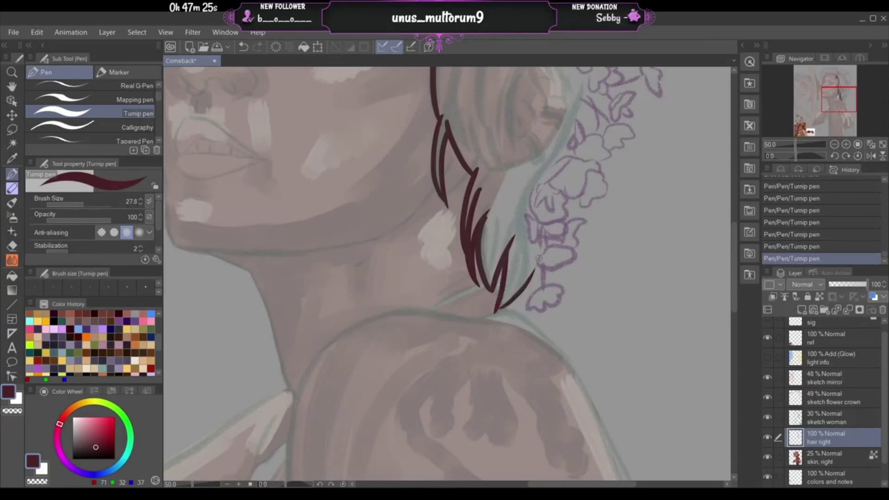
pyautogui.hotkey('ctrl', 'z')
pyautogui.moveTo(524, 264); pyautogui.dragTo(494, 313)
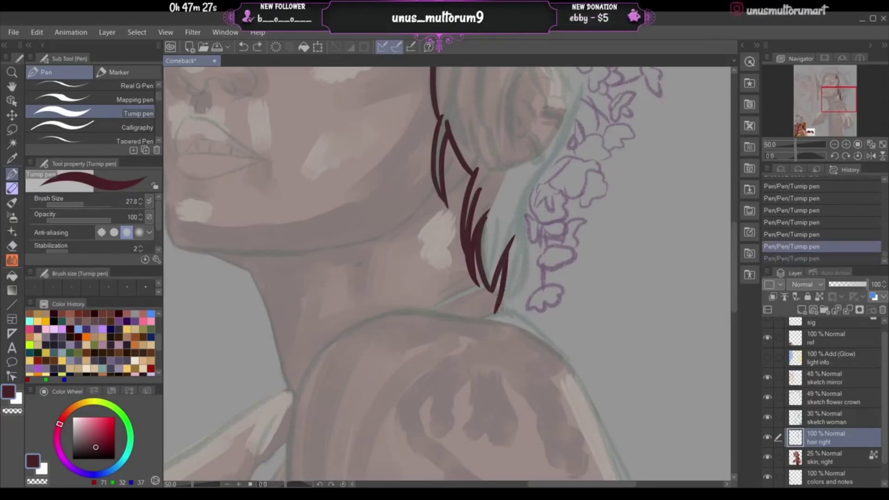
pyautogui.hotkey('ctrl', 'z')
pyautogui.moveTo(531, 250); pyautogui.dragTo(494, 312)
pyautogui.hotkey('ctrl', 'z')
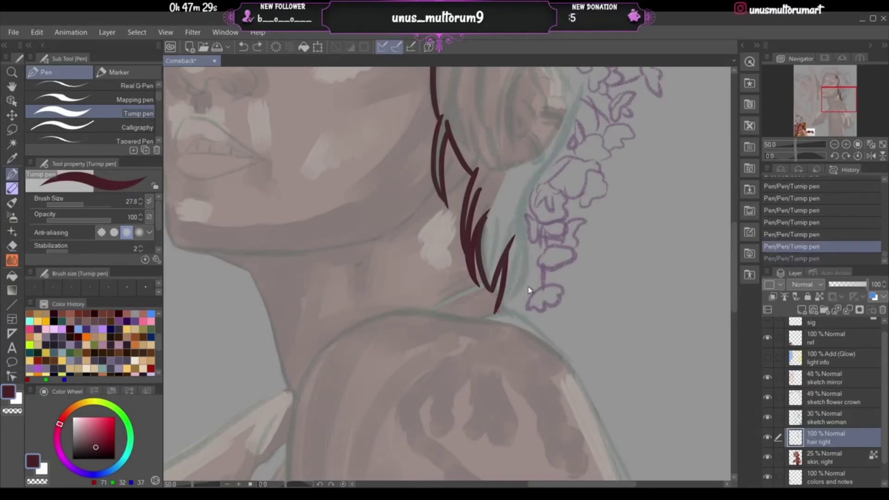
pyautogui.moveTo(528, 253); pyautogui.dragTo(495, 312)
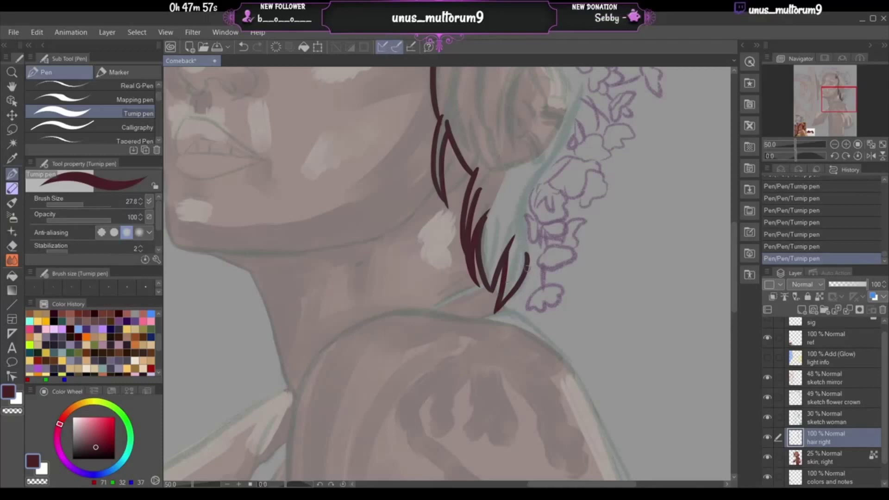
pyautogui.hotkey('ctrl', 'z')
pyautogui.hotkey('ctrl', 'z')
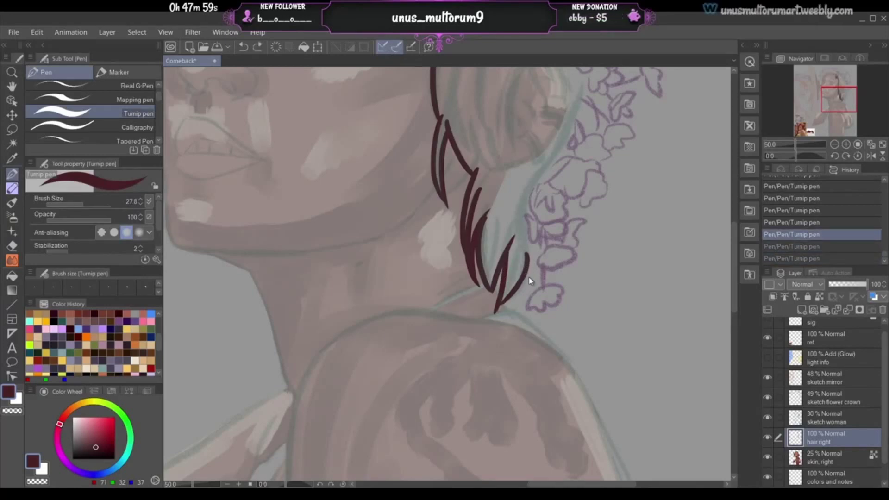
pyautogui.hotkey('ctrl', 'z')
# - Try shorter and flatter versions of the outer-edge stroke beside the lowest lock at the nape
pyautogui.moveTo(526, 254); pyautogui.dragTo(490, 314)
pyautogui.hotkey('ctrl', 'z')
pyautogui.moveTo(523, 261); pyautogui.dragTo(492, 314)
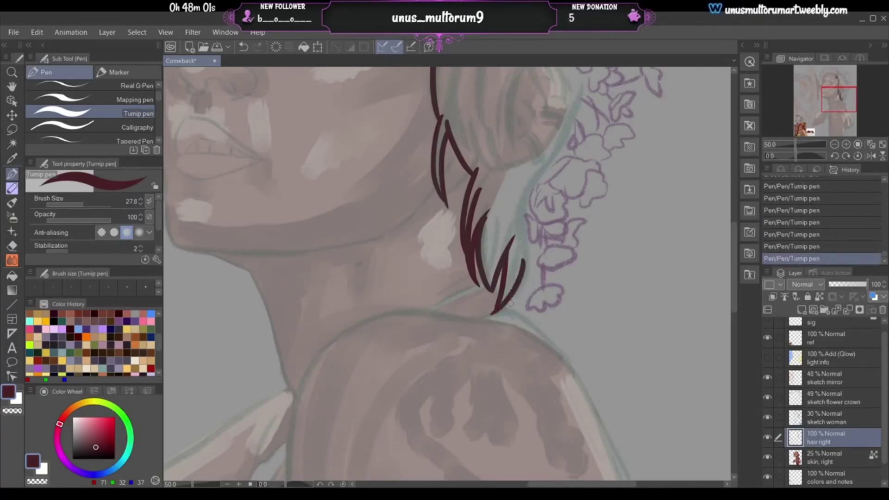
pyautogui.hotkey('ctrl', 'z')
pyautogui.moveTo(525, 265); pyautogui.dragTo(498, 310)
pyautogui.hotkey('ctrl', 'z')
pyautogui.moveTo(528, 269); pyautogui.dragTo(501, 303)
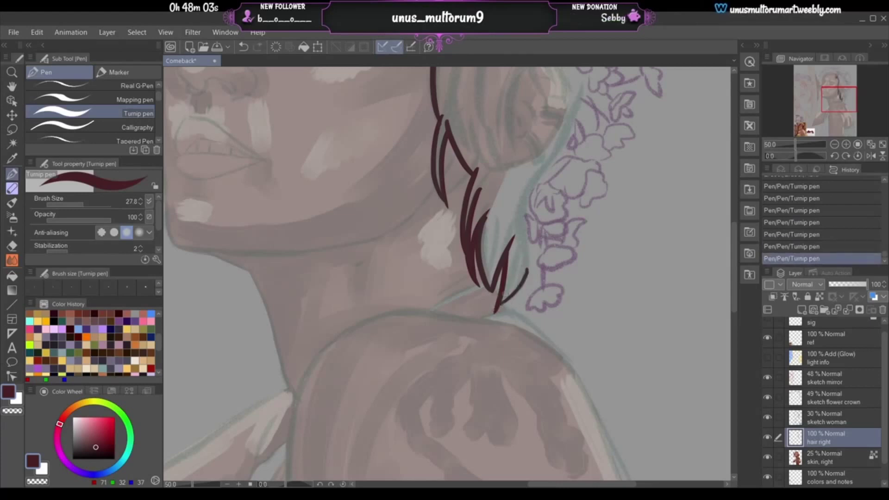
pyautogui.hotkey('ctrl', 'z')
pyautogui.moveTo(527, 267)
pyautogui.mouseDown()
pyautogui.moveTo(495, 312)
pyautogui.moveTo(526, 272)
pyautogui.mouseUp()
pyautogui.hotkey('ctrl', 'z')
pyautogui.hotkey('ctrl', 'z')
pyautogui.moveTo(494, 313); pyautogui.dragTo(524, 276)
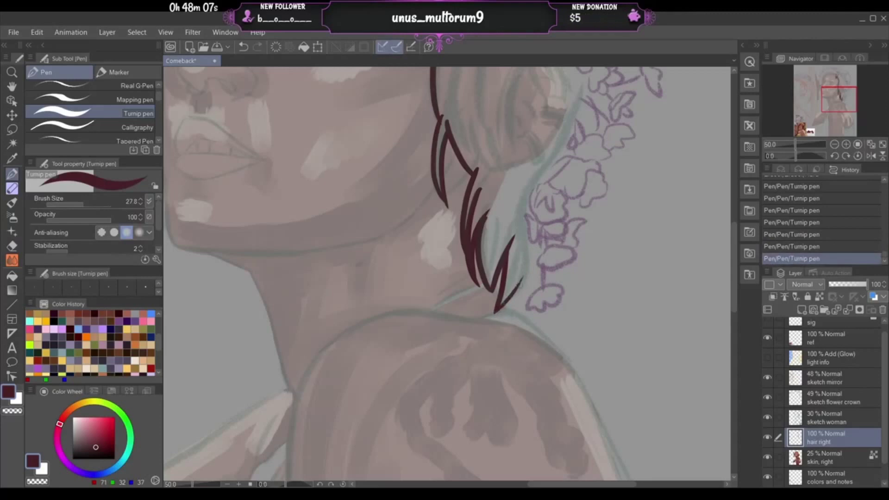
# - Draw a longer curved outer edge for the lowest lock, meeting its tip at the shoulder, redrawing it until it fits
pyautogui.hotkey('ctrl', 'z')
pyautogui.moveTo(525, 243); pyautogui.dragTo(505, 310)
pyautogui.hotkey('ctrl', 'z')
pyautogui.moveTo(518, 228)
pyautogui.mouseDown()
pyautogui.moveTo(511, 305)
pyautogui.moveTo(509, 298)
pyautogui.mouseUp()
pyautogui.hotkey('ctrl', 'z')
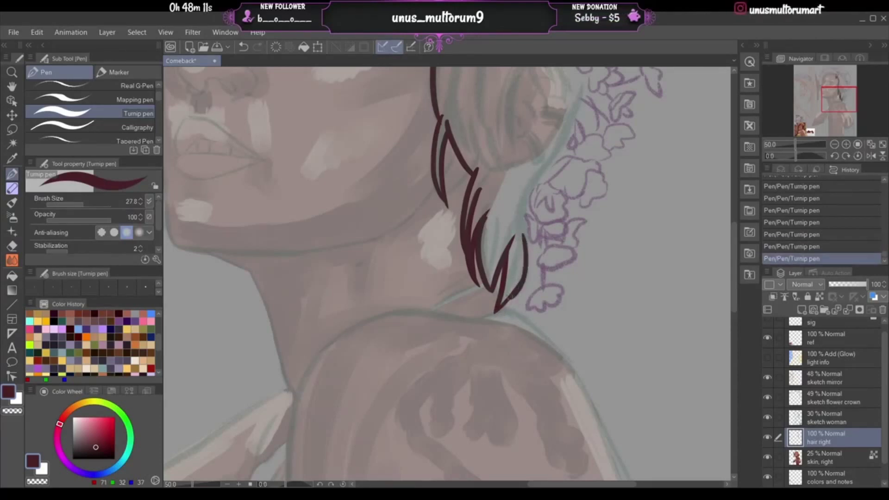
pyautogui.hotkey('ctrl', 'z')
pyautogui.moveTo(525, 233); pyautogui.dragTo(495, 312)
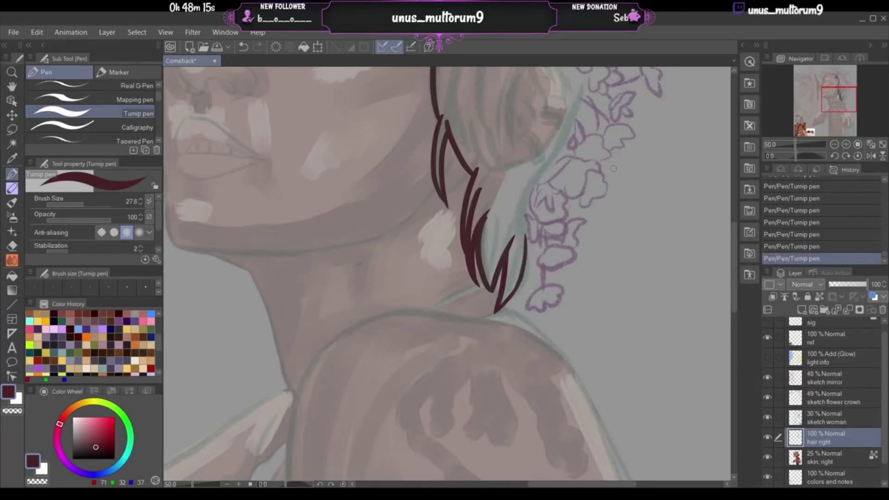
# - Extend the outer hair outline from the nape up along the hanging flowers to just below the ear, comparing it with undo and redo
pyautogui.moveTo(838, 101); pyautogui.dragTo(841, 97)
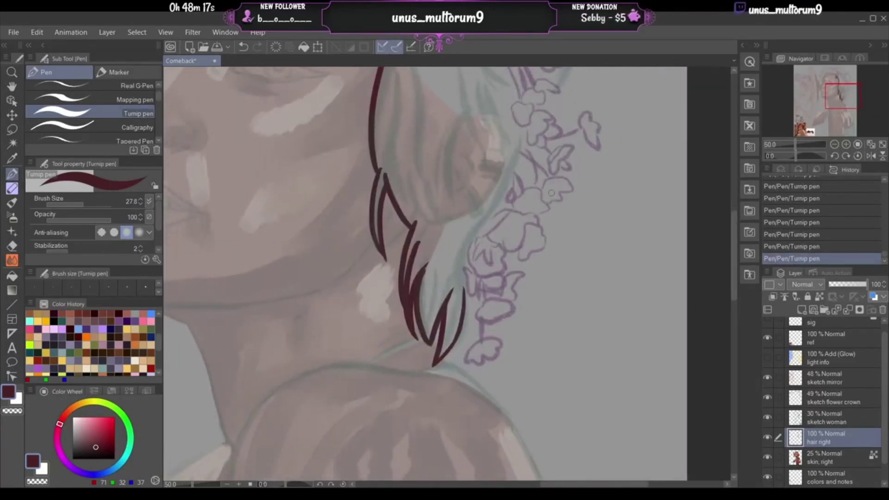
pyautogui.moveTo(491, 206); pyautogui.dragTo(465, 261)
pyautogui.hotkey('ctrl', 'z')
pyautogui.hotkey('ctrl', 'y')
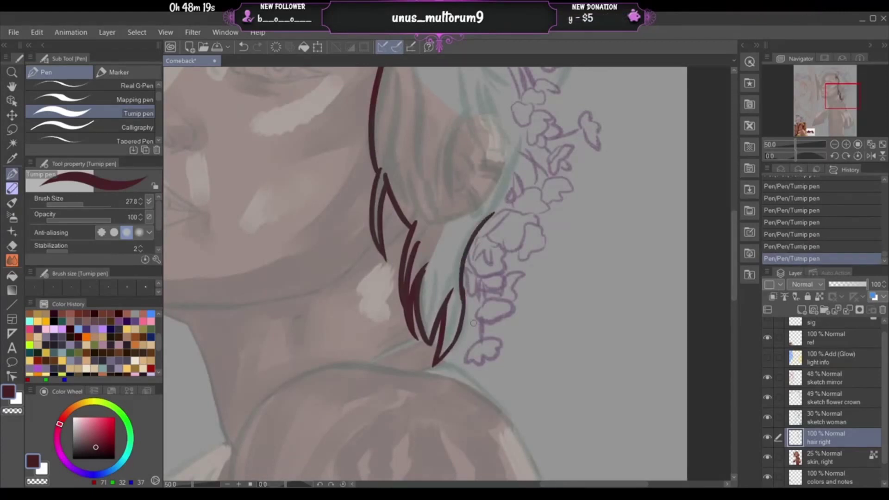
pyautogui.hotkey('ctrl', 'z')
pyautogui.hotkey('ctrl', 'y')
pyautogui.hotkey('ctrl', 'z')
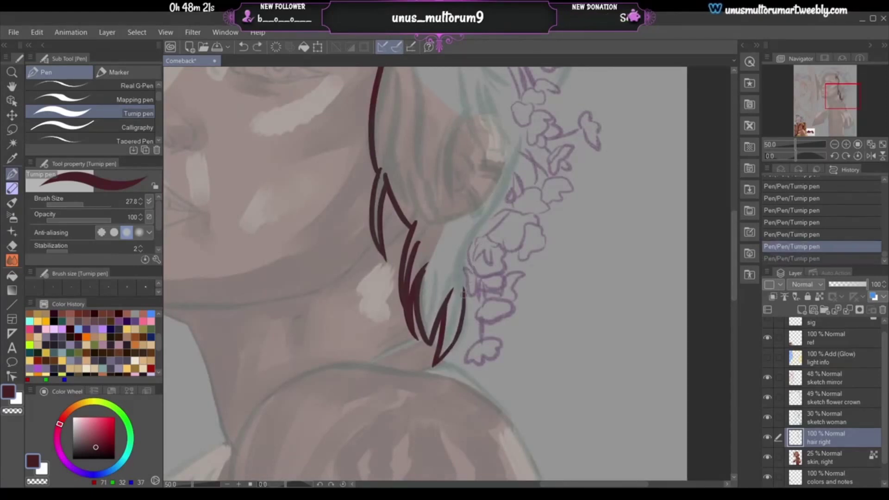
pyautogui.hotkey('ctrl', 'y')
pyautogui.hotkey('ctrl', 'z')
pyautogui.hotkey('ctrl', 'y')
pyautogui.hotkey('ctrl', 'z')
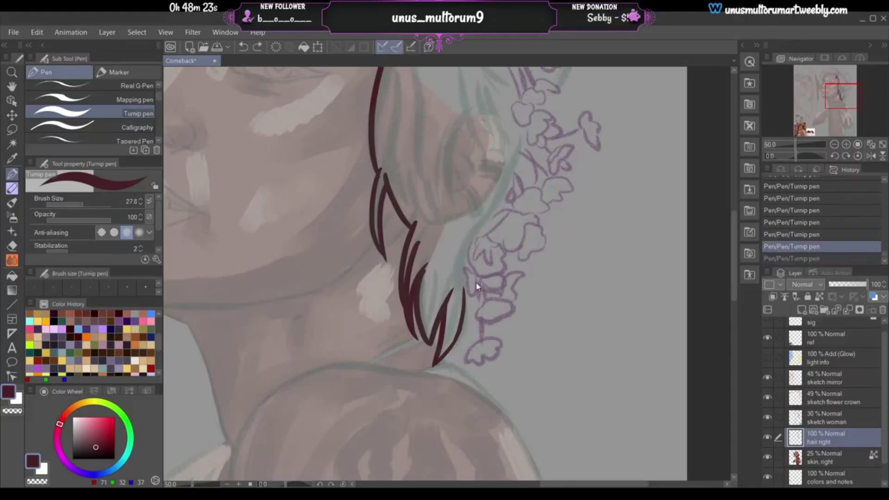
pyautogui.hotkey('ctrl', 'y')
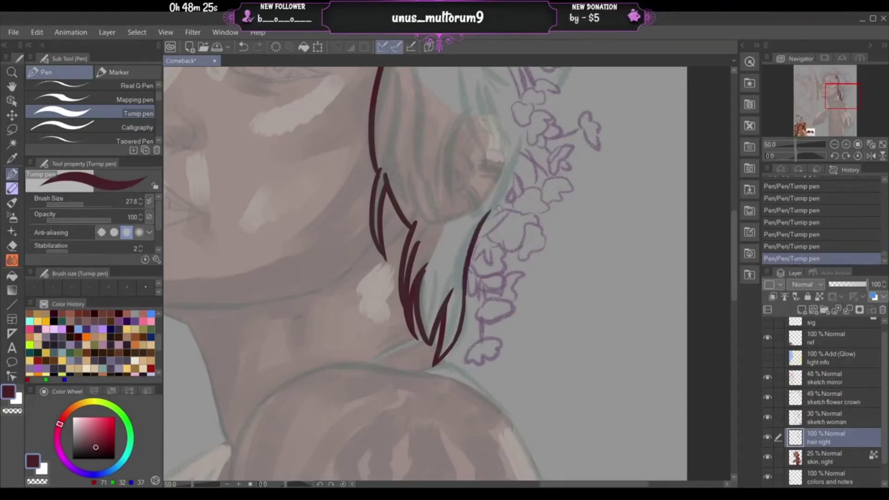
# - Continue the outer hair outline up behind the ear, following the sketch, and redo the stroke until it connects
pyautogui.moveTo(519, 133)
pyautogui.mouseDown()
pyautogui.moveTo(483, 222)
pyautogui.moveTo(512, 143)
pyautogui.moveTo(509, 120)
pyautogui.moveTo(481, 219)
pyautogui.mouseUp()
pyautogui.hotkey('ctrl', 'z')
pyautogui.hotkey('ctrl', 'z')
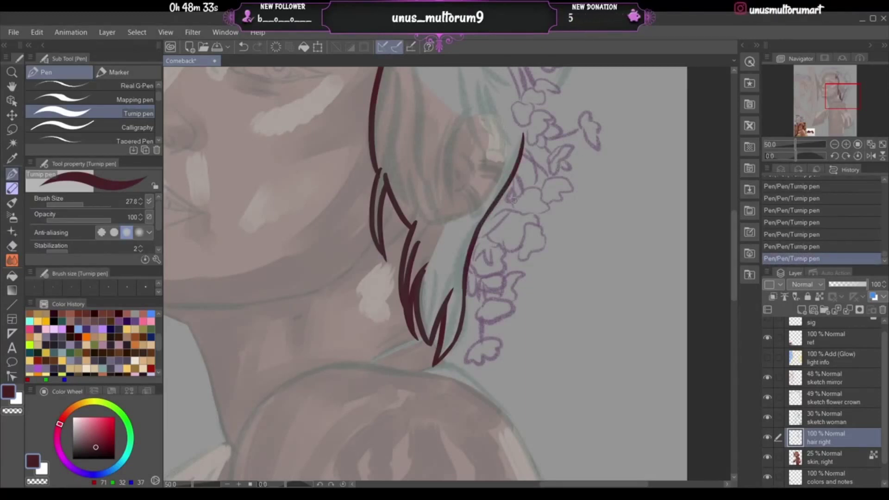
# - Draw two strokes forming a pointed lock over the front of the ear, redrawing them until they converge at the tip
pyautogui.moveTo(467, 106)
pyautogui.mouseDown()
pyautogui.moveTo(446, 147)
pyautogui.moveTo(437, 209)
pyautogui.mouseUp()
pyautogui.hotkey('ctrl', 'z')
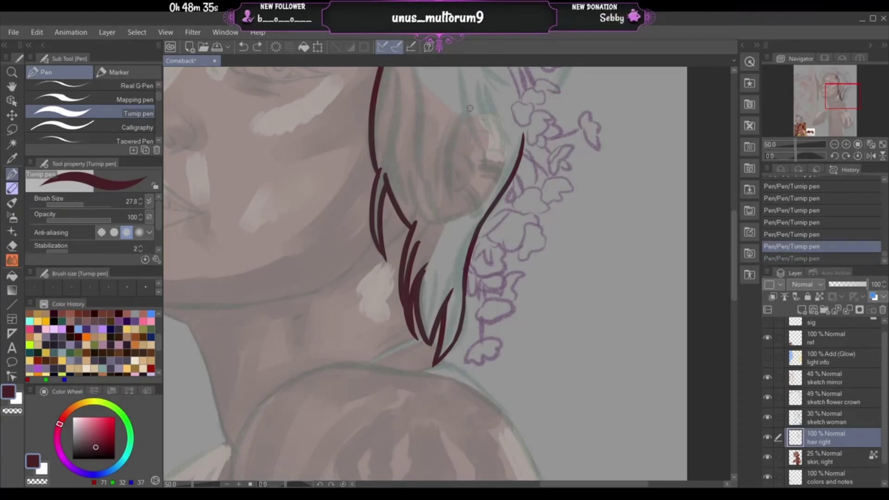
pyautogui.moveTo(470, 106)
pyautogui.mouseDown()
pyautogui.moveTo(450, 162)
pyautogui.moveTo(451, 202)
pyautogui.mouseUp()
pyautogui.moveTo(448, 121); pyautogui.dragTo(450, 202)
pyautogui.hotkey('ctrl', 'z')
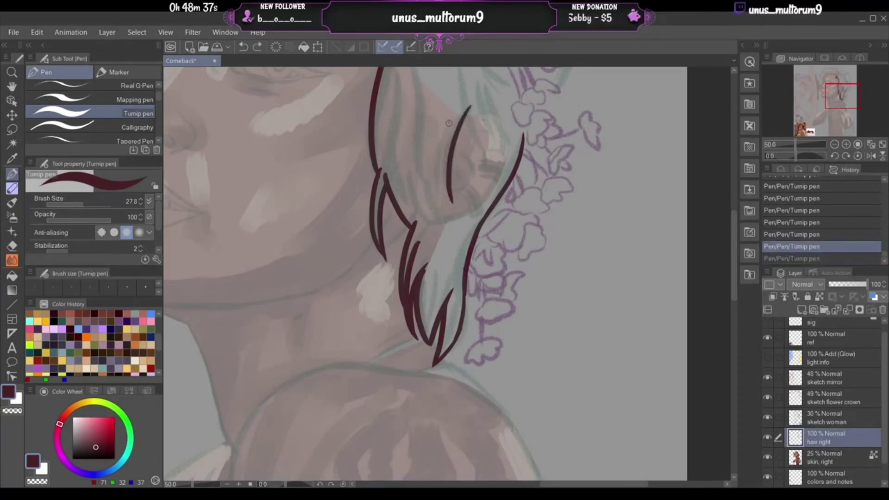
pyautogui.moveTo(448, 121); pyautogui.dragTo(444, 211)
pyautogui.hotkey('ctrl', 'z')
pyautogui.hotkey('ctrl', 'z')
pyautogui.moveTo(448, 120); pyautogui.dragTo(446, 201)
pyautogui.hotkey('ctrl', 'z')
pyautogui.moveTo(450, 120); pyautogui.dragTo(453, 204)
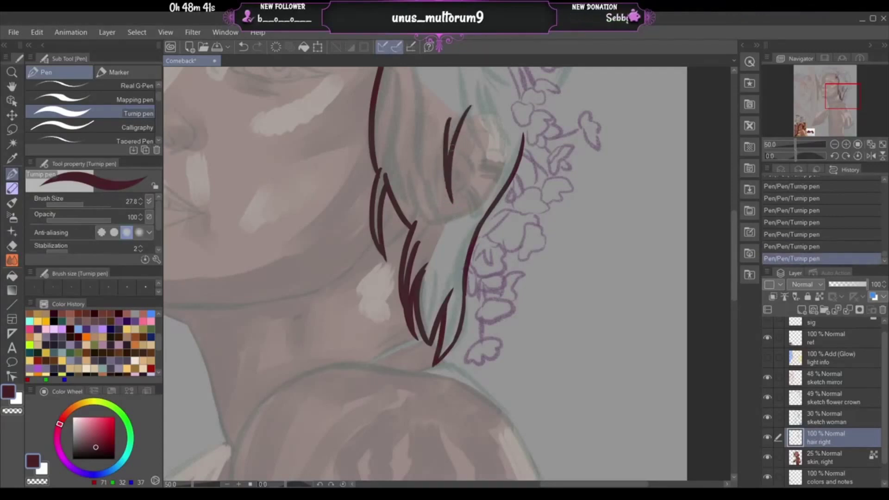
# - Draw a longer pointed lock in front of the ear reaching below the earlobe, with two strokes meeting at its tip
pyautogui.moveTo(446, 135); pyautogui.dragTo(433, 232)
pyautogui.hotkey('ctrl', 'z')
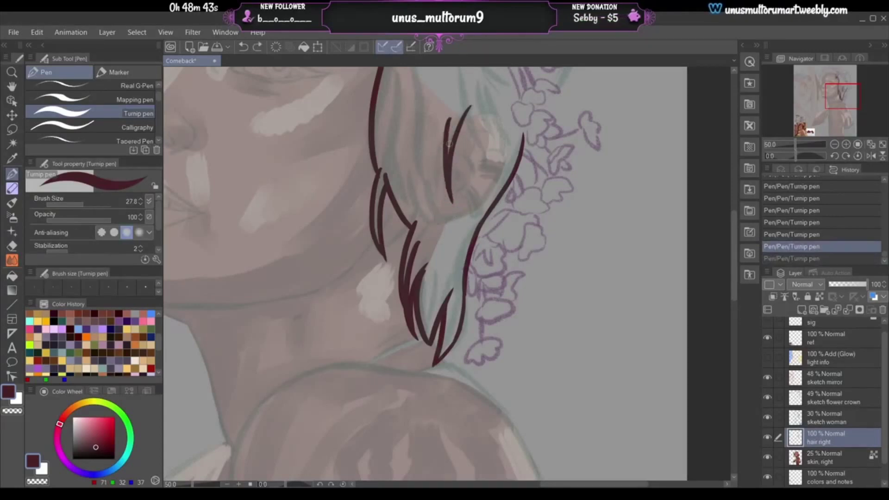
pyautogui.moveTo(448, 138); pyautogui.dragTo(444, 246)
pyautogui.moveTo(421, 129)
pyautogui.mouseDown()
pyautogui.moveTo(420, 172)
pyautogui.moveTo(445, 235)
pyautogui.mouseUp()
pyautogui.hotkey('ctrl', 'z')
pyautogui.moveTo(421, 133); pyautogui.dragTo(441, 231)
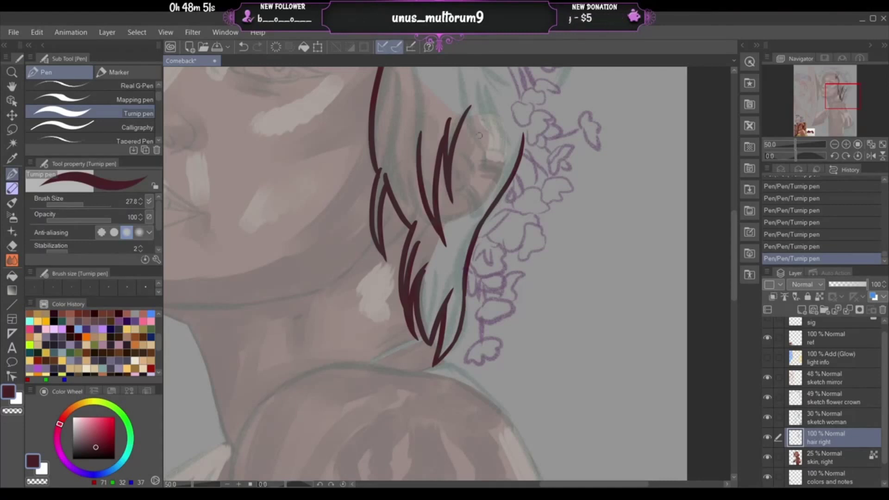
# - Draw short pointed locks across the top of the ear, linking the front strands to the outer hair outline
pyautogui.moveTo(842, 96); pyautogui.dragTo(845, 90)
pyautogui.moveTo(441, 196); pyautogui.dragTo(436, 191)
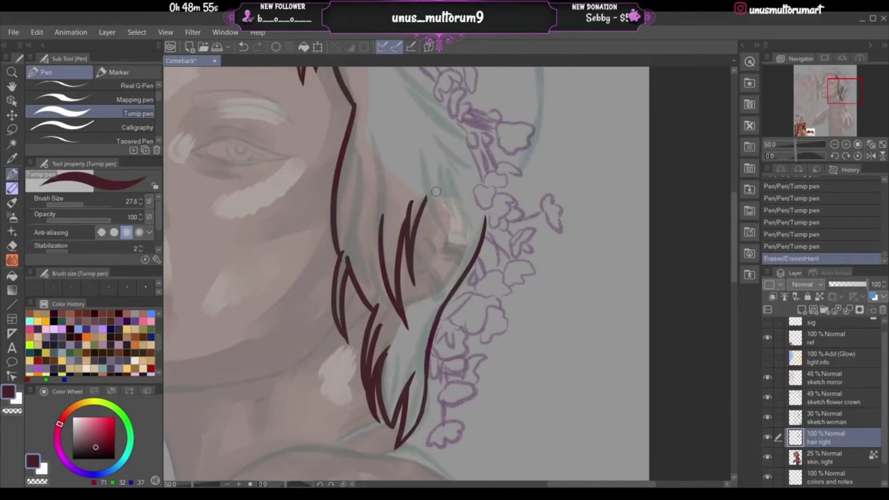
pyautogui.moveTo(424, 146); pyautogui.dragTo(446, 236)
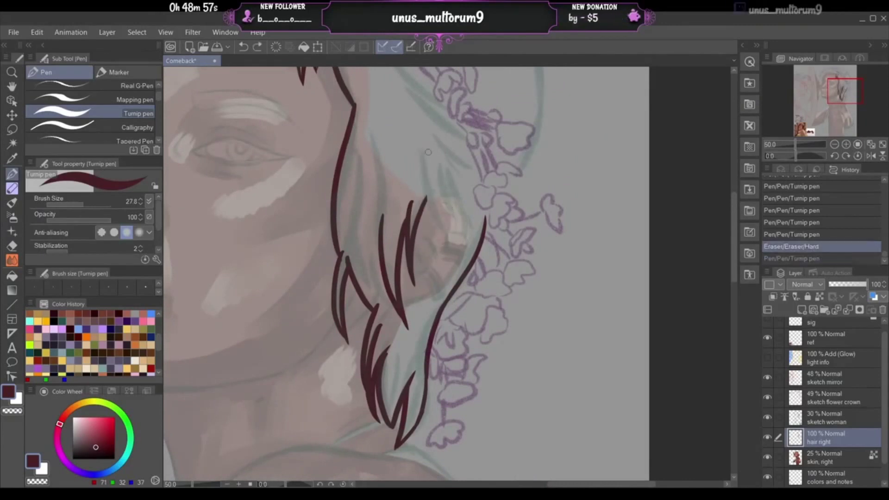
pyautogui.moveTo(426, 200); pyautogui.dragTo(424, 206)
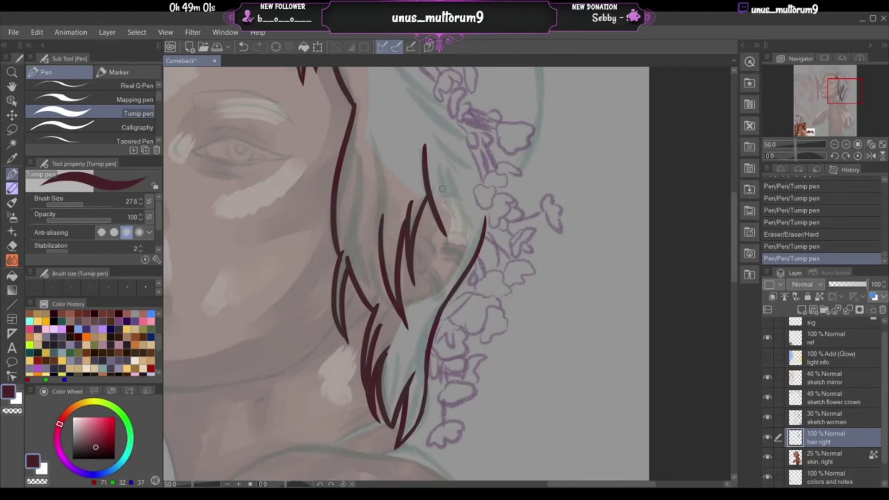
pyautogui.moveTo(447, 236); pyautogui.dragTo(442, 169)
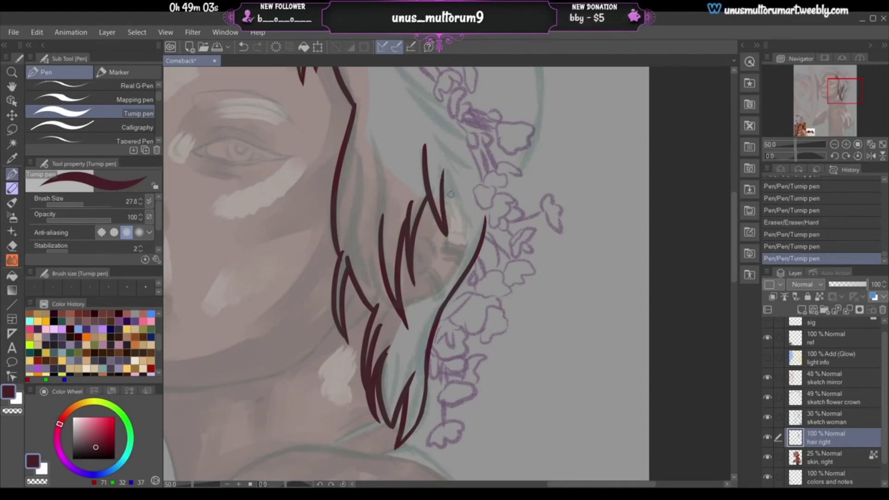
pyautogui.moveTo(446, 203)
pyautogui.mouseDown()
pyautogui.moveTo(456, 213)
pyautogui.moveTo(451, 188)
pyautogui.moveTo(470, 233)
pyautogui.mouseUp()
pyautogui.hotkey('ctrl', 'z')
pyautogui.moveTo(449, 174); pyautogui.dragTo(477, 234)
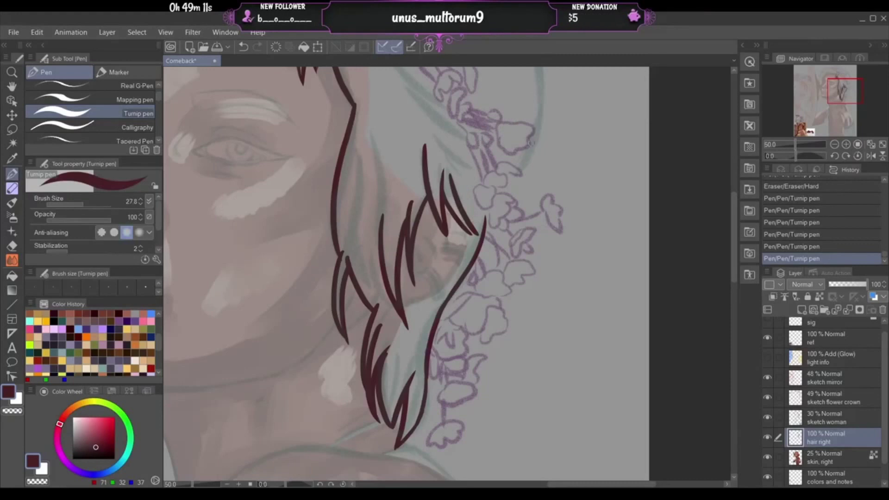
# - Extend the outer hair outline from behind the ear up to the flower crown and clean the junction with the Hard eraser
pyautogui.moveTo(536, 132); pyautogui.dragTo(490, 223)
pyautogui.hotkey('ctrl', 'z')
pyautogui.moveTo(527, 124)
pyautogui.mouseDown()
pyautogui.moveTo(526, 149)
pyautogui.moveTo(479, 229)
pyautogui.mouseUp()
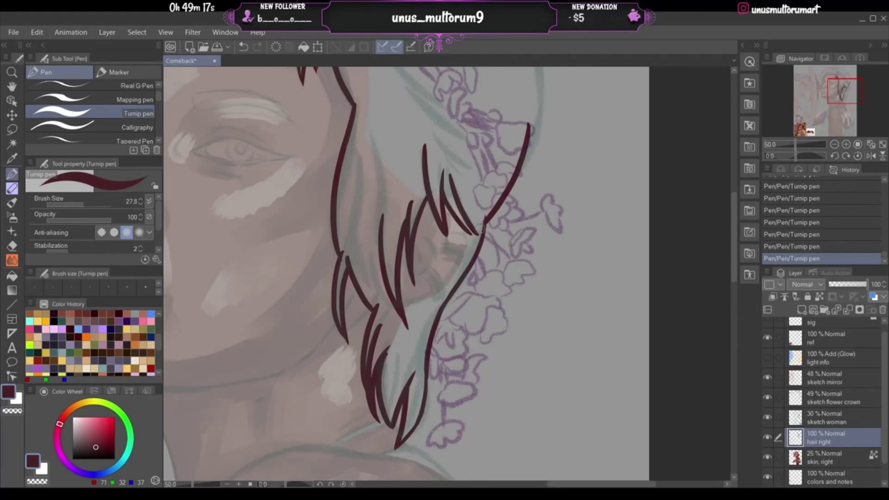
pyautogui.moveTo(483, 216); pyautogui.dragTo(481, 203)
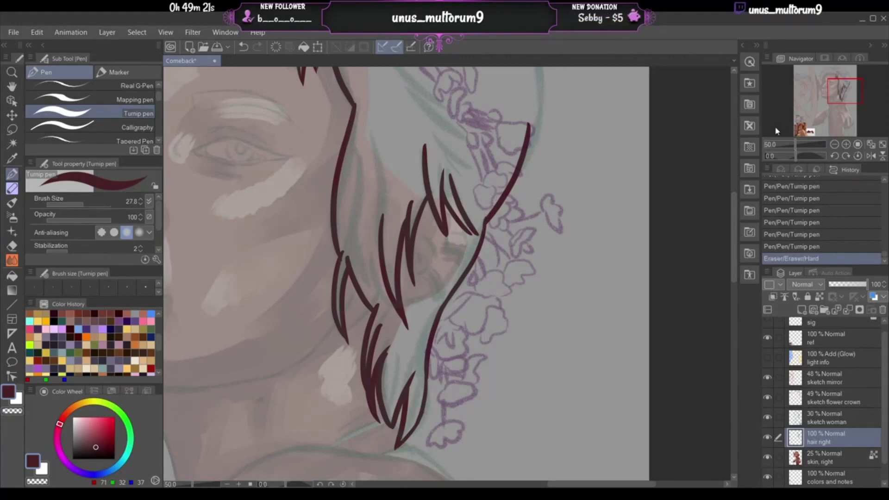
# - Draw the long curved back-of-head outline from the upper crown flower down to the stroke behind the ear, redoing it until it joins
pyautogui.moveTo(843, 91); pyautogui.dragTo(841, 82)
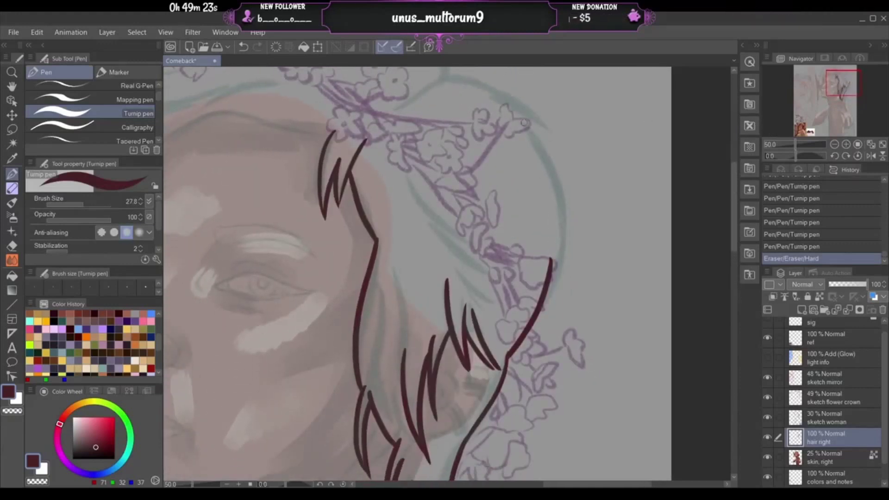
pyautogui.moveTo(524, 123); pyautogui.dragTo(558, 266)
pyautogui.hotkey('ctrl', 'z')
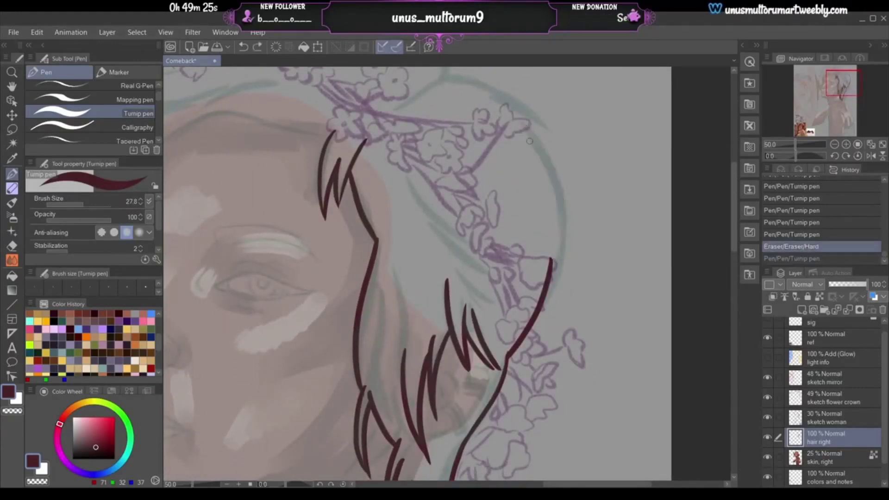
pyautogui.moveTo(518, 115)
pyautogui.mouseDown()
pyautogui.moveTo(549, 278)
pyautogui.moveTo(540, 299)
pyautogui.mouseUp()
pyautogui.hotkey('ctrl', 'z')
pyautogui.moveTo(513, 117); pyautogui.dragTo(547, 299)
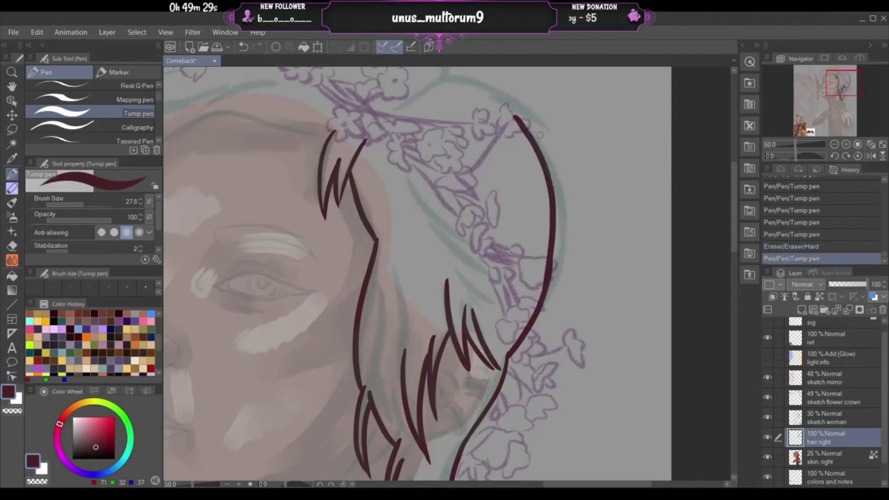
# - Draw a second long stroke just outside the back-of-head curve, redoing it until it follows the sketch closely
pyautogui.moveTo(526, 126)
pyautogui.mouseDown()
pyautogui.moveTo(559, 209)
pyautogui.moveTo(553, 294)
pyautogui.mouseUp()
pyautogui.hotkey('ctrl', 'z')
pyautogui.moveTo(521, 121); pyautogui.dragTo(551, 321)
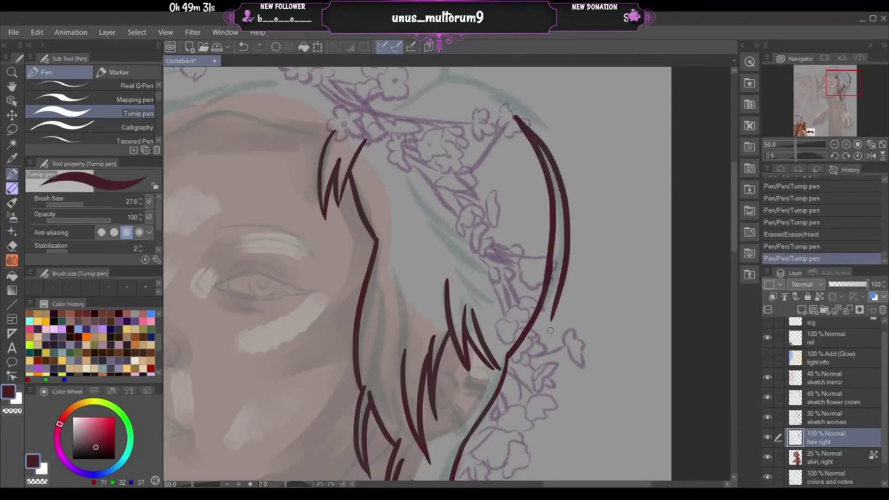
pyautogui.moveTo(553, 237); pyautogui.dragTo(554, 300)
pyautogui.hotkey('ctrl', 'z')
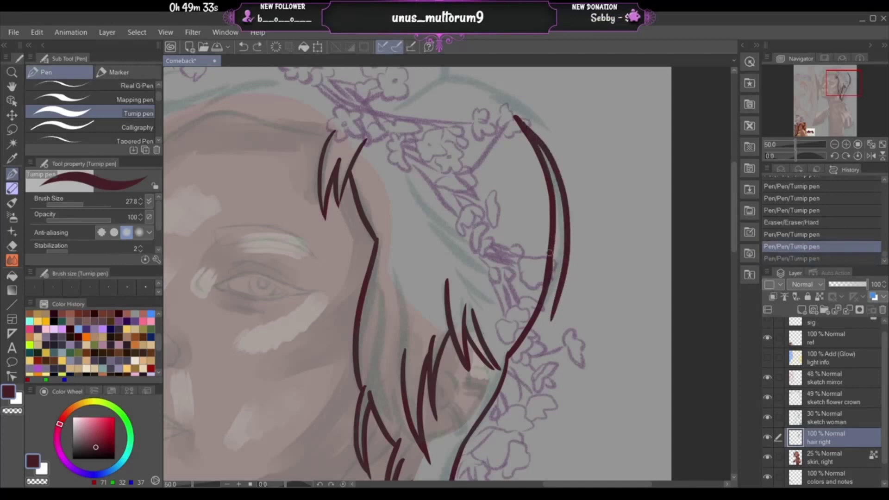
pyautogui.hotkey('ctrl', 'z')
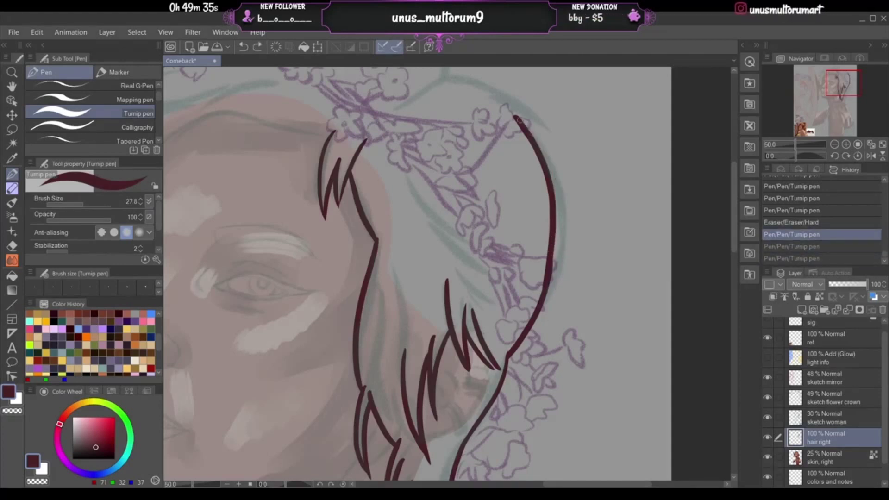
pyautogui.moveTo(519, 118); pyautogui.dragTo(531, 355)
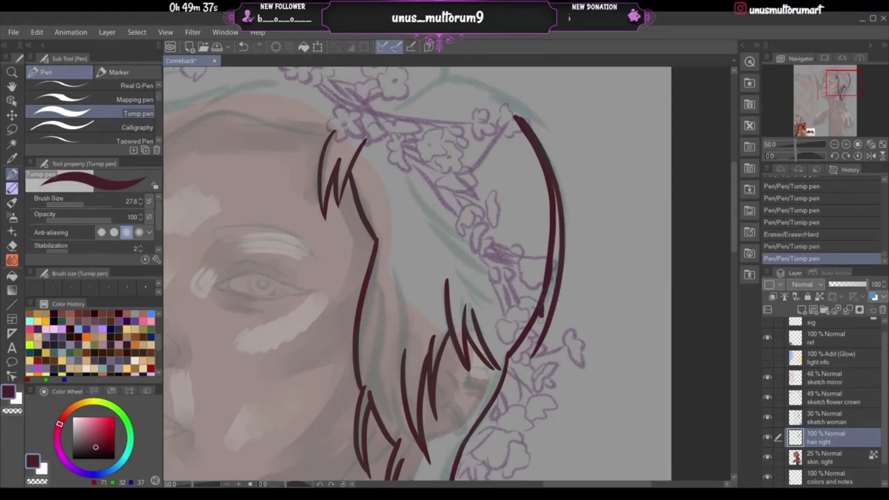
# - Try to close the lower end of the doubled back-of-head outline with short strokes forming a filled pointed tip
pyautogui.moveTo(541, 319); pyautogui.dragTo(532, 357)
pyautogui.hotkey('ctrl', 'z')
pyautogui.moveTo(541, 312); pyautogui.dragTo(533, 357)
pyautogui.hotkey('ctrl', 'z')
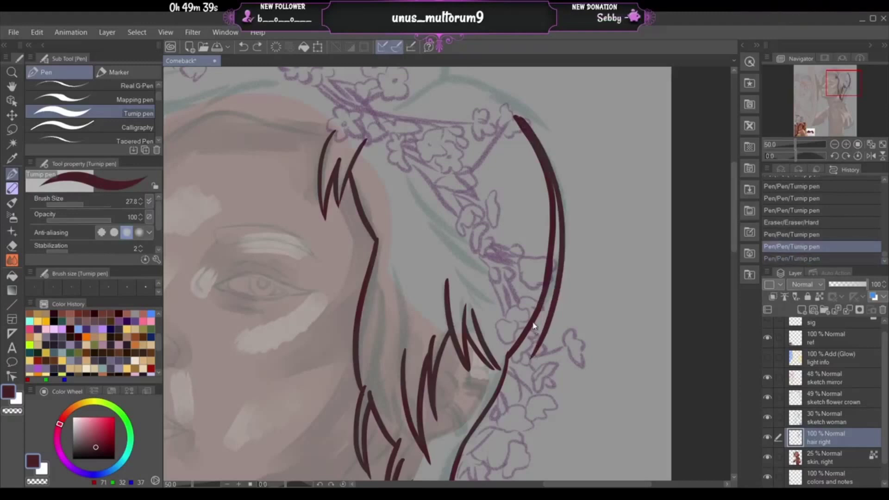
pyautogui.moveTo(535, 325); pyautogui.dragTo(530, 356)
pyautogui.hotkey('ctrl', 'z')
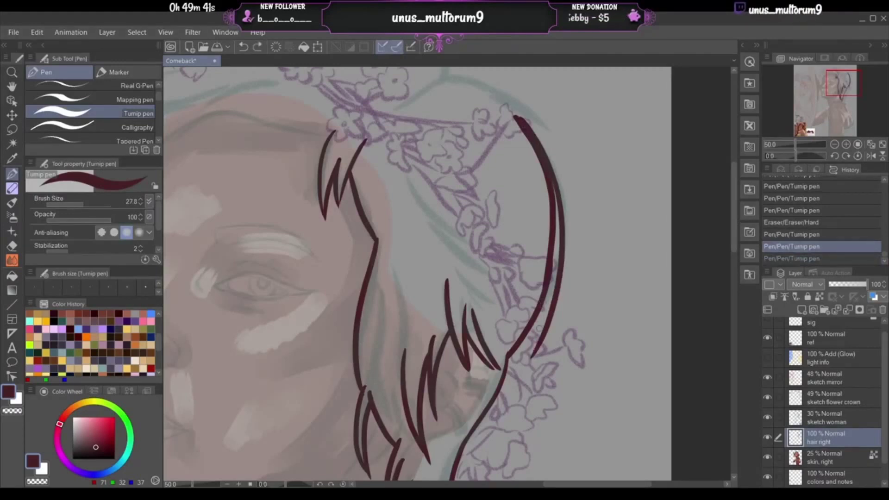
pyautogui.moveTo(535, 321); pyautogui.dragTo(522, 381)
pyautogui.hotkey('ctrl', 'z')
pyautogui.moveTo(536, 318); pyautogui.dragTo(528, 371)
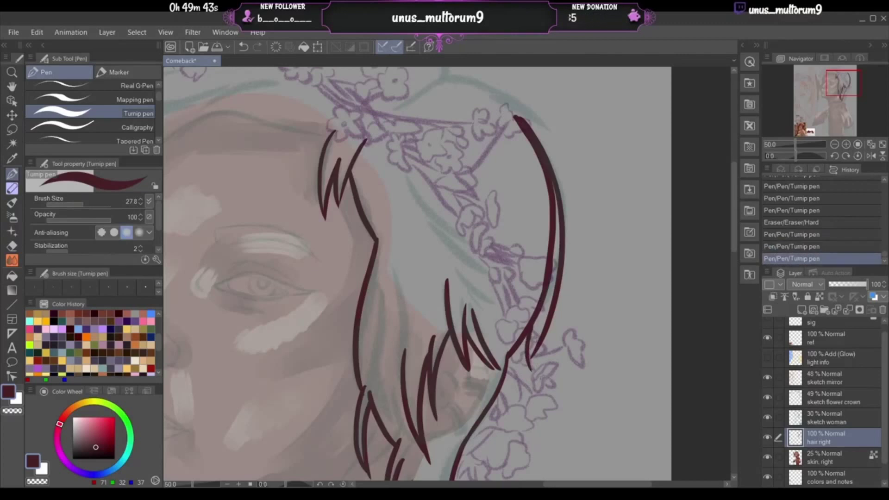
pyautogui.moveTo(544, 328); pyautogui.dragTo(533, 369)
pyautogui.hotkey('ctrl', 'z')
pyautogui.moveTo(545, 327)
pyautogui.mouseDown()
pyautogui.moveTo(531, 370)
pyautogui.moveTo(548, 326)
pyautogui.moveTo(530, 369)
pyautogui.moveTo(533, 326)
pyautogui.mouseUp()
pyautogui.hotkey('ctrl', 'z')
pyautogui.moveTo(532, 353); pyautogui.dragTo(544, 305)
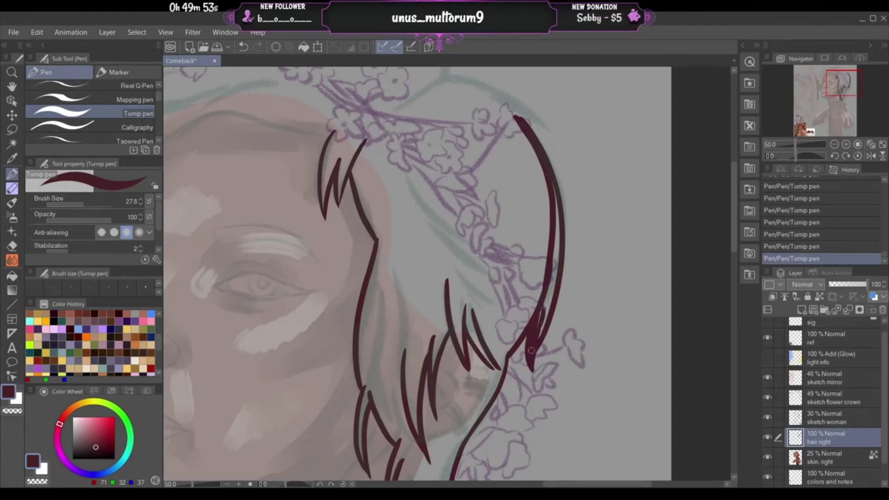
pyautogui.moveTo(538, 337); pyautogui.dragTo(549, 311)
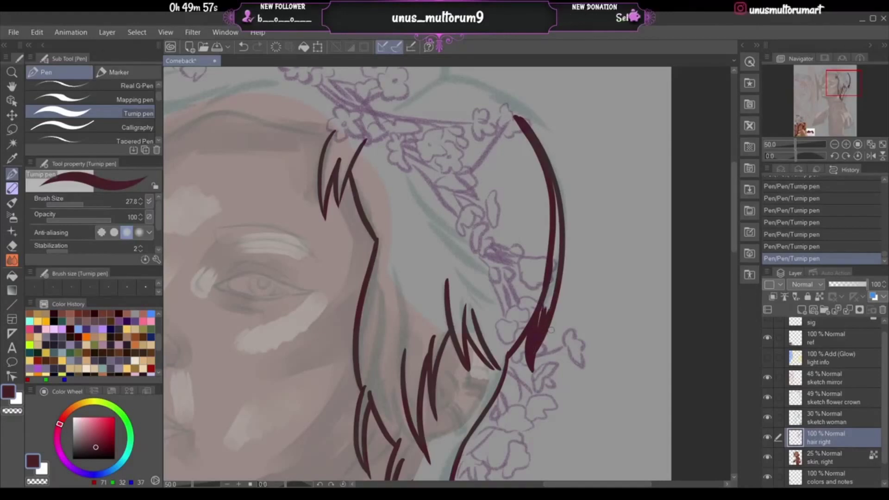
# - Undo the short tip strokes at the lower end of the doubled outline
pyautogui.hotkey('ctrl', 'z')
pyautogui.hotkey('ctrl', 'z')
pyautogui.hotkey('ctrl', 'z')
pyautogui.hotkey('ctrl', 'z')
pyautogui.hotkey('ctrl', 'z')
pyautogui.hotkey('ctrl', 'z')
pyautogui.hotkey('ctrl', 'z')
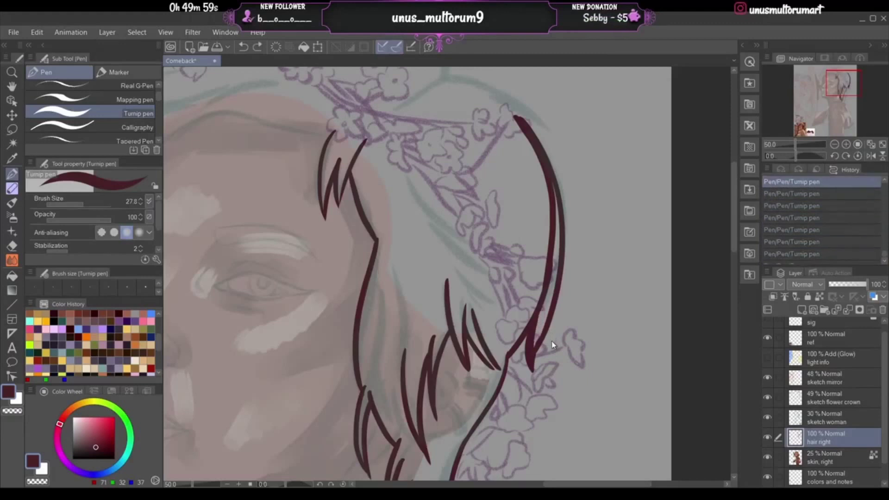
pyautogui.hotkey('ctrl', 'z')
pyautogui.hotkey('ctrl', 'z')
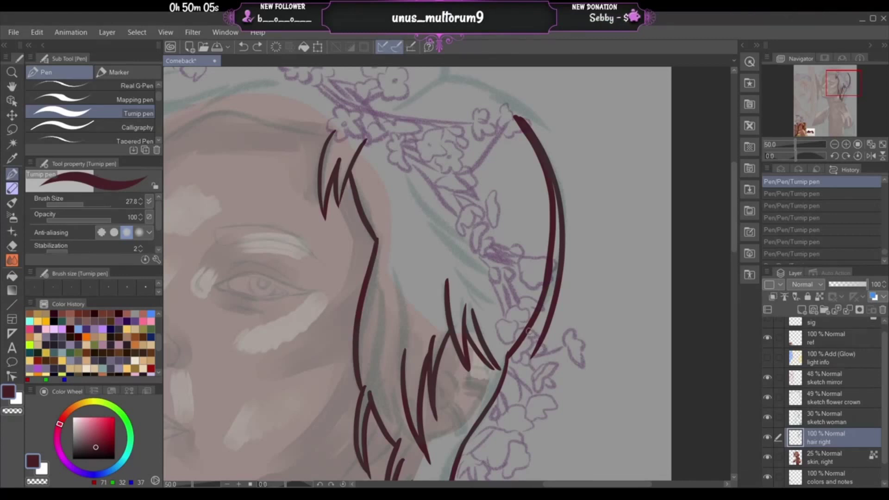
# - Try short strokes linking the inner back-of-head curve to the outline behind the ear, comparing them with undo and redo
pyautogui.moveTo(531, 328); pyautogui.dragTo(509, 369)
pyautogui.hotkey('ctrl', 'z')
pyautogui.moveTo(531, 328); pyautogui.dragTo(509, 371)
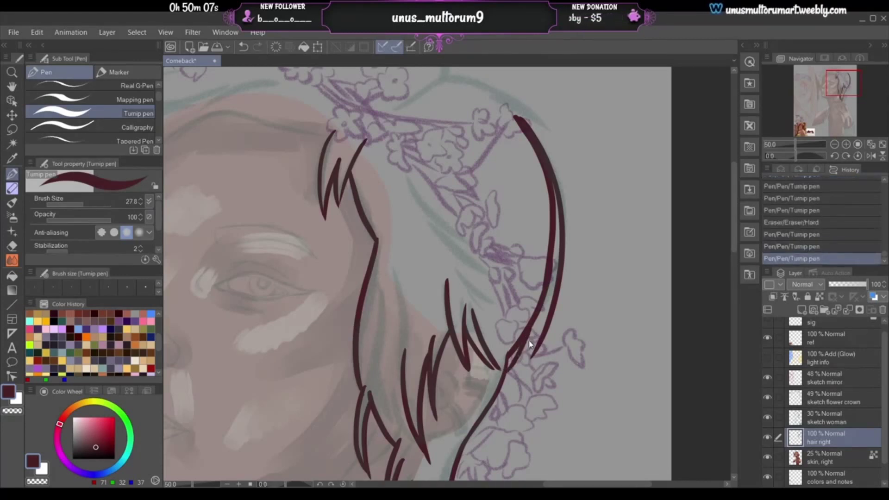
pyautogui.hotkey('ctrl', 'z')
pyautogui.hotkey('ctrl', 'y')
pyautogui.hotkey('ctrl', 'z')
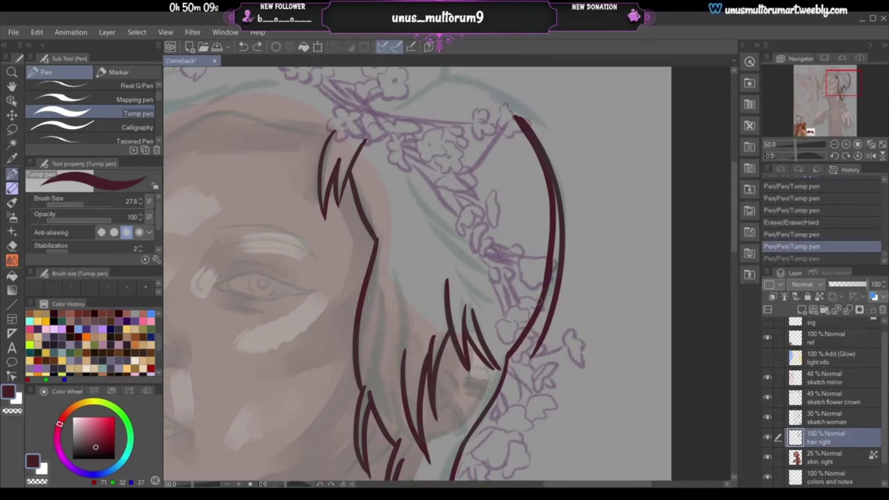
pyautogui.hotkey('ctrl', 'y')
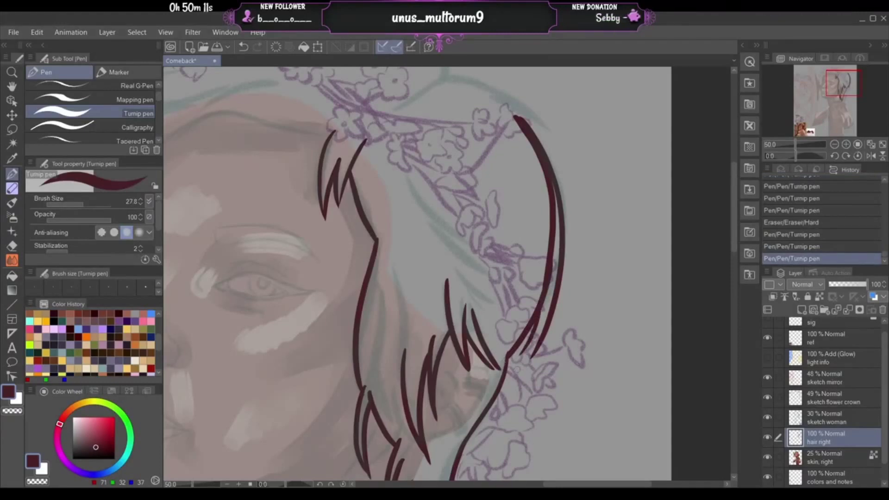
pyautogui.moveTo(524, 346); pyautogui.dragTo(509, 369)
pyautogui.hotkey('ctrl', 'z')
pyautogui.hotkey('ctrl', 'z')
pyautogui.hotkey('ctrl', 'z')
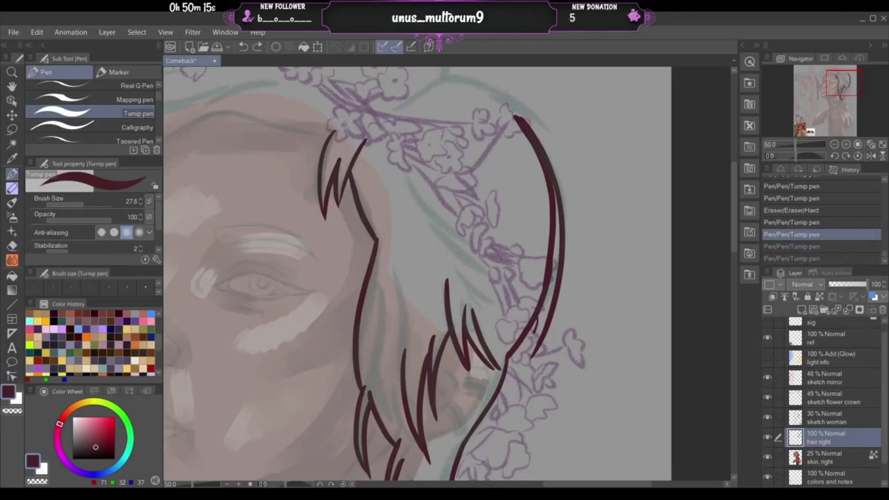
pyautogui.moveTo(534, 333); pyautogui.dragTo(508, 368)
pyautogui.hotkey('ctrl', 'z')
pyautogui.hotkey('ctrl', 'z')
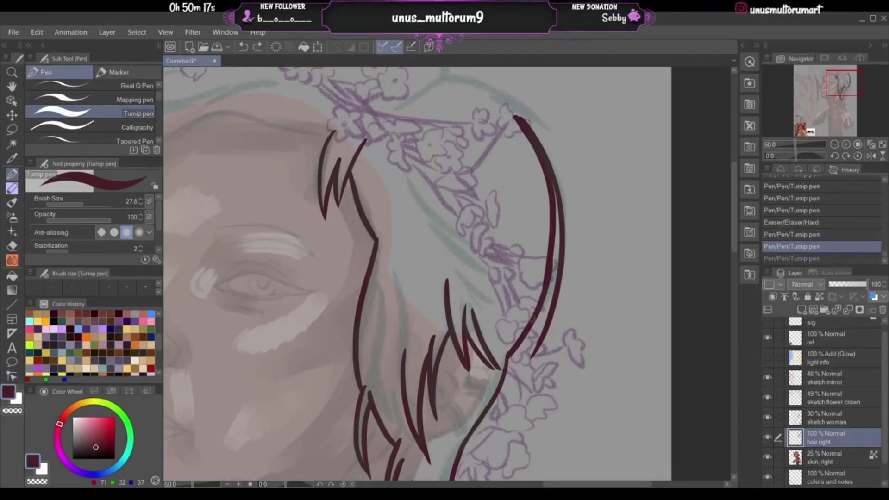
# - Connect both back-of-head curves to the outline behind the ear with tapering strokes, and erase the overshoot at the junction
pyautogui.moveTo(533, 316); pyautogui.dragTo(491, 379)
pyautogui.moveTo(537, 344); pyautogui.dragTo(496, 382)
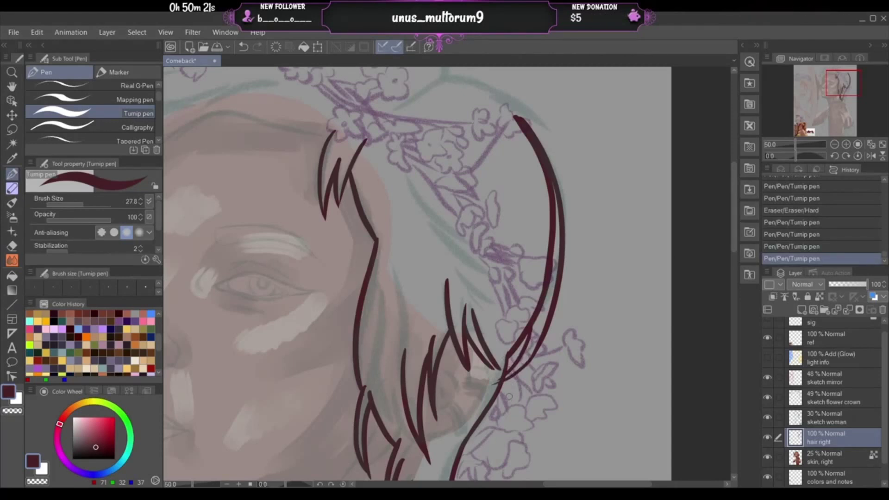
pyautogui.hotkey('ctrl', 'z')
pyautogui.moveTo(529, 360); pyautogui.dragTo(493, 378)
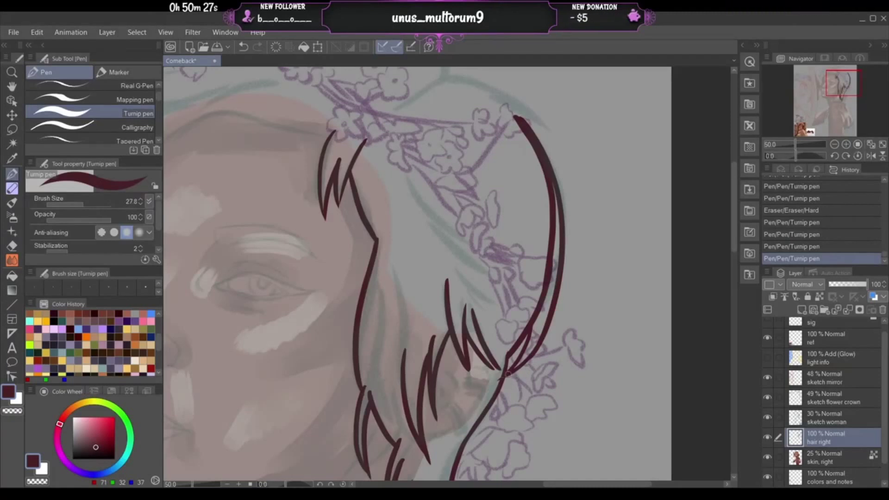
pyautogui.moveTo(504, 374); pyautogui.dragTo(496, 382)
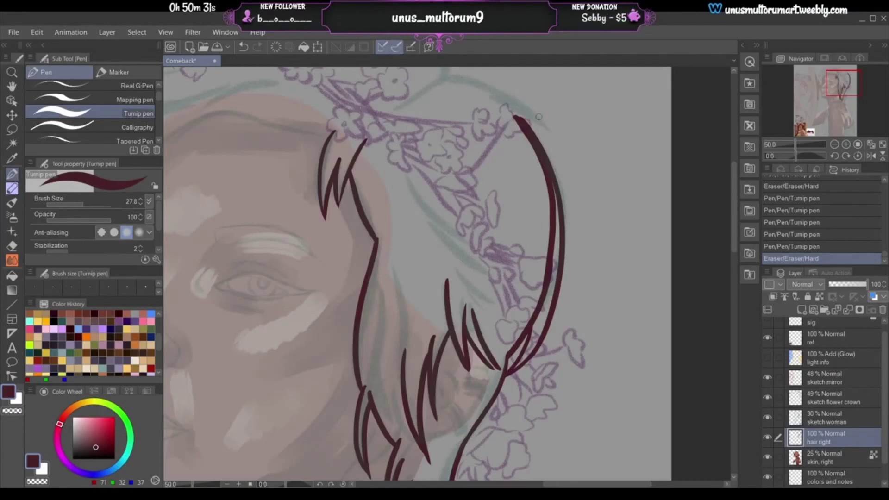
# - Draw a short pointed strand outward from the upper end of the back-of-head curve, redoing it once
pyautogui.moveTo(834, 84); pyautogui.dragTo(834, 79)
pyautogui.moveTo(491, 187); pyautogui.dragTo(536, 210)
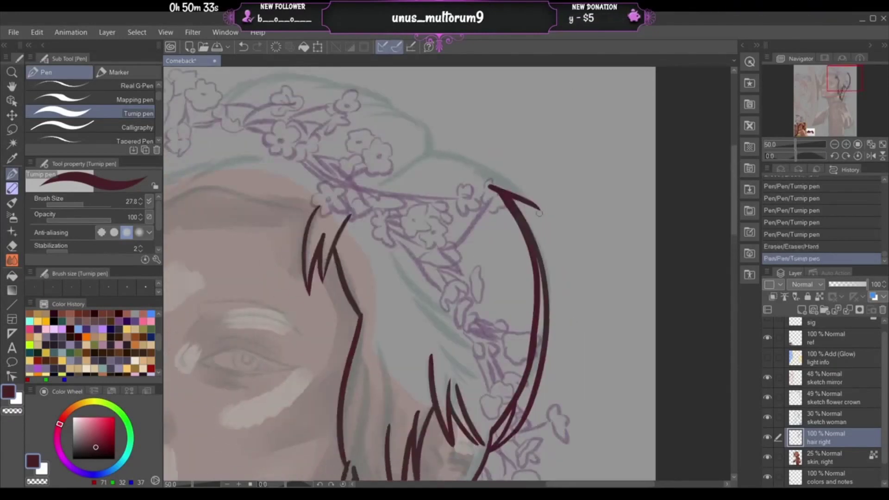
pyautogui.hotkey('ctrl', 'z')
pyautogui.moveTo(491, 186); pyautogui.dragTo(531, 205)
pyautogui.hotkey('ctrl', 'z')
# - Try to draw the top-of-head contour from the base of the sketched bun down to the tip of the pointed strand
pyautogui.moveTo(432, 154)
pyautogui.mouseDown()
pyautogui.moveTo(503, 177)
pyautogui.moveTo(523, 197)
pyautogui.mouseUp()
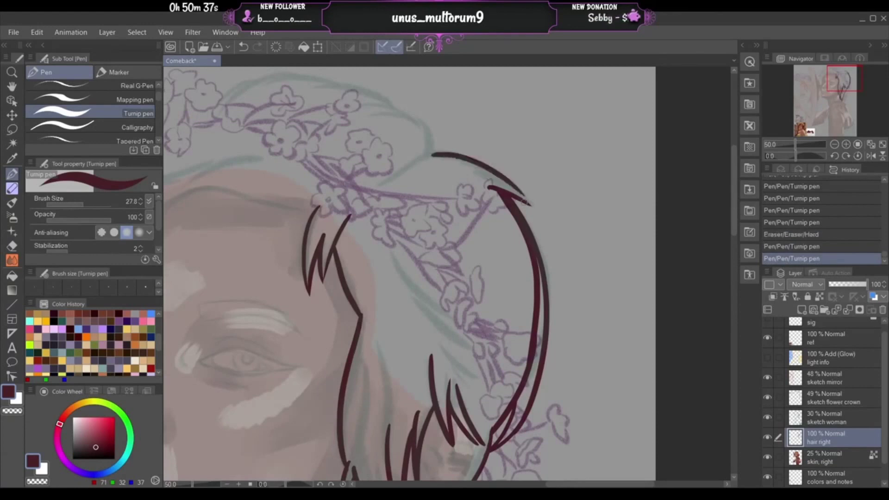
pyautogui.hotkey('ctrl', 'z')
pyautogui.moveTo(429, 154); pyautogui.dragTo(526, 199)
pyautogui.hotkey('ctrl', 'z')
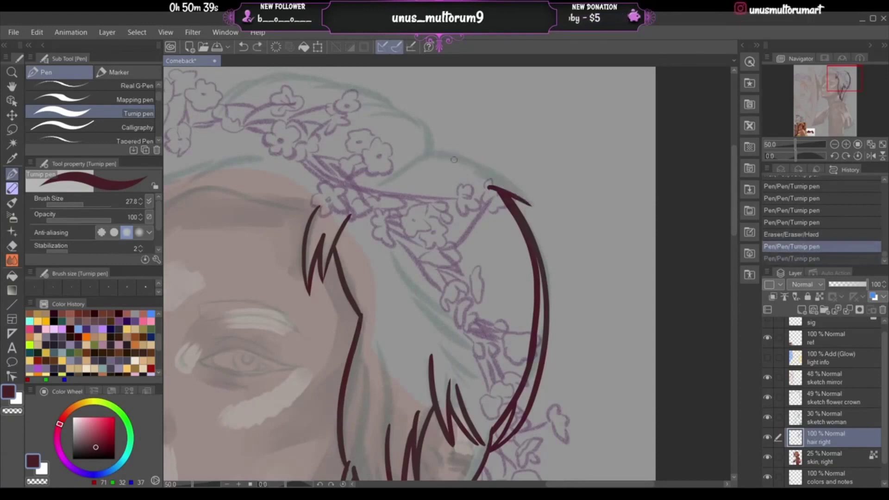
pyautogui.moveTo(428, 152)
pyautogui.mouseDown()
pyautogui.moveTo(523, 193)
pyautogui.moveTo(538, 217)
pyautogui.mouseUp()
pyautogui.hotkey('ctrl', 'z')
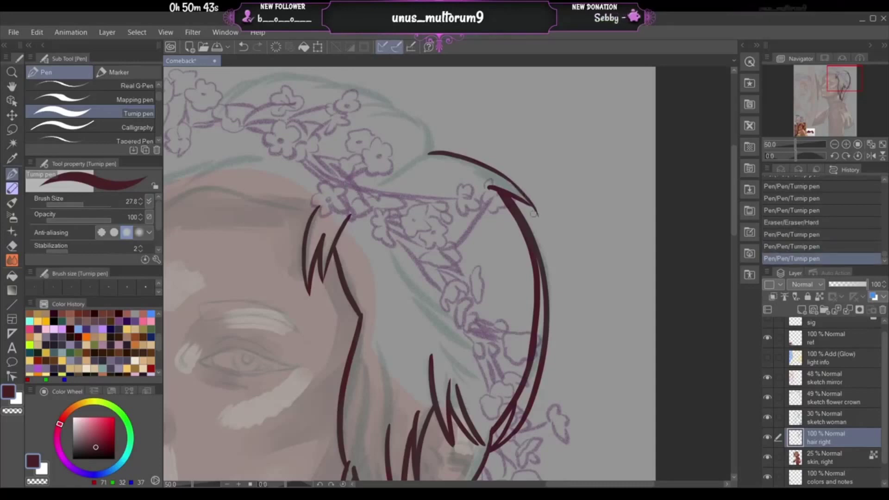
pyautogui.hotkey('ctrl', 'z')
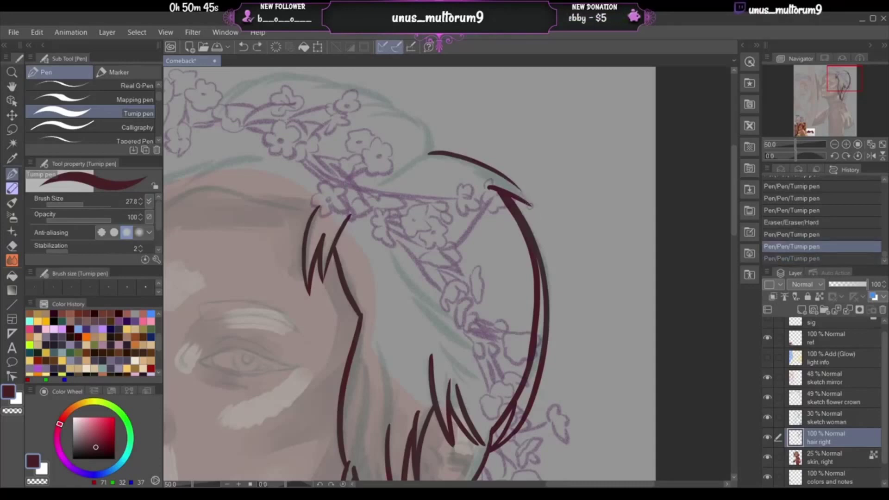
# - Try to build the top-of-head contour upward from the pointed strand's tip with short strokes, undoing the earlier contour too
pyautogui.moveTo(530, 205)
pyautogui.mouseDown()
pyautogui.moveTo(501, 169)
pyautogui.moveTo(532, 209)
pyautogui.moveTo(505, 173)
pyautogui.mouseUp()
pyautogui.hotkey('ctrl', 'z')
pyautogui.hotkey('ctrl', 'z')
pyautogui.hotkey('ctrl', 'z')
pyautogui.hotkey('ctrl', 'z')
pyautogui.hotkey('ctrl', 'z')
pyautogui.hotkey('ctrl', 'z')
pyautogui.moveTo(530, 206); pyautogui.dragTo(500, 168)
pyautogui.hotkey('ctrl', 'z')
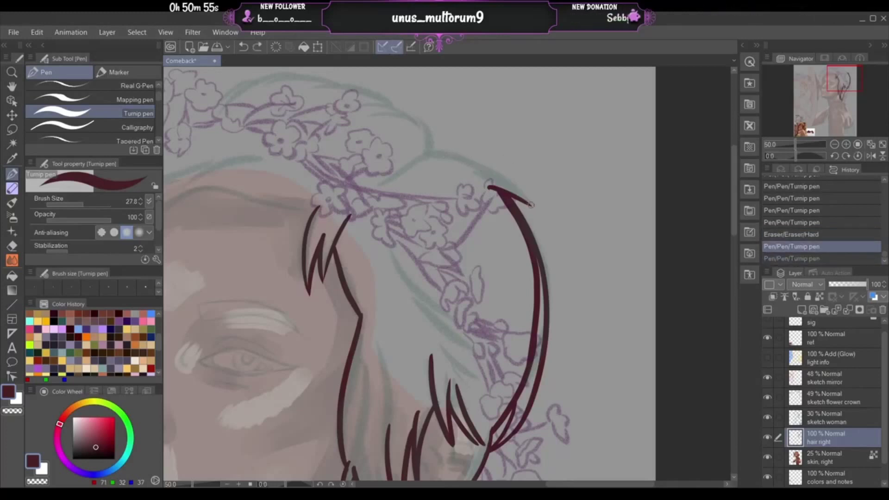
# - Draw the top-of-head contour from the pointed strand's tip up to the base of the sketched bun, redoing it until it fits
pyautogui.moveTo(530, 204)
pyautogui.mouseDown()
pyautogui.moveTo(467, 159)
pyautogui.moveTo(520, 187)
pyautogui.moveTo(495, 172)
pyautogui.moveTo(452, 158)
pyautogui.mouseUp()
pyautogui.hotkey('ctrl', 'z')
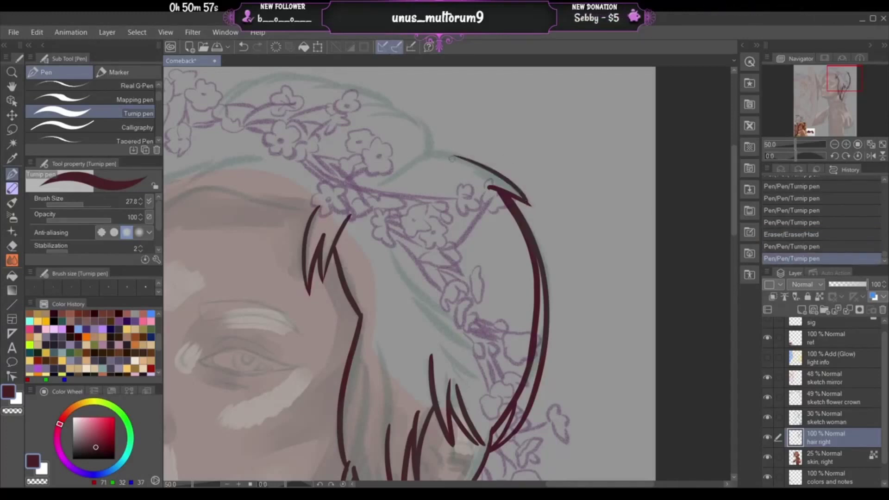
pyautogui.hotkey('ctrl', 'z')
pyautogui.moveTo(530, 204)
pyautogui.mouseDown()
pyautogui.moveTo(425, 158)
pyautogui.moveTo(486, 179)
pyautogui.mouseUp()
pyautogui.hotkey('ctrl', 'z')
pyautogui.hotkey('ctrl', 'z')
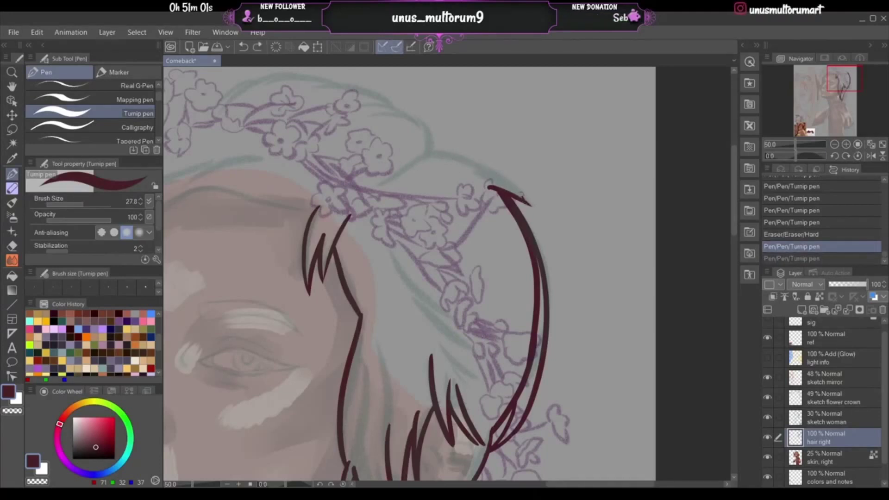
pyautogui.hotkey('ctrl', 'y')
pyautogui.hotkey('ctrl', 'z')
pyautogui.hotkey('ctrl', 'y')
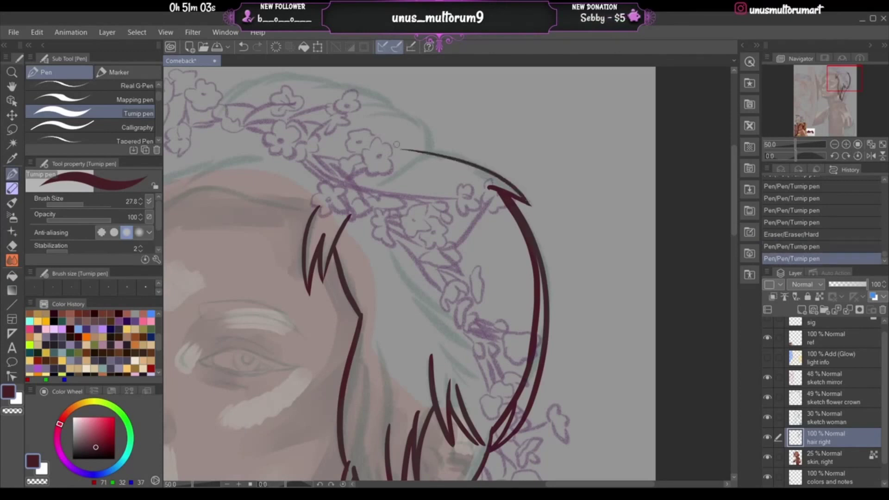
pyautogui.hotkey('ctrl', 'z')
pyautogui.hotkey('ctrl', 'y')
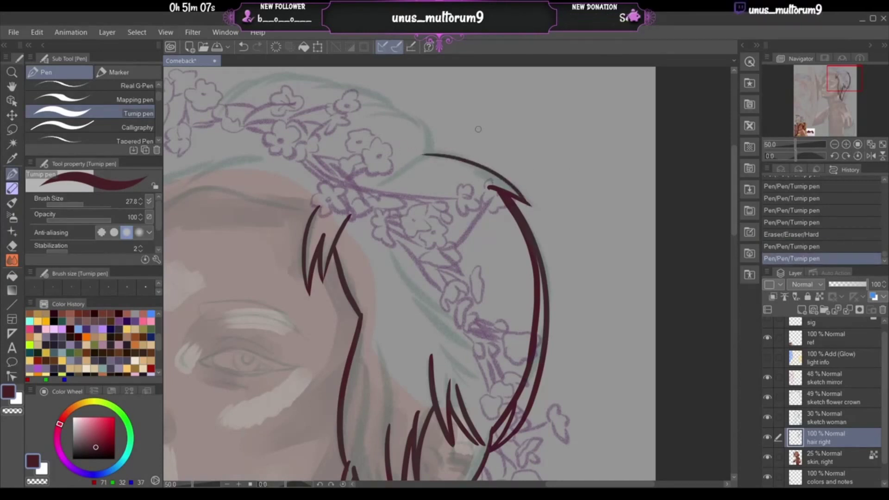
pyautogui.moveTo(530, 129)
pyautogui.mouseDown()
pyautogui.moveTo(545, 185)
pyautogui.moveTo(560, 190)
pyautogui.mouseUp()
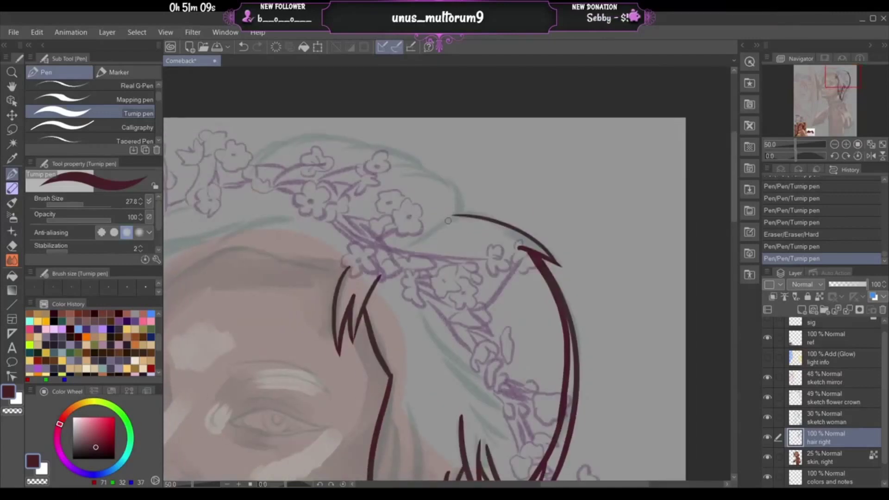
# - Draw the short rounded contour rising from the start of the top-of-head line along the sketched bun, redoing it until it fits
pyautogui.moveTo(461, 216); pyautogui.dragTo(427, 179)
pyautogui.hotkey('ctrl', 'z')
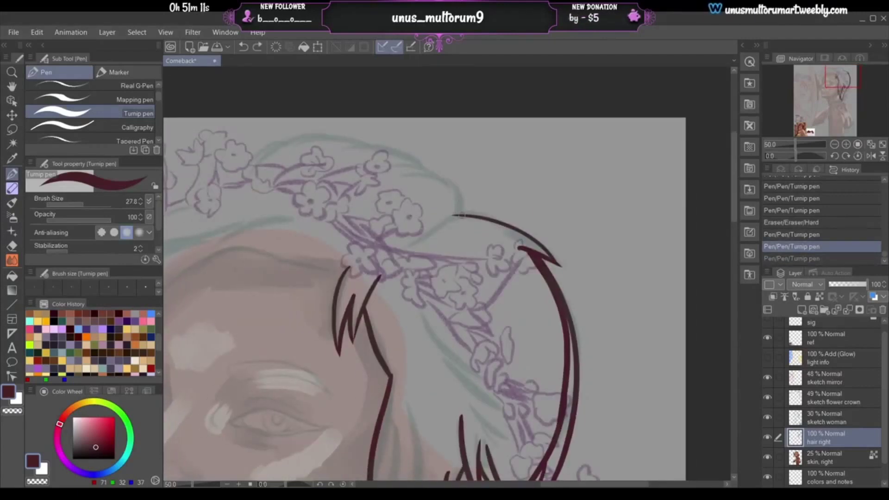
pyautogui.hotkey('ctrl', 'y')
pyautogui.hotkey('ctrl', 'z')
pyautogui.moveTo(462, 216)
pyautogui.mouseDown()
pyautogui.moveTo(450, 190)
pyautogui.moveTo(428, 176)
pyautogui.mouseUp()
pyautogui.hotkey('ctrl', 'z')
pyautogui.moveTo(458, 215); pyautogui.dragTo(415, 175)
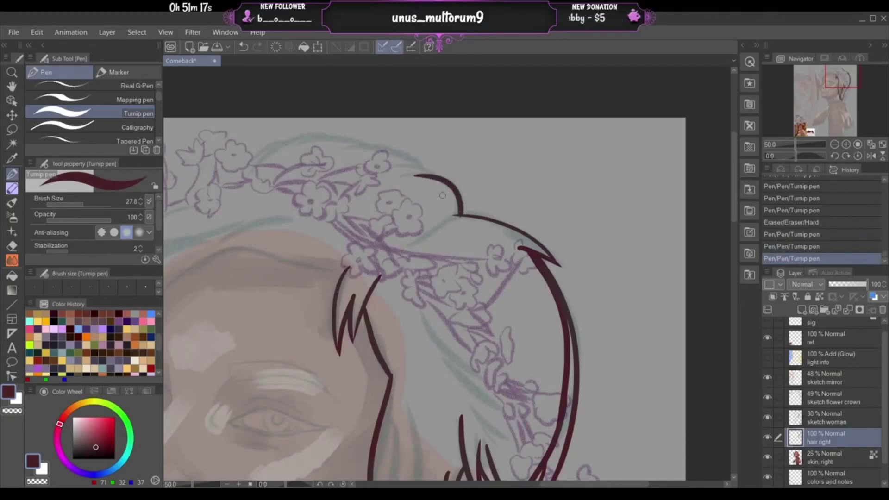
pyautogui.moveTo(462, 217); pyautogui.dragTo(461, 217)
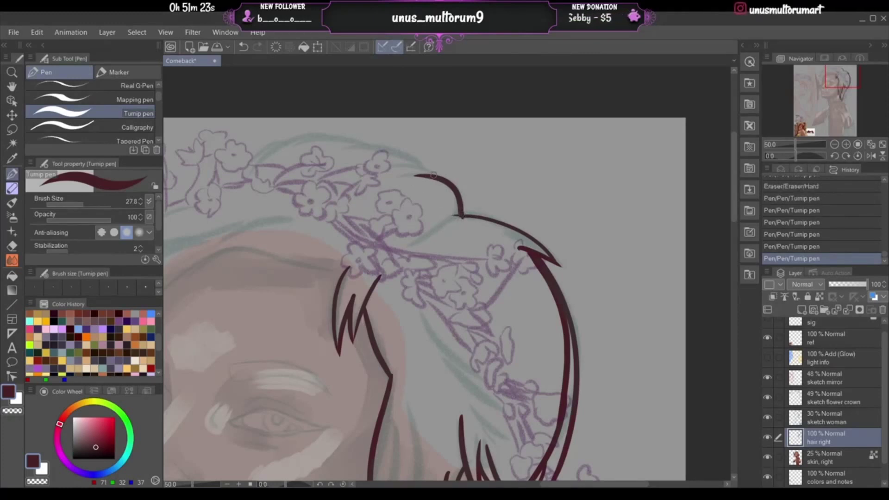
# - Continue the hair outline over the crown of the head with overlapping strands, ending at the flowers above the forehead
pyautogui.moveTo(434, 175)
pyautogui.mouseDown()
pyautogui.moveTo(371, 170)
pyautogui.moveTo(328, 147)
pyautogui.moveTo(306, 152)
pyautogui.mouseUp()
pyautogui.hotkey('ctrl', 'z')
pyautogui.moveTo(418, 163)
pyautogui.mouseDown()
pyautogui.moveTo(385, 149)
pyautogui.moveTo(282, 146)
pyautogui.moveTo(255, 158)
pyautogui.moveTo(241, 187)
pyautogui.mouseUp()
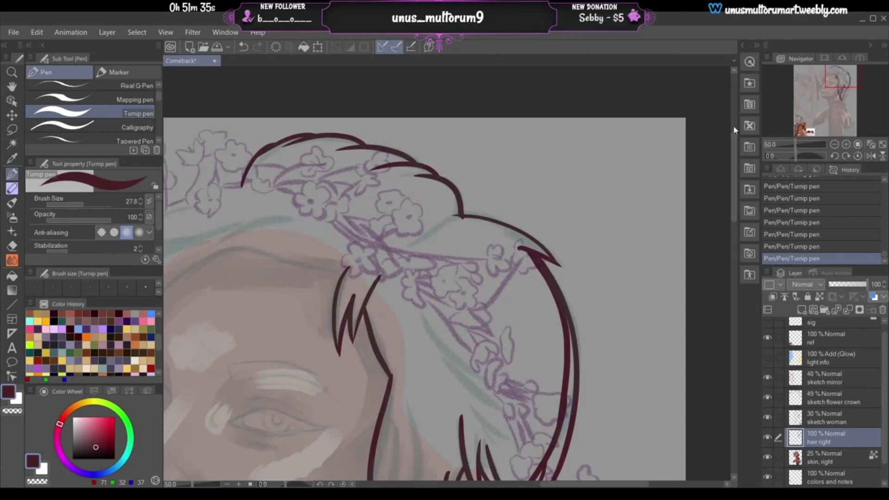
pyautogui.moveTo(832, 81); pyautogui.dragTo(824, 83)
pyautogui.hotkey('ctrl', 'z')
pyautogui.hotkey('ctrl', 'z')
pyautogui.moveTo(427, 166); pyautogui.dragTo(408, 170)
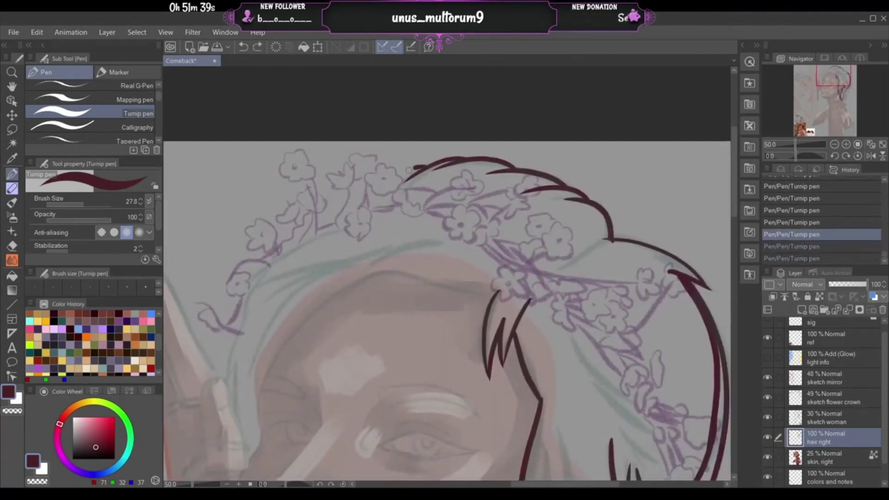
pyautogui.hotkey('ctrl', 'y')
pyautogui.hotkey('ctrl', 'y')
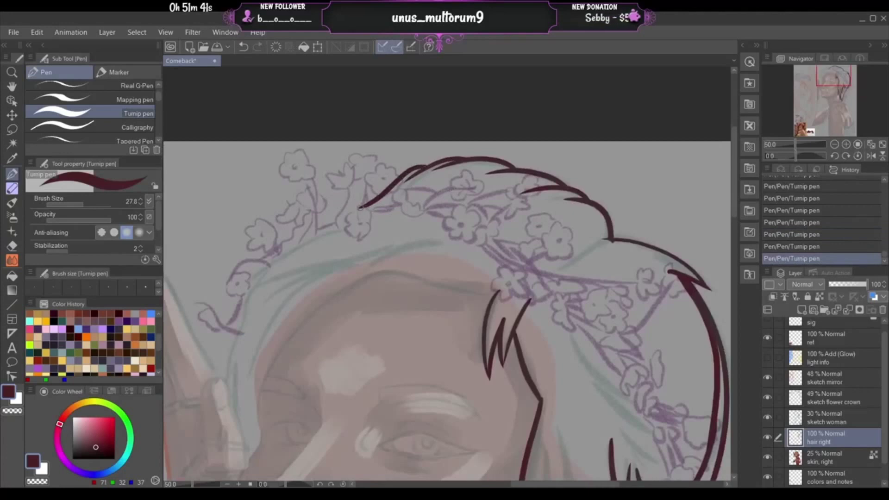
# - Extend the hair outline from the crown strand's tip down along the front flowers, redoing the stroke until it follows the sketch
pyautogui.moveTo(360, 209); pyautogui.dragTo(372, 208)
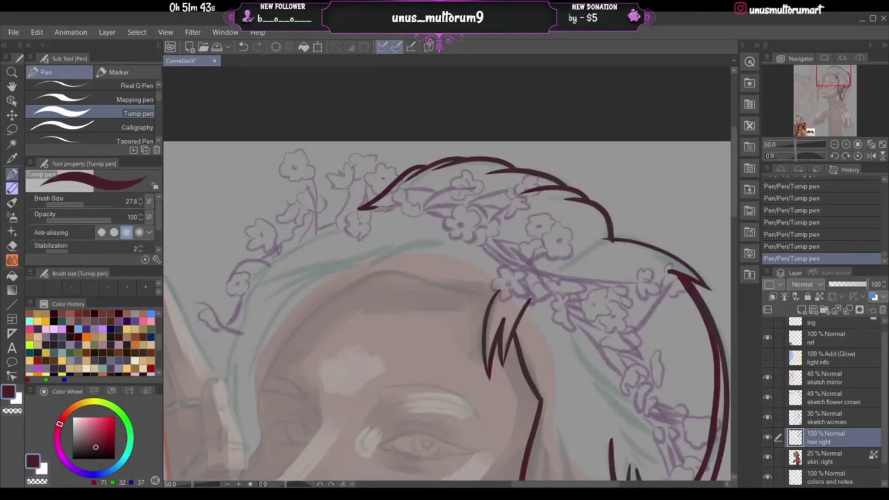
pyautogui.moveTo(373, 207); pyautogui.dragTo(269, 255)
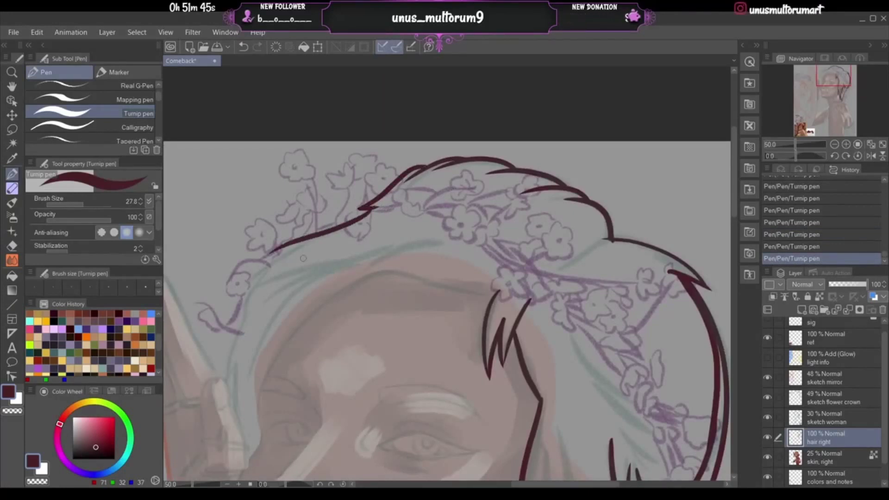
pyautogui.hotkey('ctrl', 'z')
pyautogui.moveTo(372, 208); pyautogui.dragTo(253, 295)
pyautogui.hotkey('ctrl', 'z')
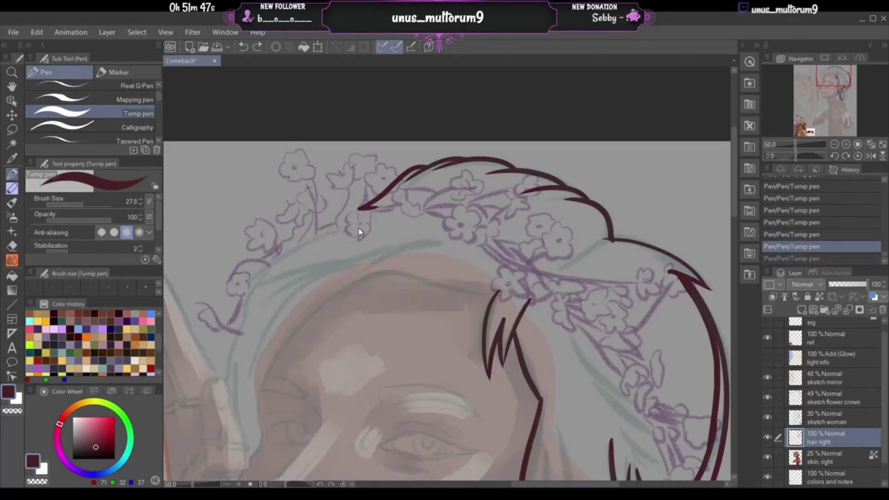
pyautogui.moveTo(370, 207)
pyautogui.mouseDown()
pyautogui.moveTo(250, 284)
pyautogui.moveTo(283, 257)
pyautogui.mouseUp()
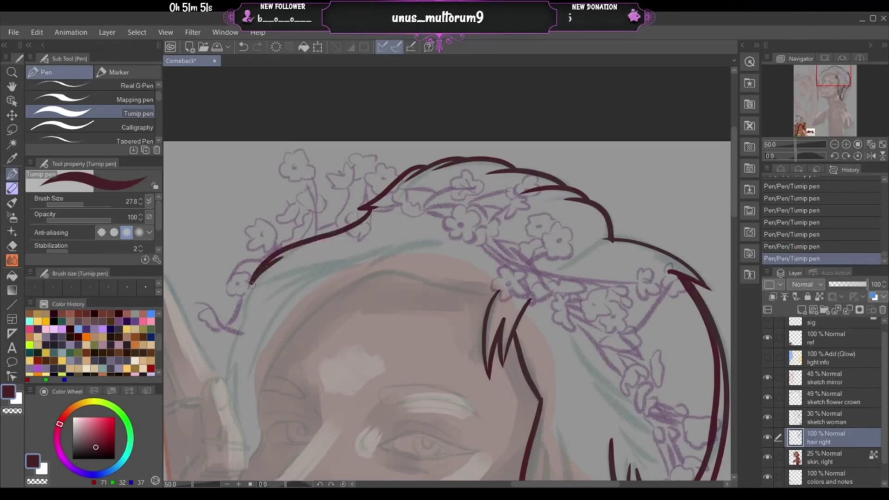
pyautogui.hotkey('ctrl', 'z')
pyautogui.hotkey('ctrl', 'y')
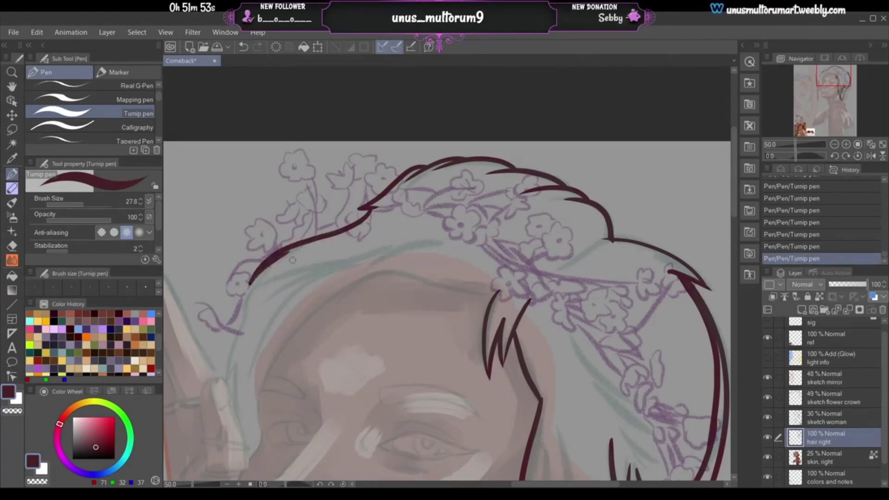
# - Draw the front hair outline from the flower crown down to the tip of the raised finger
pyautogui.moveTo(827, 81); pyautogui.dragTo(817, 85)
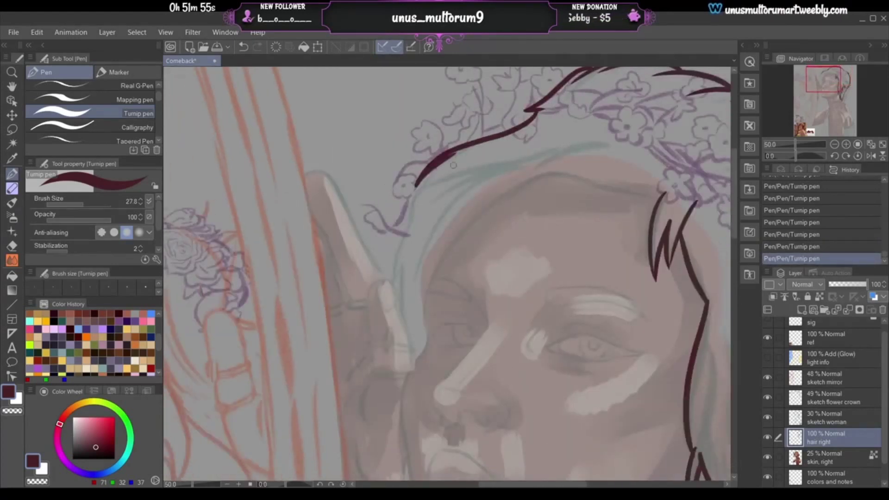
pyautogui.moveTo(435, 164)
pyautogui.mouseDown()
pyautogui.moveTo(388, 301)
pyautogui.moveTo(397, 283)
pyautogui.moveTo(387, 293)
pyautogui.mouseUp()
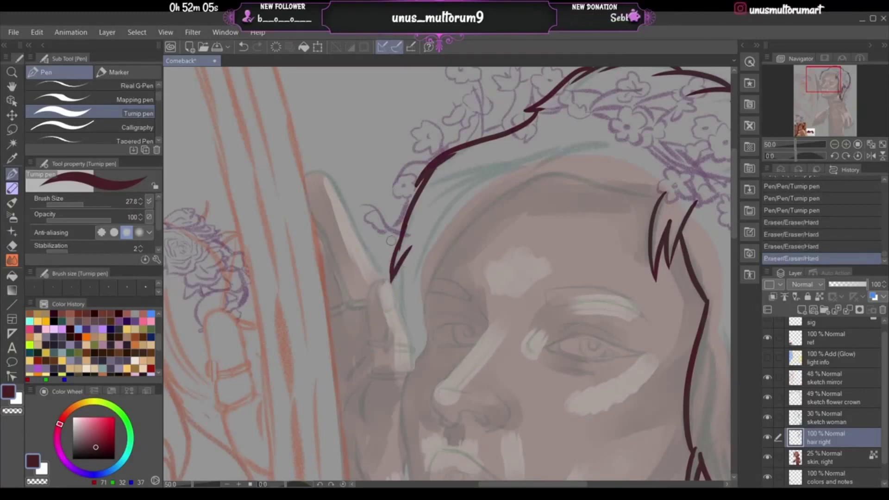
# - Try to trim the pointed strand at the raised fingertip with the Hard eraser, undoing the erasing and the strand's strokes
pyautogui.moveTo(391, 241); pyautogui.dragTo(390, 303)
pyautogui.moveTo(394, 242); pyautogui.dragTo(392, 296)
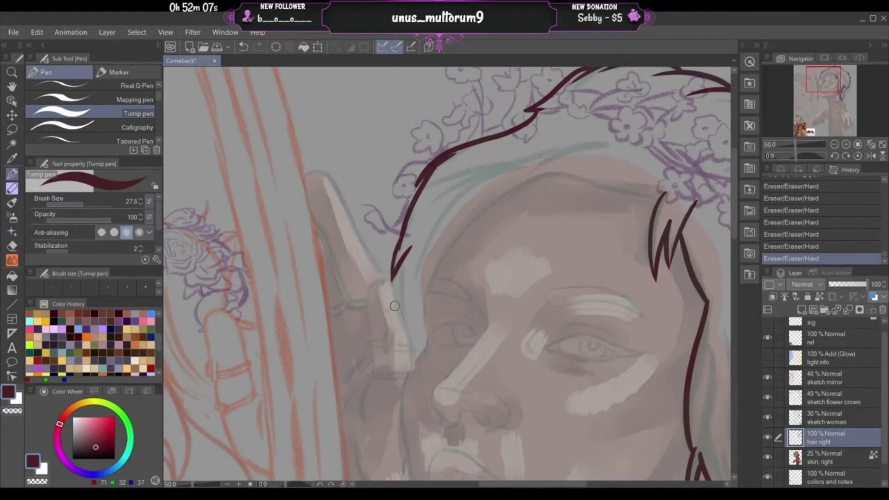
pyautogui.moveTo(398, 235); pyautogui.dragTo(393, 302)
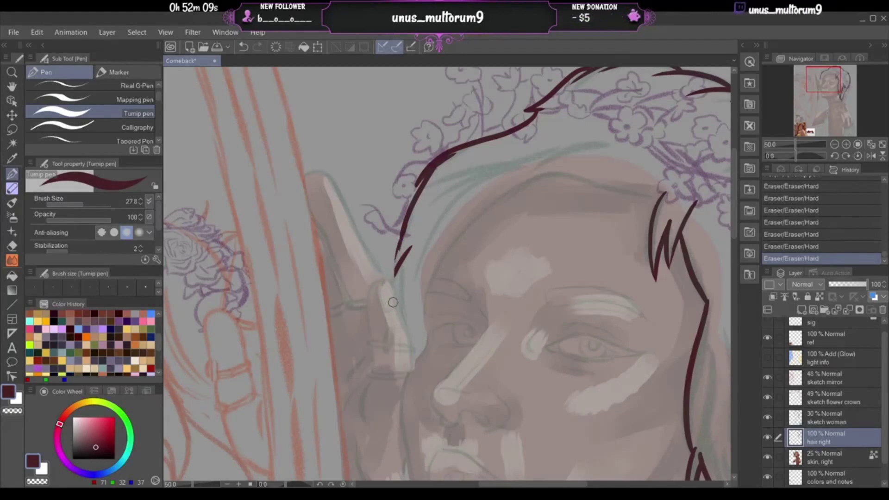
pyautogui.hotkey('ctrl', 'z')
pyautogui.hotkey('ctrl', 'z')
pyautogui.hotkey('ctrl', 'z')
pyautogui.hotkey('ctrl', 'z')
pyautogui.hotkey('ctrl', 'z')
pyautogui.hotkey('ctrl', 'z')
pyautogui.hotkey('ctrl', 'z')
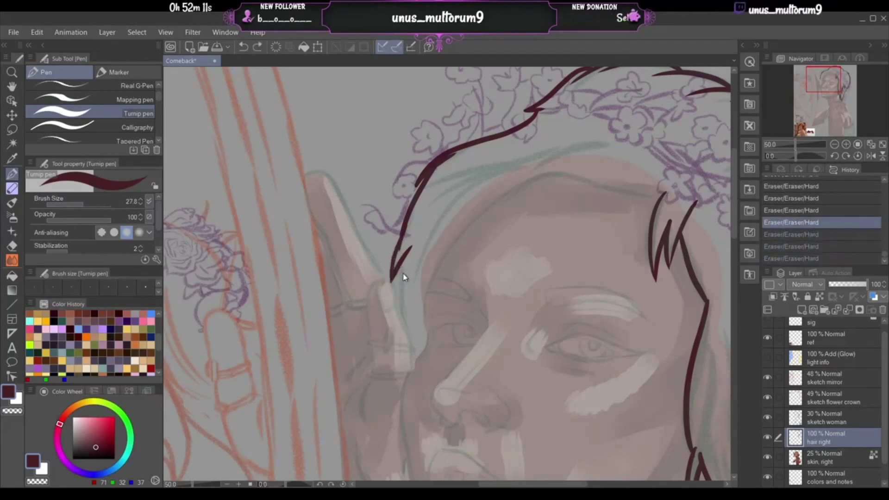
pyautogui.hotkey('ctrl', 'z')
pyautogui.hotkey('ctrl', 'z')
pyautogui.hotkey('ctrl', 'z')
pyautogui.hotkey('ctrl', 'z')
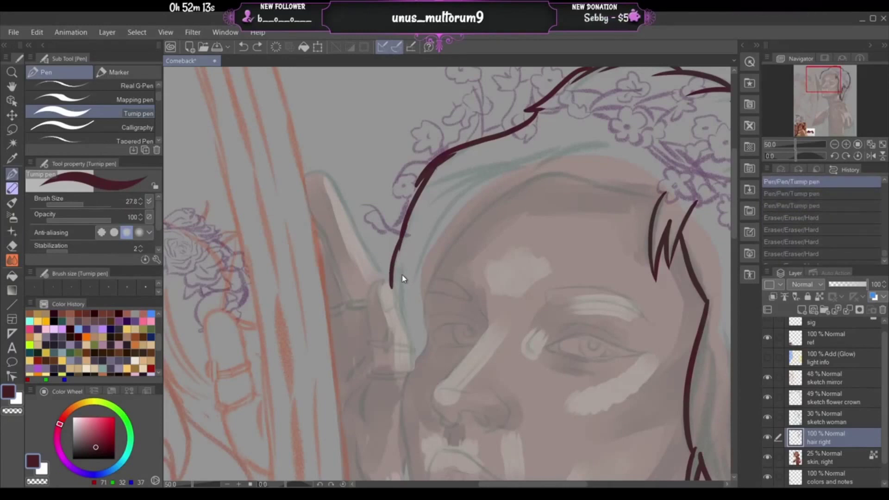
# - Redraw the outline's end as a pointed strand at the raised fingertip and continue it down along the finger
pyautogui.moveTo(401, 246); pyautogui.dragTo(391, 285)
pyautogui.hotkey('ctrl', 'z')
pyautogui.moveTo(401, 240); pyautogui.dragTo(392, 286)
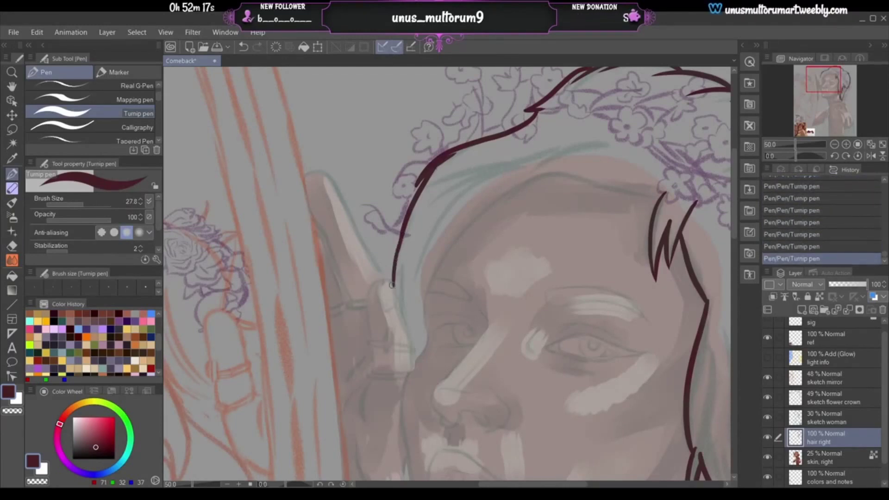
pyautogui.hotkey('ctrl', 'z')
pyautogui.moveTo(401, 240); pyautogui.dragTo(390, 282)
pyautogui.hotkey('ctrl', 'z')
pyautogui.moveTo(400, 236); pyautogui.dragTo(389, 289)
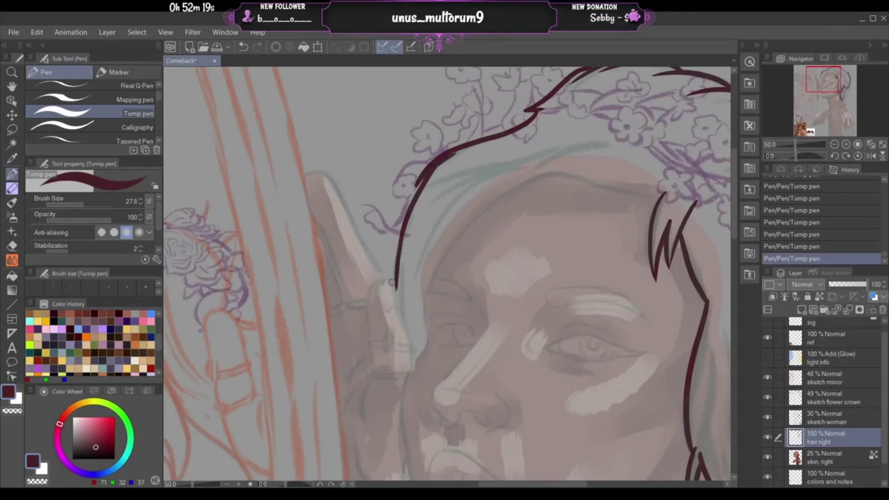
pyautogui.hotkey('ctrl', 'z')
pyautogui.moveTo(402, 234)
pyautogui.mouseDown()
pyautogui.moveTo(392, 280)
pyautogui.moveTo(406, 256)
pyautogui.mouseUp()
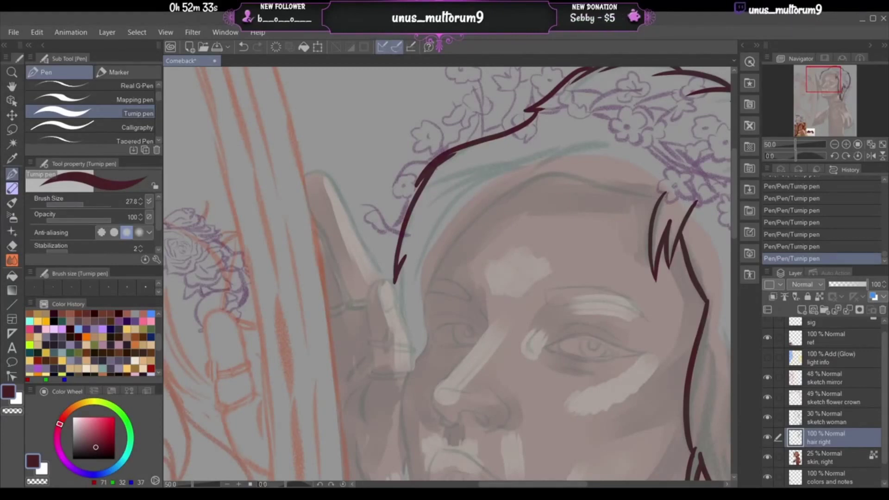
pyautogui.hotkey('ctrl', 'z')
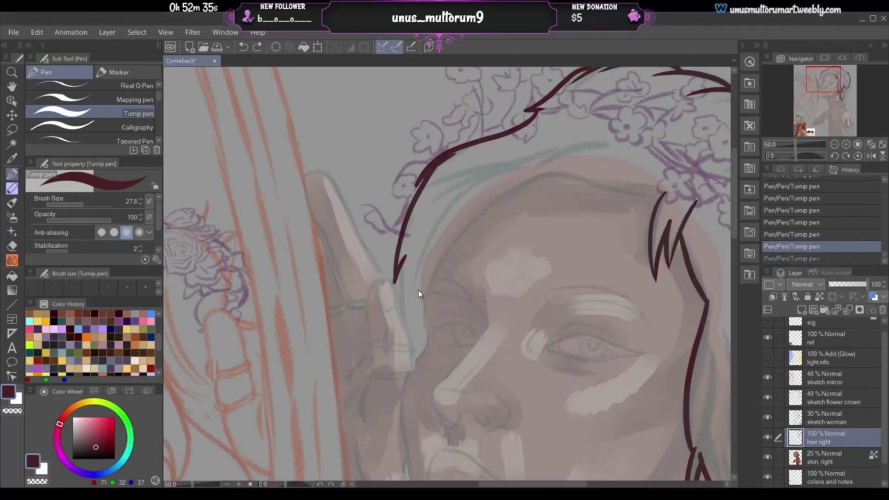
pyautogui.moveTo(400, 266); pyautogui.dragTo(402, 332)
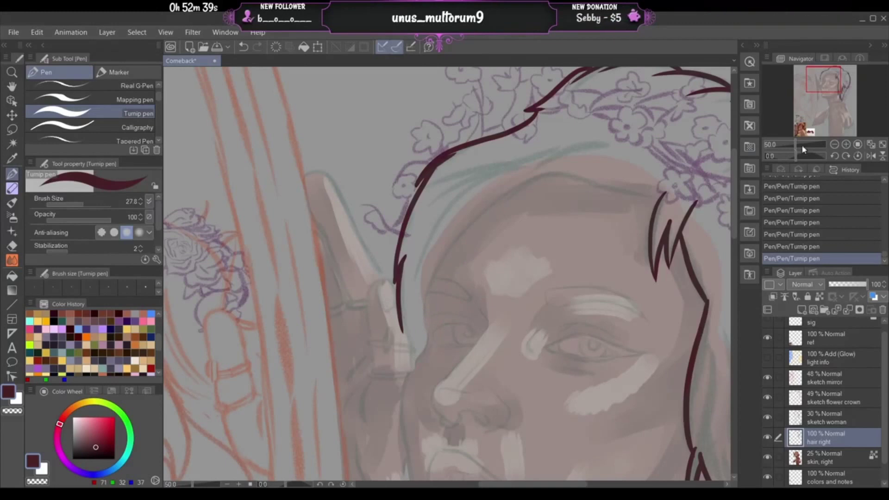
# - Draw the hairline from the far temple beside the eye up along the forehead's edge, redoing the curve until it fits
pyautogui.click(844, 147)
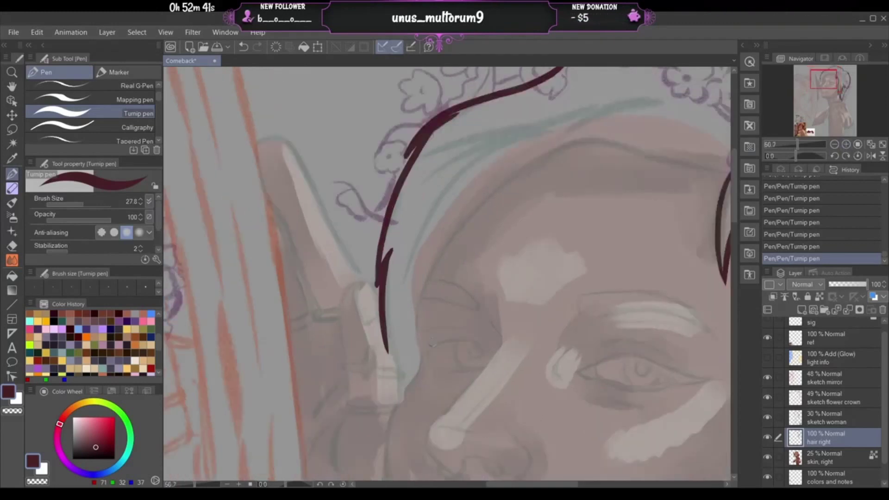
pyautogui.moveTo(417, 358); pyautogui.dragTo(420, 288)
pyautogui.hotkey('ctrl', 'z')
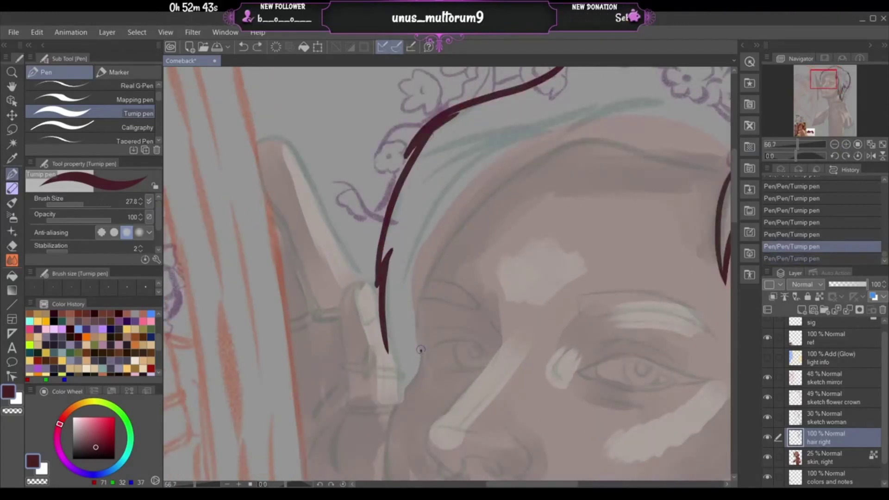
pyautogui.moveTo(421, 349); pyautogui.dragTo(430, 283)
pyautogui.hotkey('ctrl', 'z')
pyautogui.moveTo(419, 348)
pyautogui.mouseDown()
pyautogui.moveTo(434, 266)
pyautogui.moveTo(470, 213)
pyautogui.mouseUp()
pyautogui.hotkey('ctrl', 'z')
pyautogui.moveTo(428, 277)
pyautogui.mouseDown()
pyautogui.moveTo(483, 204)
pyautogui.moveTo(595, 141)
pyautogui.moveTo(518, 197)
pyautogui.mouseUp()
pyautogui.hotkey('ctrl', 'z')
pyautogui.hotkey('ctrl', 'z')
# - Draw a short pointed strand near the top of the forehead hairline, redoing its second stroke until the shape fits
pyautogui.moveTo(581, 142); pyautogui.dragTo(518, 198)
pyautogui.moveTo(550, 150); pyautogui.dragTo(516, 206)
pyautogui.hotkey('ctrl', 'z')
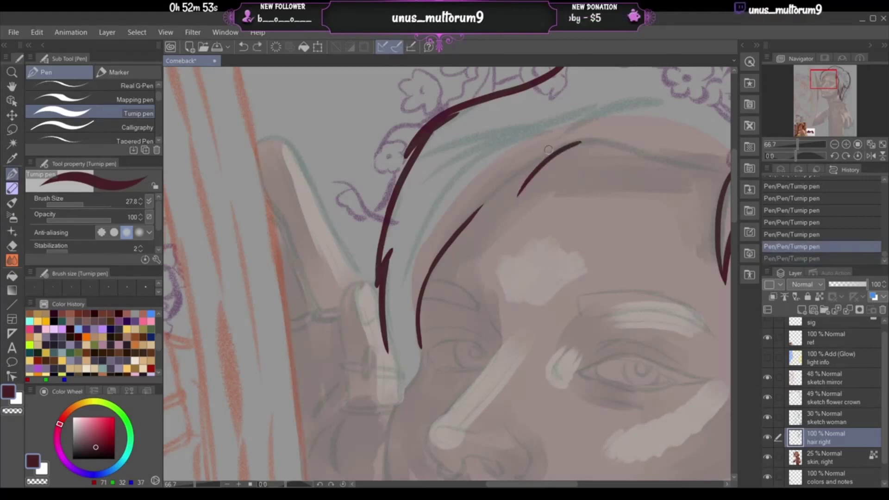
pyautogui.moveTo(550, 148); pyautogui.dragTo(516, 204)
pyautogui.hotkey('ctrl', 'z')
pyautogui.moveTo(550, 147); pyautogui.dragTo(513, 208)
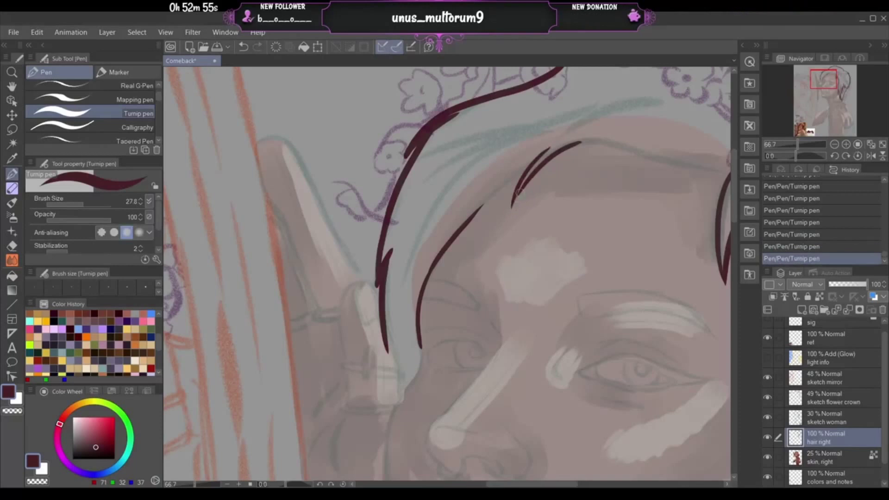
pyautogui.hotkey('ctrl', 'z')
pyautogui.moveTo(550, 149); pyautogui.dragTo(517, 194)
pyautogui.hotkey('ctrl', 'z')
pyautogui.moveTo(549, 150); pyautogui.dragTo(516, 203)
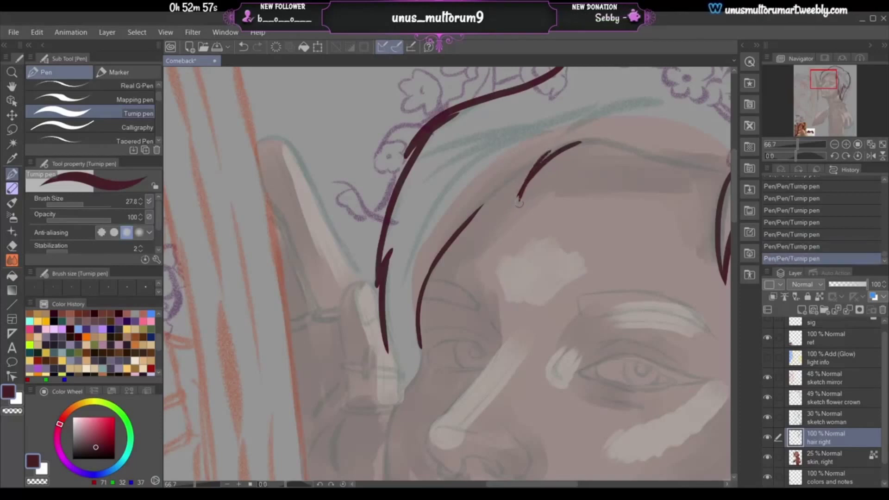
pyautogui.hotkey('ctrl', 'z')
pyautogui.moveTo(551, 147); pyautogui.dragTo(513, 203)
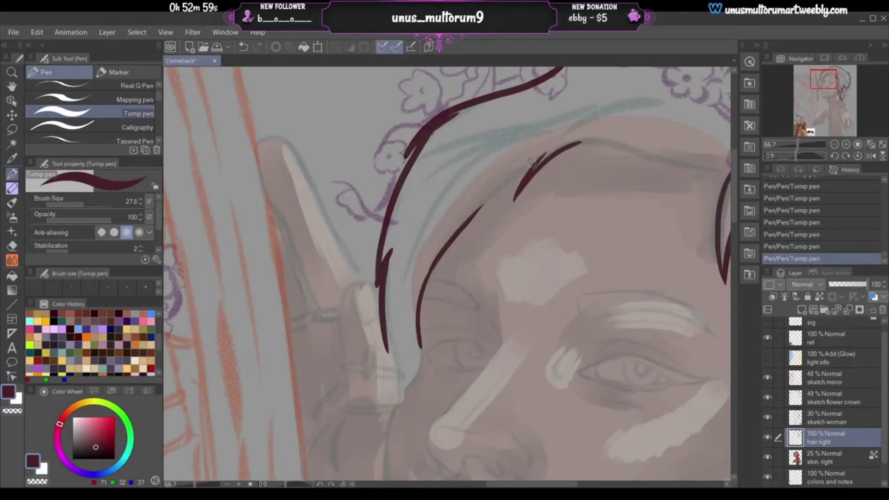
# - Connect the forehead strand to the upper end of the temple hairline, redoing the joining stroke once
pyautogui.moveTo(530, 162); pyautogui.dragTo(460, 233)
pyautogui.hotkey('ctrl', 'z')
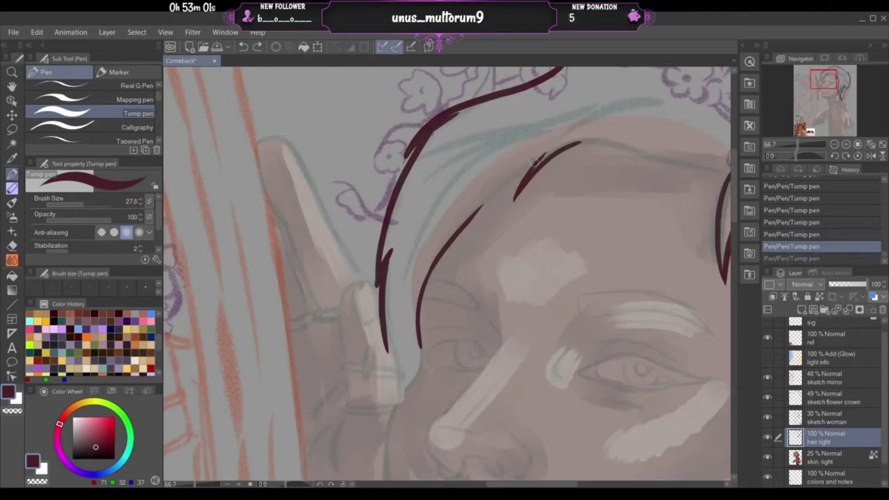
pyautogui.moveTo(534, 162)
pyautogui.mouseDown()
pyautogui.moveTo(464, 230)
pyautogui.moveTo(493, 199)
pyautogui.mouseUp()
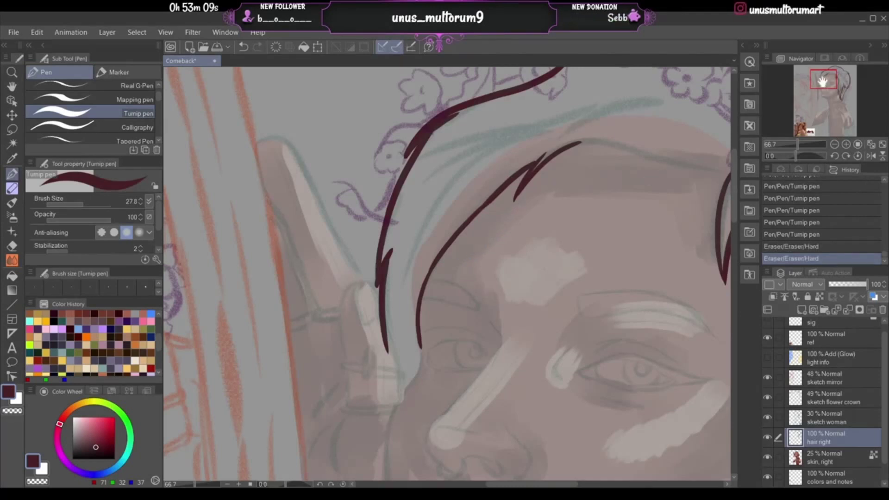
# - Draw the hairline arc over the top of the forehead toward the side bangs, undoing the strokes that miss the sketch
pyautogui.moveTo(822, 80); pyautogui.dragTo(828, 81)
pyautogui.moveTo(616, 126)
pyautogui.mouseDown()
pyautogui.moveTo(588, 131)
pyautogui.moveTo(467, 107)
pyautogui.mouseUp()
pyautogui.hotkey('ctrl', 'z')
pyautogui.moveTo(615, 126)
pyautogui.mouseDown()
pyautogui.moveTo(572, 131)
pyautogui.moveTo(452, 105)
pyautogui.moveTo(533, 118)
pyautogui.mouseUp()
pyautogui.hotkey('ctrl', 'z')
pyautogui.hotkey('ctrl', 'z')
pyautogui.moveTo(439, 107)
pyautogui.mouseDown()
pyautogui.moveTo(476, 101)
pyautogui.moveTo(529, 116)
pyautogui.moveTo(606, 122)
pyautogui.moveTo(608, 131)
pyautogui.moveTo(514, 116)
pyautogui.moveTo(613, 129)
pyautogui.mouseUp()
pyautogui.hotkey('ctrl', 'z')
pyautogui.hotkey('ctrl', 'z')
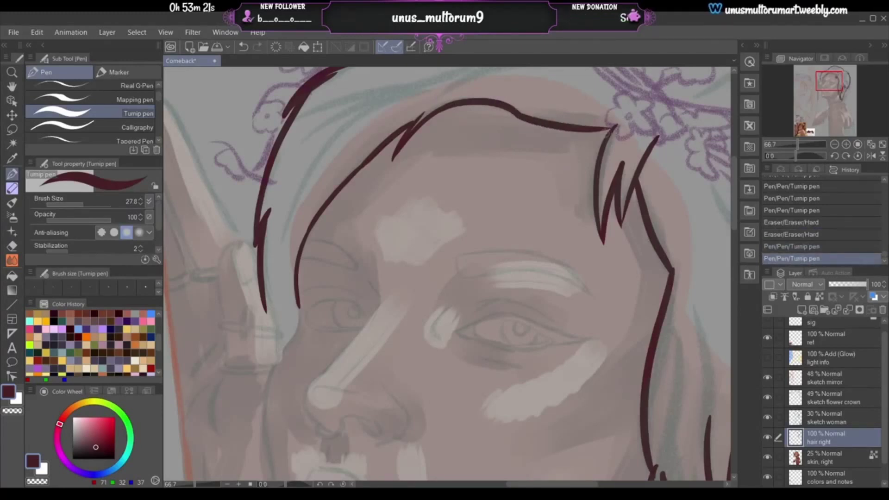
# - Redraw the hairline from the forehead arc's end to the top of the side bangs until the lines join
pyautogui.hotkey('ctrl', 'z')
pyautogui.moveTo(509, 108)
pyautogui.mouseDown()
pyautogui.moveTo(592, 127)
pyautogui.moveTo(614, 127)
pyautogui.mouseUp()
pyautogui.hotkey('ctrl', 'z')
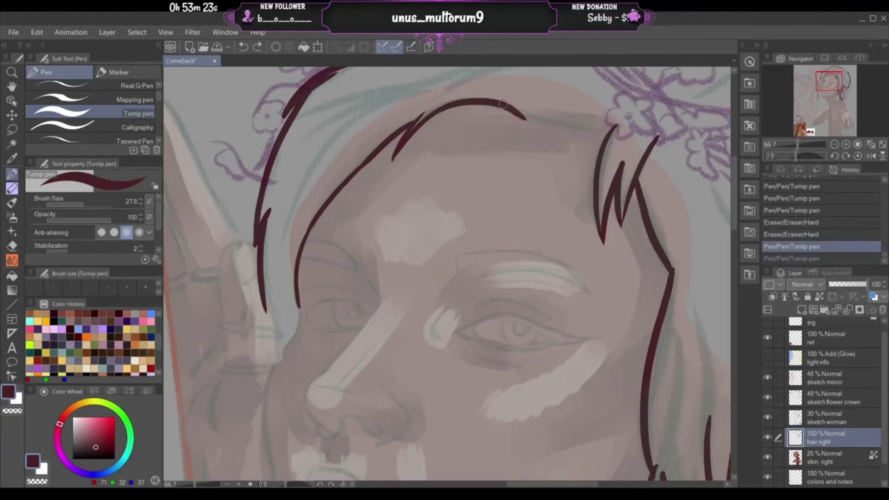
pyautogui.moveTo(505, 106); pyautogui.dragTo(610, 124)
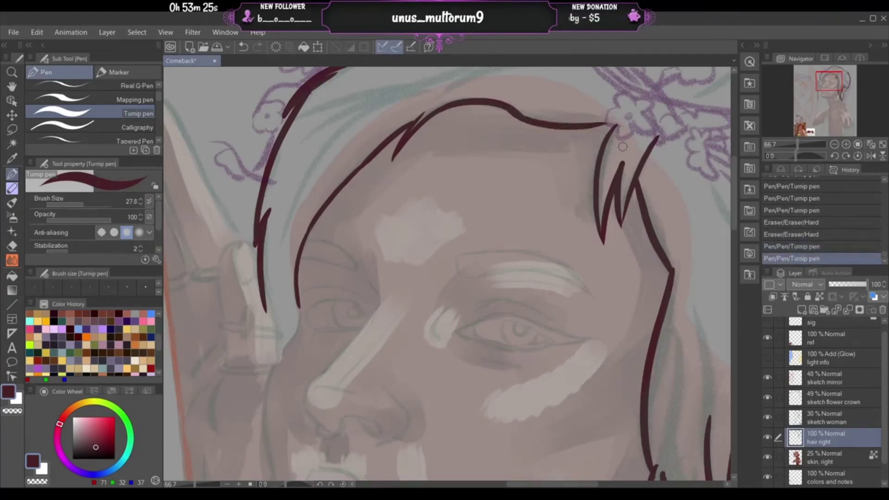
pyautogui.hotkey('ctrl', 'z')
pyautogui.moveTo(509, 109)
pyautogui.mouseDown()
pyautogui.moveTo(625, 121)
pyautogui.moveTo(606, 125)
pyautogui.moveTo(625, 122)
pyautogui.mouseUp()
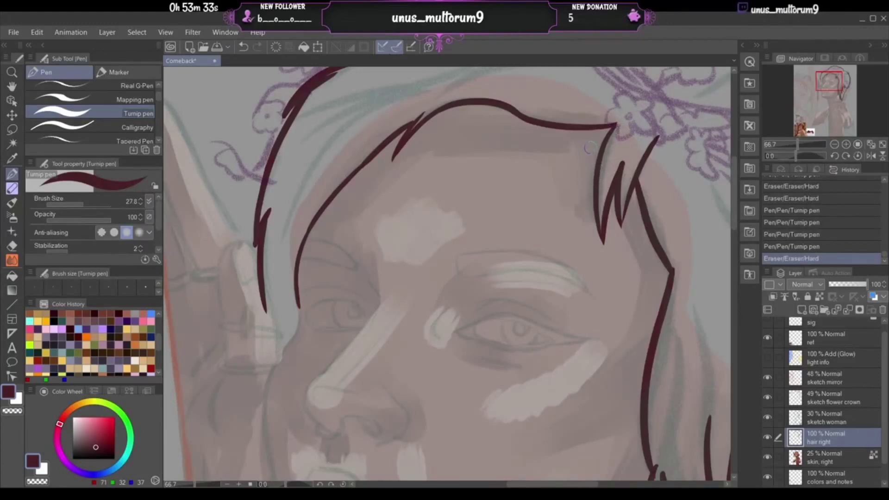
pyautogui.moveTo(827, 83); pyautogui.dragTo(817, 87)
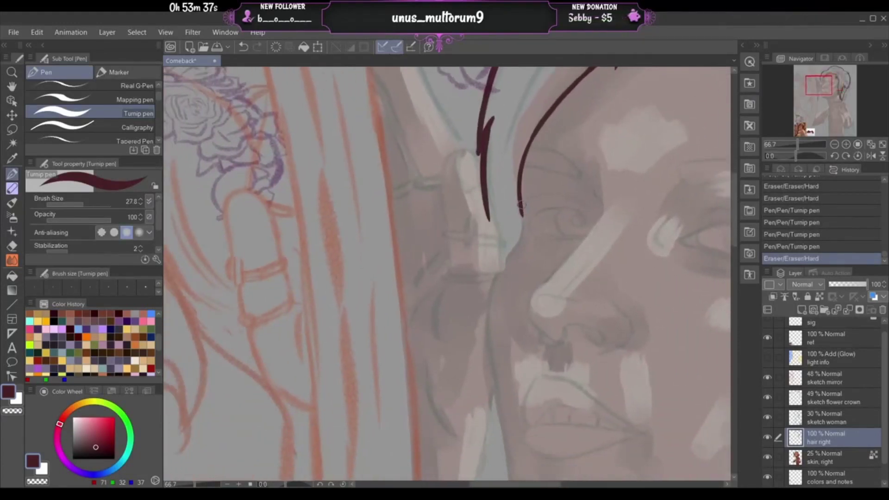
# - Erase the outer line of the side bangs back to the pointed strand beside the fingertip, undoing the replacement stroke that misses
pyautogui.moveTo(477, 172); pyautogui.dragTo(490, 235)
pyautogui.hotkey('ctrl', 'z')
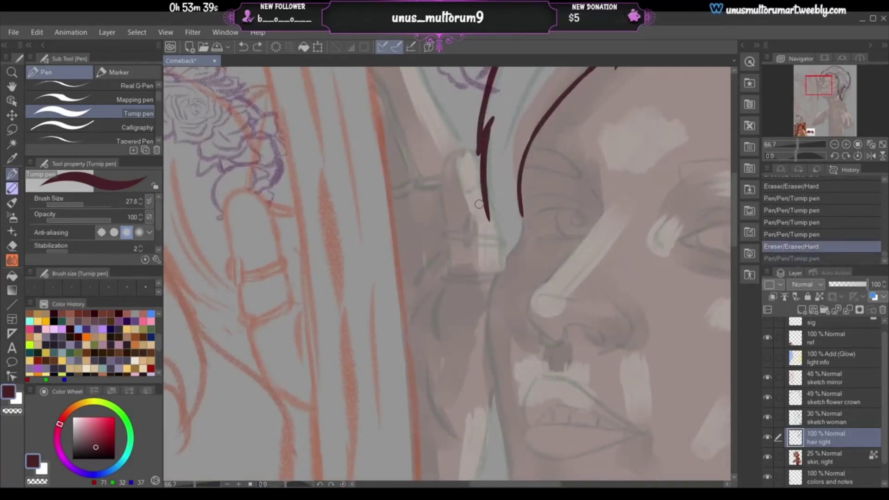
pyautogui.hotkey('ctrl', 'y')
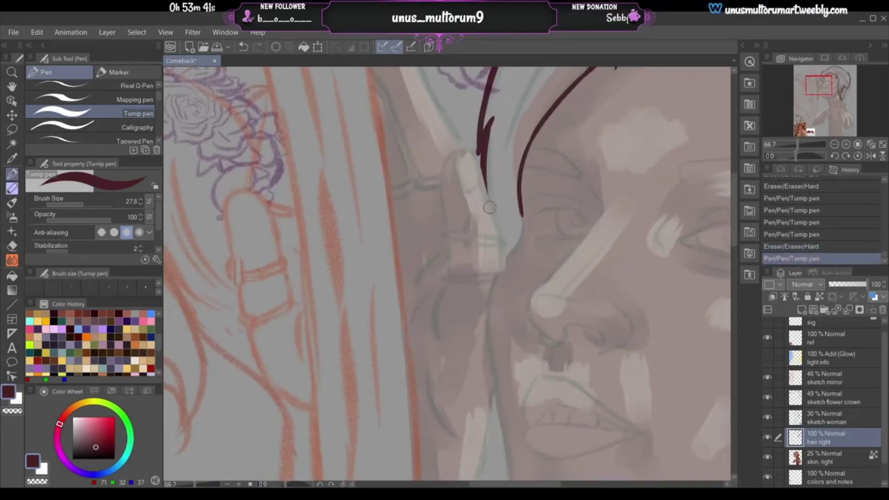
pyautogui.moveTo(490, 208); pyautogui.dragTo(482, 167)
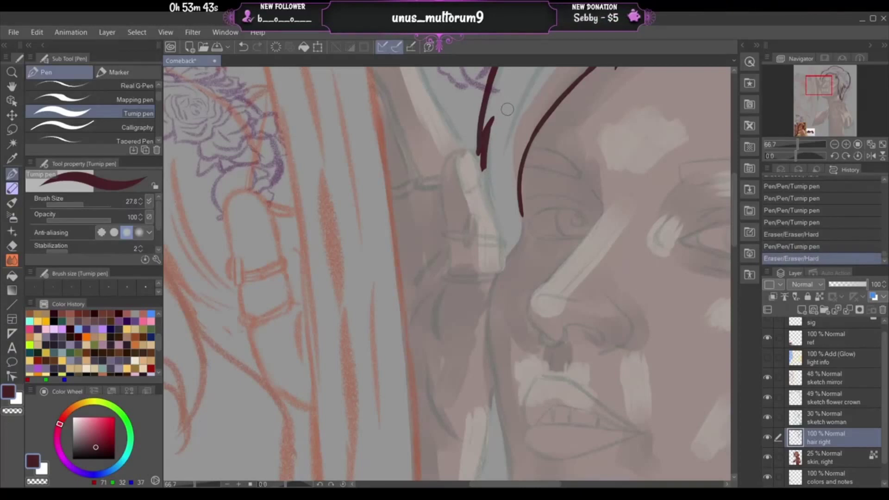
pyautogui.moveTo(482, 167); pyautogui.dragTo(488, 209)
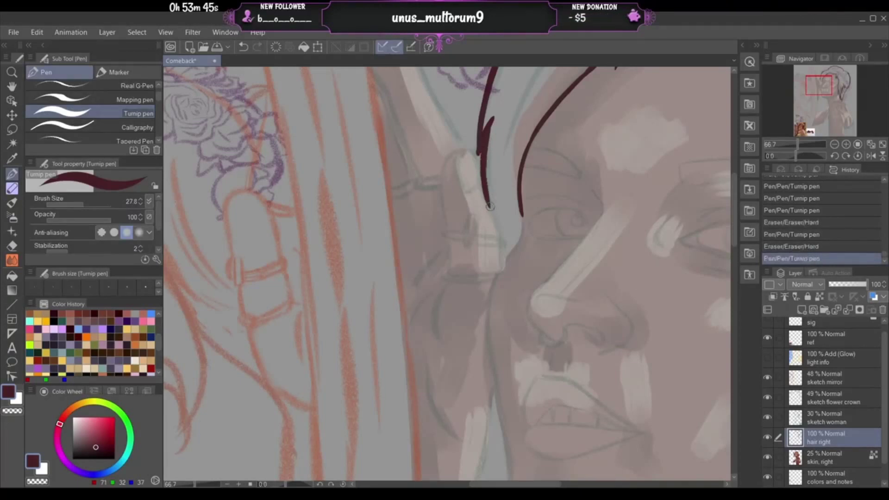
pyautogui.hotkey('ctrl', 'z')
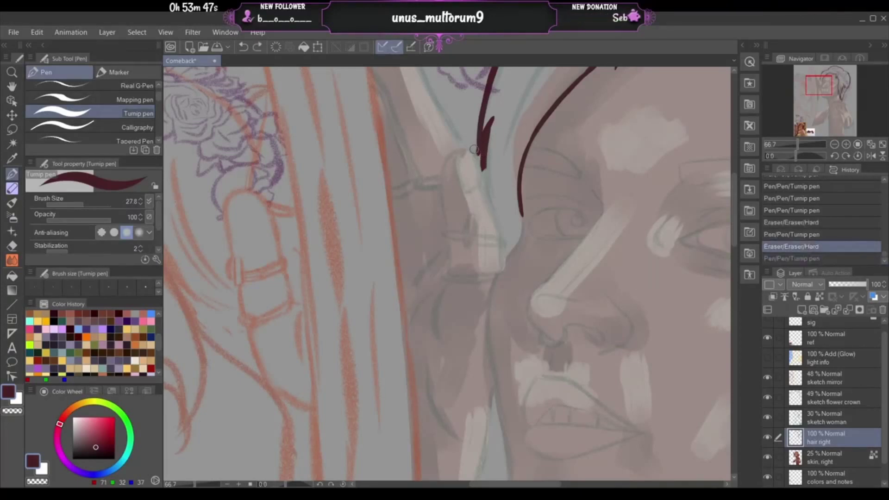
# - Clean up the notch and edge of the pointed strand on the side bangs' outer line, undoing the corrections that miss
pyautogui.moveTo(474, 149)
pyautogui.mouseDown()
pyautogui.moveTo(479, 162)
pyautogui.moveTo(475, 139)
pyautogui.mouseUp()
pyautogui.hotkey('ctrl', 'z')
pyautogui.hotkey('ctrl', 'z')
pyautogui.hotkey('ctrl', 'z')
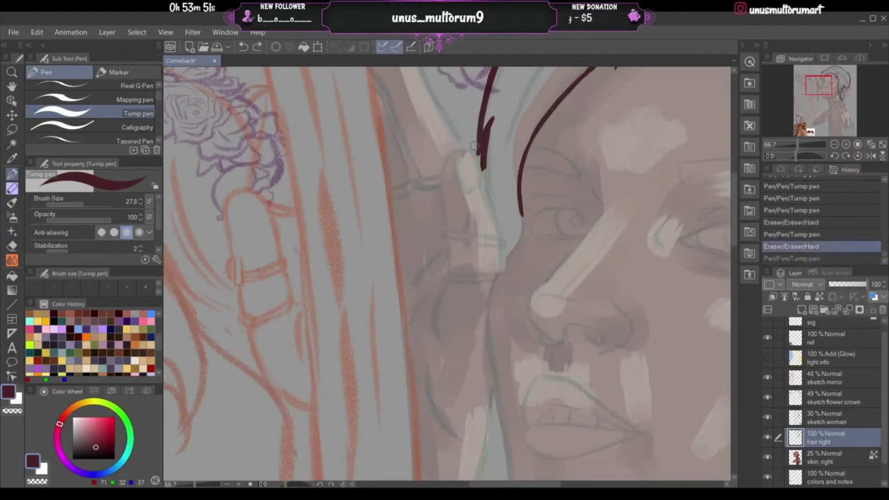
pyautogui.click(473, 145)
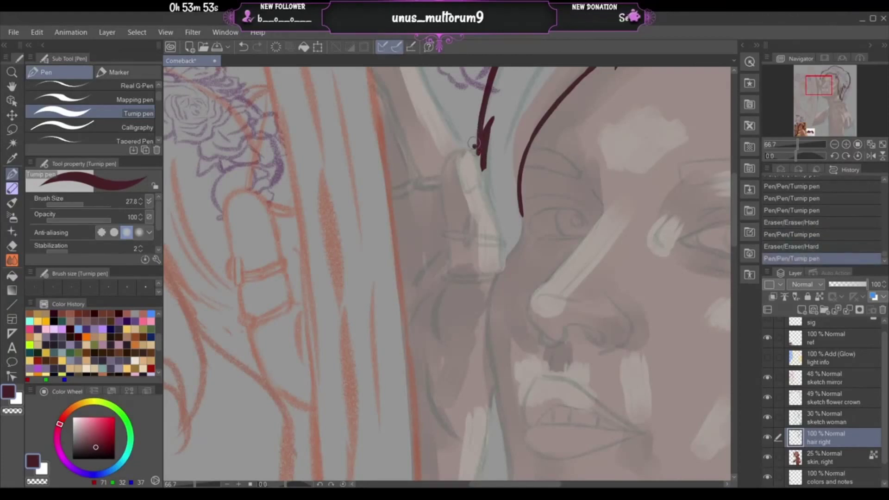
pyautogui.moveTo(477, 143)
pyautogui.mouseDown()
pyautogui.moveTo(472, 131)
pyautogui.moveTo(475, 155)
pyautogui.mouseUp()
pyautogui.hotkey('ctrl', 'z')
pyautogui.hotkey('ctrl', 'z')
pyautogui.hotkey('ctrl', 'z')
pyautogui.hotkey('ctrl', 'z')
pyautogui.hotkey('ctrl', 'y')
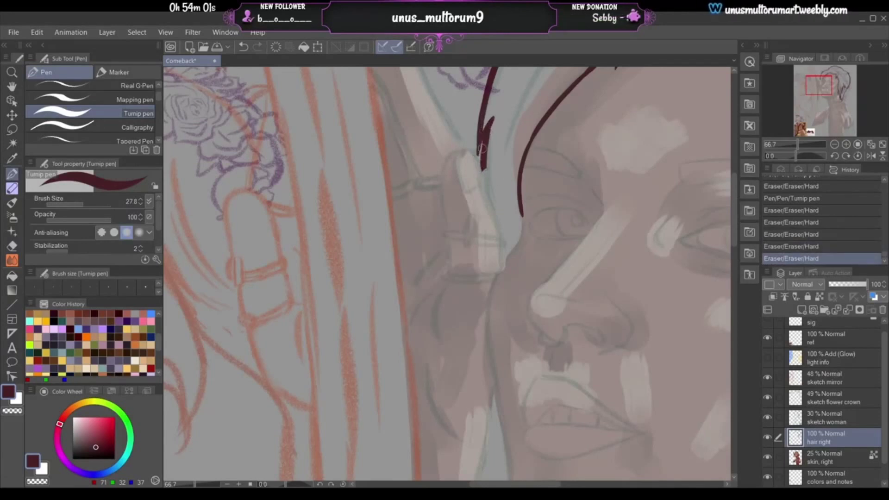
# - Redraw the outer line of the side bangs down from the pointed strand along the finger, redoing the stroke until it fits
pyautogui.moveTo(481, 157); pyautogui.dragTo(496, 220)
pyautogui.hotkey('ctrl', 'z')
pyautogui.moveTo(488, 184); pyautogui.dragTo(492, 202)
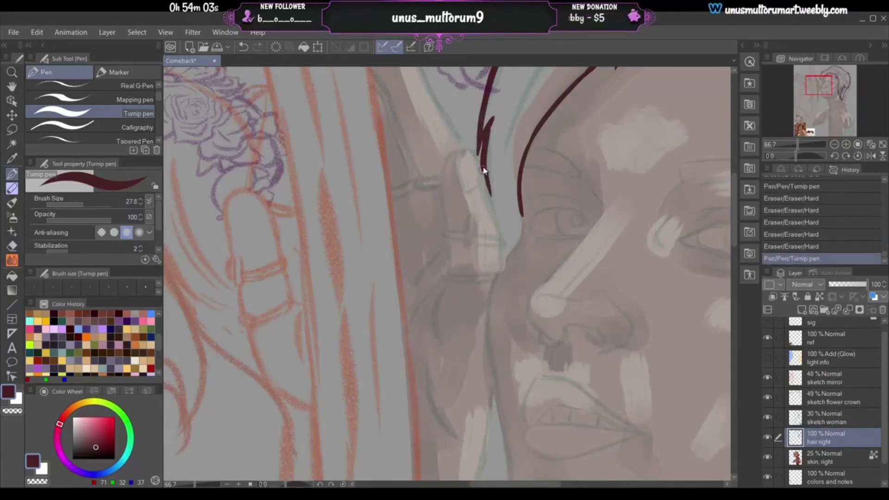
pyautogui.hotkey('ctrl', 'z')
pyautogui.moveTo(484, 168); pyautogui.dragTo(490, 204)
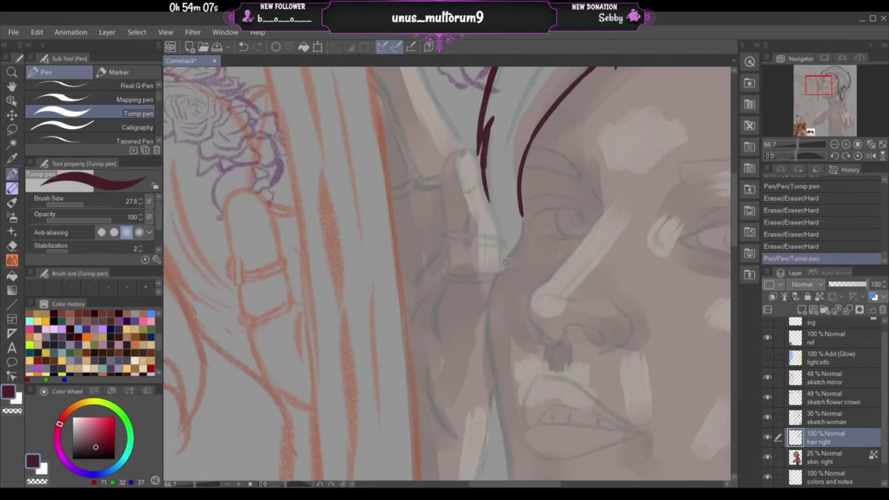
# - Extend the inner hairline of the side bangs down to a pointed tip beside the eye, undoing the strokes that miss
pyautogui.moveTo(506, 262)
pyautogui.mouseDown()
pyautogui.moveTo(522, 213)
pyautogui.moveTo(518, 241)
pyautogui.moveTo(502, 255)
pyautogui.moveTo(510, 250)
pyautogui.mouseUp()
pyautogui.hotkey('ctrl', 'z')
pyautogui.hotkey('ctrl', 'z')
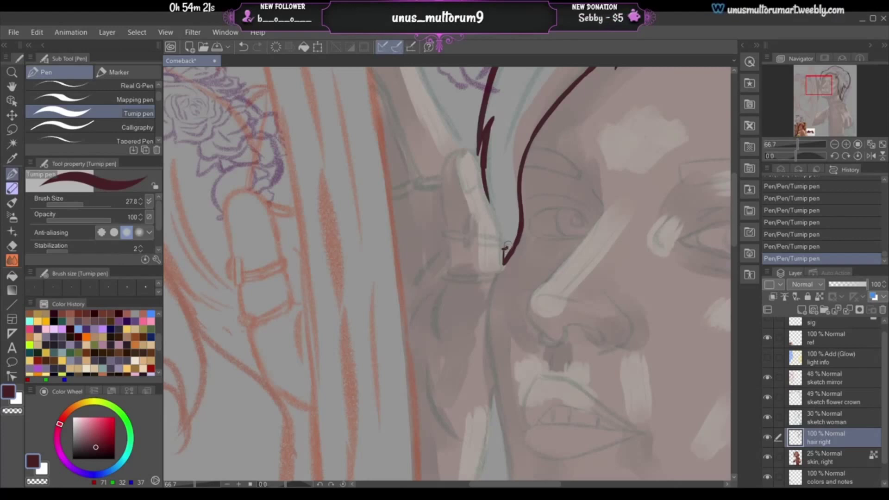
# - Set the opacity of the "skin, right" layer to 22% and make "hair right" the active layer again
pyautogui.click(838, 459)
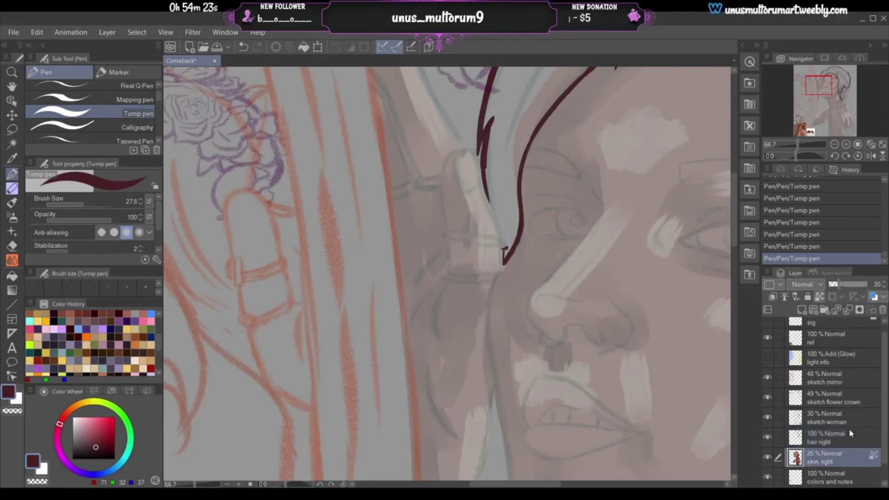
pyautogui.click(844, 284)
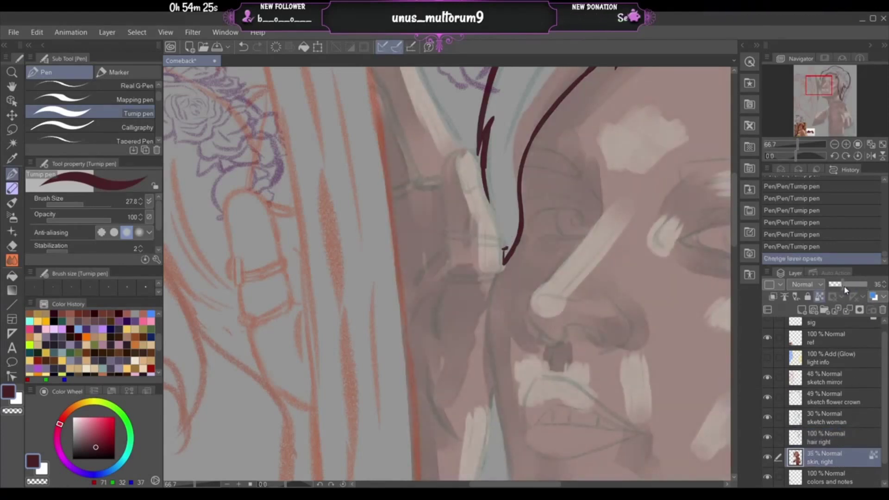
pyautogui.moveTo(852, 290); pyautogui.dragTo(837, 288)
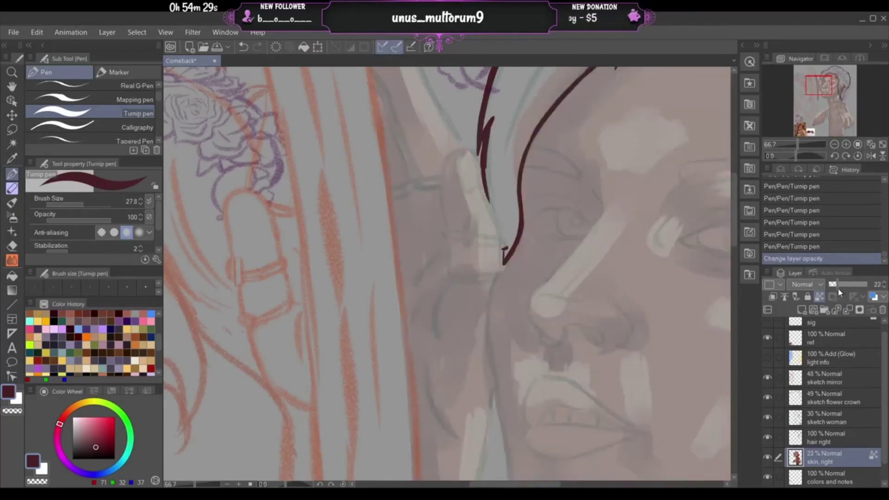
pyautogui.click(851, 436)
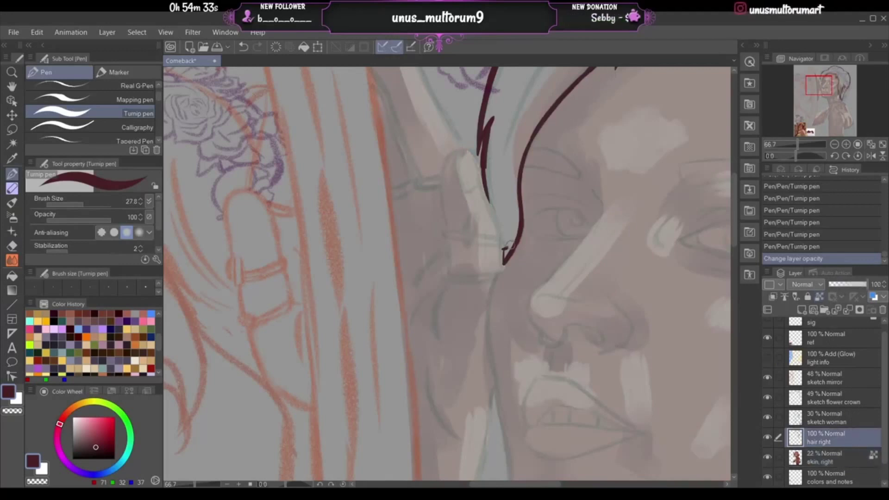
# - Build up the tip of the side bangs with short strokes rising into a small point, redoing them until the shape fits
pyautogui.moveTo(504, 248); pyautogui.dragTo(503, 263)
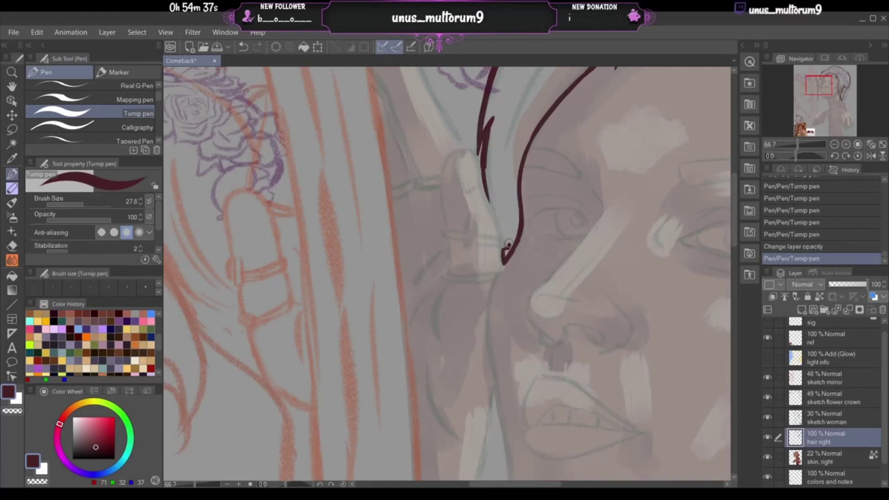
pyautogui.hotkey('ctrl', 'z')
pyautogui.moveTo(505, 243); pyautogui.dragTo(503, 251)
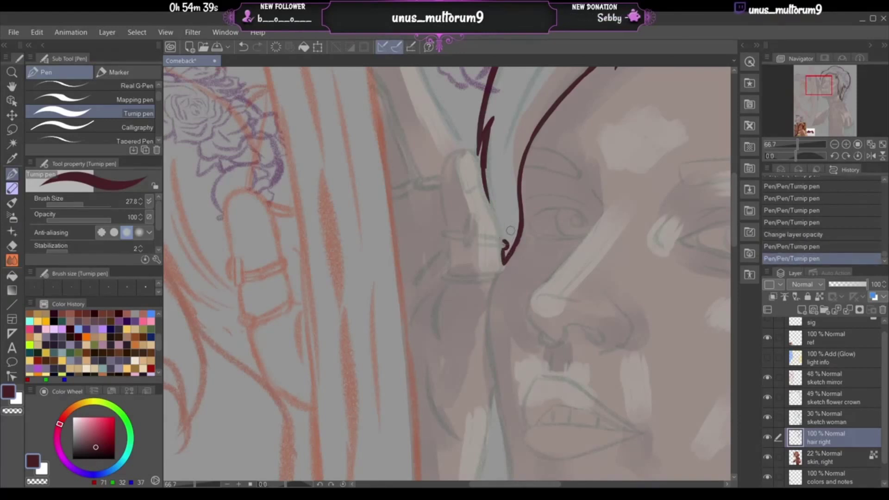
pyautogui.hotkey('ctrl', 'z')
pyautogui.hotkey('ctrl', 'y')
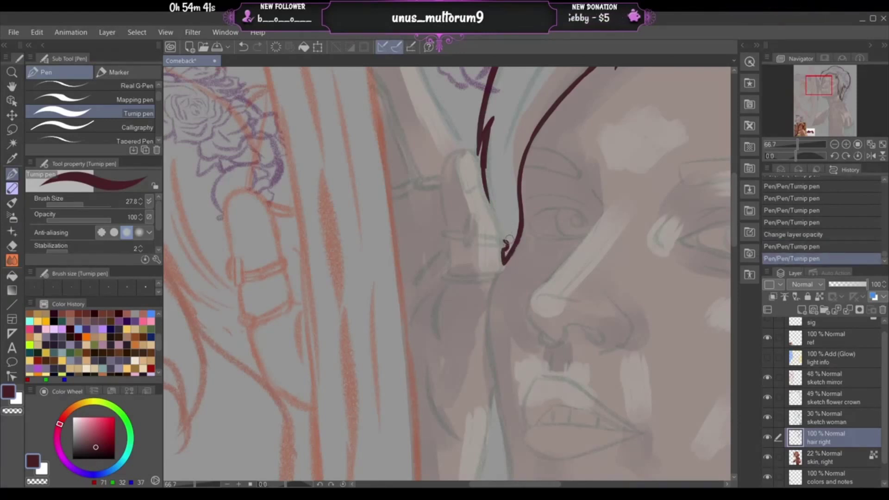
pyautogui.hotkey('ctrl', 'z')
pyautogui.hotkey('ctrl', 'y')
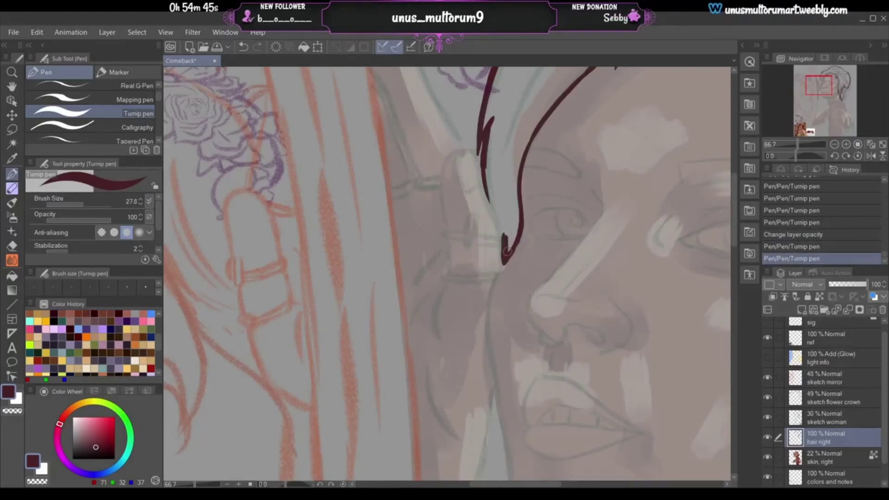
pyautogui.click(507, 251)
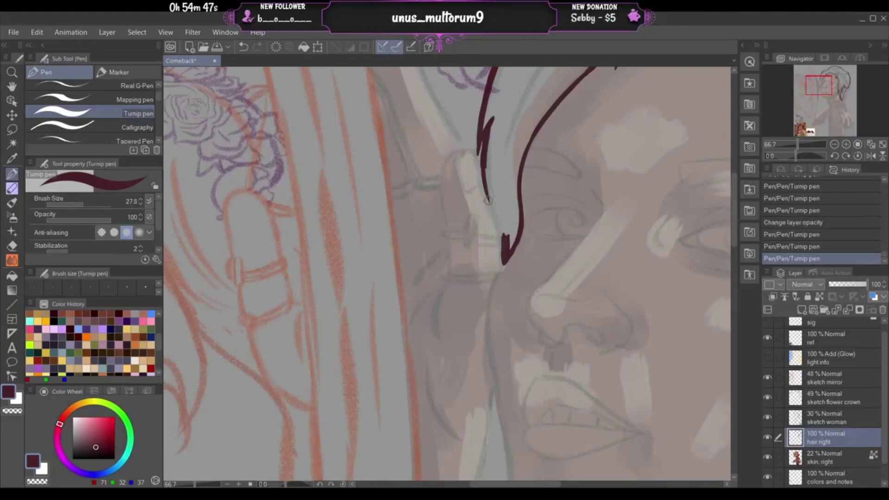
# - Join the outer line of the side bangs to their tip so the hair outline closes, undoing the strokes that miss
pyautogui.moveTo(484, 185)
pyautogui.mouseDown()
pyautogui.moveTo(503, 250)
pyautogui.moveTo(502, 225)
pyautogui.moveTo(507, 249)
pyautogui.moveTo(512, 226)
pyautogui.mouseUp()
pyautogui.hotkey('ctrl', 'z')
pyautogui.hotkey('ctrl', 'z')
pyautogui.hotkey('ctrl', 'z')
pyautogui.click(499, 235)
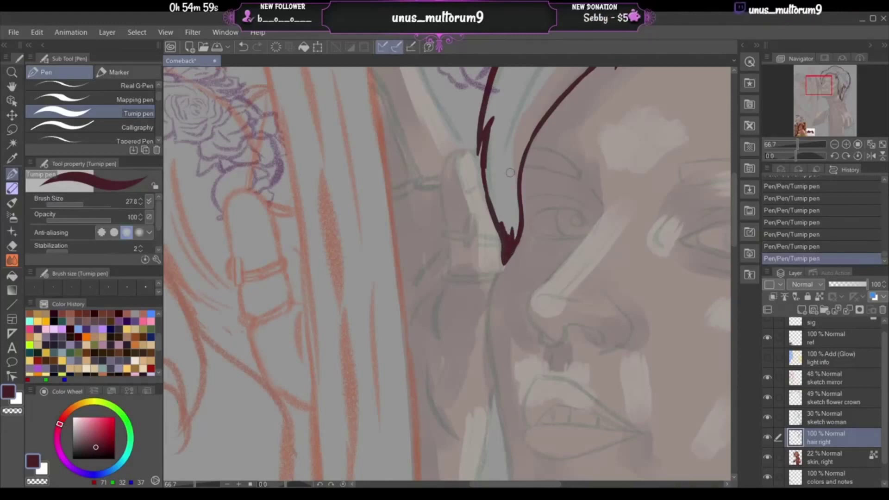
# - Fill the outlined hair on the "hair right" layer with the dark maroon colour, referring only to the editing layer
pyautogui.click(834, 145)
pyautogui.click(834, 145)
pyautogui.click(834, 145)
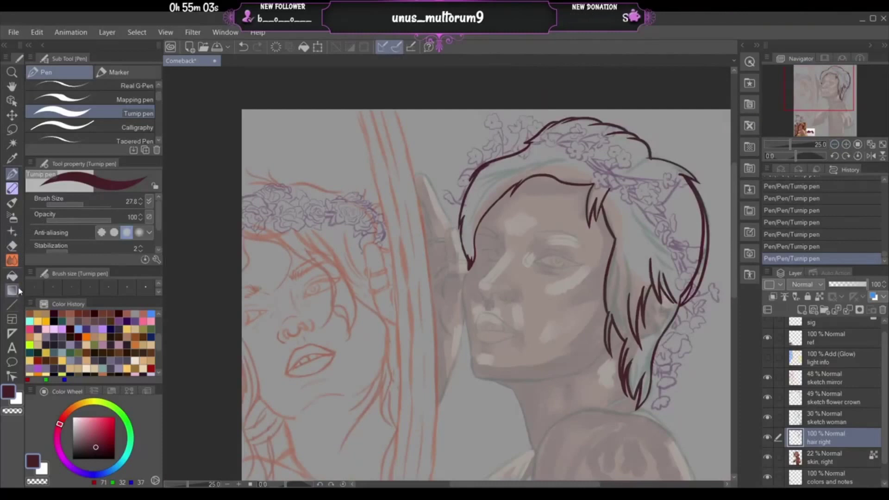
pyautogui.click(12, 276)
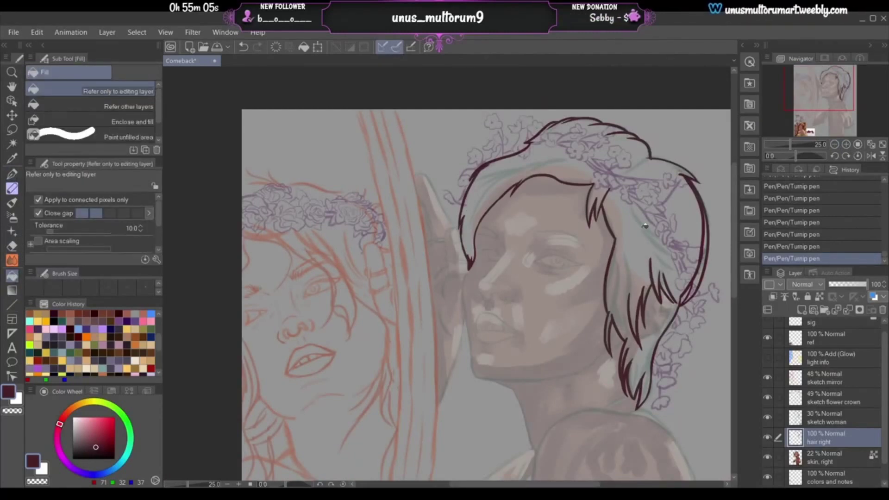
pyautogui.click(639, 239)
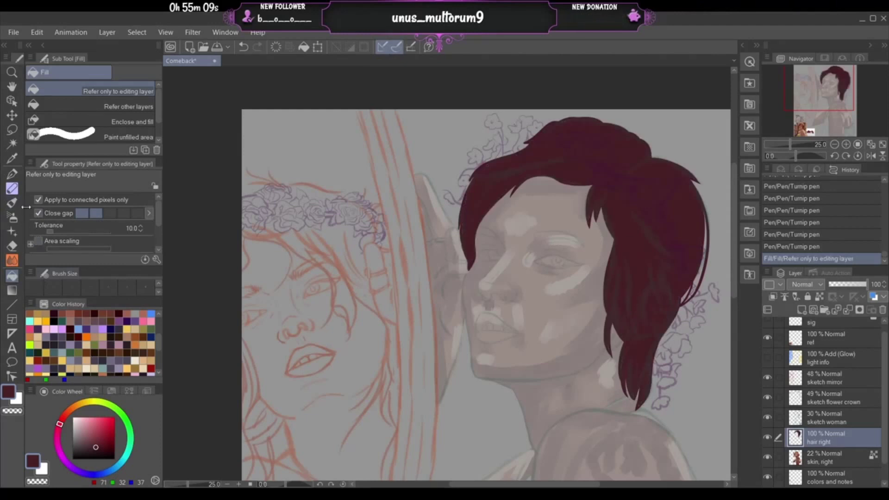
# - Switch back to the Turnip pen and hide the "skin, right", "sketch woman" and "sketch flower crown" layers
pyautogui.click(12, 174)
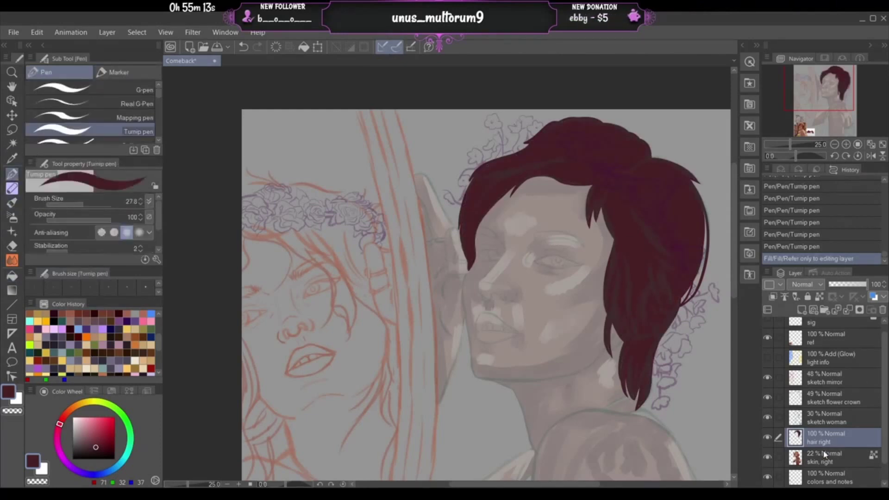
pyautogui.click(767, 457)
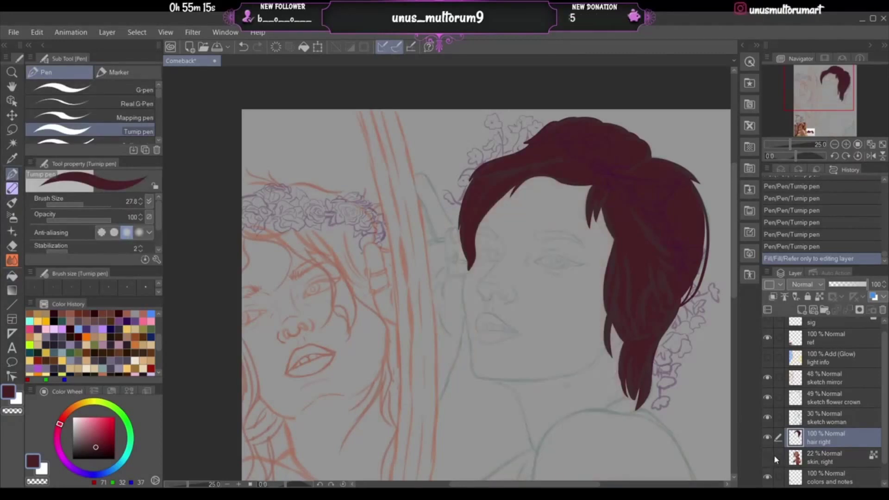
pyautogui.click(768, 417)
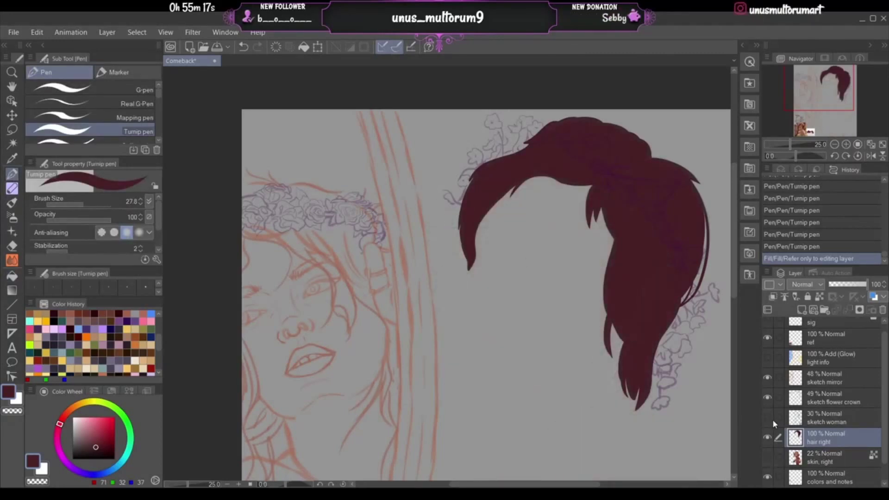
pyautogui.click(769, 398)
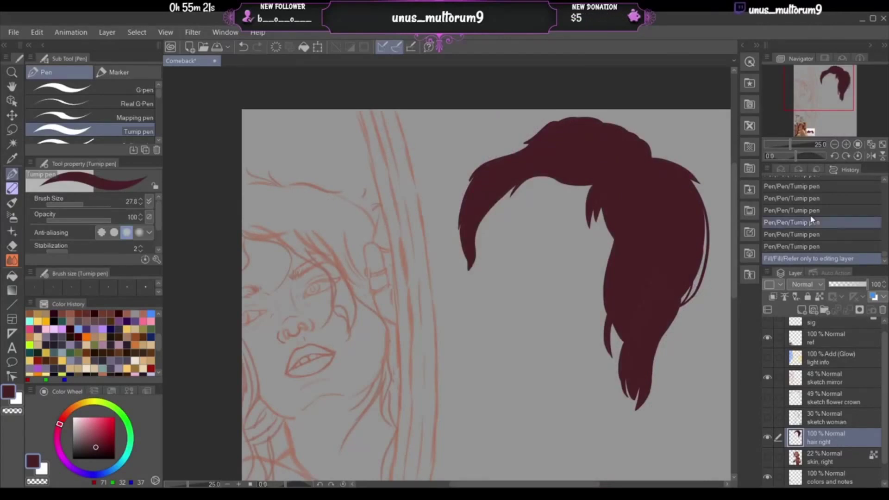
# - Smooth the hair's outer edge from the small pointed tuft up to the crown of the head with the Turnip pen
pyautogui.click(845, 144)
pyautogui.click(845, 144)
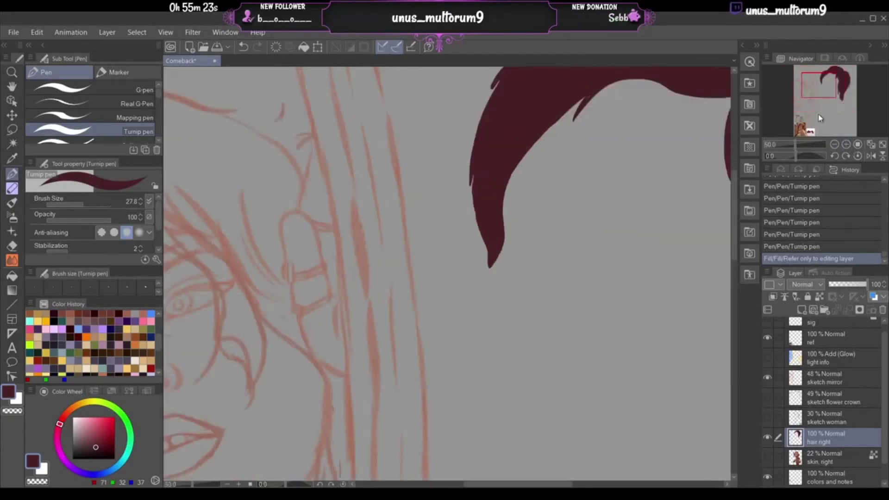
pyautogui.moveTo(816, 94); pyautogui.dragTo(821, 85)
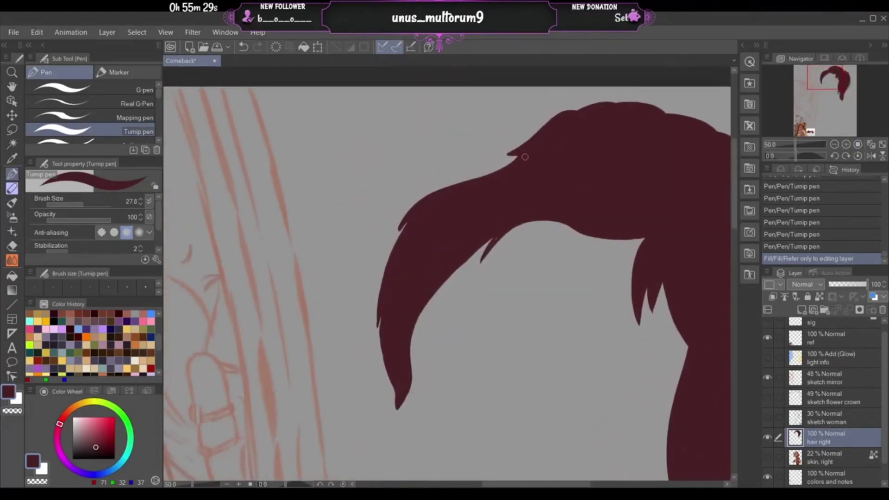
pyautogui.moveTo(523, 149)
pyautogui.mouseDown()
pyautogui.moveTo(567, 114)
pyautogui.moveTo(598, 107)
pyautogui.mouseUp()
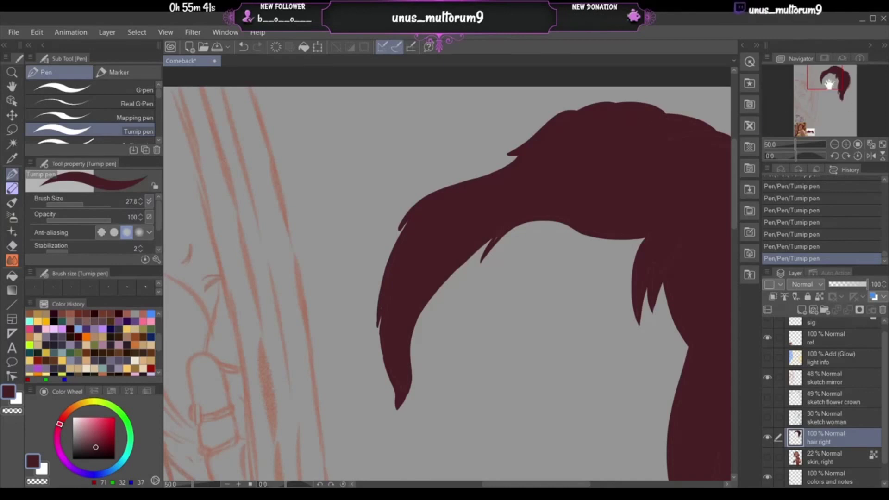
# - Redraw the tip of the short inner strand beside the temple with the Turnip pen, undoing each stroke until its pointed shape fits
pyautogui.moveTo(826, 79)
pyautogui.mouseDown()
pyautogui.moveTo(837, 79)
pyautogui.moveTo(820, 81)
pyautogui.mouseUp()
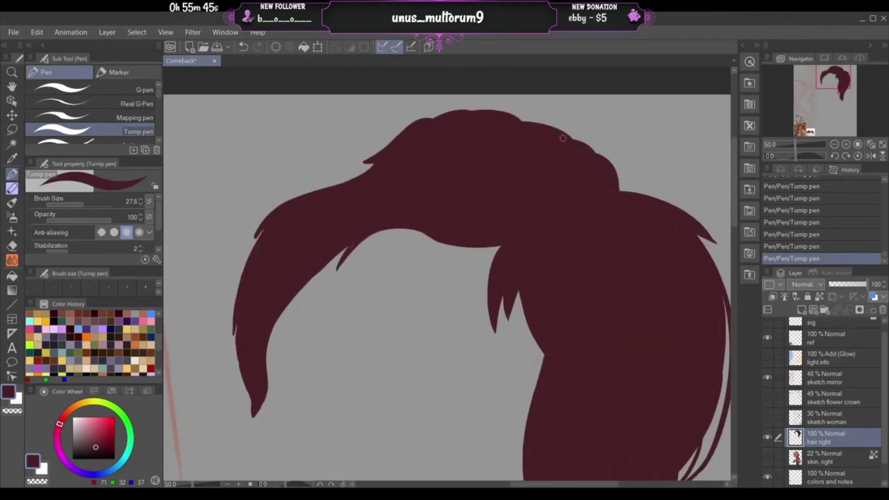
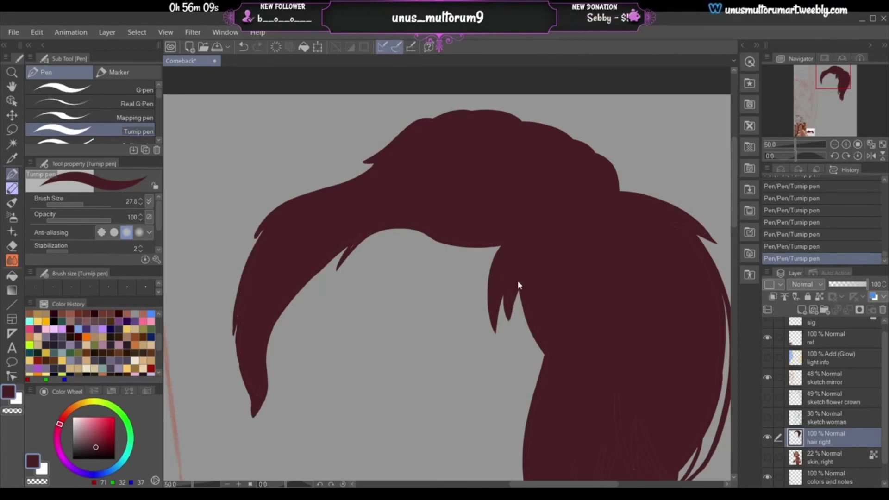
pyautogui.hotkey('ctrl', 'z')
pyautogui.moveTo(509, 317); pyautogui.dragTo(519, 280)
pyautogui.hotkey('ctrl', 'z')
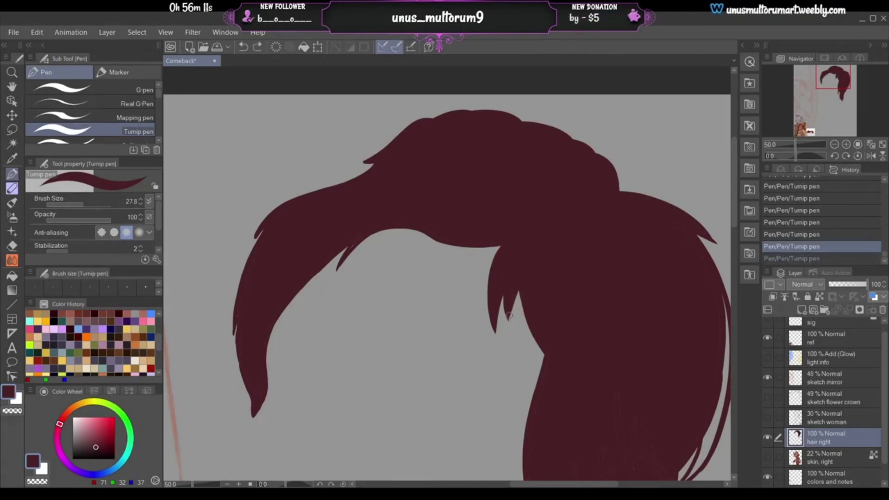
pyautogui.moveTo(510, 320)
pyautogui.mouseDown()
pyautogui.moveTo(524, 266)
pyautogui.moveTo(509, 319)
pyautogui.mouseUp()
pyautogui.hotkey('ctrl', 'z')
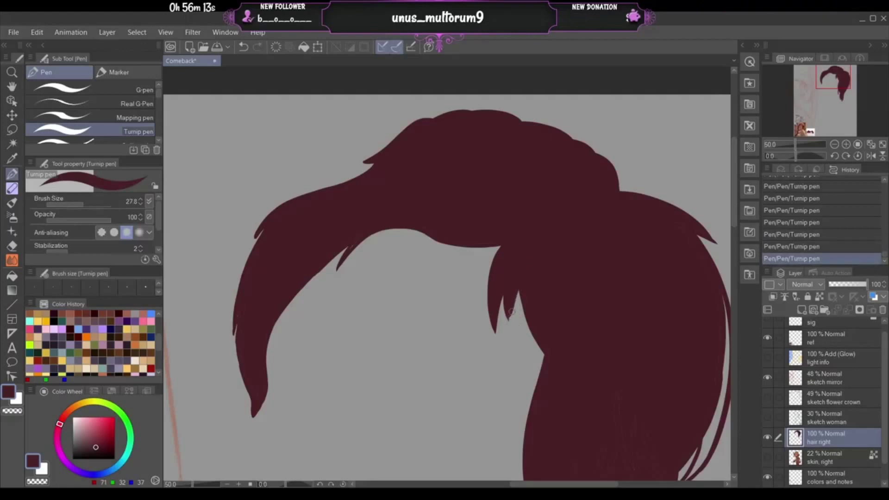
pyautogui.hotkey('ctrl', 'z')
pyautogui.moveTo(522, 279); pyautogui.dragTo(508, 322)
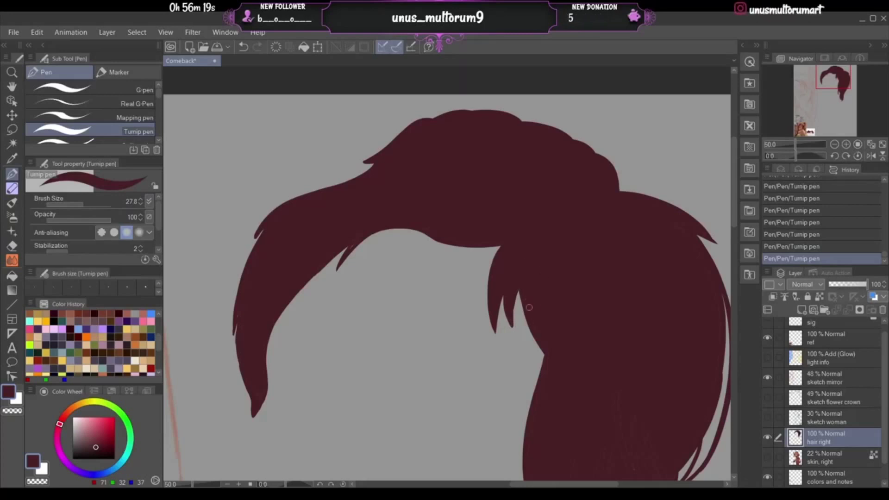
pyautogui.hotkey('ctrl', 'z')
pyautogui.moveTo(518, 288); pyautogui.dragTo(515, 337)
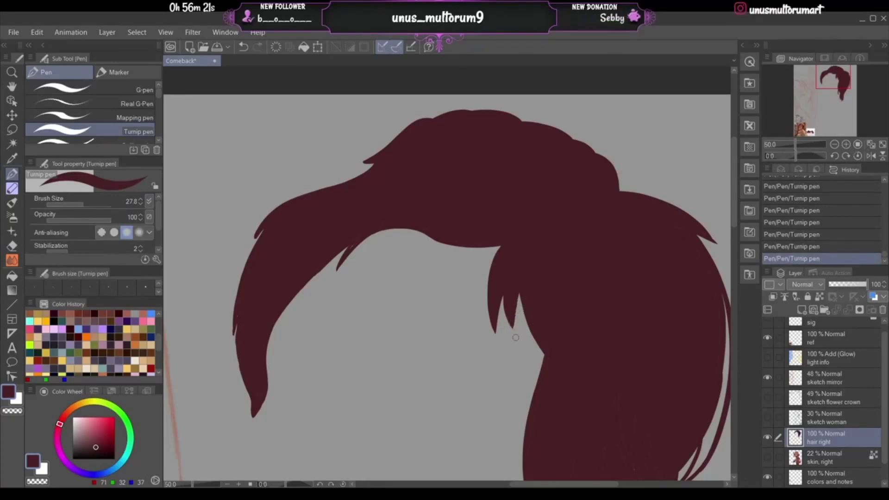
pyautogui.hotkey('ctrl', 'z')
pyautogui.moveTo(519, 292); pyautogui.dragTo(513, 340)
pyautogui.hotkey('ctrl', 'z')
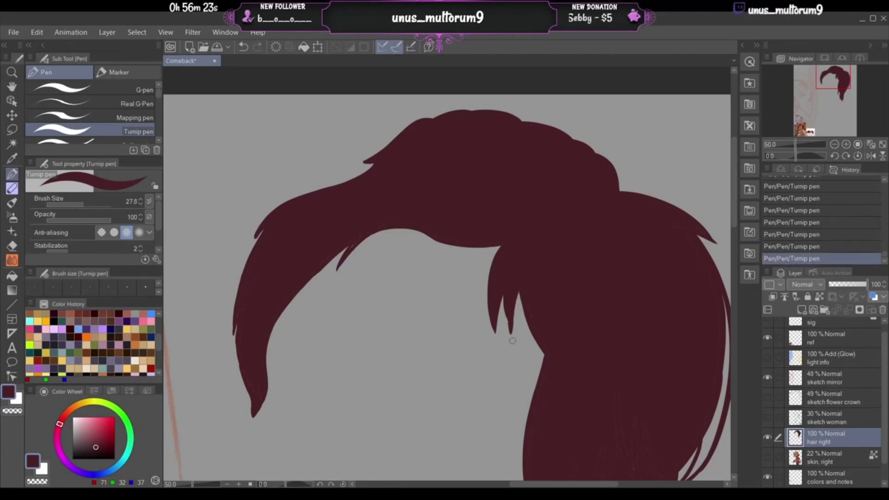
pyautogui.hotkey('ctrl', 'z')
pyautogui.moveTo(518, 285); pyautogui.dragTo(512, 344)
pyautogui.hotkey('ctrl', 'z')
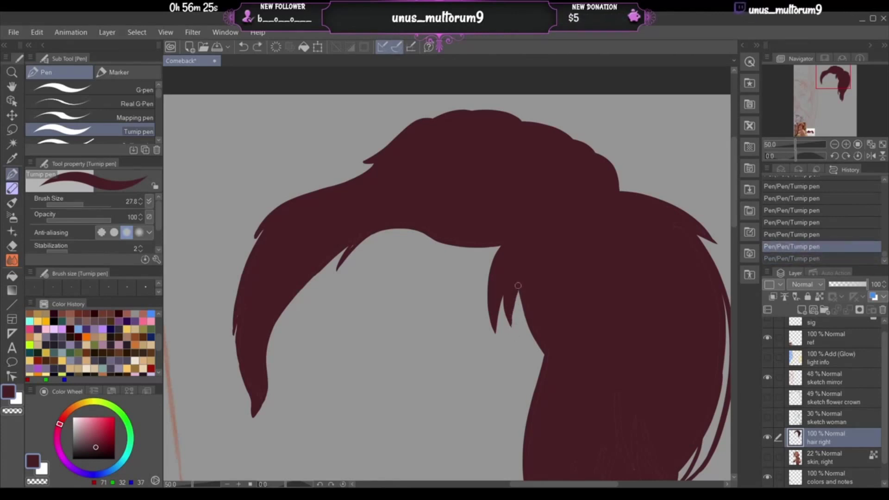
pyautogui.moveTo(518, 286); pyautogui.dragTo(512, 337)
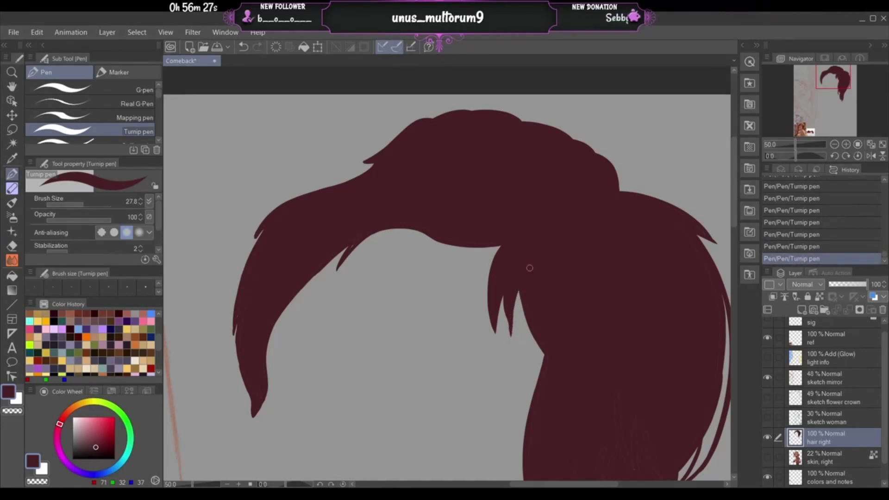
pyautogui.hotkey('ctrl', 'z')
pyautogui.moveTo(520, 288); pyautogui.dragTo(516, 340)
pyautogui.hotkey('ctrl', 'z')
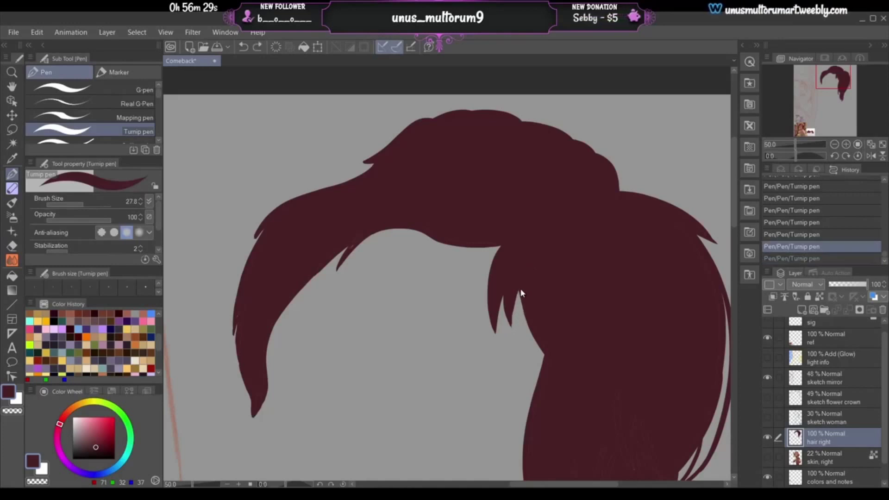
pyautogui.moveTo(521, 293); pyautogui.dragTo(519, 343)
pyautogui.hotkey('ctrl', 'z')
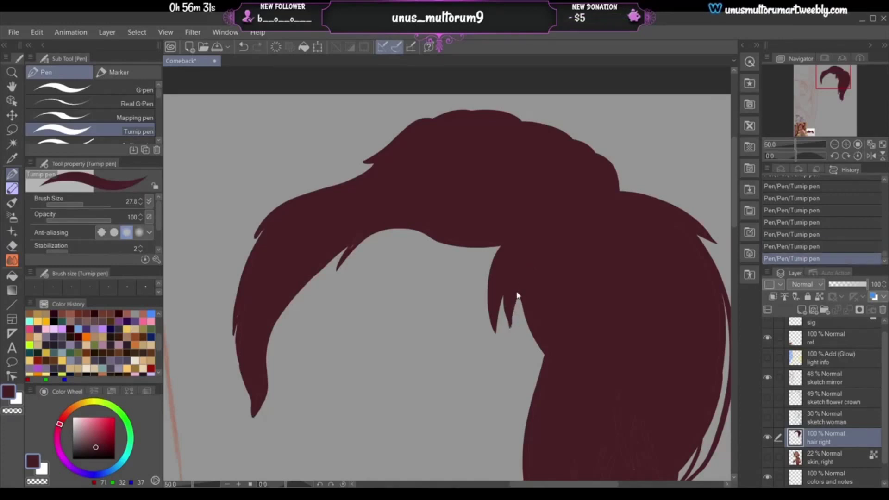
pyautogui.hotkey('ctrl', 'z')
pyautogui.moveTo(513, 294); pyautogui.dragTo(513, 330)
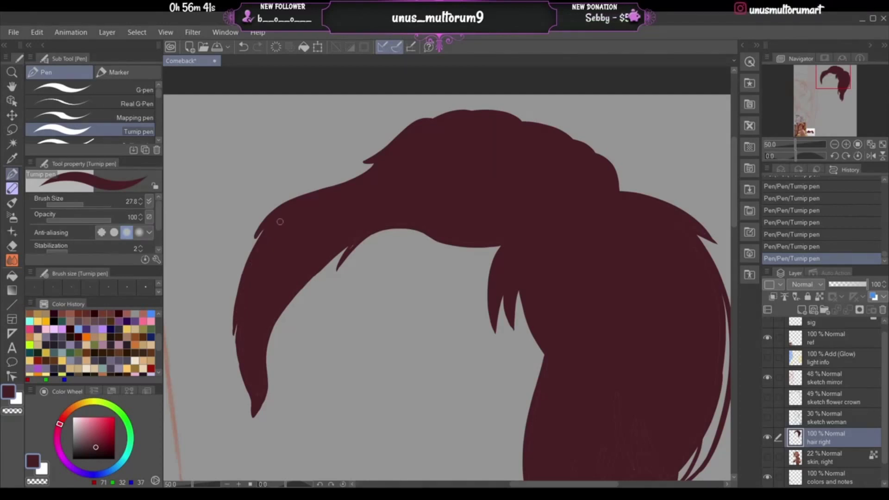
# - Sharpen the small tuft on the side bangs' outer edge with the hard eraser and smooth the bangs' lower edges with the Turnip pen
pyautogui.moveTo(254, 240); pyautogui.dragTo(261, 231)
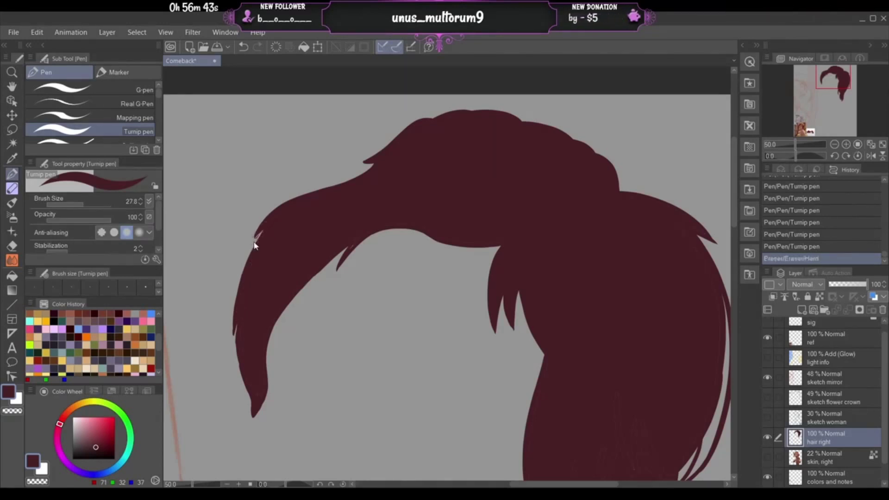
pyautogui.hotkey('ctrl', 'z')
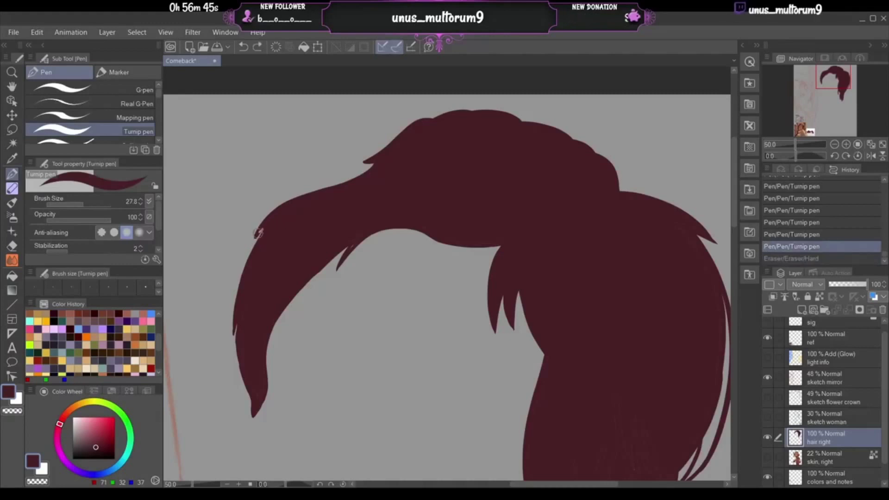
pyautogui.hotkey('ctrl', 'y')
pyautogui.hotkey('ctrl', 'z')
pyautogui.hotkey('ctrl', 'y')
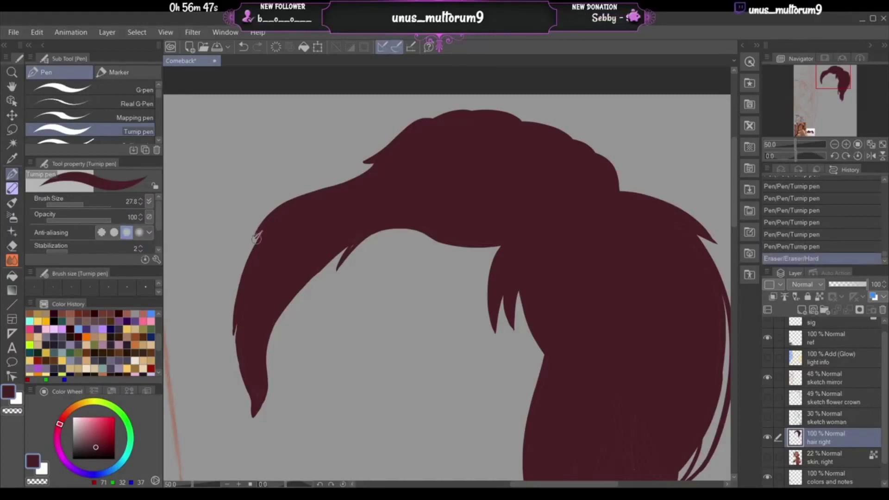
pyautogui.moveTo(261, 233); pyautogui.dragTo(253, 240)
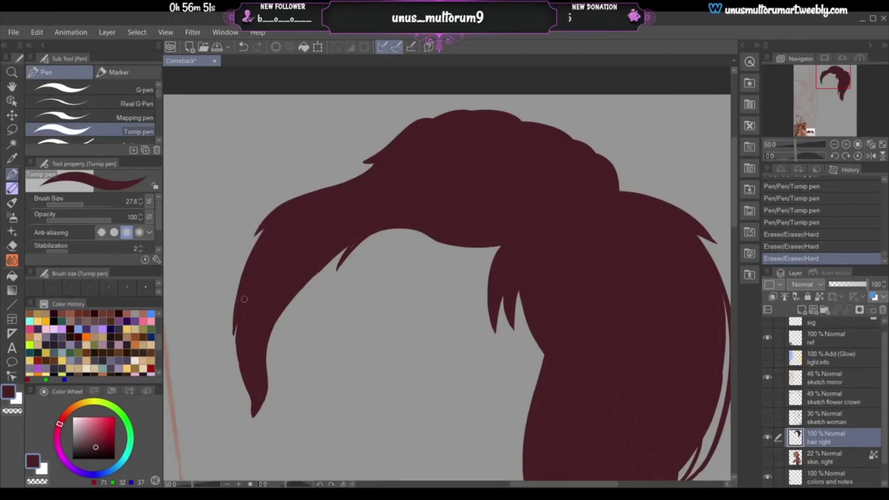
pyautogui.moveTo(243, 316)
pyautogui.mouseDown()
pyautogui.moveTo(249, 383)
pyautogui.moveTo(245, 370)
pyautogui.mouseUp()
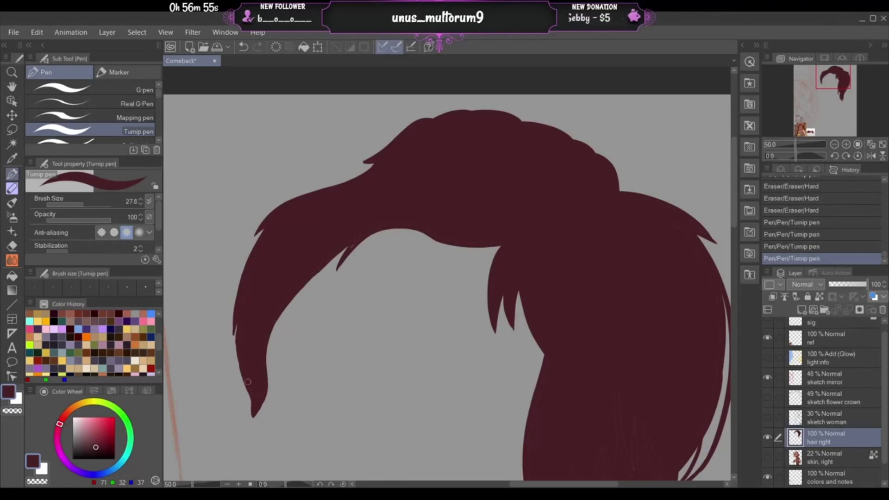
pyautogui.moveTo(262, 392)
pyautogui.mouseDown()
pyautogui.moveTo(261, 338)
pyautogui.moveTo(262, 364)
pyautogui.moveTo(271, 315)
pyautogui.mouseUp()
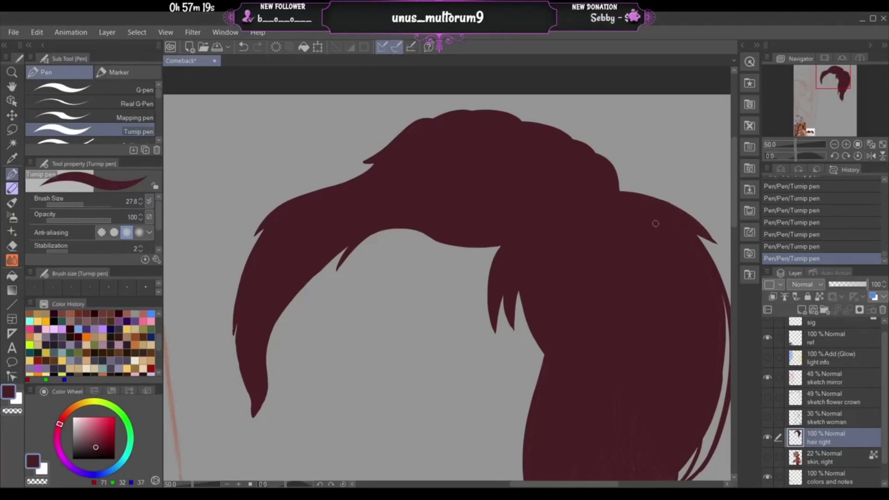
# - Lower the "hair right" layer's opacity to 52% and show the "sketch woman" layer over the hair
pyautogui.moveTo(833, 81); pyautogui.dragTo(839, 86)
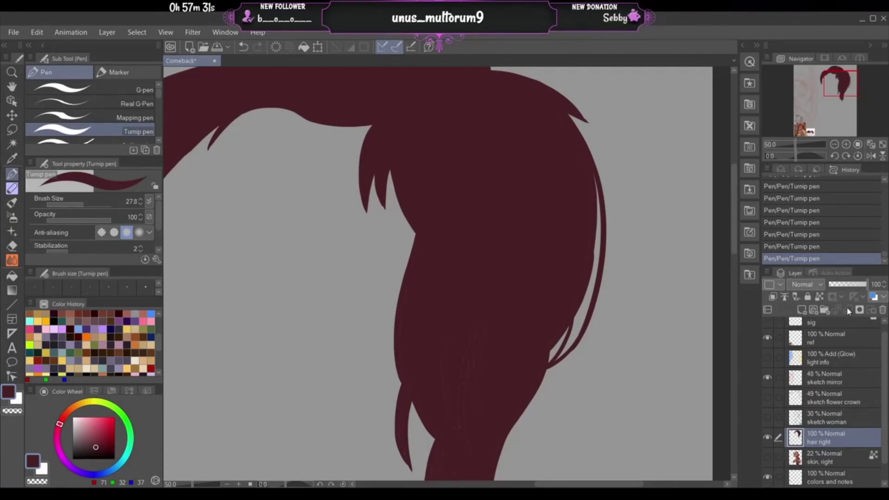
pyautogui.click(847, 284)
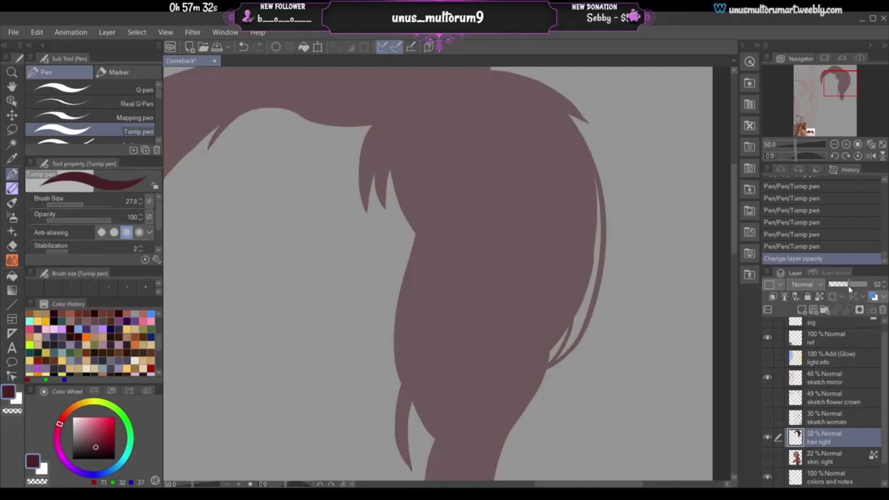
pyautogui.click(768, 417)
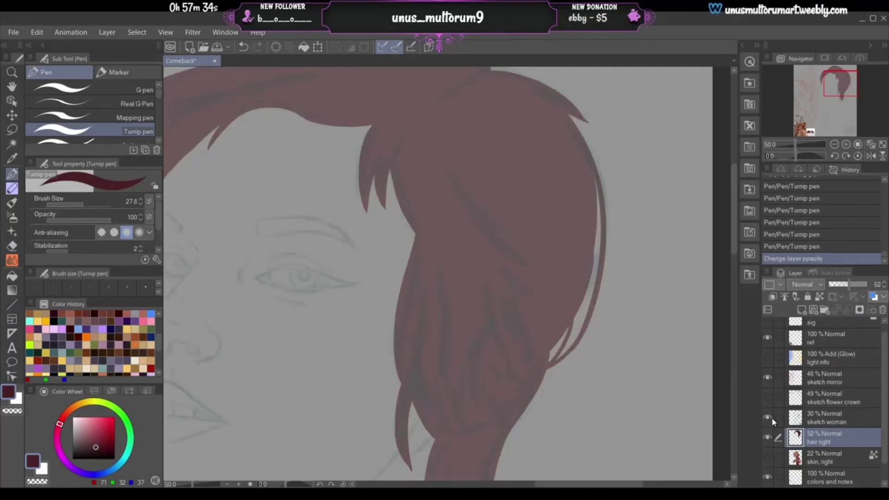
pyautogui.click(767, 458)
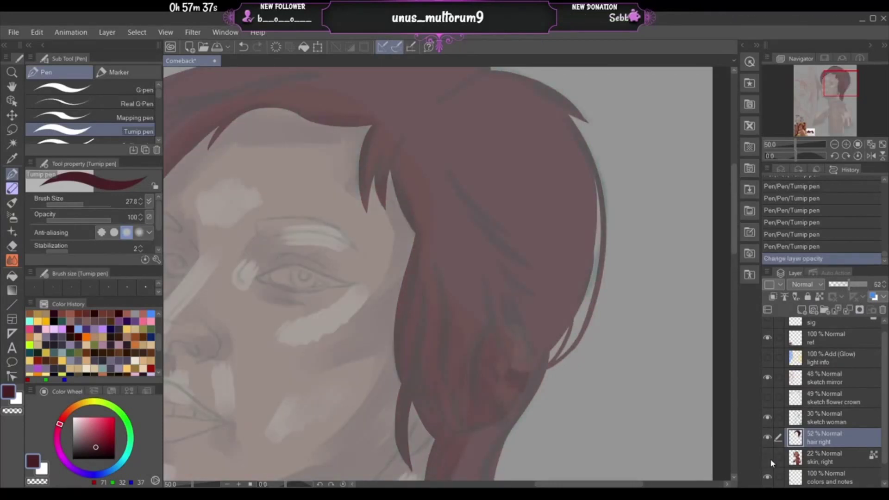
pyautogui.click(767, 457)
pyautogui.moveTo(838, 86); pyautogui.dragTo(834, 86)
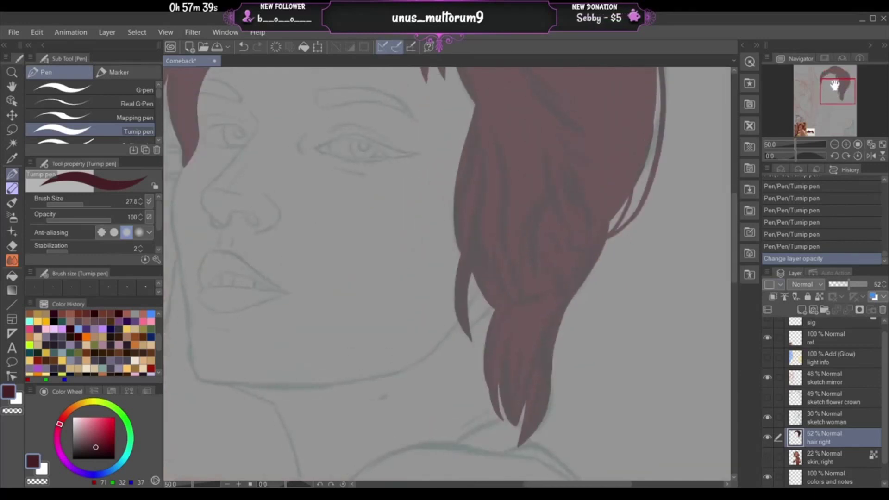
# - Raise the "sketch woman" layer's opacity to 67%, show "skin, right" and make "hair right" the active layer again
pyautogui.click(853, 419)
pyautogui.moveTo(844, 286); pyautogui.dragTo(855, 288)
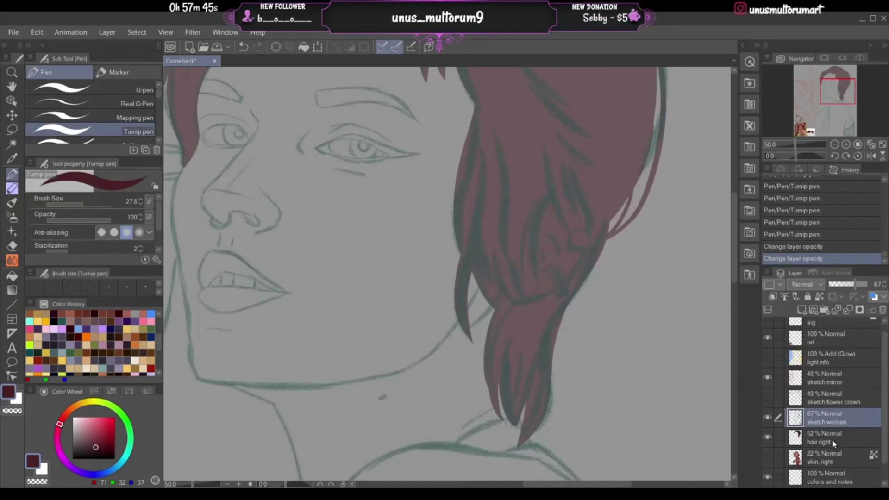
pyautogui.click(768, 457)
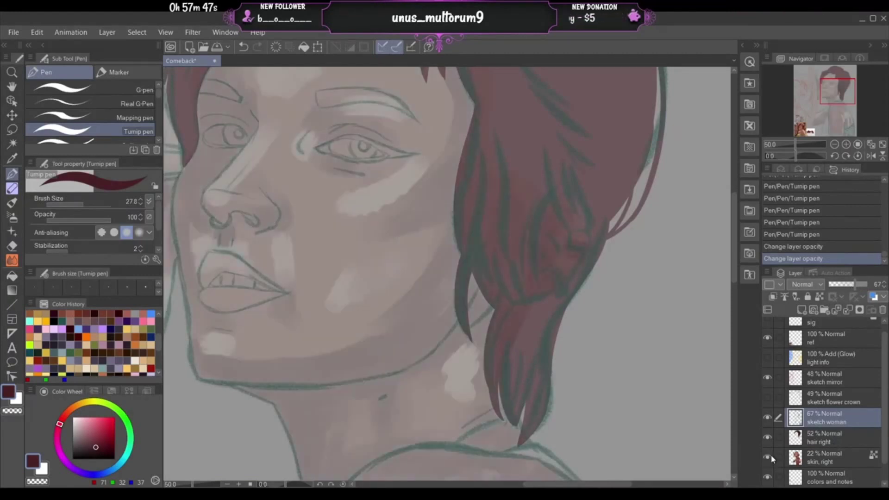
pyautogui.click(822, 431)
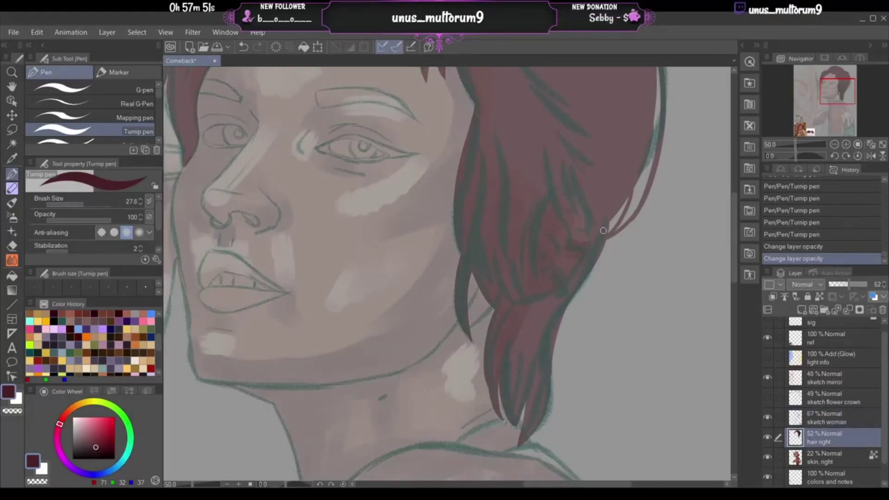
# - Add a Turnip pen stroke near the base of the loose back strands and try erasing a vertical line through the gathered hair
pyautogui.moveTo(603, 230); pyautogui.dragTo(572, 220)
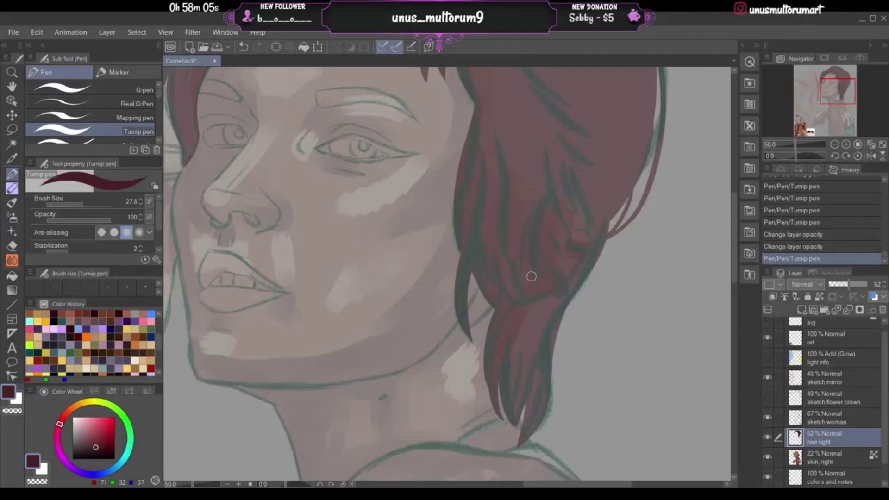
pyautogui.moveTo(531, 222); pyautogui.dragTo(533, 324)
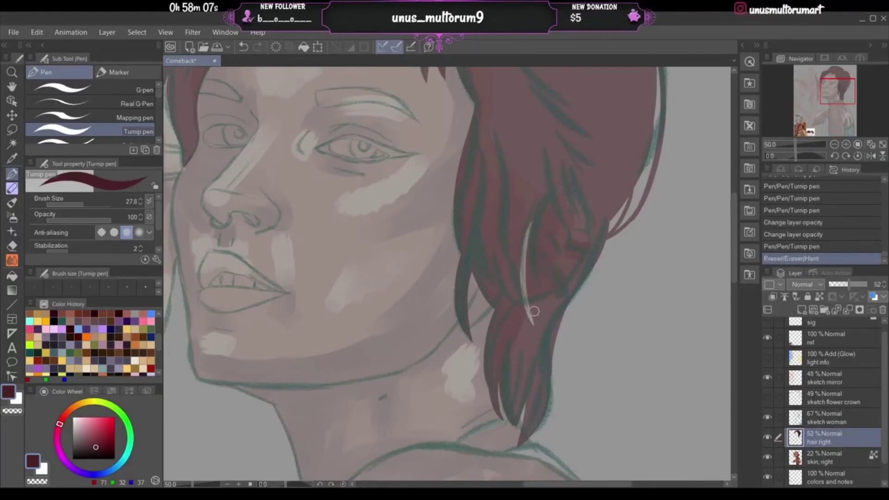
pyautogui.hotkey('ctrl', 'z')
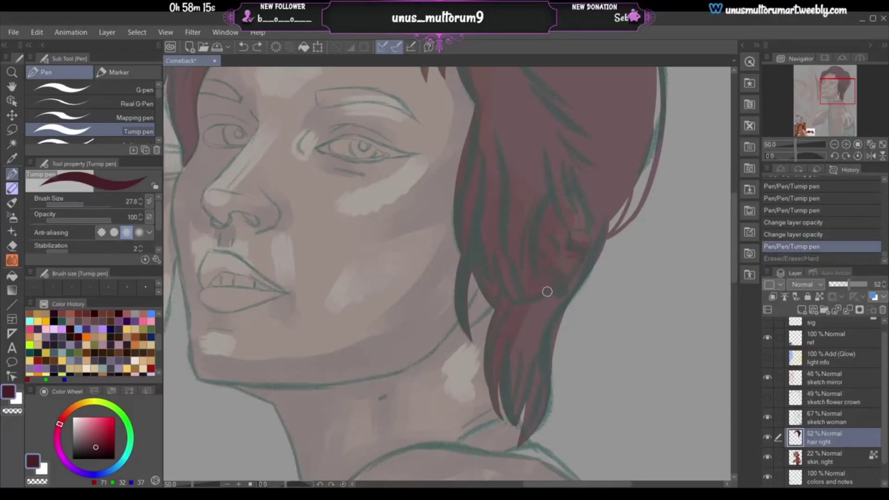
# - Erase a thin curved line along the back lower edge of the ear, redoing the stroke until it follows the sketch
pyautogui.hotkey('ctrl', 'y')
pyautogui.hotkey('ctrl', 'z')
pyautogui.hotkey('ctrl', 'y')
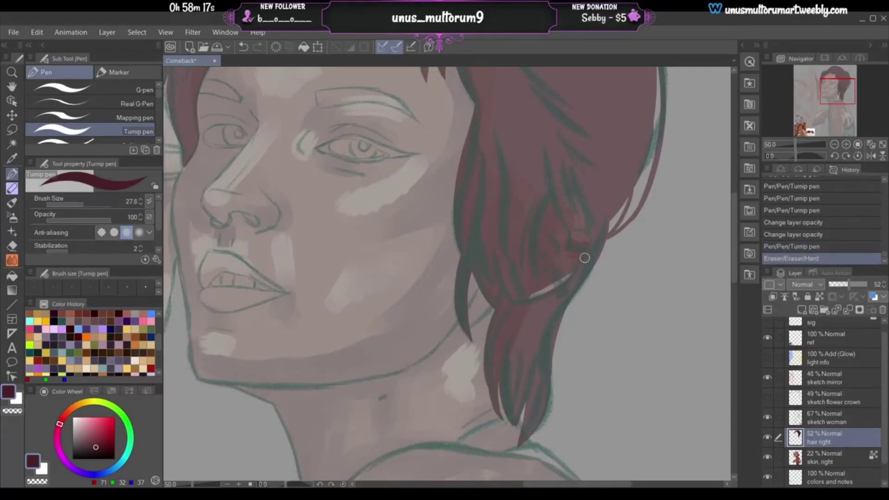
pyautogui.hotkey('ctrl', 'z')
pyautogui.hotkey('ctrl', 'y')
pyautogui.hotkey('ctrl', 'z')
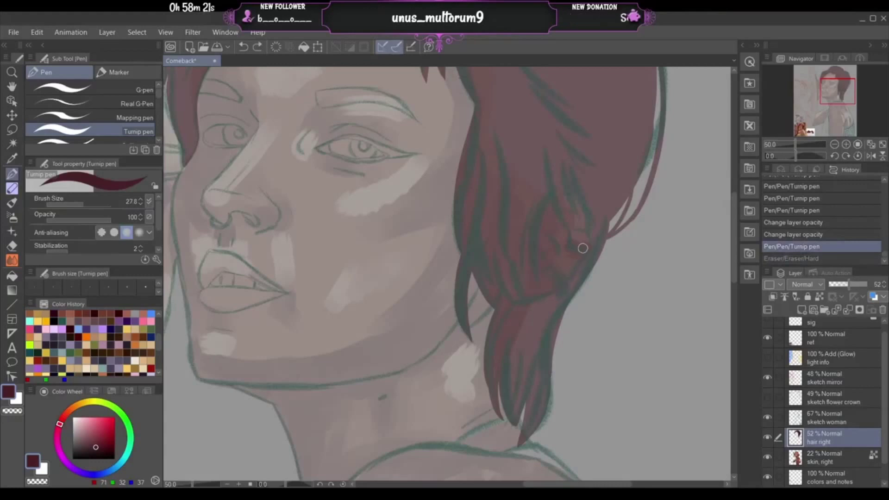
pyautogui.hotkey('ctrl', 'y')
pyautogui.hotkey('ctrl', 'z')
pyautogui.hotkey('ctrl', 'y')
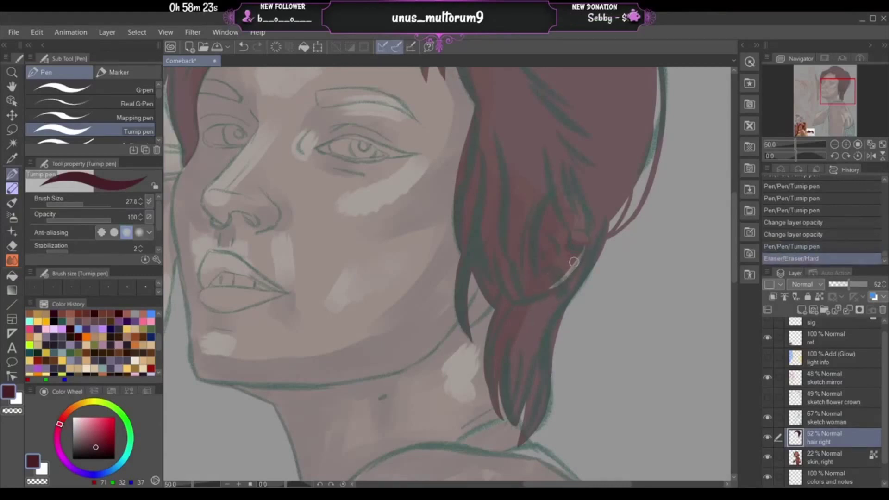
pyautogui.hotkey('ctrl', 'z')
pyautogui.hotkey('ctrl', 'y')
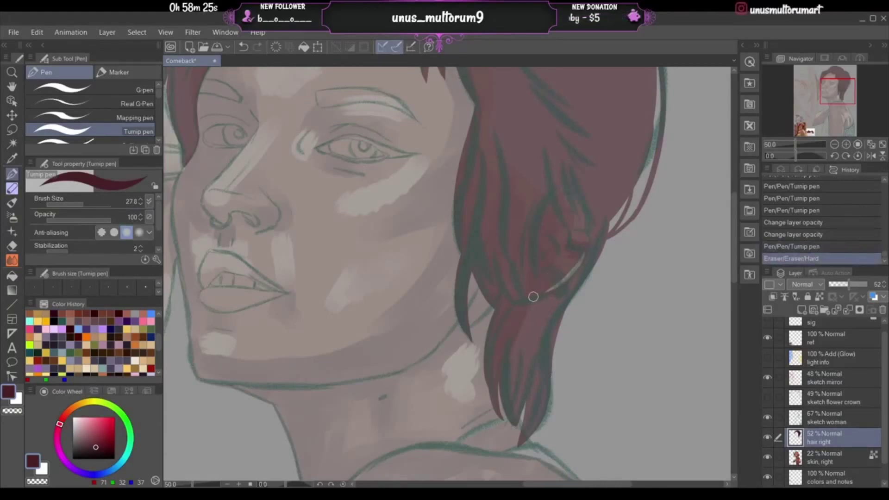
# - Extend the erased curve down to the earlobe with the hard eraser, retrying the stroke until the line joins cleanly
pyautogui.moveTo(527, 299); pyautogui.dragTo(563, 280)
pyautogui.hotkey('ctrl', 'z')
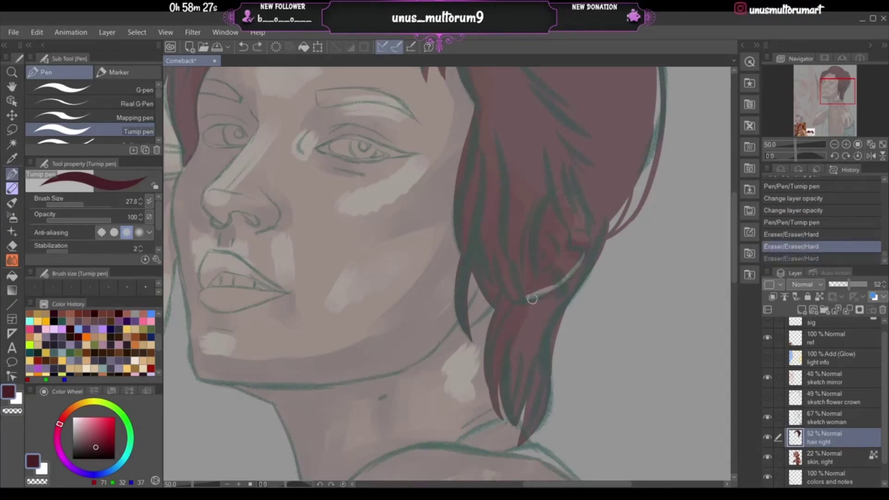
pyautogui.hotkey('ctrl', 'z')
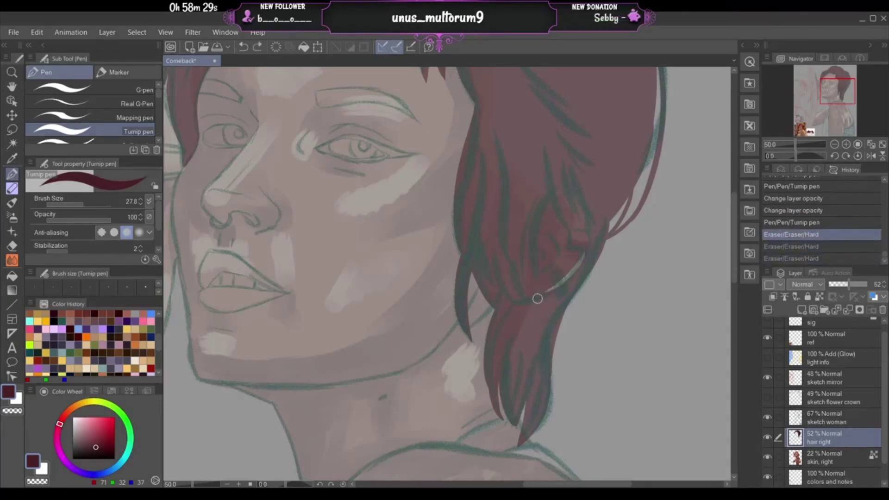
pyautogui.moveTo(528, 298); pyautogui.dragTo(558, 283)
pyautogui.hotkey('ctrl', 'z')
pyautogui.hotkey('ctrl', 'y')
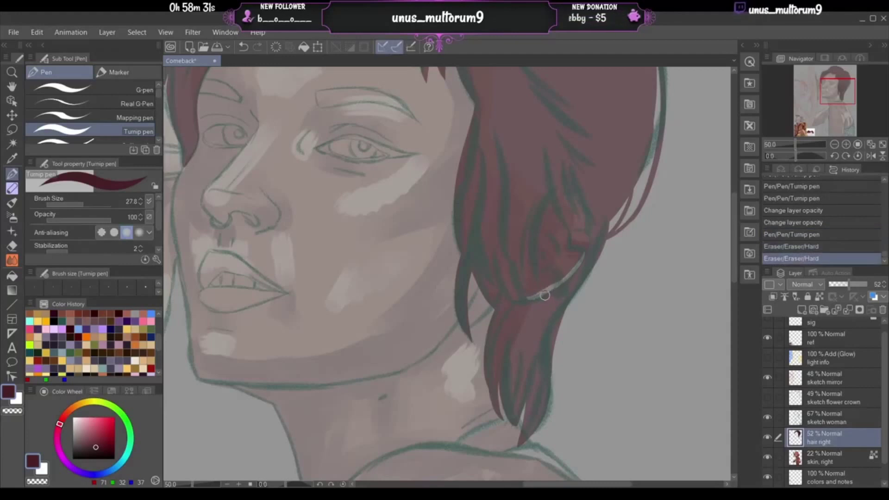
pyautogui.hotkey('ctrl', 'z')
pyautogui.hotkey('ctrl', 'y')
pyautogui.hotkey('ctrl', 'z')
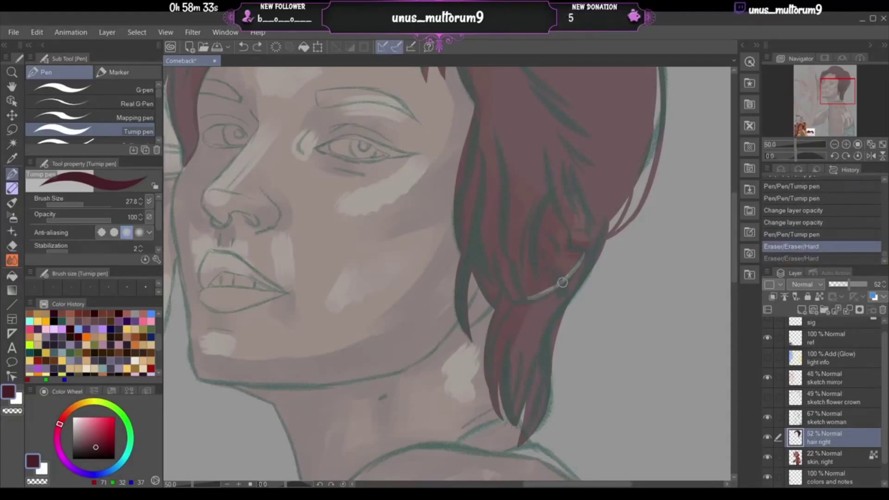
pyautogui.hotkey('ctrl', 'y')
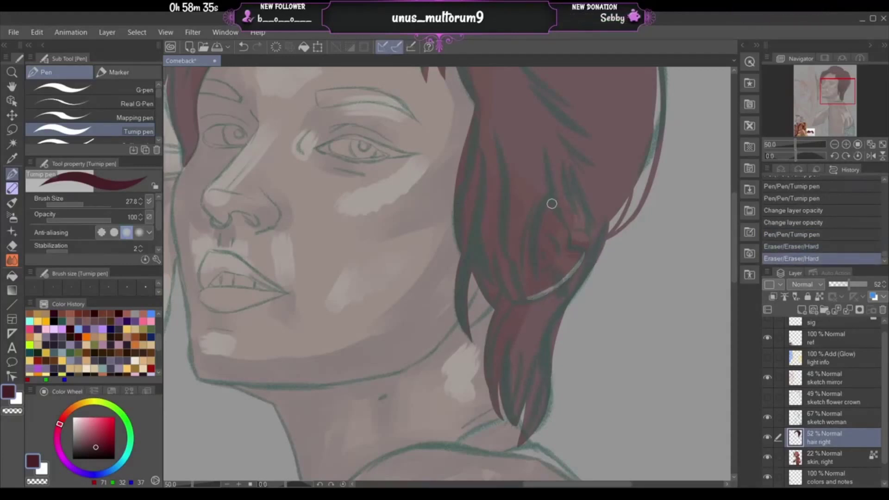
# - Erase the front edge of the ear from its top to the earlobe, leaving a pointed strand beside it
pyautogui.moveTo(548, 204)
pyautogui.mouseDown()
pyautogui.moveTo(581, 192)
pyautogui.moveTo(533, 276)
pyautogui.mouseUp()
pyautogui.hotkey('ctrl', 'z')
pyautogui.hotkey('ctrl', 'z')
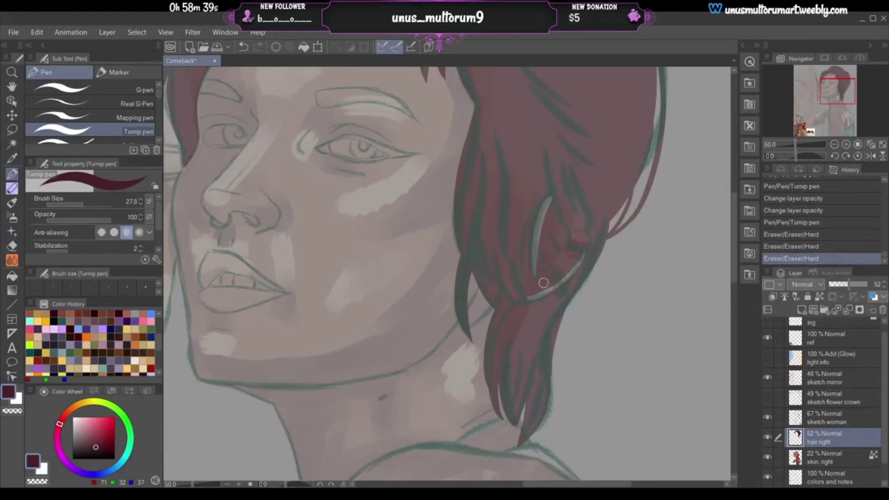
pyautogui.hotkey('ctrl', 'z')
pyautogui.hotkey('ctrl', 'y')
pyautogui.hotkey('ctrl', 'z')
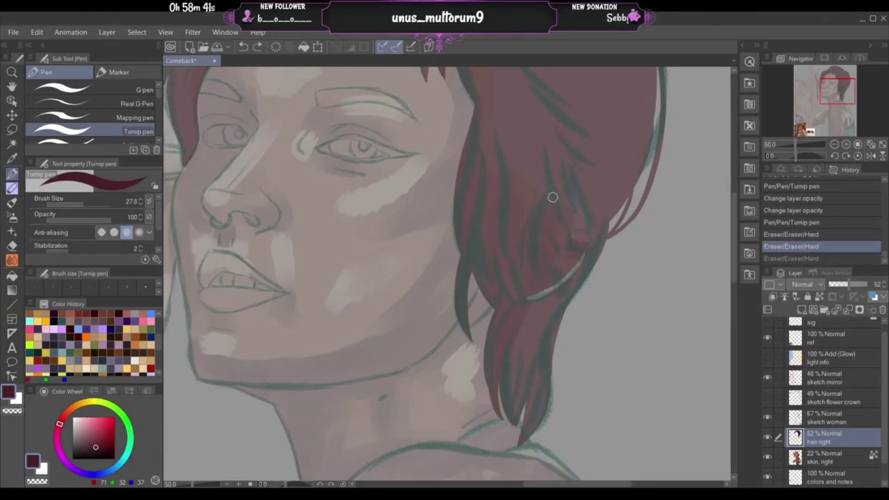
pyautogui.moveTo(552, 197)
pyautogui.mouseDown()
pyautogui.moveTo(536, 281)
pyautogui.moveTo(527, 226)
pyautogui.moveTo(520, 250)
pyautogui.moveTo(528, 297)
pyautogui.mouseUp()
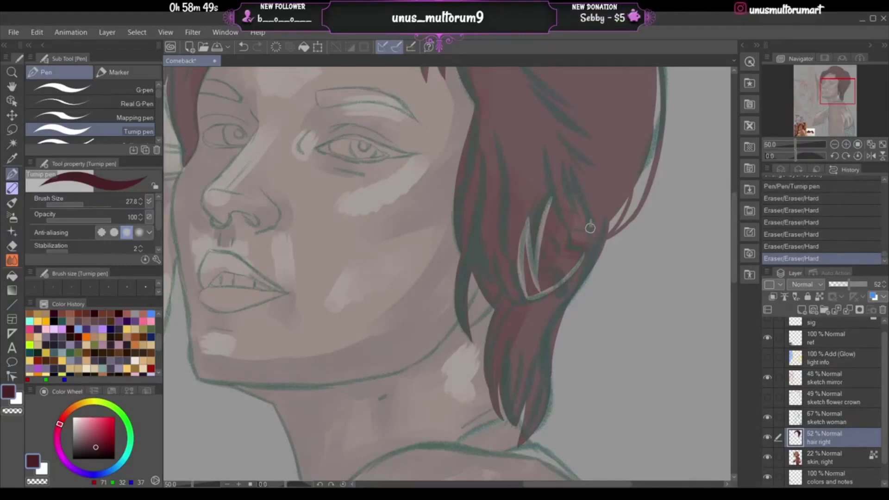
# - Erase the ear's back and upper edges along the sketch, shaping the pointed strands that hang over its top
pyautogui.moveTo(587, 224); pyautogui.dragTo(579, 265)
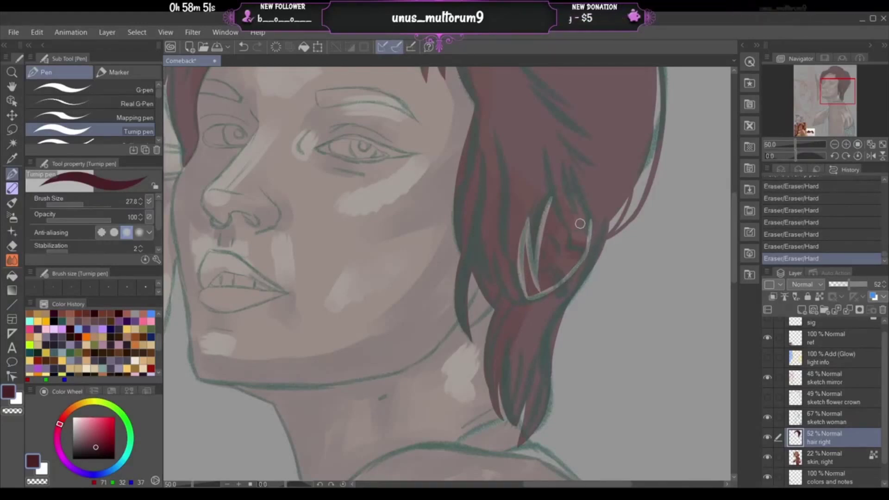
pyautogui.moveTo(574, 193); pyautogui.dragTo(591, 224)
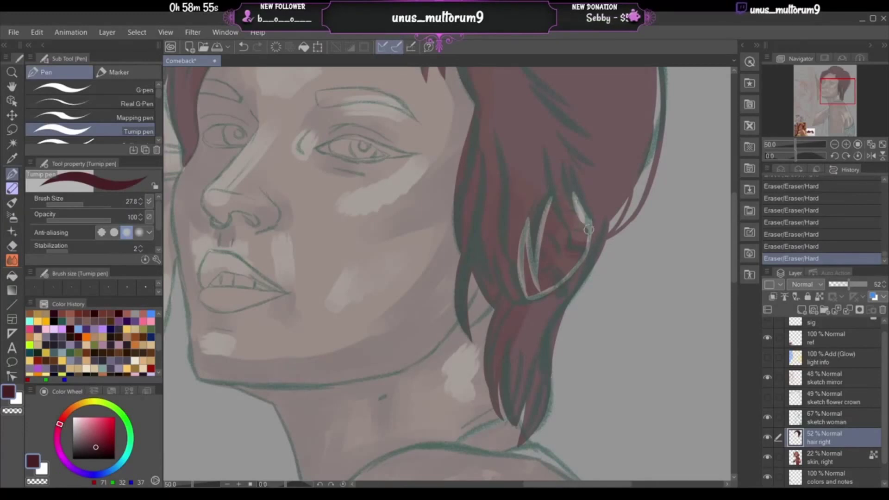
pyautogui.moveTo(569, 204); pyautogui.dragTo(582, 222)
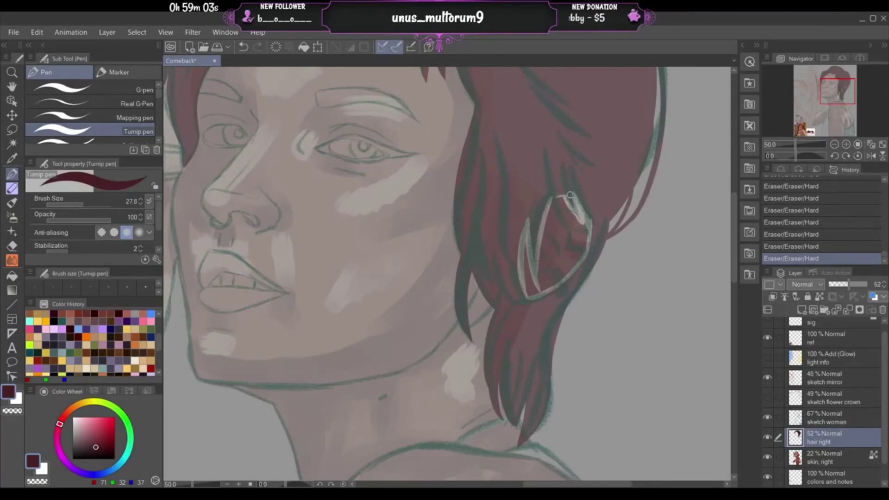
pyautogui.moveTo(570, 199)
pyautogui.mouseDown()
pyautogui.moveTo(570, 222)
pyautogui.moveTo(556, 199)
pyautogui.moveTo(570, 237)
pyautogui.moveTo(549, 207)
pyautogui.moveTo(570, 233)
pyautogui.mouseUp()
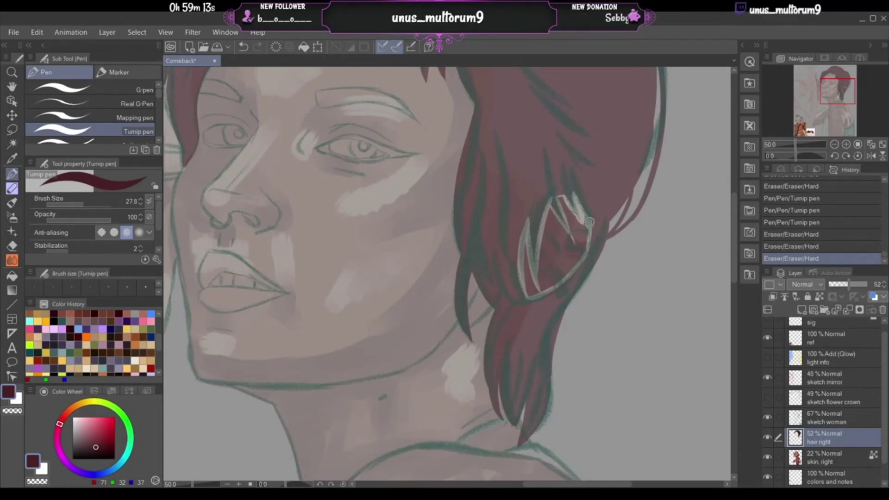
# - Lower the "sketch woman" layer's opacity to 48% and hide the layer
pyautogui.click(848, 415)
pyautogui.click(847, 284)
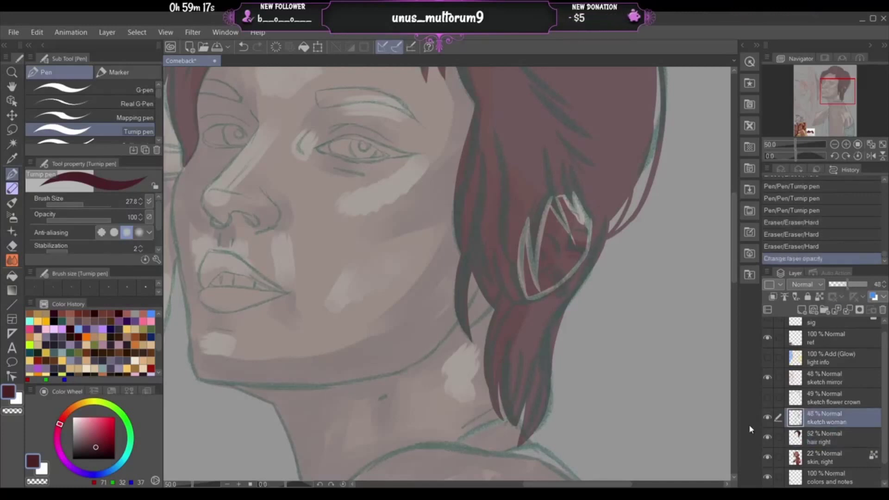
pyautogui.click(767, 417)
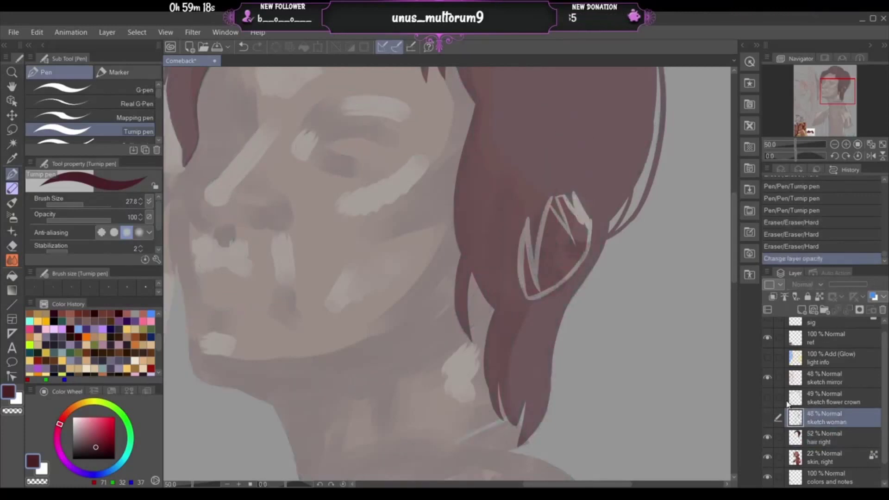
# - Make "hair right" the active layer at 100% opacity and hide the "skin, right" layer
pyautogui.click(846, 439)
pyautogui.click(864, 284)
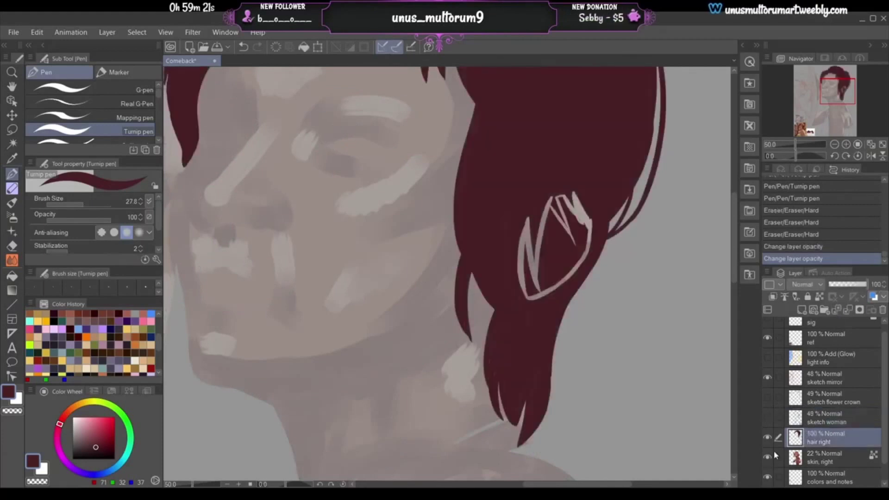
pyautogui.click(768, 456)
pyautogui.click(768, 457)
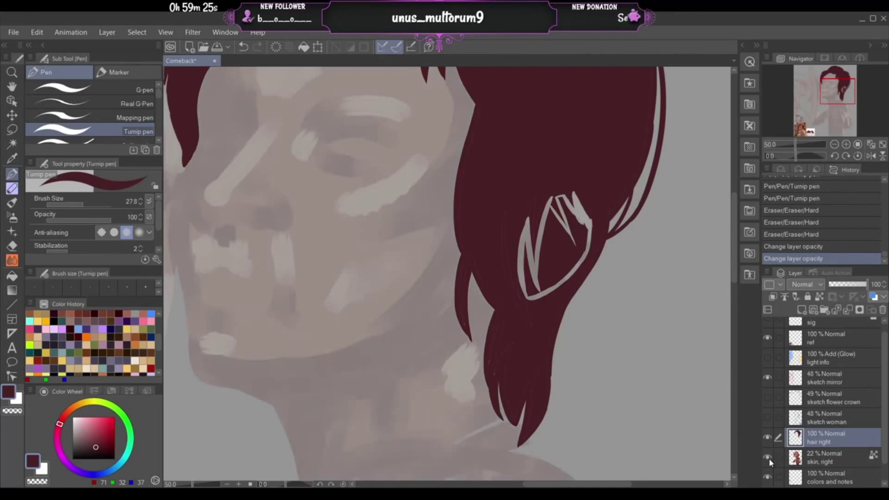
pyautogui.click(768, 457)
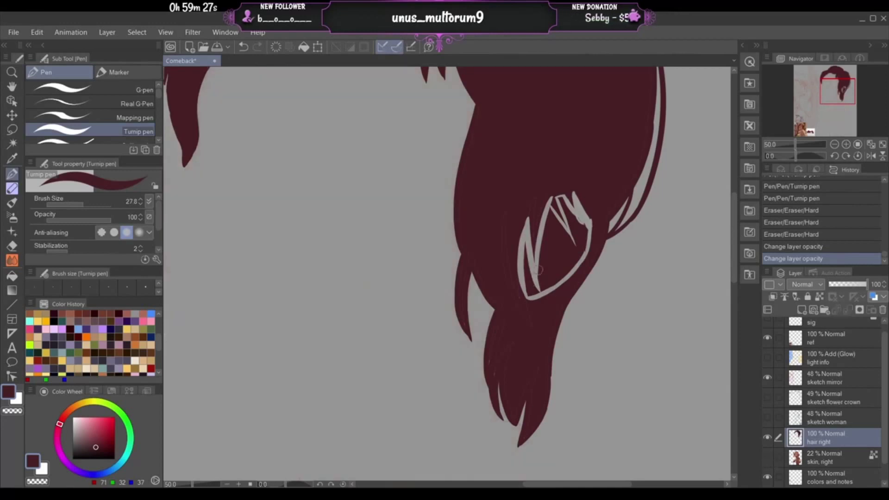
# - Erase the hair fill remaining inside the ear outline, leaving only the pointed strands along its upper and front edges
pyautogui.moveTo(523, 254)
pyautogui.mouseDown()
pyautogui.moveTo(533, 293)
pyautogui.moveTo(544, 280)
pyautogui.mouseUp()
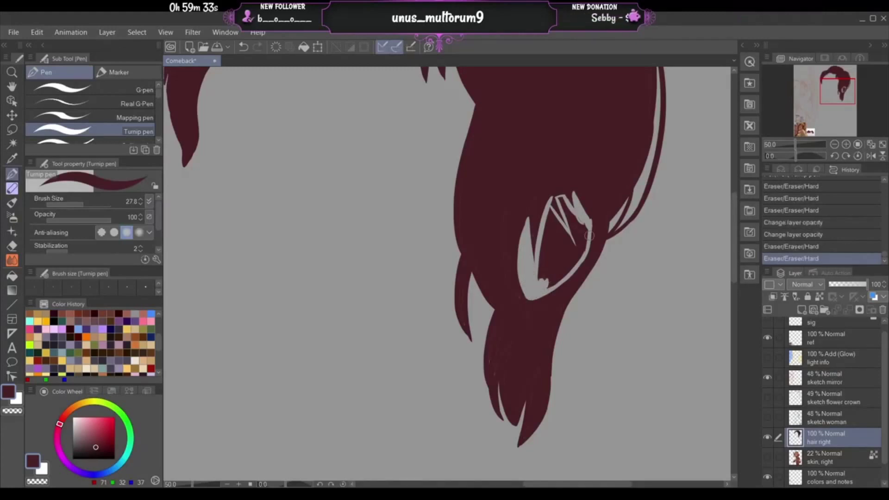
pyautogui.moveTo(586, 225)
pyautogui.mouseDown()
pyautogui.moveTo(565, 275)
pyautogui.moveTo(548, 286)
pyautogui.moveTo(539, 264)
pyautogui.moveTo(541, 280)
pyautogui.moveTo(557, 275)
pyautogui.moveTo(579, 246)
pyautogui.mouseUp()
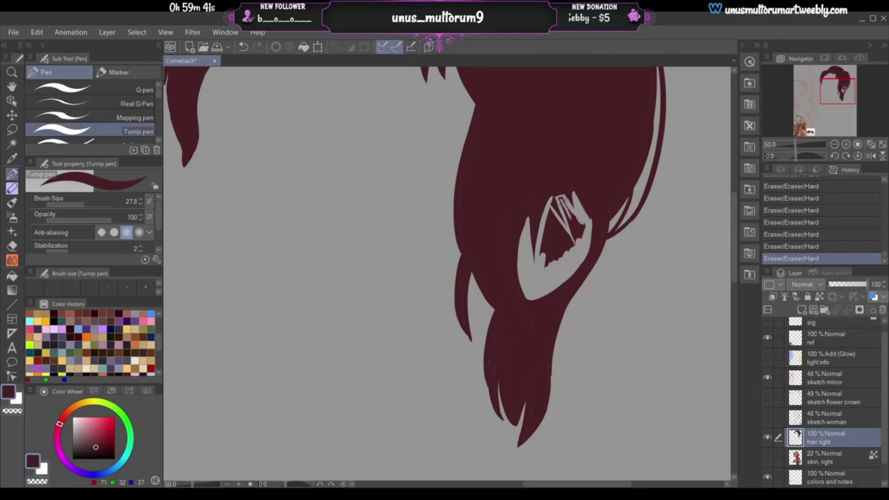
pyautogui.moveTo(562, 202)
pyautogui.mouseDown()
pyautogui.moveTo(580, 242)
pyautogui.moveTo(571, 222)
pyautogui.moveTo(580, 235)
pyautogui.moveTo(581, 216)
pyautogui.moveTo(571, 212)
pyautogui.moveTo(578, 227)
pyautogui.moveTo(558, 225)
pyautogui.moveTo(549, 211)
pyautogui.moveTo(563, 232)
pyautogui.moveTo(549, 210)
pyautogui.moveTo(573, 244)
pyautogui.mouseUp()
pyautogui.moveTo(550, 224)
pyautogui.mouseDown()
pyautogui.moveTo(546, 272)
pyautogui.moveTo(555, 245)
pyautogui.moveTo(569, 247)
pyautogui.moveTo(548, 214)
pyautogui.moveTo(553, 226)
pyautogui.moveTo(576, 201)
pyautogui.moveTo(603, 217)
pyautogui.moveTo(590, 230)
pyautogui.moveTo(592, 221)
pyautogui.moveTo(583, 256)
pyautogui.moveTo(611, 185)
pyautogui.moveTo(588, 226)
pyautogui.moveTo(574, 187)
pyautogui.moveTo(600, 224)
pyautogui.moveTo(576, 188)
pyautogui.moveTo(581, 227)
pyautogui.mouseUp()
pyautogui.hotkey('ctrl', 'z')
pyautogui.hotkey('ctrl', 'z')
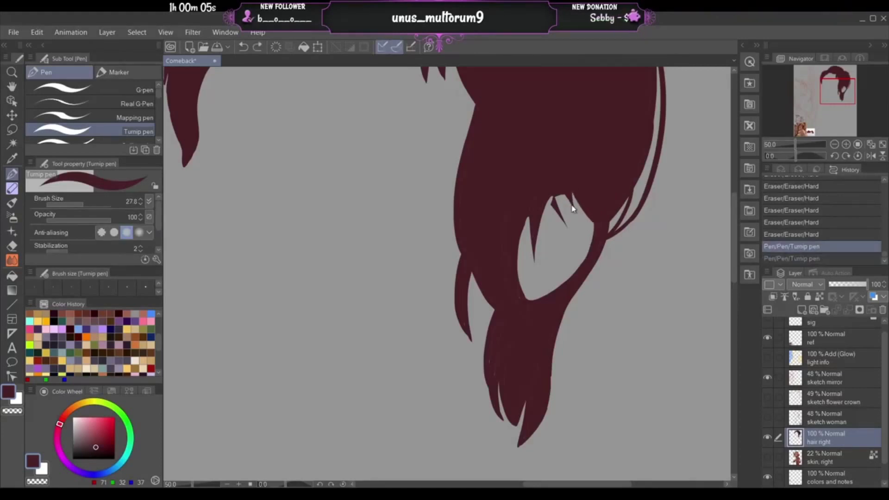
# - Paint thin curved strands across the upper back edge of the ear opening with the Turnip pen
pyautogui.moveTo(562, 191); pyautogui.dragTo(591, 224)
pyautogui.hotkey('ctrl', 'z')
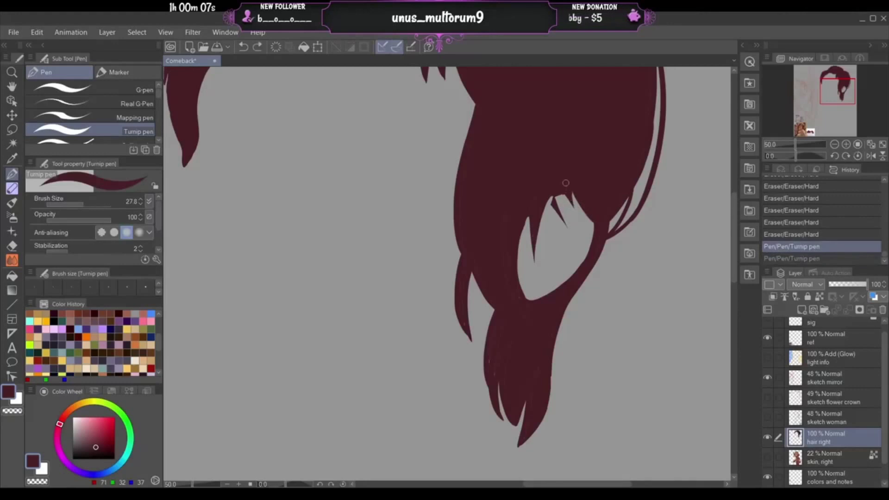
pyautogui.moveTo(563, 185); pyautogui.dragTo(596, 226)
pyautogui.moveTo(570, 186)
pyautogui.mouseDown()
pyautogui.moveTo(604, 240)
pyautogui.moveTo(571, 190)
pyautogui.moveTo(590, 229)
pyautogui.mouseUp()
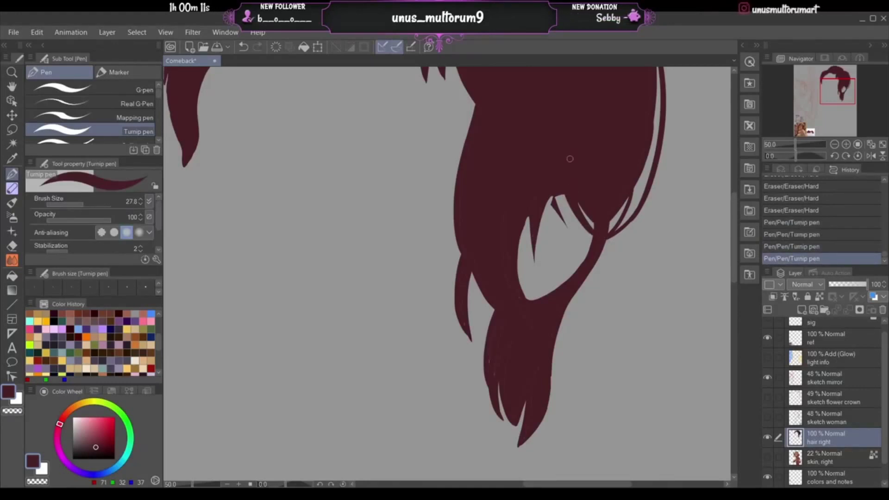
# - Reshape the short tuft at the top of the ear opening into a smooth pointed strand with the Turnip pen
pyautogui.moveTo(545, 193); pyautogui.dragTo(564, 218)
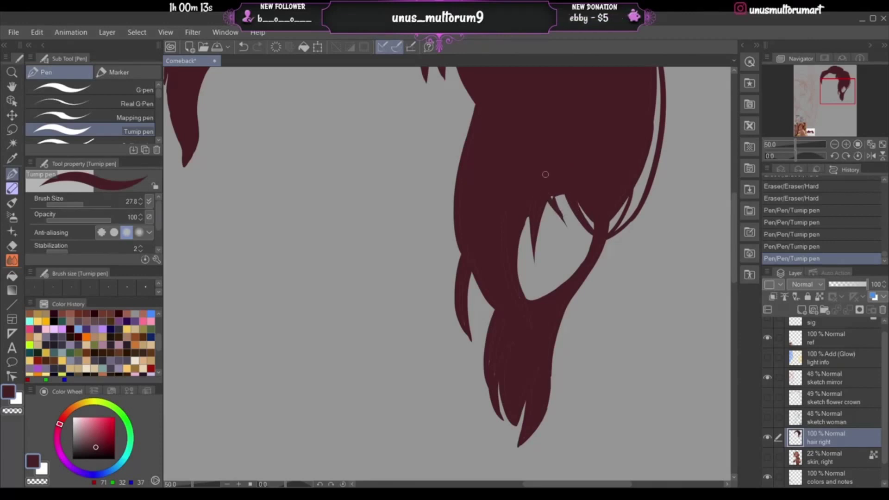
pyautogui.hotkey('ctrl', 'z')
pyautogui.moveTo(548, 186); pyautogui.dragTo(576, 236)
pyautogui.hotkey('ctrl', 'z')
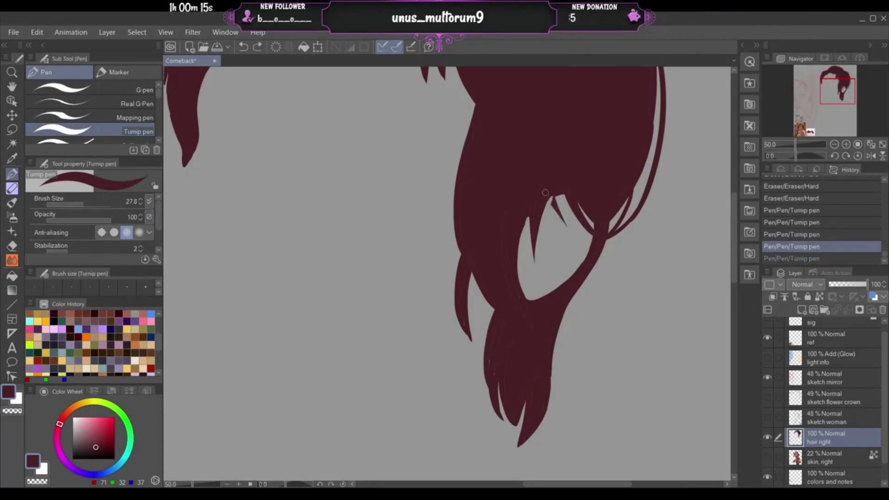
pyautogui.moveTo(547, 192); pyautogui.dragTo(571, 232)
pyautogui.moveTo(549, 192); pyautogui.dragTo(564, 223)
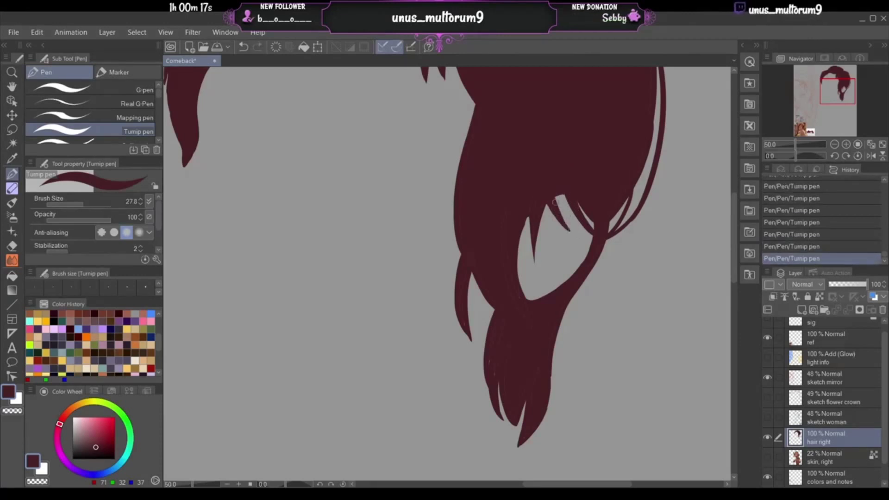
# - Try several Turnip pen strokes to thicken and lengthen the tuft at the top of the ear opening
pyautogui.moveTo(553, 193); pyautogui.dragTo(568, 230)
pyautogui.hotkey('ctrl', 'z')
pyautogui.moveTo(554, 189); pyautogui.dragTo(569, 231)
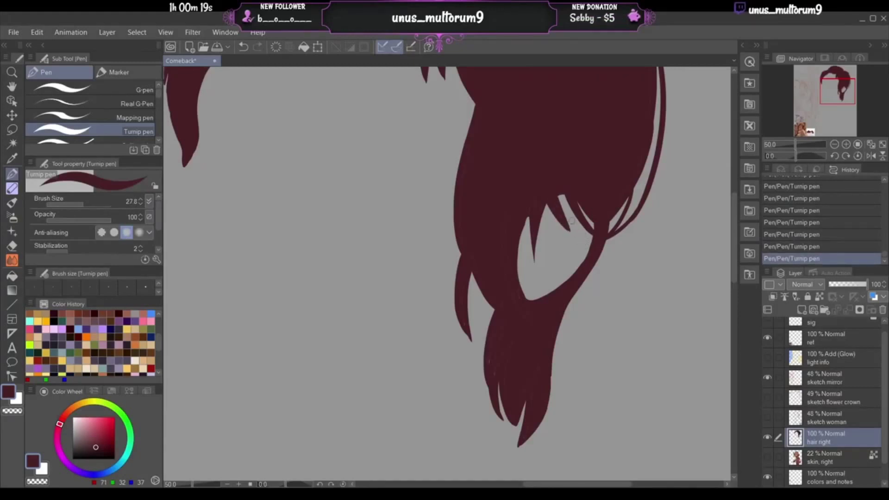
pyautogui.hotkey('ctrl', 'z')
pyautogui.moveTo(552, 194); pyautogui.dragTo(564, 222)
pyautogui.hotkey('ctrl', 'z')
pyautogui.moveTo(553, 192); pyautogui.dragTo(569, 227)
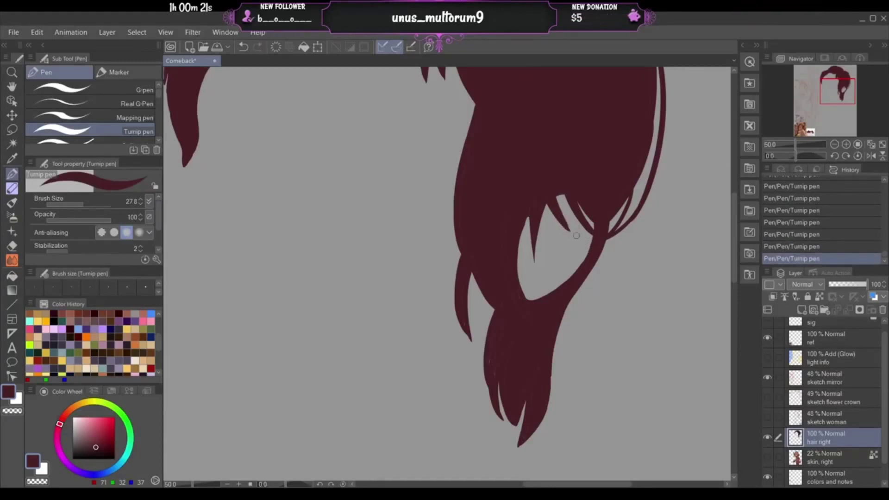
pyautogui.hotkey('ctrl', 'z')
pyautogui.moveTo(555, 192); pyautogui.dragTo(573, 235)
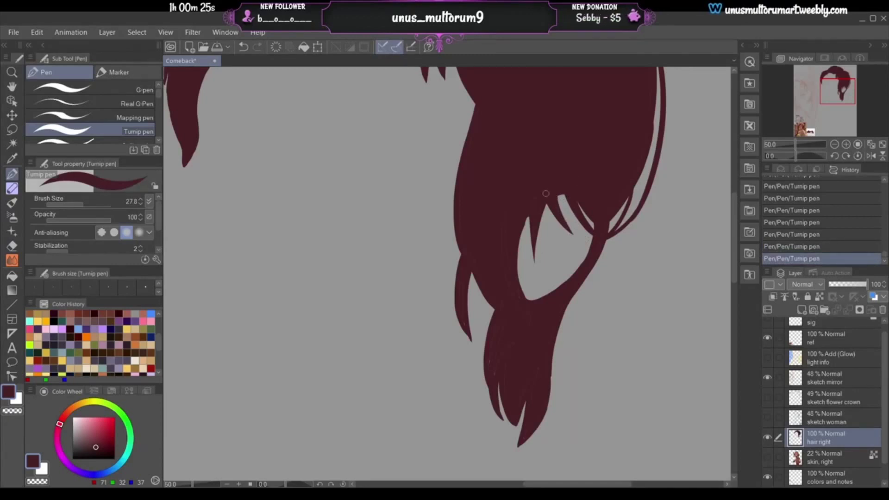
pyautogui.hotkey('ctrl', 'z')
pyautogui.hotkey('ctrl', 'z')
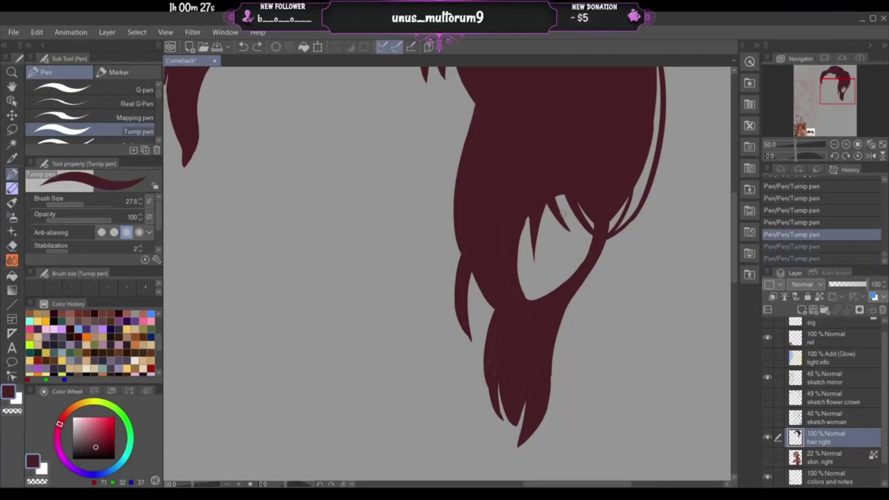
# - Lengthen the tuft into a wavy strand curving down inside the ear opening and fill in its upper back edge
pyautogui.moveTo(548, 207); pyautogui.dragTo(575, 241)
pyautogui.hotkey('ctrl', 'z')
pyautogui.moveTo(548, 206); pyautogui.dragTo(577, 250)
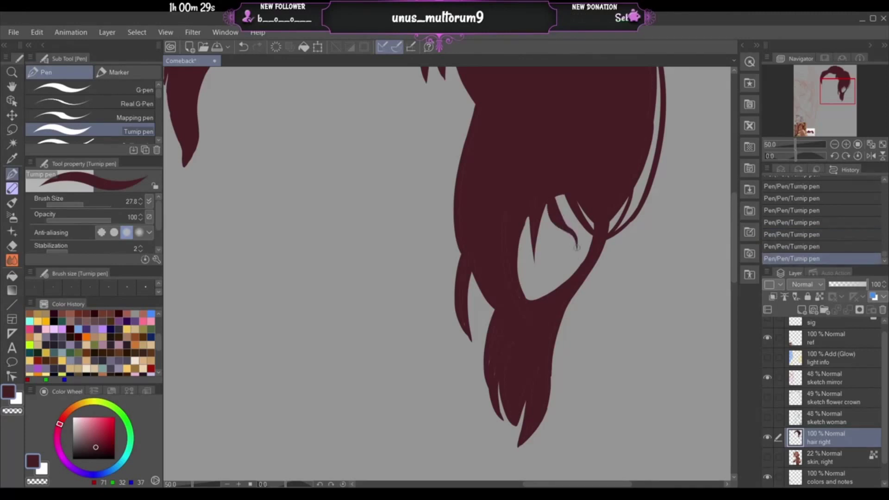
pyautogui.moveTo(557, 193); pyautogui.dragTo(577, 230)
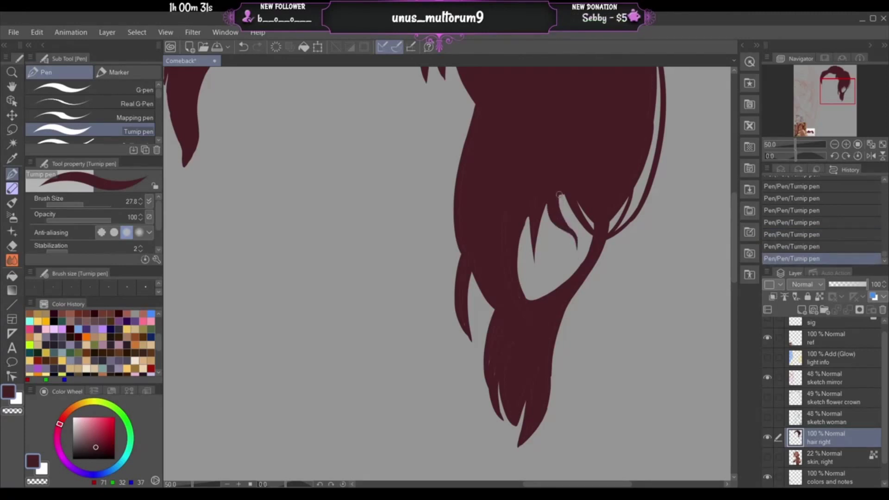
# - Thicken and smooth the hair along the front edge of the ear opening with the Turnip pen
pyautogui.moveTo(559, 194); pyautogui.dragTo(572, 234)
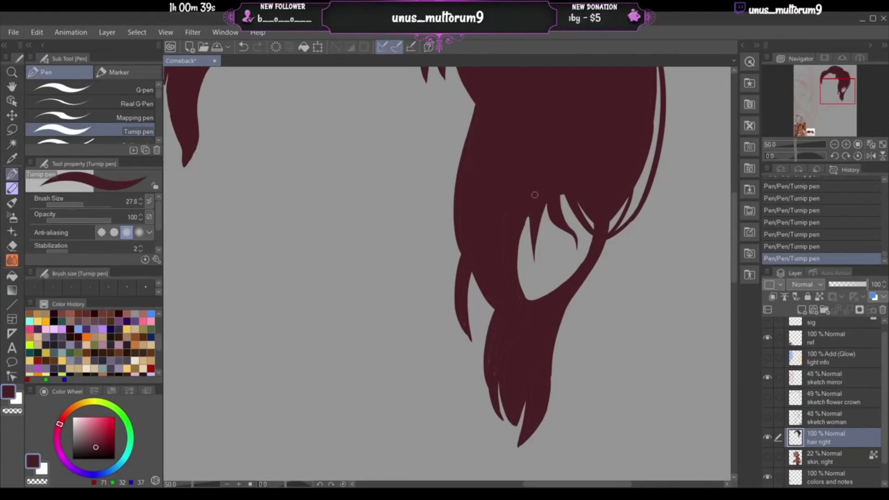
pyautogui.moveTo(529, 212); pyautogui.dragTo(520, 260)
pyautogui.hotkey('ctrl', 'z')
pyautogui.moveTo(530, 209); pyautogui.dragTo(516, 270)
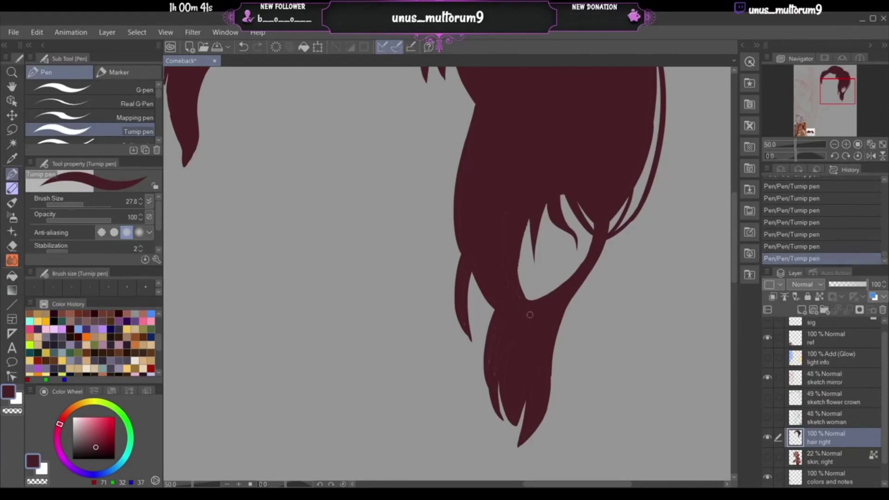
pyautogui.moveTo(521, 232); pyautogui.dragTo(532, 329)
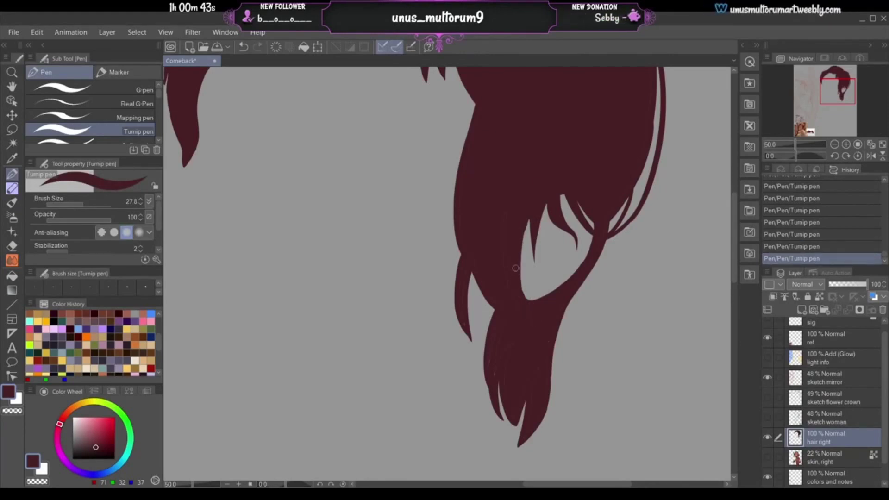
pyautogui.moveTo(518, 273); pyautogui.dragTo(520, 285)
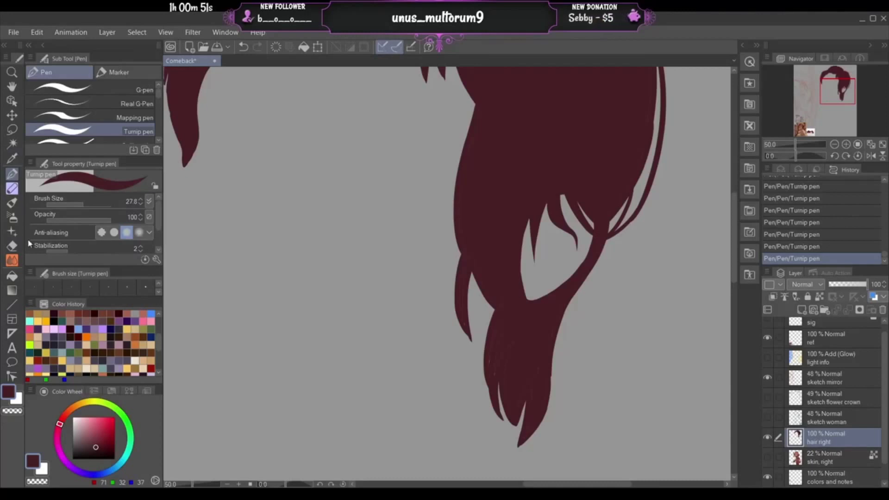
# - Fill the gap between the hair mass and the outer back strand, then touch up the back edge down to the tail tip with the Turnip pen
pyautogui.click(12, 275)
pyautogui.click(637, 192)
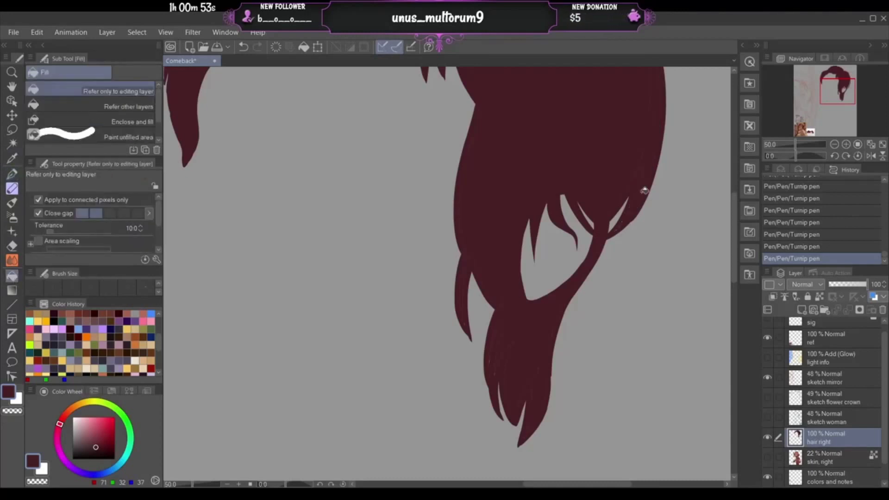
pyautogui.click(12, 174)
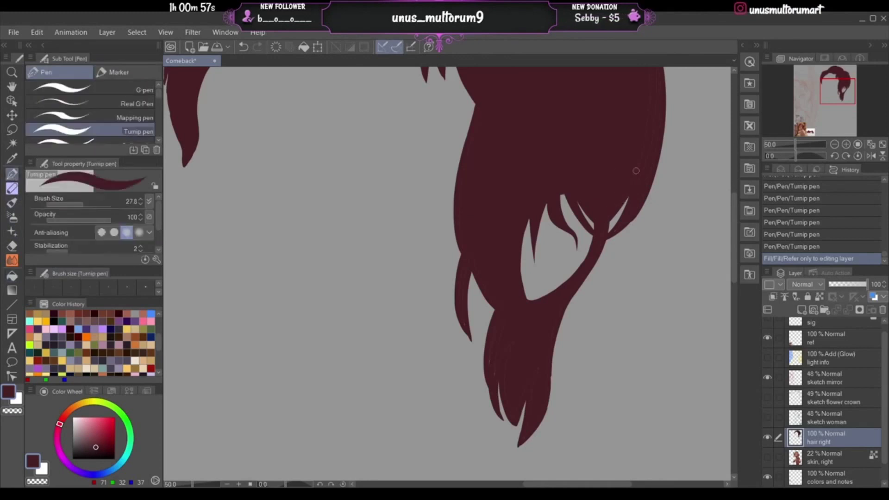
pyautogui.moveTo(635, 171); pyautogui.dragTo(625, 194)
pyautogui.moveTo(606, 234)
pyautogui.mouseDown()
pyautogui.moveTo(547, 340)
pyautogui.moveTo(557, 318)
pyautogui.moveTo(543, 368)
pyautogui.moveTo(548, 388)
pyautogui.mouseUp()
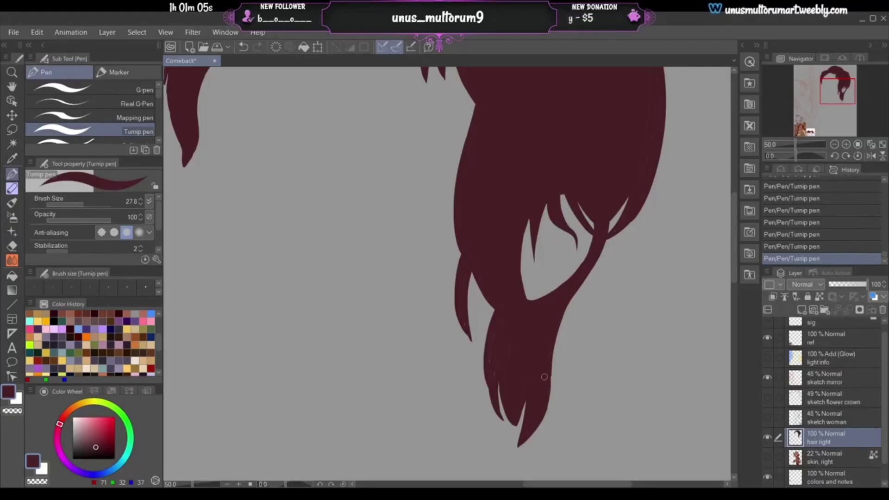
pyautogui.moveTo(539, 415); pyautogui.dragTo(526, 434)
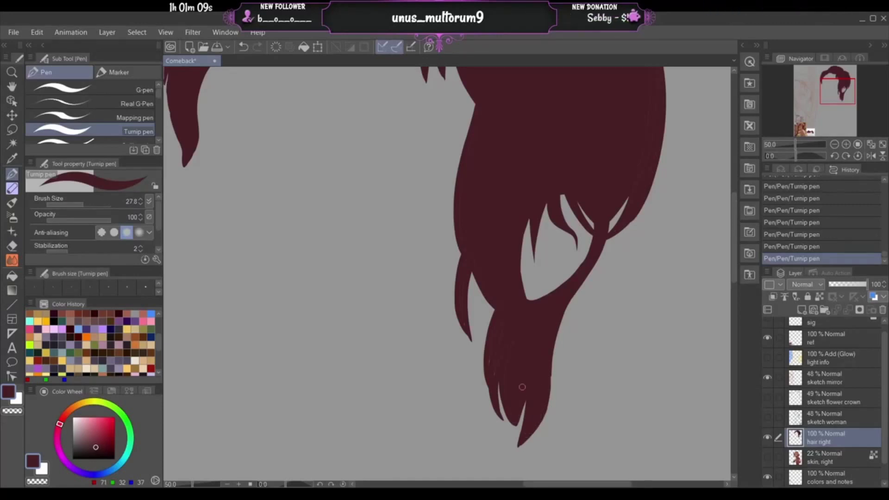
# - Extend the middle strand at the bottom of the hair tail to meet the tip of the back strand, leaving a narrow slit
pyautogui.moveTo(499, 376); pyautogui.dragTo(517, 433)
pyautogui.hotkey('ctrl', 'z')
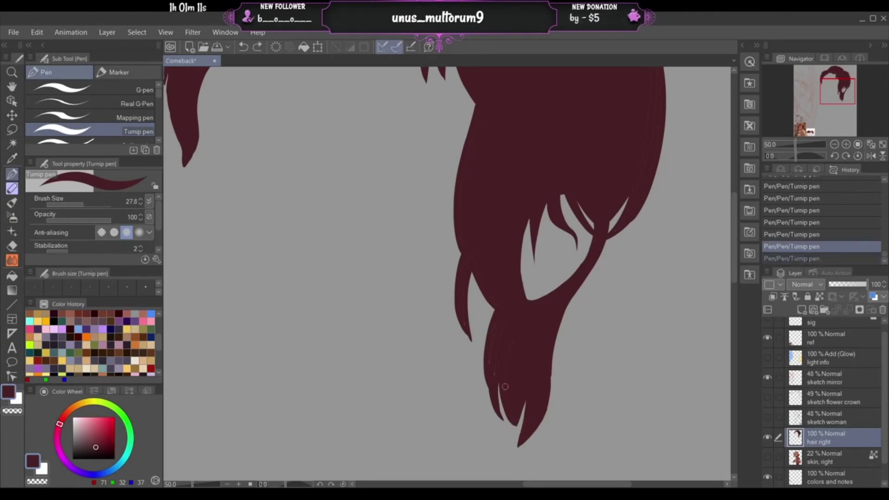
pyautogui.moveTo(500, 379); pyautogui.dragTo(526, 433)
pyautogui.hotkey('ctrl', 'z')
pyautogui.hotkey('ctrl', 'y')
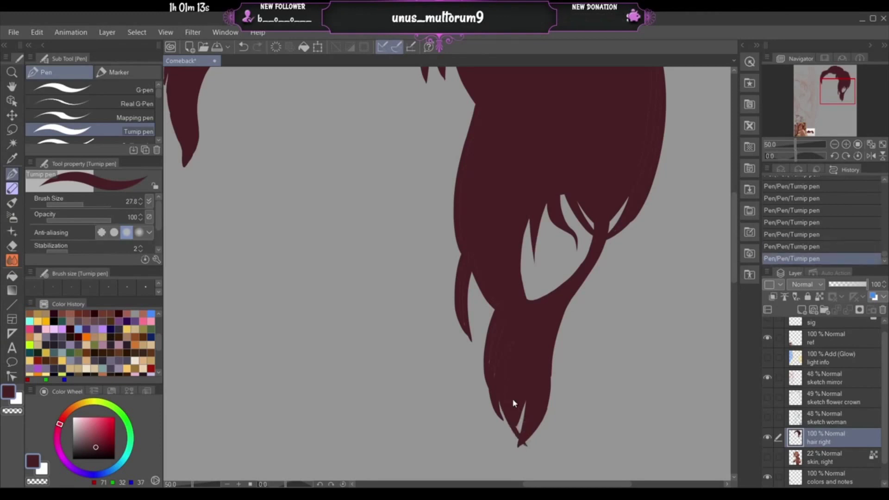
pyautogui.hotkey('ctrl', 'z')
pyautogui.hotkey('ctrl', 'y')
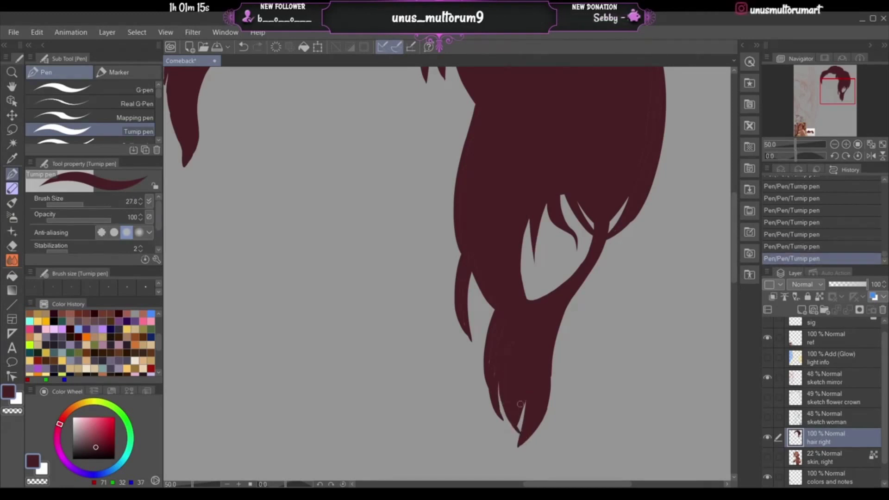
pyautogui.hotkey('ctrl', 'z')
pyautogui.hotkey('ctrl', 'y')
pyautogui.hotkey('ctrl', 'z')
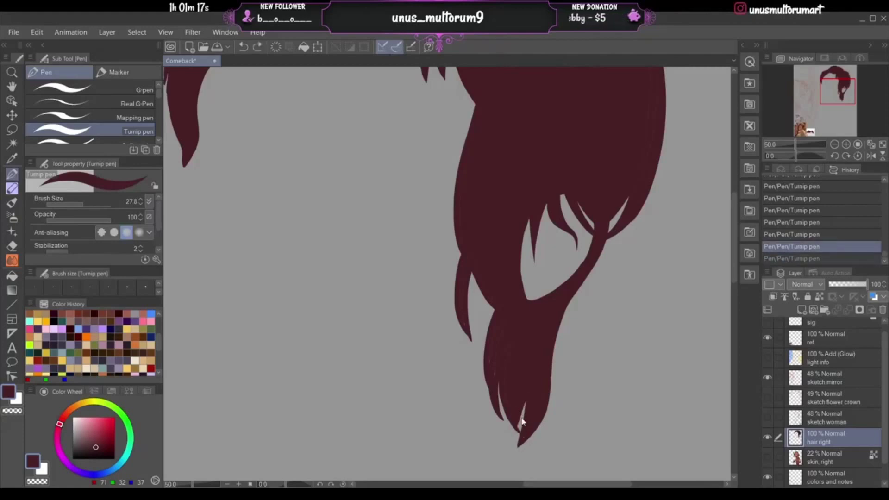
pyautogui.hotkey('ctrl', 'y')
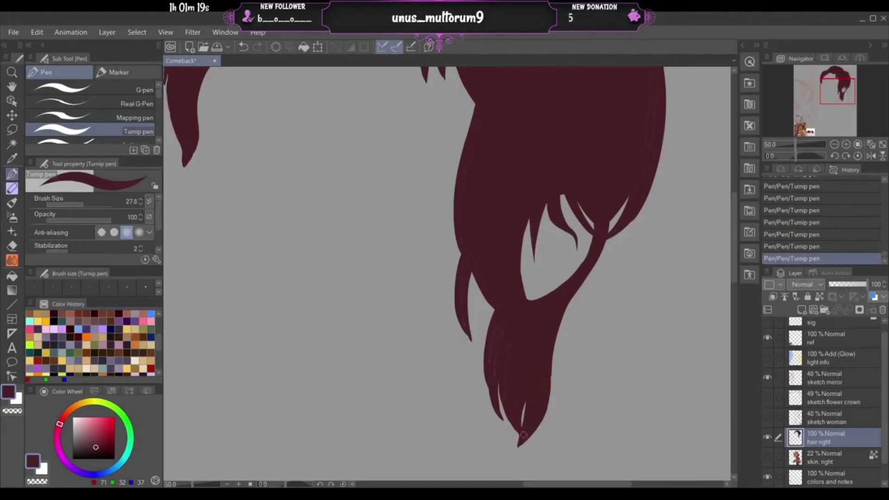
pyautogui.hotkey('ctrl', 'z')
# - Close the upper part of the gap between the front and middle strands at the tail's lower end with the Turnip pen
pyautogui.moveTo(502, 405); pyautogui.dragTo(499, 355)
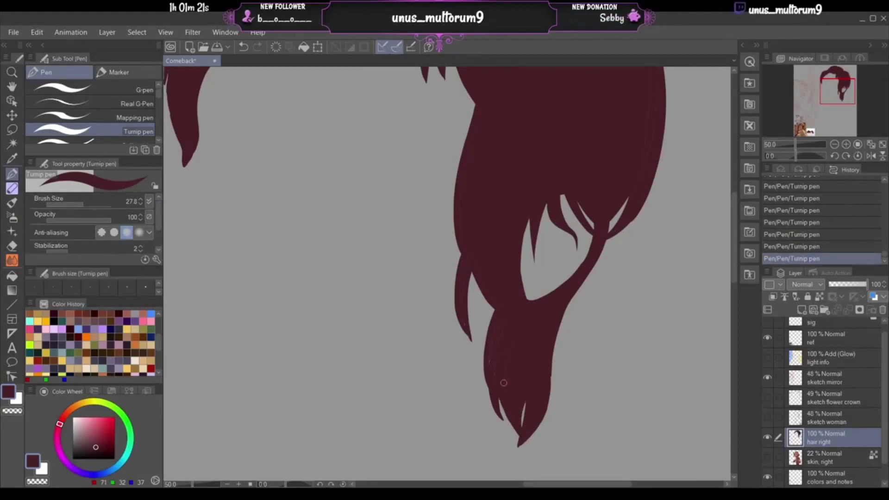
pyautogui.hotkey('ctrl', 'z')
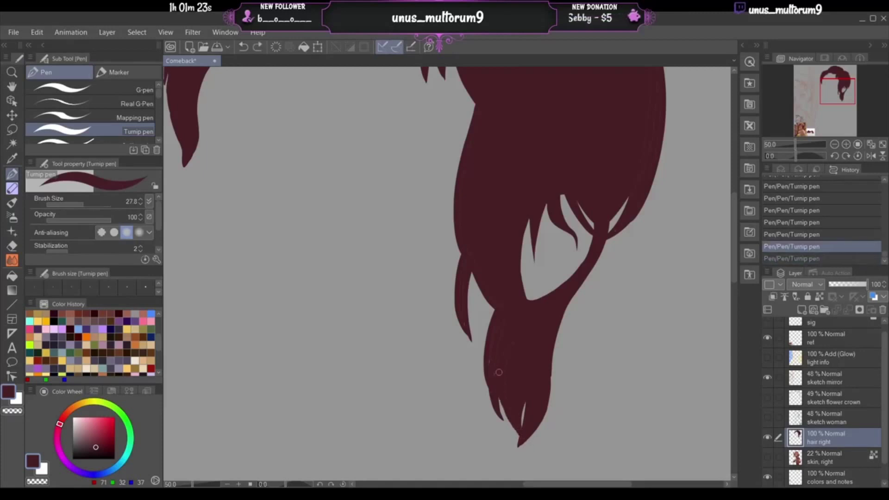
pyautogui.hotkey('ctrl', 'y')
pyautogui.hotkey('ctrl', 'z')
pyautogui.hotkey('ctrl', 'y')
pyautogui.hotkey('ctrl', 'z')
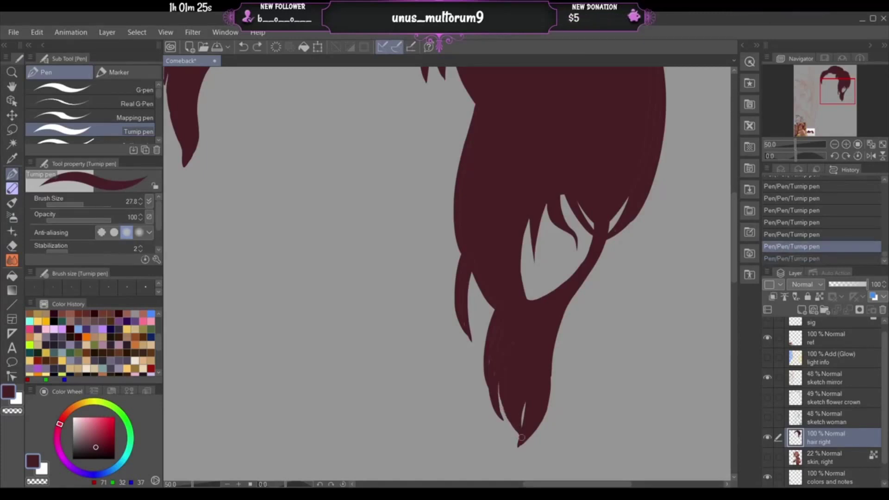
pyautogui.hotkey('ctrl', 'y')
pyautogui.hotkey('ctrl', 'z')
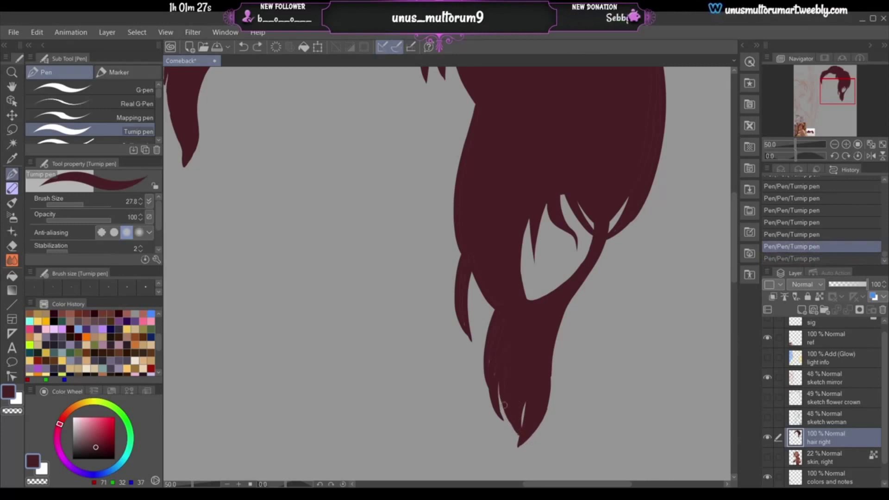
pyautogui.hotkey('ctrl', 'y')
pyautogui.hotkey('ctrl', 'z')
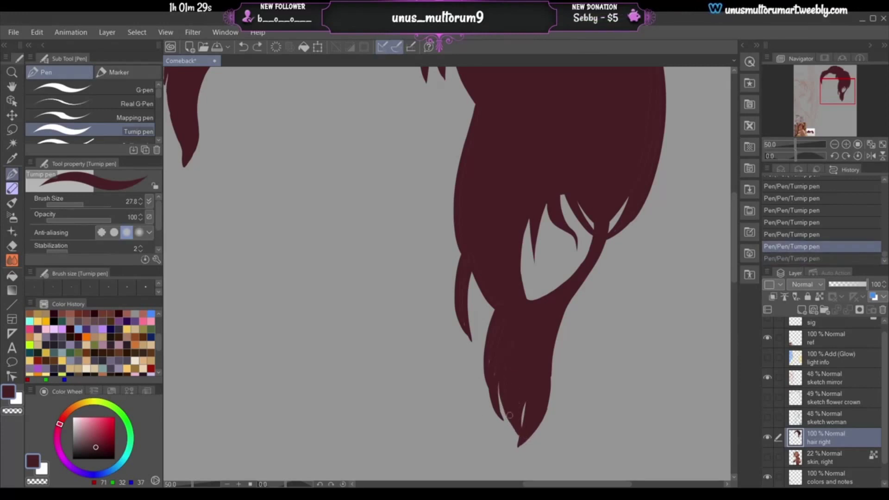
pyautogui.hotkey('ctrl', 'y')
pyautogui.hotkey('ctrl', 'z')
pyautogui.hotkey('ctrl', 'y')
pyautogui.hotkey('ctrl', 'z')
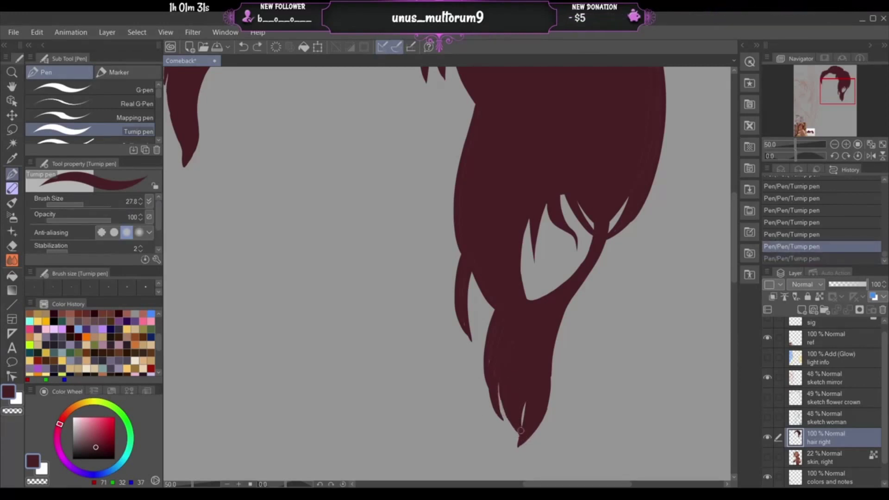
pyautogui.hotkey('ctrl', 'y')
pyautogui.hotkey('ctrl', 'z')
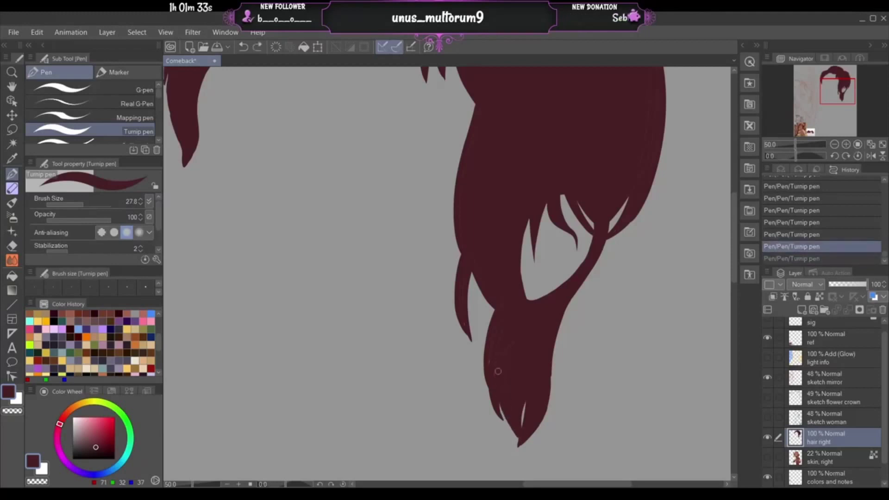
pyautogui.hotkey('ctrl', 'y')
pyautogui.hotkey('ctrl', 'z')
pyautogui.hotkey('ctrl', 'y')
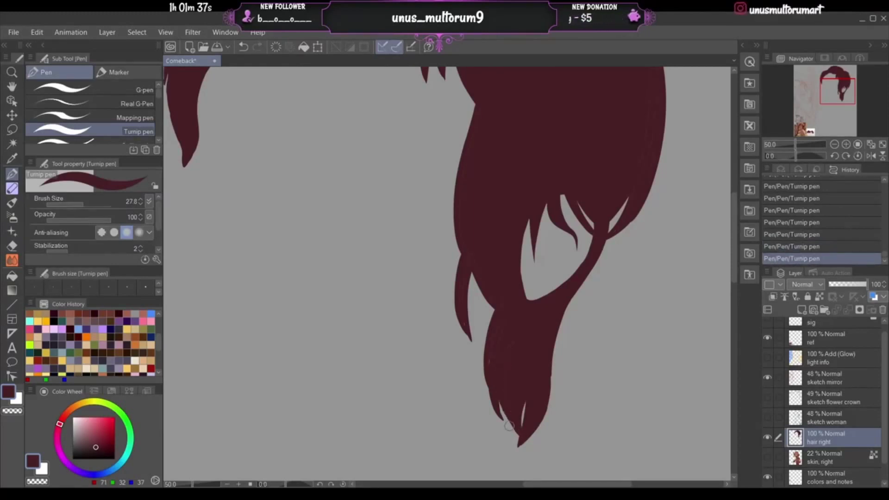
pyautogui.moveTo(507, 424); pyautogui.dragTo(519, 436)
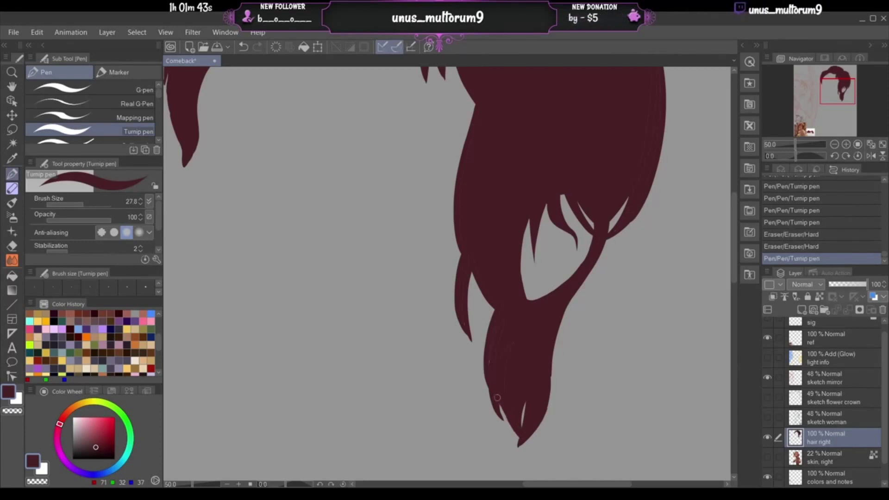
pyautogui.moveTo(495, 392); pyautogui.dragTo(497, 387)
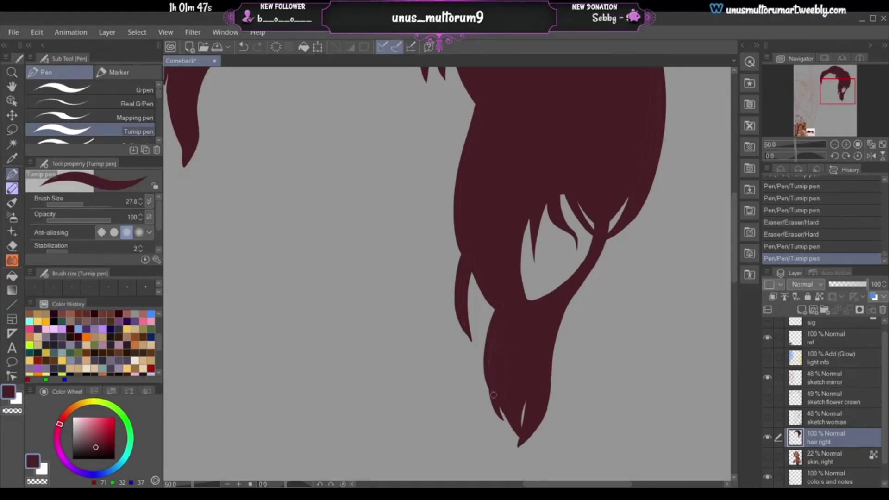
# - Lengthen the front strand at the bottom of the hair tail into a thin, curved, pointed tip
pyautogui.moveTo(491, 387); pyautogui.dragTo(507, 427)
pyautogui.hotkey('ctrl', 'z')
pyautogui.hotkey('ctrl', 'y')
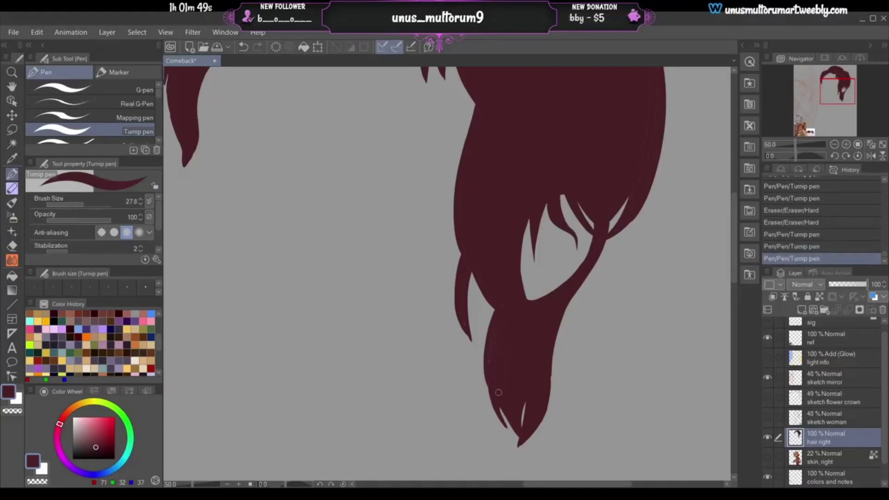
pyautogui.hotkey('ctrl', 'z')
pyautogui.moveTo(488, 381); pyautogui.dragTo(504, 426)
pyautogui.hotkey('ctrl', 'z')
pyautogui.hotkey('ctrl', 'z')
pyautogui.moveTo(490, 387)
pyautogui.mouseDown()
pyautogui.moveTo(503, 446)
pyautogui.moveTo(501, 425)
pyautogui.moveTo(516, 424)
pyautogui.moveTo(502, 420)
pyautogui.moveTo(505, 383)
pyautogui.moveTo(516, 436)
pyautogui.moveTo(500, 410)
pyautogui.mouseUp()
pyautogui.hotkey('ctrl', 'z')
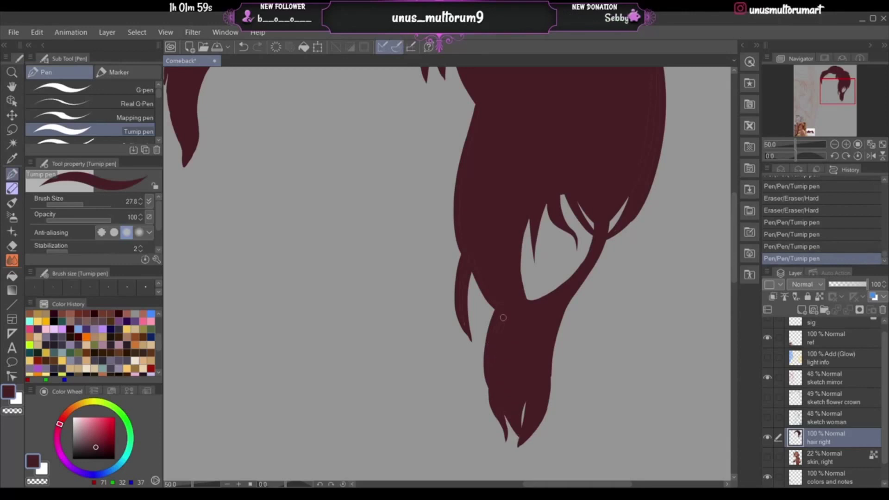
# - Touch up the unfilled specks at the top of the tail and along the hair's front edge with the Turnip pen
pyautogui.moveTo(503, 321); pyautogui.dragTo(506, 313)
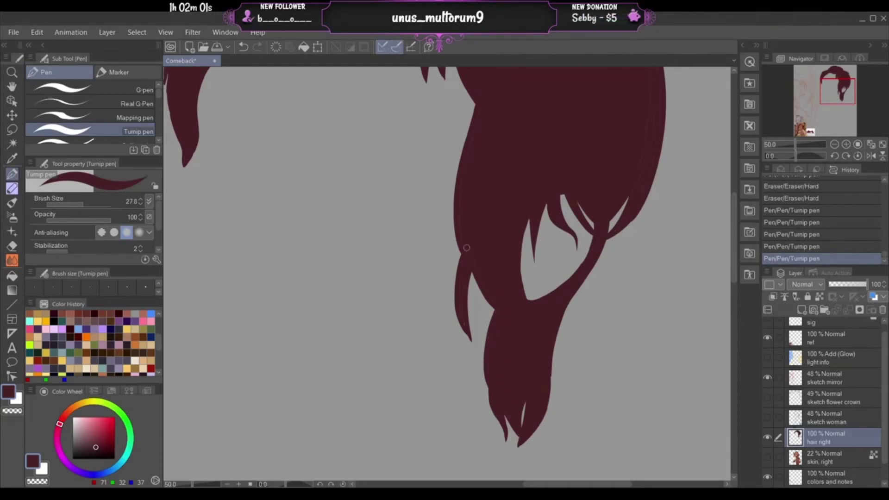
pyautogui.moveTo(486, 284); pyautogui.dragTo(472, 254)
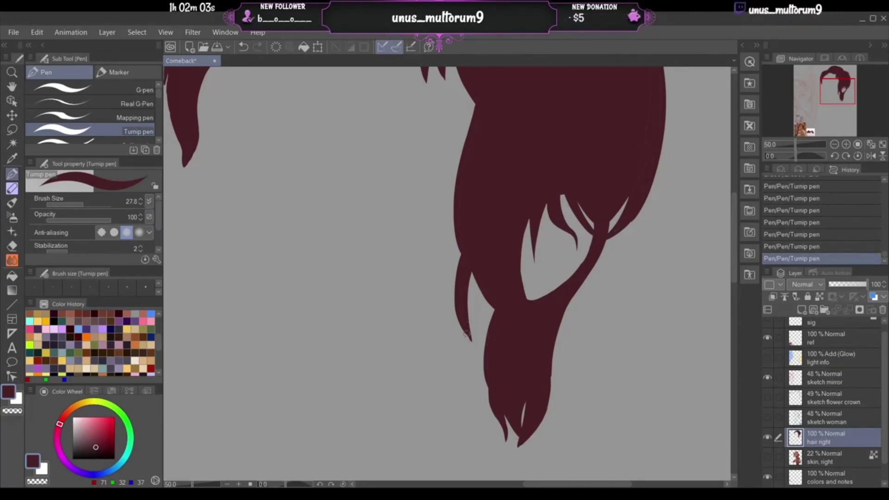
# - Try to widen and lengthen the loose front side strand with curved Turnip pen strokes along its outer edge
pyautogui.moveTo(466, 331); pyautogui.dragTo(462, 277)
pyautogui.hotkey('ctrl', 'z')
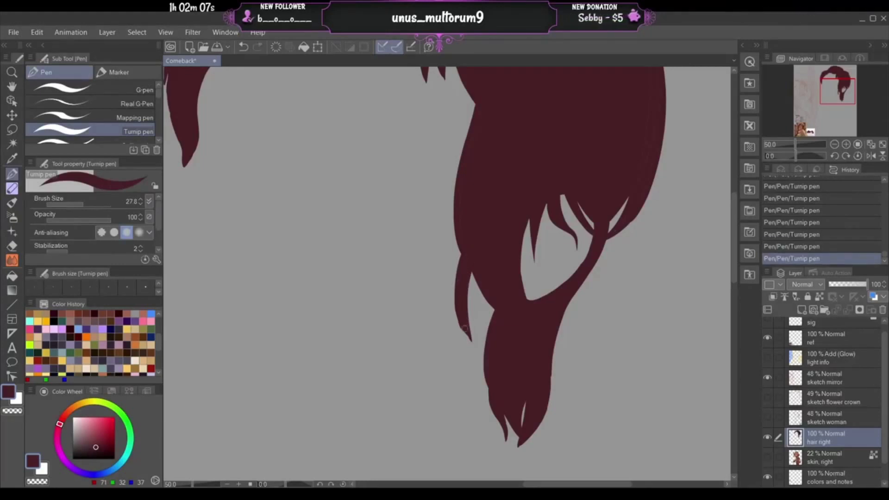
pyautogui.hotkey('ctrl', 'z')
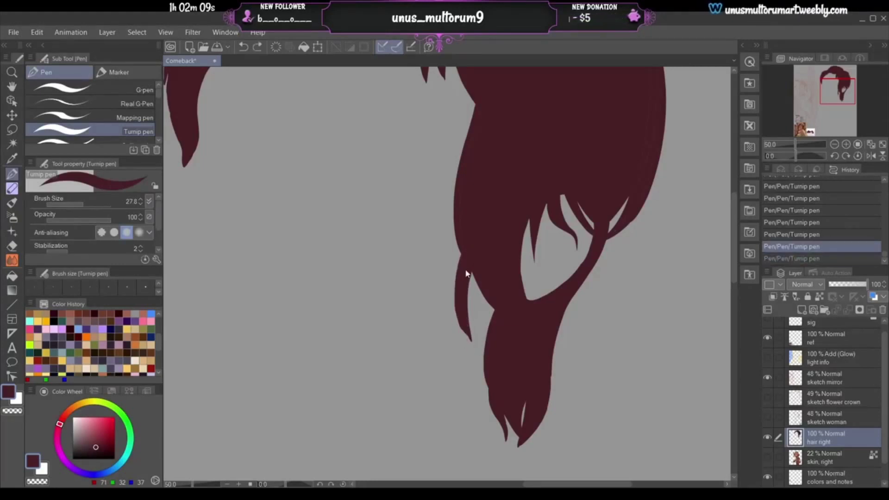
pyautogui.moveTo(463, 254)
pyautogui.mouseDown()
pyautogui.moveTo(456, 286)
pyautogui.moveTo(475, 352)
pyautogui.mouseUp()
pyautogui.hotkey('ctrl', 'z')
pyautogui.moveTo(462, 256); pyautogui.dragTo(475, 353)
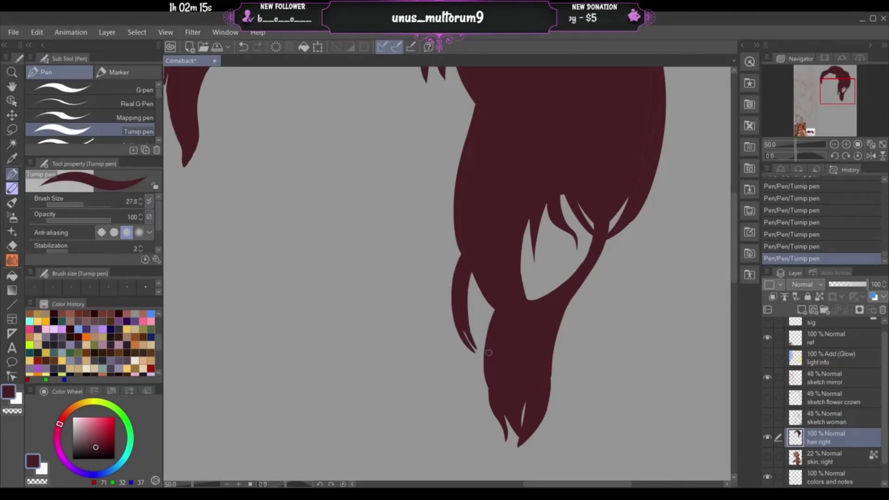
pyautogui.hotkey('ctrl', 'z')
# - Try several short Turnip pen strokes to reshape the loose side strand's tip, then undo them and the outer-edge stroke
pyautogui.moveTo(459, 326)
pyautogui.mouseDown()
pyautogui.moveTo(479, 346)
pyautogui.moveTo(461, 325)
pyautogui.moveTo(473, 363)
pyautogui.moveTo(466, 332)
pyautogui.moveTo(479, 351)
pyautogui.moveTo(463, 327)
pyautogui.moveTo(474, 363)
pyautogui.mouseUp()
pyautogui.hotkey('ctrl', 'z')
pyautogui.hotkey('ctrl', 'z')
pyautogui.hotkey('ctrl', 'z')
pyautogui.hotkey('ctrl', 'z')
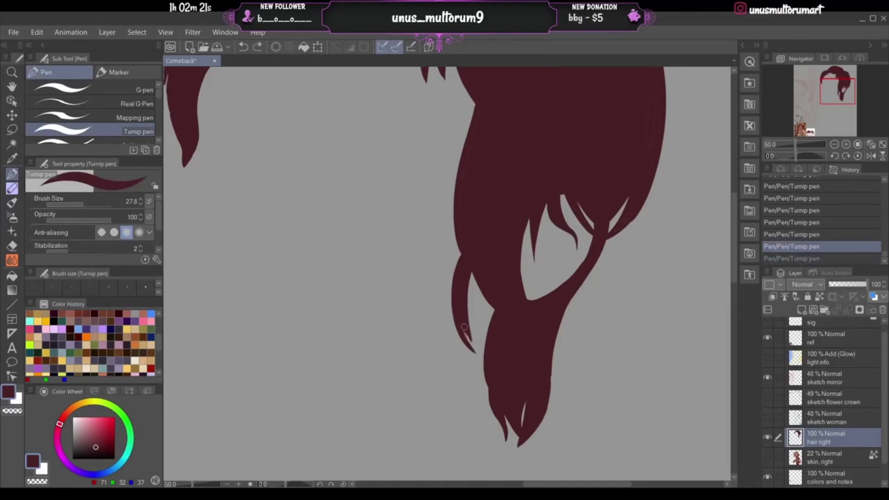
pyautogui.moveTo(463, 327); pyautogui.dragTo(476, 361)
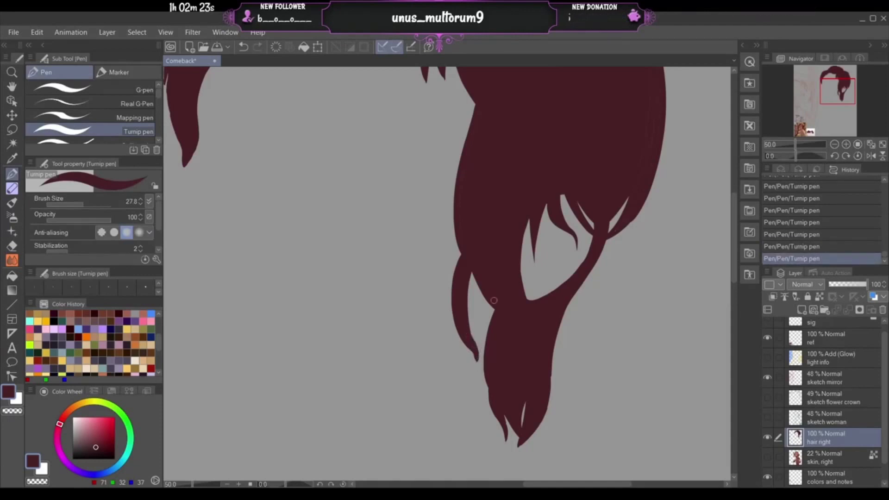
pyautogui.hotkey('ctrl', 'z')
pyautogui.moveTo(464, 328); pyautogui.dragTo(475, 358)
pyautogui.hotkey('ctrl', 'z')
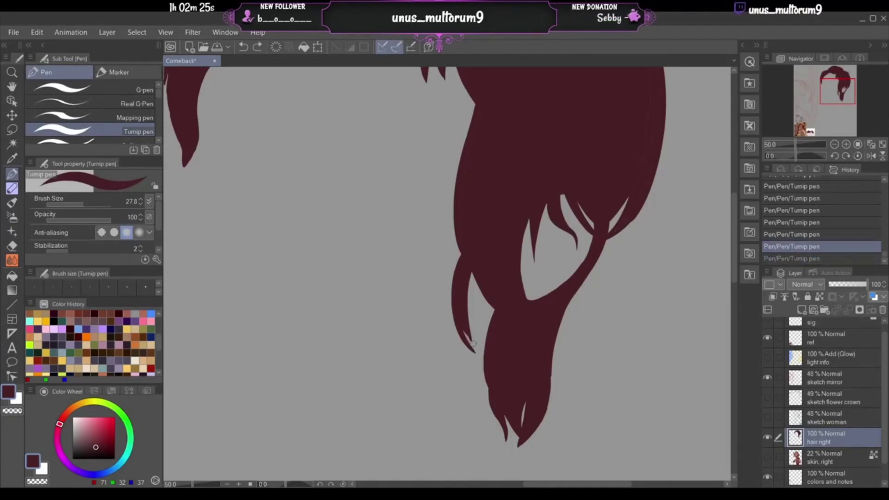
pyautogui.moveTo(463, 326); pyautogui.dragTo(472, 350)
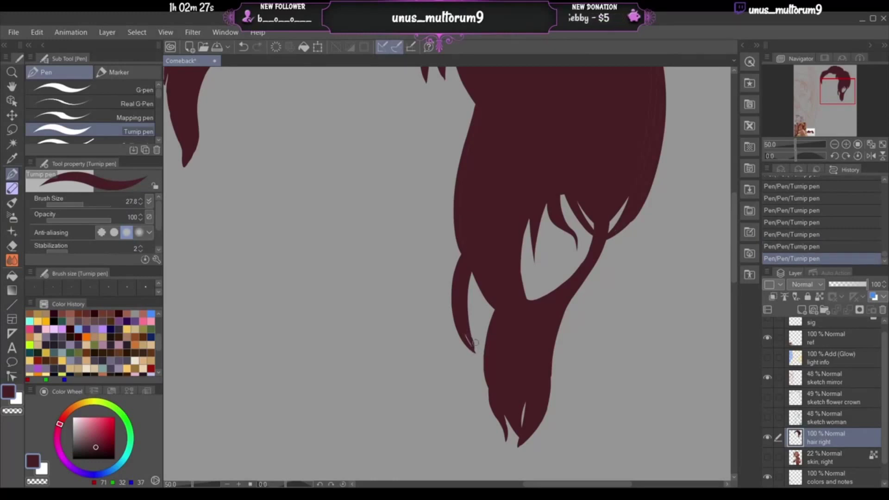
pyautogui.hotkey('ctrl', 'z')
pyautogui.hotkey('ctrl', 'z')
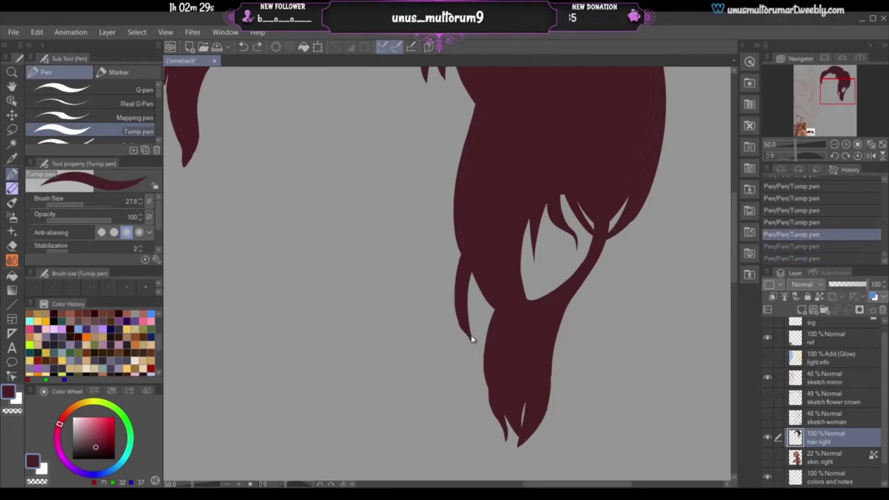
# - Widen the loose side strand along its outer edge and extend it into a longer, pointed tip with the Turnip pen
pyautogui.hotkey('ctrl', 'y')
pyautogui.hotkey('ctrl', 'y')
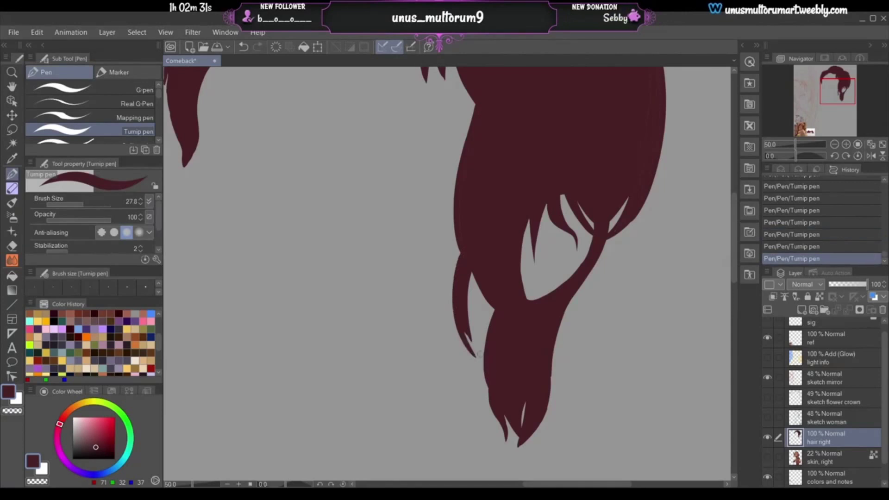
pyautogui.hotkey('ctrl', 'z')
pyautogui.moveTo(465, 329); pyautogui.dragTo(475, 356)
pyautogui.hotkey('ctrl', 'z')
pyautogui.hotkey('ctrl', 'y')
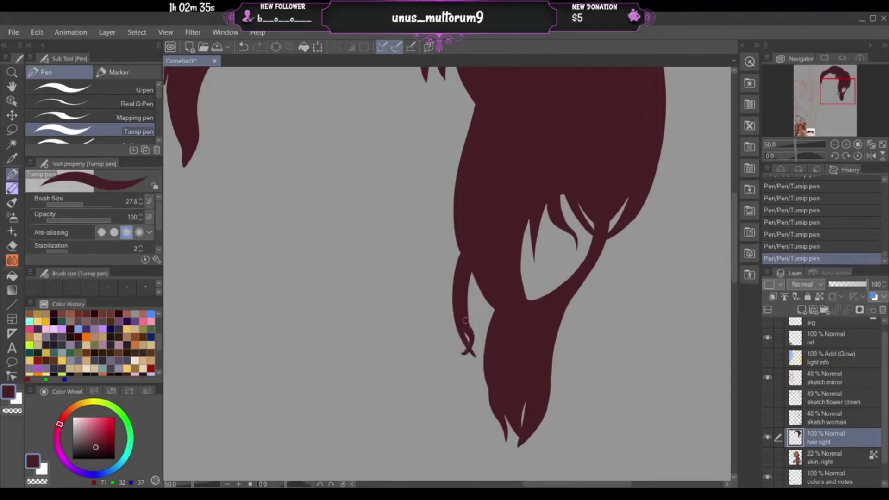
# - Try several short crossing Turnip pen strokes to fork the loose side strand's tip, then undo them
pyautogui.hotkey('ctrl', 'z')
pyautogui.hotkey('ctrl', 'y')
pyautogui.hotkey('ctrl', 'z')
pyautogui.hotkey('ctrl', 'y')
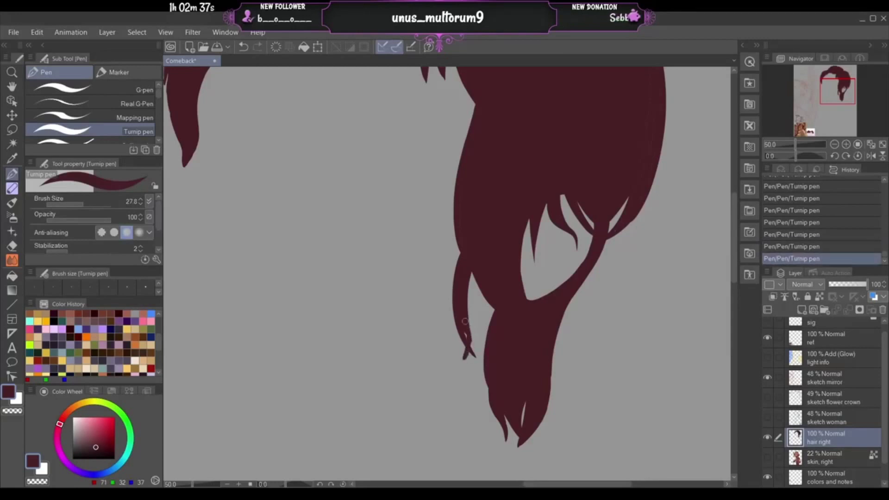
pyautogui.hotkey('ctrl', 'z')
pyautogui.hotkey('ctrl', 'y')
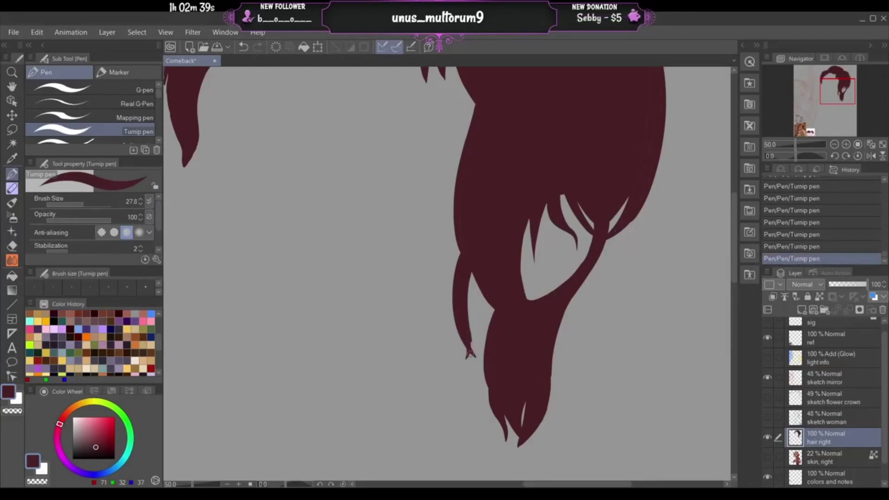
pyautogui.hotkey('ctrl', 'z')
pyautogui.hotkey('ctrl', 'y')
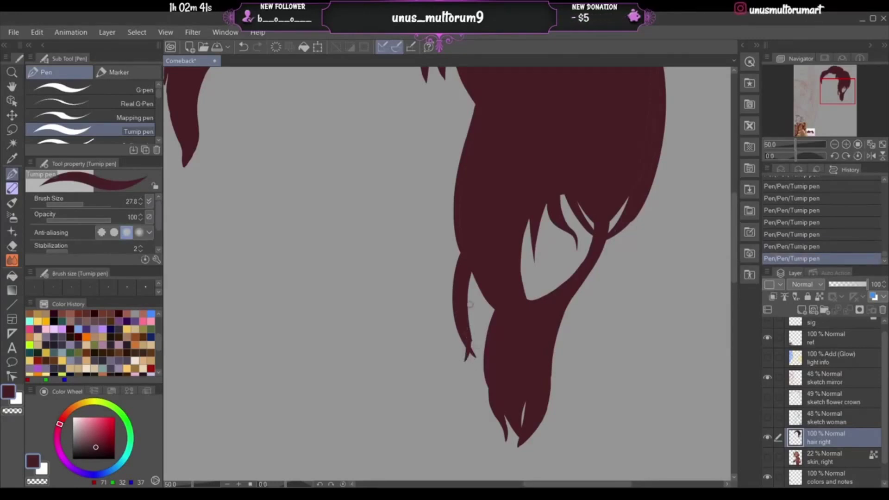
pyautogui.hotkey('ctrl', 'z')
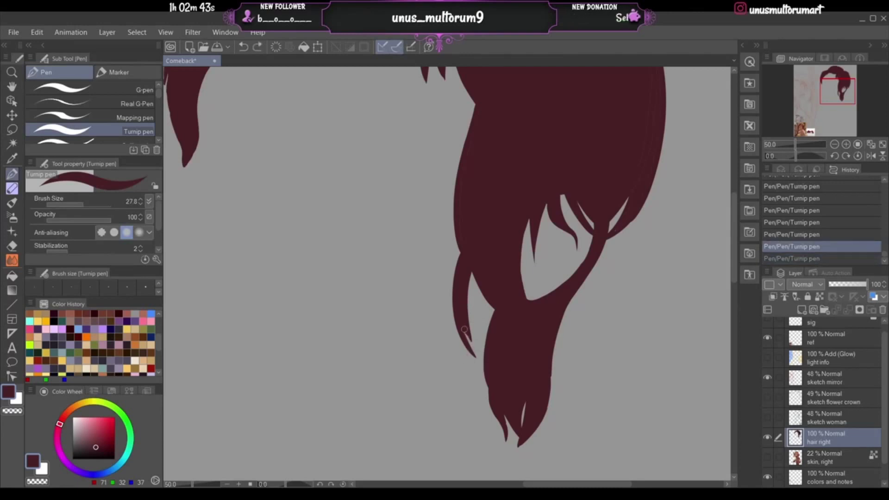
# - Add a thin second point curving outward from the loose side strand's tip to give it a forked end
pyautogui.hotkey('ctrl', 'y')
pyautogui.hotkey('ctrl', 'z')
pyautogui.hotkey('ctrl', 'y')
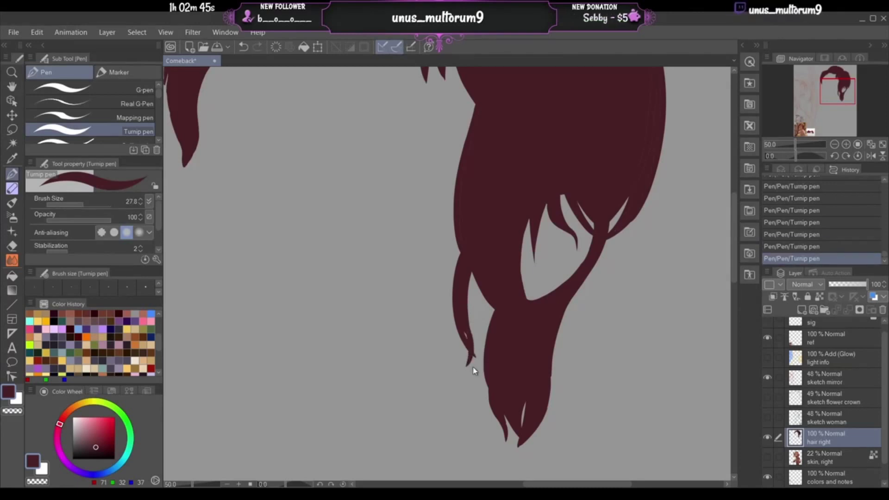
pyautogui.hotkey('ctrl', 'z')
pyautogui.hotkey('ctrl', 'y')
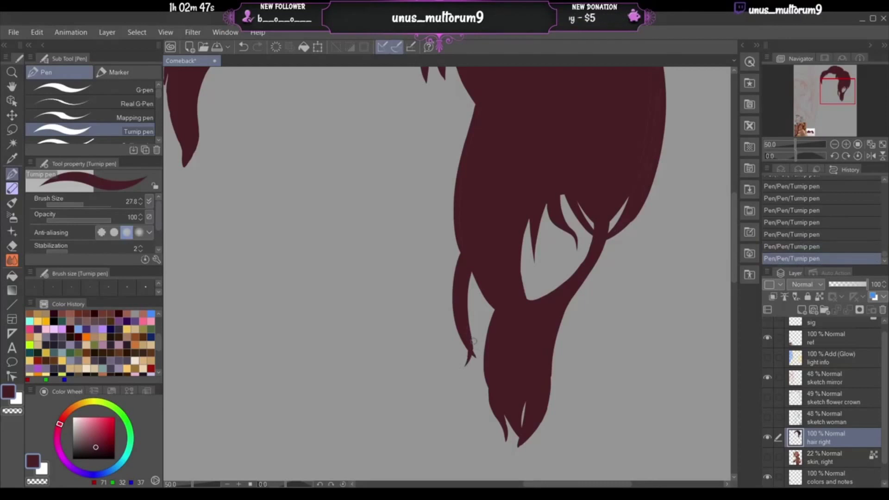
# - Thicken the lower inner edge of the loose side strand just above the forked tip, redoing the stroke until it curves well
pyautogui.hotkey('ctrl', 'z')
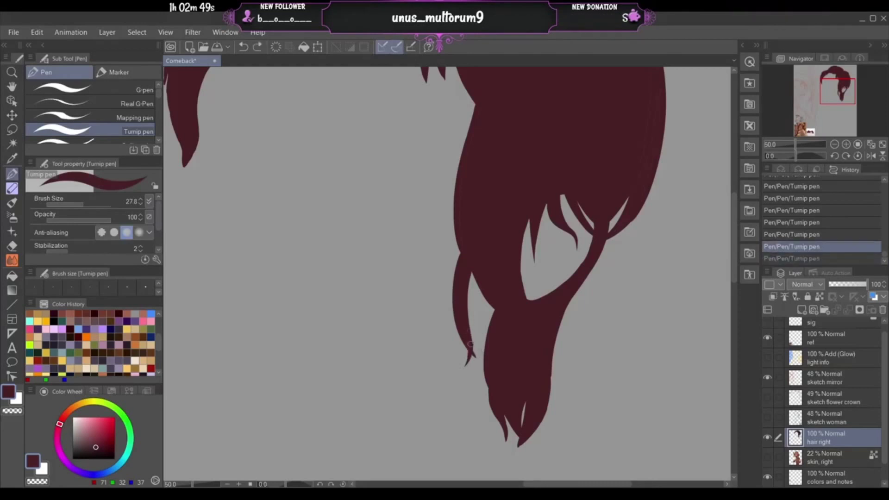
pyautogui.hotkey('ctrl', 'y')
pyautogui.hotkey('ctrl', 'z')
pyautogui.hotkey('ctrl', 'y')
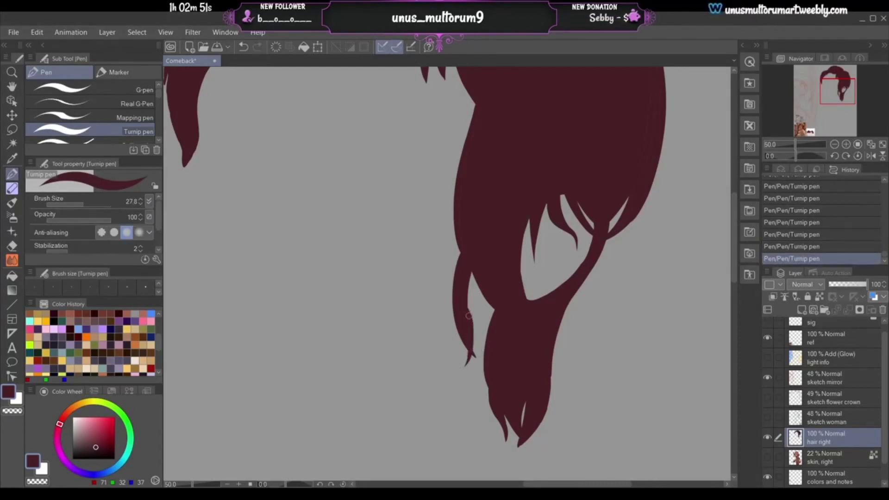
pyautogui.hotkey('ctrl', 'z')
pyautogui.hotkey('ctrl', 'y')
pyautogui.hotkey('ctrl', 'z')
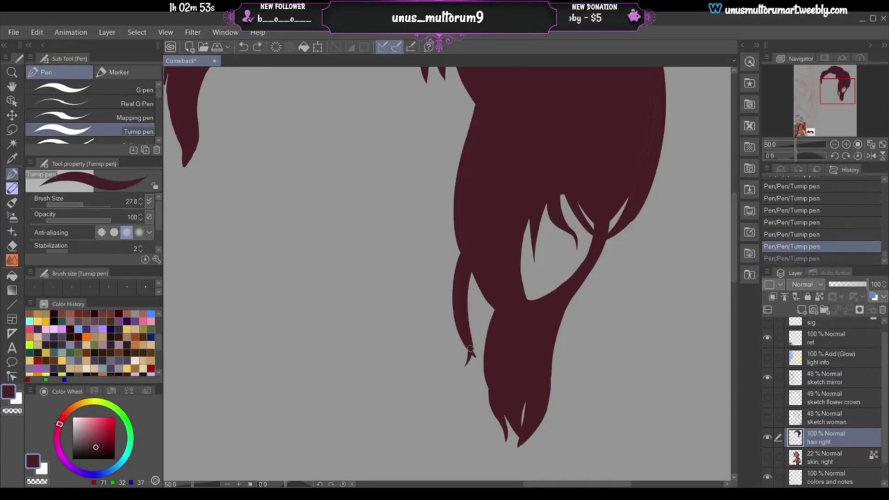
pyautogui.hotkey('ctrl', 'y')
pyautogui.hotkey('ctrl', 'z')
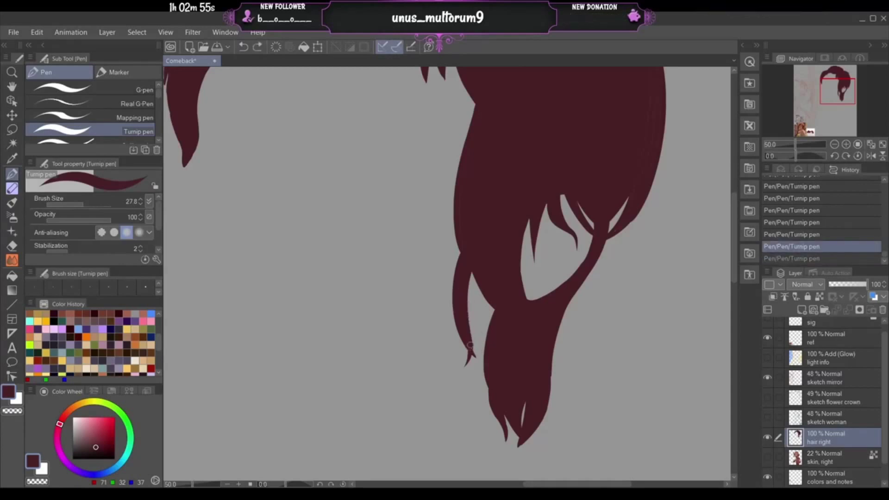
pyautogui.hotkey('ctrl', 'y')
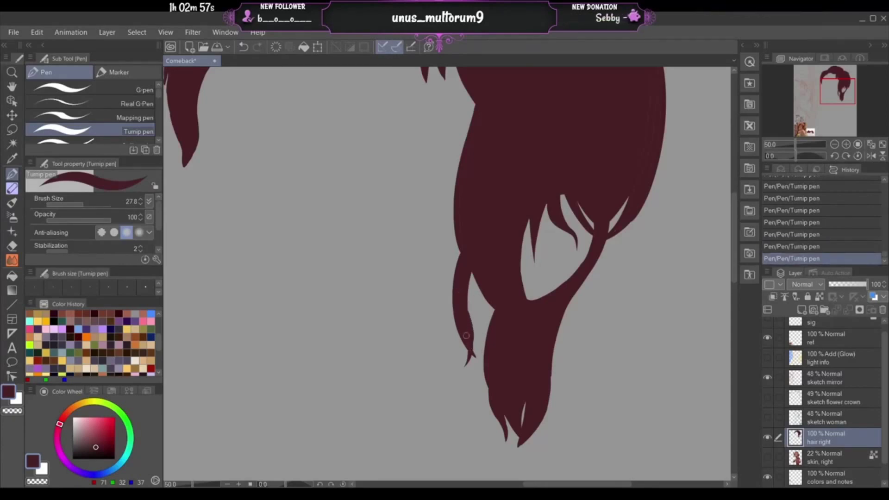
# - Smooth the loose side strand's upper inner edge and fill the narrow notch where it meets the main hair
pyautogui.hotkey('ctrl', 'z')
pyautogui.hotkey('ctrl', 'y')
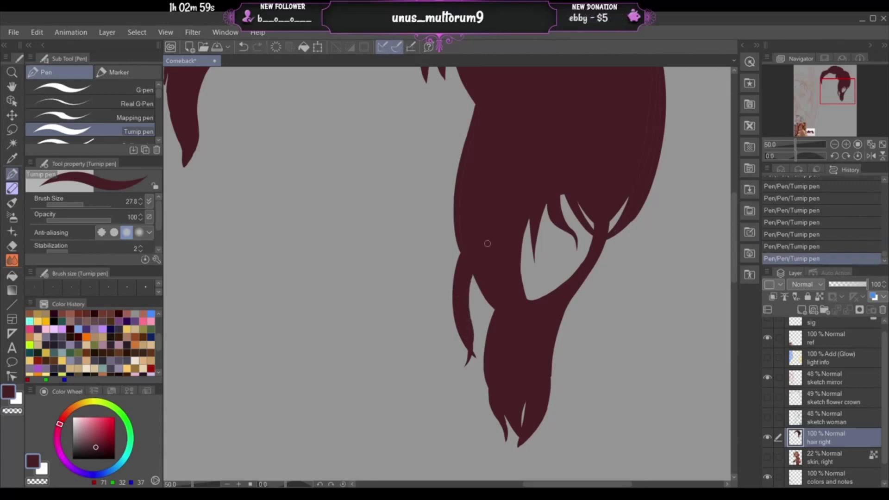
pyautogui.hotkey('ctrl', 'z')
pyautogui.moveTo(466, 306); pyautogui.dragTo(475, 277)
pyautogui.hotkey('ctrl', 'z')
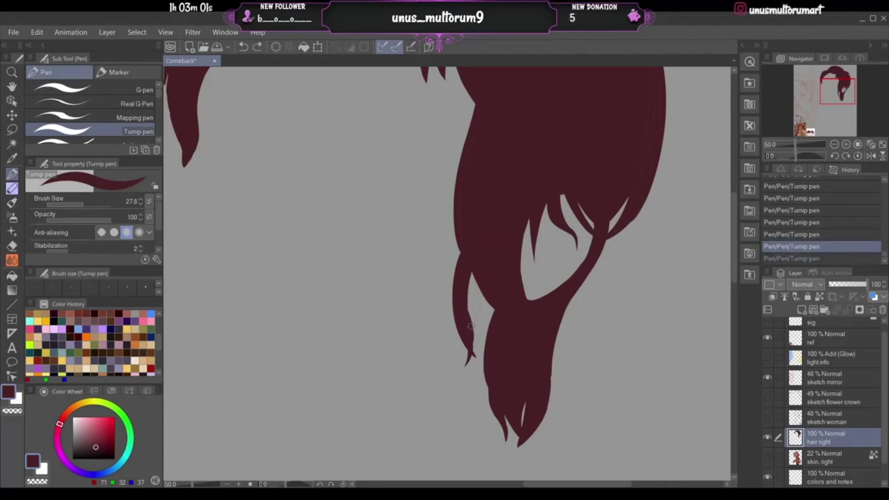
pyautogui.moveTo(470, 323); pyautogui.dragTo(476, 279)
pyautogui.hotkey('ctrl', 'z')
pyautogui.hotkey('ctrl', 'y')
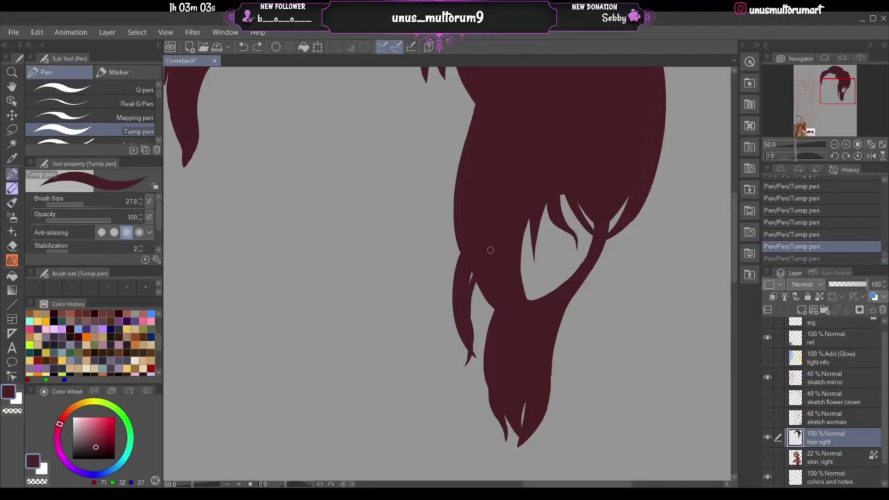
pyautogui.hotkey('ctrl', 'z')
pyautogui.hotkey('ctrl', 'y')
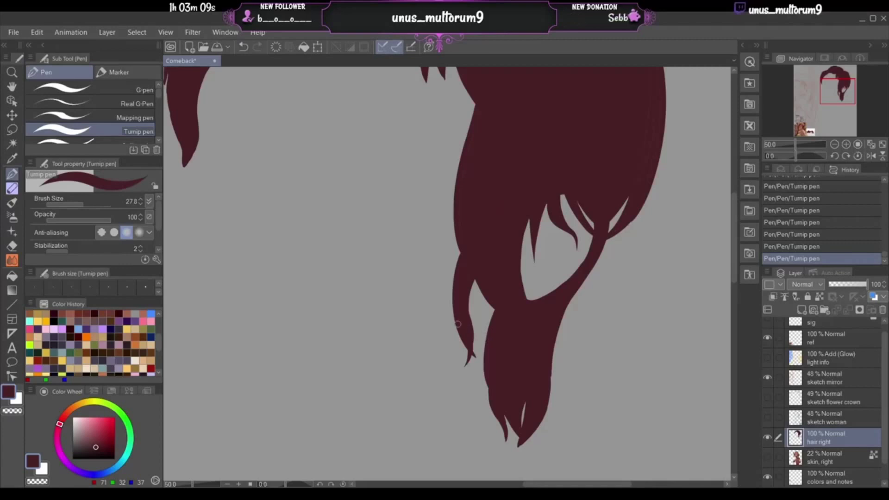
# - Widen the upper outer edge of the loose side strand into a rounded bulge and fill the gap behind the stroke
pyautogui.moveTo(457, 324); pyautogui.dragTo(459, 245)
pyautogui.hotkey('ctrl', 'z')
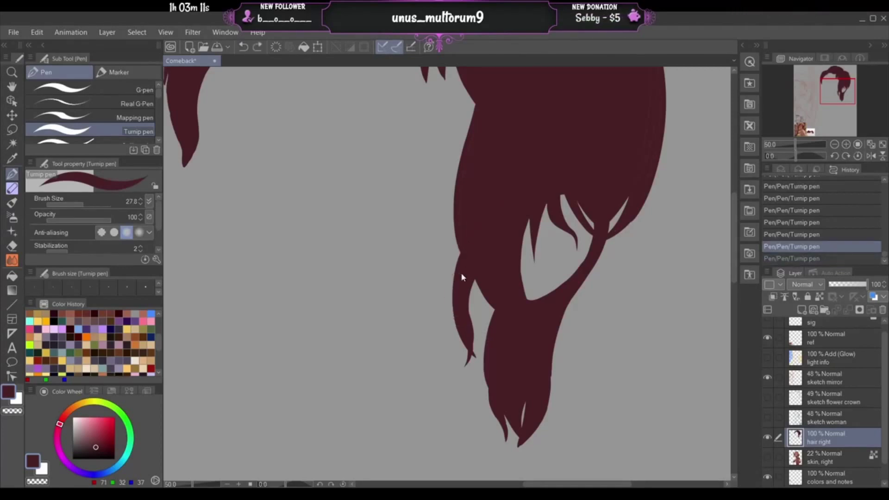
pyautogui.moveTo(457, 241)
pyautogui.mouseDown()
pyautogui.moveTo(446, 284)
pyautogui.moveTo(456, 323)
pyautogui.moveTo(458, 247)
pyautogui.mouseUp()
pyautogui.hotkey('ctrl', 'z')
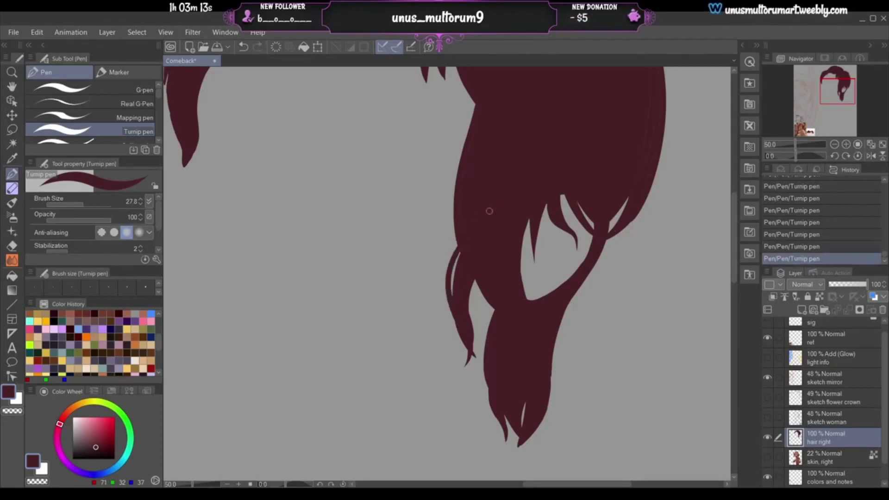
pyautogui.moveTo(455, 297)
pyautogui.mouseDown()
pyautogui.moveTo(449, 277)
pyautogui.moveTo(459, 262)
pyautogui.moveTo(453, 287)
pyautogui.mouseUp()
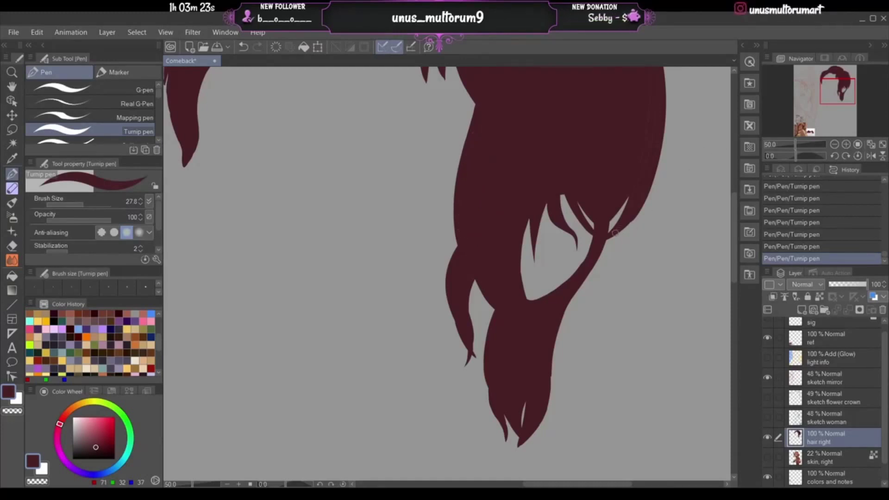
# - Trim the lower back edge of the hair with the Hard eraser and add a small pointed strand there with the Turnip pen
pyautogui.moveTo(642, 209); pyautogui.dragTo(632, 223)
pyautogui.moveTo(638, 214)
pyautogui.mouseDown()
pyautogui.moveTo(628, 226)
pyautogui.moveTo(645, 205)
pyautogui.mouseUp()
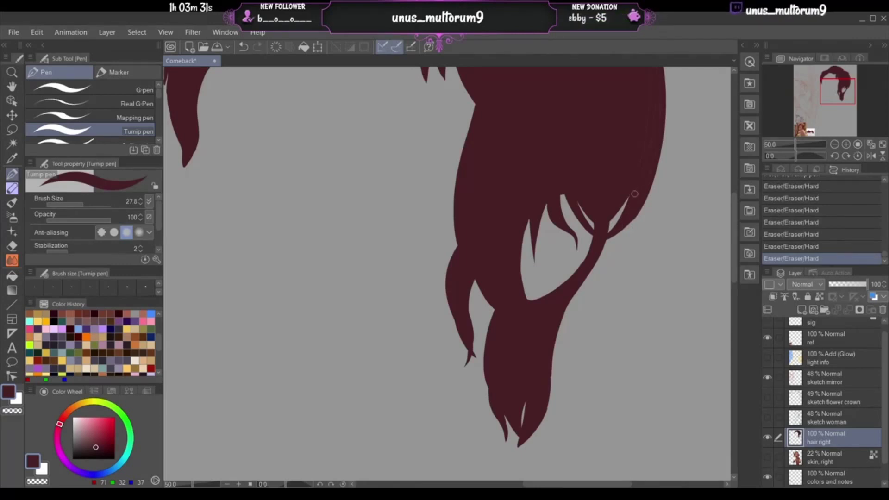
pyautogui.moveTo(636, 203)
pyautogui.mouseDown()
pyautogui.moveTo(642, 207)
pyautogui.moveTo(619, 250)
pyautogui.mouseUp()
pyautogui.hotkey('ctrl', 'z')
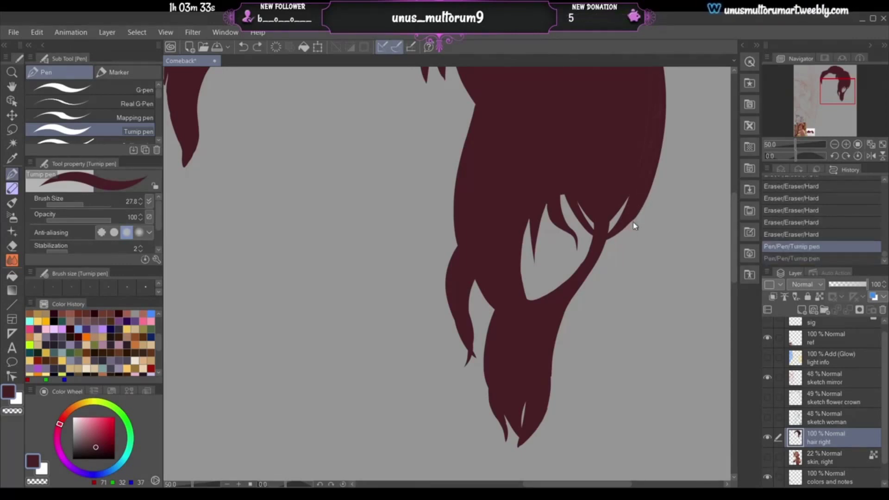
pyautogui.moveTo(637, 217); pyautogui.dragTo(619, 241)
pyautogui.hotkey('ctrl', 'z')
pyautogui.moveTo(641, 209)
pyautogui.mouseDown()
pyautogui.moveTo(625, 239)
pyautogui.moveTo(624, 219)
pyautogui.mouseUp()
# - Fill the faint unfilled specks along the inside of the hair's back edge with the Turnip pen
pyautogui.moveTo(840, 87); pyautogui.dragTo(835, 83)
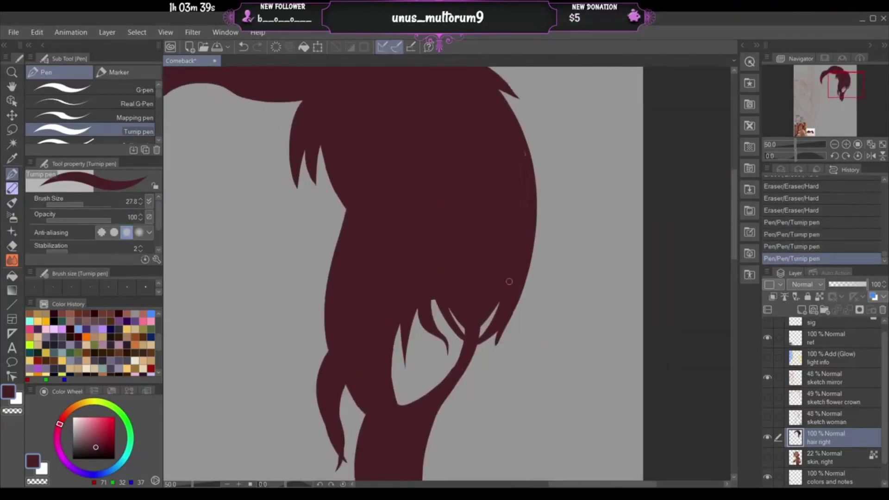
pyautogui.moveTo(508, 281); pyautogui.dragTo(503, 303)
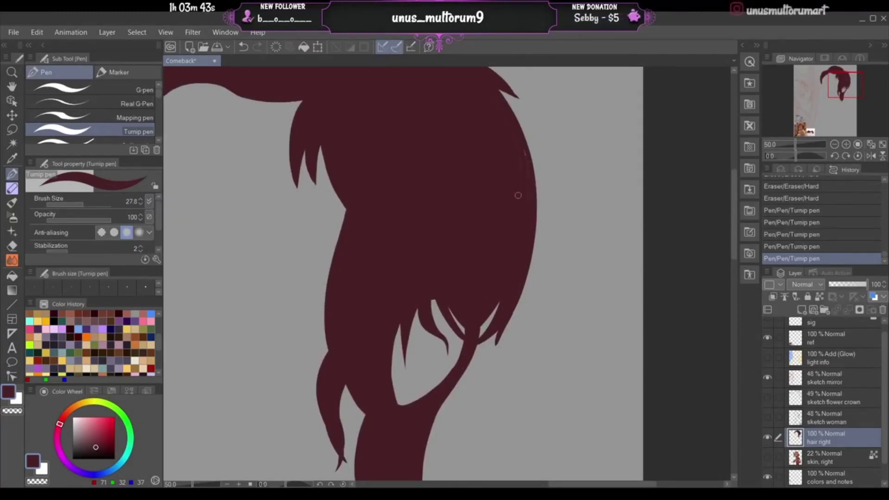
pyautogui.moveTo(529, 207); pyautogui.dragTo(518, 130)
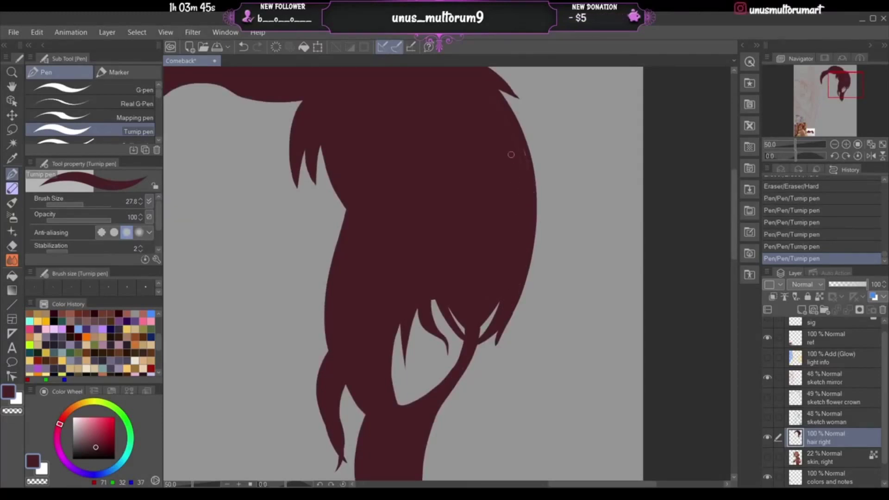
pyautogui.moveTo(528, 173); pyautogui.dragTo(504, 129)
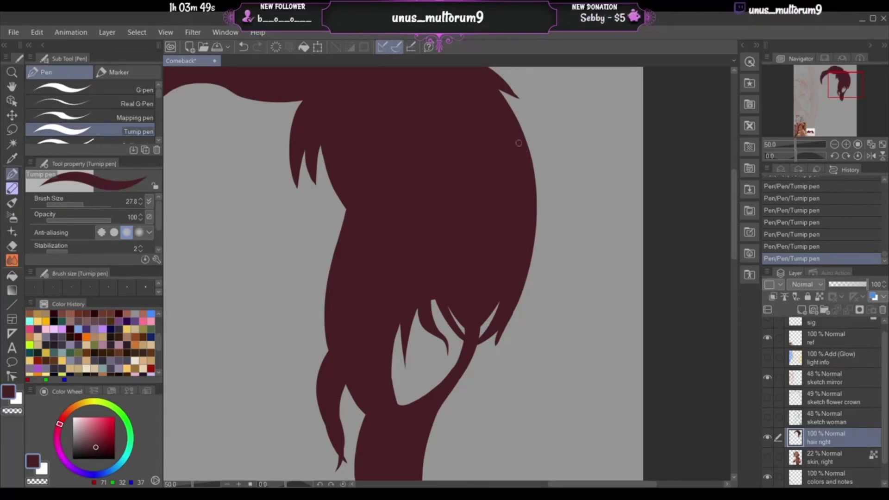
# - Draw a thin curved dark-red strand with the Turnip pen, linking the inner fringe lock to the edge of the main hair mass
pyautogui.moveTo(851, 88)
pyautogui.mouseDown()
pyautogui.moveTo(845, 77)
pyautogui.moveTo(838, 86)
pyautogui.mouseUp()
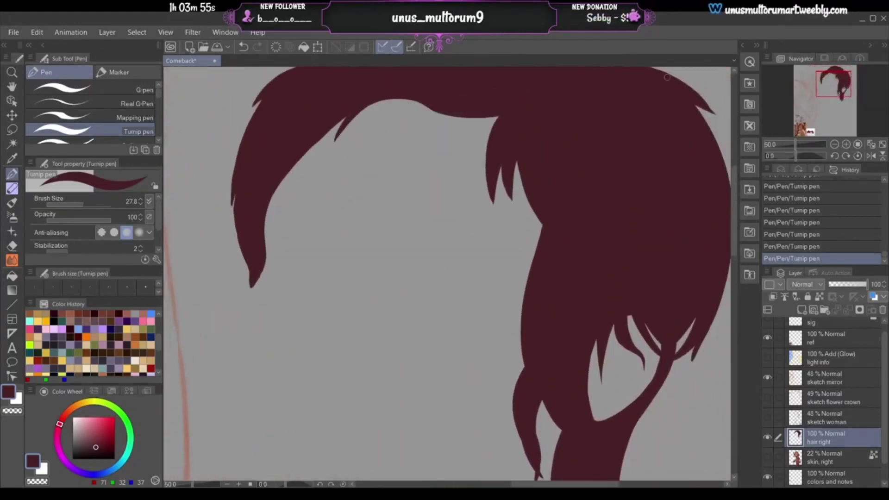
pyautogui.moveTo(504, 166); pyautogui.dragTo(532, 233)
pyautogui.hotkey('ctrl', 'z')
pyautogui.moveTo(509, 163); pyautogui.dragTo(533, 235)
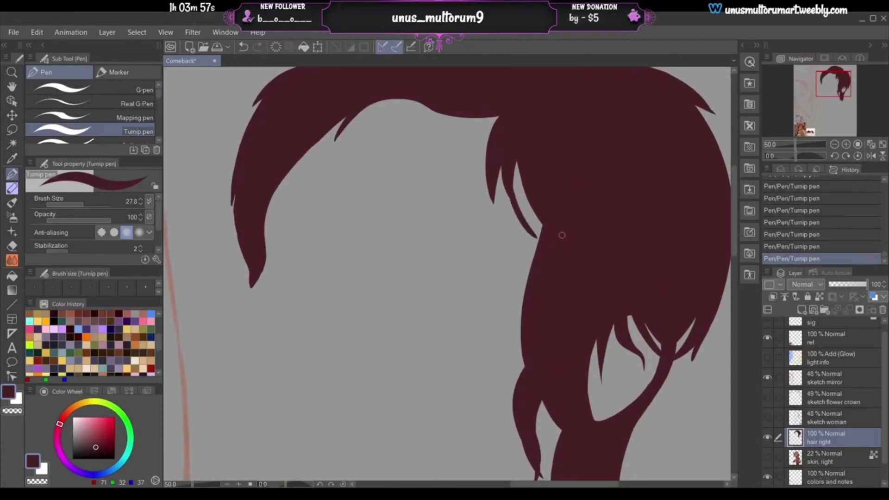
pyautogui.hotkey('ctrl', 'z')
pyautogui.moveTo(508, 164); pyautogui.dragTo(536, 227)
pyautogui.hotkey('ctrl', 'z')
pyautogui.moveTo(508, 162)
pyautogui.mouseDown()
pyautogui.moveTo(518, 208)
pyautogui.moveTo(541, 230)
pyautogui.mouseUp()
pyautogui.hotkey('ctrl', 'z')
pyautogui.moveTo(508, 163); pyautogui.dragTo(540, 232)
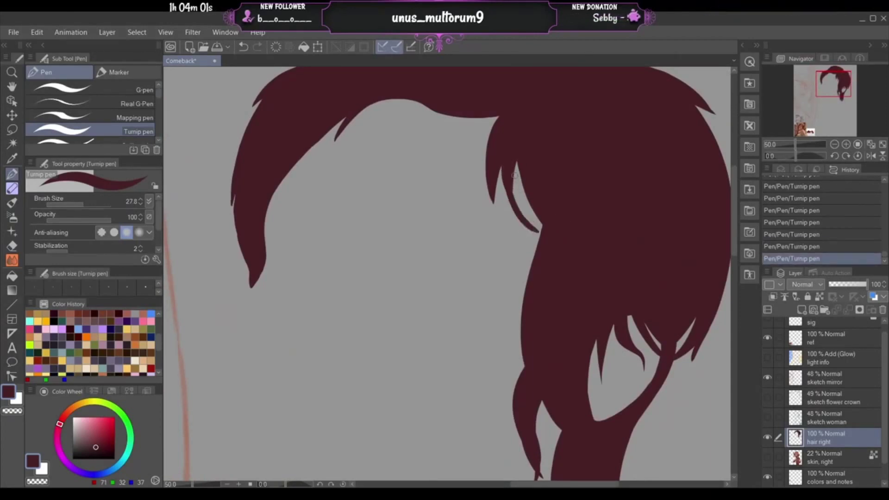
pyautogui.hotkey('ctrl', 'z')
pyautogui.moveTo(505, 159)
pyautogui.mouseDown()
pyautogui.moveTo(503, 181)
pyautogui.moveTo(541, 232)
pyautogui.mouseUp()
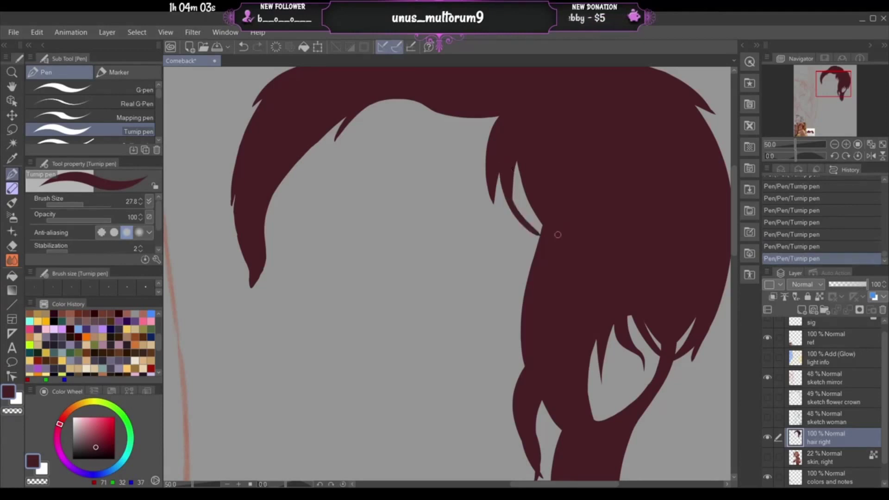
# - Thicken the thin linking strand with a second curved stroke along its inner side, forking slightly at the lower end
pyautogui.moveTo(515, 161); pyautogui.dragTo(538, 245)
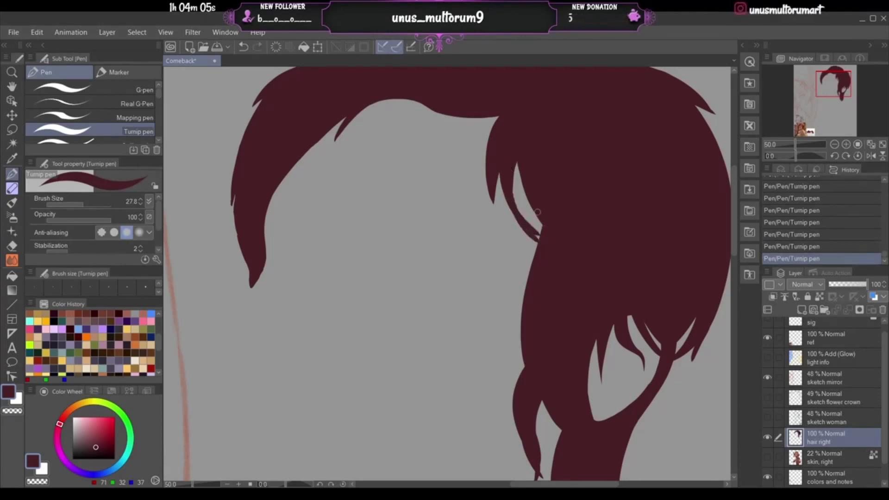
pyautogui.hotkey('ctrl', 'z')
pyautogui.moveTo(515, 161); pyautogui.dragTo(538, 244)
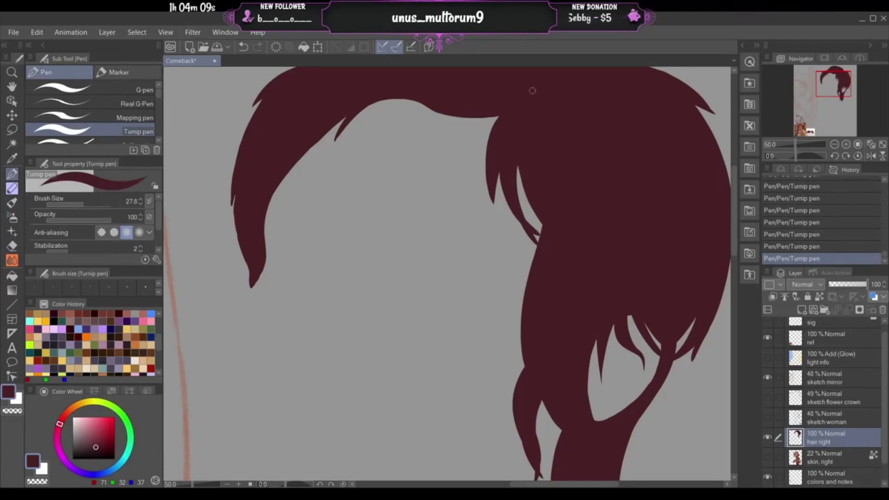
pyautogui.hotkey('ctrl', 'z')
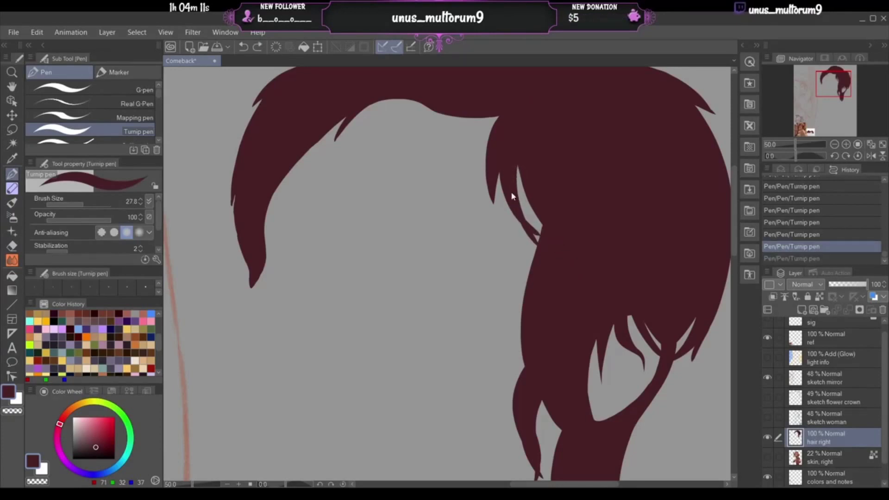
pyautogui.hotkey('ctrl', 'y')
pyautogui.hotkey('ctrl', 'z')
pyautogui.hotkey('ctrl', 'y')
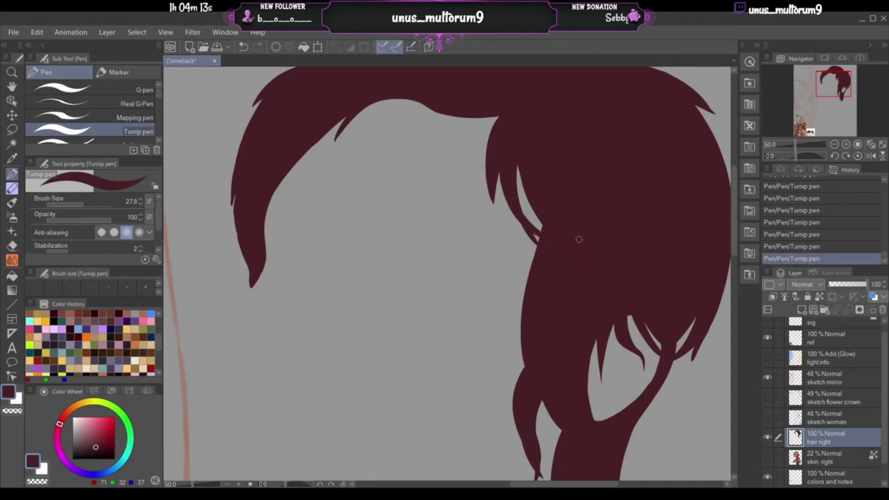
pyautogui.hotkey('ctrl', 'z')
pyautogui.hotkey('ctrl', 'y')
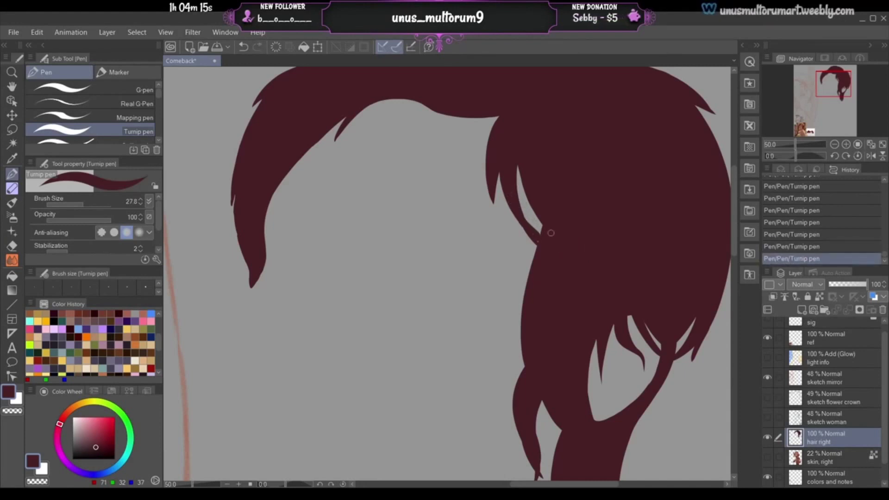
pyautogui.hotkey('ctrl', 'z')
pyautogui.hotkey('ctrl', 'z')
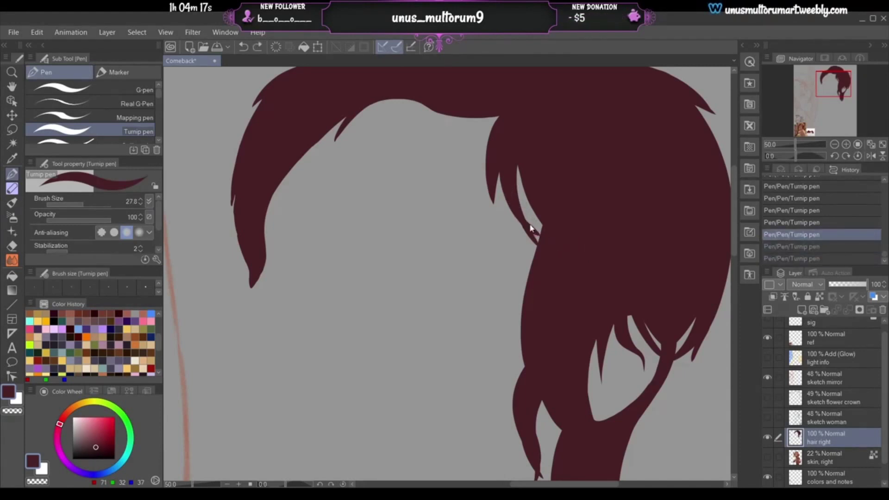
# - Extend the lower end of the linking strand with a short stroke that blends into the edge of the hair mass
pyautogui.moveTo(512, 198); pyautogui.dragTo(551, 241)
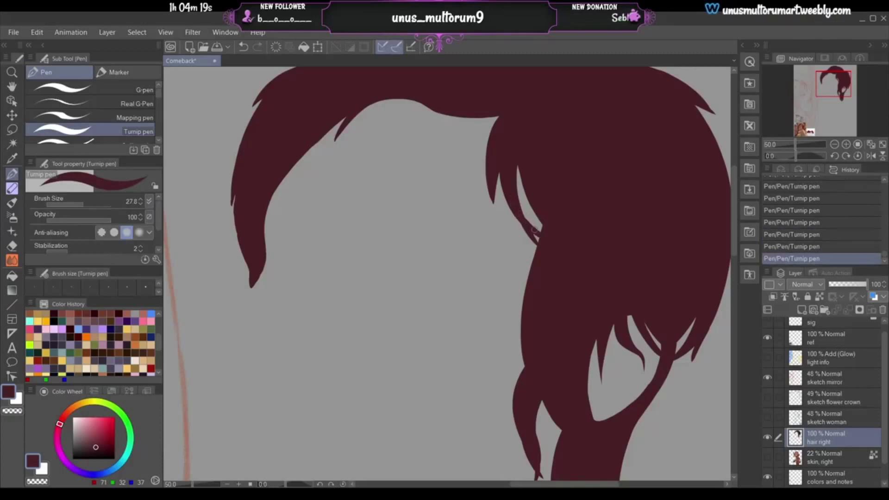
pyautogui.hotkey('ctrl', 'z')
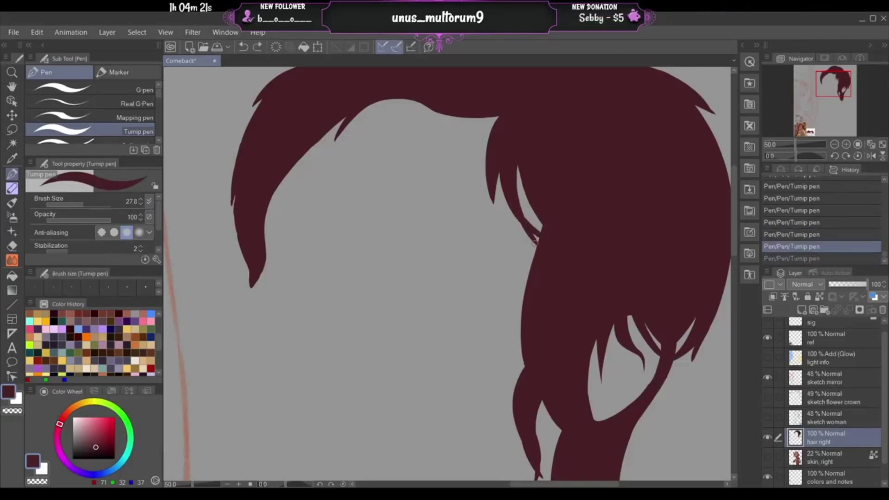
pyautogui.moveTo(516, 218); pyautogui.dragTo(563, 272)
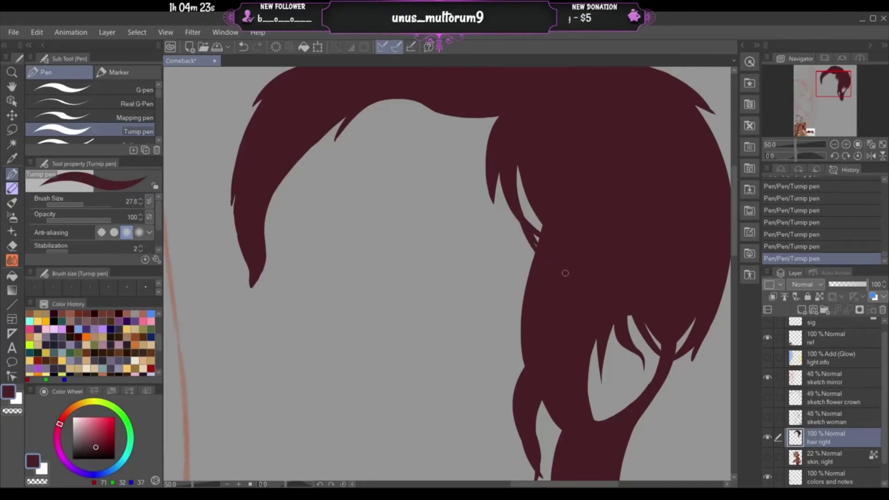
pyautogui.hotkey('ctrl', 'z')
pyautogui.moveTo(518, 220); pyautogui.dragTo(554, 263)
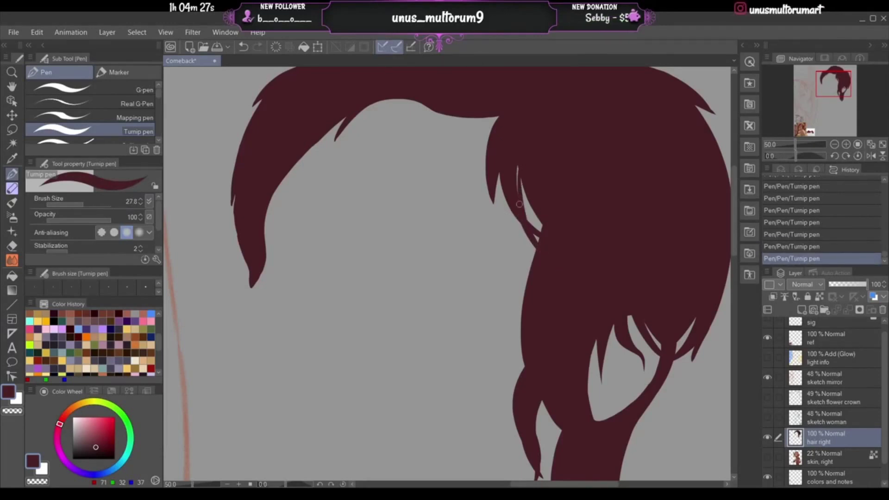
# - Fill the upper part of the gap between the linking strand and the hair mass, leaving a small pointed opening
pyautogui.moveTo(519, 204); pyautogui.dragTo(523, 135)
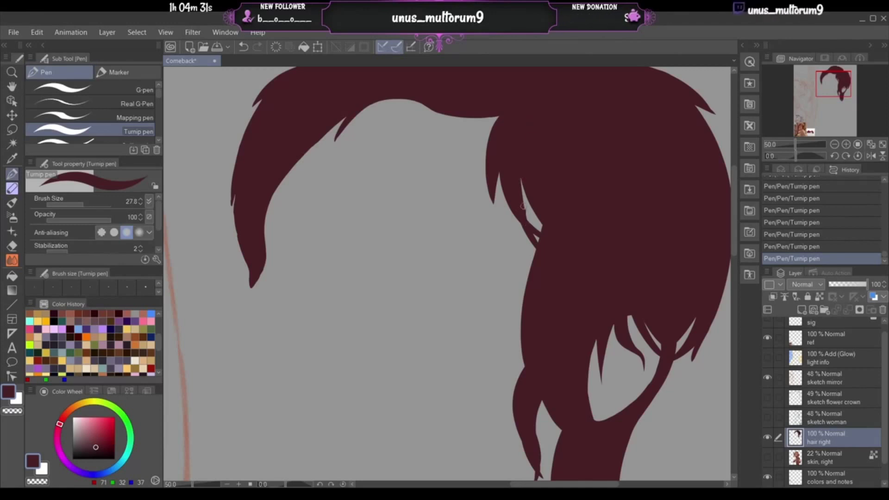
pyautogui.hotkey('ctrl', 'z')
pyautogui.moveTo(536, 231); pyautogui.dragTo(525, 181)
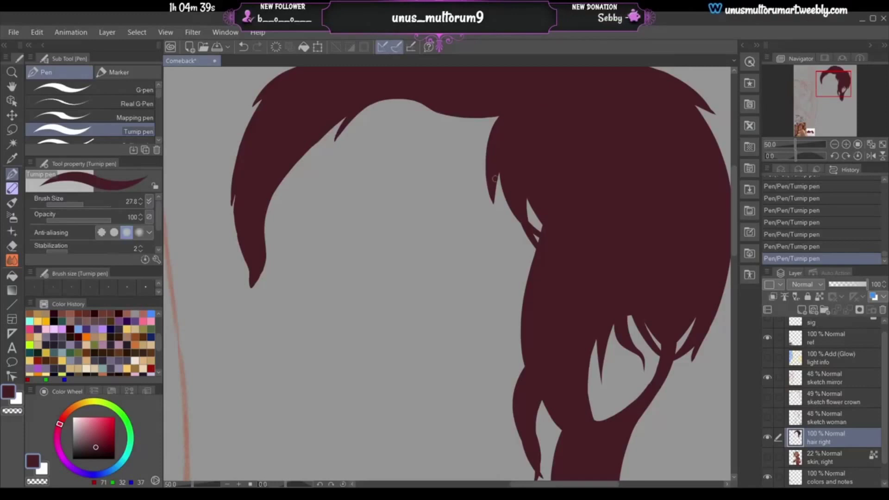
# - Try to lengthen the pointed tip of the short inner fringe lock with a curved stroke
pyautogui.moveTo(490, 158); pyautogui.dragTo(497, 223)
pyautogui.hotkey('ctrl', 'z')
pyautogui.moveTo(489, 155); pyautogui.dragTo(500, 219)
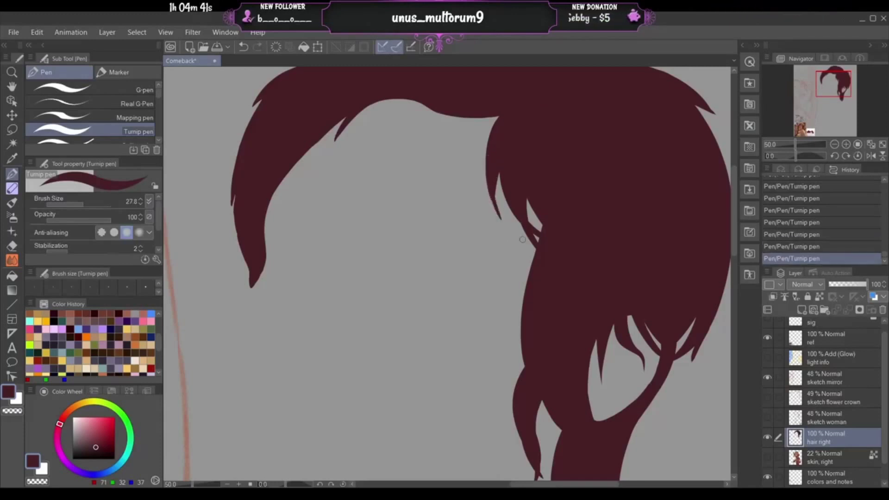
pyautogui.hotkey('ctrl', 'z')
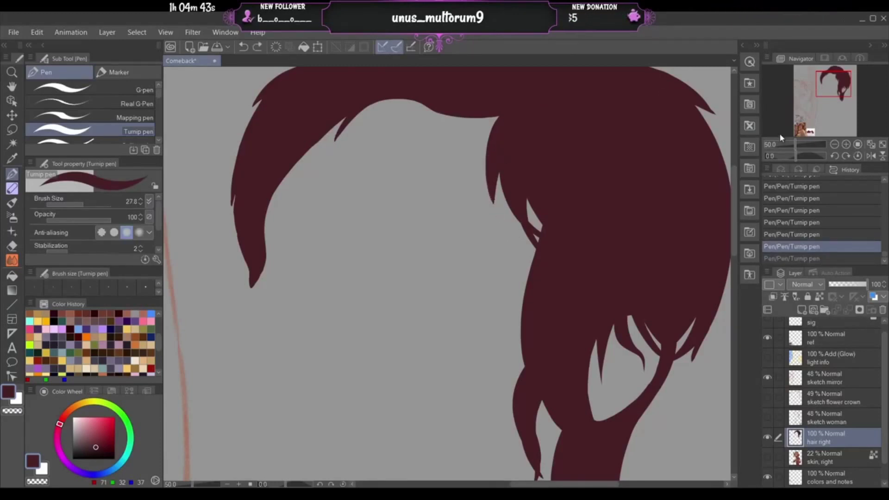
# - Draw a thin arched strand along the outer contour of the crown, over the hair bump nearest the parting
pyautogui.click(845, 145)
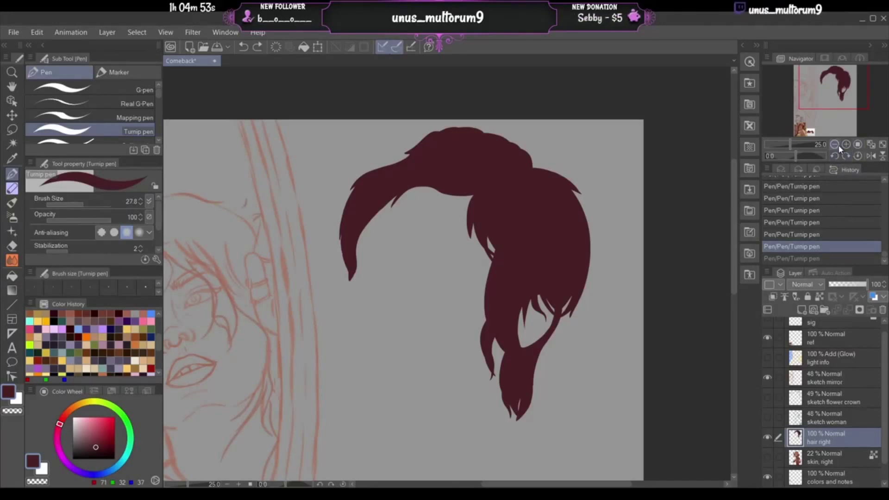
pyautogui.click(845, 144)
pyautogui.click(845, 145)
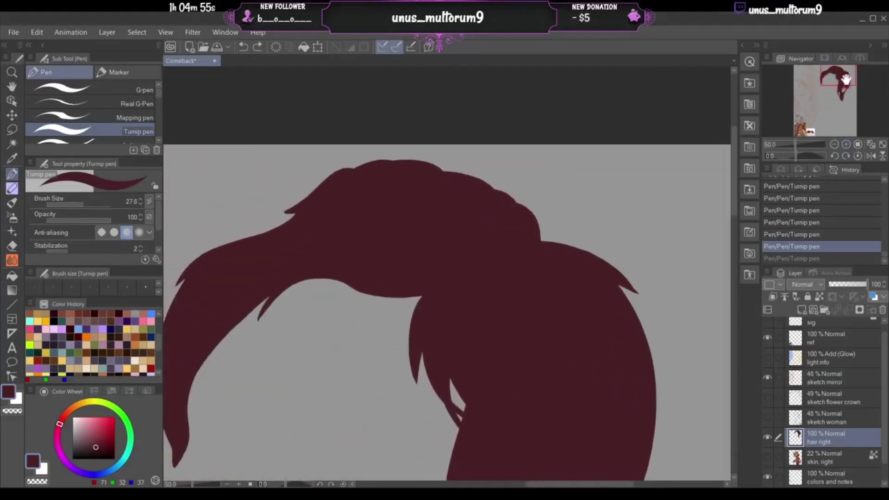
pyautogui.click(836, 156)
pyautogui.click(835, 156)
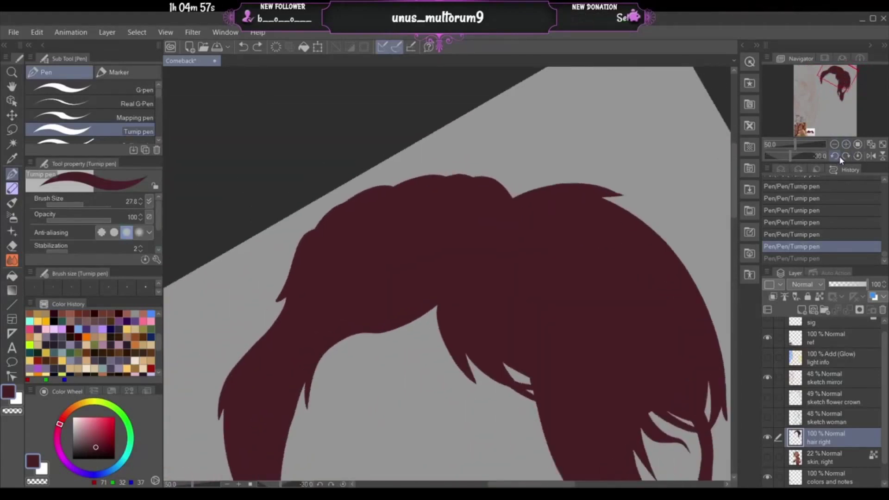
pyautogui.click(836, 156)
pyautogui.click(839, 157)
pyautogui.click(839, 157)
pyautogui.click(838, 156)
pyautogui.click(839, 157)
pyautogui.click(839, 157)
pyautogui.click(839, 157)
pyautogui.click(838, 157)
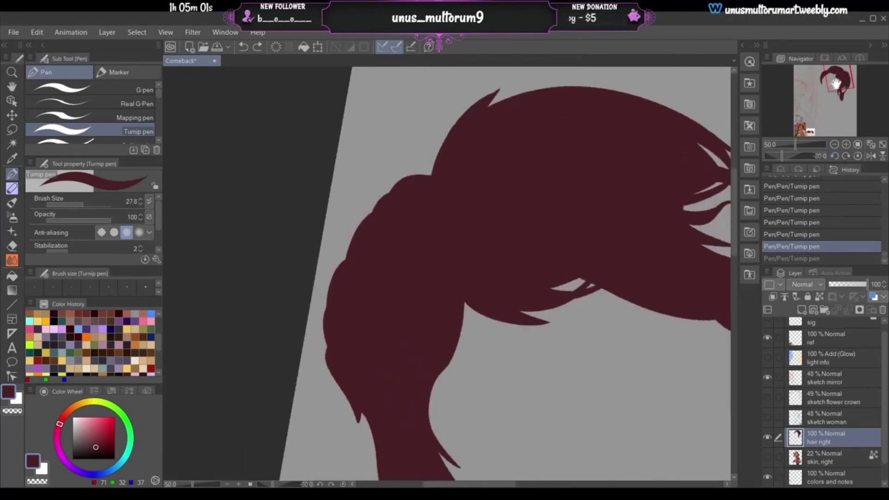
pyautogui.moveTo(839, 83); pyautogui.dragTo(834, 93)
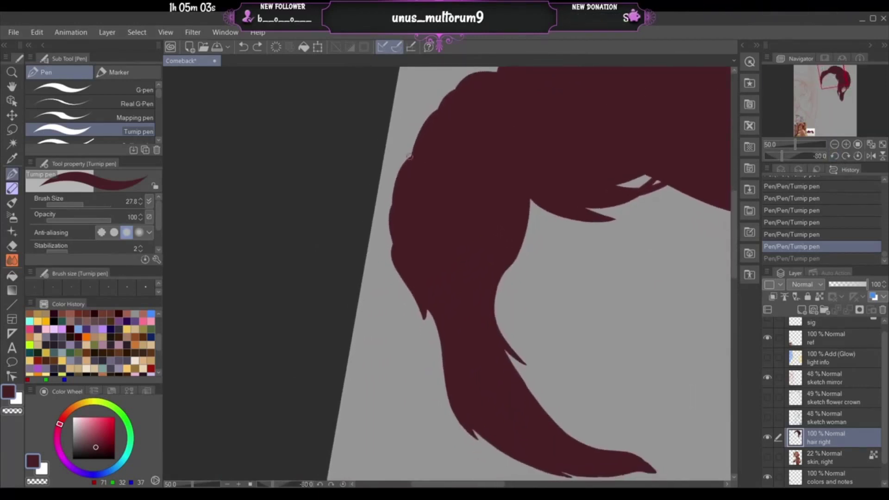
pyautogui.moveTo(833, 75); pyautogui.dragTo(837, 83)
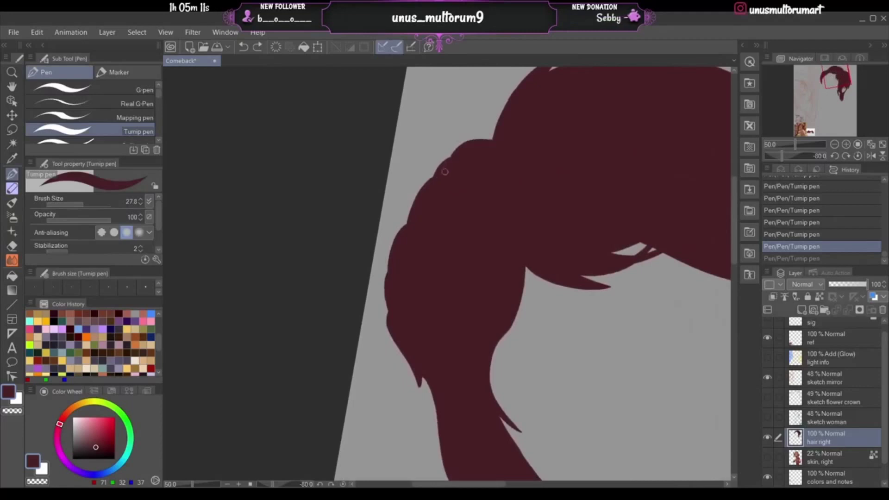
pyautogui.moveTo(431, 180); pyautogui.dragTo(390, 244)
pyautogui.hotkey('ctrl', 'z')
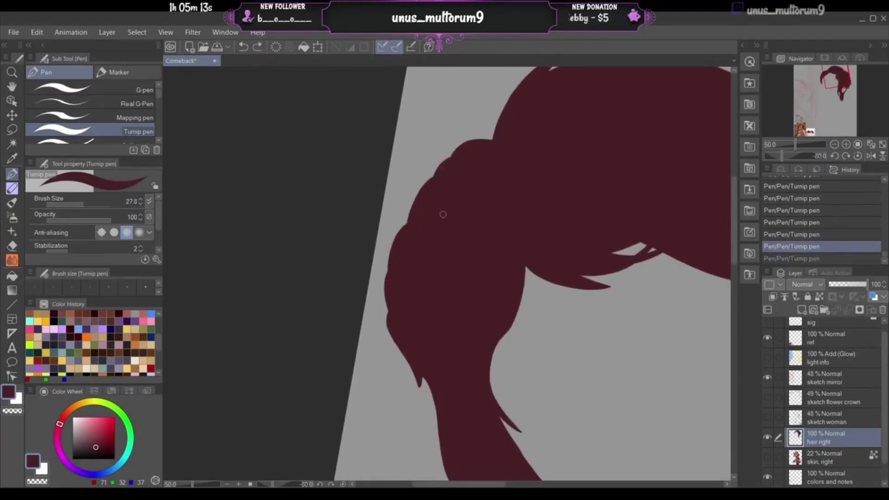
pyautogui.moveTo(434, 179); pyautogui.dragTo(405, 226)
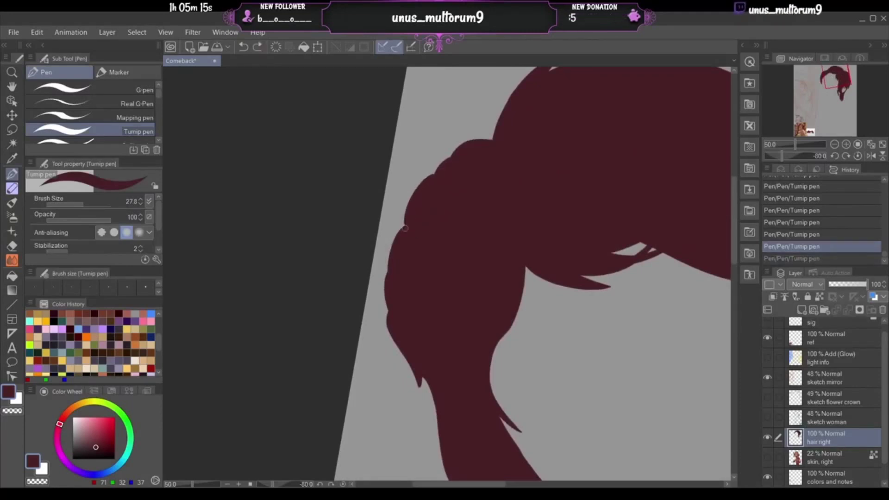
pyautogui.hotkey('ctrl', 'z')
pyautogui.moveTo(434, 177); pyautogui.dragTo(394, 235)
pyautogui.hotkey('ctrl', 'z')
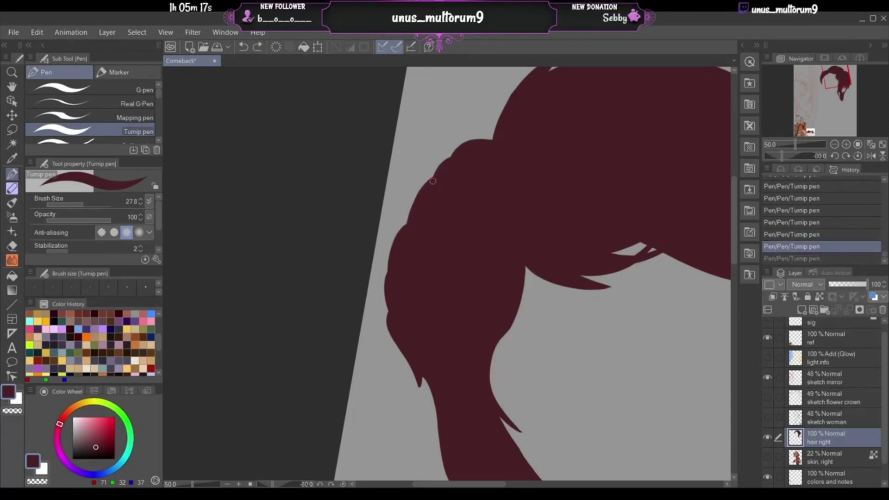
pyautogui.moveTo(435, 179); pyautogui.dragTo(396, 235)
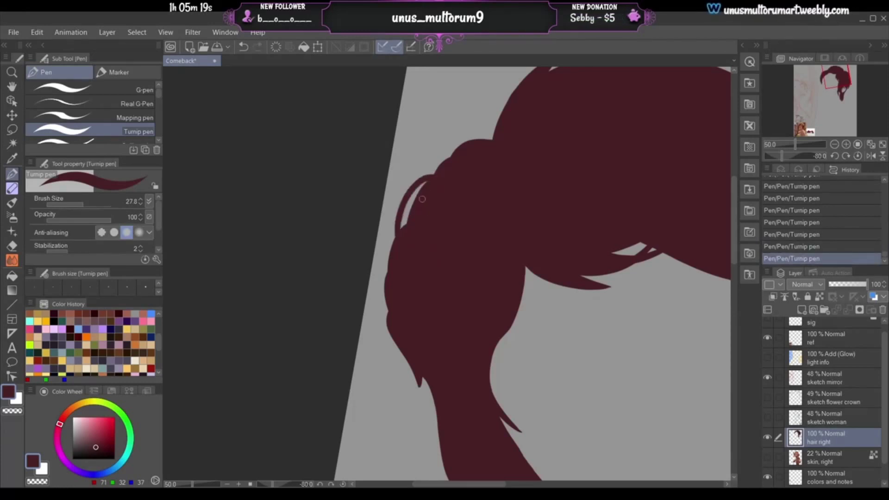
pyautogui.hotkey('ctrl', 'z')
pyautogui.moveTo(434, 175)
pyautogui.mouseDown()
pyautogui.moveTo(412, 191)
pyautogui.moveTo(384, 296)
pyautogui.mouseUp()
# - Try to add a second arched strand along the neighbouring bump of the crown's outer contour
pyautogui.hotkey('ctrl', 'z')
pyautogui.moveTo(401, 226); pyautogui.dragTo(384, 290)
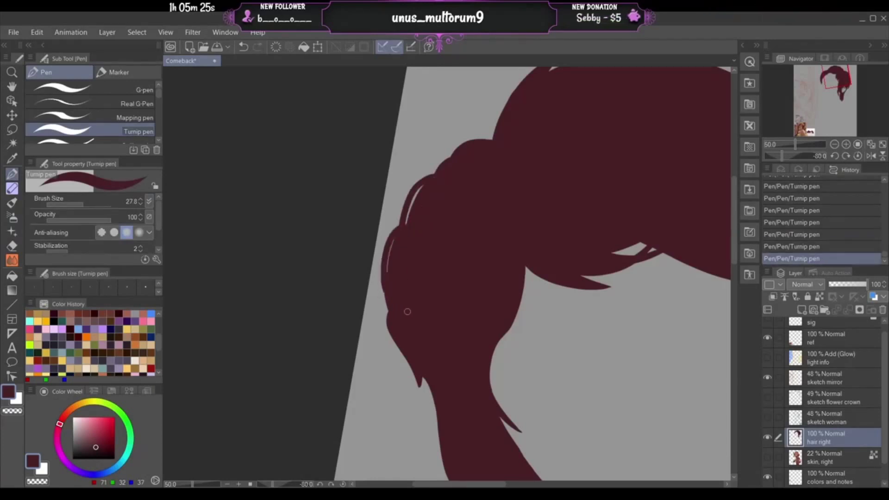
pyautogui.hotkey('ctrl', 'z')
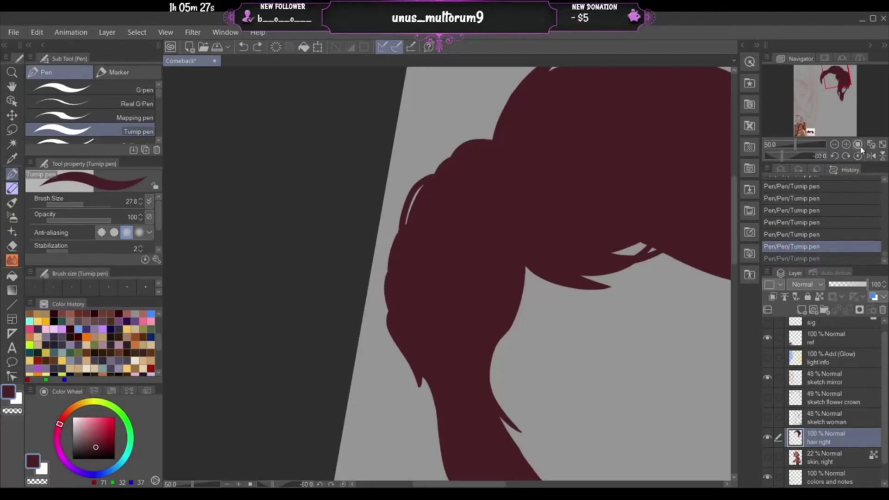
# - Smooth the crown's top contour with a curved stroke joining the end of the new arched strand to the adjacent bump
pyautogui.click(835, 145)
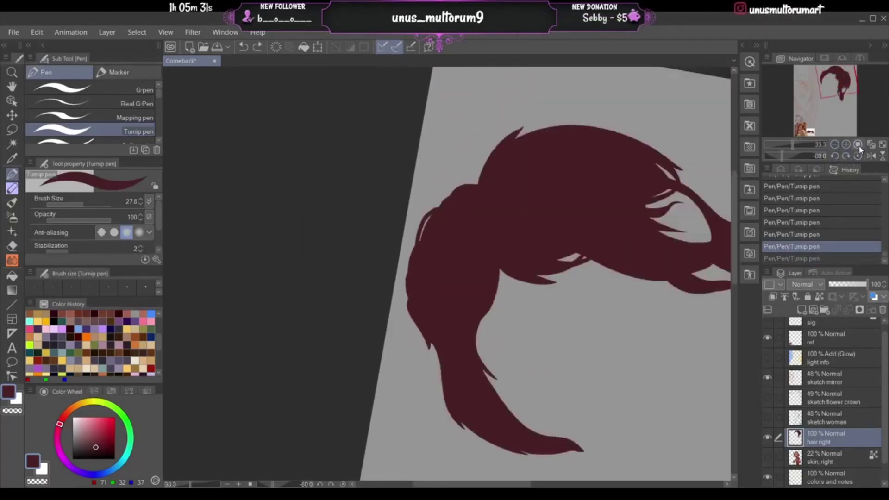
pyautogui.click(858, 145)
pyautogui.click(835, 146)
pyautogui.click(835, 147)
pyautogui.click(835, 147)
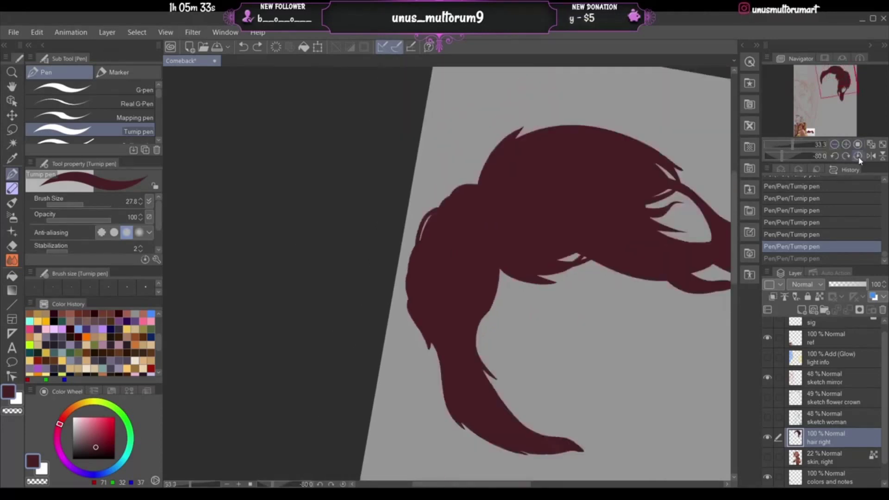
pyautogui.click(857, 156)
pyautogui.moveTo(838, 82)
pyautogui.mouseDown()
pyautogui.moveTo(839, 93)
pyautogui.moveTo(840, 85)
pyautogui.mouseUp()
pyautogui.click(847, 146)
pyautogui.click(847, 146)
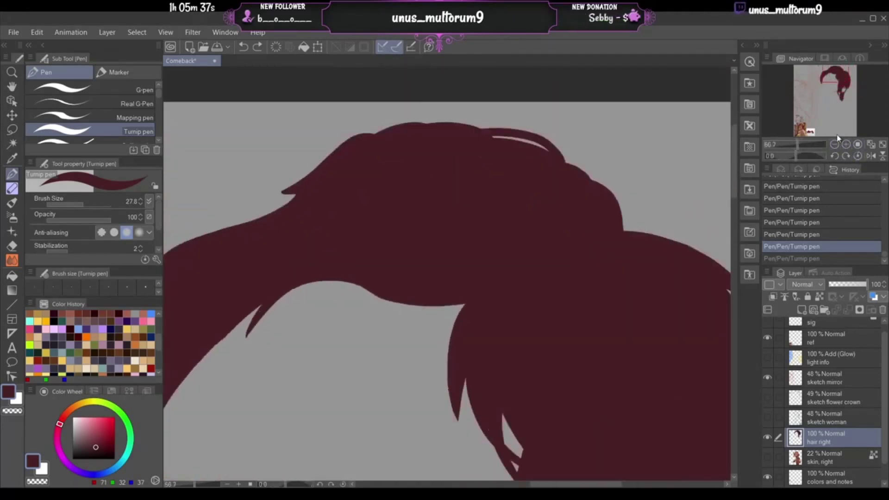
pyautogui.moveTo(542, 140); pyautogui.dragTo(580, 172)
pyautogui.hotkey('ctrl', 'z')
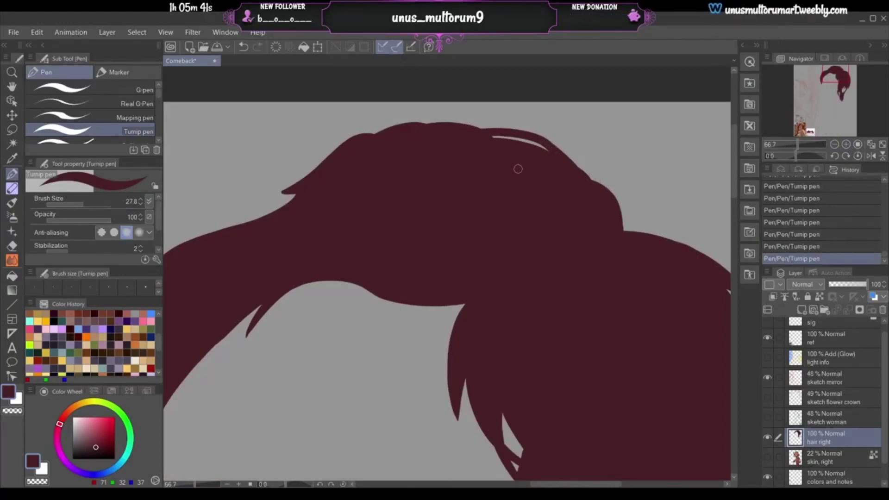
pyautogui.hotkey('ctrl', 'z')
pyautogui.moveTo(591, 180); pyautogui.dragTo(546, 142)
pyautogui.hotkey('ctrl', 'z')
pyautogui.moveTo(584, 176); pyautogui.dragTo(536, 135)
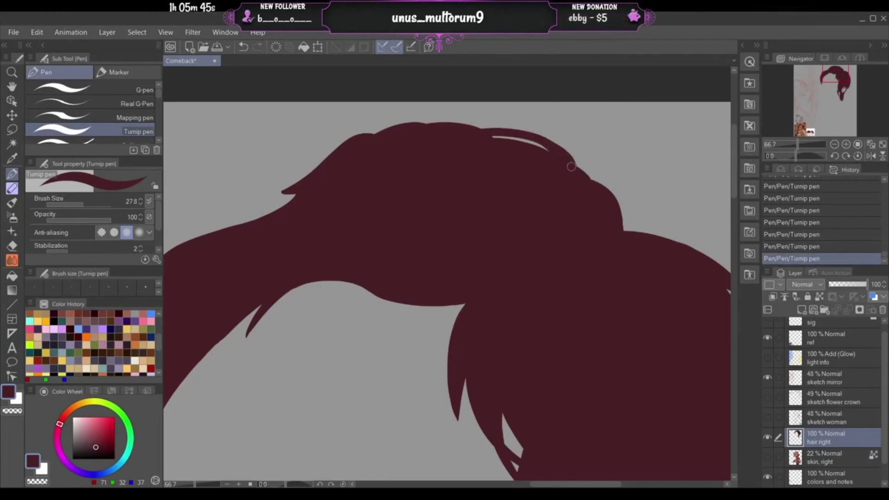
# - Round out the crown's outer contour with curved strokes running from the arched strand's tip down to the adjacent bump
pyautogui.moveTo(539, 135); pyautogui.dragTo(578, 168)
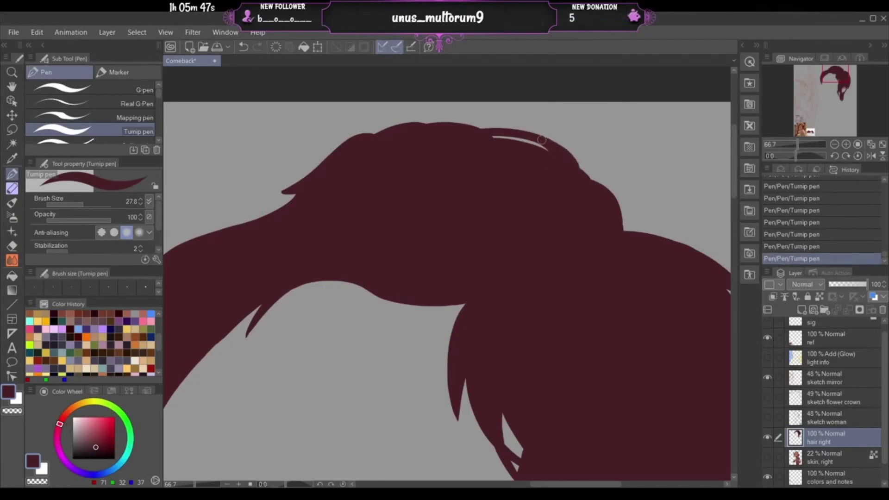
pyautogui.moveTo(546, 141); pyautogui.dragTo(591, 182)
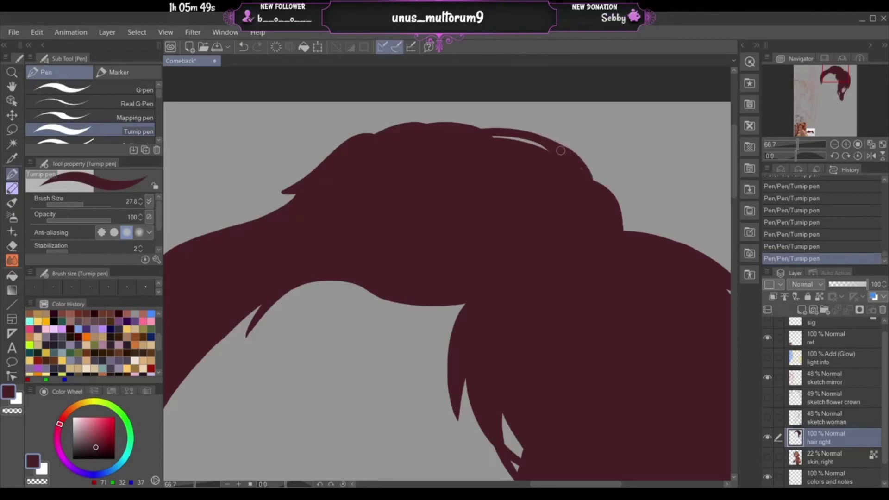
pyautogui.moveTo(532, 132); pyautogui.dragTo(576, 161)
pyautogui.hotkey('ctrl', 'z')
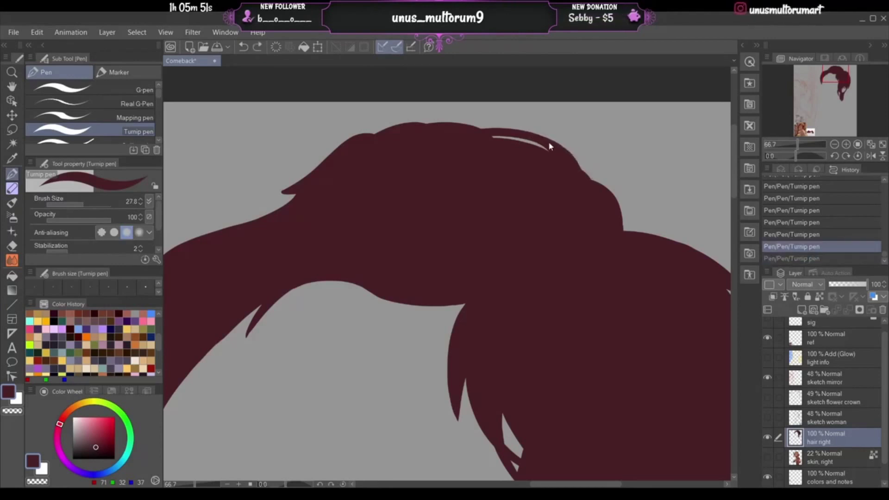
pyautogui.moveTo(536, 134)
pyautogui.mouseDown()
pyautogui.moveTo(582, 177)
pyautogui.moveTo(581, 189)
pyautogui.moveTo(590, 183)
pyautogui.moveTo(583, 167)
pyautogui.moveTo(533, 131)
pyautogui.moveTo(583, 172)
pyautogui.moveTo(567, 149)
pyautogui.moveTo(536, 134)
pyautogui.mouseUp()
pyautogui.hotkey('ctrl', 'z')
pyautogui.hotkey('ctrl', 'z')
pyautogui.moveTo(579, 160)
pyautogui.mouseDown()
pyautogui.moveTo(524, 133)
pyautogui.moveTo(577, 156)
pyautogui.moveTo(536, 133)
pyautogui.mouseUp()
pyautogui.hotkey('ctrl', 'z')
pyautogui.hotkey('ctrl', 'z')
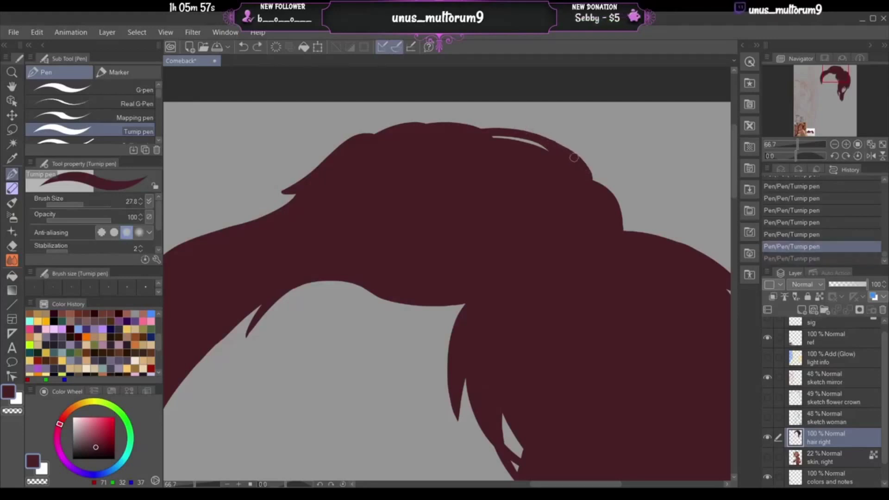
pyautogui.moveTo(578, 159); pyautogui.dragTo(527, 132)
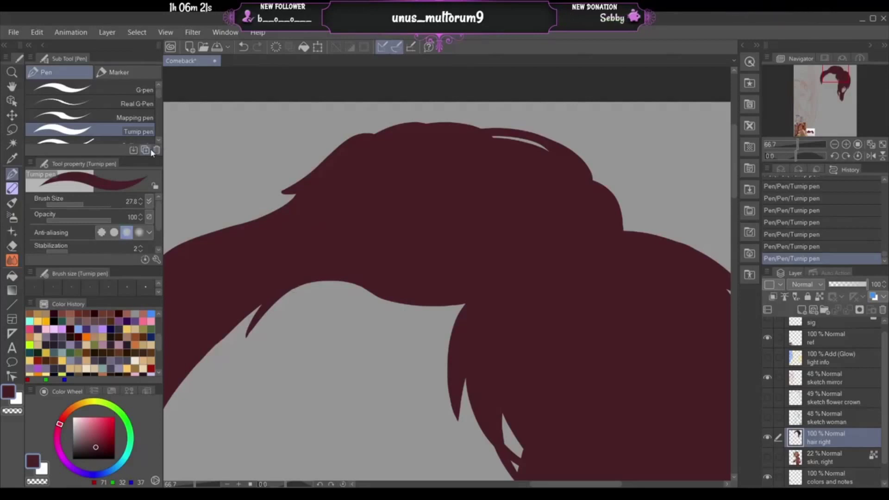
# - Try the 髪 4 hair brush at size 100 to add wispy strands beside the short inner fringe lock
pyautogui.moveTo(157, 94); pyautogui.dragTo(158, 118)
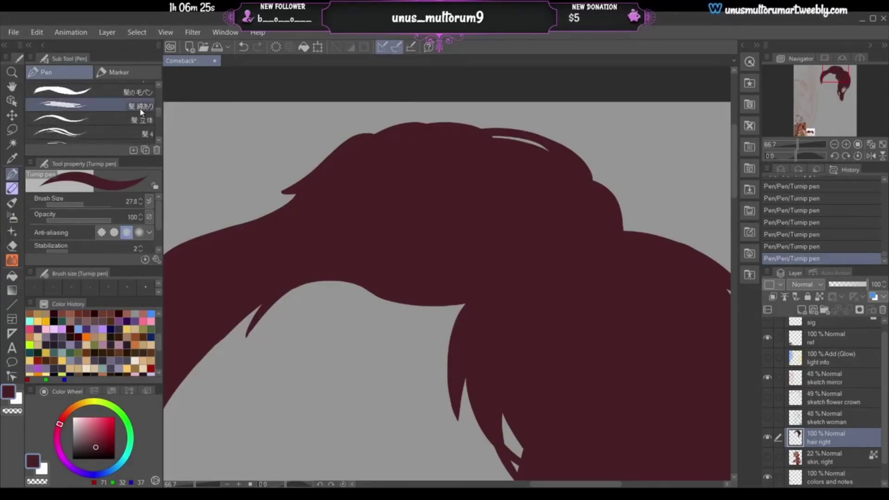
pyautogui.click(83, 133)
pyautogui.moveTo(284, 296); pyautogui.dragTo(250, 357)
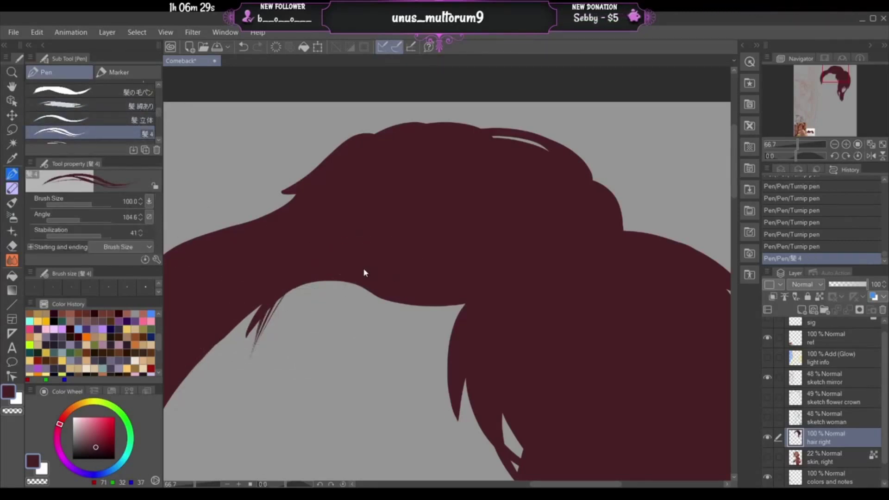
pyautogui.hotkey('ctrl', 'z')
pyautogui.moveTo(296, 288); pyautogui.dragTo(225, 427)
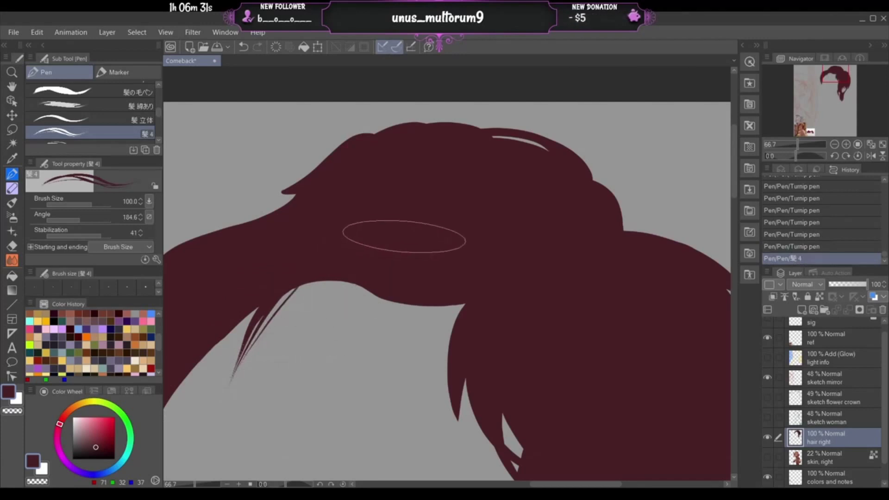
pyautogui.hotkey('ctrl', 'z')
pyautogui.moveTo(283, 291); pyautogui.dragTo(258, 380)
pyautogui.hotkey('ctrl', 'z')
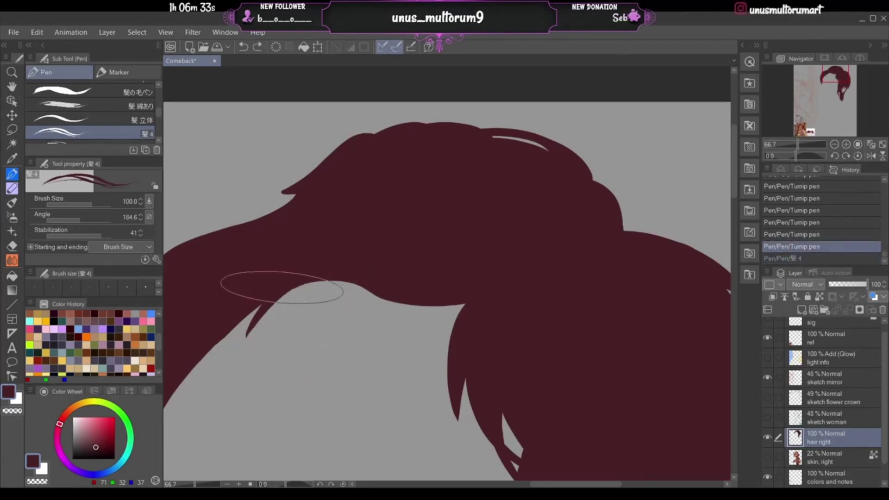
# - Retry the 髪 4 strands with curved strokes hugging the inner edge of the short fringe lock
pyautogui.moveTo(287, 290); pyautogui.dragTo(250, 368)
pyautogui.hotkey('ctrl', 'z')
pyautogui.moveTo(303, 281); pyautogui.dragTo(241, 374)
pyautogui.hotkey('ctrl', 'z')
pyautogui.moveTo(287, 291); pyautogui.dragTo(241, 351)
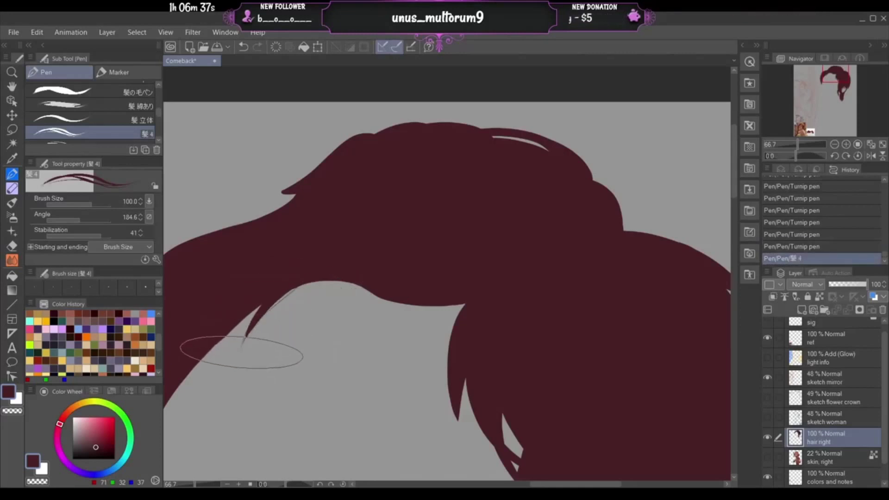
pyautogui.hotkey('ctrl', 'z')
# - Try longer 髪 4 strands from the fringe's underside, reaching down past the tip of the short inner lock
pyautogui.moveTo(288, 290); pyautogui.dragTo(248, 358)
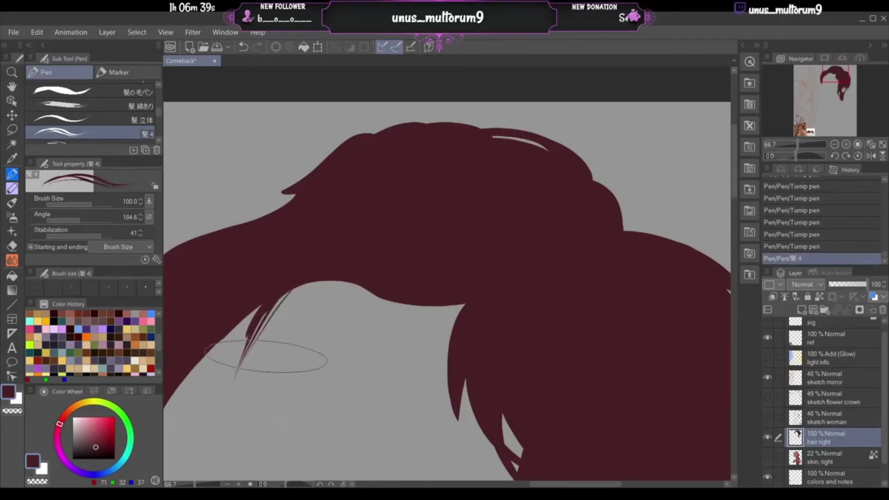
pyautogui.hotkey('ctrl', 'z')
pyautogui.moveTo(285, 284); pyautogui.dragTo(258, 365)
pyautogui.hotkey('ctrl', 'z')
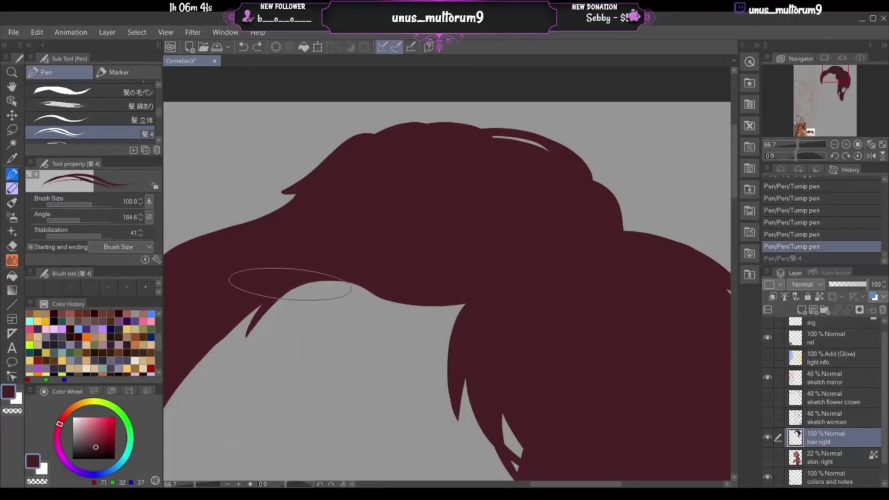
pyautogui.moveTo(292, 275); pyautogui.dragTo(246, 388)
pyautogui.hotkey('ctrl', 'z')
pyautogui.moveTo(289, 289)
pyautogui.mouseDown()
pyautogui.moveTo(278, 361)
pyautogui.moveTo(222, 398)
pyautogui.mouseUp()
pyautogui.hotkey('ctrl', 'z')
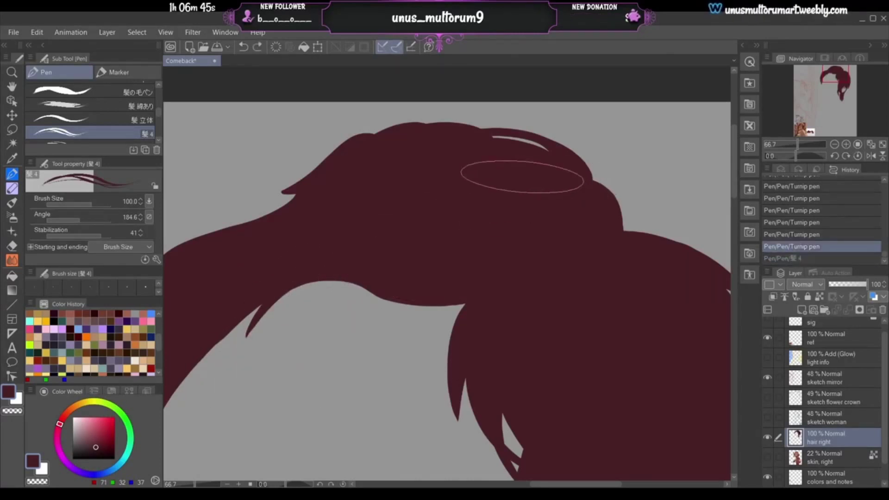
# - Try the 髪 2 hair brush at size 200 to draw long split strands from the fringe's underside
pyautogui.scroll(-3, 153, 118)
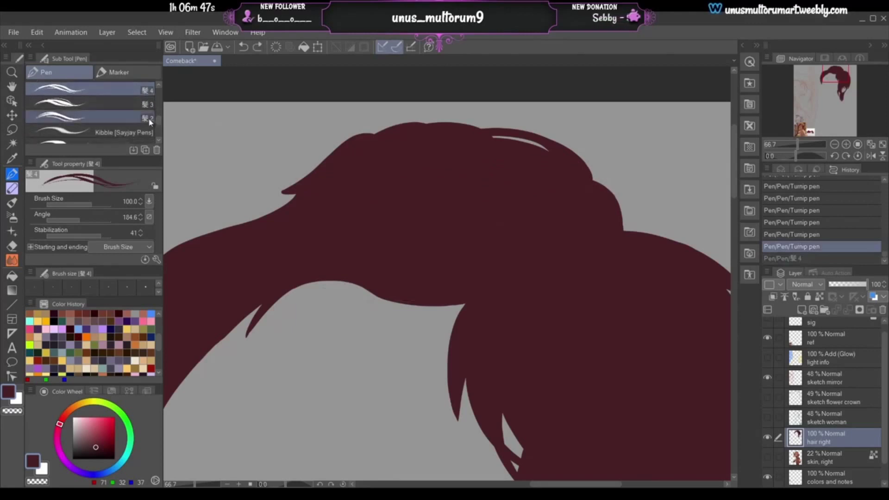
pyautogui.click(148, 118)
pyautogui.moveTo(304, 278); pyautogui.dragTo(244, 415)
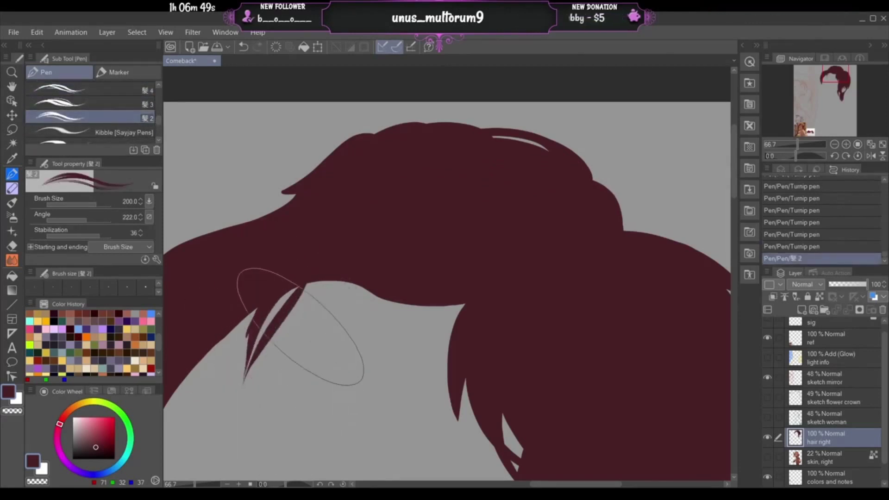
pyautogui.hotkey('ctrl', 'z')
pyautogui.moveTo(300, 272); pyautogui.dragTo(236, 415)
pyautogui.hotkey('ctrl', 'z')
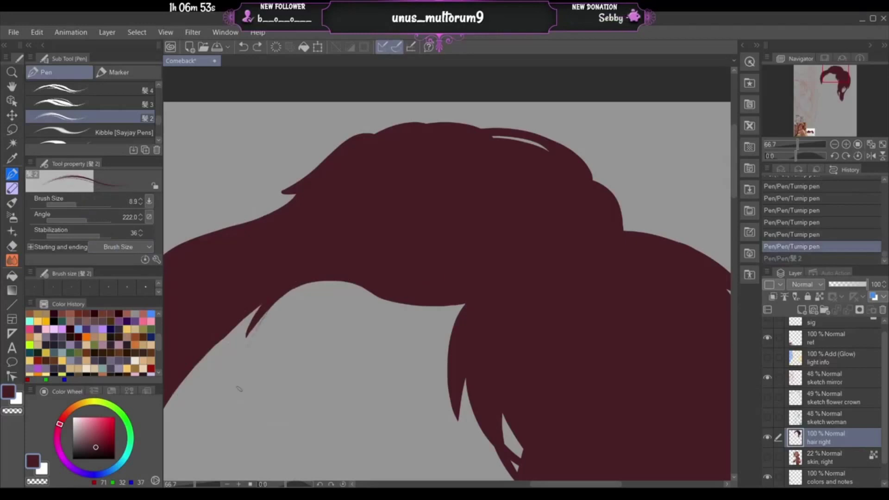
# - Try finer strands at the short inner fringe lock with the 髪 2 brush at sizes 8.9 and 15.7
pyautogui.moveTo(239, 389); pyautogui.dragTo(234, 408)
pyautogui.hotkey('ctrl', 'z')
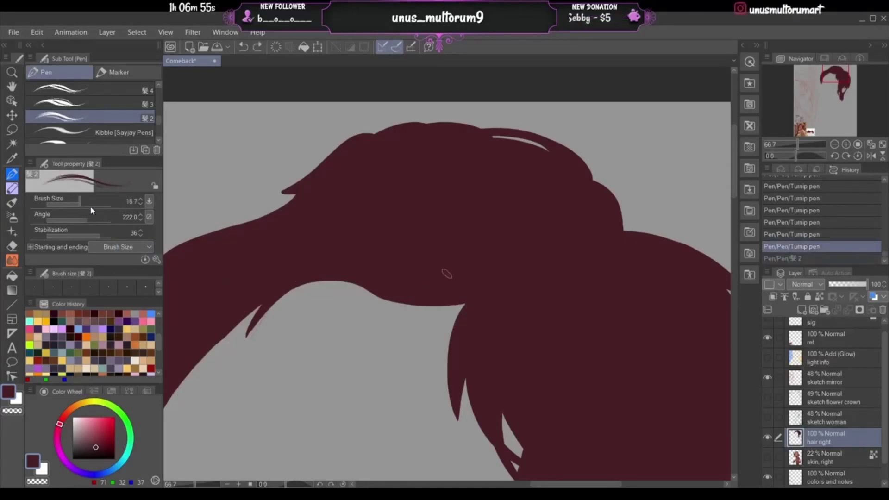
pyautogui.moveTo(290, 288); pyautogui.dragTo(237, 352)
pyautogui.hotkey('ctrl', 'z')
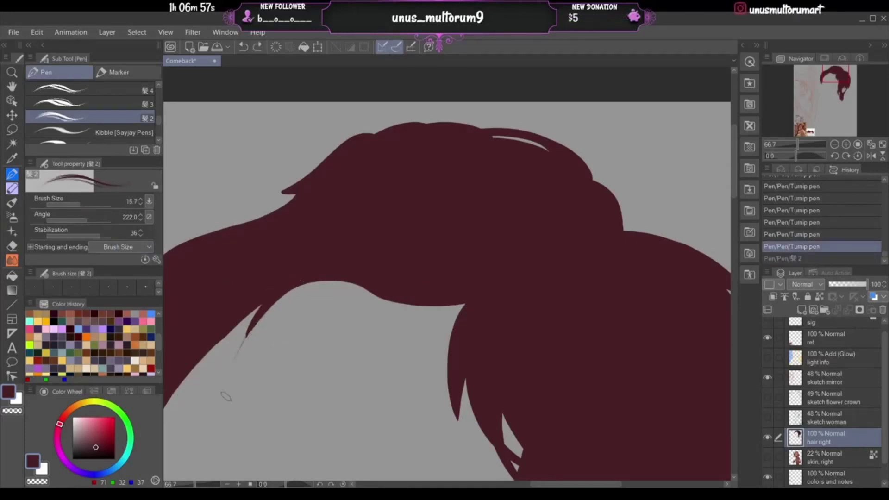
pyautogui.moveTo(225, 397); pyautogui.dragTo(224, 400)
pyautogui.hotkey('ctrl', 'z')
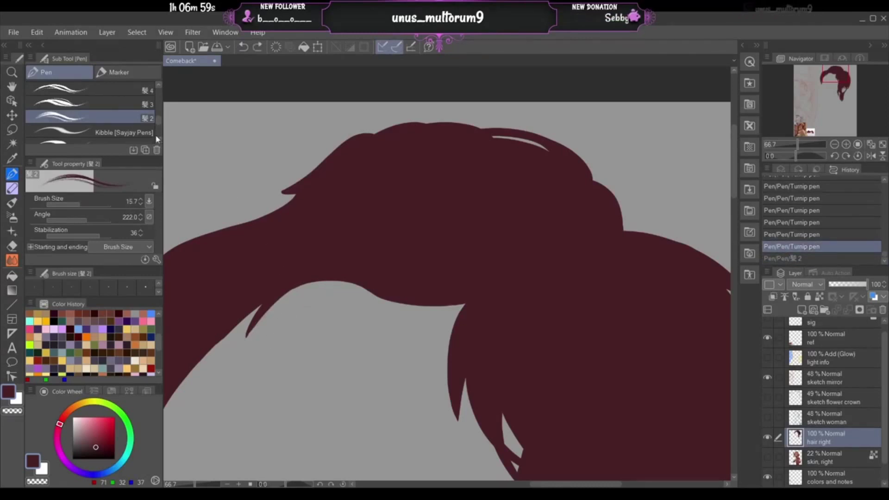
# - Look through the remaining pen sub tools, the markers, the pastels and the pencils for a brush suited to hair strands
pyautogui.moveTo(159, 126); pyautogui.dragTo(161, 135)
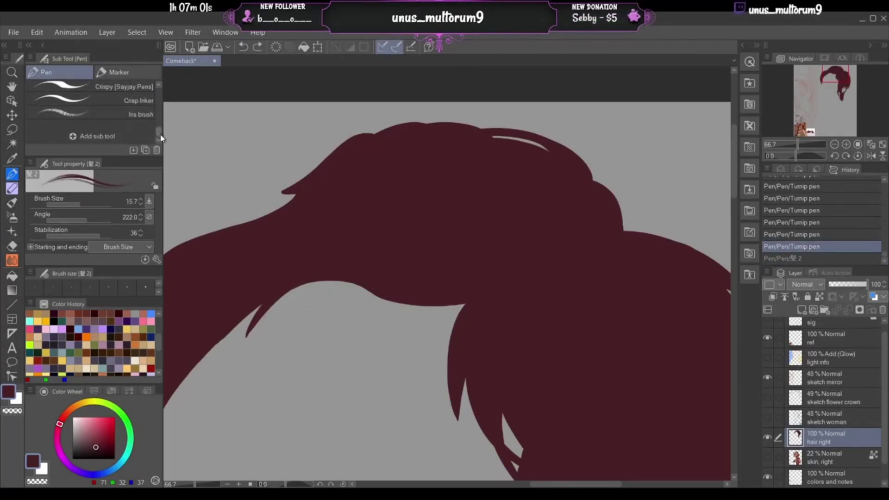
pyautogui.click(133, 71)
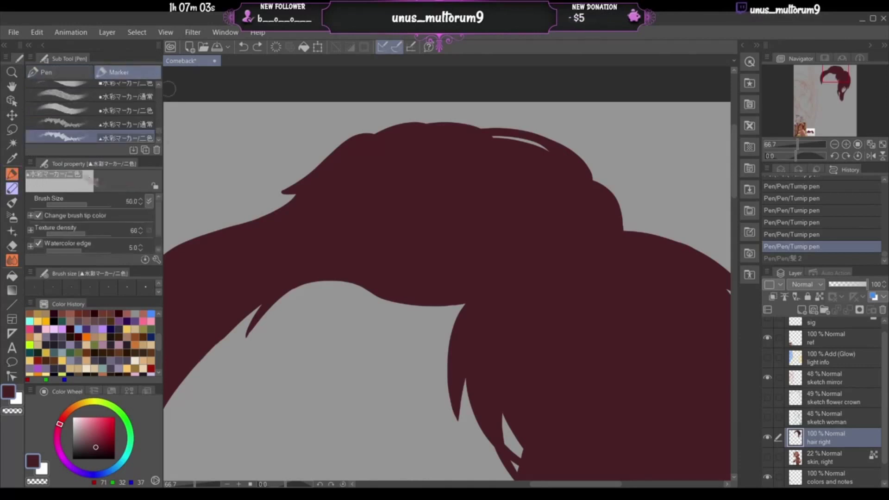
pyautogui.moveTo(158, 137)
pyautogui.mouseDown()
pyautogui.moveTo(160, 91)
pyautogui.moveTo(167, 142)
pyautogui.mouseUp()
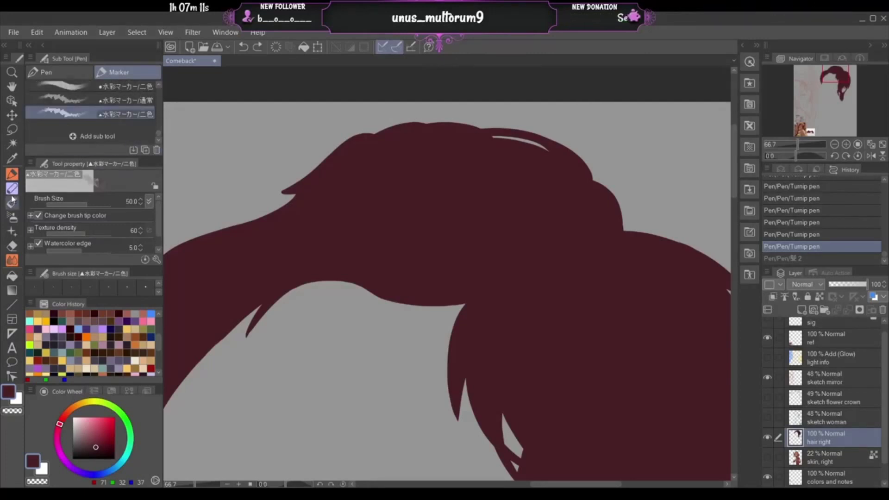
pyautogui.click(12, 198)
pyautogui.click(43, 138)
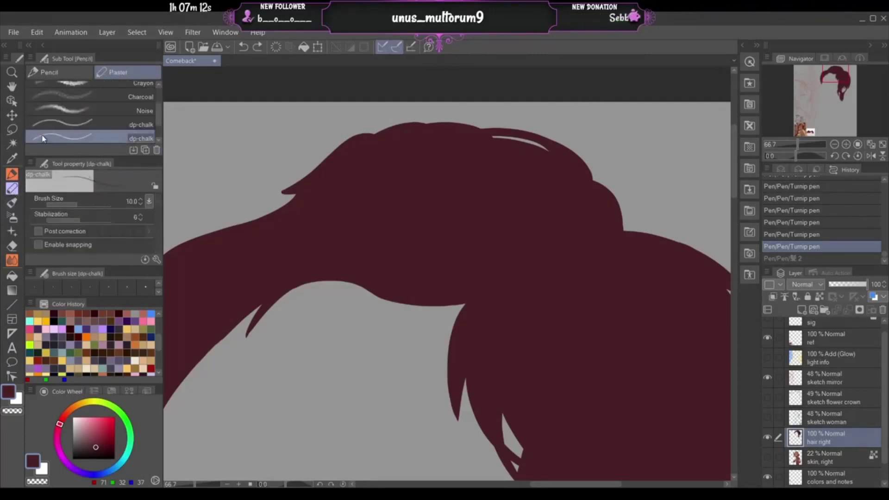
pyautogui.click(84, 71)
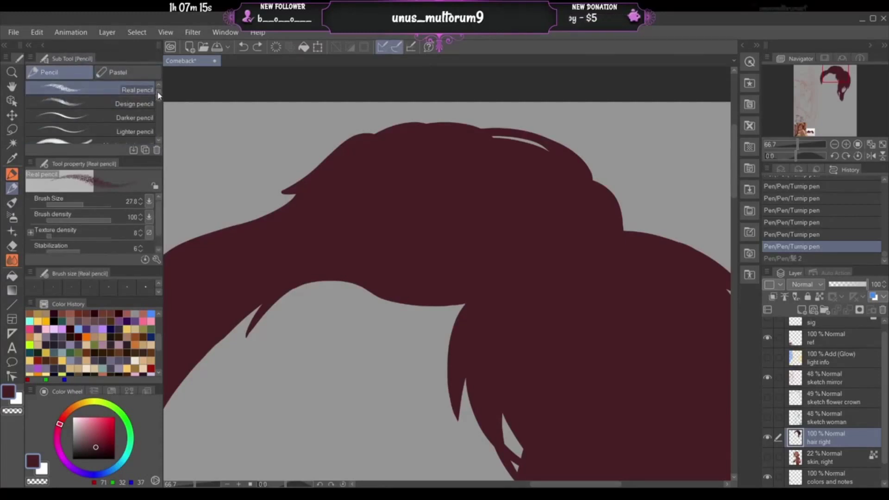
pyautogui.moveTo(157, 95); pyautogui.dragTo(156, 124)
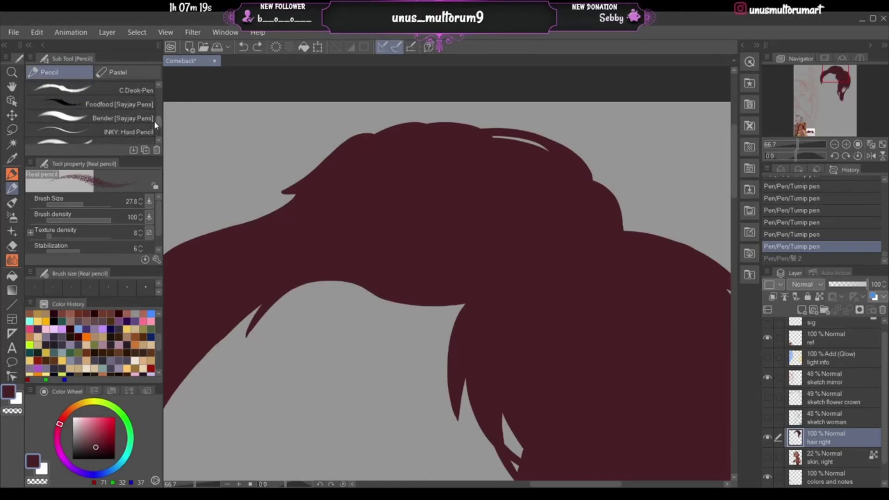
# - Try a thin strand beside the inner fringe lock with the Foodfood [Sayjay Pens] brush and with INKY: Hard Pencil
pyautogui.click(145, 92)
pyautogui.click(134, 102)
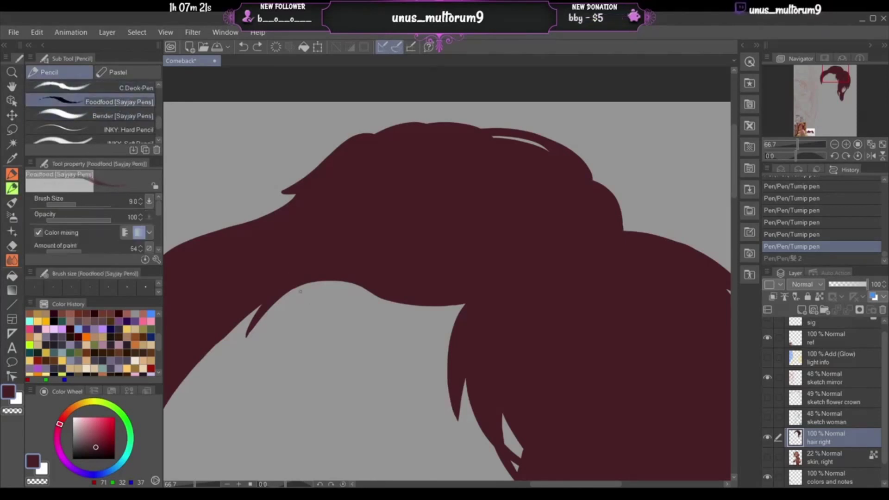
pyautogui.moveTo(283, 297); pyautogui.dragTo(267, 366)
pyautogui.hotkey('ctrl', 'z')
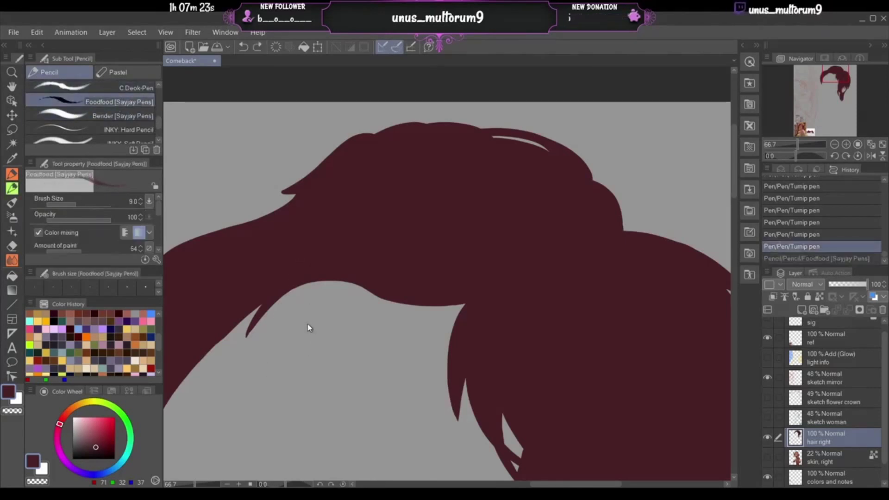
pyautogui.click(140, 130)
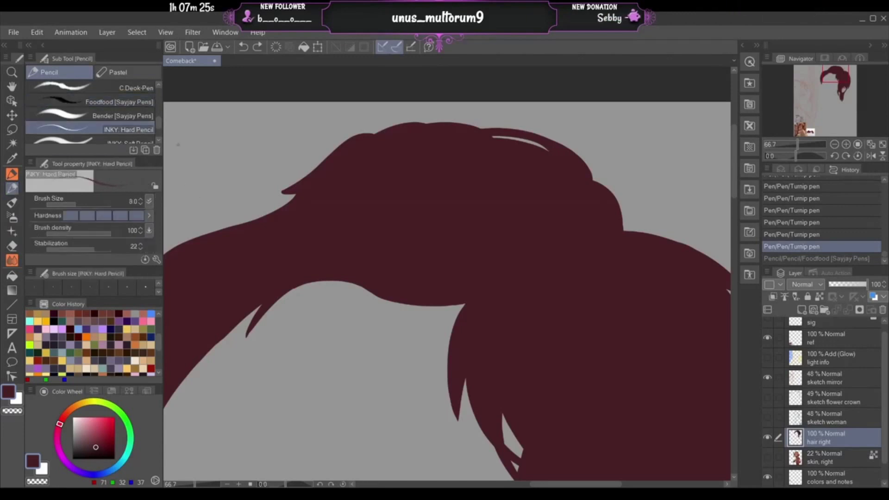
pyautogui.moveTo(309, 284); pyautogui.dragTo(279, 337)
pyautogui.hotkey('ctrl', 'z')
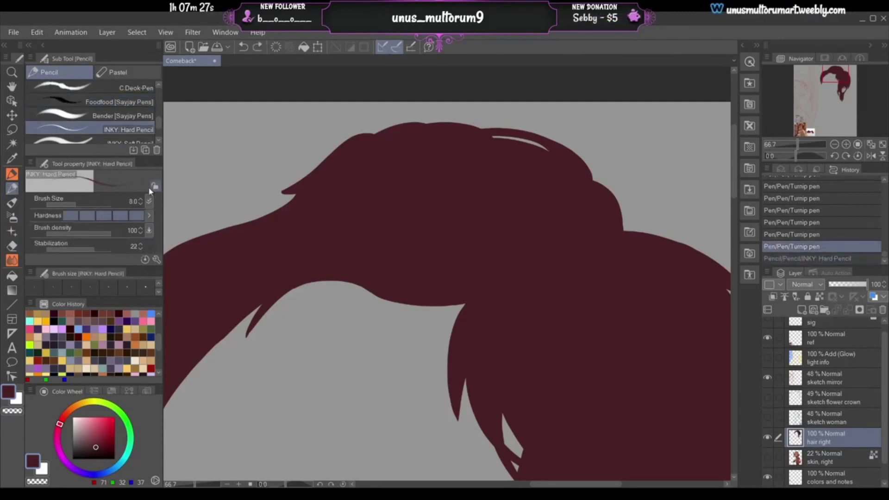
# - Try a curved strand from the fringe's underside with Flat Thick Colouring Brush 2 at size 93.4
pyautogui.click(12, 203)
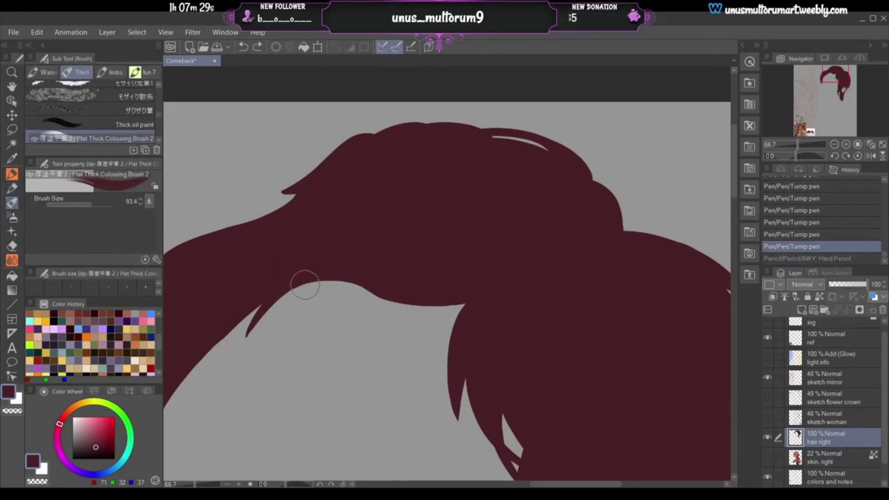
pyautogui.moveTo(305, 284); pyautogui.dragTo(268, 371)
pyautogui.hotkey('ctrl', 'z')
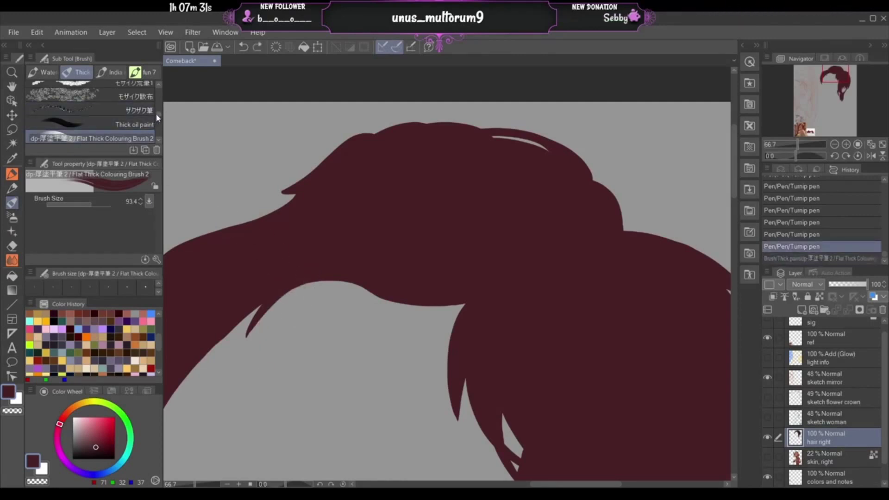
# - Look through the thick paint, India ink and watercolor brushes for one suited to loose hair strands
pyautogui.scroll(-2, 157, 118)
pyautogui.scroll(-3, 159, 122)
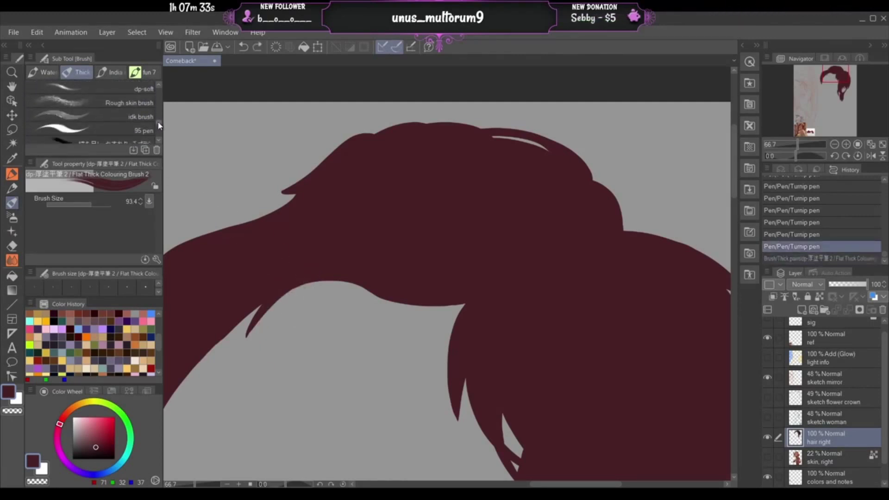
pyautogui.moveTo(158, 126); pyautogui.dragTo(158, 133)
pyautogui.scroll(-2, 157, 134)
pyautogui.scroll(3, 158, 135)
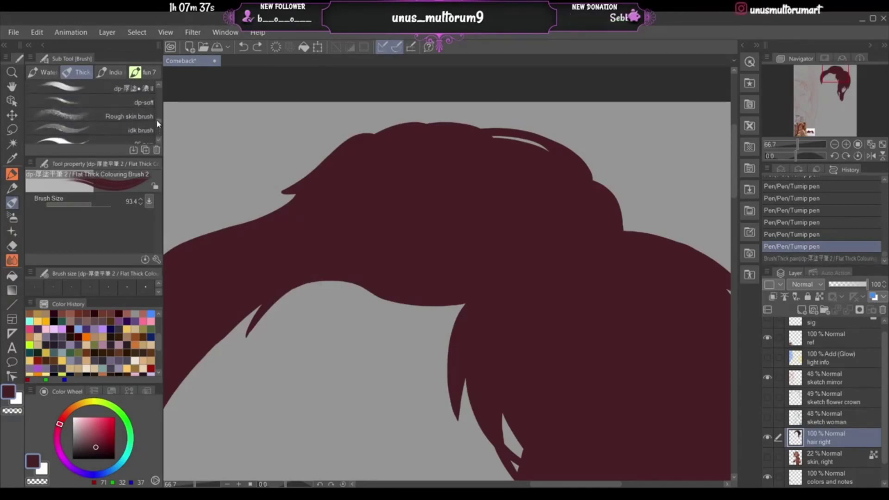
pyautogui.click(111, 72)
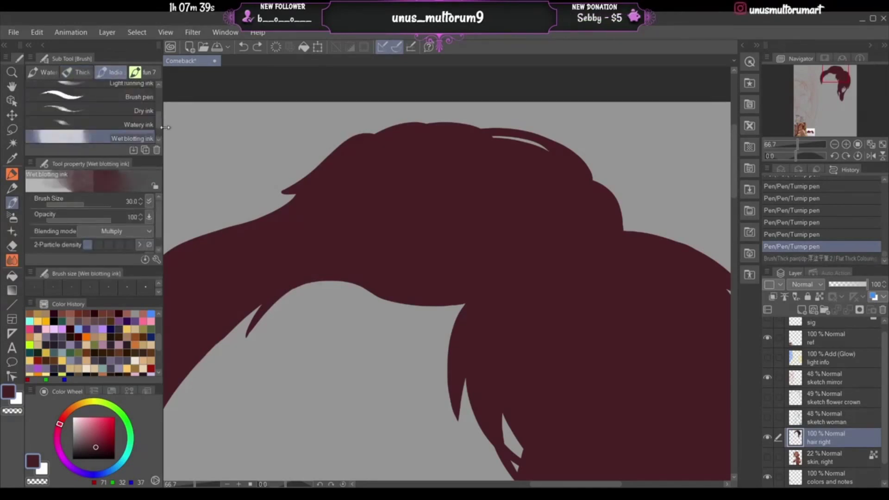
pyautogui.scroll(-2, 132, 99)
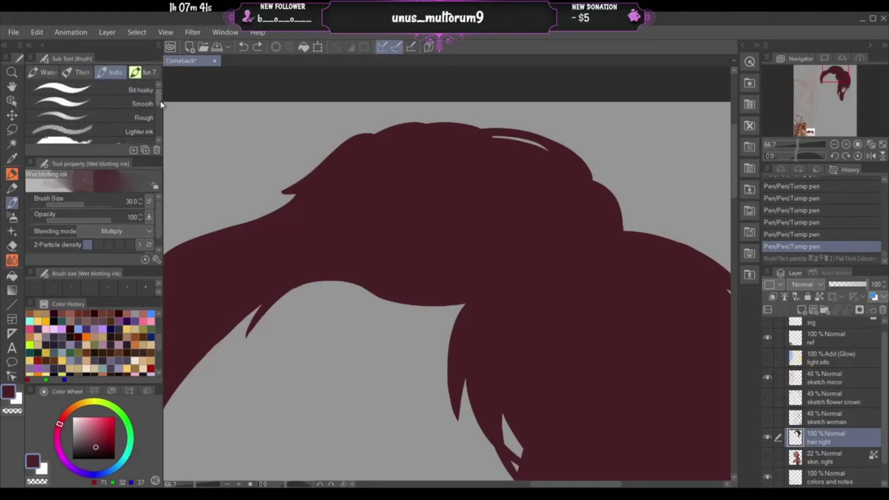
pyautogui.click(42, 72)
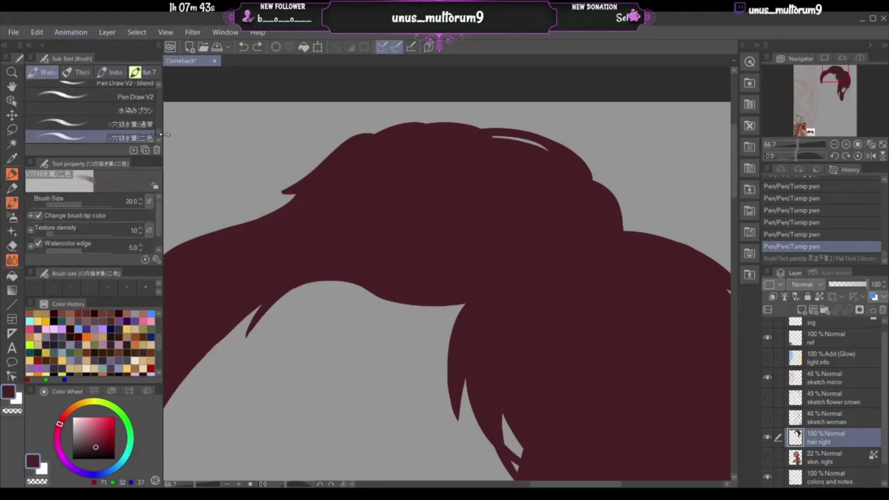
pyautogui.scroll(4, 160, 132)
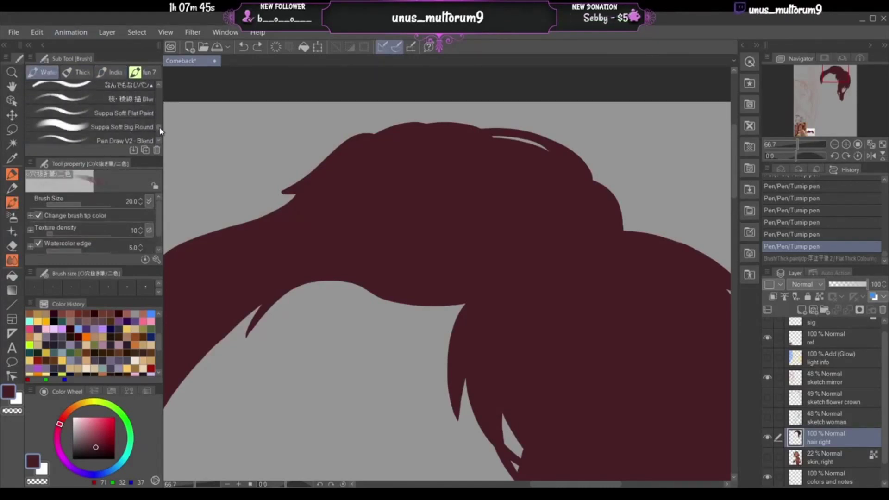
pyautogui.scroll(-2, 160, 132)
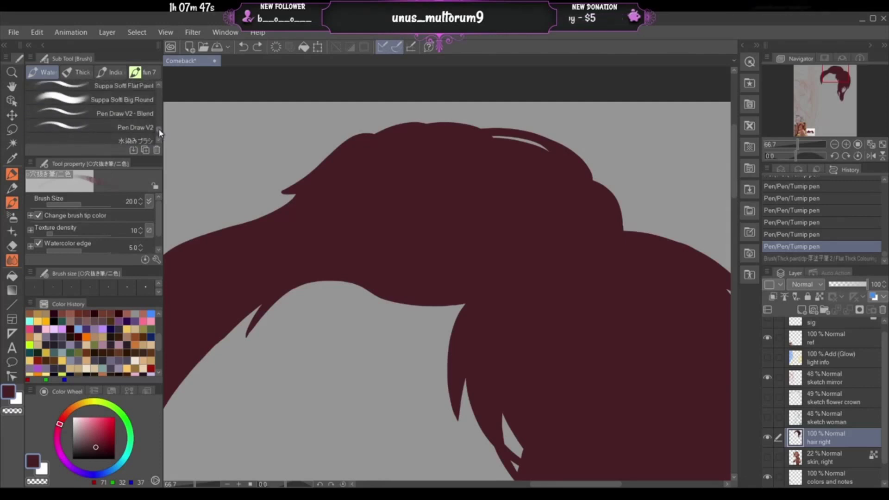
pyautogui.scroll(-5, 159, 127)
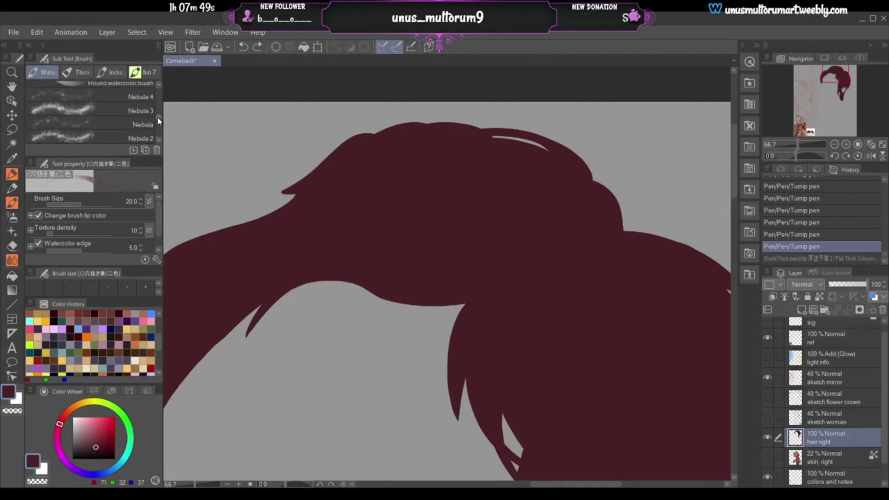
pyautogui.scroll(-6, 159, 118)
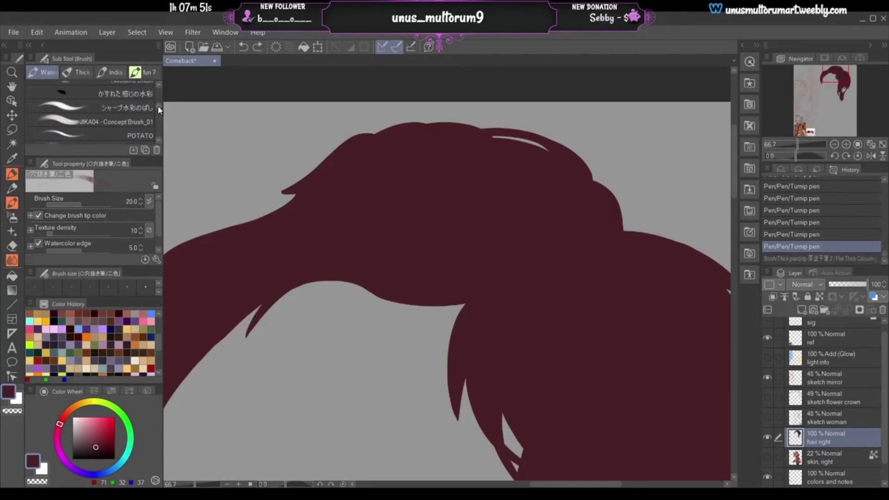
pyautogui.scroll(-8, 159, 109)
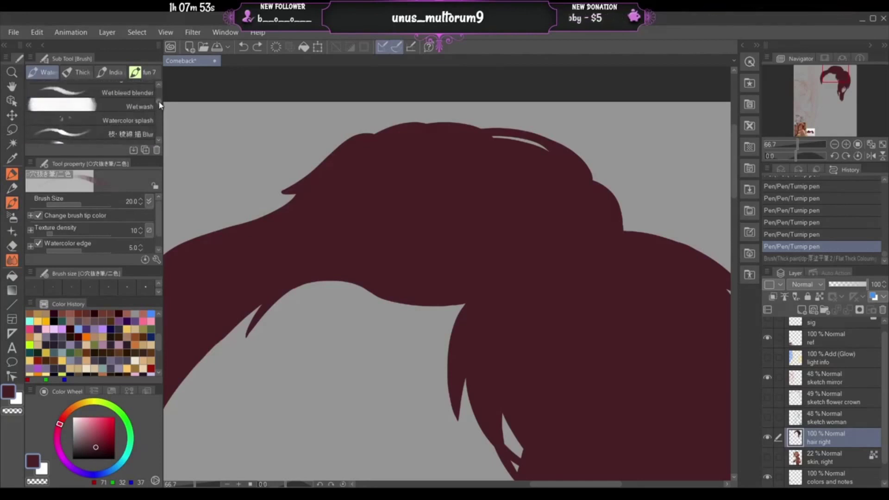
pyautogui.scroll(8, 159, 104)
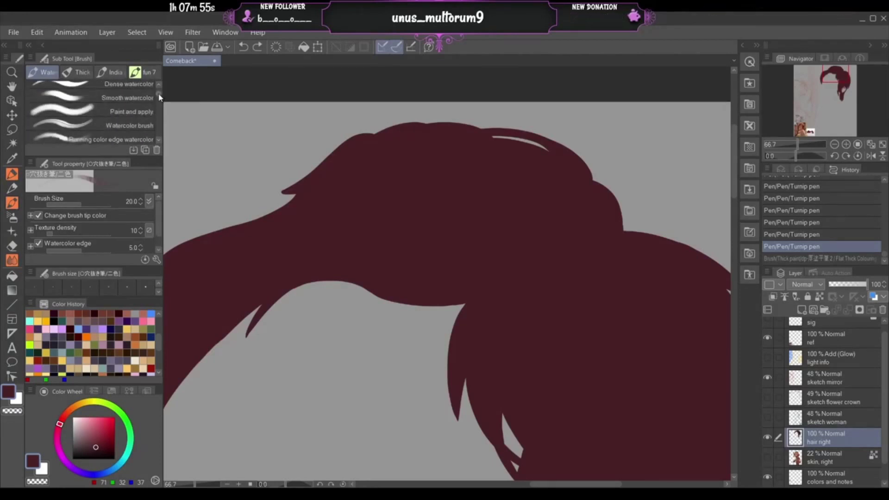
pyautogui.scroll(-10, 160, 100)
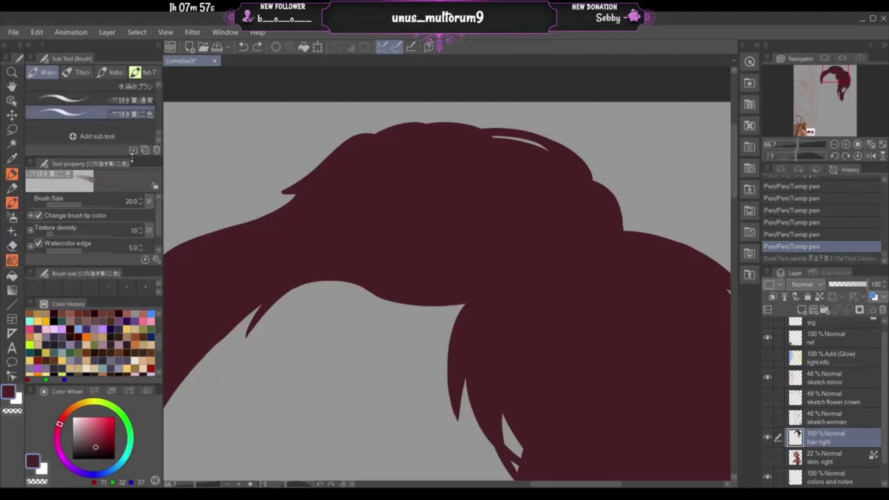
# - Look through the airbrush, decoration, blend and marker sub tools for a brush that suits hair strands
pyautogui.click(13, 218)
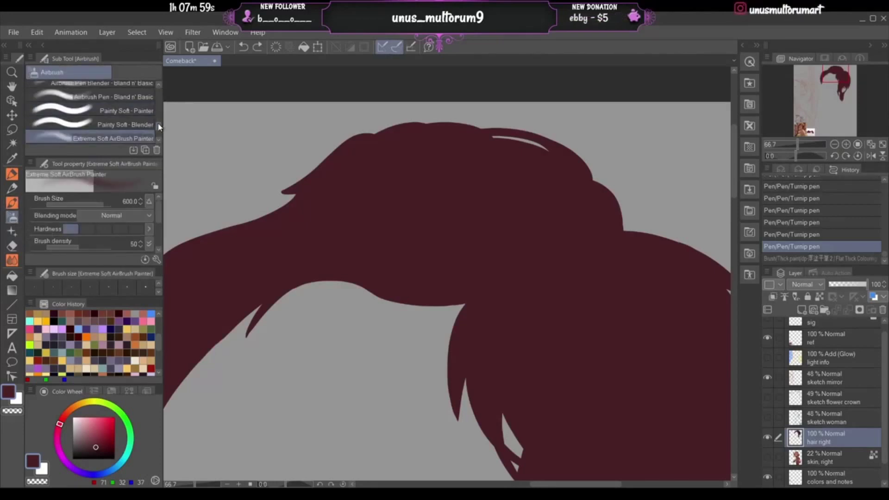
pyautogui.scroll(5, 159, 116)
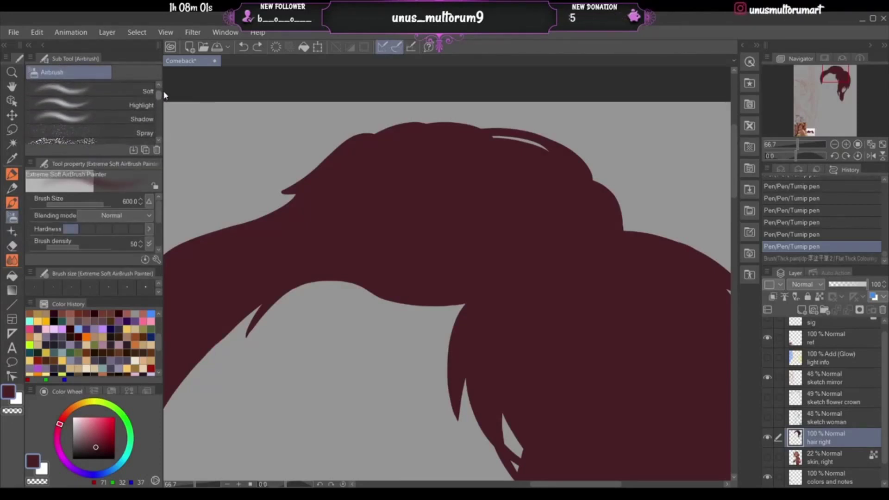
pyautogui.scroll(-5, 130, 138)
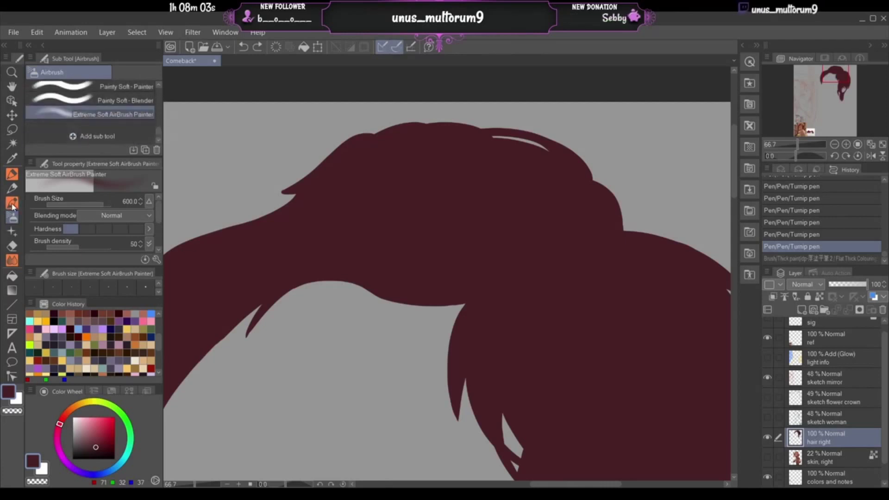
pyautogui.click(11, 232)
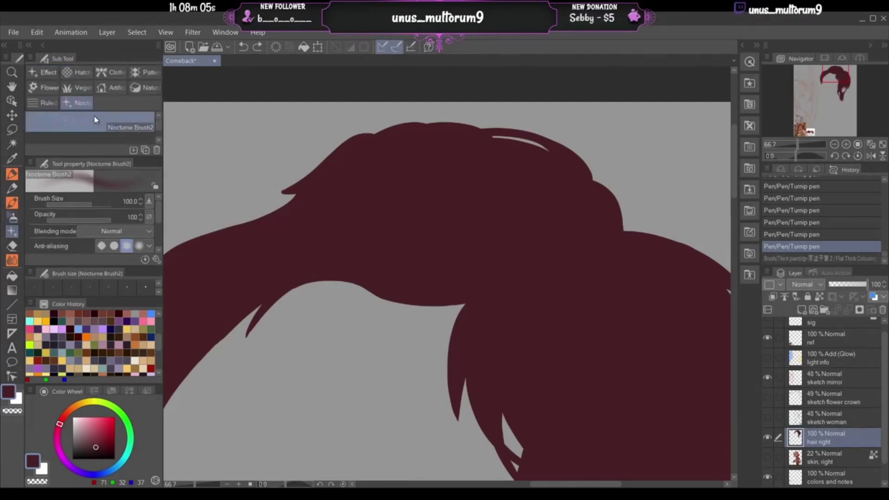
pyautogui.click(42, 72)
pyautogui.scroll(-3, 158, 135)
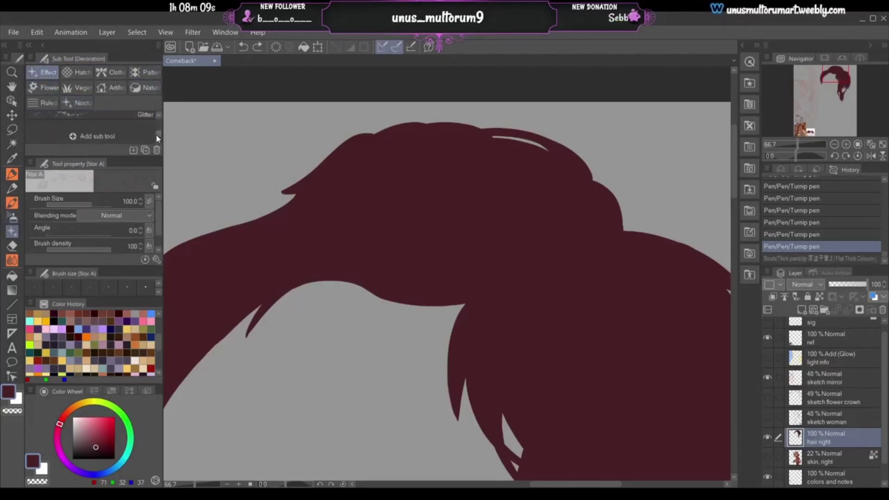
pyautogui.click(12, 259)
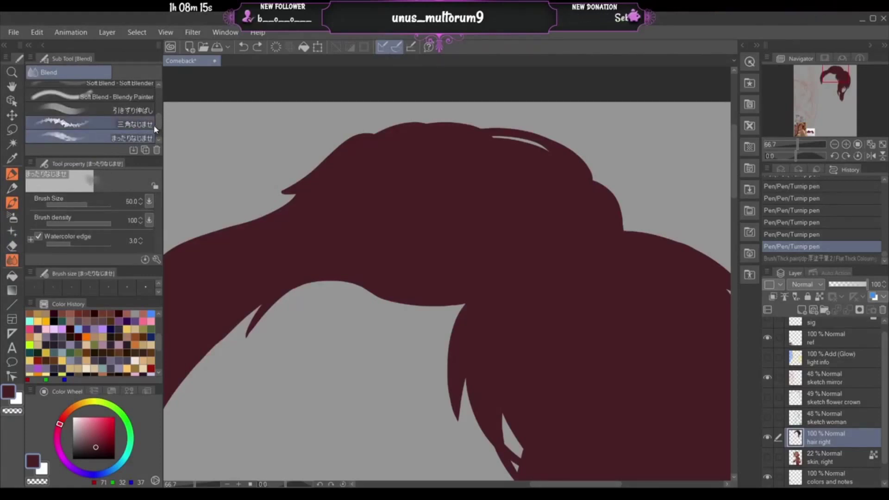
pyautogui.click(13, 245)
pyautogui.click(13, 232)
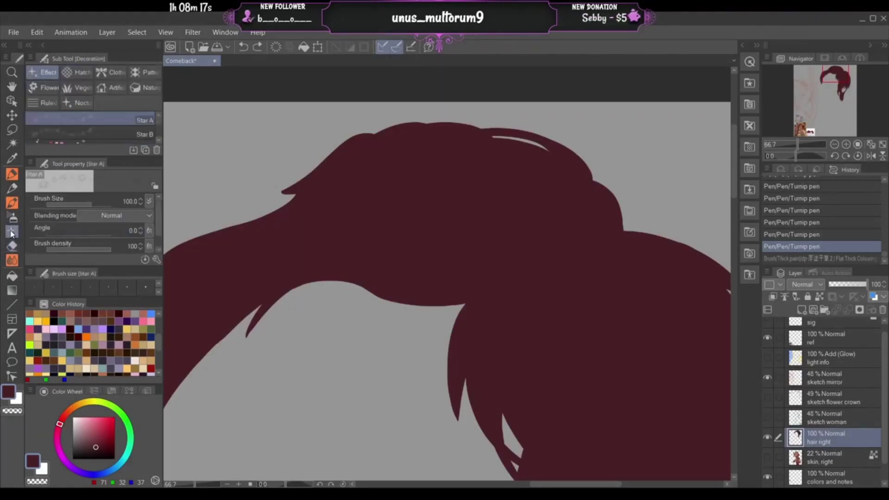
pyautogui.click(11, 221)
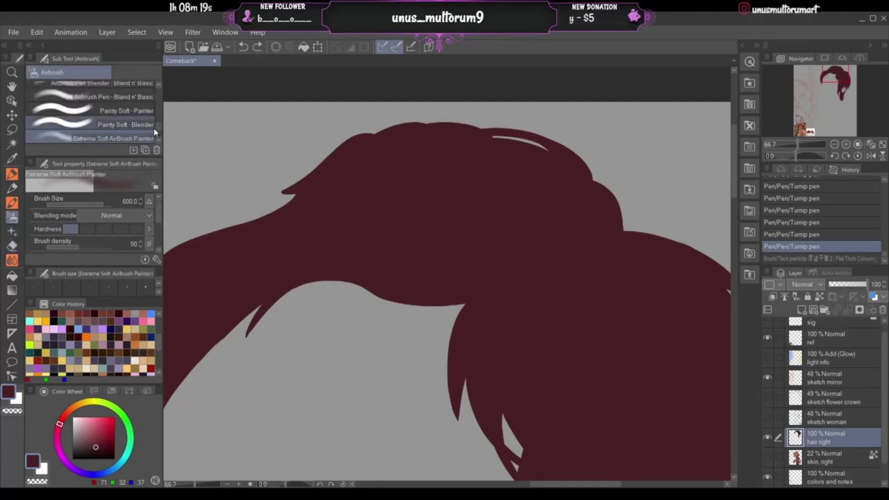
pyautogui.scroll(-1, 156, 129)
pyautogui.scroll(-1, 156, 131)
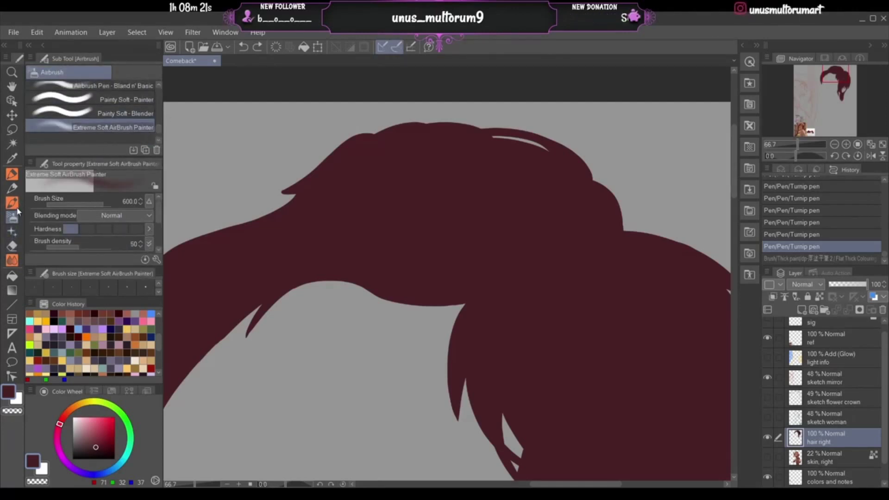
pyautogui.click(10, 203)
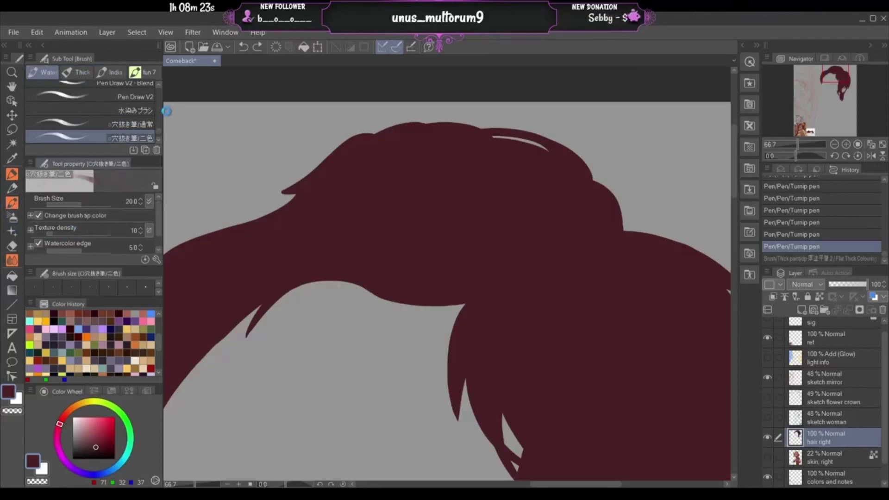
pyautogui.click(8, 190)
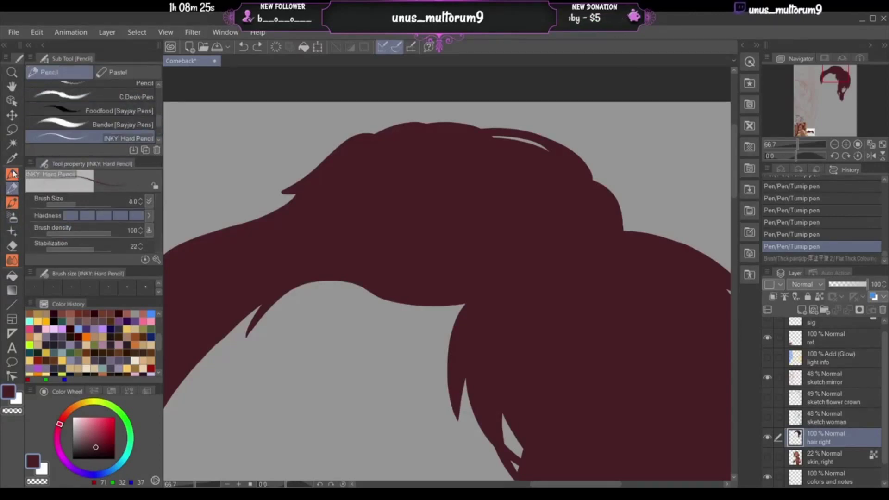
pyautogui.click(10, 175)
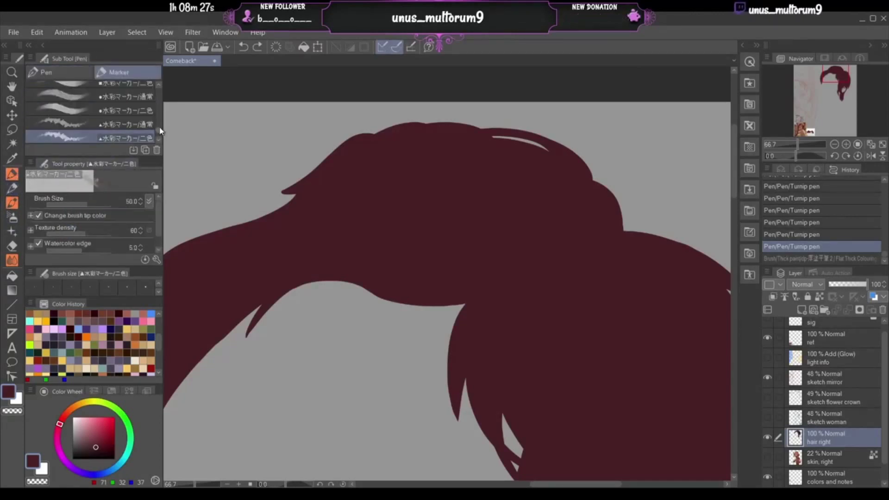
pyautogui.scroll(5, 160, 131)
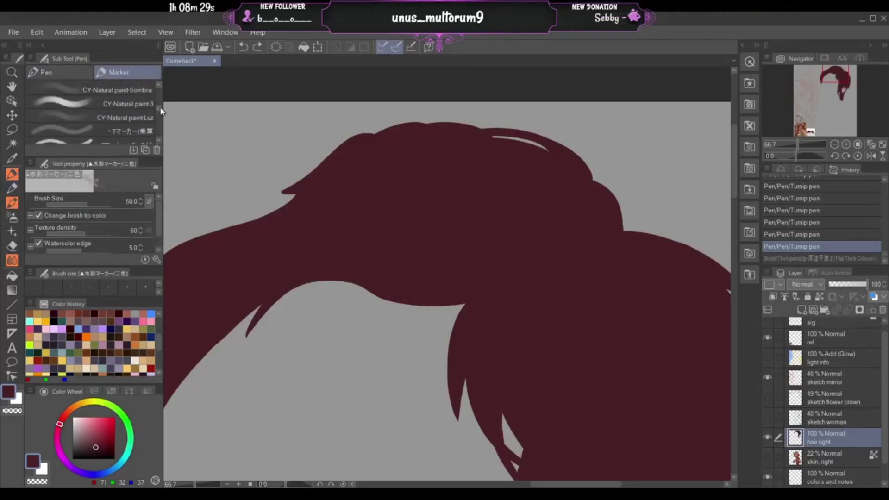
pyautogui.scroll(4, 161, 111)
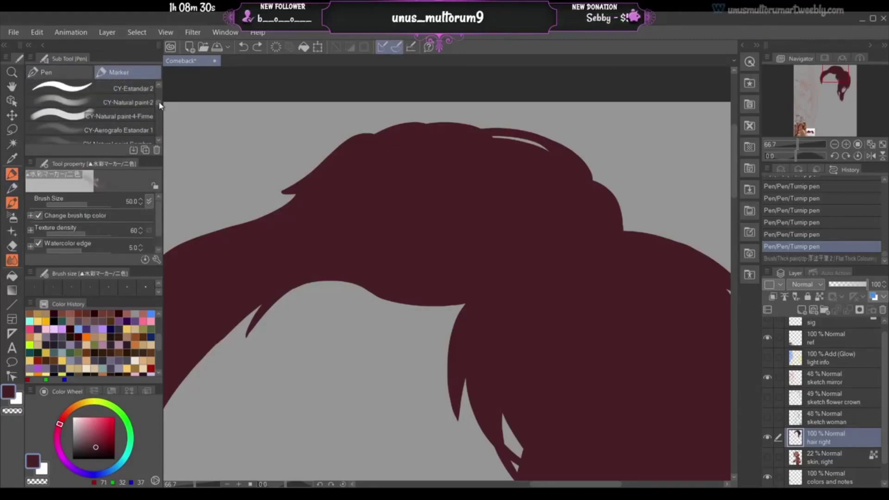
# - Try short strands beside the inner fringe lock with the Crispy [Sayjay Pens] brush at size 50
pyautogui.click(71, 74)
pyautogui.scroll(-2, 159, 125)
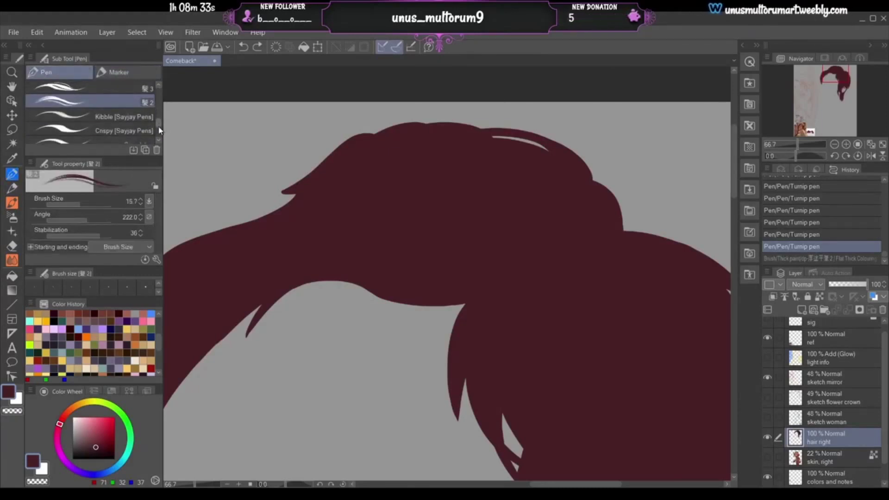
pyautogui.scroll(-1, 159, 130)
pyautogui.click(139, 115)
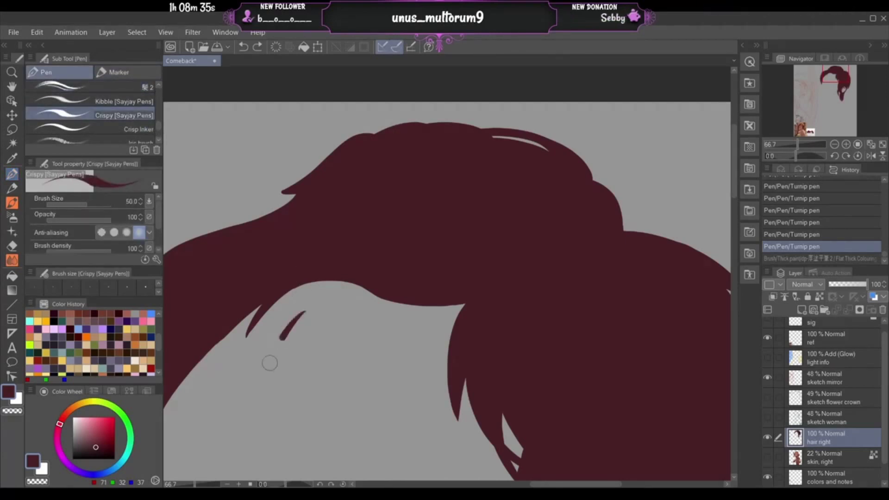
pyautogui.moveTo(269, 362); pyautogui.dragTo(273, 400)
pyautogui.hotkey('ctrl', 'z')
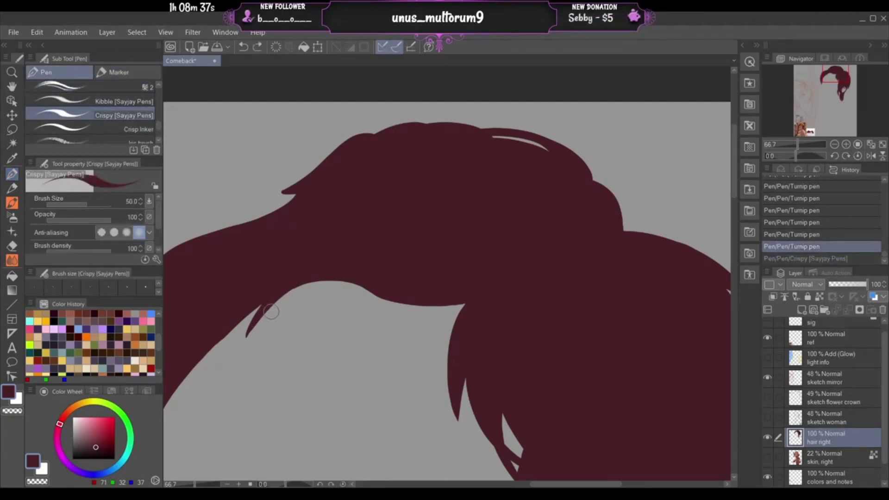
# - Try a strand below the fringe's inner edge with the 髪の毛ペン brush
pyautogui.scroll(3, 160, 129)
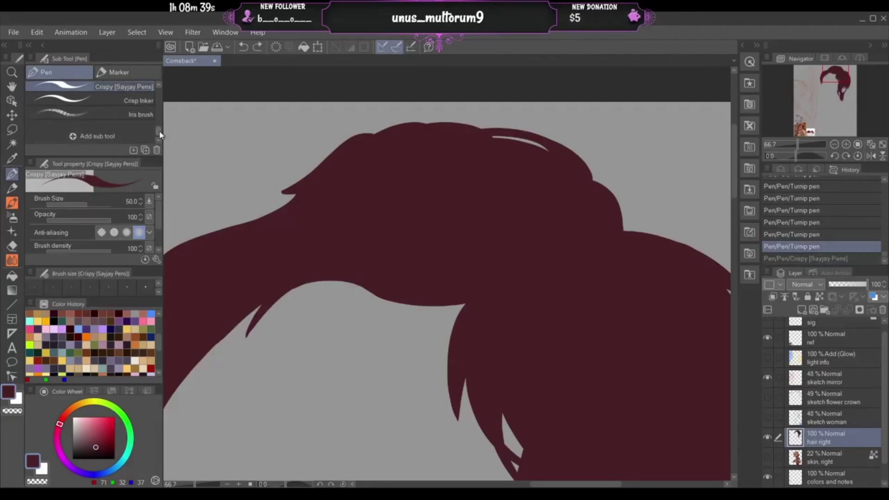
pyautogui.scroll(4, 157, 124)
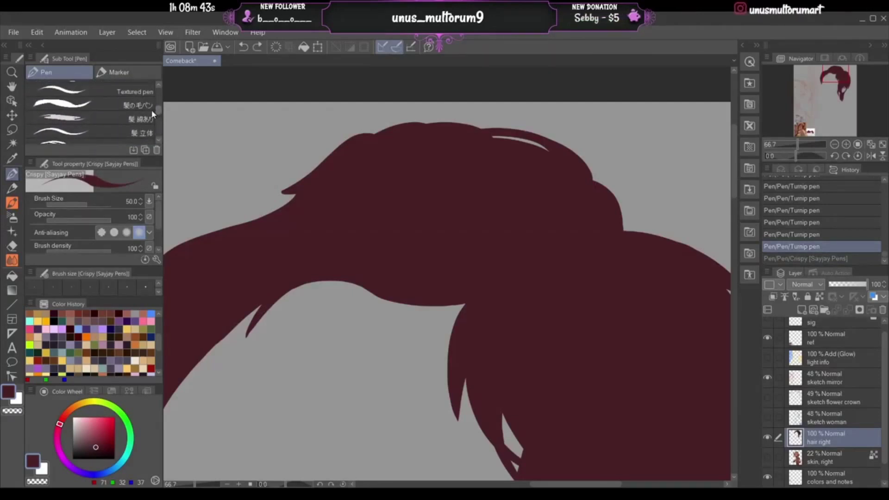
pyautogui.click(88, 102)
pyautogui.moveTo(274, 342); pyautogui.dragTo(287, 386)
pyautogui.hotkey('ctrl', 'z')
# - Try thin strands under the fringe with Textured pen at size 8 and Tapered Pen at size 5
pyautogui.click(93, 89)
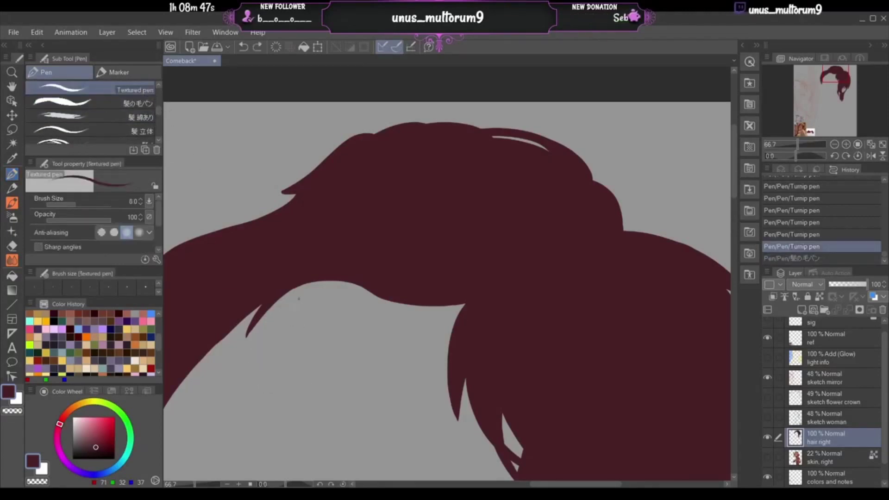
pyautogui.moveTo(306, 295); pyautogui.dragTo(280, 364)
pyautogui.hotkey('ctrl', 'z')
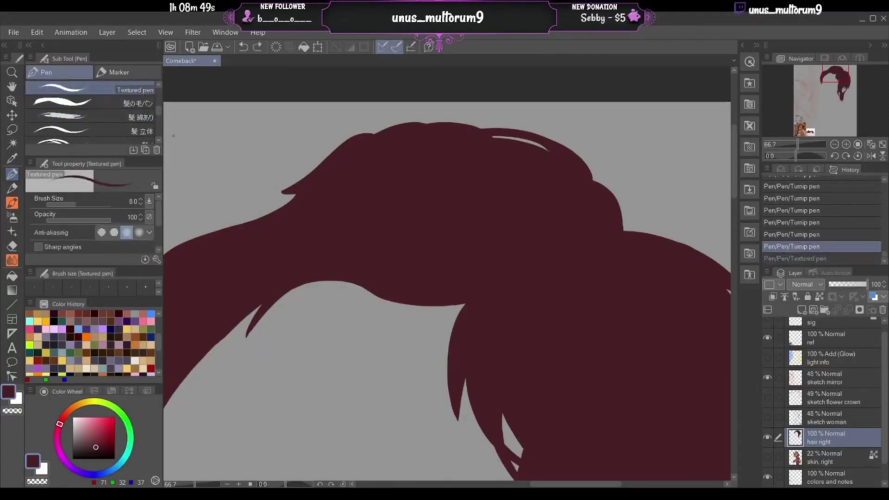
pyautogui.scroll(4, 159, 111)
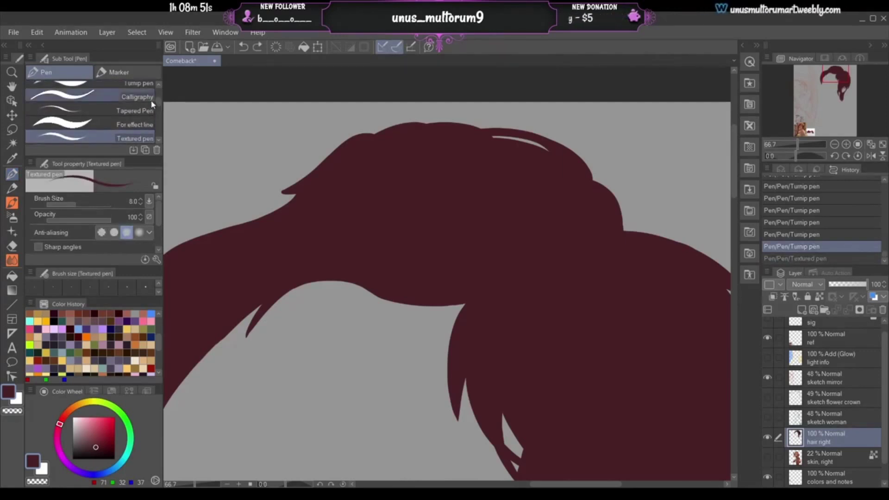
pyautogui.click(93, 110)
pyautogui.moveTo(296, 370); pyautogui.dragTo(299, 373)
pyautogui.hotkey('ctrl', 'z')
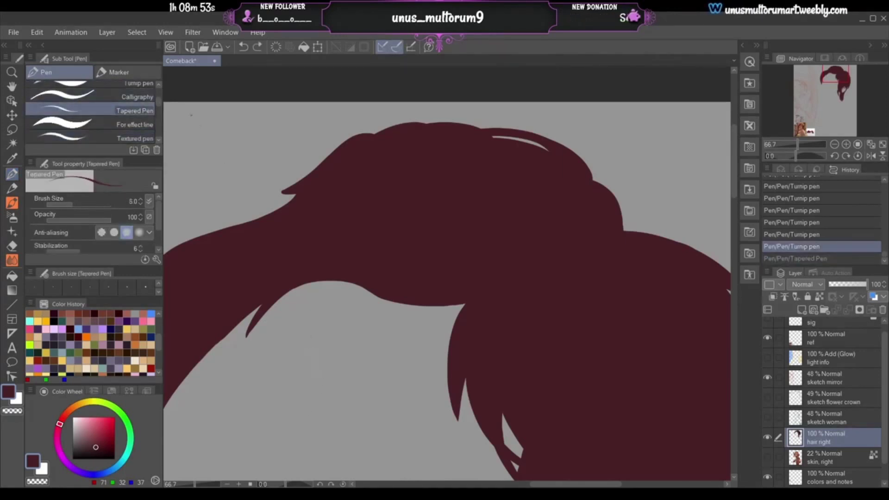
# - Look through the remaining Pen sub tools and select the Crisp Inker brush
pyautogui.scroll(-5, 159, 112)
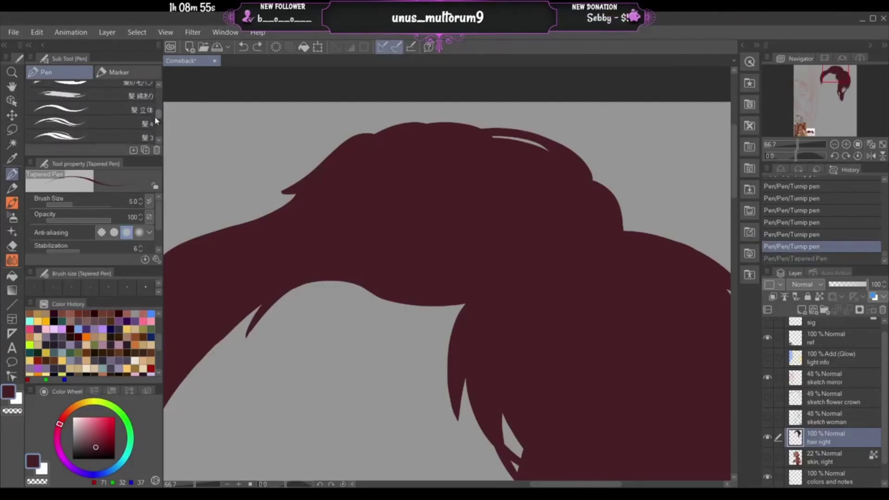
pyautogui.scroll(-6, 156, 125)
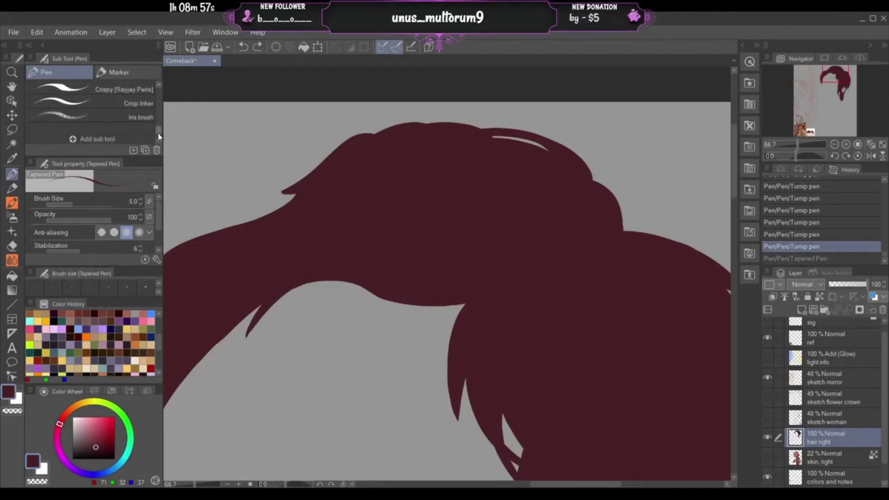
pyautogui.scroll(1, 158, 130)
pyautogui.click(146, 121)
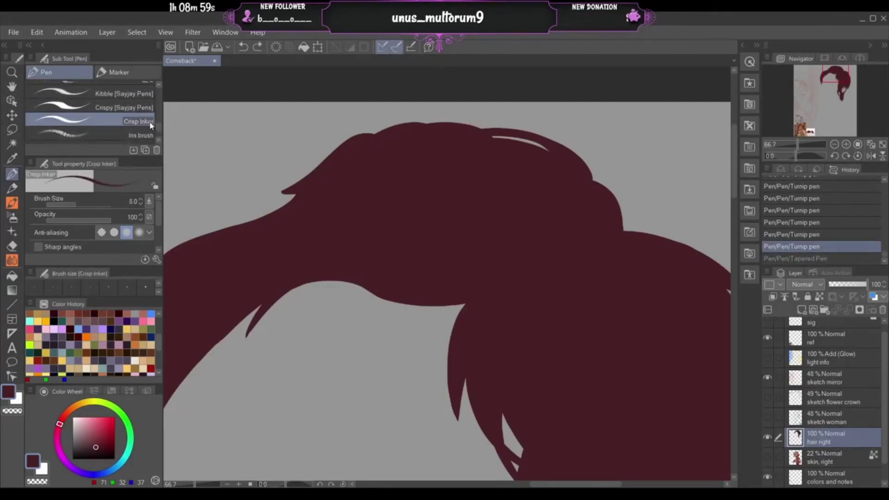
# - Try strands under the fringe's inner edge with the India ink brushes Watery ink and Light running ink
pyautogui.click(10, 204)
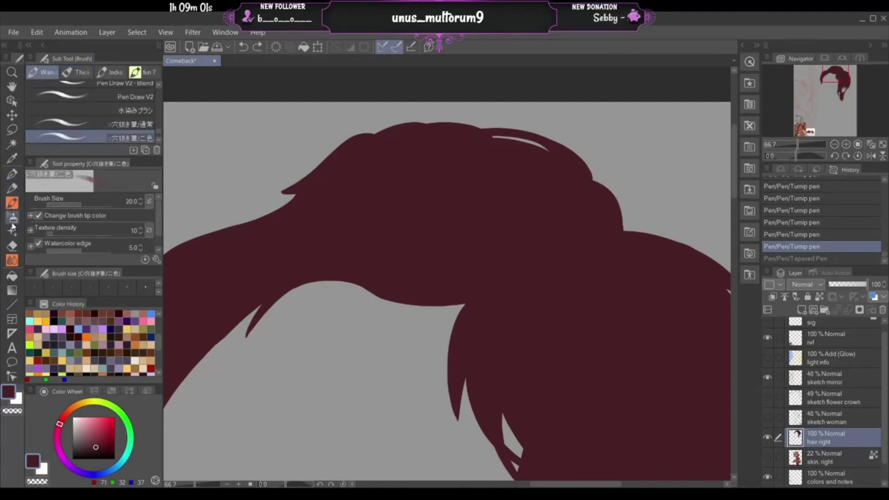
pyautogui.click(108, 71)
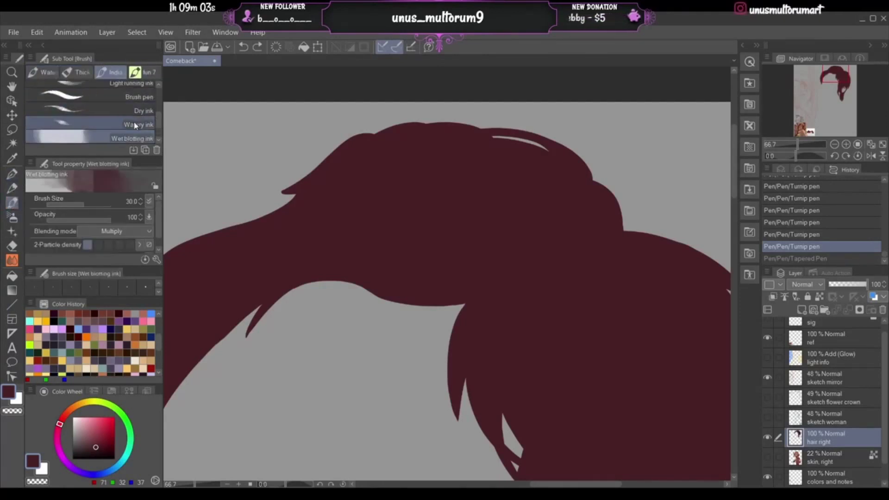
pyautogui.click(144, 126)
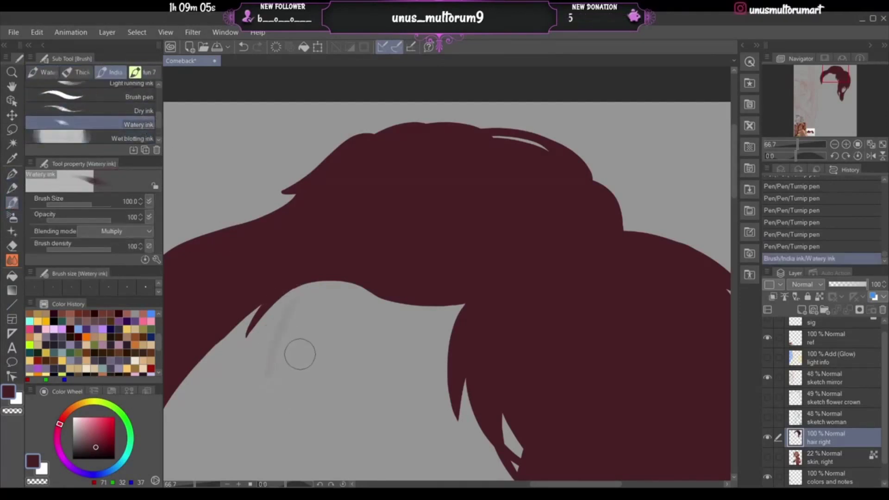
pyautogui.scroll(2, 139, 111)
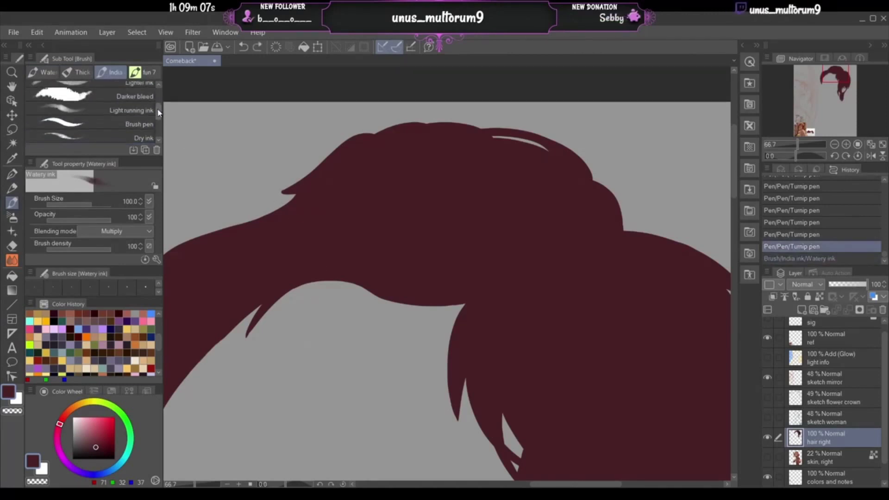
pyautogui.click(132, 106)
pyautogui.moveTo(275, 334); pyautogui.dragTo(274, 340)
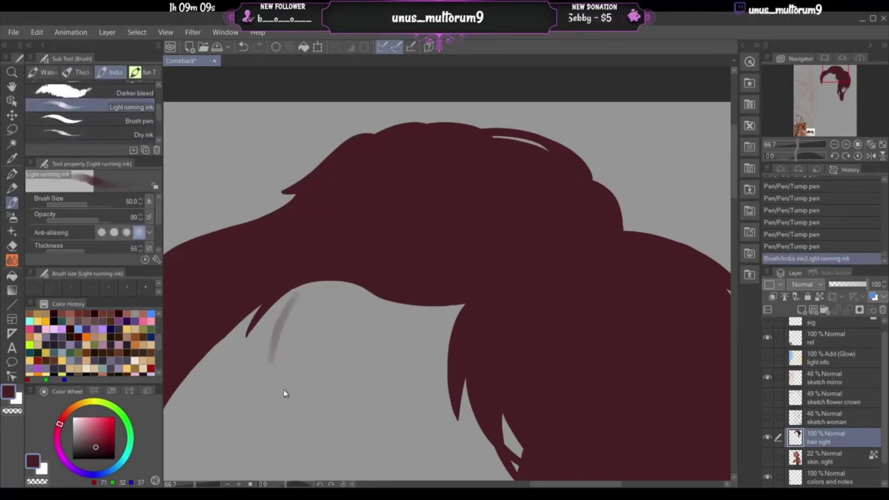
pyautogui.hotkey('ctrl', 'z')
# - Try strands under the fringe with the India ink brushes Lighter ink and Rough, both at size 40
pyautogui.scroll(2, 159, 113)
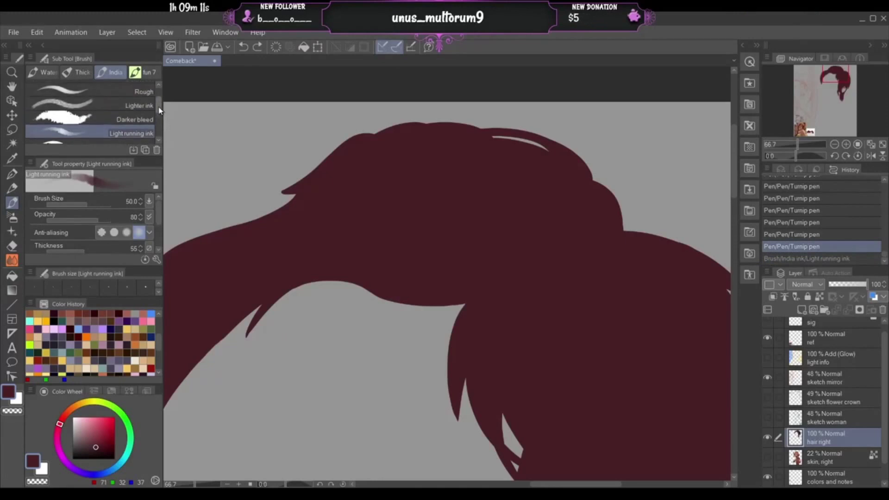
pyautogui.click(134, 105)
pyautogui.moveTo(296, 311); pyautogui.dragTo(285, 382)
pyautogui.hotkey('ctrl', 'z')
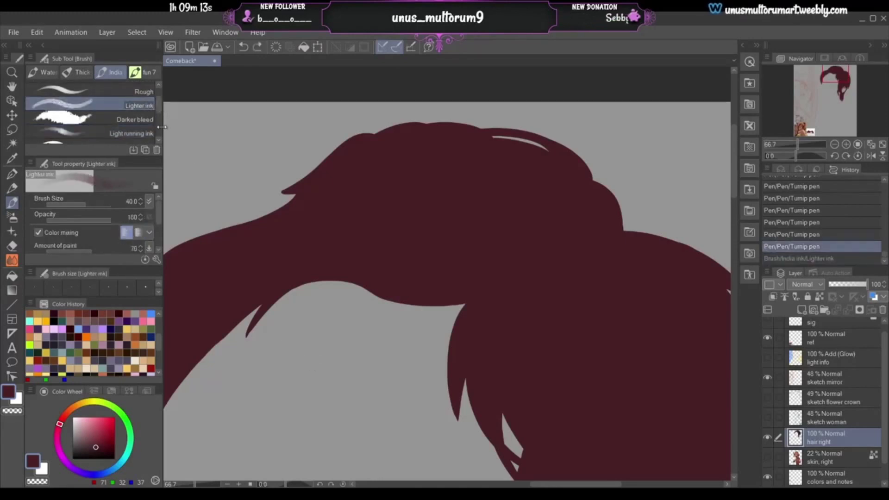
pyautogui.scroll(2, 159, 113)
pyautogui.click(139, 117)
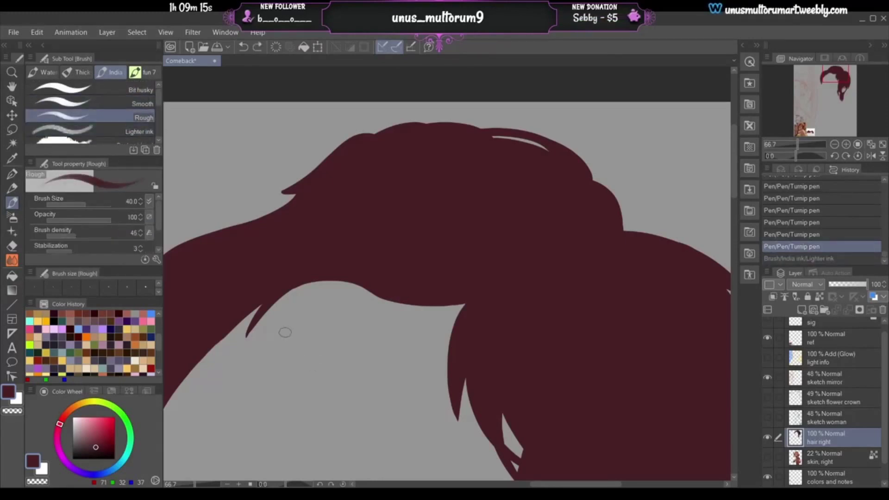
pyautogui.moveTo(303, 294); pyautogui.dragTo(287, 366)
pyautogui.hotkey('ctrl', 'z')
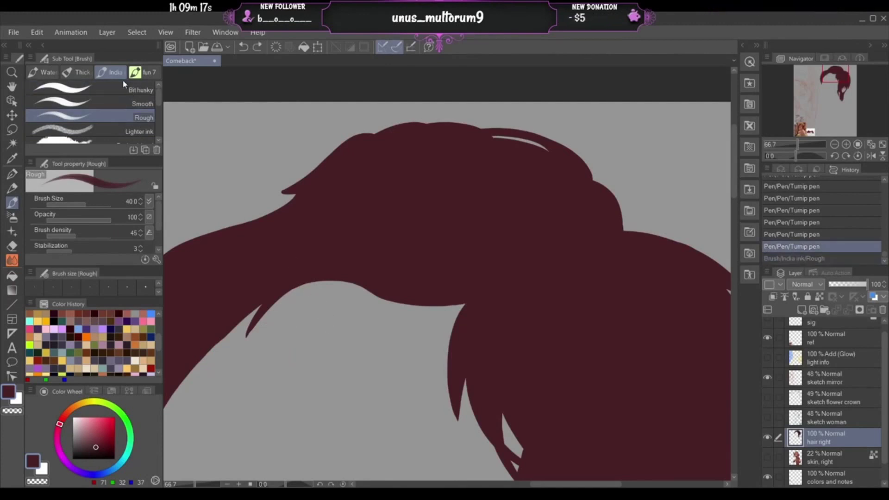
# - Try a stroke below the fringe with the watercolor brush Pen Draw V2 at size 600
pyautogui.click(43, 72)
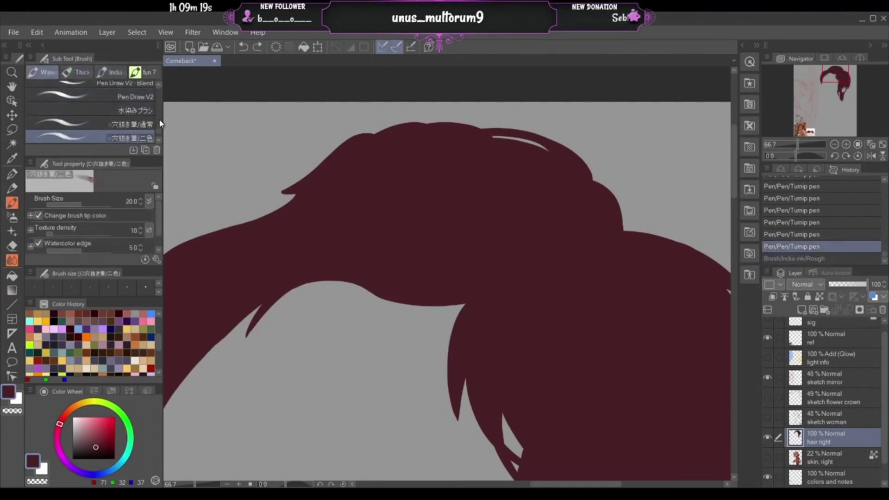
pyautogui.click(135, 97)
pyautogui.moveTo(288, 296); pyautogui.dragTo(317, 391)
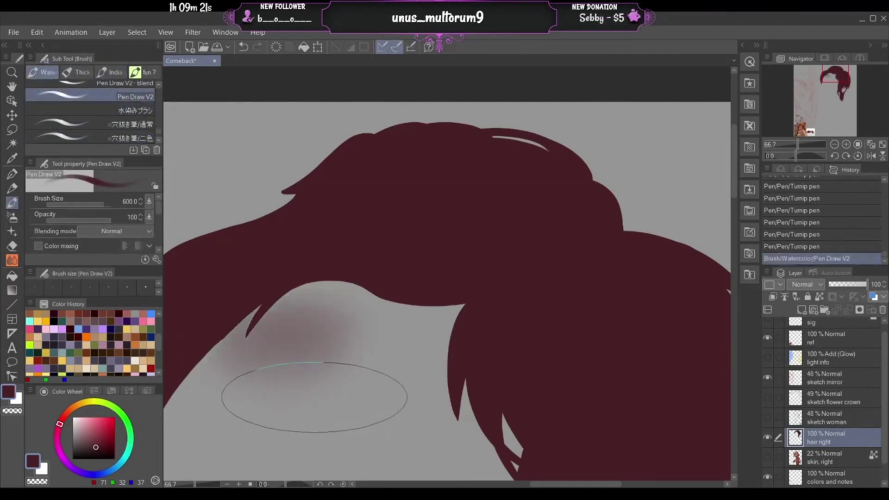
pyautogui.hotkey('ctrl', 'z')
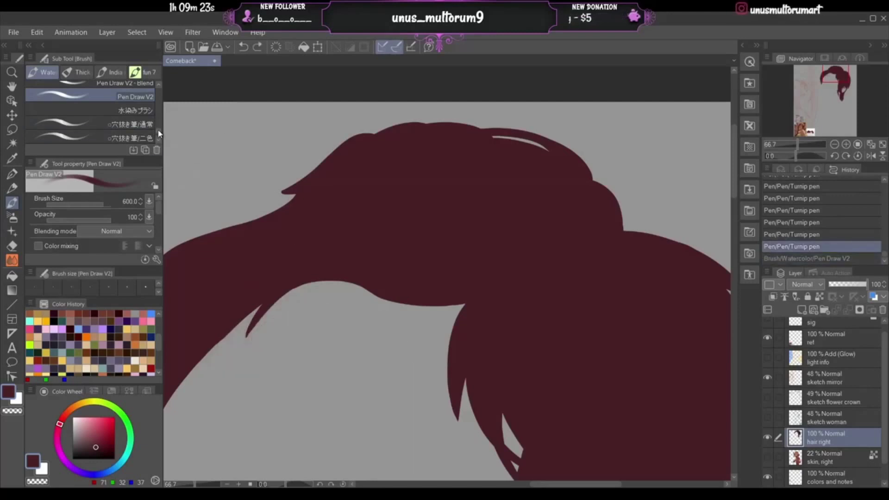
# - Try strands under the fringe with Suppa Soft! Flat Paint at size 50 and Suppa Soft! Big Round at size 300
pyautogui.scroll(-3, 159, 134)
pyautogui.click(121, 120)
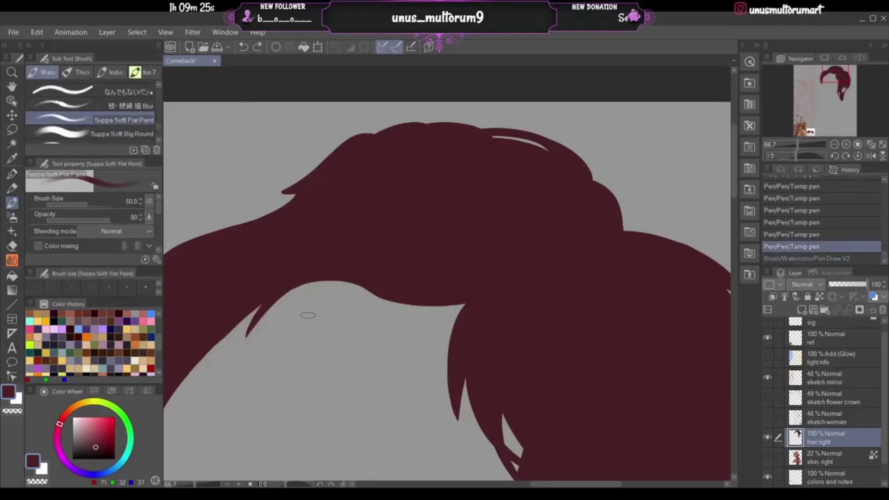
pyautogui.moveTo(308, 315); pyautogui.dragTo(280, 421)
pyautogui.hotkey('ctrl', 'z')
pyautogui.click(121, 134)
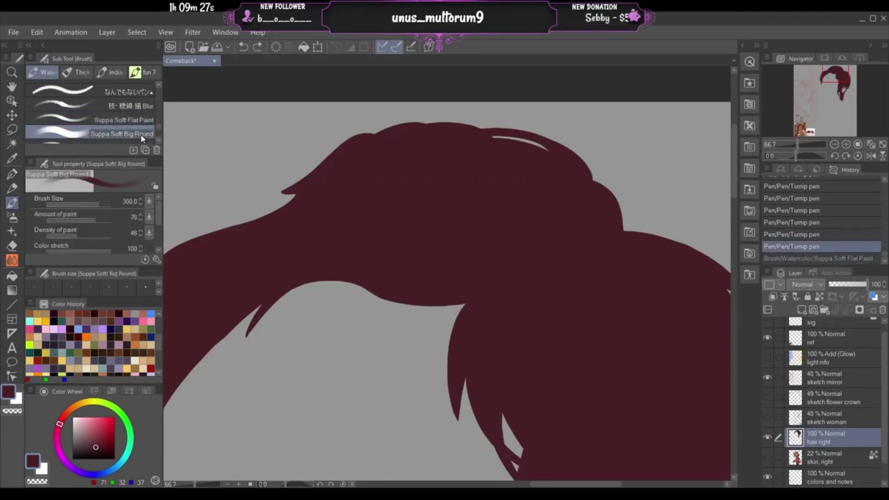
pyautogui.moveTo(318, 317); pyautogui.dragTo(328, 387)
pyautogui.hotkey('ctrl', 'z')
# - Try two strands beside the inner fringe lock with the なんでもないペン▲ brush at size 10
pyautogui.click(121, 91)
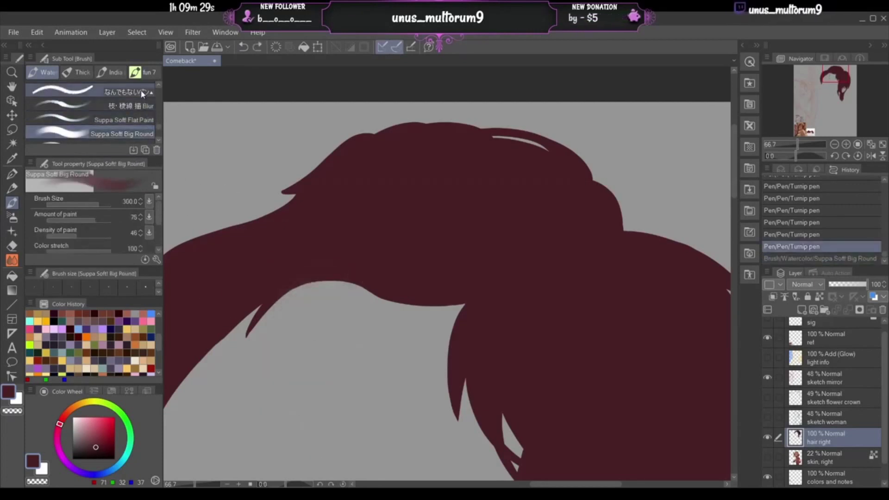
pyautogui.moveTo(314, 311); pyautogui.dragTo(294, 400)
pyautogui.hotkey('ctrl', 'z')
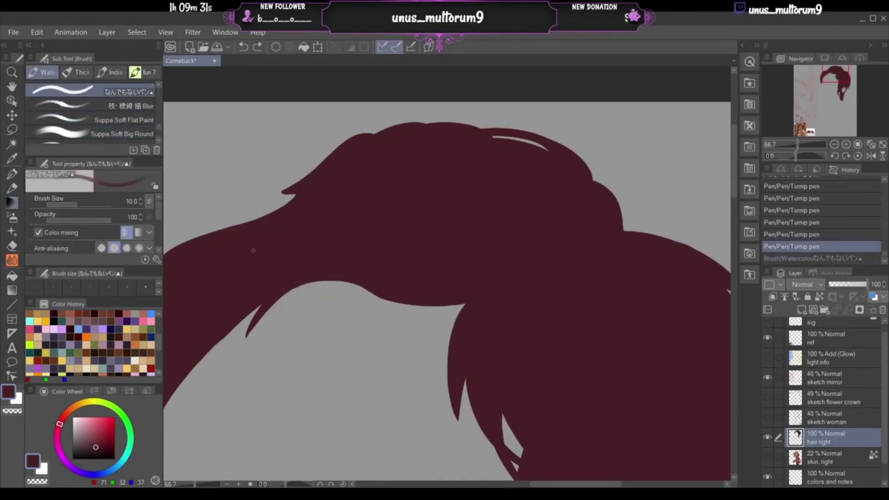
pyautogui.moveTo(287, 315); pyautogui.dragTo(272, 400)
pyautogui.hotkey('ctrl', 'z')
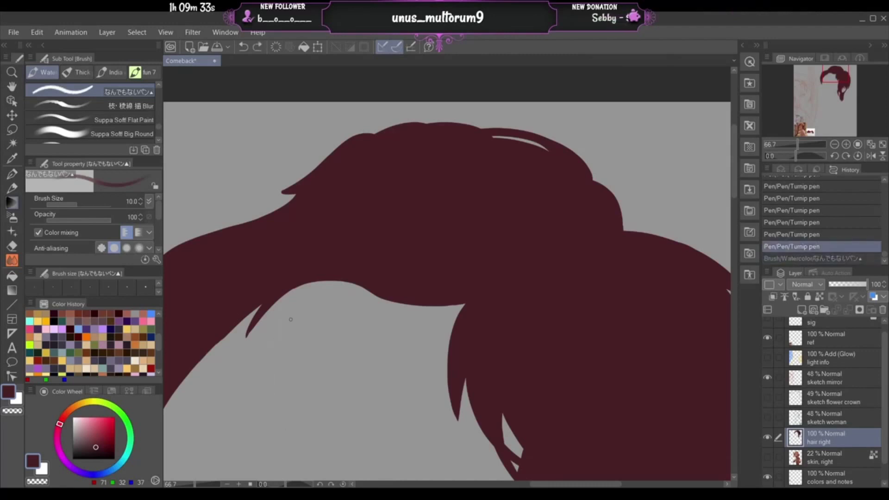
# - Try one strand with each of the two なんでもないペン● brushes at size 10, without and with color mixing
pyautogui.scroll(5, 148, 121)
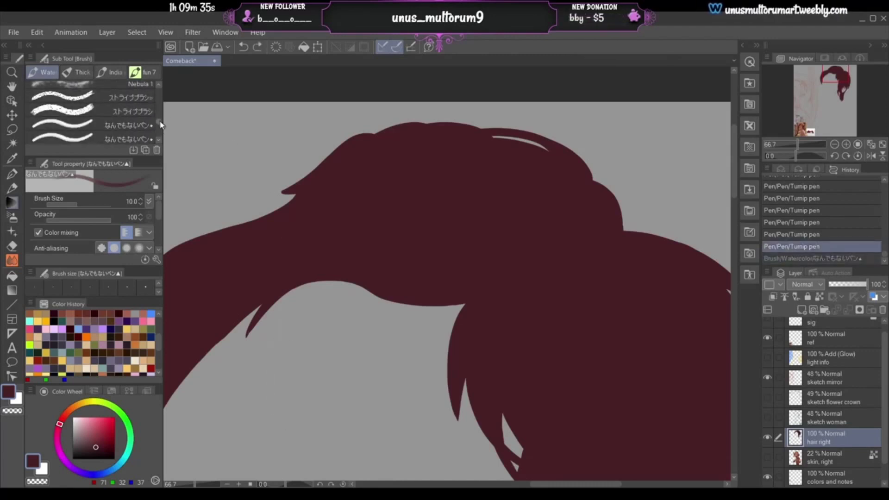
pyautogui.click(148, 115)
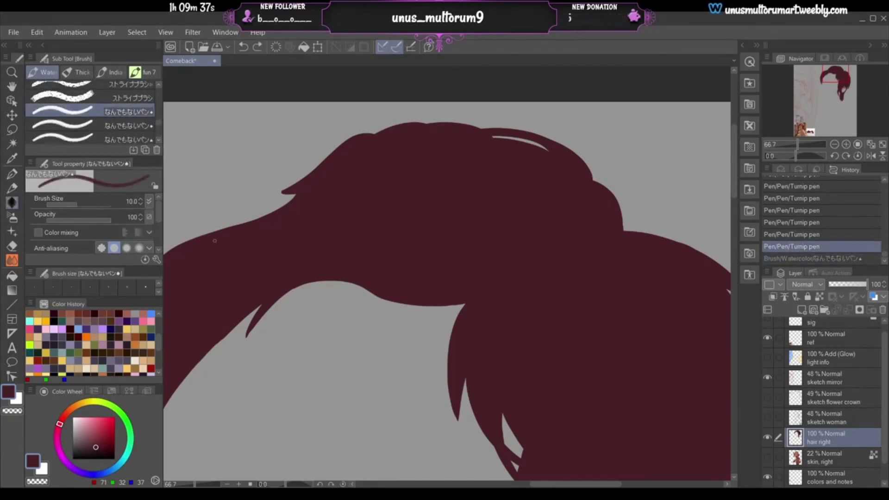
pyautogui.moveTo(298, 308); pyautogui.dragTo(288, 358)
pyautogui.hotkey('ctrl', 'z')
pyautogui.click(138, 125)
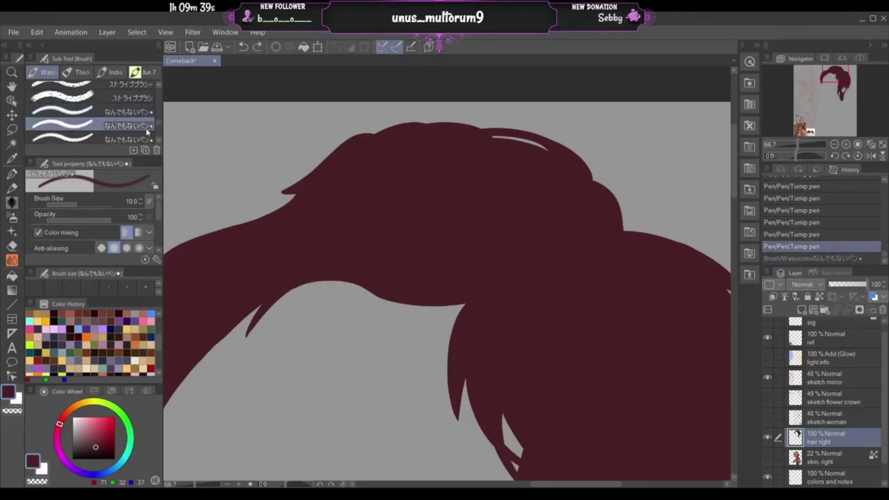
pyautogui.moveTo(327, 296); pyautogui.dragTo(316, 368)
pyautogui.hotkey('ctrl', 'z')
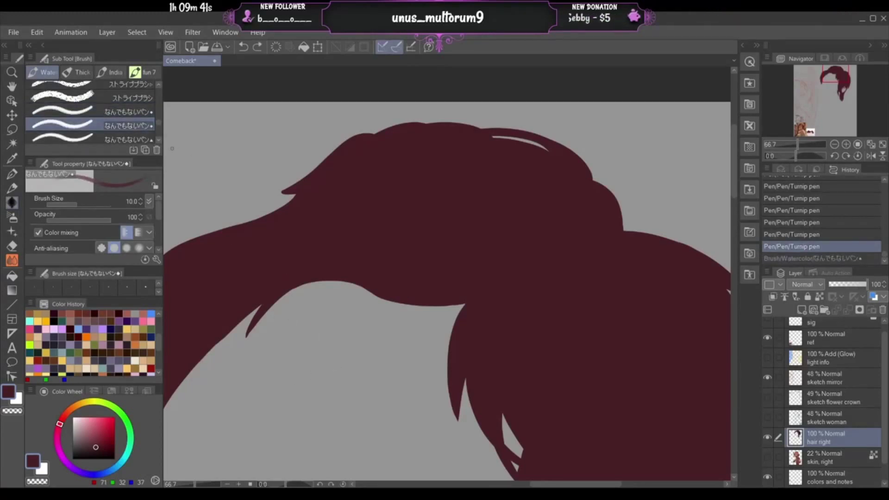
# - Try strands below the fringe with the Soft bleed brush at size 100 and Tapered Watercolor at size 50
pyautogui.scroll(8, 159, 121)
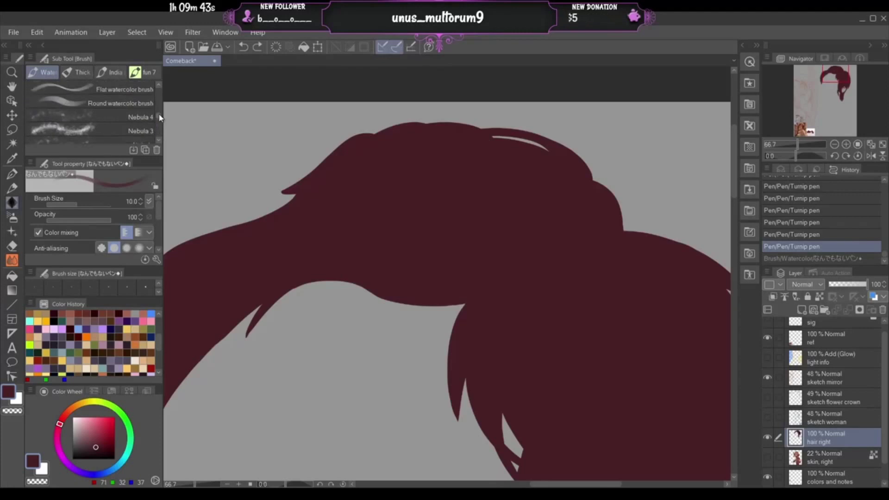
pyautogui.scroll(1, 160, 116)
pyautogui.scroll(1, 159, 115)
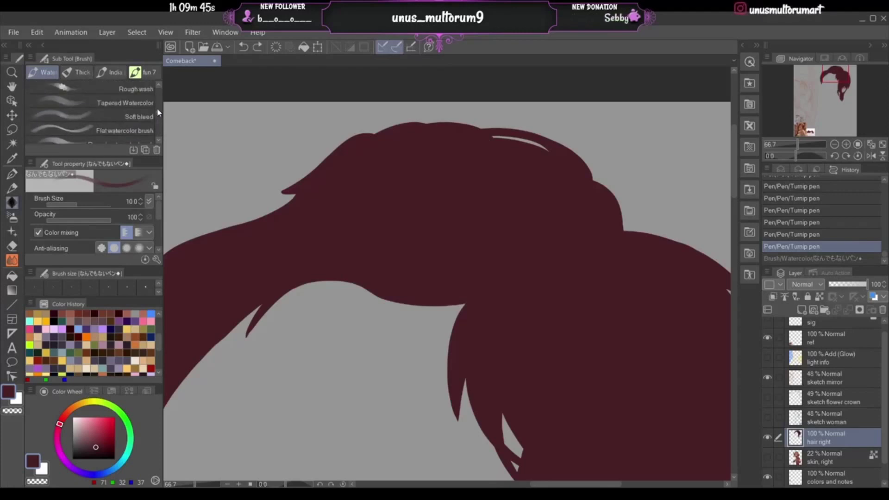
pyautogui.click(134, 117)
pyautogui.moveTo(318, 309)
pyautogui.mouseDown()
pyautogui.moveTo(287, 350)
pyautogui.moveTo(291, 405)
pyautogui.mouseUp()
pyautogui.hotkey('ctrl', 'z')
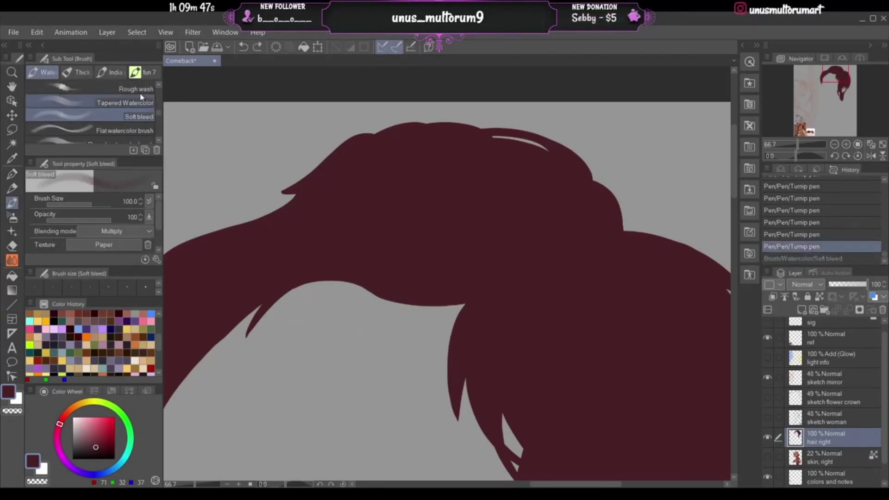
pyautogui.click(125, 103)
pyautogui.moveTo(327, 299); pyautogui.dragTo(304, 390)
pyautogui.hotkey('ctrl', 'z')
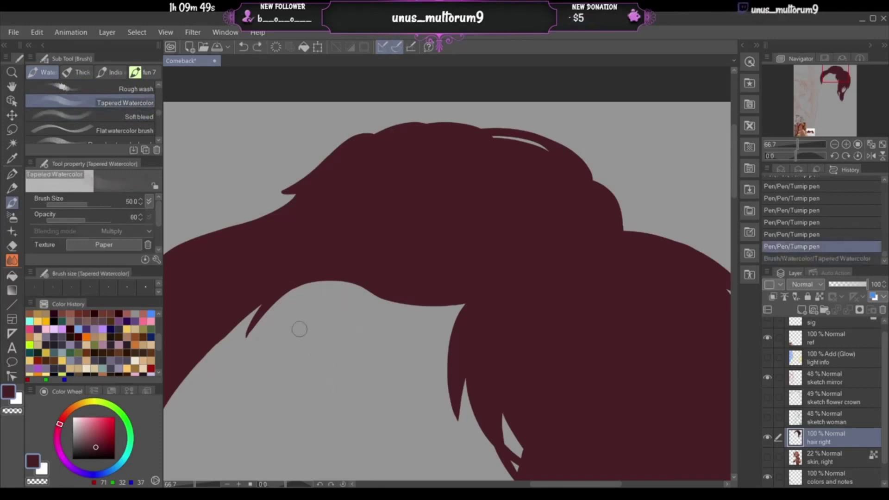
pyautogui.hotkey('ctrl', 'y')
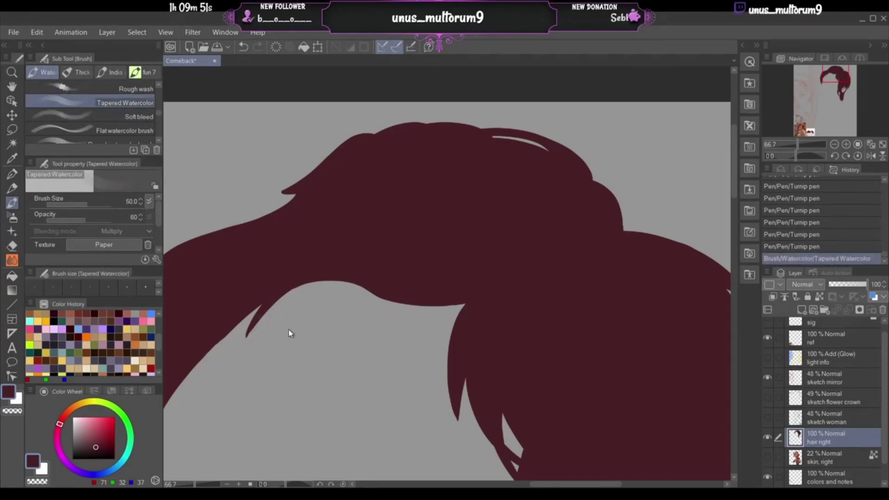
pyautogui.hotkey('ctrl', 'z')
# - Resize the Tapered Watercolor brush to 1.3 and to 29.9, and try strands beside the inner fringe lock
pyautogui.moveTo(80, 206); pyautogui.dragTo(54, 202)
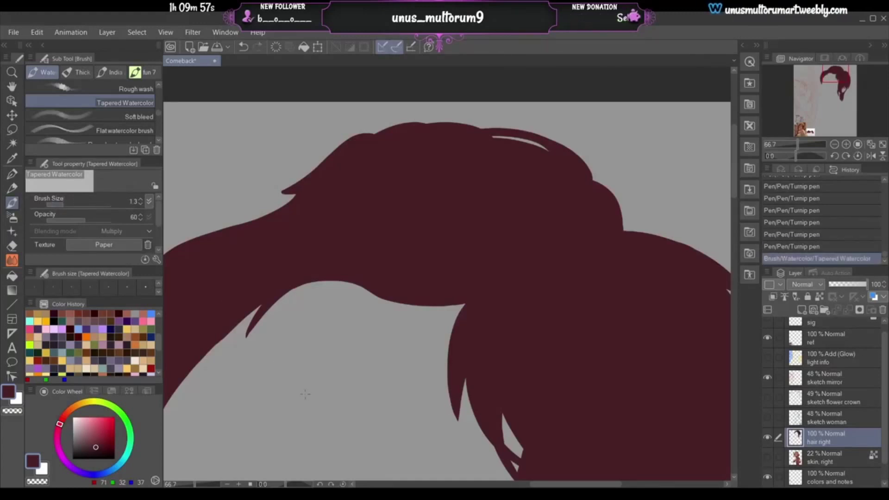
pyautogui.moveTo(72, 205); pyautogui.dragTo(85, 209)
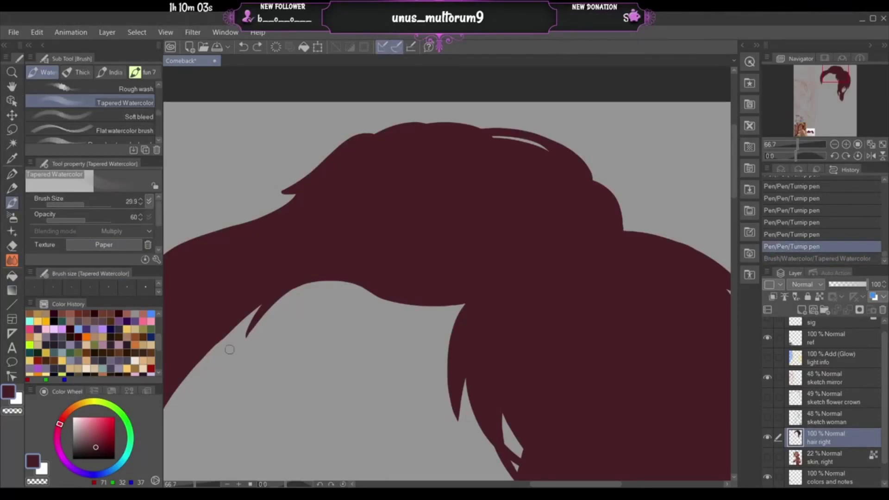
pyautogui.moveTo(285, 311); pyautogui.dragTo(263, 403)
pyautogui.hotkey('ctrl', 'z')
pyautogui.moveTo(305, 306); pyautogui.dragTo(264, 381)
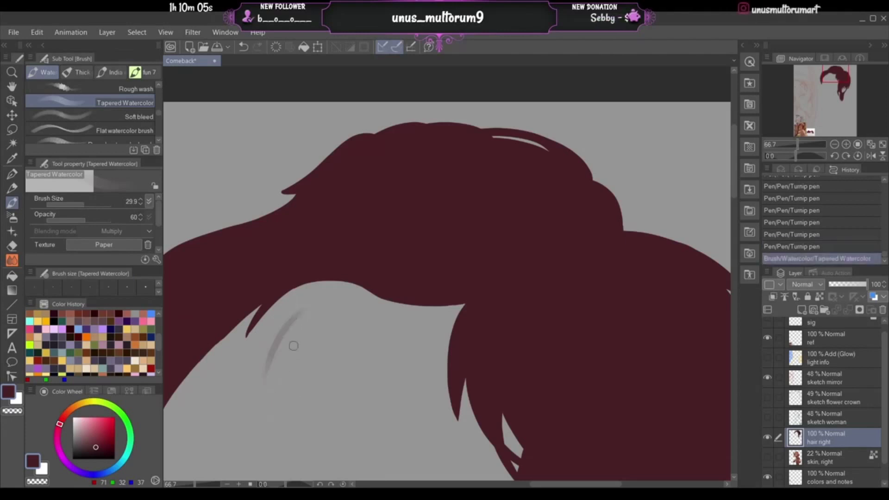
pyautogui.hotkey('ctrl', 'z')
# - Try a strand under the fringe with the Rough wash brush at size 91.4
pyautogui.click(135, 89)
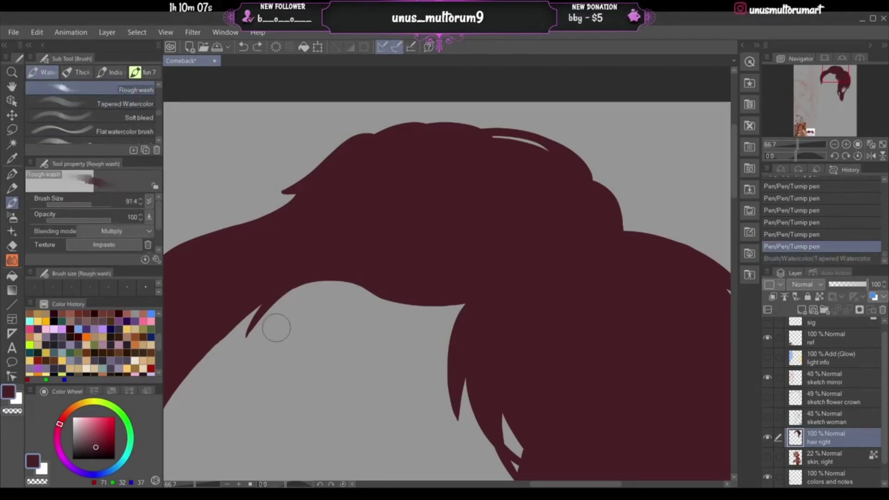
pyautogui.moveTo(276, 329); pyautogui.dragTo(279, 398)
pyautogui.hotkey('ctrl', 'z')
# - Try a strand in the gap below the fringe with the POTATO watercolor brush at size 8
pyautogui.moveTo(159, 113); pyautogui.dragTo(160, 109)
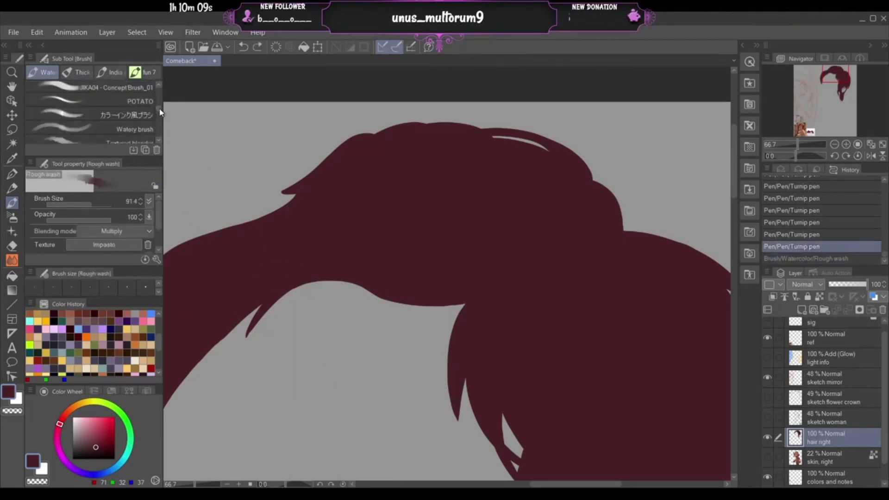
pyautogui.scroll(2, 160, 111)
pyautogui.click(135, 121)
pyautogui.click(278, 420)
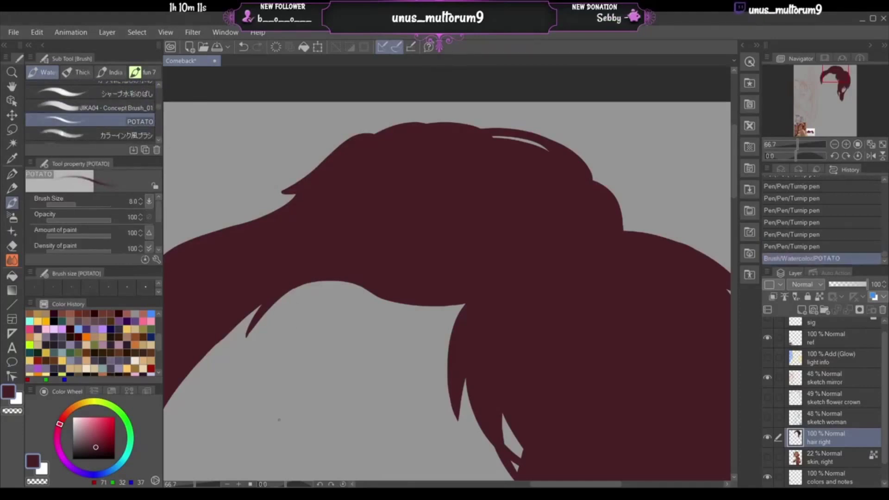
# - Try a strand under the fringe with the POTATO brush resized to 22.5
pyautogui.hotkey('ctrl', 'z')
pyautogui.click(82, 204)
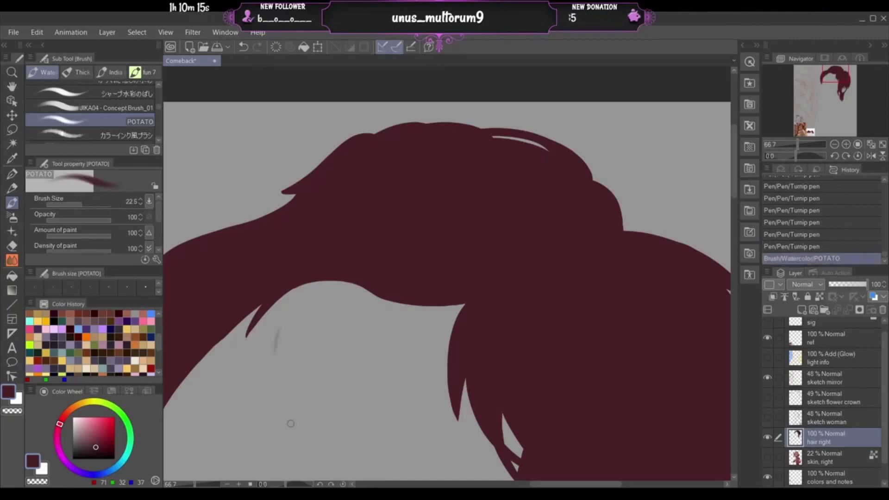
pyautogui.moveTo(271, 298); pyautogui.dragTo(249, 355)
pyautogui.hotkey('ctrl', 'z')
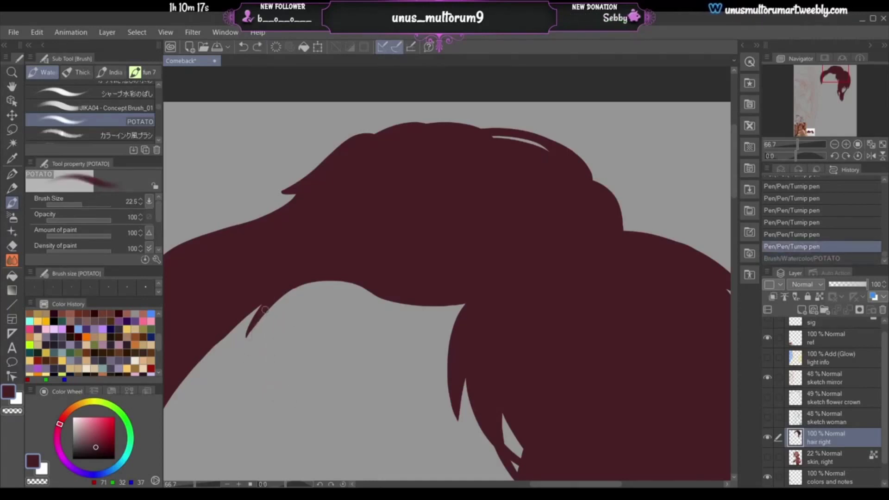
# - Try extending the tip of the small inner fringe lock downward with tapered POTATO brush strokes
pyautogui.moveTo(268, 303); pyautogui.dragTo(246, 343)
pyautogui.hotkey('ctrl', 'z')
pyautogui.moveTo(260, 308); pyautogui.dragTo(242, 347)
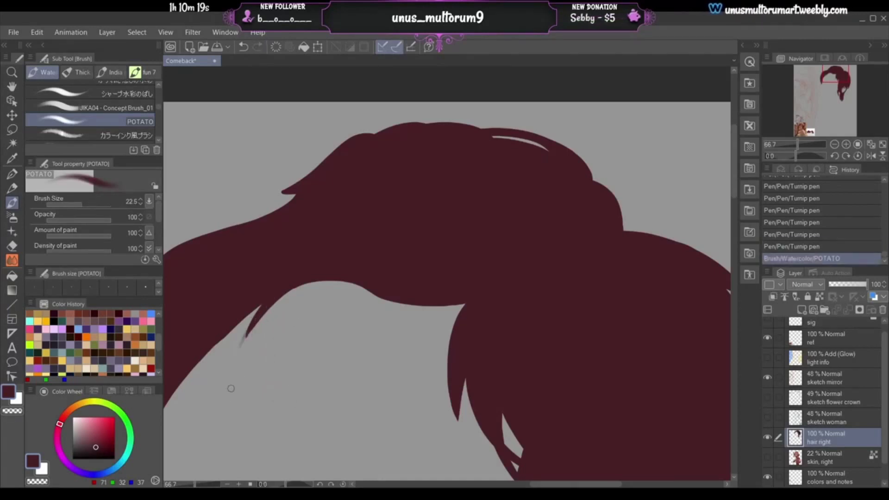
pyautogui.hotkey('ctrl', 'z')
pyautogui.moveTo(266, 310); pyautogui.dragTo(244, 347)
pyautogui.hotkey('ctrl', 'z')
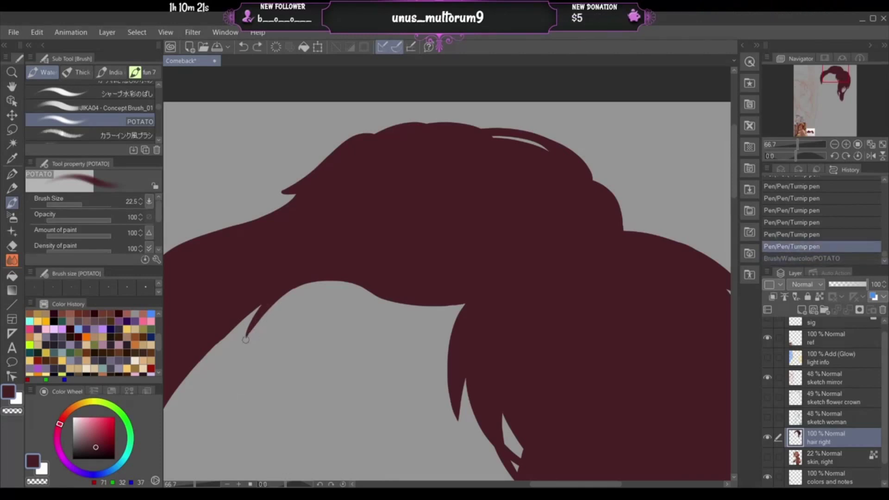
pyautogui.moveTo(260, 310); pyautogui.dragTo(238, 362)
pyautogui.hotkey('ctrl', 'z')
pyautogui.moveTo(260, 309); pyautogui.dragTo(245, 347)
pyautogui.hotkey('ctrl', 'z')
pyautogui.moveTo(260, 309); pyautogui.dragTo(246, 346)
pyautogui.hotkey('ctrl', 'z')
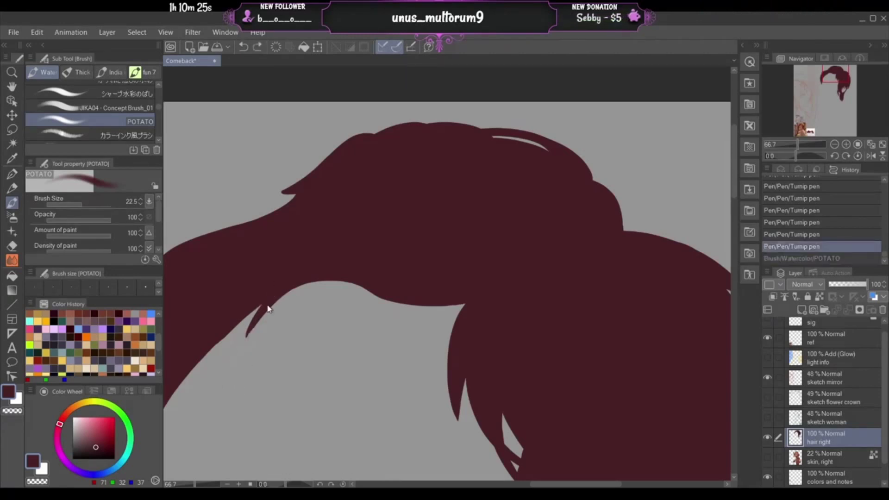
pyautogui.moveTo(265, 305); pyautogui.dragTo(240, 361)
pyautogui.hotkey('ctrl', 'z')
pyautogui.moveTo(262, 310); pyautogui.dragTo(239, 363)
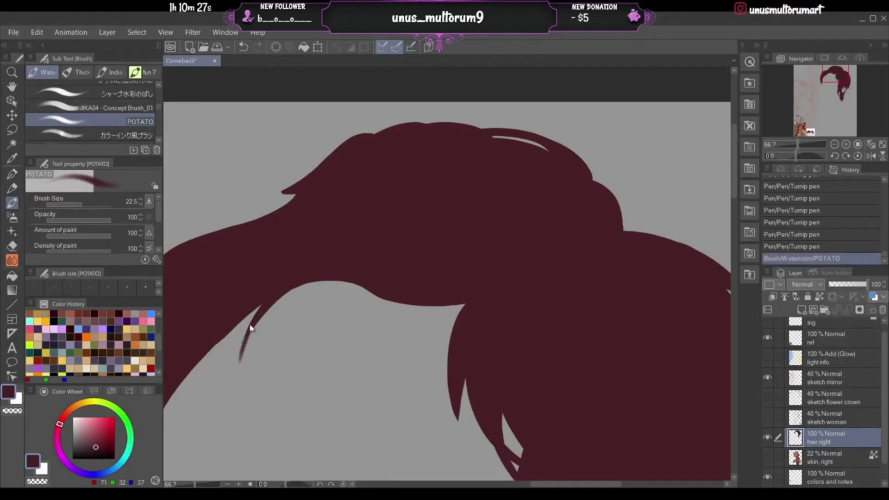
pyautogui.hotkey('ctrl', 'z')
pyautogui.moveTo(260, 309); pyautogui.dragTo(240, 362)
pyautogui.hotkey('ctrl', 'z')
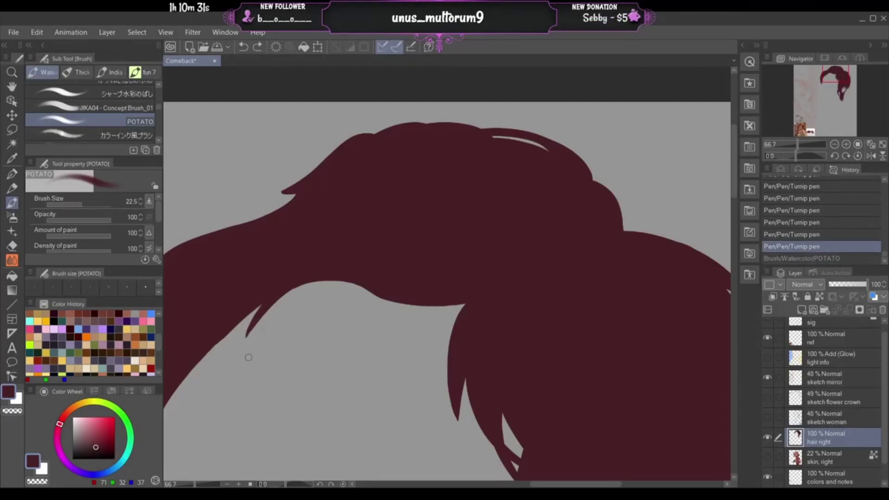
# - Show the "skin, right" layer beneath the hair and raise its opacity to 100%
pyautogui.click(767, 437)
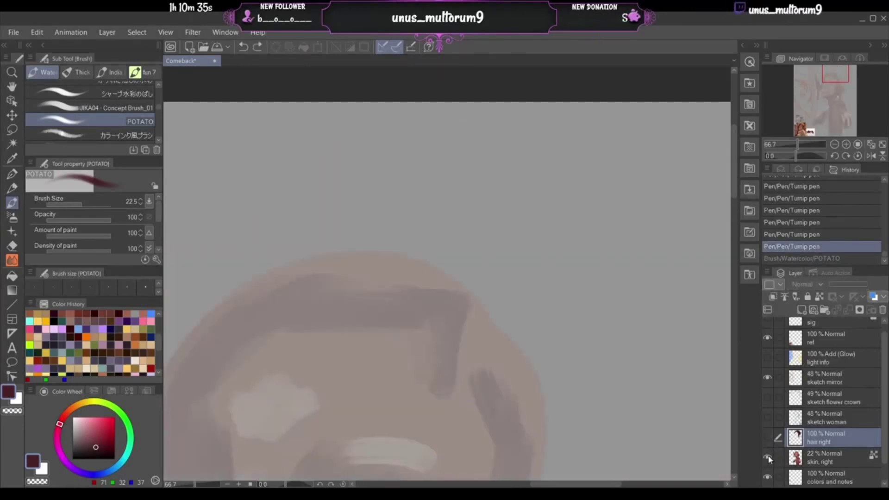
pyautogui.click(767, 437)
pyautogui.click(828, 458)
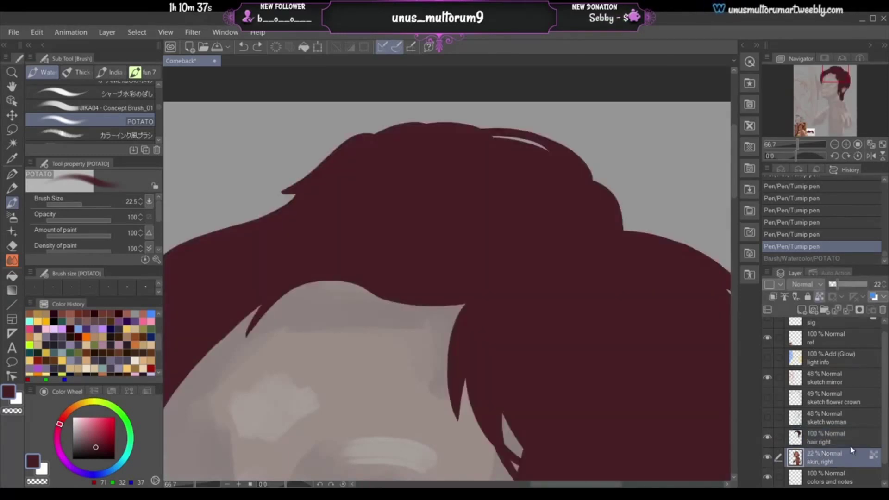
pyautogui.moveTo(846, 285); pyautogui.dragTo(869, 284)
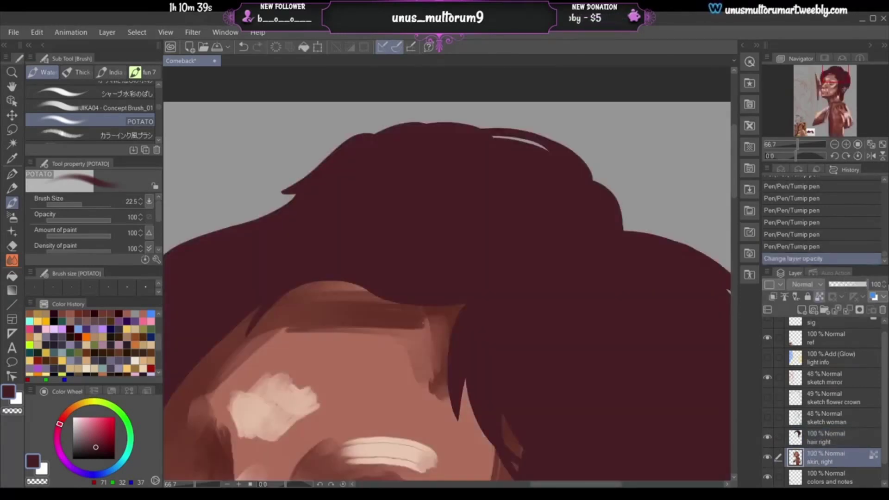
# - On the "hair right" layer, add a dark-red Turnip pen stroke to the lock along the ear's outer edge
pyautogui.click(834, 144)
pyautogui.click(834, 144)
pyautogui.click(834, 144)
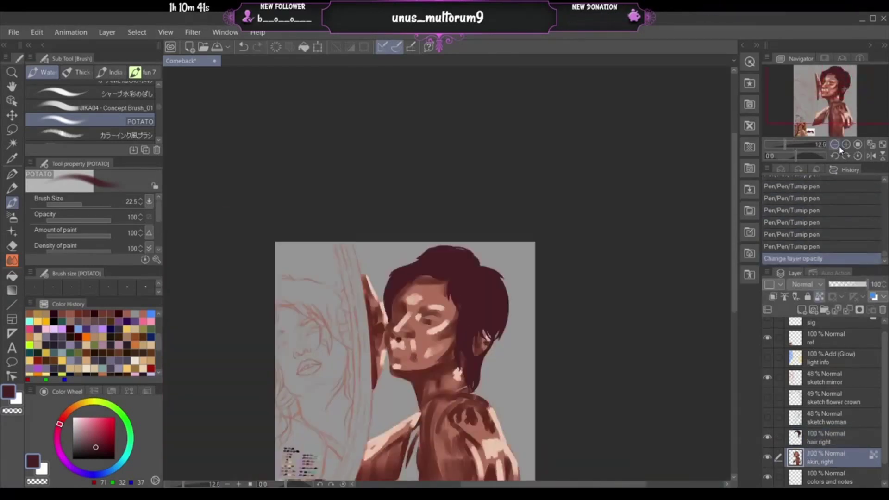
pyautogui.scroll(4, 849, 124)
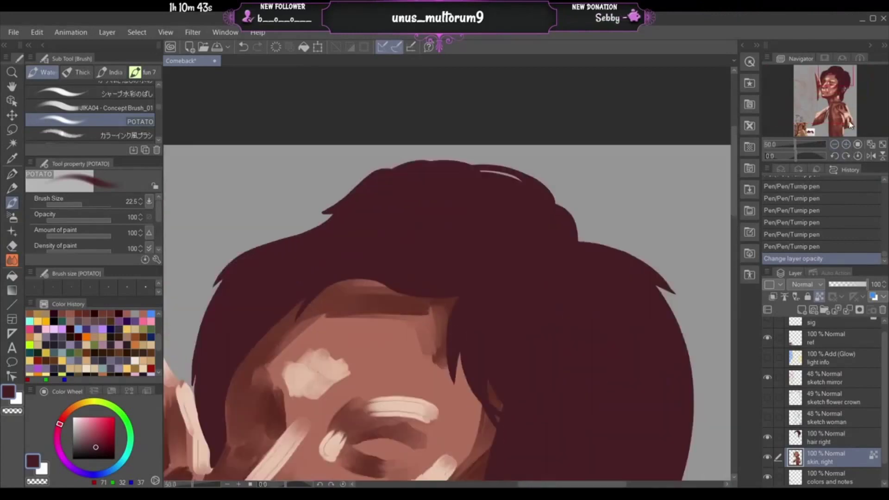
pyautogui.moveTo(846, 84); pyautogui.dragTo(853, 99)
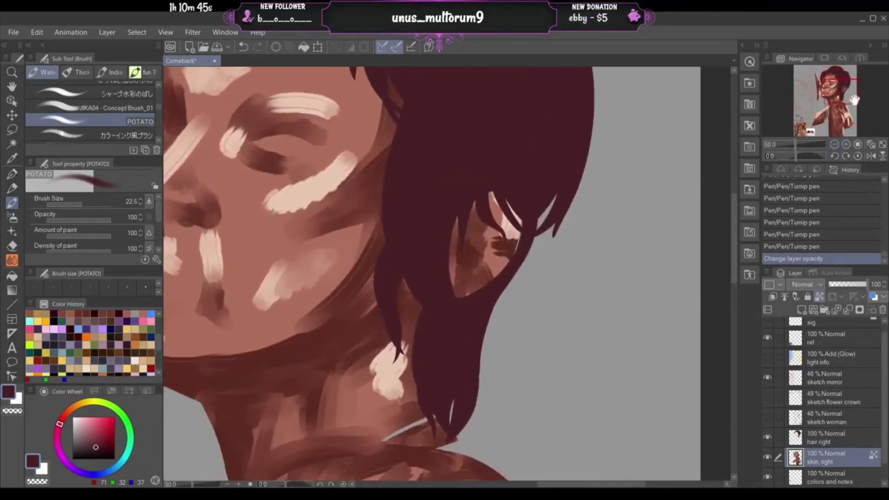
pyautogui.click(846, 145)
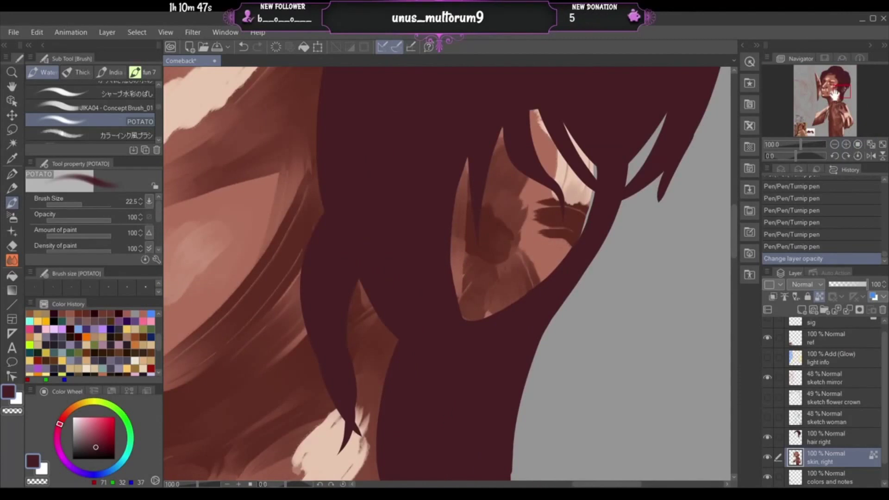
pyautogui.moveTo(840, 94); pyautogui.dragTo(847, 87)
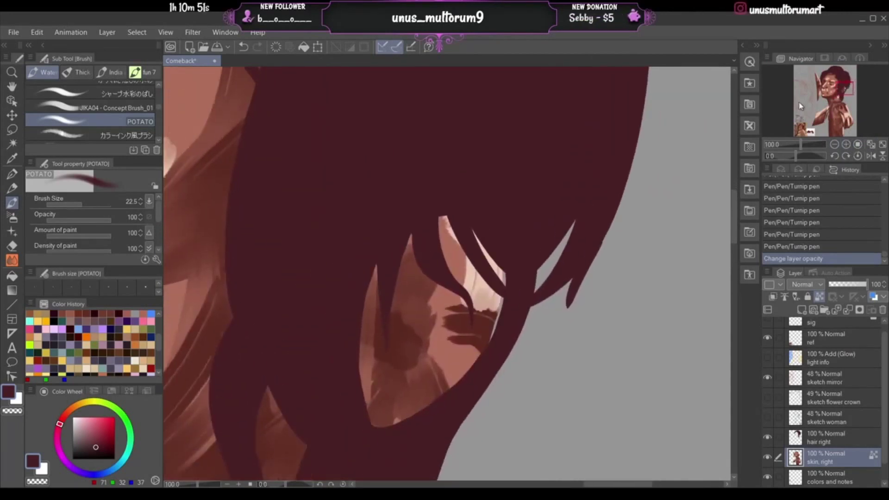
pyautogui.click(12, 174)
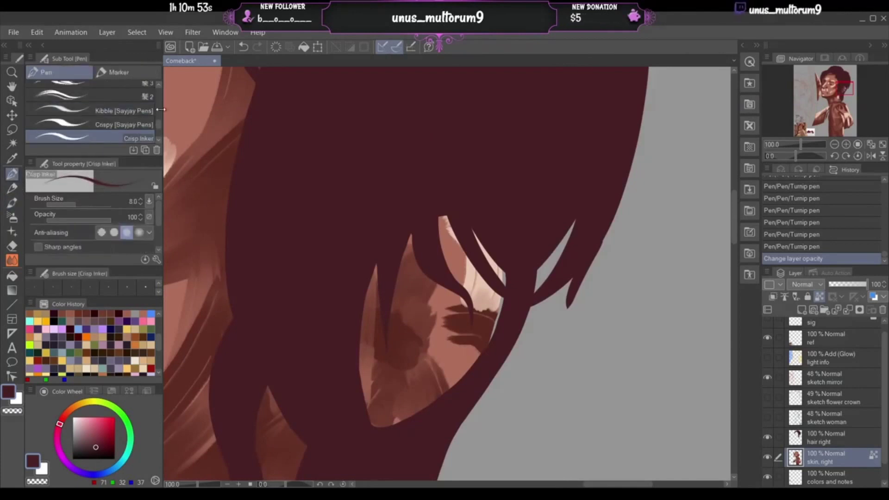
pyautogui.scroll(8, 158, 109)
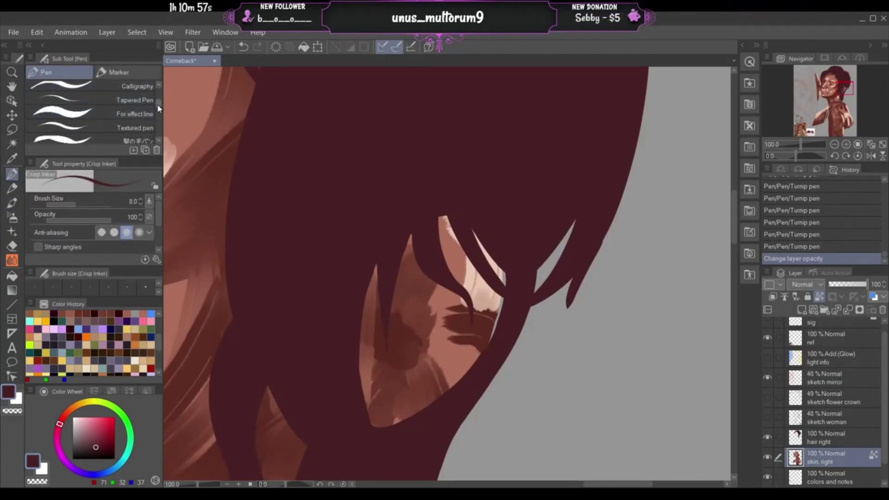
pyautogui.scroll(5, 153, 116)
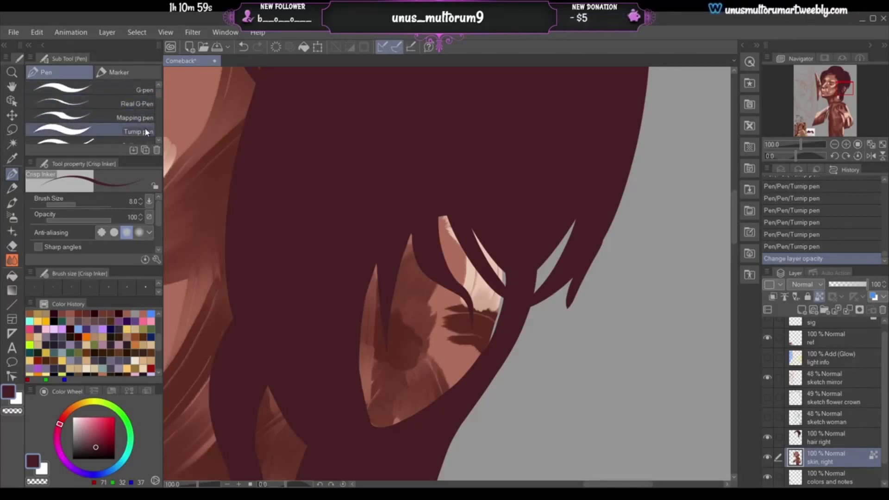
pyautogui.click(145, 132)
pyautogui.click(835, 444)
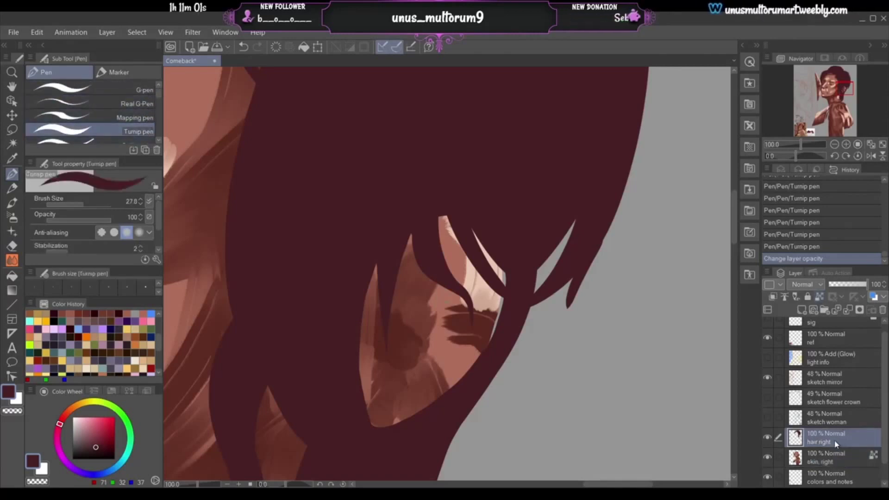
pyautogui.moveTo(484, 339)
pyautogui.mouseDown()
pyautogui.moveTo(496, 349)
pyautogui.moveTo(480, 316)
pyautogui.mouseUp()
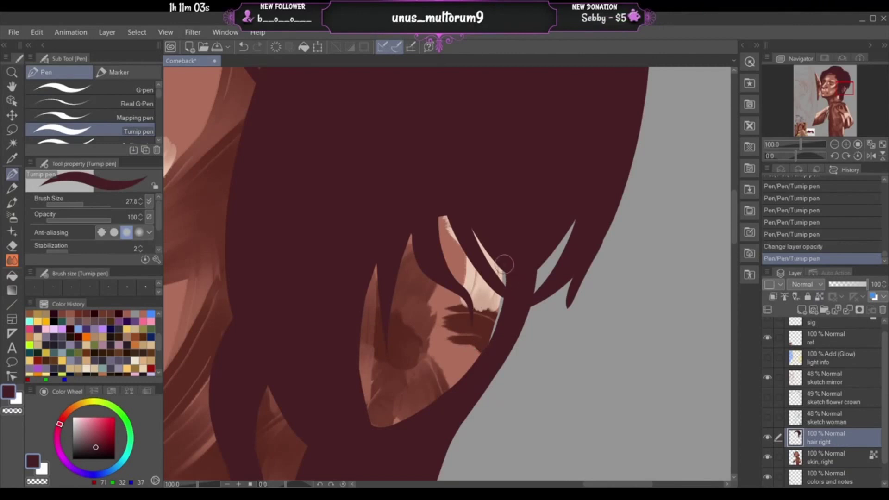
# - Try covering the gray sliver at the ear's outer edge with long Turnip pen strokes following the lock's curve
pyautogui.moveTo(504, 264); pyautogui.dragTo(481, 331)
pyautogui.hotkey('ctrl', 'z')
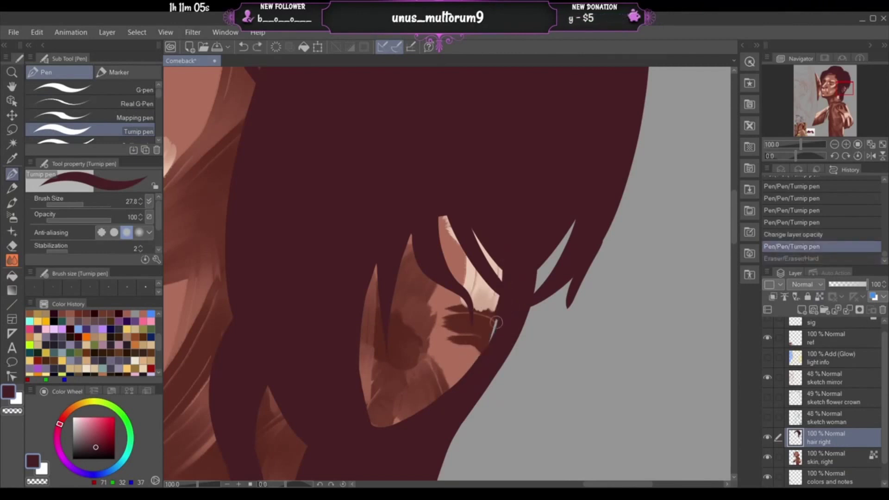
pyautogui.moveTo(505, 259); pyautogui.dragTo(477, 361)
pyautogui.hotkey('ctrl', 'z')
pyautogui.moveTo(504, 258); pyautogui.dragTo(452, 397)
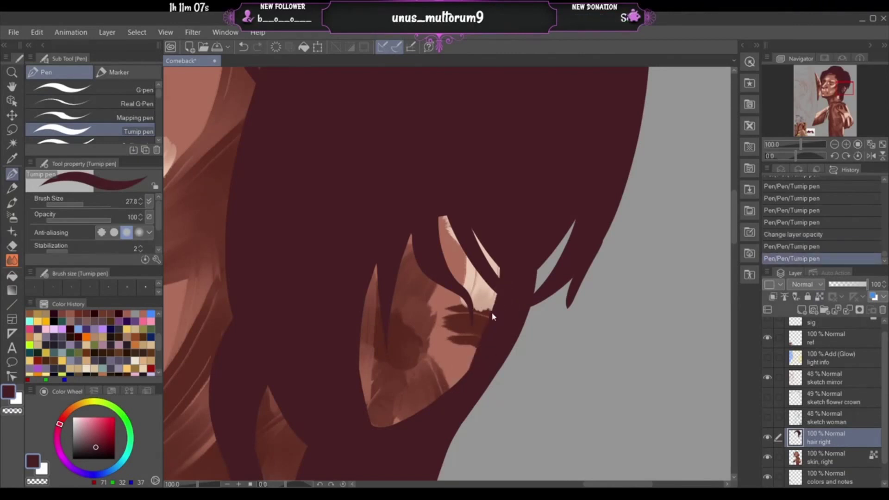
pyautogui.hotkey('ctrl', 'z')
pyautogui.moveTo(502, 255); pyautogui.dragTo(447, 384)
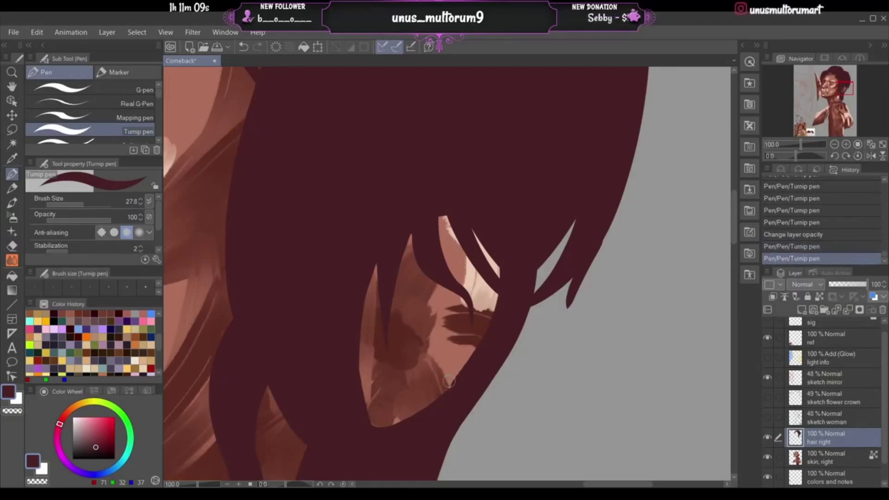
pyautogui.hotkey('ctrl', 'z')
pyautogui.moveTo(502, 257); pyautogui.dragTo(404, 427)
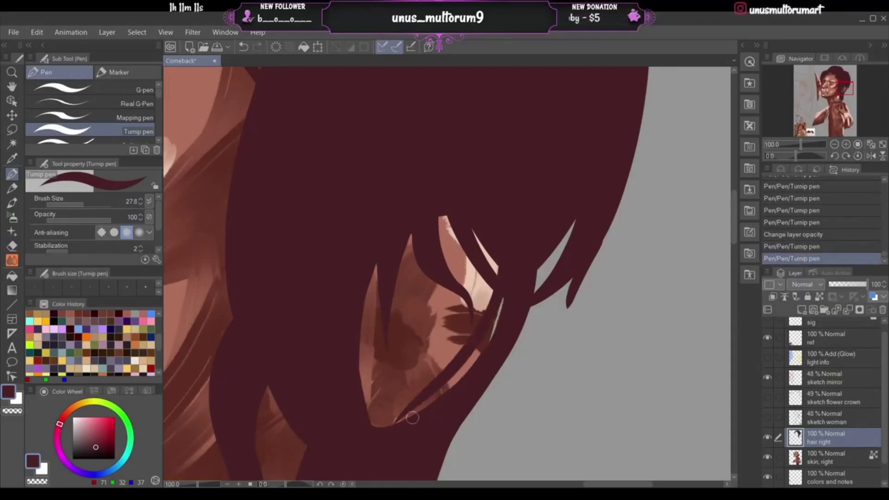
pyautogui.hotkey('ctrl', 'z')
pyautogui.moveTo(503, 277); pyautogui.dragTo(397, 422)
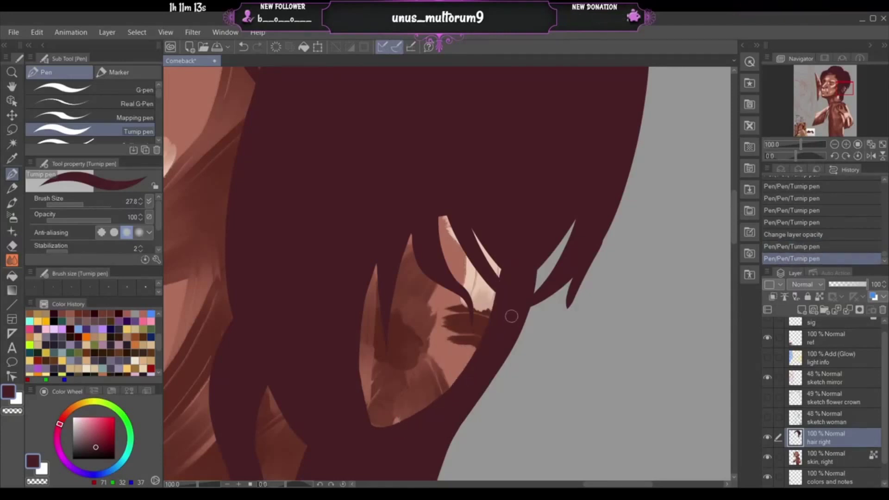
pyautogui.hotkey('ctrl', 'z')
pyautogui.moveTo(505, 264); pyautogui.dragTo(482, 309)
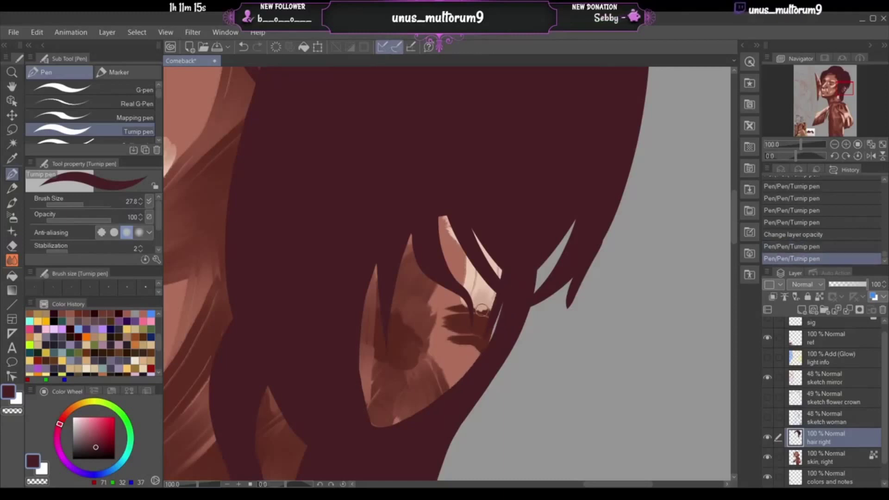
pyautogui.hotkey('ctrl', 'z')
pyautogui.moveTo(504, 262); pyautogui.dragTo(484, 339)
pyautogui.hotkey('ctrl', 'z')
pyautogui.moveTo(508, 258); pyautogui.dragTo(483, 347)
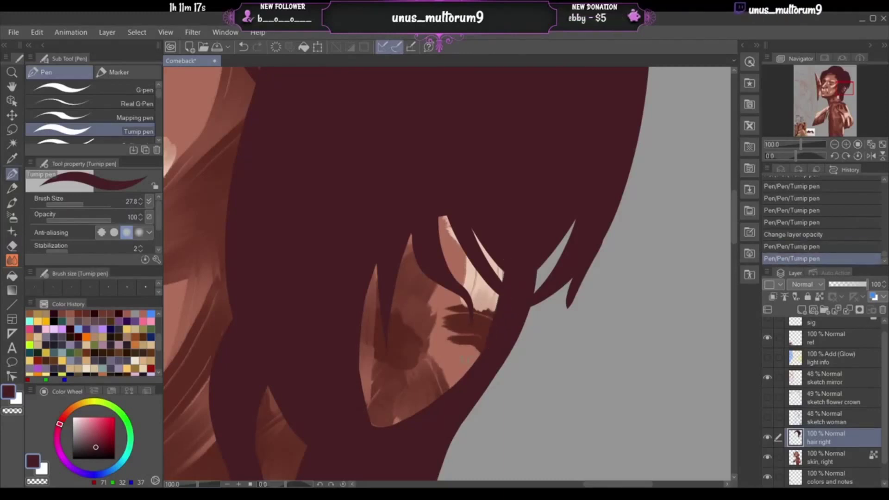
pyautogui.hotkey('ctrl', 'z')
# - Paint over the upper part of the gray sliver between the ear and the outer lock with the Turnip pen
pyautogui.click(846, 144)
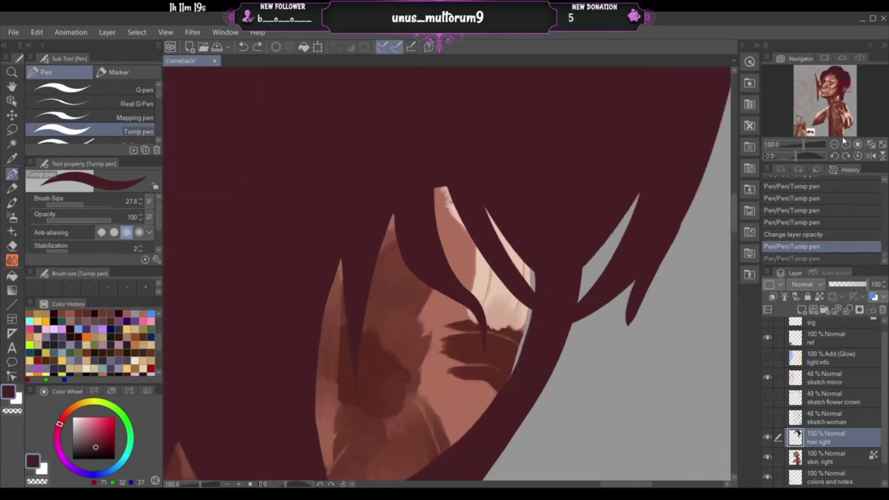
pyautogui.moveTo(533, 259); pyautogui.dragTo(524, 330)
pyautogui.hotkey('ctrl', 'z')
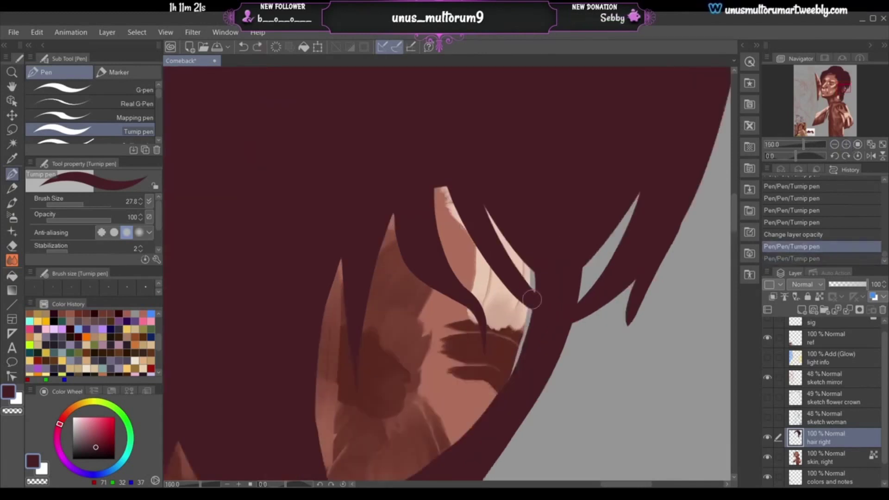
pyautogui.moveTo(535, 257)
pyautogui.mouseDown()
pyautogui.moveTo(526, 333)
pyautogui.moveTo(533, 297)
pyautogui.moveTo(493, 389)
pyautogui.mouseUp()
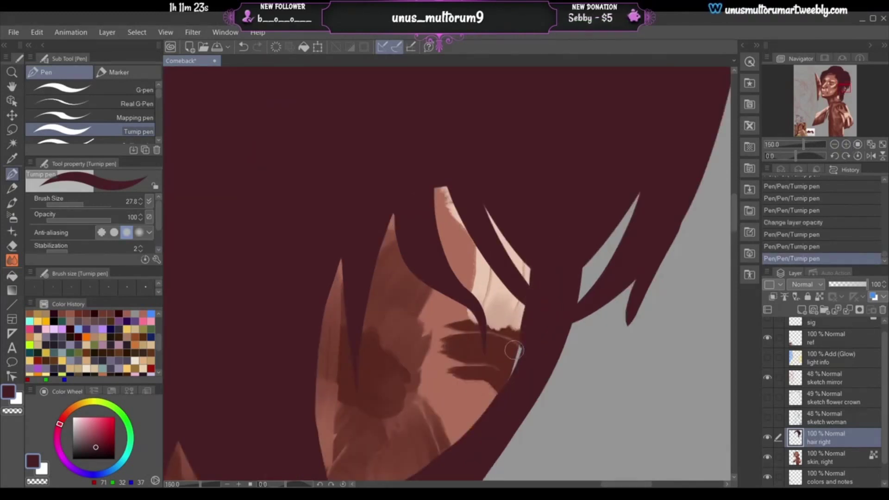
pyautogui.hotkey('ctrl', 'z')
pyautogui.moveTo(531, 294); pyautogui.dragTo(498, 398)
pyautogui.moveTo(531, 307); pyautogui.dragTo(504, 370)
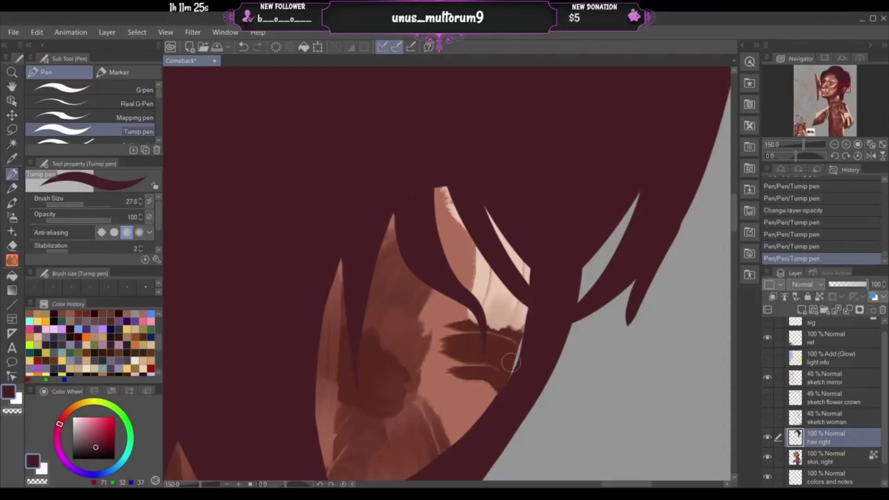
# - Cover the rest of the gray sliver beside the ear and smooth the outer lock's inner edge down the gap
pyautogui.moveTo(527, 326); pyautogui.dragTo(500, 382)
pyautogui.hotkey('ctrl', 'z')
pyautogui.moveTo(527, 320); pyautogui.dragTo(500, 373)
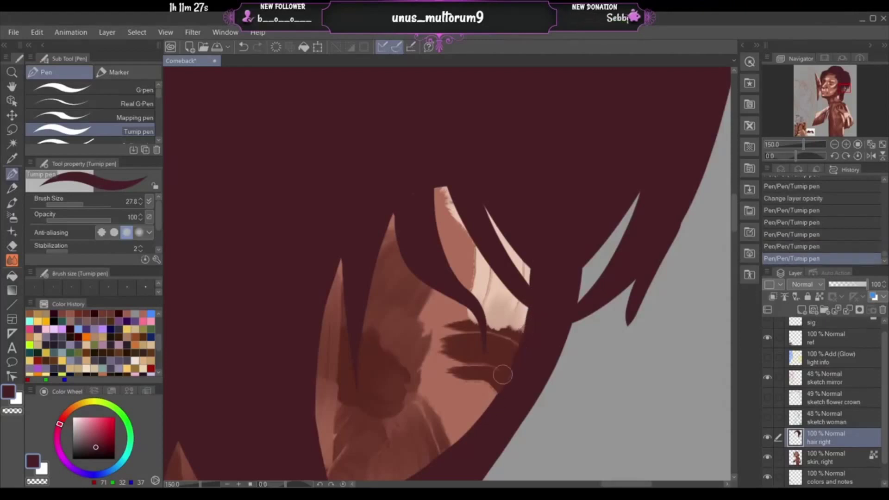
pyautogui.hotkey('ctrl', 'z')
pyautogui.moveTo(530, 294); pyautogui.dragTo(482, 419)
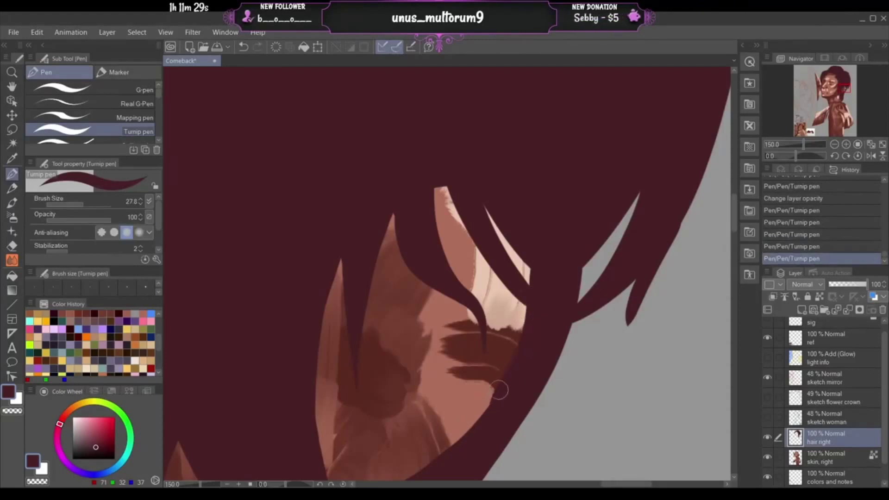
pyautogui.hotkey('ctrl', 'z')
pyautogui.moveTo(532, 303)
pyautogui.mouseDown()
pyautogui.moveTo(512, 366)
pyautogui.moveTo(435, 456)
pyautogui.mouseUp()
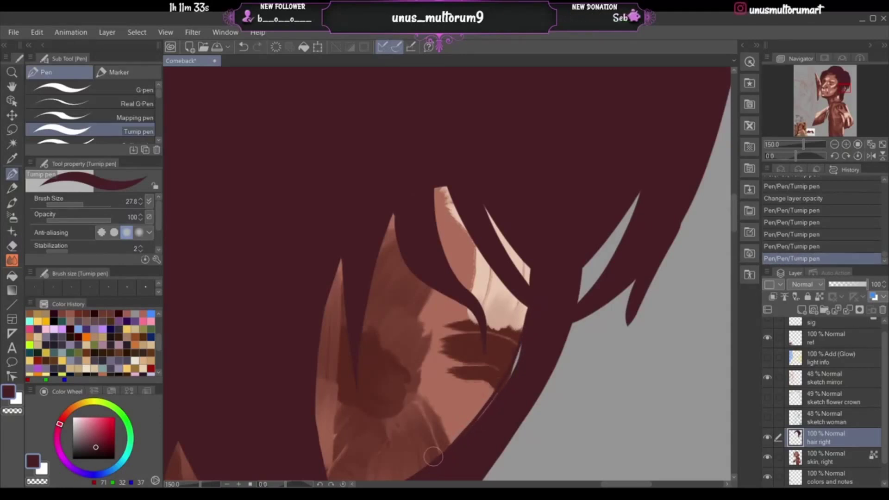
pyautogui.moveTo(521, 343)
pyautogui.mouseDown()
pyautogui.moveTo(511, 372)
pyautogui.moveTo(521, 337)
pyautogui.moveTo(501, 387)
pyautogui.moveTo(519, 353)
pyautogui.moveTo(512, 371)
pyautogui.mouseUp()
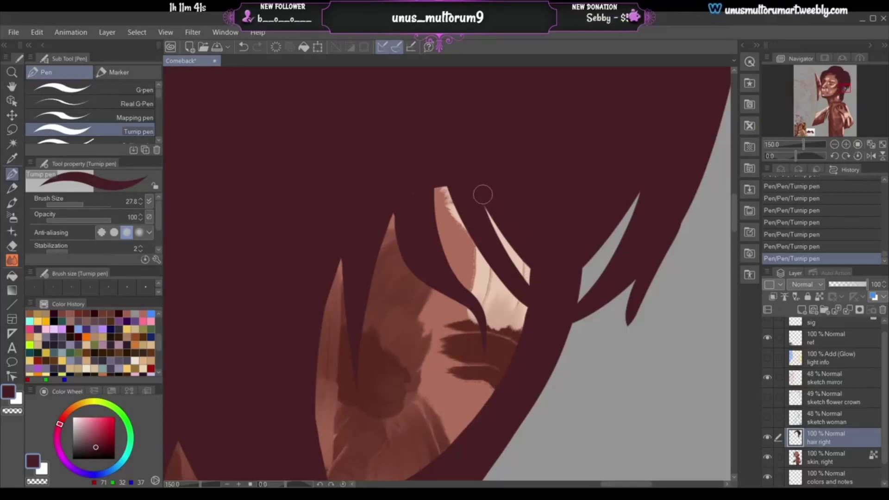
# - Cover the upper end of the thin skin sliver beside the fringe lock and shave the pointed skin tip above the ear
pyautogui.hotkey('ctrl', 'z')
pyautogui.moveTo(485, 199); pyautogui.dragTo(554, 284)
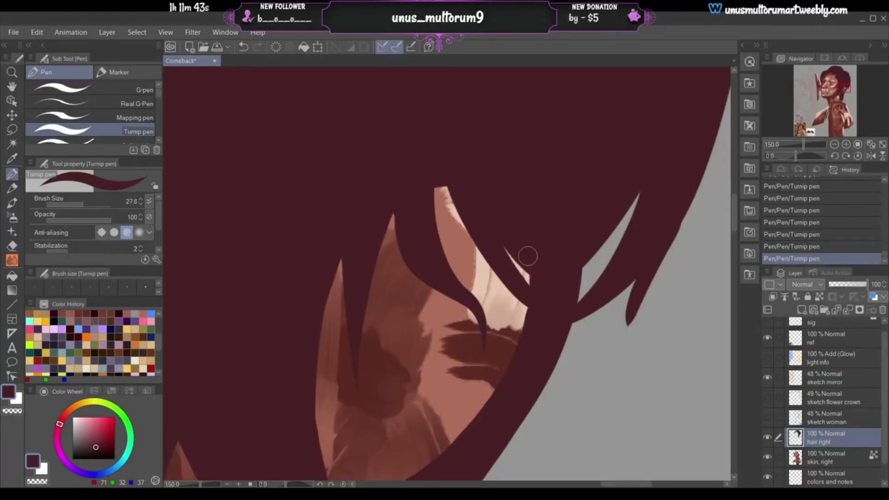
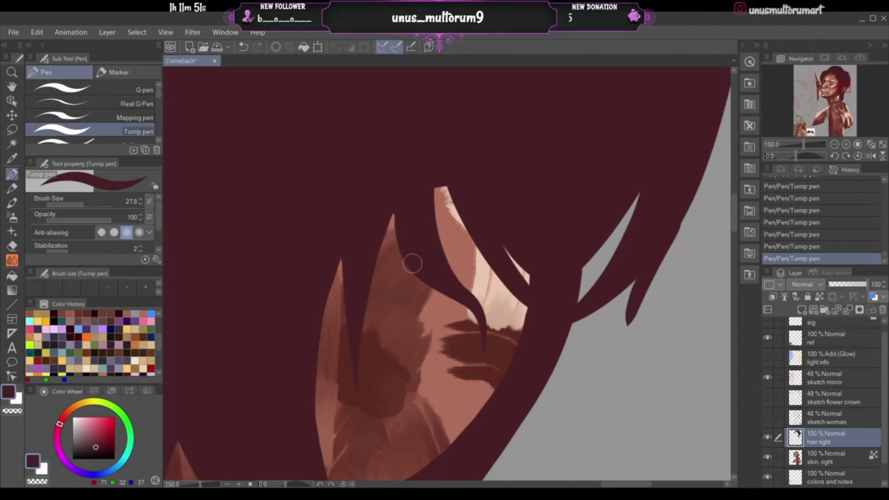
pyautogui.moveTo(410, 262)
pyautogui.mouseDown()
pyautogui.moveTo(393, 231)
pyautogui.moveTo(391, 206)
pyautogui.mouseUp()
pyautogui.hotkey('ctrl', 'z')
pyautogui.moveTo(397, 259); pyautogui.dragTo(399, 178)
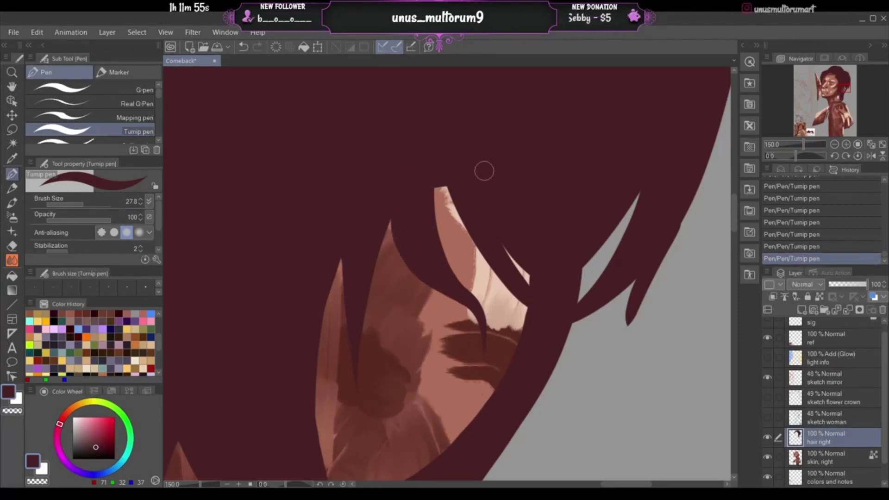
# - Try adding a thin dark-red strand across the skin gap above the ear, running down into the curved pointed lock
pyautogui.moveTo(444, 179); pyautogui.dragTo(454, 284)
pyautogui.hotkey('ctrl', 'z')
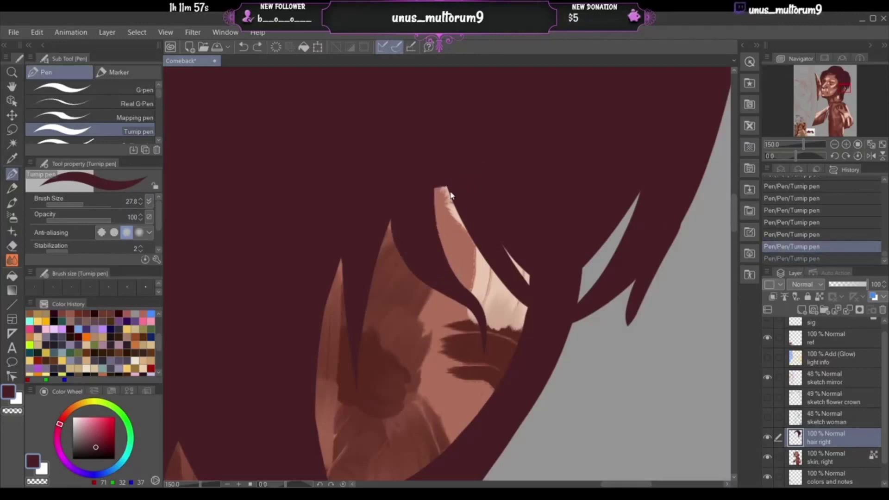
pyautogui.moveTo(447, 178)
pyautogui.mouseDown()
pyautogui.moveTo(442, 282)
pyautogui.moveTo(462, 298)
pyautogui.mouseUp()
pyautogui.hotkey('ctrl', 'z')
pyautogui.moveTo(450, 176); pyautogui.dragTo(443, 277)
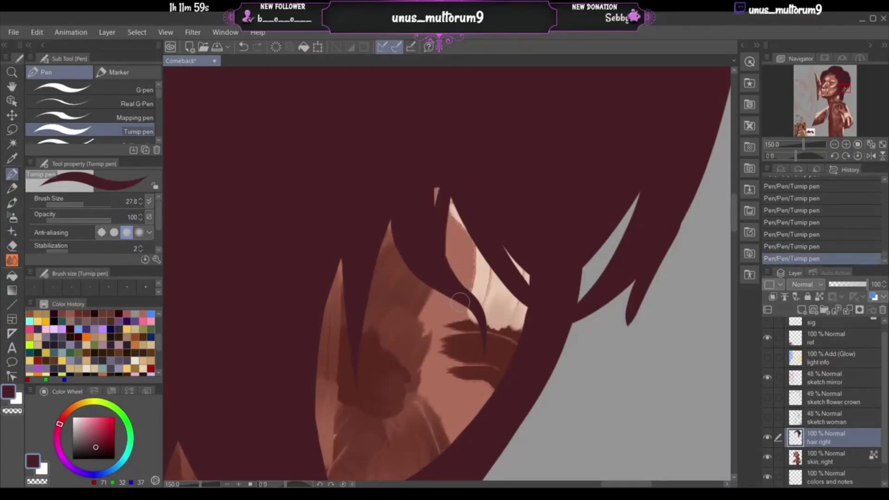
pyautogui.hotkey('ctrl', 'z')
pyautogui.moveTo(447, 183); pyautogui.dragTo(452, 275)
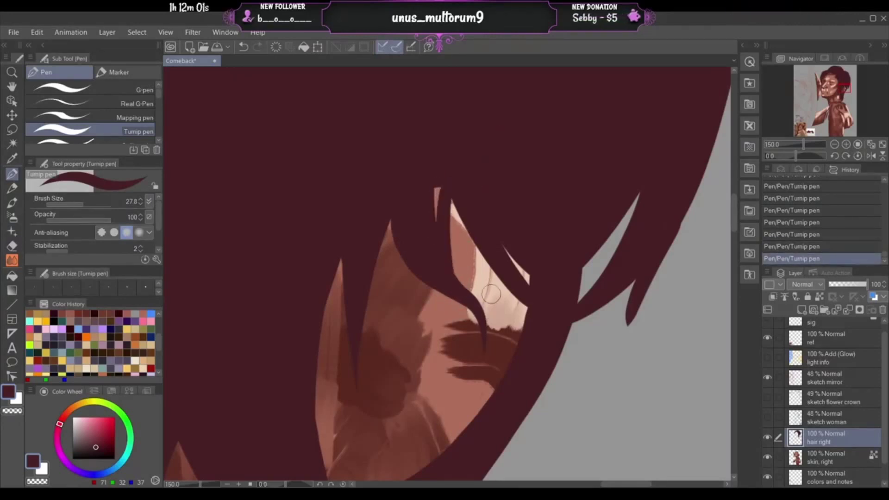
pyautogui.hotkey('ctrl', 'z')
pyautogui.moveTo(445, 178); pyautogui.dragTo(451, 278)
pyautogui.hotkey('ctrl', 'z')
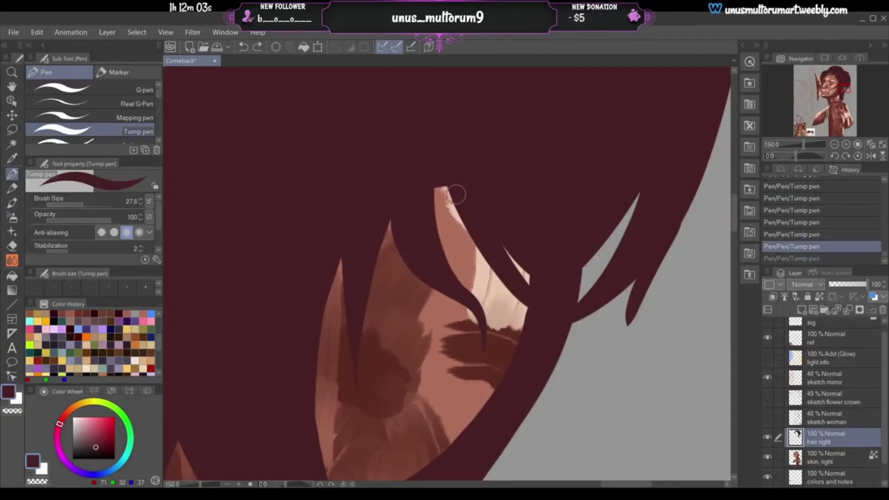
pyautogui.moveTo(445, 183); pyautogui.dragTo(442, 264)
pyautogui.hotkey('ctrl', 'z')
pyautogui.moveTo(446, 188); pyautogui.dragTo(475, 312)
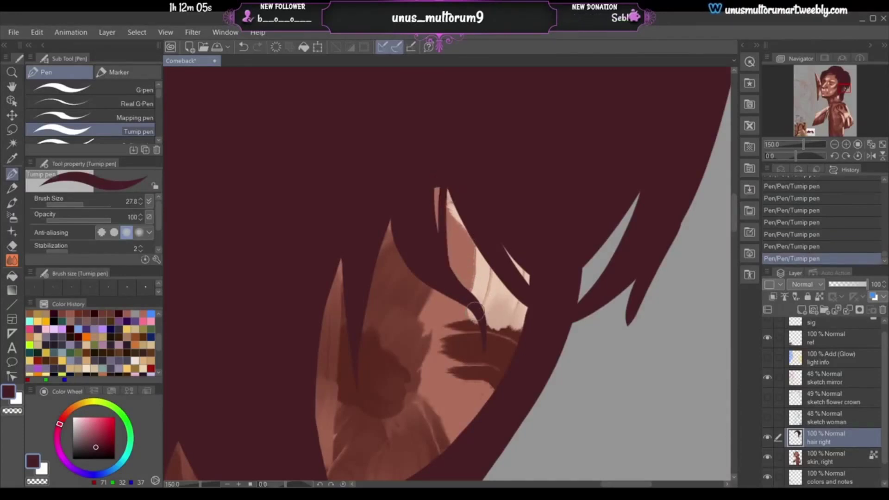
pyautogui.hotkey('ctrl', 'z')
pyautogui.moveTo(446, 180); pyautogui.dragTo(463, 284)
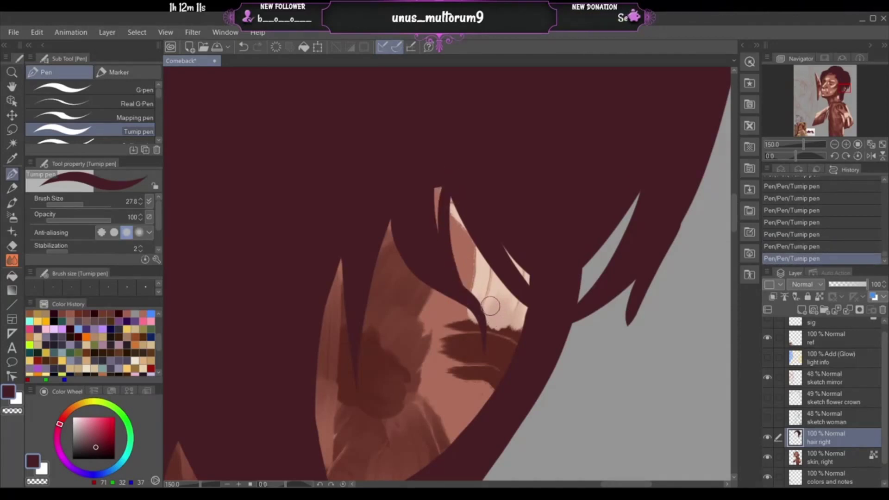
pyautogui.moveTo(490, 306); pyautogui.dragTo(472, 317)
pyautogui.hotkey('ctrl', 'z')
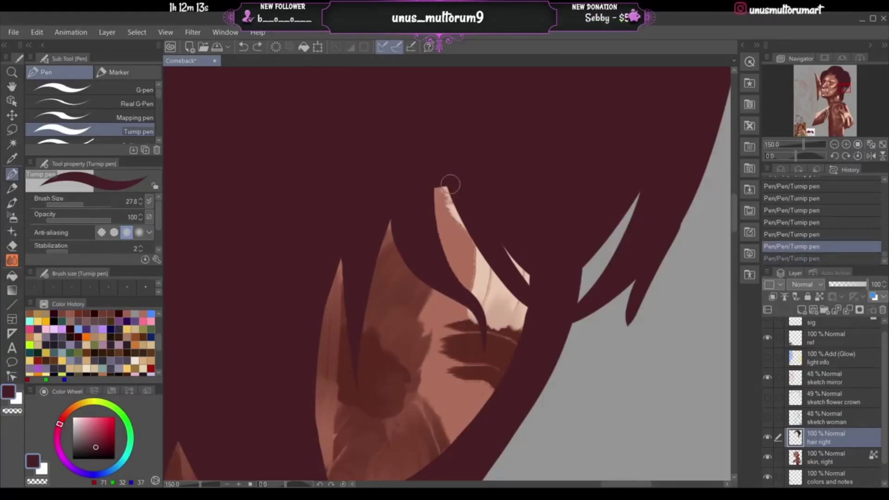
pyautogui.moveTo(444, 188); pyautogui.dragTo(465, 287)
pyautogui.hotkey('ctrl', 'z')
# - Try a longer dark-red strand from the top of the skin gap past the curved lock onto the ear
pyautogui.moveTo(452, 188); pyautogui.dragTo(463, 342)
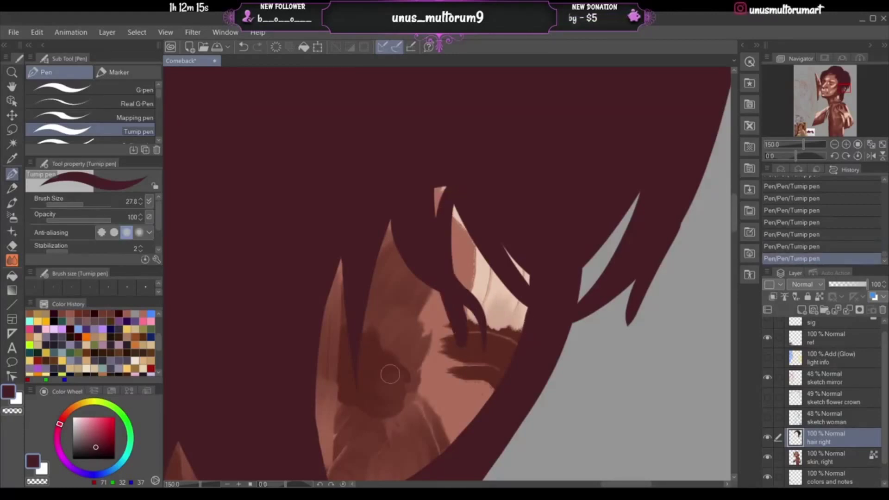
pyautogui.hotkey('ctrl', 'z')
pyautogui.moveTo(454, 188); pyautogui.dragTo(423, 362)
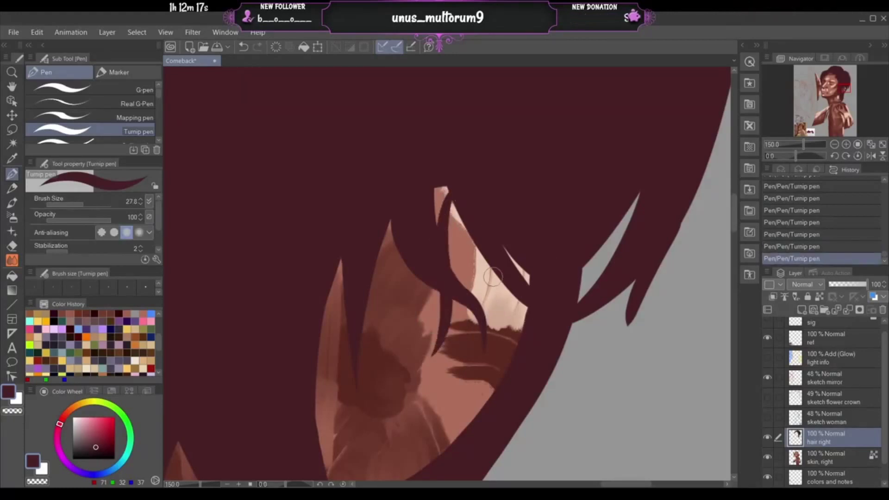
pyautogui.hotkey('ctrl', 'z')
pyautogui.moveTo(454, 185)
pyautogui.mouseDown()
pyautogui.moveTo(440, 305)
pyautogui.moveTo(449, 347)
pyautogui.mouseUp()
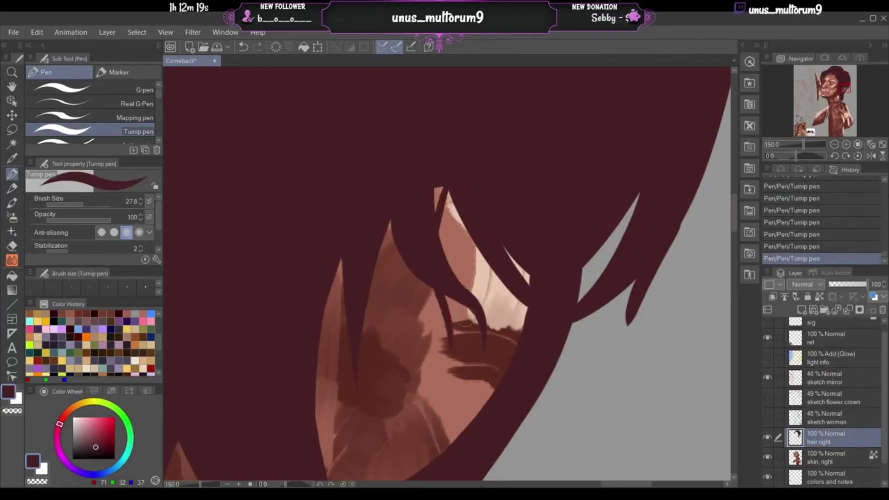
pyautogui.hotkey('ctrl', 'z')
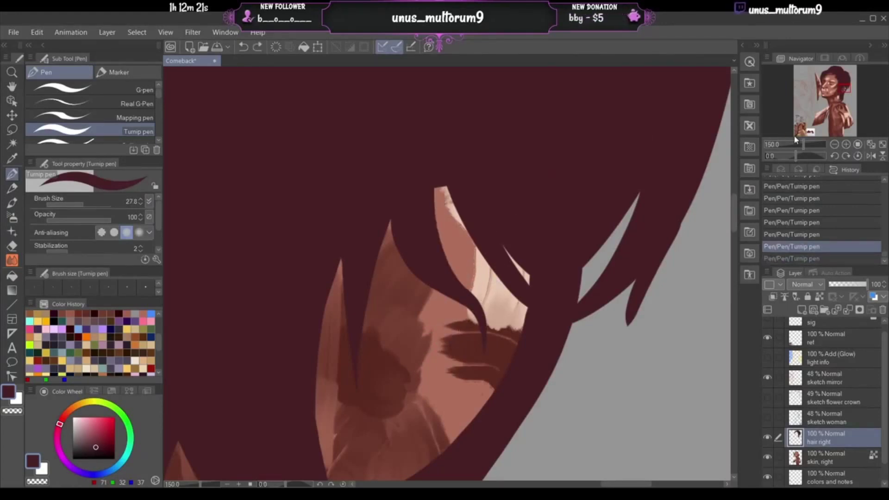
# - Try long Turnip pen strokes down the ear's inner edge to form a strand reaching the hair below the ear
pyautogui.moveTo(845, 92); pyautogui.dragTo(828, 88)
pyautogui.moveTo(296, 160); pyautogui.dragTo(315, 434)
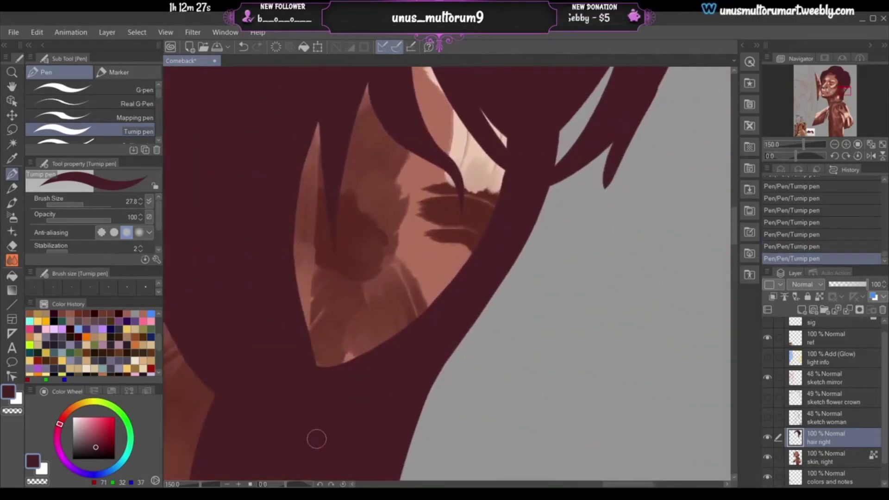
pyautogui.hotkey('ctrl', 'z')
pyautogui.moveTo(304, 190)
pyautogui.mouseDown()
pyautogui.moveTo(301, 304)
pyautogui.moveTo(318, 366)
pyautogui.mouseUp()
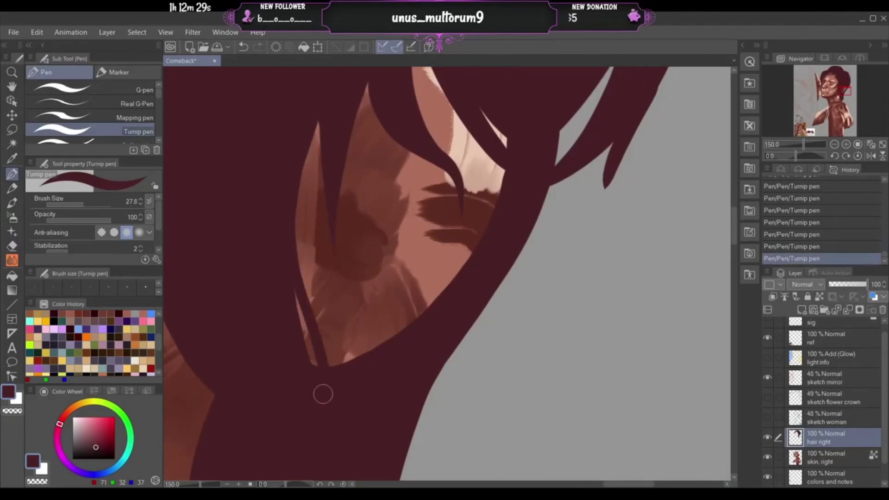
pyautogui.hotkey('ctrl', 'z')
pyautogui.moveTo(289, 183); pyautogui.dragTo(311, 426)
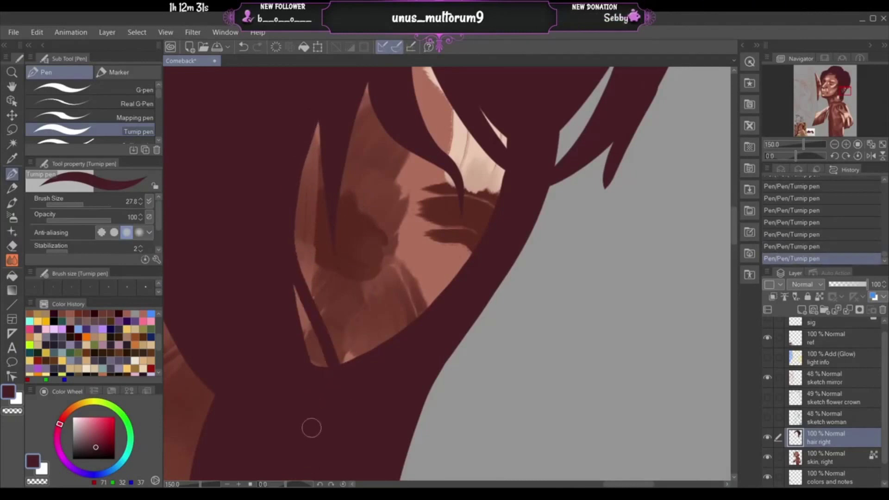
pyautogui.hotkey('ctrl', 'z')
pyautogui.moveTo(295, 157); pyautogui.dragTo(283, 462)
pyautogui.hotkey('ctrl', 'z')
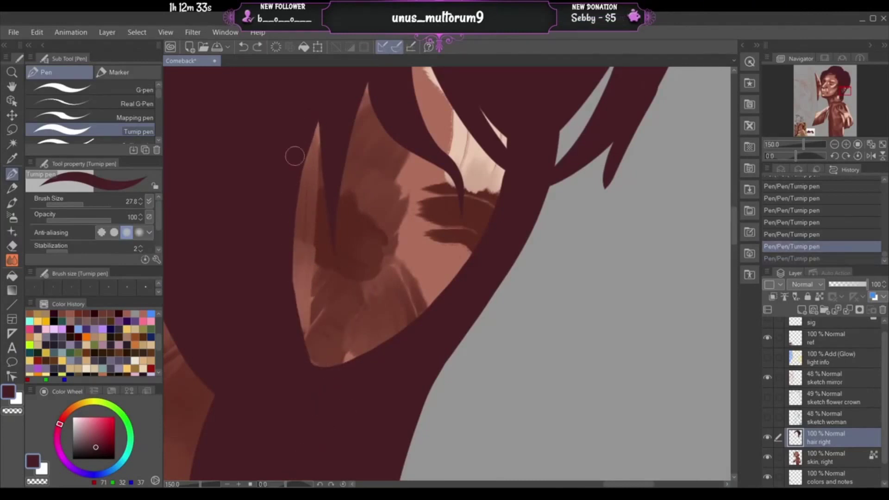
pyautogui.moveTo(294, 153); pyautogui.dragTo(349, 371)
pyautogui.hotkey('ctrl', 'z')
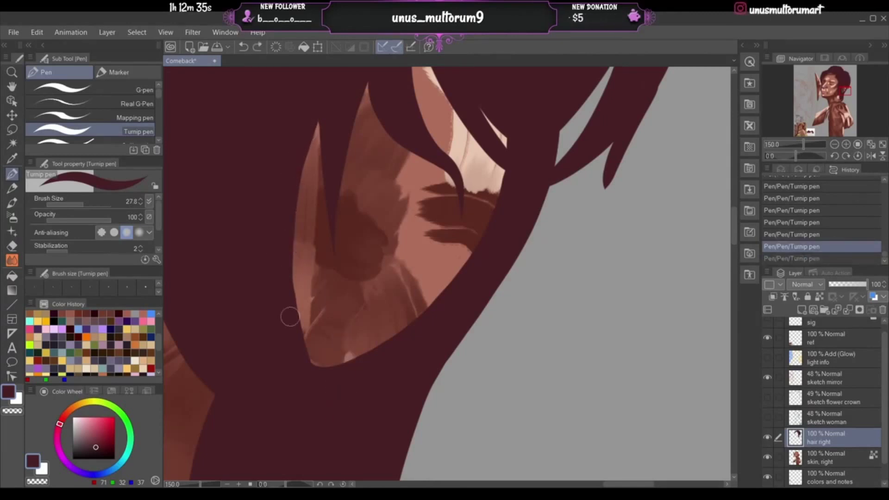
pyautogui.moveTo(290, 317); pyautogui.dragTo(352, 460)
pyautogui.hotkey('ctrl', 'z')
pyautogui.moveTo(311, 380); pyautogui.dragTo(303, 193)
pyautogui.hotkey('ctrl', 'z')
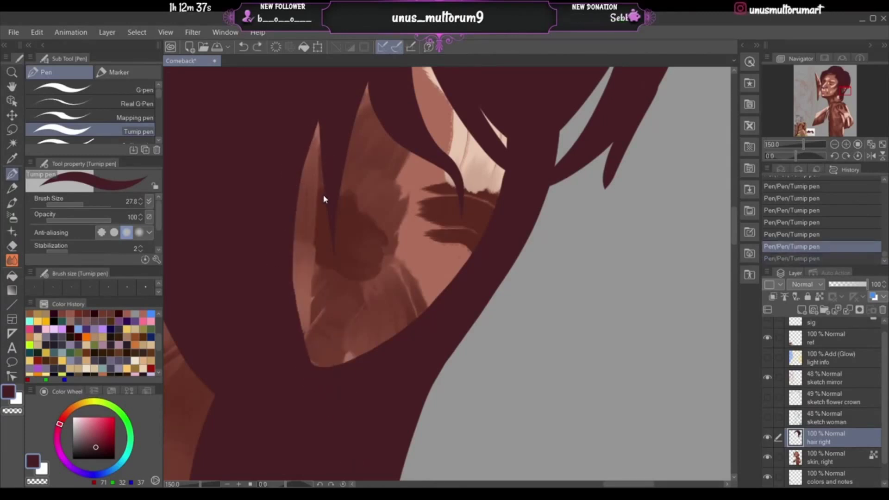
pyautogui.moveTo(296, 276); pyautogui.dragTo(319, 366)
pyautogui.hotkey('ctrl', 'z')
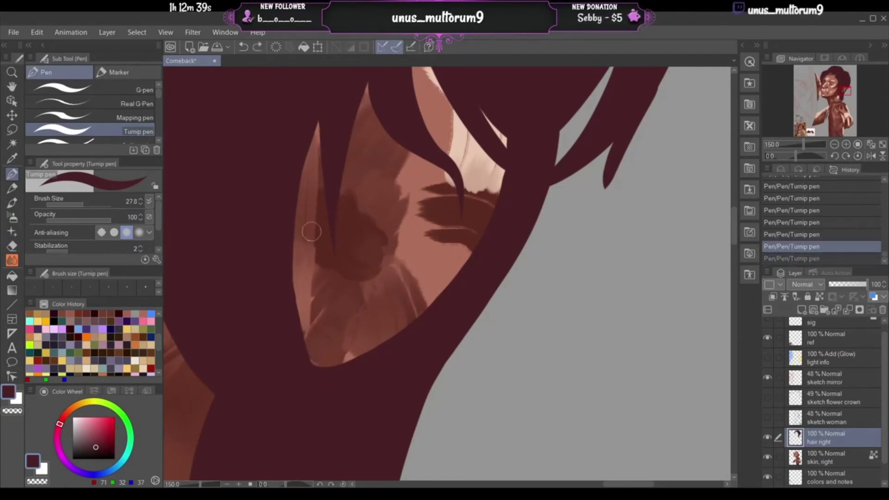
# - Paint a tapering strand down the ear's lower inner edge and fill the upper part of the gap behind it
pyautogui.moveTo(307, 135); pyautogui.dragTo(329, 365)
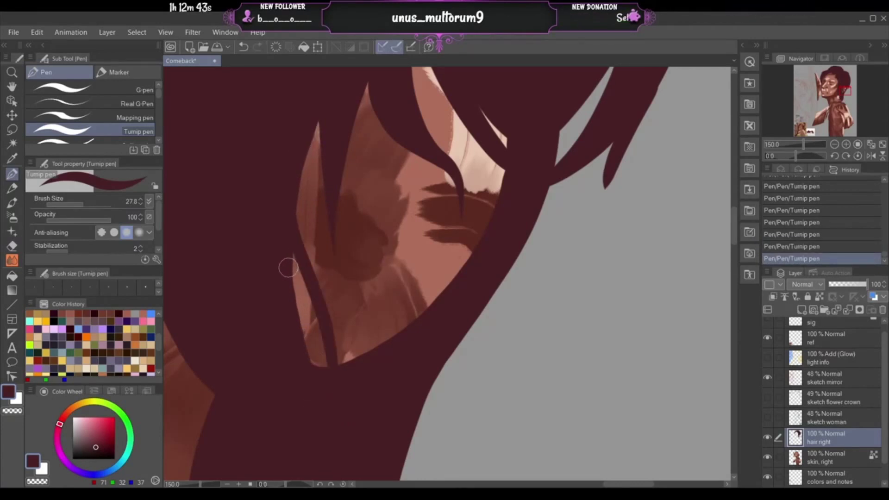
pyautogui.moveTo(286, 266); pyautogui.dragTo(331, 423)
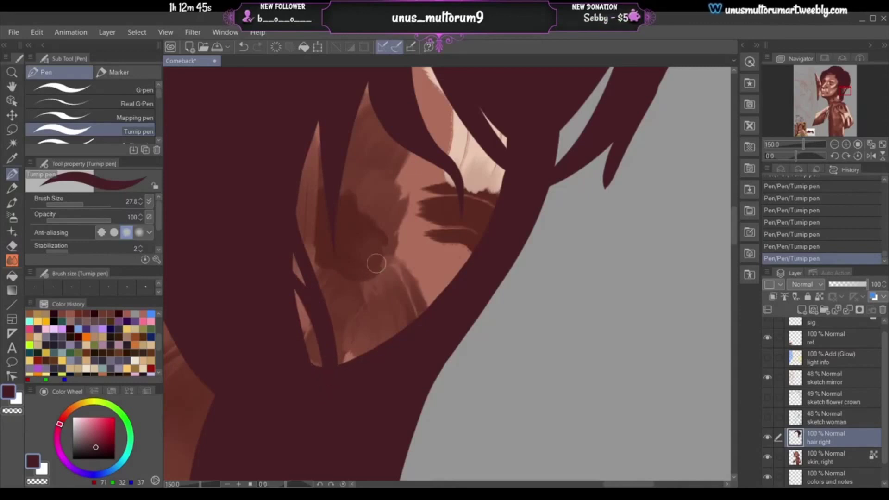
pyautogui.moveTo(310, 293); pyautogui.dragTo(285, 251)
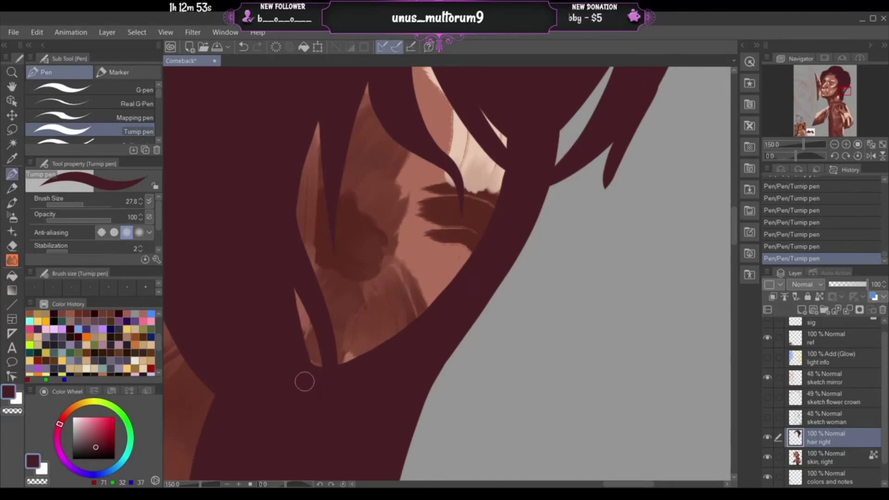
# - Raise the hair edge slightly along the bottom of the ear opening with a curved Turnip pen stroke
pyautogui.moveTo(304, 367); pyautogui.dragTo(385, 352)
pyautogui.hotkey('ctrl', 'z')
pyautogui.moveTo(310, 372)
pyautogui.mouseDown()
pyautogui.moveTo(399, 341)
pyautogui.moveTo(304, 367)
pyautogui.moveTo(369, 341)
pyautogui.moveTo(308, 367)
pyautogui.moveTo(386, 342)
pyautogui.moveTo(303, 359)
pyautogui.moveTo(396, 332)
pyautogui.moveTo(350, 373)
pyautogui.moveTo(382, 350)
pyautogui.mouseUp()
pyautogui.hotkey('ctrl', 'z')
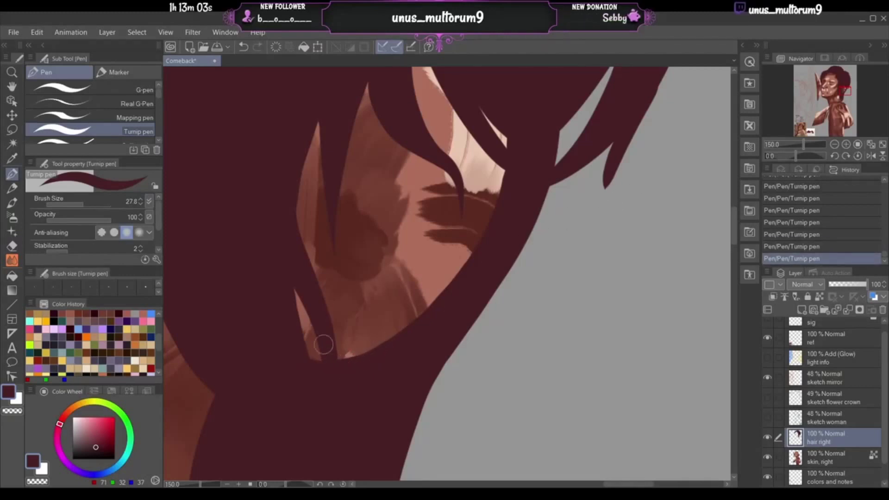
# - Smooth the bump on the lower outer edge of the long hair lock beside the neck using the Hard eraser
pyautogui.moveTo(844, 91); pyautogui.dragTo(839, 95)
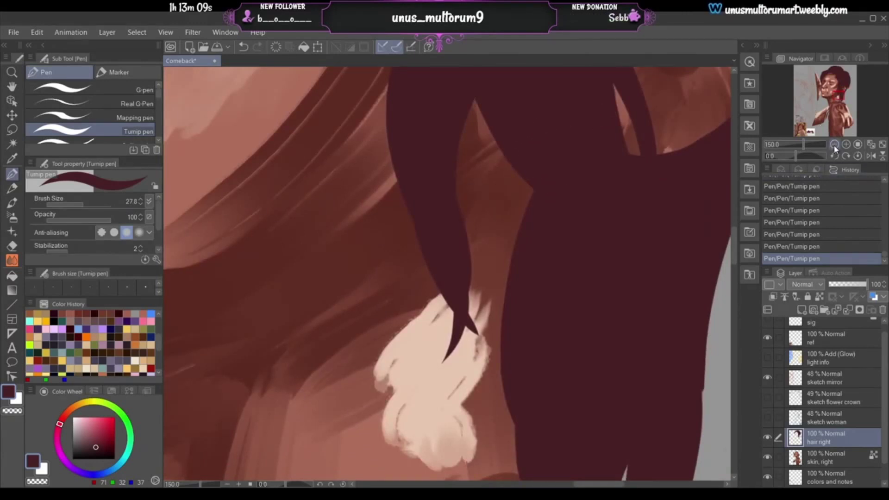
pyautogui.moveTo(846, 100); pyautogui.dragTo(843, 97)
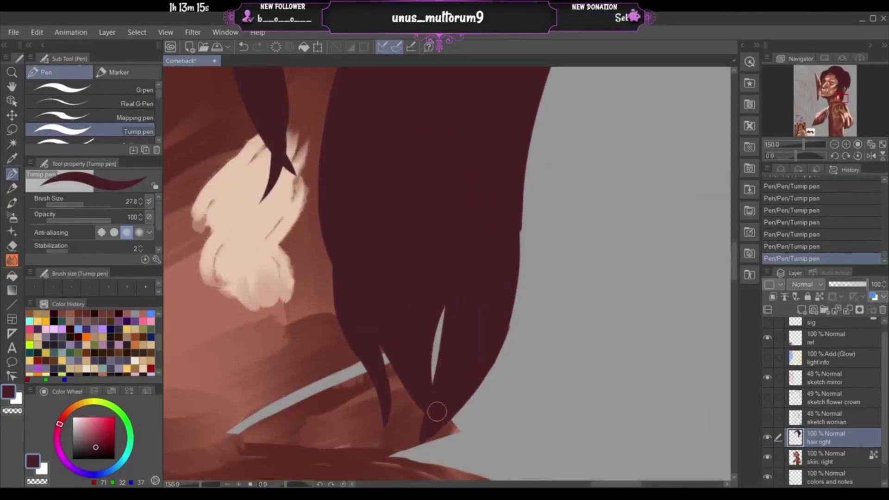
pyautogui.click(511, 339)
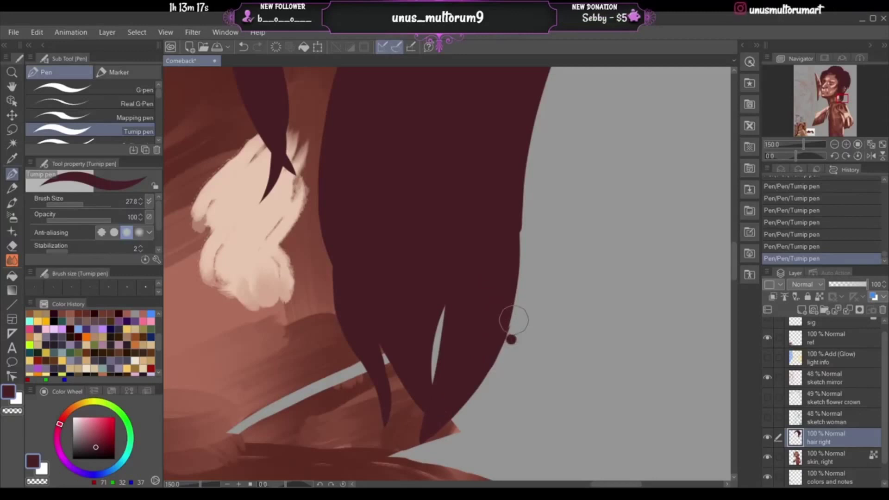
pyautogui.hotkey('ctrl', 'z')
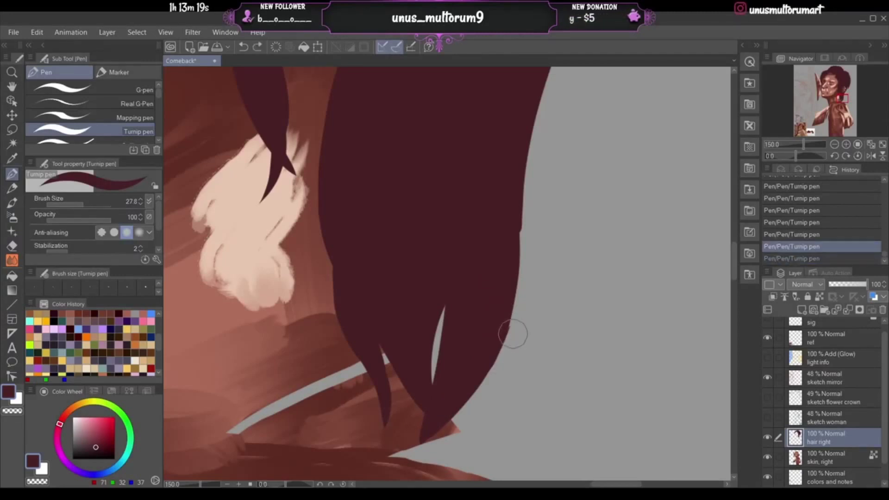
pyautogui.click(512, 332)
pyautogui.hotkey('ctrl', 'z')
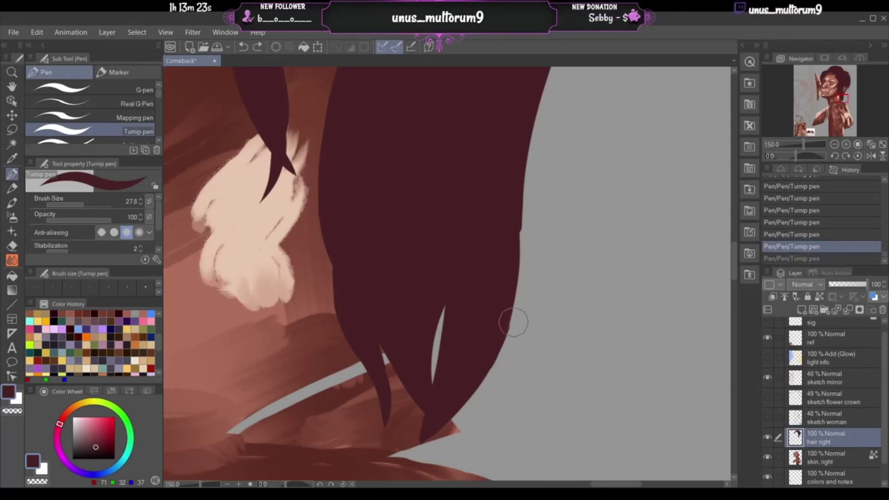
pyautogui.click(512, 328)
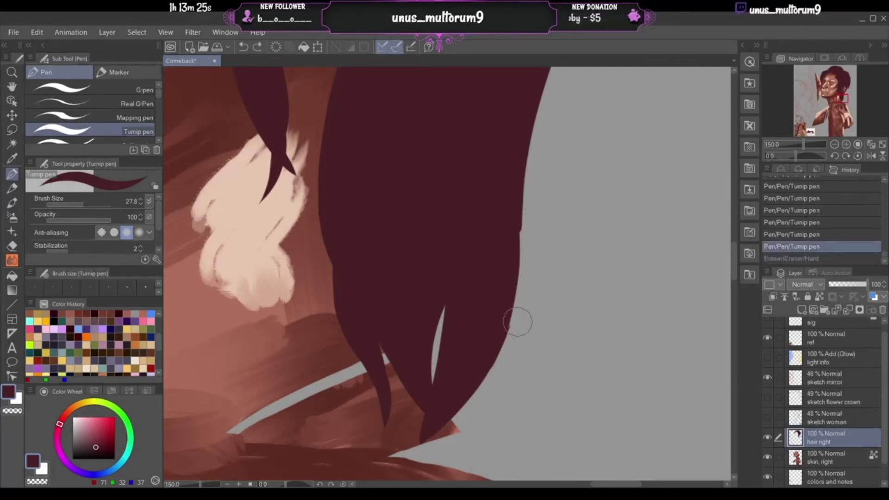
pyautogui.click(514, 327)
pyautogui.moveTo(509, 335); pyautogui.dragTo(514, 319)
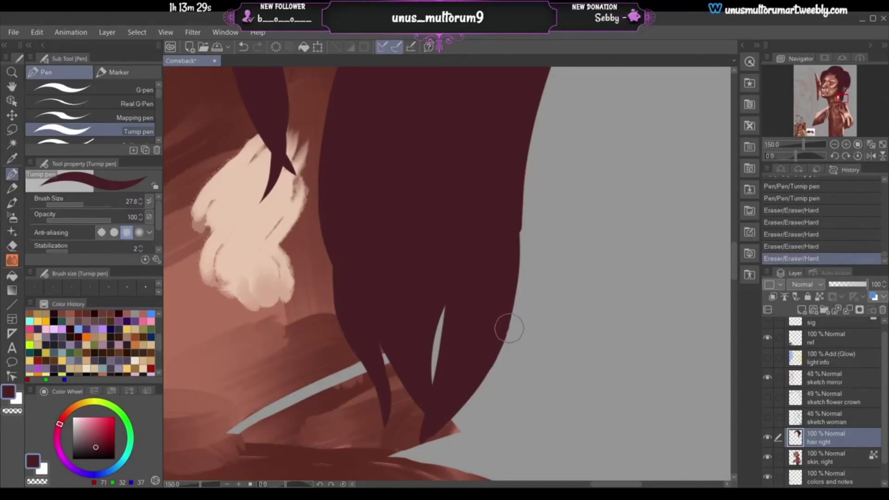
pyautogui.click(505, 326)
pyautogui.hotkey('ctrl', 'z')
pyautogui.hotkey('ctrl', 'y')
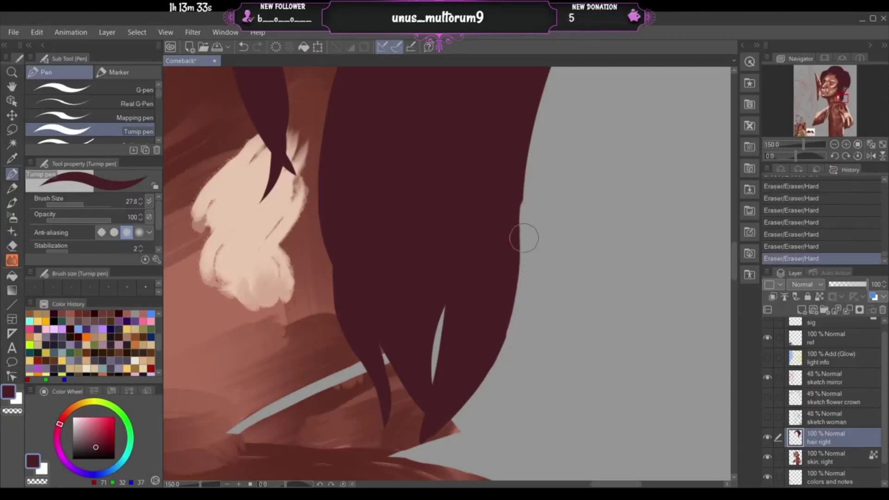
# - Compare the long lock's outer edge before and after the last Hard eraser trim at mid-height, and keep the trim
pyautogui.hotkey('ctrl', 'z')
pyautogui.hotkey('ctrl', 'y')
pyautogui.hotkey('ctrl', 'z')
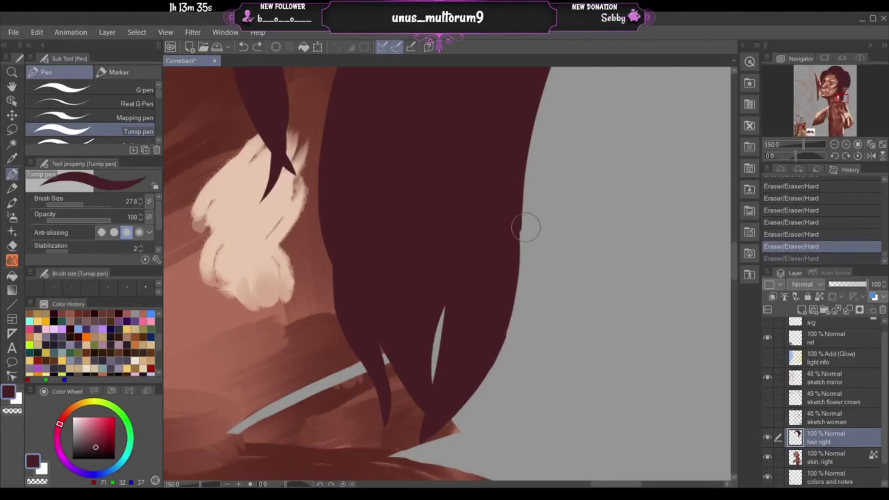
pyautogui.hotkey('ctrl', 'y')
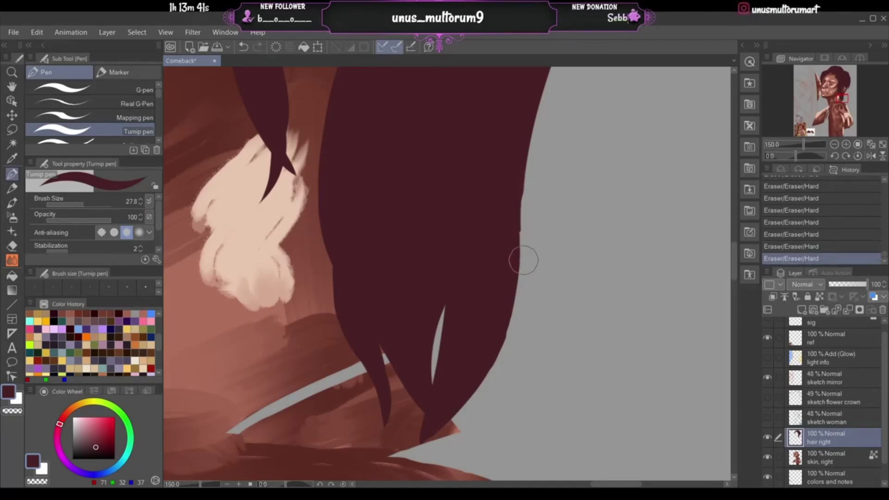
# - Trim the long lock's outer edge at mid-height with the Hard eraser, comparing before and after and keeping the trim
pyautogui.hotkey('ctrl', 'z')
pyautogui.moveTo(520, 210); pyautogui.dragTo(521, 247)
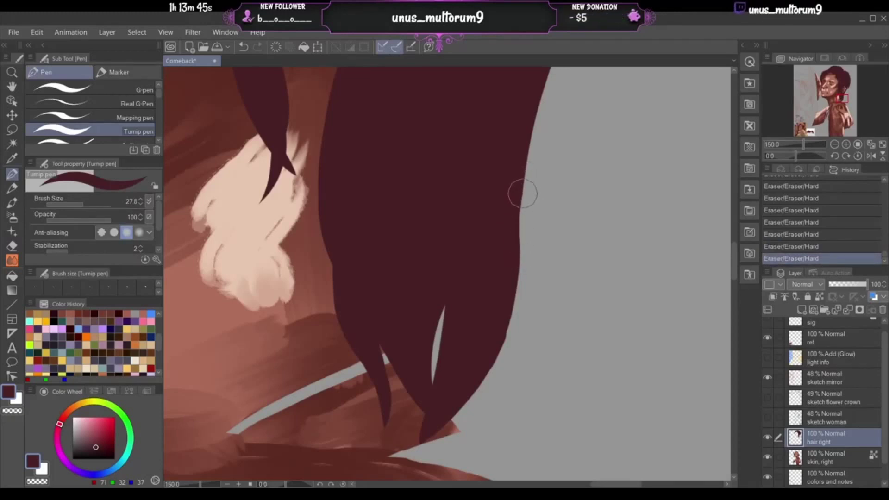
pyautogui.hotkey('ctrl', 'z')
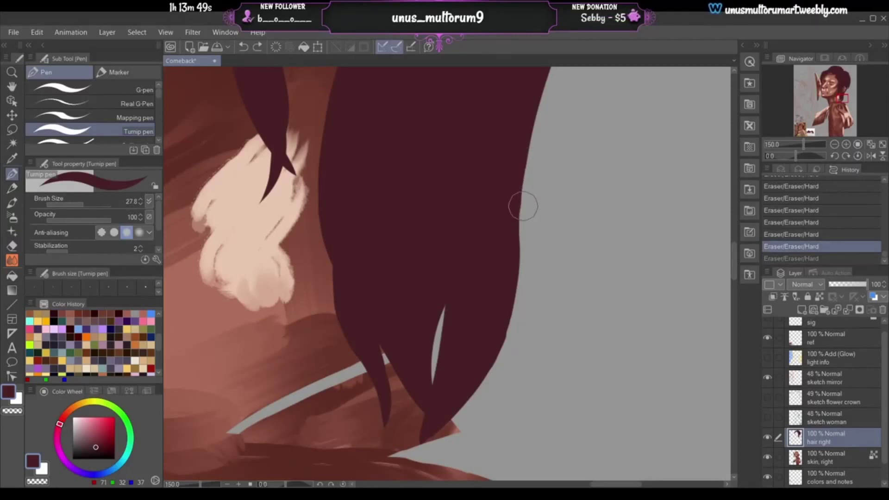
pyautogui.hotkey('ctrl', 'y')
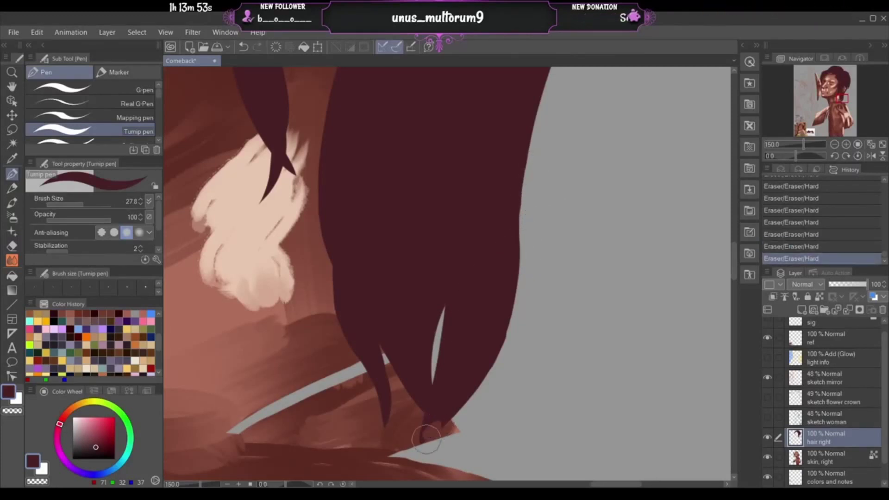
# - Try to extend the long lock's pointed tip down toward the shoulder with tapering Turnip pen strokes
pyautogui.hotkey('ctrl', 'z')
pyautogui.moveTo(438, 420); pyautogui.dragTo(412, 461)
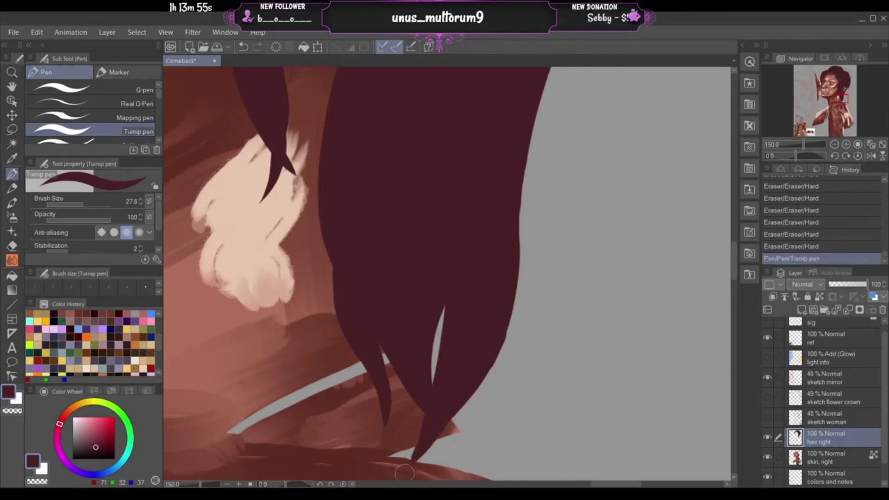
pyautogui.hotkey('ctrl', 'z')
pyautogui.moveTo(430, 428); pyautogui.dragTo(423, 464)
pyautogui.hotkey('ctrl', 'z')
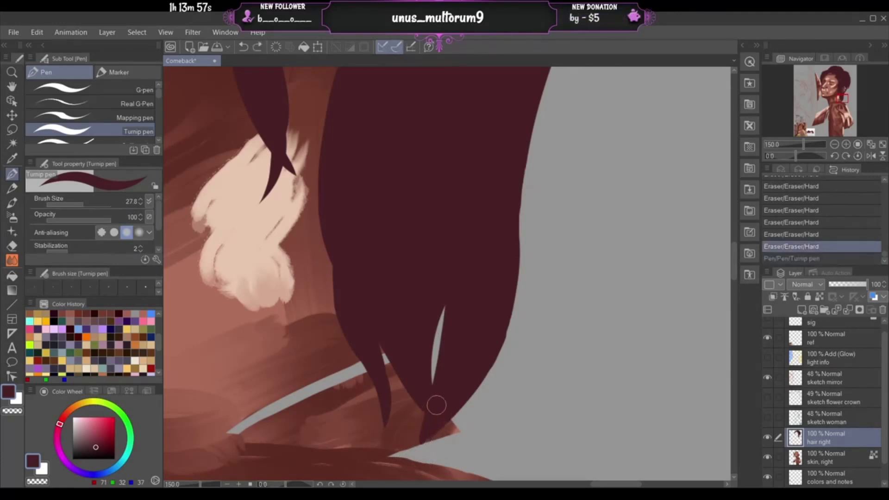
pyautogui.moveTo(435, 405); pyautogui.dragTo(421, 457)
pyautogui.hotkey('ctrl', 'z')
pyautogui.moveTo(431, 419)
pyautogui.mouseDown()
pyautogui.moveTo(425, 457)
pyautogui.moveTo(417, 456)
pyautogui.mouseUp()
pyautogui.hotkey('ctrl', 'z')
pyautogui.hotkey('ctrl', 'z')
pyautogui.moveTo(523, 370); pyautogui.dragTo(477, 421)
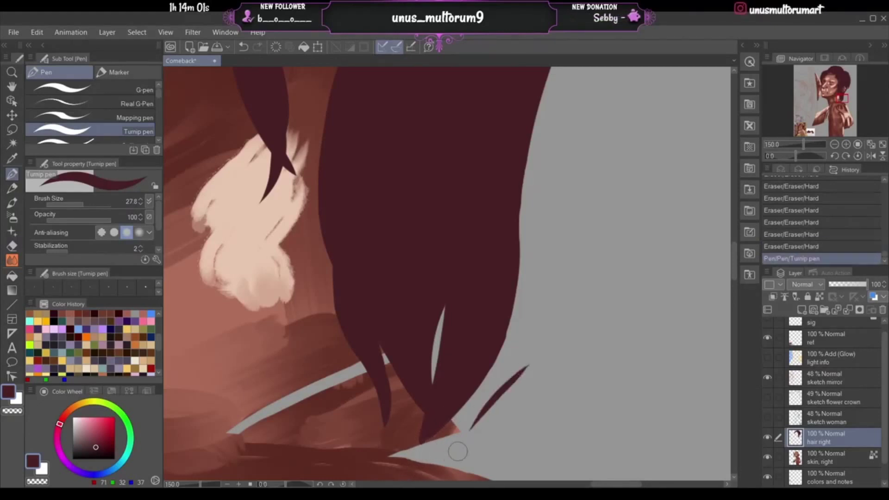
pyautogui.hotkey('ctrl', 'z')
# - Try different lengths and curves for the long lock's tip with further Turnip pen strokes from just above the point
pyautogui.moveTo(459, 374); pyautogui.dragTo(416, 451)
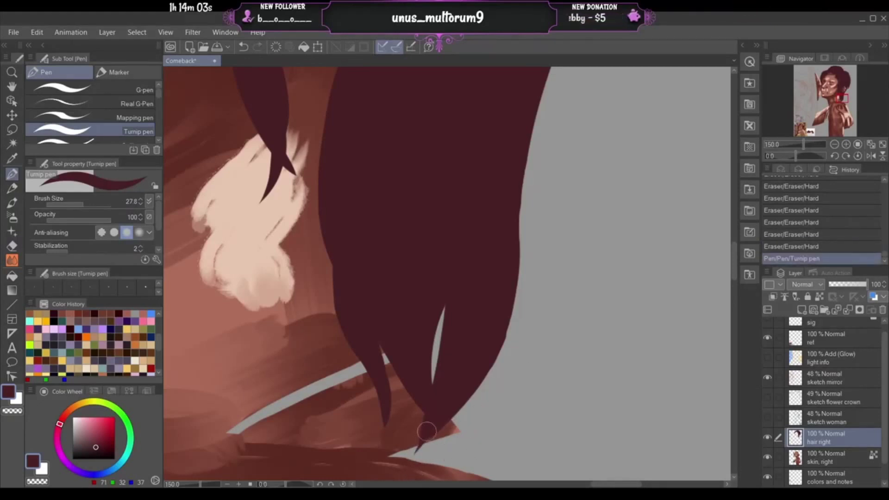
pyautogui.hotkey('ctrl', 'z')
pyautogui.moveTo(429, 405); pyautogui.dragTo(413, 470)
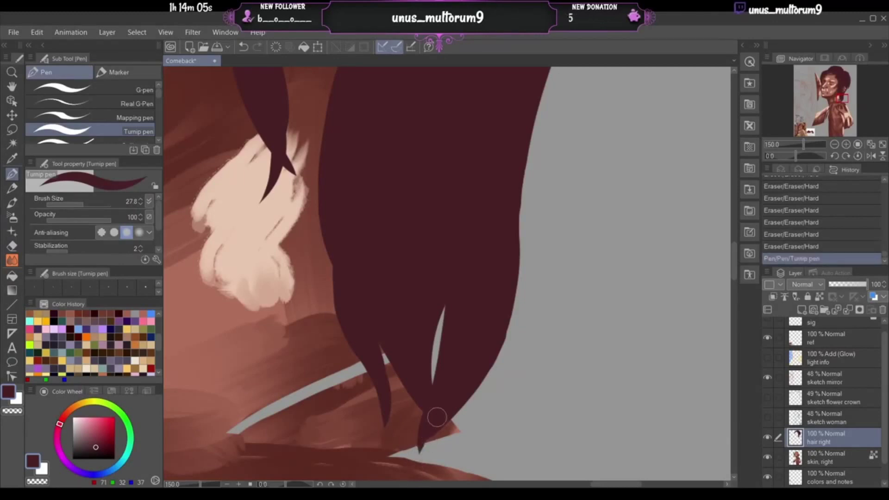
pyautogui.hotkey('ctrl', 'z')
pyautogui.moveTo(434, 404); pyautogui.dragTo(419, 456)
pyautogui.hotkey('ctrl', 'z')
pyautogui.moveTo(431, 405); pyautogui.dragTo(411, 466)
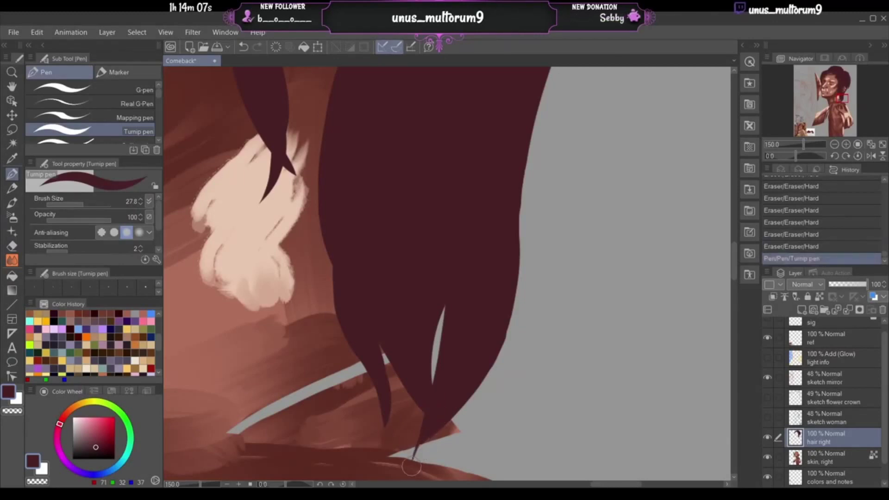
pyautogui.hotkey('ctrl', 'z')
pyautogui.moveTo(434, 403); pyautogui.dragTo(416, 456)
pyautogui.hotkey('ctrl', 'z')
pyautogui.moveTo(430, 406); pyautogui.dragTo(420, 445)
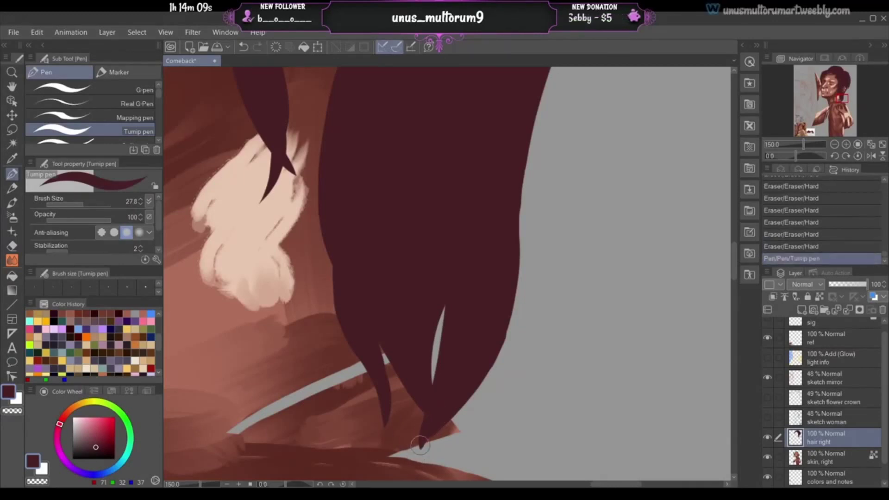
pyautogui.hotkey('ctrl', 'z')
# - Sharpen the long lock's tip with short Turnip pen strokes running from the point up its outer edge, keeping the last stroke after comparison
pyautogui.moveTo(438, 405)
pyautogui.mouseDown()
pyautogui.moveTo(422, 445)
pyautogui.moveTo(451, 401)
pyautogui.mouseUp()
pyautogui.moveTo(420, 443); pyautogui.dragTo(449, 406)
pyautogui.hotkey('ctrl', 'z')
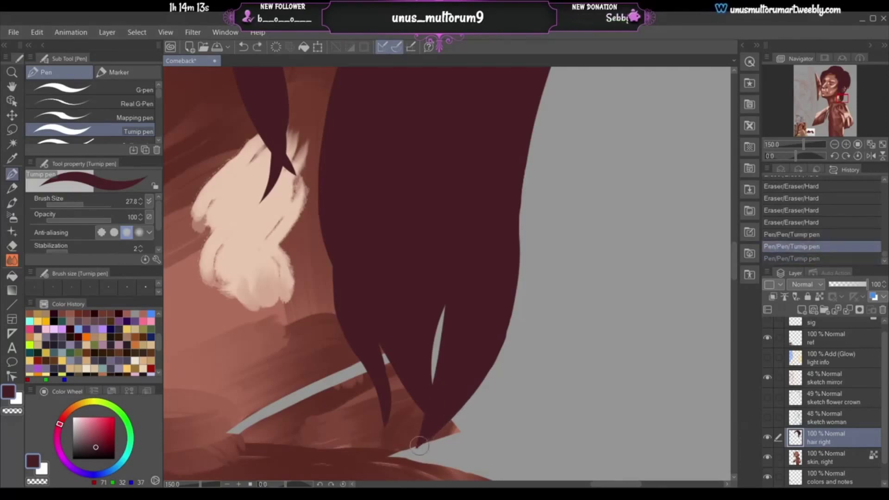
pyautogui.moveTo(423, 448); pyautogui.dragTo(465, 380)
pyautogui.hotkey('ctrl', 'z')
pyautogui.moveTo(424, 442); pyautogui.dragTo(467, 394)
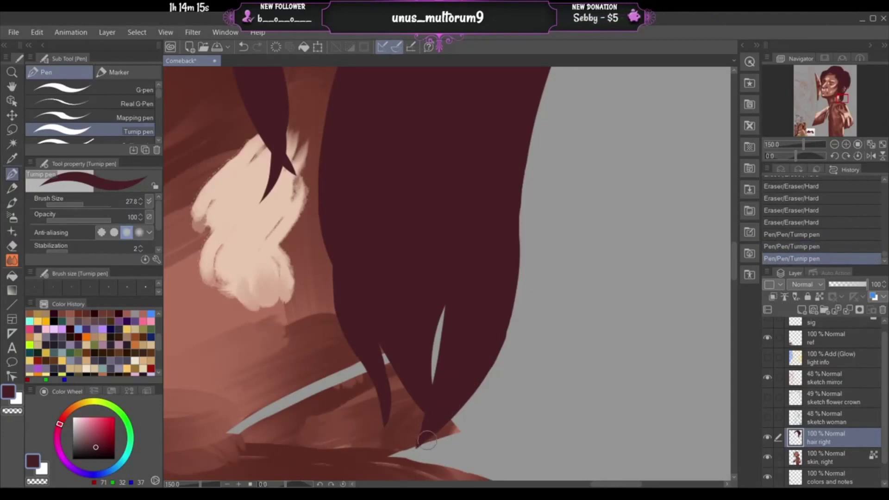
pyautogui.hotkey('ctrl', 'z')
pyautogui.hotkey('ctrl', 'y')
pyautogui.hotkey('ctrl', 'z')
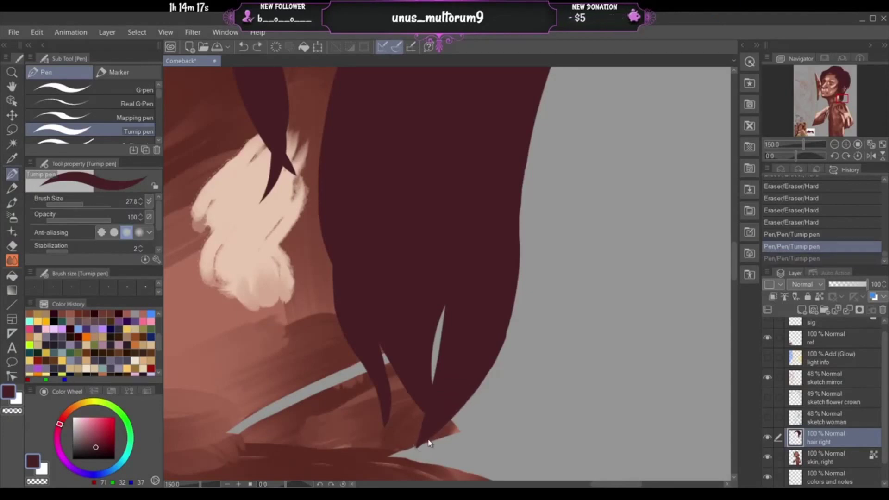
pyautogui.hotkey('ctrl', 'y')
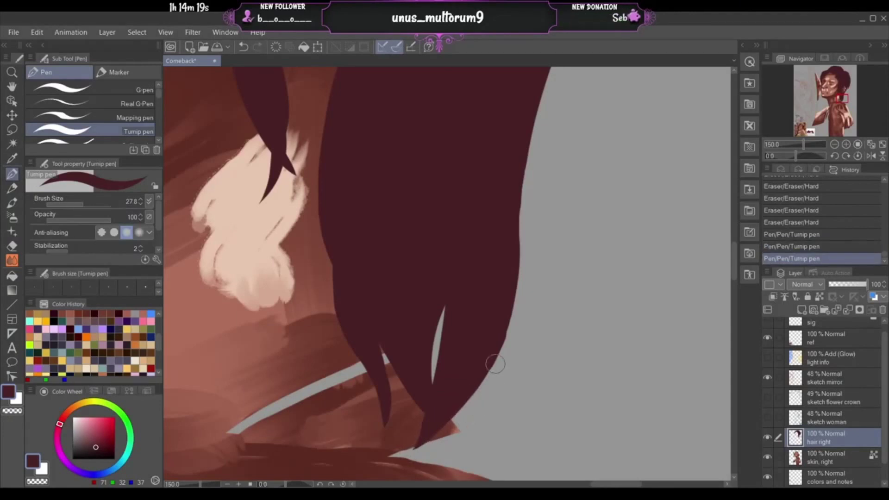
# - Fill out the inner edge just above the long lock's tip with a short upward Turnip pen stroke
pyautogui.moveTo(424, 423); pyautogui.dragTo(423, 390)
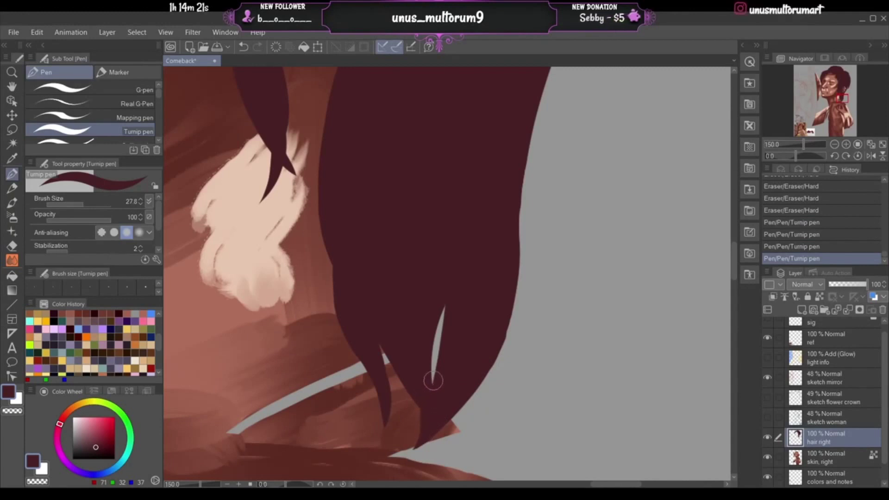
pyautogui.hotkey('ctrl', 'z')
pyautogui.moveTo(424, 429); pyautogui.dragTo(424, 393)
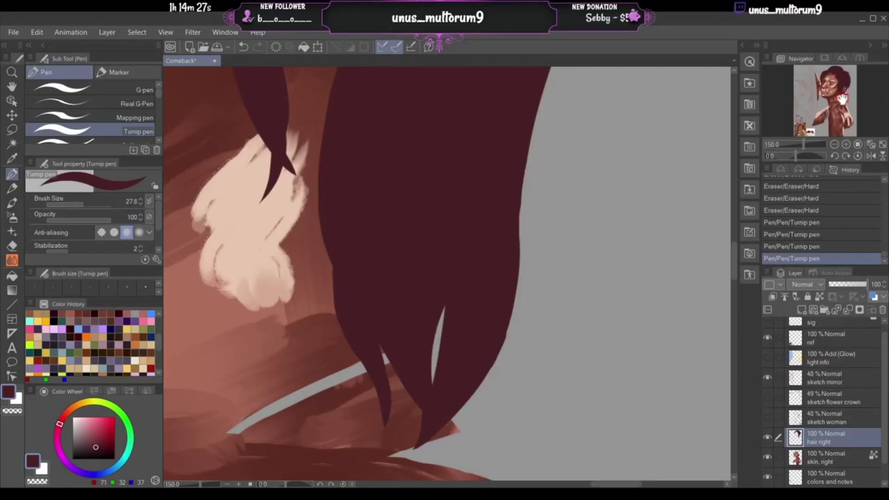
# - Try painting a hair strand onto the forehead at the hairline with the Bender [Sayjay Pens] pencil
pyautogui.moveTo(842, 98)
pyautogui.mouseDown()
pyautogui.moveTo(842, 74)
pyautogui.moveTo(809, 82)
pyautogui.moveTo(824, 84)
pyautogui.mouseUp()
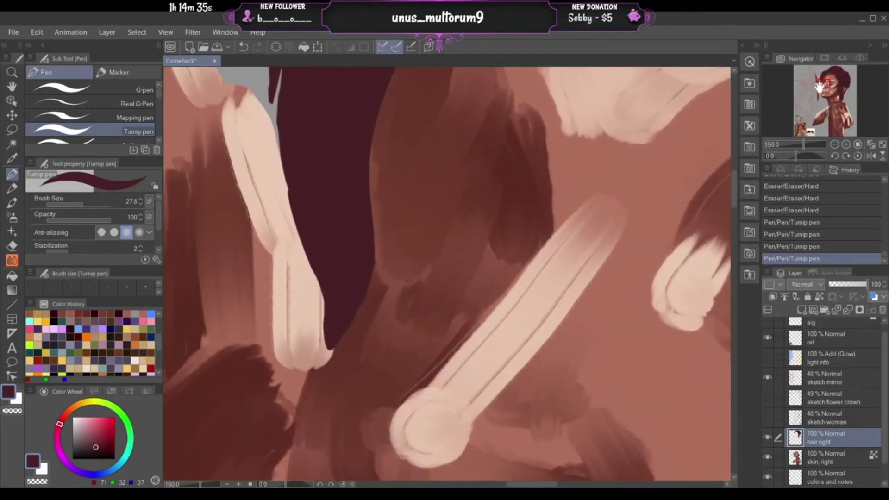
pyautogui.click(833, 144)
pyautogui.click(834, 145)
pyautogui.click(834, 144)
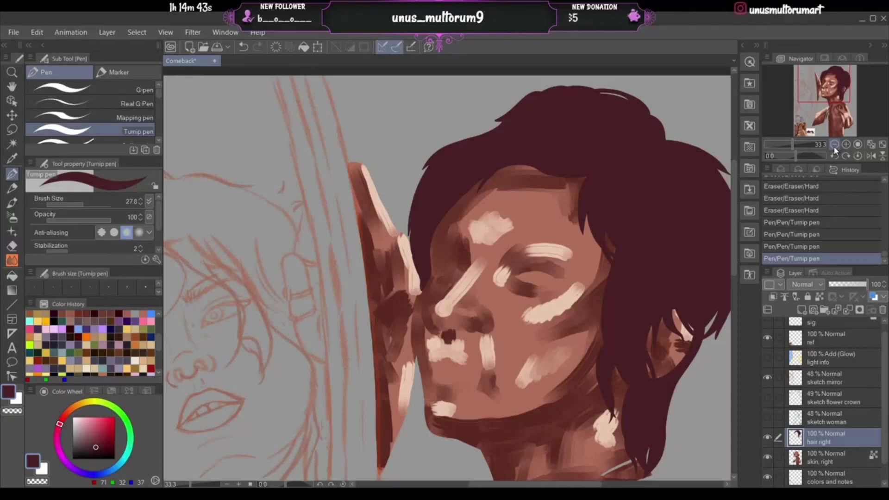
pyautogui.moveTo(838, 92); pyautogui.dragTo(811, 93)
pyautogui.press('p')
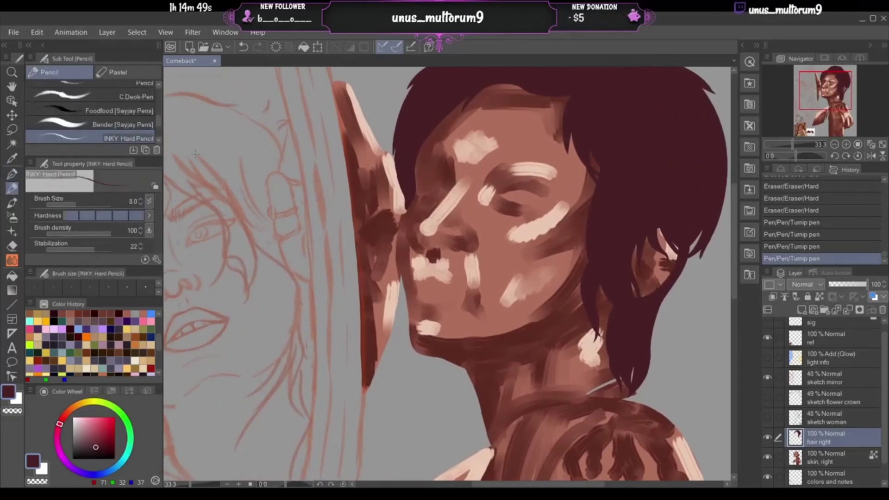
pyautogui.click(123, 125)
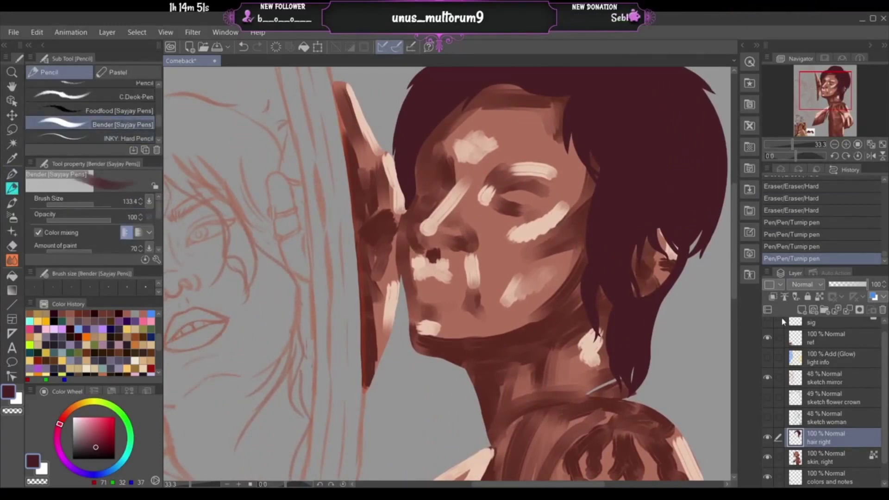
pyautogui.click(846, 144)
pyautogui.click(846, 144)
pyautogui.moveTo(824, 100); pyautogui.dragTo(825, 91)
pyautogui.moveTo(448, 146); pyautogui.dragTo(428, 204)
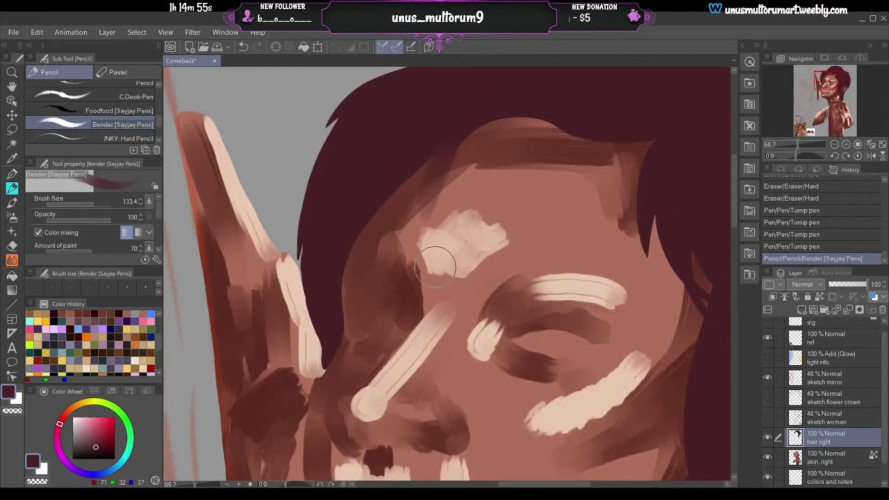
pyautogui.hotkey('ctrl', 'z')
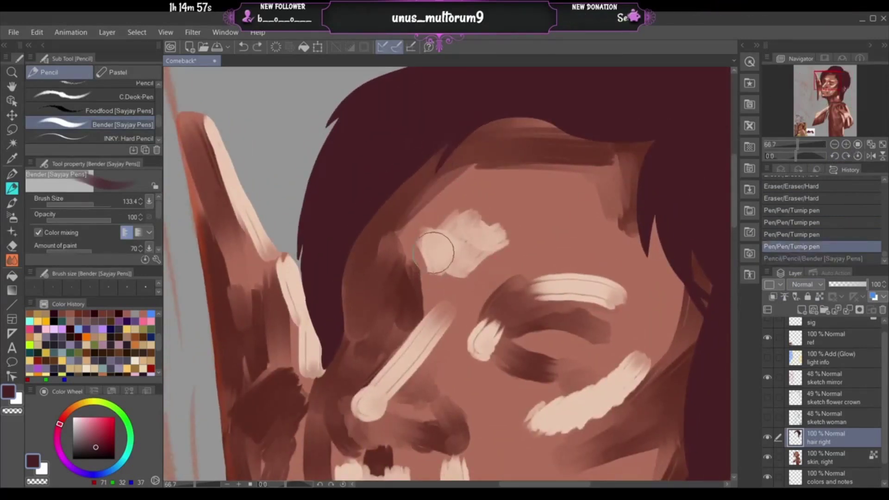
# - Try several thin strands at the small hair point on the forehead with the C.Deok-Pen pencil
pyautogui.click(139, 96)
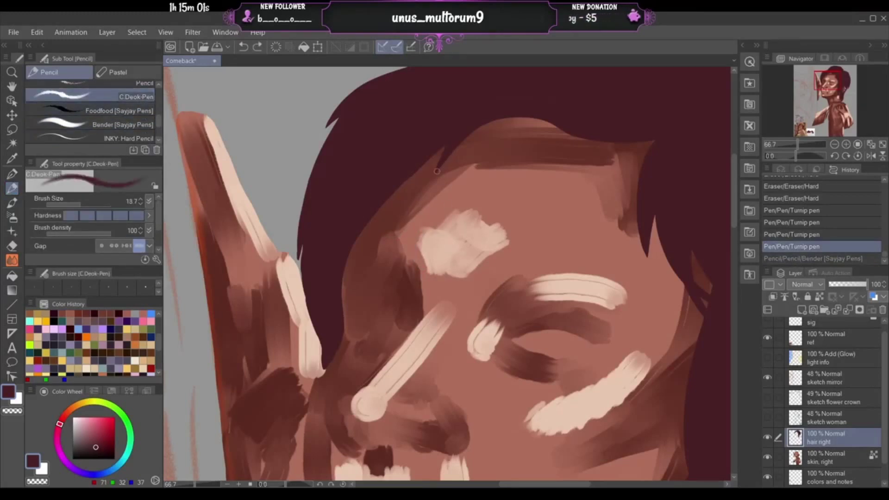
pyautogui.moveTo(436, 171); pyautogui.dragTo(436, 225)
pyautogui.hotkey('ctrl', 'z')
pyautogui.moveTo(459, 149); pyautogui.dragTo(446, 235)
pyautogui.hotkey('ctrl', 'z')
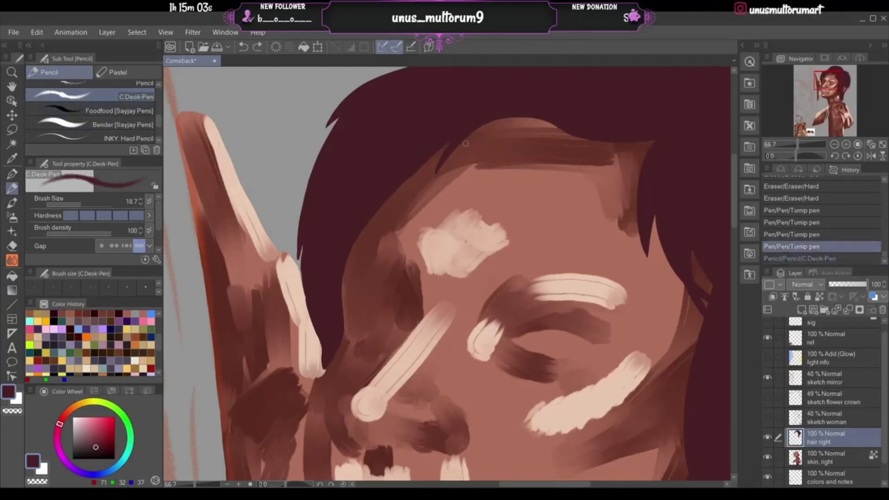
pyautogui.moveTo(457, 147); pyautogui.dragTo(445, 200)
pyautogui.hotkey('ctrl', 'z')
# - Paint a tapering strand at the small hair point on the forehead with the POTATO brush and compare the hairline with and without it
pyautogui.moveTo(158, 123); pyautogui.dragTo(156, 124)
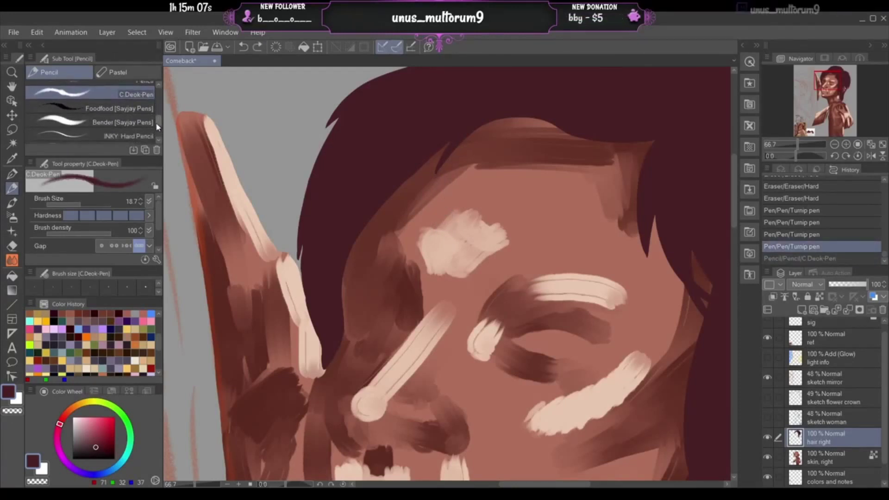
pyautogui.scroll(-3, 157, 127)
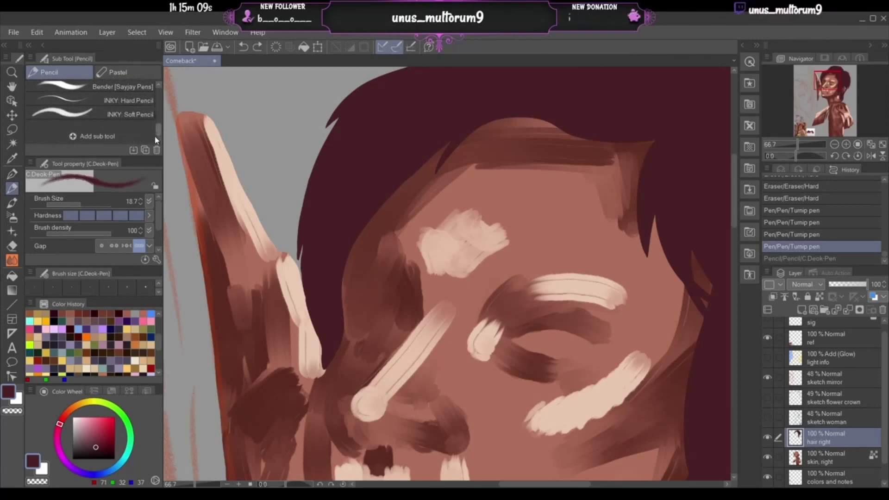
pyautogui.click(11, 205)
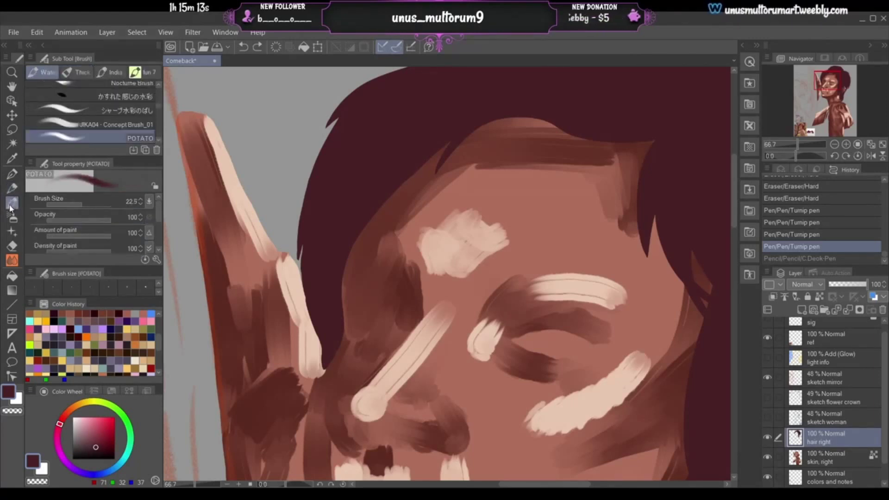
pyautogui.moveTo(454, 139); pyautogui.dragTo(440, 182)
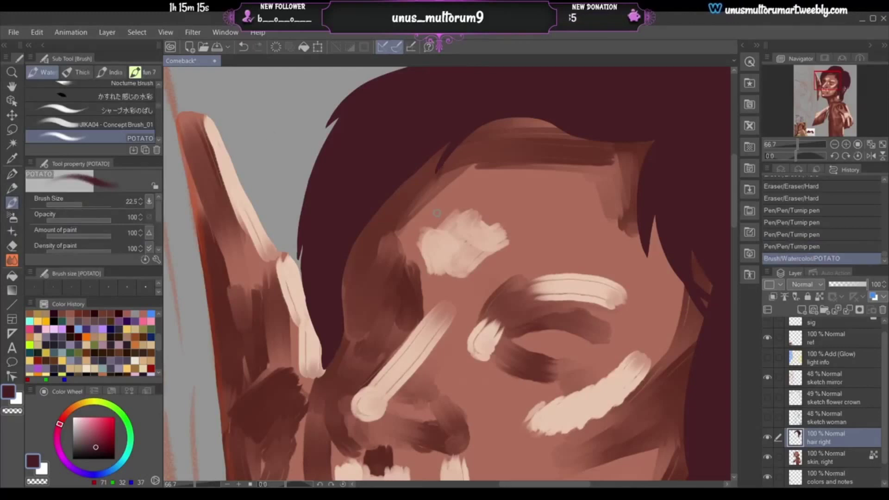
pyautogui.hotkey('ctrl', 'z')
pyautogui.hotkey('ctrl', 'y')
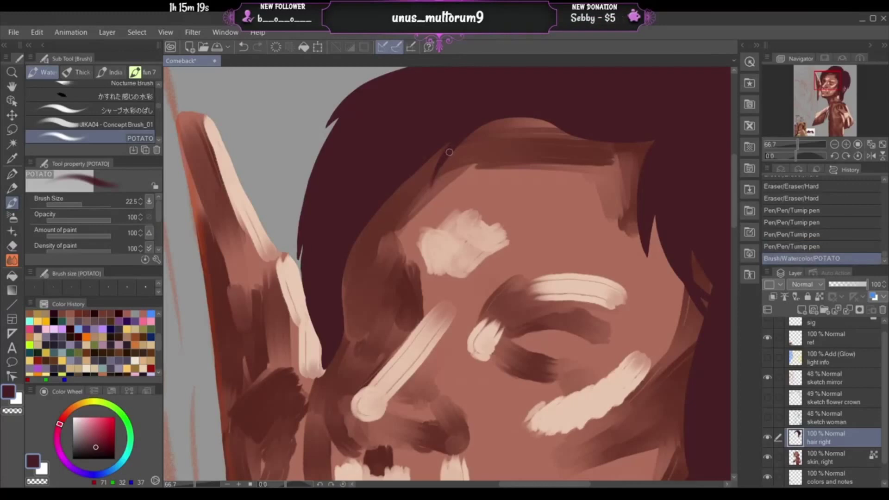
pyautogui.hotkey('ctrl', 'z')
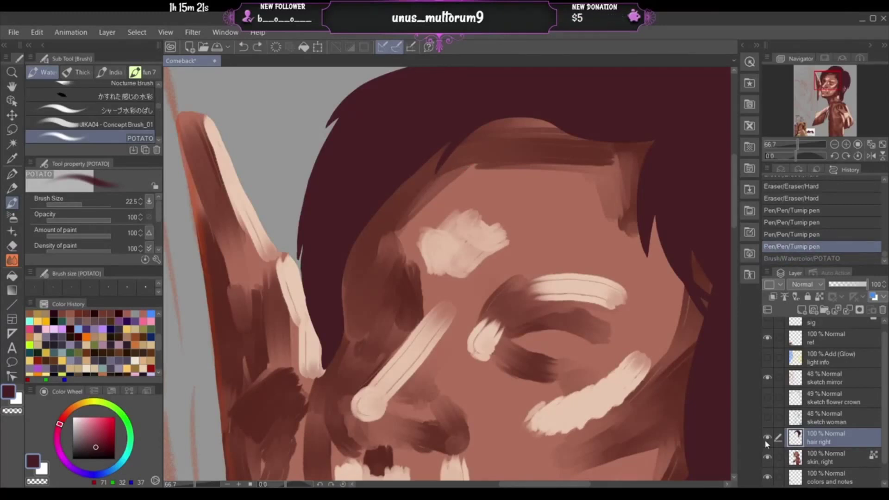
# - Check the hair against the "sketch woman" layer, leave "sketch flower crown" visible, and restore the undone POTATO strand
pyautogui.click(767, 437)
pyautogui.click(769, 419)
pyautogui.click(770, 396)
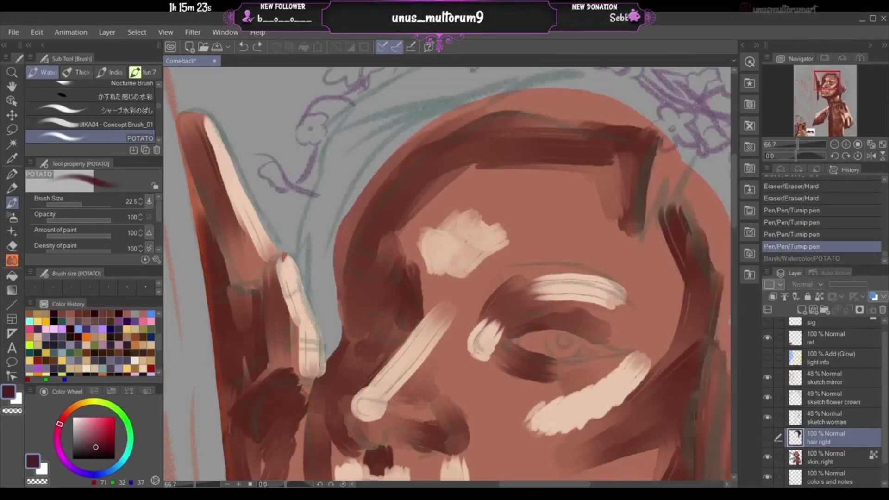
pyautogui.click(768, 458)
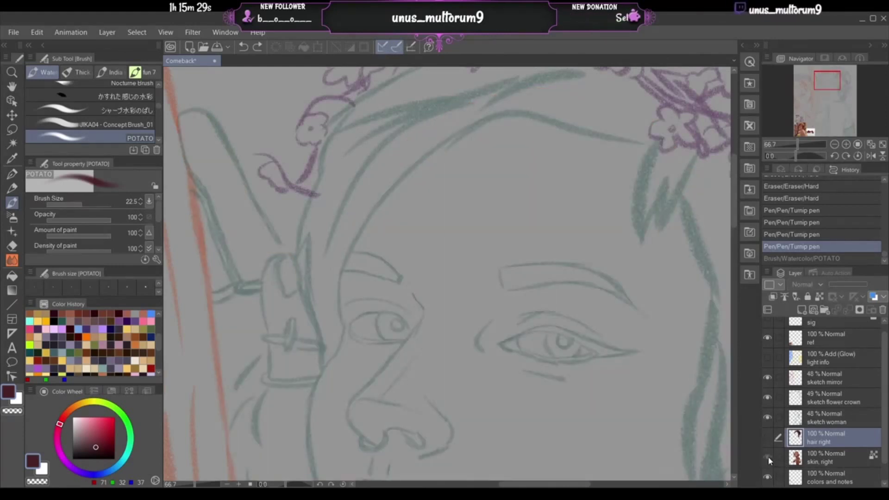
pyautogui.click(768, 458)
pyautogui.click(768, 438)
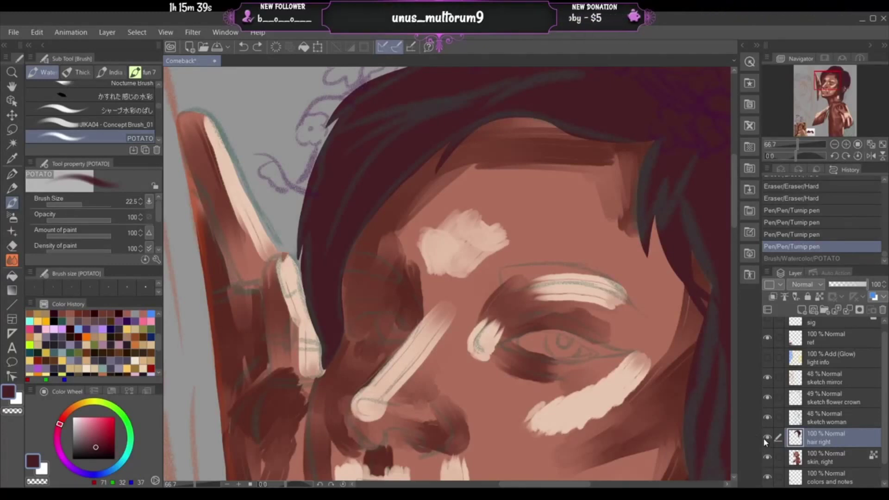
pyautogui.click(768, 418)
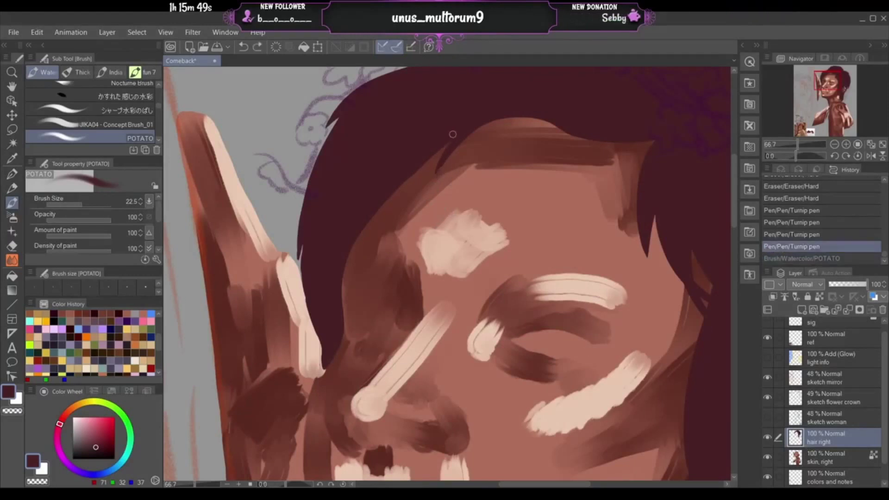
pyautogui.hotkey('ctrl', 'y')
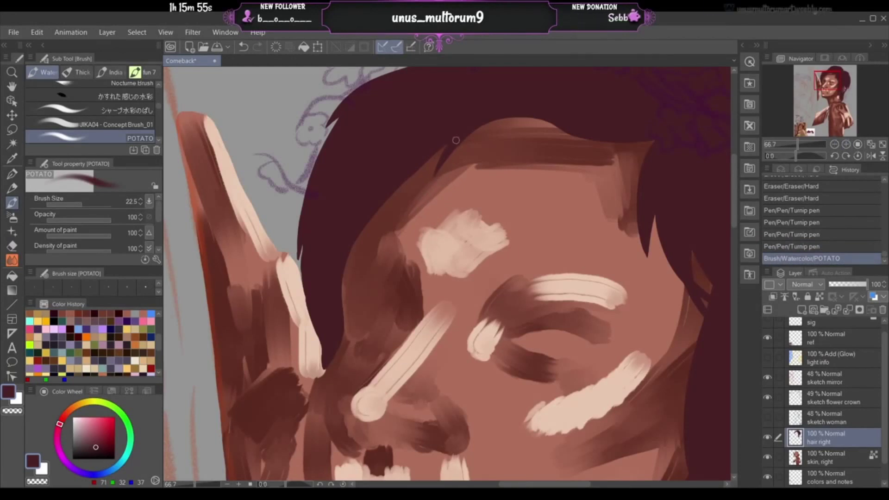
# - Paint a thin tapering extension of the small hair strand down the forehead with the POTATO brush, comparing it with and without the stroke
pyautogui.moveTo(452, 148); pyautogui.dragTo(428, 211)
pyautogui.hotkey('ctrl', 'z')
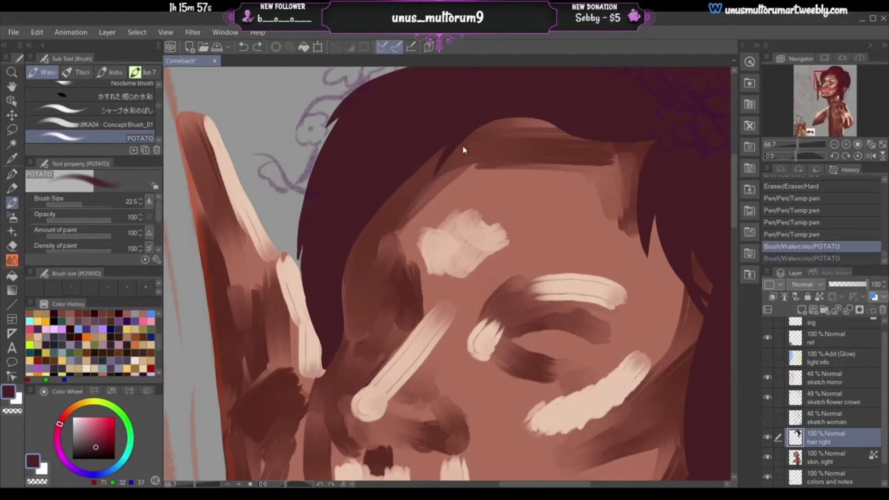
pyautogui.hotkey('ctrl', 'y')
pyautogui.hotkey('ctrl', 'z')
pyautogui.hotkey('ctrl', 'y')
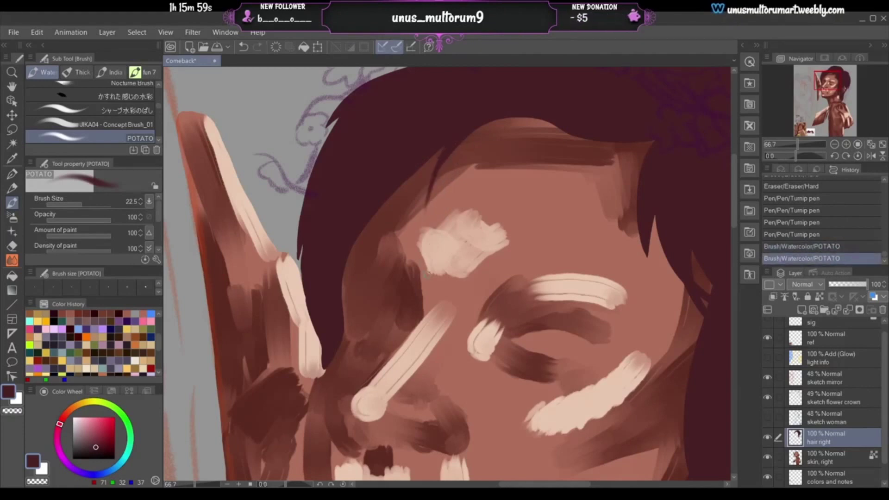
pyautogui.moveTo(433, 182); pyautogui.dragTo(424, 234)
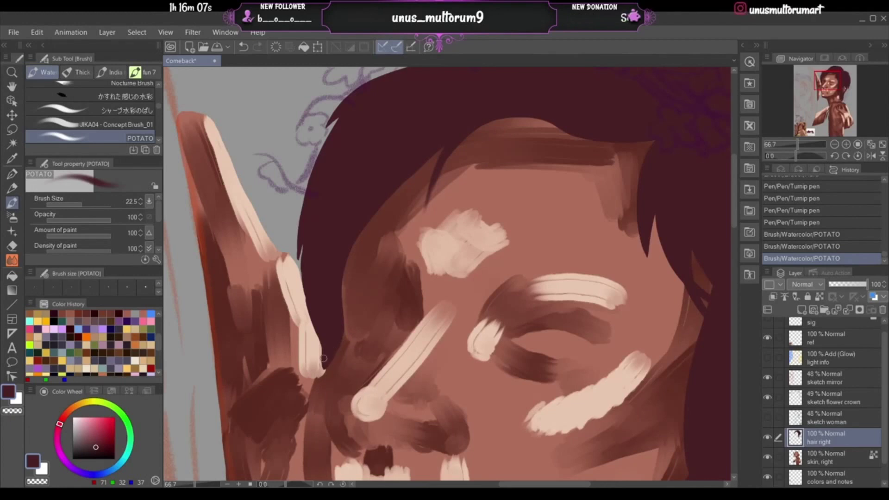
# - Try a short POTATO dab at the long lock's tip beside the finger and undo it
pyautogui.moveTo(324, 358)
pyautogui.mouseDown()
pyautogui.moveTo(320, 370)
pyautogui.moveTo(330, 355)
pyautogui.mouseUp()
pyautogui.hotkey('ctrl', 'z')
pyautogui.hotkey('ctrl', 'z')
pyautogui.hotkey('ctrl', 'z')
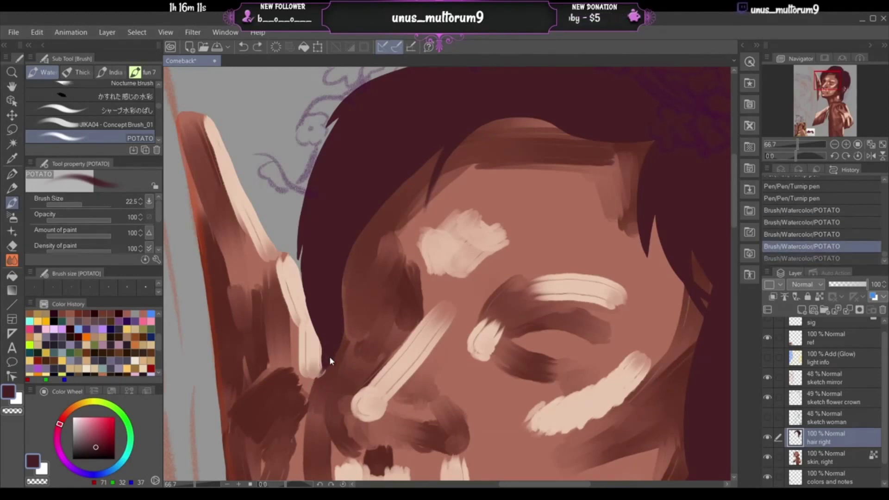
pyautogui.hotkey('ctrl', 'z')
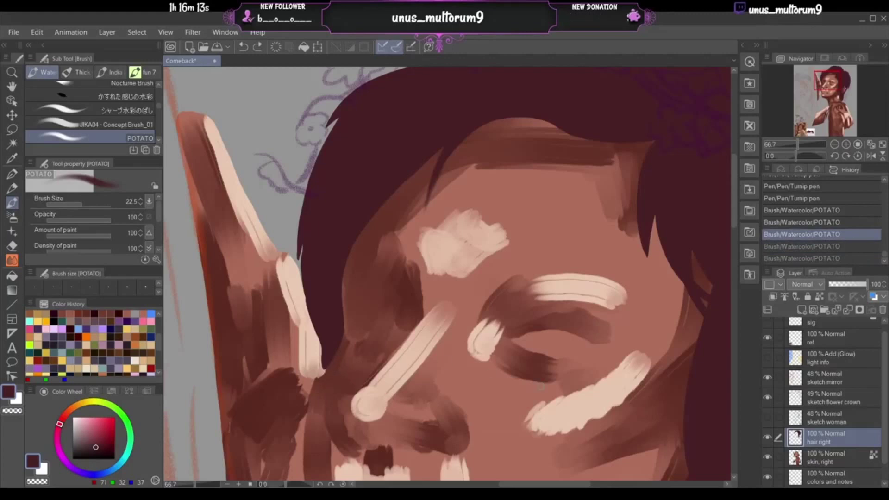
# - Check the hair by toggling the "skin, right" and "sketch woman" layers off and on
pyautogui.click(768, 458)
pyautogui.click(767, 457)
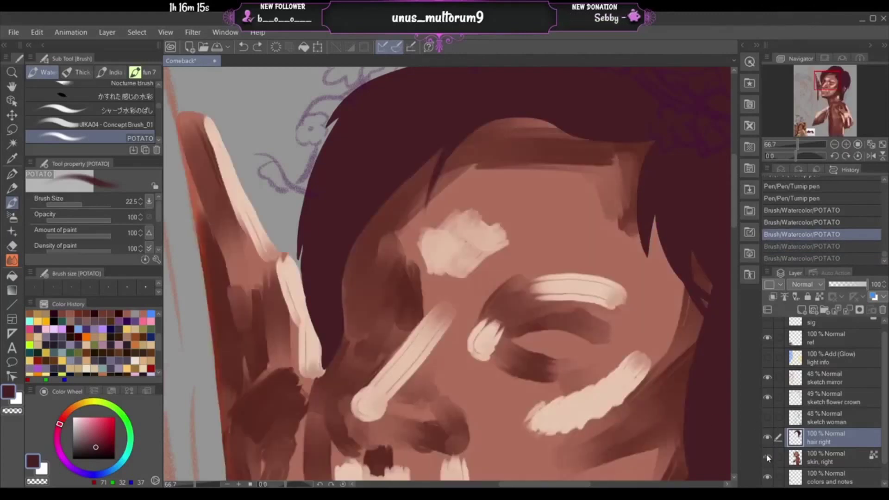
pyautogui.click(768, 418)
pyautogui.click(768, 418)
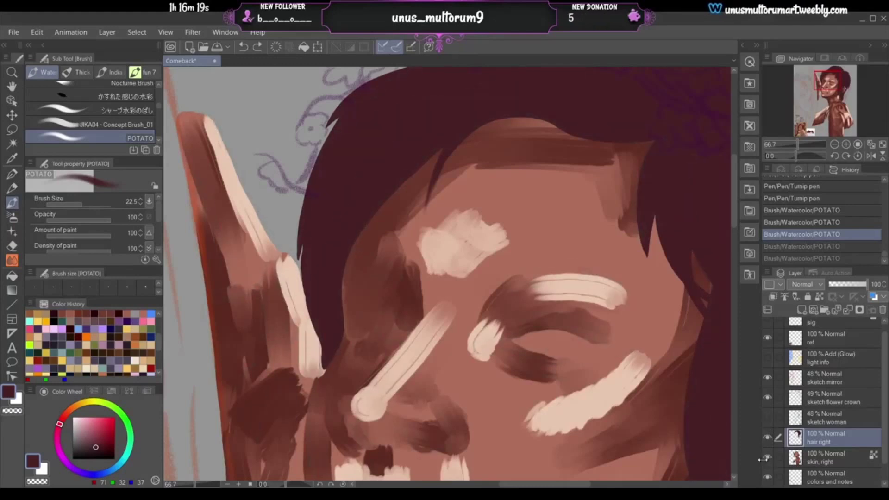
pyautogui.click(768, 457)
pyautogui.click(768, 456)
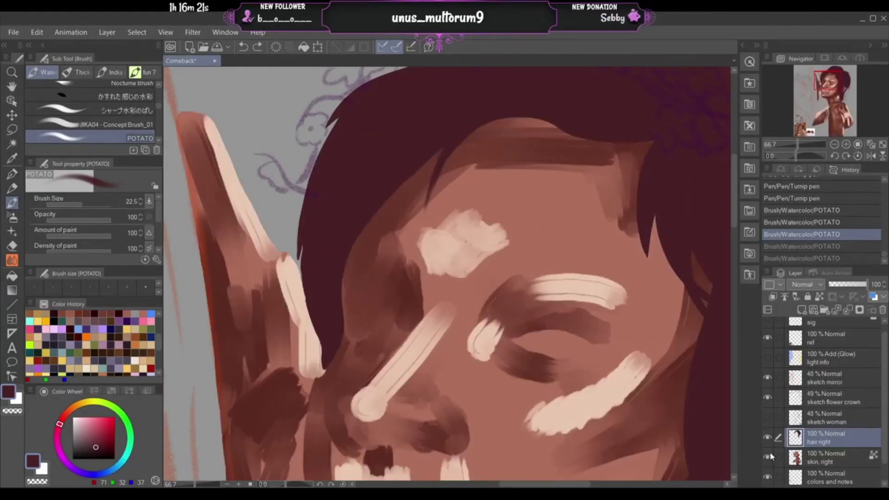
# - Refine the long lock's tip at 100% zoom against the "sketch woman" layer with POTATO and the Hard eraser, leaving that sketch hidden
pyautogui.click(768, 418)
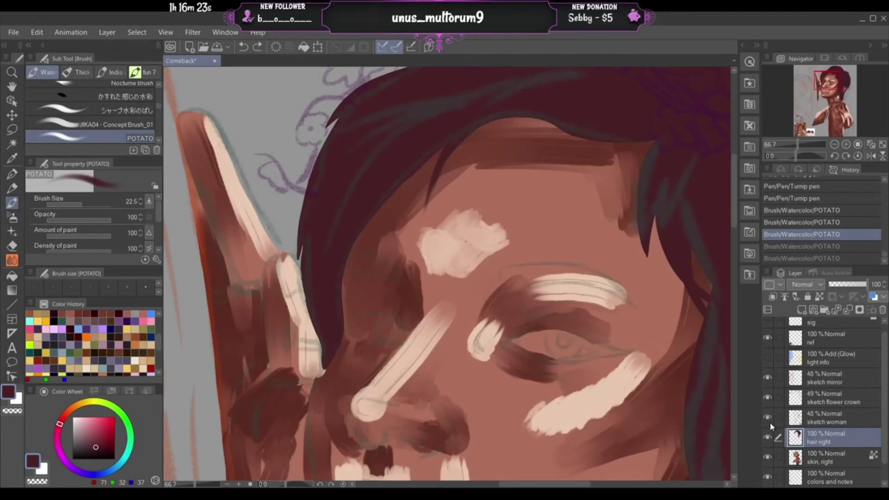
pyautogui.click(853, 145)
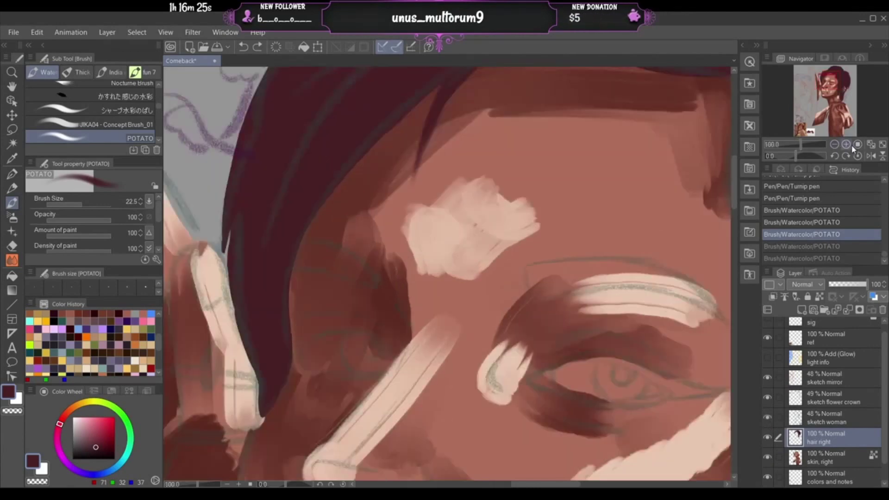
pyautogui.moveTo(841, 105)
pyautogui.mouseDown()
pyautogui.moveTo(833, 81)
pyautogui.moveTo(828, 106)
pyautogui.moveTo(825, 83)
pyautogui.mouseUp()
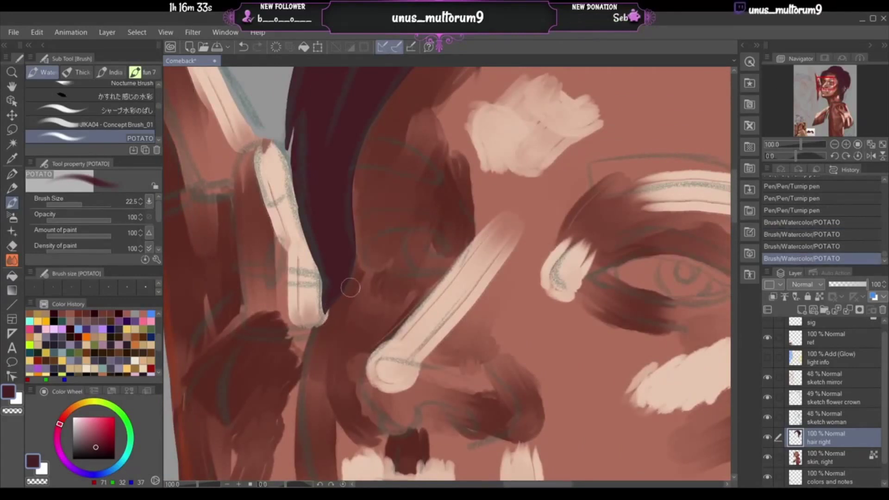
pyautogui.moveTo(340, 296); pyautogui.dragTo(342, 305)
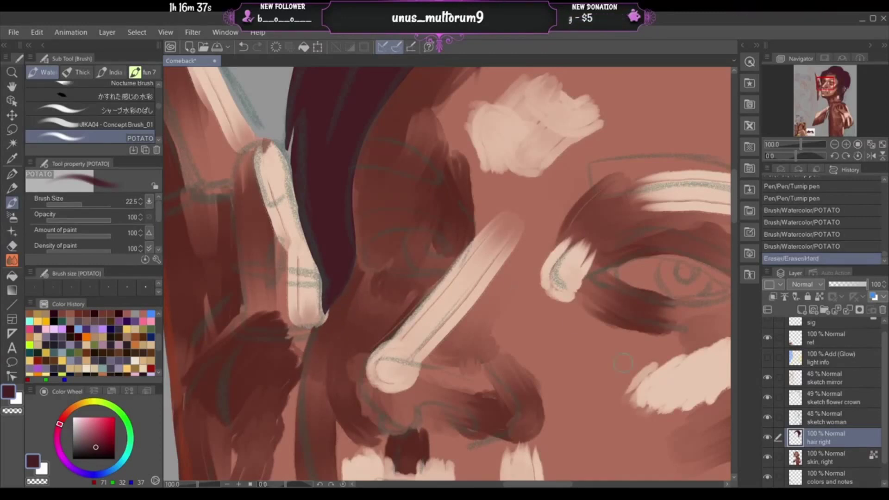
pyautogui.click(767, 417)
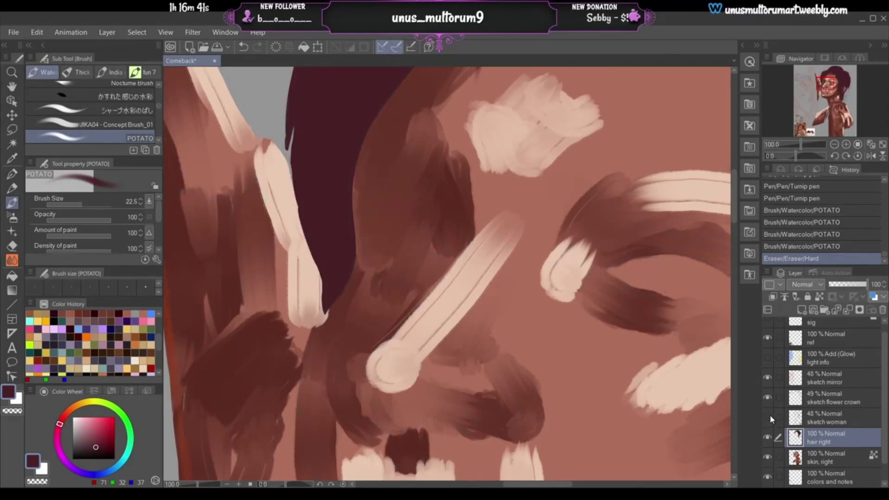
pyautogui.click(768, 415)
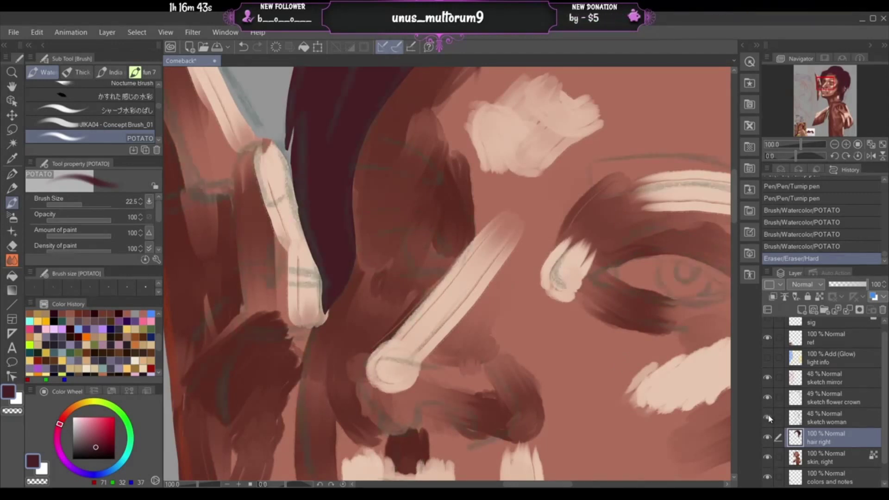
pyautogui.moveTo(321, 286)
pyautogui.mouseDown()
pyautogui.moveTo(317, 318)
pyautogui.moveTo(317, 284)
pyautogui.moveTo(326, 344)
pyautogui.moveTo(318, 302)
pyautogui.moveTo(321, 322)
pyautogui.moveTo(321, 289)
pyautogui.moveTo(355, 235)
pyautogui.moveTo(319, 325)
pyautogui.moveTo(332, 307)
pyautogui.moveTo(320, 321)
pyautogui.mouseUp()
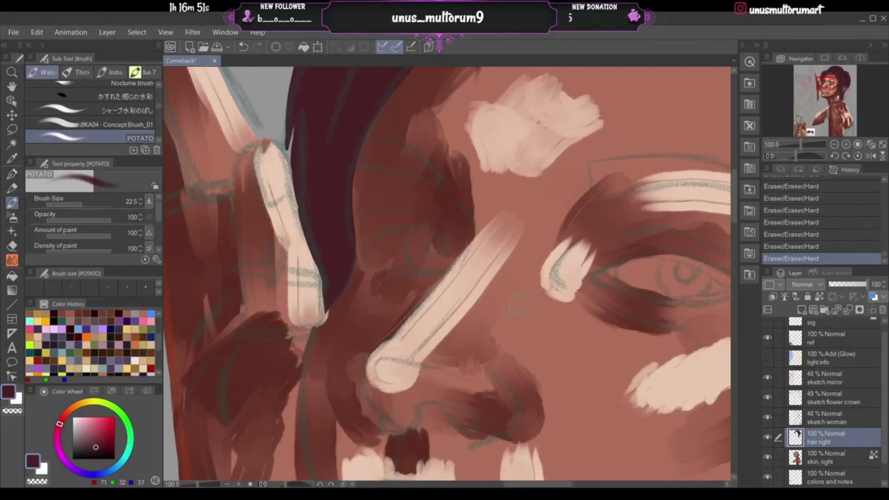
pyautogui.click(771, 418)
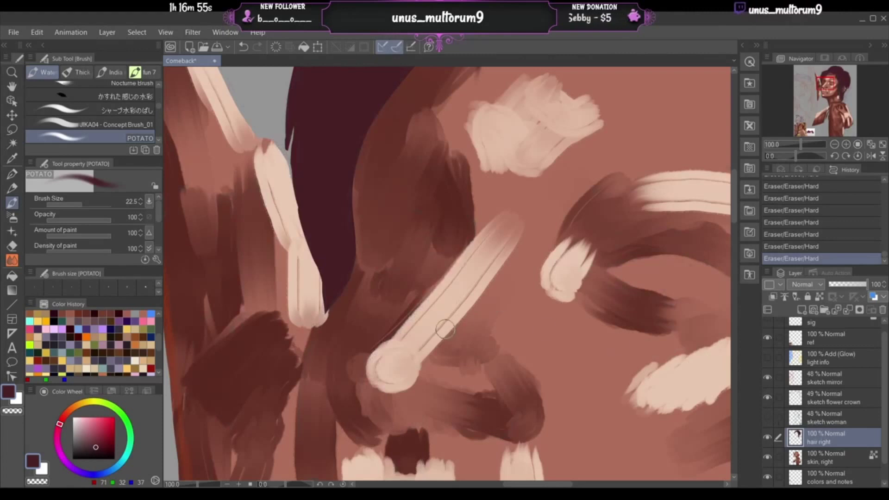
# - Paint fine wisps along the long lock's outer edge near the fingertip with the POTATO brush, undoing the last one
pyautogui.moveTo(291, 135); pyautogui.dragTo(290, 115)
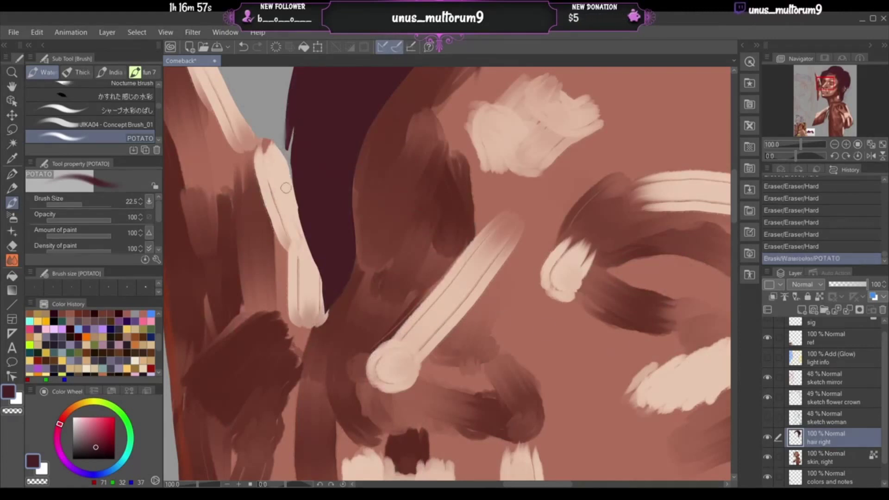
pyautogui.hotkey('ctrl', 'z')
pyautogui.hotkey('ctrl', 'y')
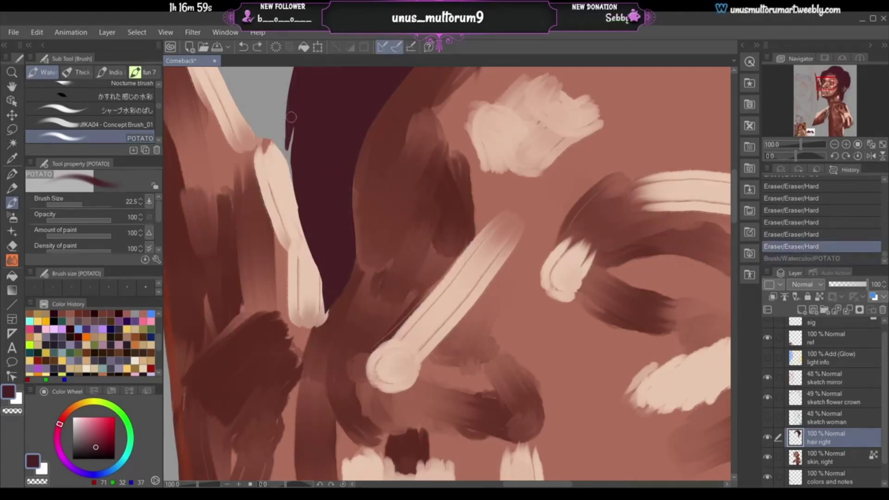
pyautogui.moveTo(288, 175)
pyautogui.mouseDown()
pyautogui.moveTo(295, 197)
pyautogui.moveTo(293, 106)
pyautogui.moveTo(290, 191)
pyautogui.mouseUp()
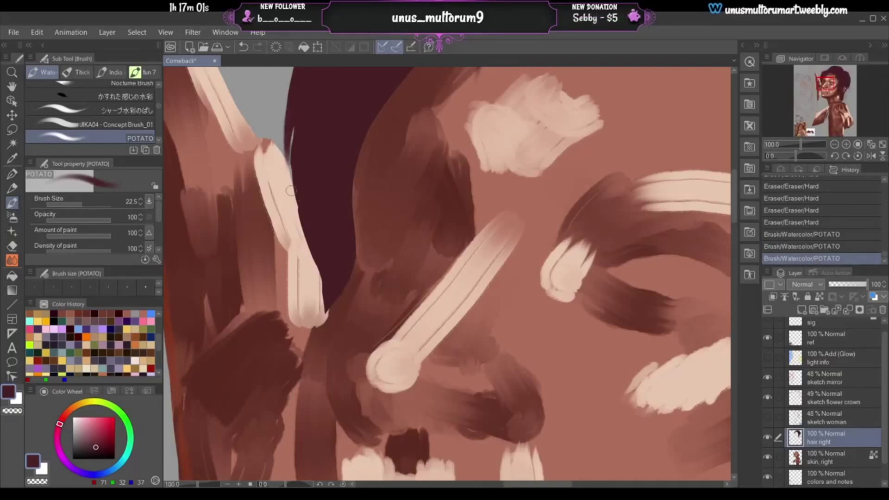
pyautogui.moveTo(292, 98); pyautogui.dragTo(284, 145)
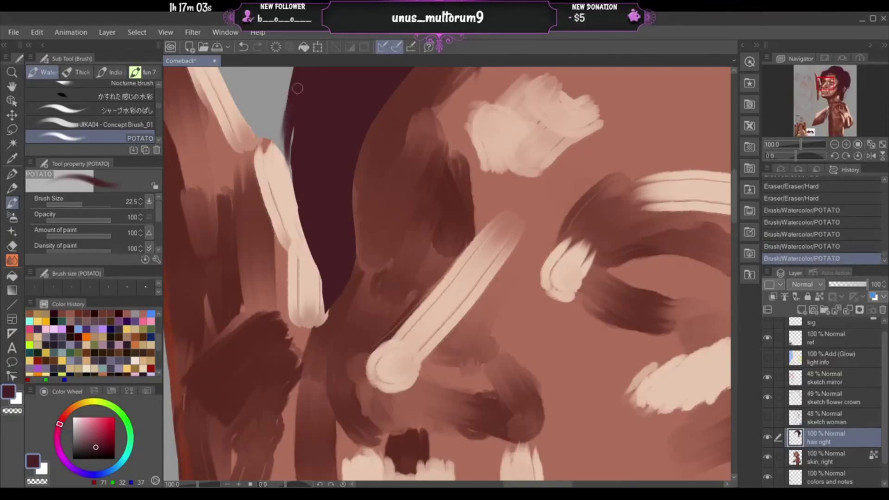
pyautogui.hotkey('ctrl', 'z')
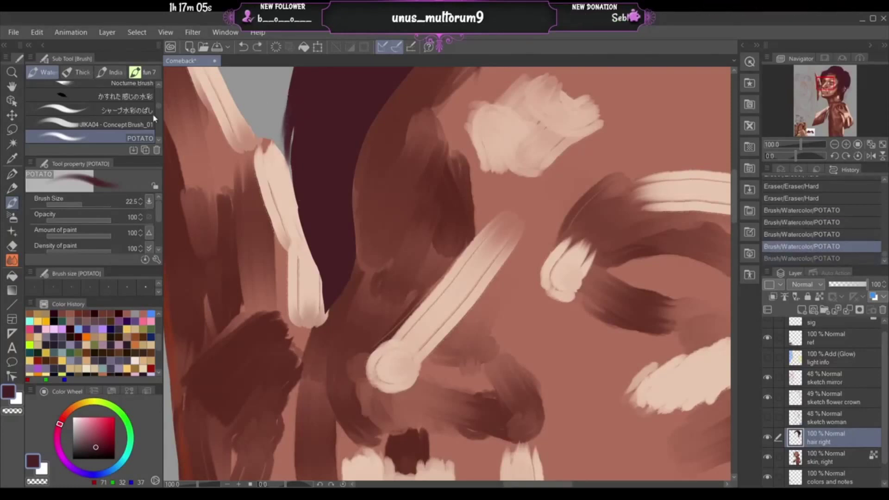
# - Try smudging the long lock's inner edge with the シャープ水彩のばし brush and compare the hair with and without the stroke
pyautogui.click(139, 124)
pyautogui.click(134, 111)
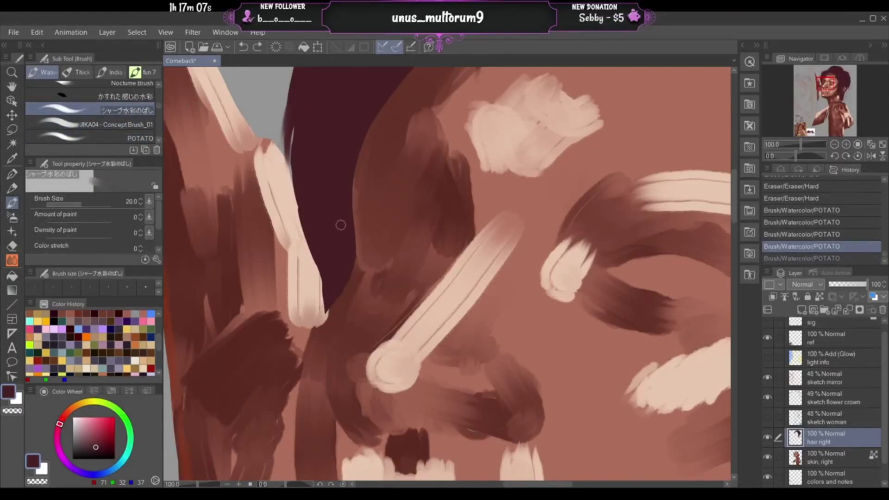
pyautogui.moveTo(346, 241); pyautogui.dragTo(371, 312)
pyautogui.hotkey('ctrl', 'z')
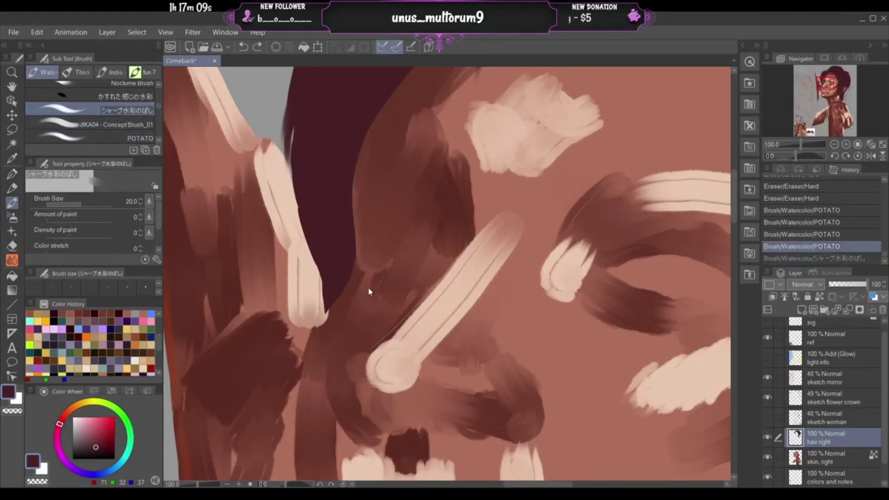
pyautogui.moveTo(816, 109); pyautogui.dragTo(813, 87)
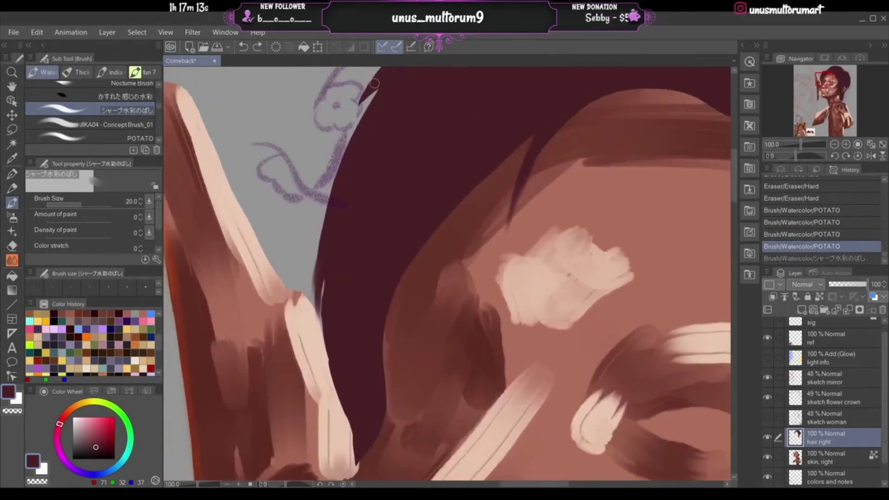
pyautogui.hotkey('ctrl', 'y')
pyautogui.hotkey('ctrl', 'z')
pyautogui.hotkey('ctrl', 'y')
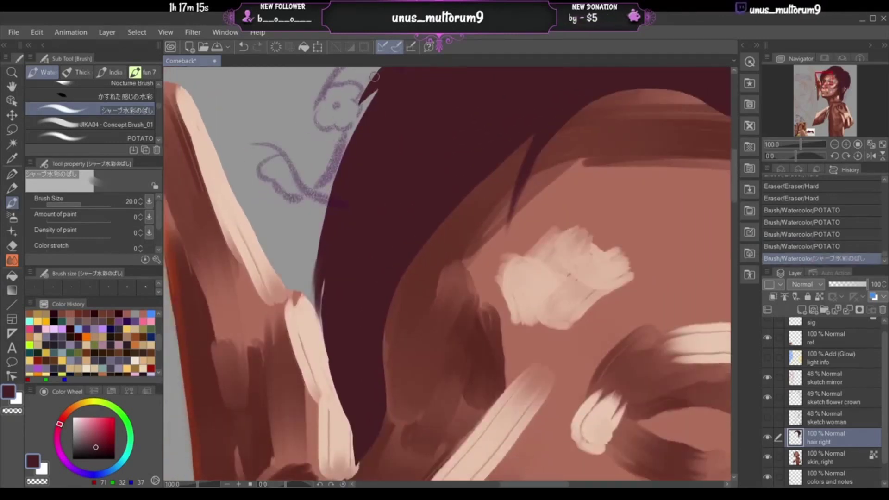
pyautogui.hotkey('ctrl', 'z')
pyautogui.hotkey('ctrl', 'y')
pyautogui.hotkey('ctrl', 'z')
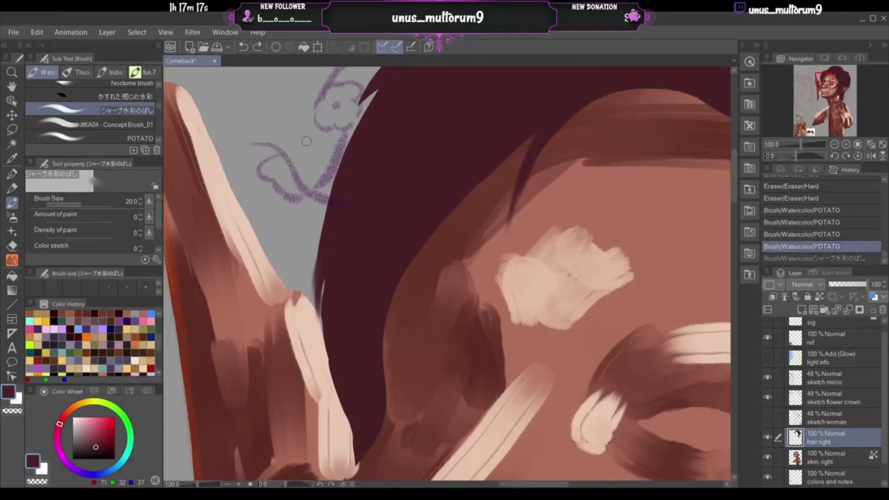
# - Try a Concept Brush_01 stroke along the outer edge of the hair and undo it
pyautogui.click(144, 124)
pyautogui.moveTo(357, 92)
pyautogui.mouseDown()
pyautogui.moveTo(288, 199)
pyautogui.moveTo(288, 243)
pyautogui.mouseUp()
pyautogui.hotkey('ctrl', 'z')
# - Try several strokes with the かすれた感じの水彩 brush over the hair, the forehead and the grey background, undoing each one
pyautogui.click(125, 96)
pyautogui.hotkey('ctrl', 'z')
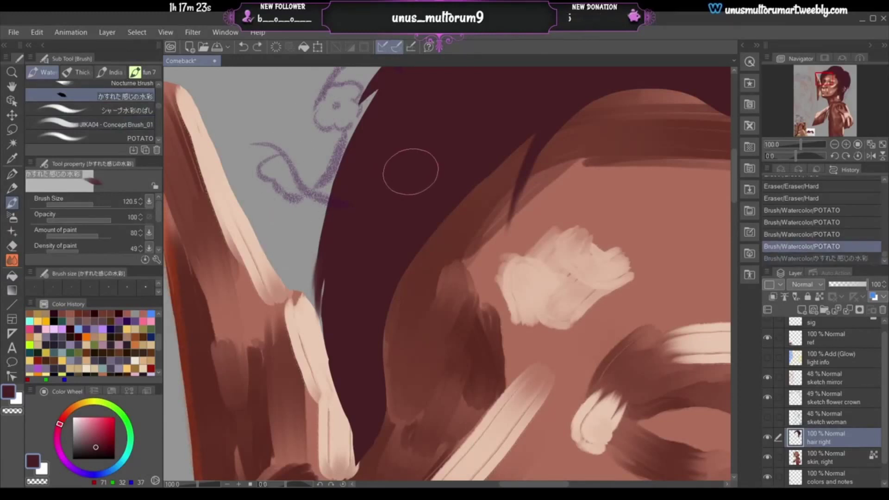
pyautogui.moveTo(427, 140)
pyautogui.mouseDown()
pyautogui.moveTo(376, 264)
pyautogui.moveTo(388, 260)
pyautogui.mouseUp()
pyautogui.hotkey('ctrl', 'z')
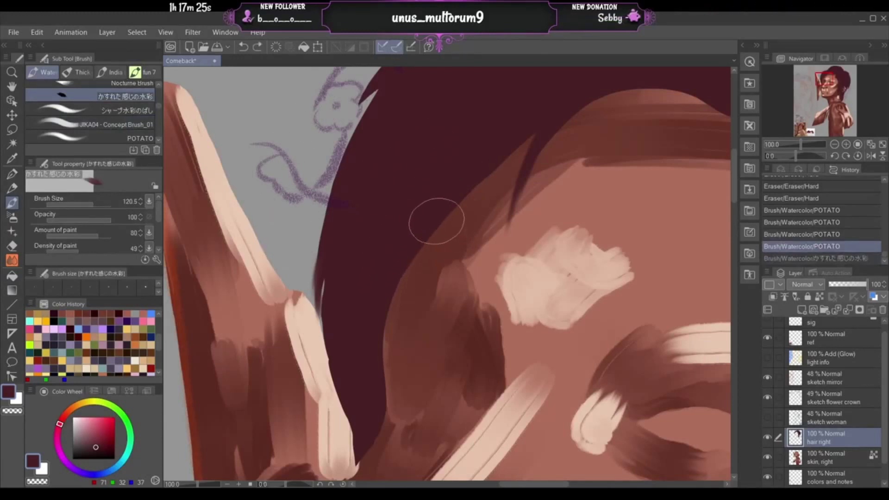
pyautogui.moveTo(436, 221)
pyautogui.mouseDown()
pyautogui.moveTo(427, 285)
pyautogui.moveTo(460, 327)
pyautogui.mouseUp()
pyautogui.hotkey('ctrl', 'z')
pyautogui.moveTo(472, 222); pyautogui.dragTo(471, 323)
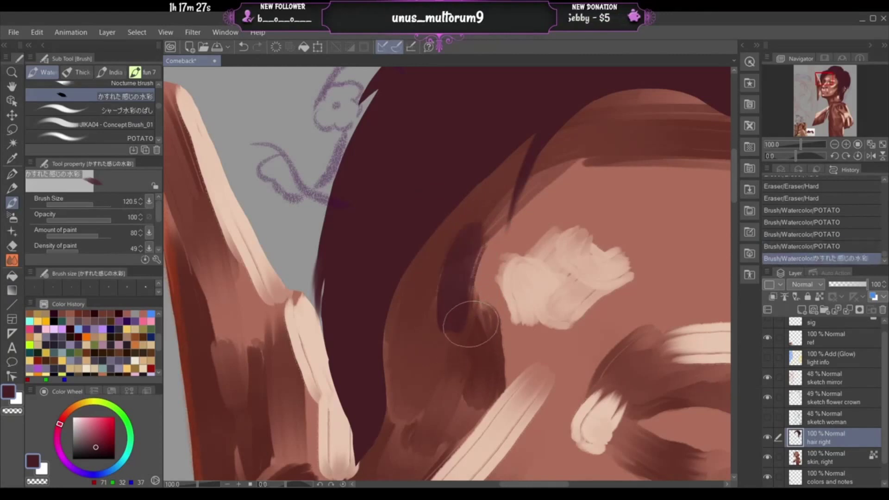
pyautogui.hotkey('ctrl', 'z')
pyautogui.moveTo(290, 134); pyautogui.dragTo(291, 234)
pyautogui.hotkey('ctrl', 'z')
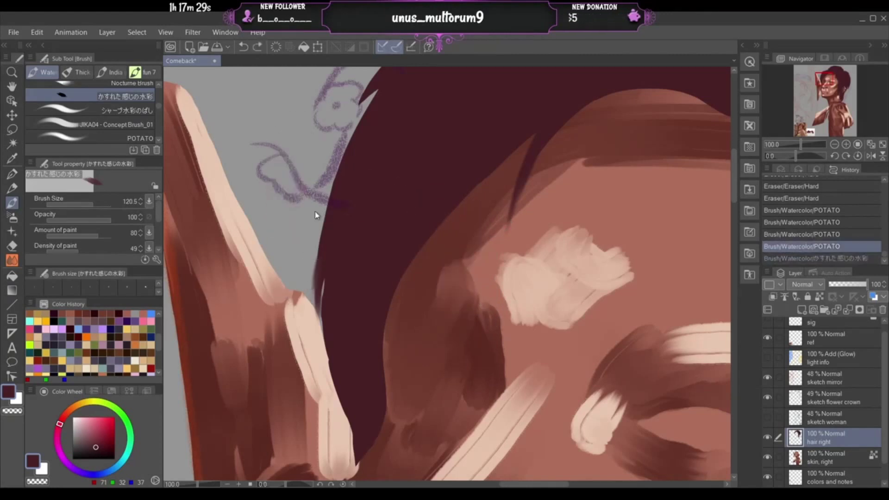
pyautogui.moveTo(328, 128); pyautogui.dragTo(276, 216)
pyautogui.hotkey('ctrl', 'z')
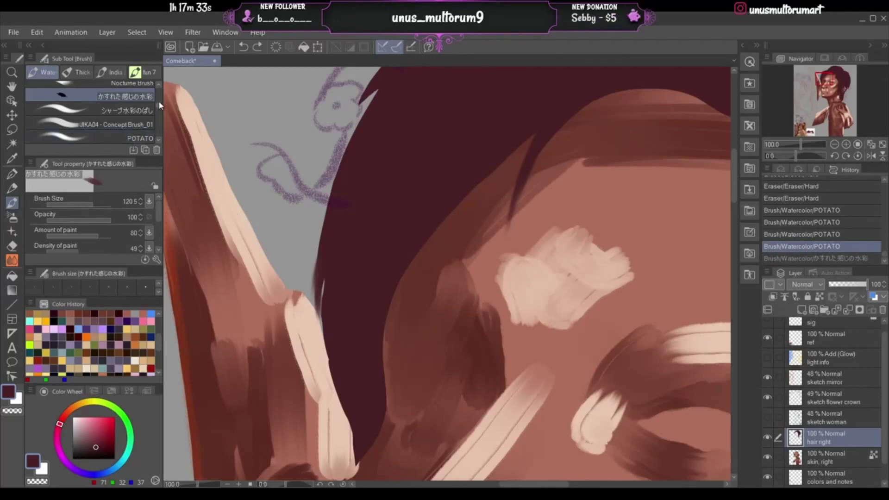
# - Try a stroke with the Blur watercolor brush on the grey background beside the hair and undo it
pyautogui.scroll(4, 159, 106)
pyautogui.click(142, 119)
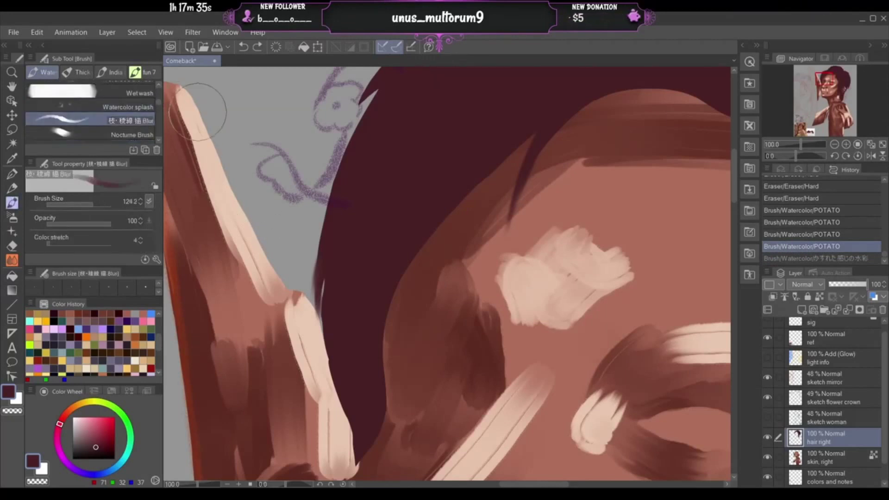
pyautogui.moveTo(264, 104); pyautogui.dragTo(259, 199)
pyautogui.hotkey('ctrl', 'z')
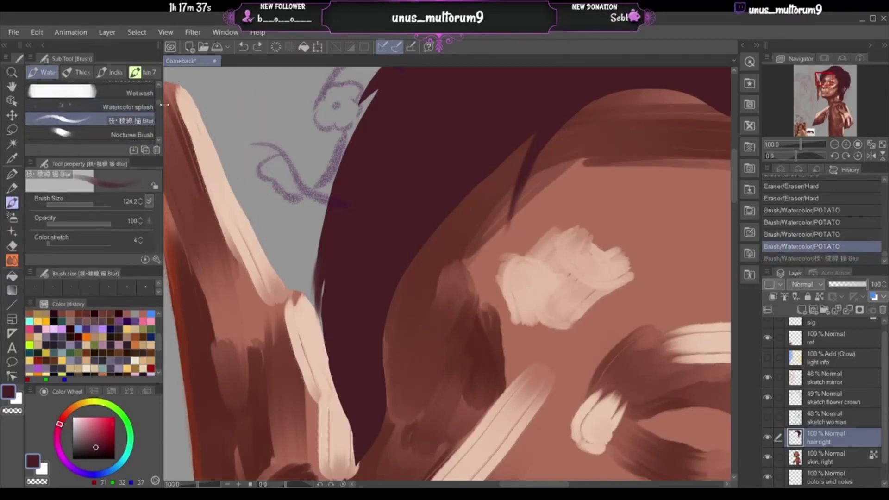
# - Try a stroke with the Round watercolor brush on the grey background beside the hair and undo it
pyautogui.scroll(-5, 160, 111)
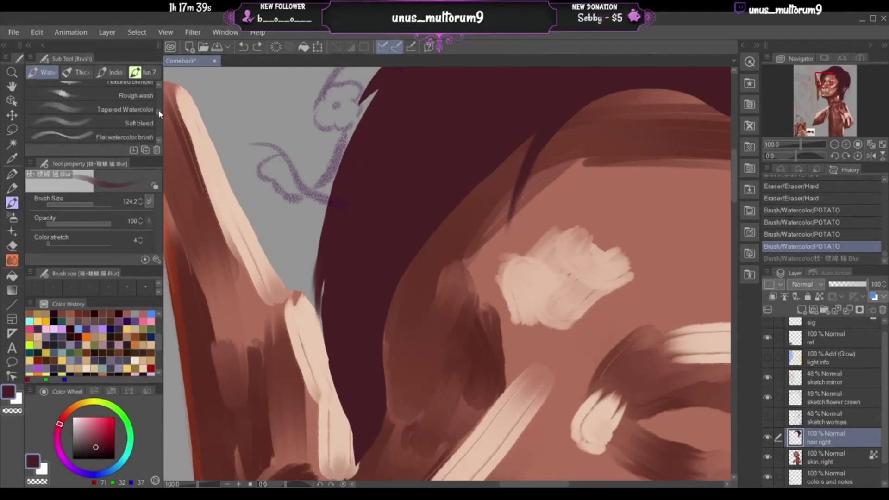
pyautogui.scroll(-3, 159, 114)
pyautogui.click(151, 110)
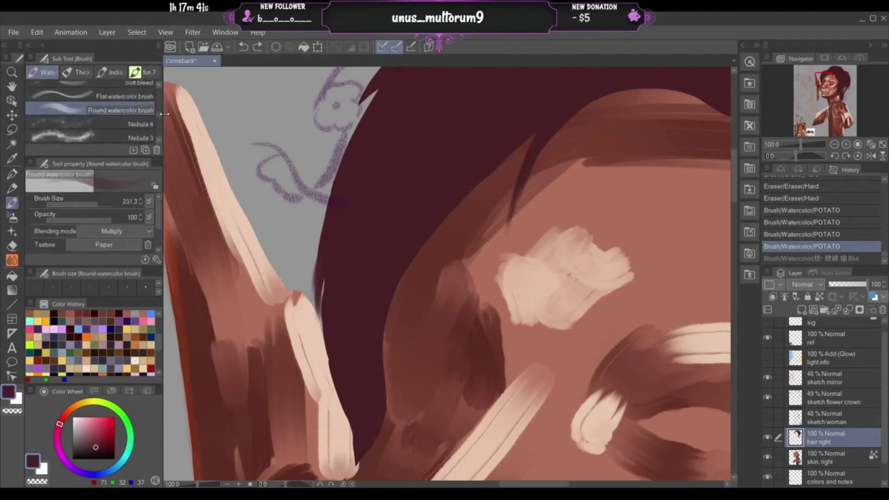
pyautogui.moveTo(238, 79)
pyautogui.mouseDown()
pyautogui.moveTo(264, 119)
pyautogui.moveTo(244, 204)
pyautogui.mouseUp()
pyautogui.hotkey('ctrl', 'z')
# - Switch back to the POTATO watercolor brush and raise its color stretch to 66
pyautogui.scroll(4, 158, 113)
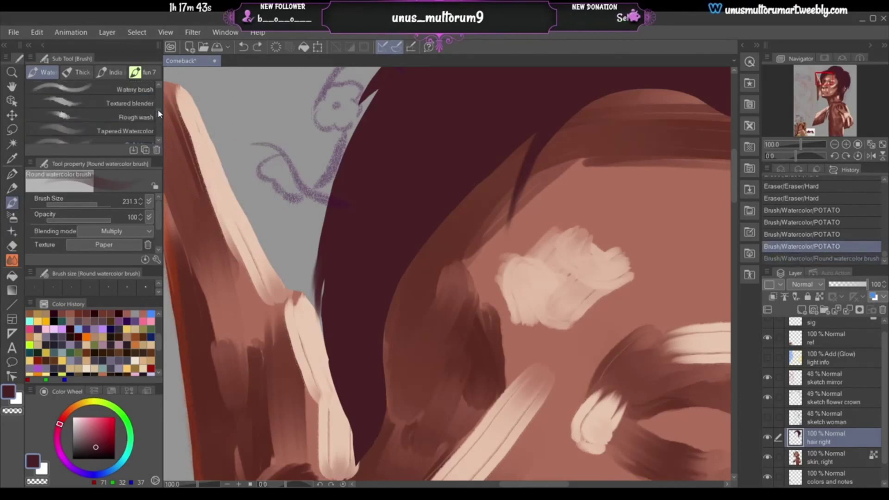
pyautogui.scroll(3, 159, 115)
pyautogui.click(146, 125)
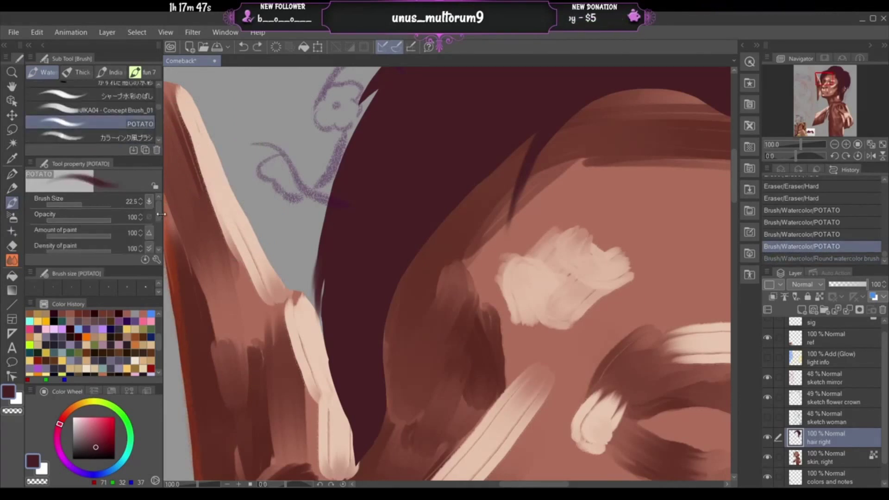
pyautogui.moveTo(161, 214)
pyautogui.mouseDown()
pyautogui.moveTo(162, 240)
pyautogui.moveTo(161, 233)
pyautogui.mouseUp()
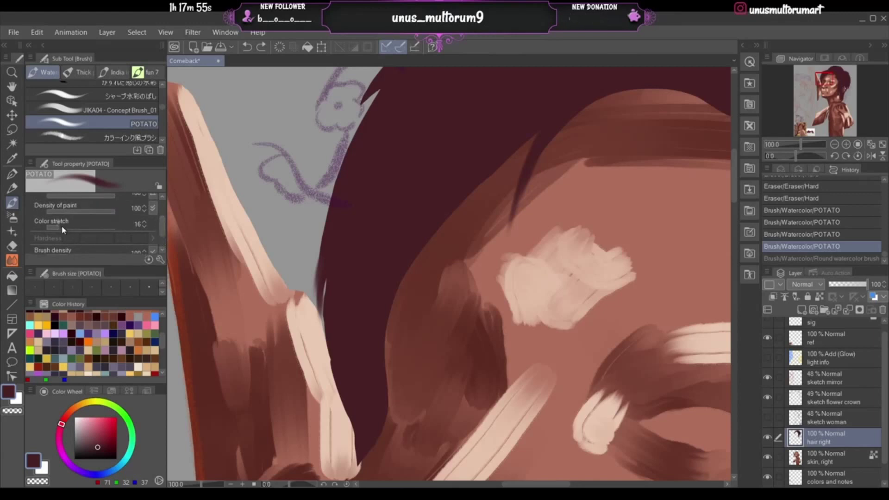
pyautogui.moveTo(62, 226); pyautogui.dragTo(86, 225)
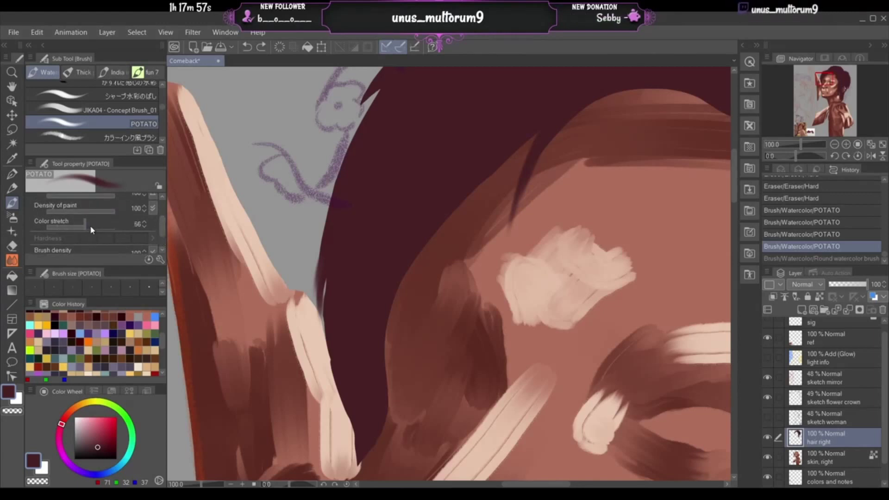
# - Try two POTATO strokes down the long lock's outer edge beside the raised fingers, undoing each one
pyautogui.moveTo(320, 276); pyautogui.dragTo(327, 356)
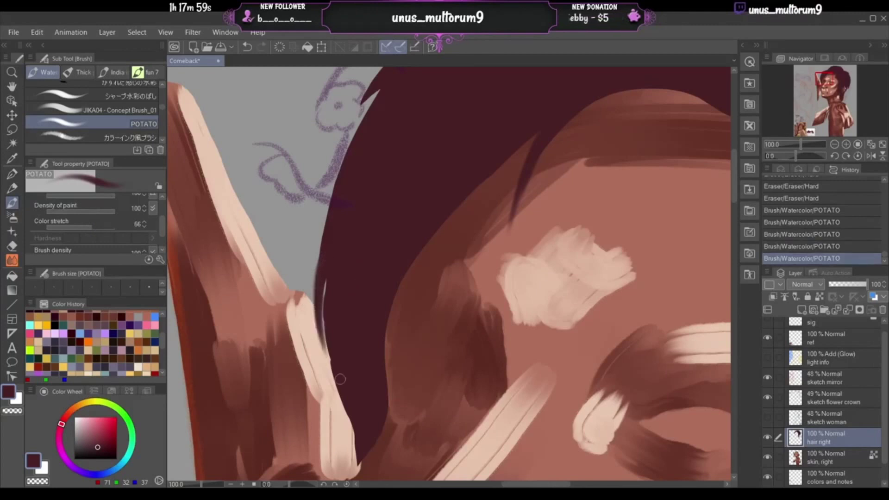
pyautogui.hotkey('ctrl', 'z')
pyautogui.moveTo(319, 278); pyautogui.dragTo(328, 357)
pyautogui.hotkey('ctrl', 'z')
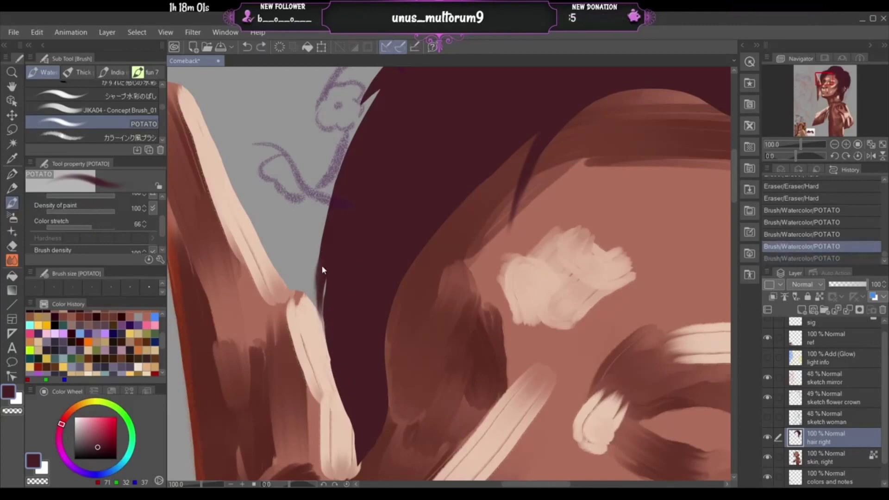
# - Paint soft dark-red strands along the long lock's outer edge, widening it over the grey background and filling the gap beside the finger
pyautogui.moveTo(321, 273); pyautogui.dragTo(332, 361)
pyautogui.moveTo(325, 243); pyautogui.dragTo(315, 319)
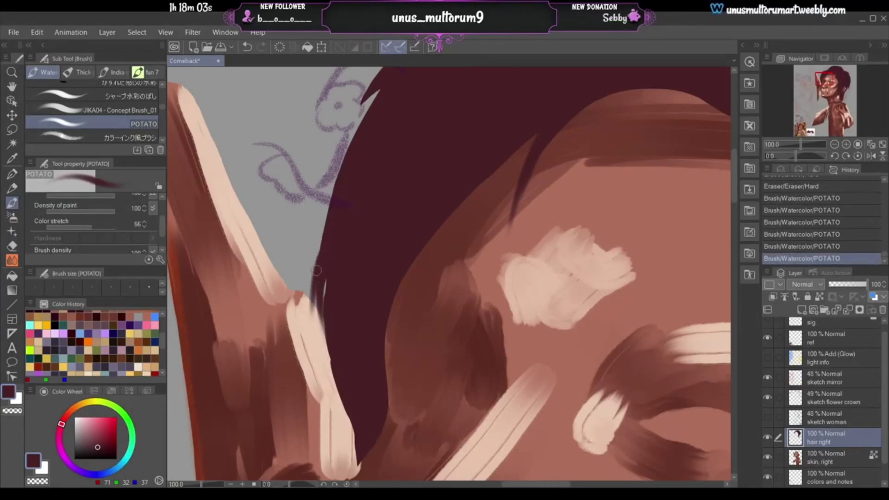
pyautogui.moveTo(328, 226); pyautogui.dragTo(310, 288)
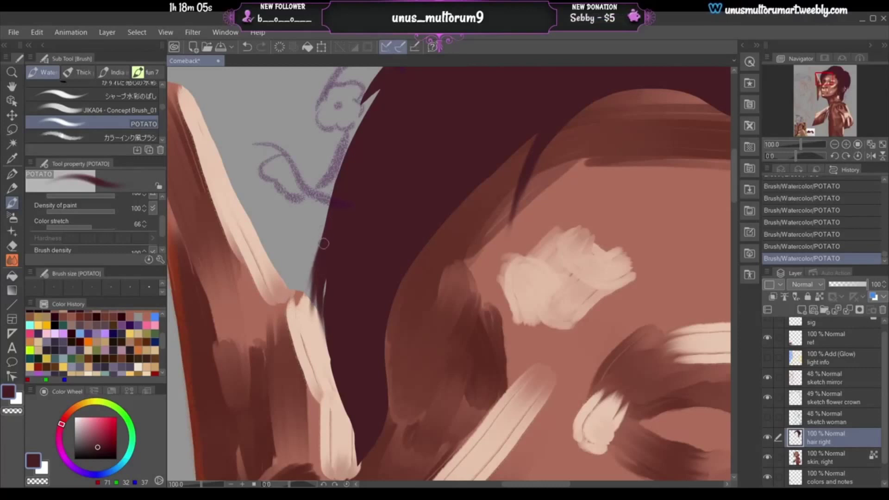
pyautogui.hotkey('ctrl', 'z')
pyautogui.hotkey('ctrl', 'y')
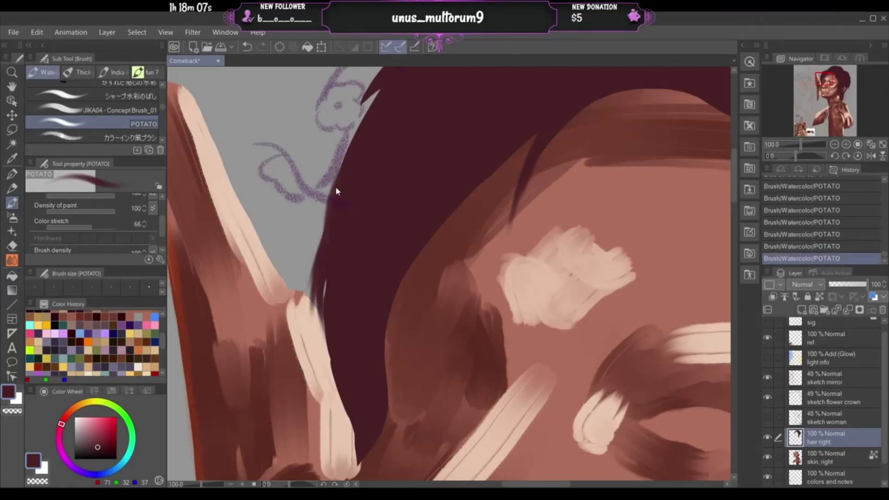
pyautogui.hotkey('ctrl', 'z')
pyautogui.moveTo(341, 175); pyautogui.dragTo(320, 225)
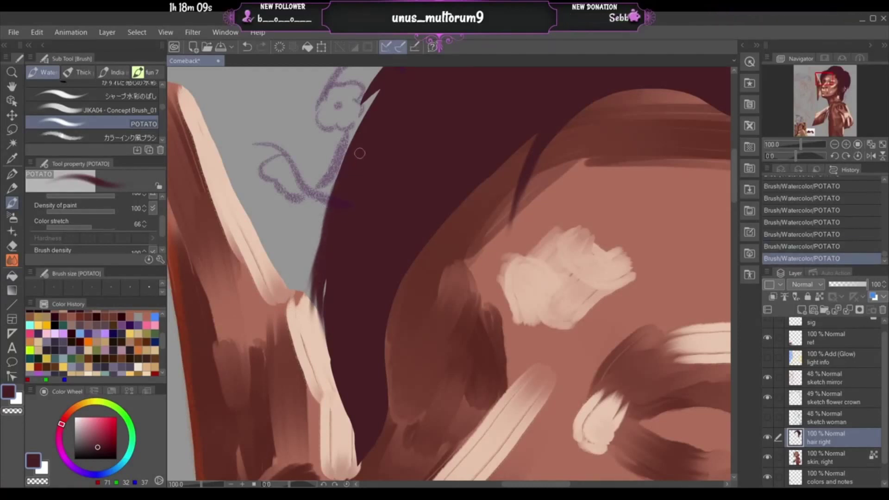
pyautogui.moveTo(325, 303)
pyautogui.mouseDown()
pyautogui.moveTo(323, 293)
pyautogui.moveTo(330, 361)
pyautogui.mouseUp()
pyautogui.moveTo(323, 279); pyautogui.dragTo(329, 340)
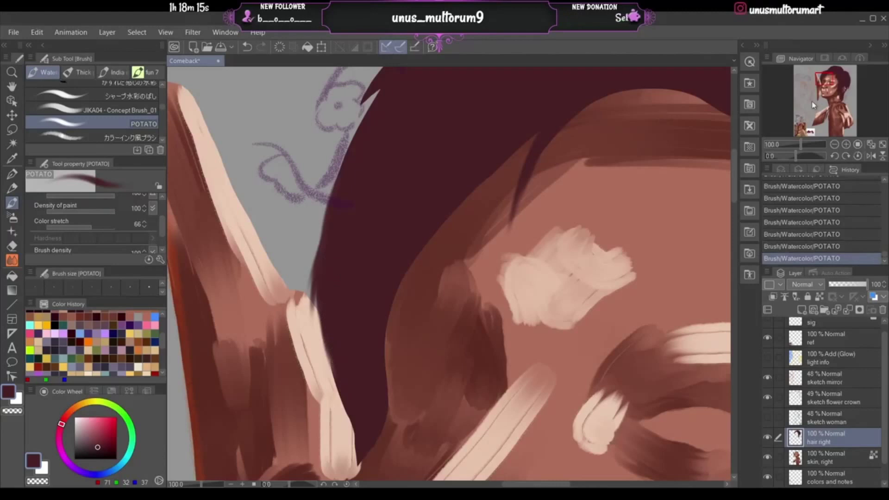
# - Try a stroke extending the long lock's lower tip beside the finger, compare with and without it, and undo it
pyautogui.moveTo(826, 84); pyautogui.dragTo(825, 81)
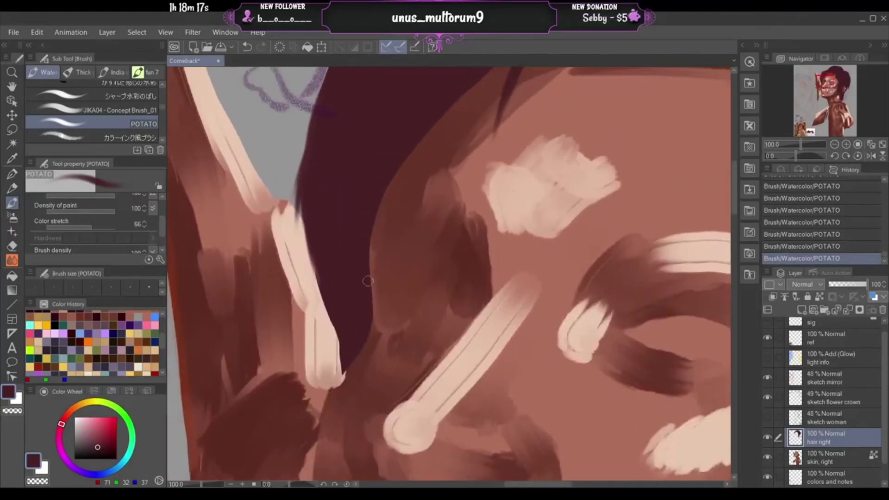
pyautogui.moveTo(315, 265)
pyautogui.mouseDown()
pyautogui.moveTo(349, 355)
pyautogui.moveTo(317, 269)
pyautogui.moveTo(319, 251)
pyautogui.moveTo(327, 385)
pyautogui.moveTo(337, 328)
pyautogui.moveTo(340, 379)
pyautogui.mouseUp()
pyautogui.hotkey('ctrl', 'z')
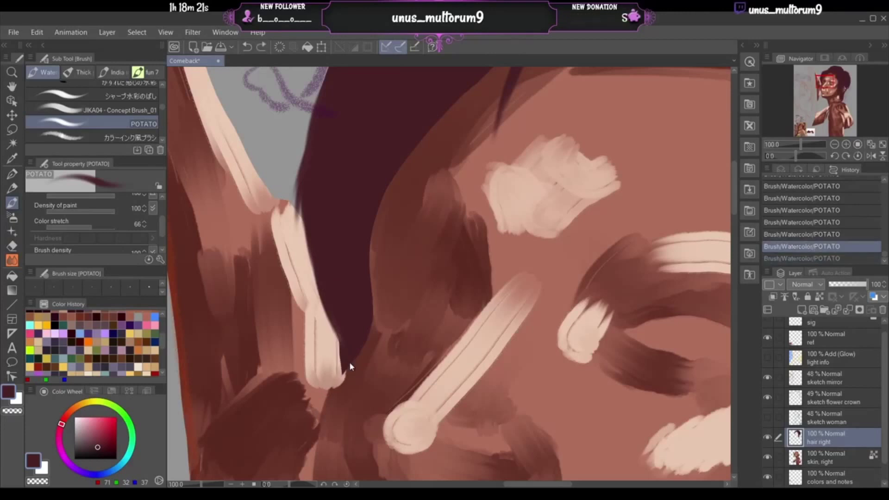
pyautogui.hotkey('ctrl', 'y')
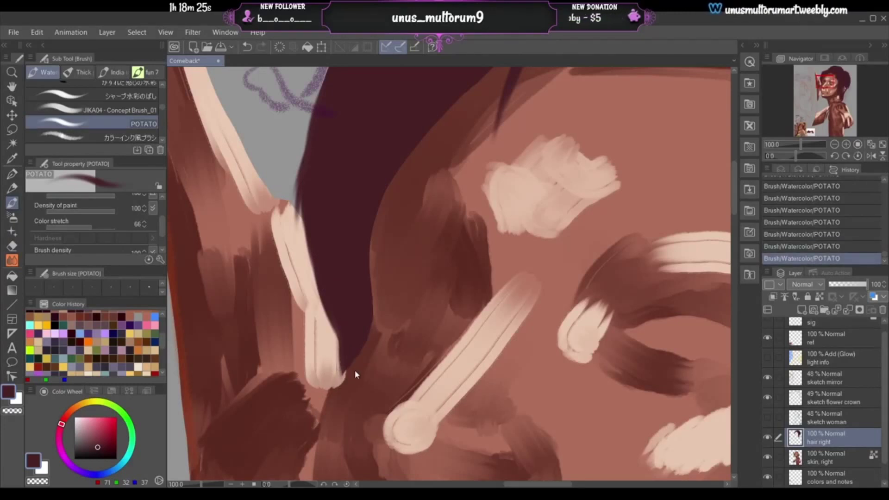
pyautogui.hotkey('ctrl', 'z')
pyautogui.hotkey('ctrl', 'y')
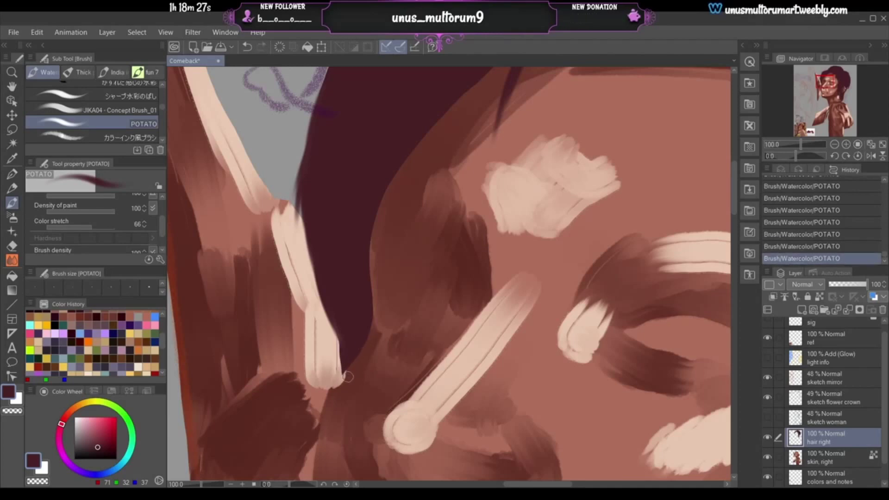
pyautogui.hotkey('ctrl', 'z')
# - Try POTATO strokes over the small pointed notch on the hair's outer edge beside the flower sketch, undoing each one
pyautogui.moveTo(822, 103); pyautogui.dragTo(818, 77)
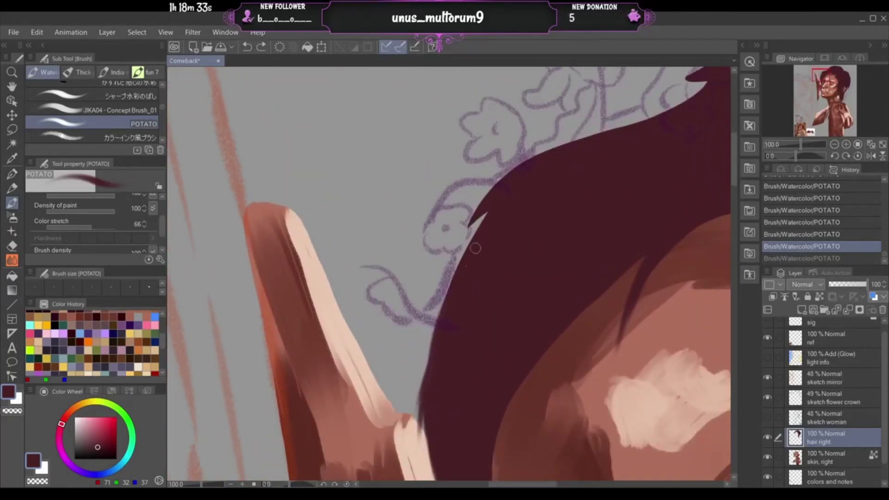
pyautogui.moveTo(505, 185); pyautogui.dragTo(460, 272)
pyautogui.hotkey('ctrl', 'z')
pyautogui.moveTo(496, 218); pyautogui.dragTo(471, 273)
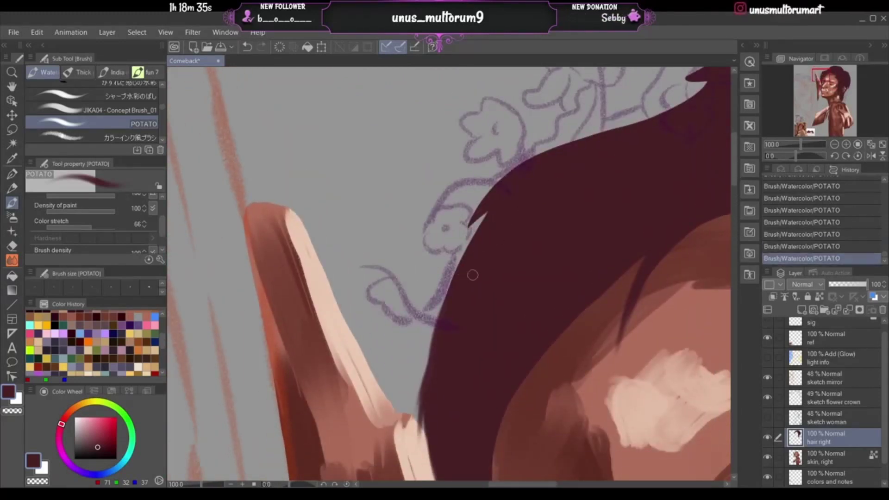
pyautogui.hotkey('ctrl', 'z')
pyautogui.hotkey('ctrl', 'y')
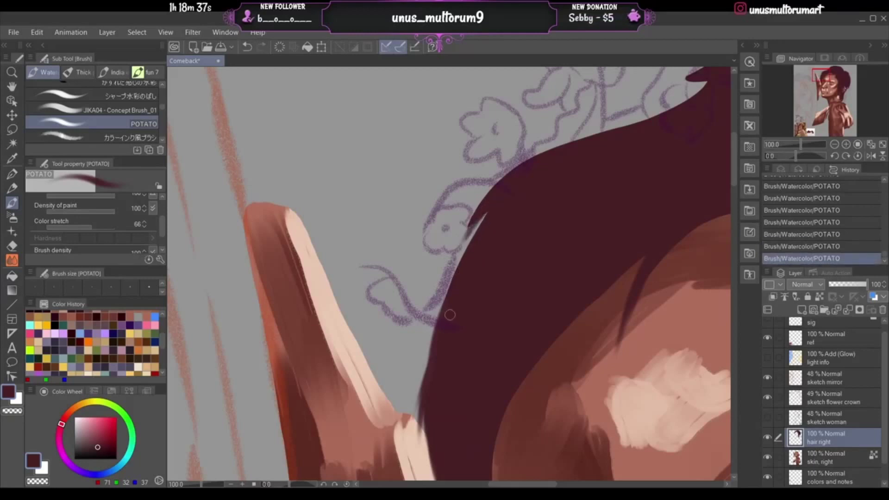
pyautogui.hotkey('ctrl', 'z')
pyautogui.moveTo(494, 201); pyautogui.dragTo(452, 319)
pyautogui.hotkey('ctrl', 'z')
# - Try a thin strand sweeping down from the hair's outer notch, compare the silhouette with and without it, and undo it
pyautogui.moveTo(499, 200); pyautogui.dragTo(458, 262)
pyautogui.hotkey('ctrl', 'z')
pyautogui.hotkey('ctrl', 'y')
pyautogui.hotkey('ctrl', 'z')
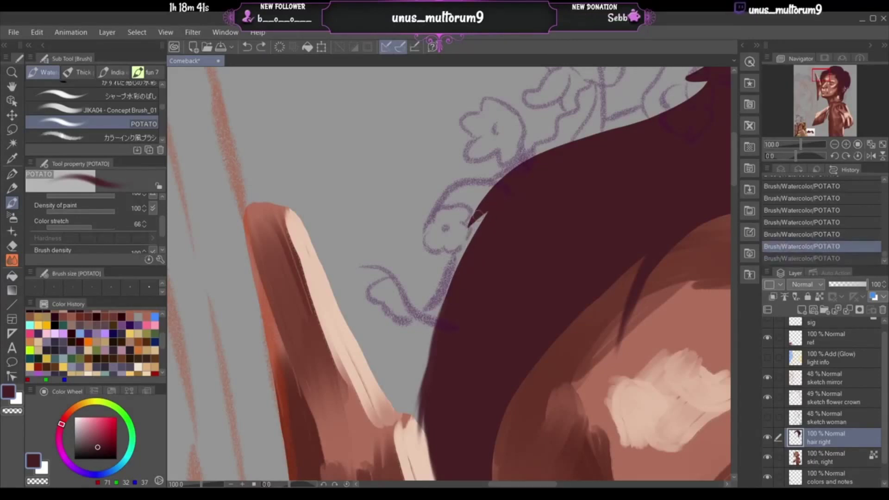
pyautogui.hotkey('ctrl', 'y')
pyautogui.hotkey('ctrl', 'z')
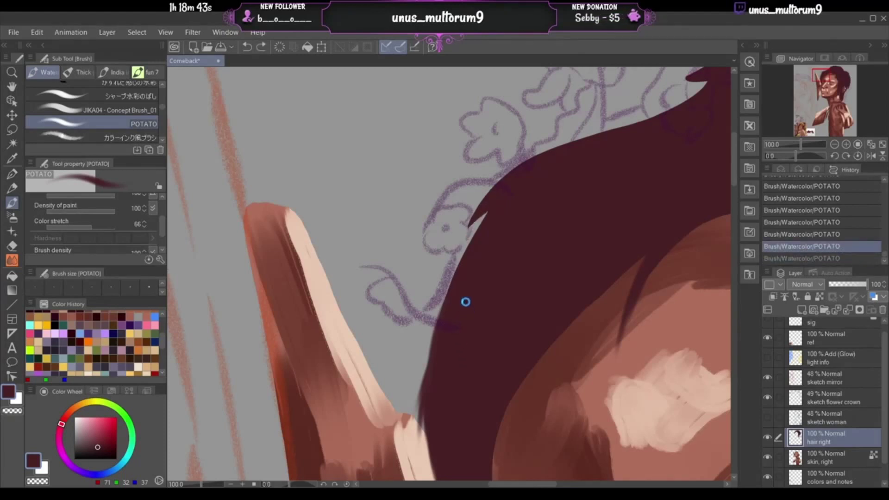
pyautogui.hotkey('ctrl', 'y')
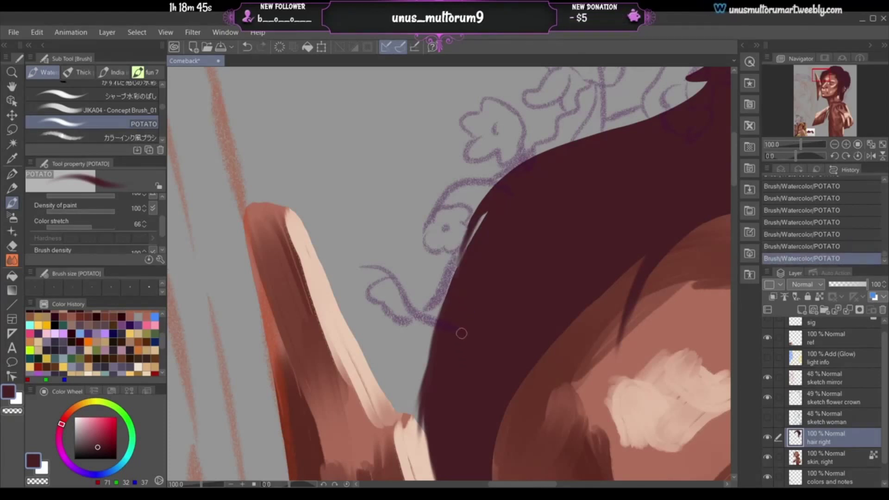
pyautogui.hotkey('ctrl', 'z')
pyautogui.hotkey('ctrl', 'y')
pyautogui.hotkey('ctrl', 'z')
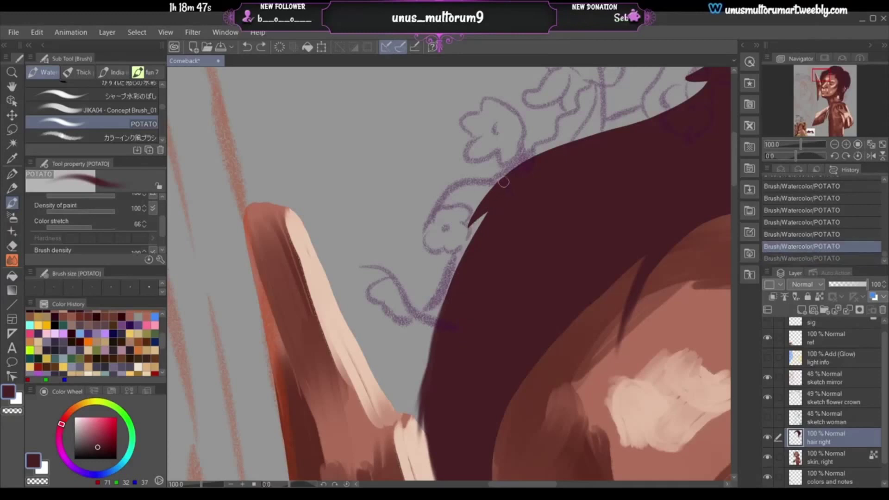
pyautogui.hotkey('ctrl', 'y')
pyautogui.hotkey('ctrl', 'z')
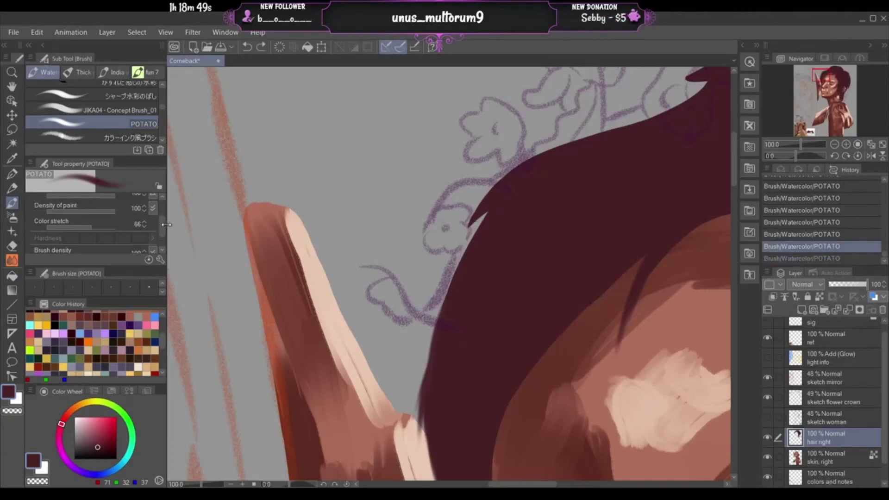
# - Paint a fine strand over the hair's outer notch at brush size 14.6 and fill the gap behind it
pyautogui.moveTo(163, 228); pyautogui.dragTo(164, 202)
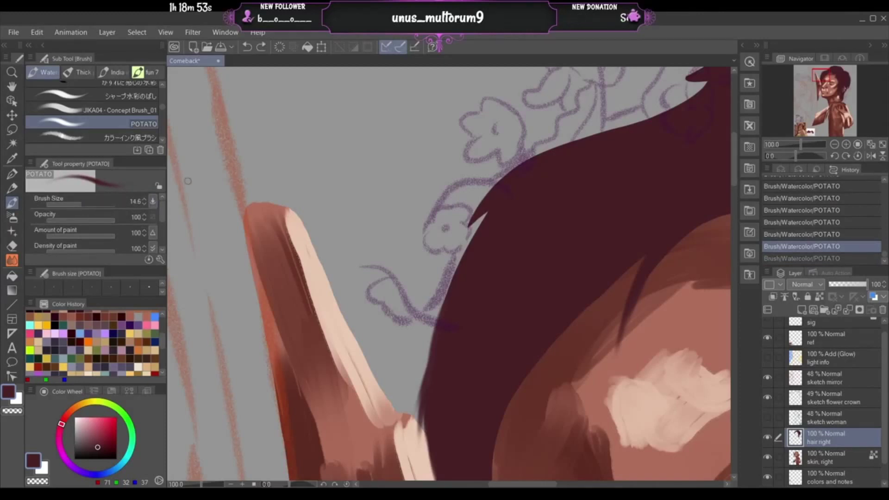
pyautogui.hotkey('ctrl', 'y')
pyautogui.hotkey('ctrl', 'z')
pyautogui.hotkey('ctrl', 'y')
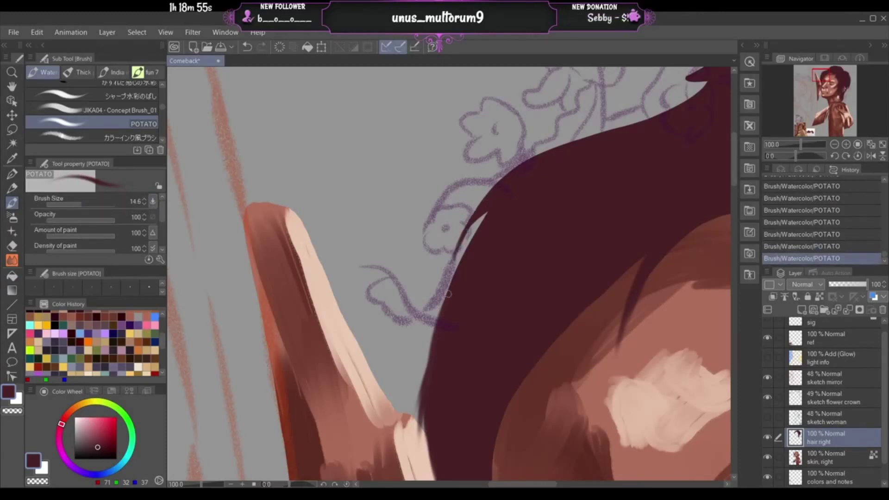
pyautogui.hotkey('ctrl', 'z')
pyautogui.hotkey('ctrl', 'y')
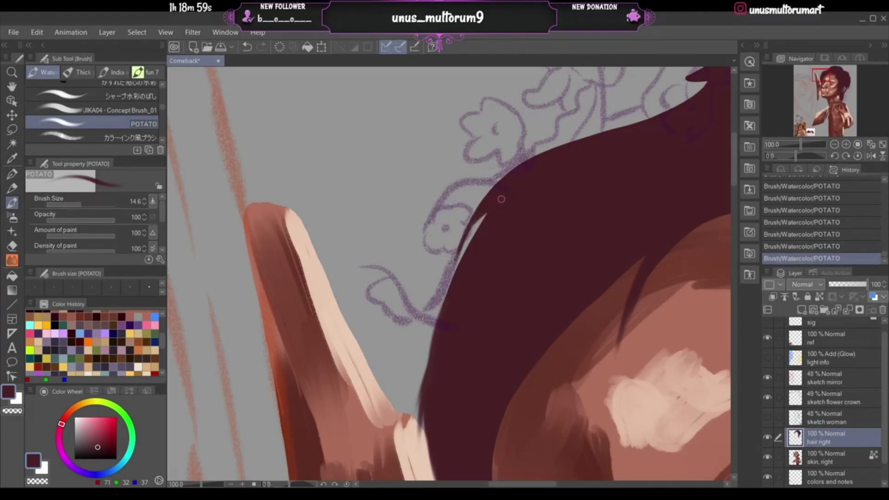
pyautogui.moveTo(489, 212); pyautogui.dragTo(464, 254)
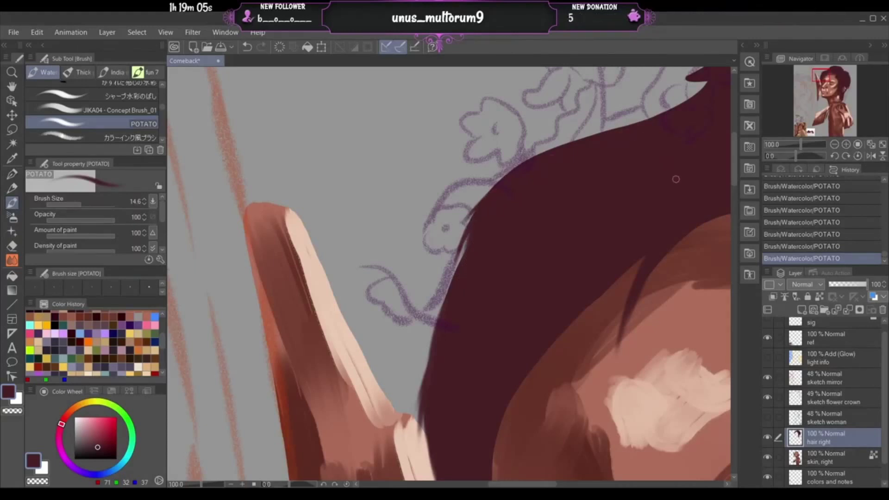
# - Paint short fine strands flicking out from the hair's outer edge below the notch, redoing the first attempt
pyautogui.moveTo(456, 261); pyautogui.dragTo(424, 335)
pyautogui.hotkey('ctrl', 'z')
pyautogui.moveTo(446, 298); pyautogui.dragTo(423, 368)
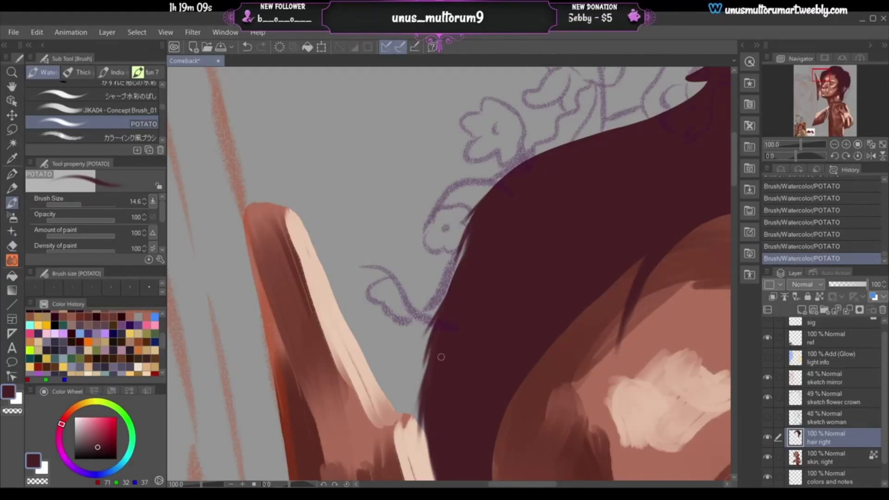
# - Try several strands along the upper hair contour below the large pointed tuft, undoing each one
pyautogui.click(823, 71)
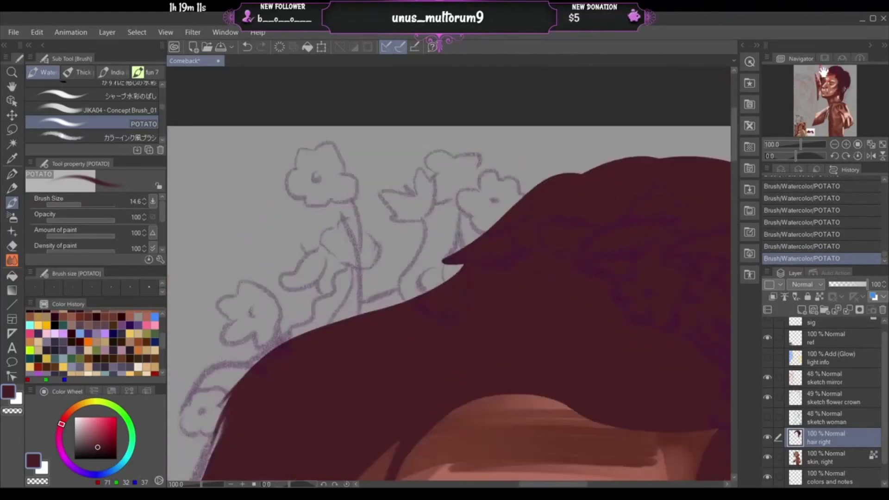
pyautogui.moveTo(822, 72); pyautogui.dragTo(820, 74)
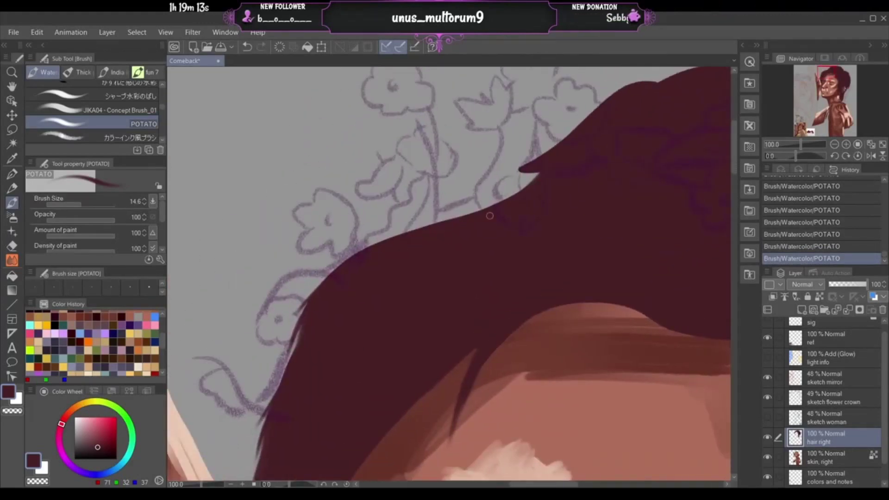
pyautogui.hotkey('ctrl', 'z')
pyautogui.moveTo(541, 175); pyautogui.dragTo(444, 220)
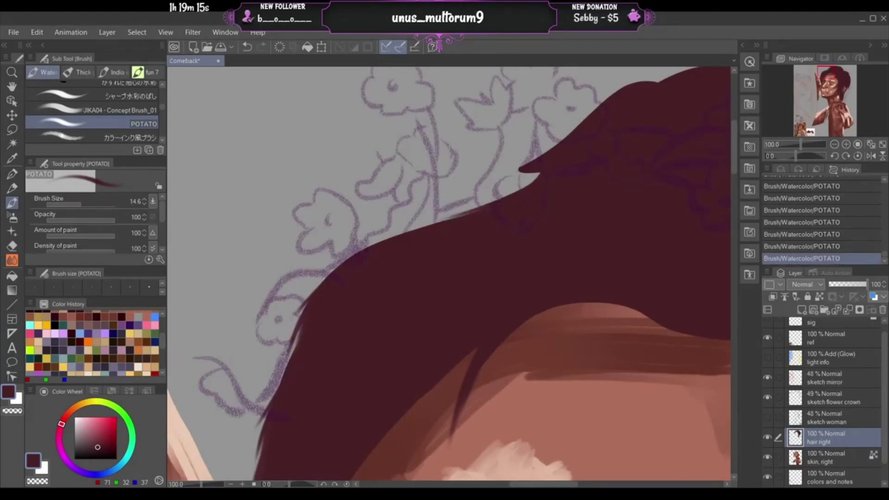
pyautogui.hotkey('ctrl', 'z')
pyautogui.hotkey('ctrl', 'z')
pyautogui.moveTo(532, 183); pyautogui.dragTo(441, 221)
pyautogui.hotkey('ctrl', 'z')
pyautogui.hotkey('ctrl', 'z')
pyautogui.hotkey('ctrl', 'z')
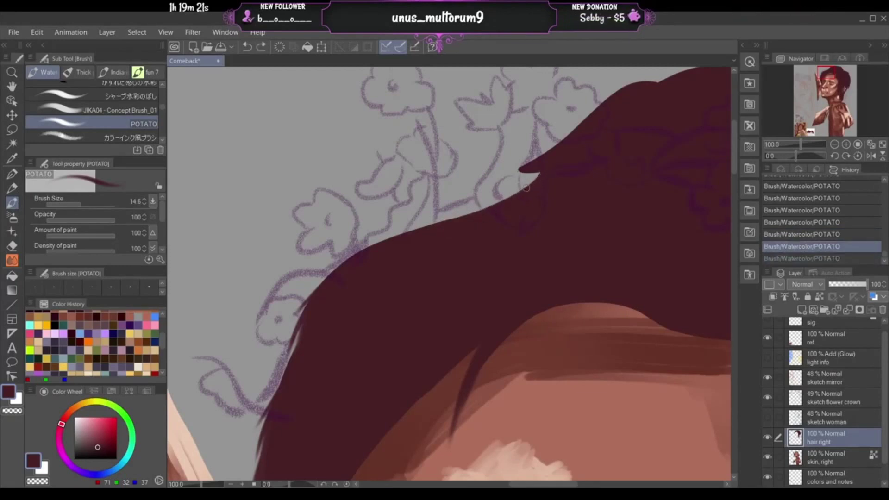
pyautogui.moveTo(540, 178); pyautogui.dragTo(456, 217)
pyautogui.hotkey('ctrl', 'z')
pyautogui.moveTo(532, 183); pyautogui.dragTo(447, 213)
pyautogui.hotkey('ctrl', 'z')
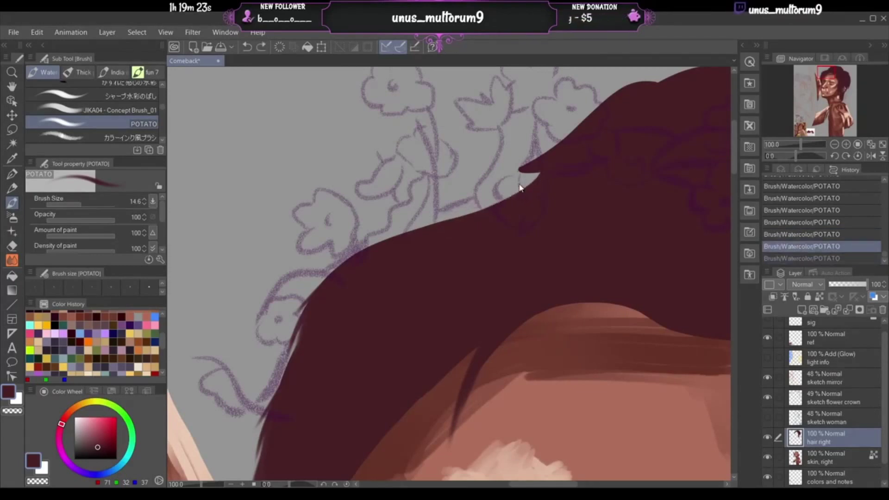
# - Try strands flowing from the notch under the pointed tuft along the hair edge, undoing each attempt
pyautogui.moveTo(516, 193); pyautogui.dragTo(455, 218)
pyautogui.hotkey('ctrl', 'z')
pyautogui.moveTo(536, 179); pyautogui.dragTo(439, 221)
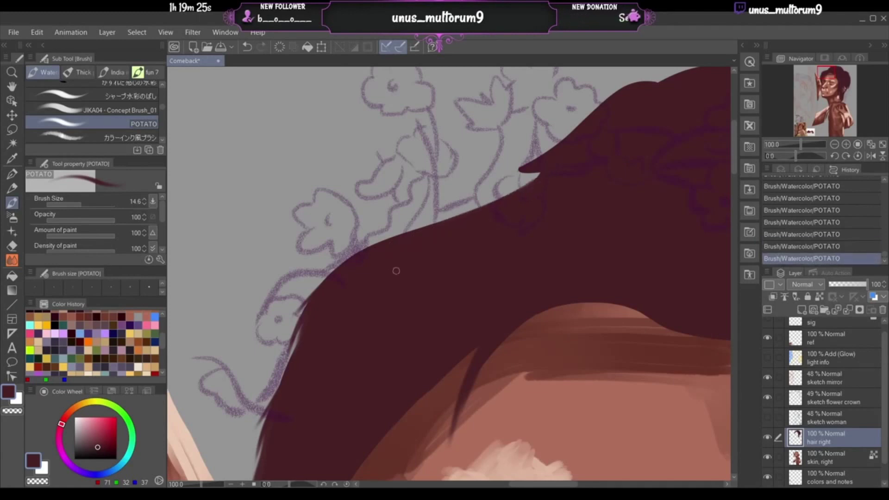
pyautogui.hotkey('ctrl', 'z')
pyautogui.moveTo(514, 183)
pyautogui.mouseDown()
pyautogui.moveTo(490, 206)
pyautogui.moveTo(452, 217)
pyautogui.mouseUp()
pyautogui.hotkey('ctrl', 'z')
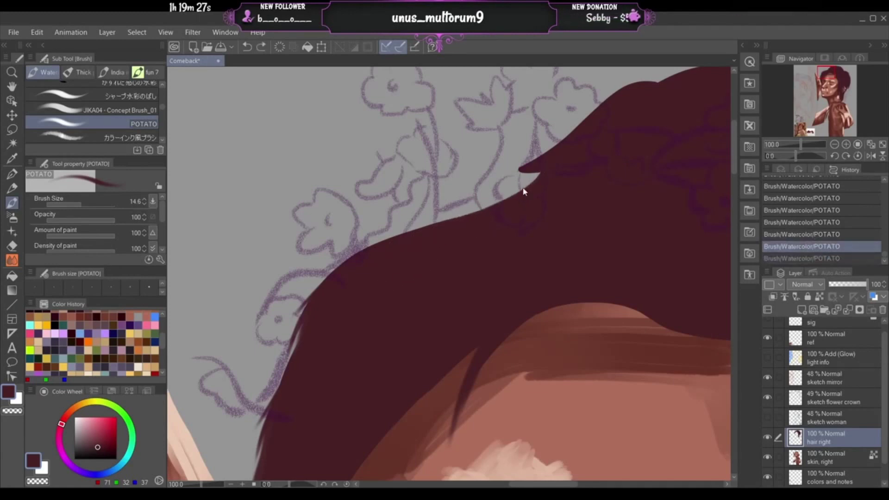
pyautogui.moveTo(505, 214); pyautogui.dragTo(537, 172)
pyautogui.hotkey('ctrl', 'z')
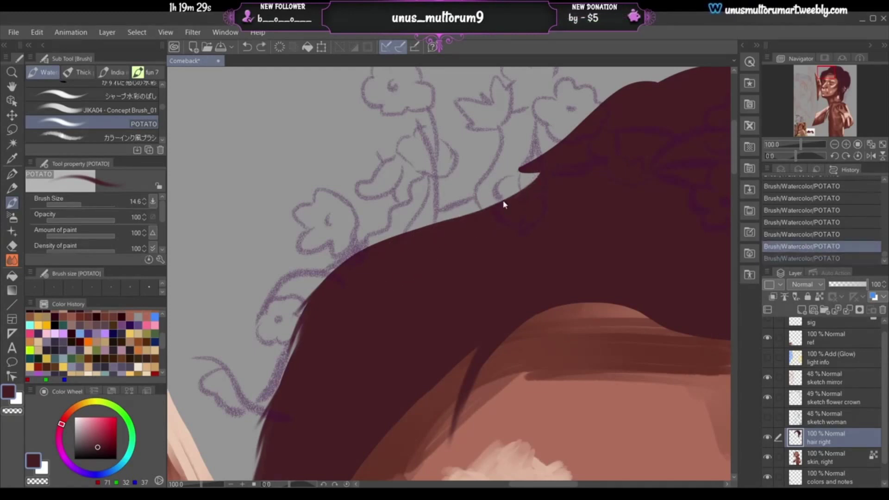
# - Paint short fine strands over the hair's outer bend beside the lower flower sketches, undoing the unwanted strokes
pyautogui.moveTo(379, 251); pyautogui.dragTo(298, 318)
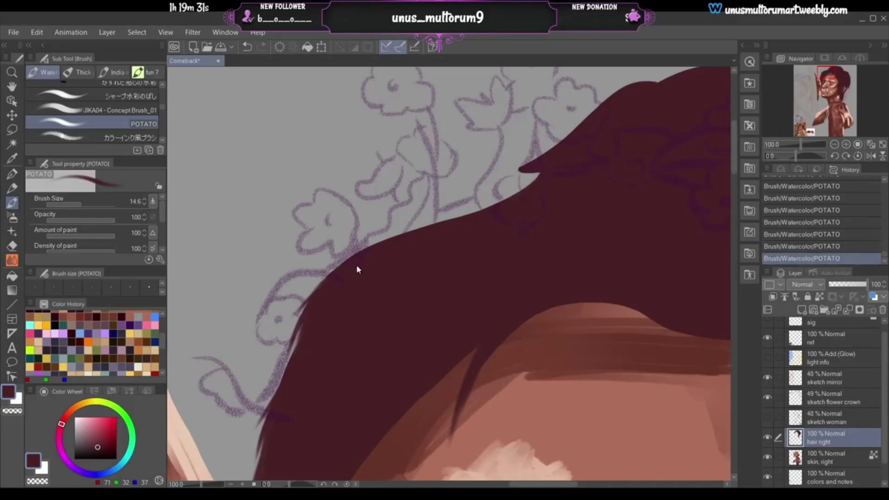
pyautogui.hotkey('ctrl', 'z')
pyautogui.moveTo(350, 257); pyautogui.dragTo(299, 306)
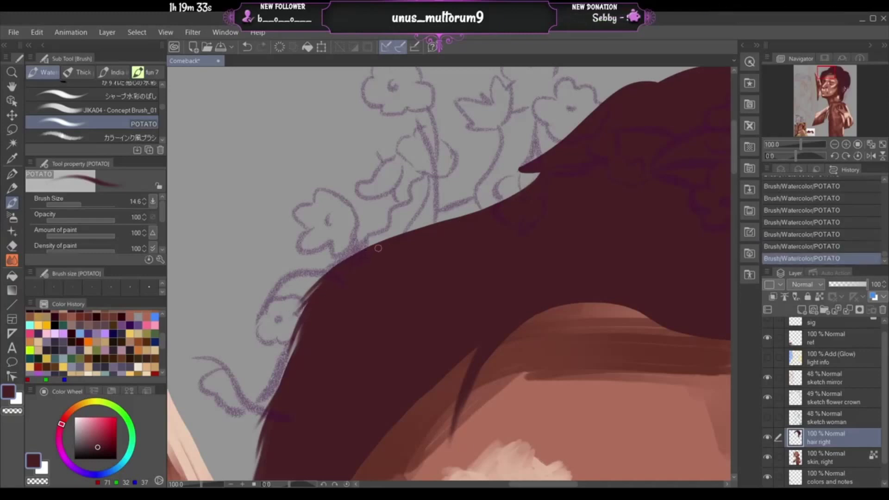
pyautogui.hotkey('ctrl', 'z')
pyautogui.hotkey('ctrl', 'z')
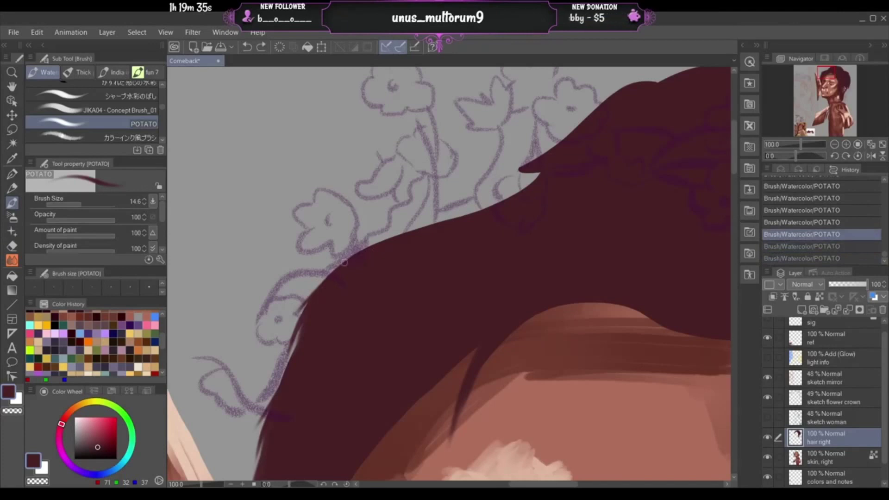
pyautogui.hotkey('ctrl', 'y')
pyautogui.hotkey('ctrl', 'y')
pyautogui.moveTo(370, 250); pyautogui.dragTo(323, 283)
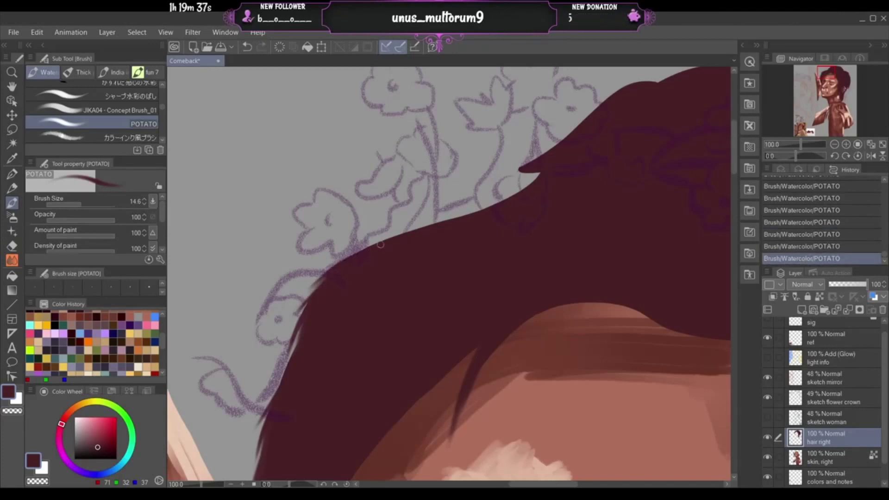
pyautogui.moveTo(395, 240); pyautogui.dragTo(346, 259)
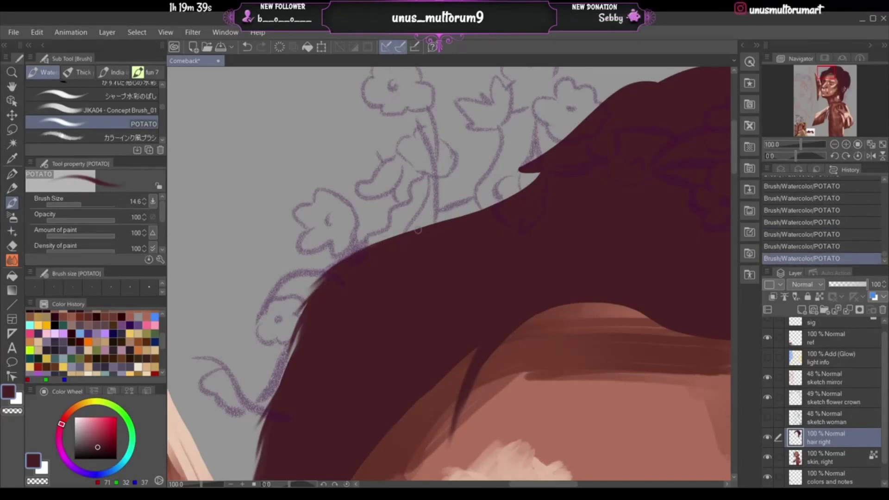
pyautogui.hotkey('ctrl', 'z')
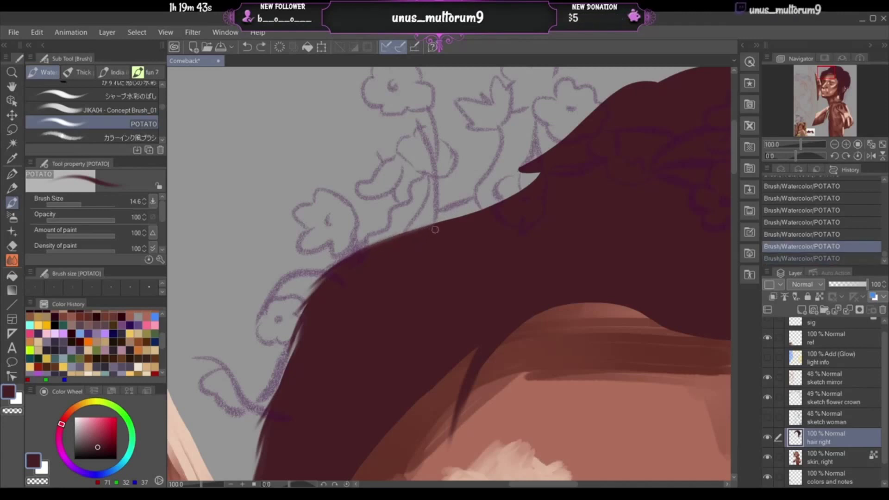
# - Try longer strands sweeping along the contour between the pointed tuft and the outer bend, undoing them
pyautogui.moveTo(435, 230)
pyautogui.mouseDown()
pyautogui.moveTo(454, 229)
pyautogui.moveTo(366, 242)
pyautogui.moveTo(346, 256)
pyautogui.moveTo(465, 208)
pyautogui.moveTo(377, 241)
pyautogui.mouseUp()
pyautogui.hotkey('ctrl', 'z')
pyautogui.hotkey('ctrl', 'z')
pyautogui.hotkey('ctrl', 'z')
pyautogui.hotkey('ctrl', 'z')
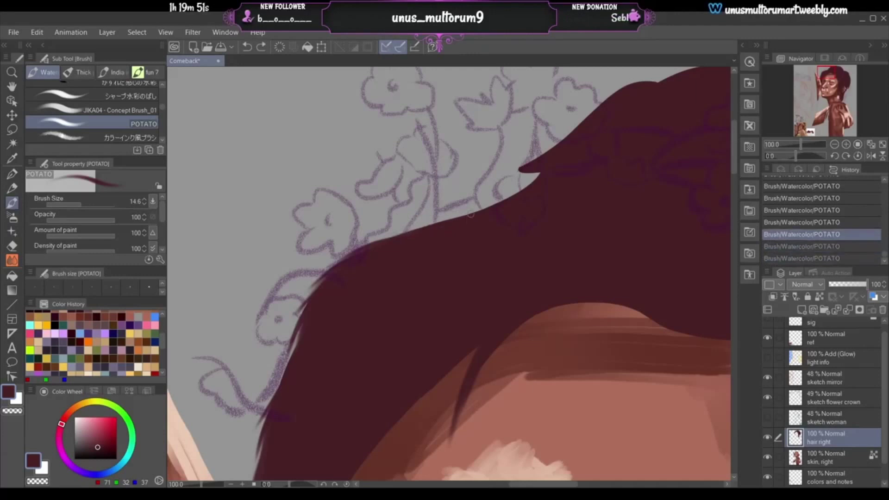
pyautogui.moveTo(482, 213); pyautogui.dragTo(335, 273)
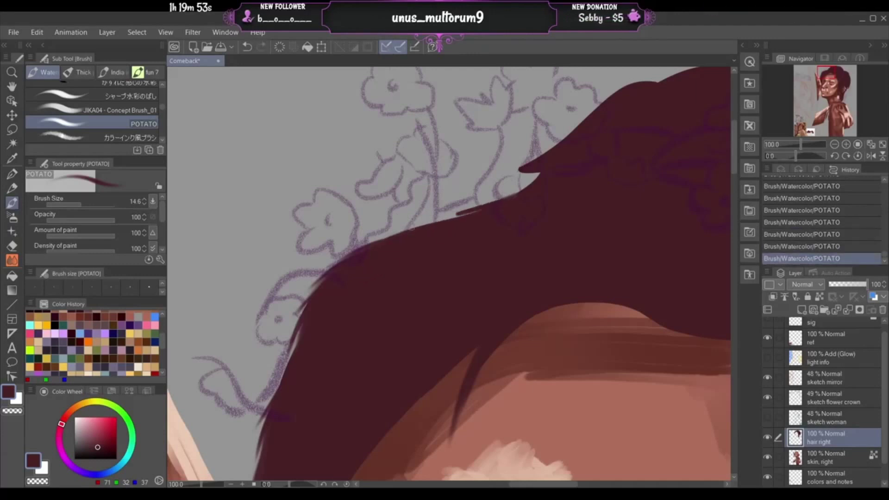
pyautogui.hotkey('ctrl', 'z')
pyautogui.moveTo(517, 197); pyautogui.dragTo(379, 254)
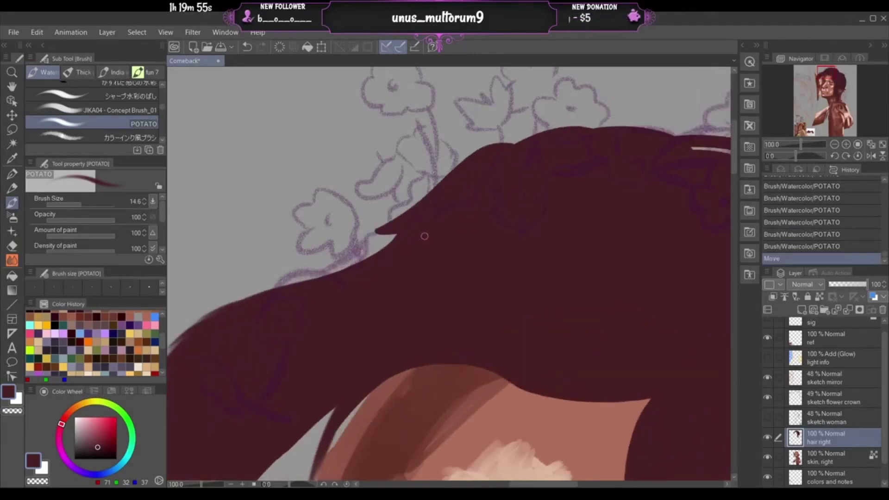
pyautogui.hotkey('ctrl', 'z')
pyautogui.moveTo(526, 191); pyautogui.dragTo(371, 253)
pyautogui.hotkey('ctrl', 'z')
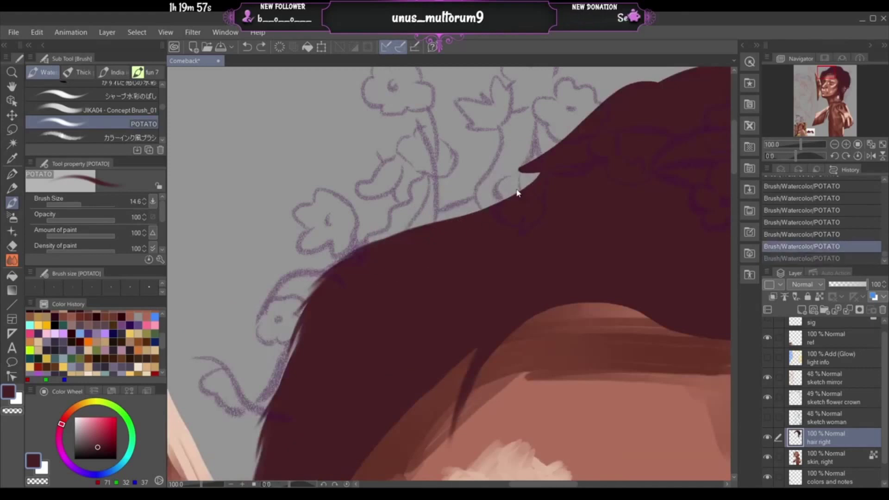
# - Paint long thin strands along the contour from below the pointed tuft toward the outer bend, redoing the upper one
pyautogui.moveTo(536, 178); pyautogui.dragTo(365, 255)
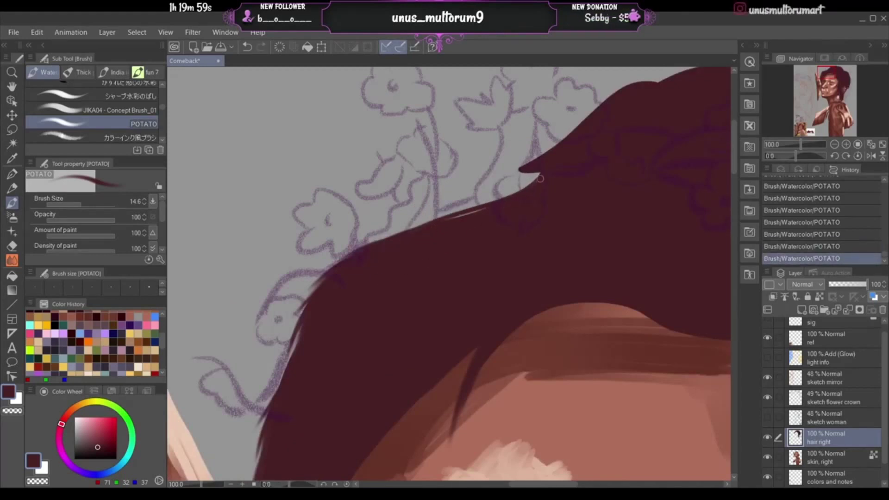
pyautogui.moveTo(539, 174)
pyautogui.mouseDown()
pyautogui.moveTo(472, 203)
pyautogui.moveTo(490, 202)
pyautogui.mouseUp()
pyautogui.hotkey('ctrl', 'z')
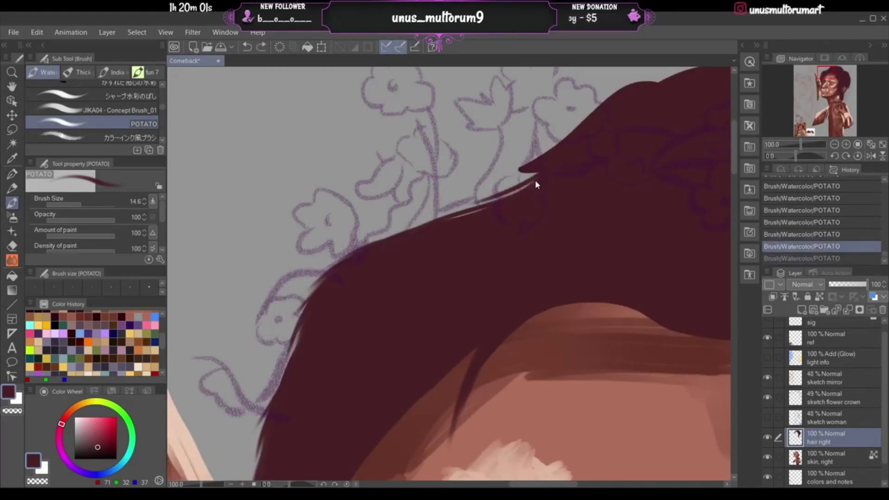
pyautogui.hotkey('ctrl', 'z')
pyautogui.moveTo(535, 180); pyautogui.dragTo(388, 250)
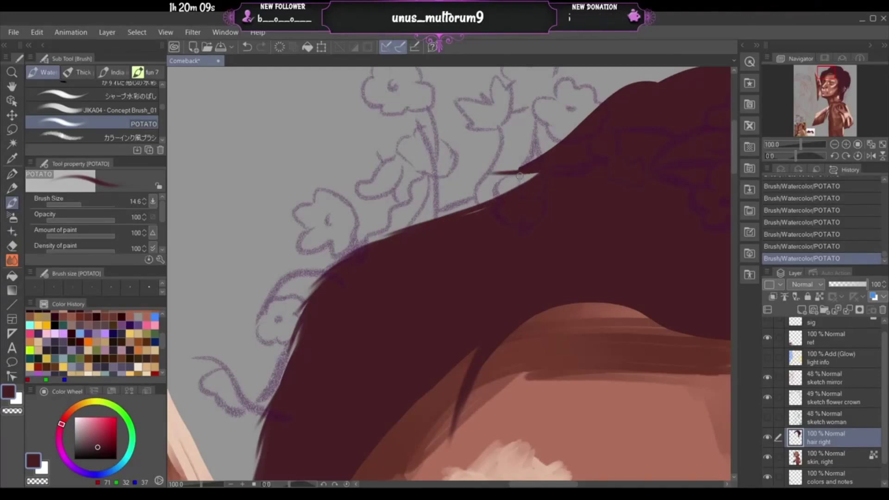
# - Extend the pointed tuft's tip with fine strands angled down toward the contour, replacing the first attempts
pyautogui.hotkey('ctrl', 'z')
pyautogui.moveTo(532, 167); pyautogui.dragTo(486, 181)
pyautogui.hotkey('ctrl', 'z')
pyautogui.moveTo(545, 173); pyautogui.dragTo(468, 191)
pyautogui.moveTo(530, 172); pyautogui.dragTo(474, 205)
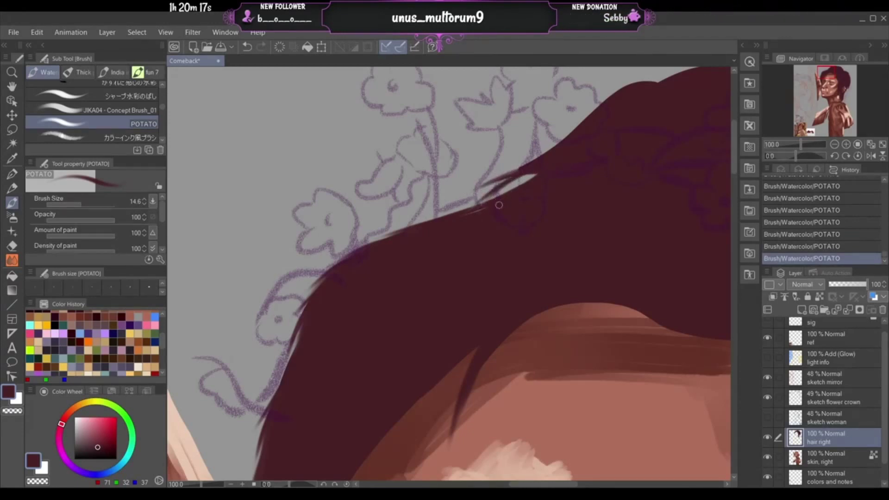
# - Try filling the gap under the tuft and adding strands above its tip, undoing each attempt
pyautogui.moveTo(544, 171); pyautogui.dragTo(492, 201)
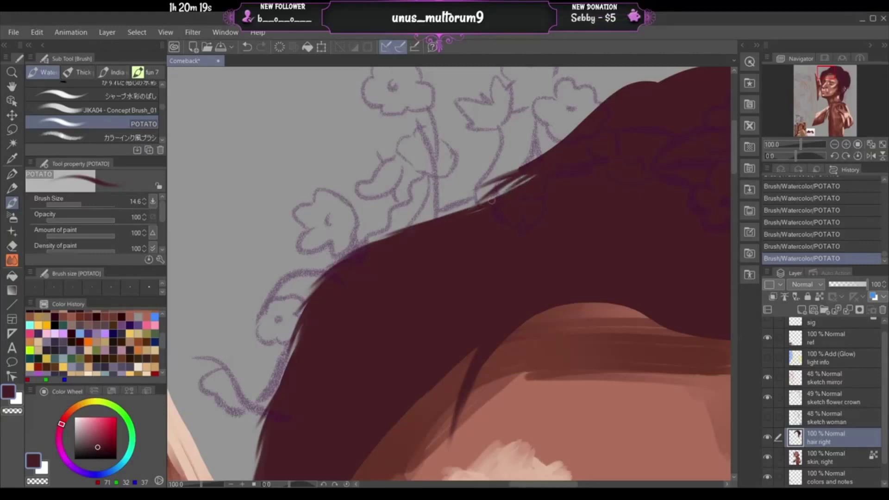
pyautogui.hotkey('ctrl', 'z')
pyautogui.moveTo(540, 170)
pyautogui.mouseDown()
pyautogui.moveTo(482, 187)
pyautogui.moveTo(545, 166)
pyautogui.moveTo(486, 177)
pyautogui.mouseUp()
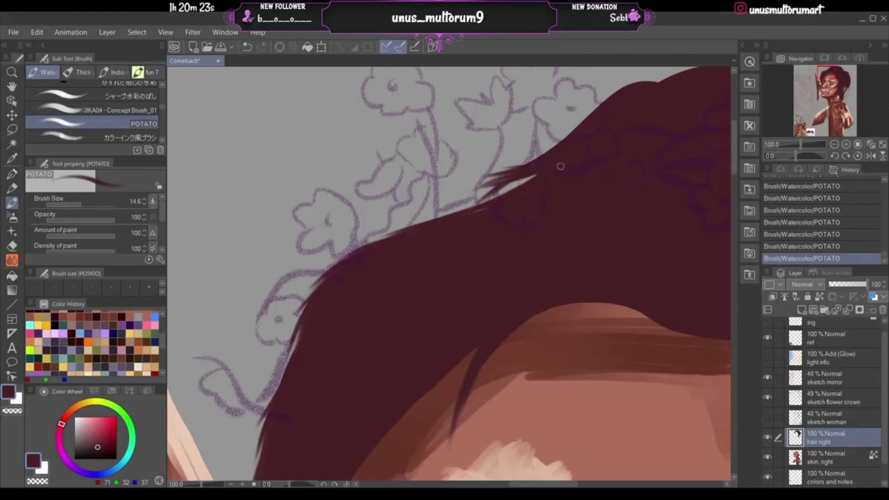
pyautogui.moveTo(552, 151); pyautogui.dragTo(471, 170)
pyautogui.hotkey('ctrl', 'z')
pyautogui.hotkey('ctrl', 'z')
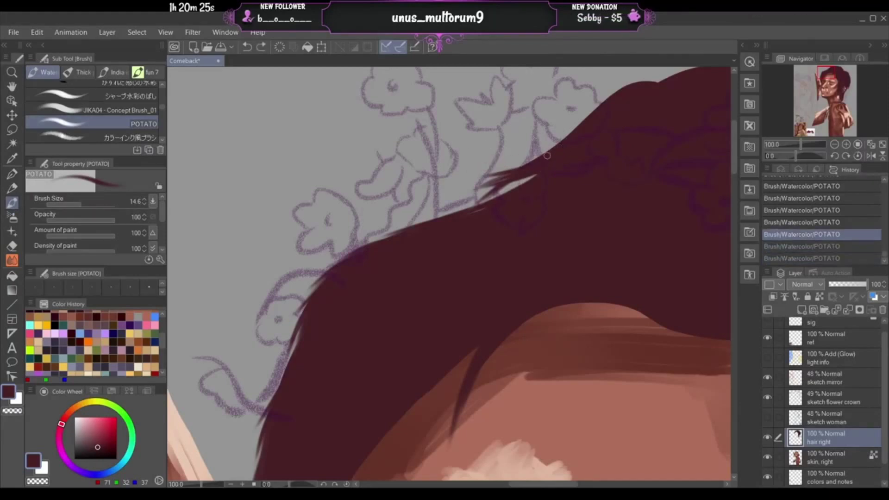
pyautogui.moveTo(549, 154); pyautogui.dragTo(452, 187)
pyautogui.hotkey('ctrl', 'z')
# - Paint a fine strand off the tuft's upper edge and a long one sweeping down to the contour, redoing the long strand
pyautogui.moveTo(541, 155); pyautogui.dragTo(465, 191)
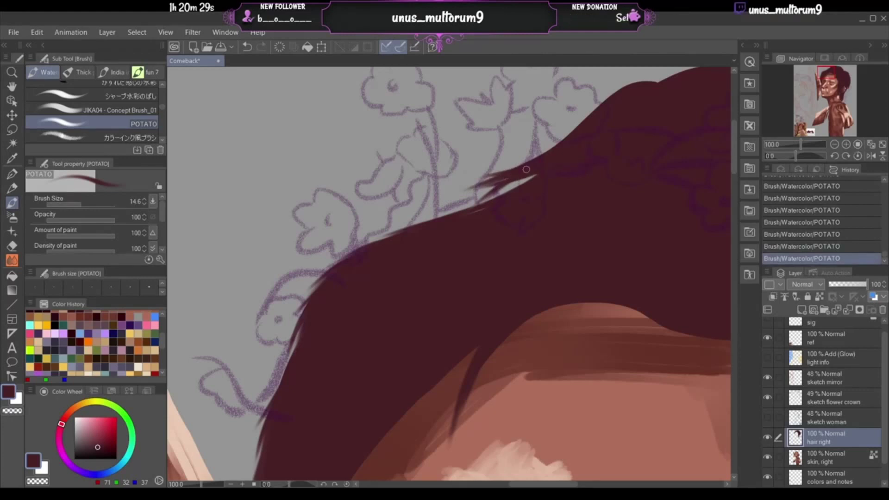
pyautogui.moveTo(525, 169); pyautogui.dragTo(446, 214)
pyautogui.hotkey('ctrl', 'z')
pyautogui.moveTo(536, 172); pyautogui.dragTo(430, 220)
pyautogui.hotkey('ctrl', 'z')
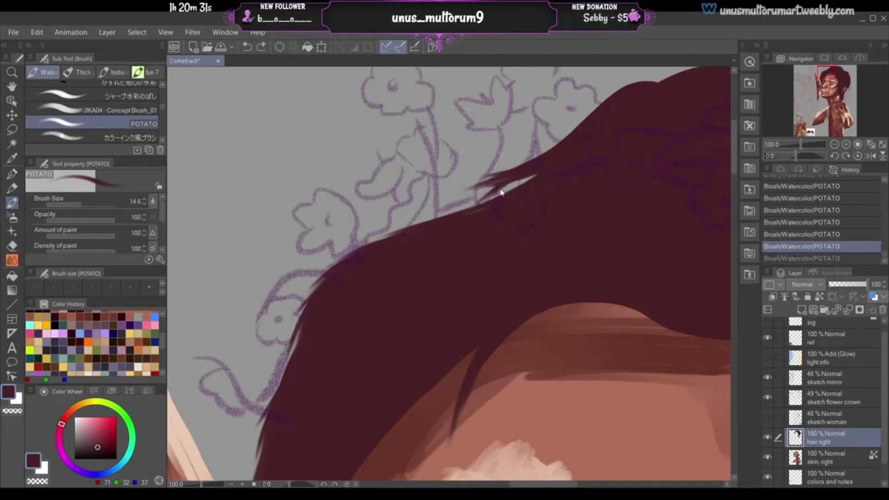
pyautogui.moveTo(532, 172); pyautogui.dragTo(448, 218)
pyautogui.hotkey('ctrl', 'z')
pyautogui.moveTo(533, 170); pyautogui.dragTo(431, 219)
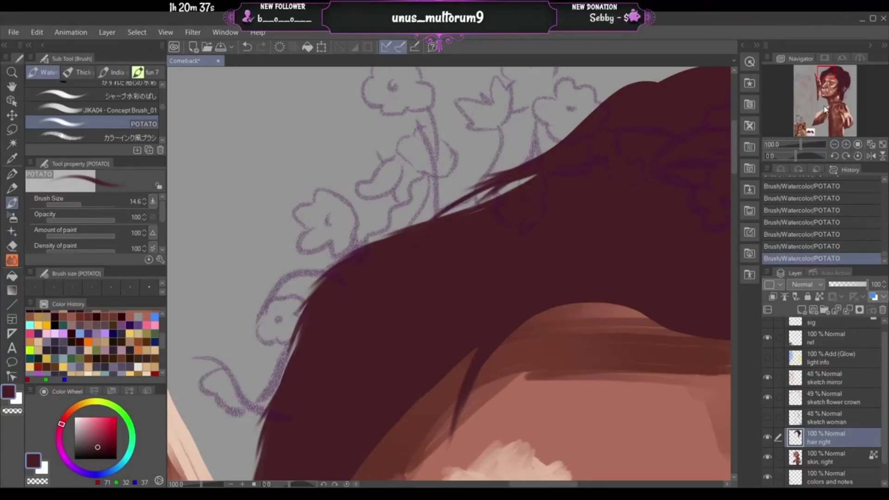
# - Undo the last strand and paint short, dark tapered strands along the hairline at the temple
pyautogui.moveTo(824, 109); pyautogui.dragTo(827, 81)
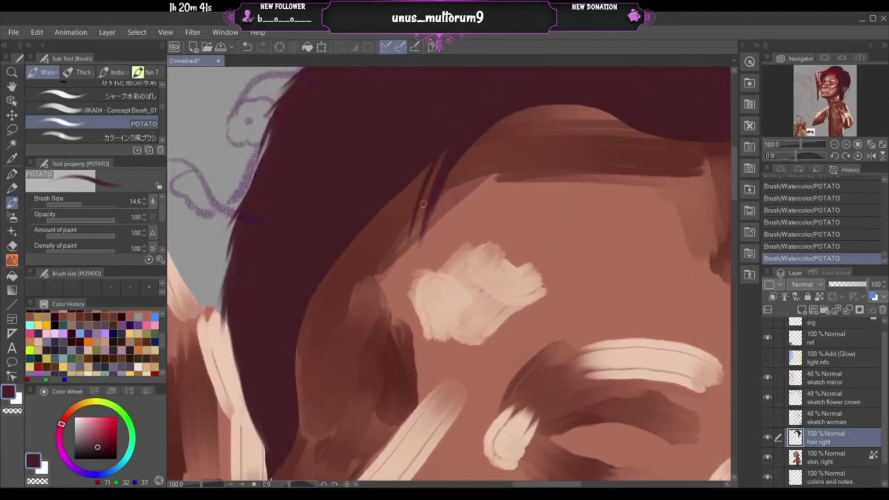
pyautogui.hotkey('ctrl', 'z')
pyautogui.moveTo(450, 146); pyautogui.dragTo(411, 204)
pyautogui.moveTo(428, 168); pyautogui.dragTo(403, 195)
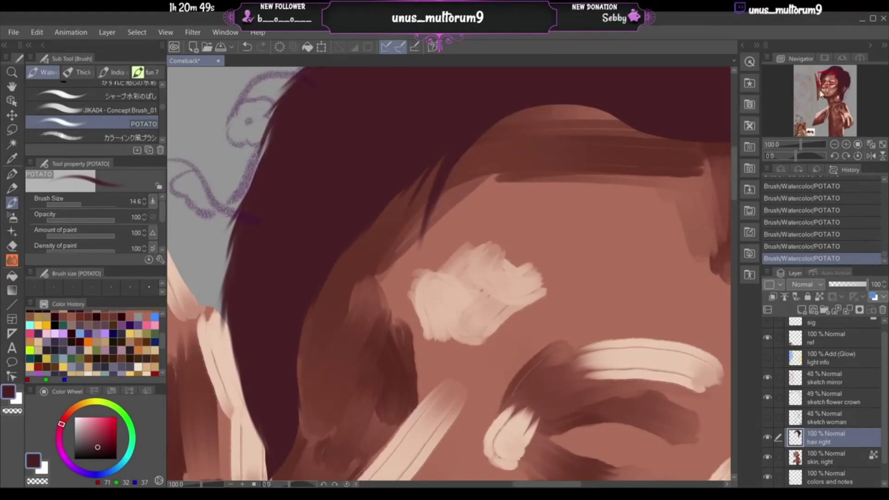
# - Extend the lower end of the sideburn with short downward dark strokes, narrowing it beside the cream ear highlight
pyautogui.moveTo(828, 78); pyautogui.dragTo(824, 86)
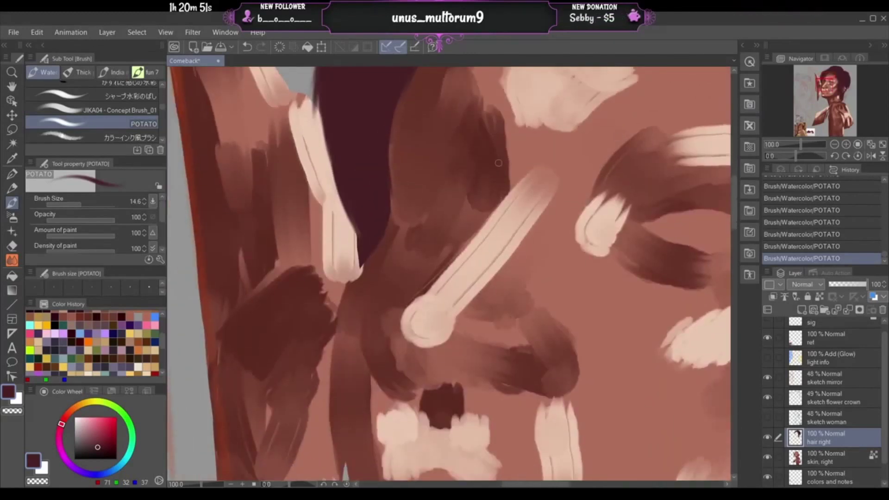
pyautogui.hotkey('ctrl', 'z')
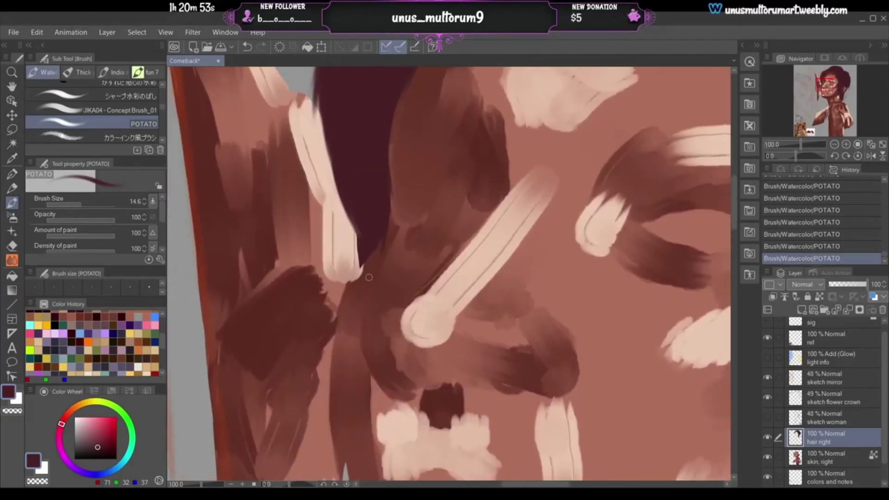
pyautogui.moveTo(389, 214); pyautogui.dragTo(367, 283)
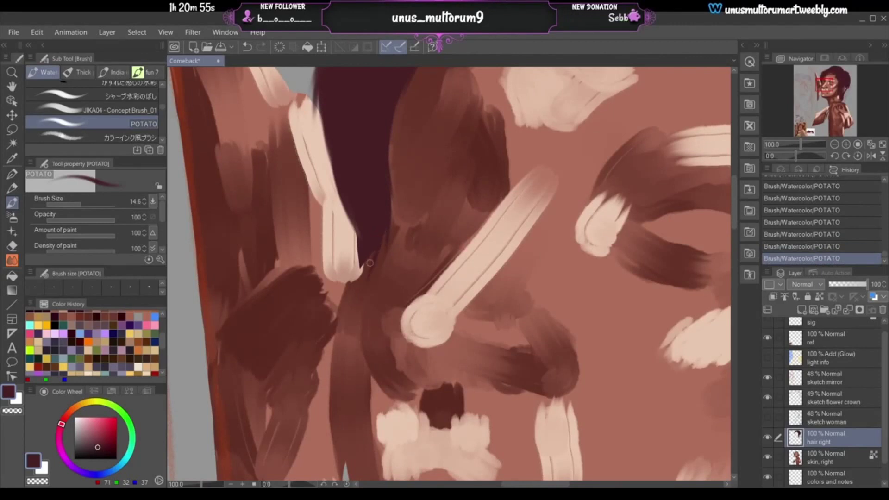
pyautogui.moveTo(377, 235)
pyautogui.mouseDown()
pyautogui.moveTo(346, 304)
pyautogui.moveTo(370, 253)
pyautogui.moveTo(345, 300)
pyautogui.moveTo(358, 265)
pyautogui.moveTo(348, 291)
pyautogui.mouseUp()
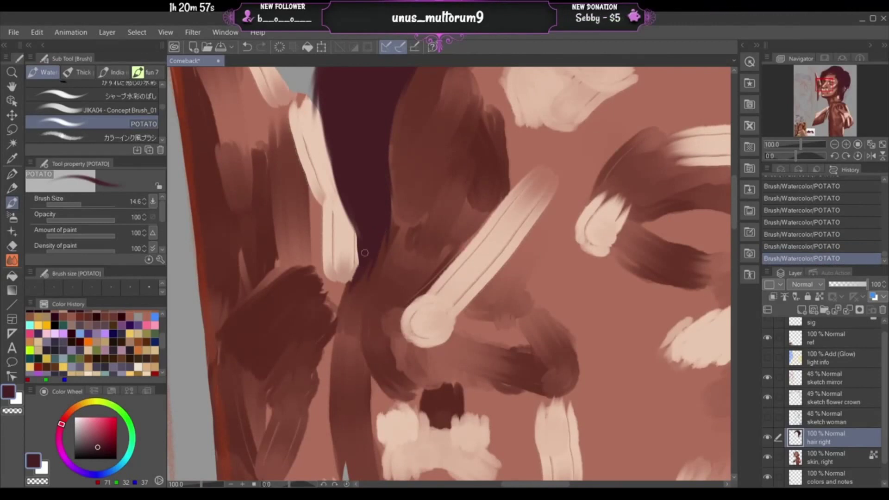
pyautogui.moveTo(361, 255); pyautogui.dragTo(346, 294)
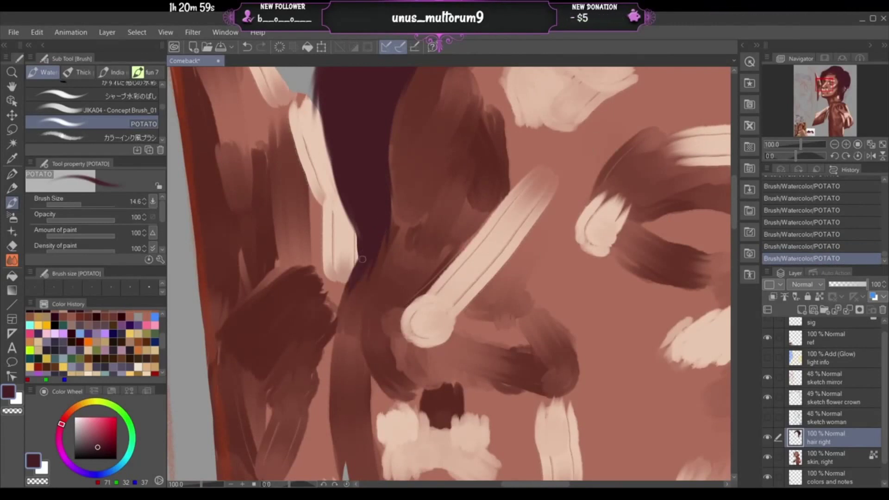
pyautogui.moveTo(362, 260); pyautogui.dragTo(350, 284)
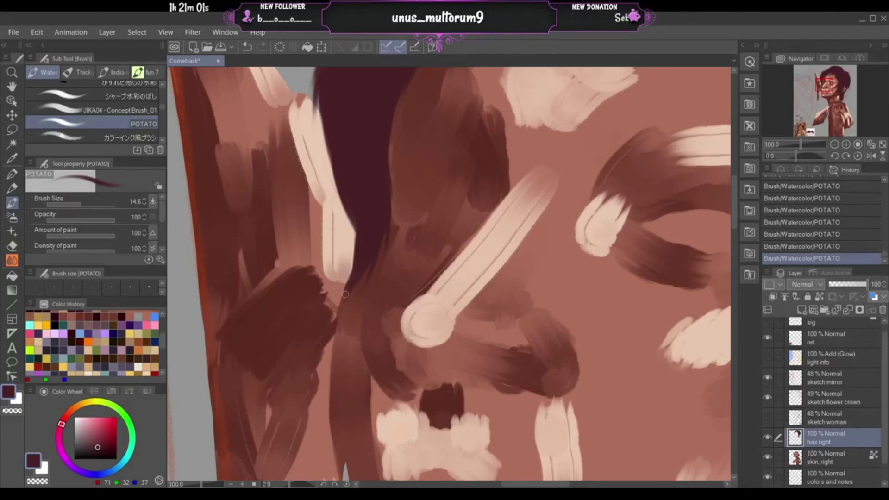
# - Refine the sideburn's outer edge along the cream ear highlight with smooth downward strokes
pyautogui.moveTo(357, 222); pyautogui.dragTo(344, 288)
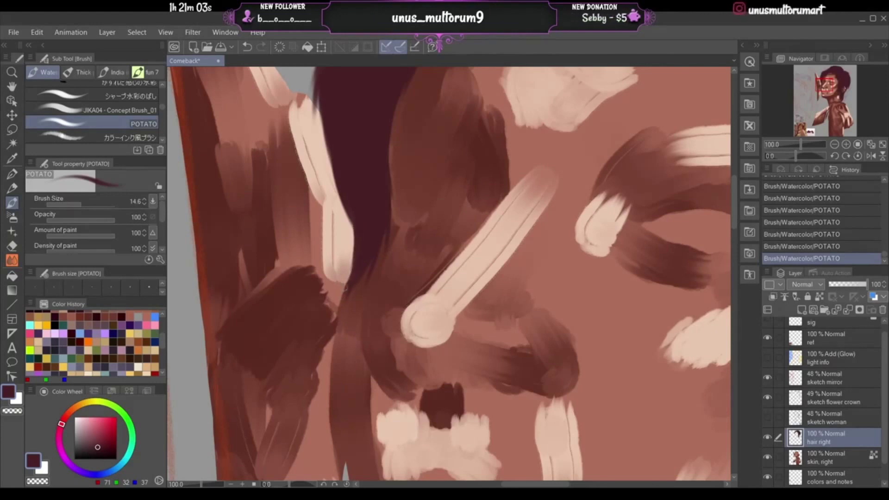
pyautogui.moveTo(348, 214); pyautogui.dragTo(354, 262)
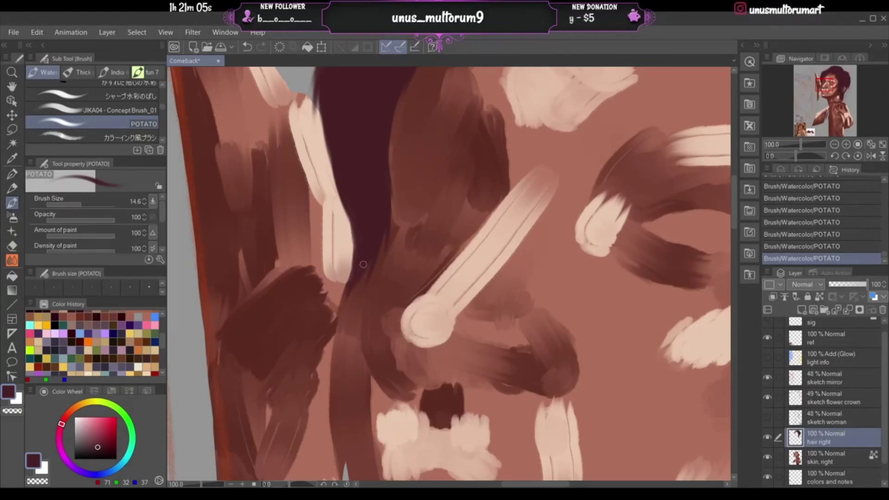
pyautogui.hotkey('ctrl', 'z')
pyautogui.moveTo(349, 210); pyautogui.dragTo(356, 250)
pyautogui.moveTo(348, 219); pyautogui.dragTo(351, 281)
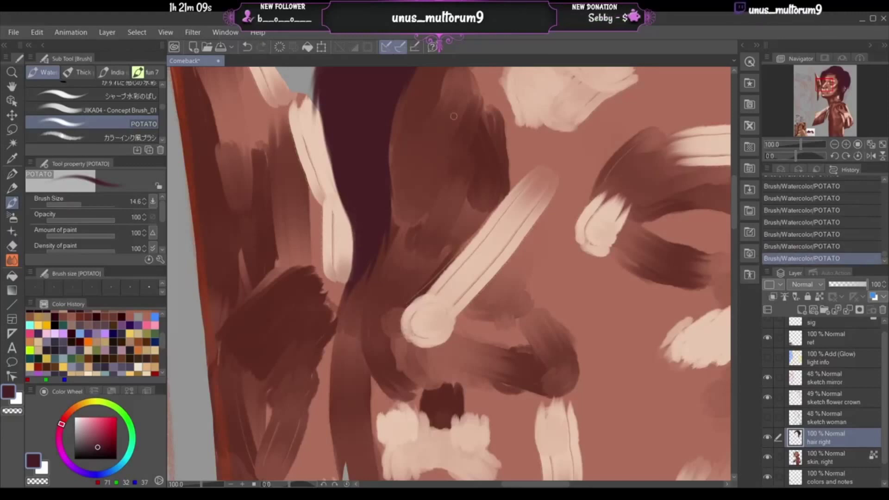
# - Paint downward strands along the sideburn's cheek-side edge and undo the overlong last one
pyautogui.moveTo(386, 187); pyautogui.dragTo(376, 237)
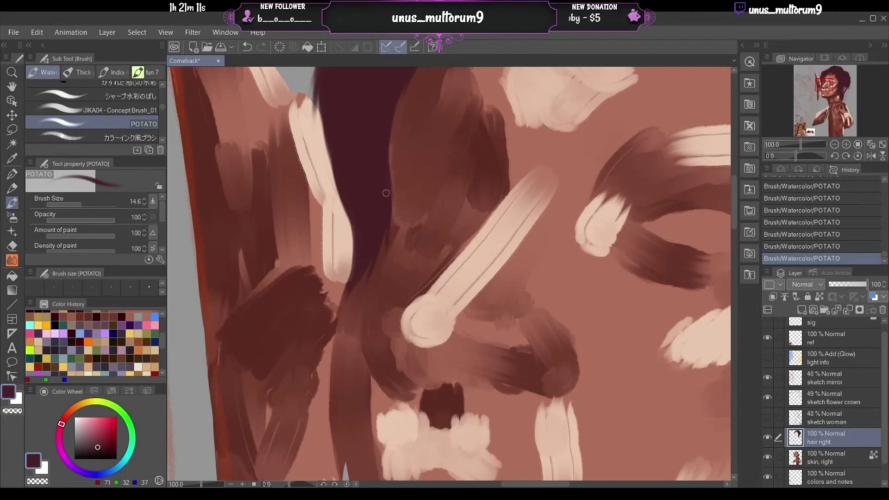
pyautogui.moveTo(385, 193); pyautogui.dragTo(375, 283)
pyautogui.moveTo(377, 238); pyautogui.dragTo(352, 335)
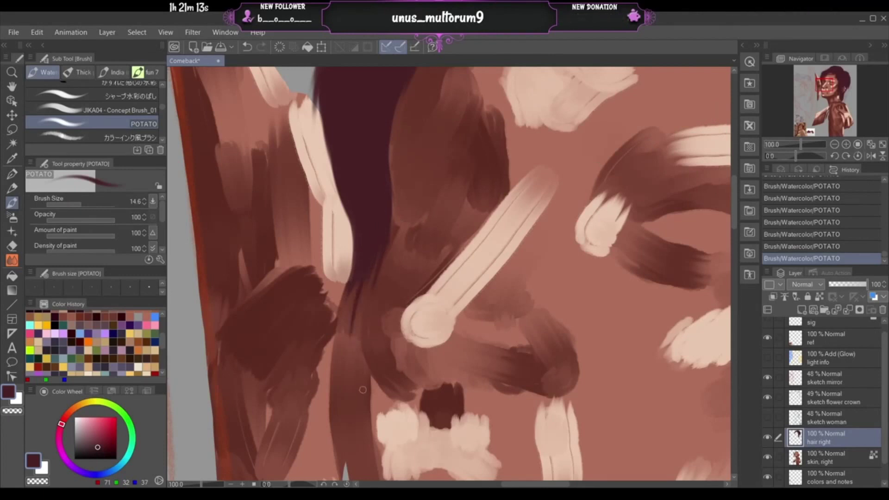
pyautogui.hotkey('ctrl', 'z')
# - Draw thin tapered wisps curving down from the sideburn's tip toward the ear, undoing and repainting unsatisfactory strokes
pyautogui.moveTo(371, 250); pyautogui.dragTo(335, 332)
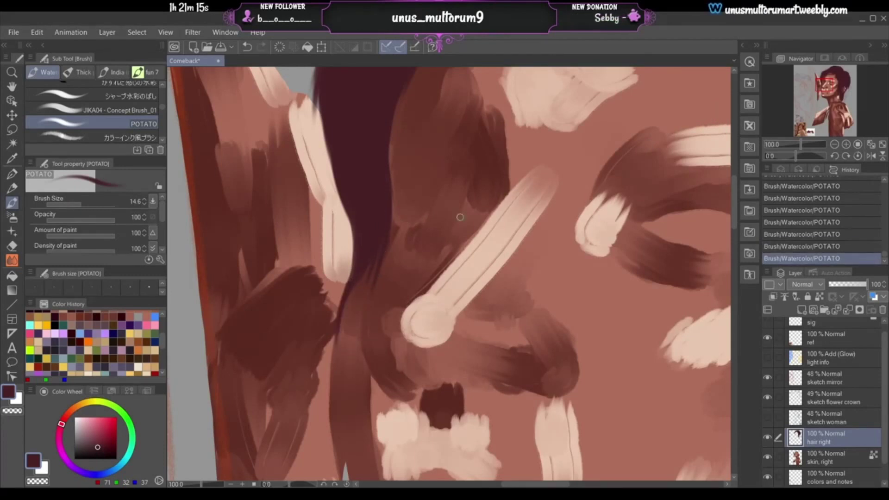
pyautogui.moveTo(363, 271); pyautogui.dragTo(338, 378)
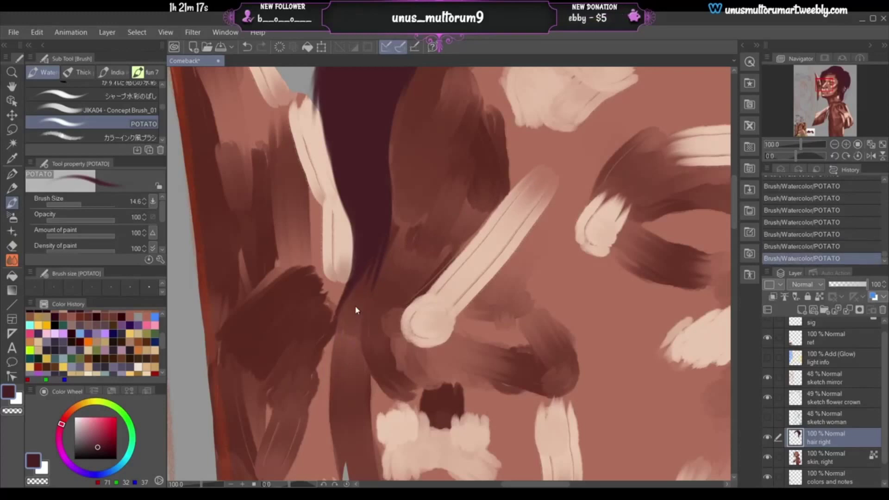
pyautogui.hotkey('ctrl', 'z')
pyautogui.moveTo(362, 263); pyautogui.dragTo(337, 333)
pyautogui.hotkey('ctrl', 'z')
pyautogui.moveTo(367, 266); pyautogui.dragTo(331, 345)
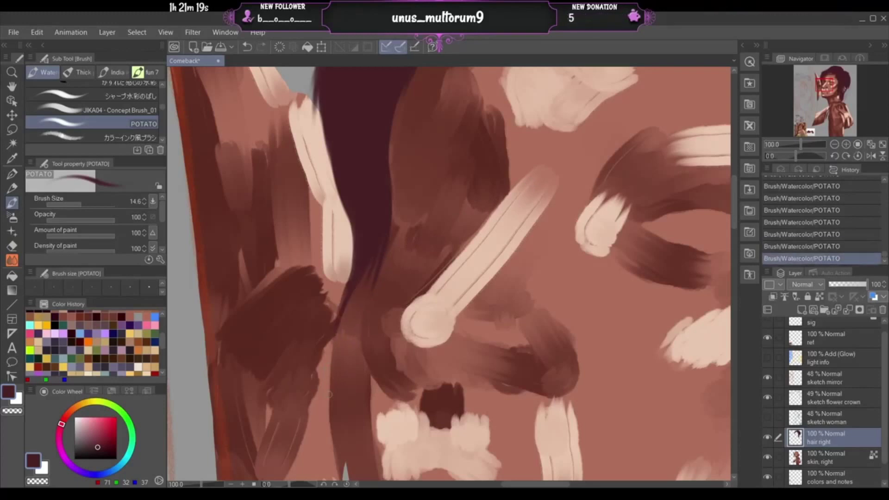
pyautogui.moveTo(360, 268); pyautogui.dragTo(339, 325)
# - Paint fine dark strands falling from the left side of the hairline arch onto the forehead
pyautogui.moveTo(830, 115); pyautogui.dragTo(832, 81)
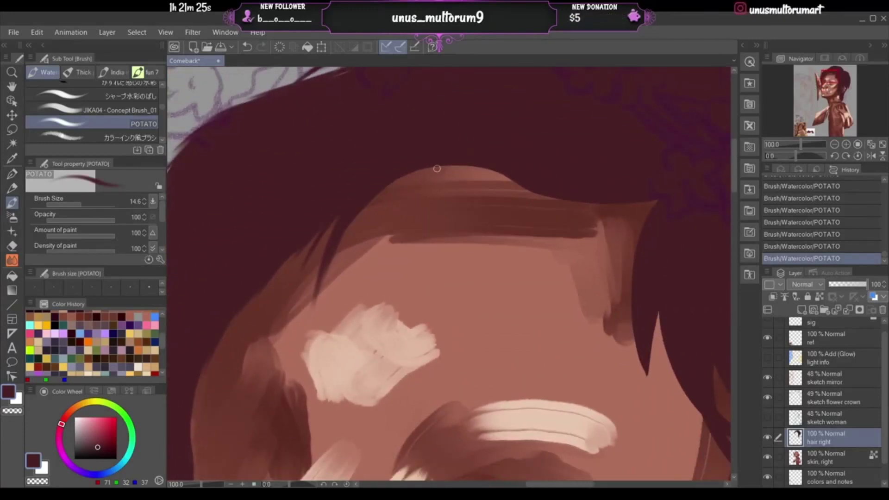
pyautogui.moveTo(426, 170); pyautogui.dragTo(369, 217)
pyautogui.hotkey('ctrl', 'z')
pyautogui.moveTo(437, 164)
pyautogui.mouseDown()
pyautogui.moveTo(375, 202)
pyautogui.moveTo(341, 260)
pyautogui.mouseUp()
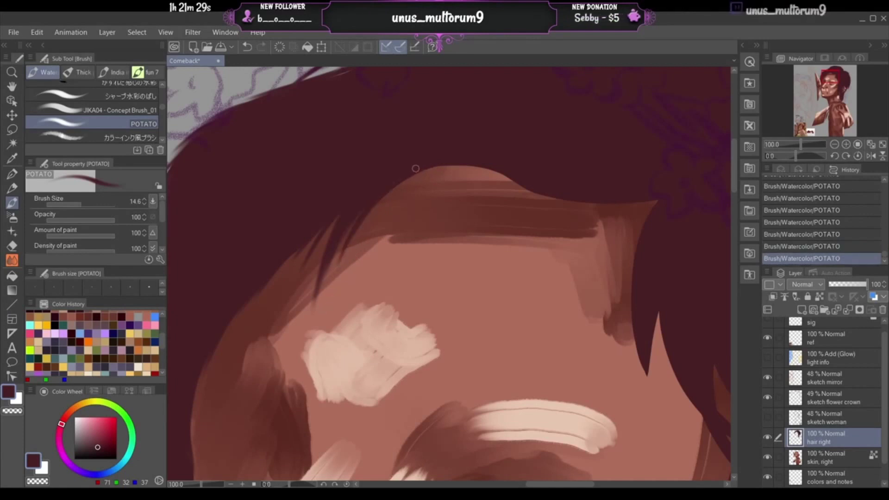
pyautogui.moveTo(458, 164); pyautogui.dragTo(421, 184)
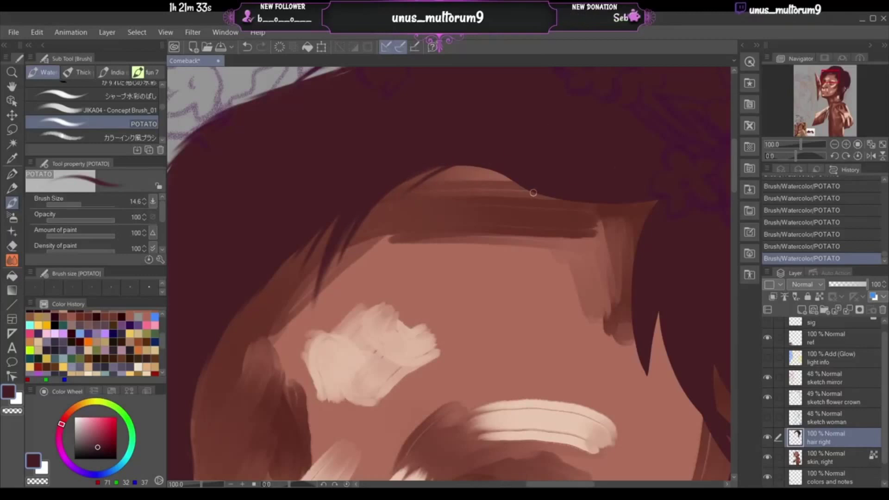
# - Undo trial strokes under the hairline arch and paint a thin strand along its top edge
pyautogui.moveTo(447, 175)
pyautogui.mouseDown()
pyautogui.moveTo(514, 185)
pyautogui.moveTo(446, 178)
pyautogui.mouseUp()
pyautogui.hotkey('ctrl', 'z')
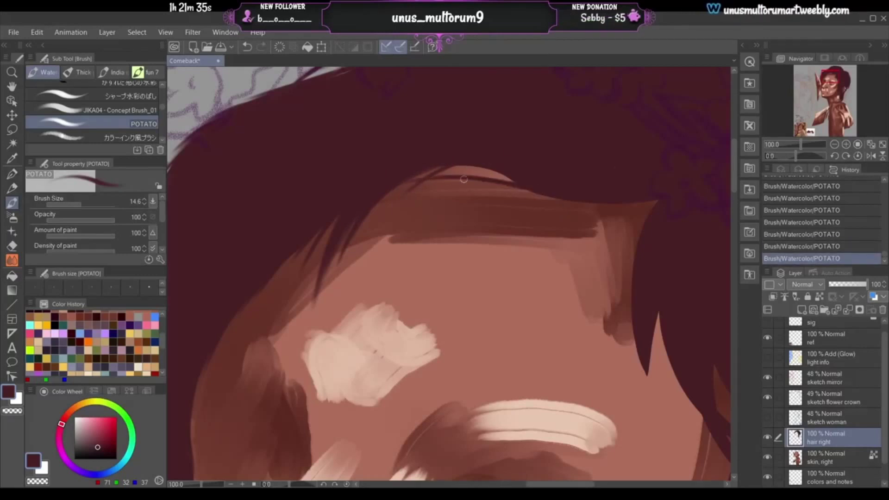
pyautogui.hotkey('ctrl', 'z')
pyautogui.moveTo(524, 191); pyautogui.dragTo(456, 166)
pyautogui.hotkey('ctrl', 'z')
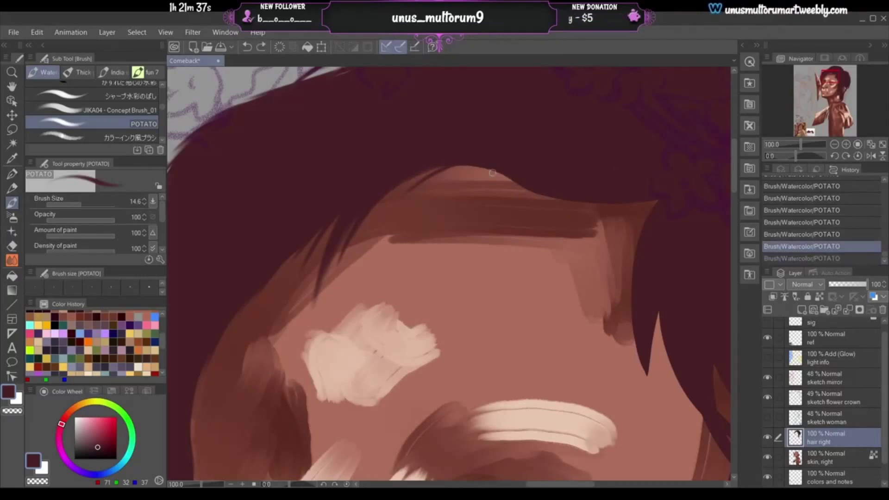
pyautogui.moveTo(517, 183)
pyautogui.mouseDown()
pyautogui.moveTo(435, 173)
pyautogui.moveTo(449, 168)
pyautogui.mouseUp()
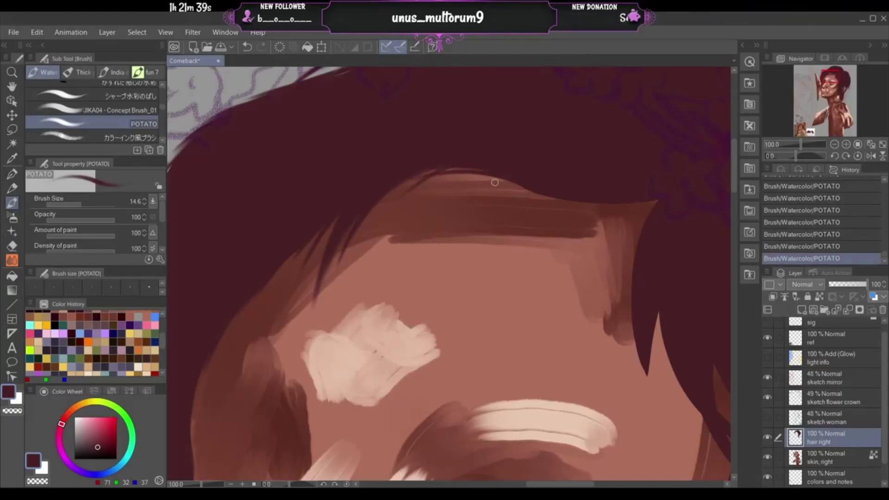
pyautogui.moveTo(537, 193); pyautogui.dragTo(454, 183)
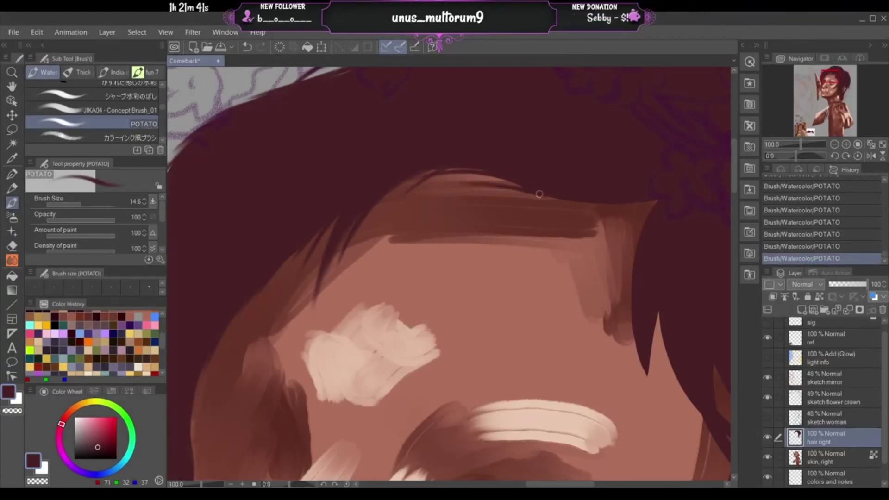
pyautogui.moveTo(509, 181); pyautogui.dragTo(478, 180)
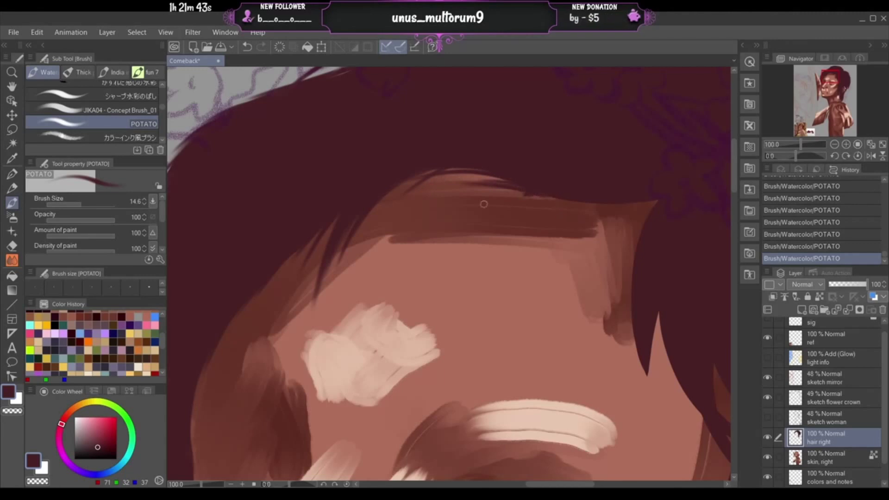
pyautogui.hotkey('ctrl', 'z')
pyautogui.hotkey('ctrl', 'z')
pyautogui.hotkey('ctrl', 'z')
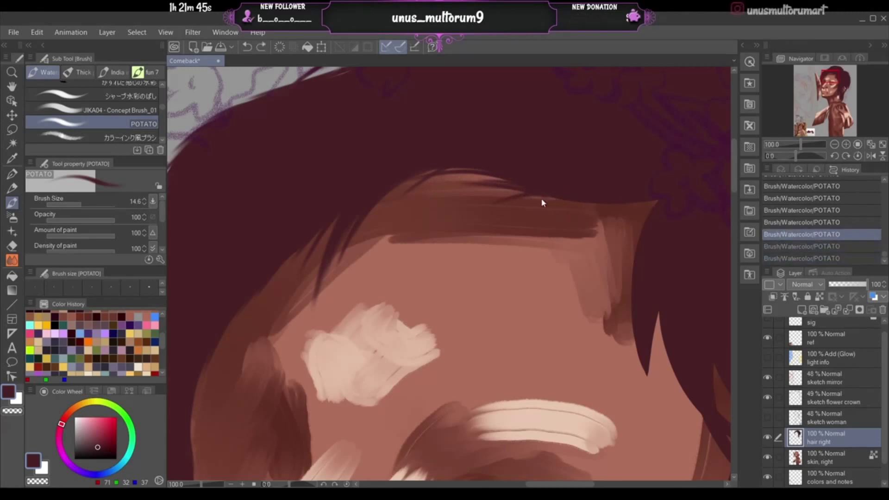
pyautogui.hotkey('ctrl', 'z')
pyautogui.hotkey('ctrl', 'z')
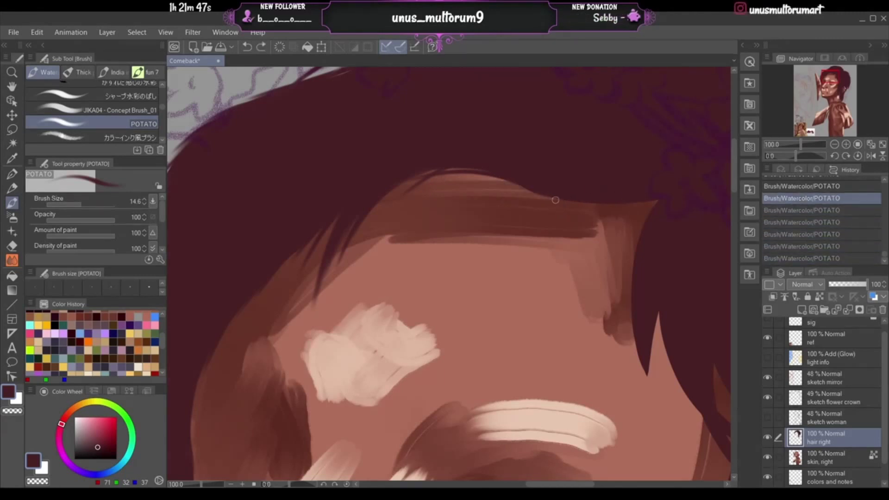
# - Paint long dark strands sweeping leftward from the right part of the hairline across the arch, lowering its edge
pyautogui.moveTo(557, 199); pyautogui.dragTo(488, 187)
pyautogui.hotkey('ctrl', 'z')
pyautogui.hotkey('ctrl', 'y')
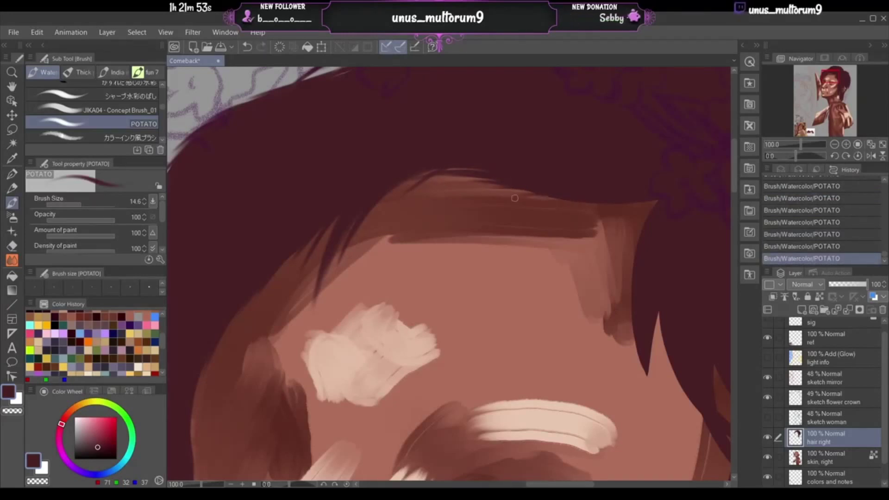
pyautogui.moveTo(657, 197); pyautogui.dragTo(500, 182)
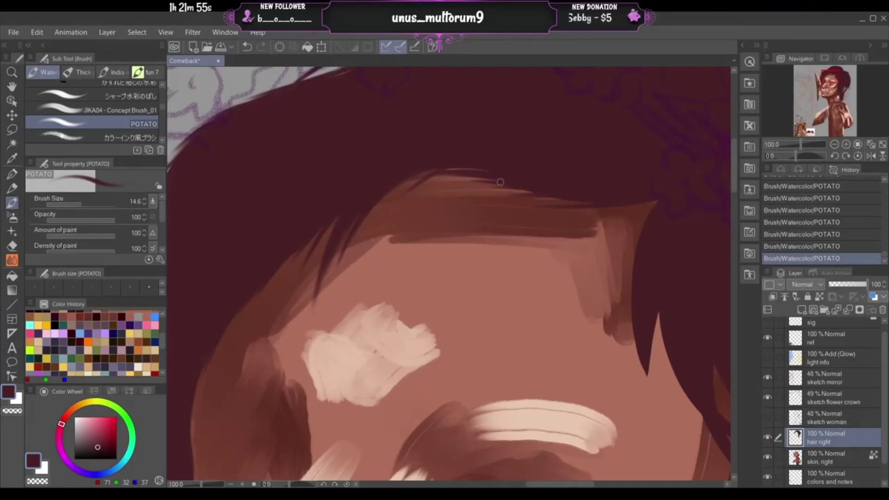
pyautogui.moveTo(609, 202)
pyautogui.mouseDown()
pyautogui.moveTo(529, 203)
pyautogui.moveTo(437, 185)
pyautogui.mouseUp()
pyautogui.moveTo(527, 197); pyautogui.dragTo(433, 187)
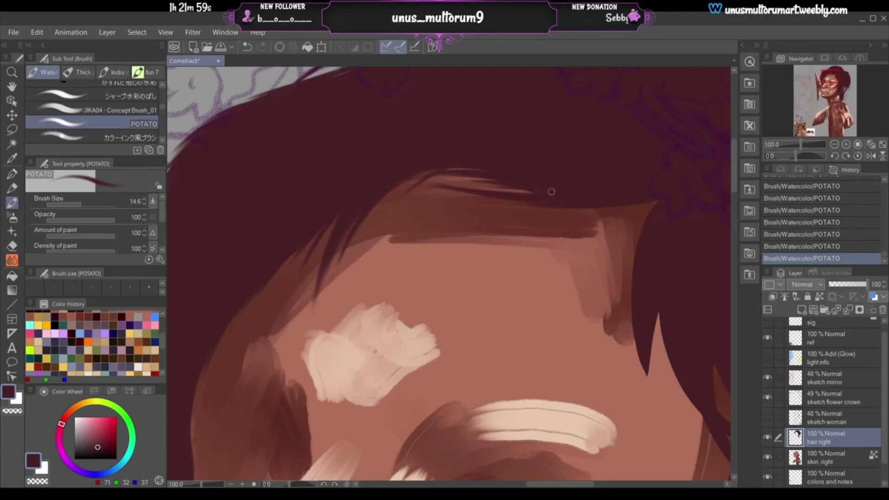
pyautogui.moveTo(550, 191); pyautogui.dragTo(435, 184)
pyautogui.moveTo(569, 198); pyautogui.dragTo(433, 190)
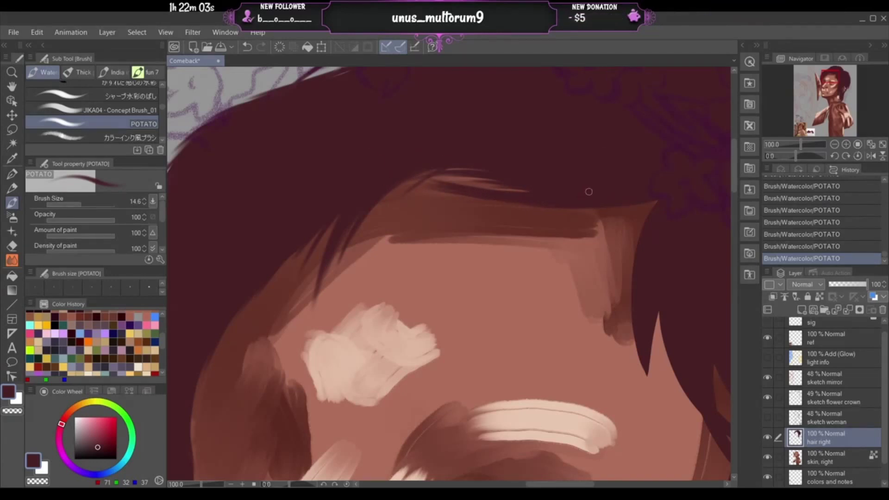
# - Add fine crossing strands at the arch's left end and dark strokes along the hairline's right corner
pyautogui.moveTo(444, 167); pyautogui.dragTo(394, 200)
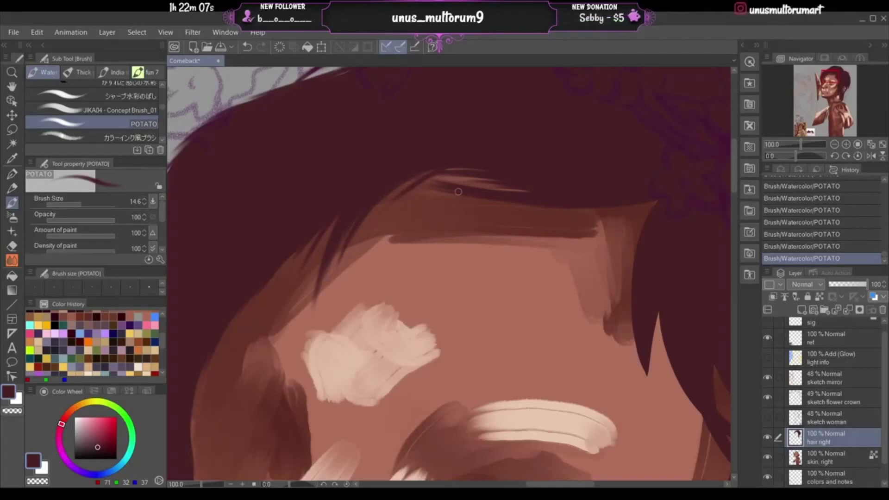
pyautogui.moveTo(454, 189); pyautogui.dragTo(401, 185)
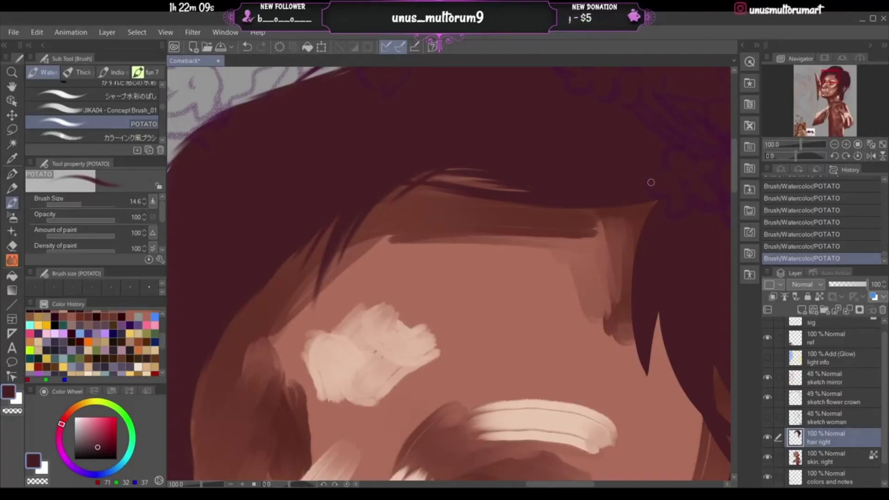
pyautogui.moveTo(488, 195)
pyautogui.mouseDown()
pyautogui.moveTo(413, 195)
pyautogui.moveTo(442, 189)
pyautogui.mouseUp()
pyautogui.hotkey('ctrl', 'z')
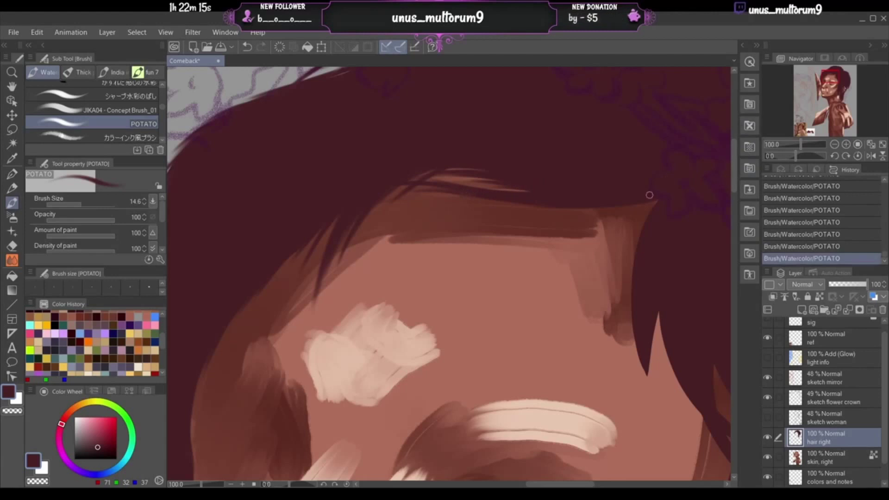
pyautogui.hotkey('ctrl', 'z')
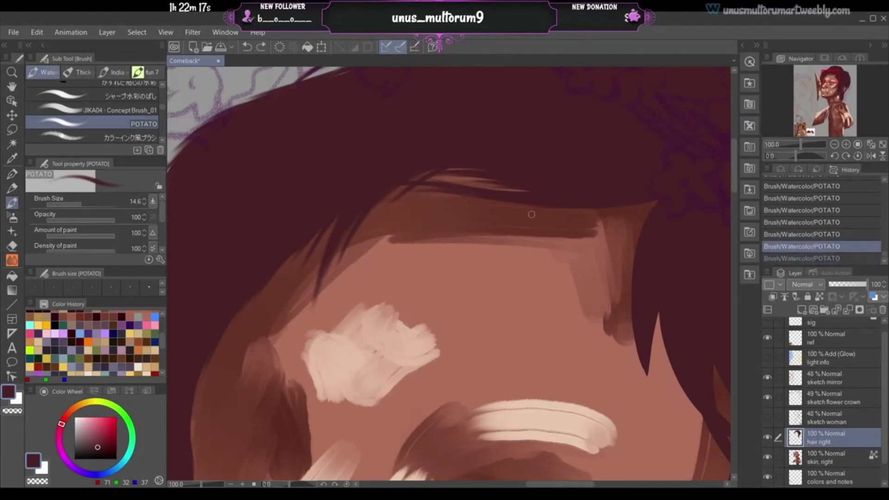
pyautogui.moveTo(533, 207)
pyautogui.mouseDown()
pyautogui.moveTo(647, 204)
pyautogui.moveTo(538, 202)
pyautogui.mouseUp()
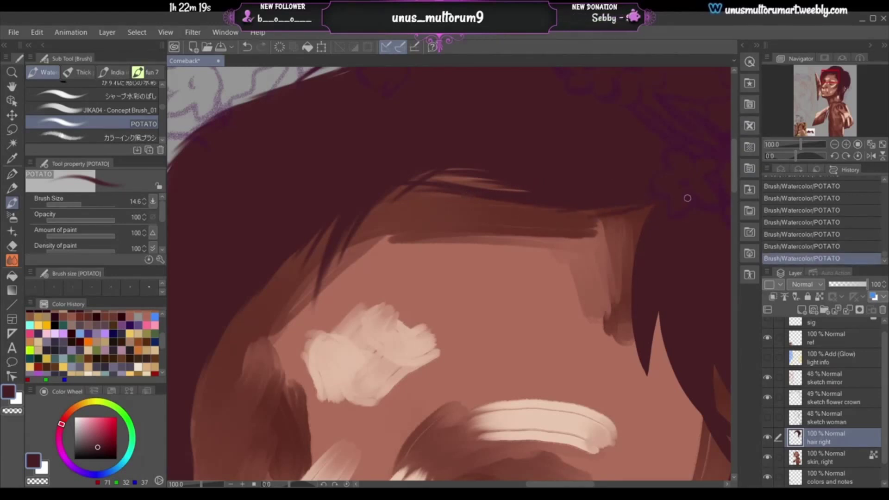
# - Paint short dark strokes down from the hairline's right corner, extending the side hair slightly over the forehead edge
pyautogui.hotkey('ctrl', 'z')
pyautogui.moveTo(653, 200); pyautogui.dragTo(516, 207)
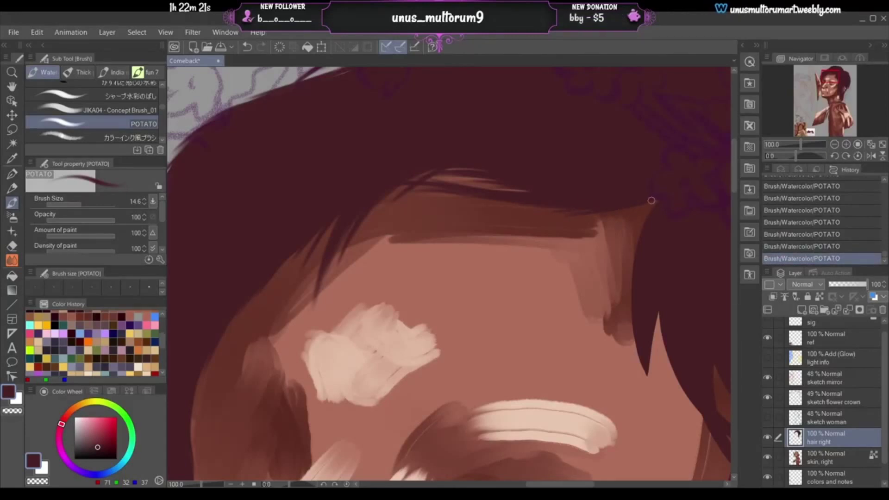
pyautogui.moveTo(654, 200); pyautogui.dragTo(594, 236)
pyautogui.moveTo(664, 196)
pyautogui.mouseDown()
pyautogui.moveTo(621, 322)
pyautogui.moveTo(623, 348)
pyautogui.mouseUp()
pyautogui.hotkey('ctrl', 'z')
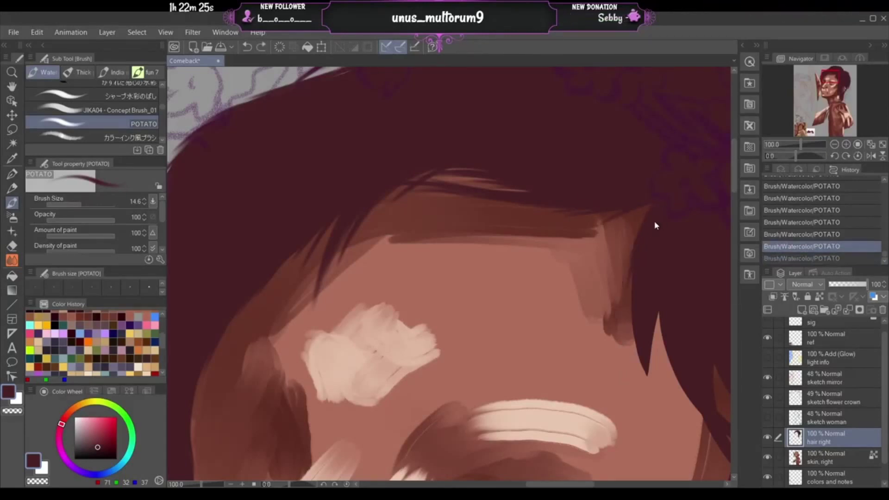
pyautogui.hotkey('ctrl', 'y')
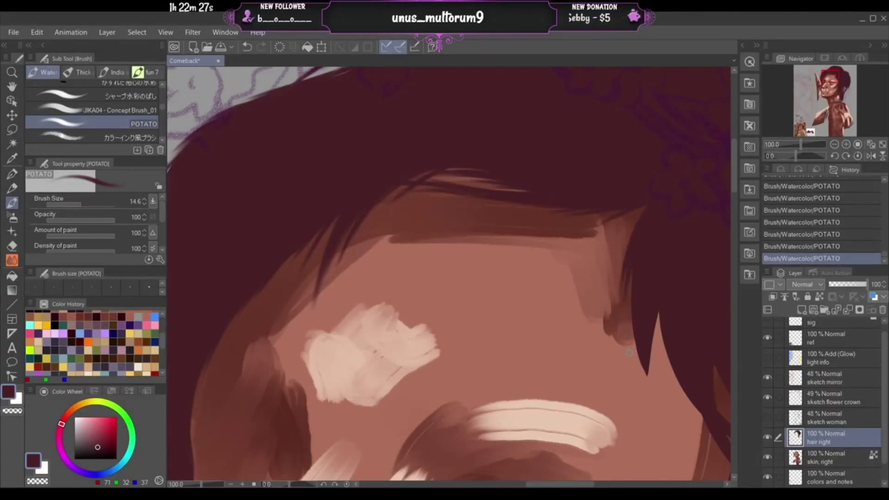
# - Lengthen and thicken the pointed strand of side hair at the temple with one long tapered stroke
pyautogui.moveTo(831, 84); pyautogui.dragTo(832, 78)
pyautogui.moveTo(559, 208); pyautogui.dragTo(578, 357)
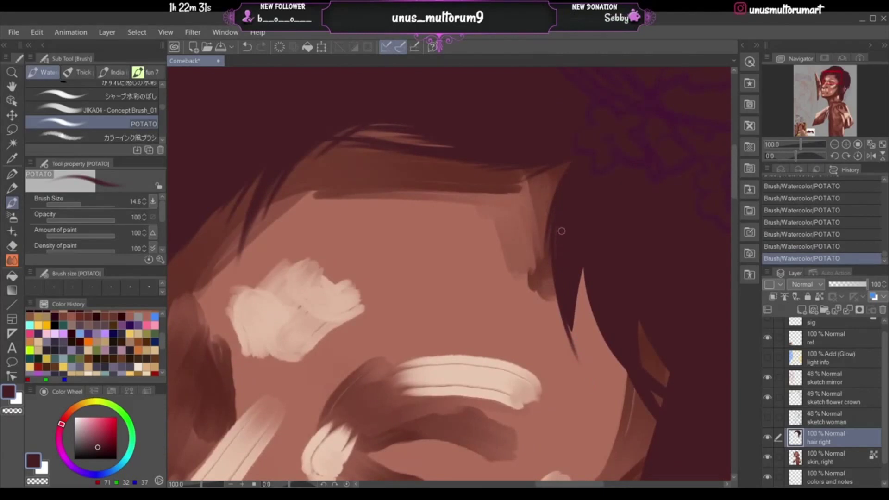
pyautogui.hotkey('ctrl', 'z')
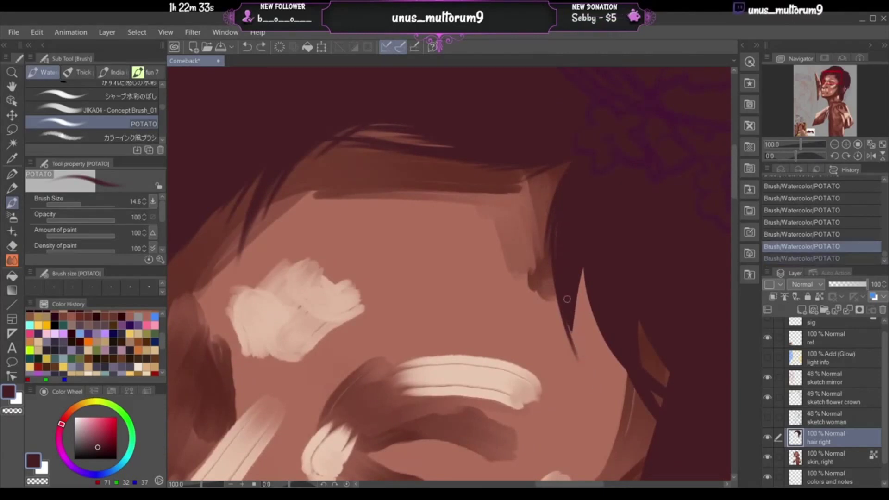
pyautogui.hotkey('ctrl', 'y')
pyautogui.hotkey('ctrl', 'z')
pyautogui.hotkey('ctrl', 'y')
pyautogui.hotkey('ctrl', 'z')
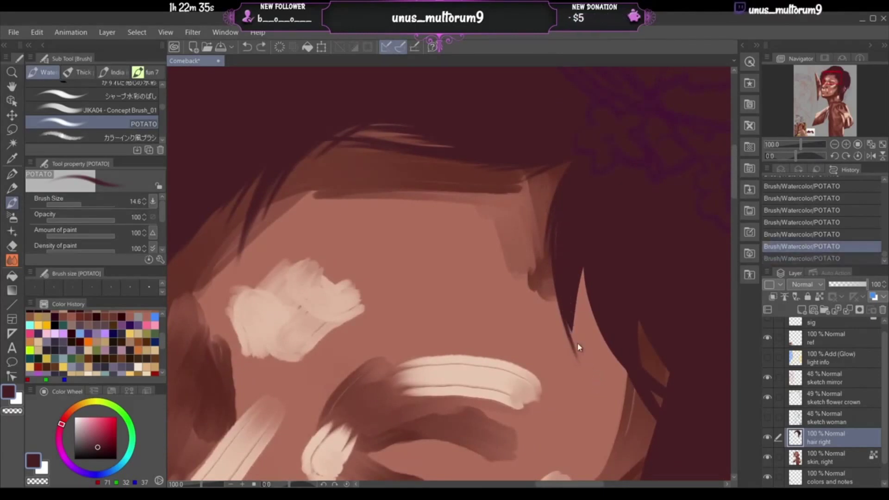
pyautogui.hotkey('ctrl', 'y')
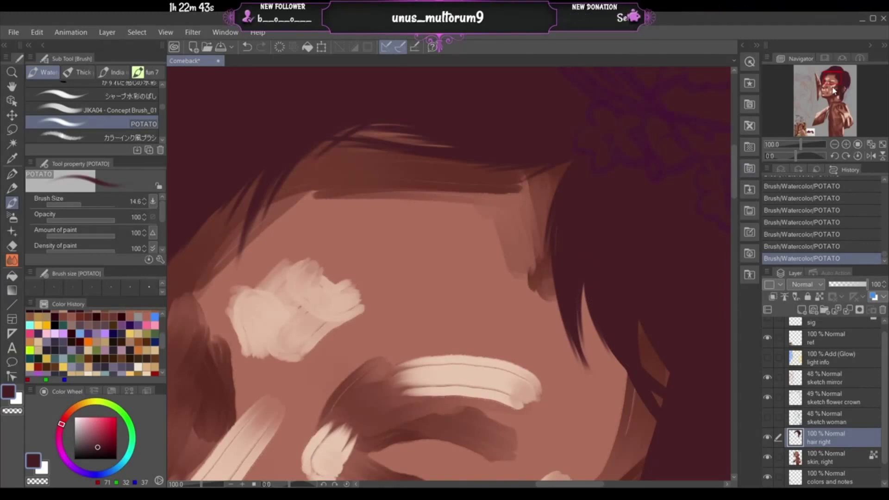
# - Paint dark strokes over the small brown skin gap inside the side hair, narrowing it to a thin sliver
pyautogui.moveTo(832, 90)
pyautogui.mouseDown()
pyautogui.moveTo(841, 79)
pyautogui.moveTo(836, 83)
pyautogui.mouseUp()
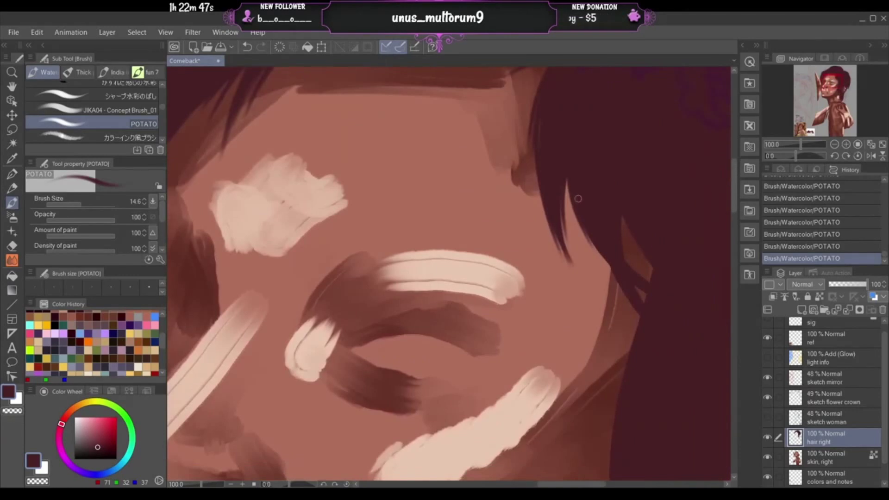
pyautogui.moveTo(583, 221); pyautogui.dragTo(659, 301)
pyautogui.hotkey('ctrl', 'z')
pyautogui.moveTo(583, 222); pyautogui.dragTo(651, 296)
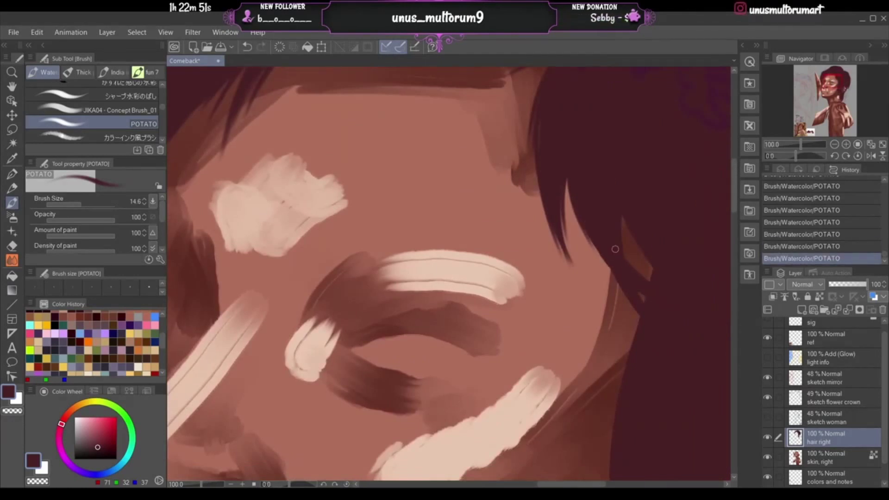
pyautogui.moveTo(623, 213); pyautogui.dragTo(627, 266)
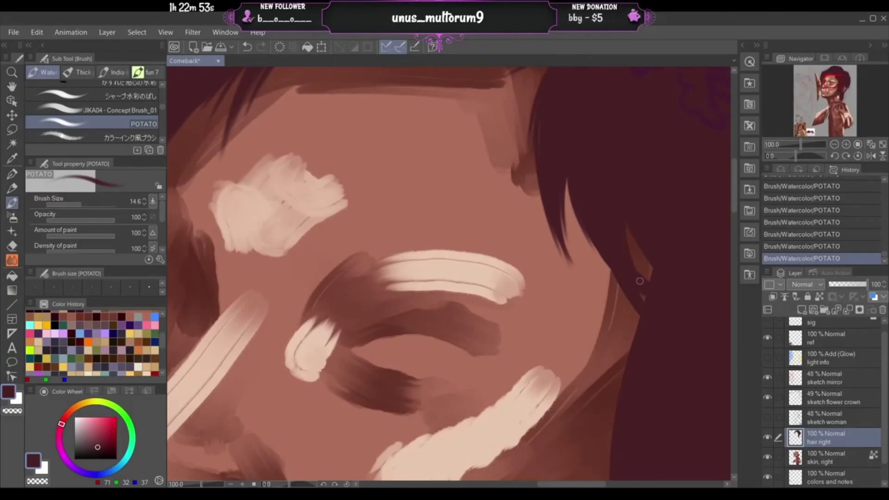
pyautogui.moveTo(623, 214); pyautogui.dragTo(640, 253)
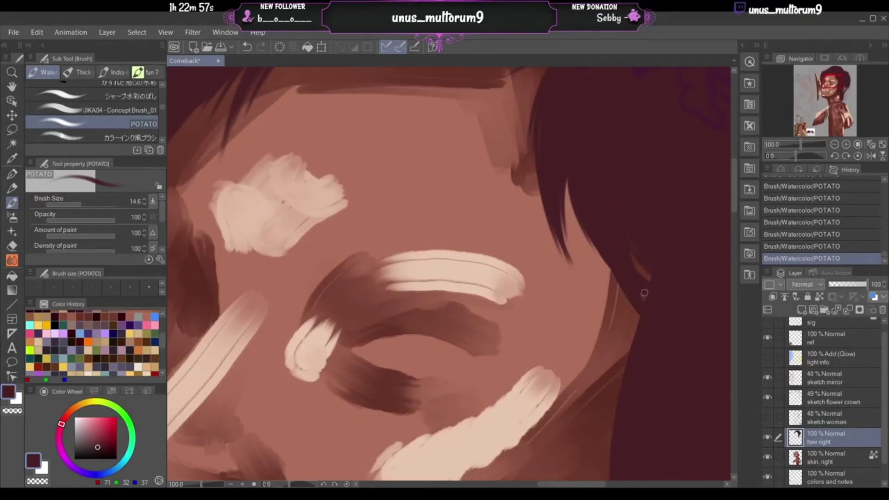
pyautogui.hotkey('ctrl', 'z')
pyautogui.moveTo(661, 261); pyautogui.dragTo(641, 364)
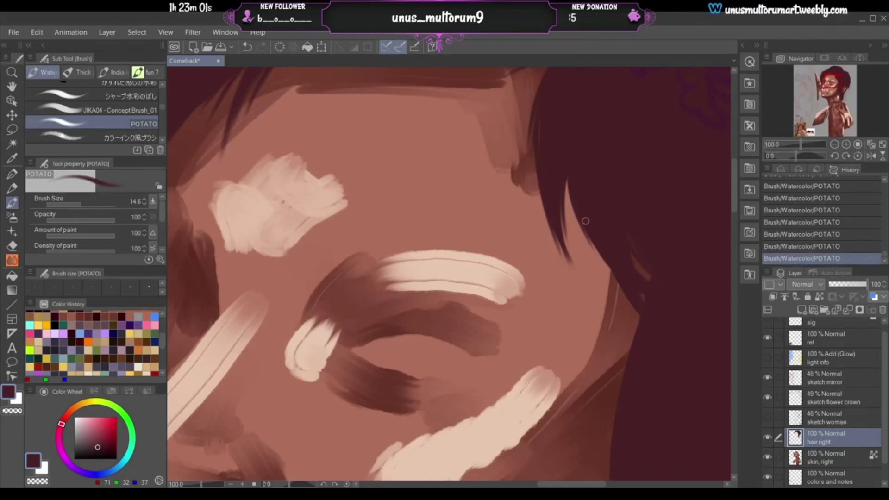
# - Paint fine dark strands along the side hair's edge beside the temple, tapering down toward the cheek
pyautogui.moveTo(585, 221); pyautogui.dragTo(643, 298)
pyautogui.moveTo(593, 245); pyautogui.dragTo(648, 349)
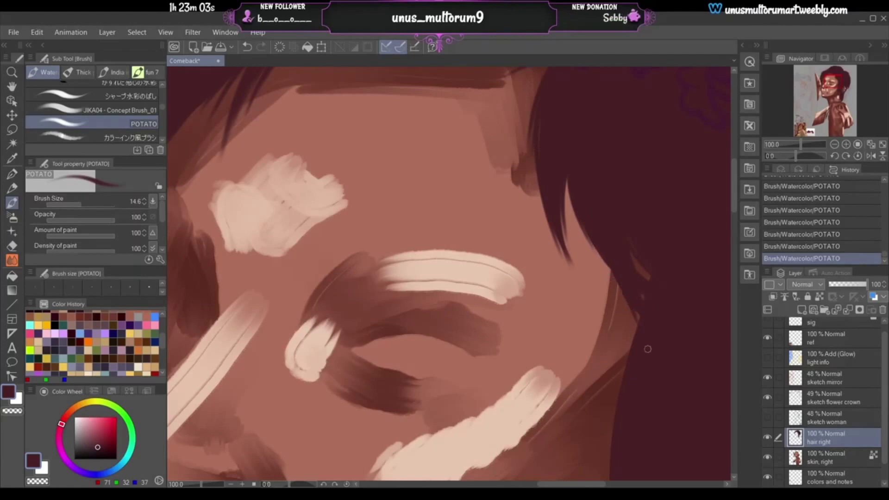
pyautogui.moveTo(623, 298); pyautogui.dragTo(610, 395)
pyautogui.moveTo(615, 272); pyautogui.dragTo(633, 342)
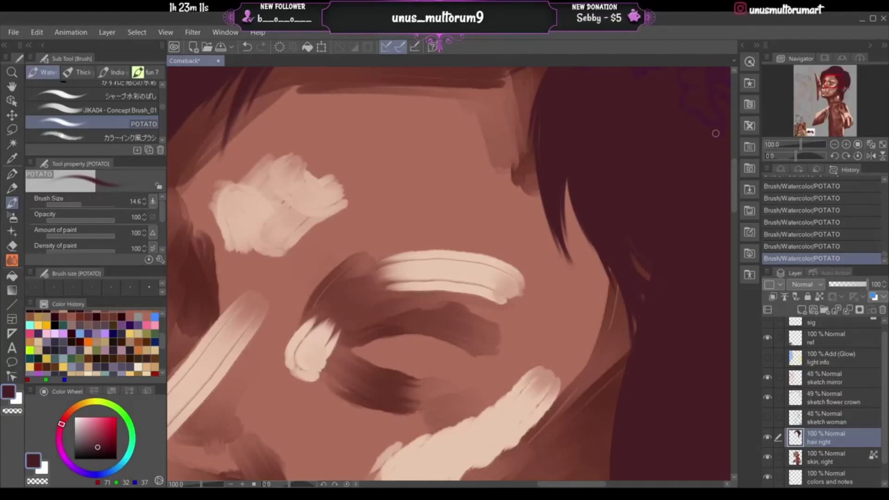
# - Paint a short tapered strand off the hair's front outline beside the flower sketch, retrying the stroke until it fits the curve
pyautogui.click(833, 144)
pyautogui.click(834, 145)
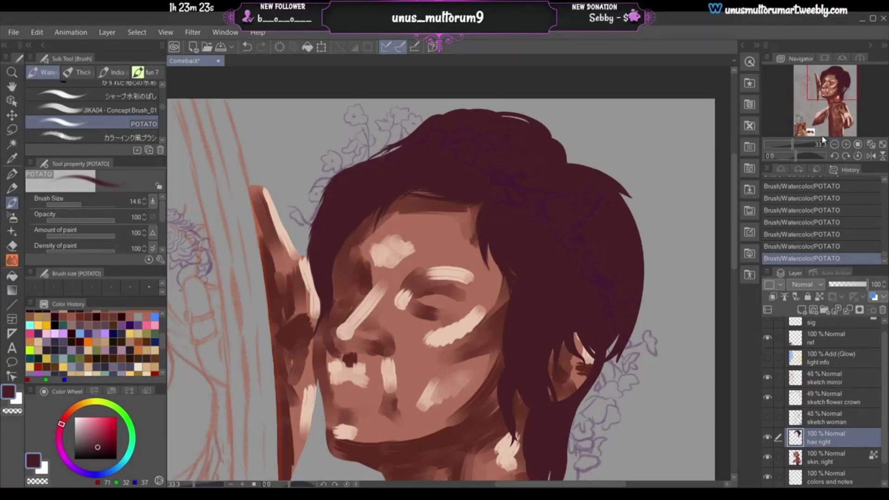
pyautogui.click(845, 145)
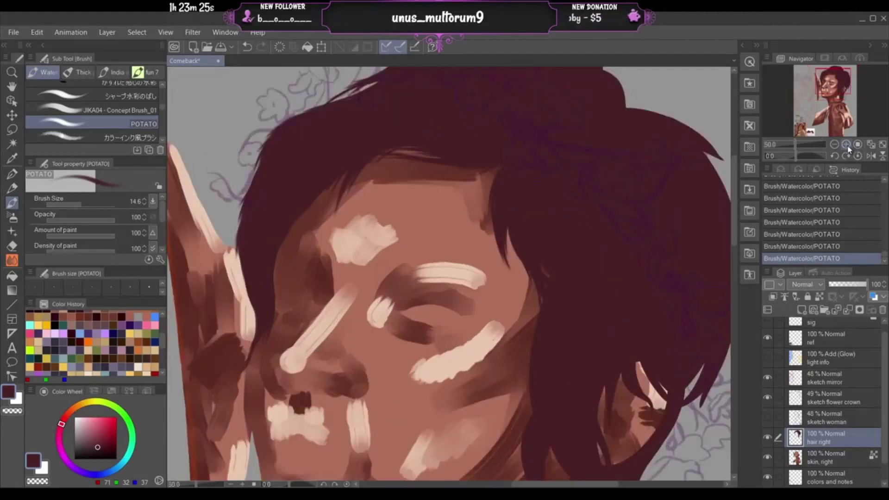
pyautogui.moveTo(832, 81); pyautogui.dragTo(837, 74)
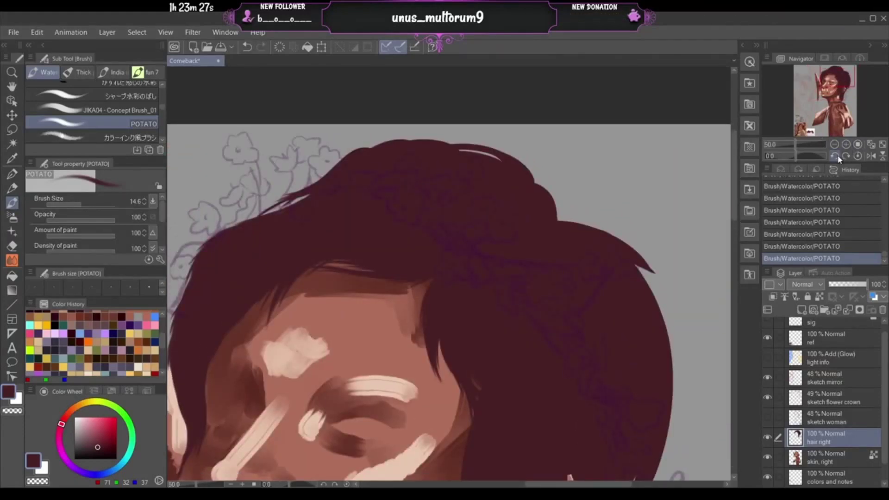
pyautogui.click(836, 157)
pyautogui.click(836, 156)
pyautogui.click(837, 157)
pyautogui.click(837, 157)
pyautogui.click(837, 156)
pyautogui.click(837, 156)
pyautogui.click(836, 159)
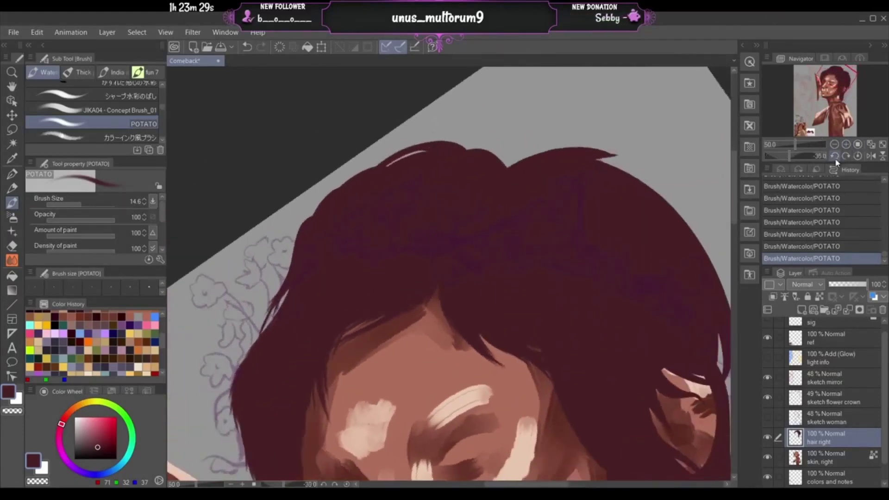
pyautogui.click(835, 158)
pyautogui.click(835, 158)
pyautogui.click(835, 159)
pyautogui.click(835, 158)
pyautogui.click(835, 159)
pyautogui.click(835, 159)
pyautogui.click(835, 158)
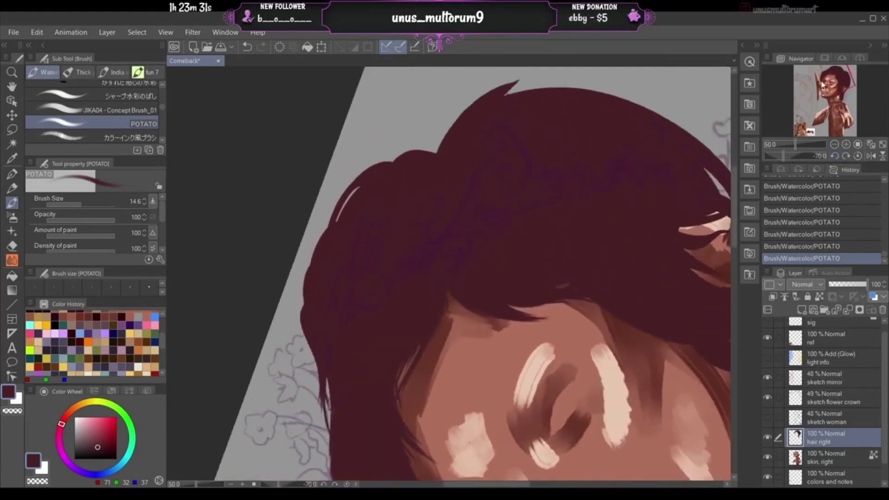
pyautogui.moveTo(822, 85); pyautogui.dragTo(826, 82)
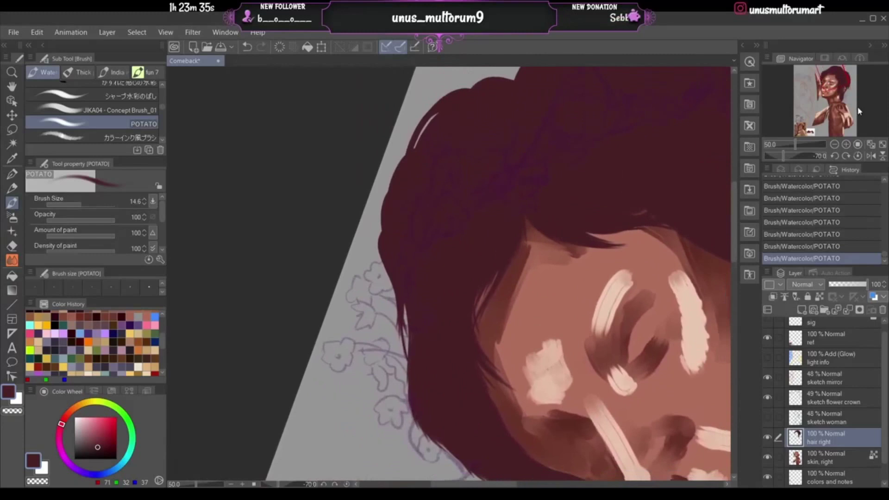
pyautogui.click(845, 144)
pyautogui.click(846, 144)
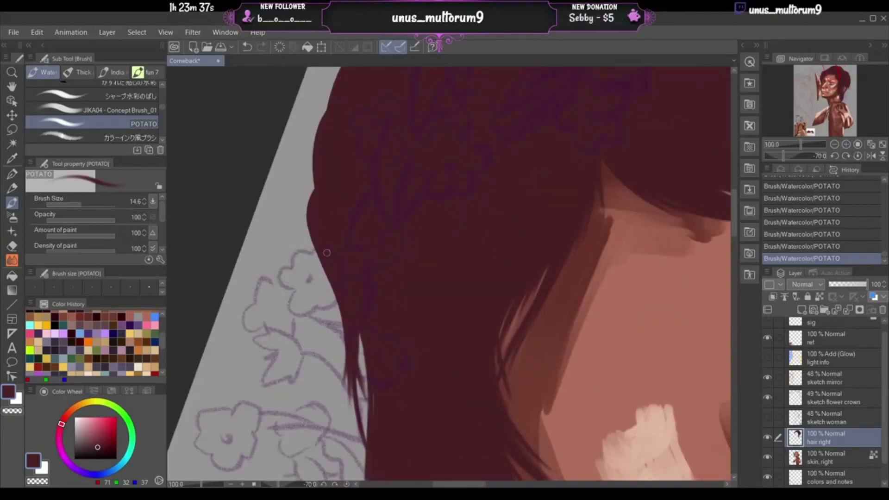
pyautogui.moveTo(316, 189); pyautogui.dragTo(305, 271)
pyautogui.hotkey('ctrl', 'z')
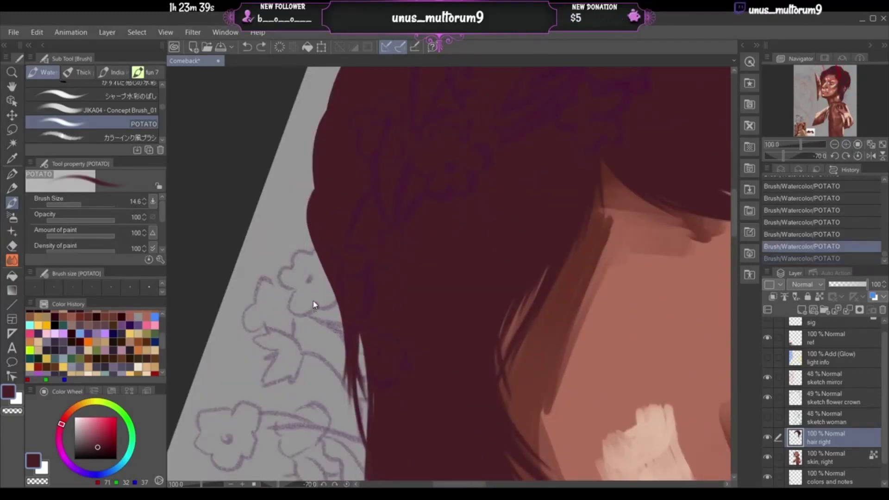
pyautogui.moveTo(316, 187); pyautogui.dragTo(305, 262)
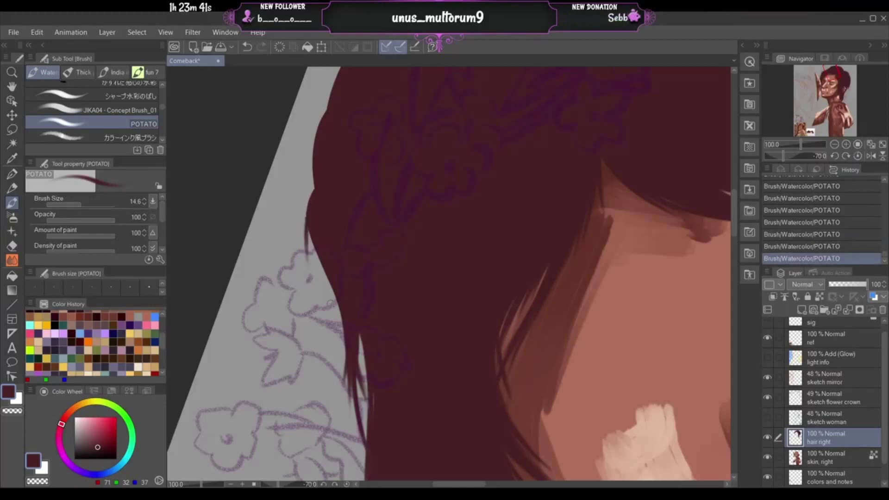
pyautogui.hotkey('ctrl', 'z')
pyautogui.moveTo(315, 196); pyautogui.dragTo(305, 259)
pyautogui.hotkey('ctrl', 'z')
pyautogui.moveTo(316, 191); pyautogui.dragTo(307, 247)
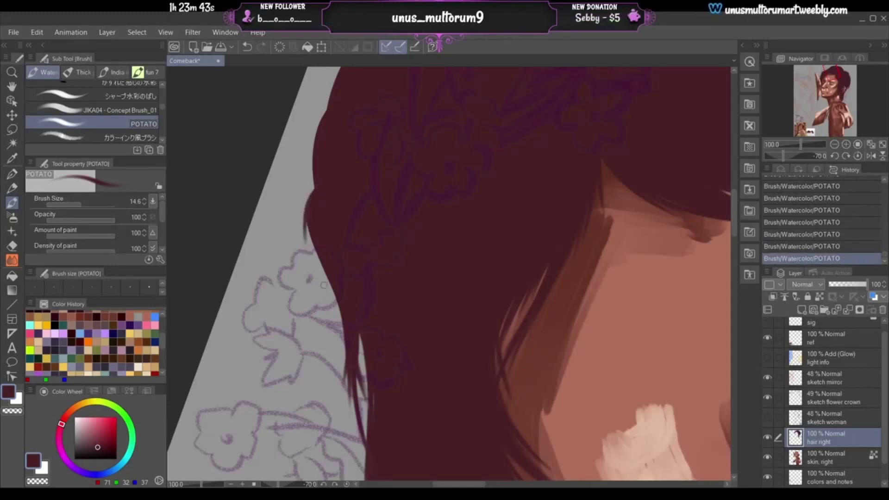
# - Paint overlapping dark strands along the front outline beside the flower sketch, merging the new strand into the loose hairs below
pyautogui.moveTo(316, 201)
pyautogui.mouseDown()
pyautogui.moveTo(309, 258)
pyautogui.moveTo(325, 282)
pyautogui.mouseUp()
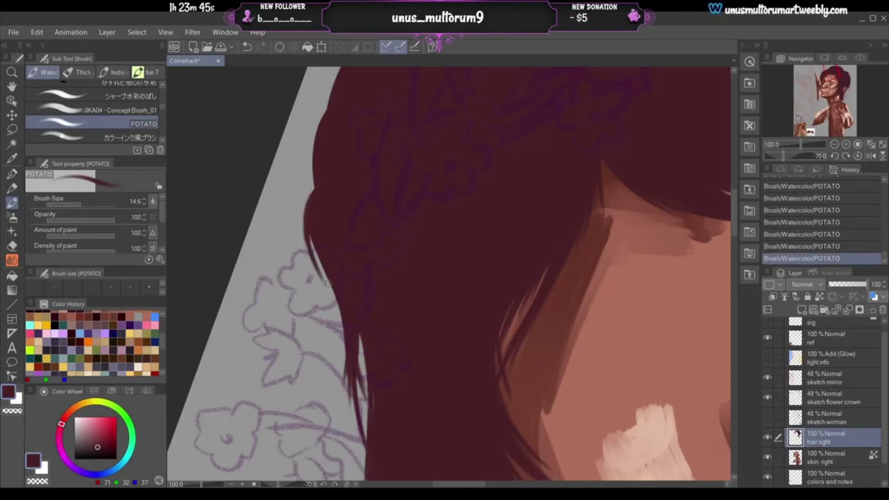
pyautogui.moveTo(307, 239); pyautogui.dragTo(332, 294)
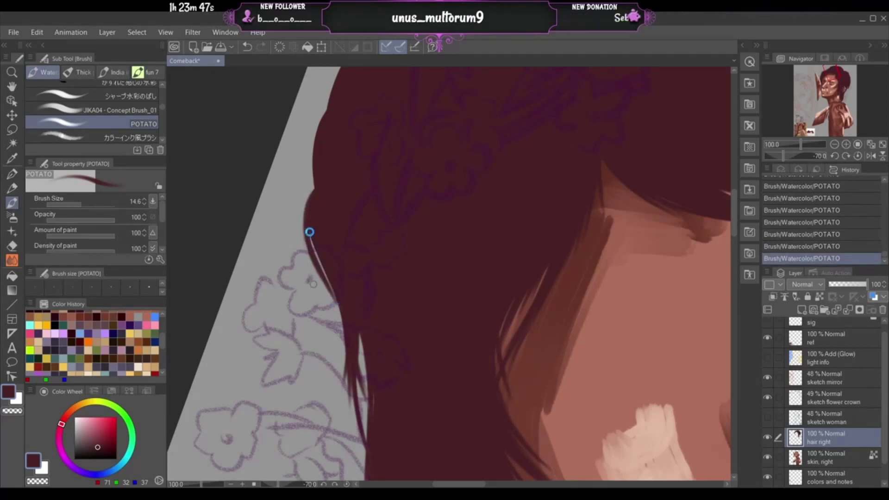
pyautogui.moveTo(309, 232); pyautogui.dragTo(342, 307)
pyautogui.moveTo(313, 242); pyautogui.dragTo(322, 279)
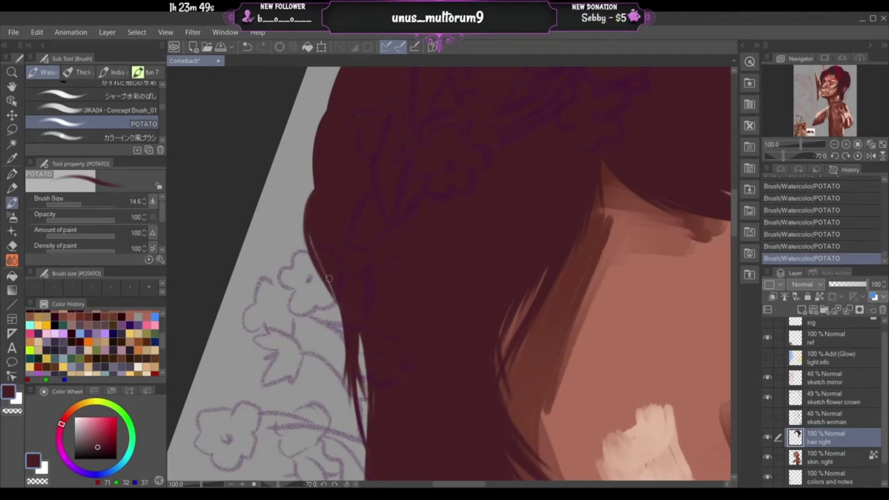
pyautogui.moveTo(310, 229); pyautogui.dragTo(340, 305)
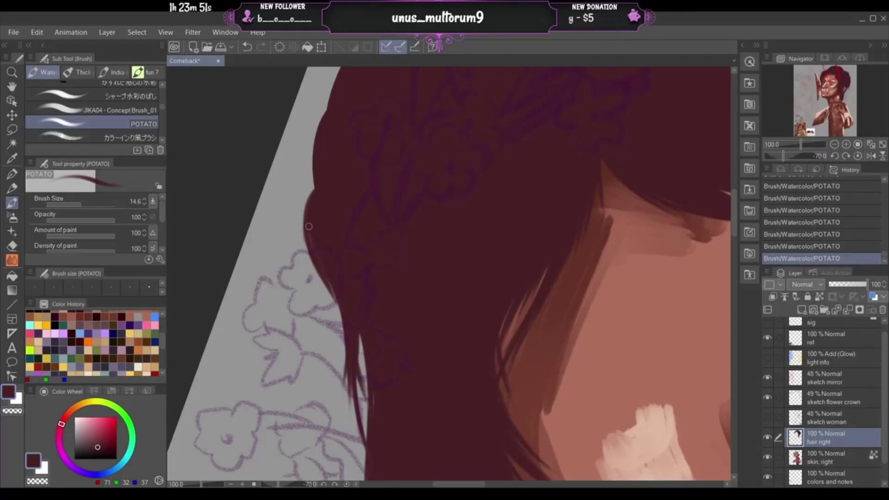
pyautogui.moveTo(308, 226)
pyautogui.mouseDown()
pyautogui.moveTo(349, 308)
pyautogui.moveTo(309, 229)
pyautogui.moveTo(346, 339)
pyautogui.mouseUp()
pyautogui.moveTo(322, 278)
pyautogui.mouseDown()
pyautogui.moveTo(324, 318)
pyautogui.moveTo(337, 311)
pyautogui.moveTo(348, 363)
pyautogui.mouseUp()
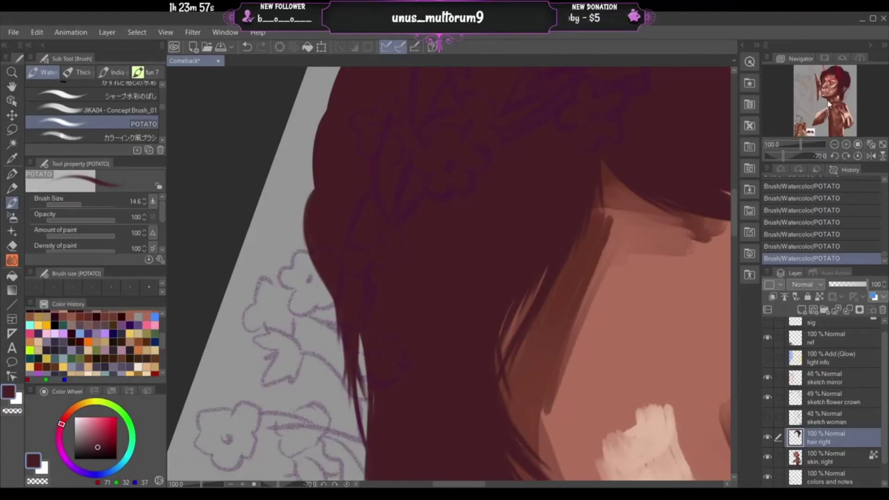
# - Try several strokes on the next bump of the top hair outline, keeping fine tapered strands along its outer edge
pyautogui.click(831, 73)
pyautogui.moveTo(831, 73); pyautogui.dragTo(835, 73)
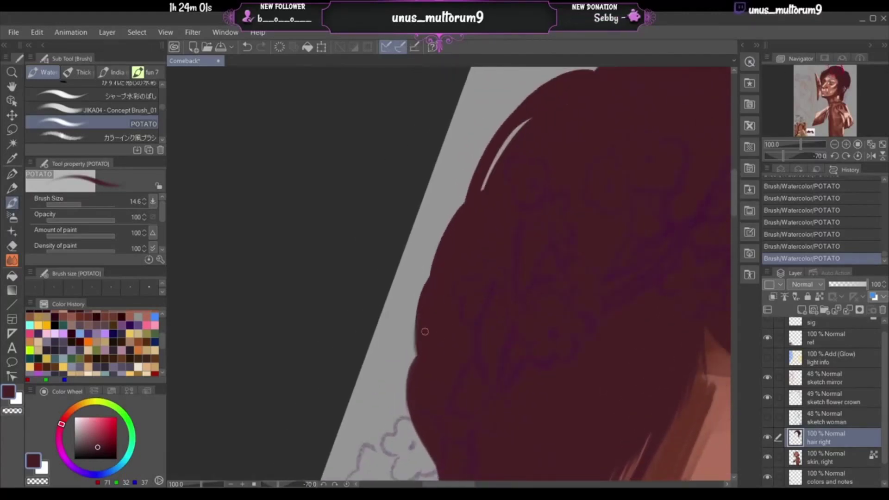
pyautogui.hotkey('ctrl', 'z')
pyautogui.moveTo(432, 274); pyautogui.dragTo(414, 352)
pyautogui.hotkey('ctrl', 'z')
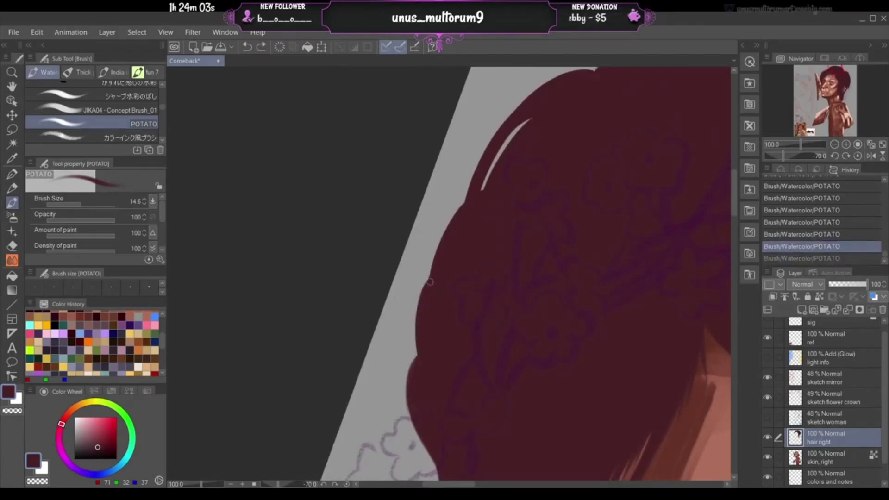
pyautogui.moveTo(429, 281); pyautogui.dragTo(410, 345)
pyautogui.hotkey('ctrl', 'z')
pyautogui.moveTo(427, 284)
pyautogui.mouseDown()
pyautogui.moveTo(418, 369)
pyautogui.moveTo(417, 304)
pyautogui.moveTo(422, 358)
pyautogui.moveTo(419, 303)
pyautogui.moveTo(431, 277)
pyautogui.moveTo(420, 378)
pyautogui.moveTo(423, 307)
pyautogui.moveTo(418, 335)
pyautogui.moveTo(414, 317)
pyautogui.moveTo(442, 414)
pyautogui.mouseUp()
pyautogui.hotkey('ctrl', 'z')
pyautogui.hotkey('ctrl', 'z')
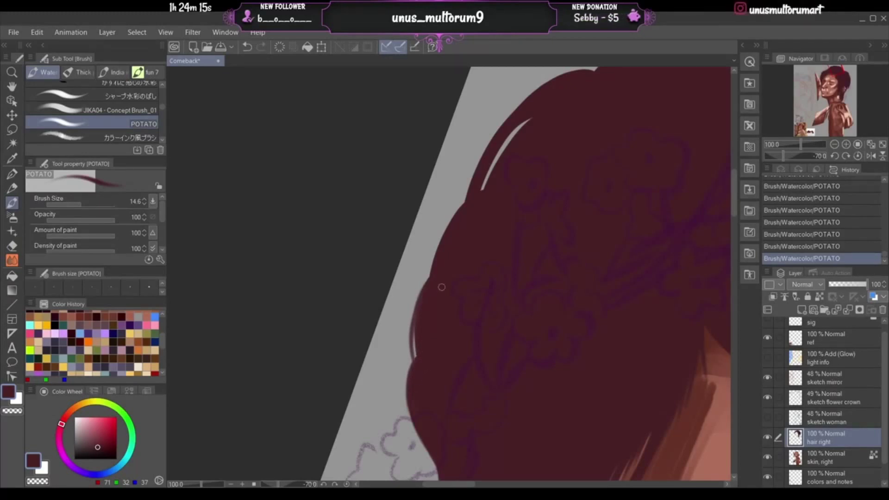
# - Darken the outline of the bump nearest the bun with a curved stroke and narrow the light slit inside the bun
pyautogui.moveTo(455, 210); pyautogui.dragTo(431, 313)
pyautogui.hotkey('ctrl', 'z')
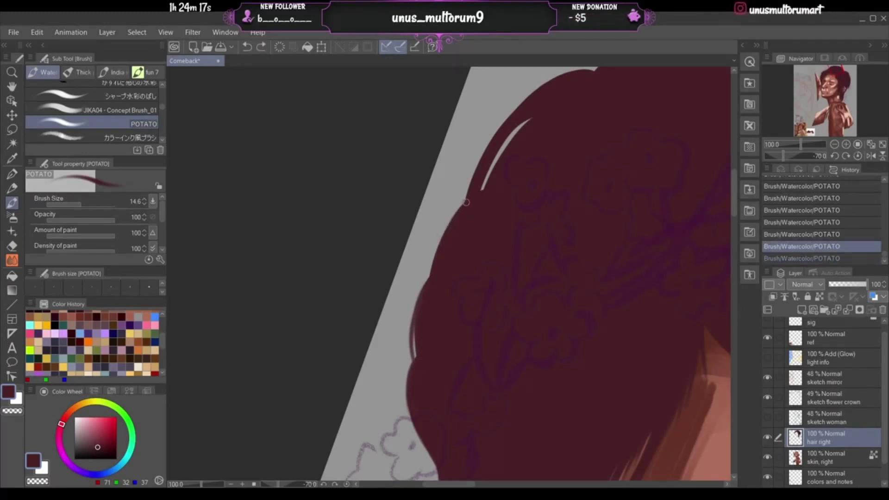
pyautogui.moveTo(466, 201)
pyautogui.mouseDown()
pyautogui.moveTo(443, 226)
pyautogui.moveTo(432, 283)
pyautogui.mouseUp()
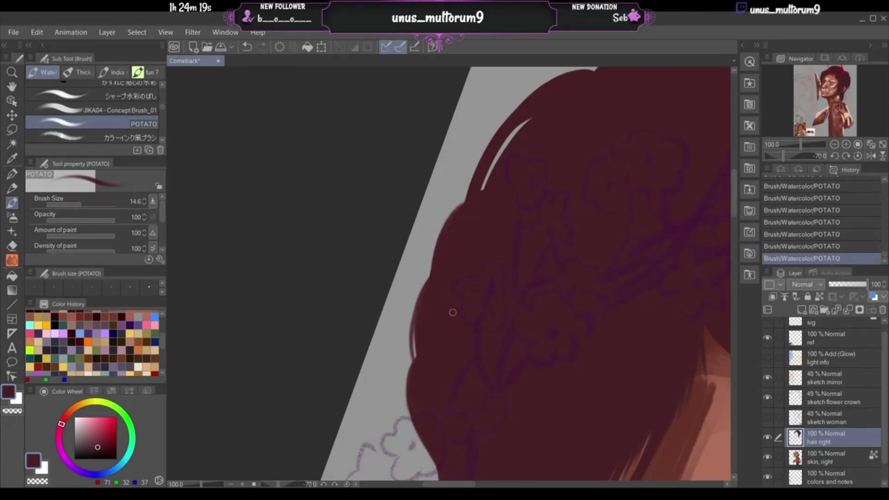
pyautogui.moveTo(532, 119)
pyautogui.mouseDown()
pyautogui.moveTo(488, 223)
pyautogui.moveTo(495, 172)
pyautogui.moveTo(528, 117)
pyautogui.moveTo(507, 135)
pyautogui.moveTo(479, 200)
pyautogui.mouseUp()
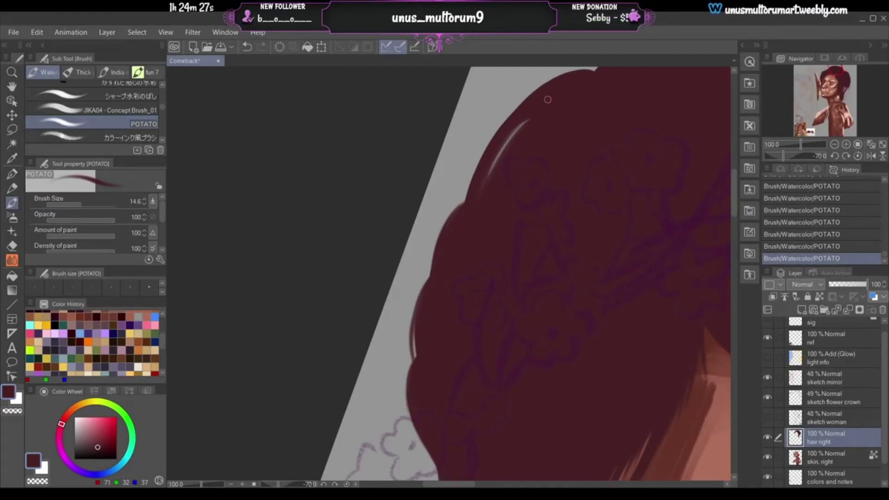
# - Paint curved tapered strands along the outer edge of the hair bump with the light slit
pyautogui.moveTo(490, 171); pyautogui.dragTo(480, 197)
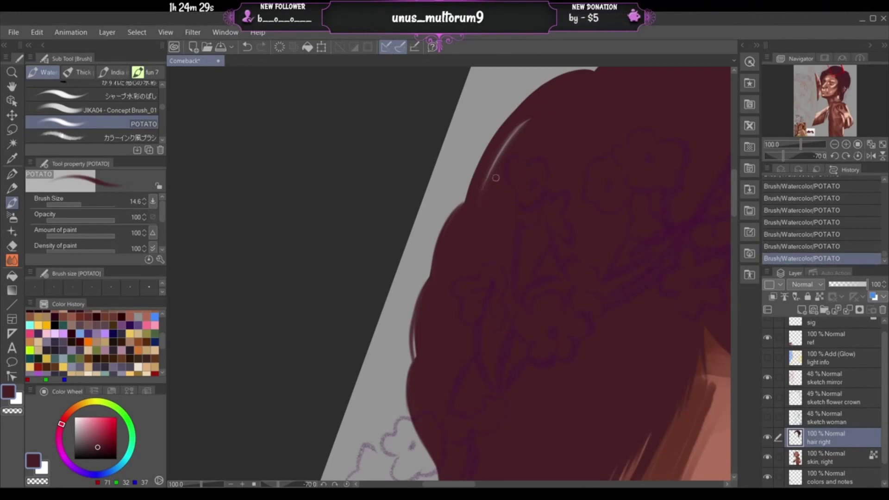
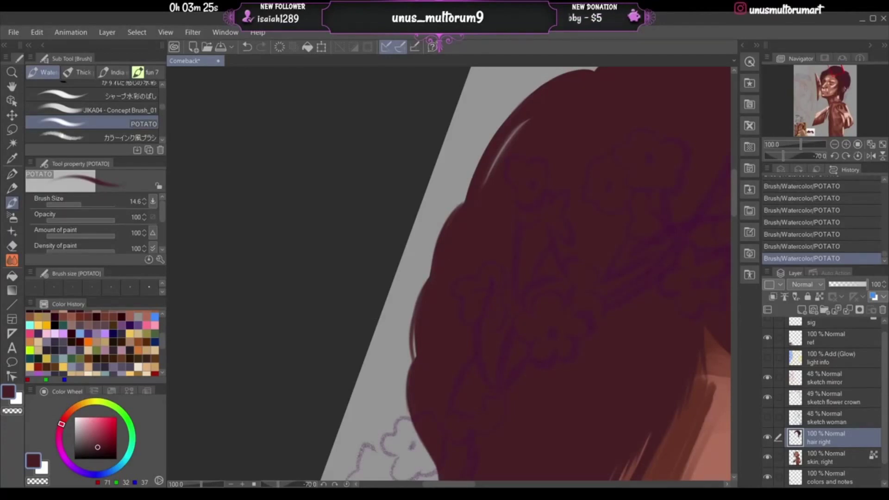
pyautogui.moveTo(840, 73); pyautogui.dragTo(843, 80)
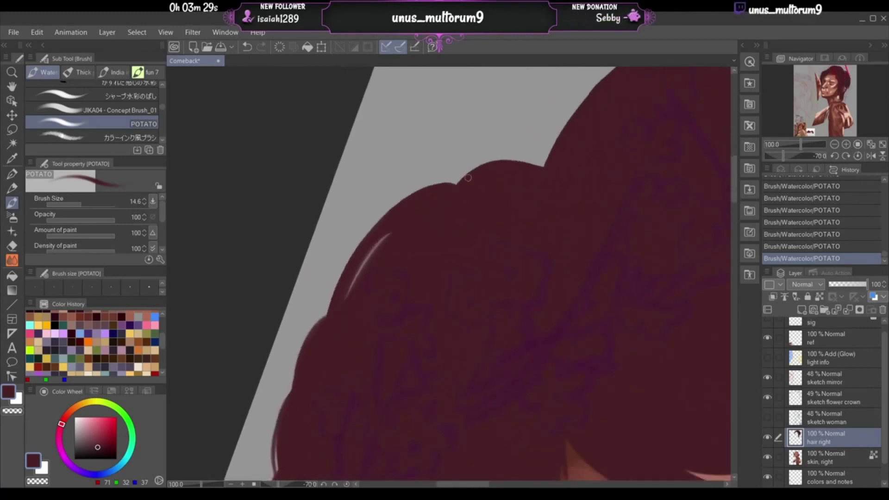
pyautogui.moveTo(450, 188)
pyautogui.mouseDown()
pyautogui.moveTo(365, 243)
pyautogui.moveTo(445, 184)
pyautogui.moveTo(354, 261)
pyautogui.mouseUp()
pyautogui.moveTo(408, 200)
pyautogui.mouseDown()
pyautogui.moveTo(363, 229)
pyautogui.moveTo(325, 277)
pyautogui.moveTo(375, 221)
pyautogui.moveTo(331, 305)
pyautogui.mouseUp()
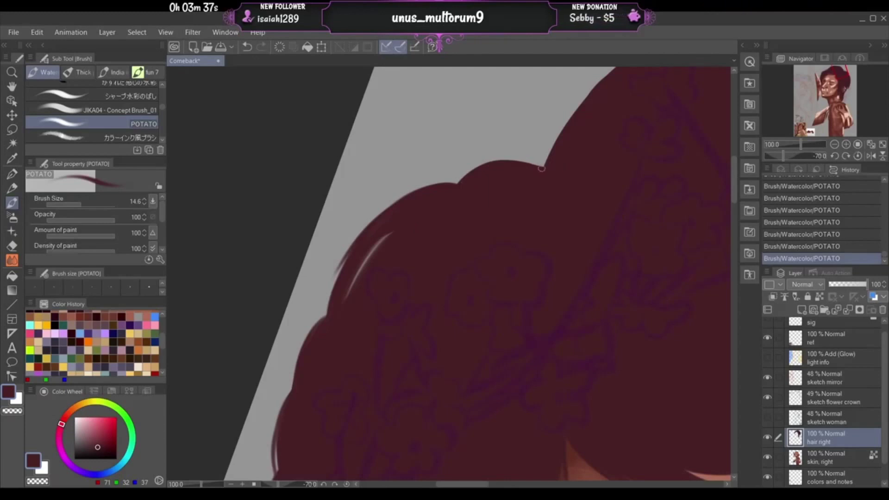
pyautogui.moveTo(542, 169); pyautogui.dragTo(432, 204)
pyautogui.hotkey('ctrl', 'z')
pyautogui.moveTo(543, 167); pyautogui.dragTo(438, 195)
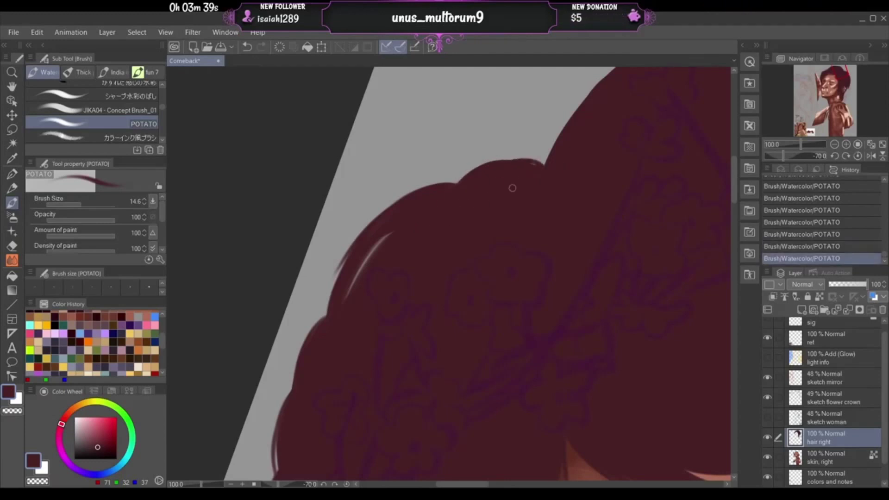
pyautogui.hotkey('ctrl', 'z')
pyautogui.moveTo(496, 157)
pyautogui.mouseDown()
pyautogui.moveTo(513, 145)
pyautogui.moveTo(510, 153)
pyautogui.moveTo(488, 146)
pyautogui.mouseUp()
pyautogui.hotkey('ctrl', 'z')
pyautogui.hotkey('ctrl', 'z')
# - Paint a fine tapered strand lifting off the small crown bump, comparing the adjoining outline stroke with undo and redo
pyautogui.moveTo(544, 167); pyautogui.dragTo(465, 160)
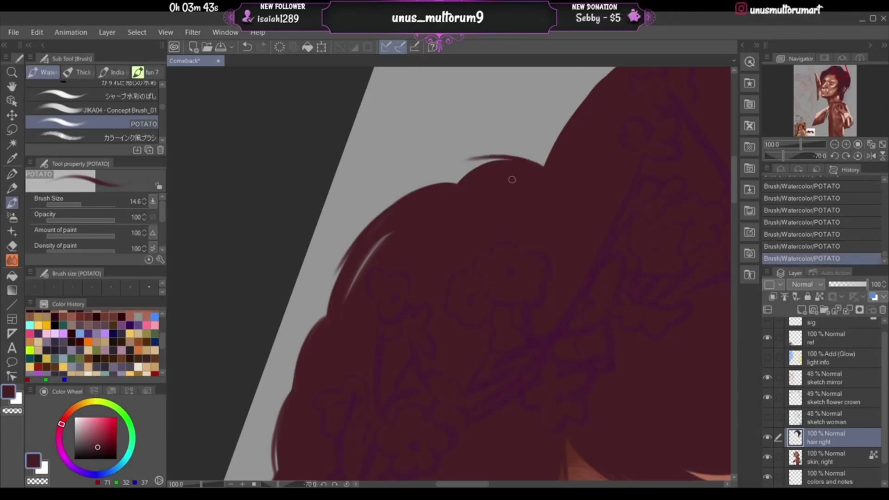
pyautogui.hotkey('ctrl', 'z')
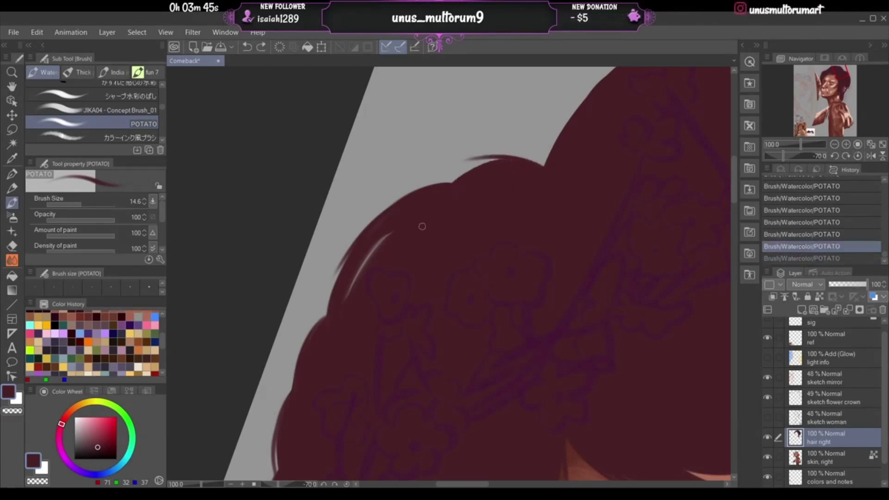
pyautogui.hotkey('ctrl', 'y')
pyautogui.hotkey('ctrl', 'z')
pyautogui.hotkey('ctrl', 'y')
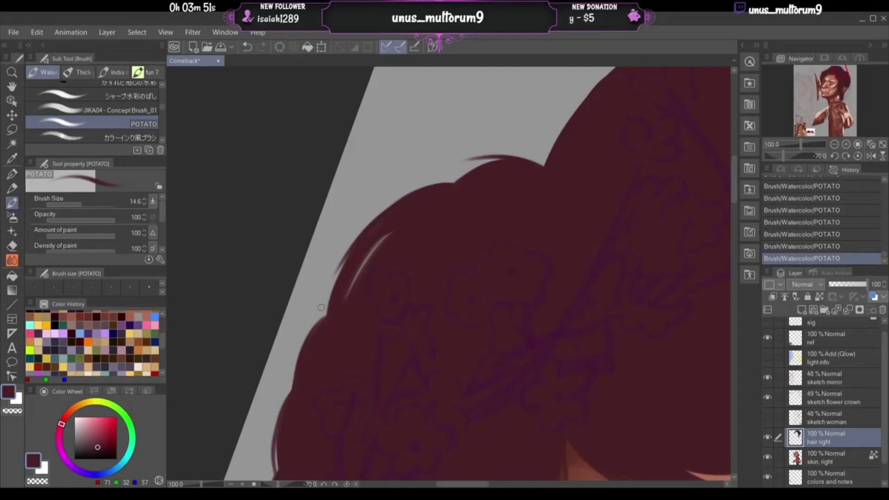
# - Reset the canvas rotation and paint soft overlapping strokes along the back crown outline, from the notch to the pointed tuft
pyautogui.click(857, 156)
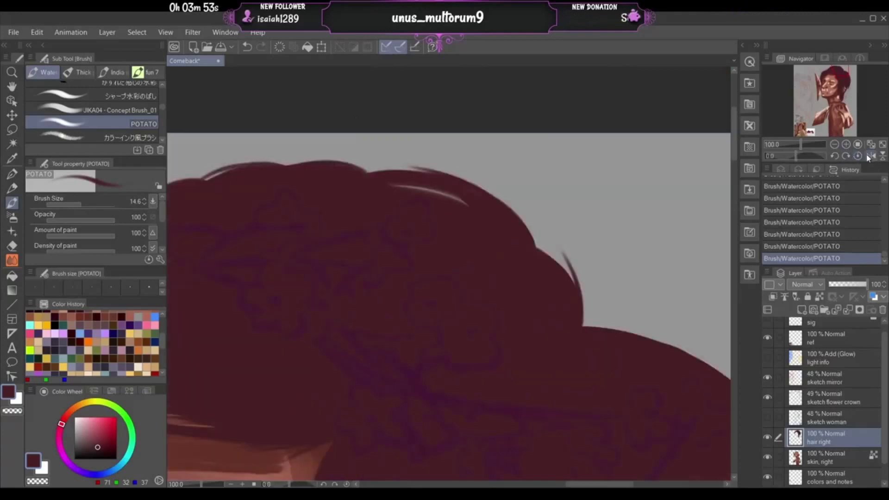
pyautogui.moveTo(834, 81); pyautogui.dragTo(847, 73)
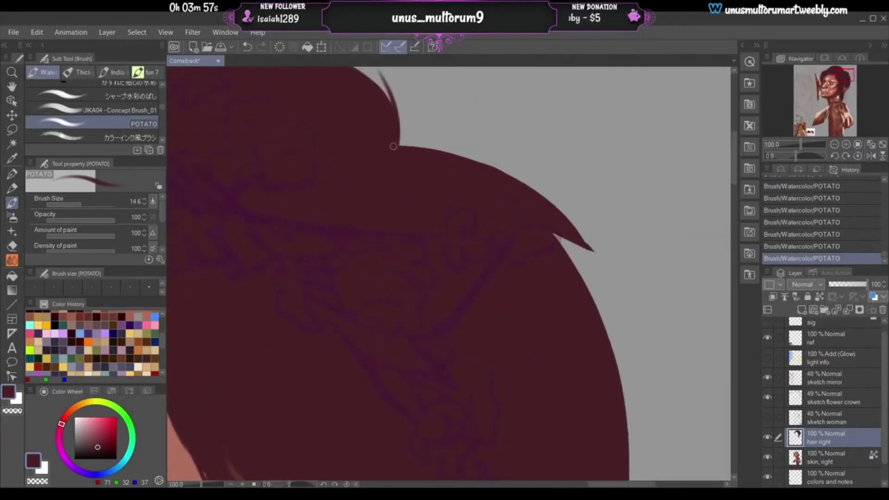
pyautogui.moveTo(393, 146); pyautogui.dragTo(445, 144)
pyautogui.hotkey('ctrl', 'z')
pyautogui.moveTo(391, 146)
pyautogui.mouseDown()
pyautogui.moveTo(455, 149)
pyautogui.moveTo(464, 164)
pyautogui.moveTo(411, 150)
pyautogui.moveTo(473, 157)
pyautogui.moveTo(508, 190)
pyautogui.mouseUp()
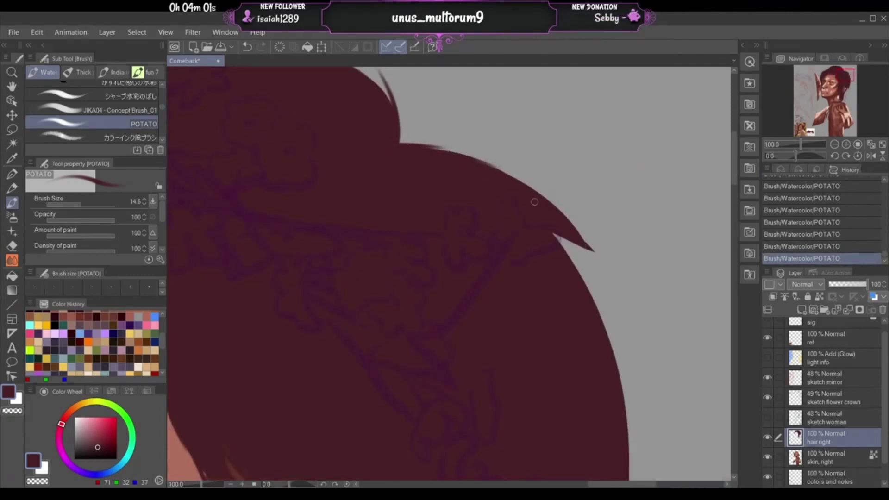
pyautogui.moveTo(482, 163)
pyautogui.mouseDown()
pyautogui.moveTo(557, 206)
pyautogui.moveTo(599, 245)
pyautogui.mouseUp()
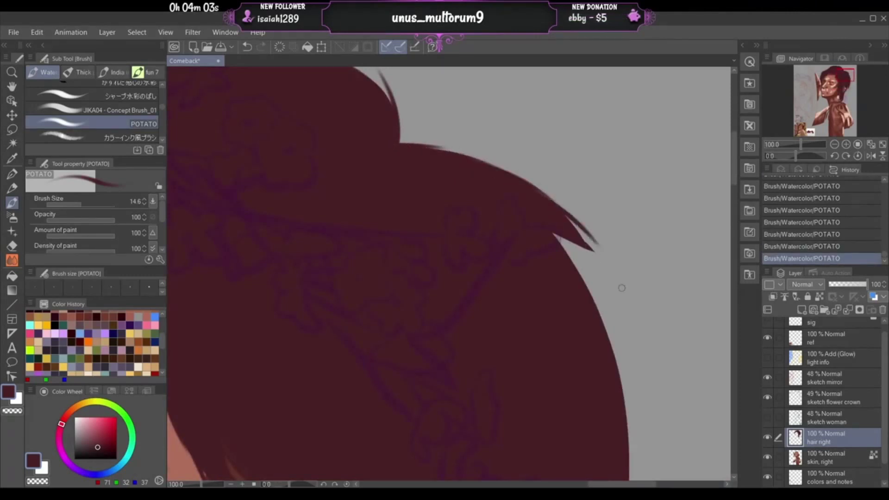
# - Extend the pointed tuft at the back of the head with thin tapered strands, retrying the stroke along its lower edge
pyautogui.moveTo(565, 218); pyautogui.dragTo(613, 281)
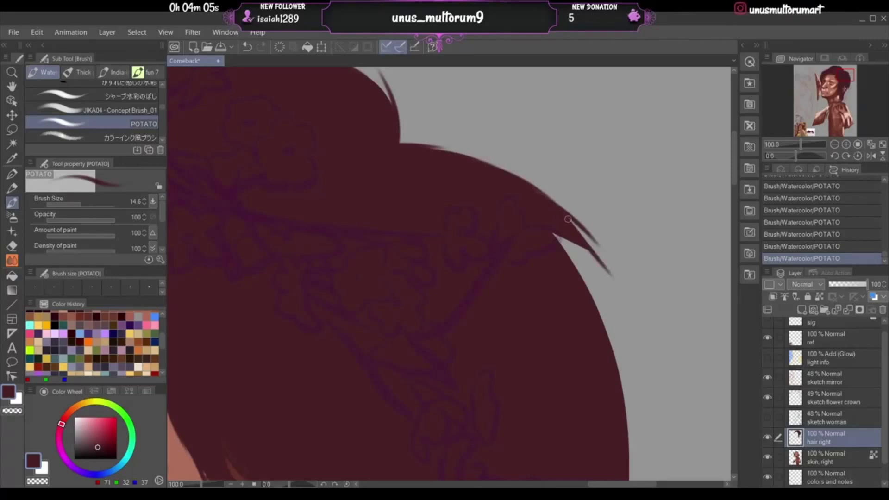
pyautogui.moveTo(567, 219); pyautogui.dragTo(612, 277)
pyautogui.moveTo(557, 236); pyautogui.dragTo(613, 276)
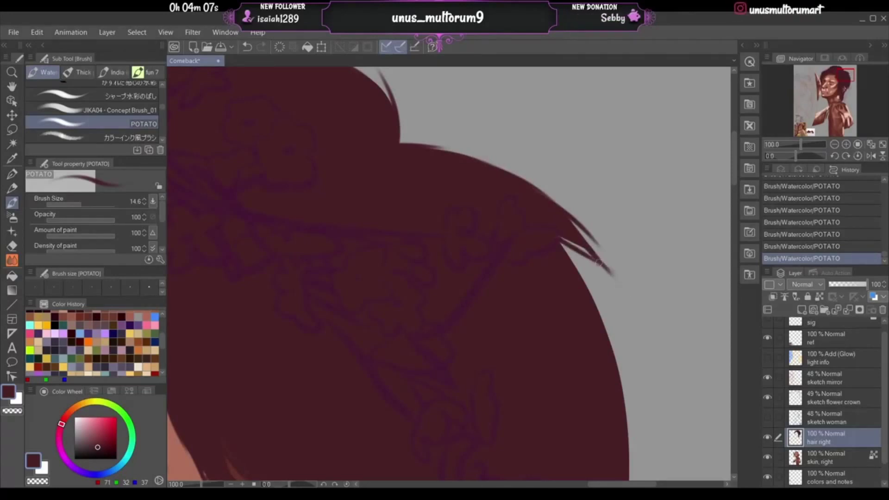
pyautogui.hotkey('ctrl', 'z')
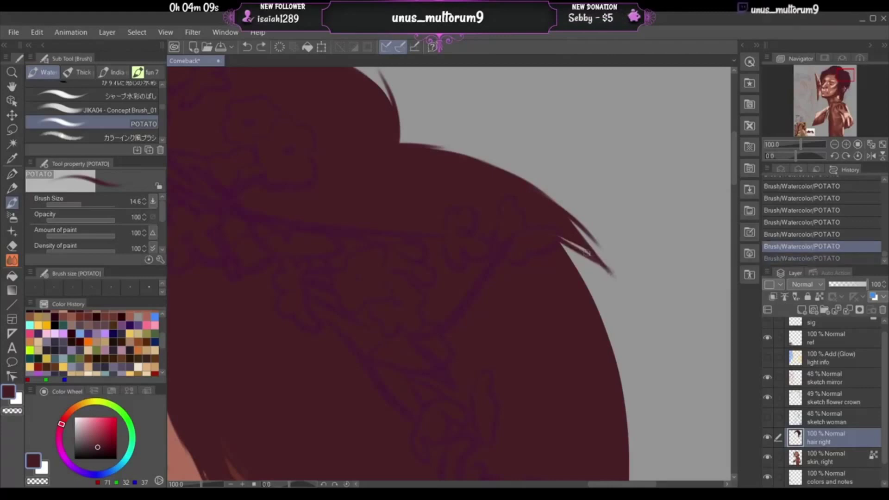
pyautogui.moveTo(559, 237); pyautogui.dragTo(610, 272)
pyautogui.hotkey('ctrl', 'z')
pyautogui.moveTo(559, 236); pyautogui.dragTo(615, 267)
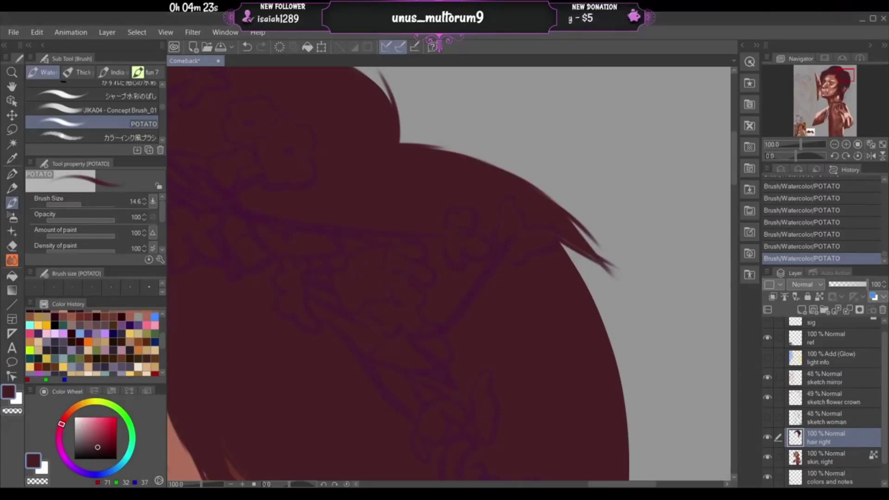
# - Hide the "skin, right" and "hair right" layers and show the "sketch woman" layer
pyautogui.click(834, 144)
pyautogui.click(834, 144)
pyautogui.click(834, 144)
pyautogui.click(834, 144)
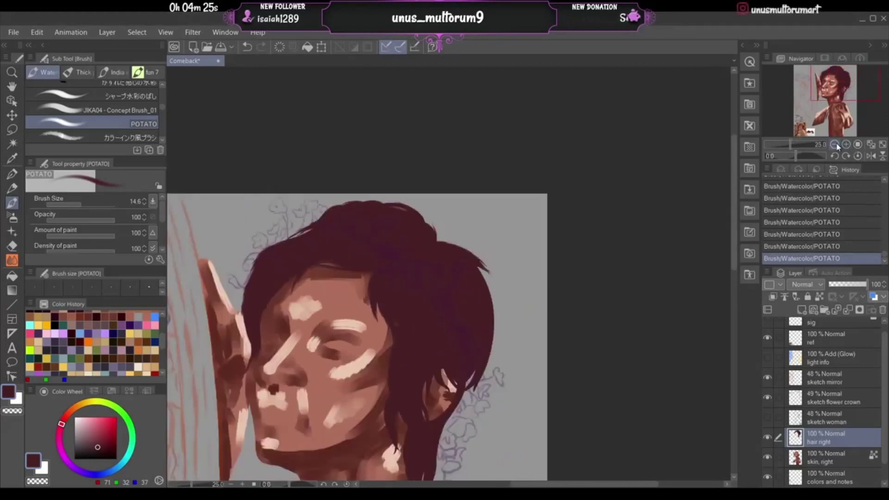
pyautogui.click(767, 458)
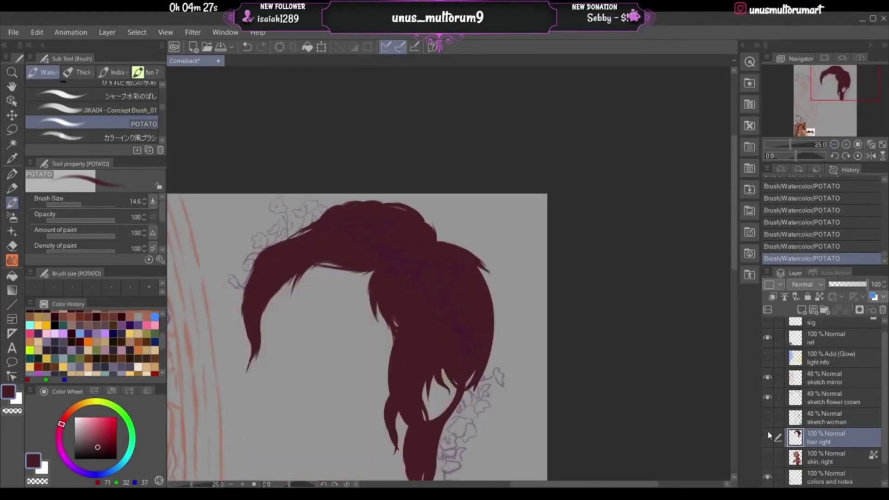
pyautogui.click(767, 435)
pyautogui.click(767, 417)
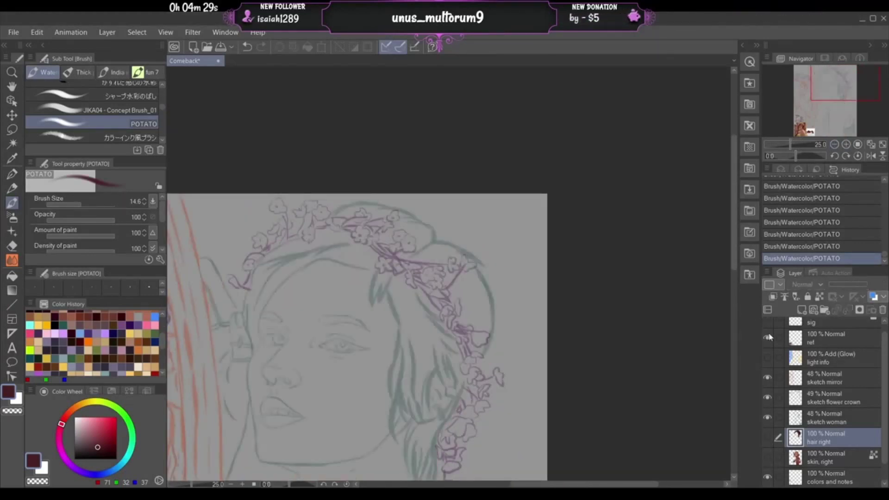
# - Examine the reference photos, colour swatches and the sketches of the woman and her mirror reflection
pyautogui.moveTo(862, 87)
pyautogui.mouseDown()
pyautogui.moveTo(855, 97)
pyautogui.moveTo(836, 93)
pyautogui.moveTo(841, 99)
pyautogui.moveTo(816, 124)
pyautogui.mouseUp()
pyautogui.click(834, 145)
pyautogui.click(846, 144)
pyautogui.click(847, 145)
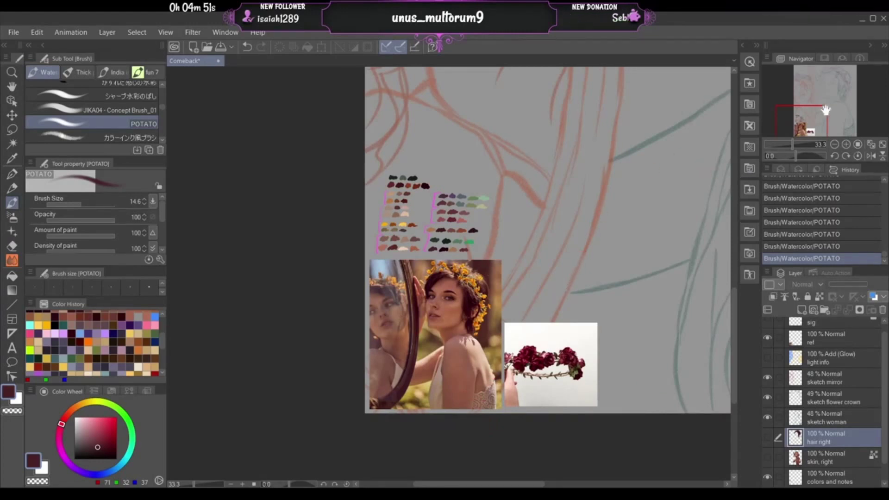
pyautogui.moveTo(825, 110); pyautogui.dragTo(844, 103)
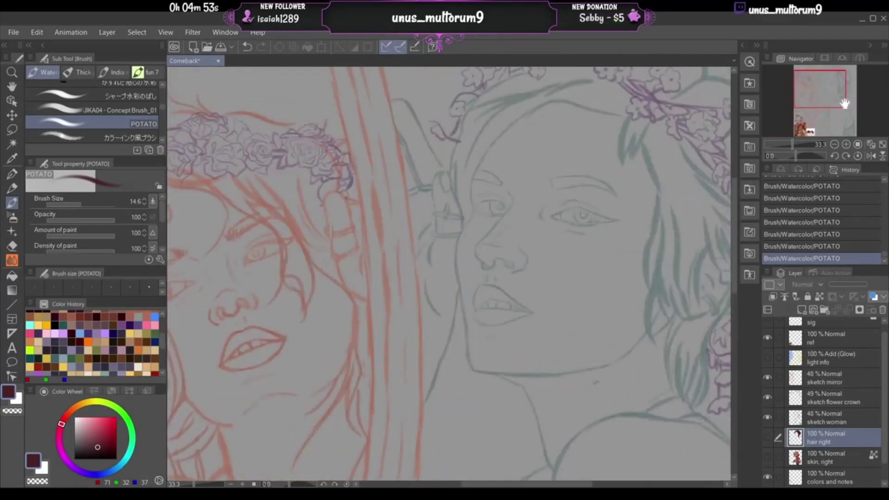
pyautogui.click(835, 144)
pyautogui.click(835, 144)
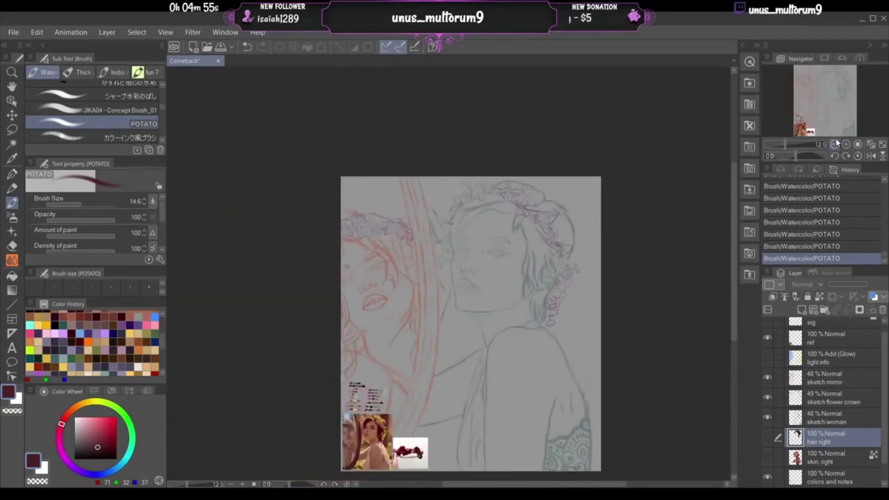
pyautogui.click(845, 144)
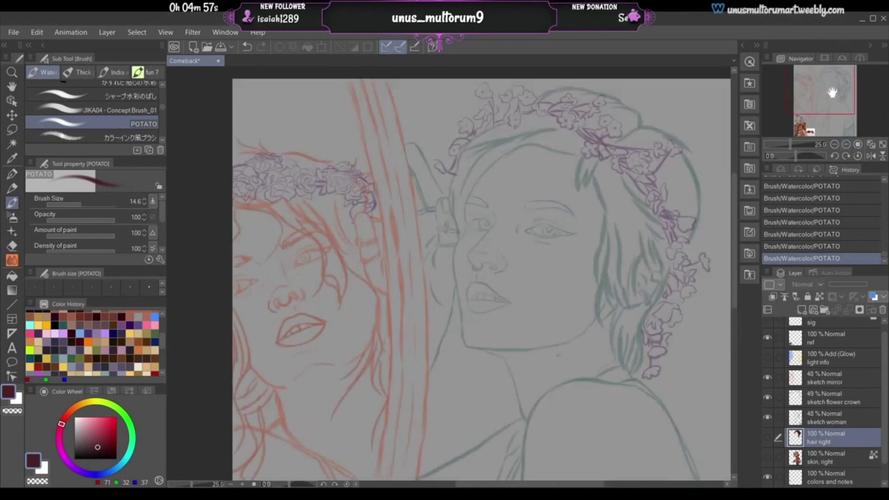
pyautogui.moveTo(832, 93)
pyautogui.mouseDown()
pyautogui.moveTo(835, 104)
pyautogui.moveTo(831, 85)
pyautogui.mouseUp()
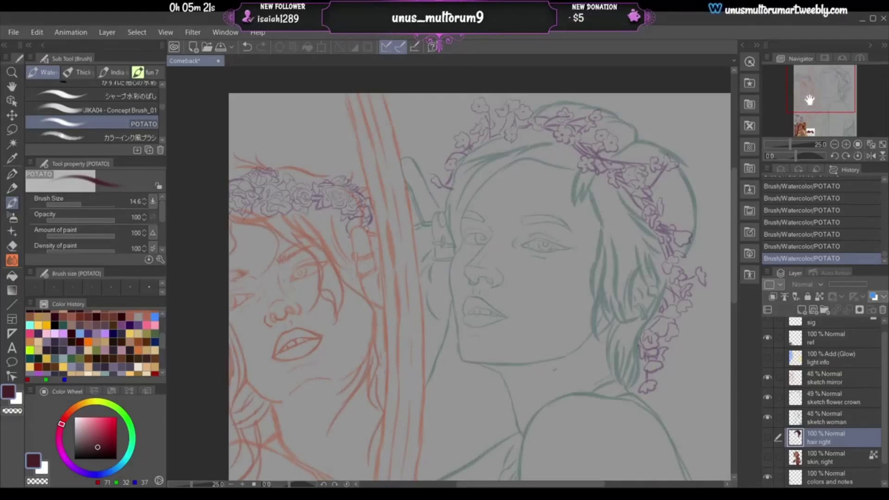
pyautogui.moveTo(805, 106); pyautogui.dragTo(799, 104)
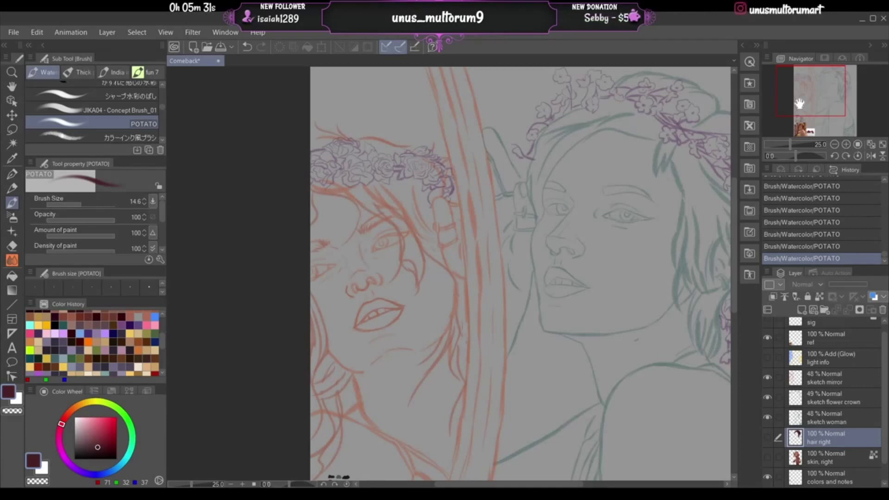
pyautogui.moveTo(799, 103); pyautogui.dragTo(794, 105)
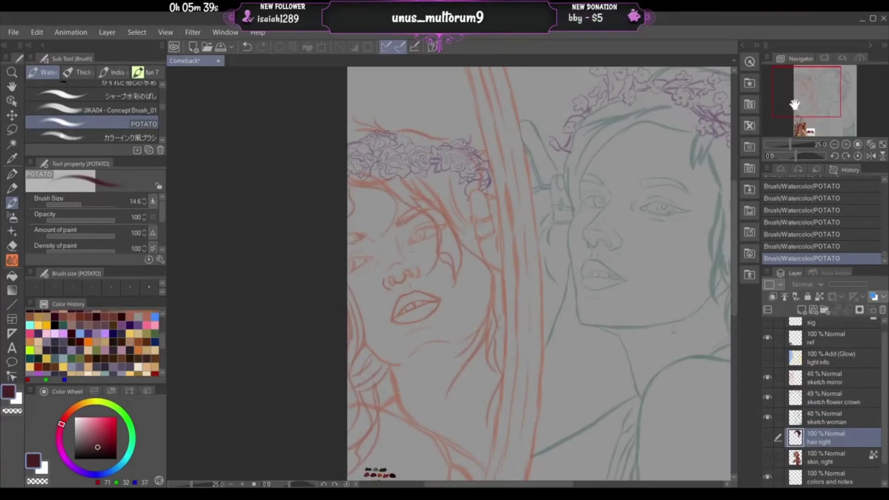
pyautogui.moveTo(794, 105)
pyautogui.mouseDown()
pyautogui.moveTo(794, 116)
pyautogui.moveTo(788, 105)
pyautogui.mouseUp()
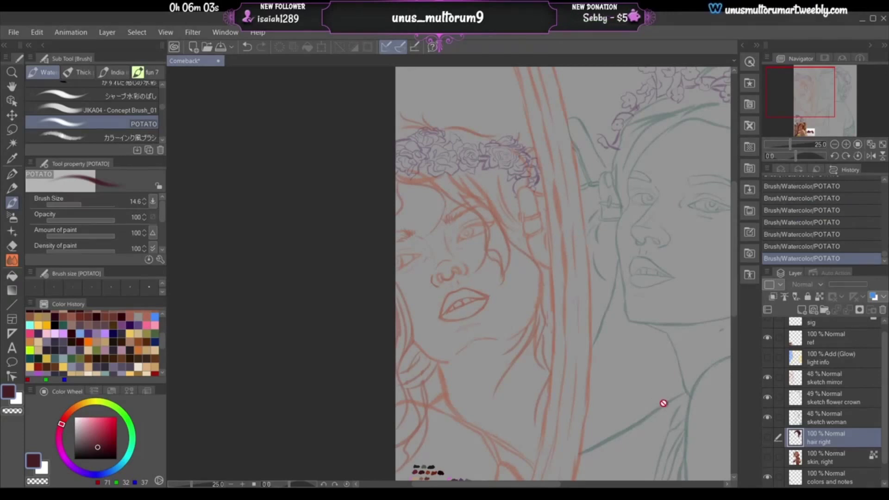
pyautogui.moveTo(807, 90)
pyautogui.mouseDown()
pyautogui.moveTo(830, 101)
pyautogui.moveTo(832, 117)
pyautogui.moveTo(835, 88)
pyautogui.moveTo(827, 90)
pyautogui.mouseUp()
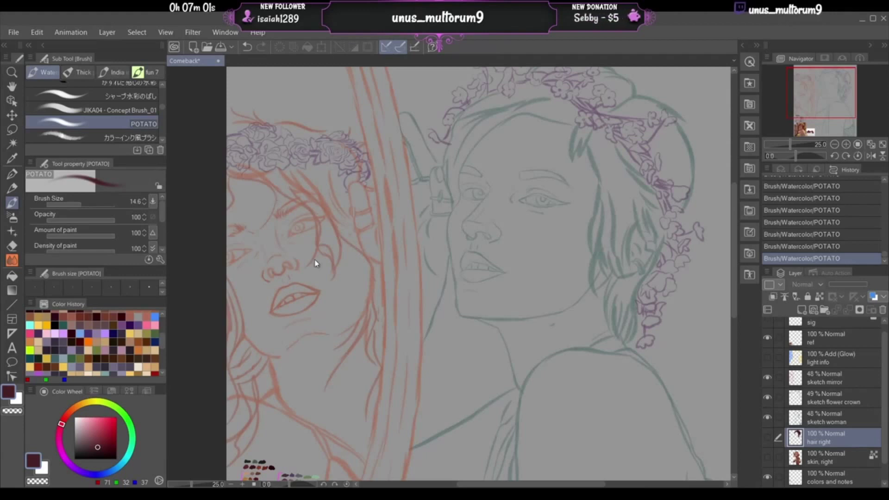
# - Open lights.png and look over the finished portrait with the blue-green hair
pyautogui.doubleClick(350, 273)
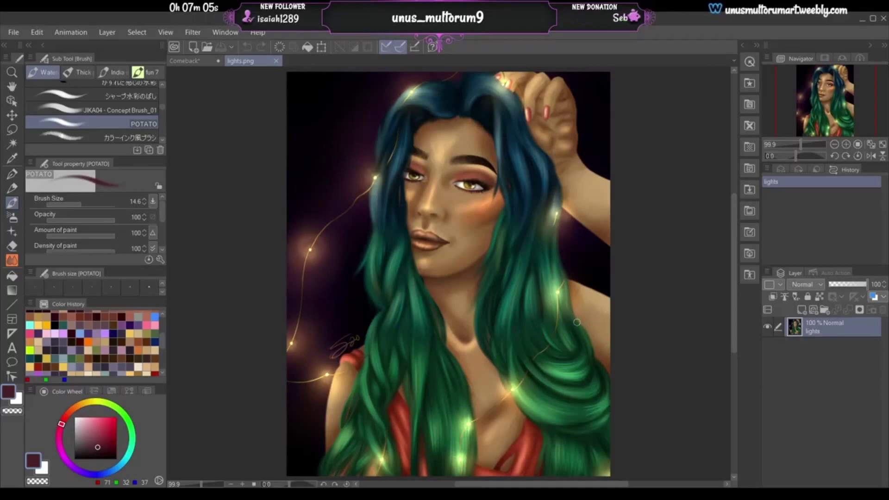
pyautogui.scroll(-1, 571, 321)
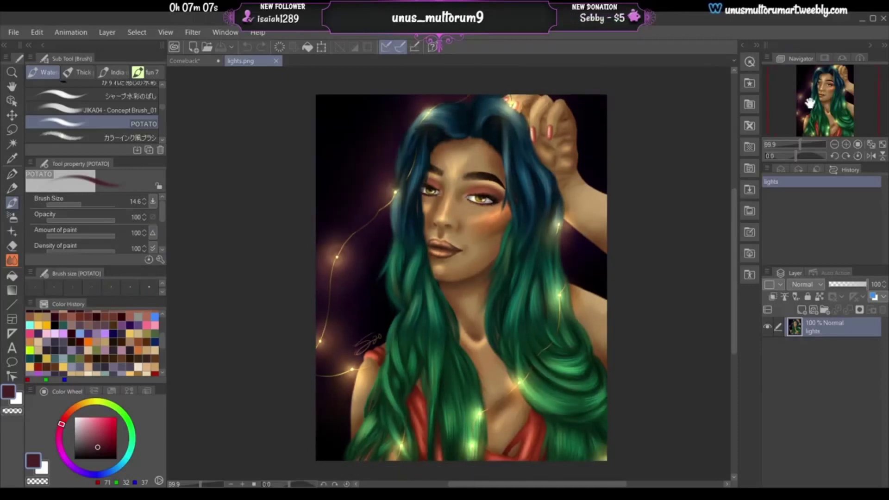
pyautogui.moveTo(810, 103)
pyautogui.mouseDown()
pyautogui.moveTo(800, 115)
pyautogui.moveTo(806, 97)
pyautogui.mouseUp()
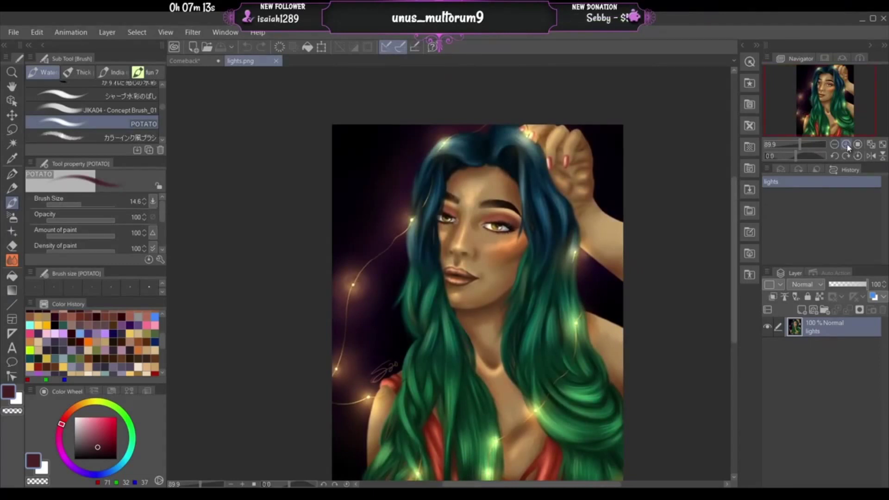
pyautogui.moveTo(812, 104); pyautogui.dragTo(800, 113)
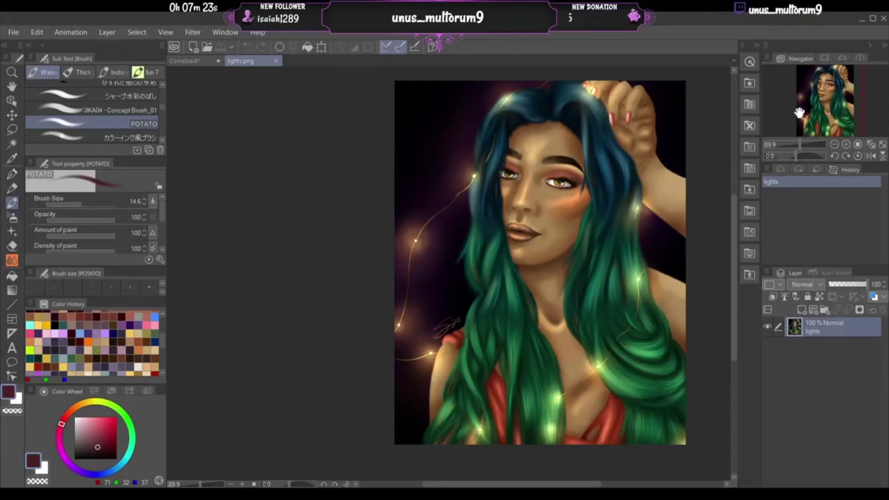
pyautogui.moveTo(799, 113); pyautogui.dragTo(800, 114)
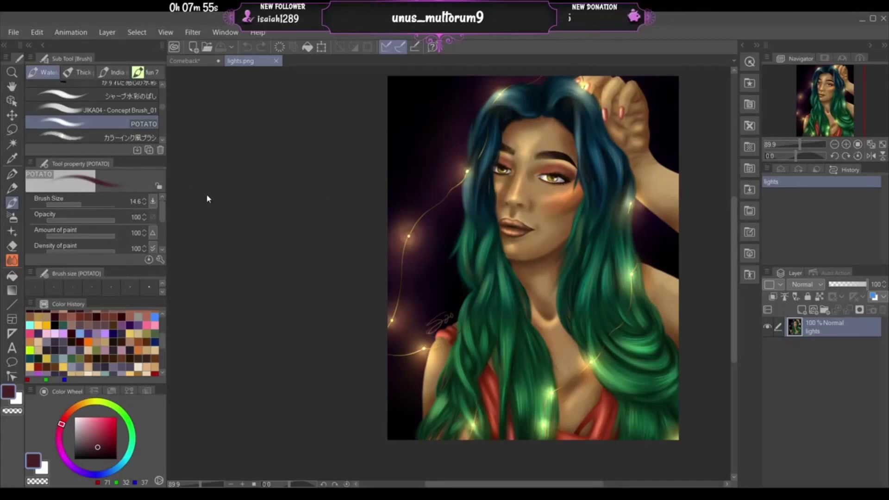
# - Open the image "beauty - 2016-2017 u.png" and view its ripped jeans and tattoos enlarged
pyautogui.click(333, 276)
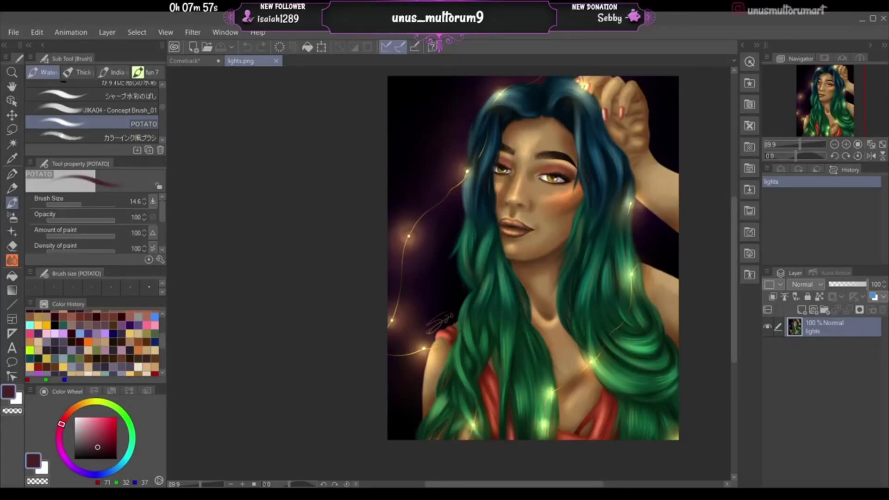
pyautogui.click(845, 145)
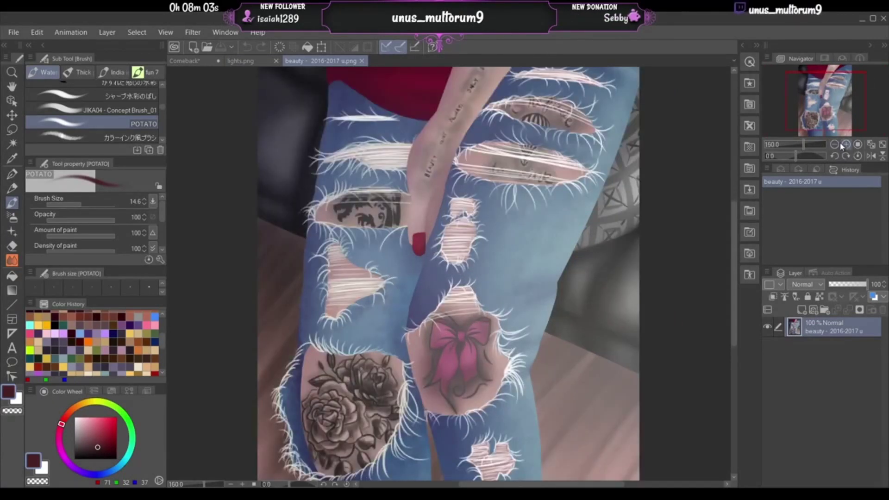
# - Look over the tattooed ripped jeans, and close "beauty - 2016-2017 u.png" and lights.png to return to the Comeback canvas
pyautogui.moveTo(820, 121); pyautogui.dragTo(805, 102)
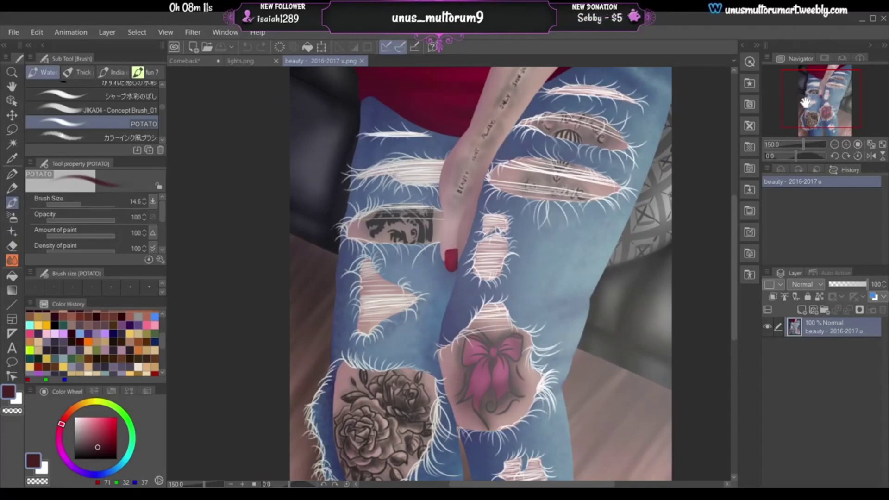
pyautogui.moveTo(805, 103)
pyautogui.mouseDown()
pyautogui.moveTo(800, 95)
pyautogui.moveTo(806, 119)
pyautogui.moveTo(822, 109)
pyautogui.moveTo(822, 93)
pyautogui.moveTo(821, 103)
pyautogui.mouseUp()
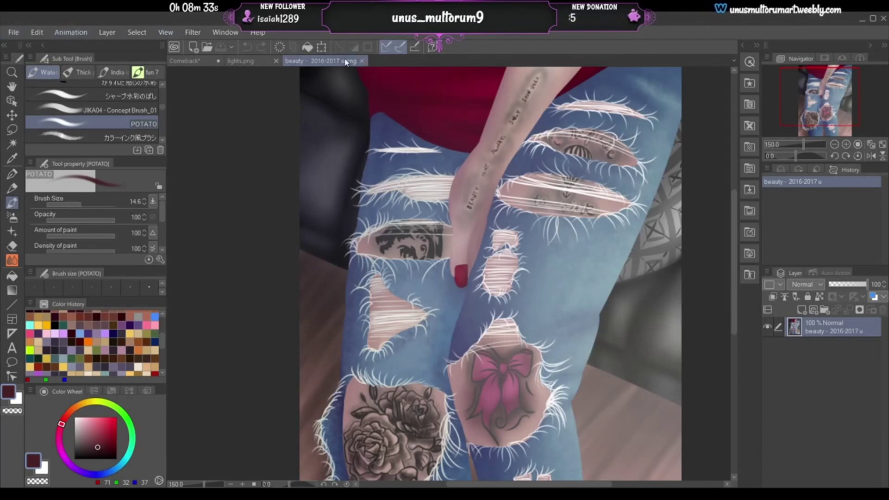
pyautogui.click(361, 62)
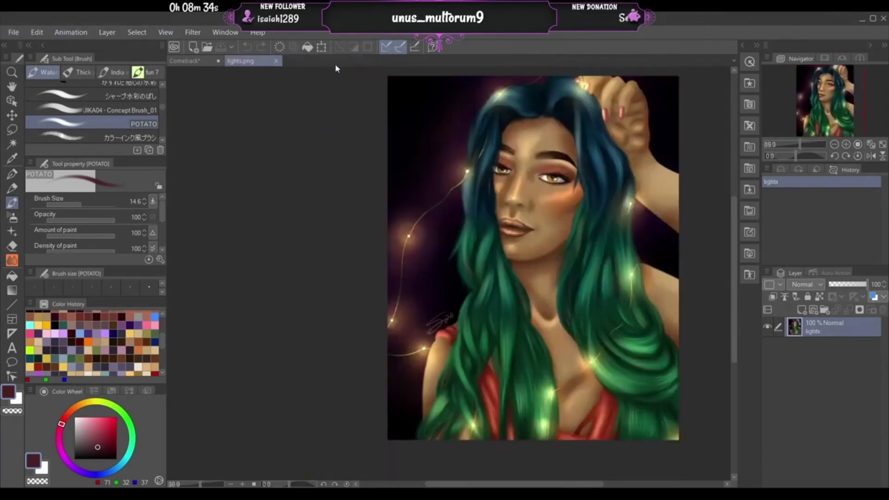
pyautogui.click(275, 61)
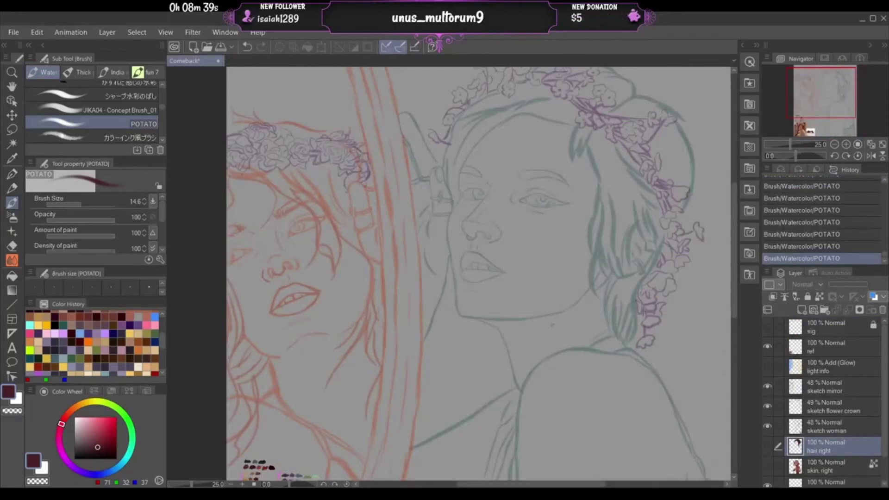
# - Show the "skin, right" and "hair right" layers again and hide the "sketch woman" layer
pyautogui.click(767, 466)
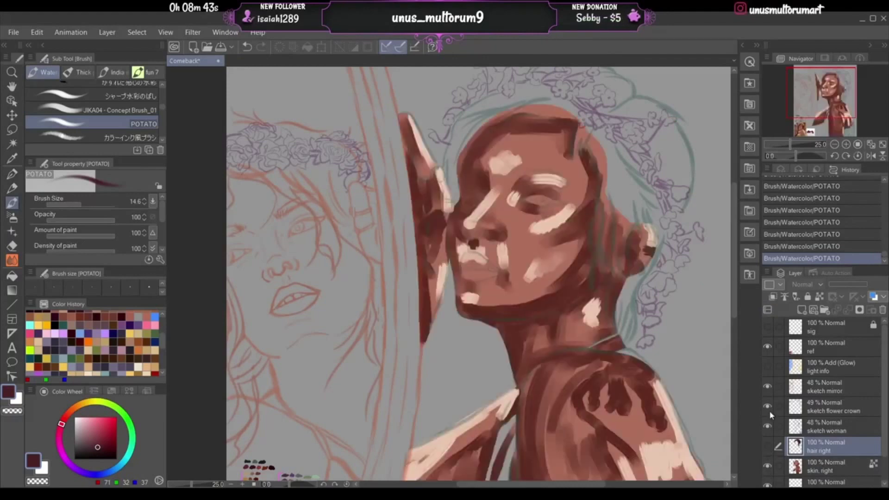
pyautogui.scroll(-2, 769, 397)
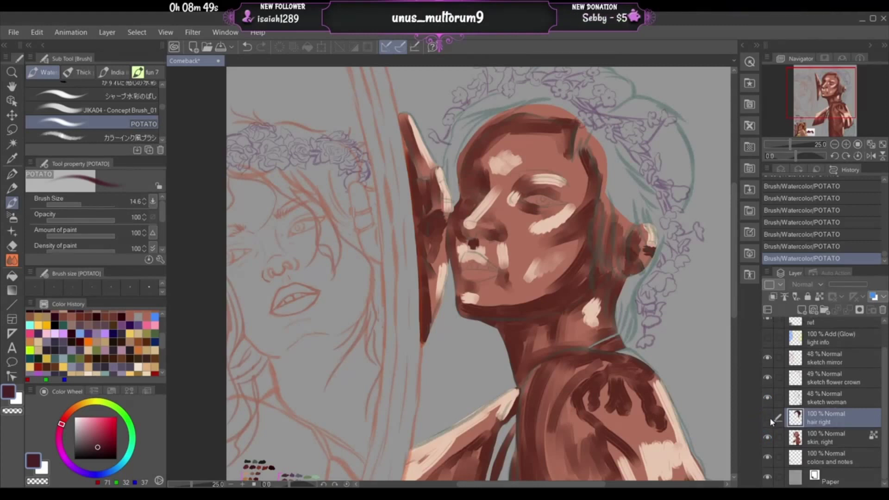
pyautogui.click(767, 417)
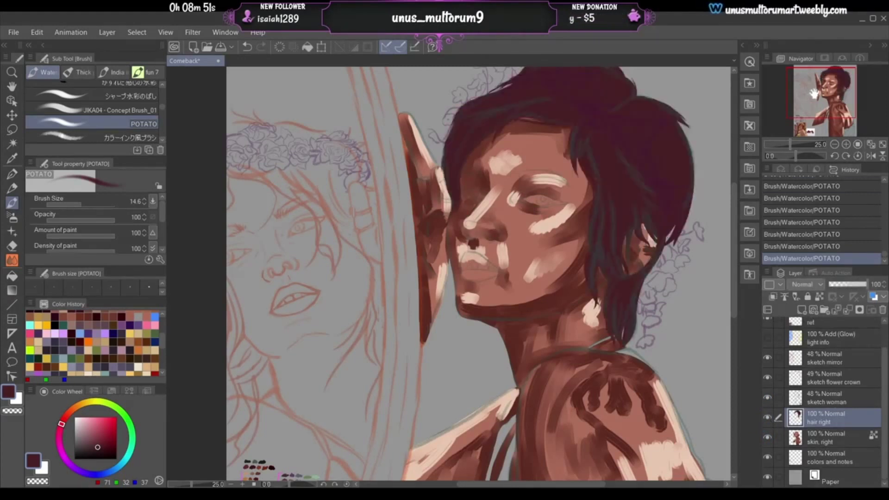
pyautogui.moveTo(807, 117); pyautogui.dragTo(814, 94)
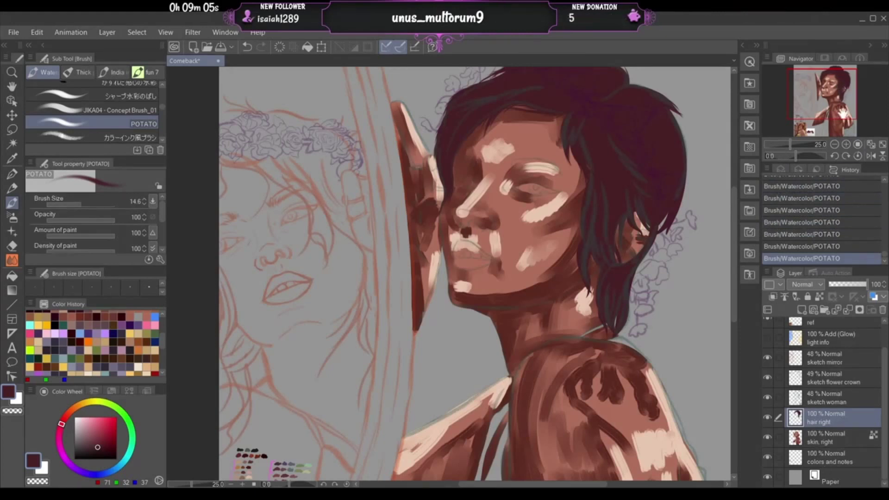
pyautogui.moveTo(828, 110)
pyautogui.mouseDown()
pyautogui.moveTo(823, 99)
pyautogui.moveTo(827, 106)
pyautogui.mouseUp()
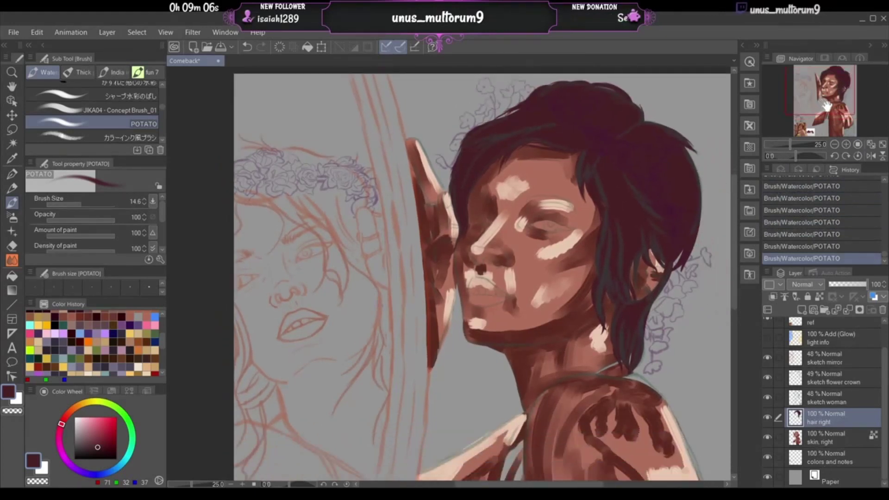
pyautogui.click(767, 395)
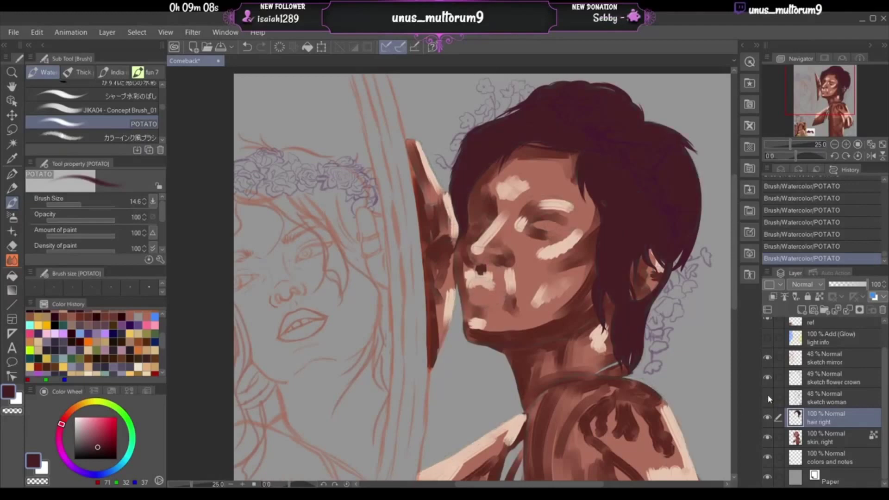
# - Paint a tapered strand onto the flyaway tip at the upper back of the woman's hair at 66.7% zoom
pyautogui.click(849, 145)
pyautogui.click(848, 144)
pyautogui.click(849, 144)
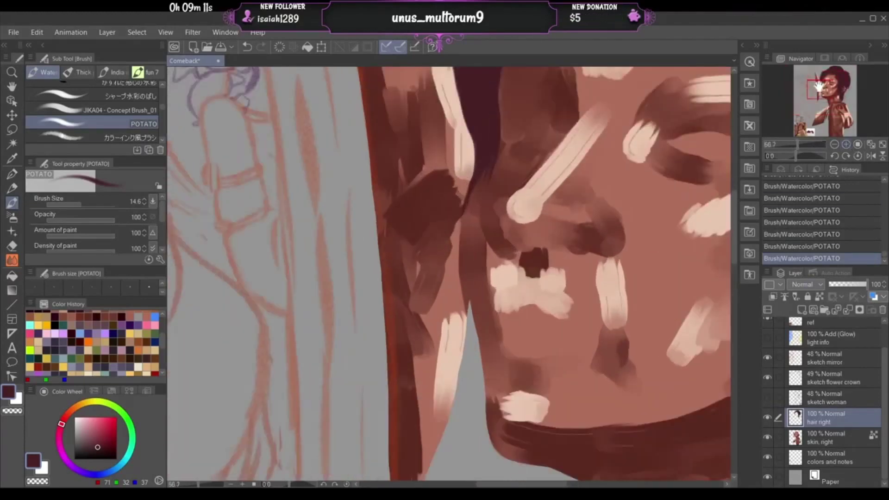
pyautogui.moveTo(820, 89); pyautogui.dragTo(838, 70)
pyautogui.moveTo(840, 76); pyautogui.dragTo(843, 77)
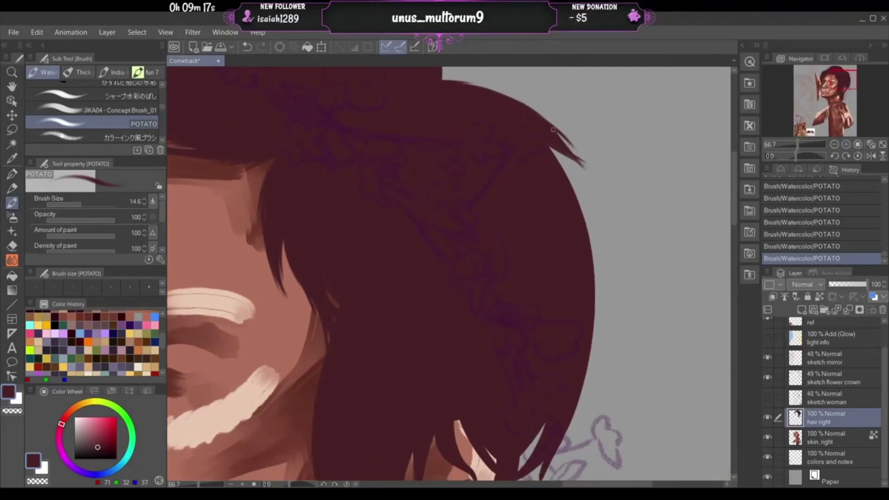
pyautogui.moveTo(556, 134); pyautogui.dragTo(585, 164)
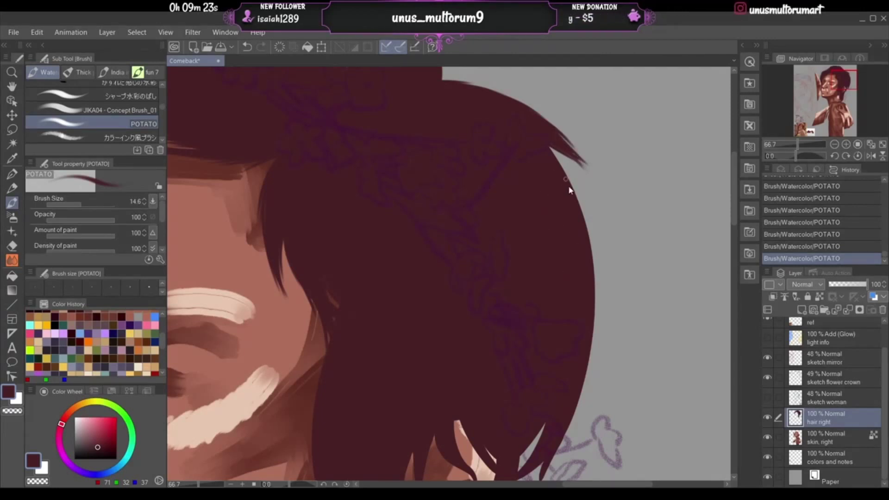
# - Paint a thin strand along the back outline of the hair just below the flyaway tip, undoing the unsuitable strokes
pyautogui.hotkey('ctrl', 'z')
pyautogui.moveTo(542, 136); pyautogui.dragTo(583, 296)
pyautogui.hotkey('ctrl', 'z')
pyautogui.moveTo(548, 146); pyautogui.dragTo(590, 282)
pyautogui.hotkey('ctrl', 'z')
pyautogui.moveTo(557, 161); pyautogui.dragTo(586, 279)
pyautogui.hotkey('ctrl', 'z')
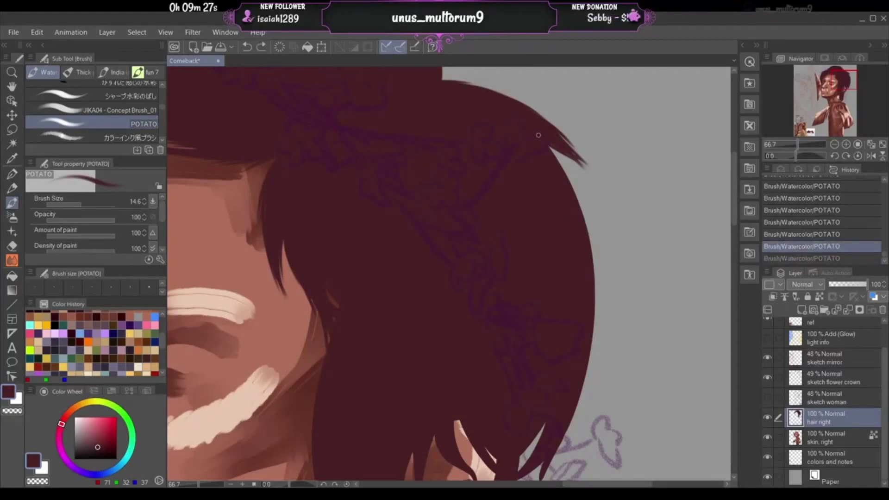
pyautogui.moveTo(542, 138); pyautogui.dragTo(593, 237)
# - Add short tapered strands midway down the back outline of the hair, undoing and repainting them until the ends taper finely
pyautogui.moveTo(574, 197); pyautogui.dragTo(590, 263)
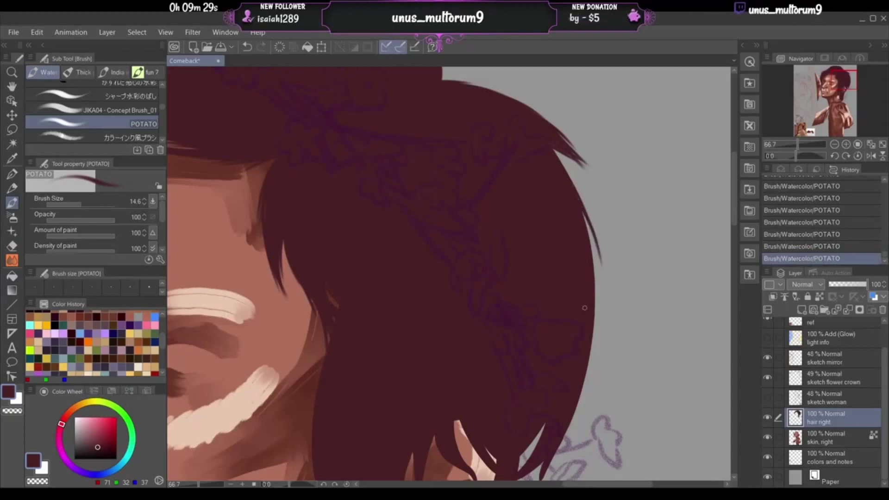
pyautogui.hotkey('ctrl', 'z')
pyautogui.moveTo(569, 182); pyautogui.dragTo(584, 298)
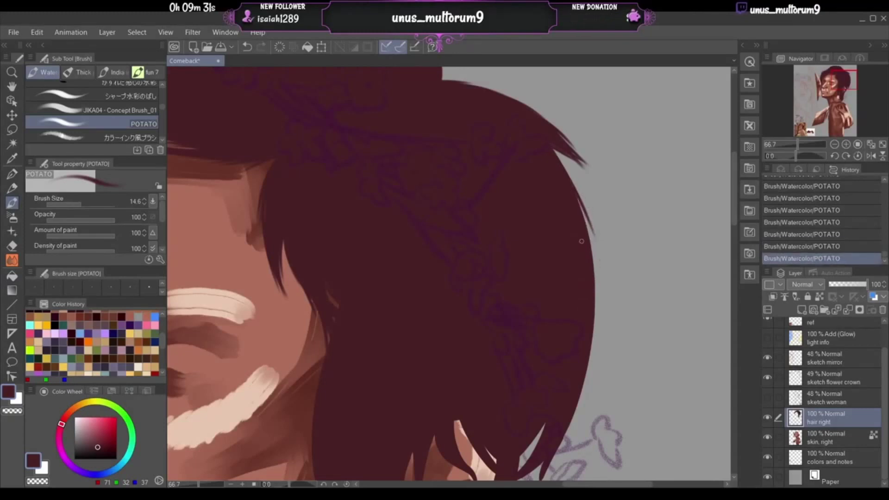
pyautogui.hotkey('ctrl', 'z')
pyautogui.moveTo(582, 214); pyautogui.dragTo(582, 296)
pyautogui.hotkey('ctrl', 'z')
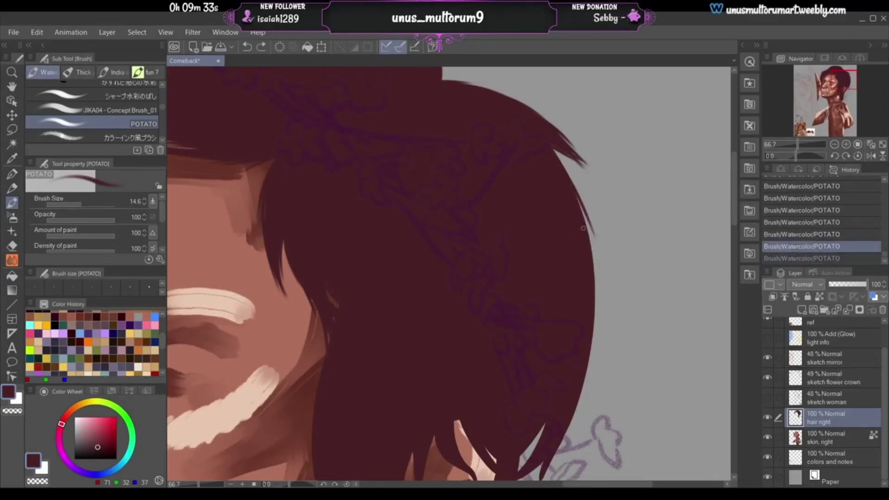
pyautogui.moveTo(580, 208); pyautogui.dragTo(596, 290)
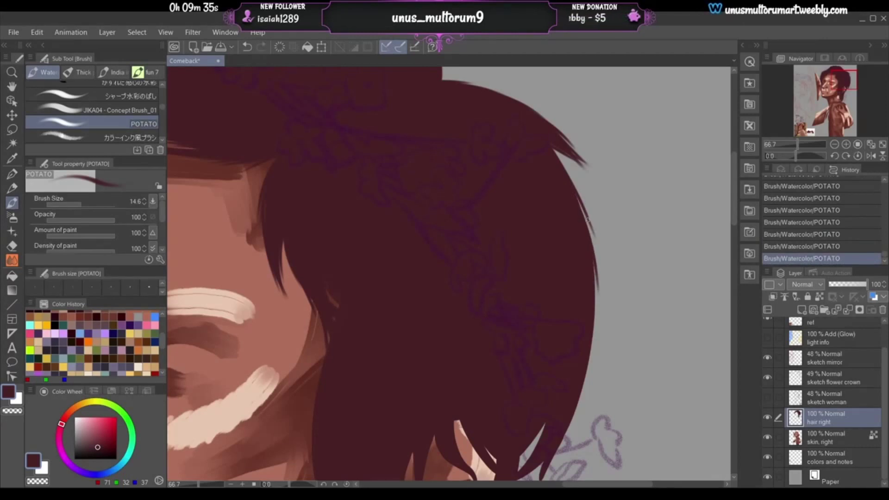
# - Paint fine strands along the lower back edge of the hair down towards the flower sketch, repainting the undone strokes
pyautogui.moveTo(837, 83); pyautogui.dragTo(841, 87)
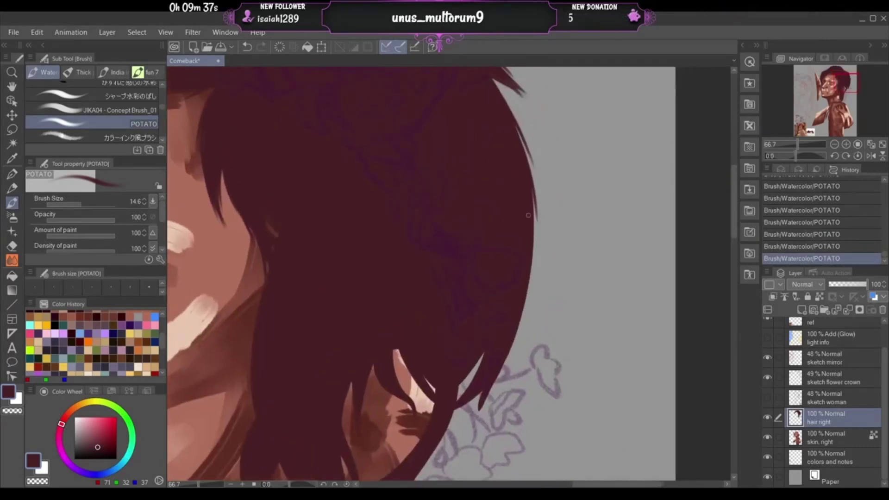
pyautogui.moveTo(534, 247); pyautogui.dragTo(532, 259)
pyautogui.hotkey('ctrl', 'z')
pyautogui.moveTo(533, 190); pyautogui.dragTo(529, 273)
pyautogui.hotkey('ctrl', 'z')
pyautogui.moveTo(531, 185); pyautogui.dragTo(526, 283)
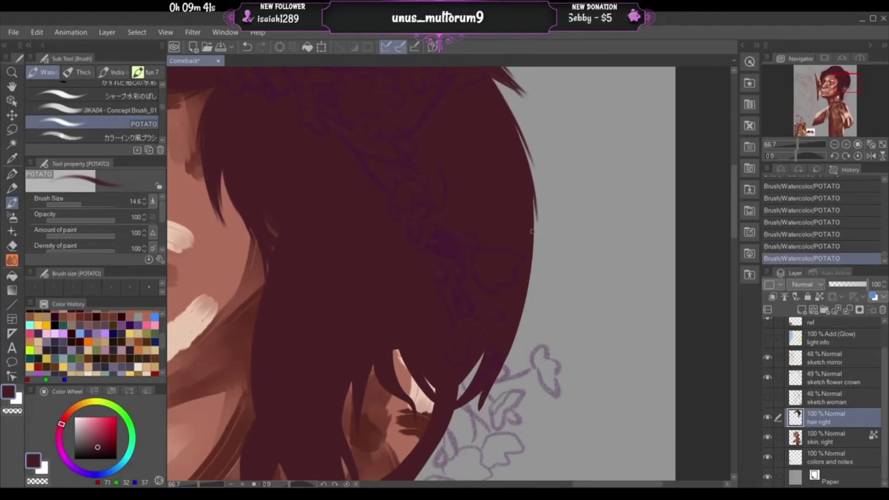
pyautogui.hotkey('ctrl', 'z')
pyautogui.moveTo(530, 188); pyautogui.dragTo(532, 282)
pyautogui.hotkey('ctrl', 'z')
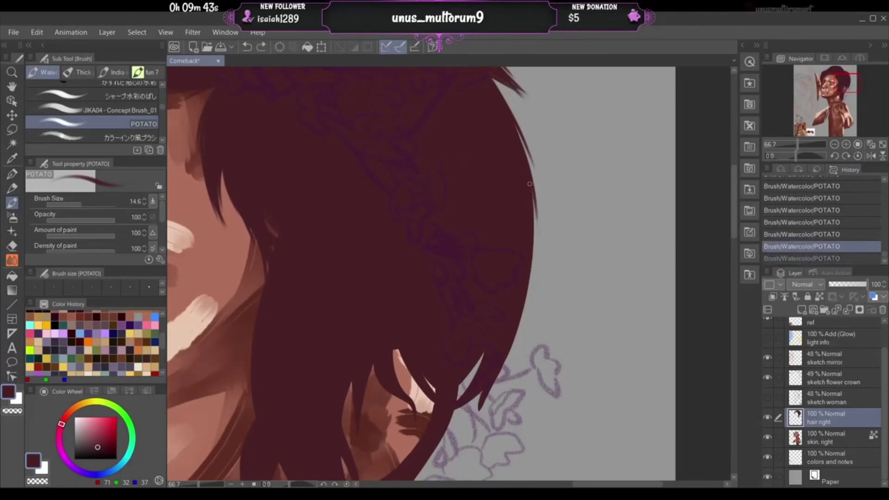
pyautogui.moveTo(530, 184); pyautogui.dragTo(527, 275)
pyautogui.hotkey('ctrl', 'z')
pyautogui.moveTo(532, 218); pyautogui.dragTo(527, 300)
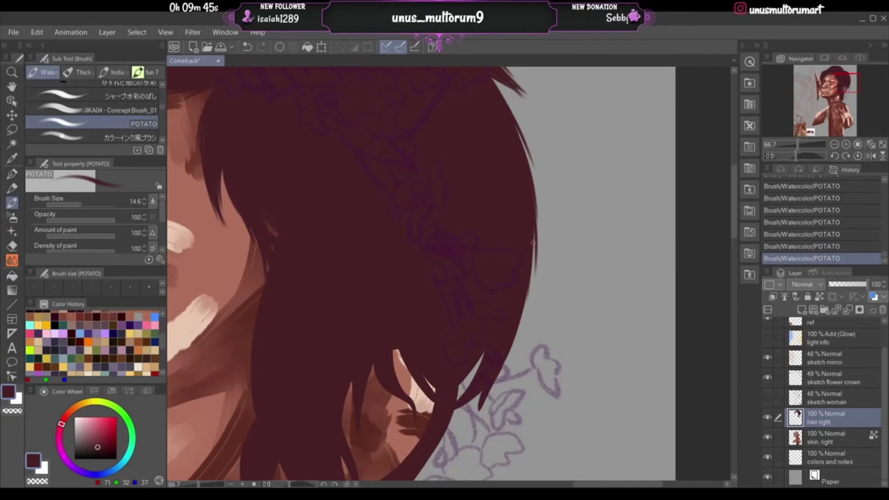
pyautogui.moveTo(533, 243)
pyautogui.mouseDown()
pyautogui.moveTo(527, 300)
pyautogui.moveTo(497, 378)
pyautogui.mouseUp()
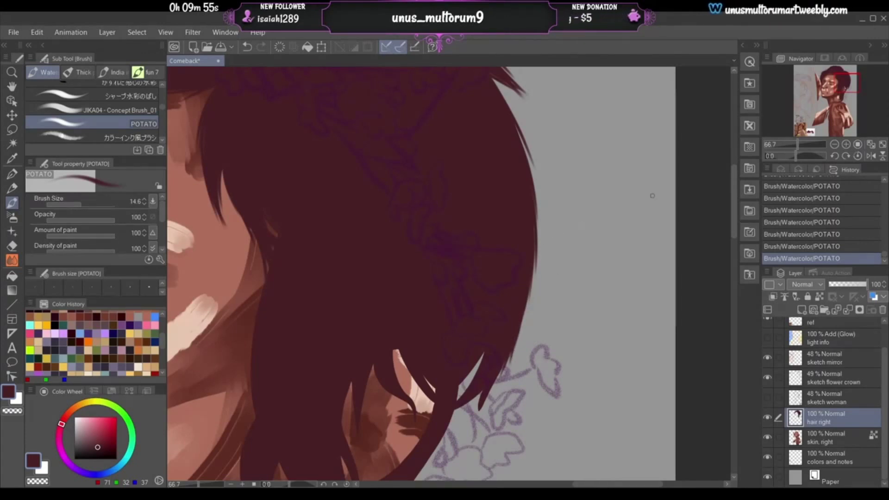
# - Narrow the gap between the hair tips behind the ear with thin tapered strands, undoing and repainting where needed
pyautogui.moveTo(832, 95)
pyautogui.mouseDown()
pyautogui.moveTo(834, 88)
pyautogui.moveTo(824, 91)
pyautogui.mouseUp()
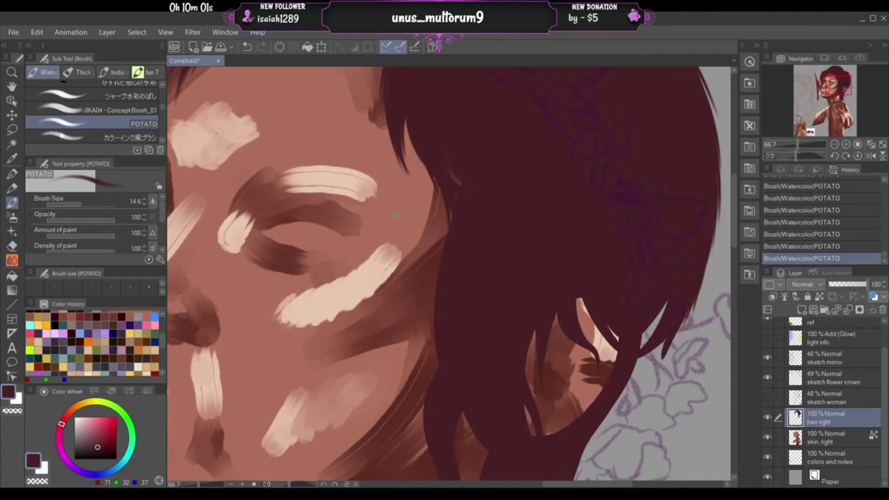
pyautogui.moveTo(826, 86); pyautogui.dragTo(831, 93)
pyautogui.moveTo(584, 149); pyautogui.dragTo(556, 196)
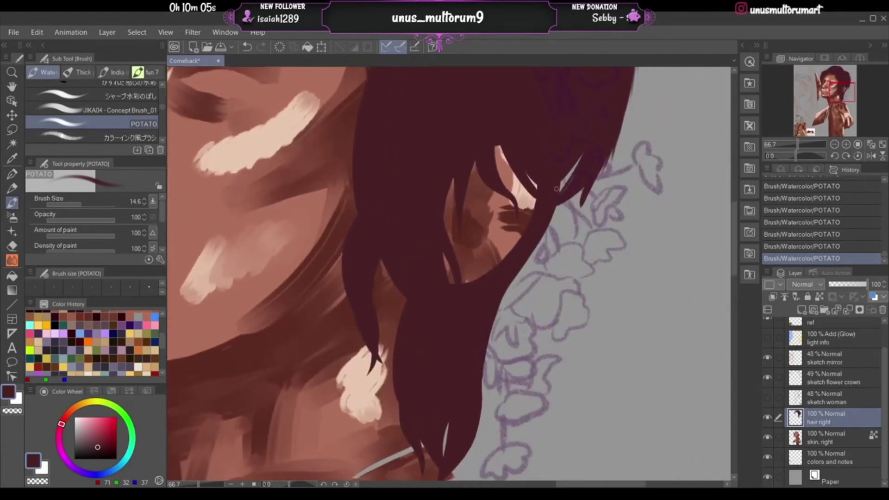
pyautogui.hotkey('ctrl', 'z')
pyautogui.moveTo(582, 155); pyautogui.dragTo(559, 194)
pyautogui.hotkey('ctrl', 'z')
pyautogui.moveTo(585, 147); pyautogui.dragTo(558, 196)
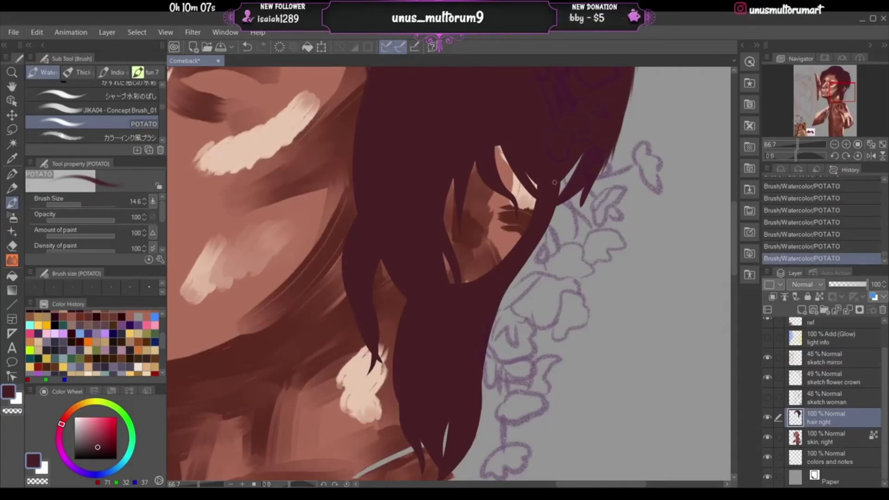
pyautogui.hotkey('ctrl', 'z')
pyautogui.hotkey('ctrl', 'y')
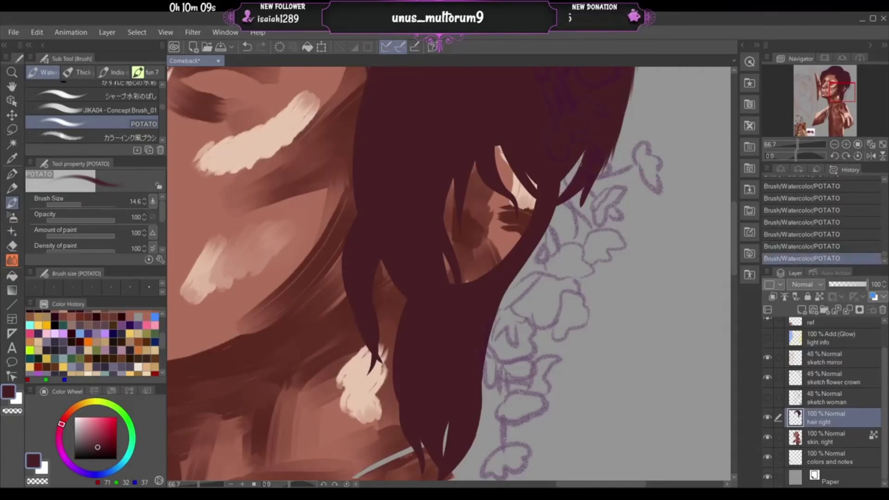
pyautogui.moveTo(582, 152); pyautogui.dragTo(557, 194)
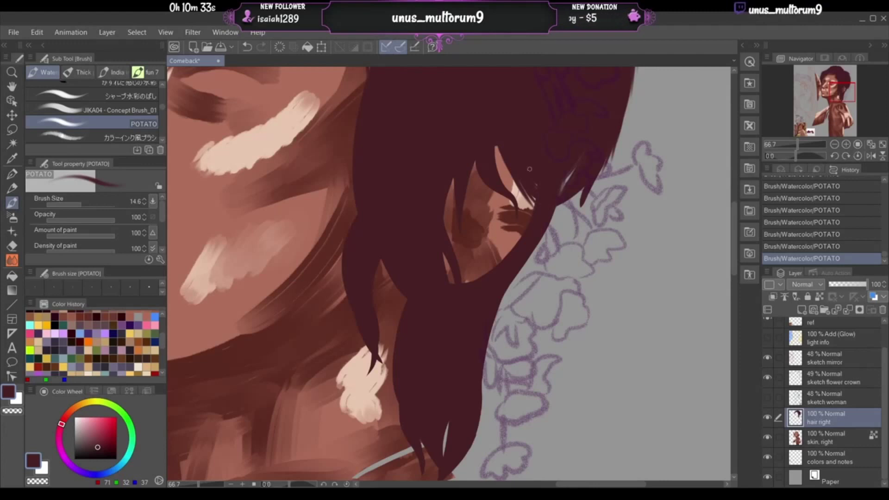
# - Paint a fine tapered strand hanging over the top of the ear's light highlight, retrying the stroke until it fits
pyautogui.moveTo(498, 142); pyautogui.dragTo(502, 182)
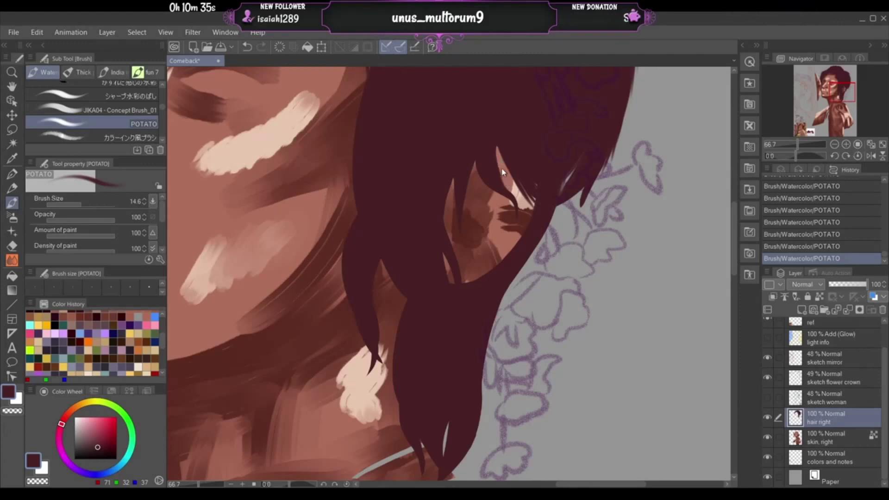
pyautogui.hotkey('ctrl', 'z')
pyautogui.moveTo(497, 144); pyautogui.dragTo(507, 188)
pyautogui.hotkey('ctrl', 'z')
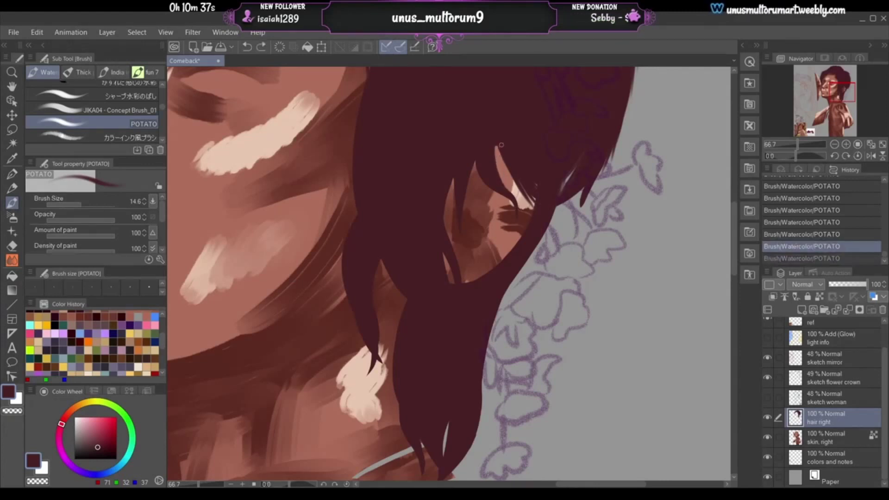
pyautogui.moveTo(497, 145); pyautogui.dragTo(501, 182)
pyautogui.hotkey('ctrl', 'z')
pyautogui.hotkey('ctrl', 'y')
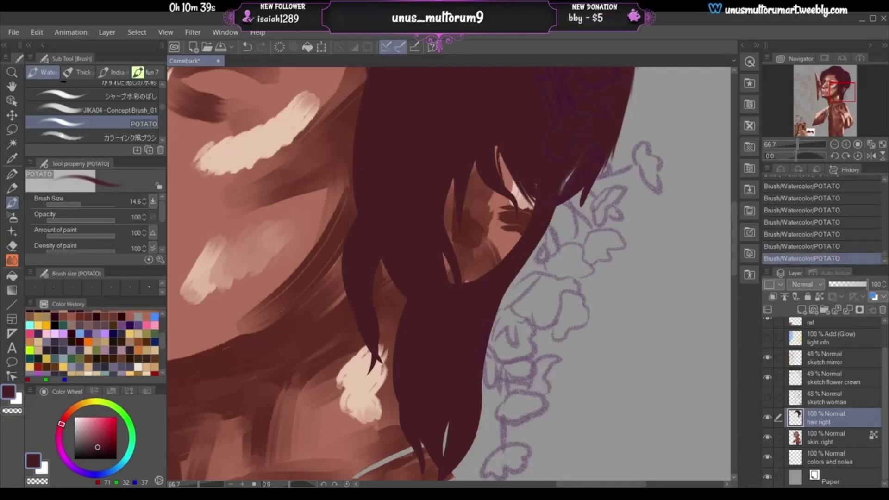
pyautogui.hotkey('ctrl', 'z')
pyautogui.moveTo(497, 145); pyautogui.dragTo(504, 180)
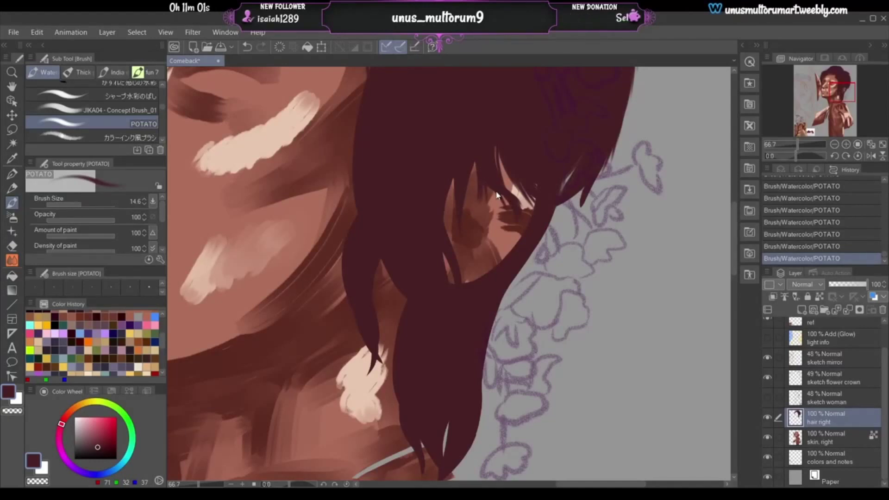
# - Add a short dark strand over the top front of the ear opening, undoing and restoring the stroke to compare it
pyautogui.hotkey('ctrl', 'z')
pyautogui.hotkey('ctrl', 'y')
pyautogui.hotkey('ctrl', 'z')
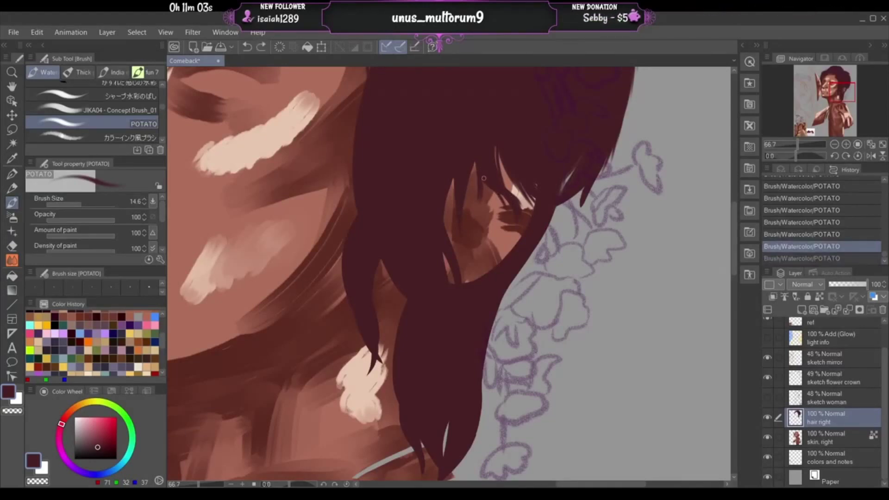
pyautogui.hotkey('ctrl', 'y')
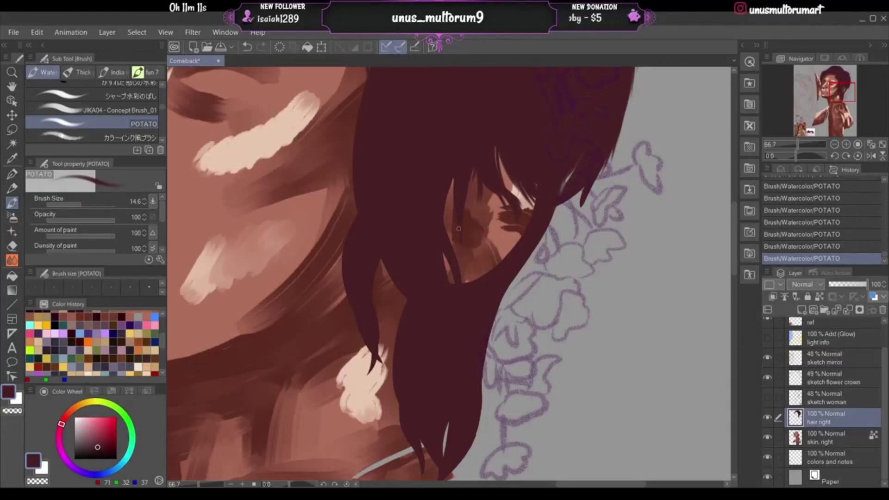
# - Paint a thin tapered strand down the front edge of the ear opening, undoing and repainting it until the line fits
pyautogui.hotkey('ctrl', 'z')
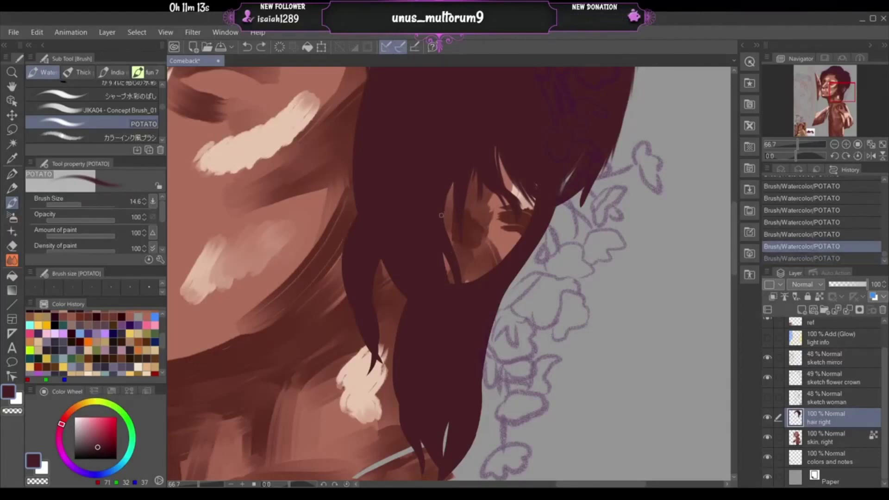
pyautogui.moveTo(442, 216); pyautogui.dragTo(447, 248)
pyautogui.moveTo(454, 181); pyautogui.dragTo(446, 232)
pyautogui.hotkey('ctrl', 'z')
pyautogui.moveTo(455, 176); pyautogui.dragTo(445, 253)
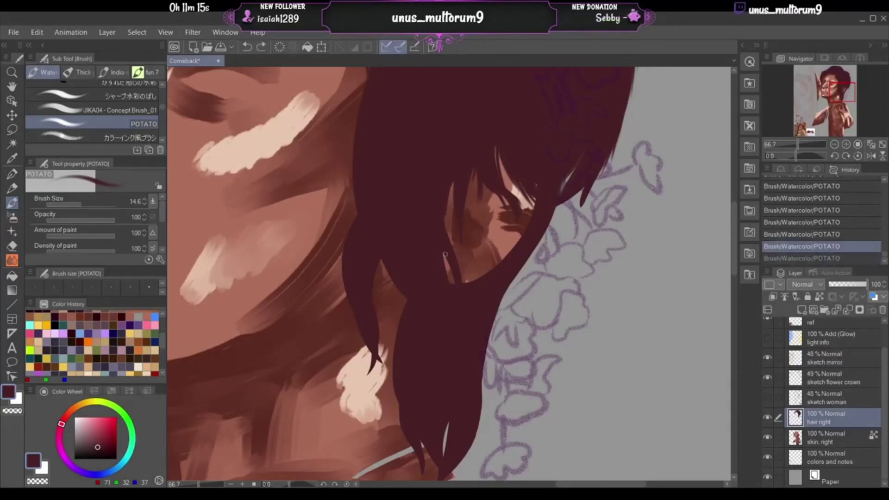
pyautogui.hotkey('ctrl', 'y')
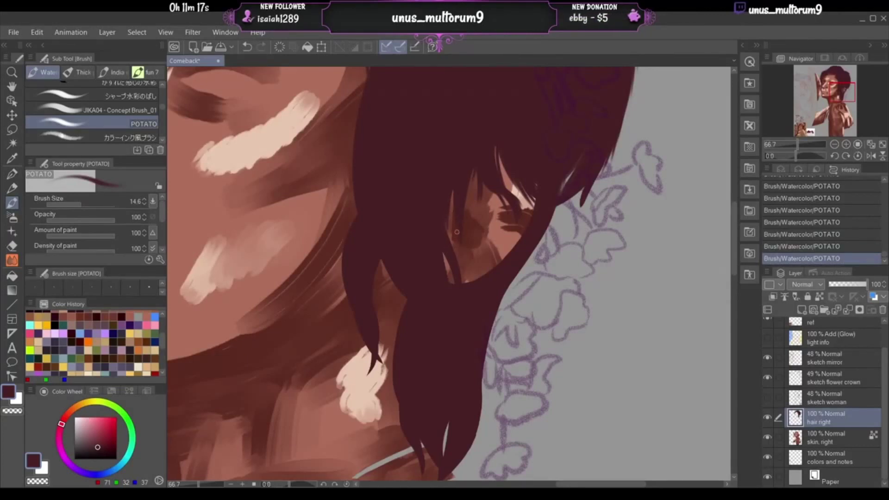
pyautogui.hotkey('ctrl', 'z')
pyautogui.hotkey('ctrl', 'z')
pyautogui.moveTo(455, 176); pyautogui.dragTo(447, 229)
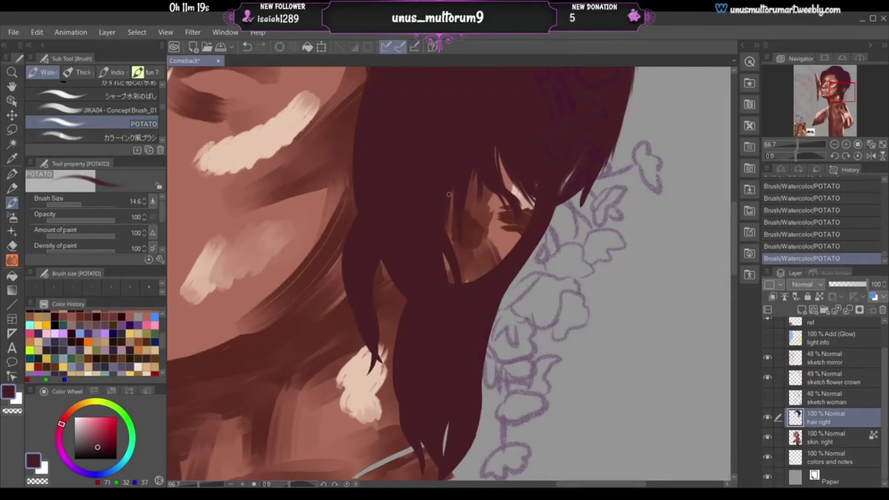
# - Narrow the skin gap at the ear's lower front and add a fine strand along the hair's back edge below the ear
pyautogui.hotkey('ctrl', 'z')
pyautogui.hotkey('ctrl', 'y')
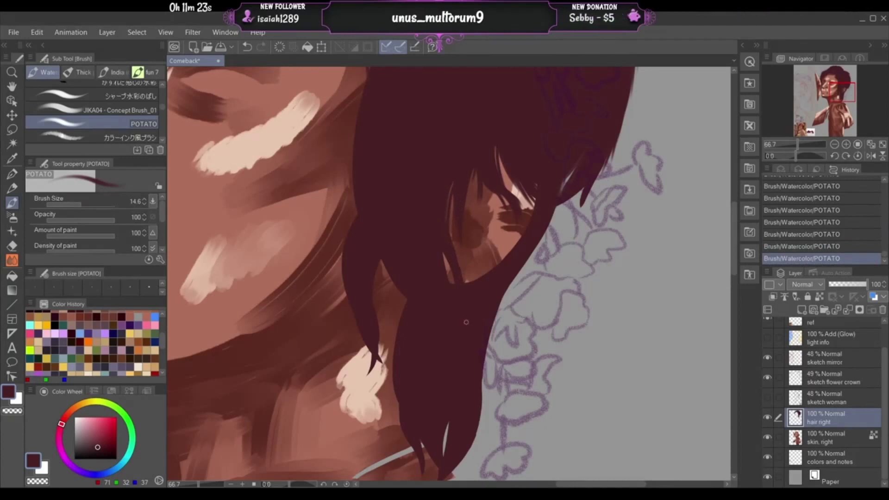
pyautogui.hotkey('ctrl', 'z')
pyautogui.hotkey('ctrl', 'y')
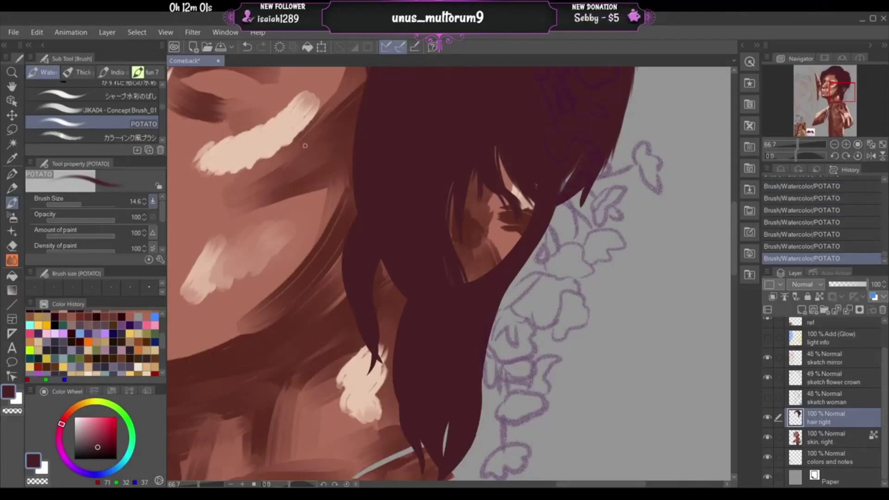
pyautogui.scroll(1, 420, 204)
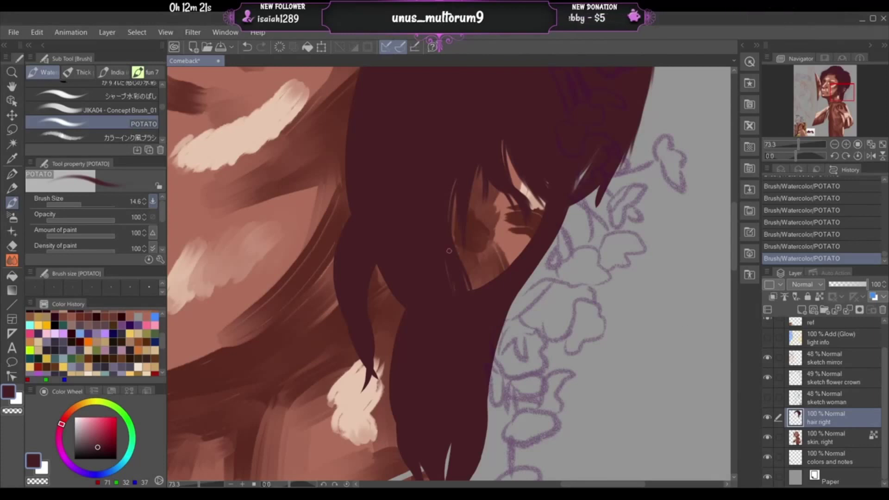
pyautogui.moveTo(567, 204); pyautogui.dragTo(544, 279)
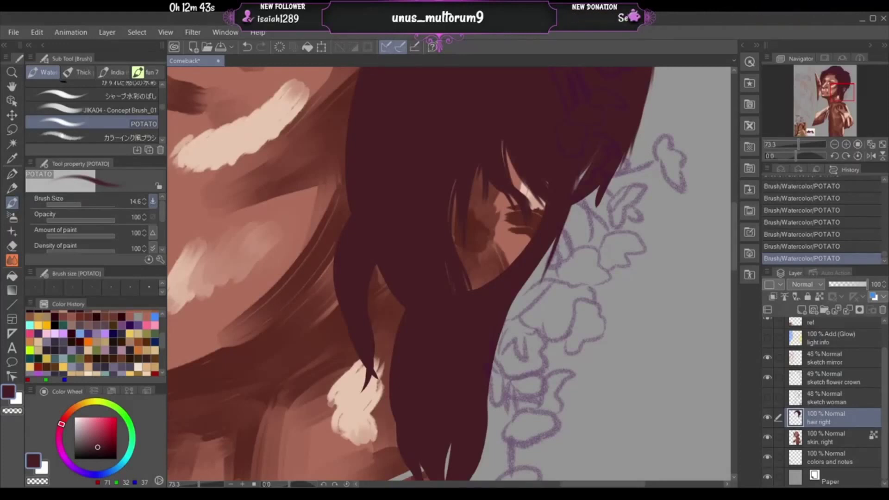
# - Examine the whole painting and the reference photos to judge the hair silhouette against the face and body
pyautogui.click(834, 144)
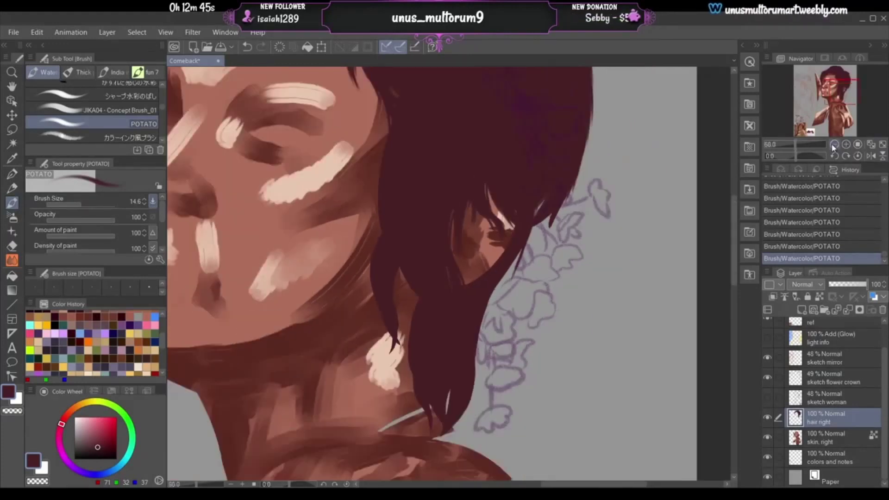
pyautogui.click(834, 144)
pyautogui.moveTo(825, 82); pyautogui.dragTo(802, 79)
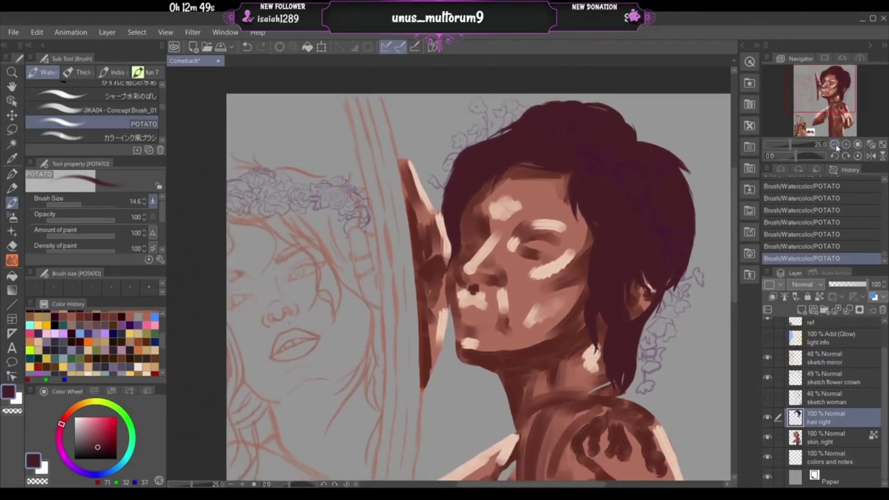
pyautogui.click(833, 145)
pyautogui.moveTo(835, 101); pyautogui.dragTo(831, 138)
pyautogui.click(846, 145)
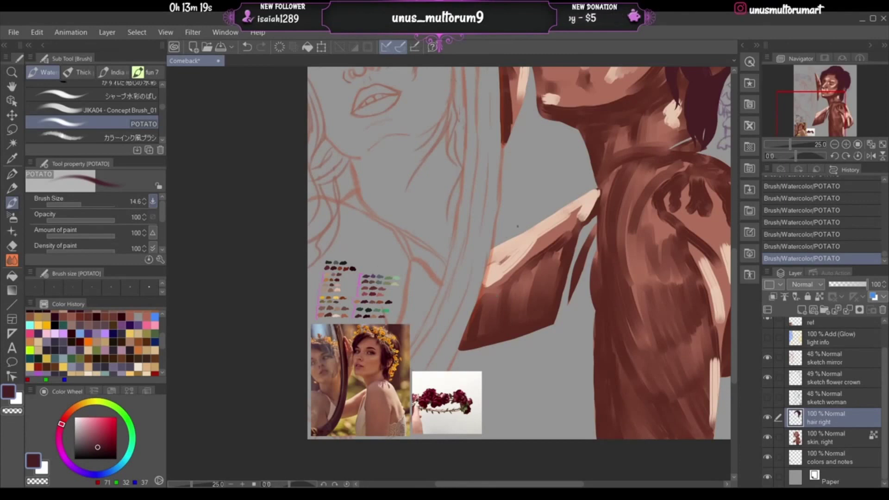
pyautogui.moveTo(807, 109); pyautogui.dragTo(813, 87)
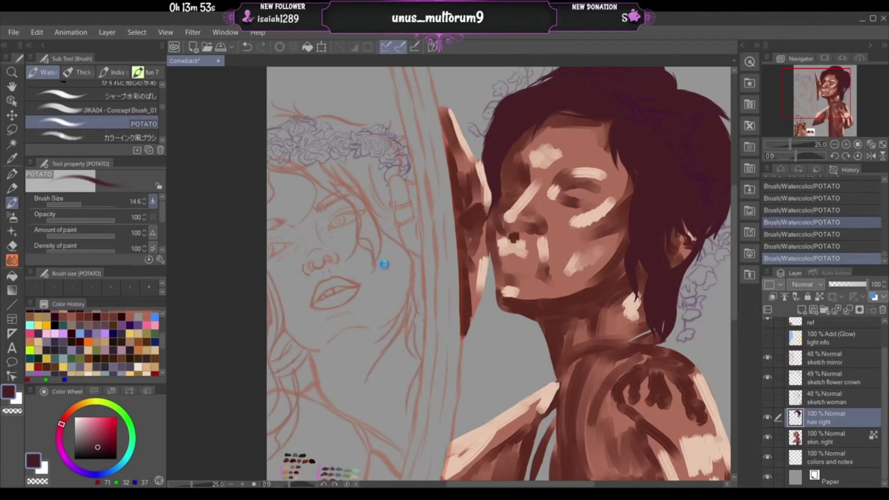
pyautogui.moveTo(835, 111)
pyautogui.mouseDown()
pyautogui.moveTo(832, 118)
pyautogui.moveTo(828, 110)
pyautogui.mouseUp()
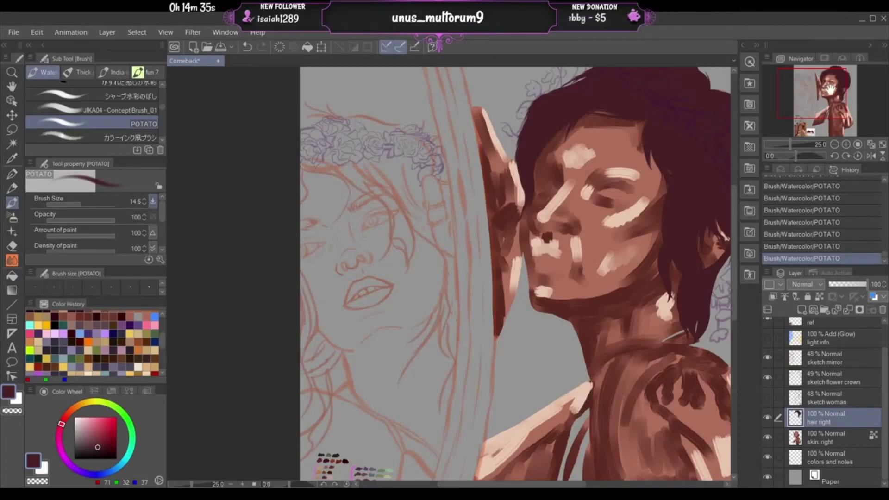
# - Paint fine strands down the back edge of the hair from behind the ear to the lower tip, comparing strokes by undoing and restoring them
pyautogui.moveTo(832, 88)
pyautogui.mouseDown()
pyautogui.moveTo(844, 100)
pyautogui.moveTo(843, 92)
pyautogui.mouseUp()
pyautogui.click(847, 145)
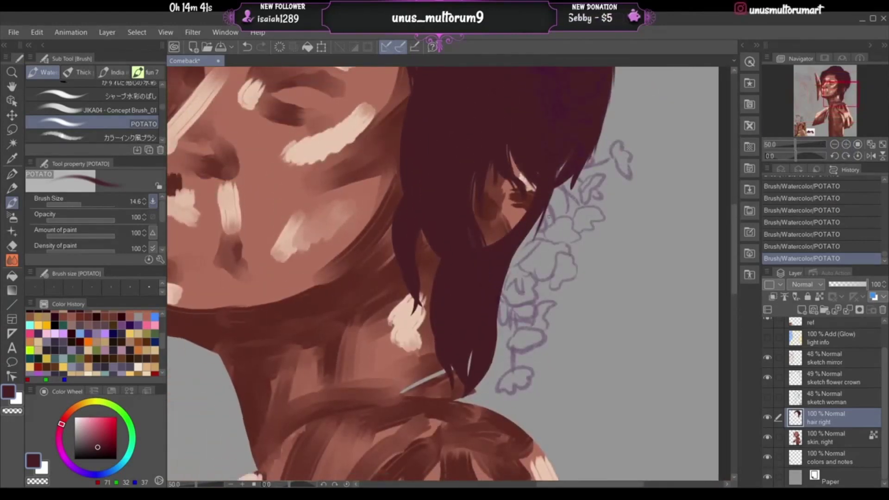
pyautogui.moveTo(536, 216); pyautogui.dragTo(516, 263)
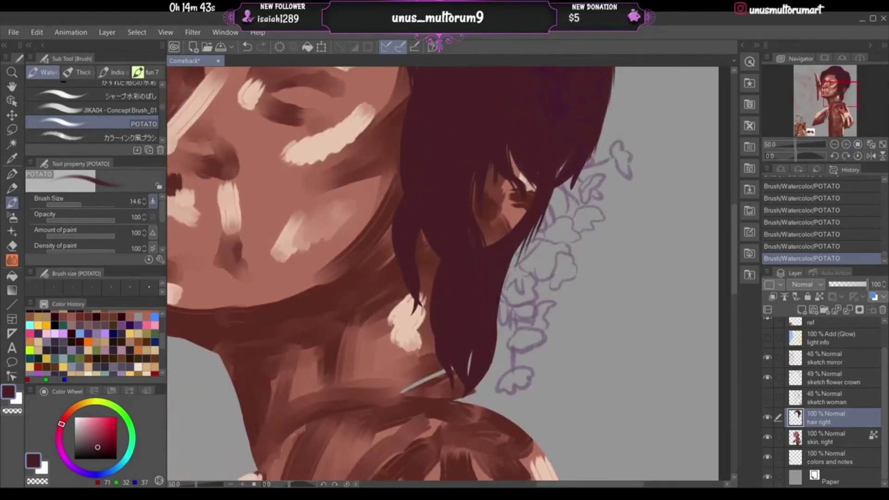
pyautogui.hotkey('ctrl', 'z')
pyautogui.hotkey('ctrl', 'z')
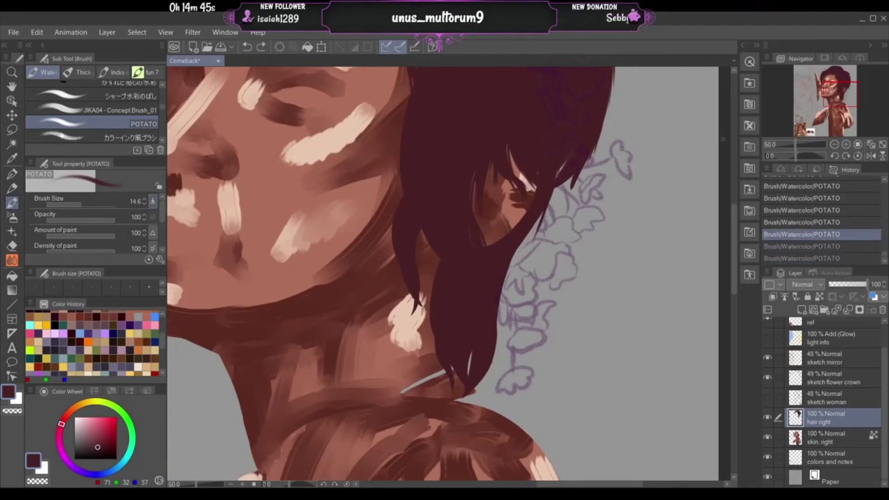
pyautogui.click(845, 145)
pyautogui.moveTo(842, 103); pyautogui.dragTo(848, 104)
pyautogui.hotkey('ctrl', 'y')
pyautogui.hotkey('ctrl', 'y')
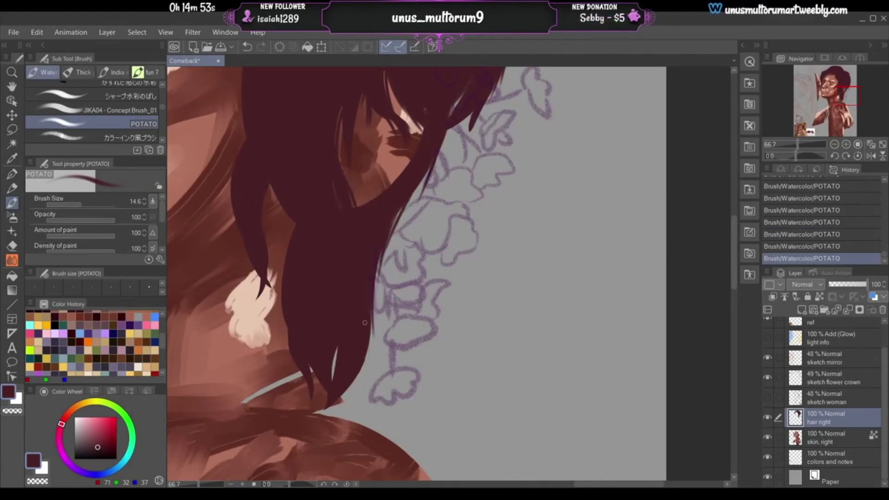
pyautogui.moveTo(365, 324); pyautogui.dragTo(354, 396)
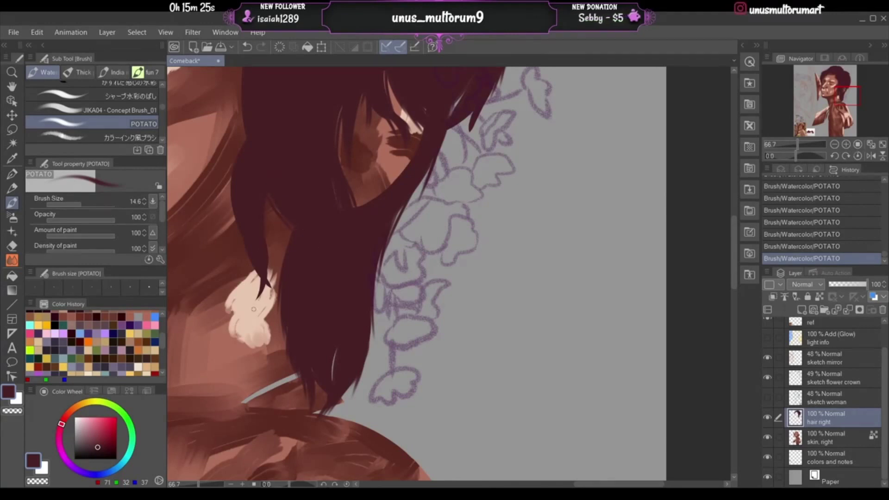
# - Add wispy tapered strands to the tip and front edge of the lock hanging over the light neck highlight
pyautogui.moveTo(262, 254); pyautogui.dragTo(253, 315)
pyautogui.moveTo(265, 284)
pyautogui.mouseDown()
pyautogui.moveTo(252, 319)
pyautogui.moveTo(251, 310)
pyautogui.mouseUp()
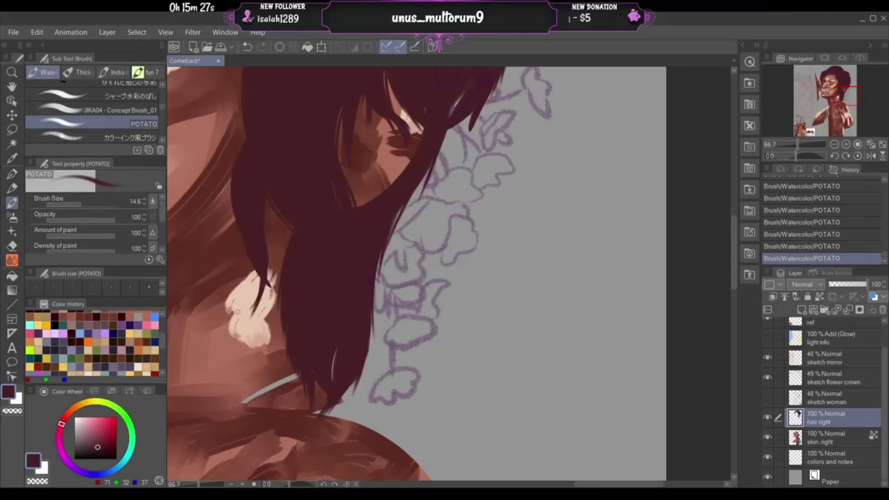
pyautogui.moveTo(261, 278); pyautogui.dragTo(251, 306)
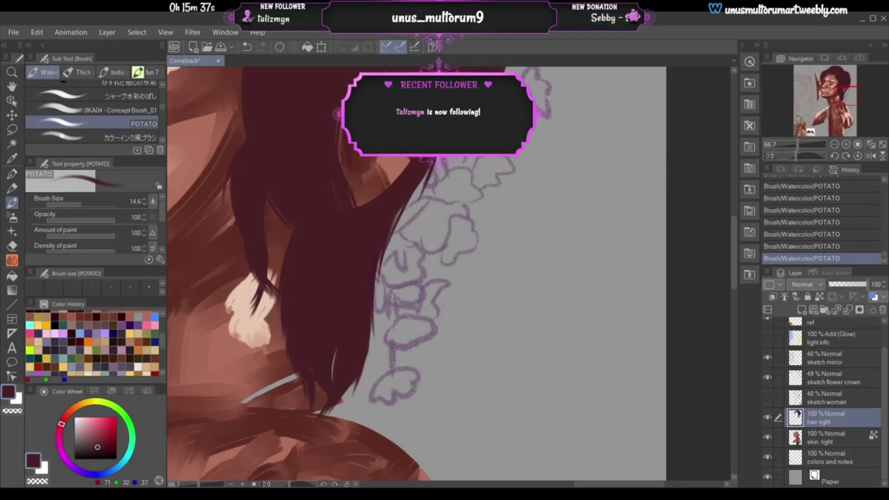
pyautogui.moveTo(237, 163); pyautogui.dragTo(231, 222)
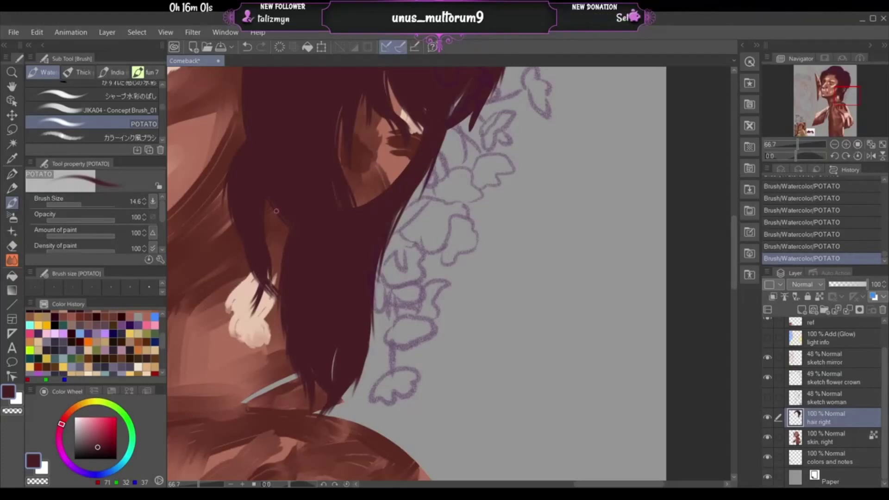
pyautogui.moveTo(847, 96); pyautogui.dragTo(842, 90)
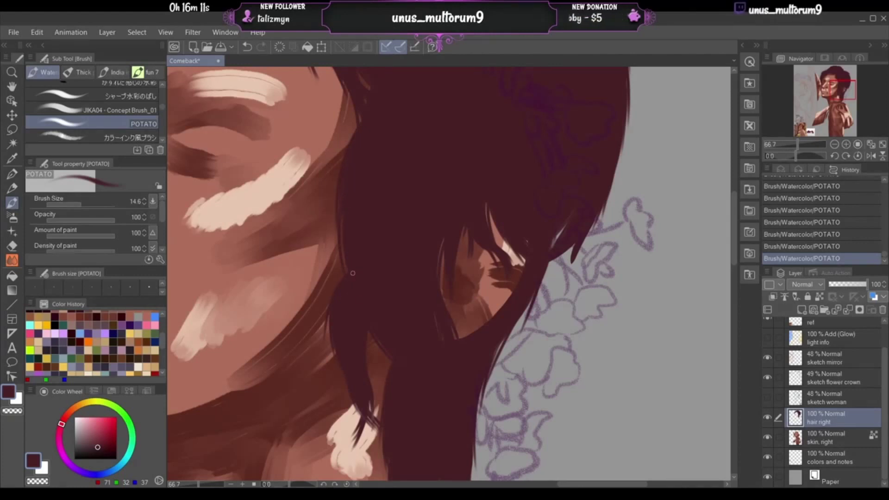
# - Narrow the small gap in the lowest hair tips above the shoulder, undoing and repainting the strokes
pyautogui.moveTo(833, 105); pyautogui.dragTo(833, 76)
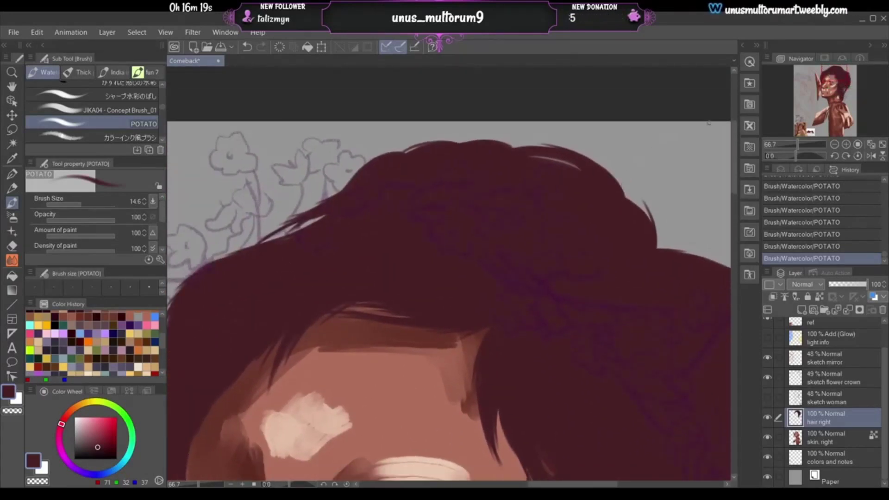
pyautogui.moveTo(831, 82)
pyautogui.mouseDown()
pyautogui.moveTo(819, 86)
pyautogui.moveTo(837, 100)
pyautogui.moveTo(832, 76)
pyautogui.moveTo(833, 104)
pyautogui.mouseUp()
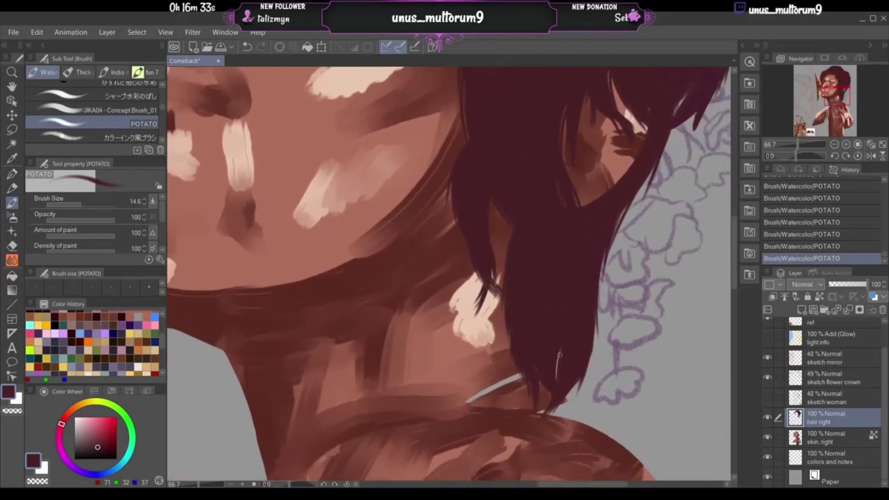
pyautogui.hotkey('ctrl', 'z')
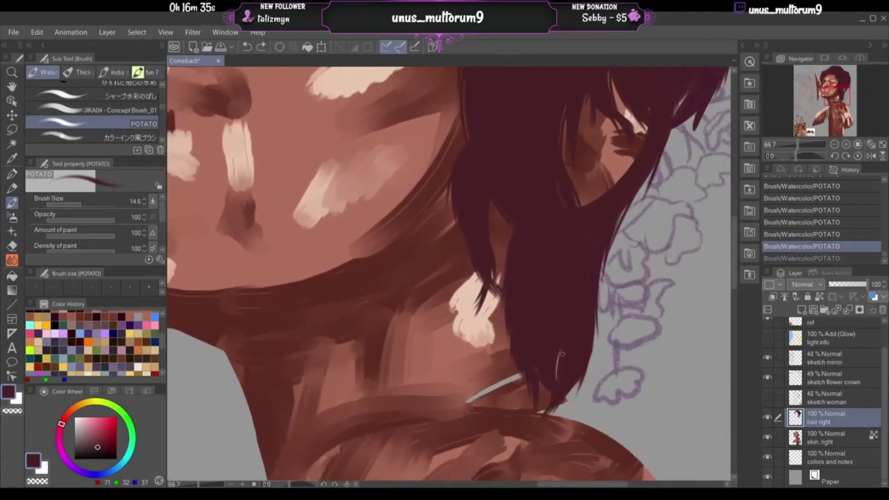
pyautogui.moveTo(562, 354); pyautogui.dragTo(572, 330)
pyautogui.hotkey('ctrl', 'z')
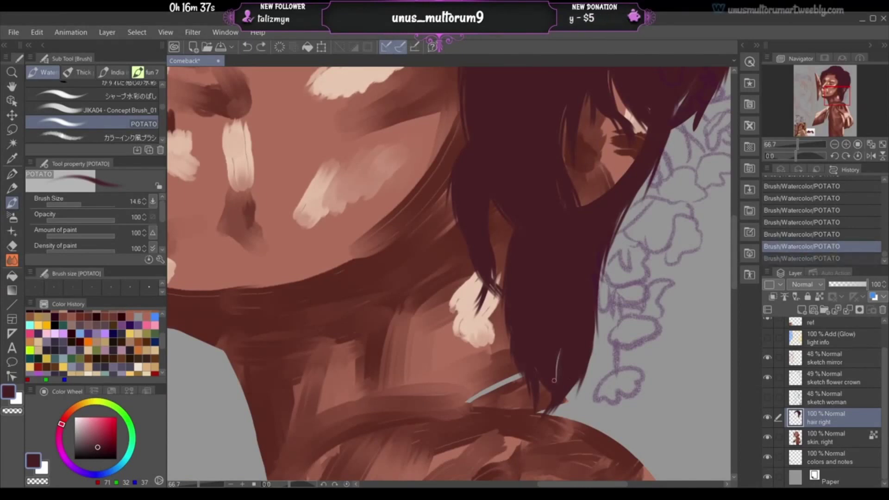
pyautogui.moveTo(558, 368); pyautogui.dragTo(558, 351)
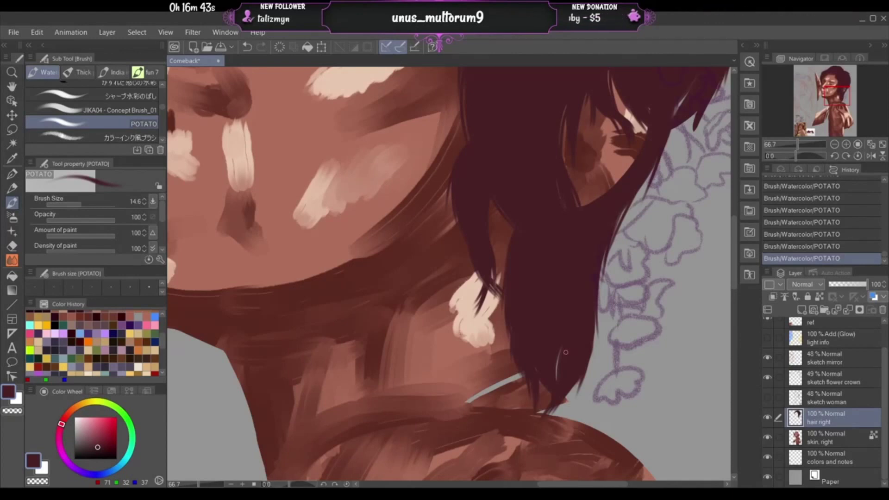
# - Lock the transparent pixels of the "hair right" layer
pyautogui.moveTo(841, 98); pyautogui.dragTo(838, 94)
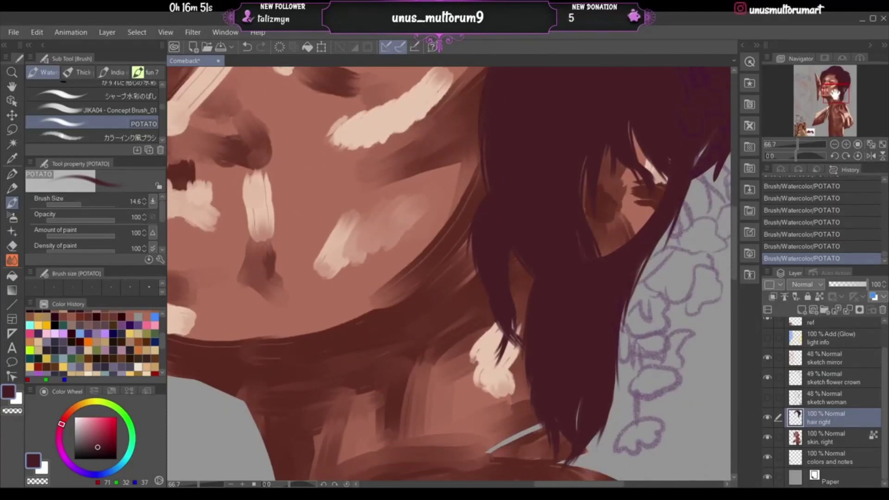
pyautogui.moveTo(840, 95)
pyautogui.mouseDown()
pyautogui.moveTo(843, 86)
pyautogui.moveTo(822, 78)
pyautogui.mouseUp()
pyautogui.click(834, 145)
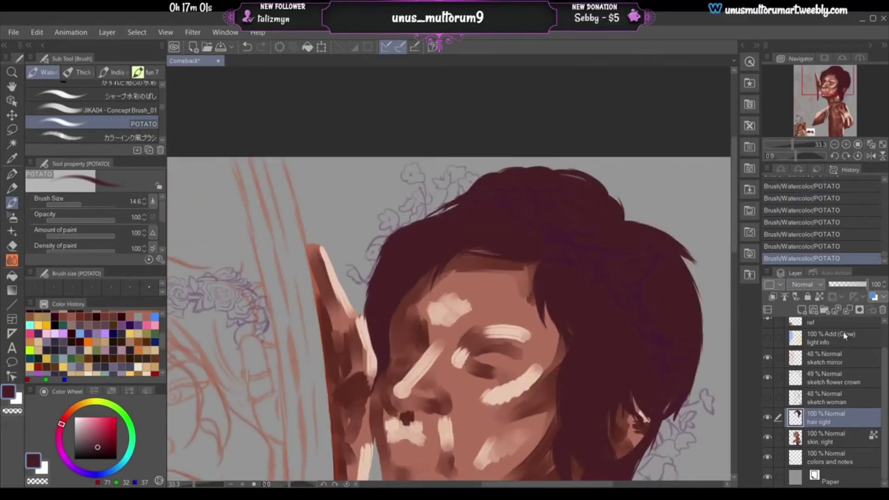
pyautogui.click(819, 296)
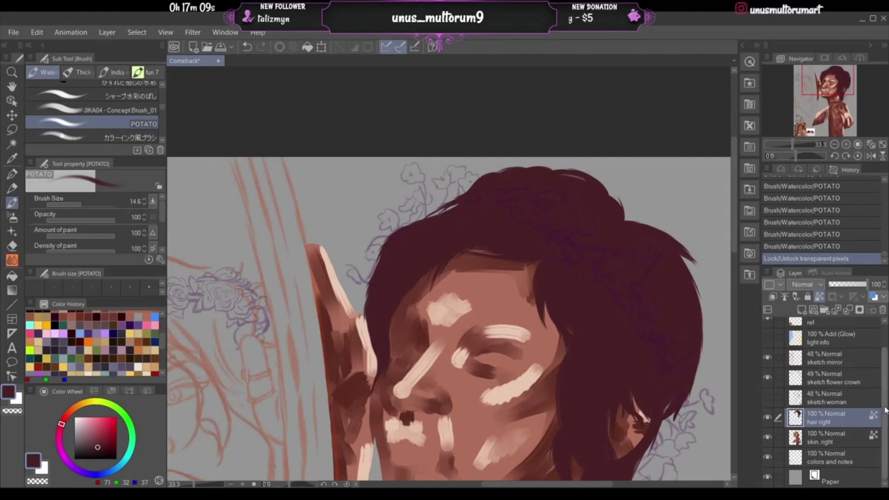
# - Show the "sketch woman" layer and add a new raster layer directly above "hair right"
pyautogui.moveTo(826, 79)
pyautogui.mouseDown()
pyautogui.moveTo(834, 121)
pyautogui.moveTo(837, 94)
pyautogui.moveTo(831, 125)
pyautogui.mouseUp()
pyautogui.click(767, 399)
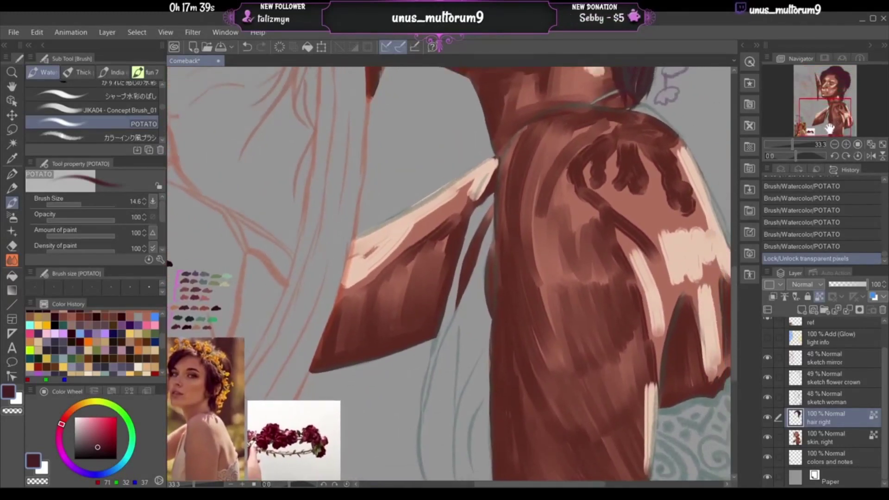
pyautogui.moveTo(828, 128)
pyautogui.mouseDown()
pyautogui.moveTo(831, 91)
pyautogui.moveTo(836, 128)
pyautogui.mouseUp()
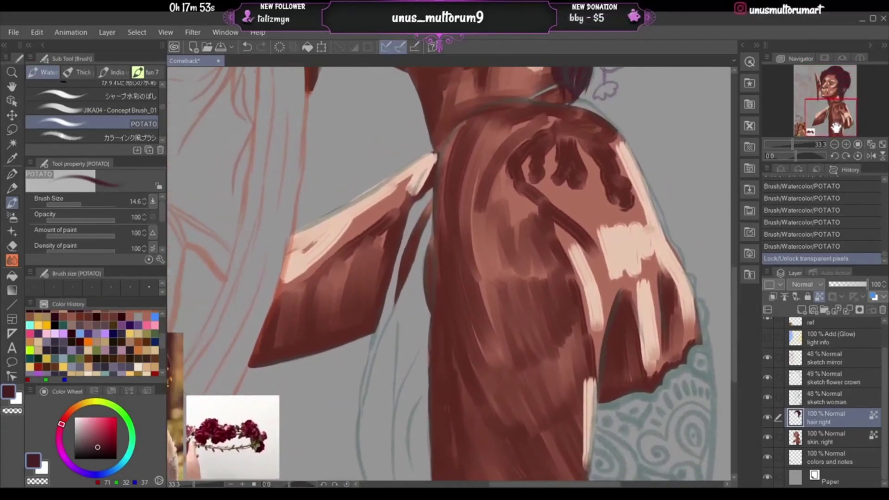
pyautogui.click(801, 310)
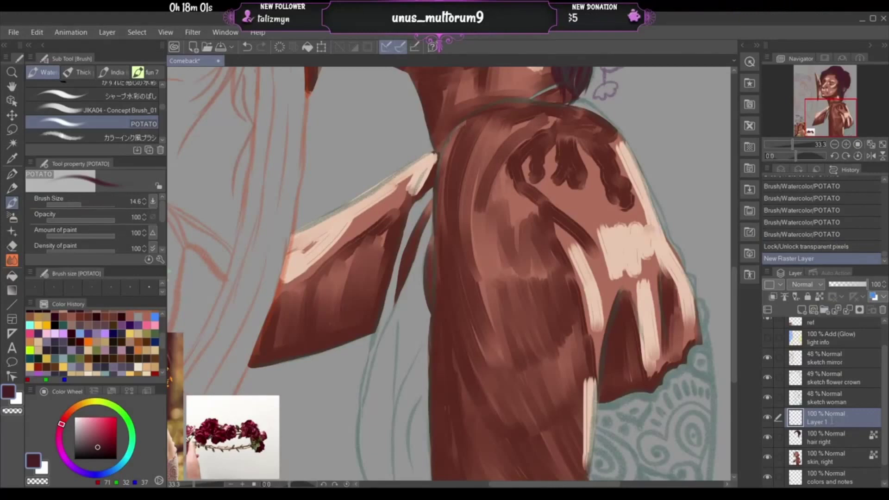
# - Rename the new layer above "hair right" as "dress right"
pyautogui.doubleClick(818, 421)
pyautogui.write('dress right')
pyautogui.press('Return')
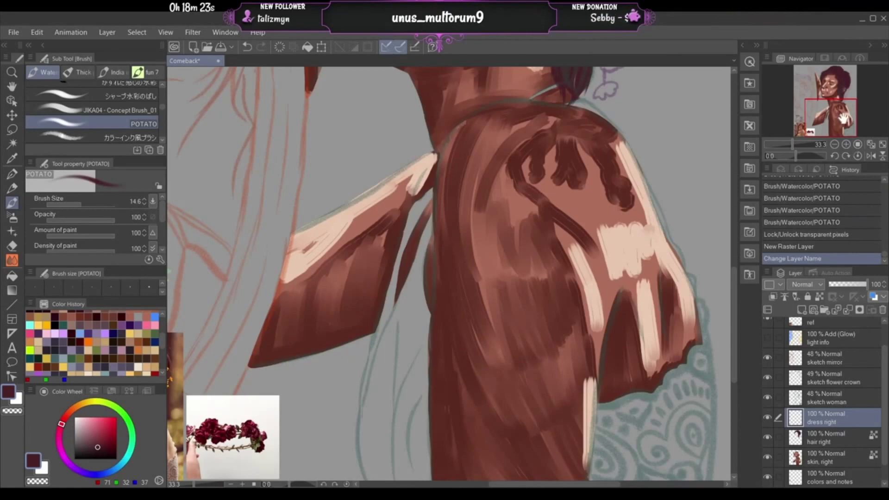
# - Pick the muted beige-brown (168, 141, 123) from the painted palette swatches above the reference photo
pyautogui.moveTo(843, 119); pyautogui.dragTo(842, 122)
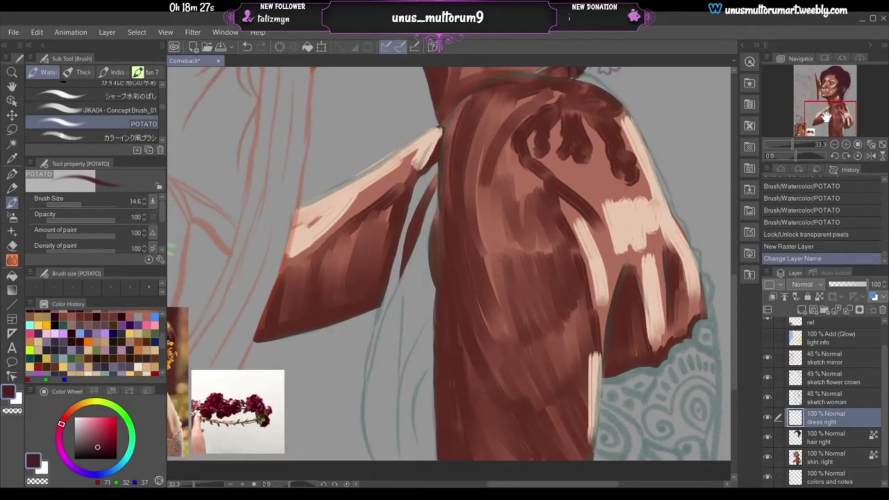
pyautogui.moveTo(825, 119); pyautogui.dragTo(801, 121)
pyautogui.click(18, 157)
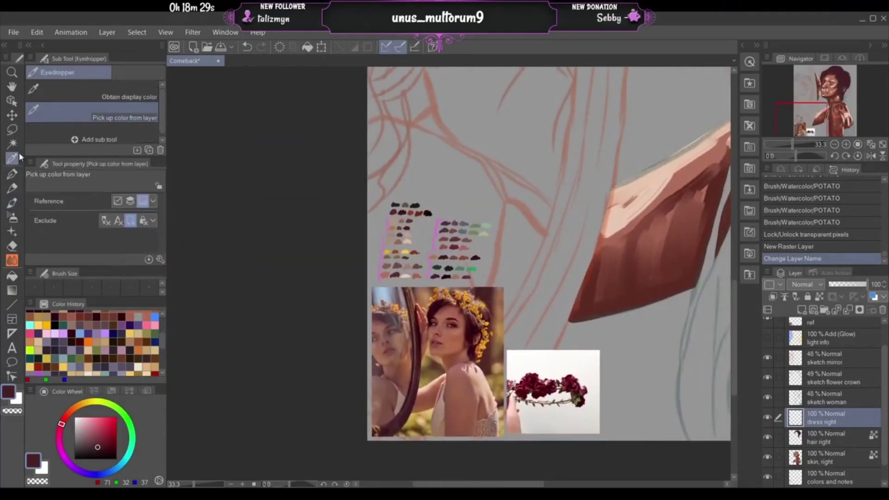
pyautogui.click(846, 144)
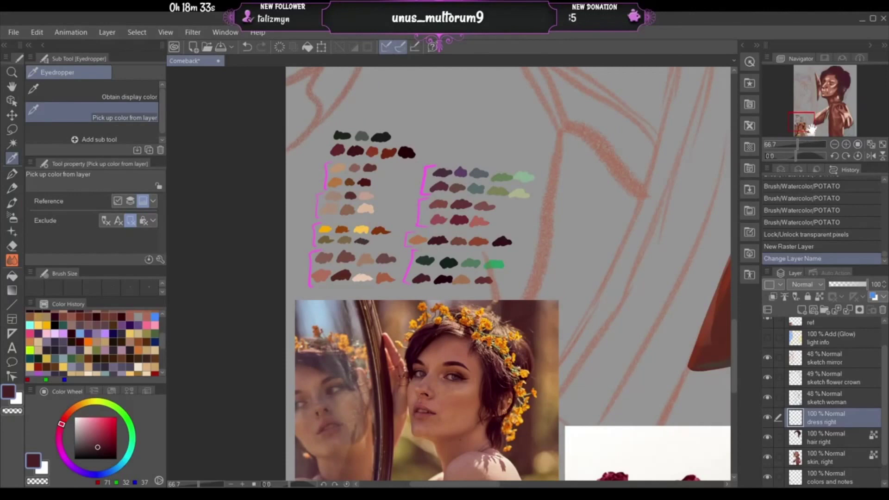
pyautogui.moveTo(811, 126); pyautogui.dragTo(801, 129)
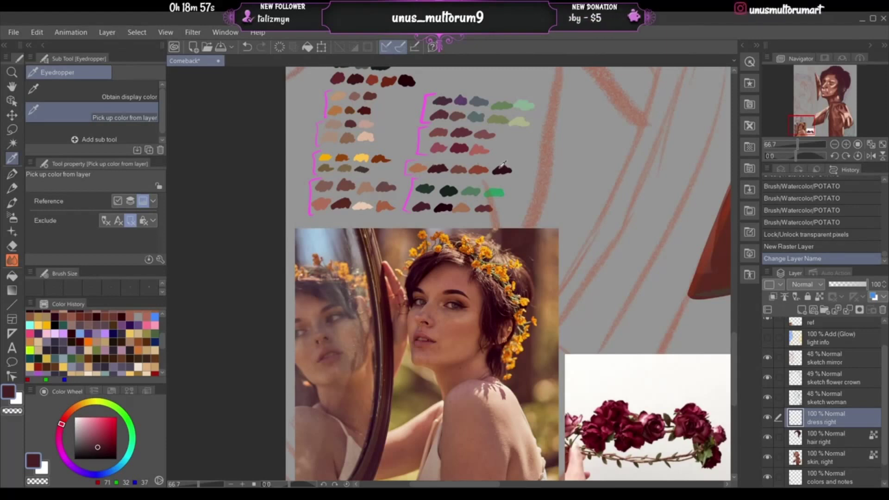
pyautogui.click(333, 131)
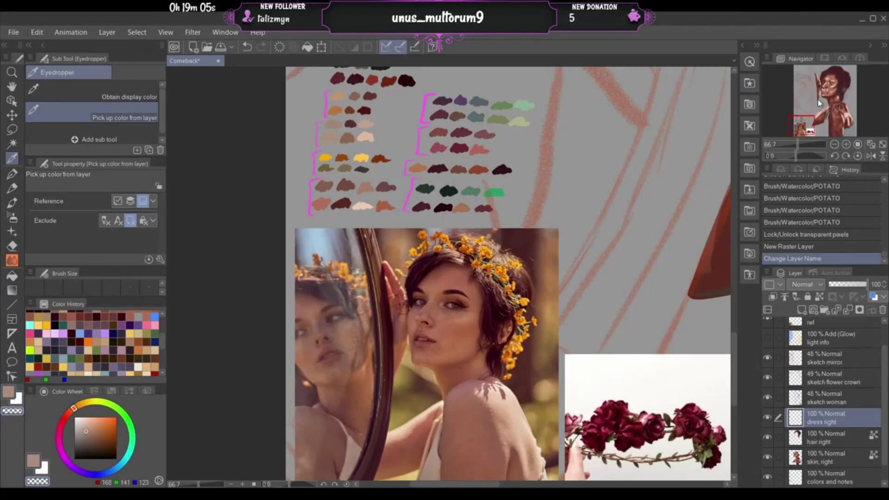
# - Switch to the Turnip pen in the picked beige and try a stroke on the dress sketch below the arm, then undo it
pyautogui.moveTo(807, 125); pyautogui.dragTo(802, 112)
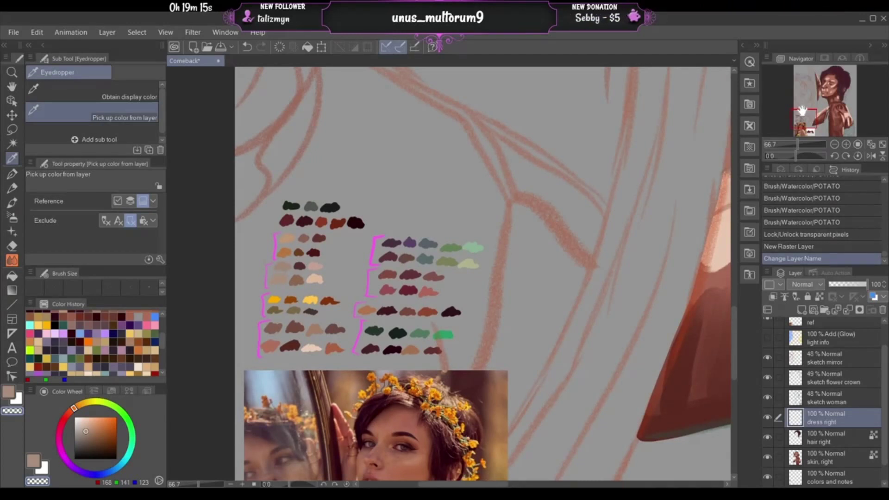
pyautogui.moveTo(802, 111)
pyautogui.mouseDown()
pyautogui.moveTo(818, 109)
pyautogui.moveTo(833, 123)
pyautogui.mouseUp()
pyautogui.click(833, 144)
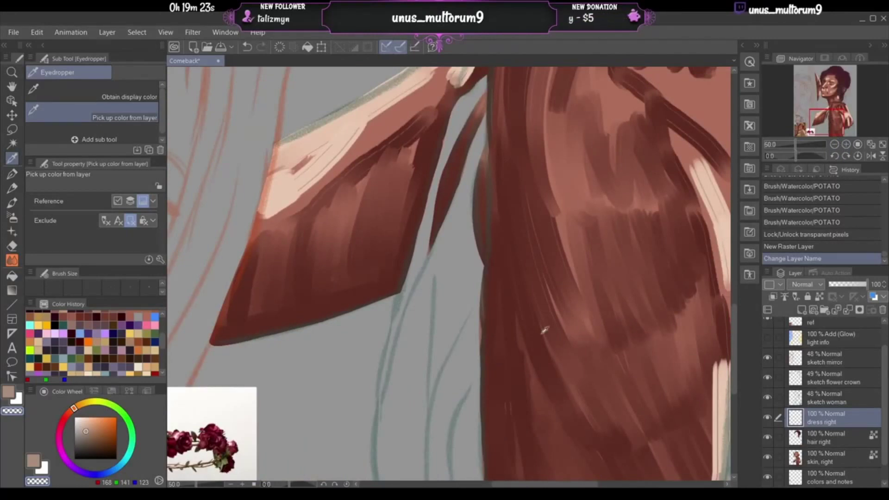
pyautogui.click(11, 175)
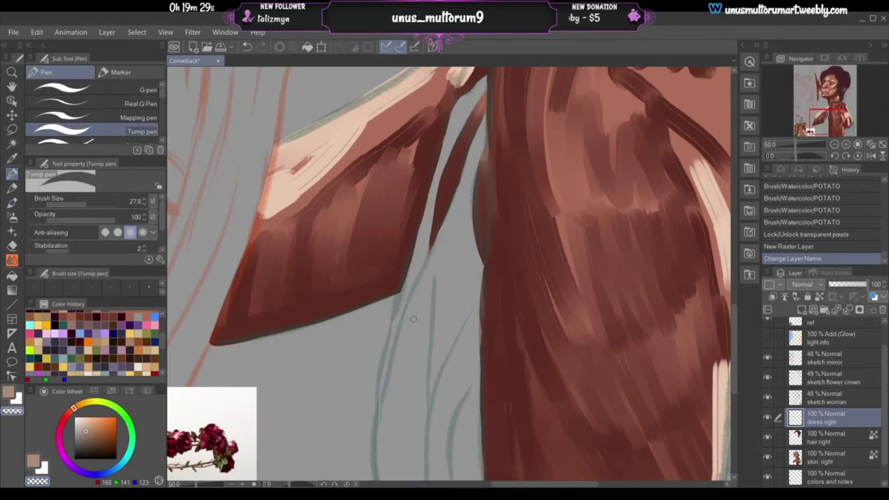
pyautogui.click(9, 391)
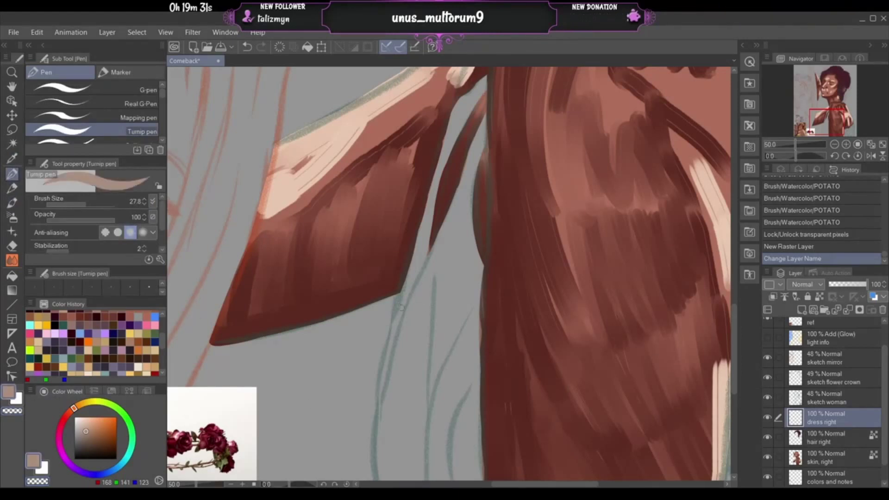
pyautogui.moveTo(398, 366); pyautogui.dragTo(401, 351)
pyautogui.hotkey('ctrl', 'z')
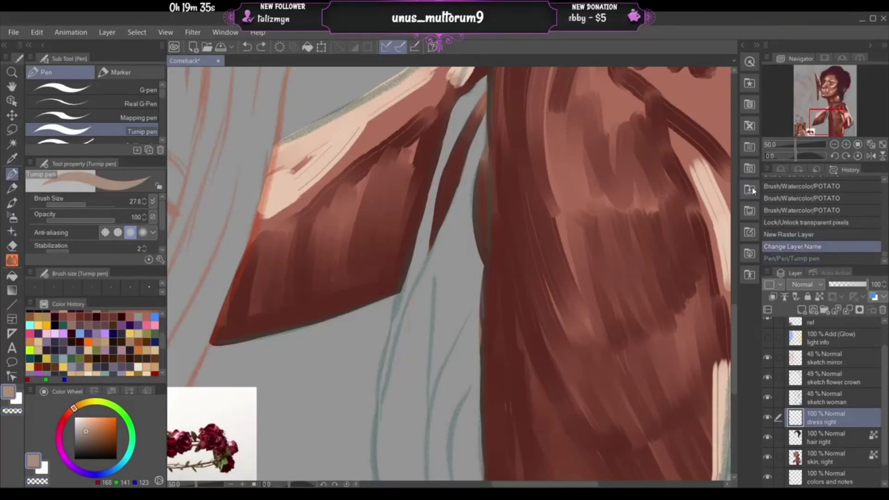
# - Paint a small beige dress edge under the armpit, at the upper end of the gap between arm and torso, redoing and trimming the strokes
pyautogui.click(846, 147)
pyautogui.moveTo(827, 128); pyautogui.dragTo(827, 119)
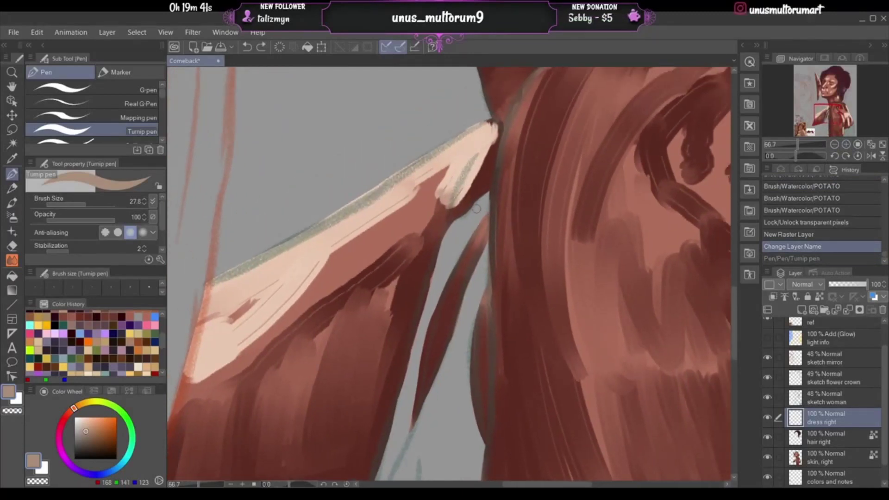
pyautogui.hotkey('ctrl', 'y')
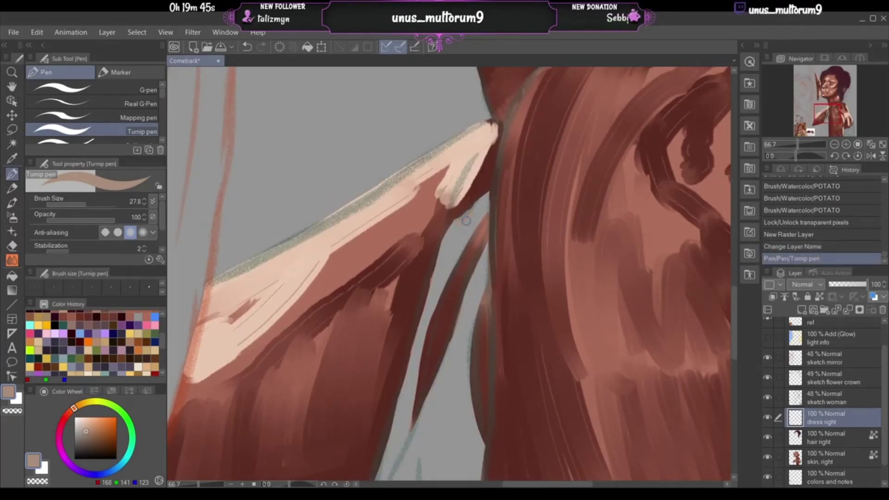
pyautogui.hotkey('ctrl', 'z')
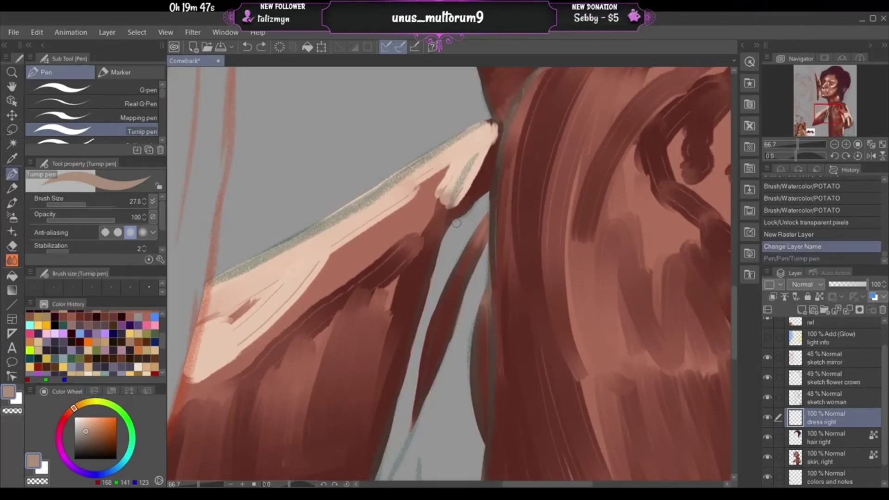
pyautogui.hotkey('ctrl', 'y')
pyautogui.moveTo(477, 208); pyautogui.dragTo(484, 196)
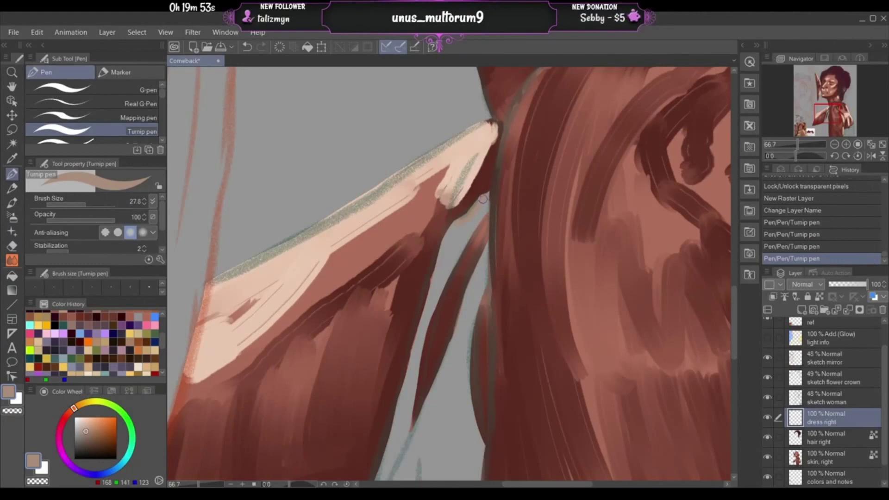
pyautogui.moveTo(493, 189); pyautogui.dragTo(485, 196)
pyautogui.moveTo(485, 195); pyautogui.dragTo(493, 189)
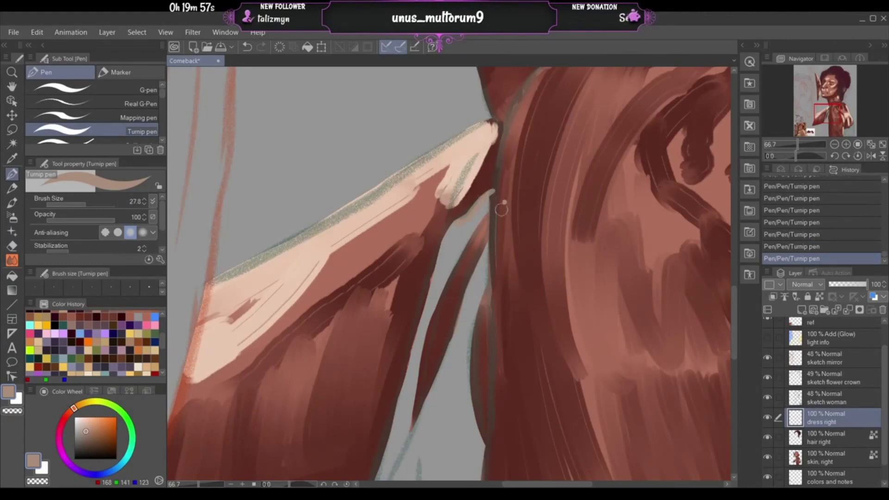
pyautogui.hotkey('ctrl', 'z')
pyautogui.moveTo(495, 178)
pyautogui.mouseDown()
pyautogui.moveTo(497, 237)
pyautogui.moveTo(493, 175)
pyautogui.moveTo(494, 230)
pyautogui.moveTo(493, 185)
pyautogui.mouseUp()
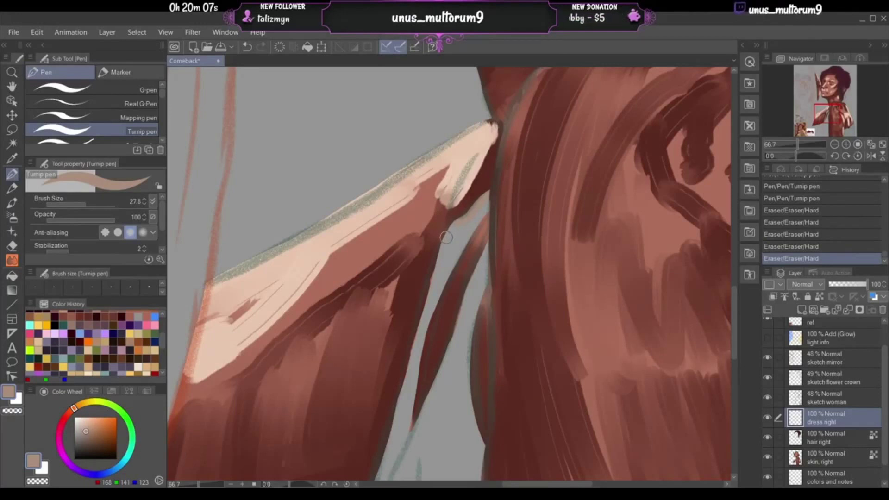
# - Hide the "sketch woman" layer and paint beige along the torso side of the gap and down the edge of the narrow skin strip
pyautogui.click(767, 397)
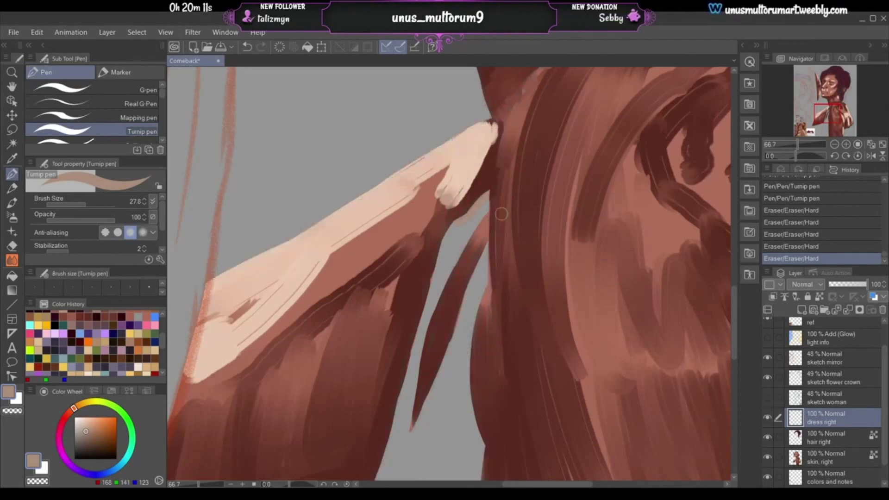
pyautogui.click(846, 144)
pyautogui.click(846, 145)
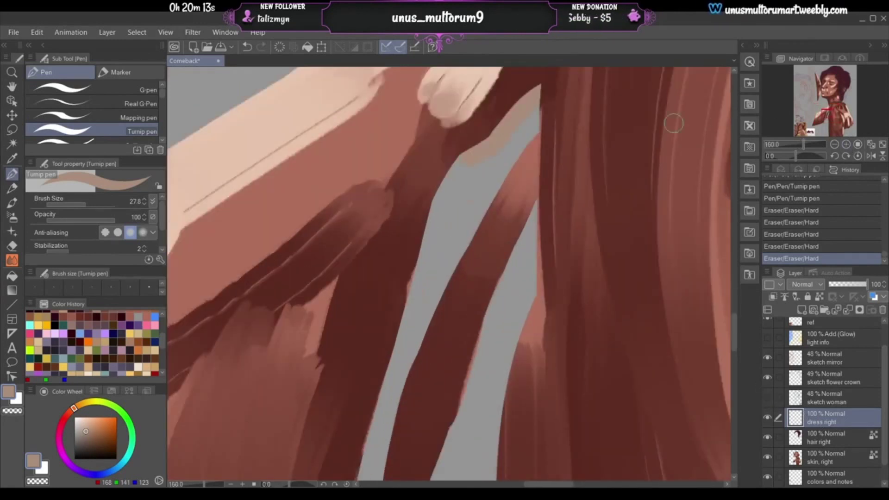
pyautogui.moveTo(535, 99); pyautogui.dragTo(536, 134)
pyautogui.hotkey('ctrl', 'z')
pyautogui.moveTo(534, 97)
pyautogui.mouseDown()
pyautogui.moveTo(536, 132)
pyautogui.moveTo(486, 218)
pyautogui.mouseUp()
pyautogui.moveTo(498, 185); pyautogui.dragTo(444, 289)
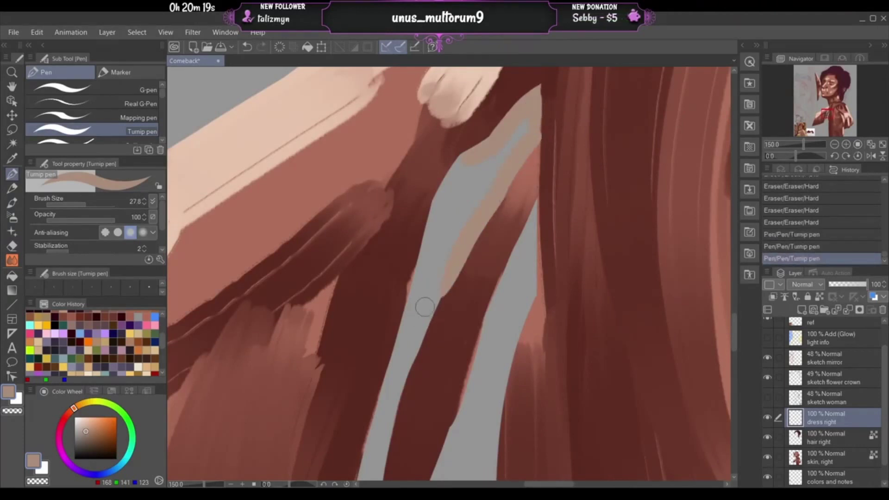
# - Clean up the outer edge of the long beige strip with the hard eraser, undoing the last two erasures
pyautogui.click(477, 255)
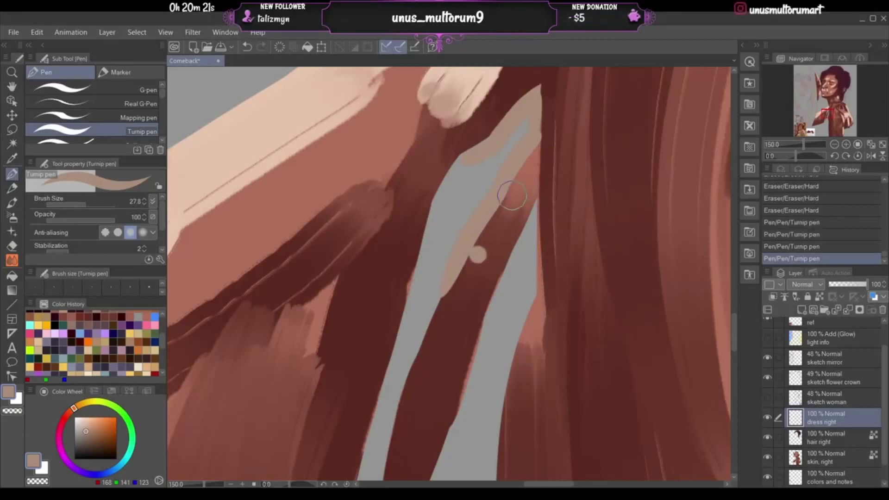
pyautogui.moveTo(476, 254)
pyautogui.mouseDown()
pyautogui.moveTo(470, 280)
pyautogui.moveTo(444, 301)
pyautogui.moveTo(492, 212)
pyautogui.mouseUp()
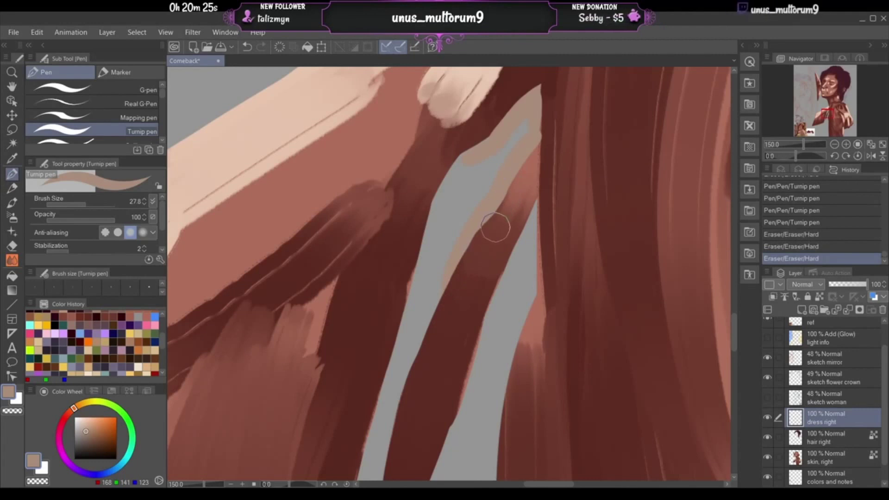
pyautogui.hotkey('ctrl', 'z')
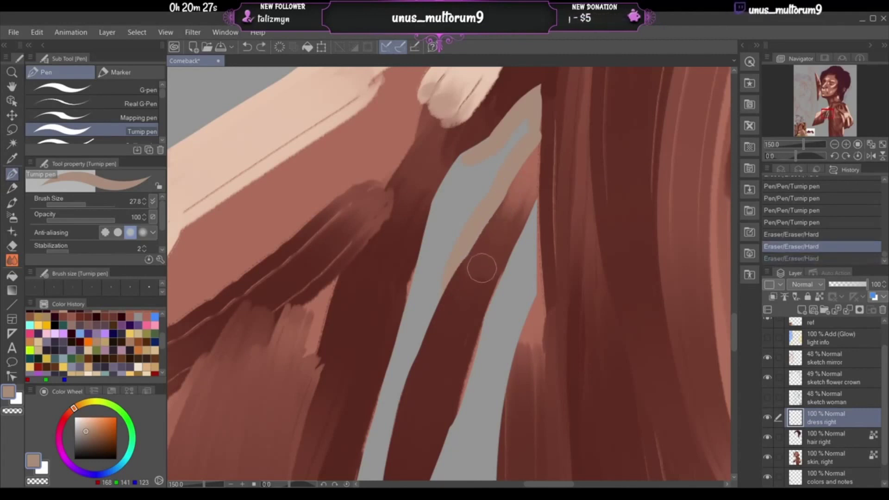
pyautogui.hotkey('ctrl', 'z')
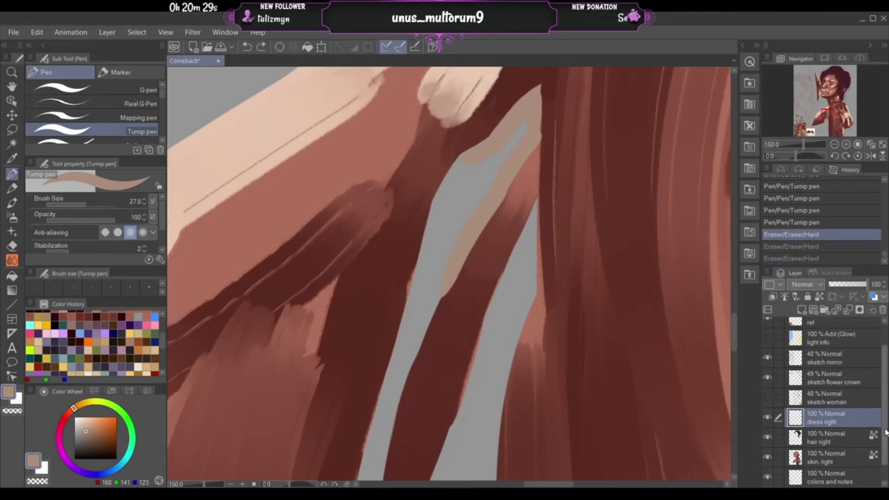
# - Change the Paper layer's color to a dark near-black gray and reselect the "dress right" layer
pyautogui.scroll(-1, 879, 432)
pyautogui.click(876, 473)
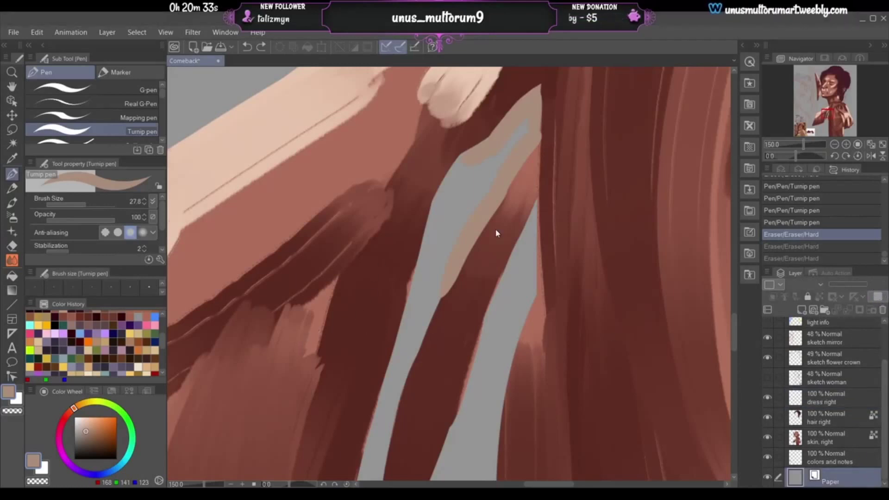
pyautogui.click(647, 196)
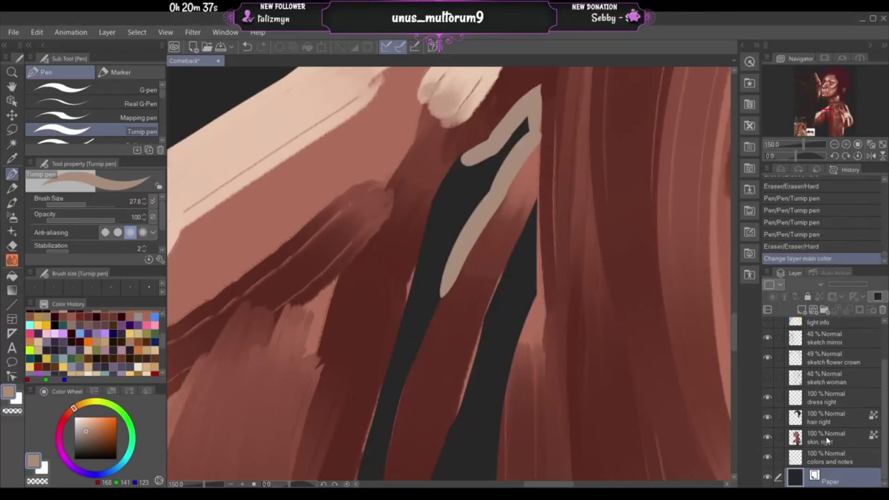
pyautogui.click(848, 397)
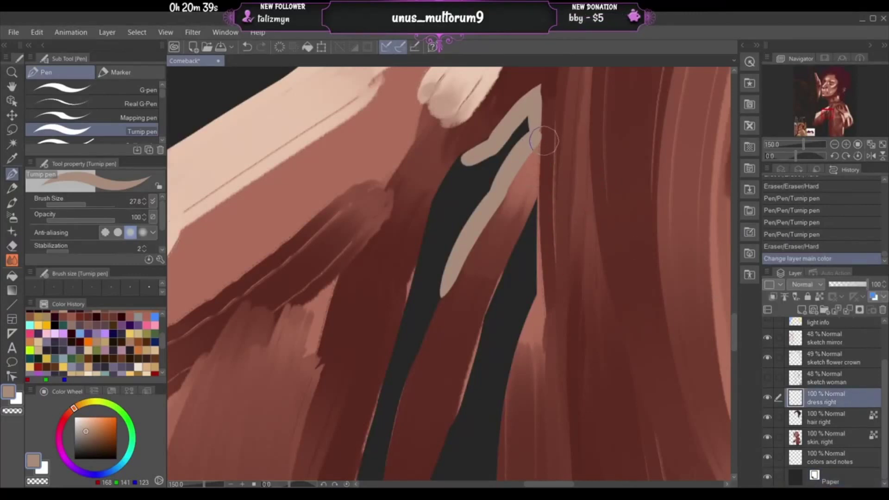
# - Rework the beige tip against the torso and erase the long beige strip running down the narrow skin strip
pyautogui.moveTo(543, 92); pyautogui.dragTo(539, 145)
pyautogui.hotkey('ctrl', 'z')
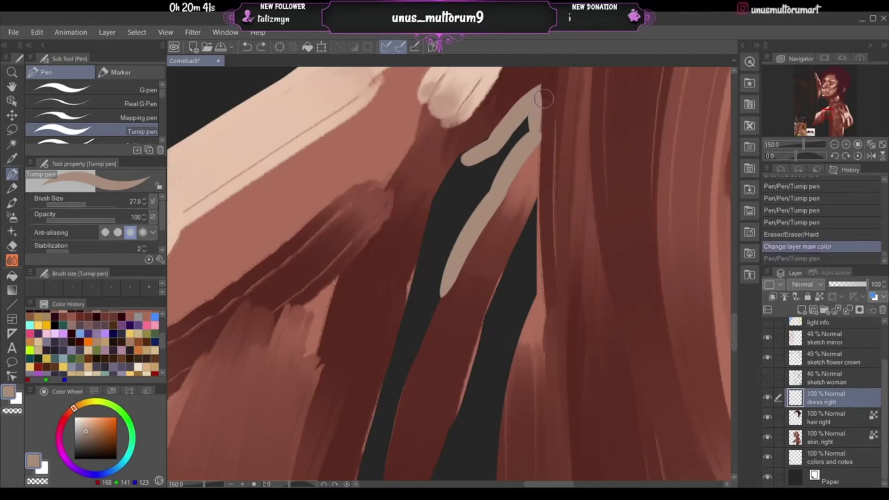
pyautogui.moveTo(542, 95)
pyautogui.mouseDown()
pyautogui.moveTo(547, 158)
pyautogui.moveTo(545, 124)
pyautogui.moveTo(531, 153)
pyautogui.moveTo(541, 149)
pyautogui.moveTo(459, 249)
pyautogui.moveTo(452, 278)
pyautogui.moveTo(479, 205)
pyautogui.moveTo(523, 155)
pyautogui.mouseUp()
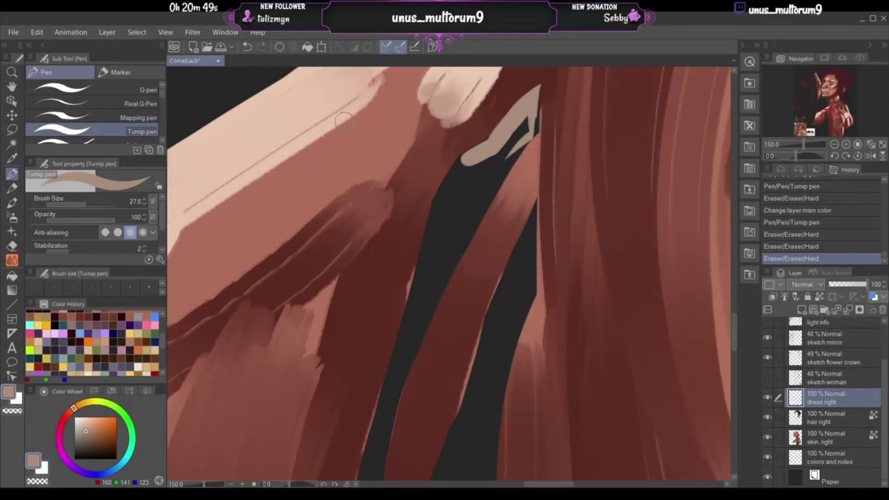
# - Try a G-pen stroke filling the ragged beige edge against the torso, and undo it
pyautogui.click(93, 89)
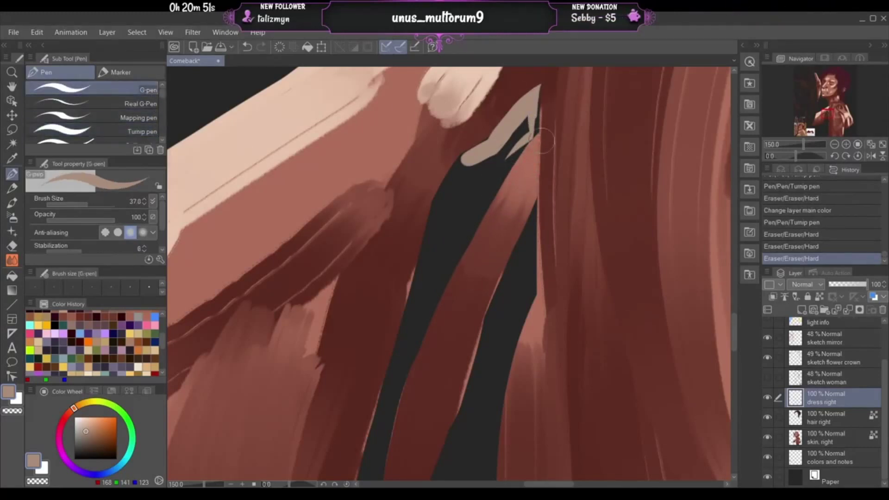
pyautogui.moveTo(533, 132); pyautogui.dragTo(536, 114)
pyautogui.hotkey('ctrl', 'z')
pyautogui.hotkey('ctrl', 'y')
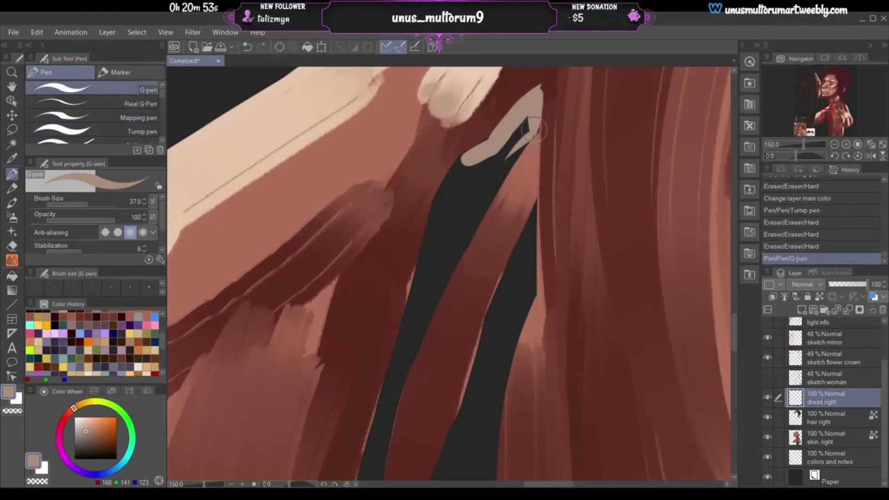
pyautogui.hotkey('ctrl', 'z')
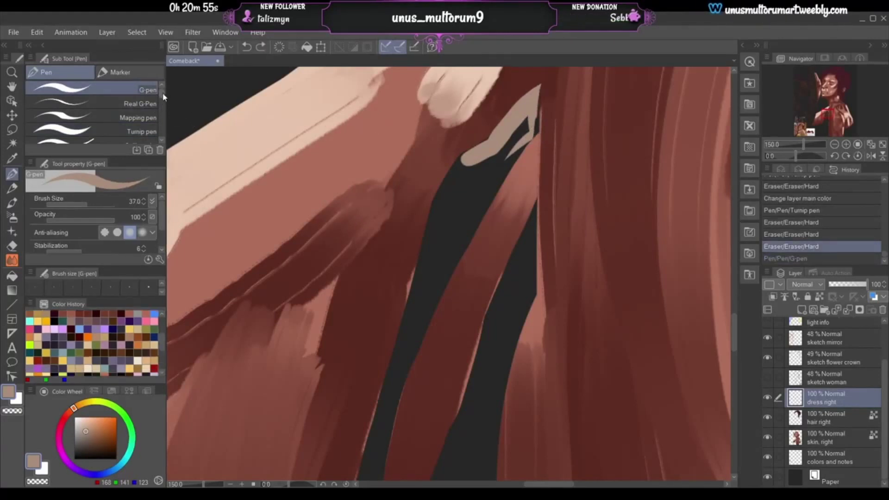
pyautogui.scroll(-3, 164, 99)
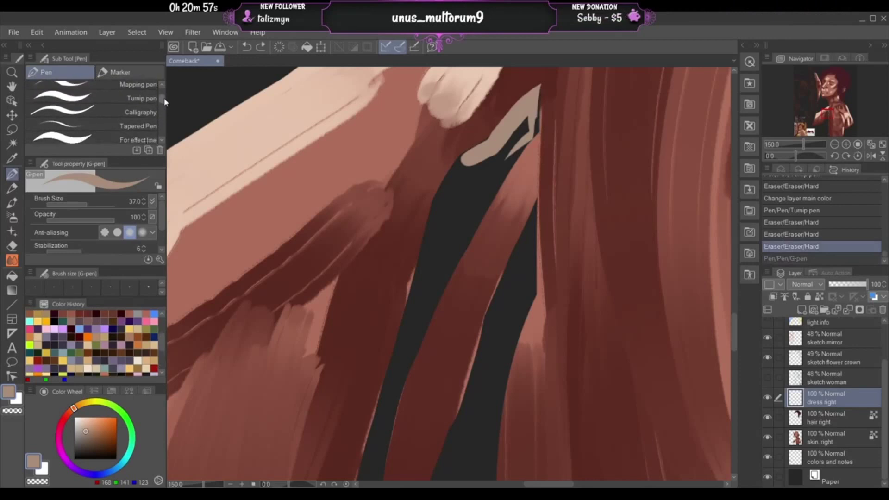
pyautogui.click(153, 100)
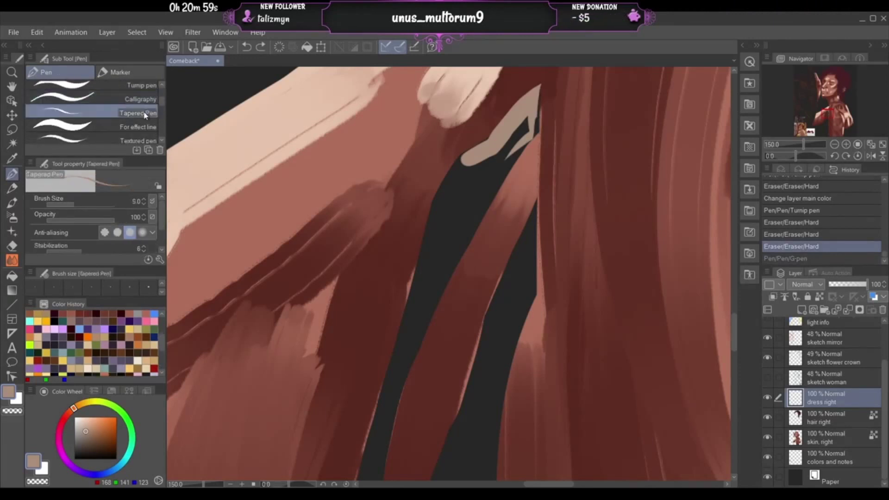
pyautogui.click(152, 140)
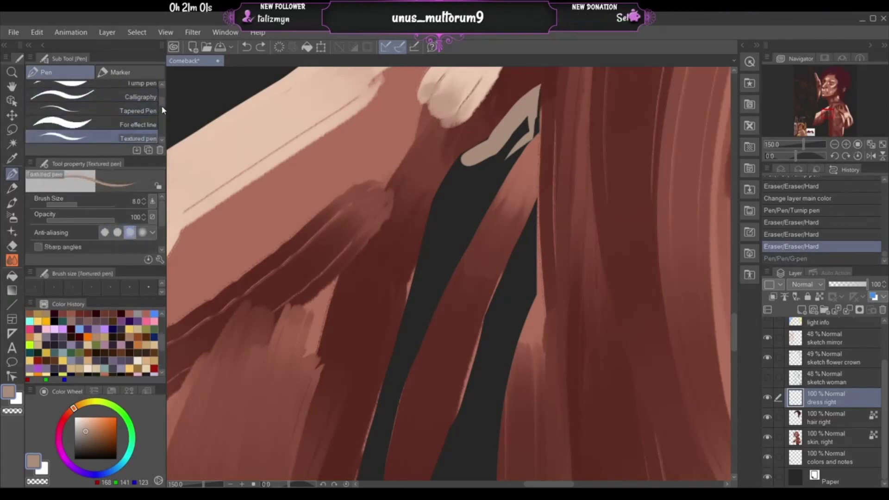
pyautogui.scroll(-10, 161, 121)
pyautogui.scroll(10, 161, 122)
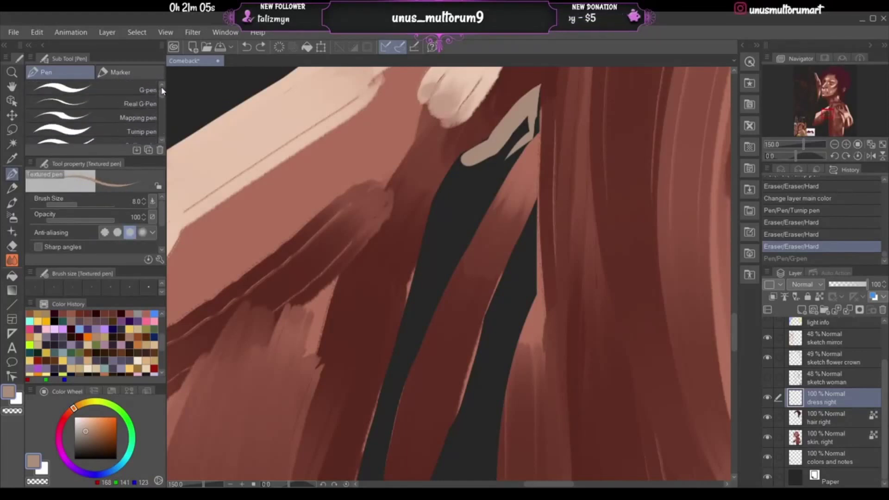
# - Try short Felt pen marker strokes in the dark gap below the beige patch, and undo the longer one
pyautogui.click(121, 72)
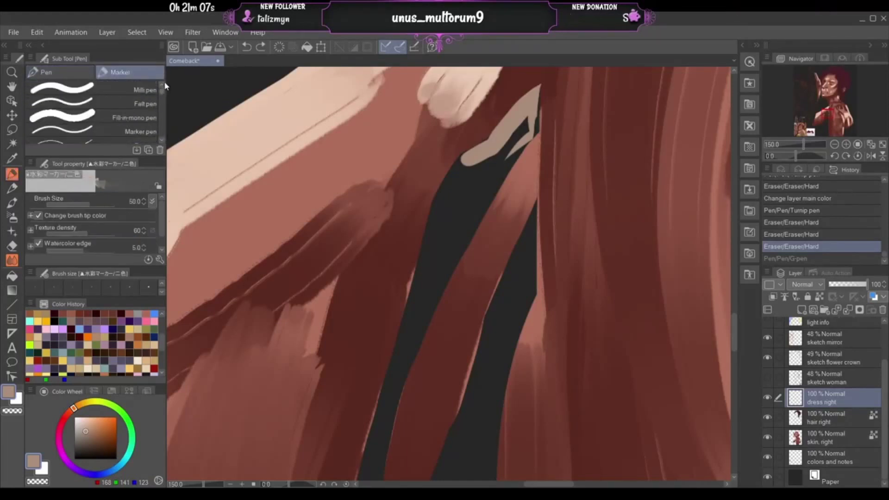
pyautogui.click(134, 102)
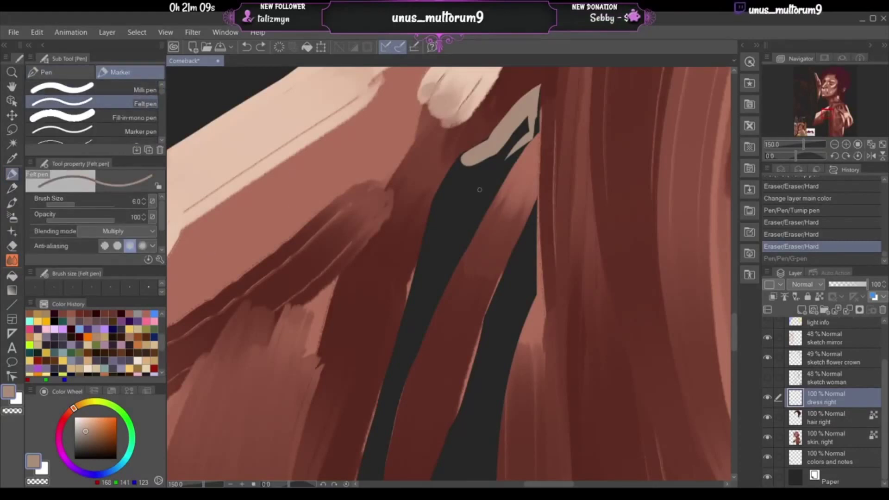
pyautogui.moveTo(479, 183); pyautogui.dragTo(479, 187)
pyautogui.moveTo(492, 162)
pyautogui.mouseDown()
pyautogui.moveTo(476, 199)
pyautogui.moveTo(486, 195)
pyautogui.mouseUp()
pyautogui.hotkey('ctrl', 'z')
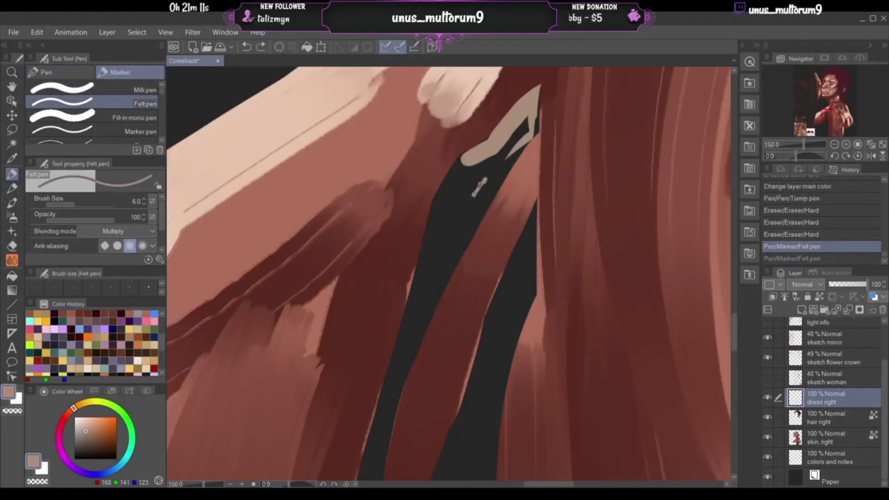
pyautogui.hotkey('ctrl', 'y')
pyautogui.hotkey('ctrl', 'z')
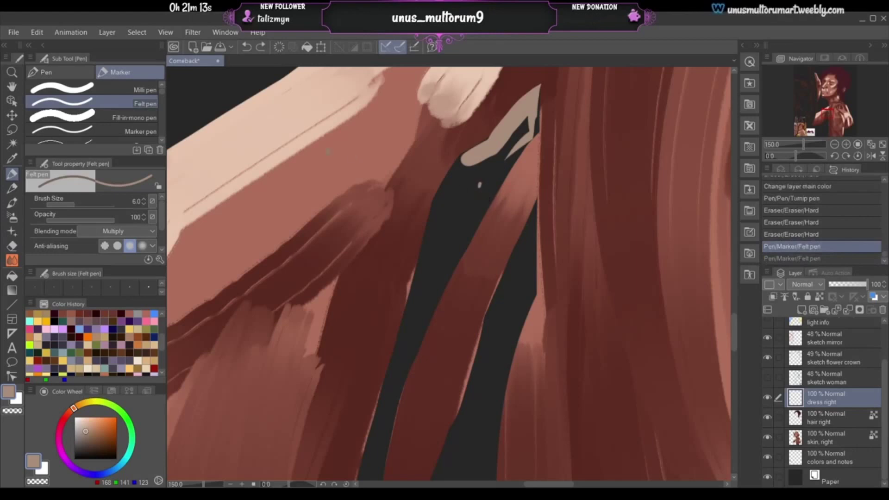
# - Extend the beige patch down into the dark gap using the Milli pen at brush size 8.8
pyautogui.click(145, 92)
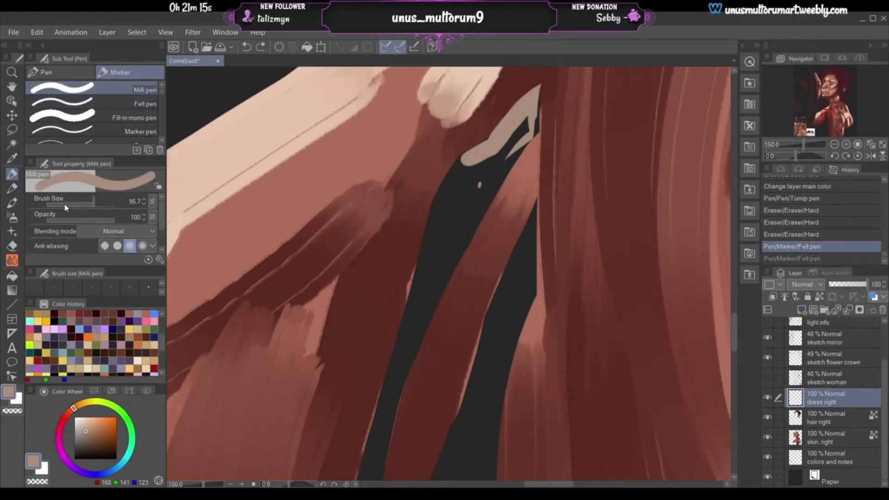
pyautogui.moveTo(65, 204); pyautogui.dragTo(78, 206)
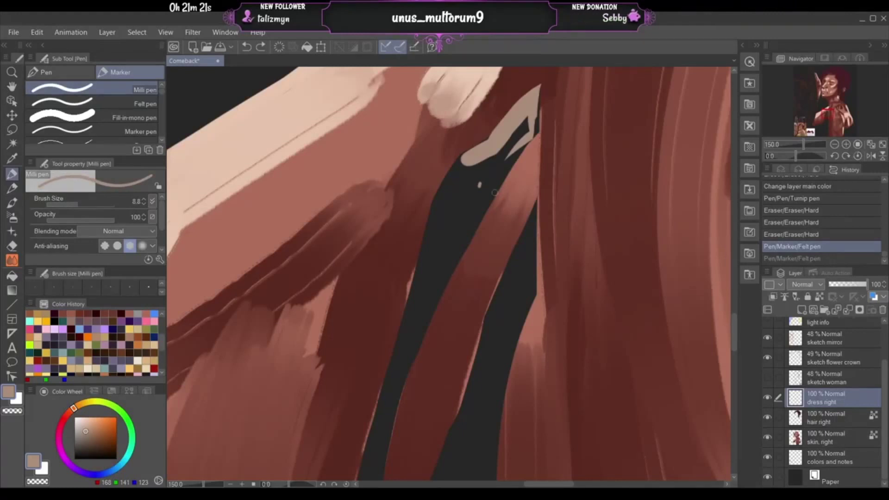
pyautogui.moveTo(486, 165)
pyautogui.mouseDown()
pyautogui.moveTo(472, 199)
pyautogui.moveTo(509, 146)
pyautogui.moveTo(465, 194)
pyautogui.moveTo(460, 185)
pyautogui.moveTo(483, 144)
pyautogui.moveTo(444, 177)
pyautogui.mouseUp()
pyautogui.hotkey('ctrl', 'z')
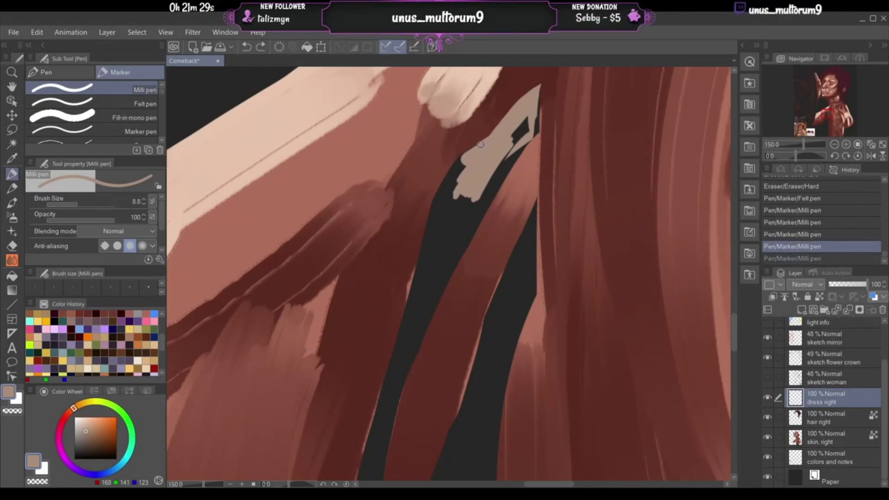
# - Outline the beige patch's edge along the arm with the Milli pen, undoing and redrawing the stroke until it fits
pyautogui.moveTo(478, 146)
pyautogui.mouseDown()
pyautogui.moveTo(441, 187)
pyautogui.moveTo(466, 151)
pyautogui.mouseUp()
pyautogui.hotkey('ctrl', 'z')
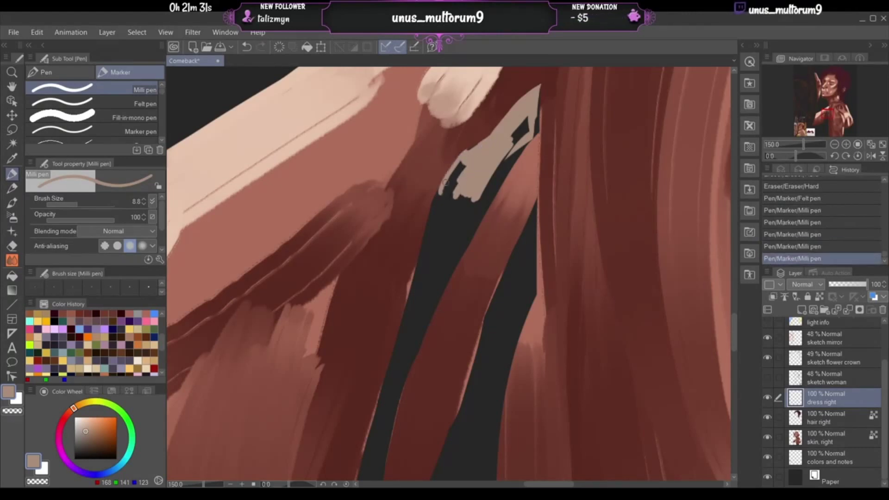
pyautogui.hotkey('ctrl', 'z')
pyautogui.moveTo(440, 192); pyautogui.dragTo(469, 149)
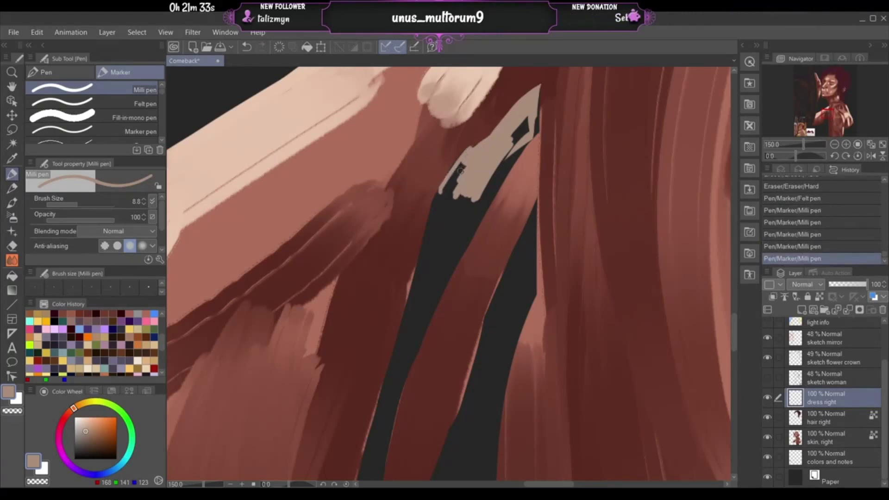
pyautogui.hotkey('ctrl', 'z')
pyautogui.moveTo(445, 188); pyautogui.dragTo(472, 146)
pyautogui.hotkey('ctrl', 'z')
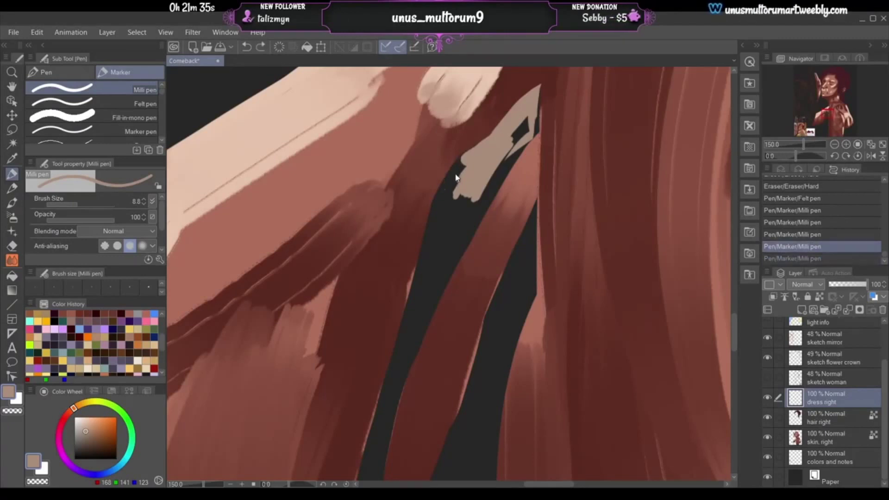
pyautogui.hotkey('ctrl', 'y')
pyautogui.hotkey('ctrl', 'z')
pyautogui.hotkey('ctrl', 'y')
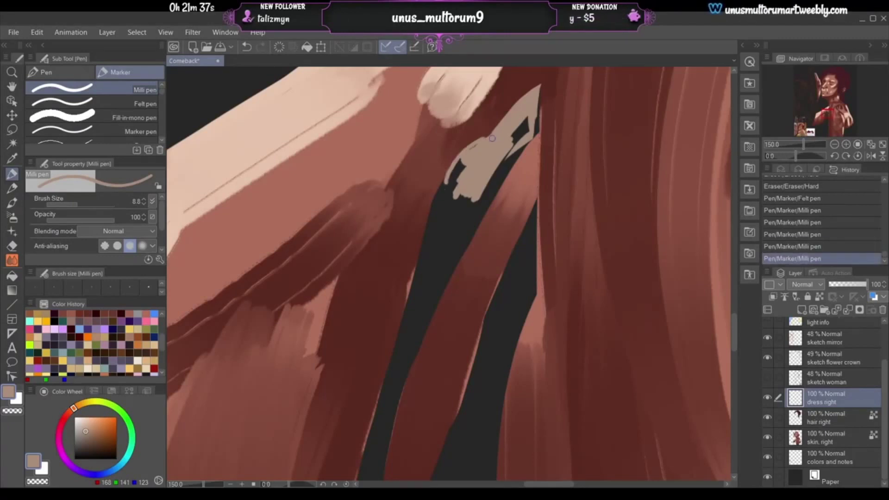
# - Fill the patch's arm-side edge and the dark hole near its tip with beige, undoing the last stroke
pyautogui.moveTo(473, 148)
pyautogui.mouseDown()
pyautogui.moveTo(486, 137)
pyautogui.moveTo(454, 188)
pyautogui.moveTo(452, 176)
pyautogui.mouseUp()
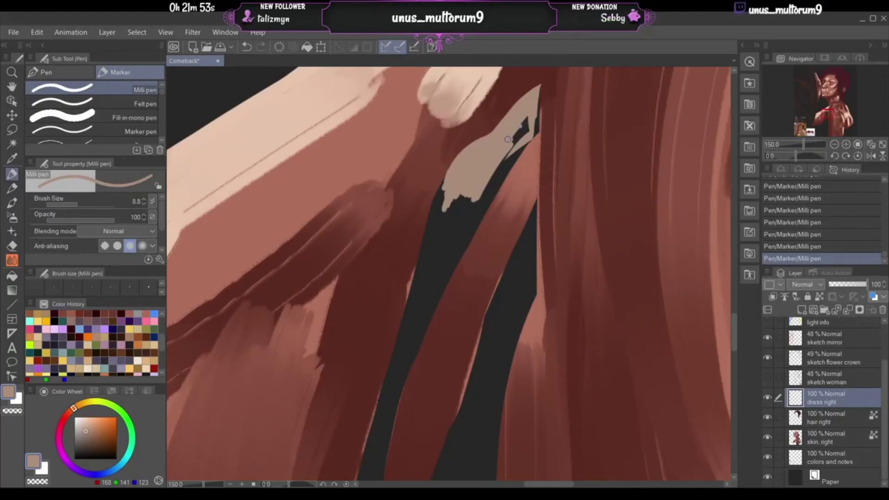
pyautogui.moveTo(508, 138); pyautogui.dragTo(527, 119)
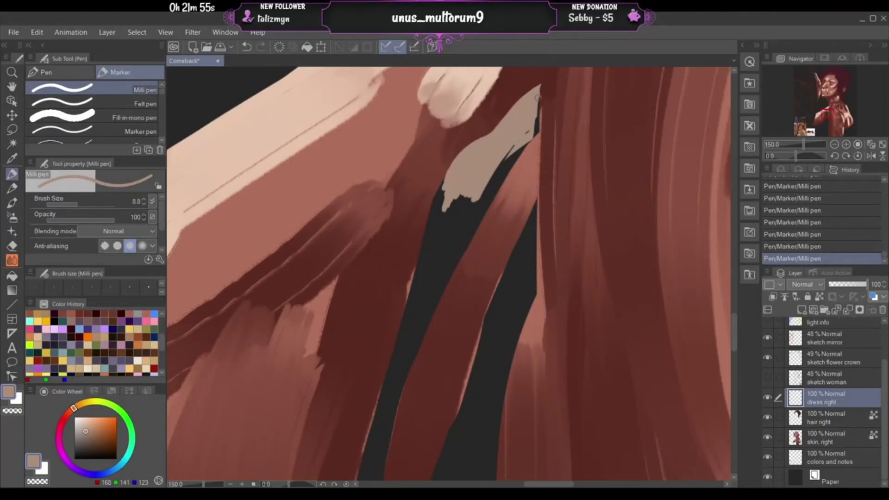
pyautogui.hotkey('ctrl', 'z')
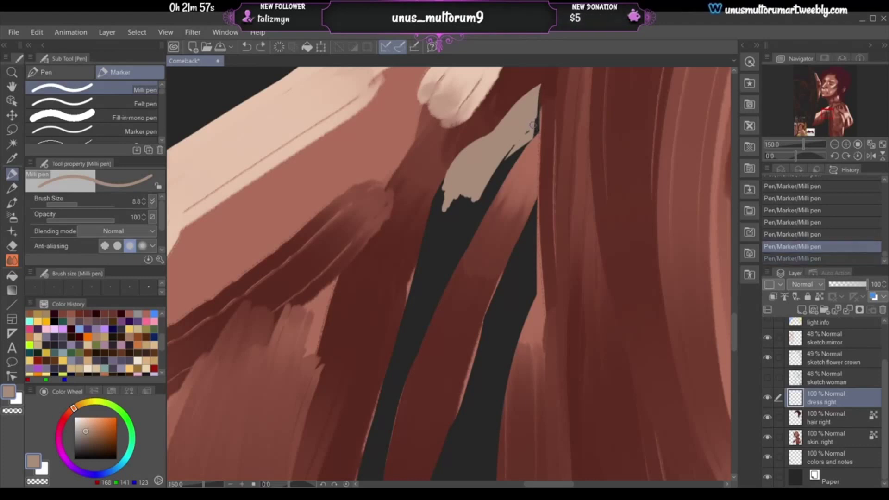
# - Paint a thick beige stroke from the patch's lower edge down into the gap with the CY-Estandar 2 marker
pyautogui.click(162, 139)
pyautogui.click(162, 139)
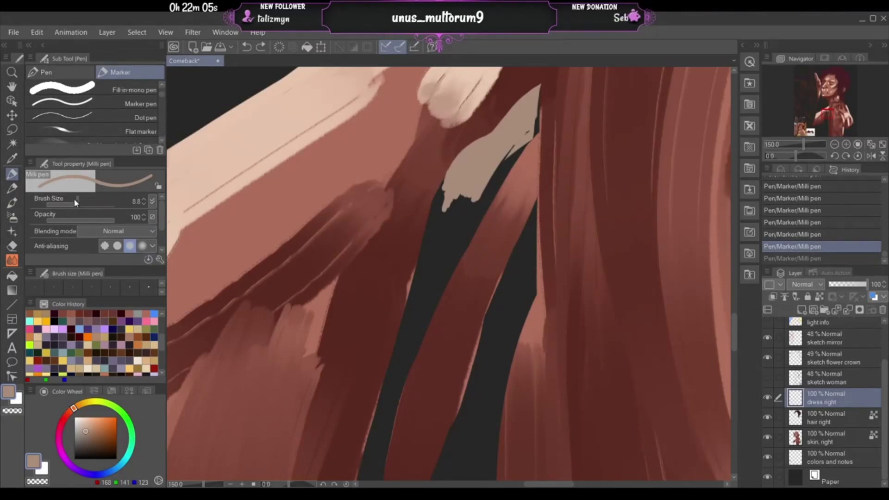
pyautogui.scroll(-3, 162, 101)
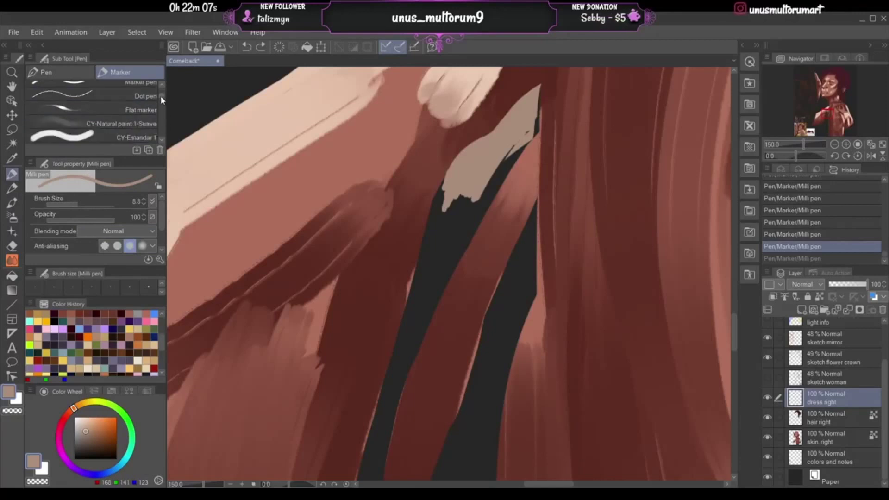
pyautogui.scroll(-3, 162, 102)
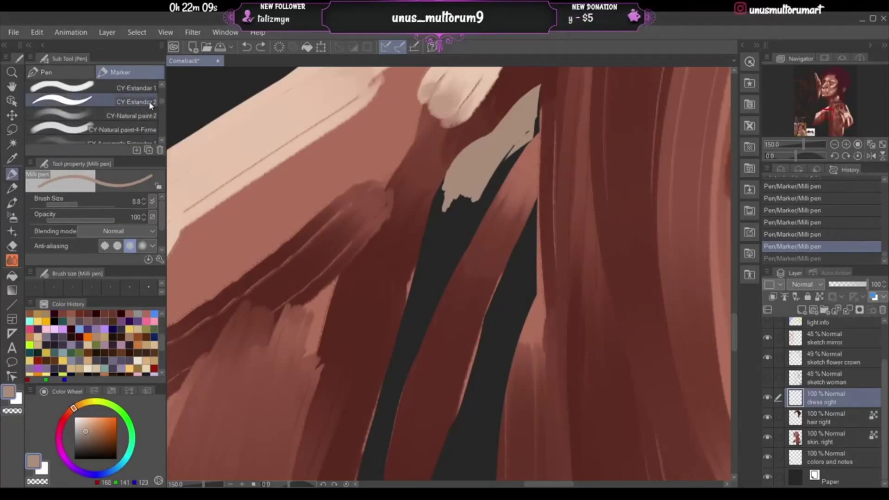
pyautogui.click(134, 102)
pyautogui.moveTo(454, 194); pyautogui.dragTo(437, 252)
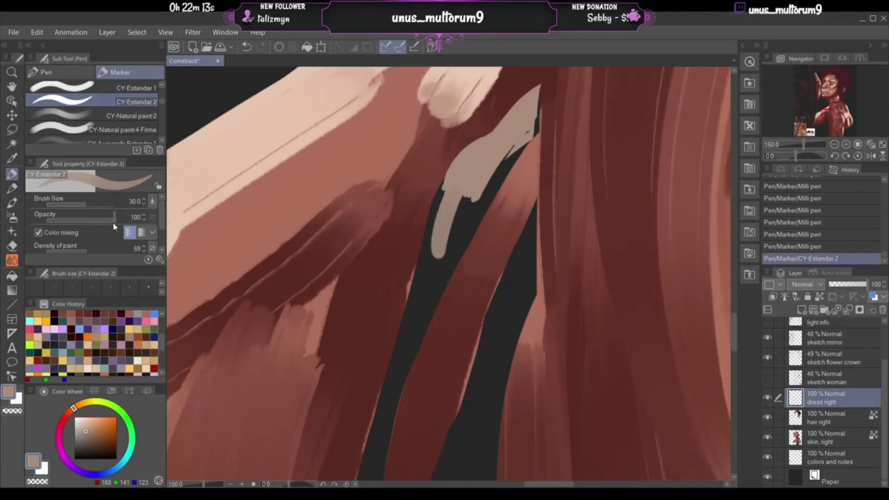
# - Try a CY-Estandar 2 stroke at brush size 8.2 along the tip's edge against the torso, and undo it
pyautogui.moveTo(82, 207); pyautogui.dragTo(79, 204)
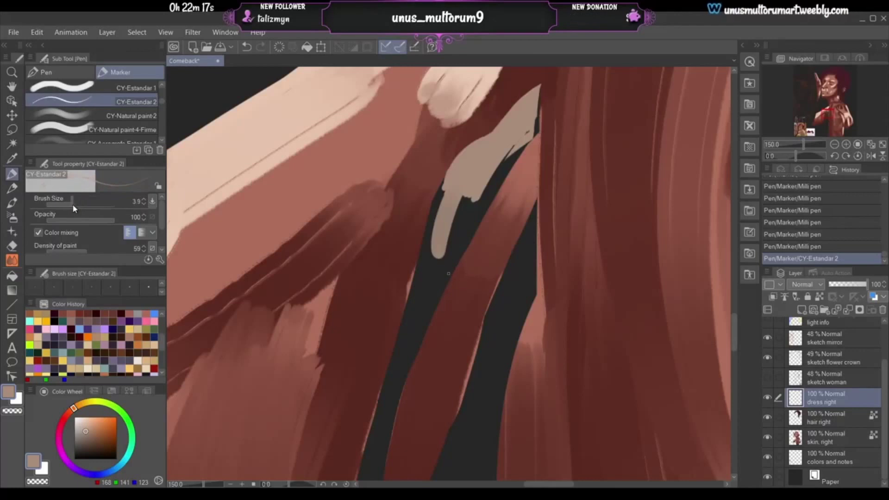
pyautogui.click(77, 204)
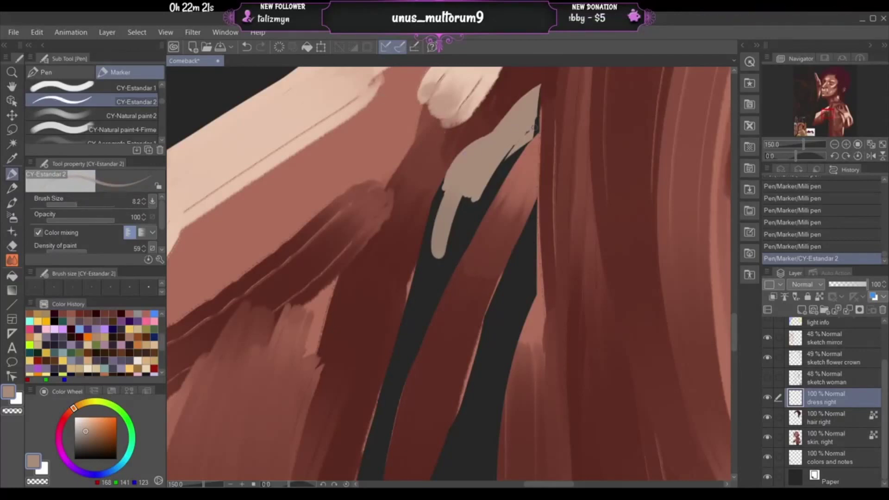
pyautogui.moveTo(536, 99); pyautogui.dragTo(541, 135)
pyautogui.hotkey('ctrl', 'z')
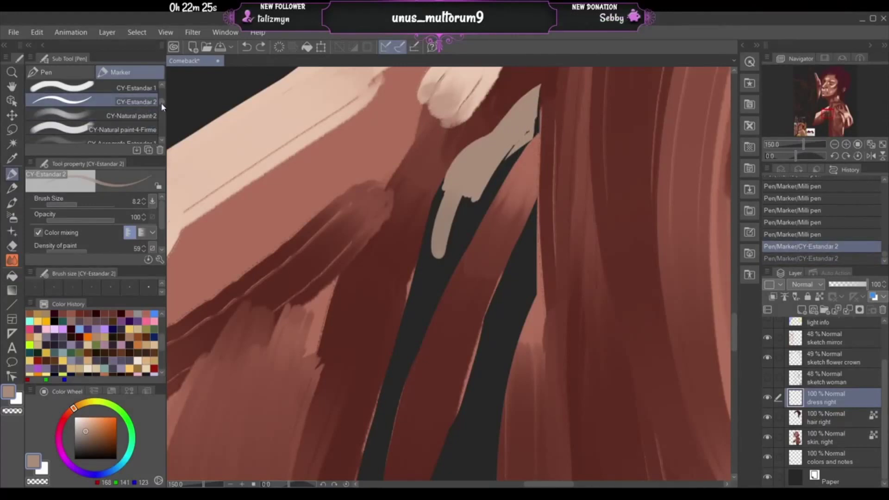
# - Switch back to the G-pen and set its brush size to 17.3
pyautogui.scroll(3, 162, 107)
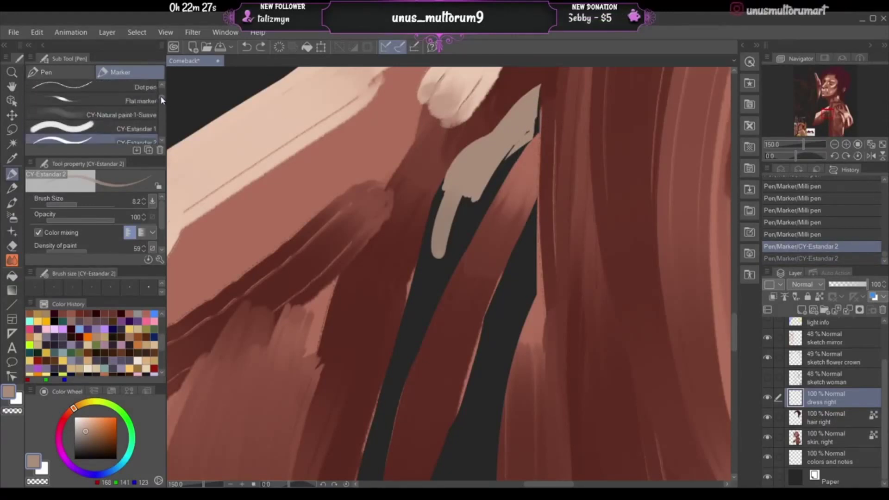
pyautogui.scroll(4, 162, 101)
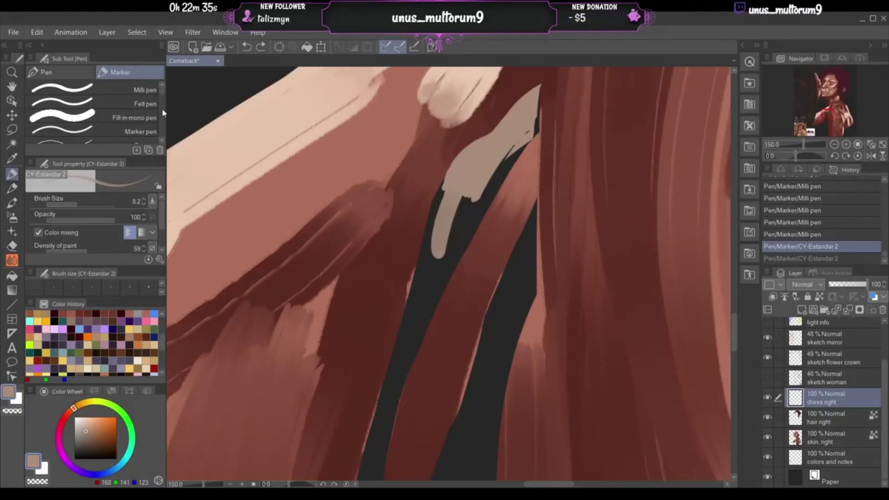
pyautogui.click(12, 188)
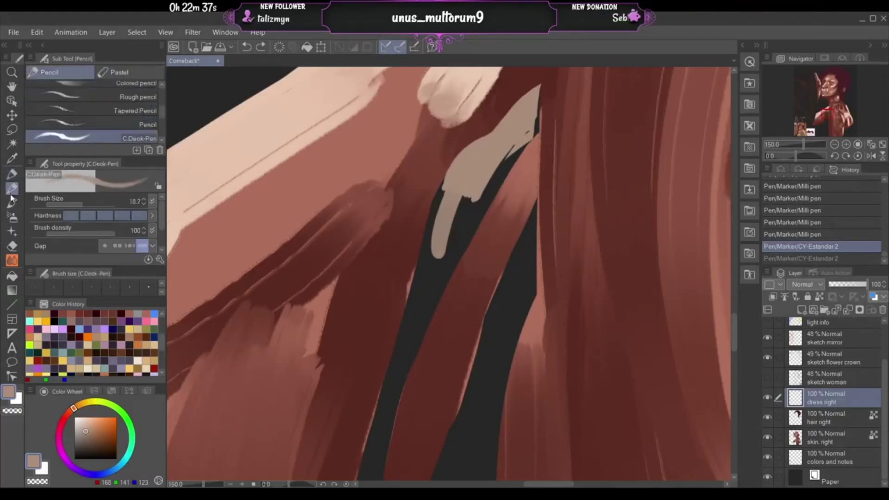
pyautogui.click(12, 174)
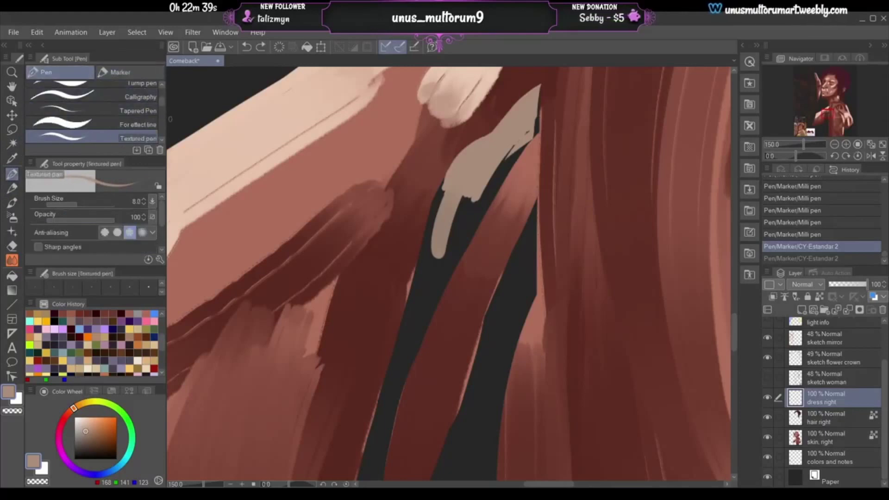
pyautogui.scroll(3, 162, 103)
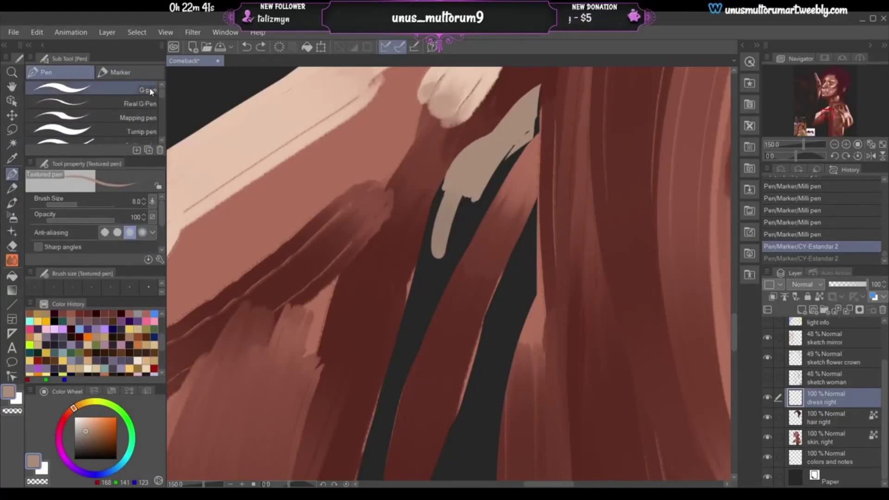
pyautogui.click(149, 90)
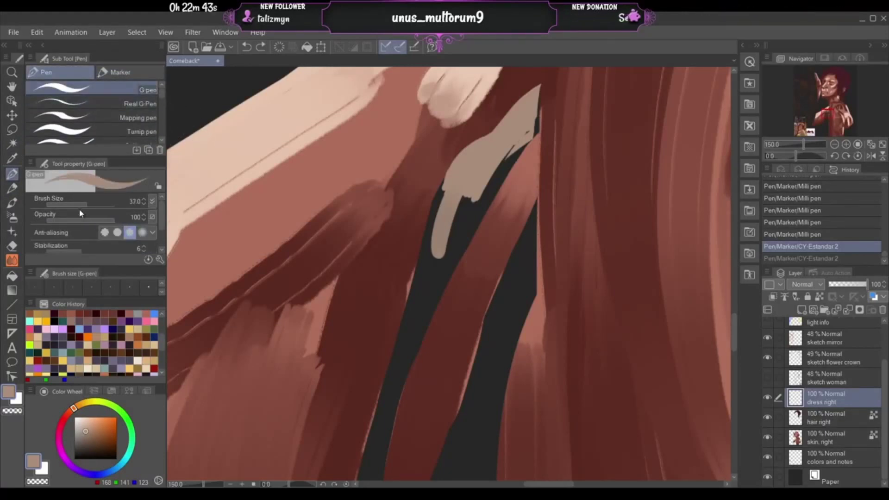
pyautogui.moveTo(80, 211); pyautogui.dragTo(84, 203)
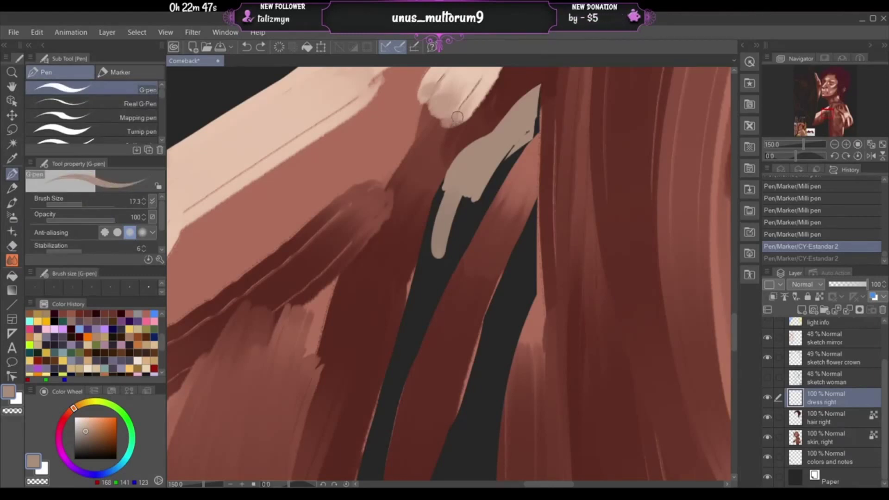
# - Rework the beige tip's edge against the torso with short G-pen strokes, undoing the ones that miss the edge
pyautogui.moveTo(531, 100); pyautogui.dragTo(532, 129)
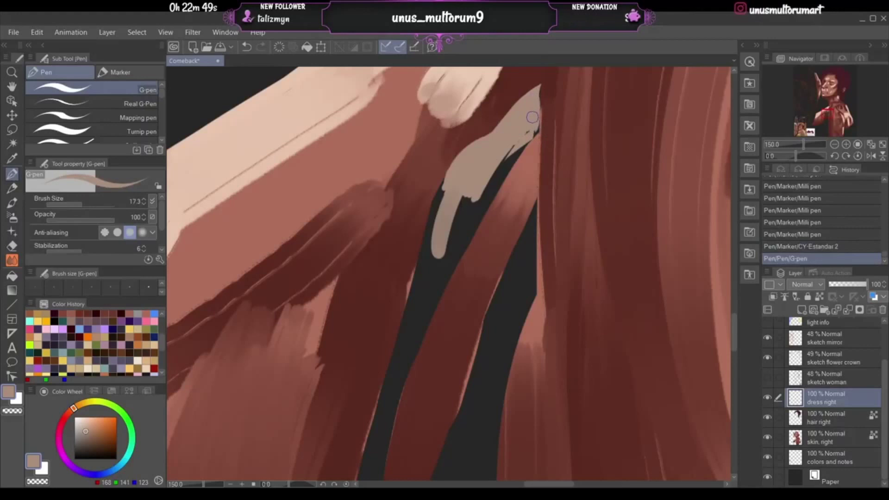
pyautogui.hotkey('ctrl', 'z')
pyautogui.moveTo(535, 99); pyautogui.dragTo(536, 128)
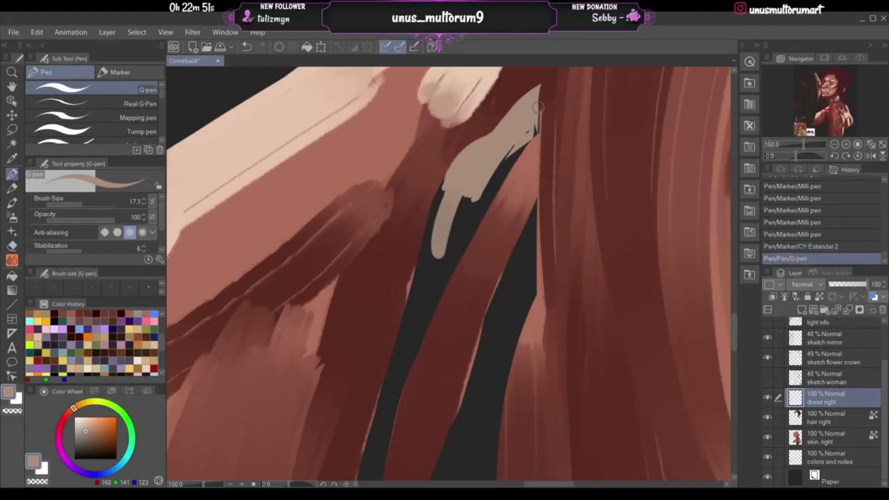
pyautogui.hotkey('ctrl', 'z')
pyautogui.moveTo(537, 96); pyautogui.dragTo(539, 128)
pyautogui.hotkey('ctrl', 'z')
# - Draw a beige G-pen stroke down the upper edge of the narrow skin strip, undoing the first attempt
pyautogui.moveTo(536, 91)
pyautogui.mouseDown()
pyautogui.moveTo(542, 137)
pyautogui.moveTo(538, 121)
pyautogui.moveTo(549, 118)
pyautogui.moveTo(489, 183)
pyautogui.mouseUp()
pyautogui.hotkey('ctrl', 'z')
pyautogui.moveTo(523, 143); pyautogui.dragTo(480, 217)
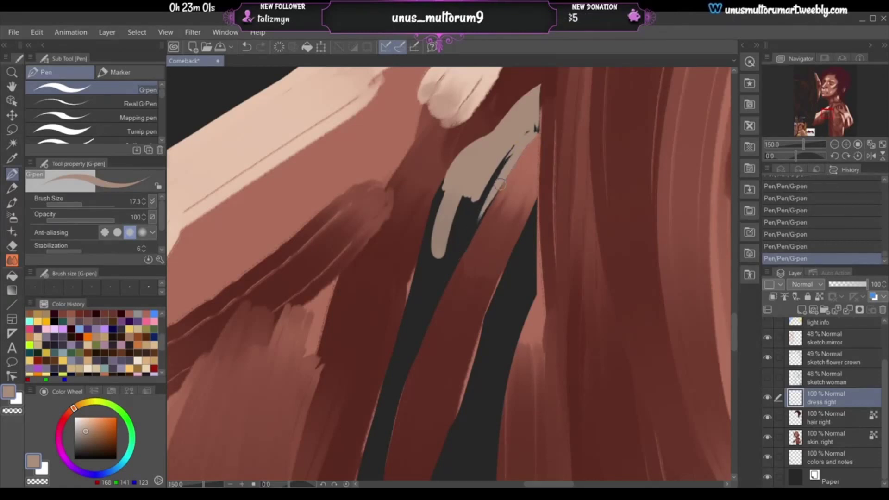
# - Fill the upper part of the gap between the arm and the narrow skin strip with beige G-pen strokes
pyautogui.moveTo(500, 184)
pyautogui.mouseDown()
pyautogui.moveTo(461, 246)
pyautogui.moveTo(458, 268)
pyautogui.mouseUp()
pyautogui.moveTo(483, 214); pyautogui.dragTo(453, 277)
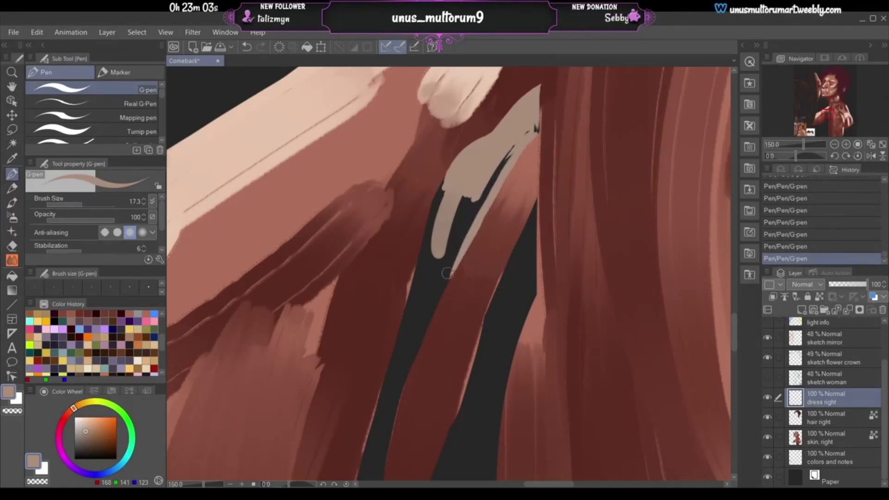
pyautogui.moveTo(507, 160); pyautogui.dragTo(456, 236)
pyautogui.moveTo(465, 196)
pyautogui.mouseDown()
pyautogui.moveTo(452, 214)
pyautogui.moveTo(450, 194)
pyautogui.mouseUp()
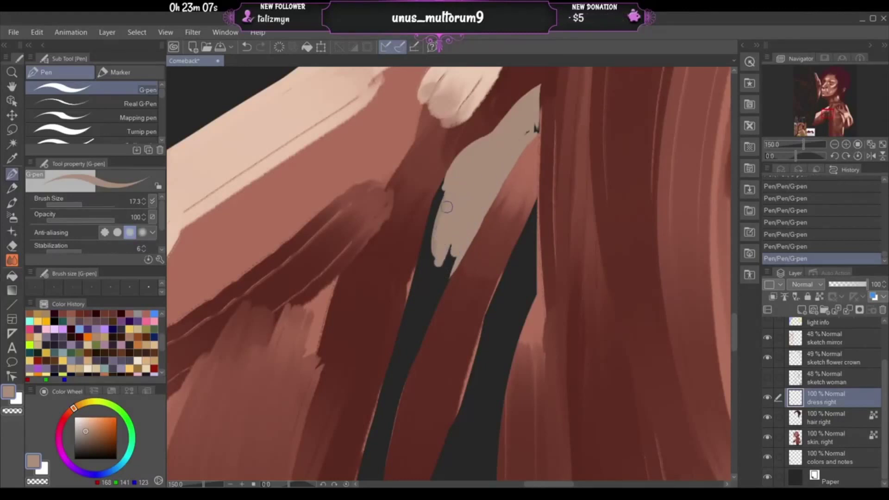
pyautogui.moveTo(439, 239)
pyautogui.mouseDown()
pyautogui.moveTo(448, 198)
pyautogui.moveTo(432, 238)
pyautogui.moveTo(448, 185)
pyautogui.mouseUp()
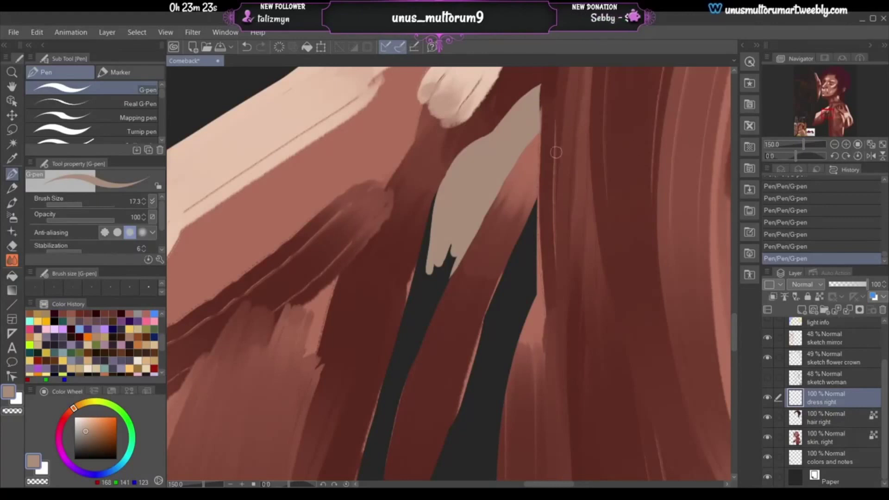
# - Touch up the beige patch's lower edge beside the skin strip with the Hard eraser, undoing a stray stroke
pyautogui.click(846, 144)
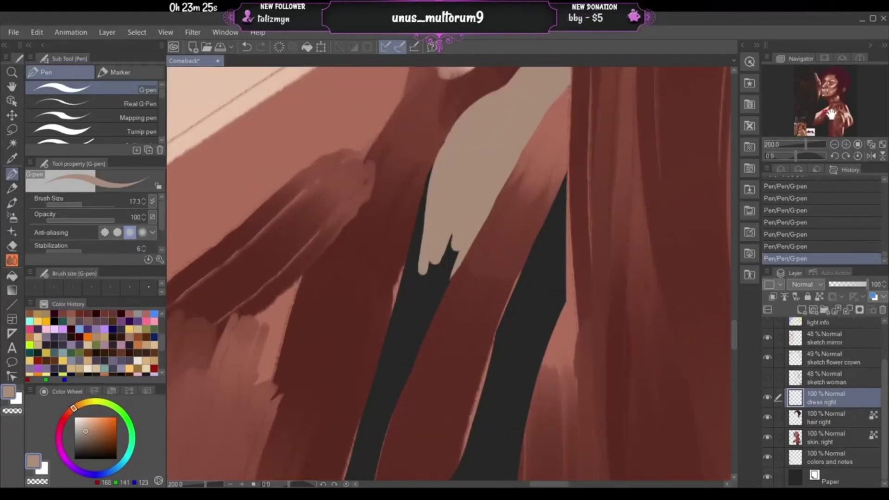
pyautogui.moveTo(832, 115); pyautogui.dragTo(831, 113)
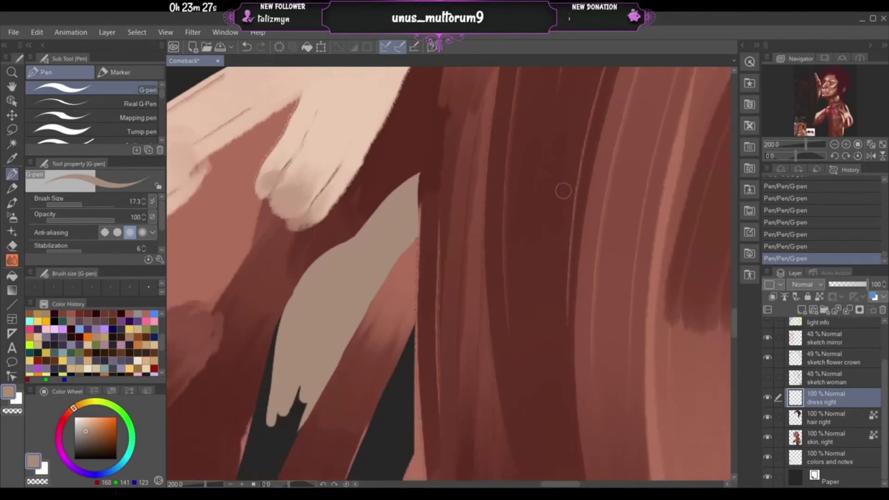
pyautogui.press('e')
pyautogui.moveTo(395, 266)
pyautogui.mouseDown()
pyautogui.moveTo(424, 230)
pyautogui.moveTo(388, 270)
pyautogui.mouseUp()
pyautogui.hotkey('ctrl', 'z')
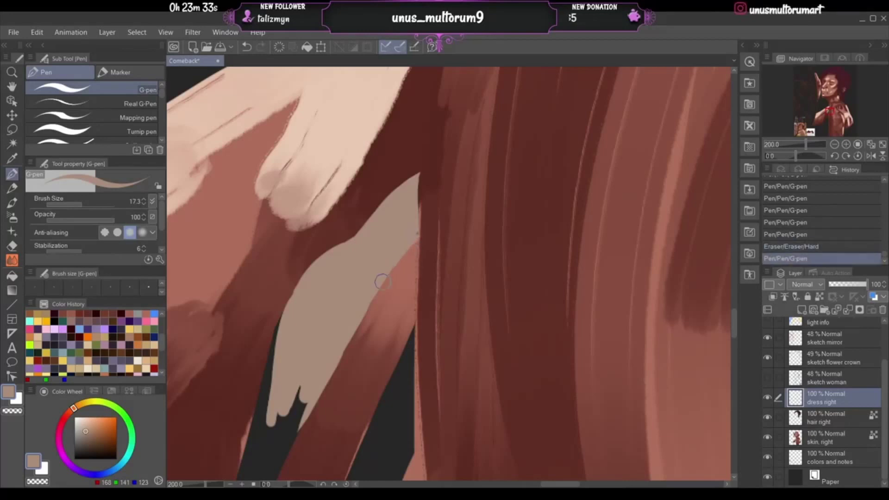
# - Straighten the beige tip's vertical edge against the torso with short G-pen strokes, undoing the ones that miss the edge
pyautogui.moveTo(416, 235); pyautogui.dragTo(418, 211)
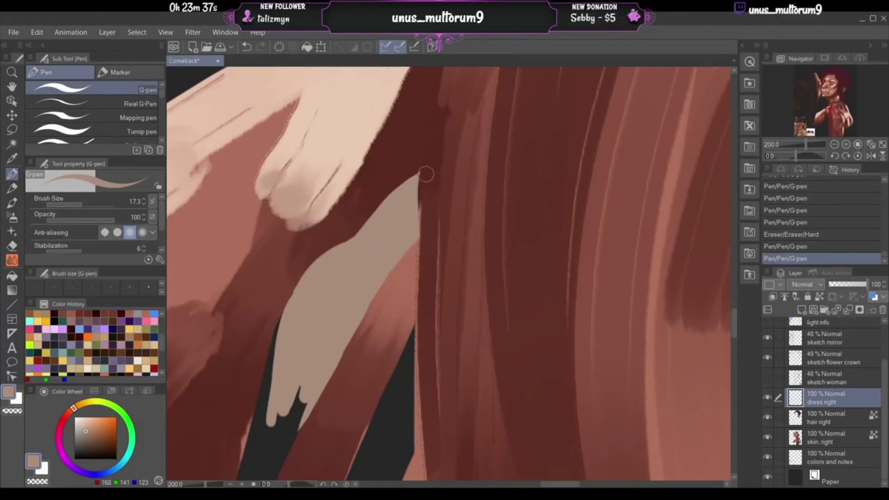
pyautogui.moveTo(419, 194); pyautogui.dragTo(414, 220)
pyautogui.hotkey('ctrl', 'z')
pyautogui.moveTo(420, 181); pyautogui.dragTo(418, 235)
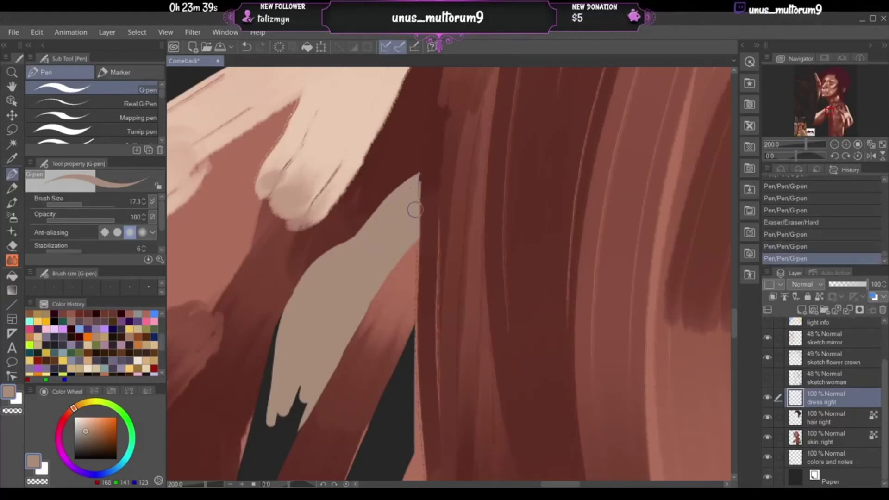
pyautogui.hotkey('ctrl', 'z')
pyautogui.moveTo(416, 180); pyautogui.dragTo(417, 222)
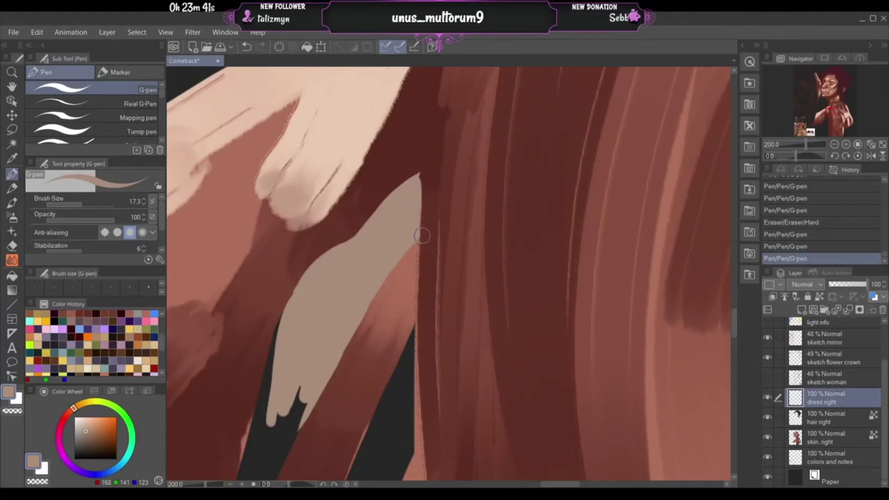
pyautogui.hotkey('ctrl', 'z')
pyautogui.moveTo(417, 185)
pyautogui.mouseDown()
pyautogui.moveTo(427, 254)
pyautogui.moveTo(417, 179)
pyautogui.mouseUp()
pyautogui.hotkey('ctrl', 'z')
pyautogui.moveTo(412, 234); pyautogui.dragTo(416, 180)
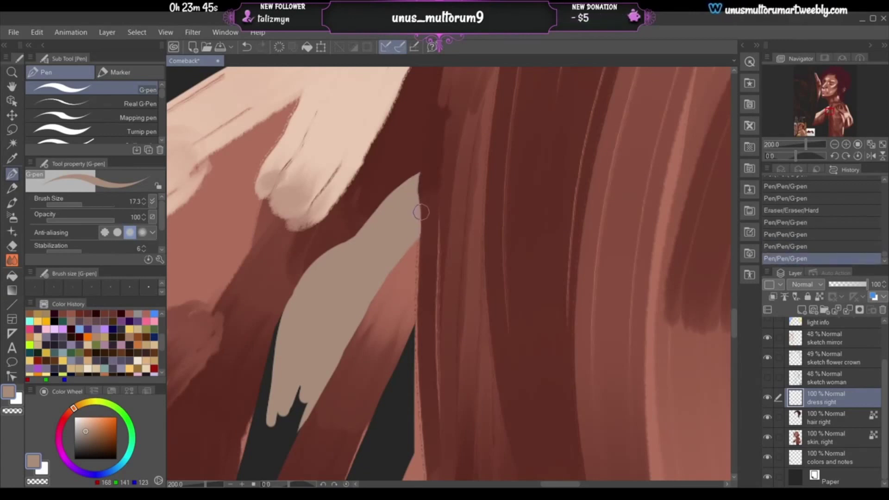
pyautogui.moveTo(421, 212)
pyautogui.mouseDown()
pyautogui.moveTo(419, 173)
pyautogui.moveTo(419, 215)
pyautogui.mouseUp()
pyautogui.hotkey('ctrl', 'z')
pyautogui.hotkey('ctrl', 'z')
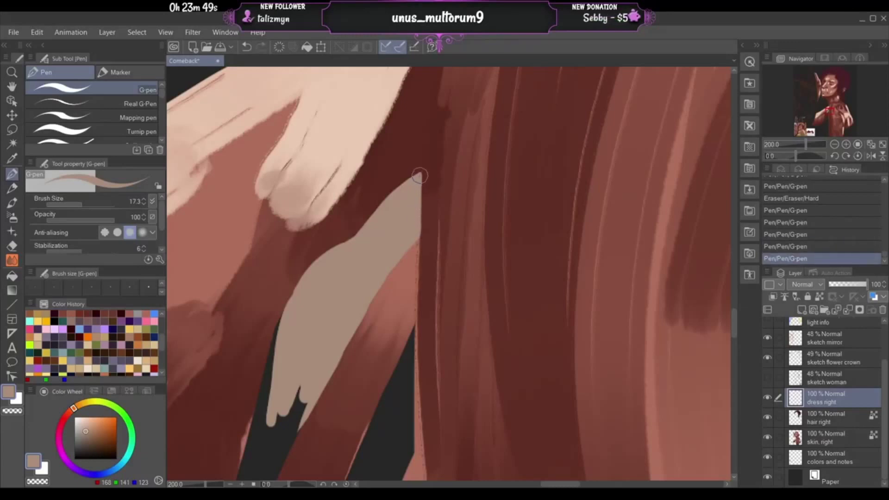
pyautogui.moveTo(419, 175); pyautogui.dragTo(419, 176)
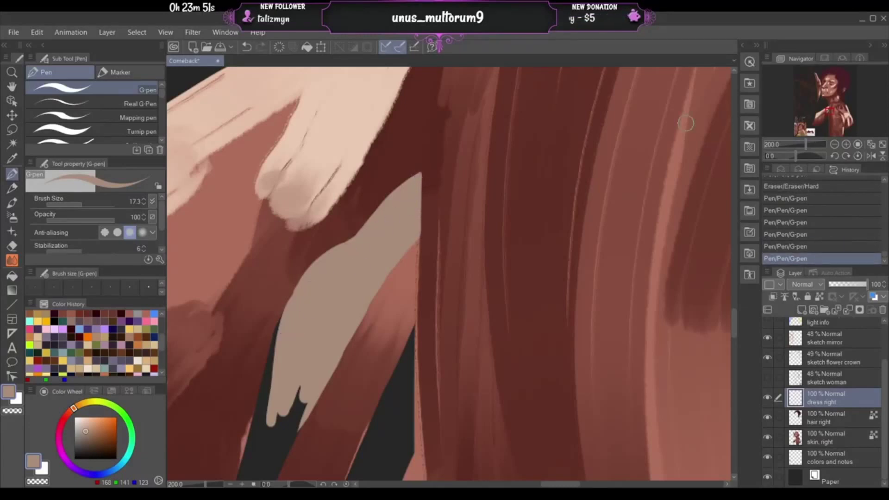
# - Widen the lower part of the beige patch to the arm's edge, comparing the last stroke by undoing and redoing it
pyautogui.moveTo(294, 291); pyautogui.dragTo(278, 330)
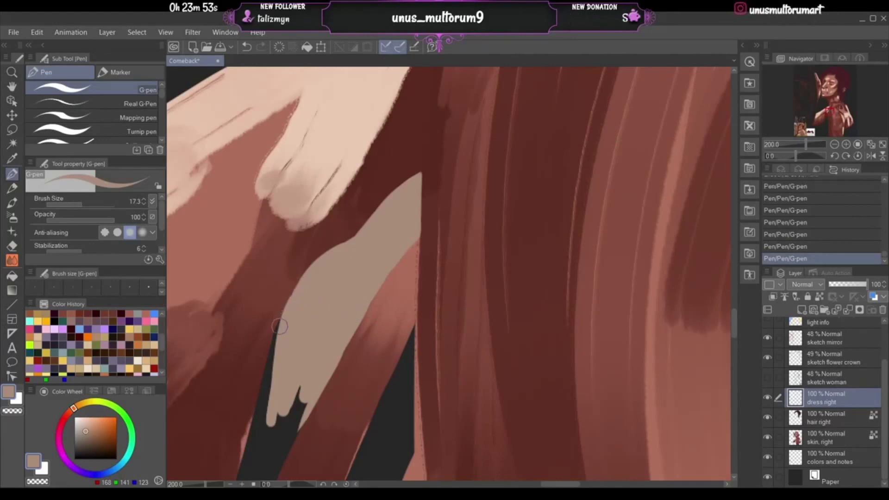
pyautogui.moveTo(292, 296)
pyautogui.mouseDown()
pyautogui.moveTo(269, 362)
pyautogui.moveTo(288, 306)
pyautogui.moveTo(266, 410)
pyautogui.mouseUp()
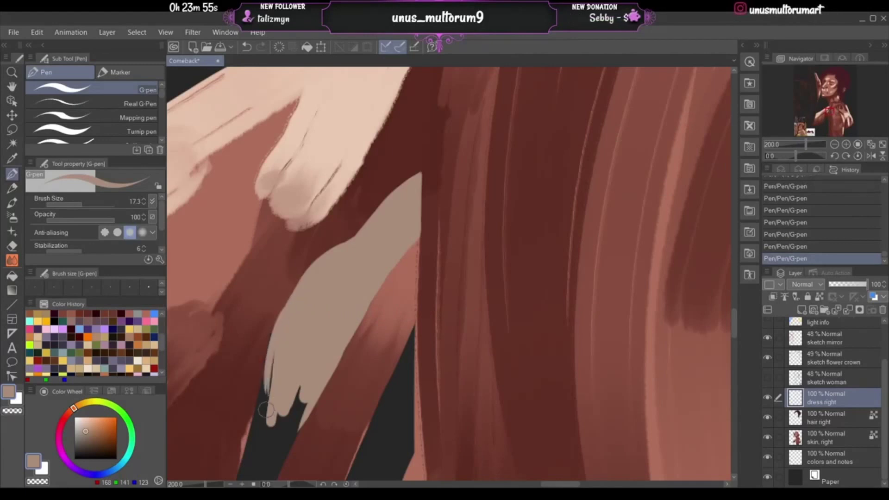
pyautogui.moveTo(279, 329)
pyautogui.mouseDown()
pyautogui.moveTo(259, 421)
pyautogui.moveTo(276, 343)
pyautogui.moveTo(266, 394)
pyautogui.moveTo(267, 407)
pyautogui.mouseUp()
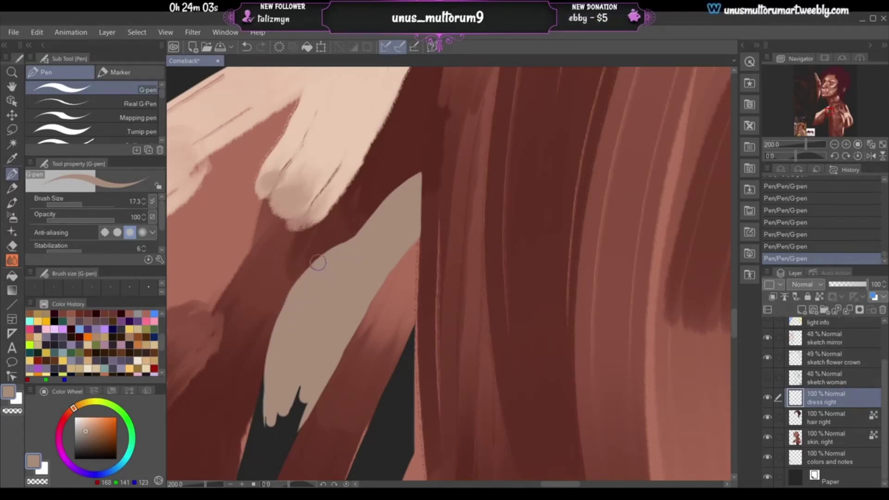
pyautogui.hotkey('ctrl', 'z')
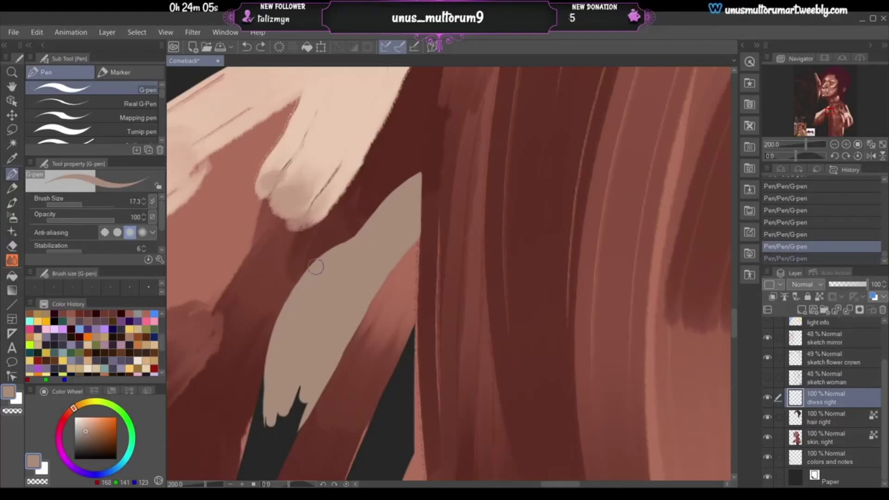
pyautogui.hotkey('ctrl', 'y')
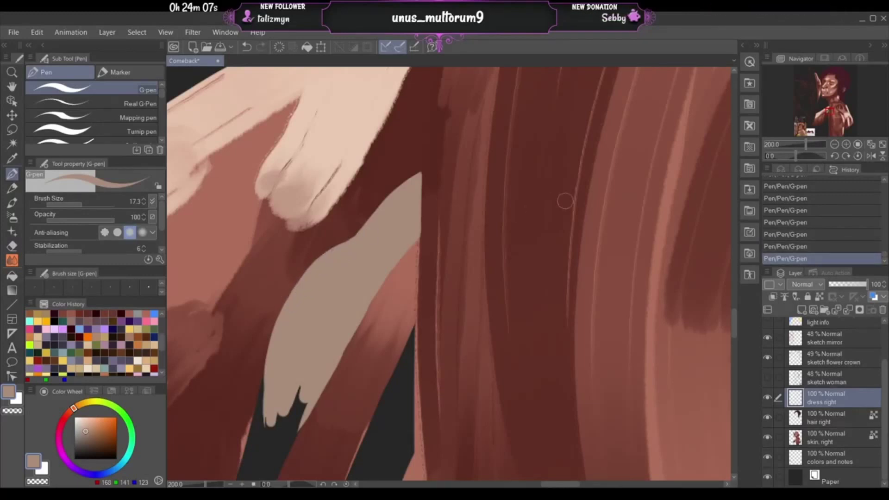
# - Extend the beige down the gap with G-pen strokes, filling from the arm's edge across to the skin strip
pyautogui.moveTo(831, 112); pyautogui.dragTo(828, 117)
pyautogui.moveTo(447, 142); pyautogui.dragTo(428, 194)
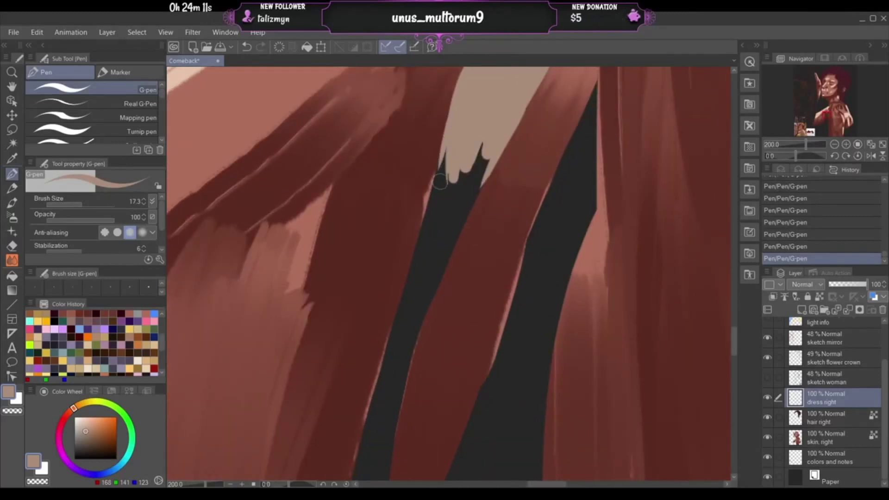
pyautogui.moveTo(445, 144)
pyautogui.mouseDown()
pyautogui.moveTo(414, 266)
pyautogui.moveTo(446, 143)
pyautogui.moveTo(431, 229)
pyautogui.mouseUp()
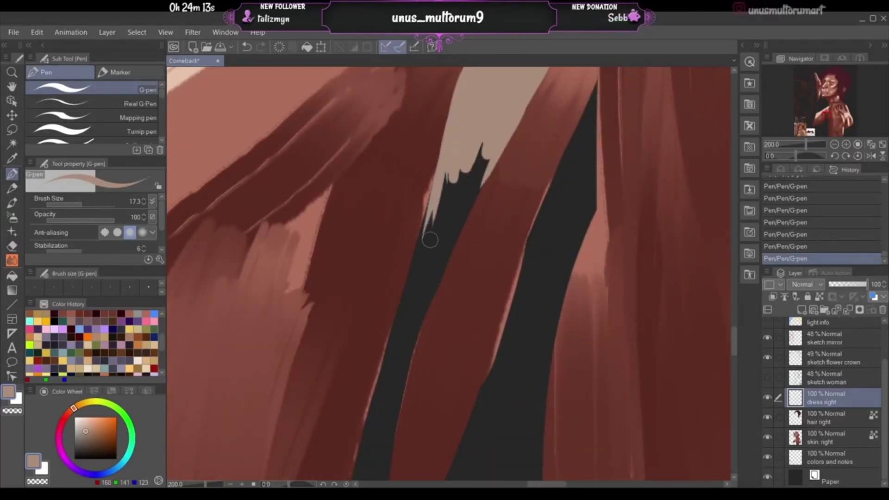
pyautogui.moveTo(444, 174); pyautogui.dragTo(424, 259)
pyautogui.moveTo(463, 155)
pyautogui.mouseDown()
pyautogui.moveTo(424, 259)
pyautogui.moveTo(440, 222)
pyautogui.mouseUp()
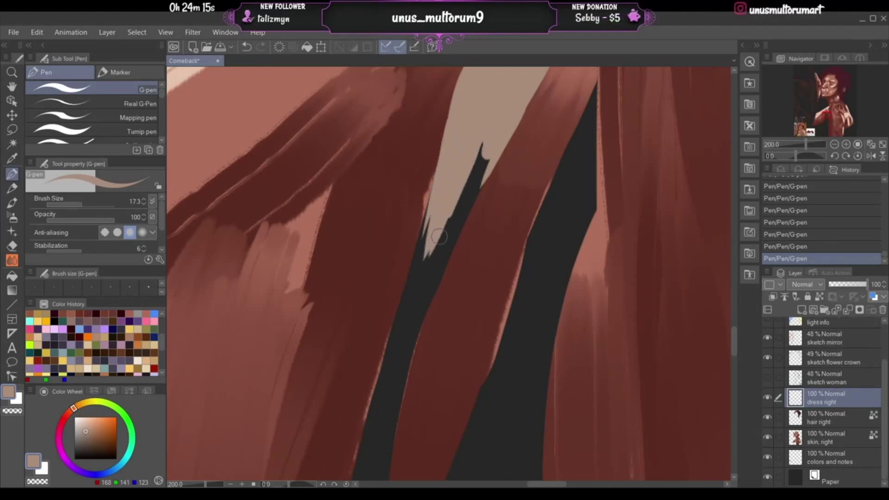
pyautogui.moveTo(483, 136)
pyautogui.mouseDown()
pyautogui.moveTo(442, 248)
pyautogui.moveTo(484, 147)
pyautogui.moveTo(465, 177)
pyautogui.moveTo(455, 208)
pyautogui.moveTo(489, 150)
pyautogui.moveTo(440, 250)
pyautogui.mouseUp()
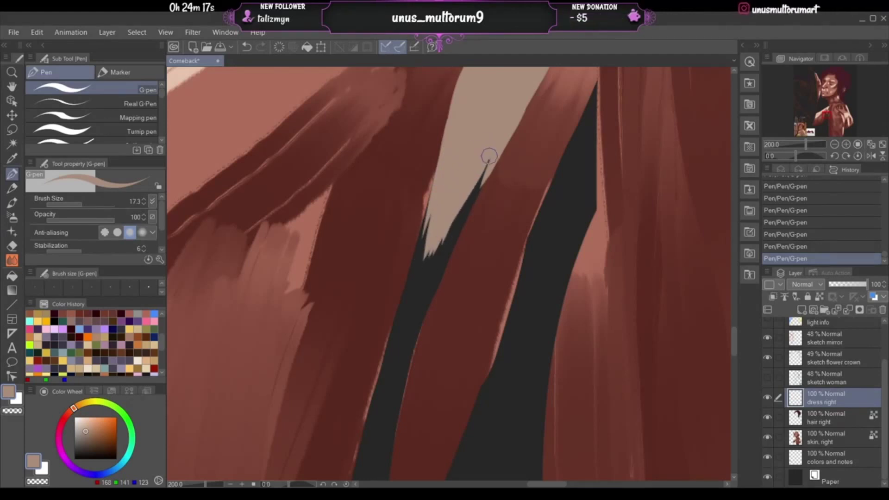
pyautogui.moveTo(489, 157)
pyautogui.mouseDown()
pyautogui.moveTo(443, 249)
pyautogui.moveTo(448, 235)
pyautogui.mouseUp()
pyautogui.moveTo(483, 175); pyautogui.dragTo(449, 246)
# - Draw a long tapering beige stroke down the skin strip's edge in the narrowing gap, undoing and redrawing unsatisfactory attempts
pyautogui.moveTo(472, 208)
pyautogui.mouseDown()
pyautogui.moveTo(422, 284)
pyautogui.moveTo(402, 389)
pyautogui.mouseUp()
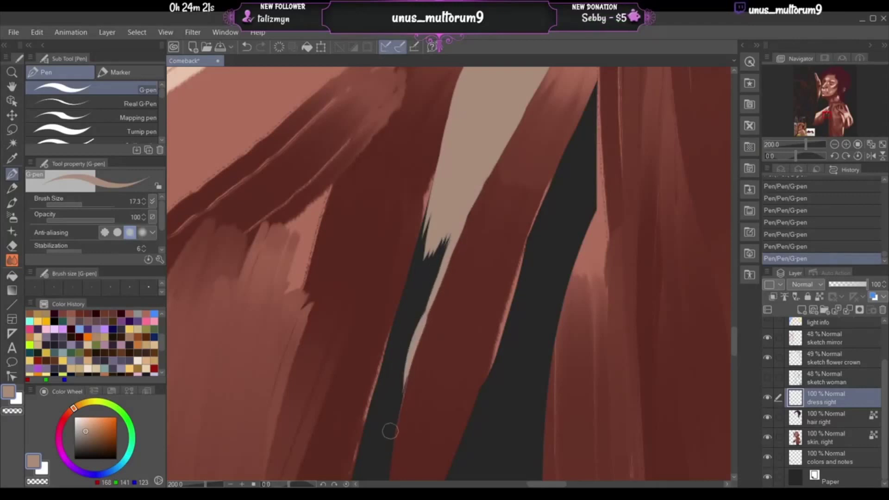
pyautogui.hotkey('ctrl', 'z')
pyautogui.moveTo(432, 299); pyautogui.dragTo(404, 386)
pyautogui.hotkey('ctrl', 'z')
pyautogui.moveTo(431, 296); pyautogui.dragTo(400, 396)
pyautogui.hotkey('ctrl', 'z')
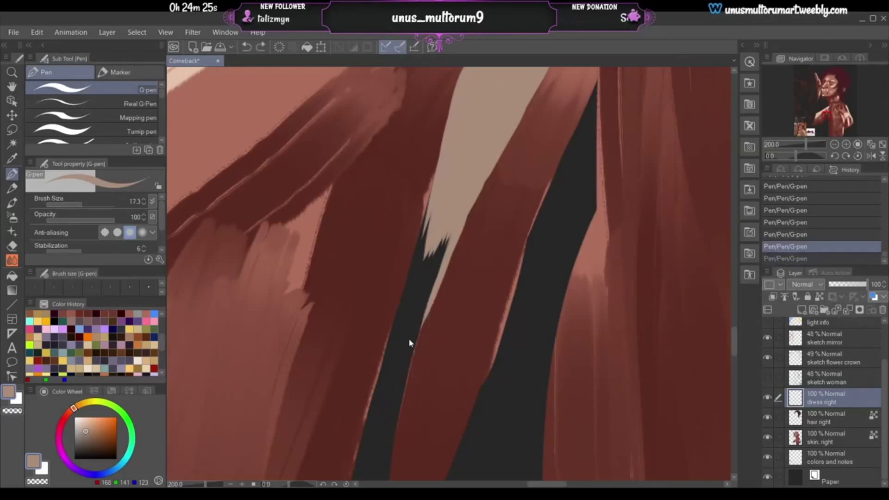
pyautogui.moveTo(428, 304)
pyautogui.mouseDown()
pyautogui.moveTo(386, 425)
pyautogui.moveTo(423, 309)
pyautogui.moveTo(396, 402)
pyautogui.mouseUp()
pyautogui.hotkey('ctrl', 'z')
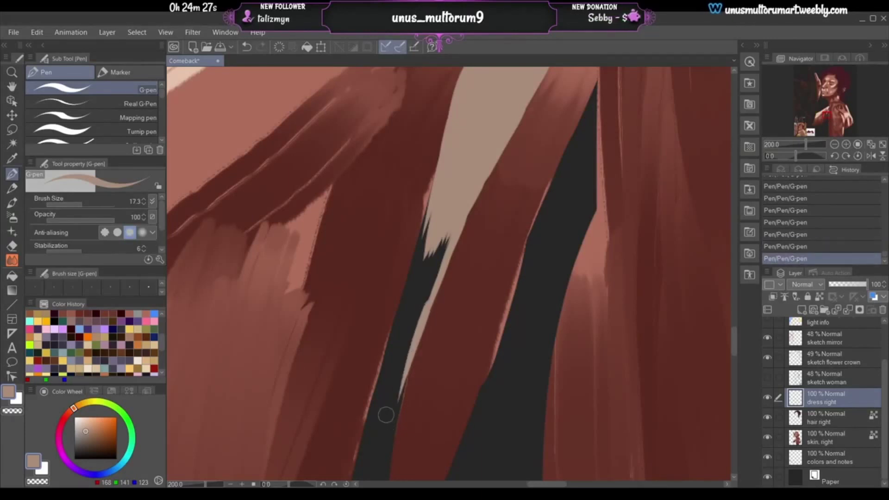
# - Fill the dark area between the long beige stroke and the patch above it with overlapping G-pen strokes
pyautogui.moveTo(442, 240); pyautogui.dragTo(413, 326)
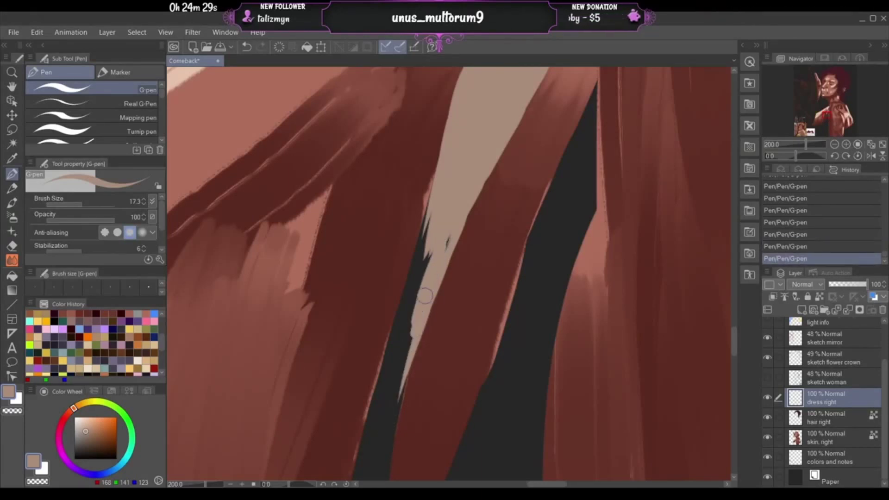
pyautogui.moveTo(442, 241); pyautogui.dragTo(411, 302)
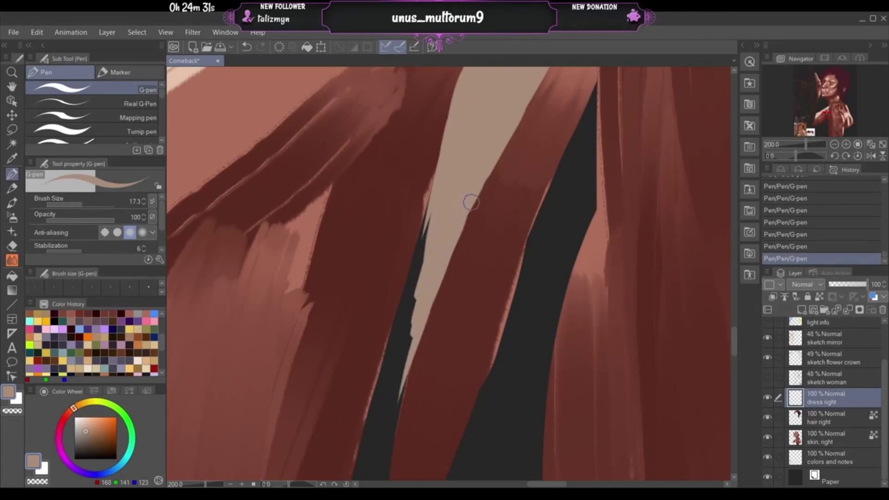
pyautogui.moveTo(434, 231); pyautogui.dragTo(411, 293)
pyautogui.moveTo(434, 209); pyautogui.dragTo(418, 278)
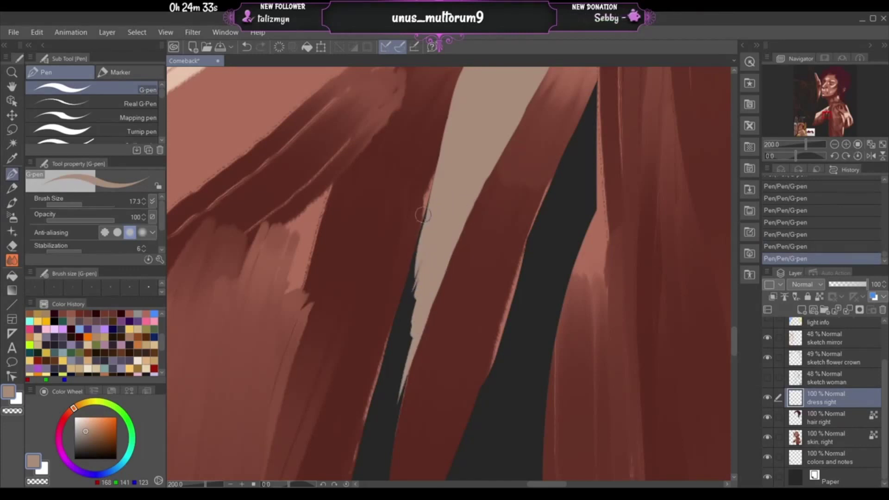
# - Cover the remaining dark sliver along the upper arm-side edge with a beige stroke, undoing the unsuccessful attempts
pyautogui.moveTo(429, 191); pyautogui.dragTo(411, 273)
pyautogui.hotkey('ctrl', 'z')
pyautogui.moveTo(434, 186)
pyautogui.mouseDown()
pyautogui.moveTo(412, 270)
pyautogui.moveTo(416, 240)
pyautogui.moveTo(412, 254)
pyautogui.mouseUp()
pyautogui.hotkey('ctrl', 'z')
pyautogui.hotkey('ctrl', 'z')
pyautogui.moveTo(436, 174); pyautogui.dragTo(416, 234)
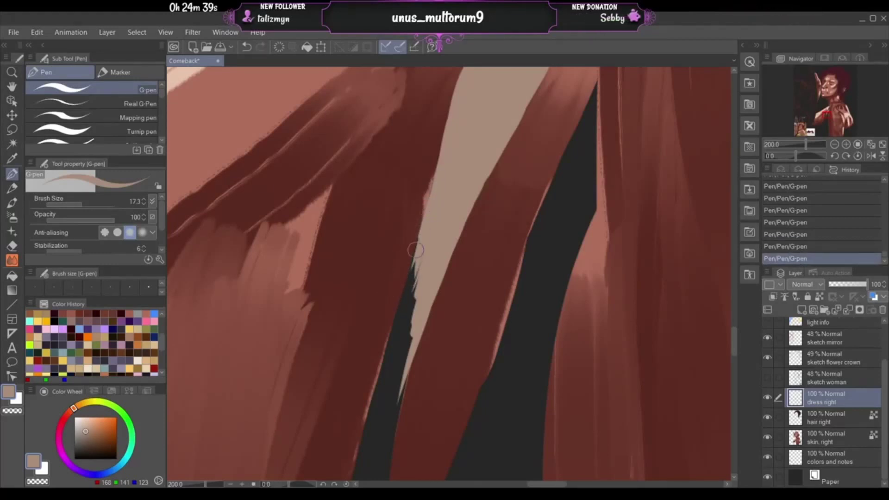
# - Continue the beige's arm-side edge down the gap with tapered G-pen strokes, undoing those that stray
pyautogui.moveTo(419, 225); pyautogui.dragTo(391, 327)
pyautogui.hotkey('ctrl', 'z')
pyautogui.moveTo(415, 258)
pyautogui.mouseDown()
pyautogui.moveTo(394, 329)
pyautogui.moveTo(382, 326)
pyautogui.moveTo(410, 267)
pyautogui.moveTo(414, 294)
pyautogui.moveTo(415, 263)
pyautogui.moveTo(388, 329)
pyautogui.mouseUp()
pyautogui.hotkey('ctrl', 'z')
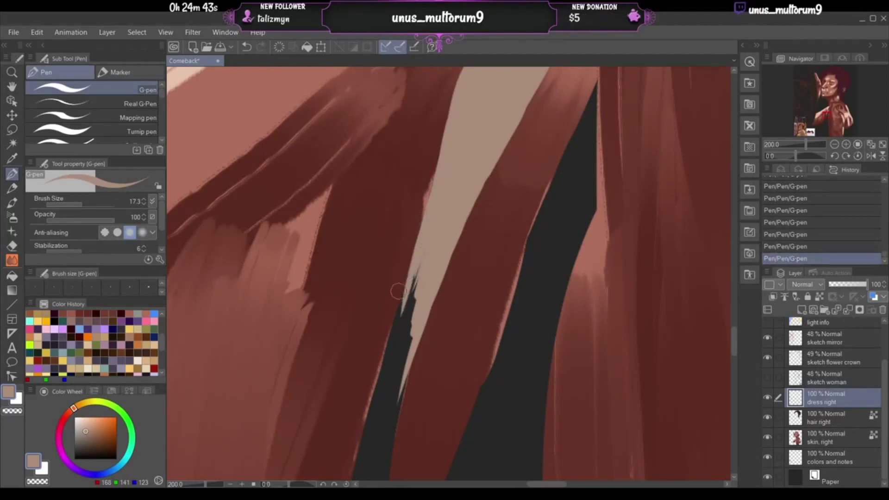
pyautogui.moveTo(427, 242)
pyautogui.mouseDown()
pyautogui.moveTo(400, 352)
pyautogui.moveTo(422, 243)
pyautogui.moveTo(393, 325)
pyautogui.mouseUp()
pyautogui.hotkey('ctrl', 'z')
pyautogui.moveTo(420, 249); pyautogui.dragTo(387, 346)
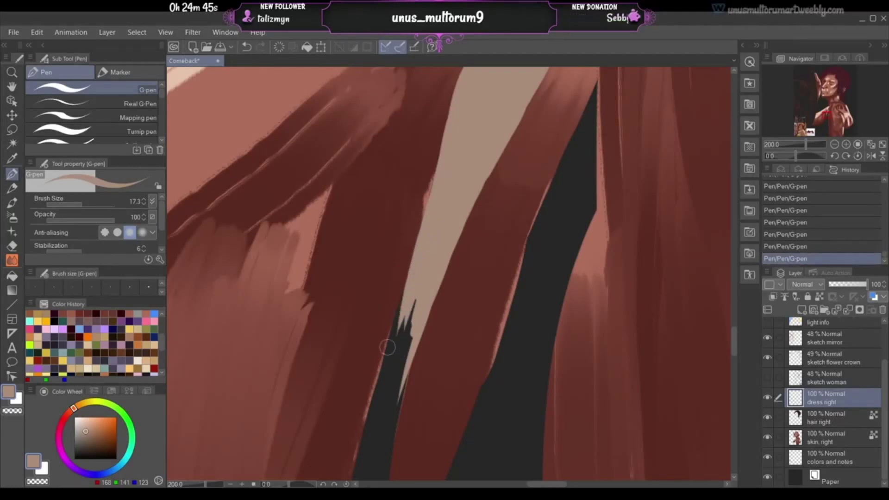
# - Fill the notch at the beige's lower end with overlapping downward G-pen strokes
pyautogui.moveTo(418, 269); pyautogui.dragTo(388, 370)
pyautogui.moveTo(419, 286); pyautogui.dragTo(384, 372)
pyautogui.moveTo(417, 308); pyautogui.dragTo(397, 379)
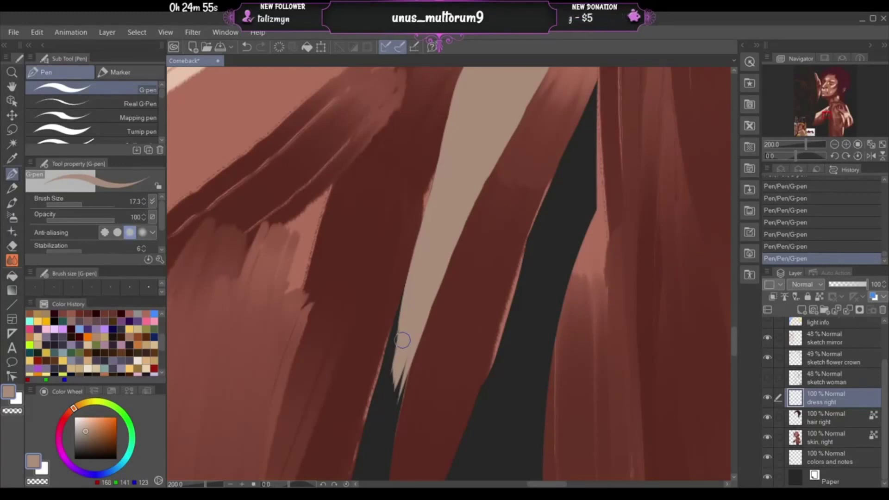
# - Extend the arm-side edge of the beige farther down the narrow gap, undoing and redrawing one G-pen stroke
pyautogui.moveTo(830, 114); pyautogui.dragTo(811, 117)
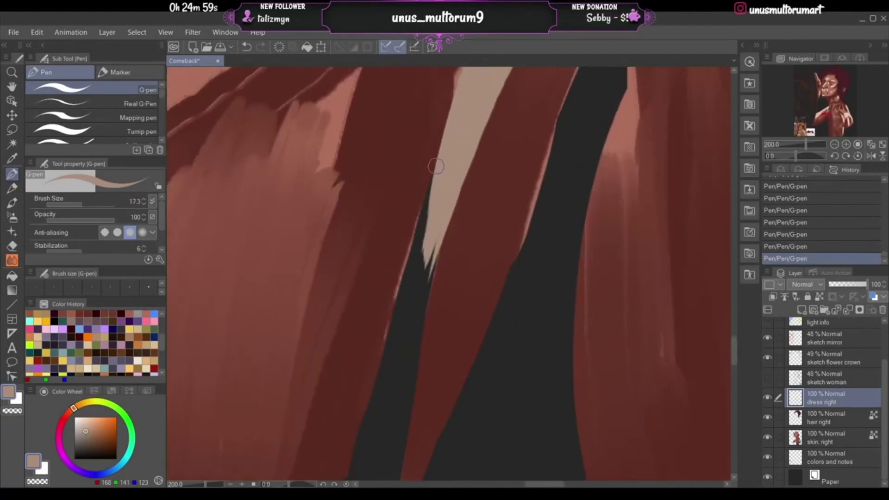
pyautogui.moveTo(436, 166); pyautogui.dragTo(408, 240)
pyautogui.moveTo(434, 153); pyautogui.dragTo(411, 243)
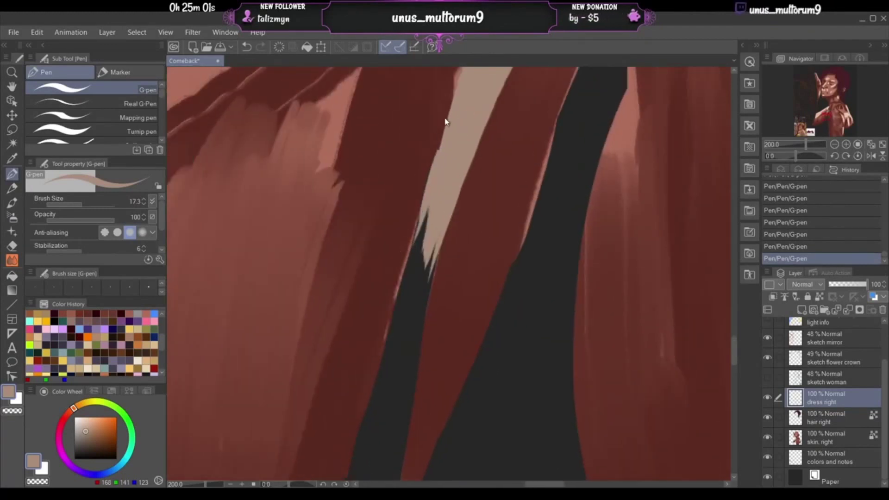
pyautogui.hotkey('ctrl', 'z')
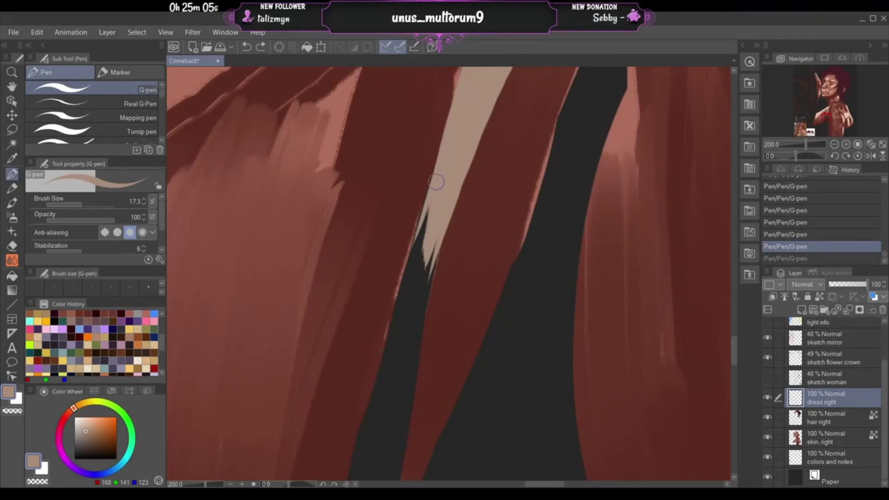
pyautogui.moveTo(441, 154); pyautogui.dragTo(412, 278)
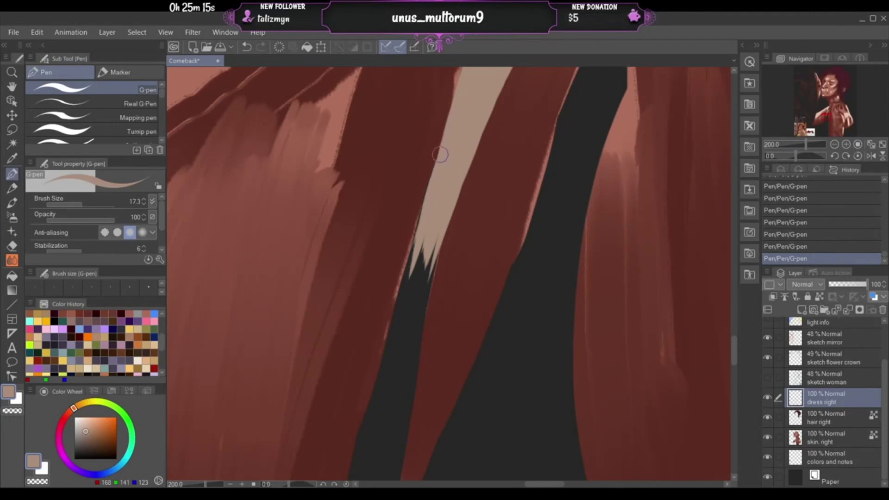
# - Extend the beige's ragged lower end along the arm side with tapered G-pen strokes, comparing them by undoing and redoing
pyautogui.moveTo(437, 163); pyautogui.dragTo(400, 296)
pyautogui.moveTo(434, 180); pyautogui.dragTo(407, 304)
pyautogui.moveTo(422, 208); pyautogui.dragTo(390, 310)
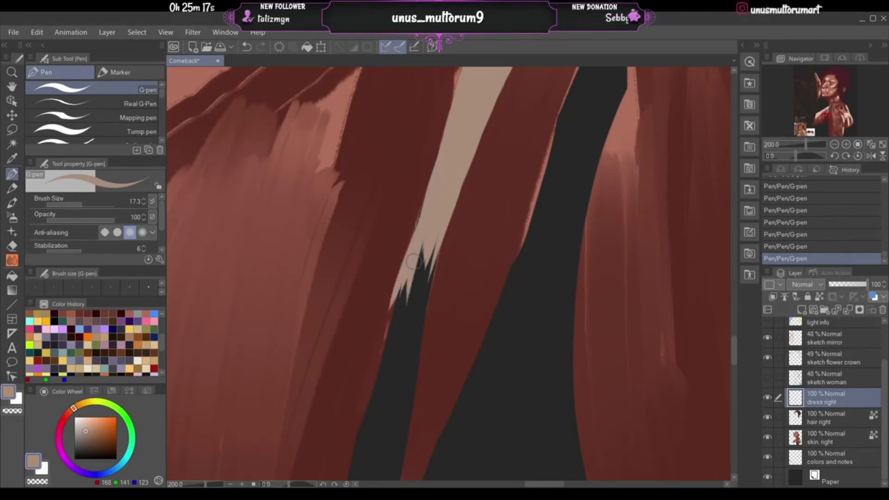
pyautogui.hotkey('ctrl', 'z')
pyautogui.hotkey('ctrl', 'z')
pyautogui.hotkey('ctrl', 'y')
pyautogui.hotkey('ctrl', 'y')
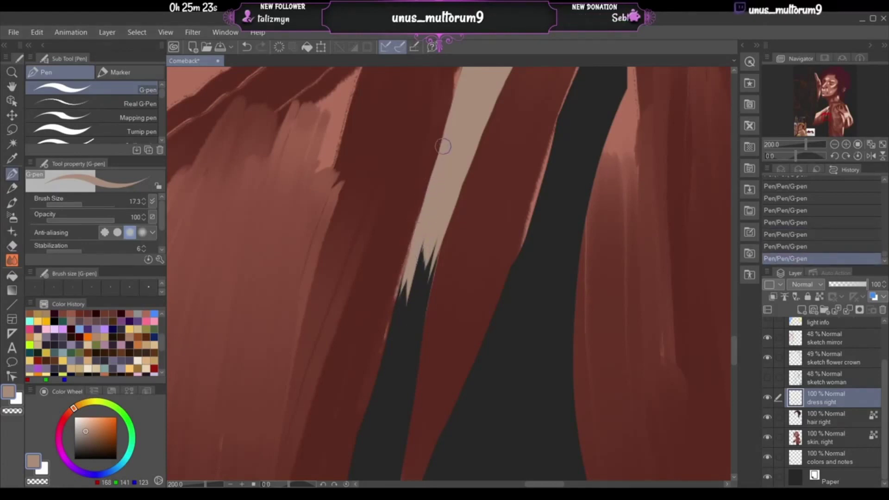
# - Refine the beige's arm-side edge and lengthen it down the gap, undoing and redrawing the strokes that stray
pyautogui.moveTo(441, 150); pyautogui.dragTo(419, 222)
pyautogui.hotkey('ctrl', 'z')
pyautogui.moveTo(440, 150); pyautogui.dragTo(400, 270)
pyautogui.hotkey('ctrl', 'z')
pyautogui.moveTo(419, 222); pyautogui.dragTo(400, 264)
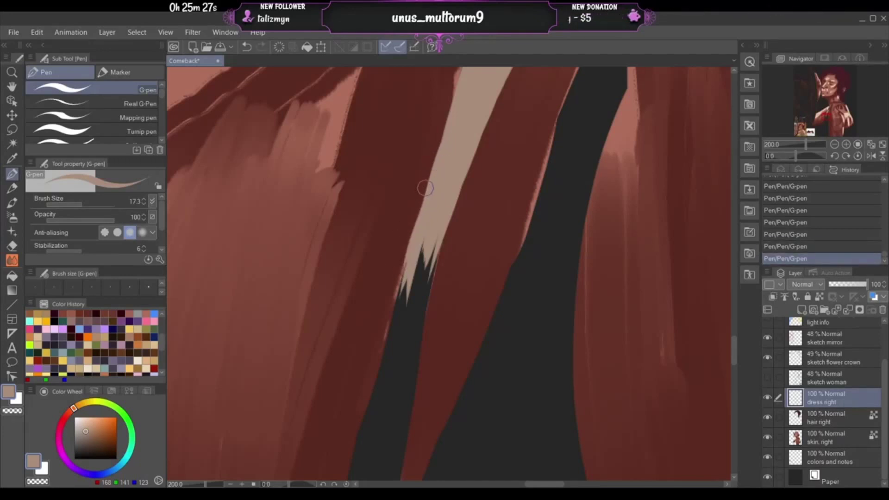
pyautogui.hotkey('ctrl', 'z')
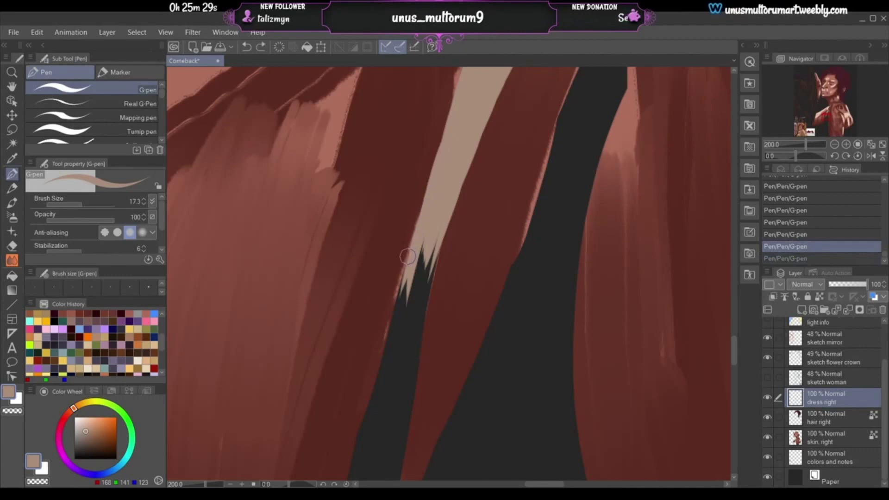
pyautogui.hotkey('ctrl', 'y')
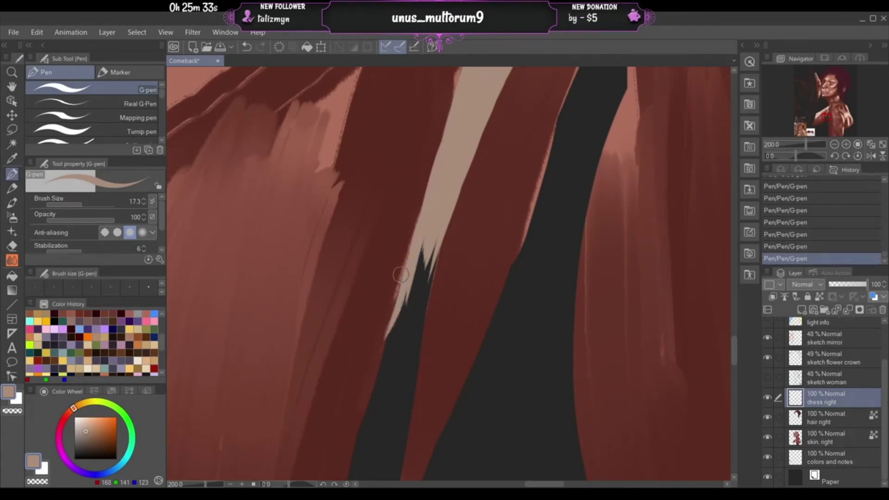
pyautogui.hotkey('ctrl', 'z')
pyautogui.hotkey('ctrl', 'y')
pyautogui.hotkey('ctrl', 'z')
pyautogui.moveTo(401, 293); pyautogui.dragTo(388, 334)
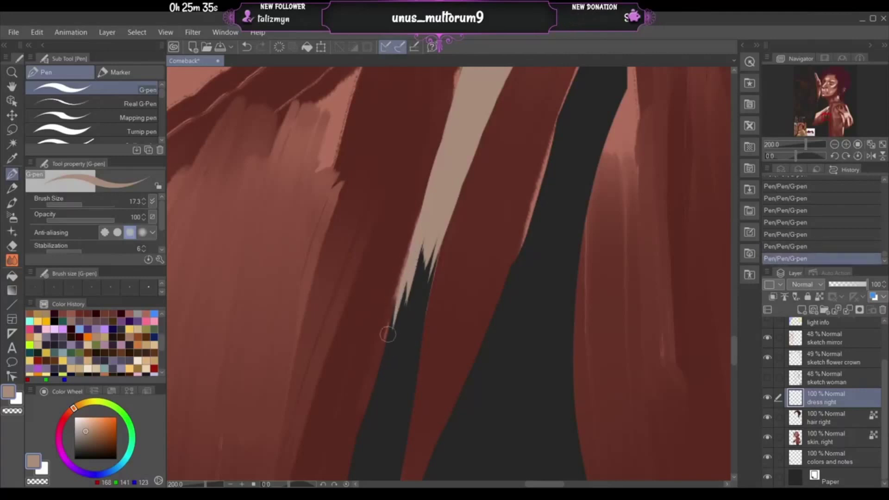
# - Fill the dark notches at the beige's lower end across the gap with overlapping downward strokes
pyautogui.moveTo(404, 286); pyautogui.dragTo(396, 339)
pyautogui.moveTo(412, 270); pyautogui.dragTo(399, 351)
pyautogui.moveTo(416, 247); pyautogui.dragTo(403, 344)
pyautogui.moveTo(431, 246)
pyautogui.mouseDown()
pyautogui.moveTo(409, 340)
pyautogui.moveTo(408, 324)
pyautogui.mouseUp()
pyautogui.moveTo(437, 231); pyautogui.dragTo(423, 312)
pyautogui.moveTo(432, 245); pyautogui.dragTo(418, 346)
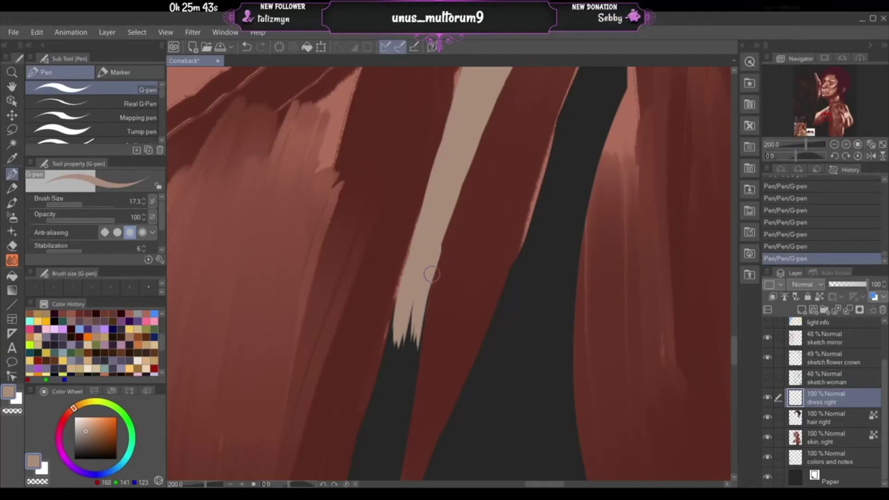
# - Carry the beige farther down along the gap's torso-side edge and thicken it inward with short tapered strokes
pyautogui.moveTo(431, 274); pyautogui.dragTo(413, 359)
pyautogui.moveTo(422, 314); pyautogui.dragTo(413, 382)
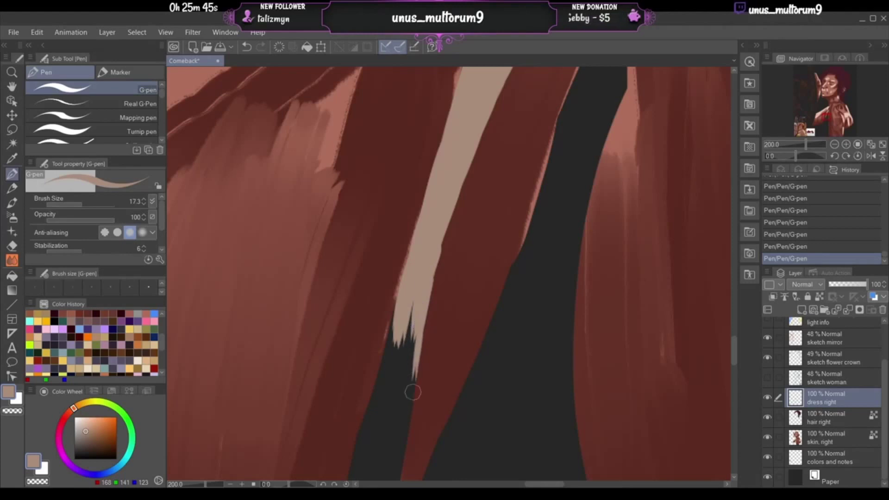
pyautogui.moveTo(418, 338); pyautogui.dragTo(410, 398)
pyautogui.moveTo(416, 361); pyautogui.dragTo(407, 419)
pyautogui.moveTo(412, 314); pyautogui.dragTo(402, 387)
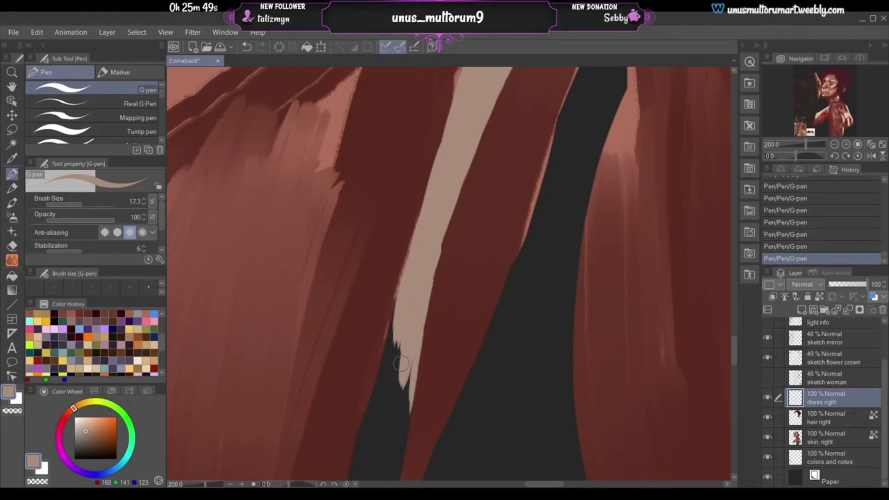
pyautogui.moveTo(398, 337); pyautogui.dragTo(392, 367)
# - Bring the arm-side edge down beside the lengthened beige with one long tapered stroke, undoing the unsuccessful attempts
pyautogui.moveTo(402, 295); pyautogui.dragTo(385, 360)
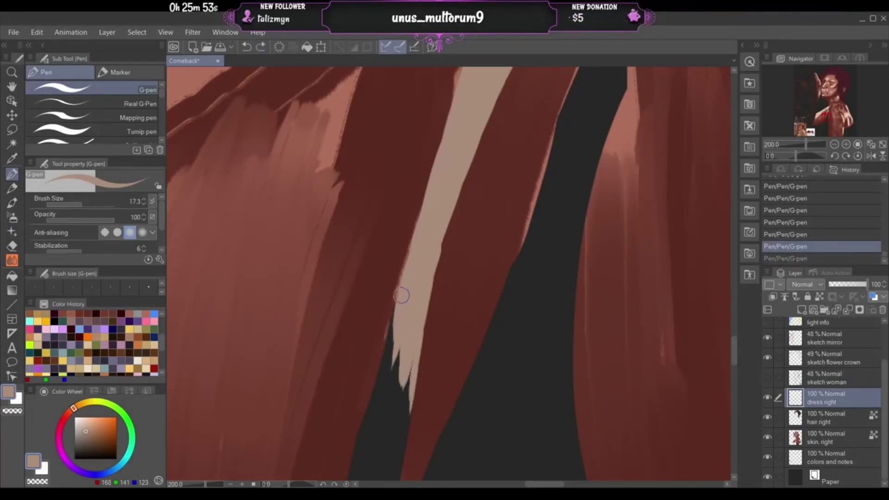
pyautogui.moveTo(401, 296); pyautogui.dragTo(383, 355)
pyautogui.hotkey('ctrl', 'z')
pyautogui.moveTo(396, 298); pyautogui.dragTo(385, 354)
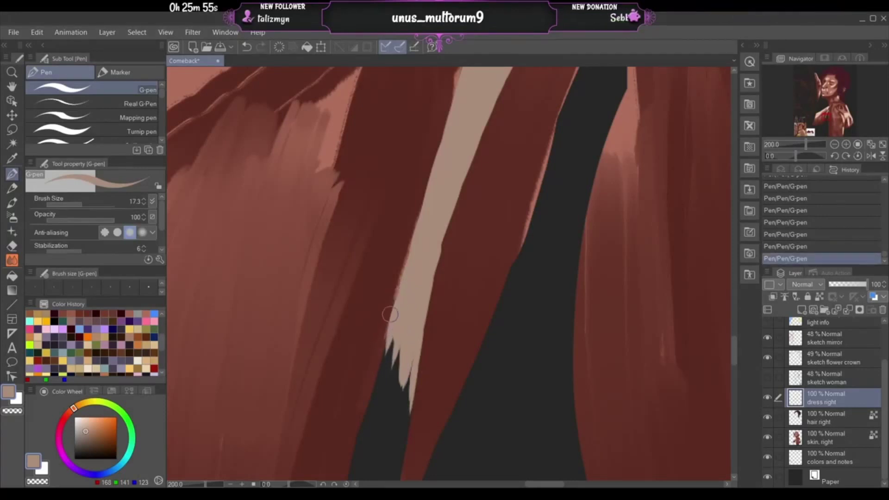
pyautogui.hotkey('ctrl', 'z')
pyautogui.moveTo(394, 296); pyautogui.dragTo(374, 367)
pyautogui.hotkey('ctrl', 'z')
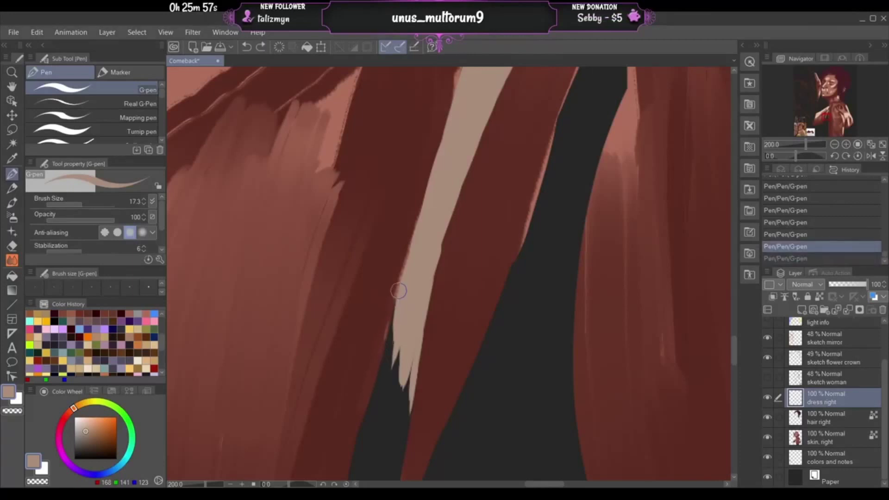
pyautogui.moveTo(398, 291); pyautogui.dragTo(375, 368)
pyautogui.hotkey('ctrl', 'z')
pyautogui.moveTo(398, 284); pyautogui.dragTo(374, 374)
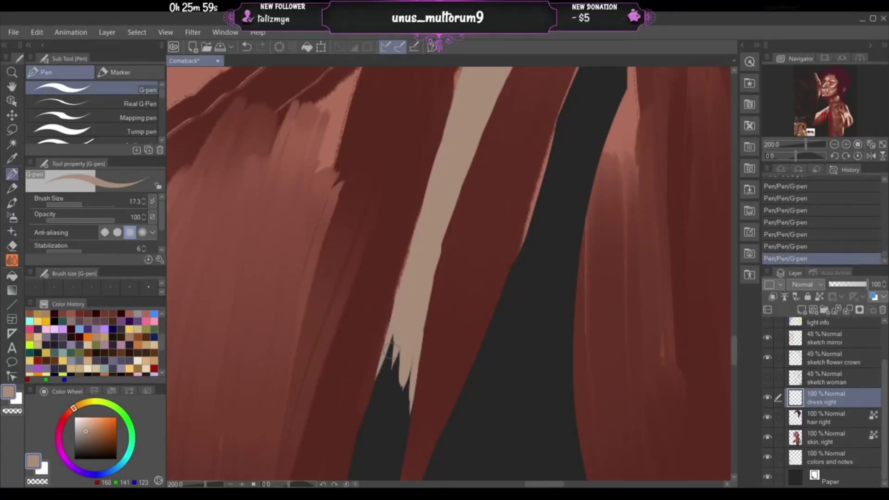
# - Fill the slits left in the beige's ragged lower end and clean up its torso-side edge
pyautogui.moveTo(391, 341); pyautogui.dragTo(386, 399)
pyautogui.moveTo(404, 358)
pyautogui.mouseDown()
pyautogui.moveTo(400, 406)
pyautogui.moveTo(390, 407)
pyautogui.mouseUp()
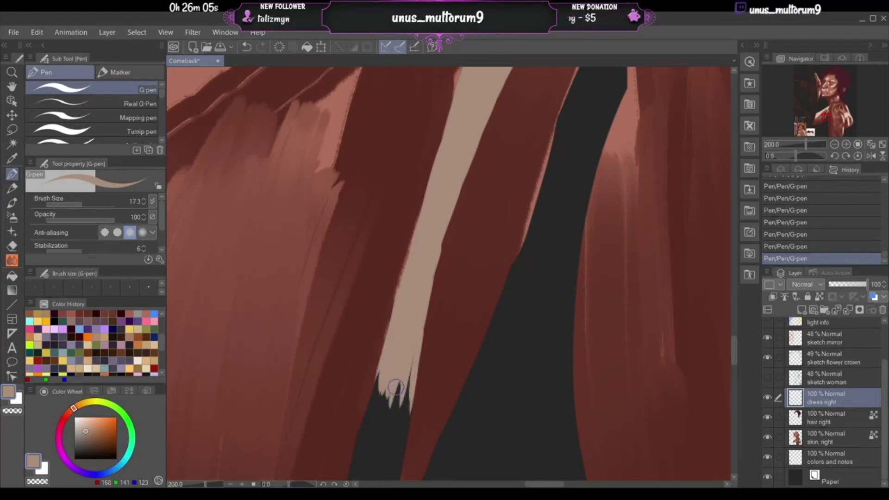
pyautogui.moveTo(404, 355); pyautogui.dragTo(396, 374)
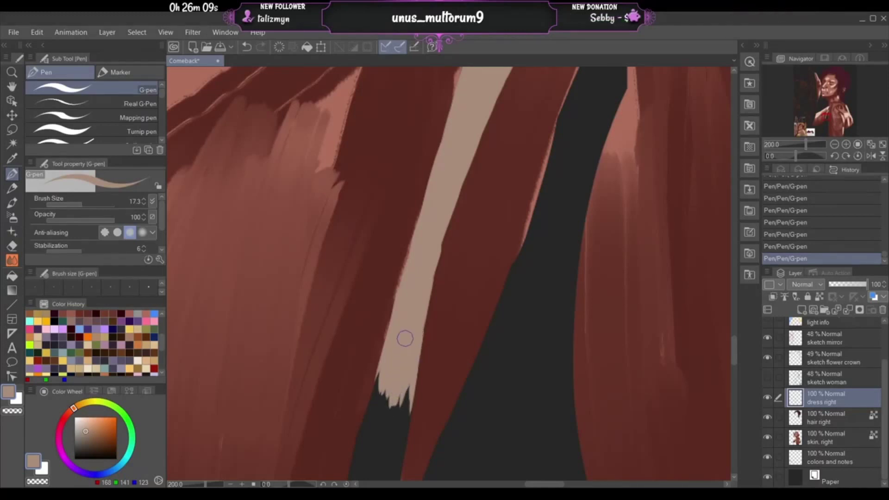
pyautogui.moveTo(446, 249)
pyautogui.mouseDown()
pyautogui.moveTo(434, 285)
pyautogui.moveTo(444, 239)
pyautogui.moveTo(433, 285)
pyautogui.moveTo(394, 310)
pyautogui.moveTo(389, 334)
pyautogui.moveTo(394, 305)
pyautogui.moveTo(392, 337)
pyautogui.mouseUp()
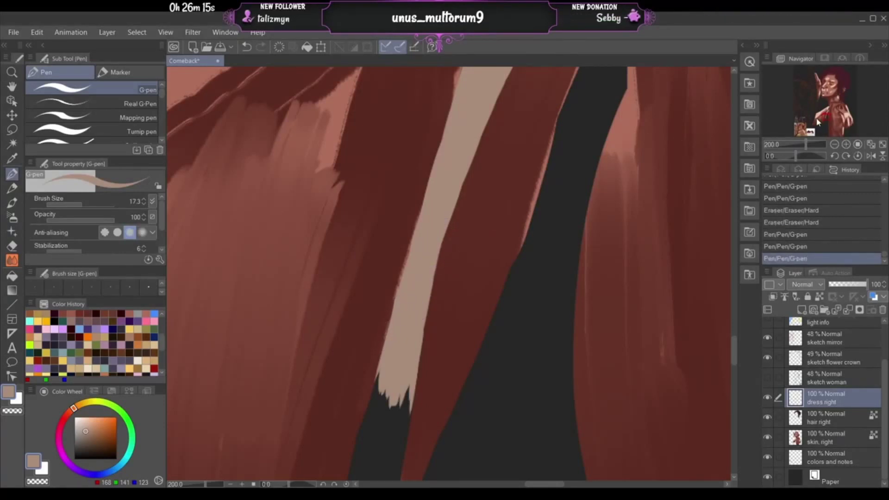
# - Start the beige's arm-side edge in the wider lower part of the gap, undoing strokes that miss the contour
pyautogui.scroll(-5, 827, 122)
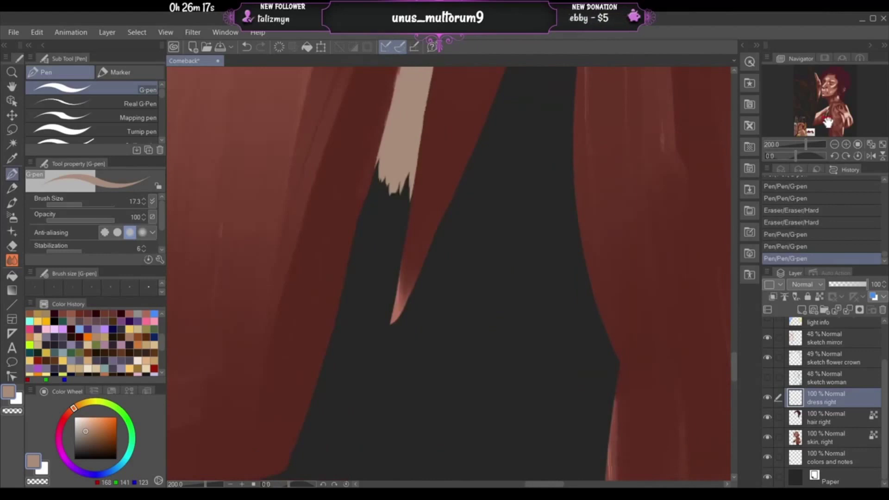
pyautogui.moveTo(827, 121); pyautogui.dragTo(827, 122)
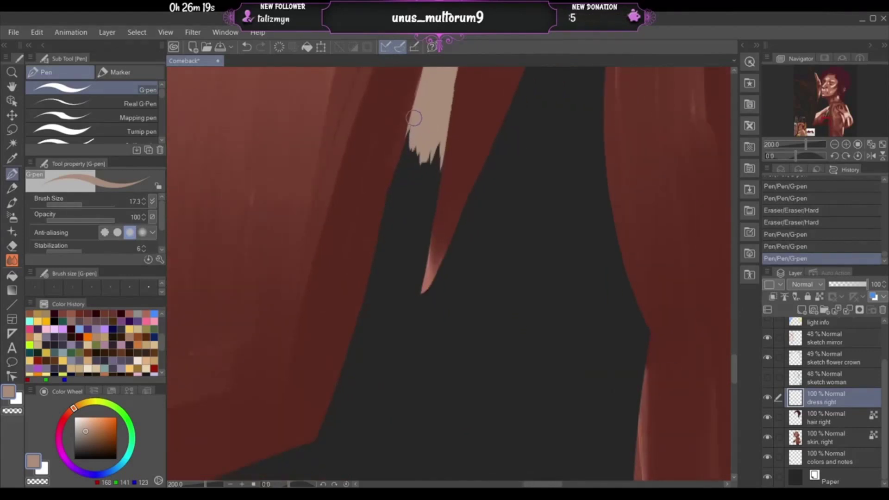
pyautogui.moveTo(413, 118); pyautogui.dragTo(391, 183)
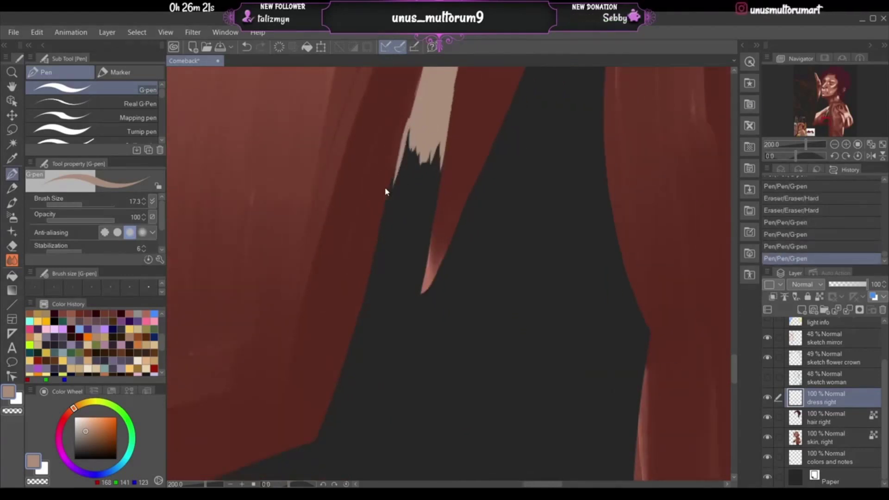
pyautogui.hotkey('ctrl', 'z')
pyautogui.moveTo(413, 118); pyautogui.dragTo(391, 195)
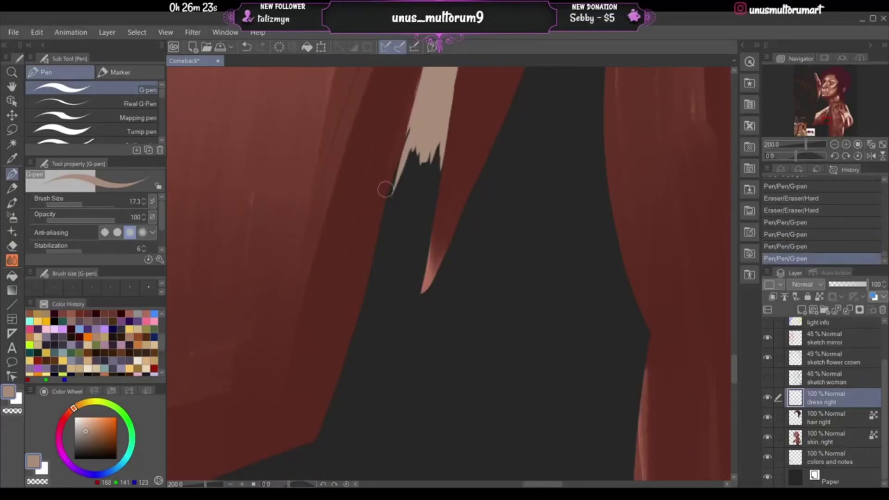
pyautogui.hotkey('ctrl', 'z')
pyautogui.moveTo(412, 124)
pyautogui.mouseDown()
pyautogui.moveTo(387, 175)
pyautogui.moveTo(412, 119)
pyautogui.moveTo(385, 212)
pyautogui.mouseUp()
pyautogui.hotkey('ctrl', 'z')
pyautogui.moveTo(405, 139); pyautogui.dragTo(373, 231)
pyautogui.hotkey('ctrl', 'z')
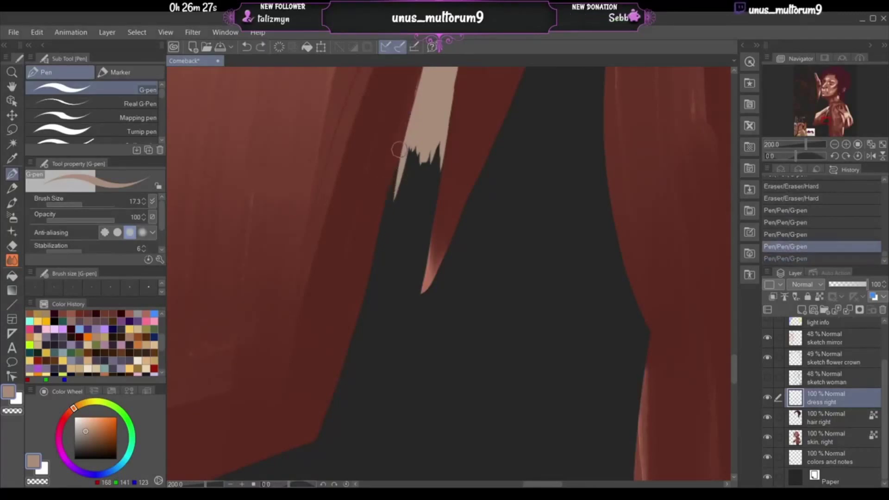
# - Outline the arm's edge in beige down to its lower corner, undoing and redrawing the strokes that stray
pyautogui.moveTo(410, 124); pyautogui.dragTo(380, 230)
pyautogui.moveTo(396, 170); pyautogui.dragTo(373, 259)
pyautogui.moveTo(389, 186); pyautogui.dragTo(356, 336)
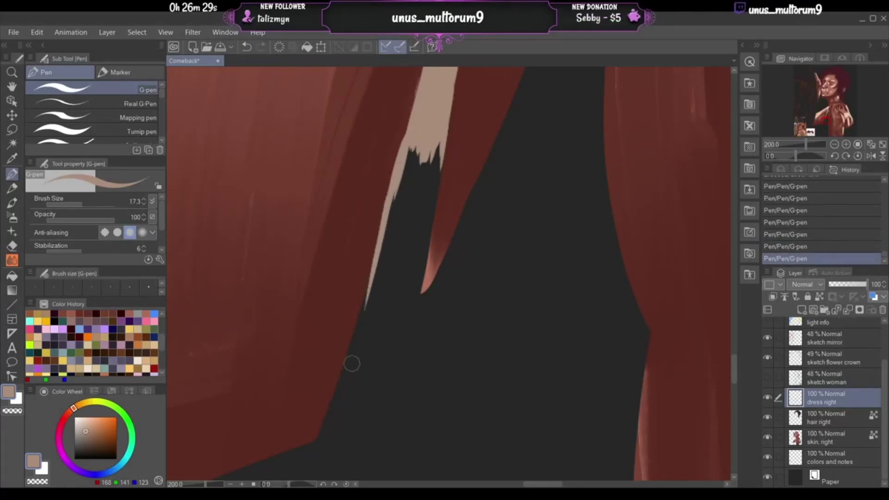
pyautogui.moveTo(383, 223); pyautogui.dragTo(349, 364)
pyautogui.hotkey('ctrl', 'z')
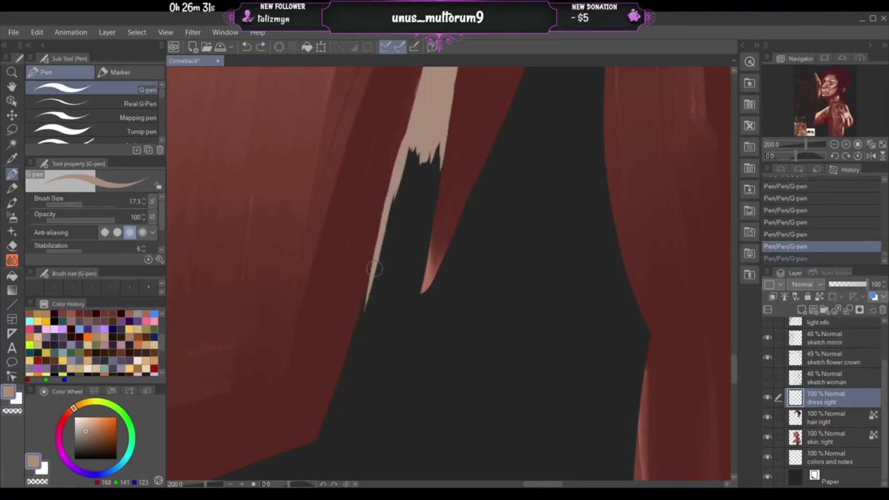
pyautogui.moveTo(376, 265); pyautogui.dragTo(349, 390)
pyautogui.moveTo(318, 440); pyautogui.dragTo(359, 303)
pyautogui.hotkey('ctrl', 'z')
pyautogui.hotkey('ctrl', 'z')
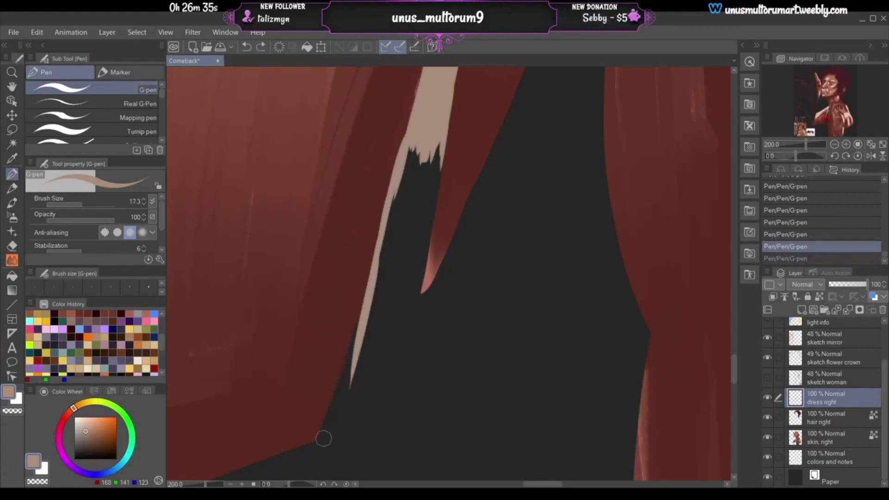
pyautogui.moveTo(323, 437); pyautogui.dragTo(363, 318)
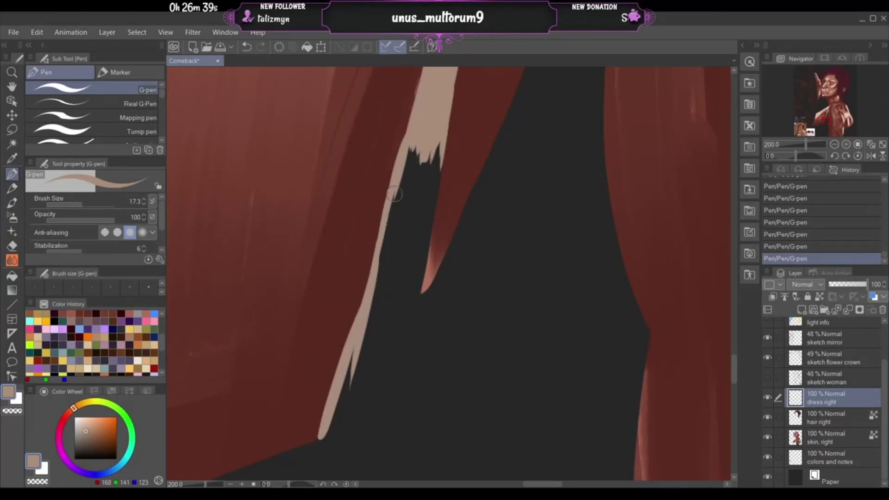
# - Fill inward from the beige arm outline toward the pointed skin strip with overlapping downward strokes
pyautogui.moveTo(393, 194)
pyautogui.mouseDown()
pyautogui.moveTo(388, 268)
pyautogui.moveTo(400, 168)
pyautogui.moveTo(381, 293)
pyautogui.moveTo(392, 206)
pyautogui.moveTo(376, 268)
pyautogui.moveTo(375, 281)
pyautogui.moveTo(410, 136)
pyautogui.moveTo(387, 255)
pyautogui.mouseUp()
pyautogui.moveTo(417, 134)
pyautogui.mouseDown()
pyautogui.moveTo(395, 267)
pyautogui.moveTo(420, 148)
pyautogui.moveTo(410, 234)
pyautogui.mouseUp()
pyautogui.moveTo(410, 234)
pyautogui.mouseDown()
pyautogui.moveTo(434, 125)
pyautogui.moveTo(424, 222)
pyautogui.mouseUp()
pyautogui.moveTo(424, 222)
pyautogui.mouseDown()
pyautogui.moveTo(446, 113)
pyautogui.moveTo(430, 250)
pyautogui.mouseUp()
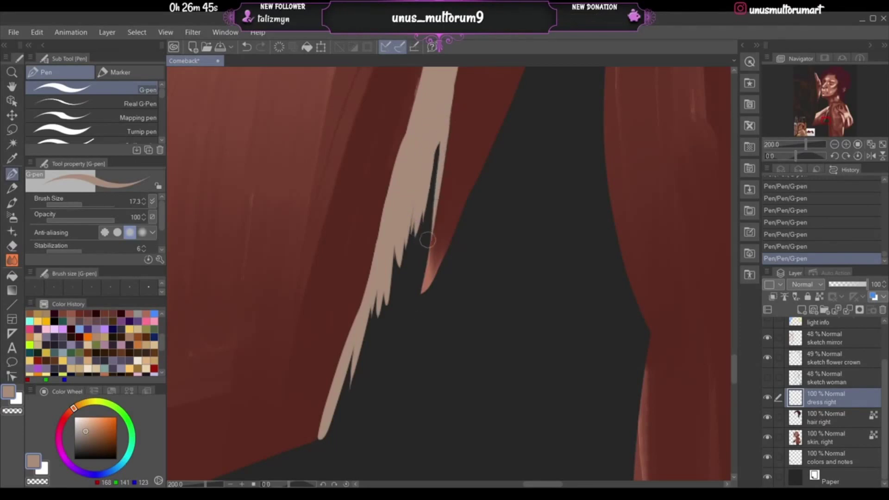
# - Close the dark slit beside the pointed skin strip and fill the beige solidly past the strip's tip
pyautogui.moveTo(442, 194); pyautogui.dragTo(421, 340)
pyautogui.hotkey('ctrl', 'z')
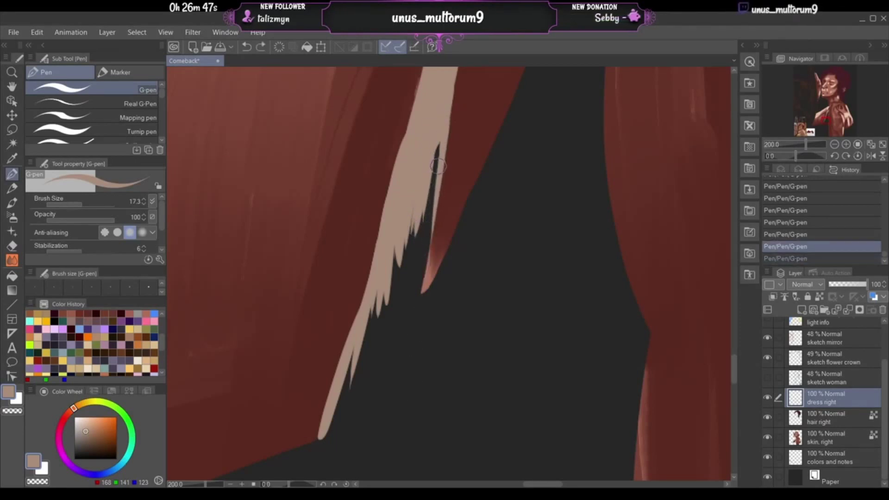
pyautogui.moveTo(437, 162); pyautogui.dragTo(408, 359)
pyautogui.moveTo(438, 138)
pyautogui.mouseDown()
pyautogui.moveTo(414, 227)
pyautogui.moveTo(422, 235)
pyautogui.moveTo(413, 219)
pyautogui.moveTo(392, 365)
pyautogui.mouseUp()
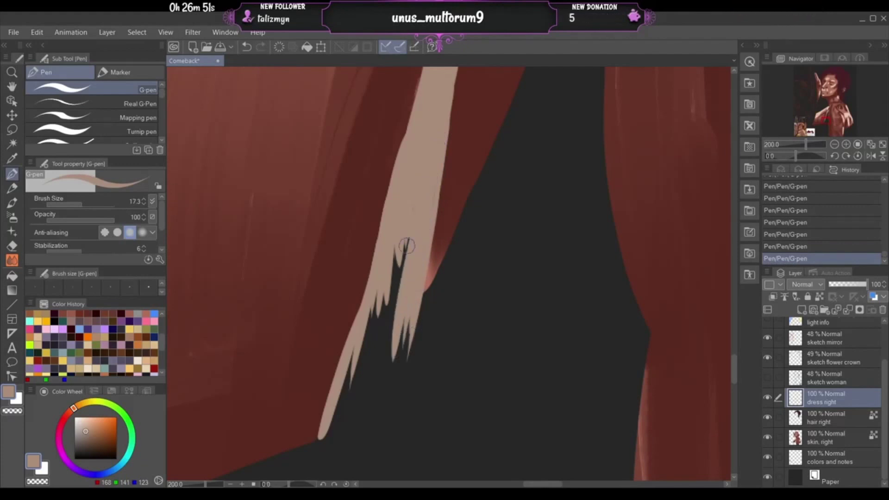
pyautogui.moveTo(407, 217); pyautogui.dragTo(396, 296)
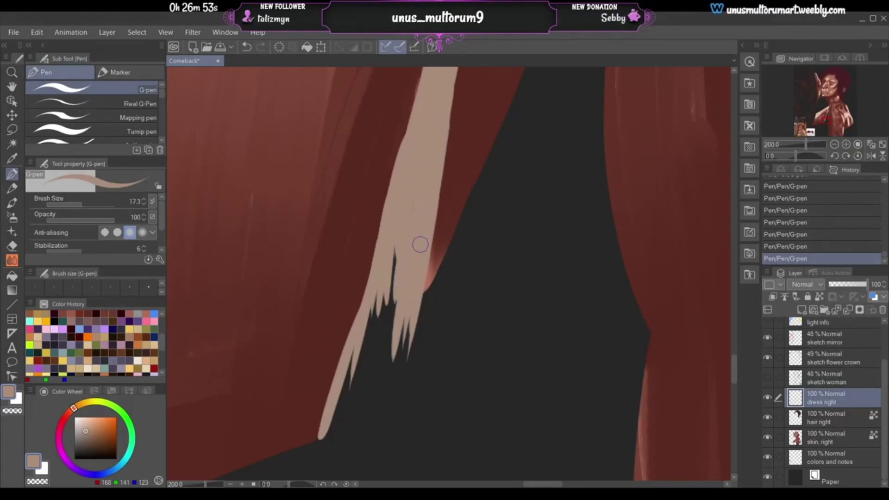
pyautogui.moveTo(385, 289)
pyautogui.mouseDown()
pyautogui.moveTo(386, 309)
pyautogui.moveTo(395, 244)
pyautogui.moveTo(361, 392)
pyautogui.moveTo(380, 289)
pyautogui.moveTo(357, 382)
pyautogui.moveTo(390, 296)
pyautogui.moveTo(385, 334)
pyautogui.moveTo(407, 363)
pyautogui.mouseUp()
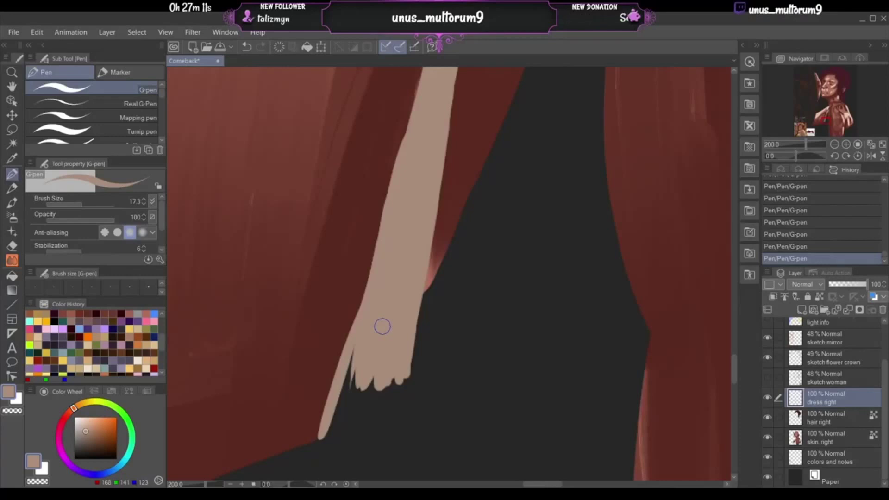
# - Paint the arm-side edge in beige at the narrow top of the second dark gap, redrawing the stroke near the tip
pyautogui.moveTo(828, 109)
pyautogui.mouseDown()
pyautogui.moveTo(831, 124)
pyautogui.moveTo(831, 116)
pyautogui.moveTo(814, 119)
pyautogui.mouseUp()
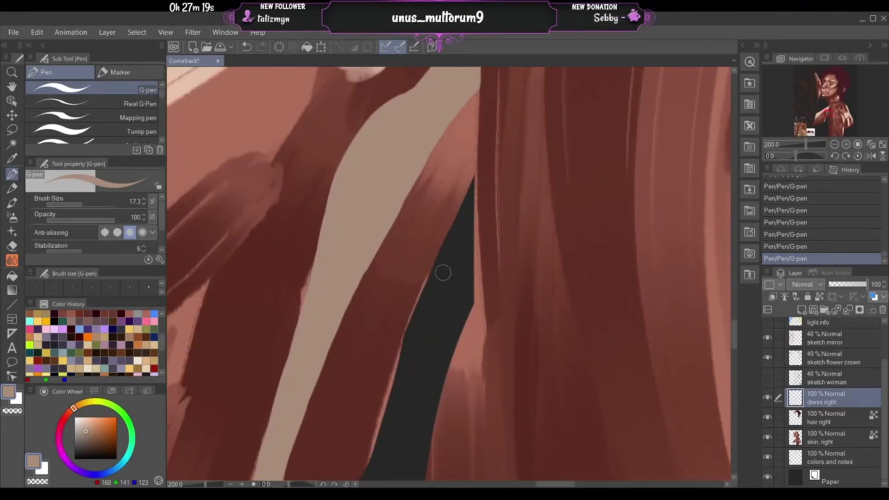
pyautogui.moveTo(443, 273)
pyautogui.mouseDown()
pyautogui.moveTo(455, 239)
pyautogui.moveTo(436, 289)
pyautogui.moveTo(450, 244)
pyautogui.mouseUp()
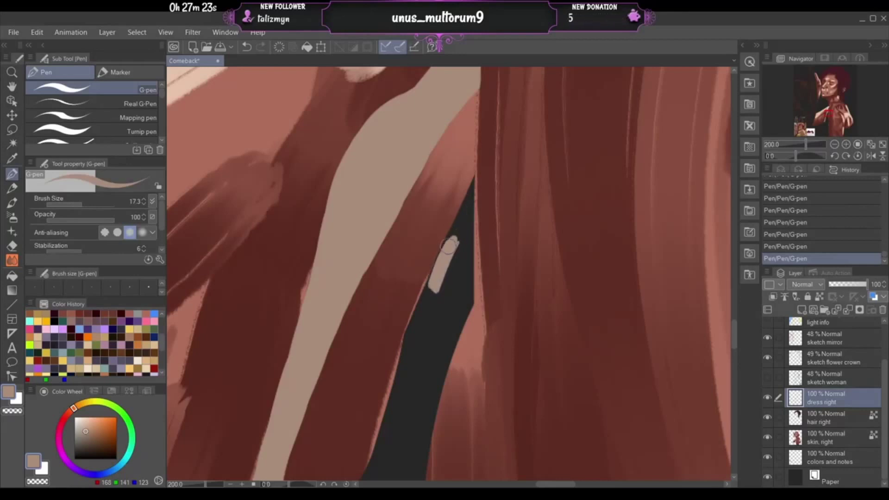
pyautogui.moveTo(435, 278); pyautogui.dragTo(463, 211)
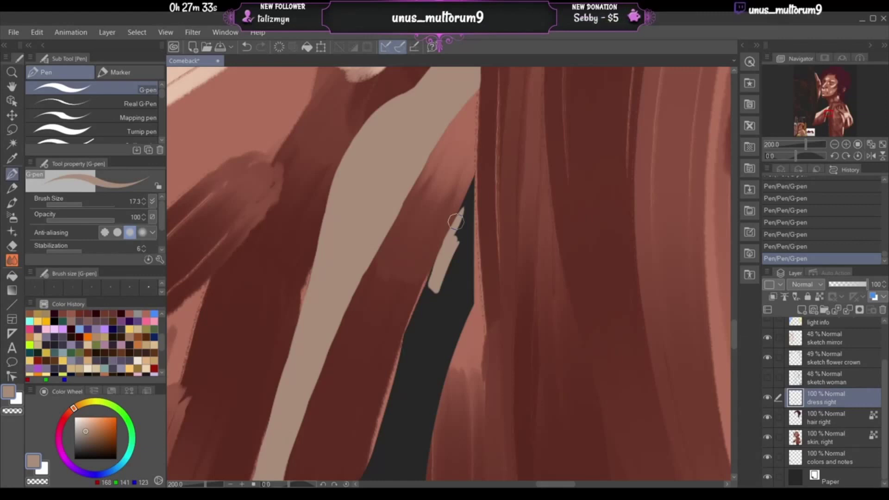
pyautogui.moveTo(462, 199); pyautogui.dragTo(472, 183)
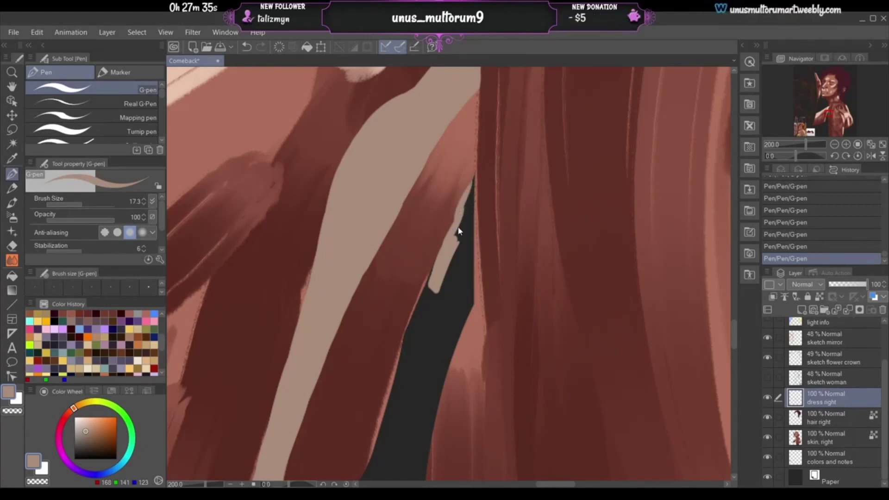
pyautogui.hotkey('ctrl', 'z')
pyautogui.moveTo(450, 236)
pyautogui.mouseDown()
pyautogui.moveTo(475, 181)
pyautogui.moveTo(470, 237)
pyautogui.mouseUp()
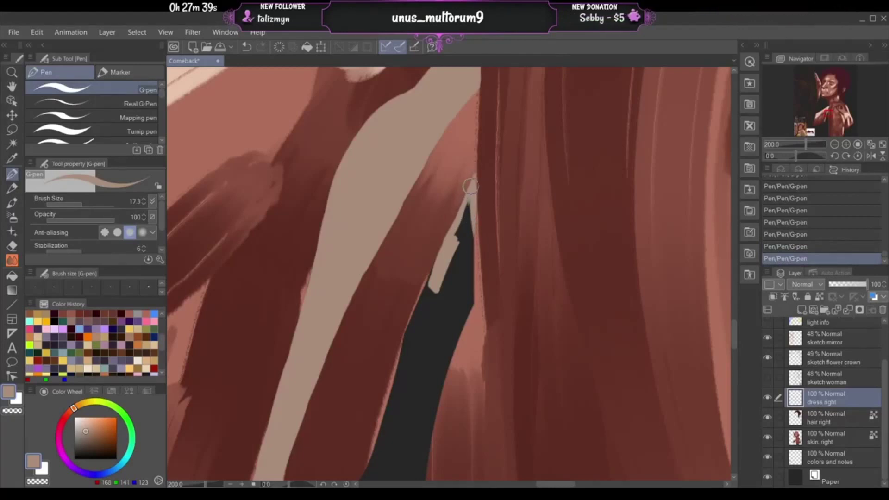
# - Erase the beige spill over the torso at the gap's tip and line the torso edge down to its bend
pyautogui.moveTo(478, 169); pyautogui.dragTo(481, 237)
pyautogui.moveTo(479, 180); pyautogui.dragTo(482, 227)
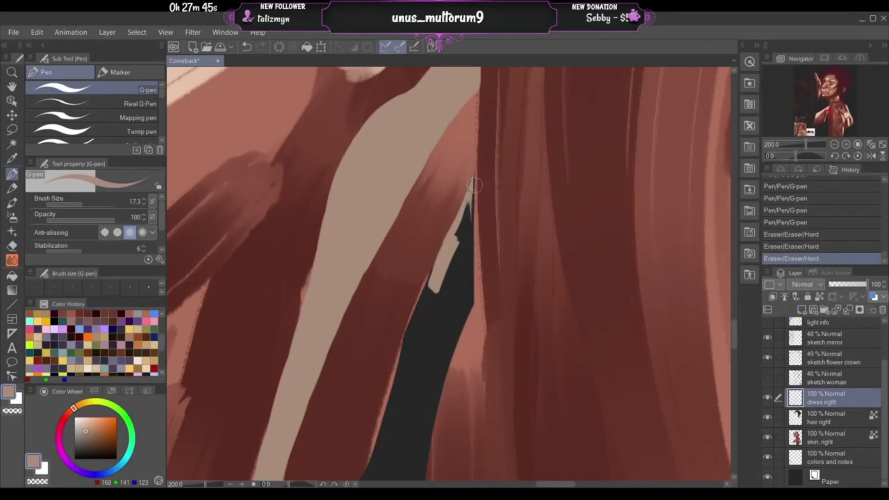
pyautogui.moveTo(476, 172); pyautogui.dragTo(471, 296)
pyautogui.moveTo(472, 239); pyautogui.dragTo(467, 324)
pyautogui.moveTo(470, 266); pyautogui.dragTo(468, 307)
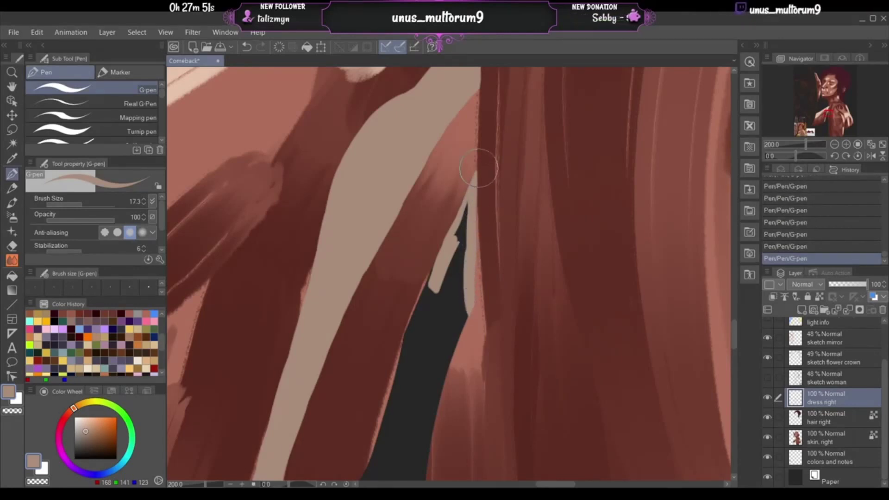
pyautogui.moveTo(476, 171); pyautogui.dragTo(473, 252)
pyautogui.hotkey('ctrl', 'z')
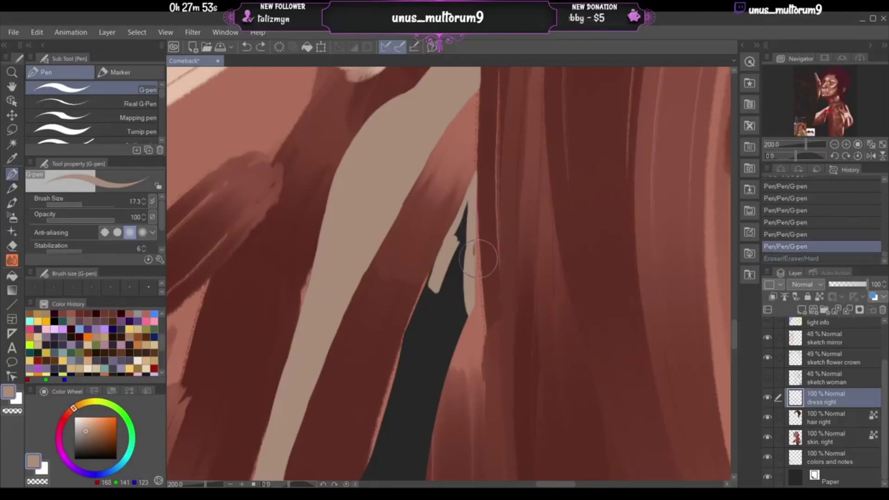
pyautogui.hotkey('ctrl', 'y')
pyautogui.hotkey('ctrl', 'z')
pyautogui.hotkey('ctrl', 'y')
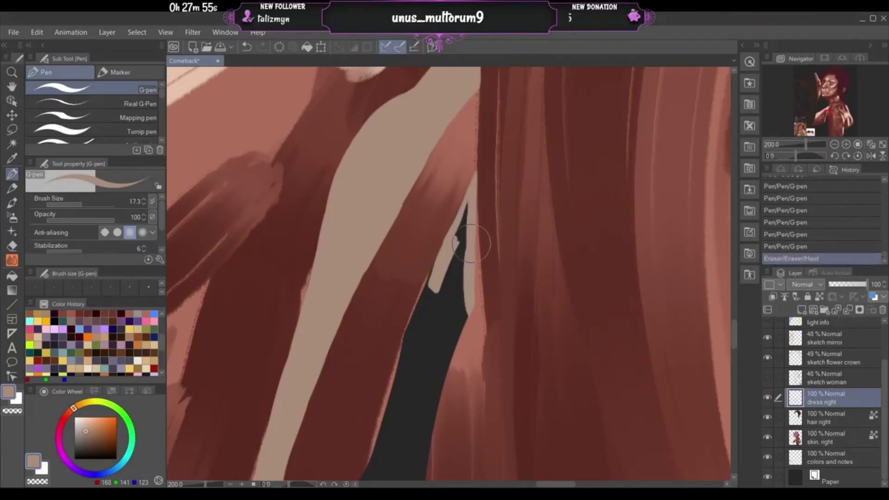
pyautogui.hotkey('ctrl', 'z')
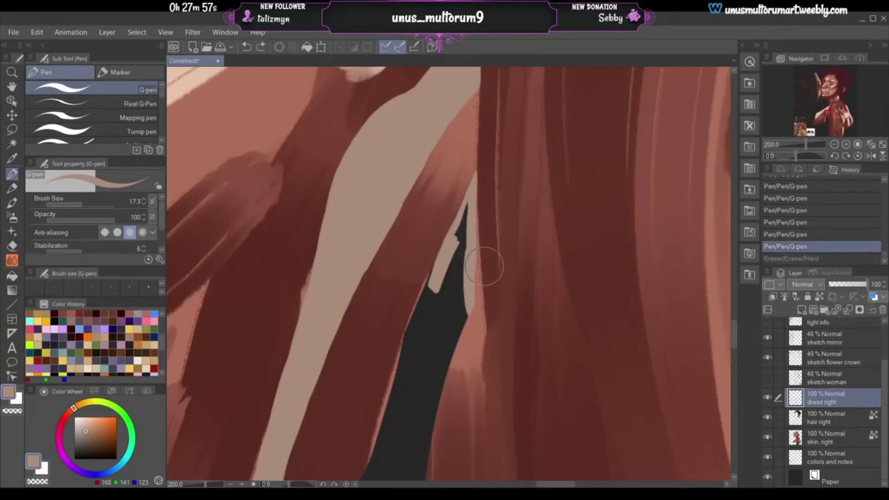
# - Fill the dark space between the two beige edges in the upper tip of the gap
pyautogui.moveTo(464, 253); pyautogui.dragTo(467, 203)
pyautogui.hotkey('ctrl', 'z')
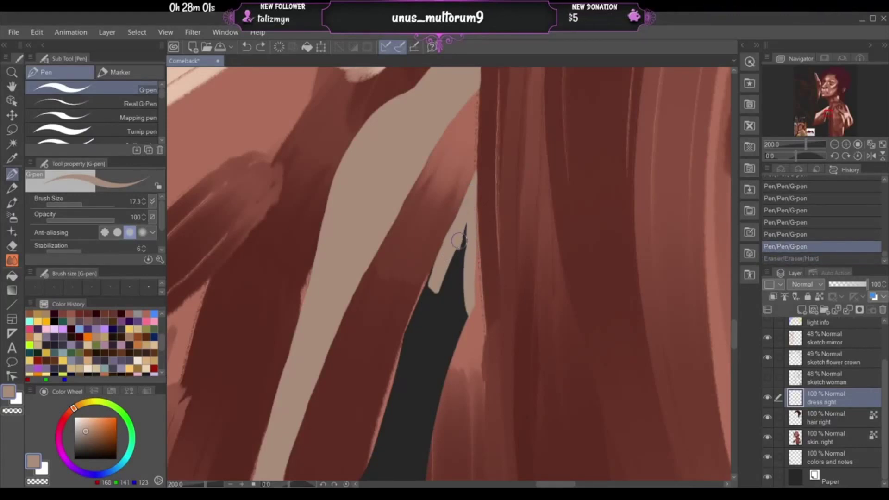
pyautogui.moveTo(458, 240)
pyautogui.mouseDown()
pyautogui.moveTo(463, 266)
pyautogui.moveTo(447, 260)
pyautogui.moveTo(446, 279)
pyautogui.mouseUp()
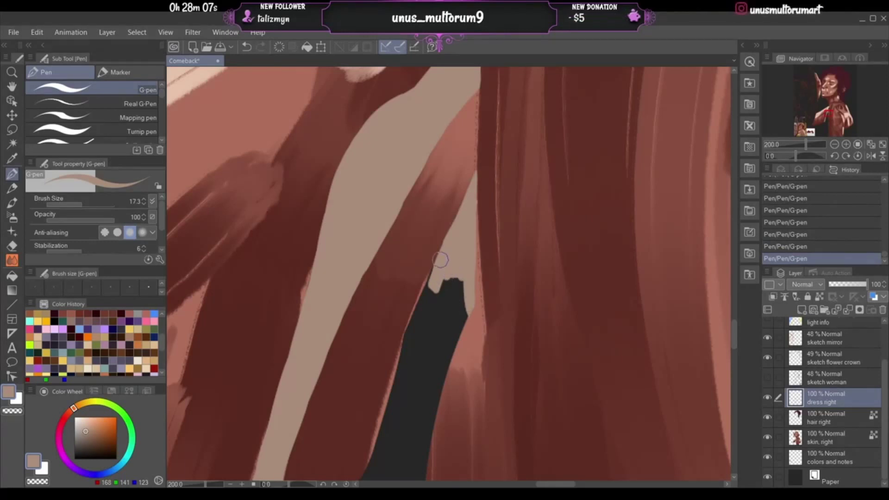
pyautogui.moveTo(439, 260); pyautogui.dragTo(422, 301)
# - Line the torso edge below the bend in beige, following its inward curve along the gap
pyautogui.moveTo(832, 114); pyautogui.dragTo(832, 116)
pyautogui.moveTo(466, 157); pyautogui.dragTo(440, 212)
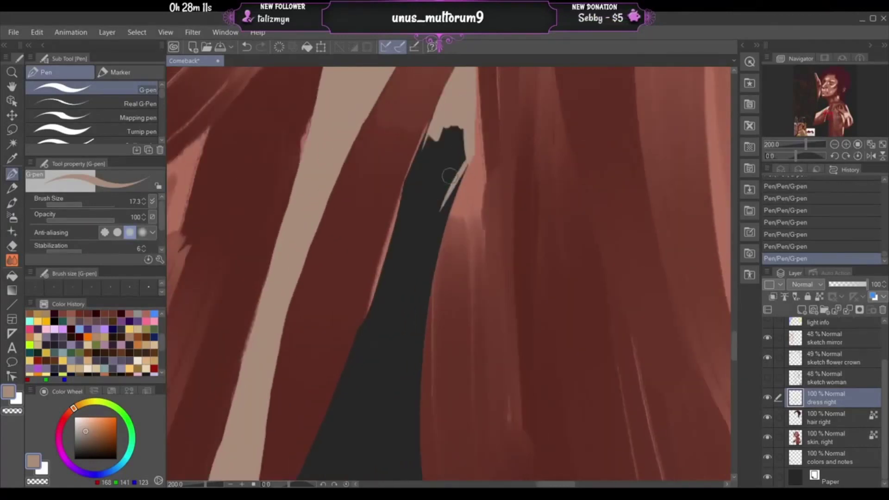
pyautogui.hotkey('ctrl', 'z')
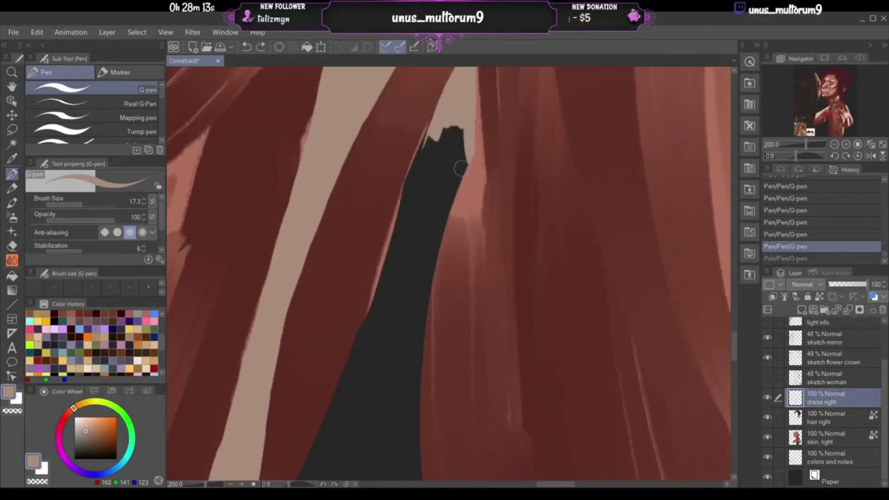
pyautogui.moveTo(464, 158); pyautogui.dragTo(439, 228)
pyautogui.moveTo(465, 163); pyautogui.dragTo(437, 254)
pyautogui.moveTo(453, 184); pyautogui.dragTo(427, 324)
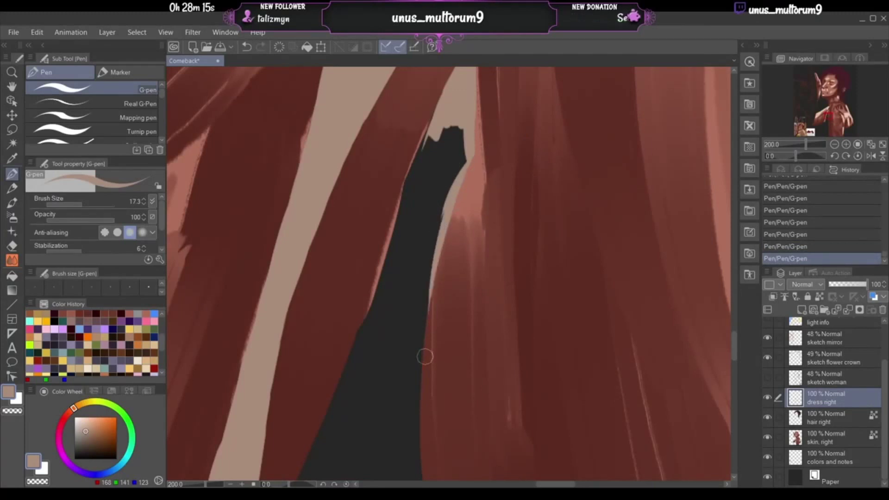
# - Extend the thin beige line down the torso edge, undoing and redrawing strokes that stray from the contour
pyautogui.moveTo(437, 237); pyautogui.dragTo(412, 363)
pyautogui.hotkey('ctrl', 'z')
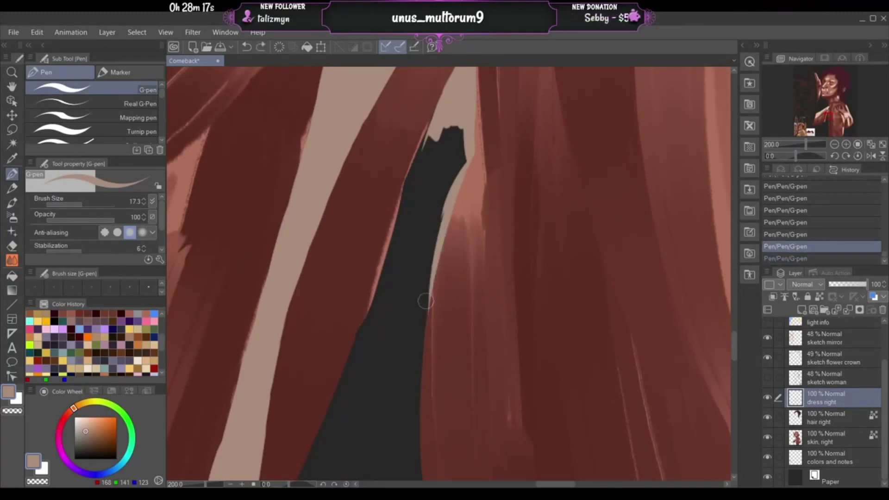
pyautogui.moveTo(439, 268); pyautogui.dragTo(417, 356)
pyautogui.hotkey('ctrl', 'z')
pyautogui.moveTo(432, 274); pyautogui.dragTo(414, 408)
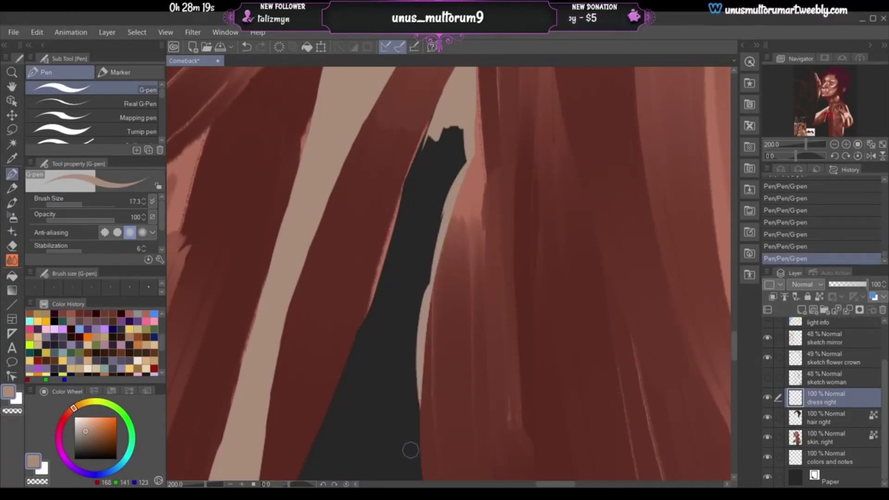
pyautogui.hotkey('ctrl', 'z')
pyautogui.moveTo(435, 274); pyautogui.dragTo(411, 416)
pyautogui.hotkey('ctrl', 'z')
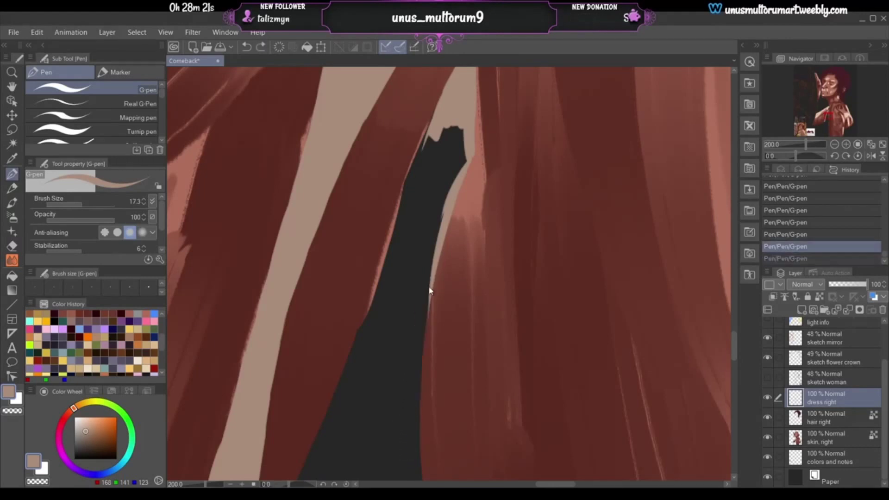
pyautogui.moveTo(429, 290); pyautogui.dragTo(412, 401)
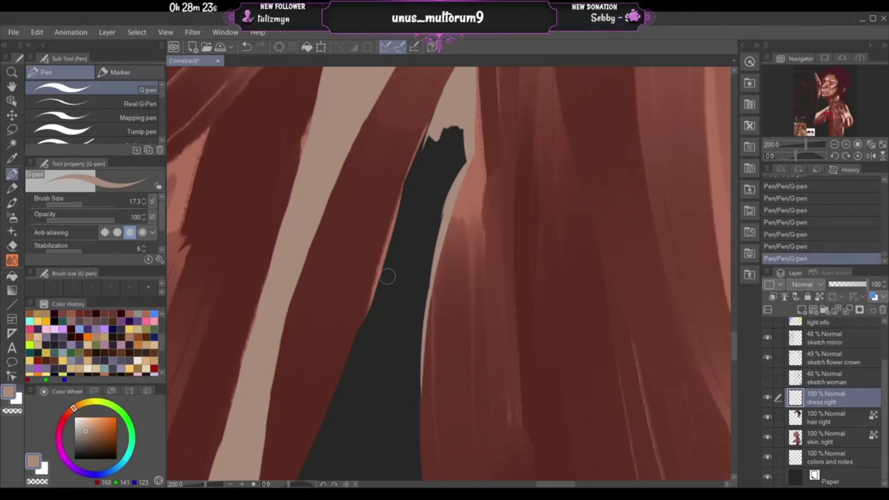
pyautogui.hotkey('ctrl', 'z')
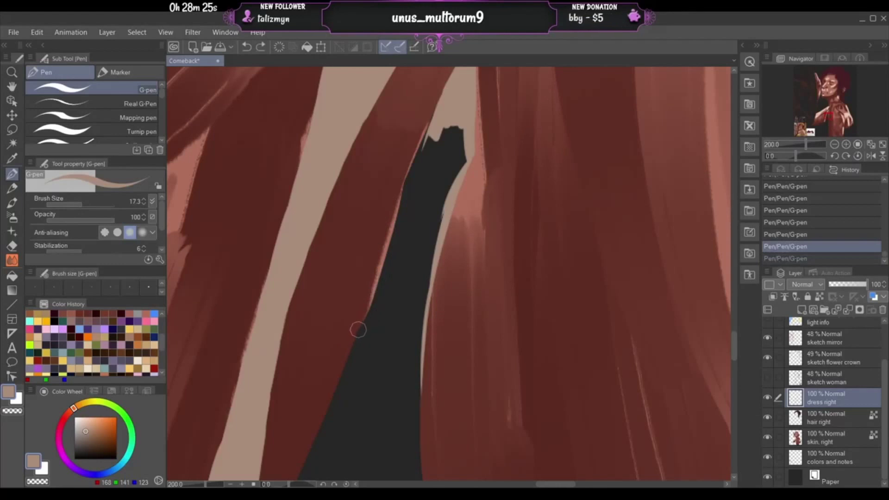
# - Line the opposite arm edge in beige from its lower bend up to the filled tip, redrawing the misplaced strokes
pyautogui.moveTo(358, 330); pyautogui.dragTo(389, 254)
pyautogui.hotkey('ctrl', 'z')
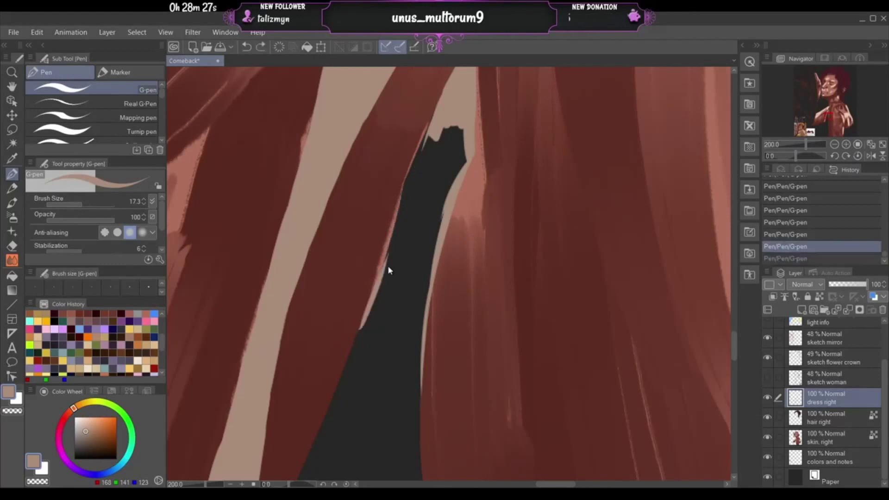
pyautogui.hotkey('ctrl', 'y')
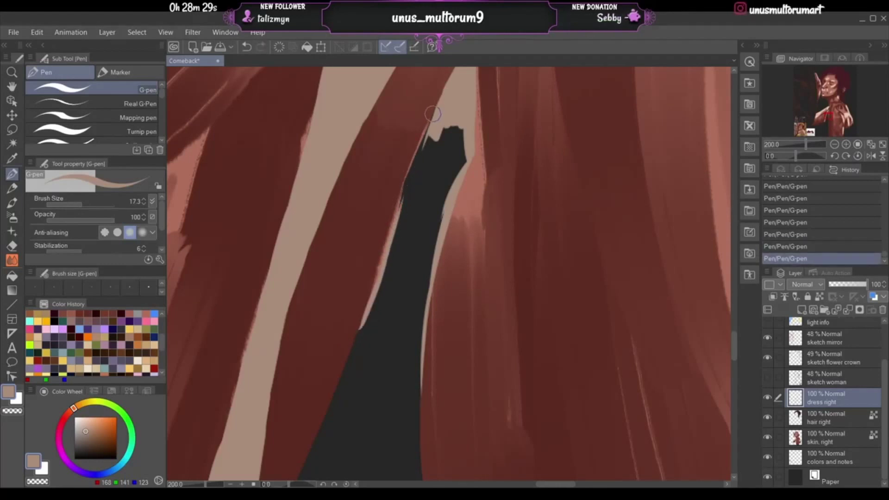
pyautogui.moveTo(432, 114); pyautogui.dragTo(396, 207)
pyautogui.hotkey('ctrl', 'z')
pyautogui.moveTo(427, 133)
pyautogui.mouseDown()
pyautogui.moveTo(402, 204)
pyautogui.moveTo(432, 131)
pyautogui.mouseUp()
pyautogui.hotkey('ctrl', 'z')
pyautogui.moveTo(404, 206); pyautogui.dragTo(427, 138)
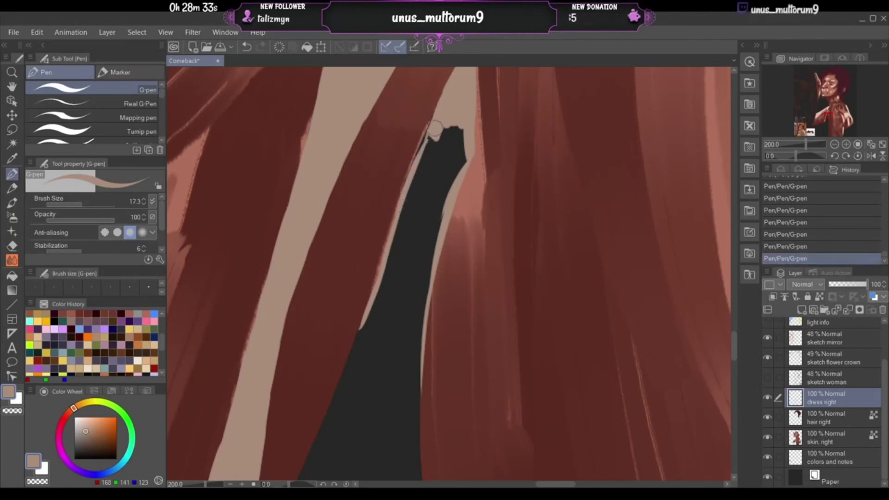
pyautogui.moveTo(403, 198); pyautogui.dragTo(433, 122)
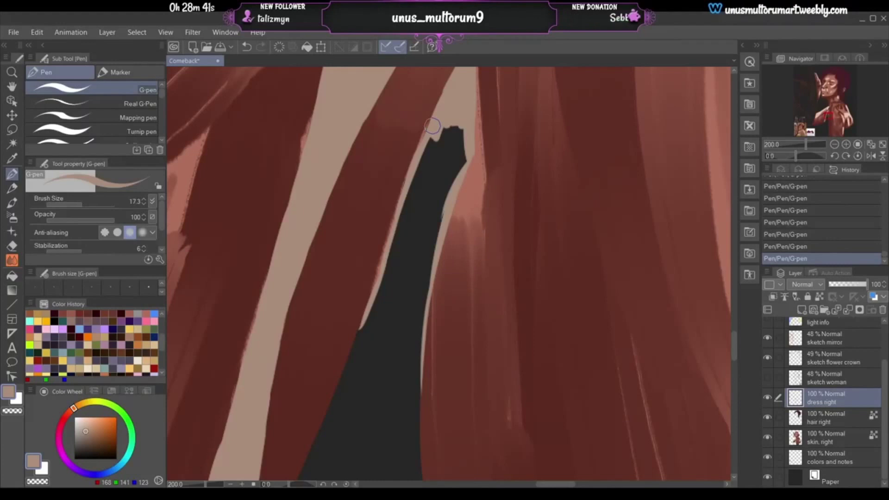
# - Try a beige stroke up the arm's lower edge from the skin strip's tip, checking the contour against the "sketch woman" layer
pyautogui.moveTo(829, 117); pyautogui.dragTo(829, 121)
pyautogui.moveTo(361, 363); pyautogui.dragTo(403, 287)
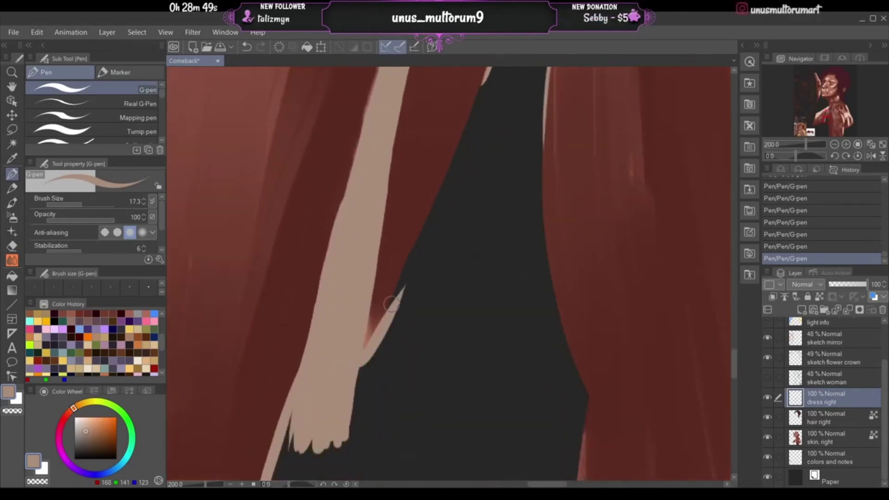
pyautogui.hotkey('ctrl', 'z')
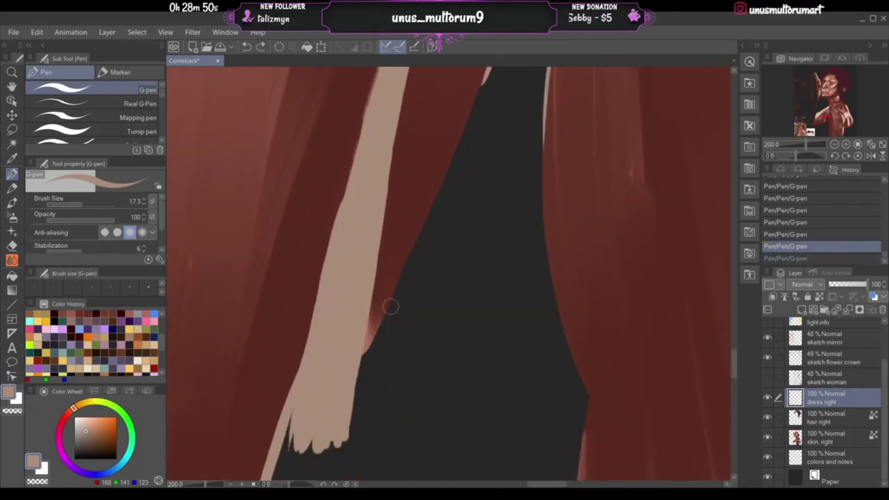
pyautogui.click(768, 380)
pyautogui.click(767, 378)
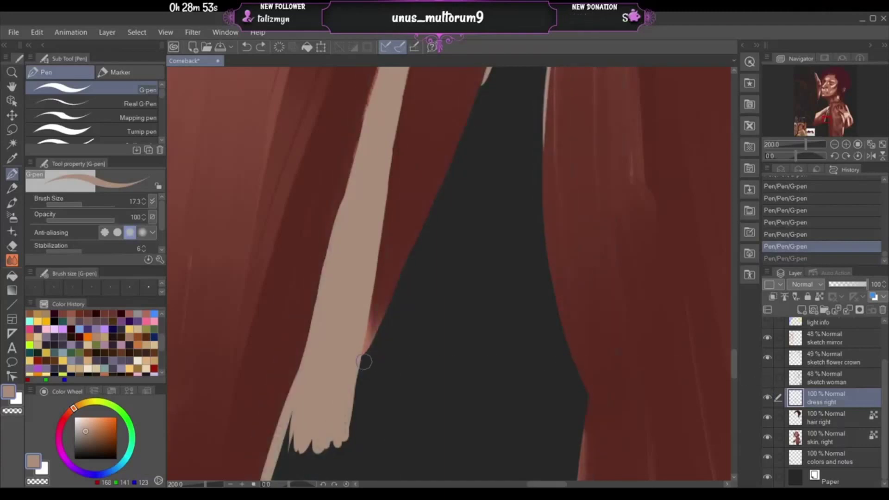
# - Paint a thin beige dress edge with the G-pen along the left red area's border with the dark gap
pyautogui.moveTo(362, 360); pyautogui.dragTo(410, 277)
pyautogui.hotkey('ctrl', 'z')
pyautogui.moveTo(360, 364); pyautogui.dragTo(386, 309)
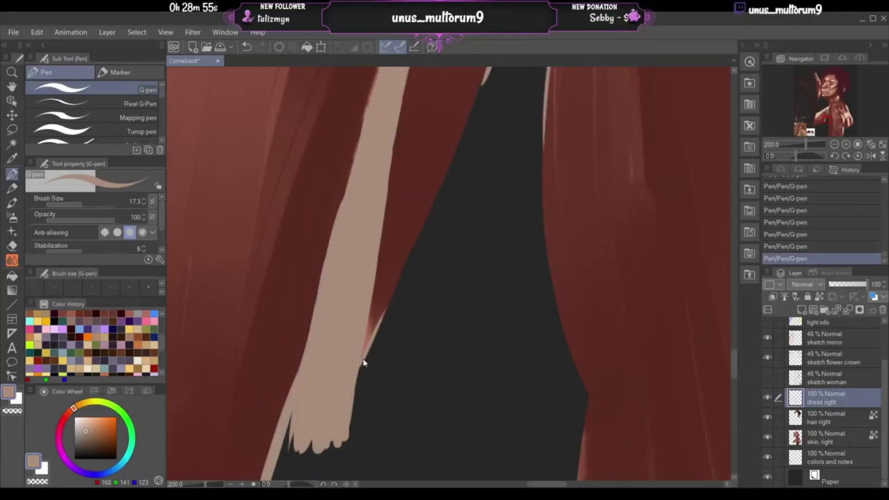
pyautogui.hotkey('ctrl', 'z')
pyautogui.moveTo(363, 358); pyautogui.dragTo(387, 299)
pyautogui.hotkey('ctrl', 'z')
pyautogui.moveTo(367, 357); pyautogui.dragTo(415, 235)
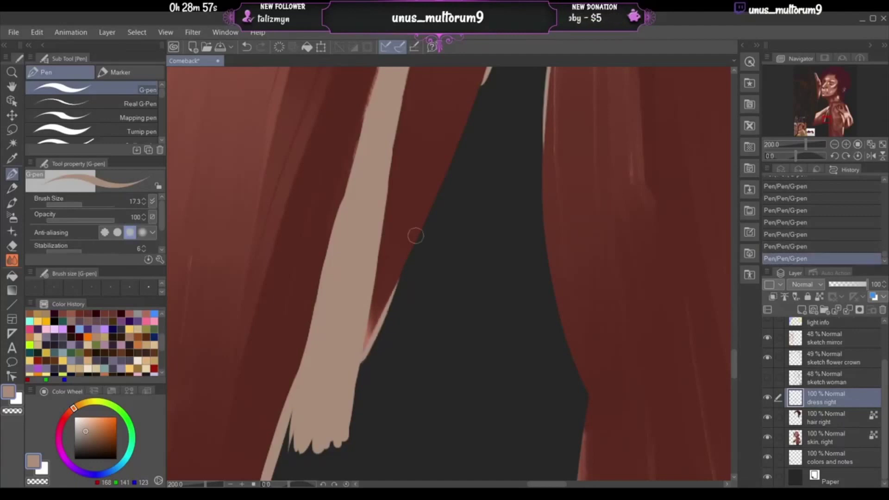
pyautogui.moveTo(391, 309); pyautogui.dragTo(425, 217)
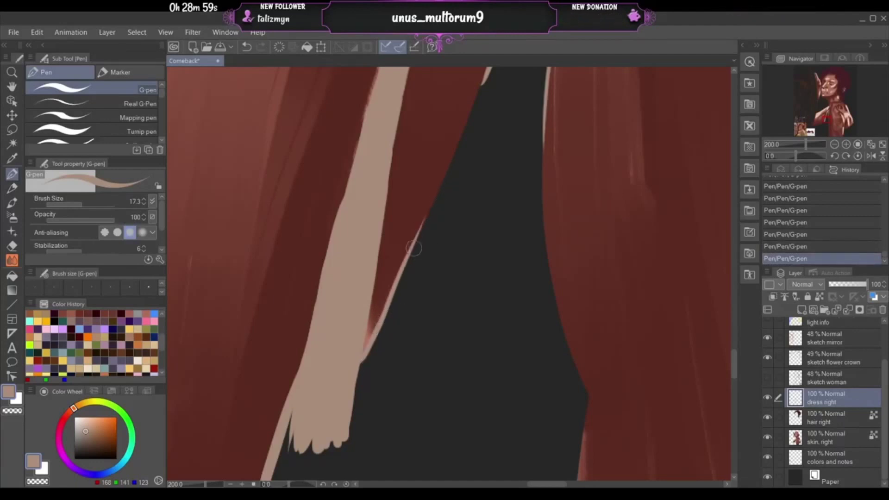
pyautogui.moveTo(413, 248); pyautogui.dragTo(467, 122)
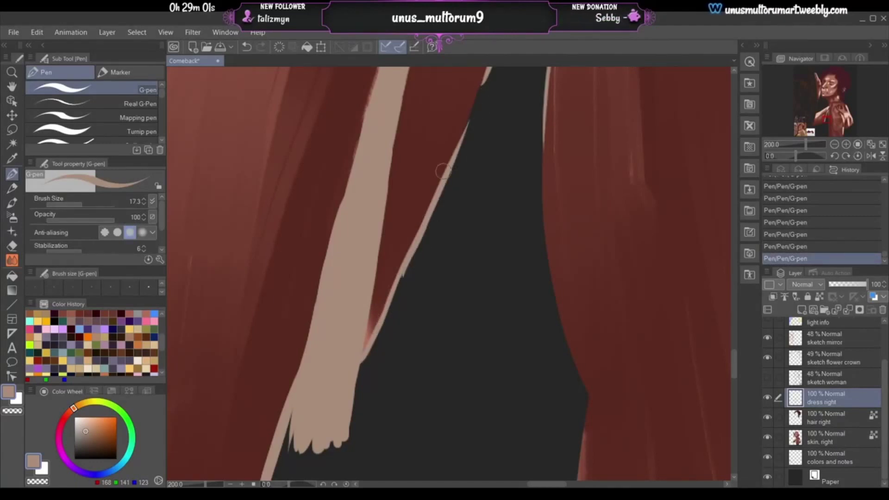
pyautogui.moveTo(437, 204); pyautogui.dragTo(488, 90)
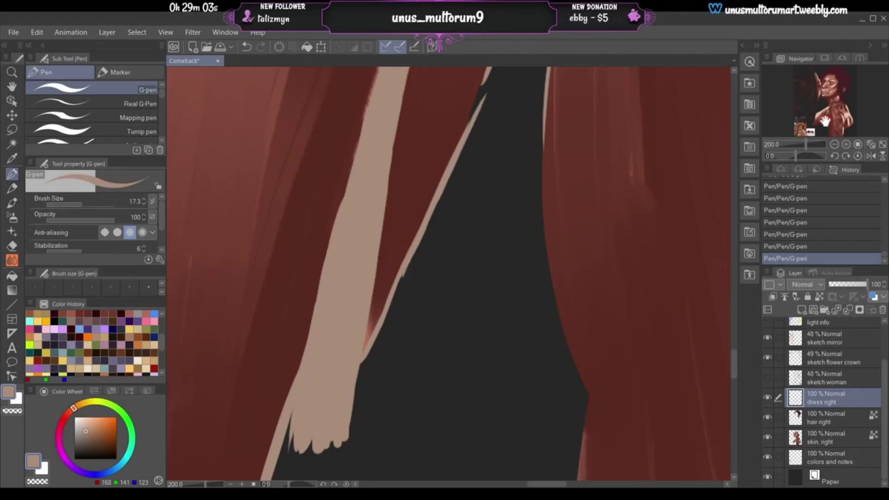
# - Rework the beige strokes joining the dress edge along the upper left side of the dark gap
pyautogui.moveTo(825, 121); pyautogui.dragTo(805, 123)
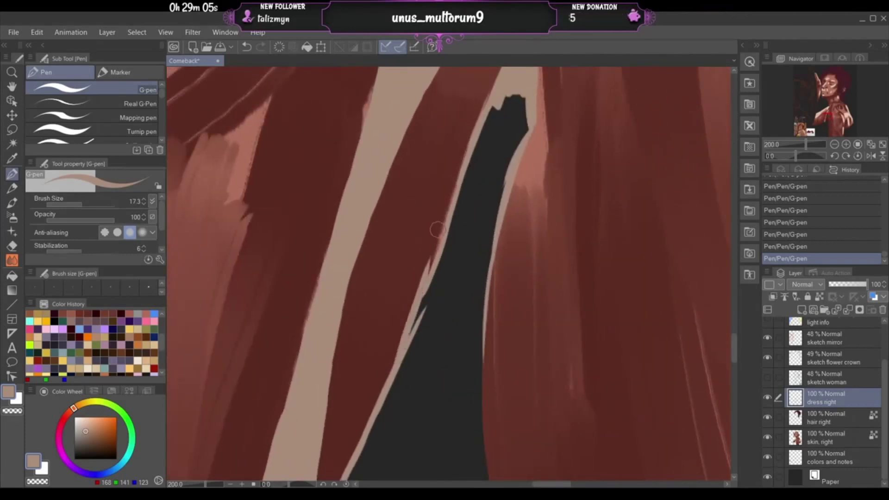
pyautogui.hotkey('ctrl', 'z')
pyautogui.hotkey('ctrl', 'y')
pyautogui.hotkey('ctrl', 'z')
pyautogui.hotkey('ctrl', 'y')
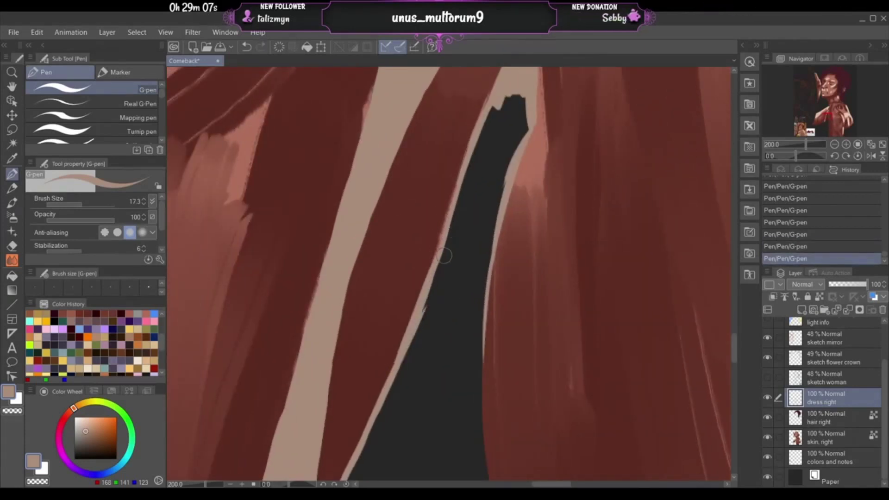
pyautogui.hotkey('ctrl', 'z')
pyautogui.hotkey('ctrl', 'y')
pyautogui.hotkey('ctrl', 'z')
pyautogui.hotkey('ctrl', 'y')
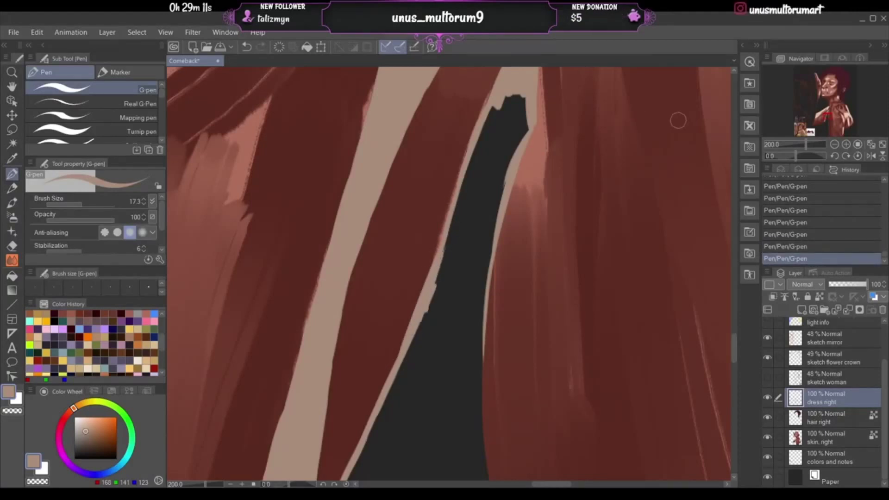
# - Paint a curved beige dress edge along the upper part of the red area on the gap's right side
pyautogui.moveTo(828, 123); pyautogui.dragTo(830, 121)
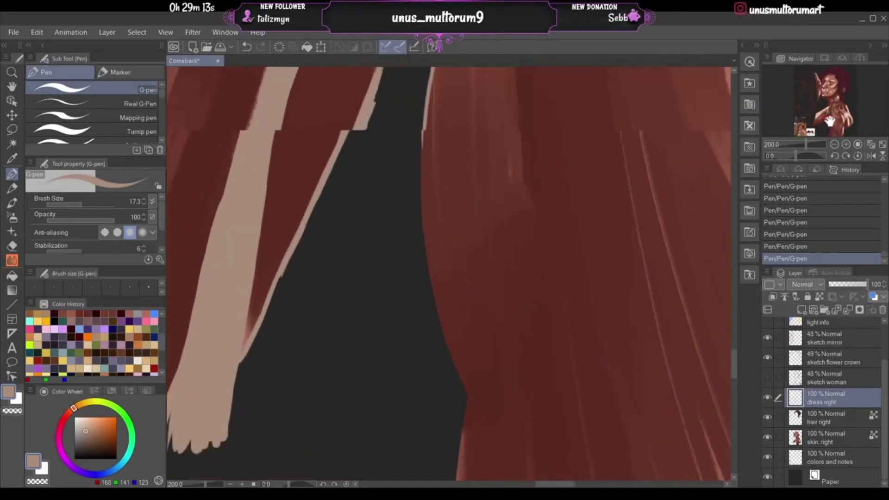
pyautogui.moveTo(440, 358)
pyautogui.mouseDown()
pyautogui.moveTo(434, 240)
pyautogui.moveTo(424, 306)
pyautogui.moveTo(421, 200)
pyautogui.mouseUp()
pyautogui.hotkey('ctrl', 'z')
pyautogui.hotkey('ctrl', 'z')
pyautogui.moveTo(431, 321)
pyautogui.mouseDown()
pyautogui.moveTo(419, 225)
pyautogui.moveTo(418, 204)
pyautogui.mouseUp()
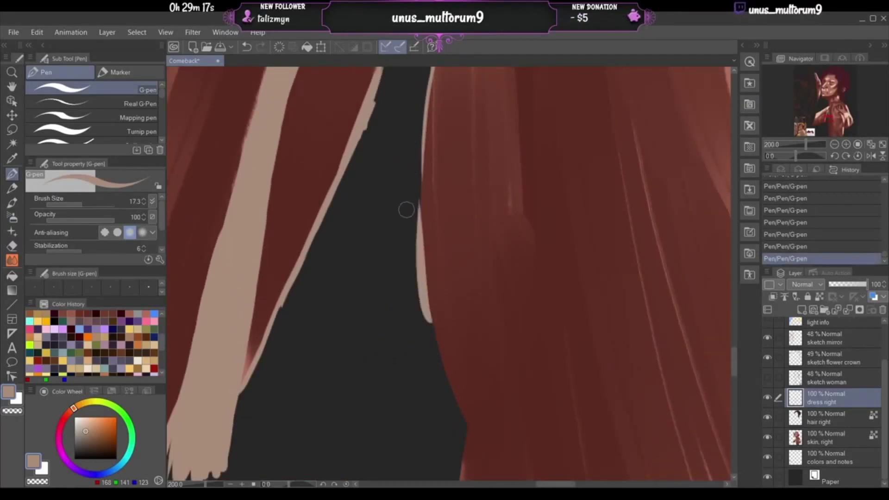
pyautogui.hotkey('ctrl', 'z')
pyautogui.moveTo(431, 324); pyautogui.dragTo(419, 194)
pyautogui.moveTo(424, 225)
pyautogui.mouseDown()
pyautogui.moveTo(425, 131)
pyautogui.moveTo(427, 280)
pyautogui.mouseUp()
pyautogui.hotkey('ctrl', 'z')
pyautogui.hotkey('ctrl', 'z')
pyautogui.moveTo(423, 147); pyautogui.dragTo(429, 286)
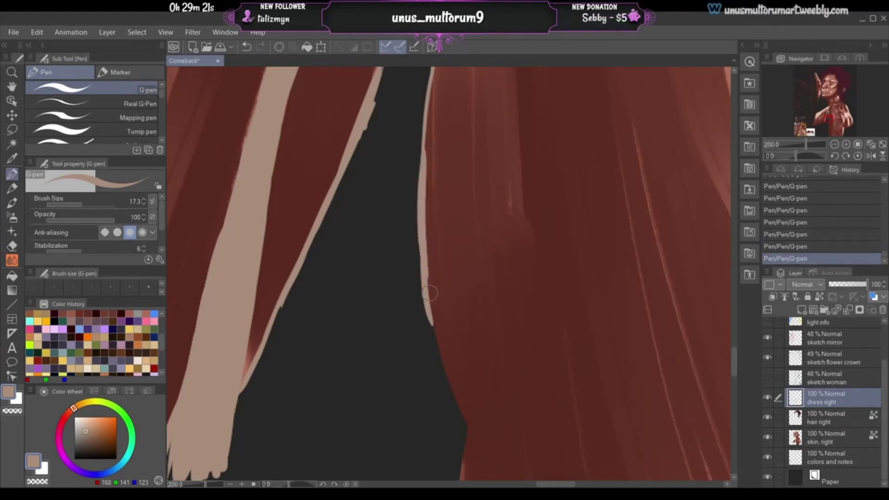
pyautogui.hotkey('ctrl', 'z')
pyautogui.moveTo(421, 141); pyautogui.dragTo(423, 292)
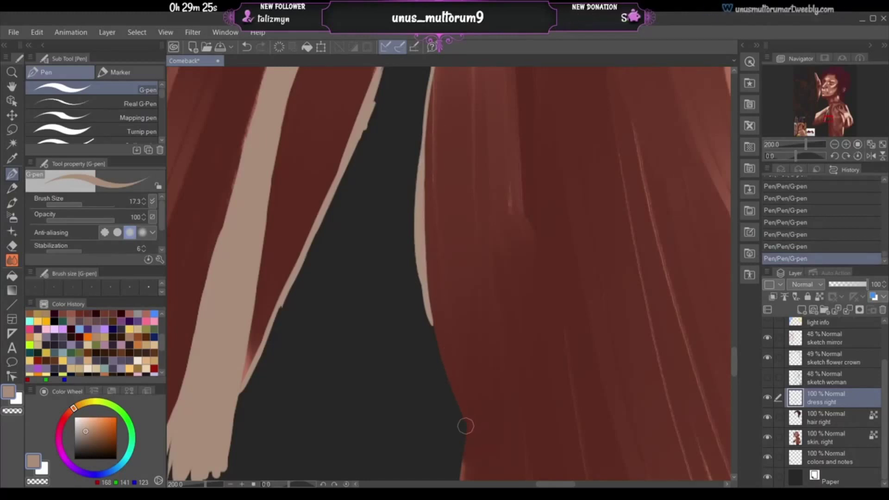
# - Extend the right-hand beige edge down to the corner where the red area's outline turns inward
pyautogui.moveTo(464, 422)
pyautogui.mouseDown()
pyautogui.moveTo(438, 342)
pyautogui.moveTo(439, 268)
pyautogui.mouseUp()
pyautogui.hotkey('ctrl', 'z')
pyautogui.moveTo(462, 422); pyautogui.dragTo(421, 265)
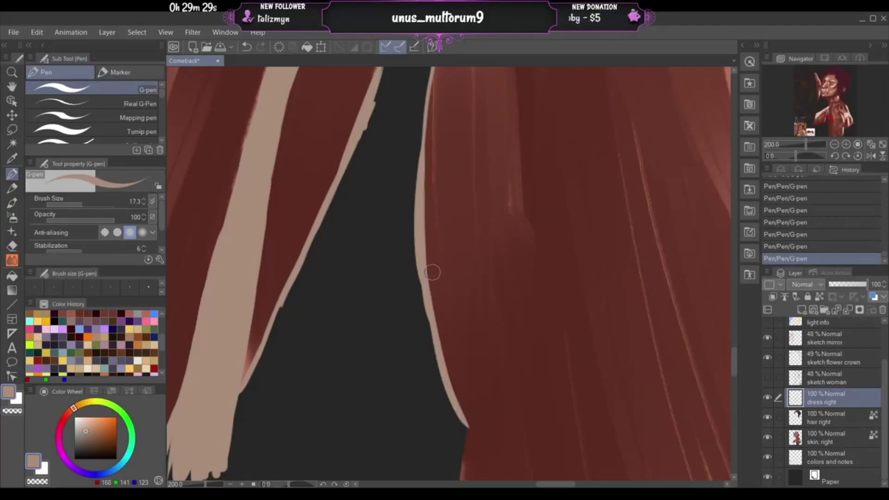
# - Show the "sketch woman" layer and extend the left beige dress outline below the red area along the sketch line
pyautogui.moveTo(829, 118); pyautogui.dragTo(810, 134)
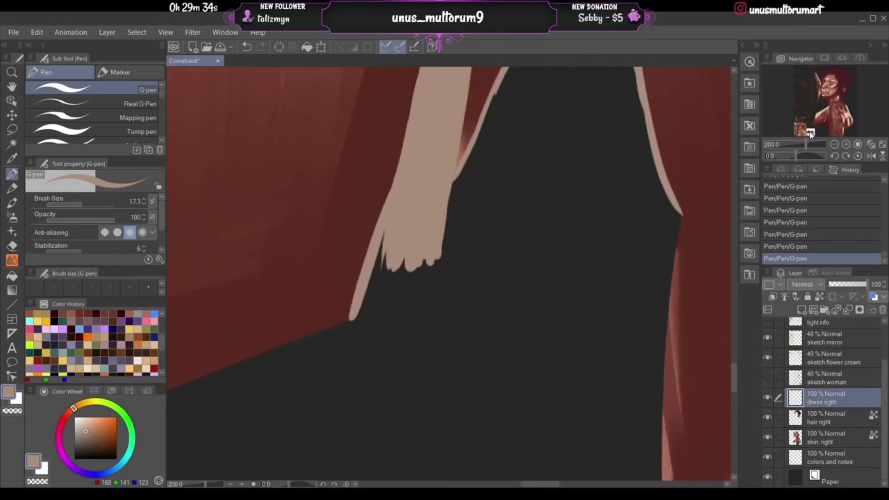
pyautogui.click(767, 377)
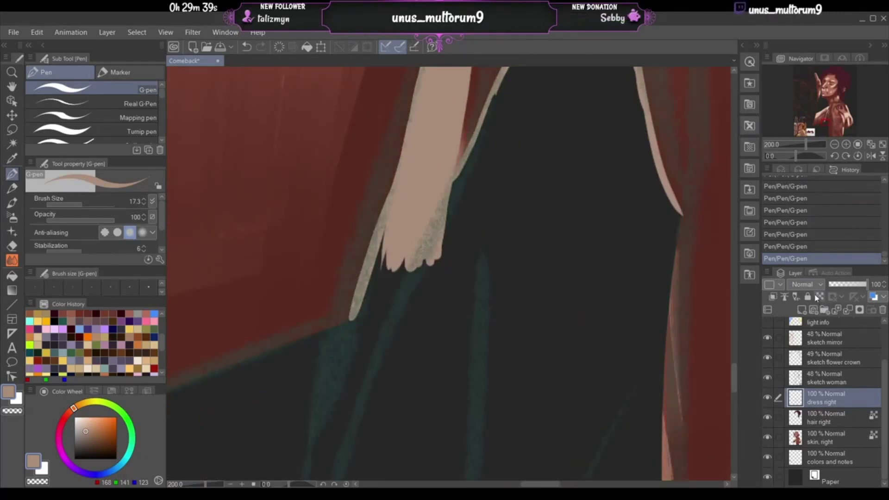
pyautogui.moveTo(816, 135); pyautogui.dragTo(823, 123)
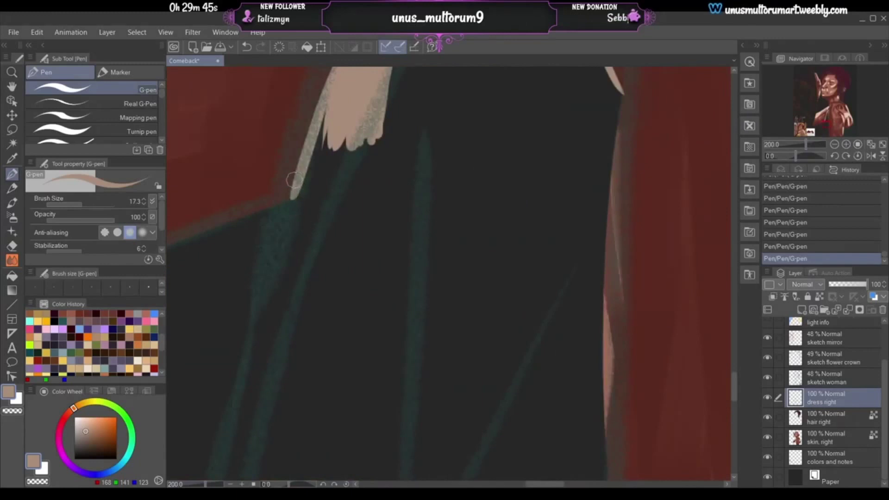
pyautogui.moveTo(293, 180); pyautogui.dragTo(254, 357)
pyautogui.hotkey('ctrl', 'z')
pyautogui.moveTo(293, 184); pyautogui.dragTo(248, 366)
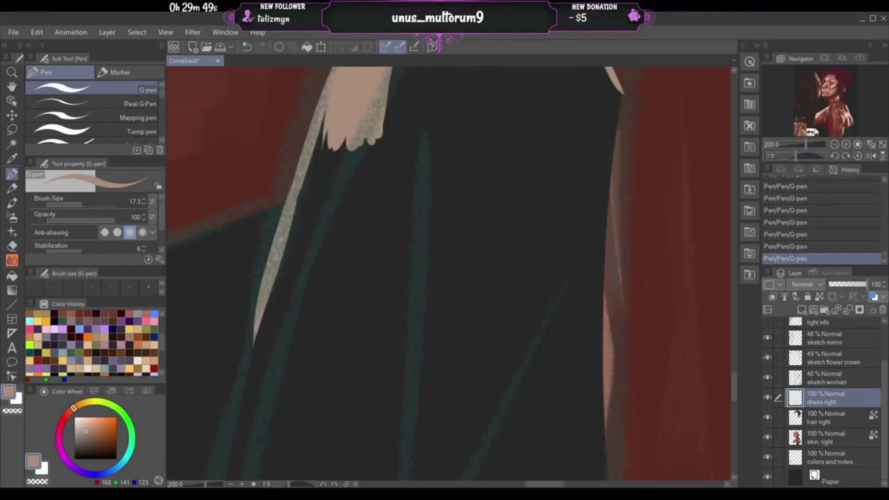
# - Continue the beige dress outline from its pointed tip with a long stroke down the leftmost teal sketch line
pyautogui.moveTo(828, 126); pyautogui.dragTo(825, 126)
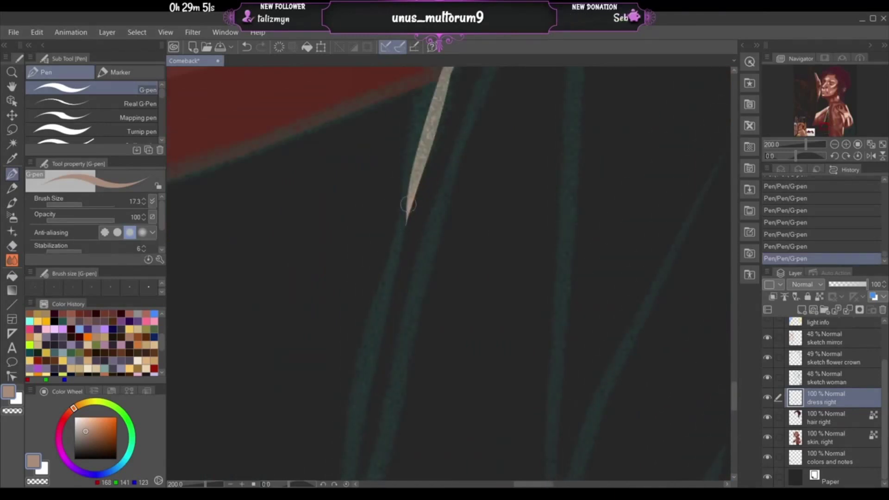
pyautogui.moveTo(407, 205)
pyautogui.mouseDown()
pyautogui.moveTo(371, 407)
pyautogui.moveTo(397, 225)
pyautogui.moveTo(419, 180)
pyautogui.mouseUp()
pyautogui.hotkey('ctrl', 'z')
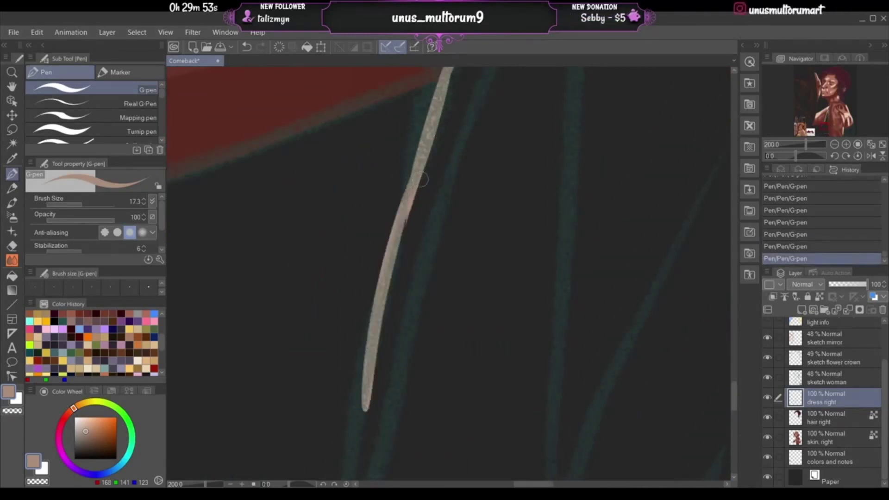
pyautogui.hotkey('ctrl', 'z')
pyautogui.moveTo(362, 418); pyautogui.dragTo(431, 136)
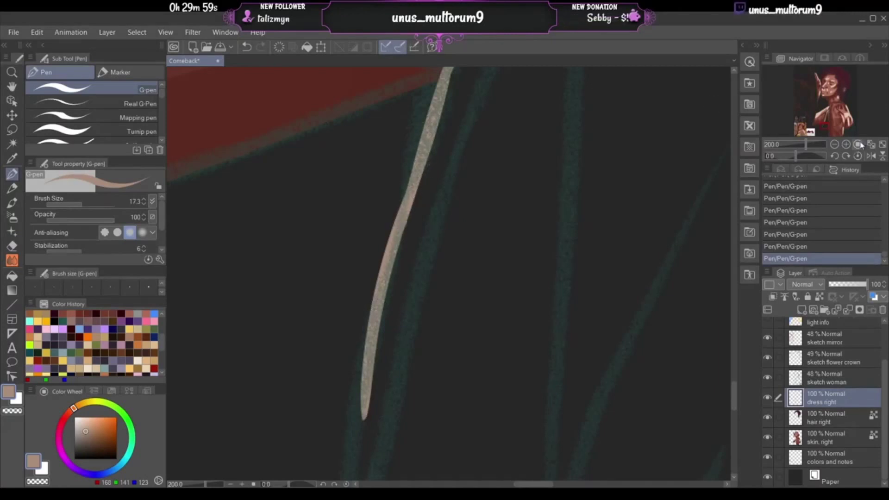
# - Add a wider tapering beige stroke that carries the dress outline down to where the two left sketch lines meet
pyautogui.click(847, 159)
pyautogui.click(835, 157)
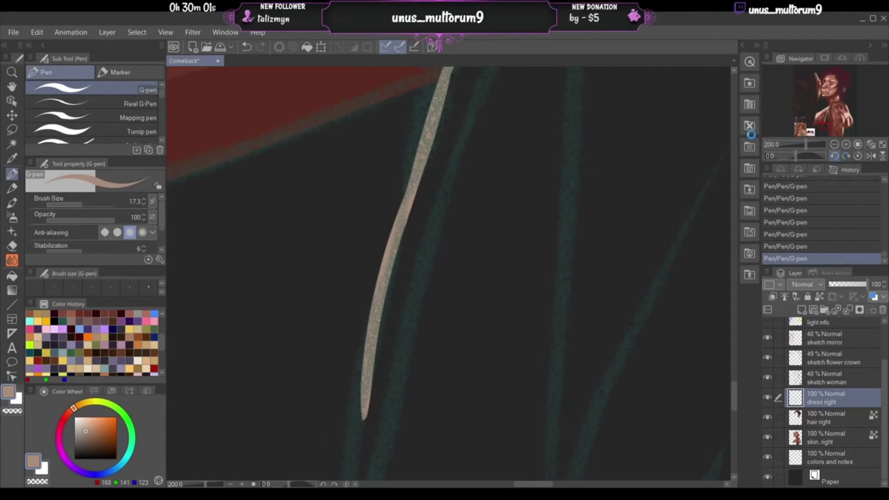
pyautogui.moveTo(818, 124); pyautogui.dragTo(823, 126)
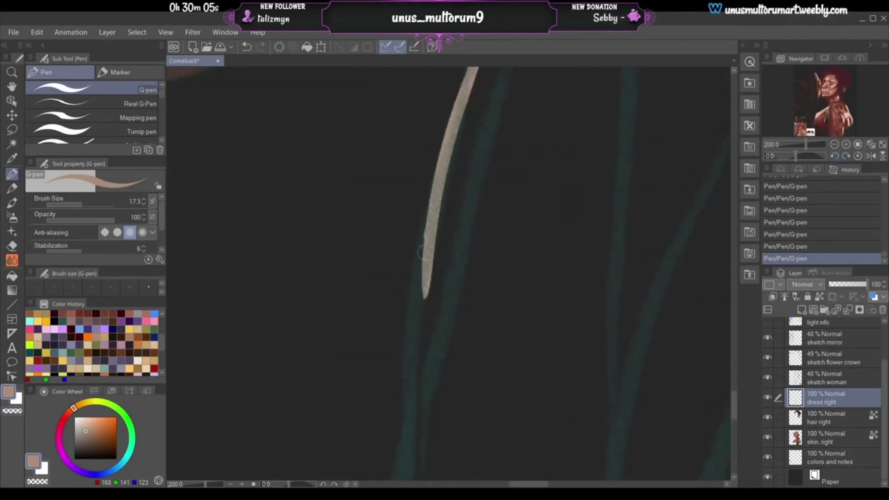
pyautogui.moveTo(424, 249); pyautogui.dragTo(406, 359)
pyautogui.hotkey('ctrl', 'z')
pyautogui.moveTo(428, 214); pyautogui.dragTo(416, 387)
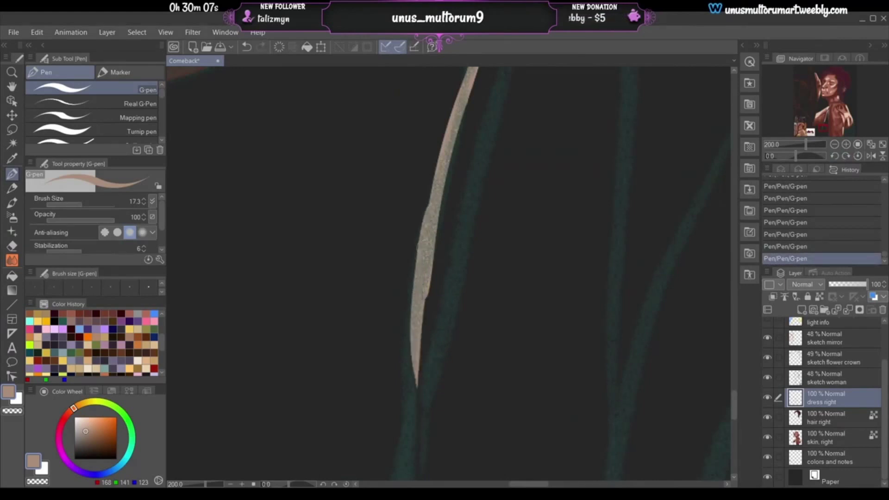
pyautogui.hotkey('ctrl', 'z')
pyautogui.moveTo(428, 208); pyautogui.dragTo(403, 382)
pyautogui.hotkey('ctrl', 'z')
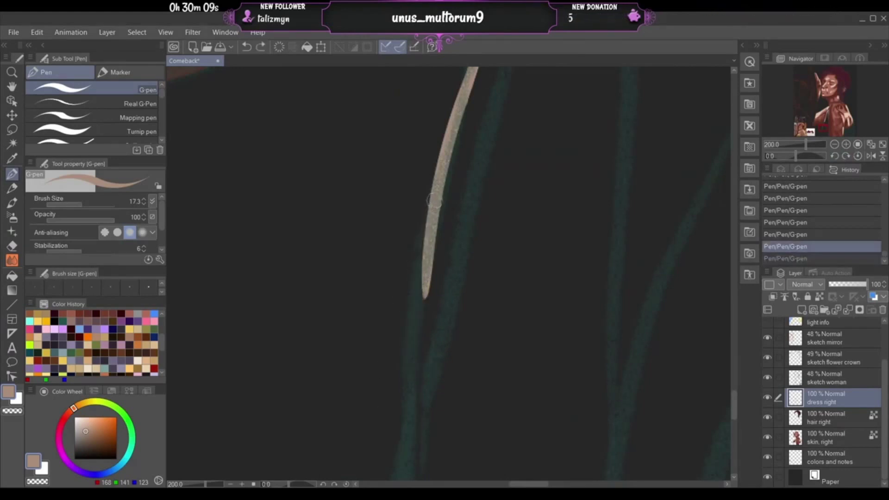
pyautogui.moveTo(430, 204); pyautogui.dragTo(419, 402)
pyautogui.hotkey('ctrl', 'z')
pyautogui.moveTo(435, 199)
pyautogui.mouseDown()
pyautogui.moveTo(407, 381)
pyautogui.moveTo(413, 405)
pyautogui.moveTo(427, 182)
pyautogui.mouseUp()
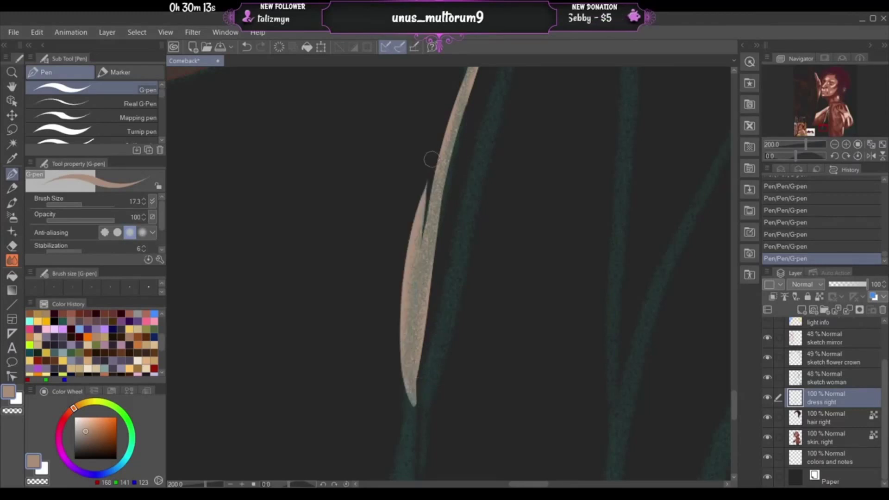
pyautogui.hotkey('ctrl', 'z')
pyautogui.moveTo(413, 398); pyautogui.dragTo(430, 200)
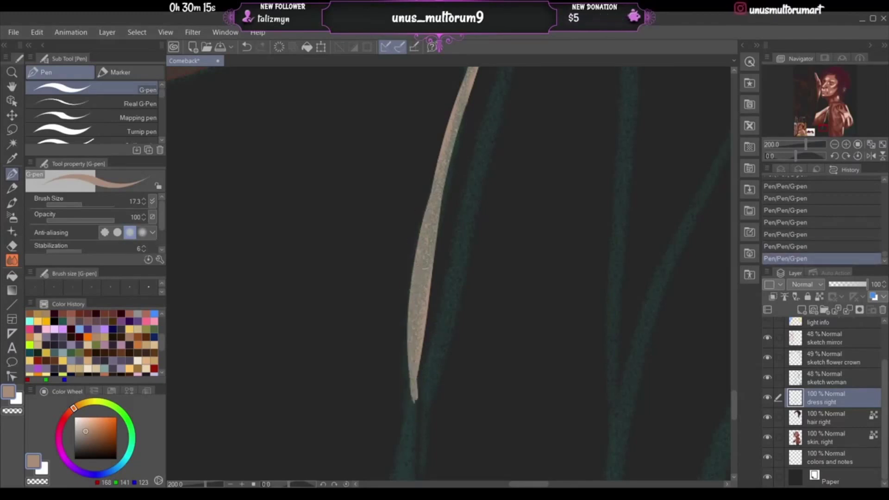
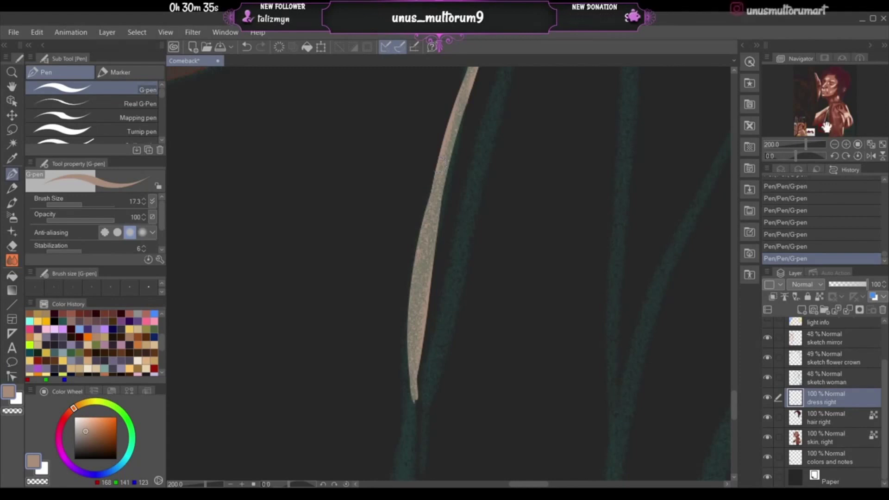
# - Extend the dress outline with a short beige stroke from the junction of the two left sketch lines
pyautogui.moveTo(825, 129); pyautogui.dragTo(826, 132)
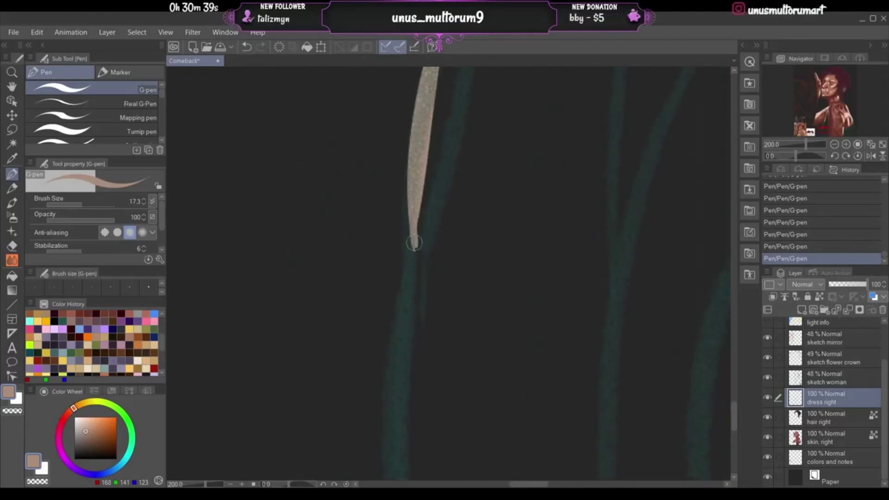
pyautogui.moveTo(416, 244); pyautogui.dragTo(392, 333)
pyautogui.hotkey('ctrl', 'z')
pyautogui.moveTo(415, 241); pyautogui.dragTo(392, 337)
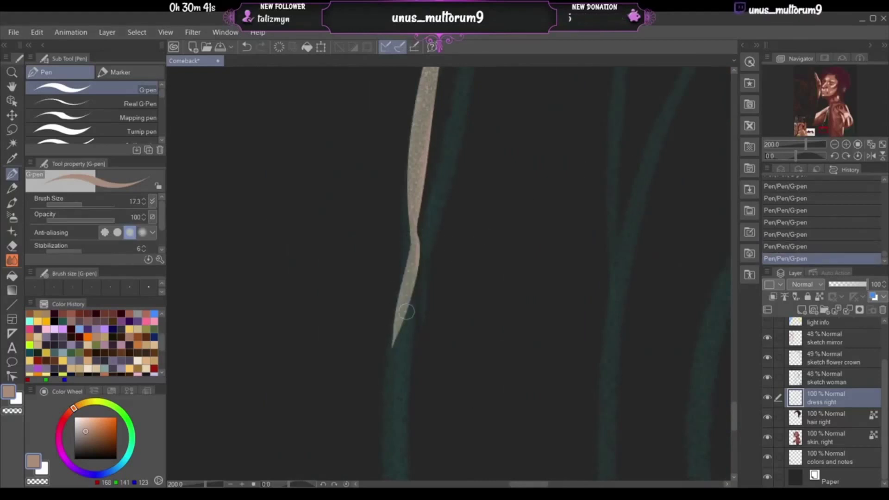
# - Paint the beige dress outline around the outward bend of the leftmost sketch line
pyautogui.moveTo(824, 133); pyautogui.dragTo(827, 142)
pyautogui.moveTo(343, 105); pyautogui.dragTo(310, 290)
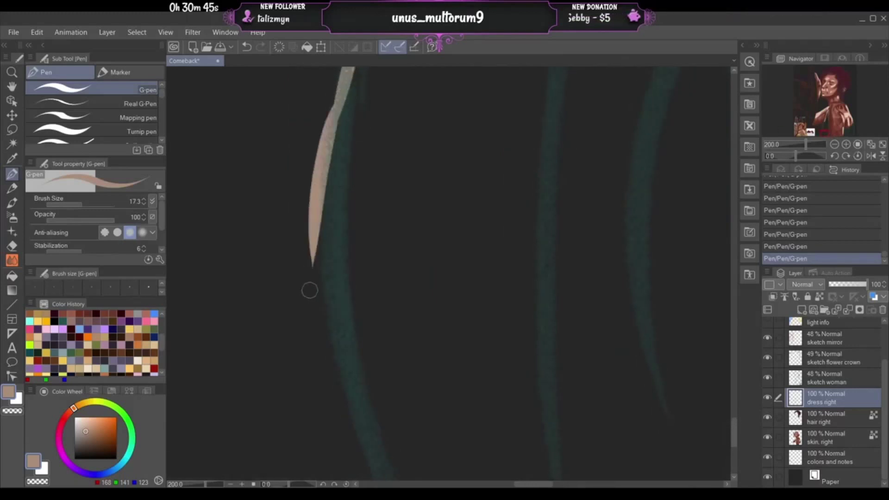
pyautogui.hotkey('ctrl', 'z')
pyautogui.moveTo(345, 95); pyautogui.dragTo(314, 270)
pyautogui.hotkey('ctrl', 'z')
pyautogui.moveTo(345, 99); pyautogui.dragTo(317, 272)
pyautogui.hotkey('ctrl', 'z')
pyautogui.moveTo(345, 92)
pyautogui.mouseDown()
pyautogui.moveTo(318, 319)
pyautogui.moveTo(334, 355)
pyautogui.moveTo(328, 258)
pyautogui.moveTo(332, 332)
pyautogui.mouseUp()
pyautogui.hotkey('ctrl', 'z')
# - Continue the beige outline below the bend, following the sketch line as it curves inward
pyautogui.moveTo(325, 273); pyautogui.dragTo(367, 453)
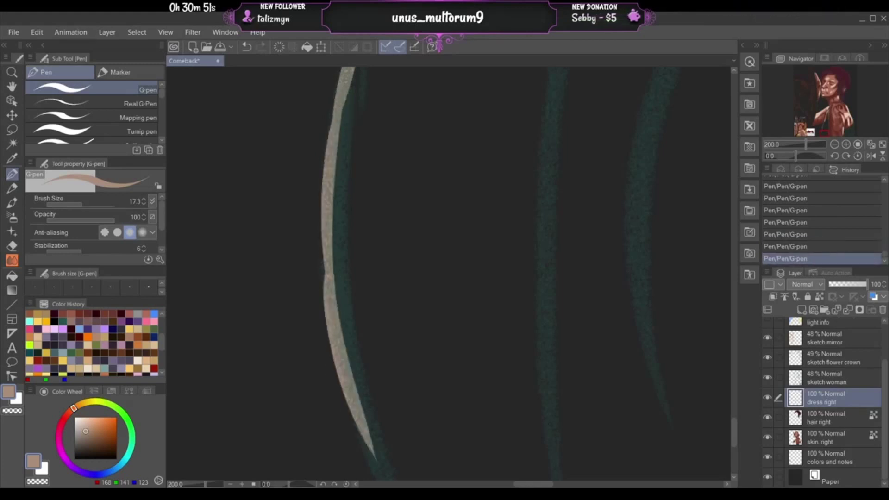
pyautogui.hotkey('ctrl', 'z')
pyautogui.moveTo(320, 232); pyautogui.dragTo(379, 461)
pyautogui.hotkey('ctrl', 'z')
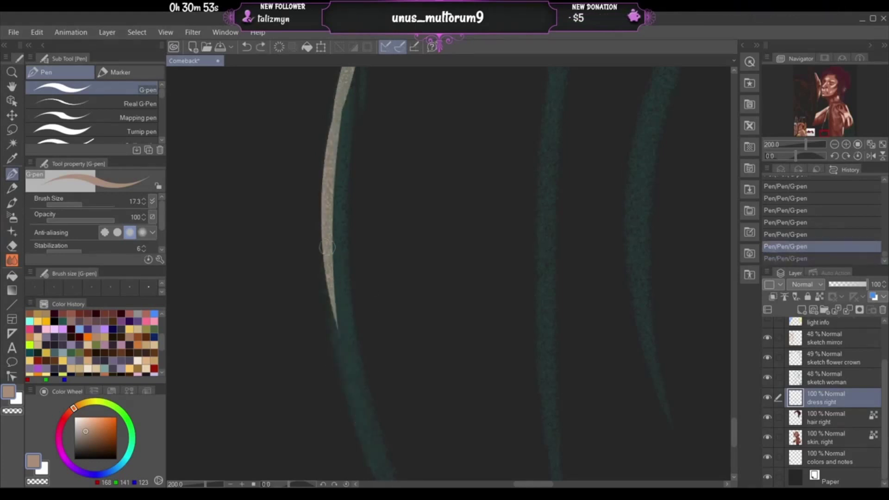
pyautogui.moveTo(318, 229); pyautogui.dragTo(365, 443)
pyautogui.hotkey('ctrl', 'z')
pyautogui.moveTo(320, 227); pyautogui.dragTo(359, 421)
# - Finish the leftmost beige dress outline with a tapering stroke that follows the sketch line down to the canvas's lower edge
pyautogui.moveTo(826, 135); pyautogui.dragTo(825, 133)
pyautogui.moveTo(254, 244); pyautogui.dragTo(297, 387)
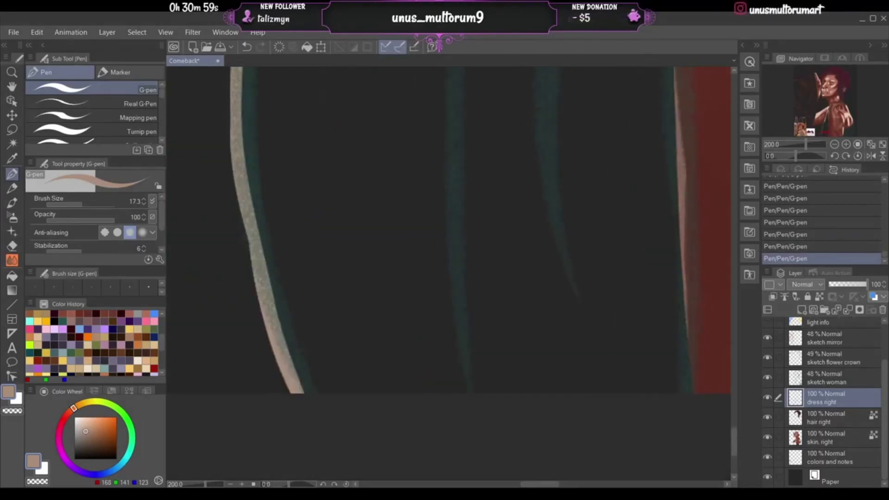
pyautogui.hotkey('ctrl', 'z')
pyautogui.moveTo(256, 239); pyautogui.dragTo(307, 389)
pyautogui.hotkey('ctrl', 'z')
pyautogui.moveTo(257, 237); pyautogui.dragTo(307, 393)
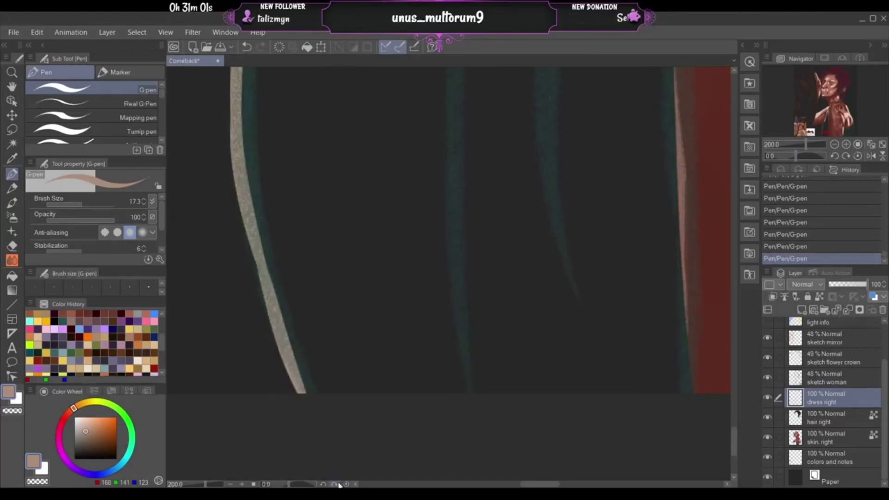
pyautogui.hotkey('ctrl', 'z')
pyautogui.moveTo(258, 245); pyautogui.dragTo(309, 392)
pyautogui.hotkey('ctrl', 'z')
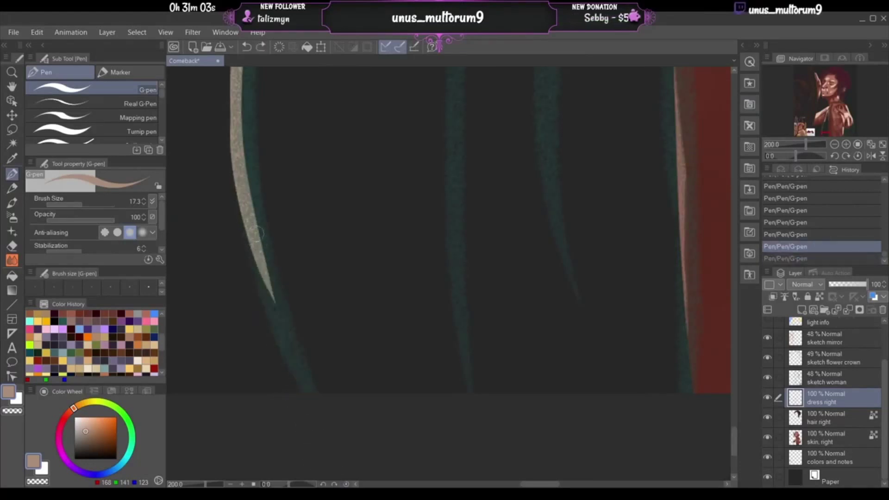
pyautogui.moveTo(257, 229); pyautogui.dragTo(319, 393)
pyautogui.hotkey('ctrl', 'z')
pyautogui.moveTo(258, 267); pyautogui.dragTo(302, 393)
pyautogui.hotkey('ctrl', 'z')
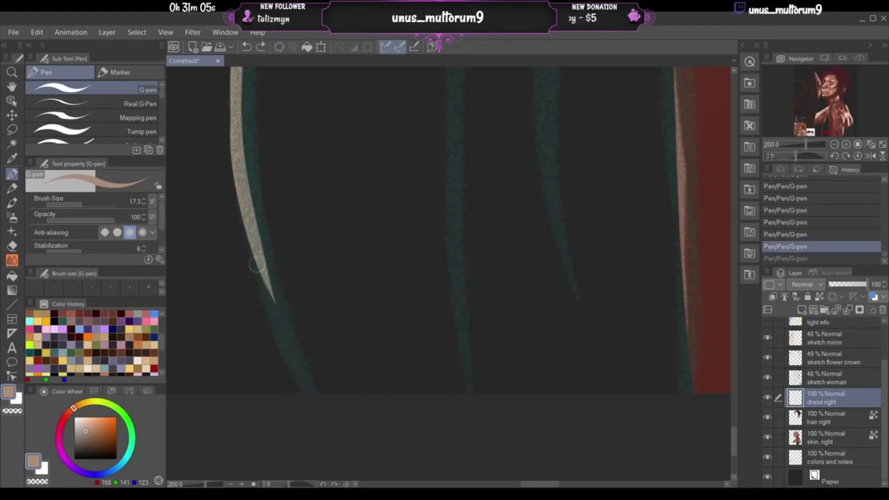
pyautogui.moveTo(271, 287); pyautogui.dragTo(317, 392)
pyautogui.hotkey('ctrl', 'z')
pyautogui.moveTo(267, 283); pyautogui.dragTo(307, 391)
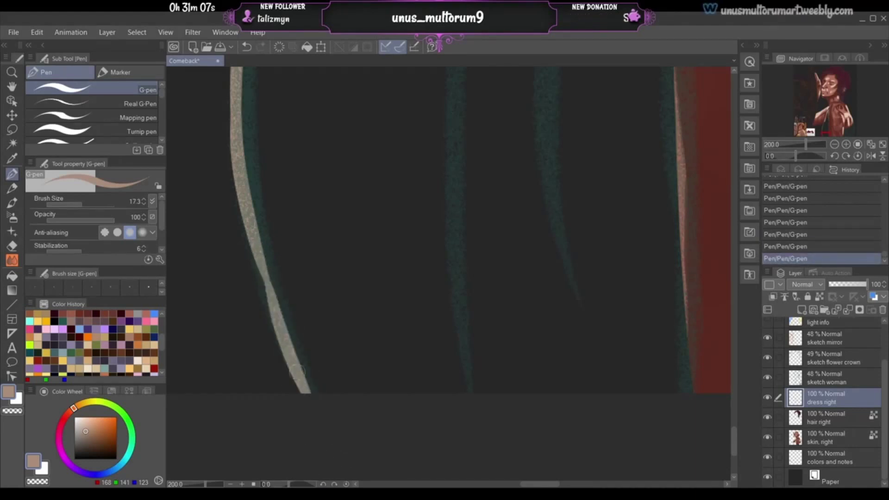
pyautogui.hotkey('ctrl', 'z')
pyautogui.moveTo(261, 271); pyautogui.dragTo(313, 391)
pyautogui.hotkey('ctrl', 'z')
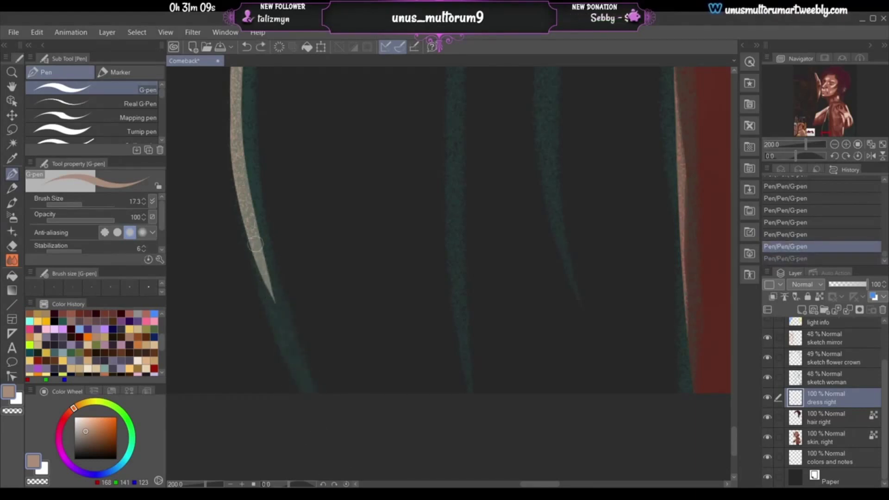
pyautogui.moveTo(257, 262); pyautogui.dragTo(306, 393)
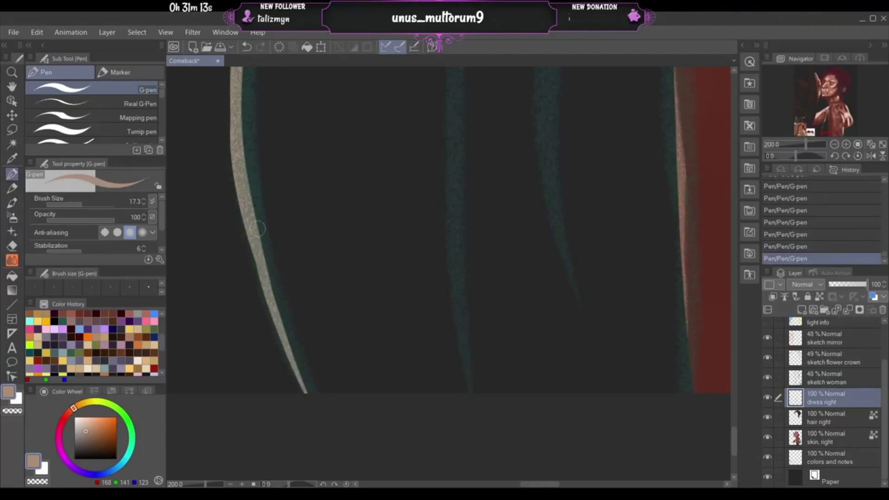
# - Hide the "sketch woman" layer to expose the skin edge below the end of the right-hand beige dress outline
pyautogui.moveTo(825, 135); pyautogui.dragTo(829, 122)
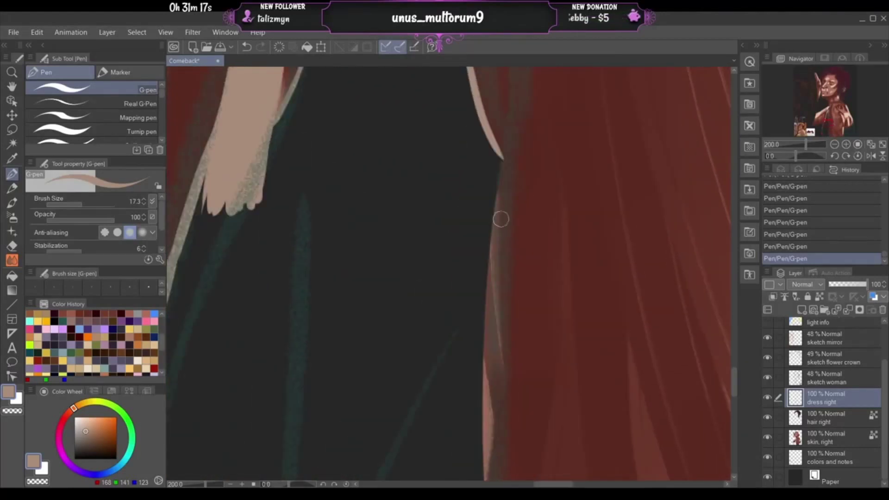
pyautogui.moveTo(503, 154); pyautogui.dragTo(492, 254)
pyautogui.hotkey('ctrl', 'z')
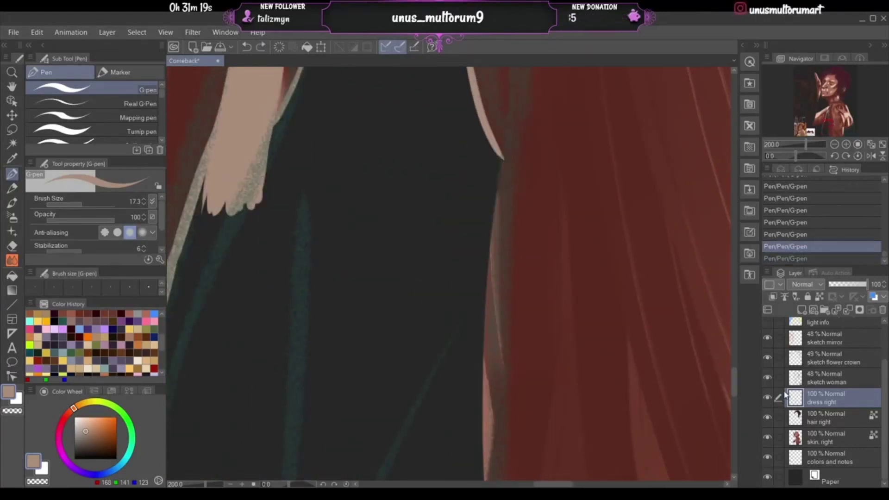
pyautogui.click(766, 378)
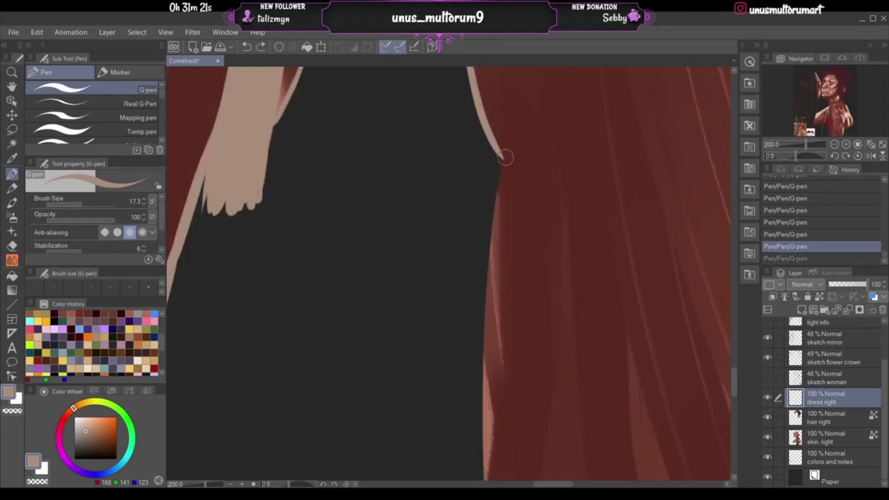
# - Paint the beige dress outline from the tip of the right-hand stroke down along the red skin's left edge
pyautogui.moveTo(502, 155); pyautogui.dragTo(487, 242)
pyautogui.hotkey('ctrl', 'z')
pyautogui.moveTo(503, 154); pyautogui.dragTo(490, 245)
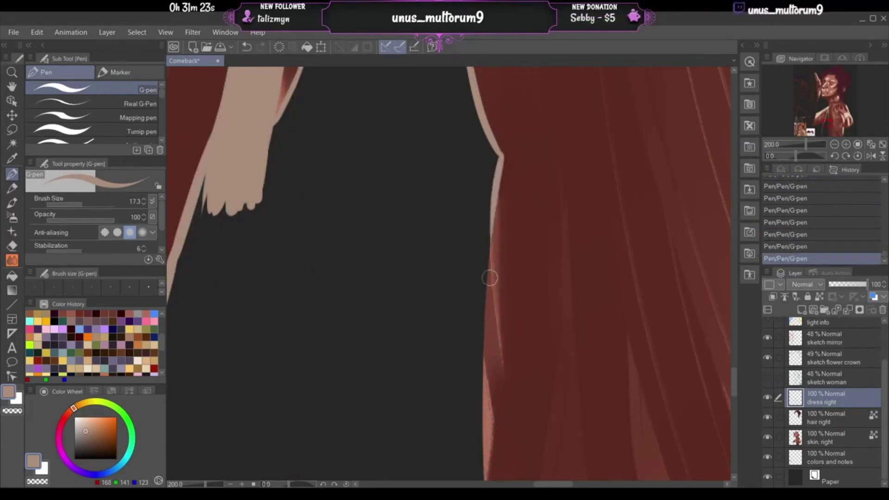
pyautogui.hotkey('ctrl', 'z')
pyautogui.moveTo(501, 154); pyautogui.dragTo(486, 236)
pyautogui.hotkey('ctrl', 'z')
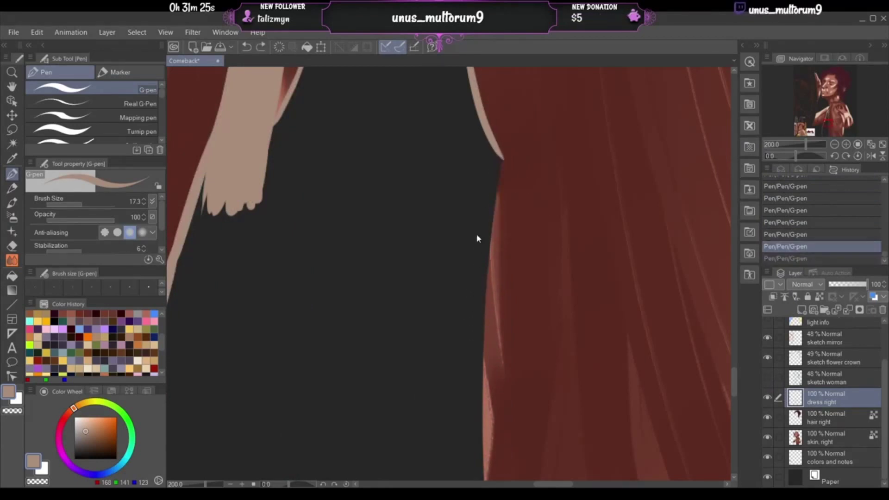
pyautogui.moveTo(502, 156); pyautogui.dragTo(492, 227)
pyautogui.moveTo(496, 190); pyautogui.dragTo(484, 301)
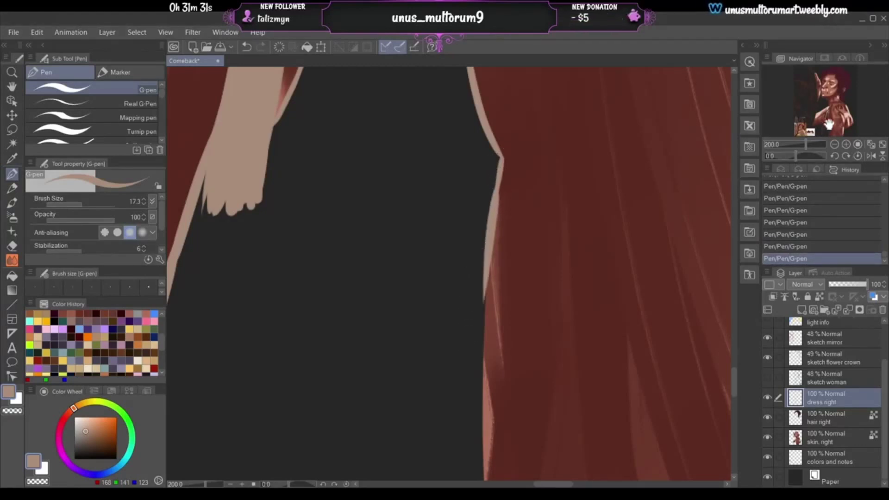
# - Extend the right-hand beige outline with a tapering stroke down the skin edge towards the lighter skin highlight
pyautogui.moveTo(828, 125); pyautogui.dragTo(827, 126)
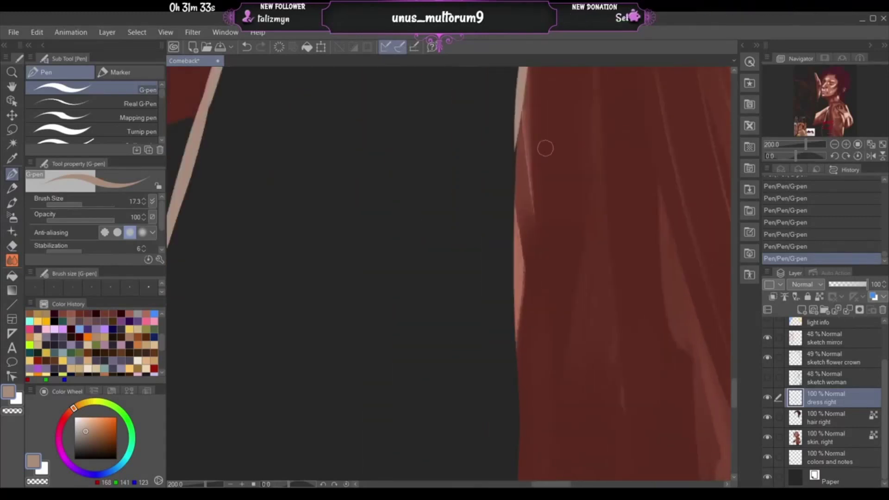
pyautogui.moveTo(511, 132); pyautogui.dragTo(507, 232)
pyautogui.hotkey('ctrl', 'z')
pyautogui.moveTo(515, 121); pyautogui.dragTo(506, 250)
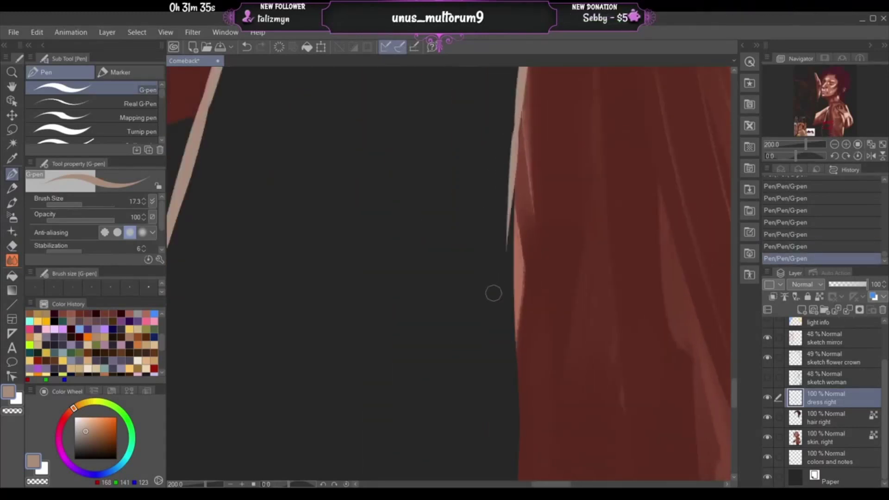
pyautogui.hotkey('ctrl', 'z')
pyautogui.moveTo(516, 116); pyautogui.dragTo(508, 269)
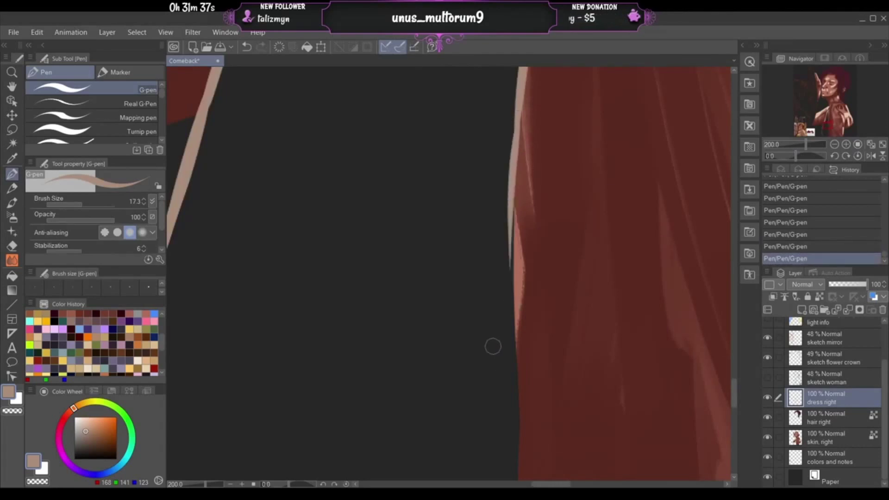
# - Widen and continue the beige outline around the outer side of the light skin highlight, closing the gap to the skin
pyautogui.moveTo(508, 218); pyautogui.dragTo(504, 331)
pyautogui.hotkey('ctrl', 'z')
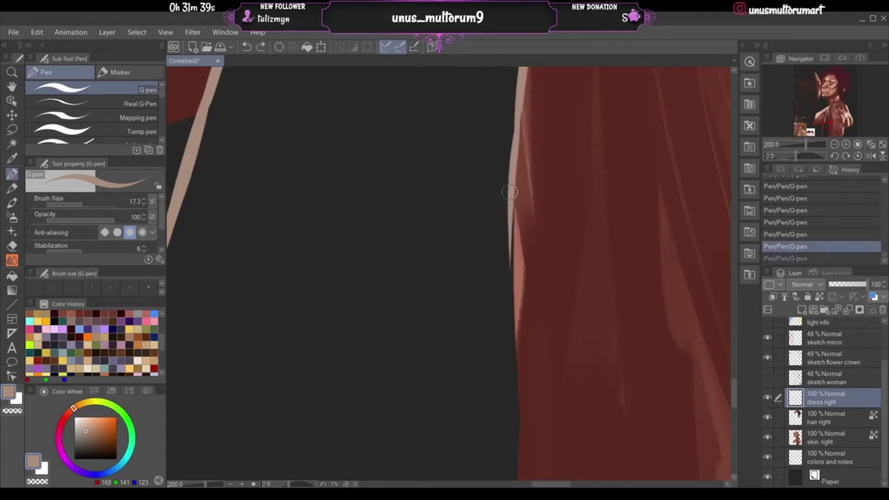
pyautogui.moveTo(514, 180); pyautogui.dragTo(507, 311)
pyautogui.hotkey('ctrl', 'z')
pyautogui.moveTo(515, 184); pyautogui.dragTo(508, 320)
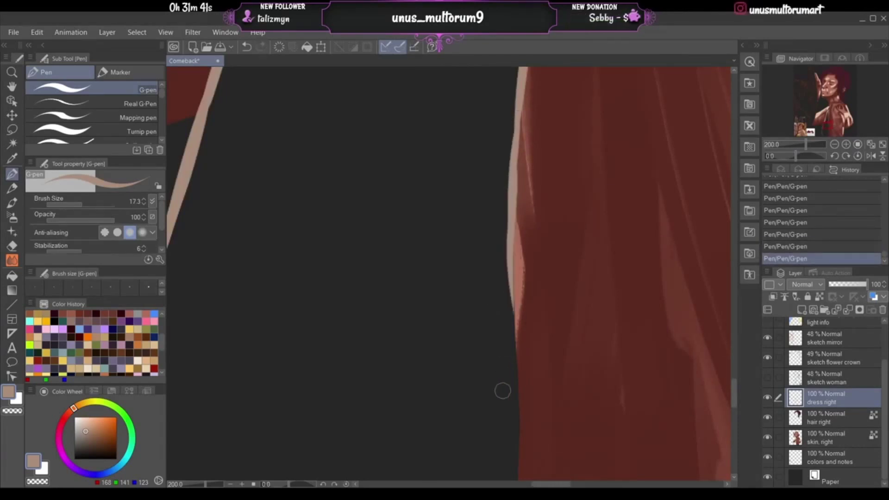
pyautogui.moveTo(511, 209); pyautogui.dragTo(511, 306)
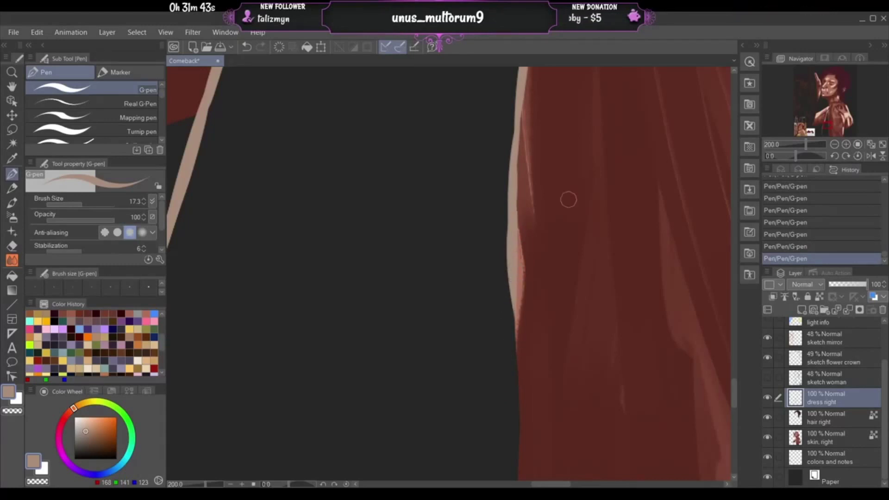
# - Carry the beige outline from below the skin highlight further down along the straight left edge of the skin
pyautogui.moveTo(831, 126); pyautogui.dragTo(828, 127)
pyautogui.moveTo(451, 201); pyautogui.dragTo(456, 399)
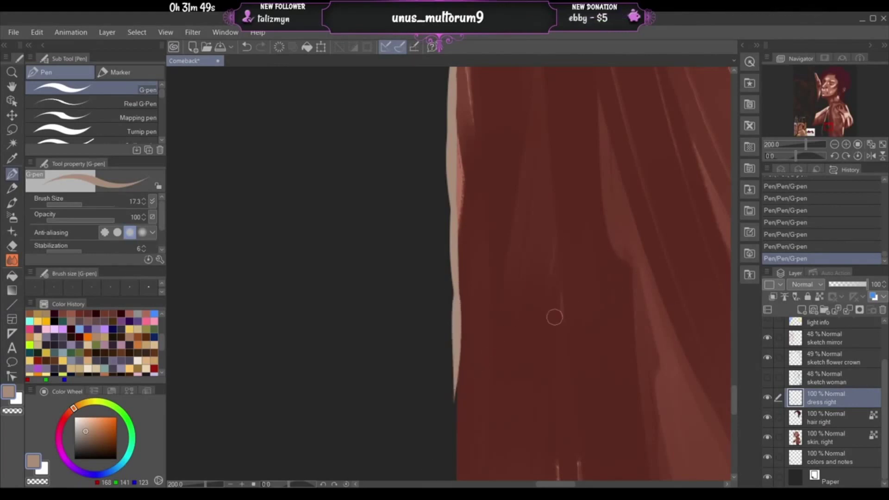
pyautogui.moveTo(831, 130); pyautogui.dragTo(806, 129)
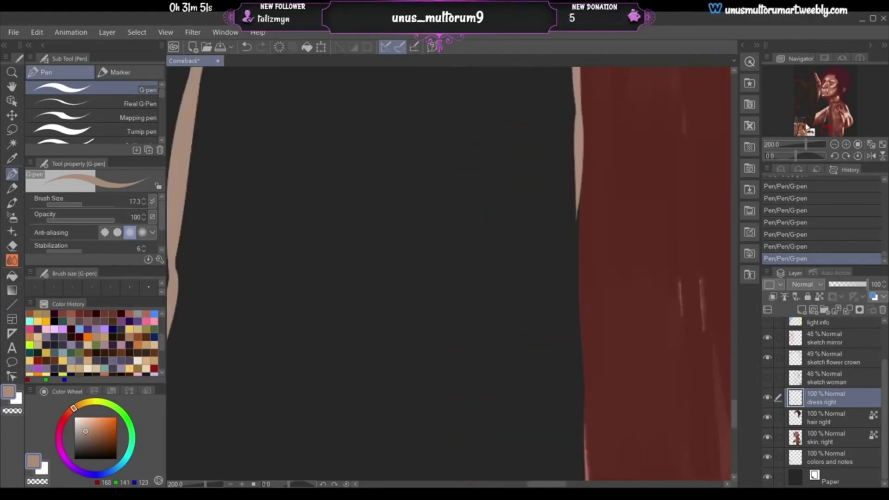
pyautogui.moveTo(579, 191); pyautogui.dragTo(573, 303)
pyautogui.hotkey('ctrl', 'z')
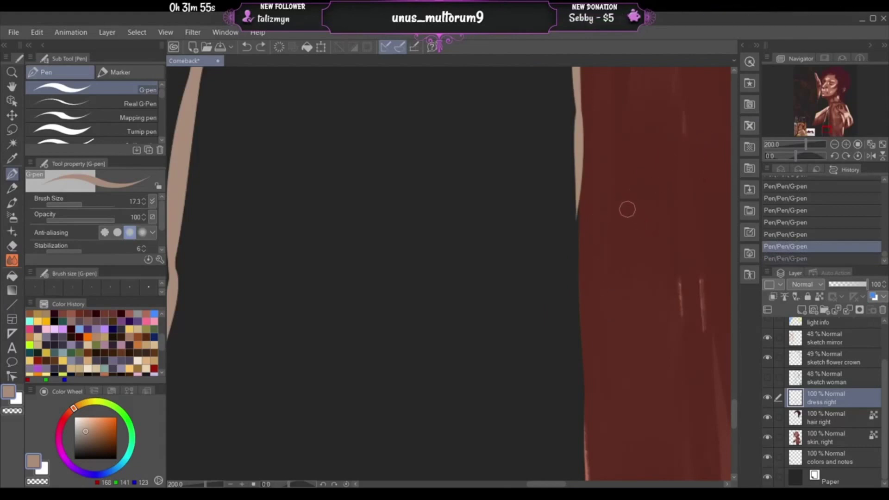
# - Make the "skin, right" layer active and unlock its transparent pixels
pyautogui.press('i')
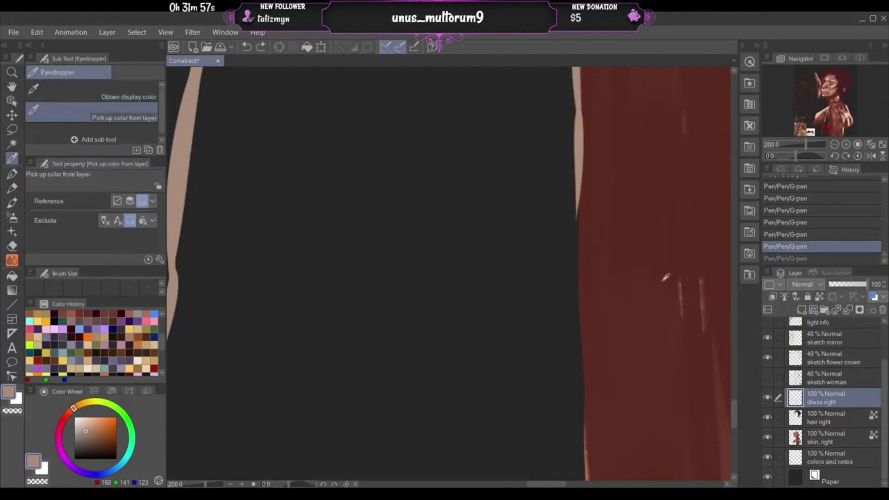
pyautogui.click(662, 279)
pyautogui.click(854, 439)
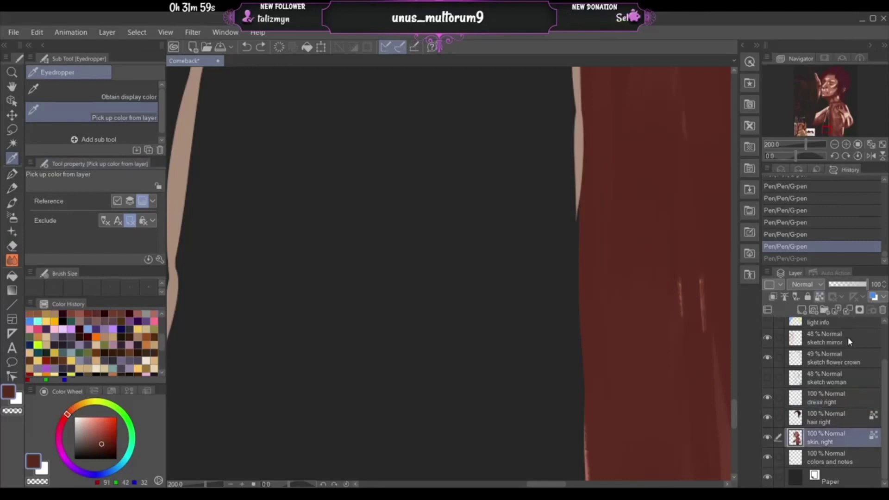
pyautogui.click(857, 311)
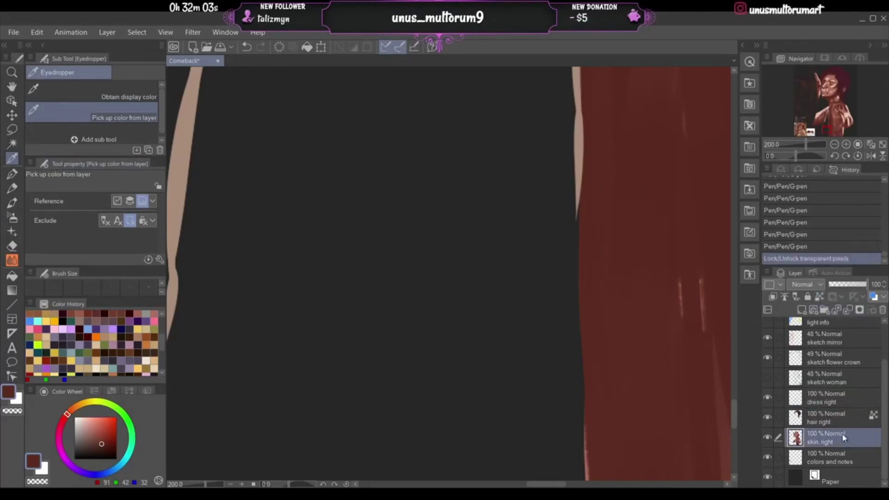
# - Sample the dark red skin colour and paint G-pen strokes over the skin just inside its left edge, below the outline
pyautogui.click(604, 144)
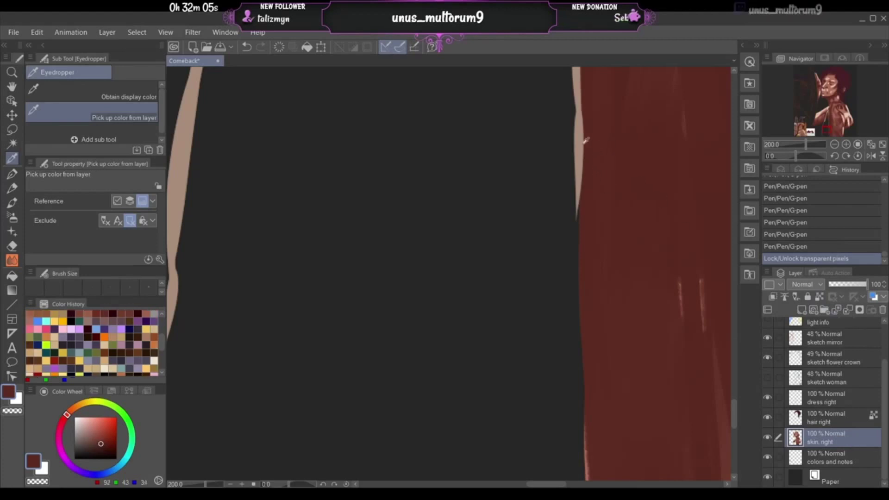
pyautogui.press('p')
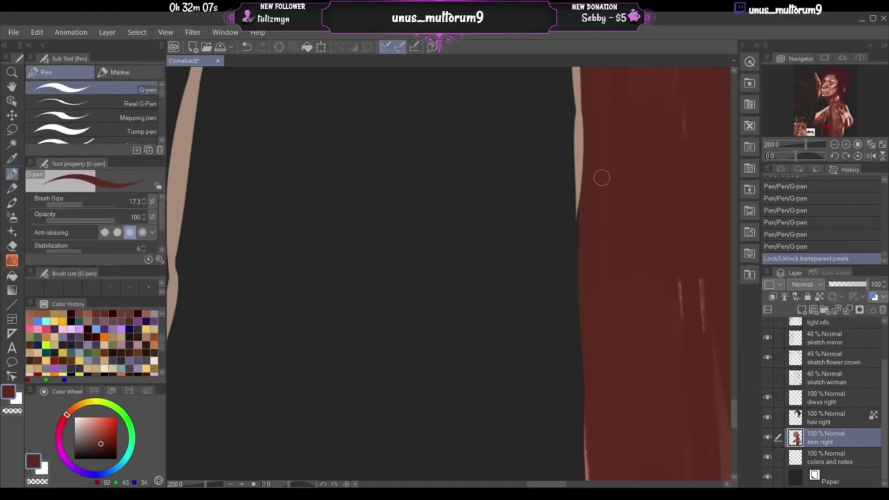
pyautogui.moveTo(602, 178); pyautogui.dragTo(597, 251)
pyautogui.moveTo(600, 204); pyautogui.dragTo(607, 341)
pyautogui.moveTo(606, 289); pyautogui.dragTo(605, 366)
pyautogui.moveTo(601, 259); pyautogui.dragTo(600, 302)
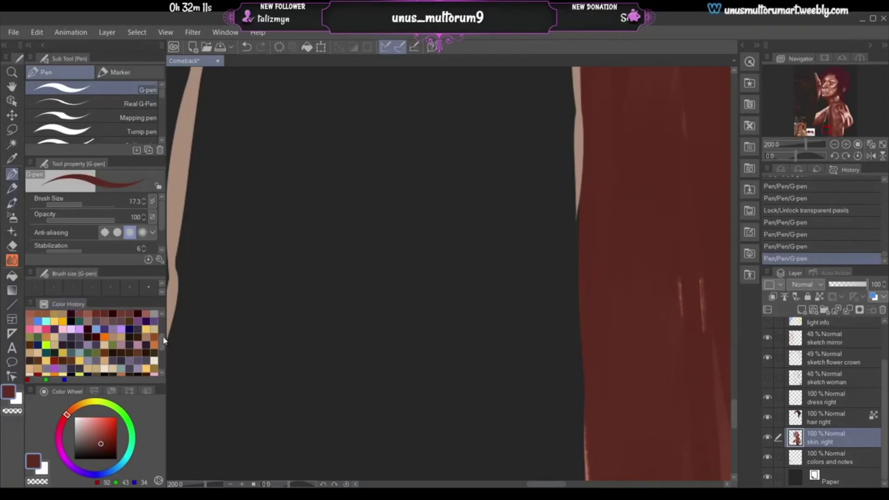
# - Restore the beige dress colour, lock transparent pixels on "skin, right" again and make the "dress right" layer active
pyautogui.moveTo(163, 340); pyautogui.dragTo(170, 299)
pyautogui.click(46, 315)
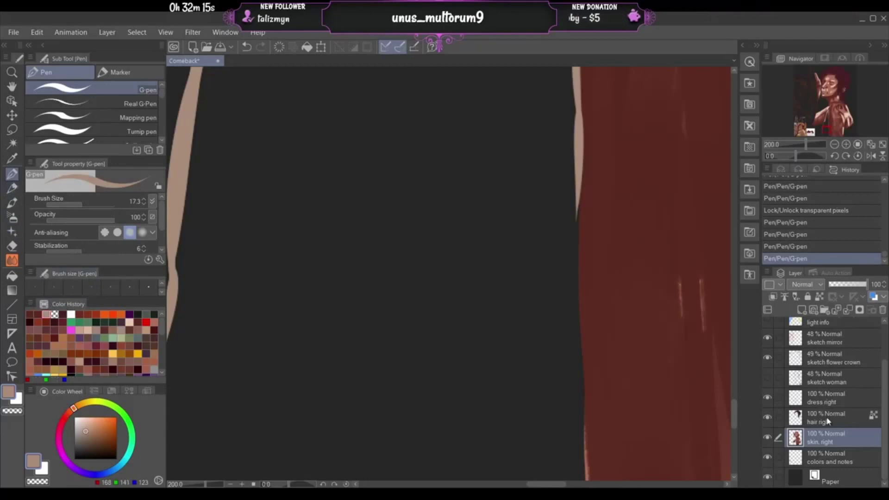
pyautogui.click(819, 297)
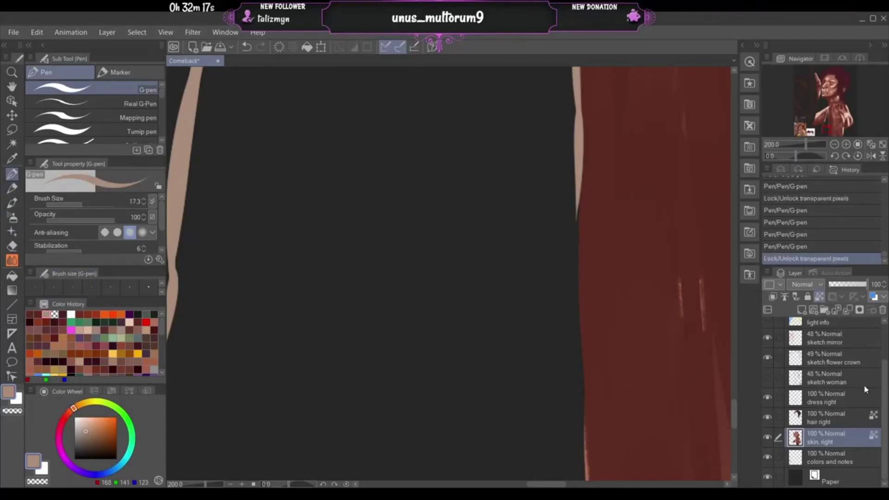
pyautogui.click(866, 394)
# - Paint overlapping beige strokes that continue the right-hand dress outline down the repainted section of the skin's left edge
pyautogui.moveTo(580, 193); pyautogui.dragTo(579, 283)
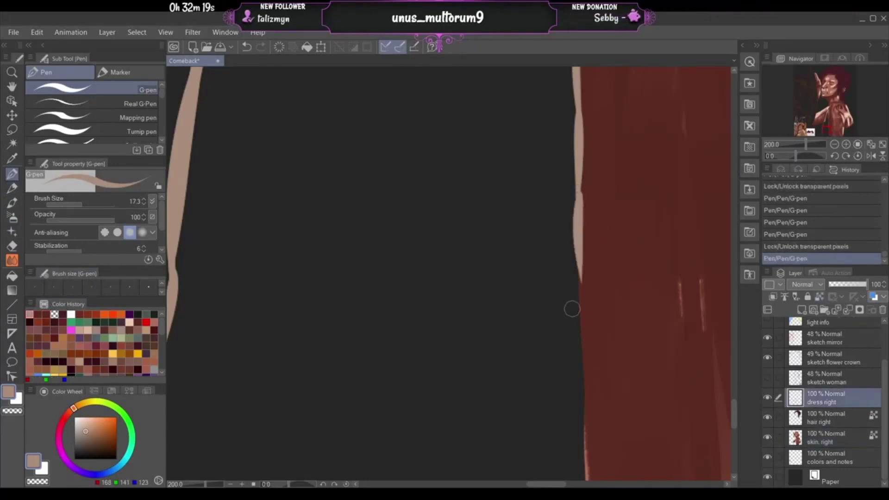
pyautogui.hotkey('ctrl', 'z')
pyautogui.moveTo(574, 200); pyautogui.dragTo(575, 303)
pyautogui.moveTo(570, 271); pyautogui.dragTo(577, 356)
pyautogui.moveTo(575, 321); pyautogui.dragTo(580, 419)
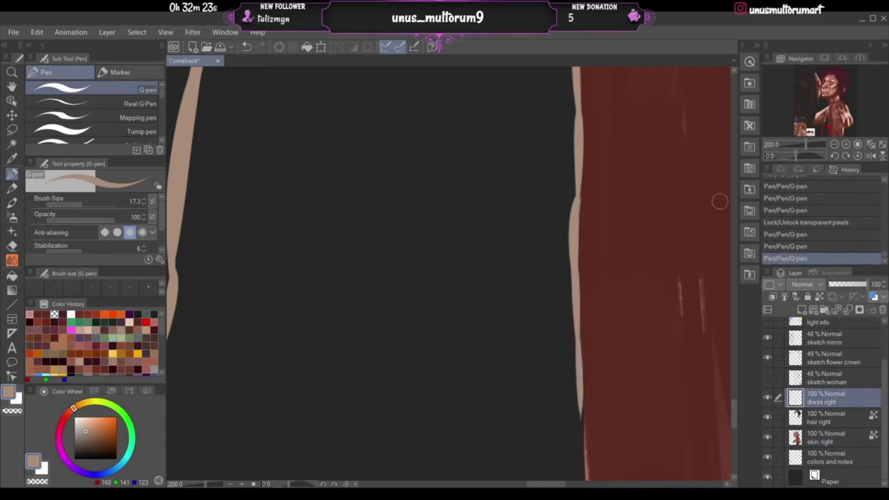
pyautogui.moveTo(579, 331); pyautogui.dragTo(585, 384)
pyautogui.hotkey('ctrl', 'z')
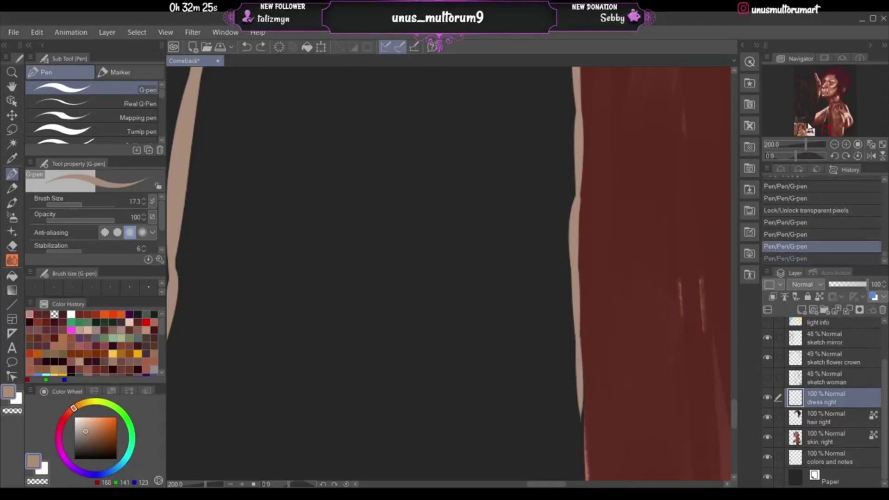
# - Continue the right-hand dress outline further down the skin's left edge with overlapping beige G-pen strokes, redoing the uneven ones
pyautogui.moveTo(832, 132); pyautogui.dragTo(833, 132)
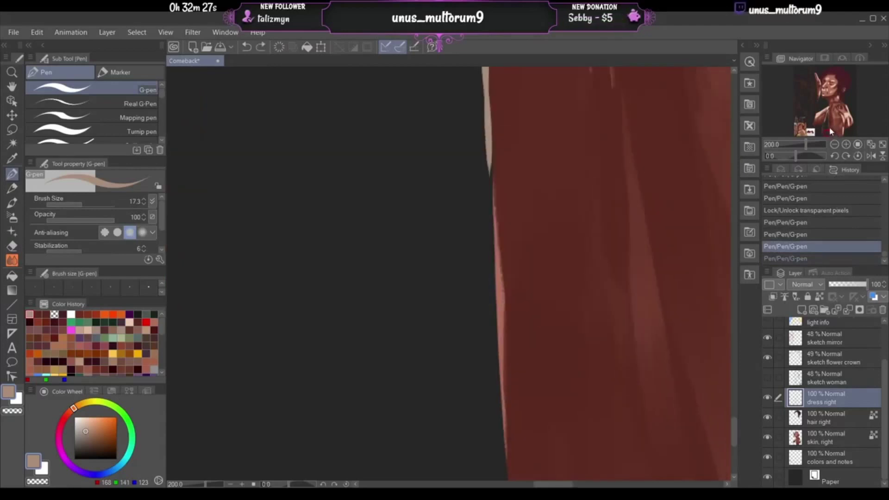
pyautogui.moveTo(490, 253); pyautogui.dragTo(489, 259)
pyautogui.moveTo(488, 121); pyautogui.dragTo(489, 260)
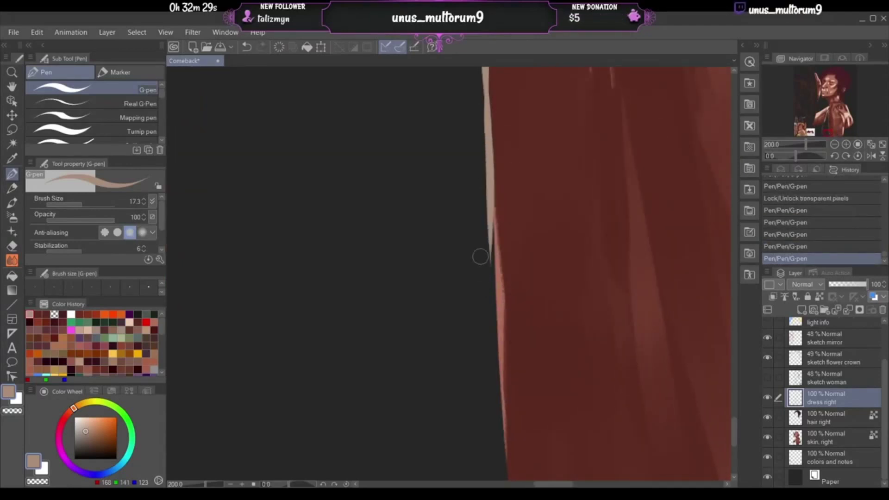
pyautogui.moveTo(489, 98); pyautogui.dragTo(491, 250)
pyautogui.hotkey('ctrl', 'z')
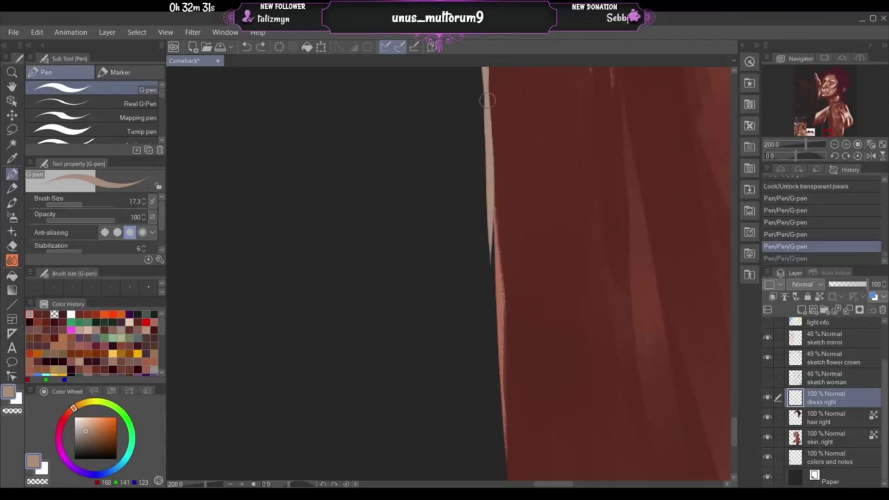
pyautogui.moveTo(486, 101); pyautogui.dragTo(488, 245)
pyautogui.hotkey('ctrl', 'z')
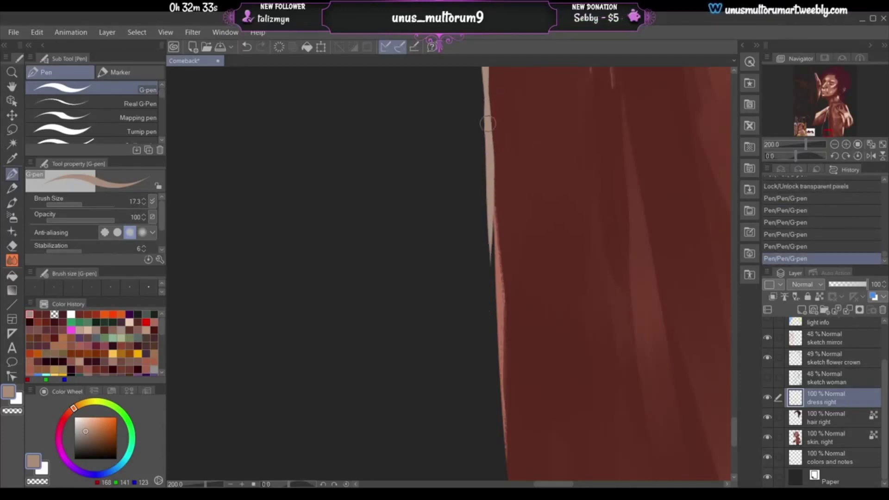
pyautogui.moveTo(486, 120); pyautogui.dragTo(485, 162)
pyautogui.moveTo(487, 131); pyautogui.dragTo(493, 178)
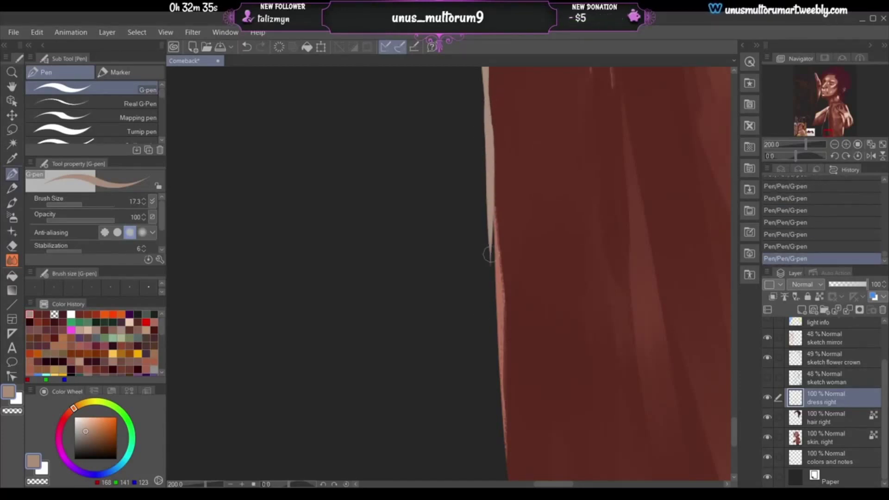
pyautogui.moveTo(489, 212); pyautogui.dragTo(496, 309)
pyautogui.moveTo(492, 232); pyautogui.dragTo(496, 339)
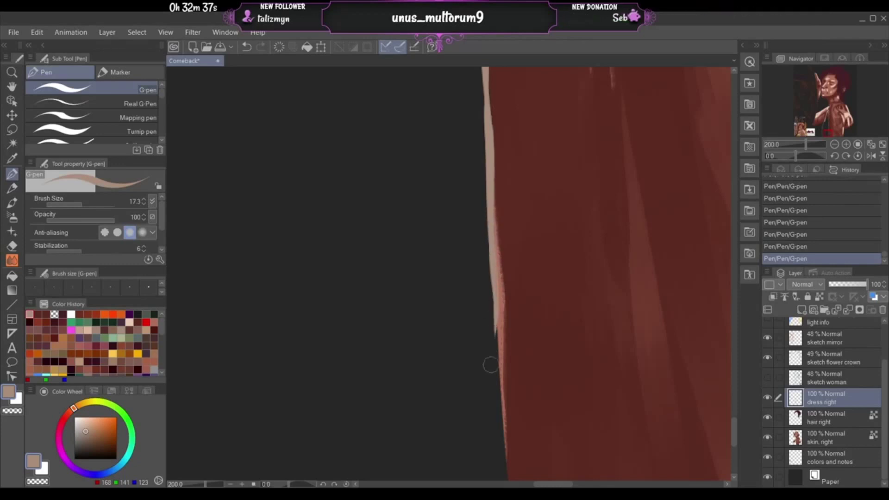
pyautogui.moveTo(494, 303); pyautogui.dragTo(497, 389)
pyautogui.hotkey('ctrl', 'z')
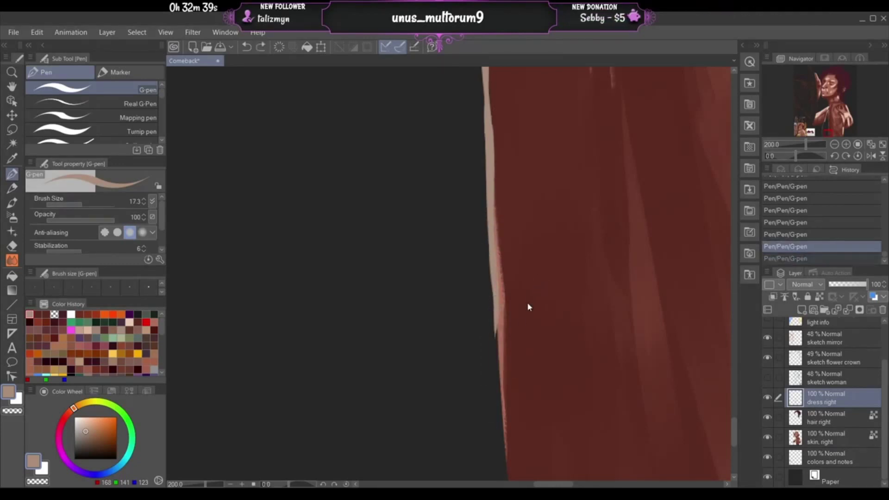
pyautogui.moveTo(486, 293); pyautogui.dragTo(497, 424)
pyautogui.hotkey('ctrl', 'z')
pyautogui.moveTo(495, 305); pyautogui.dragTo(491, 430)
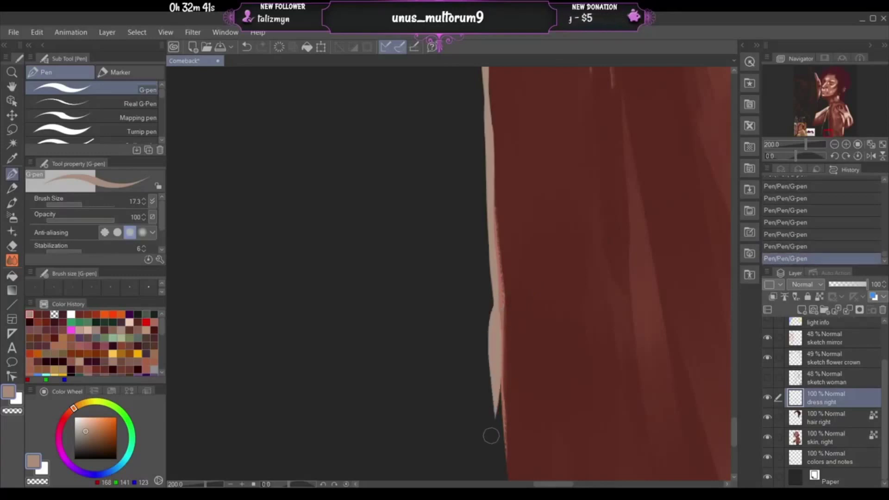
pyautogui.hotkey('ctrl', 'z')
pyautogui.moveTo(492, 322); pyautogui.dragTo(504, 415)
pyautogui.hotkey('ctrl', 'z')
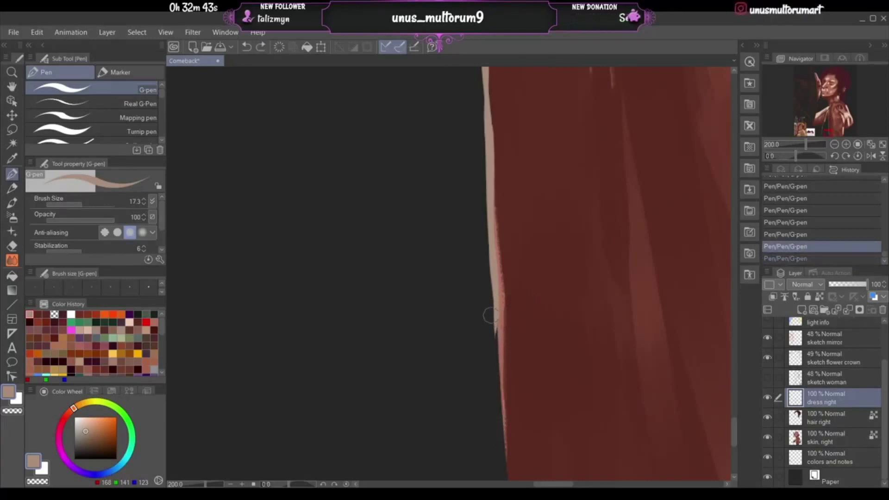
# - Extend the right-hand dress outline with beige strokes along the skin edge down to the lower canvas border
pyautogui.moveTo(490, 308); pyautogui.dragTo(494, 417)
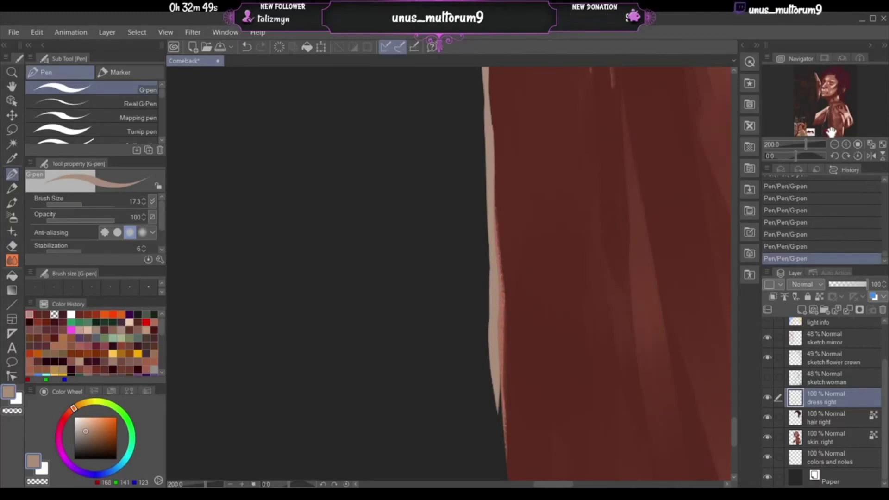
pyautogui.moveTo(831, 133); pyautogui.dragTo(822, 134)
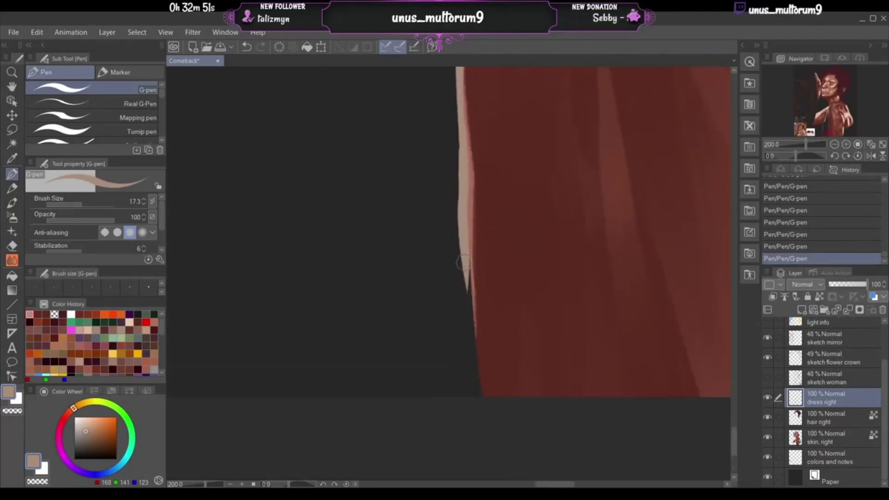
pyautogui.moveTo(463, 263); pyautogui.dragTo(482, 396)
pyautogui.moveTo(468, 261); pyautogui.dragTo(480, 384)
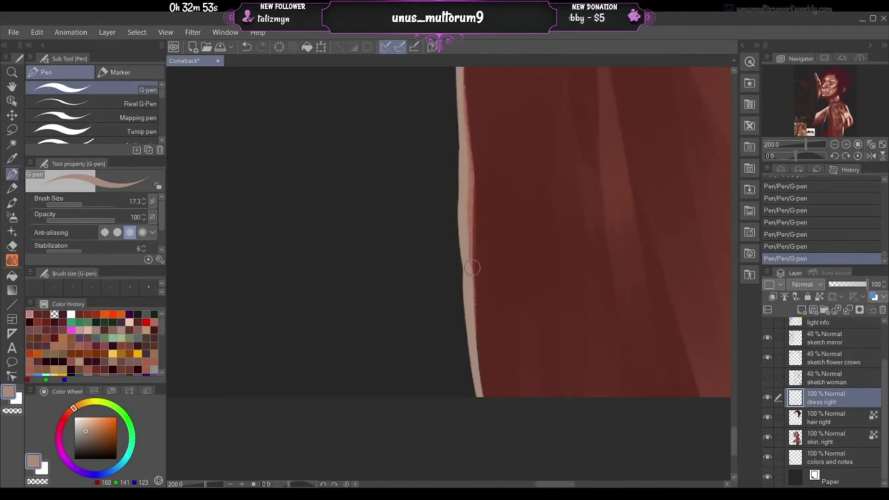
# - Fill the area enclosed by the two dress outlines with beige, using the fill that refers only to the editing layer
pyautogui.click(834, 144)
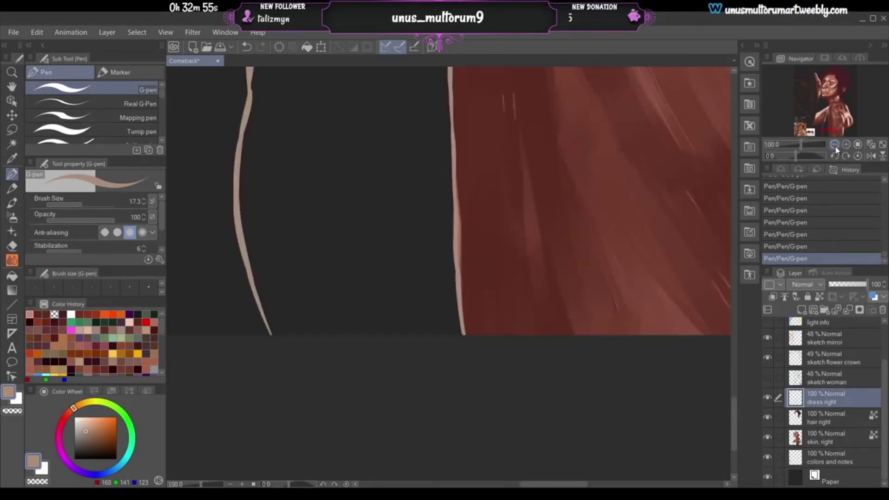
pyautogui.click(834, 145)
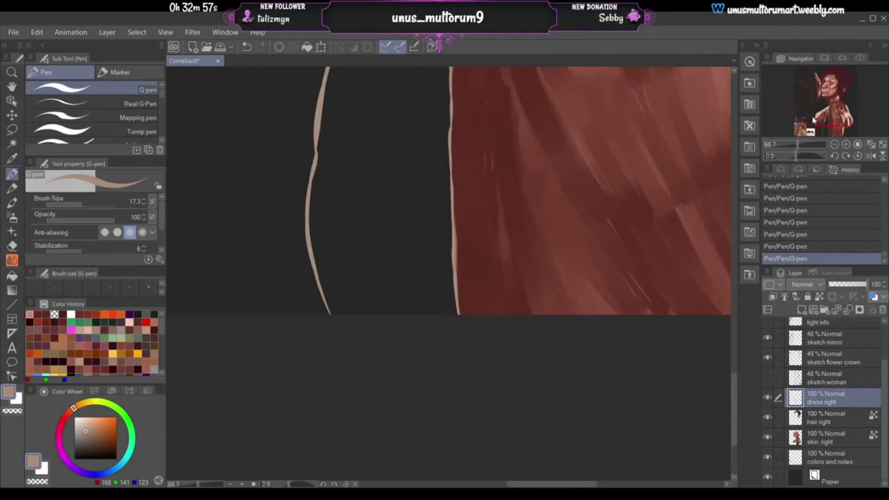
pyautogui.moveTo(830, 124); pyautogui.dragTo(828, 121)
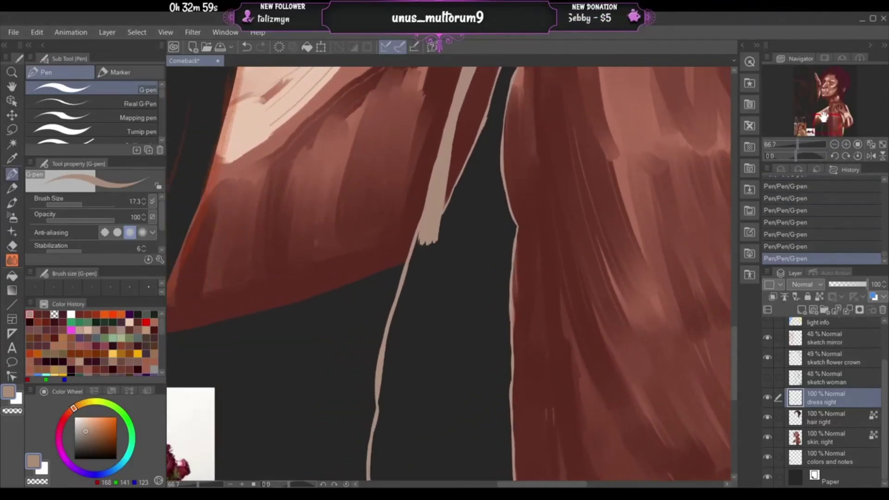
pyautogui.click(12, 275)
pyautogui.click(483, 323)
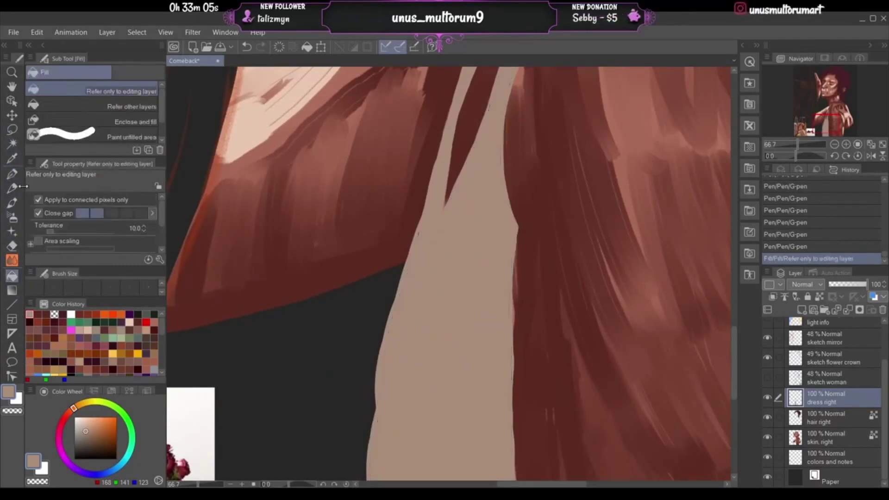
# - Paint over the unfilled hairlines around the lower tip of the narrow skin gap in the dress with the beige G-pen
pyautogui.click(12, 174)
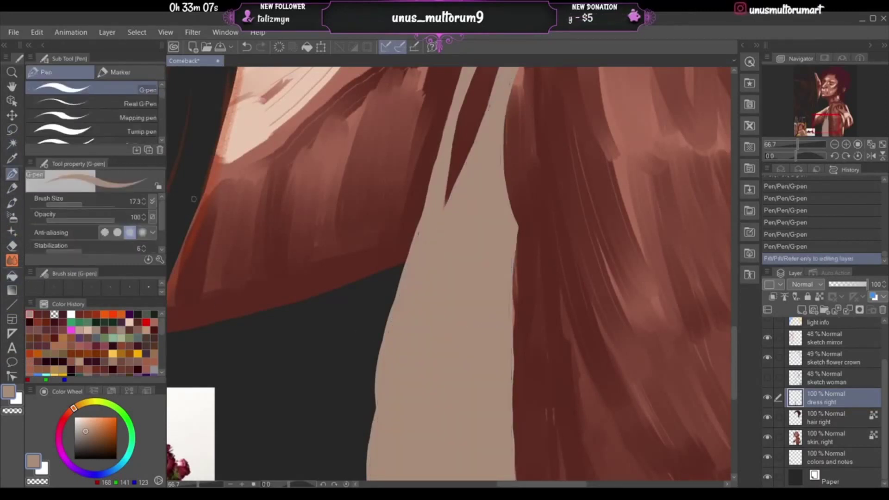
pyautogui.click(846, 144)
pyautogui.click(846, 144)
pyautogui.moveTo(825, 124); pyautogui.dragTo(813, 115)
pyautogui.moveTo(364, 288)
pyautogui.mouseDown()
pyautogui.moveTo(359, 345)
pyautogui.moveTo(387, 312)
pyautogui.mouseUp()
pyautogui.moveTo(405, 355)
pyautogui.mouseDown()
pyautogui.moveTo(425, 266)
pyautogui.moveTo(467, 161)
pyautogui.moveTo(457, 188)
pyautogui.mouseUp()
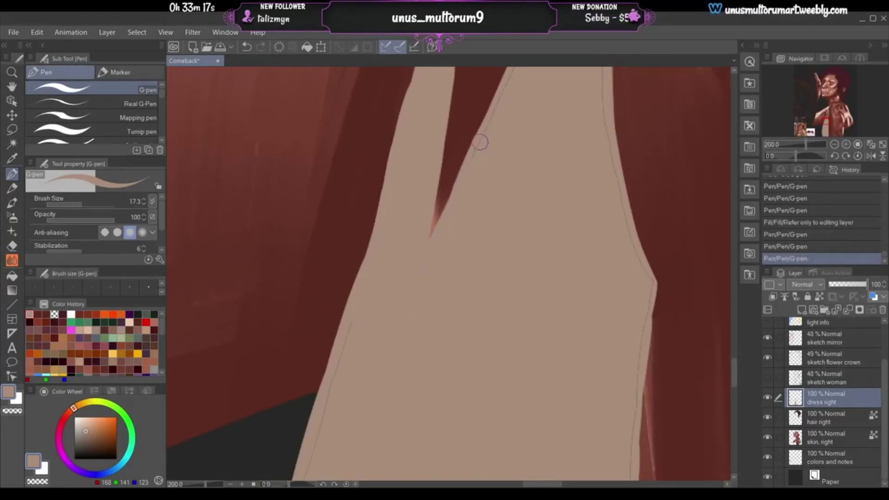
pyautogui.moveTo(480, 142)
pyautogui.mouseDown()
pyautogui.moveTo(484, 135)
pyautogui.moveTo(475, 151)
pyautogui.mouseUp()
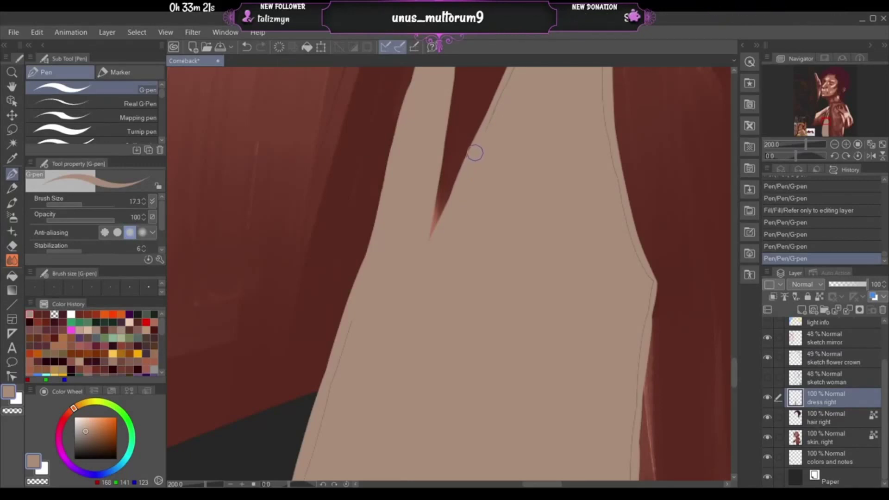
pyautogui.moveTo(469, 187); pyautogui.dragTo(461, 212)
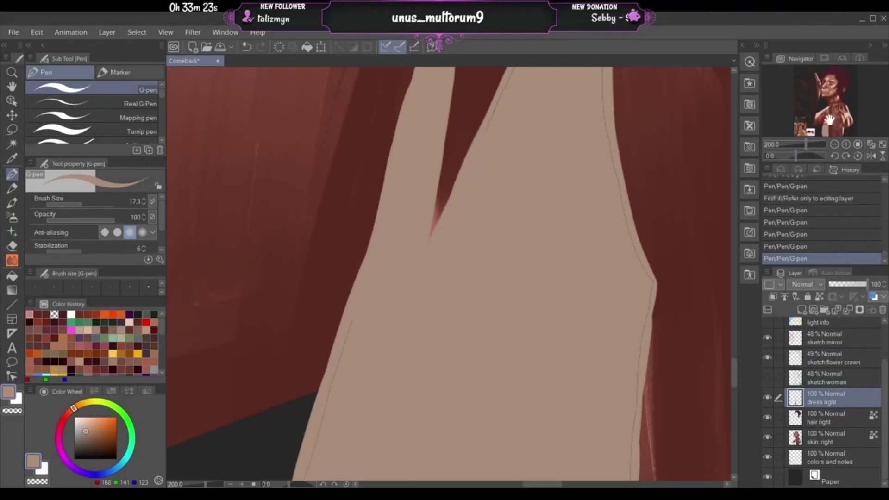
# - Cover the unfilled hairlines and specks in the right-hand dress strip, working upward along the skin gap, with beige strokes
pyautogui.moveTo(829, 121); pyautogui.dragTo(827, 118)
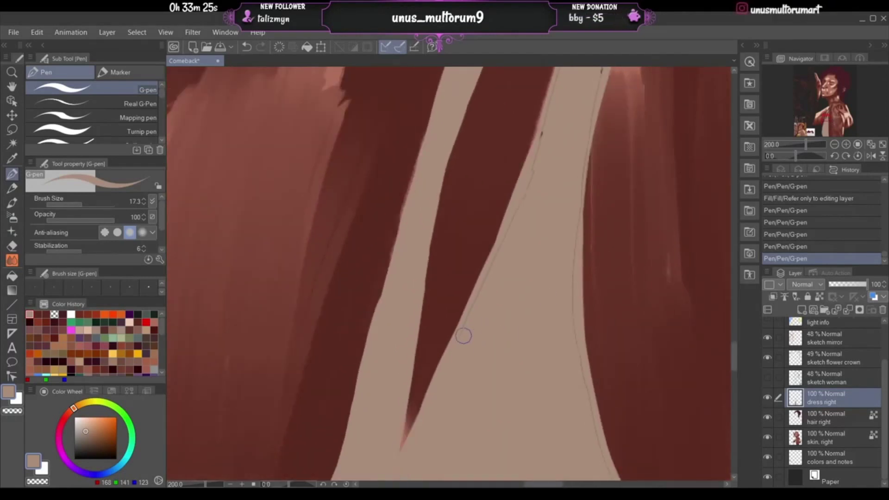
pyautogui.moveTo(462, 332); pyautogui.dragTo(482, 284)
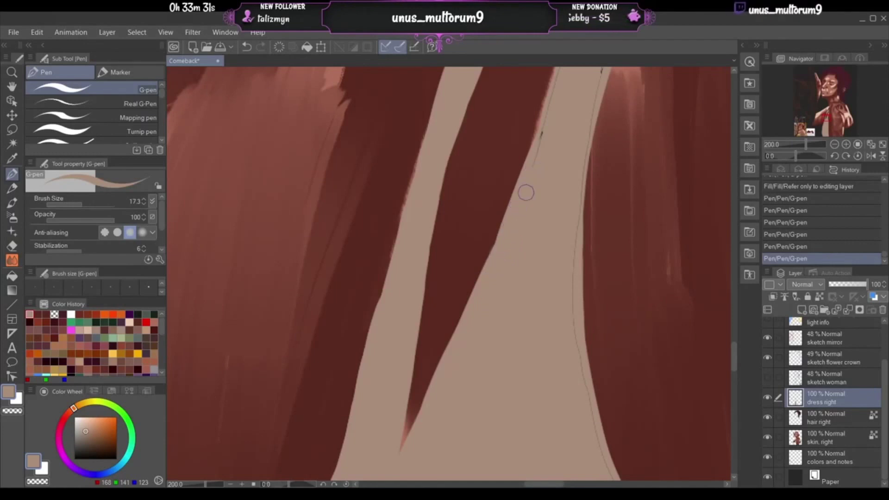
pyautogui.moveTo(545, 127); pyautogui.dragTo(535, 155)
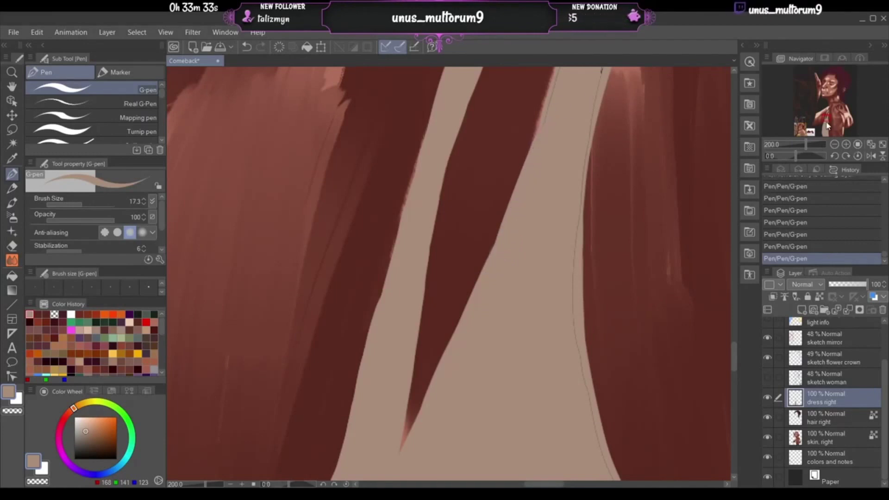
pyautogui.moveTo(825, 117); pyautogui.dragTo(827, 113)
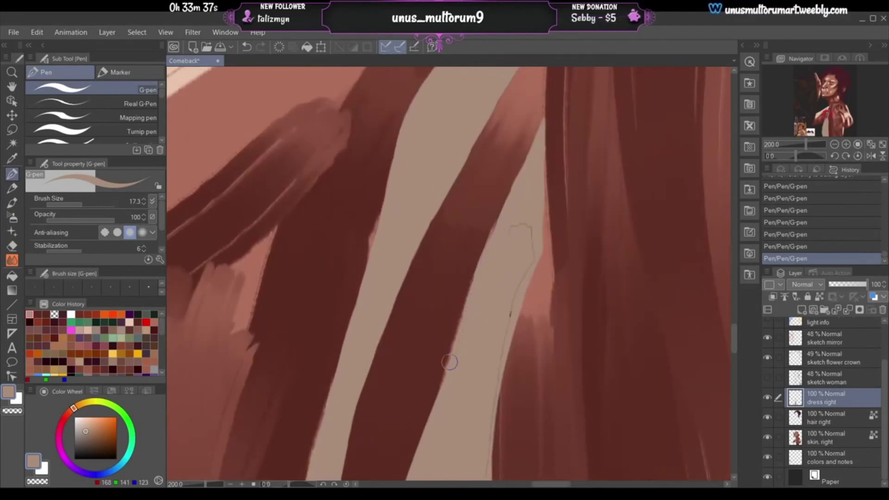
pyautogui.hotkey('ctrl', 'z')
pyautogui.moveTo(457, 364); pyautogui.dragTo(462, 337)
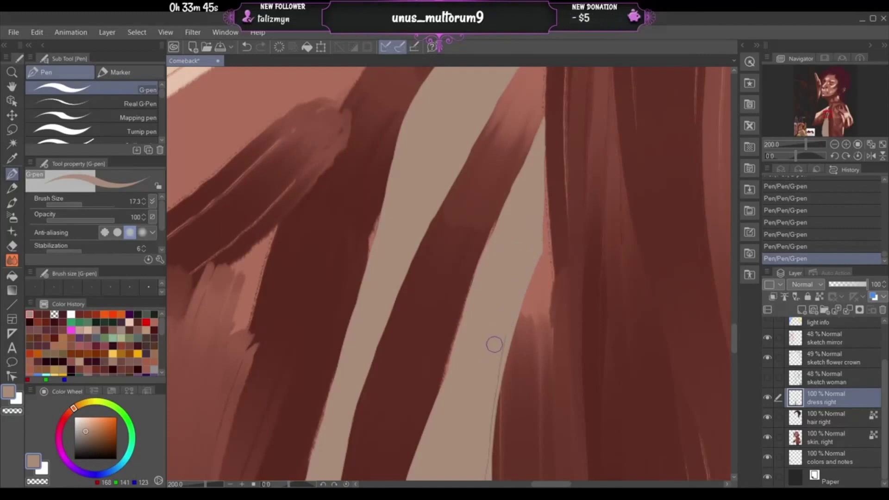
# - Paint beige over the hairline inside the dress's right edge, from the upper strip down past the outward corner
pyautogui.moveTo(827, 116); pyautogui.dragTo(826, 117)
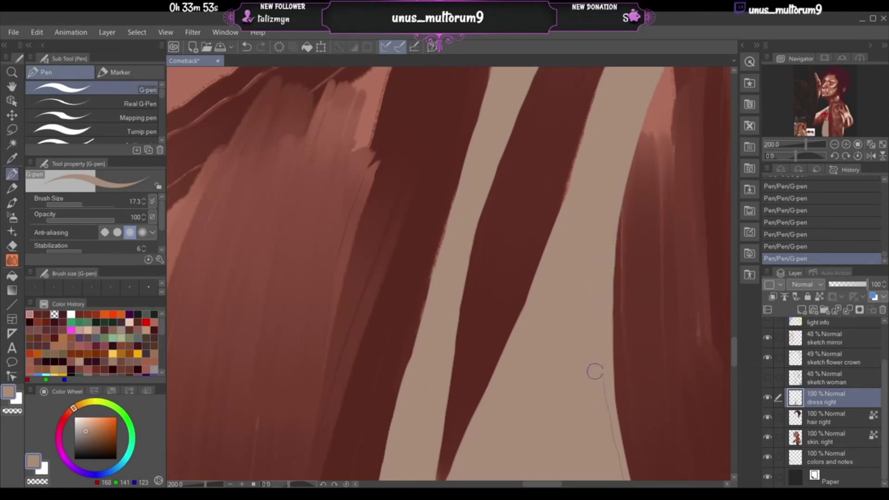
pyautogui.moveTo(827, 119); pyautogui.dragTo(826, 118)
pyautogui.moveTo(532, 291)
pyautogui.mouseDown()
pyautogui.moveTo(549, 325)
pyautogui.moveTo(547, 292)
pyautogui.moveTo(549, 347)
pyautogui.moveTo(551, 318)
pyautogui.moveTo(578, 402)
pyautogui.mouseUp()
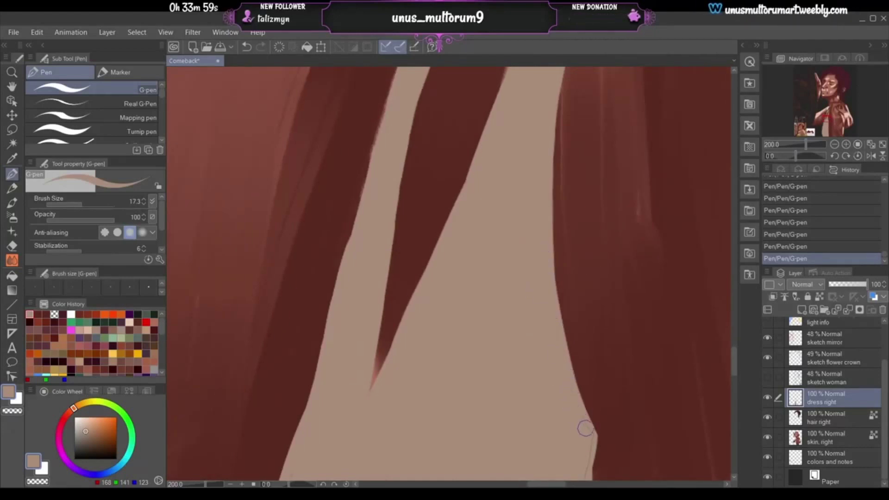
pyautogui.click(826, 123)
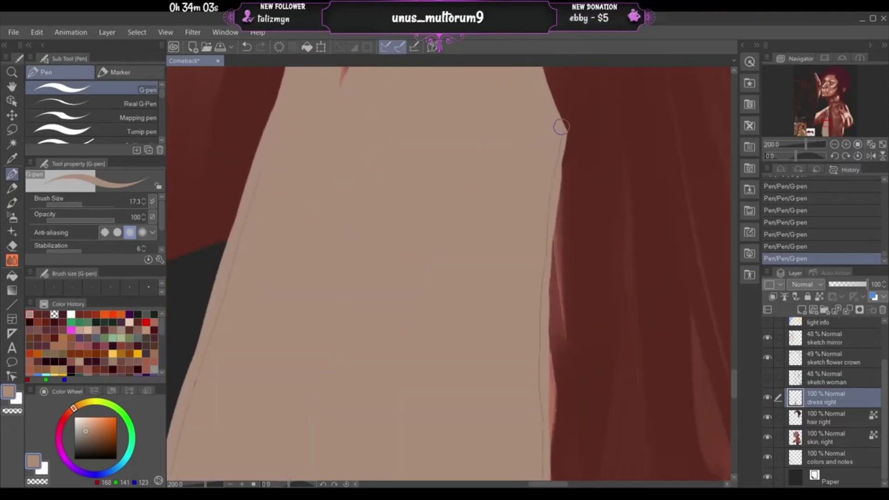
pyautogui.moveTo(552, 159)
pyautogui.mouseDown()
pyautogui.moveTo(544, 228)
pyautogui.moveTo(540, 205)
pyautogui.moveTo(530, 384)
pyautogui.moveTo(535, 322)
pyautogui.moveTo(541, 405)
pyautogui.moveTo(535, 317)
pyautogui.moveTo(536, 432)
pyautogui.mouseUp()
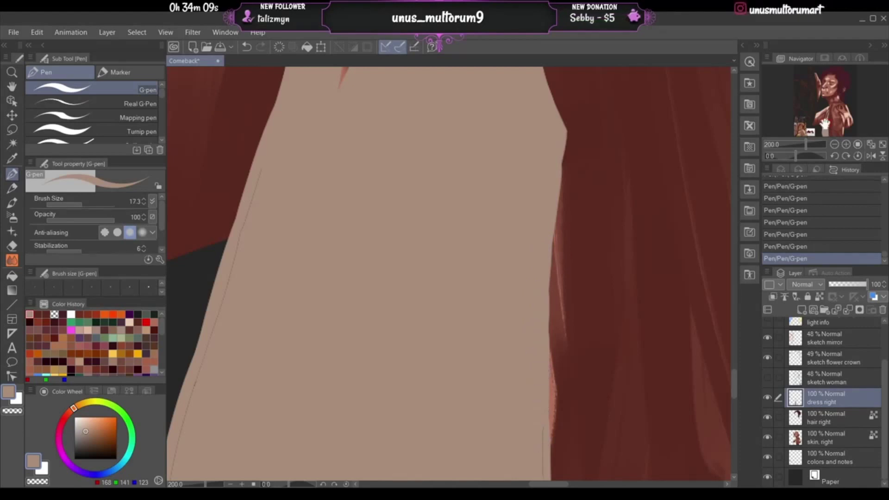
# - Paint beige over the hairline inside the dress's right edge, from below the outward corner down to the canvas bottom
pyautogui.moveTo(824, 124); pyautogui.dragTo(826, 126)
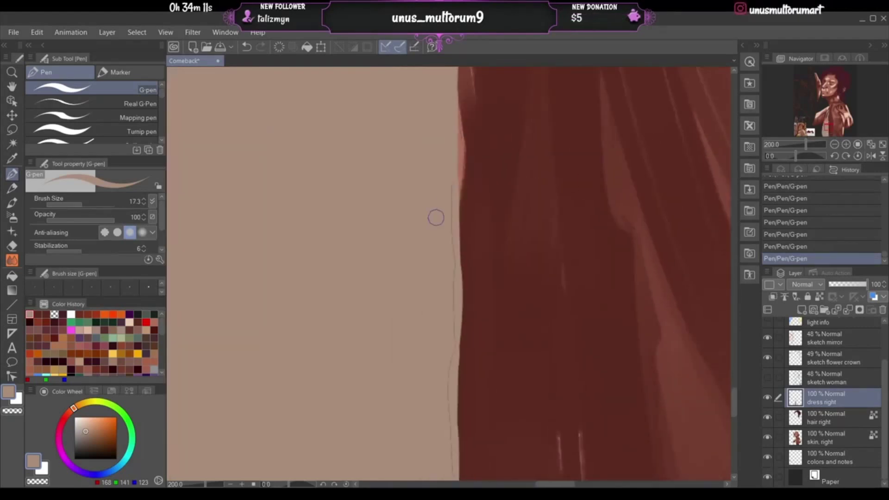
pyautogui.moveTo(449, 176)
pyautogui.mouseDown()
pyautogui.moveTo(450, 295)
pyautogui.moveTo(451, 225)
pyautogui.moveTo(448, 270)
pyautogui.mouseUp()
pyautogui.moveTo(445, 317); pyautogui.dragTo(450, 323)
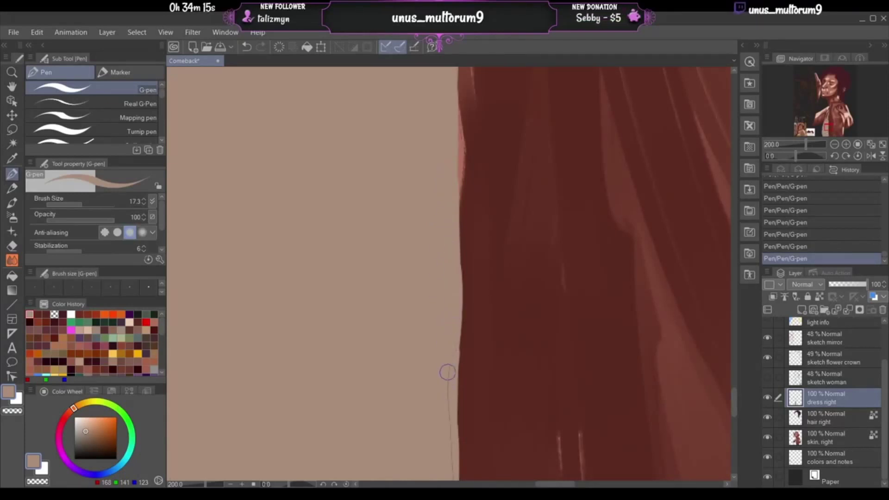
pyautogui.moveTo(447, 372); pyautogui.dragTo(445, 395)
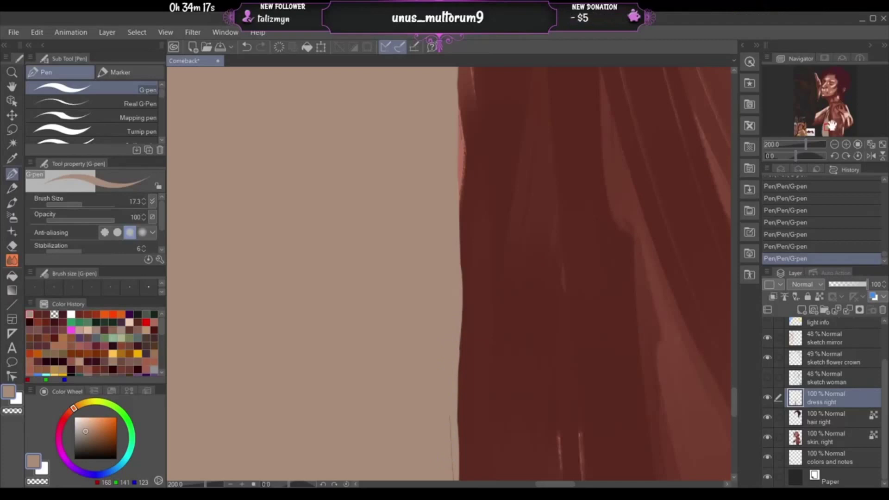
pyautogui.moveTo(831, 125); pyautogui.dragTo(829, 129)
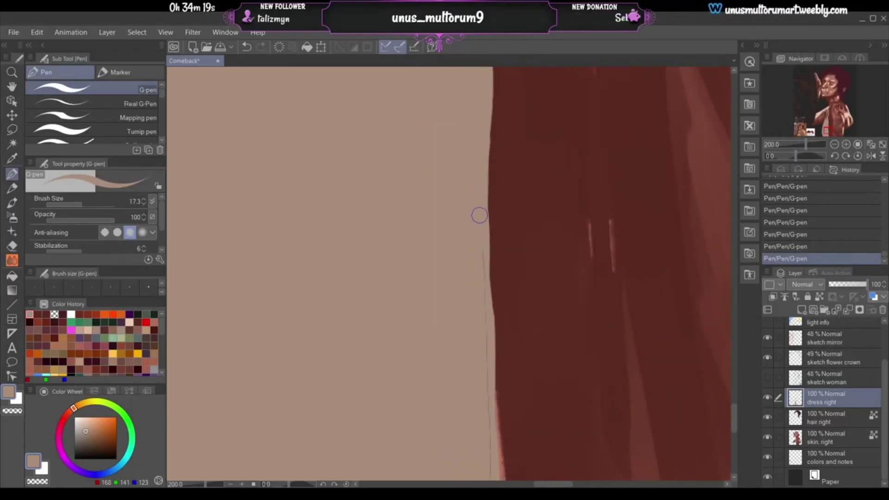
pyautogui.moveTo(479, 215)
pyautogui.mouseDown()
pyautogui.moveTo(473, 416)
pyautogui.moveTo(484, 302)
pyautogui.moveTo(485, 453)
pyautogui.moveTo(486, 421)
pyautogui.mouseUp()
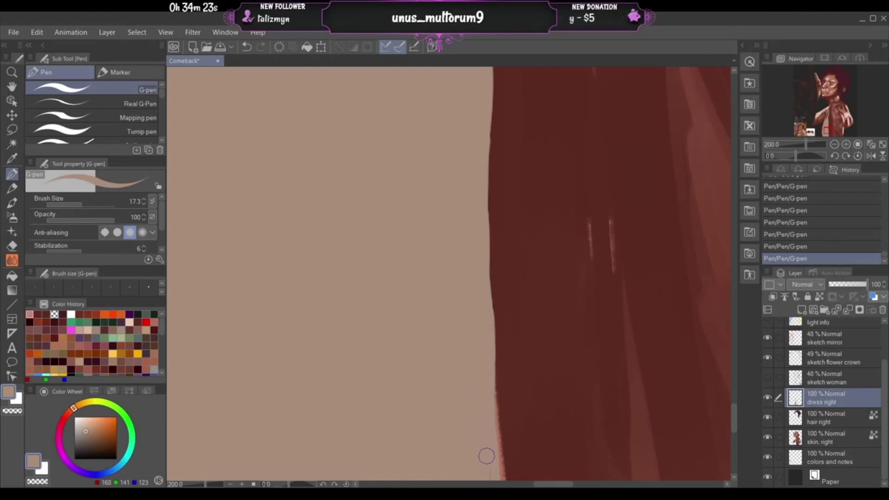
pyautogui.moveTo(824, 131); pyautogui.dragTo(826, 134)
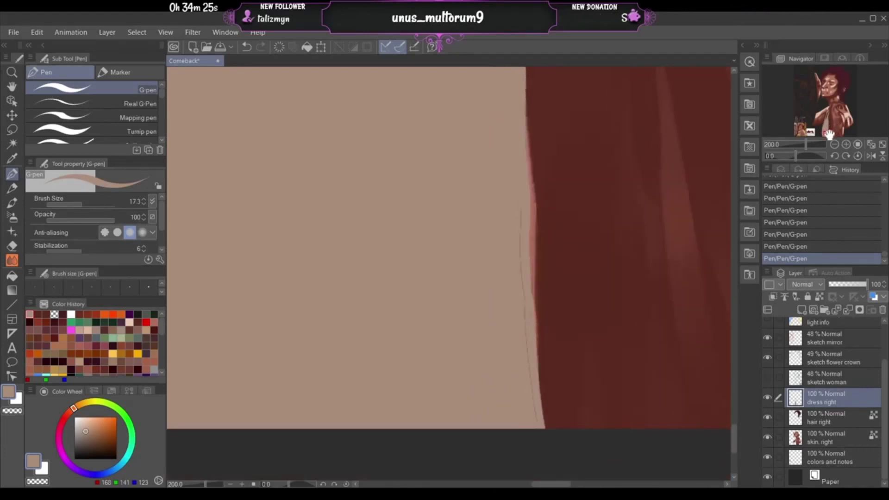
pyautogui.moveTo(517, 196)
pyautogui.mouseDown()
pyautogui.moveTo(516, 307)
pyautogui.moveTo(520, 286)
pyautogui.moveTo(540, 444)
pyautogui.mouseUp()
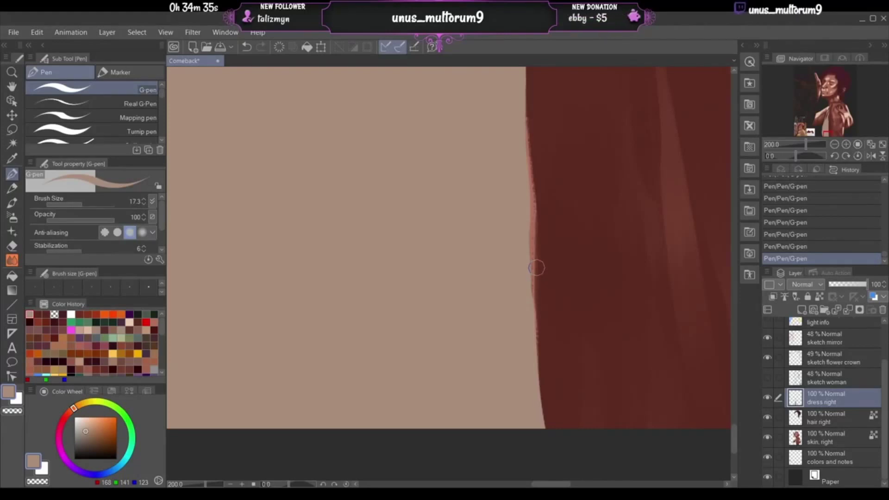
# - Examine the filled dress from a distance and up close for leftover gaps and uneven edges
pyautogui.click(835, 145)
pyautogui.click(835, 145)
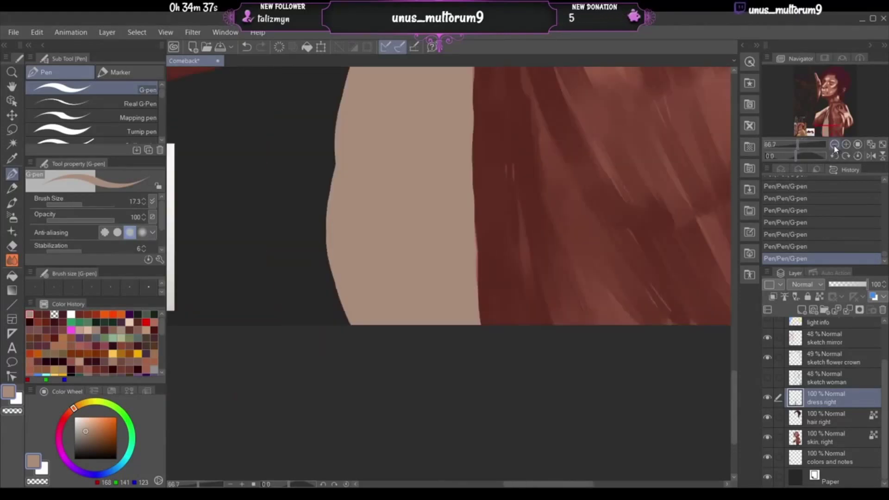
pyautogui.click(835, 145)
pyautogui.click(835, 146)
pyautogui.click(835, 145)
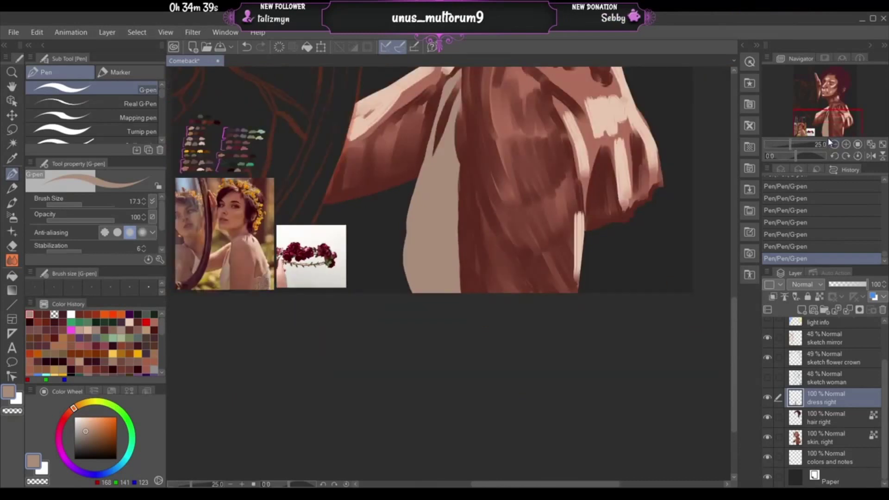
pyautogui.moveTo(821, 122); pyautogui.dragTo(821, 107)
pyautogui.click(844, 145)
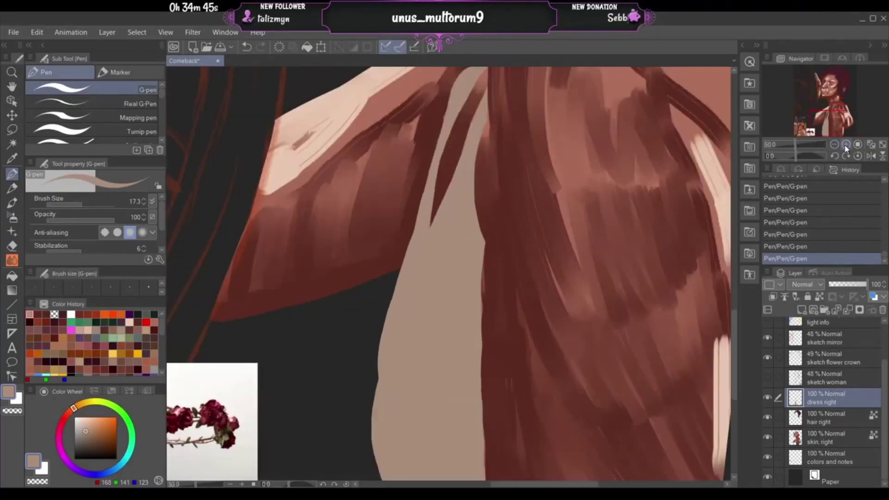
pyautogui.click(844, 145)
pyautogui.click(844, 146)
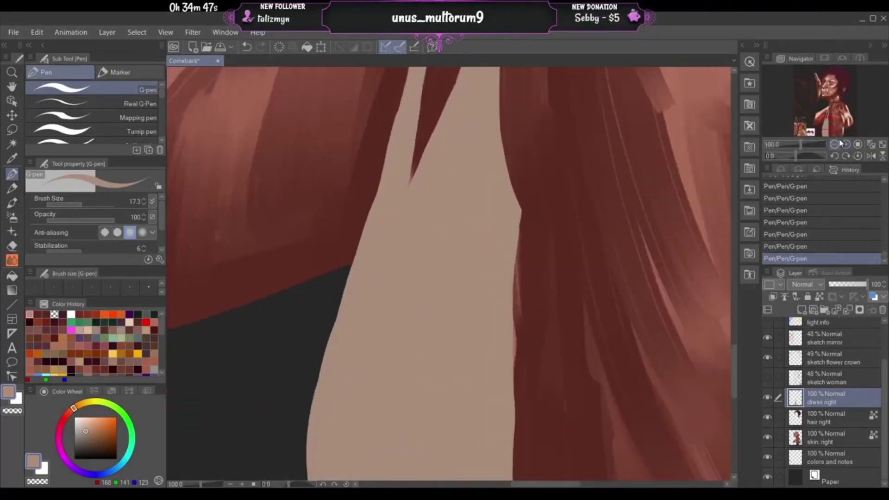
pyautogui.moveTo(827, 124); pyautogui.dragTo(824, 130)
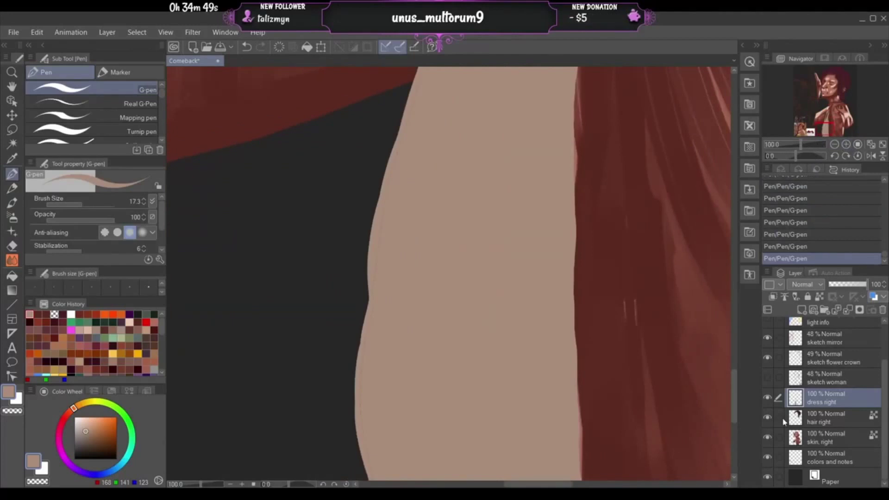
# - Compare the dress shape with the drawn lines by showing the "sketch woman" layer and hiding it again
pyautogui.click(767, 378)
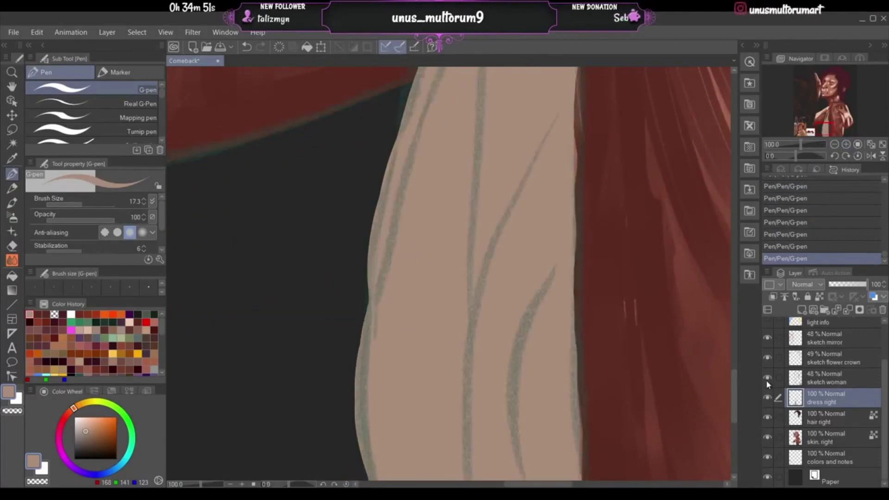
pyautogui.click(833, 144)
pyautogui.click(834, 144)
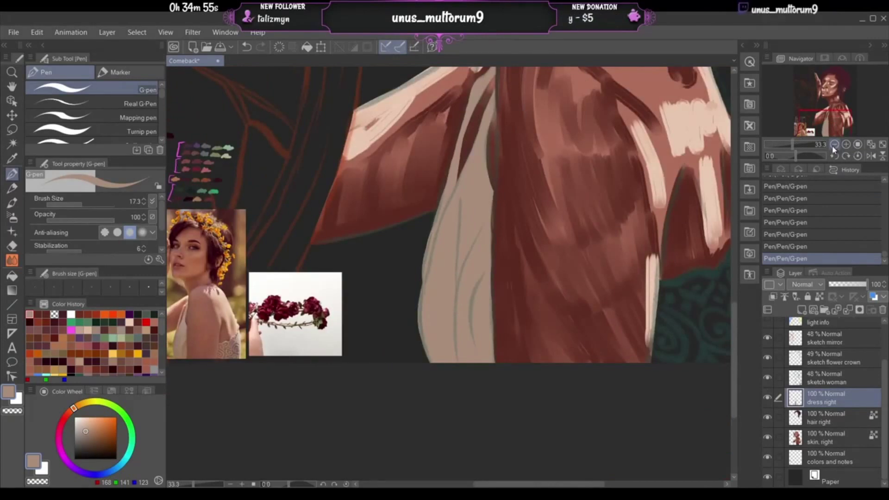
pyautogui.click(844, 146)
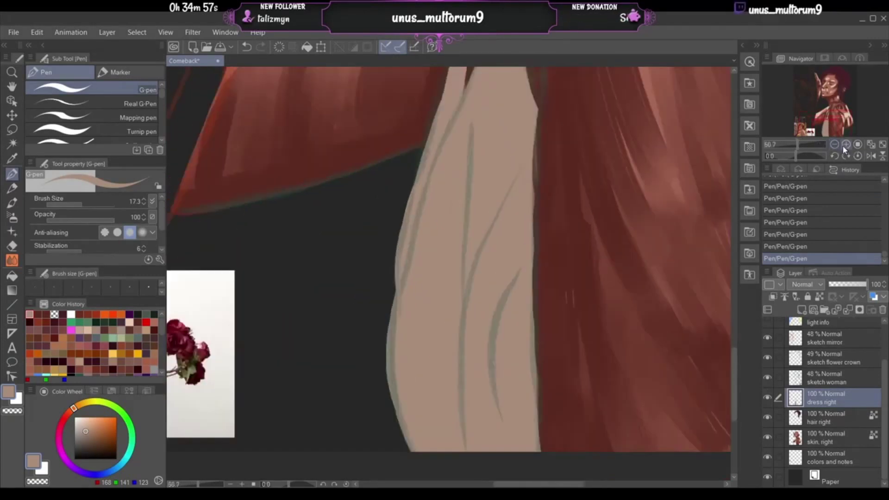
pyautogui.click(844, 146)
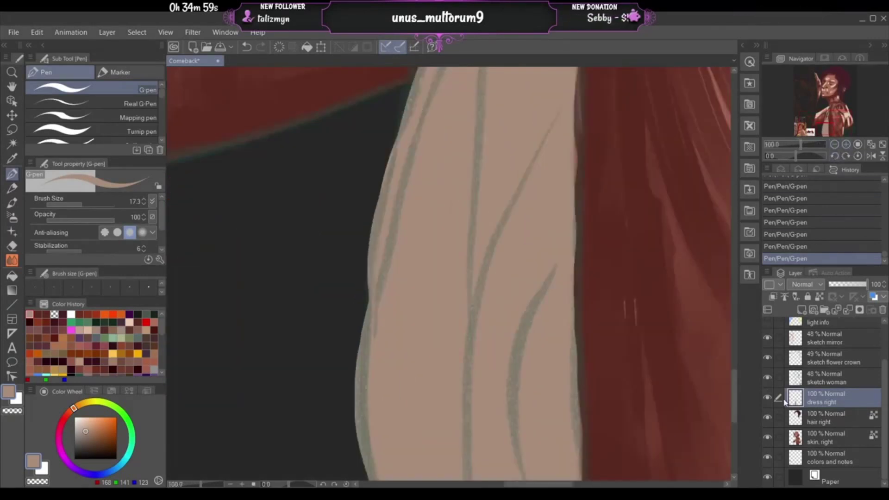
pyautogui.click(767, 377)
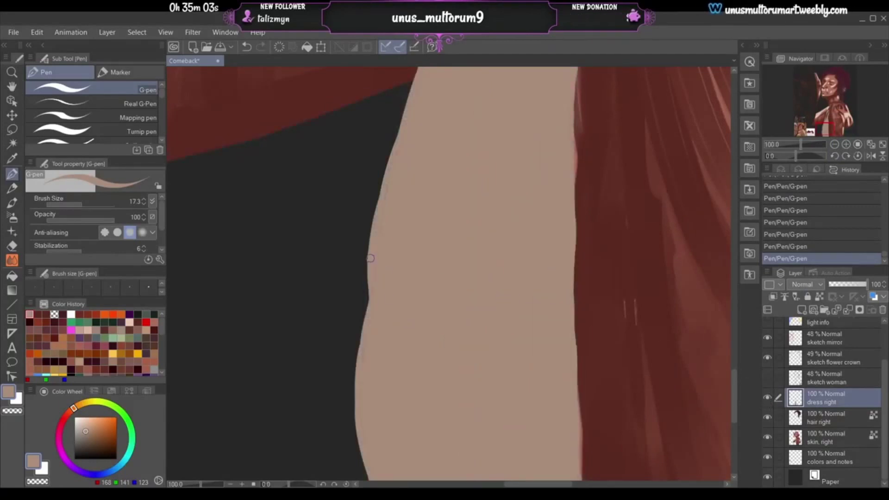
# - Smooth the inward dent on the dress's left edge with beige and cover the hairline along that edge
pyautogui.moveTo(367, 269); pyautogui.dragTo(365, 331)
pyautogui.hotkey('ctrl', 'z')
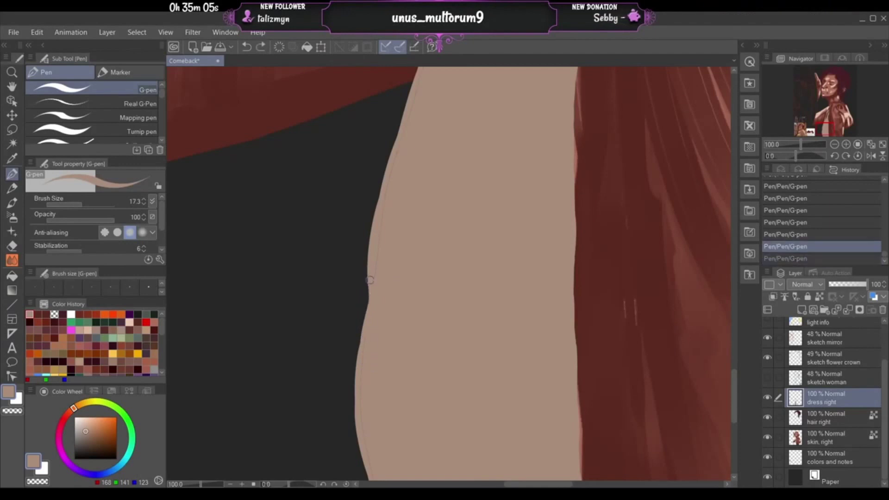
pyautogui.moveTo(370, 279); pyautogui.dragTo(364, 334)
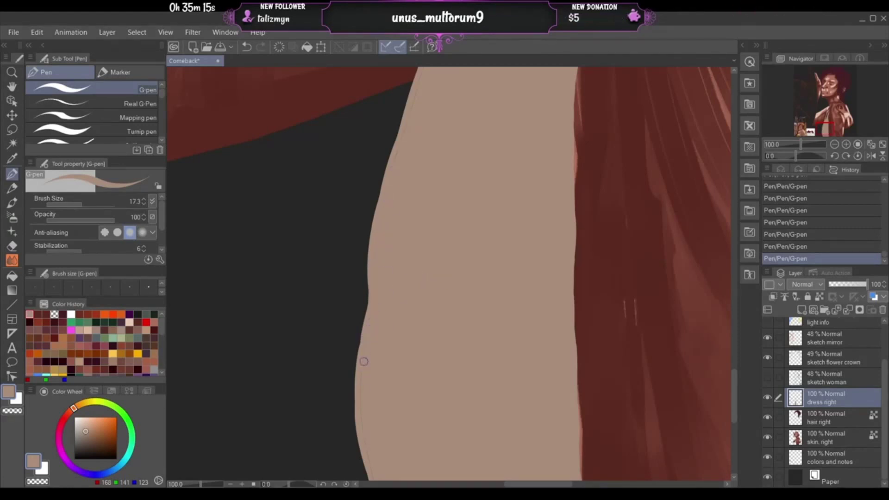
pyautogui.moveTo(391, 469); pyautogui.dragTo(437, 240)
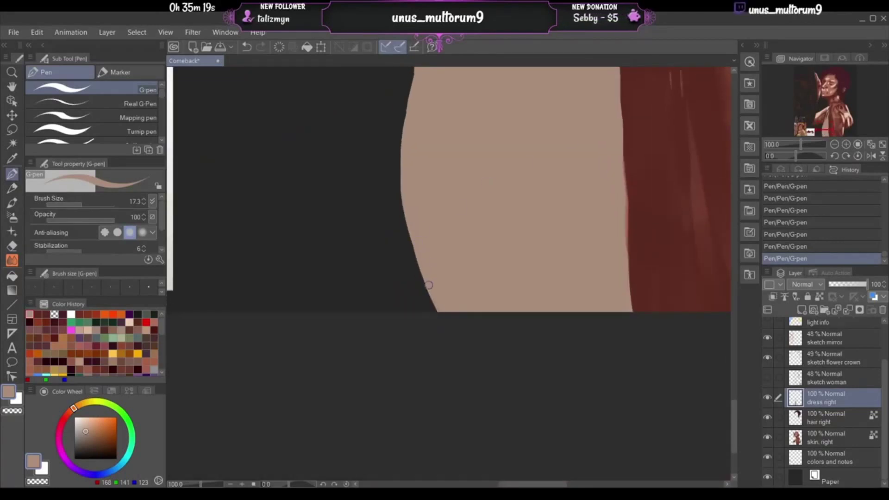
pyautogui.click(824, 127)
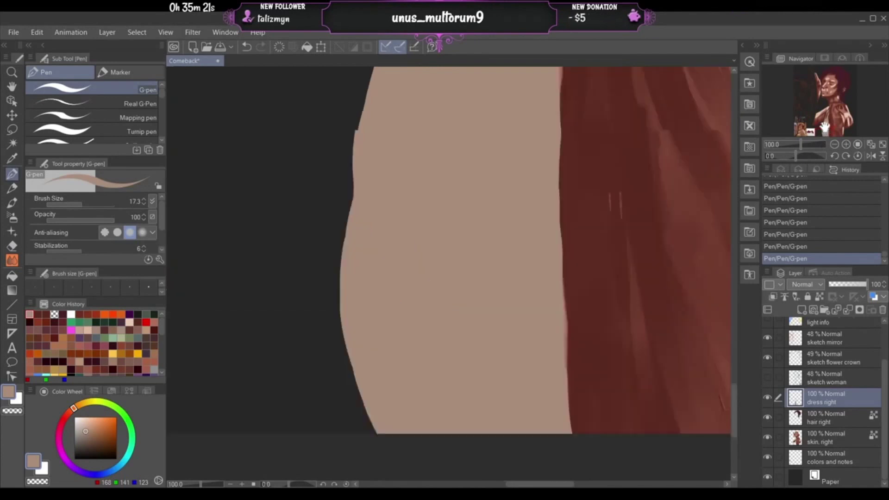
pyautogui.moveTo(824, 127); pyautogui.dragTo(823, 118)
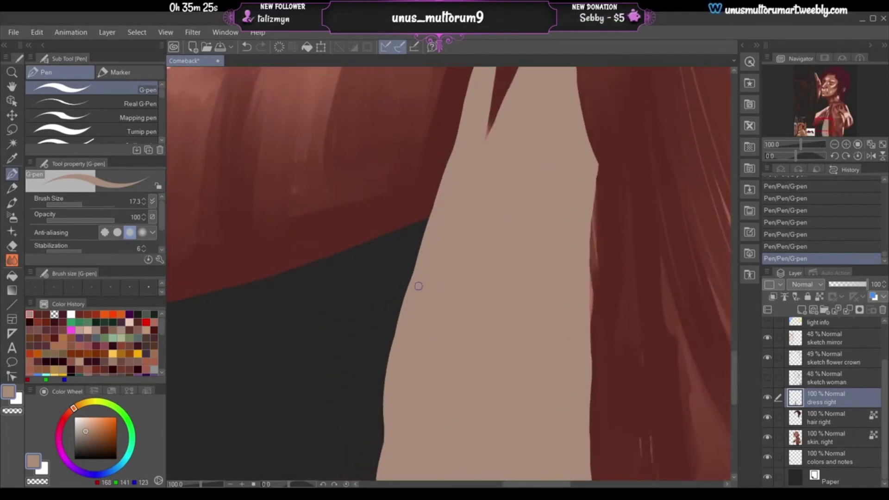
pyautogui.moveTo(596, 167); pyautogui.dragTo(582, 276)
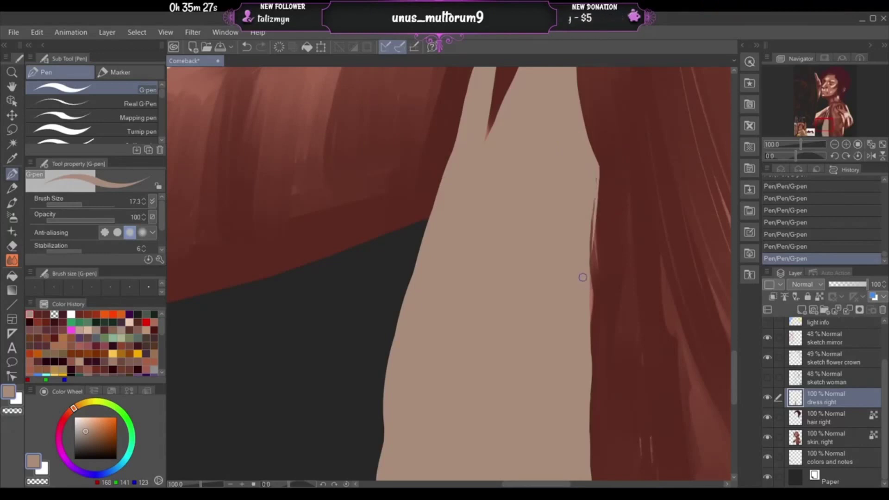
pyautogui.hotkey('ctrl', 'z')
pyautogui.moveTo(595, 166); pyautogui.dragTo(590, 273)
pyautogui.hotkey('ctrl', 'z')
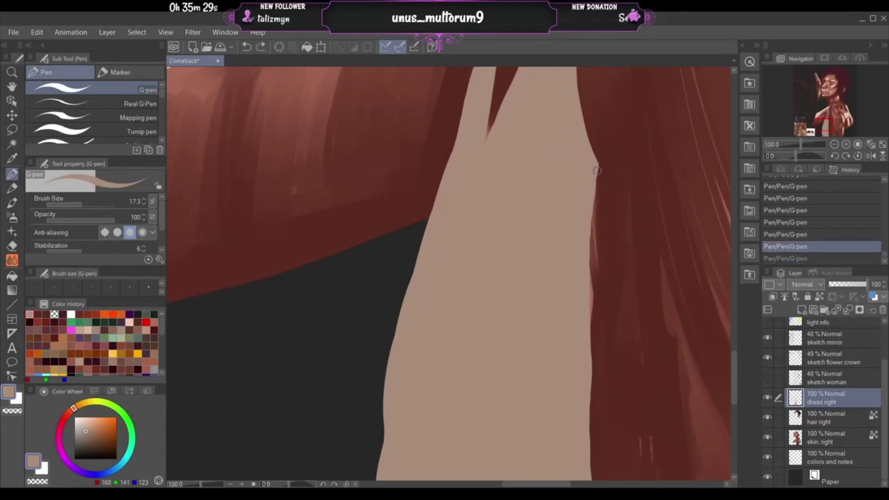
# - Even out the dress's right edge with beige G-pen strokes, from the outward corner down to the lower dress
pyautogui.moveTo(594, 169); pyautogui.dragTo(587, 253)
pyautogui.moveTo(592, 207); pyautogui.dragTo(582, 275)
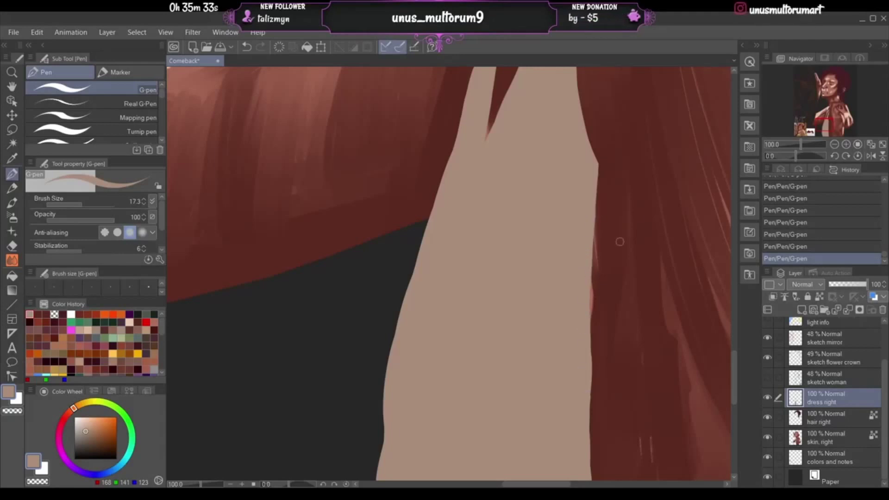
pyautogui.moveTo(821, 126); pyautogui.dragTo(821, 132)
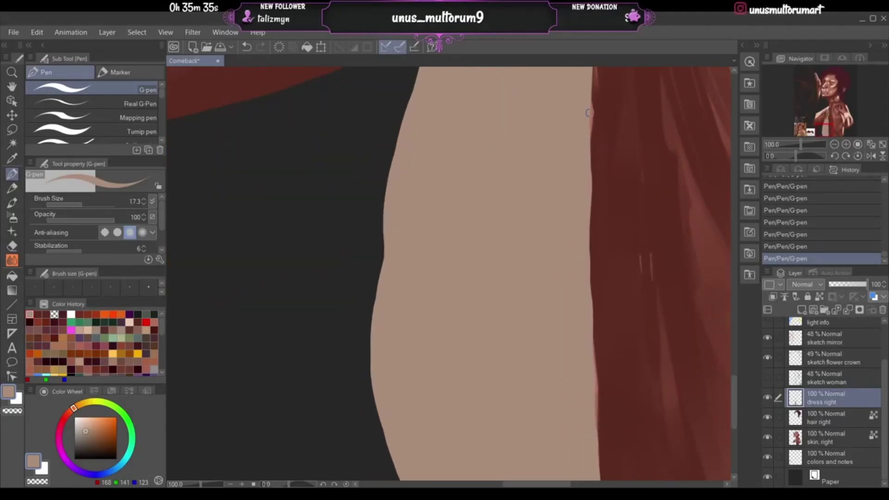
pyautogui.hotkey('ctrl', 'z')
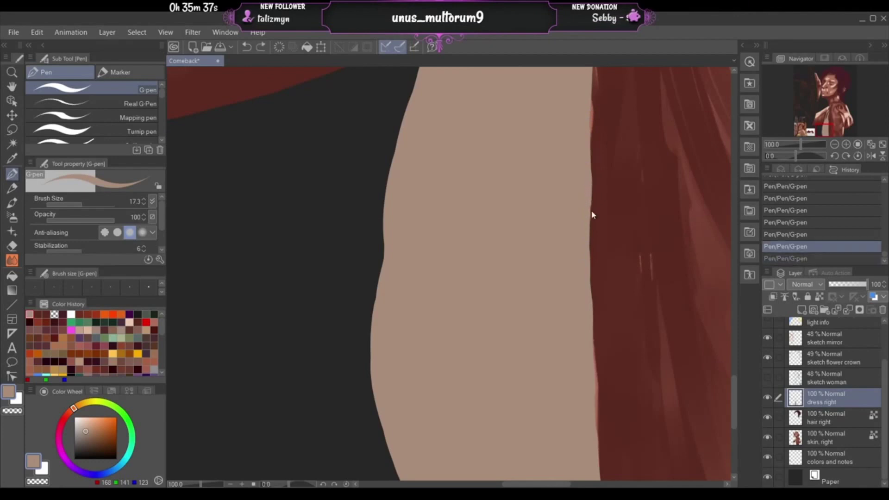
pyautogui.moveTo(590, 212); pyautogui.dragTo(587, 251)
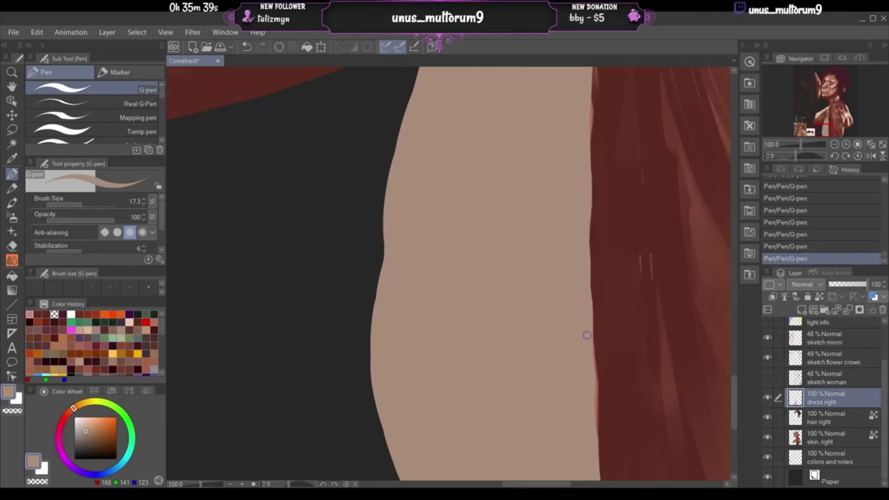
pyautogui.hotkey('ctrl', 'z')
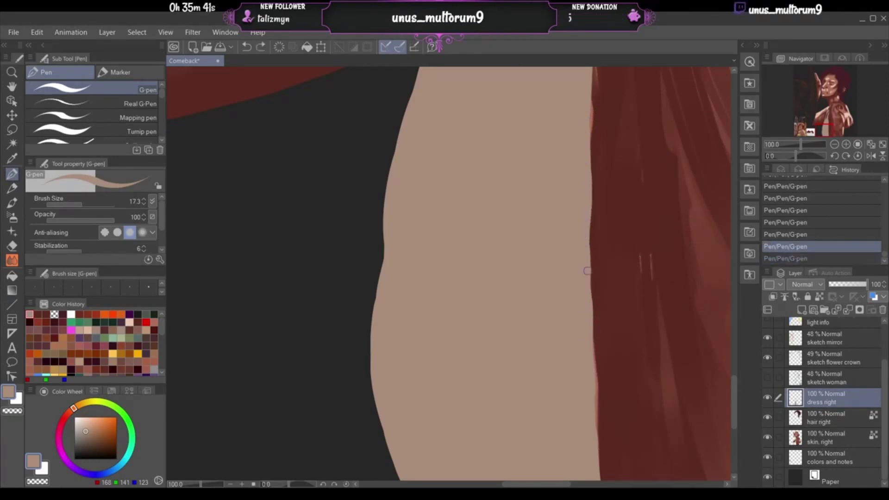
pyautogui.moveTo(588, 269); pyautogui.dragTo(587, 287)
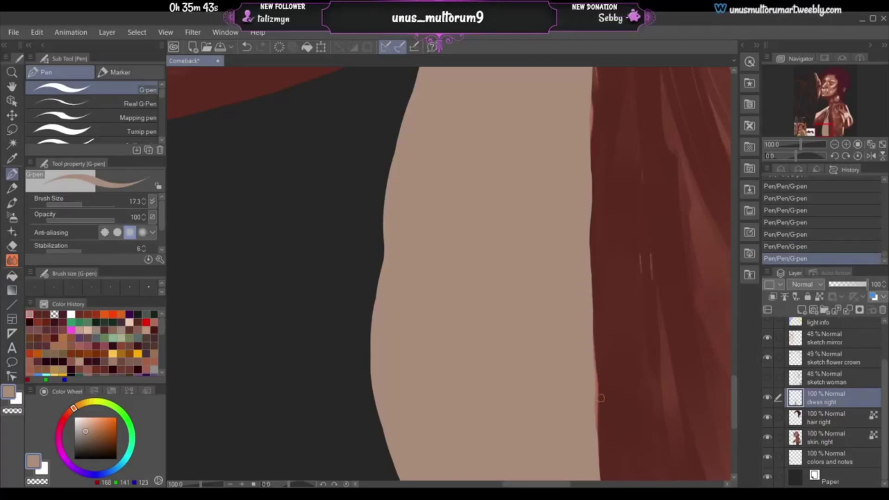
pyautogui.moveTo(821, 129); pyautogui.dragTo(821, 113)
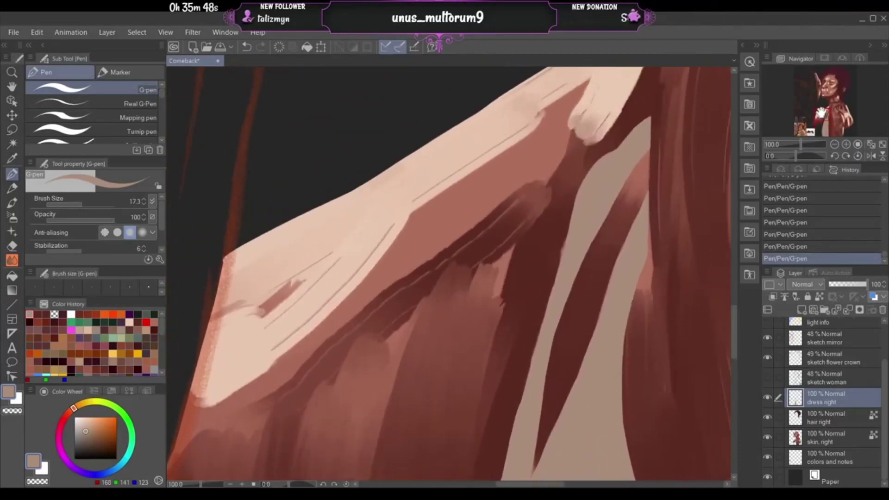
pyautogui.click(819, 296)
pyautogui.click(834, 144)
pyautogui.click(834, 145)
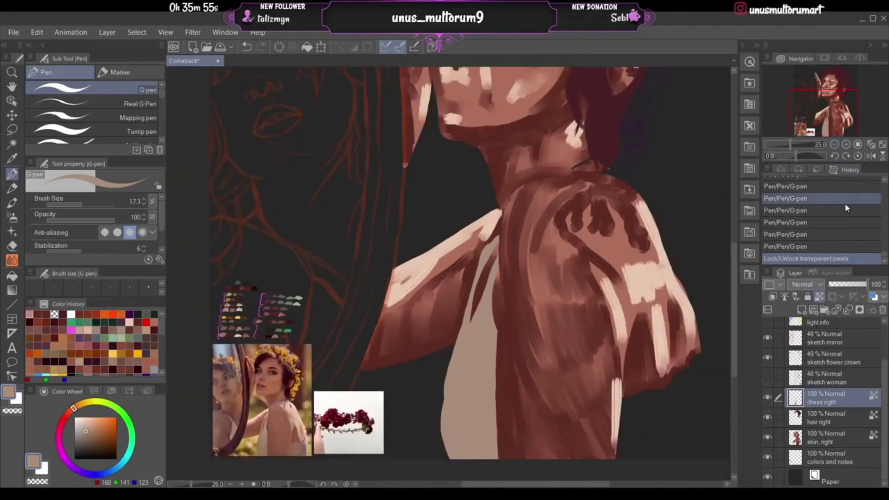
pyautogui.click(820, 296)
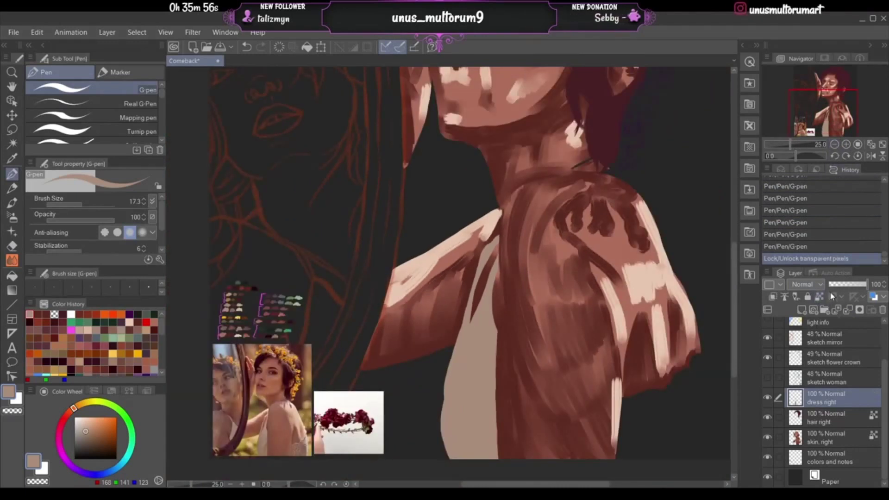
# - Show the "sketch woman" layer over the painting as a guide for the upper part of the dress
pyautogui.click(768, 379)
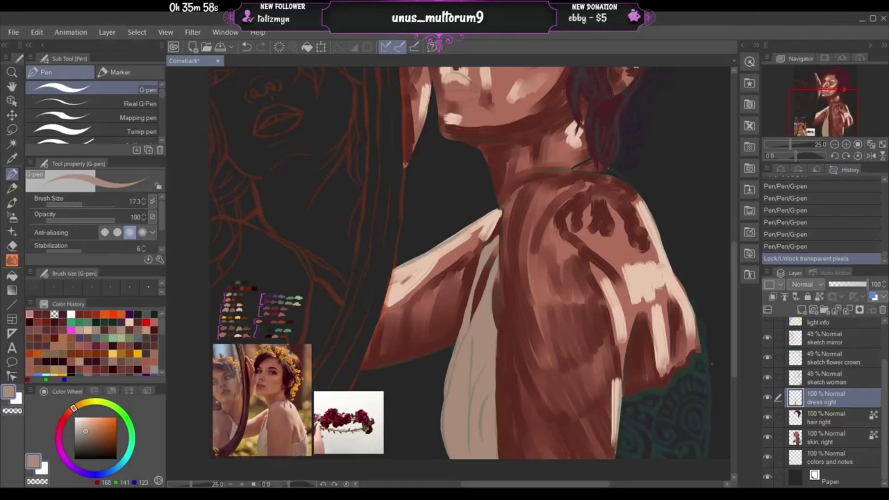
pyautogui.click(846, 145)
pyautogui.click(846, 144)
pyautogui.click(845, 144)
pyautogui.moveTo(825, 120); pyautogui.dragTo(828, 121)
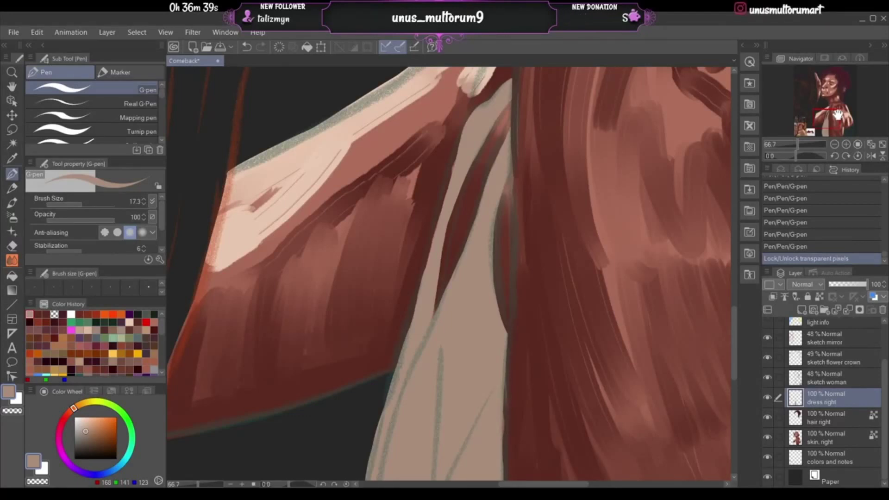
# - Compare the figure's outer edge with the drawn dress and lace lines by hiding the "sketch woman" layer and showing it again
pyautogui.moveTo(838, 112); pyautogui.dragTo(852, 119)
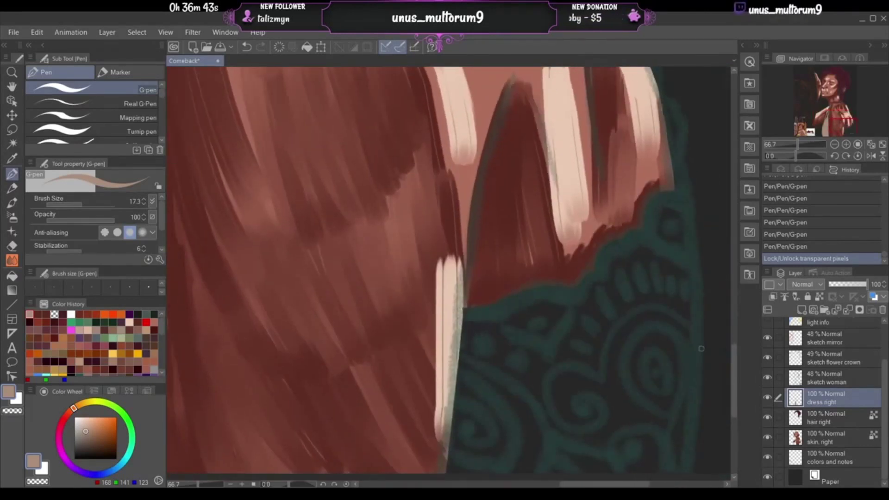
pyautogui.click(766, 378)
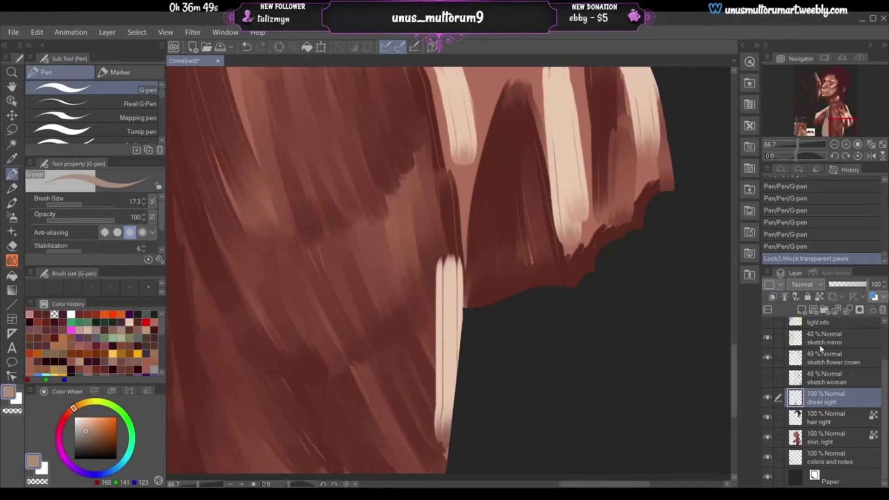
pyautogui.click(768, 378)
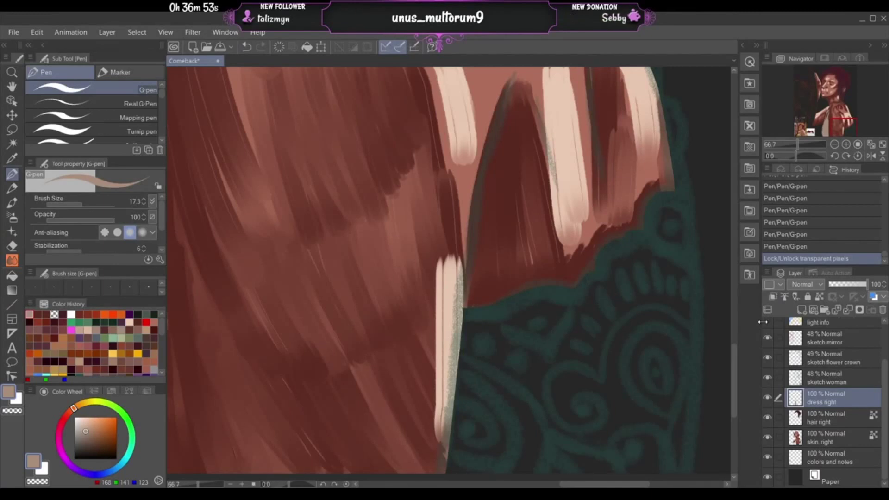
pyautogui.click(846, 144)
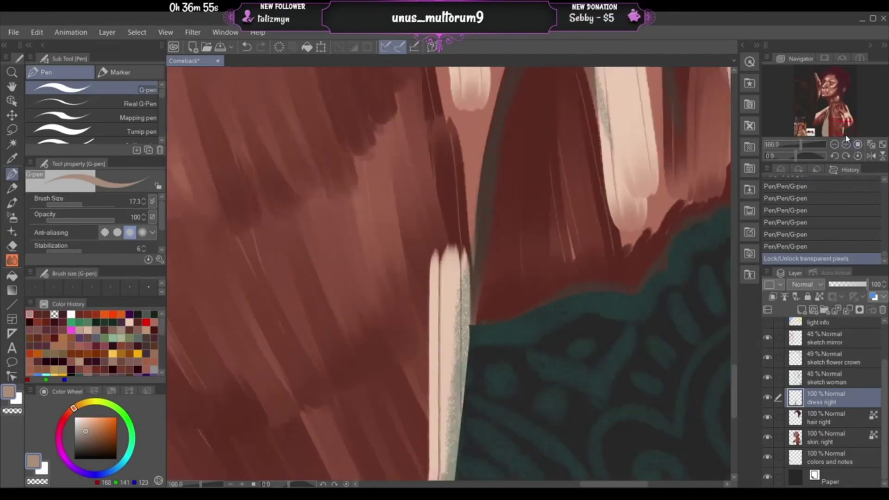
pyautogui.moveTo(839, 130); pyautogui.dragTo(843, 107)
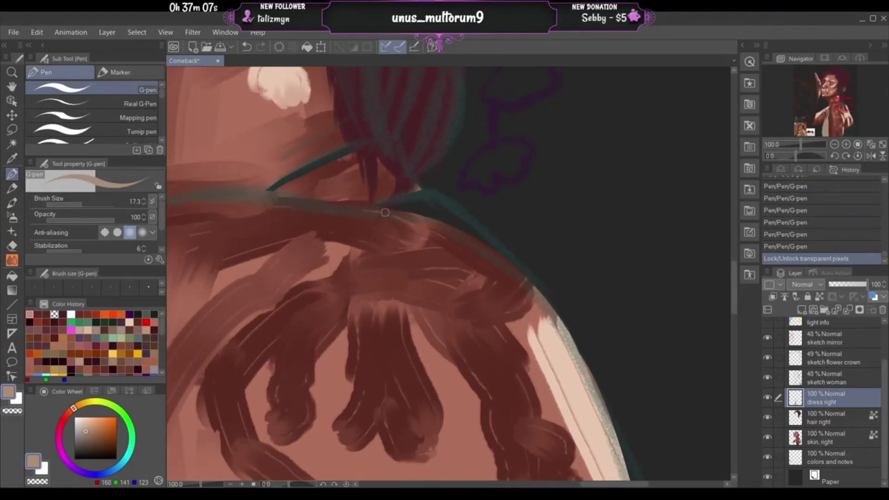
# - Hide the "sketch woman" layer and paint a thin beige G-pen stroke along the collar's upper edge, from the neck notch to the skin corner
pyautogui.click(767, 377)
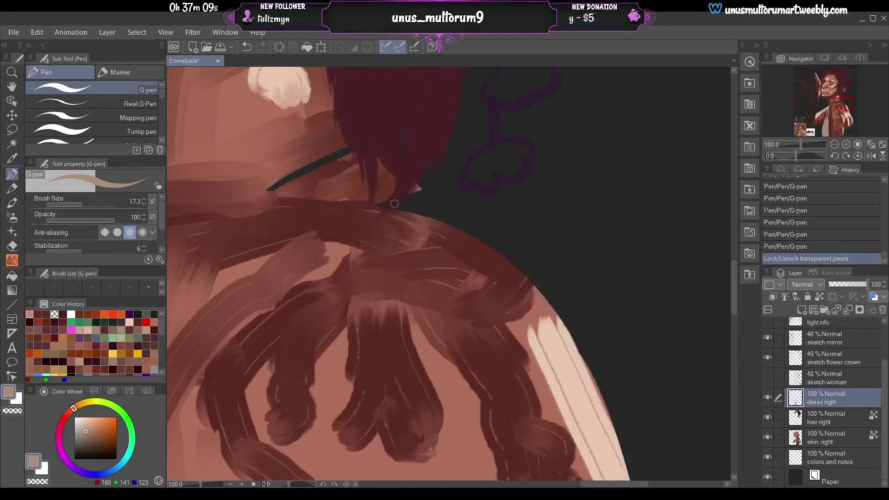
pyautogui.moveTo(374, 206); pyautogui.dragTo(433, 185)
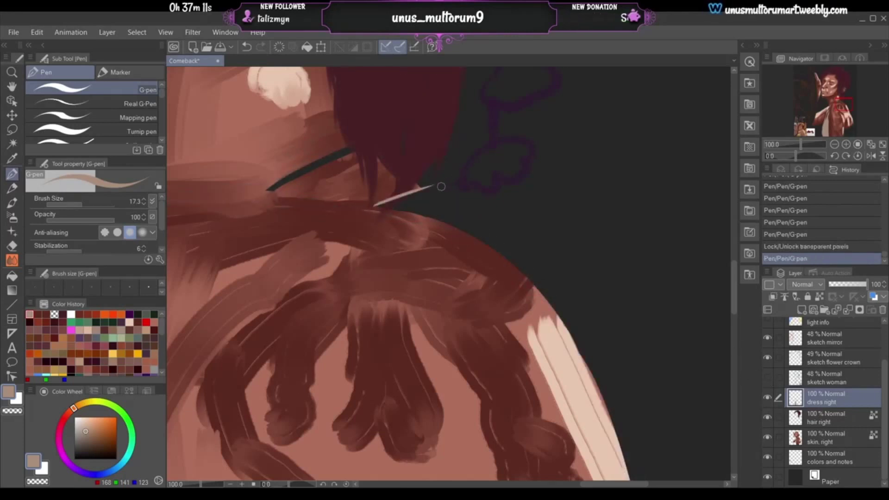
pyautogui.hotkey('ctrl', 'z')
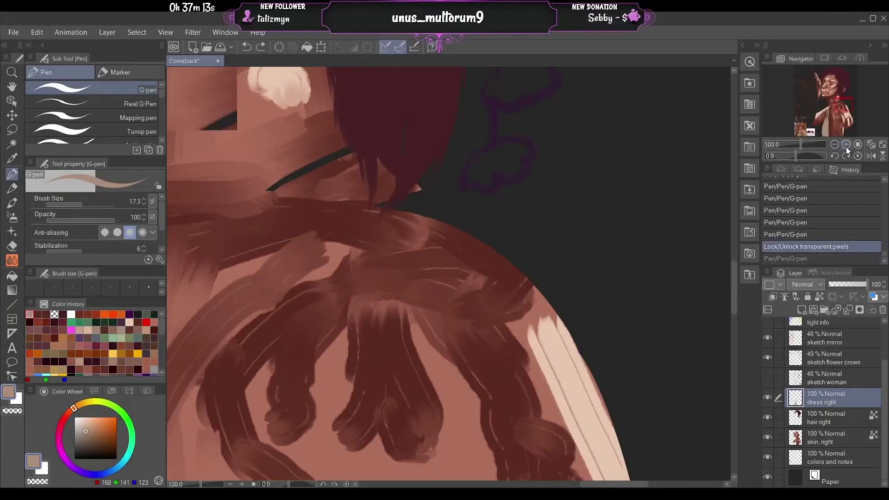
pyautogui.scroll(2, 833, 106)
pyautogui.moveTo(842, 110); pyautogui.dragTo(840, 101)
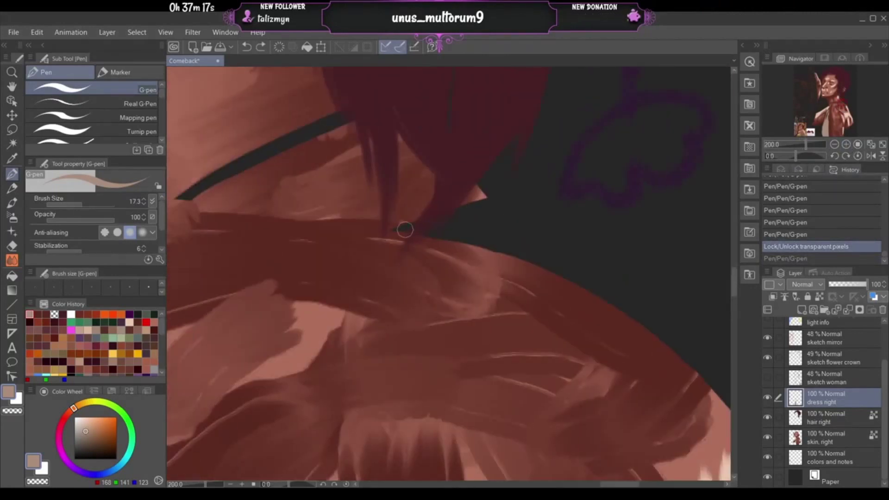
pyautogui.moveTo(391, 232); pyautogui.dragTo(485, 197)
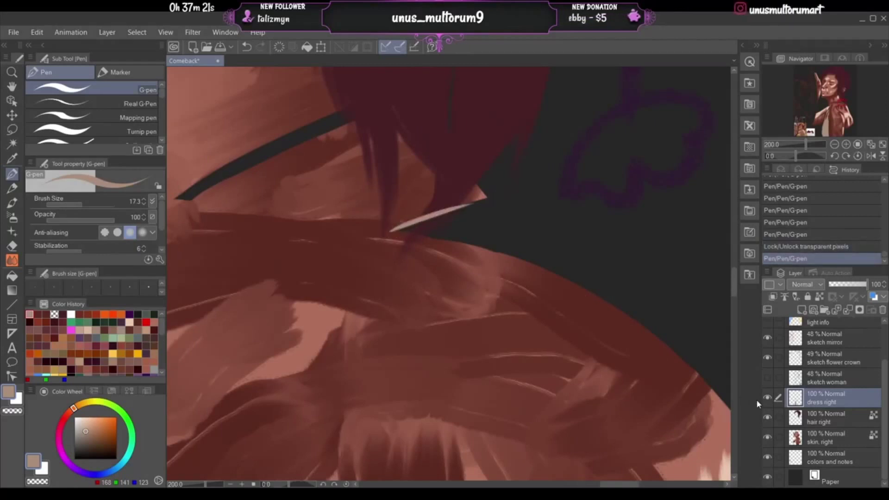
# - Place the "dress right" layer beneath "hair right" and extend the beige collar edge to the skin corner behind the hair
pyautogui.moveTo(828, 398); pyautogui.dragTo(829, 419)
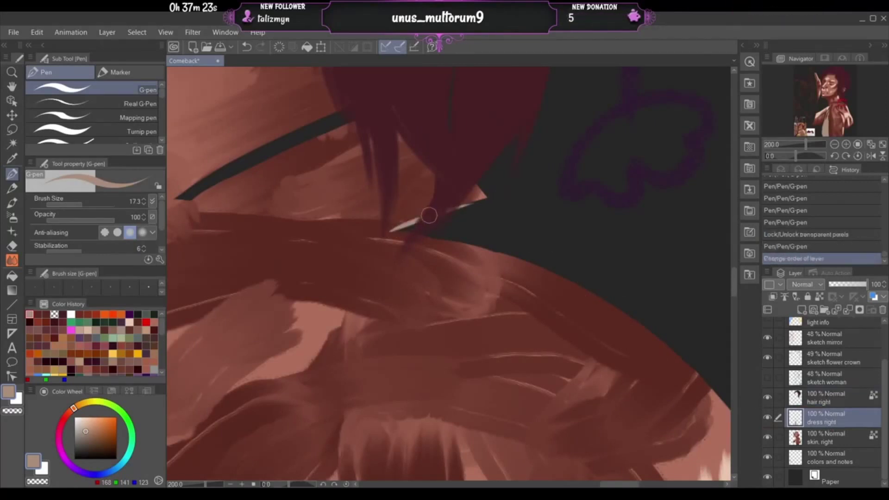
pyautogui.moveTo(452, 208); pyautogui.dragTo(509, 192)
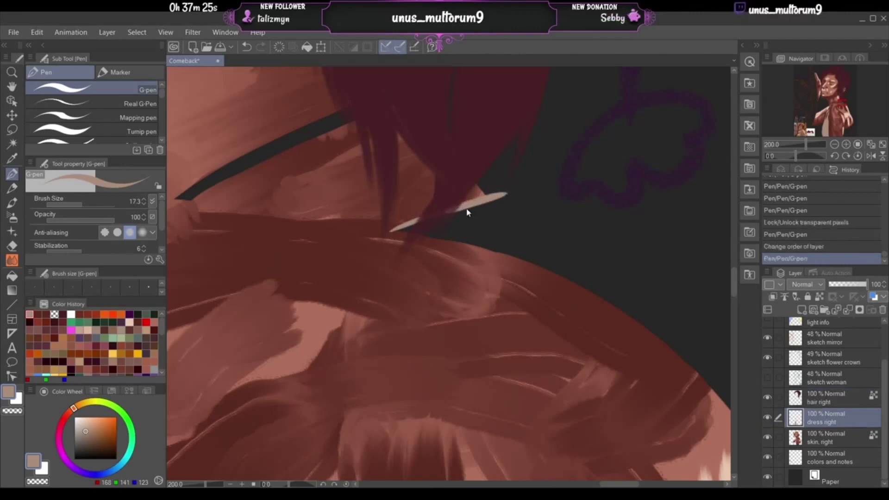
pyautogui.hotkey('ctrl', 'z')
pyautogui.moveTo(460, 207); pyautogui.dragTo(490, 196)
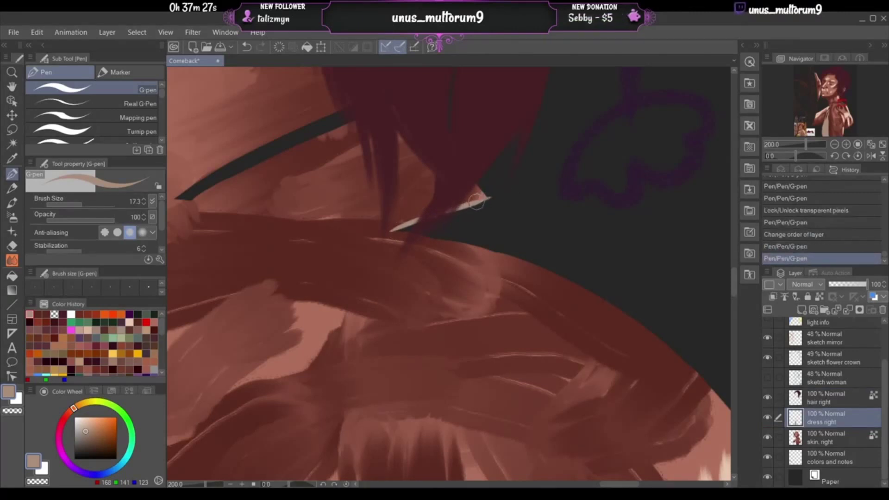
# - Paint a second beige stroke from the neck notch along the top of the shoulder, covering the skin's edge
pyautogui.moveTo(417, 231)
pyautogui.mouseDown()
pyautogui.moveTo(394, 230)
pyautogui.moveTo(447, 243)
pyautogui.mouseUp()
pyautogui.hotkey('ctrl', 'z')
pyautogui.hotkey('ctrl', 'z')
pyautogui.hotkey('ctrl', 'z')
pyautogui.moveTo(391, 233); pyautogui.dragTo(518, 255)
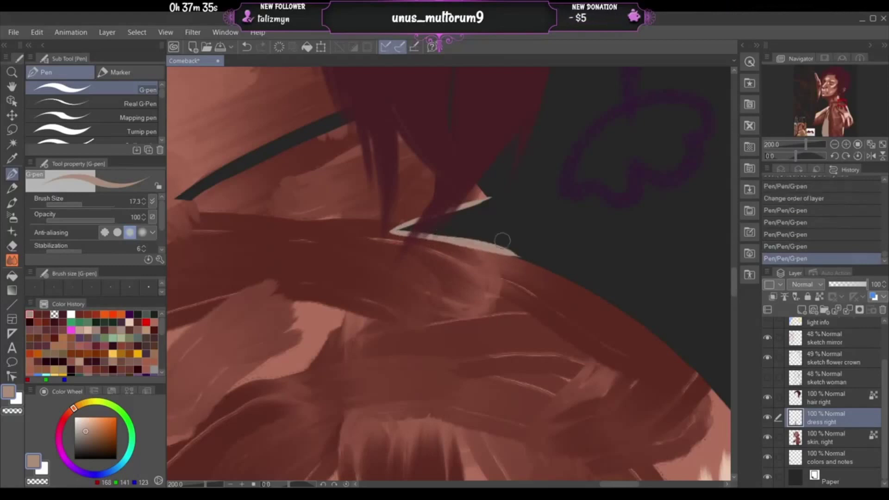
# - Compare the two beige strokes at the neck with the sketch by showing and hiding "sketch woman"
pyautogui.click(769, 377)
pyautogui.click(770, 377)
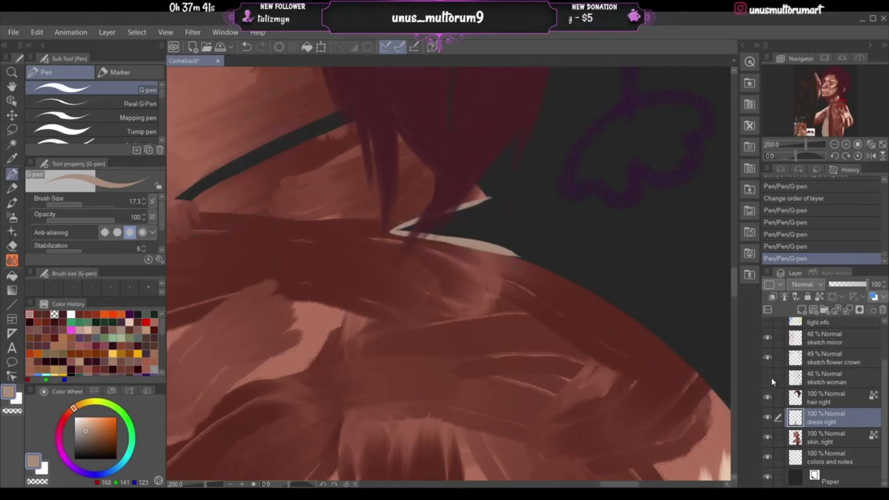
pyautogui.click(834, 144)
pyautogui.click(834, 145)
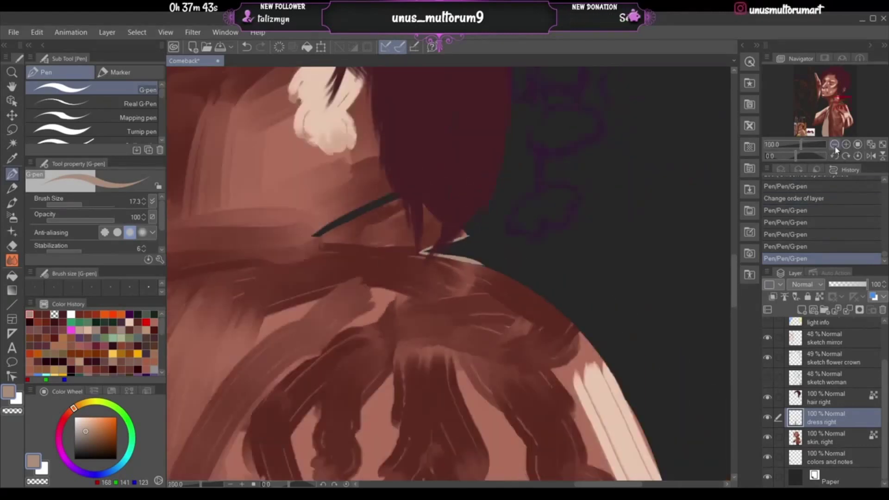
pyautogui.click(847, 145)
pyautogui.click(848, 145)
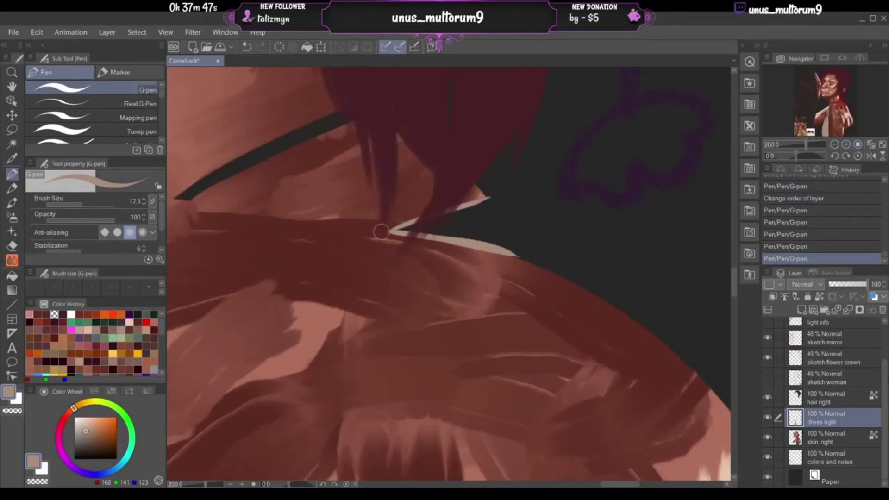
# - Extend the meeting point of the two beige strokes further inward at the neck, undoing and repainting the tip to refine it
pyautogui.moveTo(382, 231)
pyautogui.mouseDown()
pyautogui.moveTo(418, 225)
pyautogui.moveTo(354, 230)
pyautogui.moveTo(421, 239)
pyautogui.moveTo(372, 230)
pyautogui.moveTo(420, 234)
pyautogui.moveTo(372, 230)
pyautogui.moveTo(391, 234)
pyautogui.mouseUp()
pyautogui.hotkey('ctrl', 'z')
pyautogui.hotkey('ctrl', 'z')
pyautogui.hotkey('ctrl', 'y')
pyautogui.hotkey('ctrl', 'z')
pyautogui.hotkey('ctrl', 'z')
pyautogui.hotkey('ctrl', 'z')
pyautogui.hotkey('ctrl', 'z')
pyautogui.hotkey('ctrl', 'z')
pyautogui.hotkey('ctrl', 'z')
pyautogui.hotkey('ctrl', 'z')
pyautogui.hotkey('ctrl', 'z')
pyautogui.hotkey('ctrl', 'z')
pyautogui.hotkey('ctrl', 'z')
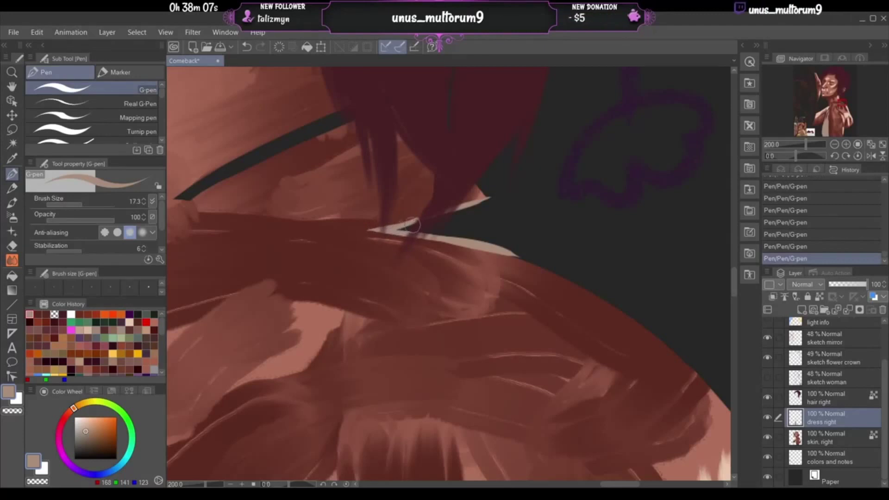
pyautogui.hotkey('ctrl', 'z')
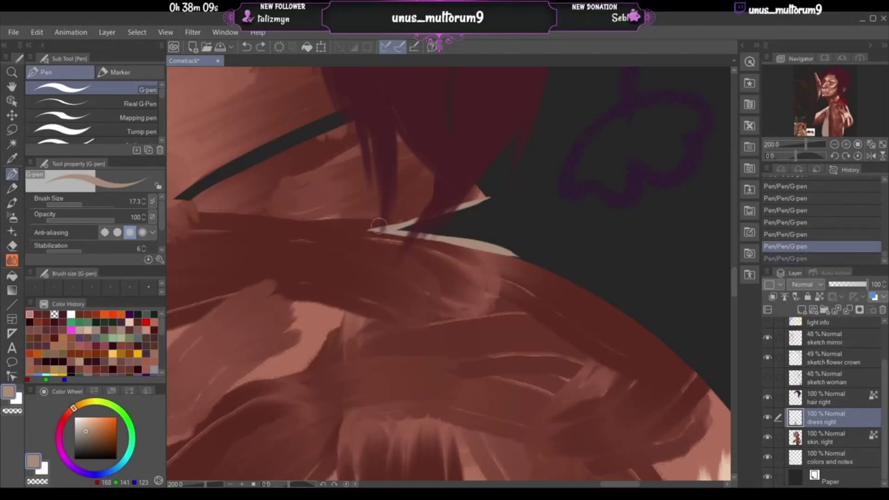
# - Fill the narrow inner end of the wedge between the collar and shoulder strokes with beige
pyautogui.moveTo(371, 230); pyautogui.dragTo(419, 221)
pyautogui.hotkey('ctrl', 'z')
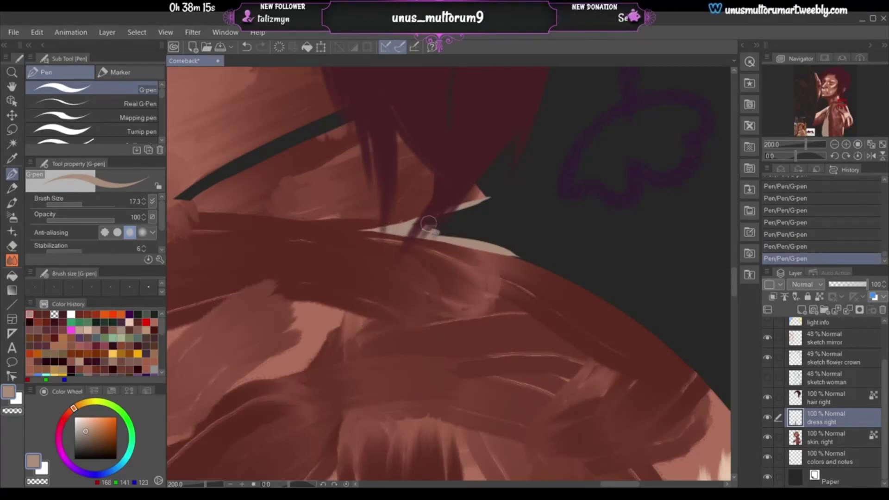
pyautogui.moveTo(428, 224); pyautogui.dragTo(442, 221)
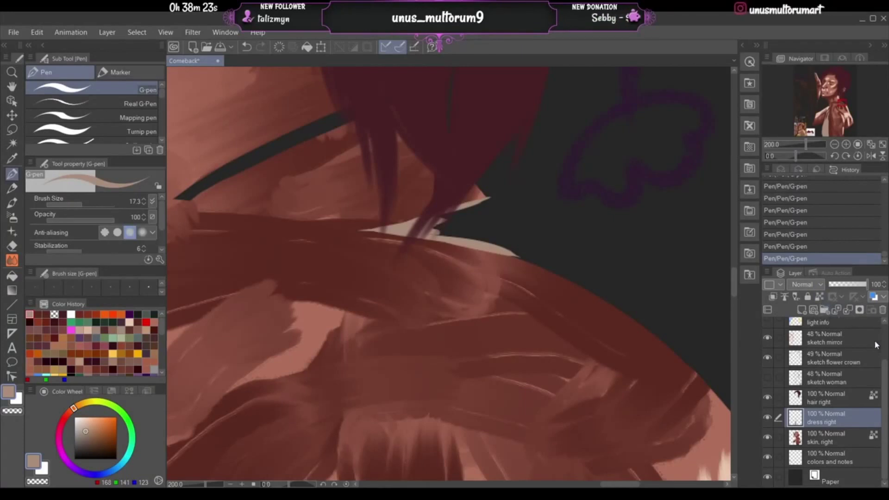
# - Show the "sketch woman" layer and trace the dress's outer line in thin beige from the collar corner toward the shoulder, redoing uneven strokes
pyautogui.click(767, 378)
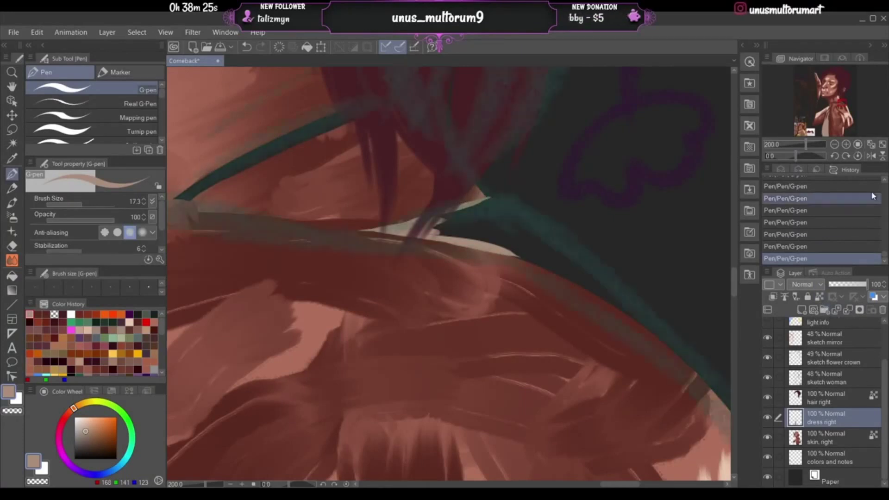
pyautogui.click(835, 156)
pyautogui.click(836, 156)
pyautogui.click(837, 156)
pyautogui.click(836, 156)
pyautogui.click(837, 156)
pyautogui.doubleClick(837, 156)
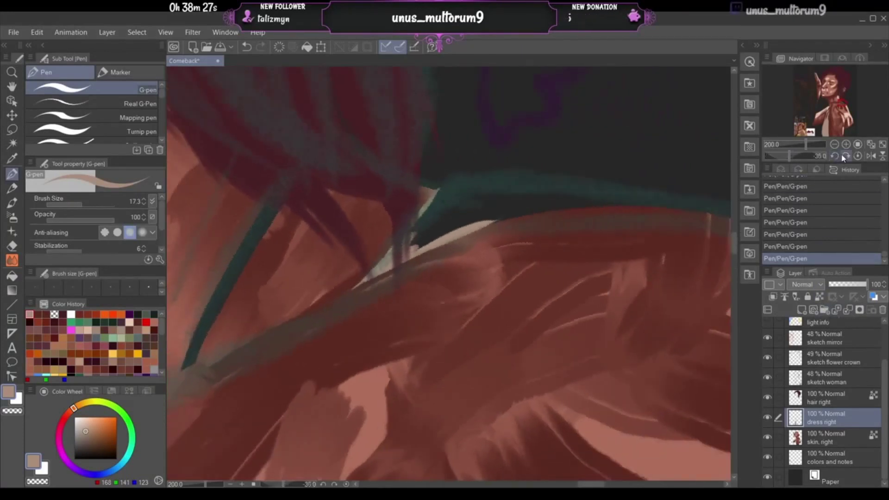
pyautogui.click(837, 156)
pyautogui.click(841, 154)
pyautogui.click(841, 154)
pyautogui.click(842, 155)
pyautogui.click(843, 155)
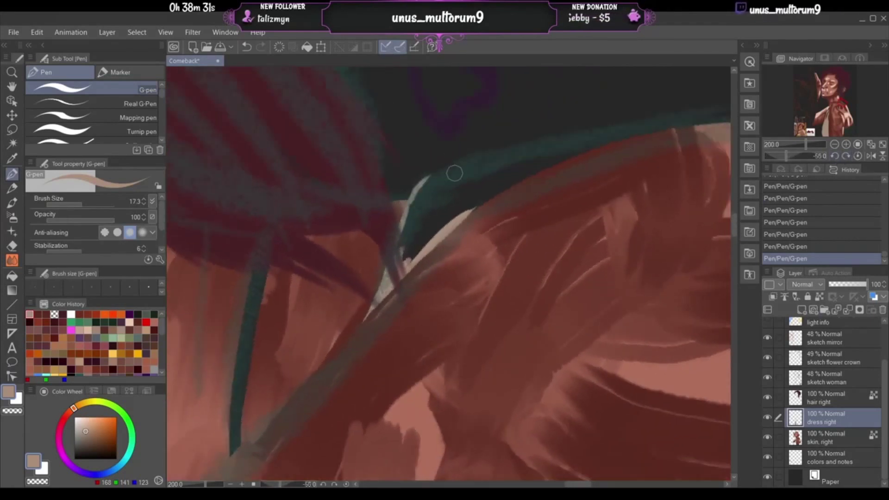
pyautogui.hotkey('ctrl', 'z')
pyautogui.moveTo(411, 201)
pyautogui.mouseDown()
pyautogui.moveTo(427, 182)
pyautogui.moveTo(510, 152)
pyautogui.moveTo(684, 113)
pyautogui.moveTo(721, 115)
pyautogui.mouseUp()
pyautogui.hotkey('ctrl', 'z')
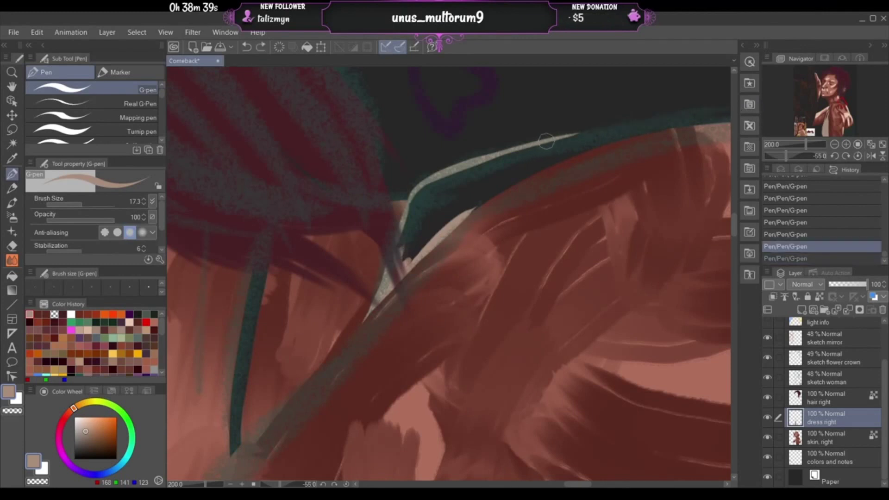
pyautogui.hotkey('ctrl', 'y')
pyautogui.hotkey('ctrl', 'z')
pyautogui.hotkey('ctrl', 'y')
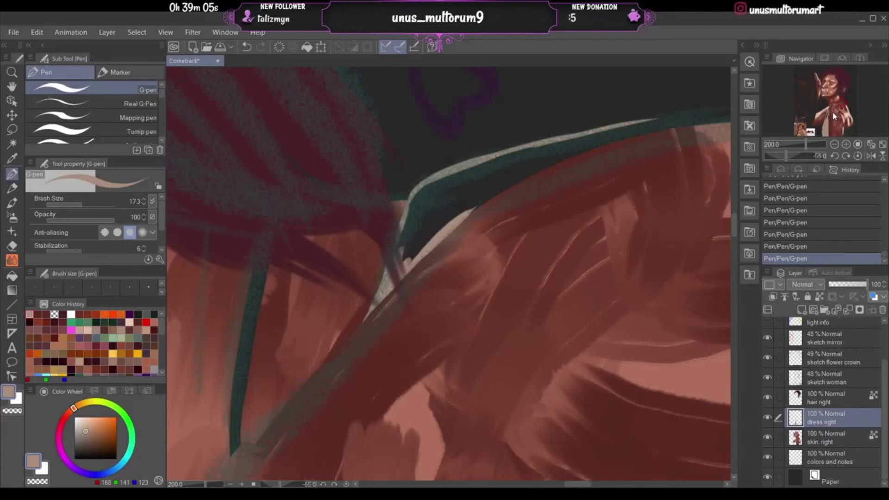
# - Continue the thin beige outline of the dress over the top of the shoulder, following the sketch line
pyautogui.click(849, 104)
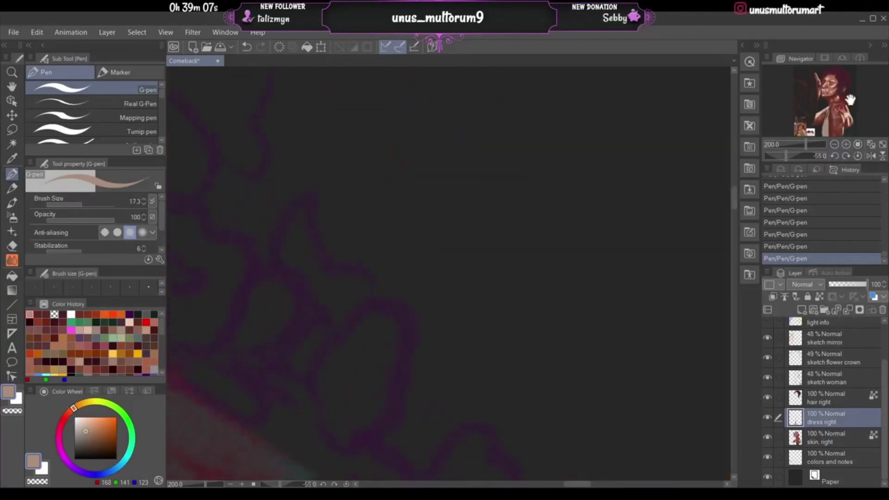
pyautogui.moveTo(849, 104); pyautogui.dragTo(848, 107)
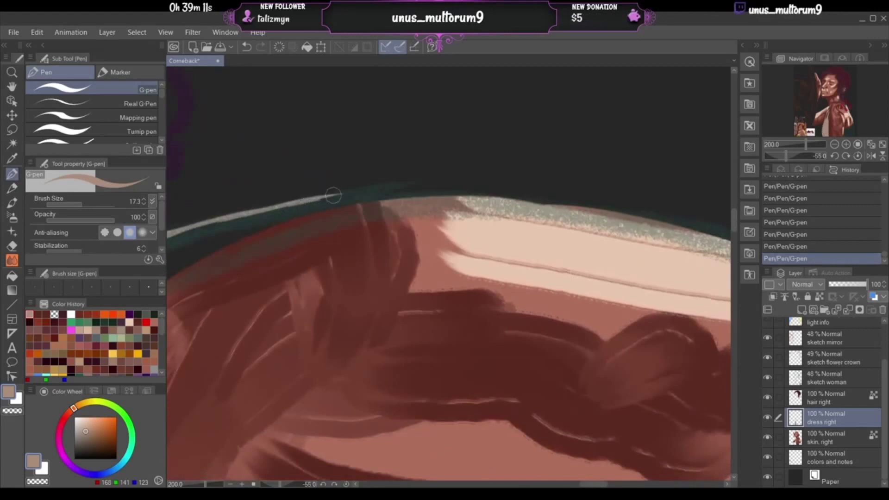
pyautogui.moveTo(331, 195); pyautogui.dragTo(414, 185)
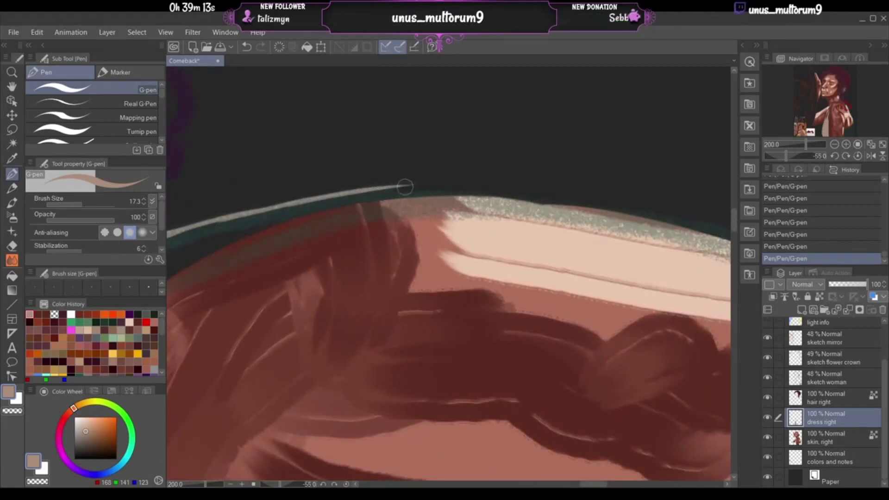
pyautogui.moveTo(404, 186)
pyautogui.mouseDown()
pyautogui.moveTo(606, 198)
pyautogui.moveTo(683, 215)
pyautogui.mouseUp()
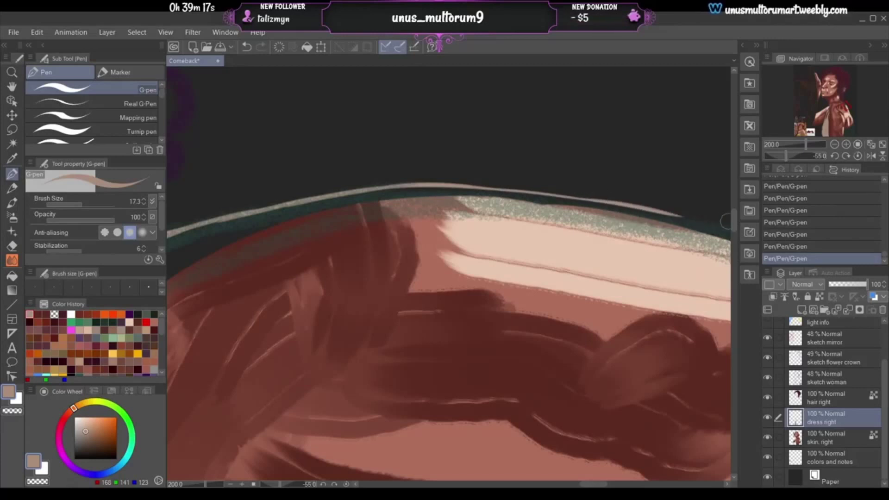
# - Undo and repaint the beige outline's stretch beyond the top of the shoulder until it curves evenly along the sketch
pyautogui.hotkey('ctrl', 'z')
pyautogui.moveTo(558, 193); pyautogui.dragTo(691, 220)
pyautogui.hotkey('ctrl', 'z')
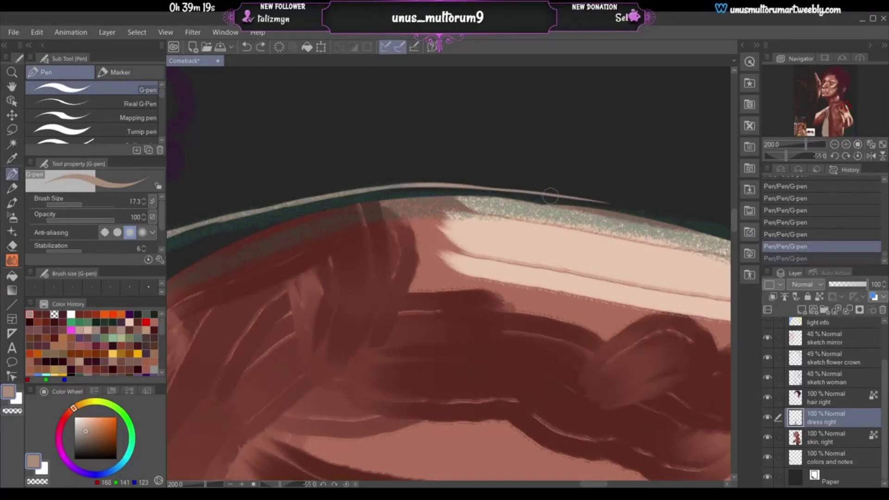
pyautogui.moveTo(550, 194); pyautogui.dragTo(703, 224)
pyautogui.hotkey('ctrl', 'z')
pyautogui.moveTo(542, 192); pyautogui.dragTo(708, 226)
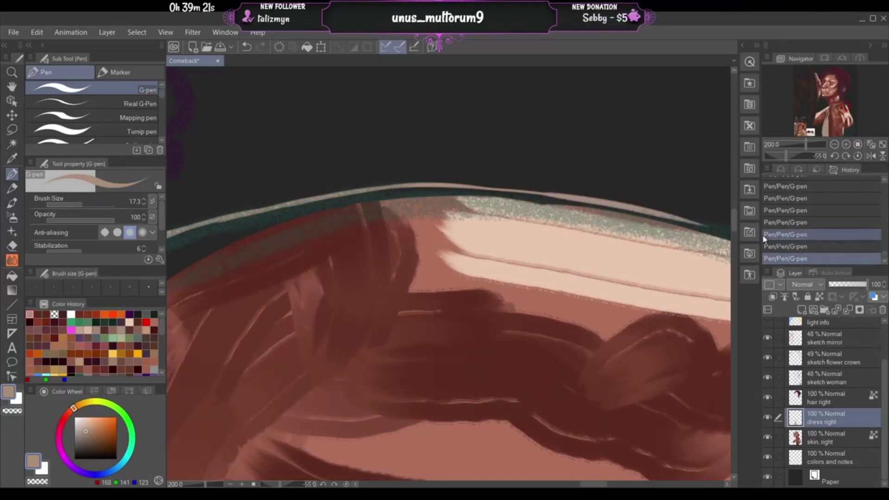
pyautogui.hotkey('ctrl', 'z')
pyautogui.moveTo(539, 194); pyautogui.dragTo(695, 222)
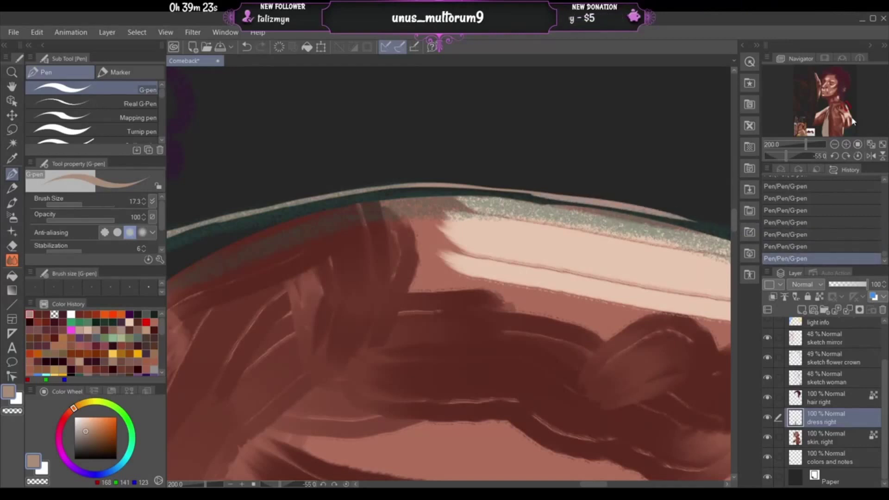
pyautogui.click(833, 144)
pyautogui.click(834, 144)
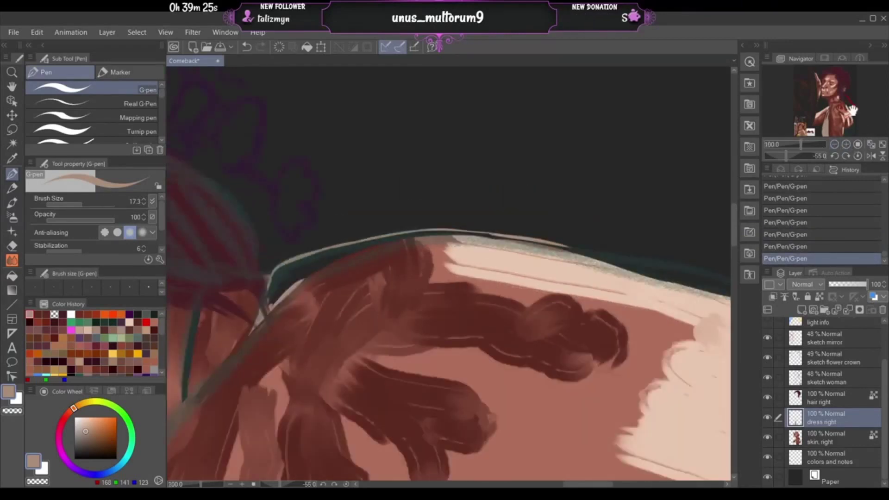
pyautogui.moveTo(853, 110); pyautogui.dragTo(855, 118)
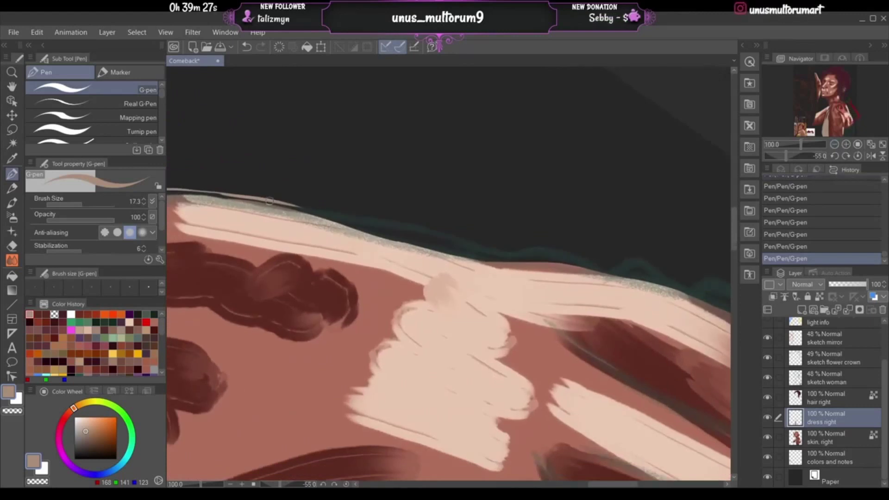
# - Extend the thin beige dress outline along the sketch line down the upper arm, undoing and repainting uneven strokes
pyautogui.moveTo(282, 203); pyautogui.dragTo(446, 220)
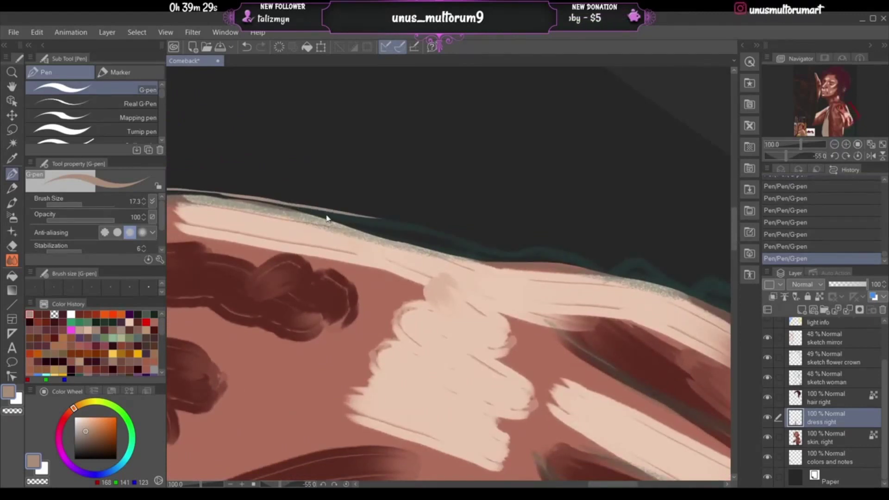
pyautogui.hotkey('ctrl', 'z')
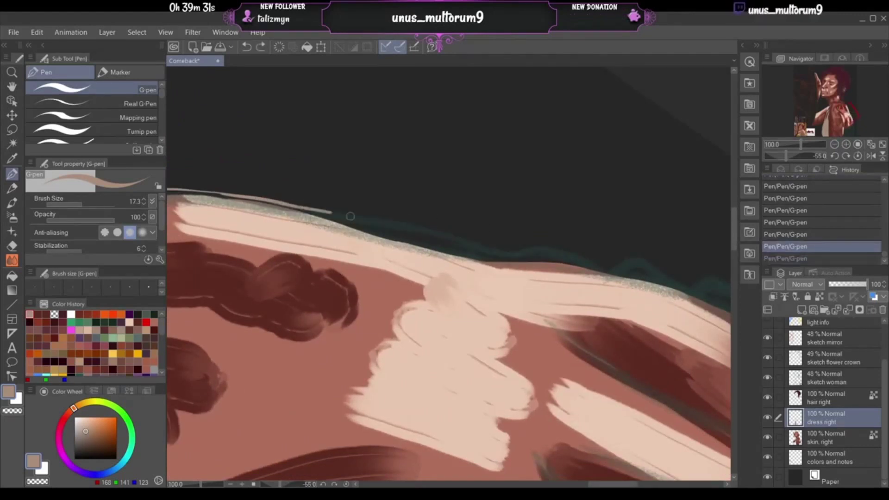
pyautogui.hotkey('ctrl', 'y')
pyautogui.moveTo(388, 224); pyautogui.dragTo(504, 243)
pyautogui.hotkey('ctrl', 'z')
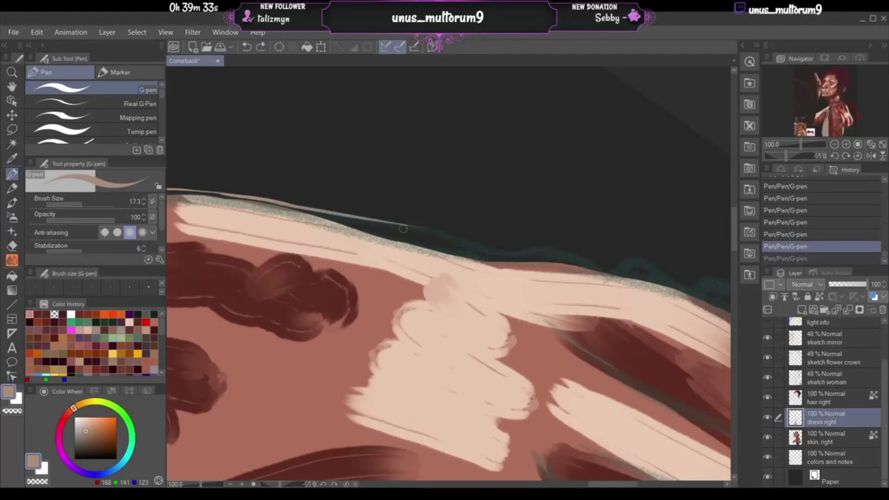
pyautogui.moveTo(362, 218); pyautogui.dragTo(494, 252)
pyautogui.hotkey('ctrl', 'z')
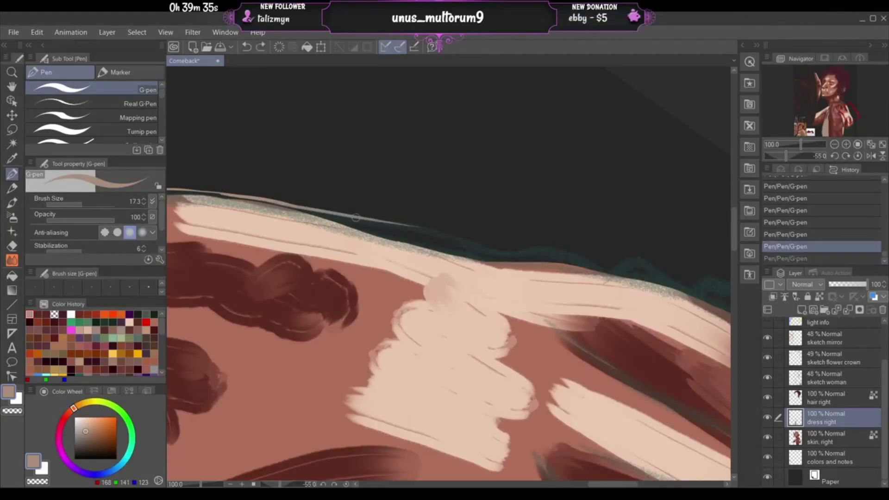
pyautogui.moveTo(366, 219)
pyautogui.mouseDown()
pyautogui.moveTo(502, 249)
pyautogui.moveTo(514, 269)
pyautogui.moveTo(447, 235)
pyautogui.moveTo(522, 257)
pyautogui.mouseUp()
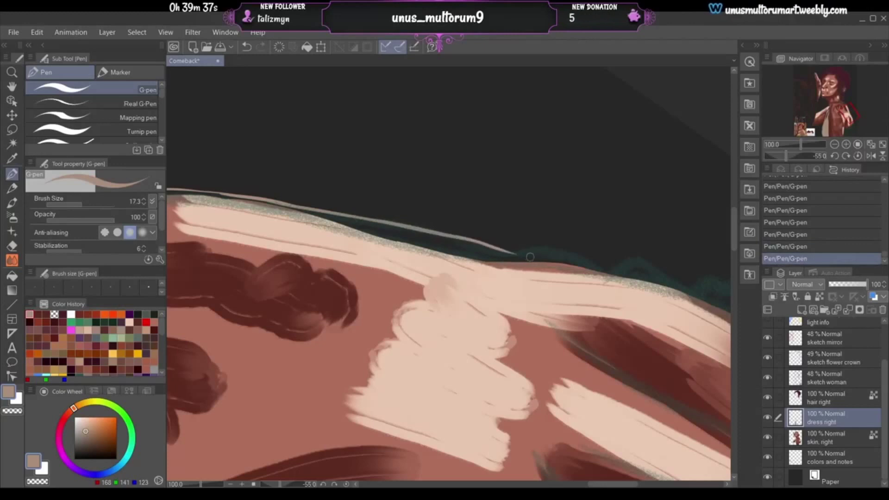
pyautogui.hotkey('ctrl', 'z')
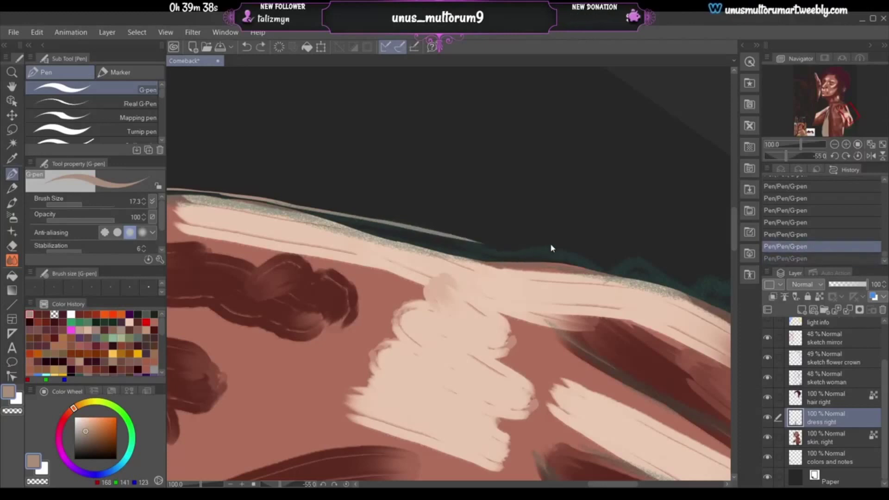
# - Repaint the end of the upper-arm outline in beige and carry it to the start of the first scallop in the sketched edge
pyautogui.click(836, 158)
pyautogui.click(838, 158)
pyautogui.click(838, 158)
pyautogui.click(839, 158)
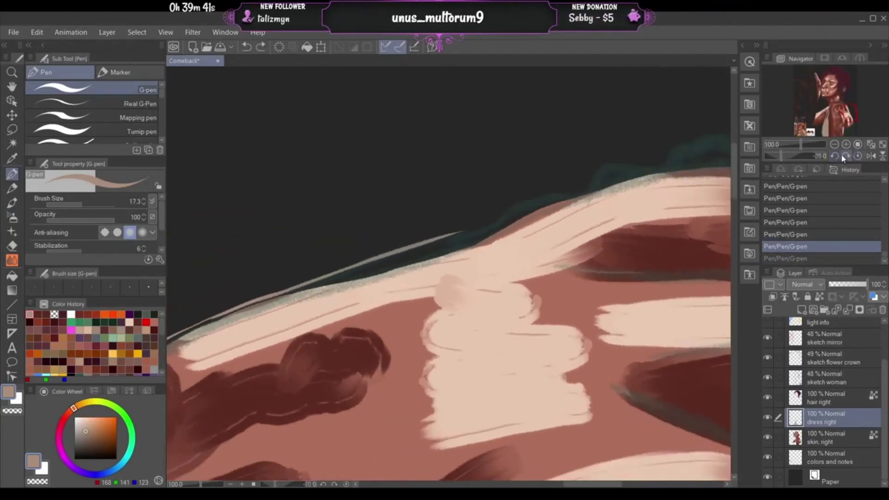
pyautogui.hotkey('ctrl', 'z')
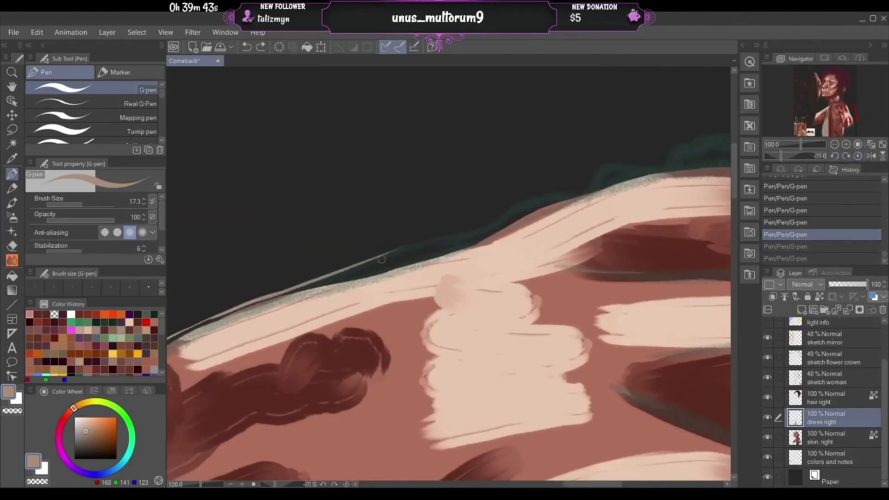
pyautogui.moveTo(352, 268); pyautogui.dragTo(508, 221)
pyautogui.hotkey('ctrl', 'z')
pyautogui.hotkey('ctrl', 'z')
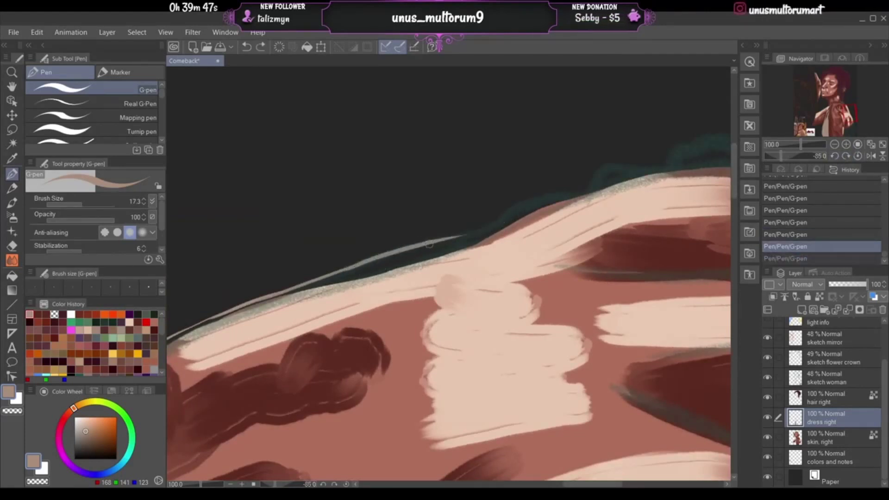
pyautogui.moveTo(438, 240); pyautogui.dragTo(509, 221)
pyautogui.hotkey('ctrl', 'z')
pyautogui.moveTo(442, 237); pyautogui.dragTo(502, 215)
pyautogui.hotkey('ctrl', 'z')
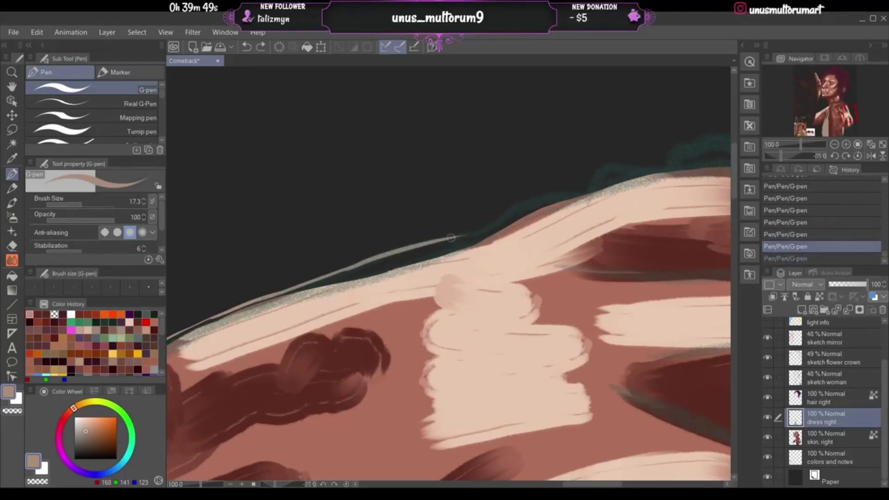
pyautogui.moveTo(444, 238); pyautogui.dragTo(501, 216)
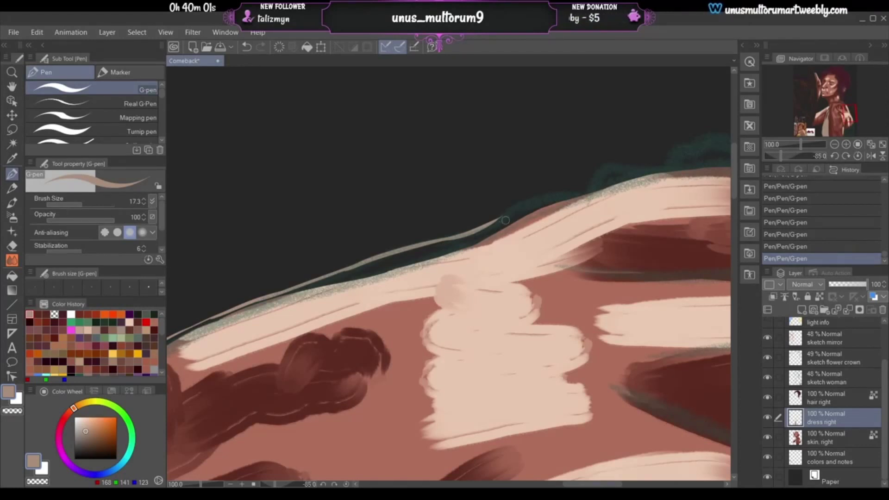
# - Trace the first shallow scallop of the dress edge in thin beige, redoing the stroke until it curves smoothly
pyautogui.moveTo(494, 223); pyautogui.dragTo(549, 194)
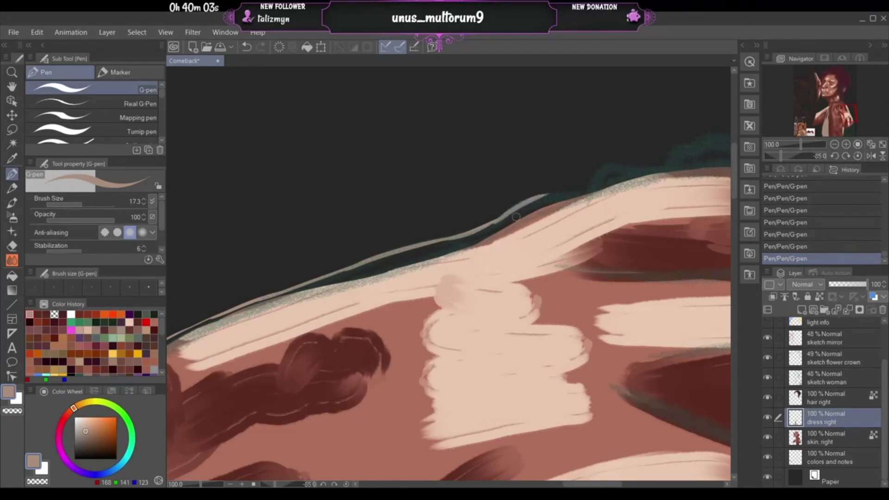
pyautogui.hotkey('ctrl', 'z')
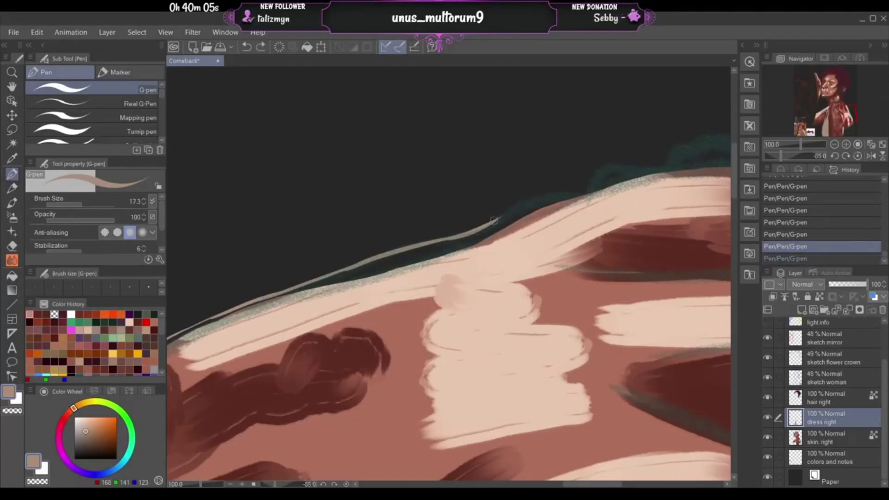
pyautogui.moveTo(494, 222); pyautogui.dragTo(549, 193)
pyautogui.hotkey('ctrl', 'z')
pyautogui.moveTo(491, 223)
pyautogui.mouseDown()
pyautogui.moveTo(536, 199)
pyautogui.moveTo(563, 190)
pyautogui.mouseUp()
pyautogui.hotkey('ctrl', 'z')
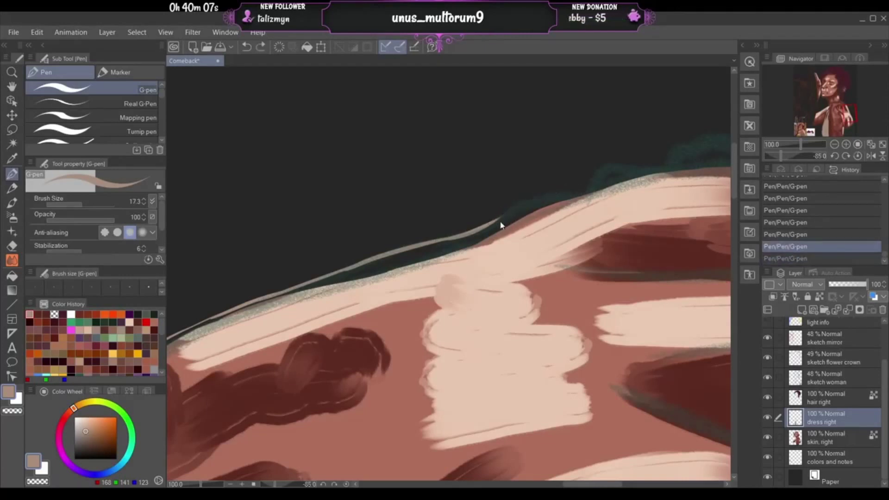
pyautogui.moveTo(494, 222); pyautogui.dragTo(556, 191)
pyautogui.hotkey('ctrl', 'z')
pyautogui.moveTo(488, 224); pyautogui.dragTo(544, 199)
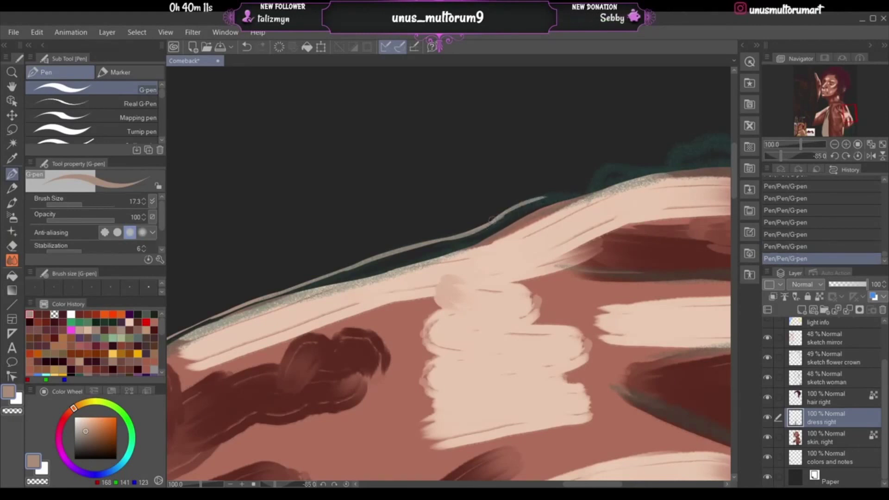
pyautogui.moveTo(485, 226); pyautogui.dragTo(579, 192)
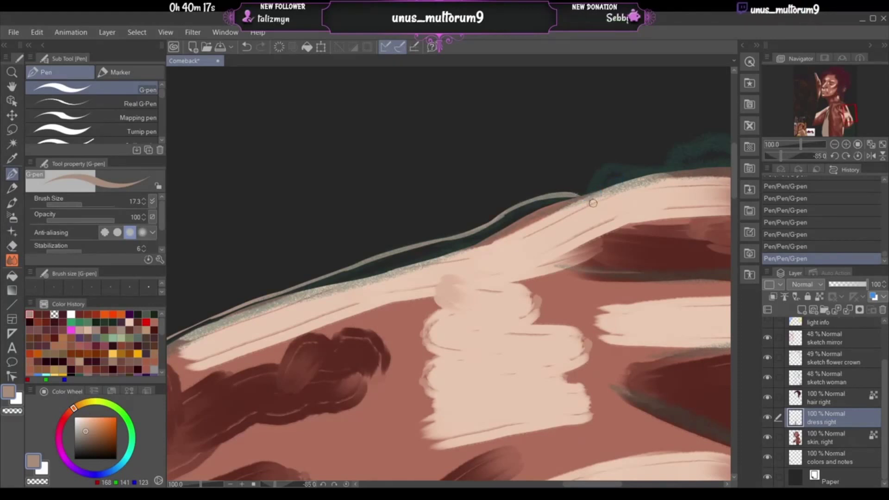
# - Outline the second, rounded scallop of the dress edge in beige up to the start of the third one
pyautogui.moveTo(574, 196)
pyautogui.mouseDown()
pyautogui.moveTo(589, 193)
pyautogui.moveTo(607, 164)
pyautogui.mouseUp()
pyautogui.hotkey('ctrl', 'z')
pyautogui.hotkey('ctrl', 'z')
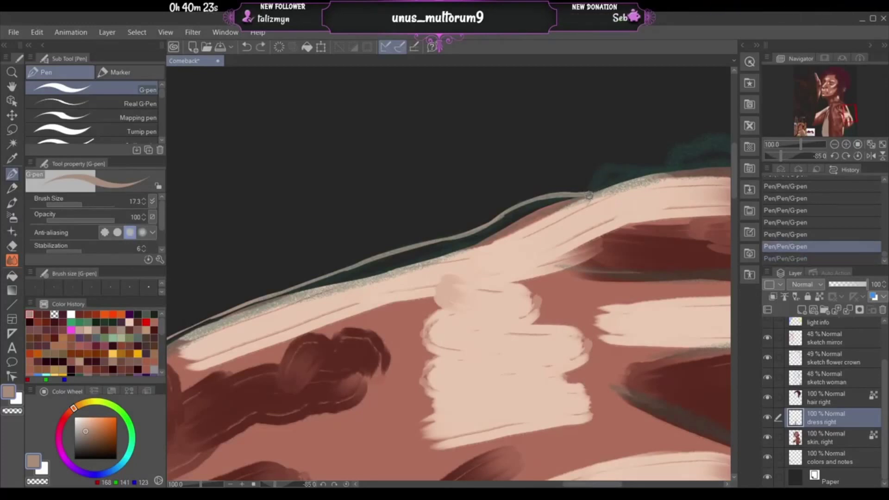
pyautogui.moveTo(588, 194)
pyautogui.mouseDown()
pyautogui.moveTo(620, 165)
pyautogui.moveTo(658, 167)
pyautogui.mouseUp()
pyautogui.hotkey('ctrl', 'z')
pyautogui.hotkey('ctrl', 'z')
pyautogui.hotkey('ctrl', 'z')
pyautogui.hotkey('ctrl', 'z')
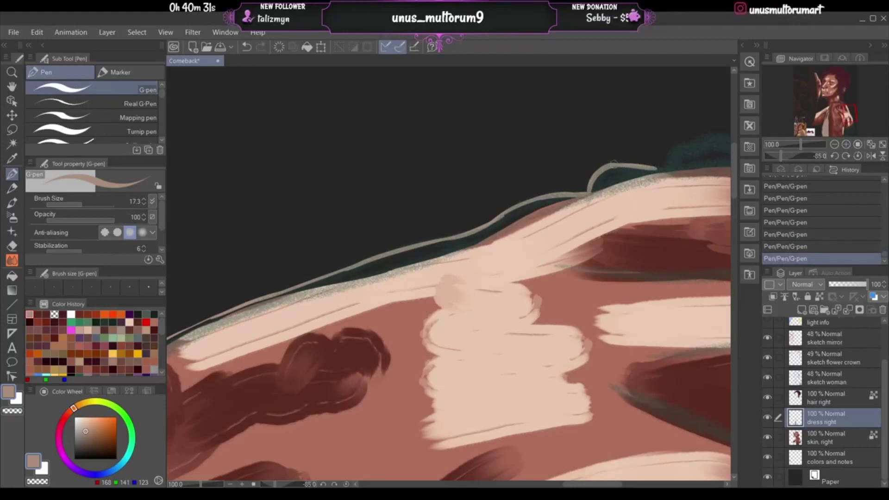
pyautogui.moveTo(651, 169); pyautogui.dragTo(674, 167)
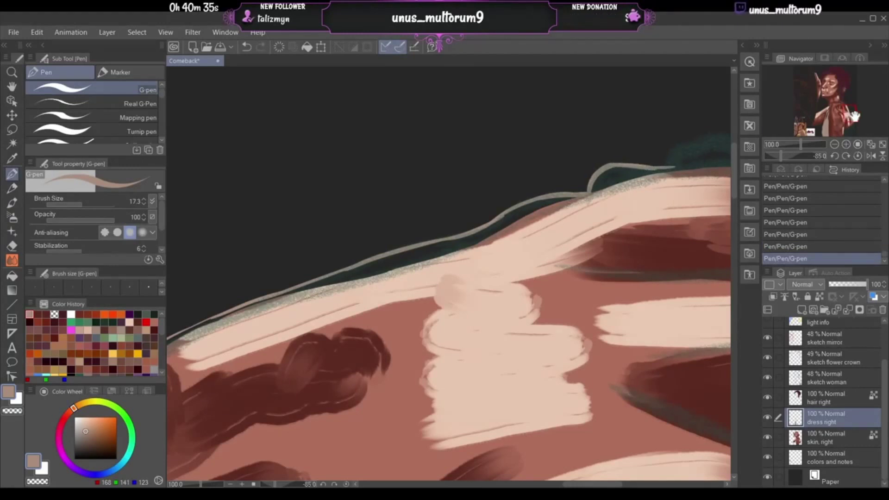
# - Trace the third scallop in beige where the patterned lace begins, undoing and repainting its rising curve and crest
pyautogui.moveTo(853, 117); pyautogui.dragTo(854, 124)
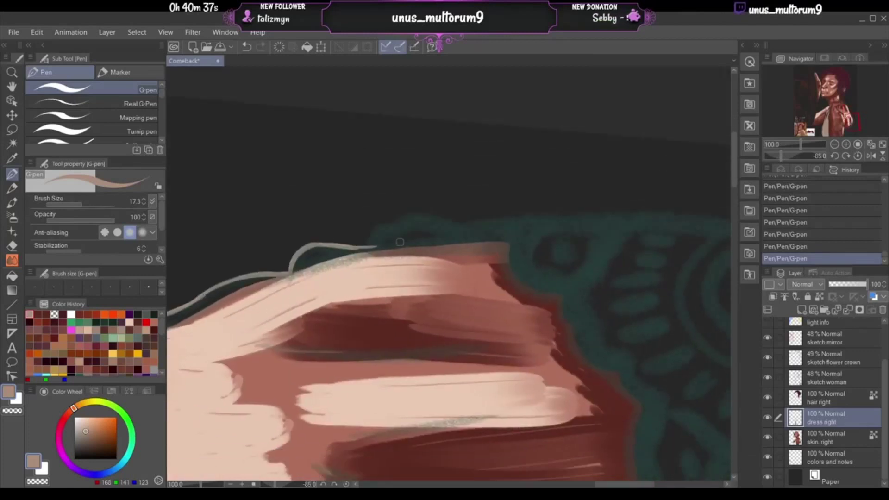
pyautogui.hotkey('ctrl', 'z')
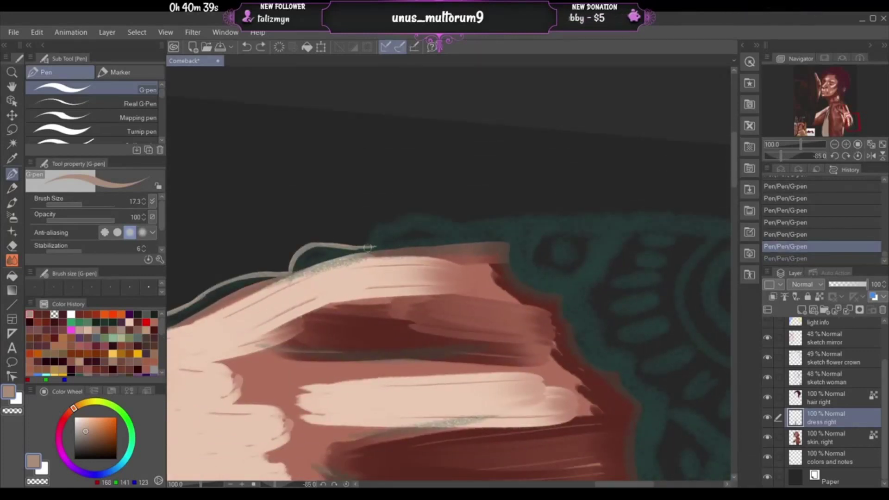
pyautogui.moveTo(368, 247); pyautogui.dragTo(405, 217)
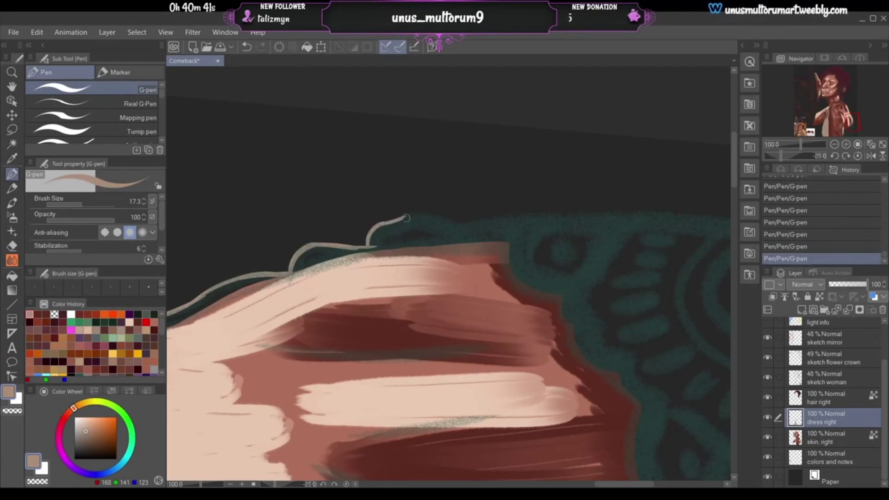
pyautogui.hotkey('ctrl', 'z')
pyautogui.moveTo(394, 221)
pyautogui.mouseDown()
pyautogui.moveTo(440, 217)
pyautogui.moveTo(479, 231)
pyautogui.mouseUp()
pyautogui.hotkey('ctrl', 'z')
pyautogui.moveTo(413, 216); pyautogui.dragTo(489, 233)
pyautogui.hotkey('ctrl', 'z')
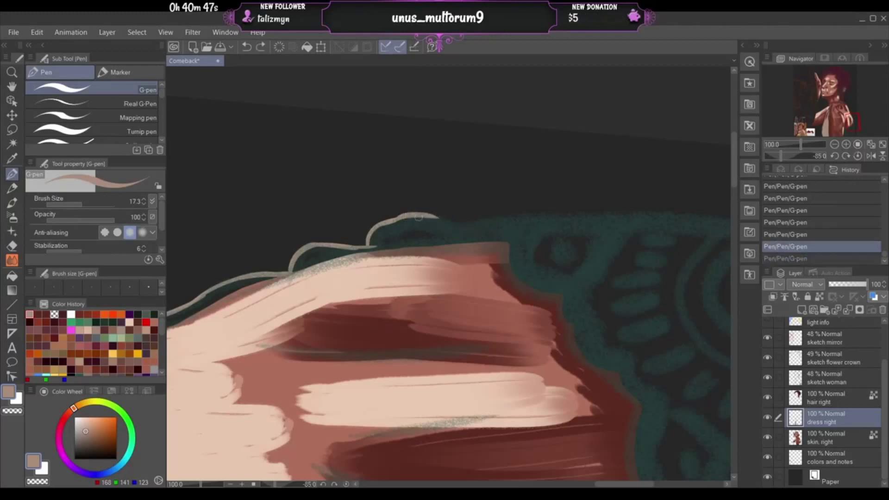
# - Continue the beige outline from the third scallop along the lace's outer edge to the canvas border, redoing uneven strokes
pyautogui.moveTo(418, 216); pyautogui.dragTo(645, 214)
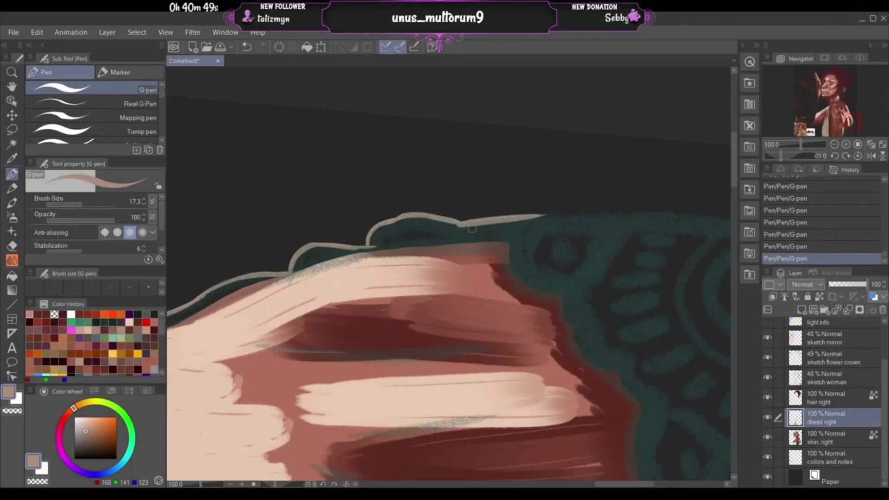
pyautogui.moveTo(551, 215); pyautogui.dragTo(626, 213)
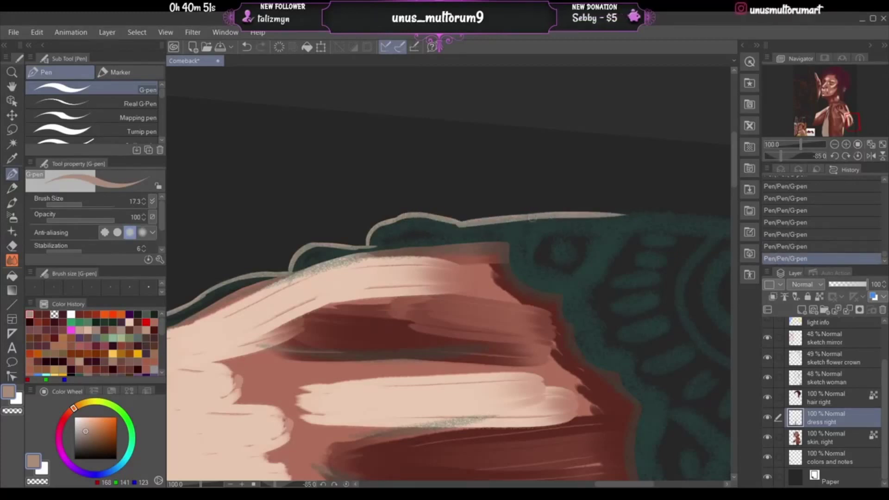
pyautogui.moveTo(855, 126); pyautogui.dragTo(860, 127)
pyautogui.moveTo(234, 155); pyautogui.dragTo(370, 149)
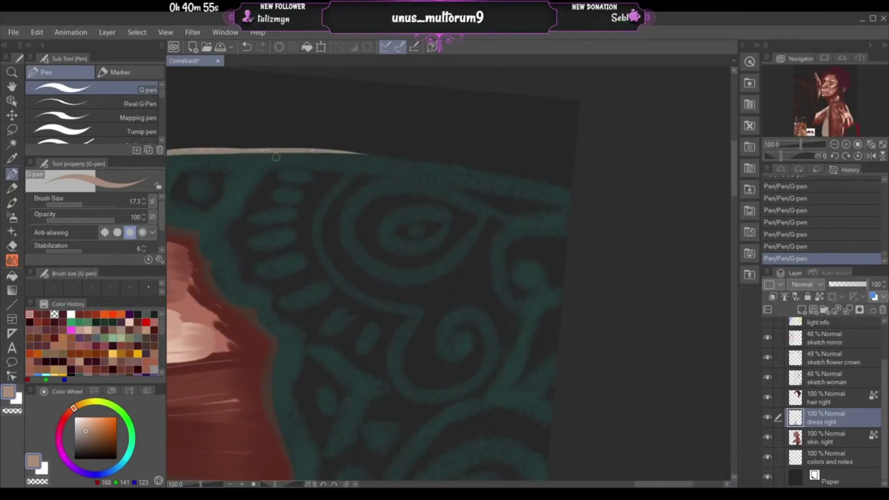
pyautogui.hotkey('ctrl', 'z')
pyautogui.moveTo(230, 155)
pyautogui.mouseDown()
pyautogui.moveTo(313, 146)
pyautogui.moveTo(372, 158)
pyautogui.moveTo(298, 148)
pyautogui.moveTo(370, 156)
pyautogui.mouseUp()
pyautogui.hotkey('ctrl', 'z')
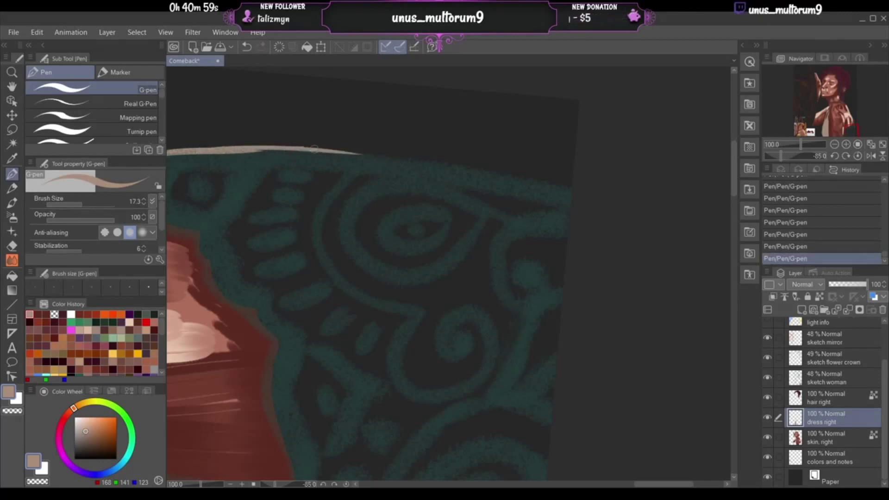
pyautogui.moveTo(315, 149); pyautogui.dragTo(444, 162)
pyautogui.moveTo(380, 153); pyautogui.dragTo(568, 185)
pyautogui.hotkey('ctrl', 'z')
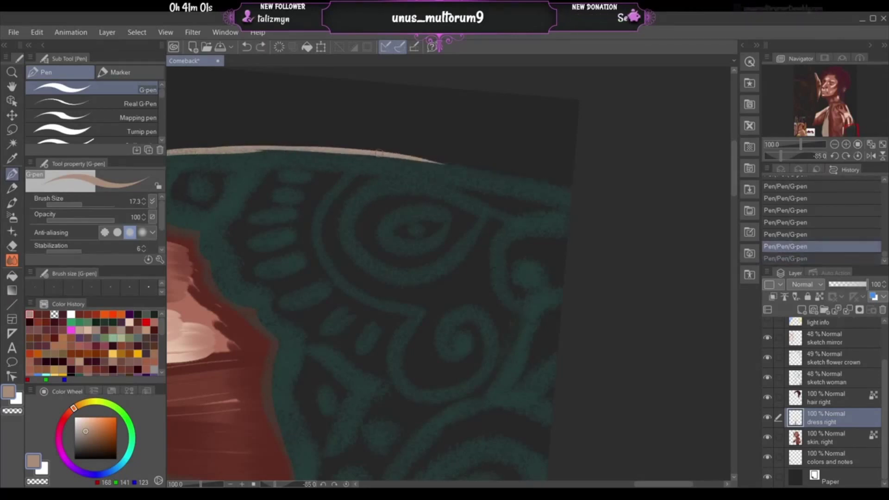
pyautogui.moveTo(378, 152); pyautogui.dragTo(568, 187)
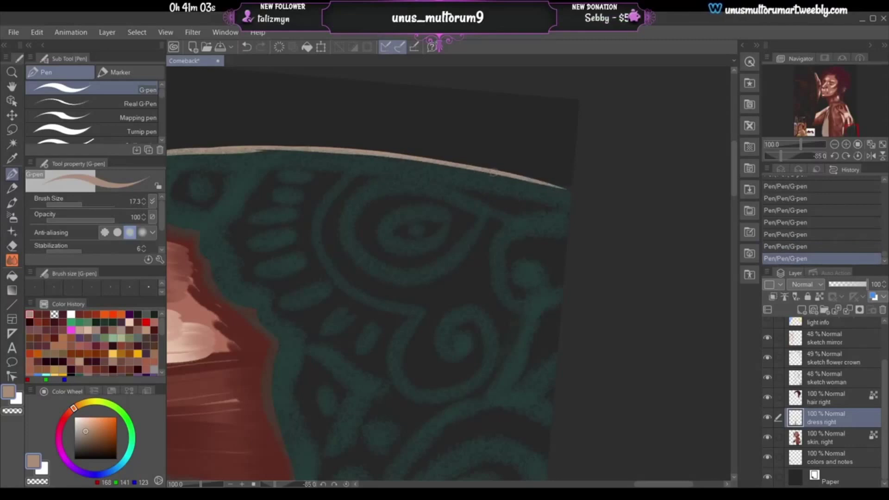
pyautogui.moveTo(493, 172); pyautogui.dragTo(571, 187)
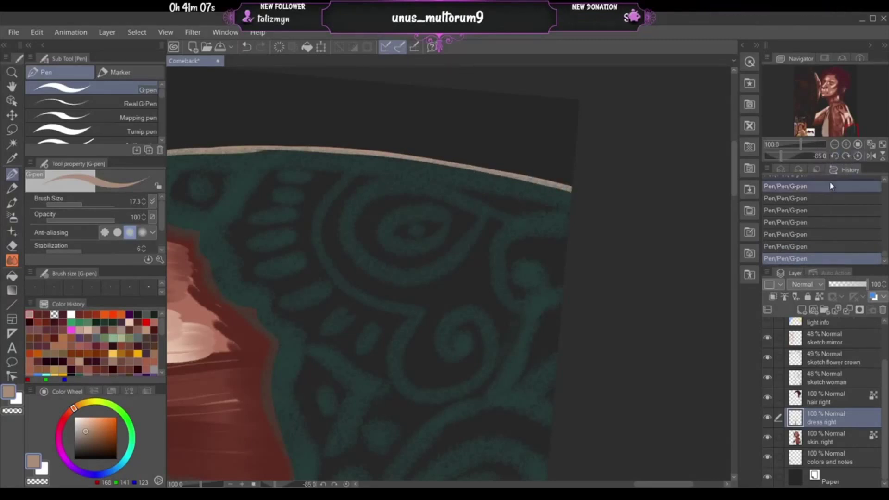
# - Paint the dress's inner edge in beige over the shoulder's skin, undoing and repainting the stroke until it follows the curve towards the upper arm
pyautogui.click(858, 157)
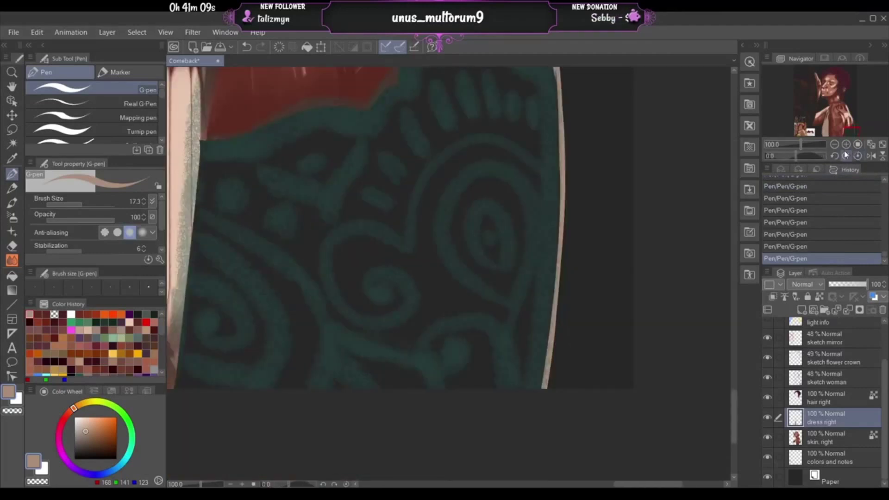
pyautogui.moveTo(847, 122); pyautogui.dragTo(852, 101)
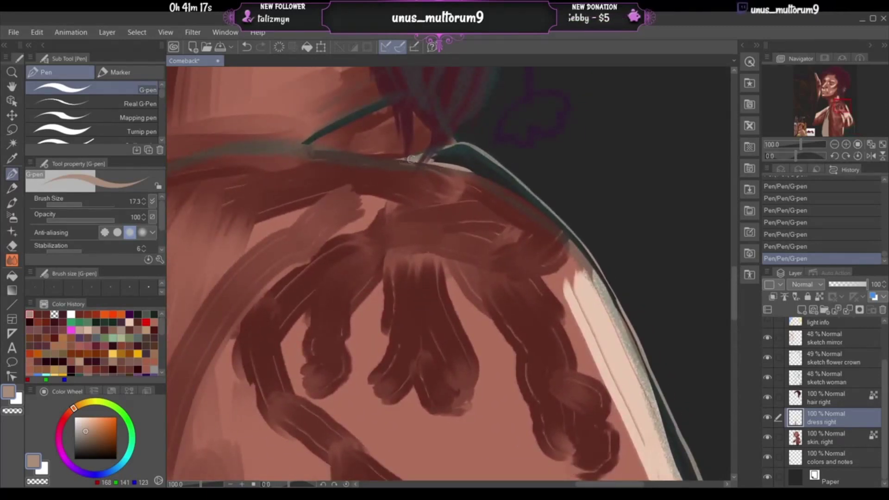
pyautogui.moveTo(448, 167); pyautogui.dragTo(569, 223)
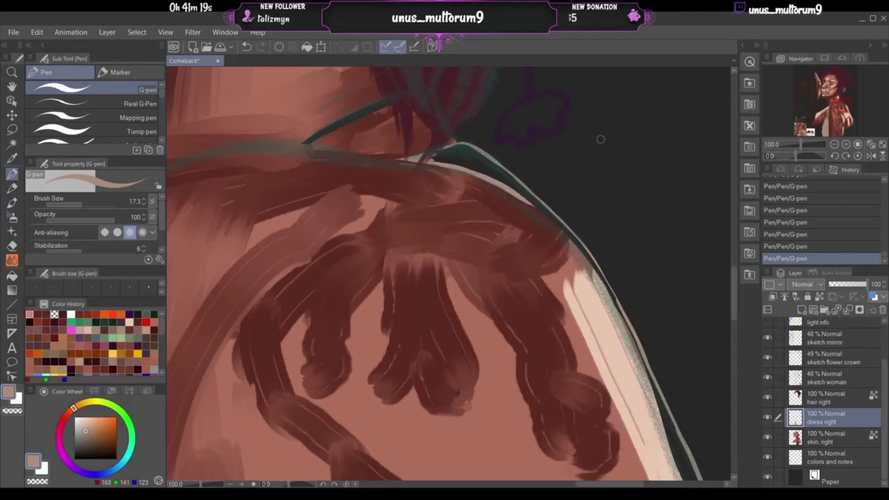
pyautogui.moveTo(466, 174); pyautogui.dragTo(557, 227)
pyautogui.hotkey('ctrl', 'z')
pyautogui.hotkey('ctrl', 'z')
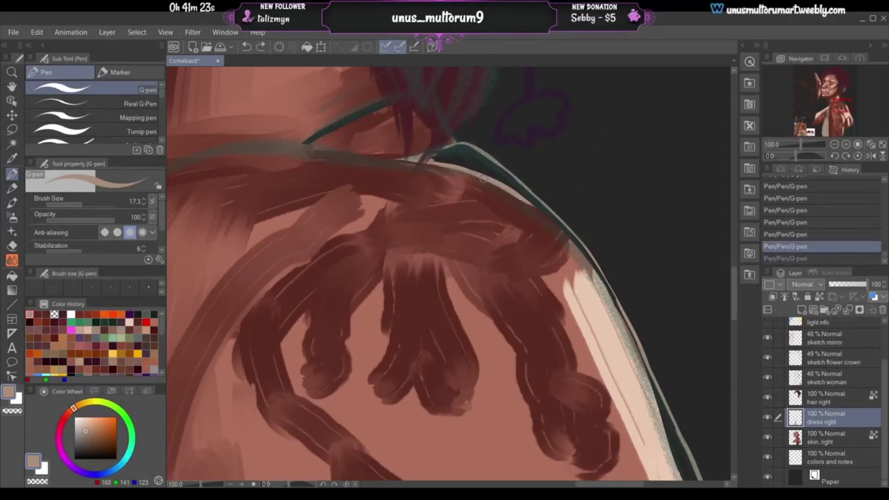
pyautogui.moveTo(482, 178); pyautogui.dragTo(539, 229)
pyautogui.hotkey('ctrl', 'z')
pyautogui.moveTo(492, 184); pyautogui.dragTo(566, 250)
pyautogui.hotkey('ctrl', 'z')
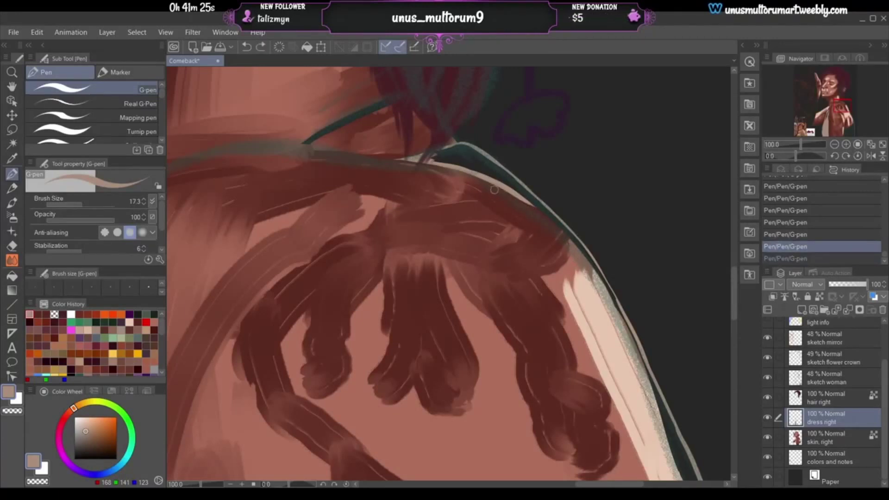
pyautogui.moveTo(492, 187)
pyautogui.mouseDown()
pyautogui.moveTo(523, 204)
pyautogui.moveTo(565, 253)
pyautogui.mouseUp()
pyautogui.hotkey('ctrl', 'z')
pyautogui.moveTo(528, 207)
pyautogui.mouseDown()
pyautogui.moveTo(576, 251)
pyautogui.moveTo(540, 221)
pyautogui.moveTo(557, 231)
pyautogui.moveTo(591, 286)
pyautogui.mouseUp()
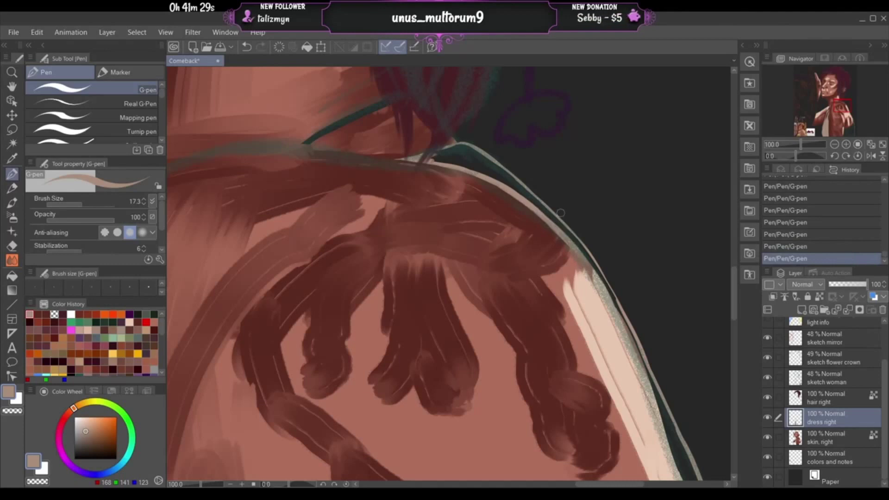
# - Toggle the "skin, right" layer to compare the shoulder edge, and hide the "sketch woman" layer
pyautogui.click(838, 156)
pyautogui.click(837, 156)
pyautogui.click(838, 156)
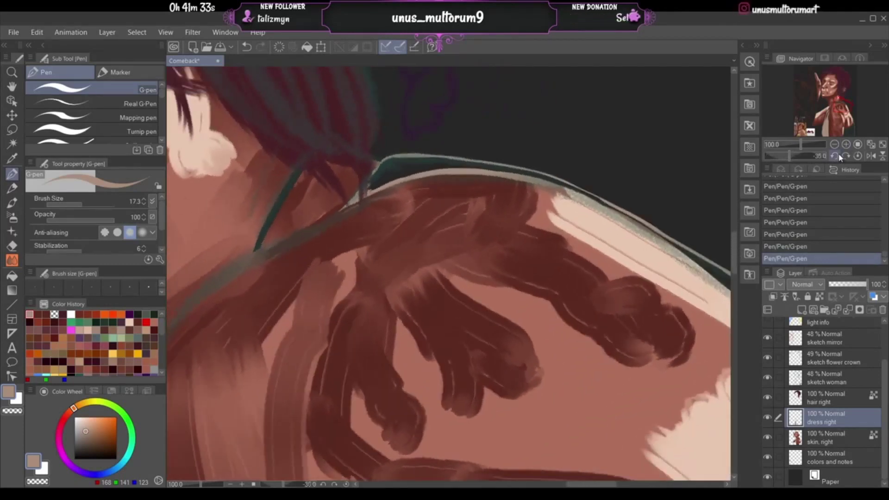
pyautogui.click(838, 156)
pyautogui.click(838, 156)
pyautogui.click(838, 156)
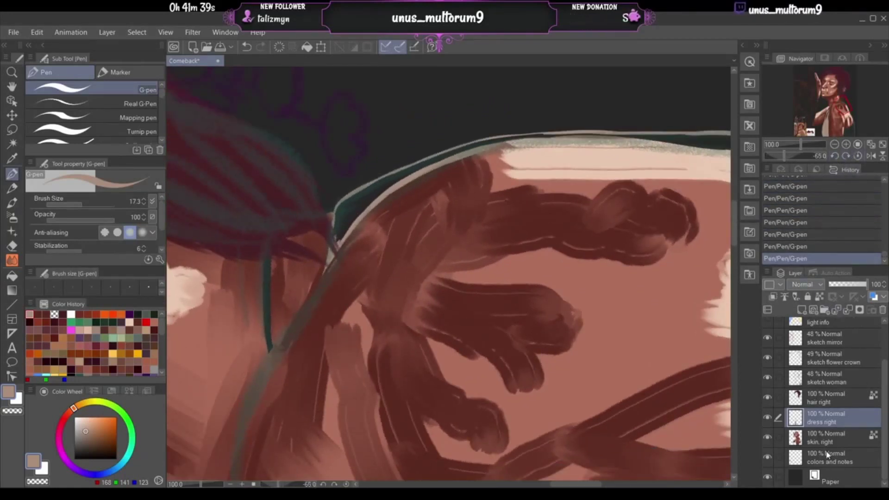
pyautogui.click(769, 435)
pyautogui.click(769, 435)
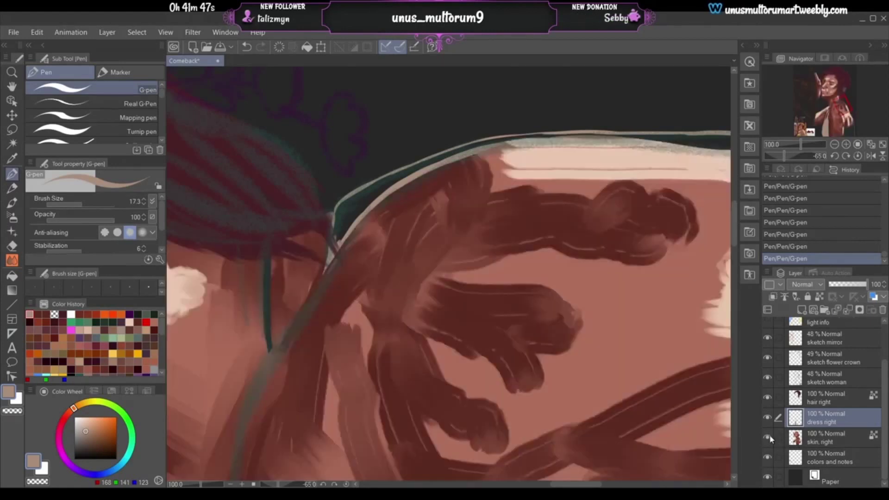
pyautogui.click(768, 376)
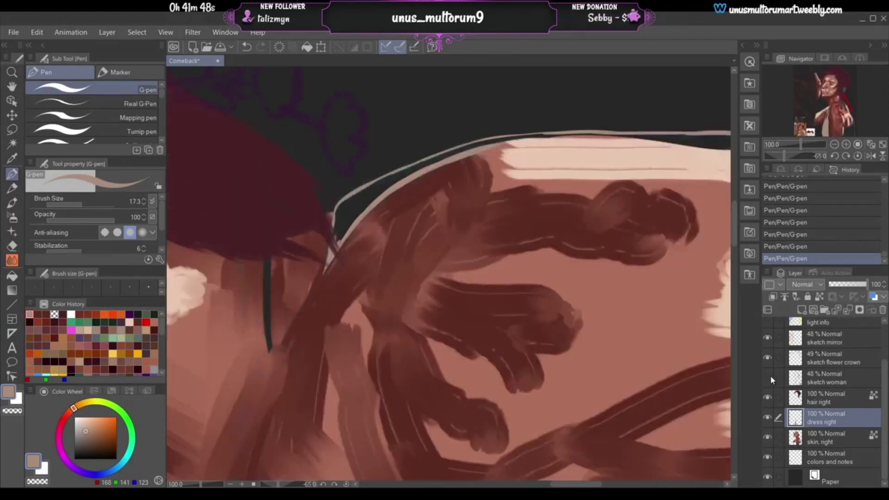
# - Fill the gap between the dress outline and the pale skin highlight in beige over the crest of the shoulder
pyautogui.click(847, 145)
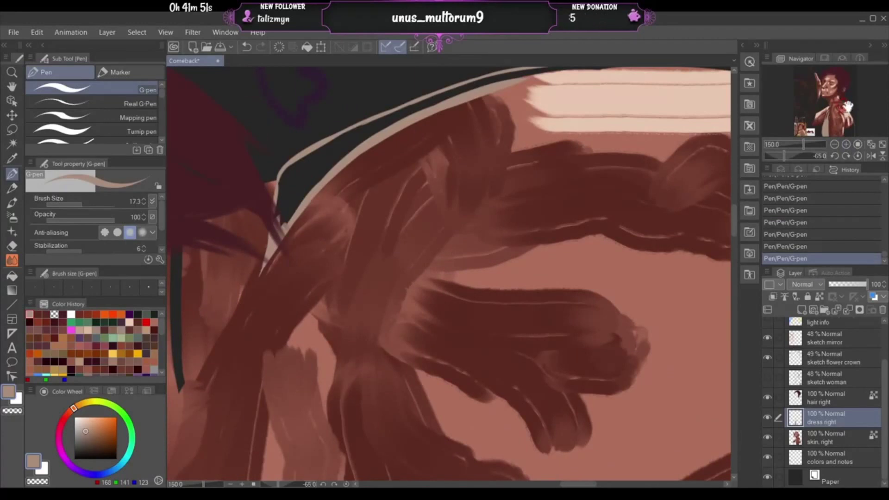
pyautogui.moveTo(847, 107); pyautogui.dragTo(842, 104)
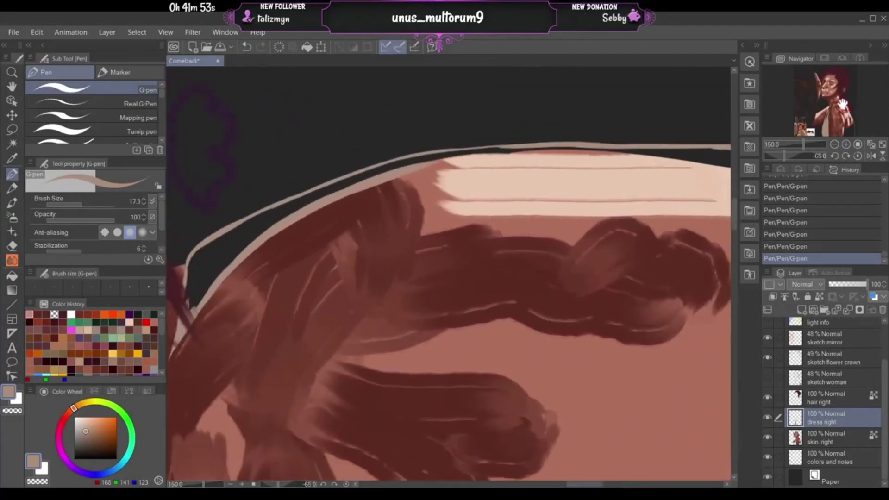
pyautogui.moveTo(410, 167); pyautogui.dragTo(529, 149)
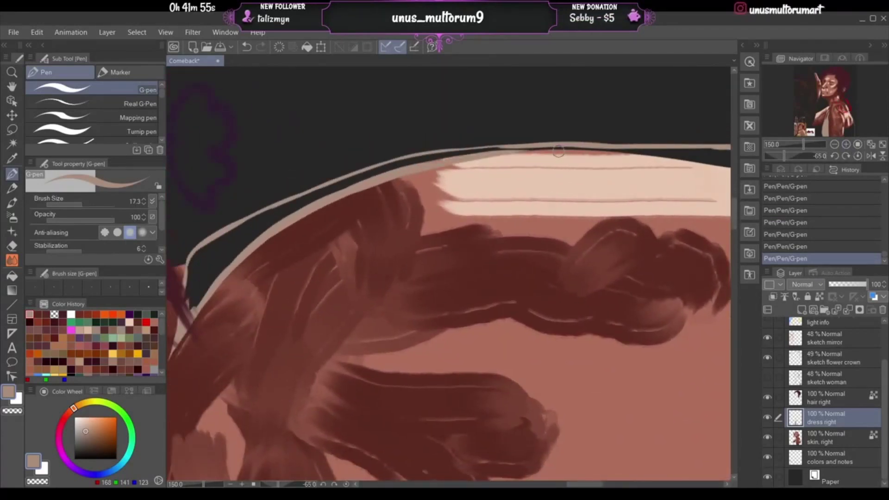
pyautogui.moveTo(441, 163); pyautogui.dragTo(665, 148)
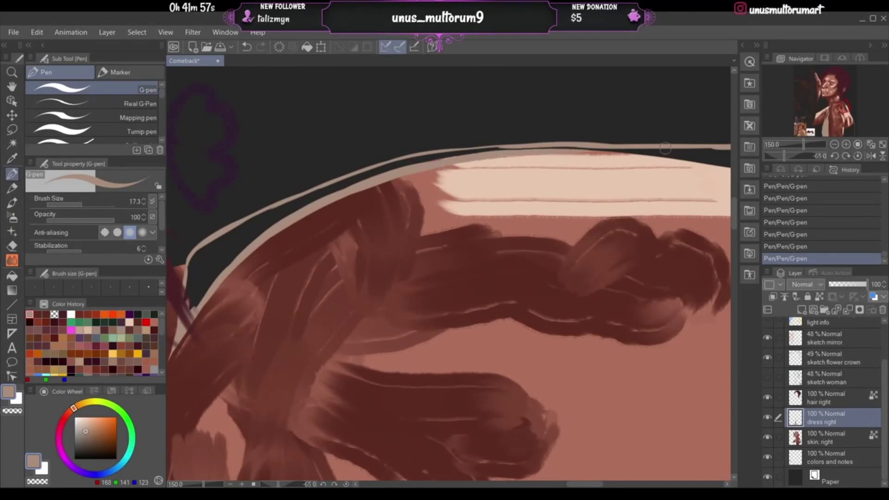
pyautogui.moveTo(503, 151); pyautogui.dragTo(654, 149)
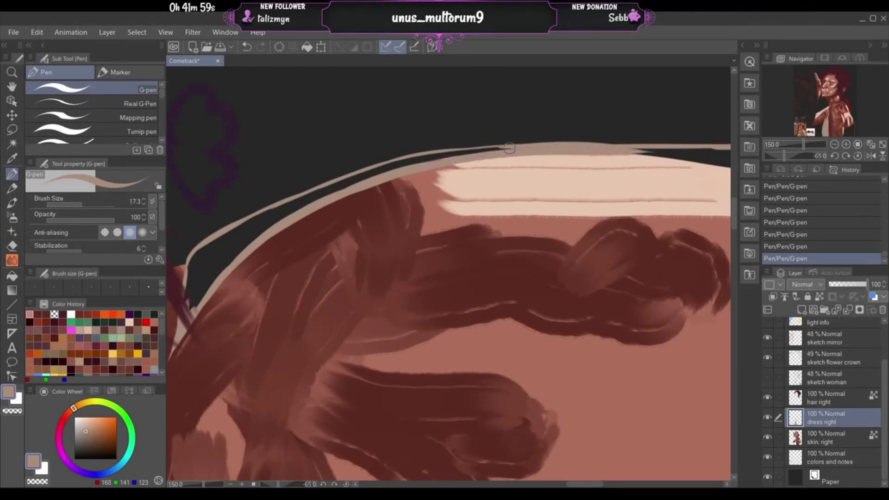
# - Fill the remaining gap between the two beige outlines from the shoulder crest back to the collar corner
pyautogui.moveTo(509, 148); pyautogui.dragTo(370, 172)
pyautogui.moveTo(442, 156); pyautogui.dragTo(334, 190)
pyautogui.moveTo(408, 163); pyautogui.dragTo(291, 210)
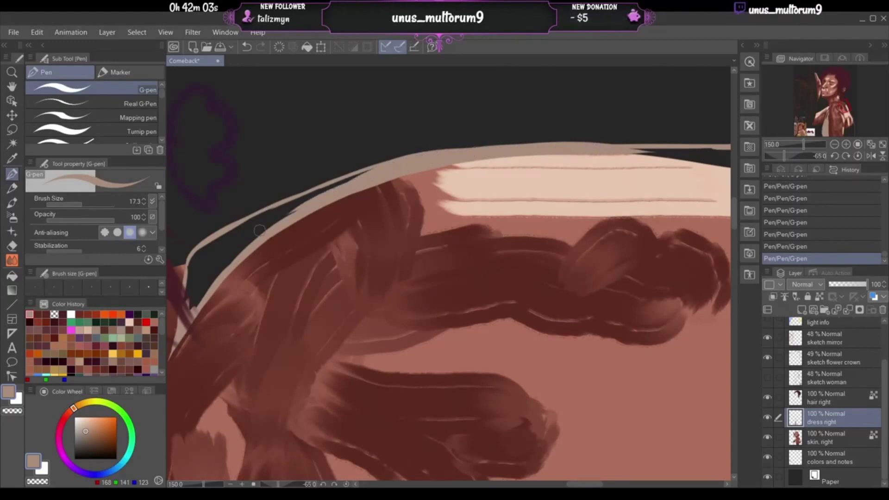
pyautogui.moveTo(194, 301)
pyautogui.mouseDown()
pyautogui.moveTo(196, 269)
pyautogui.moveTo(194, 301)
pyautogui.moveTo(208, 283)
pyautogui.moveTo(190, 298)
pyautogui.moveTo(198, 256)
pyautogui.moveTo(199, 283)
pyautogui.moveTo(213, 280)
pyautogui.moveTo(298, 210)
pyautogui.moveTo(208, 263)
pyautogui.moveTo(245, 229)
pyautogui.moveTo(201, 249)
pyautogui.moveTo(293, 201)
pyautogui.moveTo(256, 217)
pyautogui.moveTo(381, 171)
pyautogui.moveTo(319, 189)
pyautogui.moveTo(392, 168)
pyautogui.mouseUp()
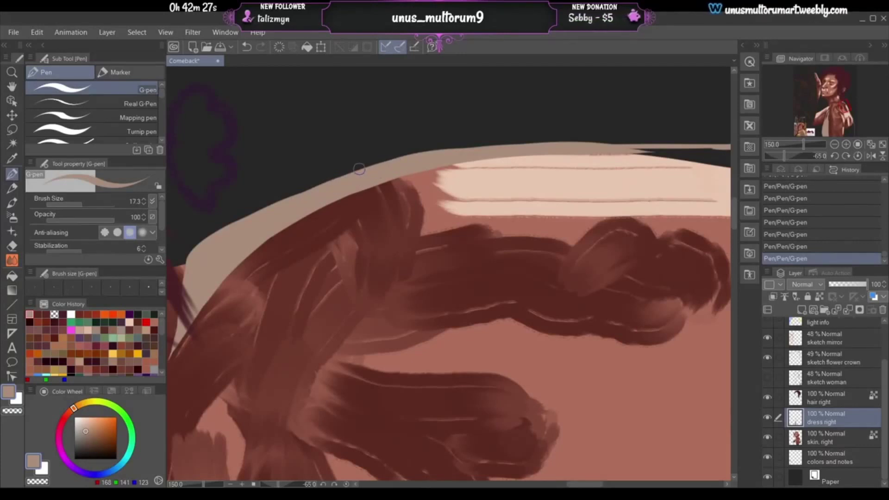
# - Smooth the dress's outer edge over the shoulder crest in beige, redoing uneven strokes, and extend its inner edge along the pale highlight
pyautogui.moveTo(433, 155); pyautogui.dragTo(525, 142)
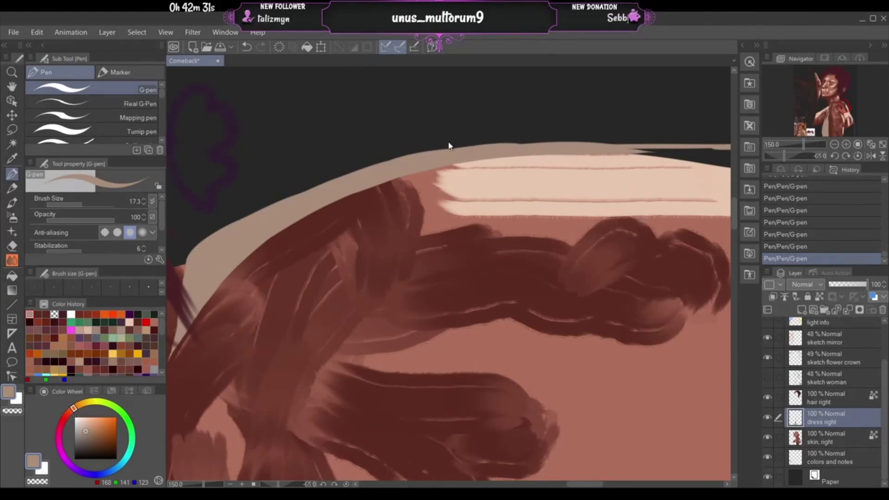
pyautogui.hotkey('ctrl', 'z')
pyautogui.hotkey('ctrl', 'z')
pyautogui.moveTo(423, 158); pyautogui.dragTo(618, 144)
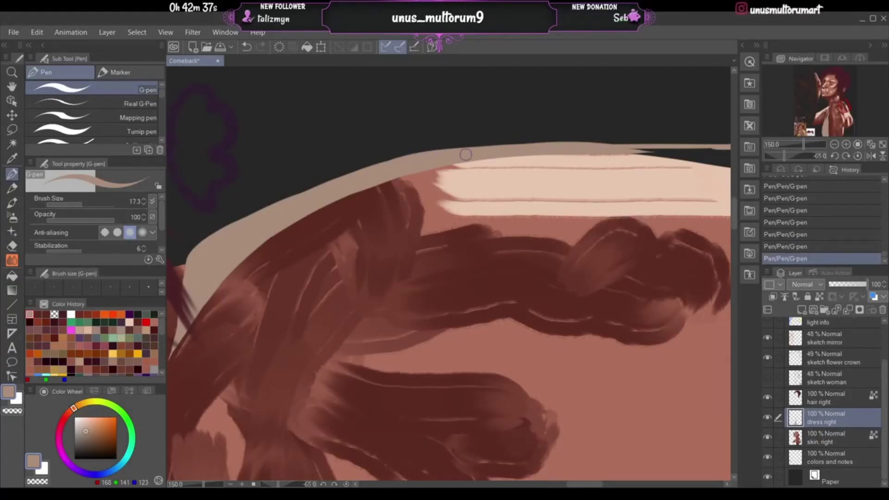
pyautogui.moveTo(437, 149); pyautogui.dragTo(584, 143)
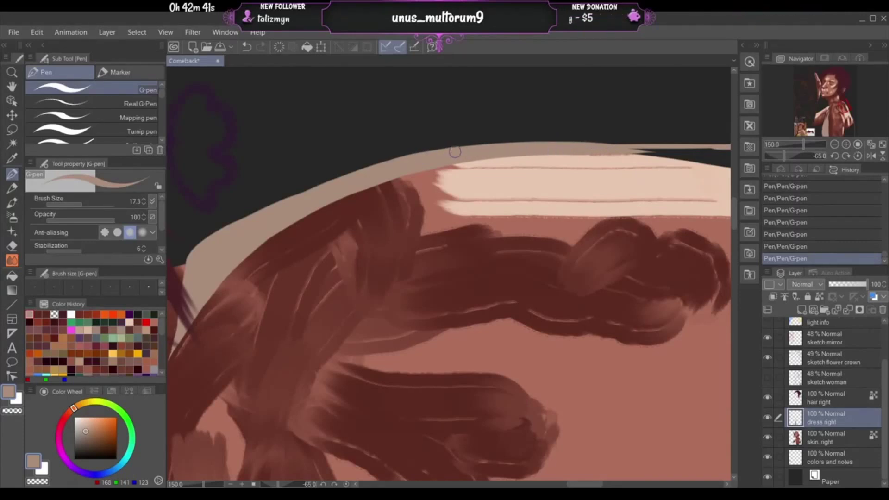
pyautogui.moveTo(453, 150)
pyautogui.mouseDown()
pyautogui.moveTo(614, 145)
pyautogui.moveTo(394, 161)
pyautogui.moveTo(599, 145)
pyautogui.moveTo(654, 153)
pyautogui.moveTo(544, 141)
pyautogui.moveTo(680, 151)
pyautogui.mouseUp()
pyautogui.hotkey('ctrl', 'z')
pyautogui.moveTo(548, 143)
pyautogui.mouseDown()
pyautogui.moveTo(688, 142)
pyautogui.moveTo(675, 142)
pyautogui.mouseUp()
pyautogui.hotkey('ctrl', 'z')
pyautogui.hotkey('ctrl', 'z')
pyautogui.moveTo(556, 143); pyautogui.dragTo(682, 142)
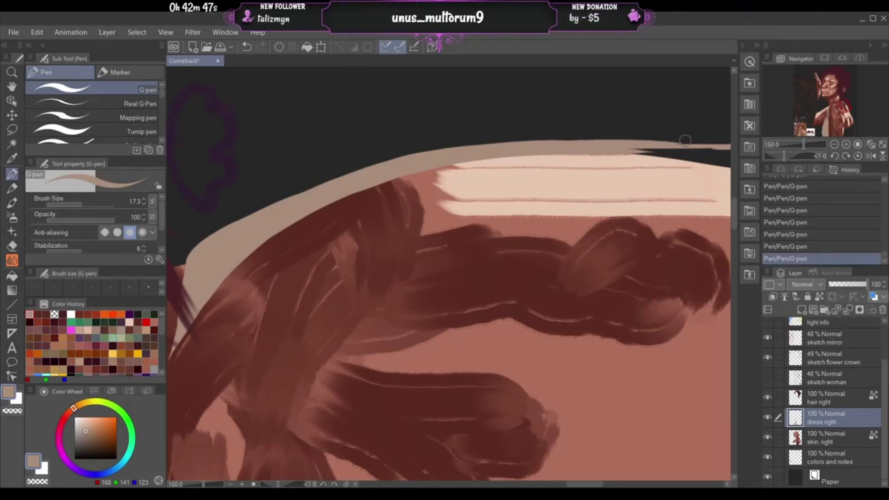
pyautogui.moveTo(585, 154); pyautogui.dragTo(719, 165)
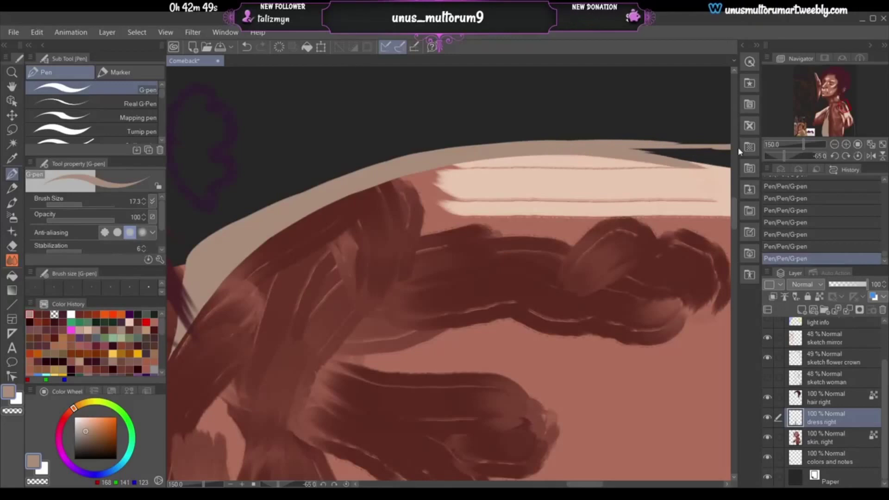
# - Thicken the beige outline inward along the upper arm up to the dip before the next scallop, redoing the first stroke
pyautogui.moveTo(845, 109)
pyautogui.mouseDown()
pyautogui.moveTo(852, 112)
pyautogui.moveTo(831, 120)
pyautogui.mouseUp()
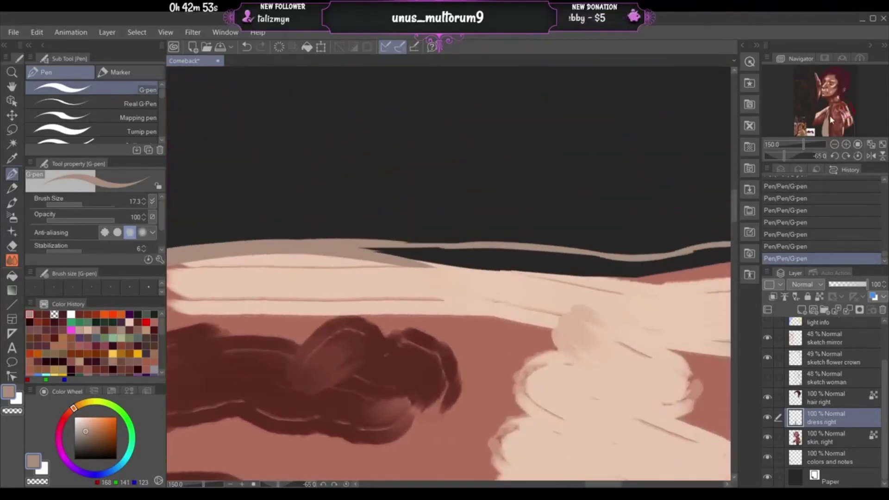
pyautogui.moveTo(397, 243); pyautogui.dragTo(487, 249)
pyautogui.hotkey('ctrl', 'z')
pyautogui.moveTo(392, 247); pyautogui.dragTo(511, 251)
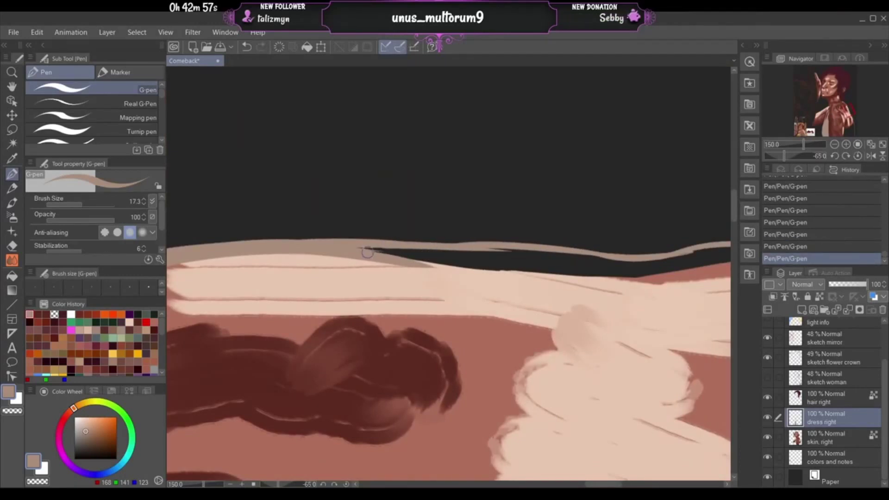
pyautogui.moveTo(367, 252); pyautogui.dragTo(529, 257)
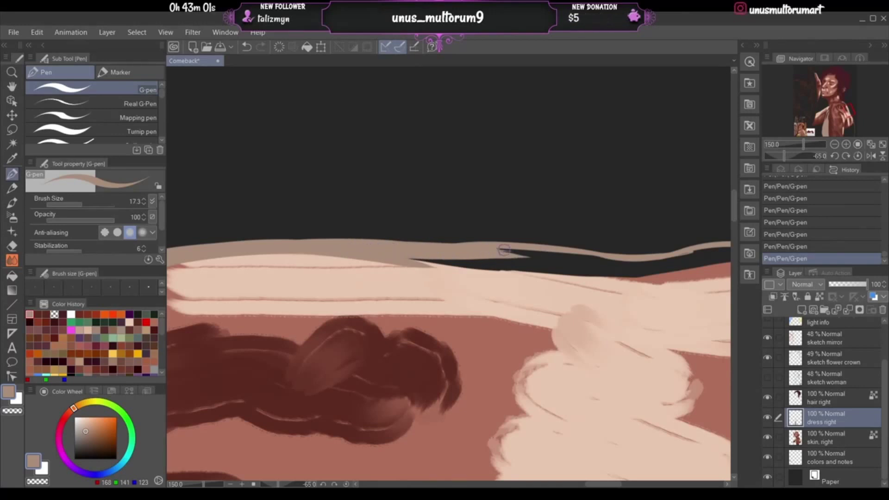
pyautogui.moveTo(504, 250); pyautogui.dragTo(621, 263)
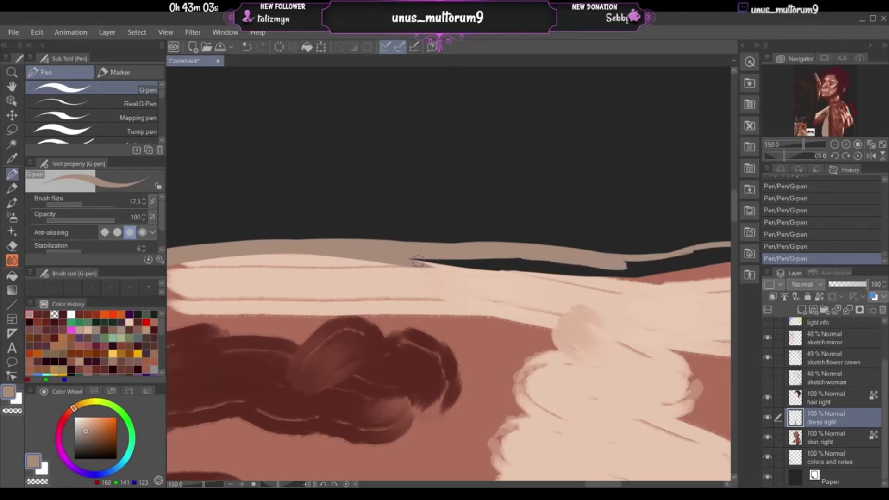
# - Paint a beige stroke along the upper arm's skin at the gap's inner edge, undoing and redoing it to compare its placement
pyautogui.moveTo(389, 256); pyautogui.dragTo(597, 268)
pyautogui.moveTo(397, 258); pyautogui.dragTo(605, 268)
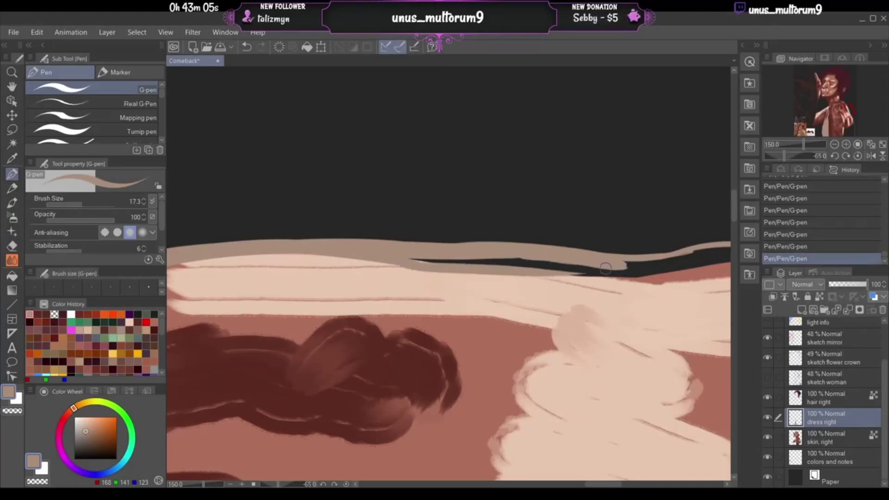
pyautogui.hotkey('ctrl', 'z')
pyautogui.hotkey('ctrl', 'z')
pyautogui.hotkey('ctrl', 'z')
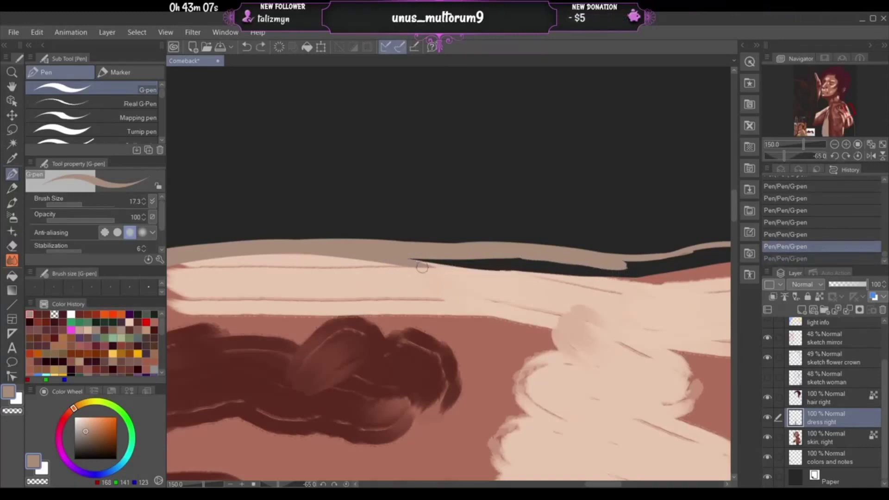
pyautogui.hotkey('ctrl', 'y')
pyautogui.hotkey('ctrl', 'z')
pyautogui.hotkey('ctrl', 'y')
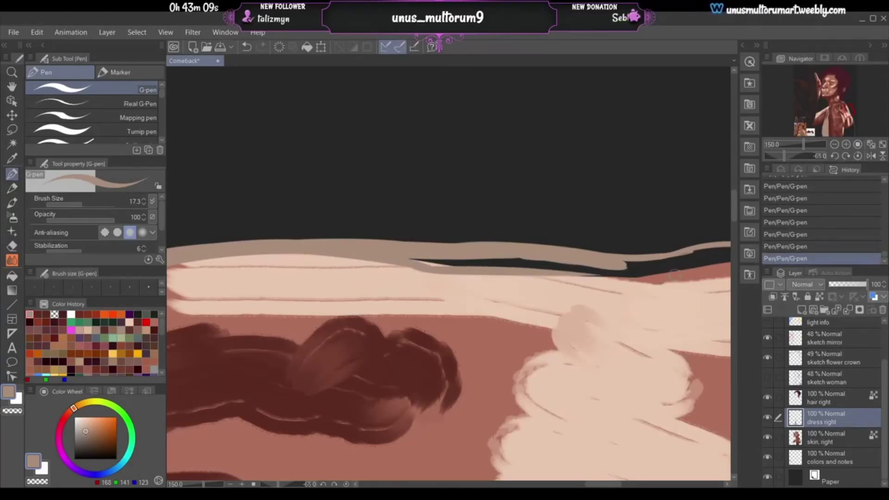
pyautogui.hotkey('ctrl', 'z')
# - Check the inner-edge stroke against the temporarily shown "sketch woman" layer, restore it and fill the narrow start of the gap in beige
pyautogui.click(767, 377)
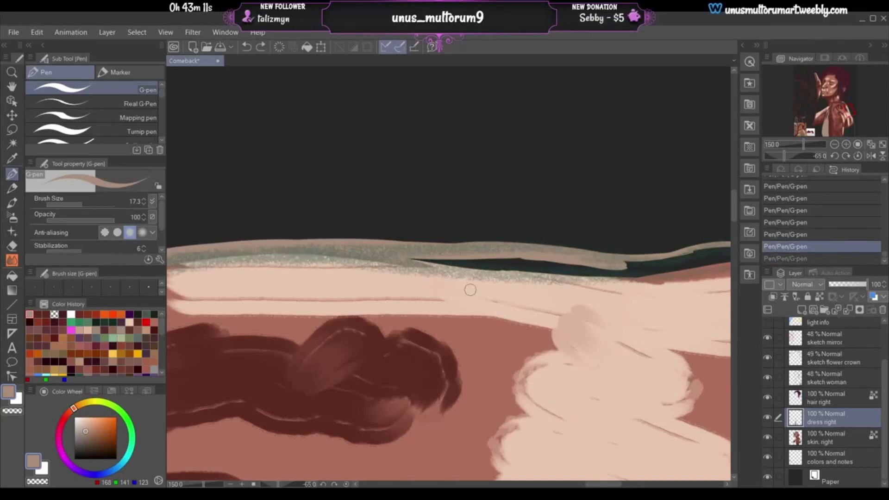
pyautogui.hotkey('ctrl', 'y')
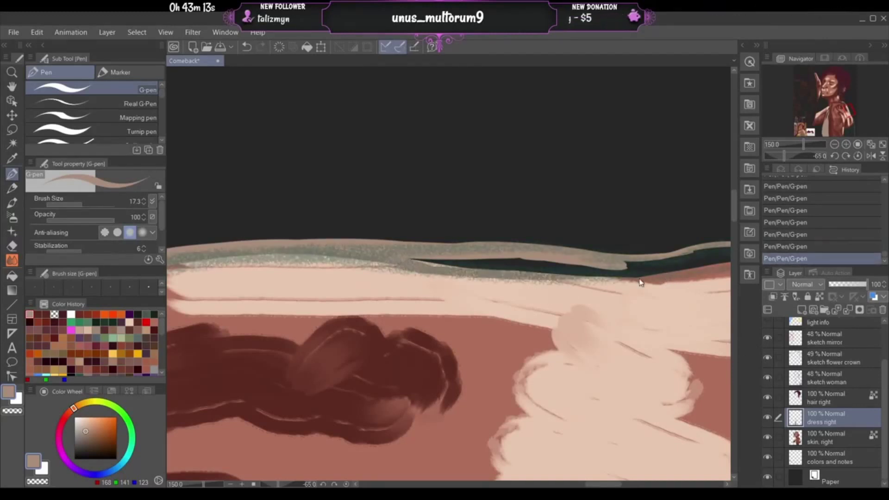
pyautogui.hotkey('ctrl', 'z')
pyautogui.hotkey('ctrl', 'y')
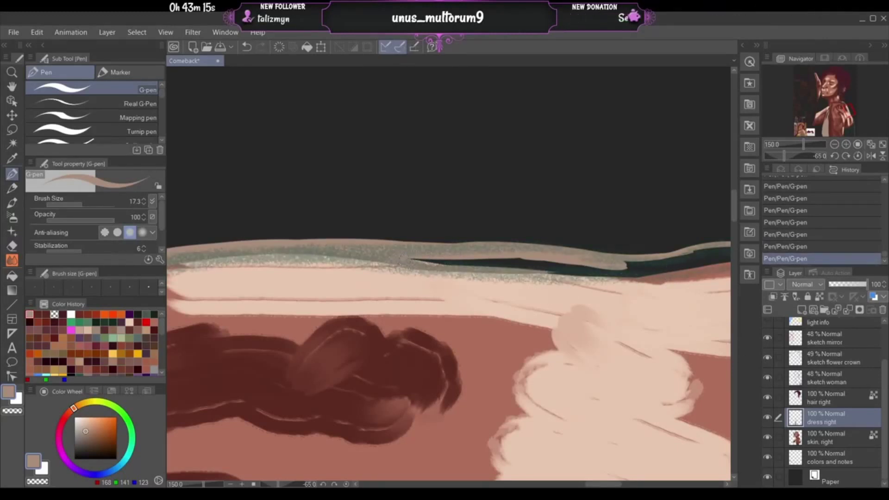
pyautogui.moveTo(409, 261); pyautogui.dragTo(566, 268)
pyautogui.click(768, 379)
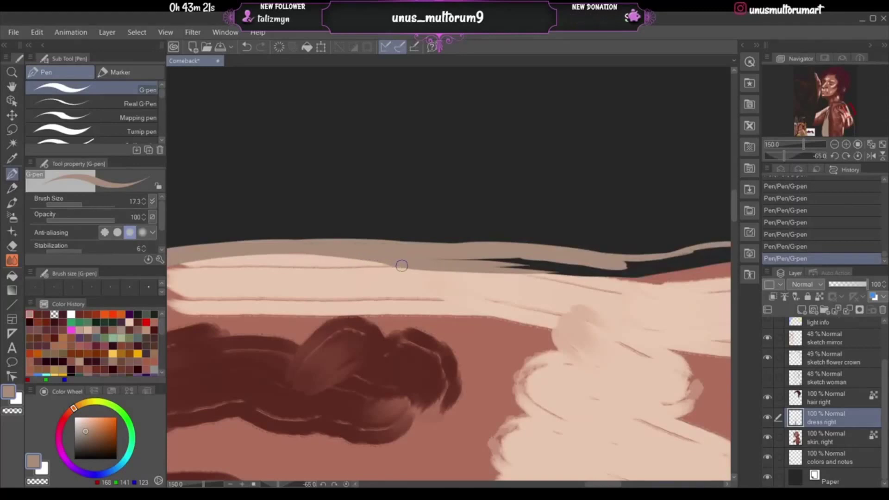
# - Fill the narrow gap between the dress's outer edge and the skin in beige, redoing the stroke along the inner edge
pyautogui.moveTo(427, 259); pyautogui.dragTo(558, 262)
pyautogui.moveTo(475, 260); pyautogui.dragTo(616, 275)
pyautogui.hotkey('ctrl', 'z')
pyautogui.moveTo(477, 271); pyautogui.dragTo(654, 270)
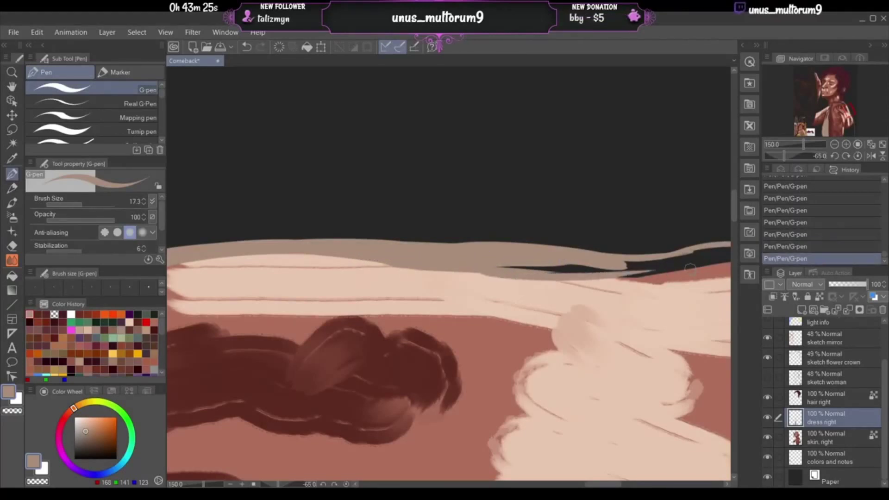
pyautogui.moveTo(488, 267); pyautogui.dragTo(682, 274)
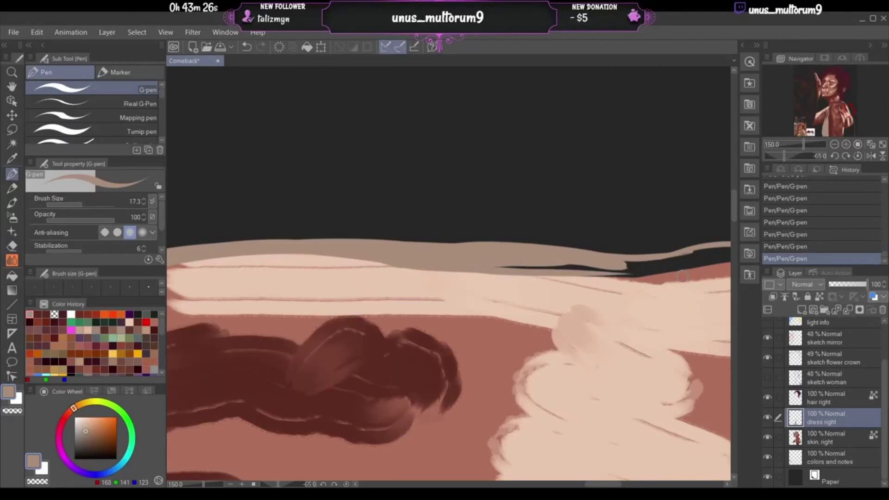
# - Show the "sketch woman" layer and fill the remaining dark slit between the two beige edges
pyautogui.click(766, 377)
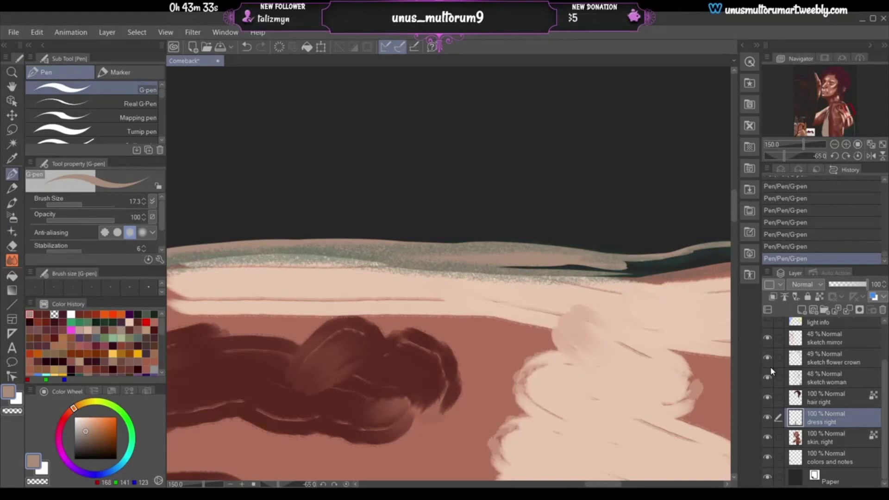
pyautogui.moveTo(500, 272)
pyautogui.mouseDown()
pyautogui.moveTo(586, 266)
pyautogui.moveTo(524, 264)
pyautogui.mouseUp()
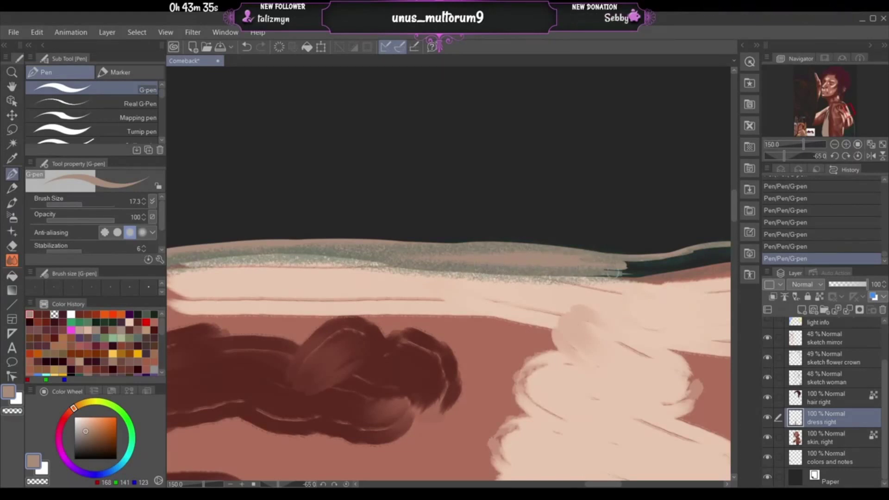
pyautogui.moveTo(429, 262)
pyautogui.mouseDown()
pyautogui.moveTo(472, 272)
pyautogui.moveTo(653, 272)
pyautogui.mouseUp()
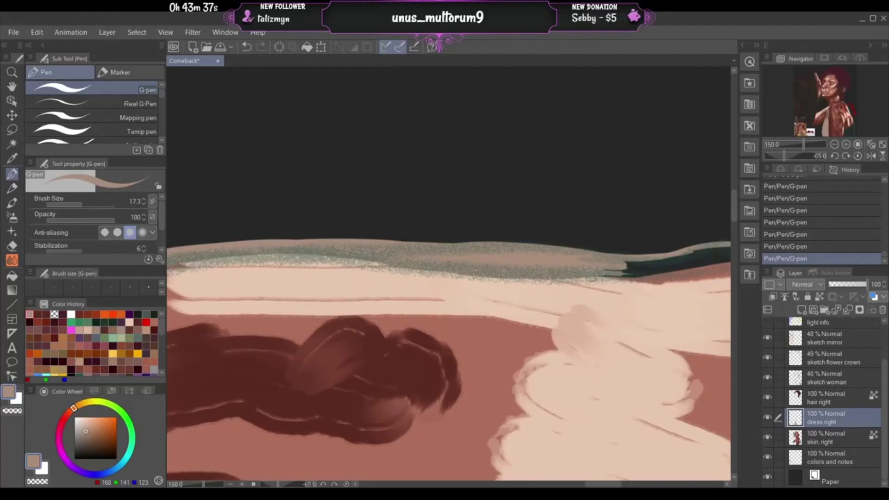
# - Extend the beige inner edge along the pale skin toward the next dip, redoing the stroke until it follows the sketch
pyautogui.moveTo(553, 270)
pyautogui.mouseDown()
pyautogui.moveTo(625, 276)
pyautogui.moveTo(701, 265)
pyautogui.mouseUp()
pyautogui.hotkey('ctrl', 'z')
pyautogui.moveTo(537, 278); pyautogui.dragTo(702, 283)
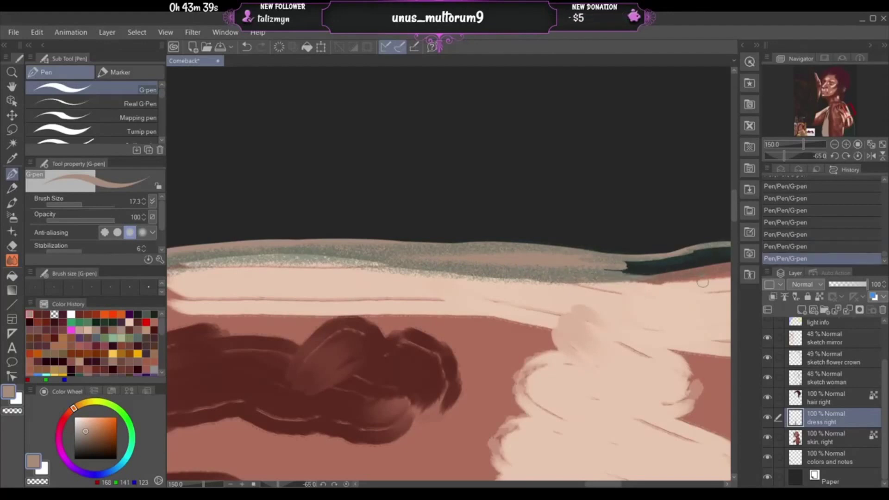
pyautogui.hotkey('ctrl', 'z')
pyautogui.moveTo(538, 278); pyautogui.dragTo(655, 274)
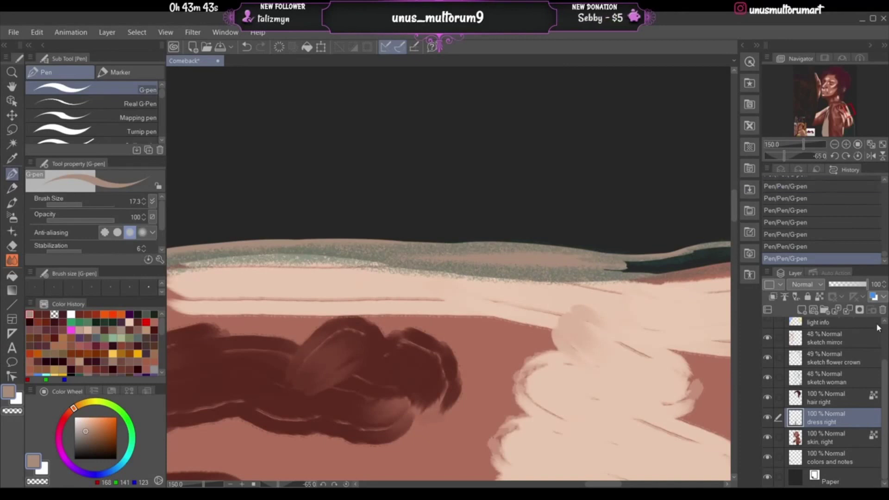
# - Paint the beige inner edge along the arm's skin beneath the first low scallop, redoing the stroke and comparing its placement
pyautogui.click(853, 116)
pyautogui.click(852, 118)
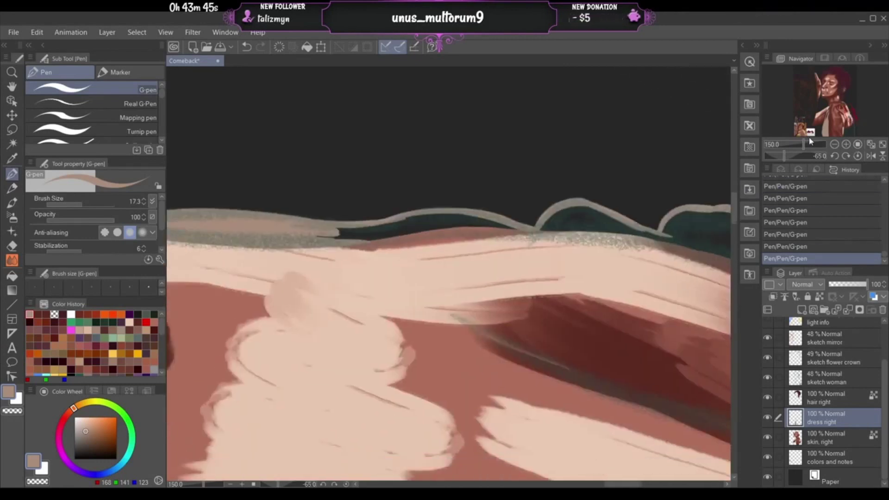
pyautogui.moveTo(530, 236)
pyautogui.mouseDown()
pyautogui.moveTo(364, 228)
pyautogui.moveTo(490, 232)
pyautogui.moveTo(347, 240)
pyautogui.mouseUp()
pyautogui.hotkey('ctrl', 'z')
pyautogui.hotkey('ctrl', 'z')
pyautogui.moveTo(489, 237); pyautogui.dragTo(361, 247)
pyautogui.hotkey('ctrl', 'z')
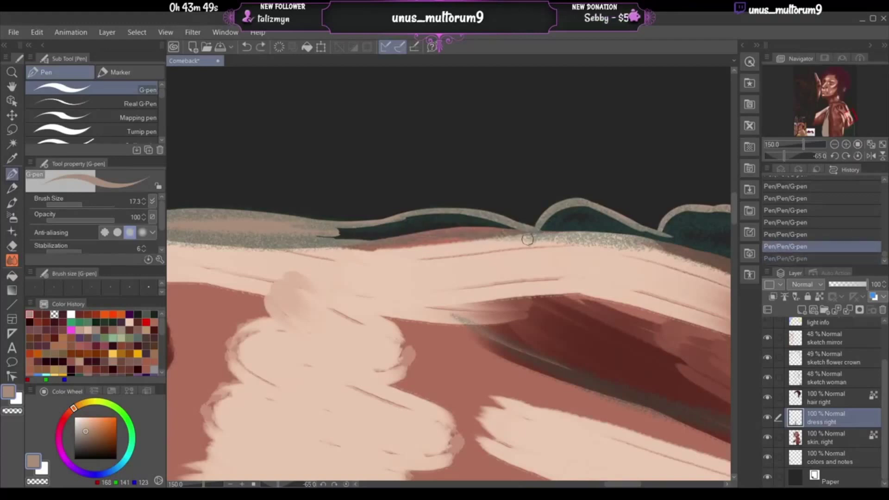
pyautogui.moveTo(528, 237); pyautogui.dragTo(371, 245)
pyautogui.hotkey('ctrl', 'z')
pyautogui.hotkey('ctrl', 'y')
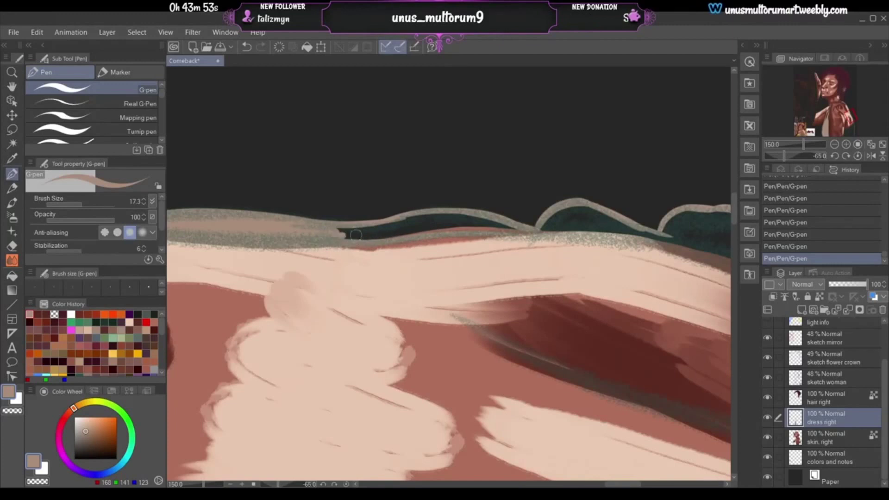
# - Fill the first low scallop in beige and continue the inner edge along the skin beneath the second scallop
pyautogui.moveTo(396, 233); pyautogui.dragTo(342, 231)
pyautogui.moveTo(435, 217)
pyautogui.mouseDown()
pyautogui.moveTo(399, 224)
pyautogui.moveTo(474, 214)
pyautogui.moveTo(520, 230)
pyautogui.moveTo(451, 224)
pyautogui.moveTo(467, 224)
pyautogui.moveTo(335, 239)
pyautogui.mouseUp()
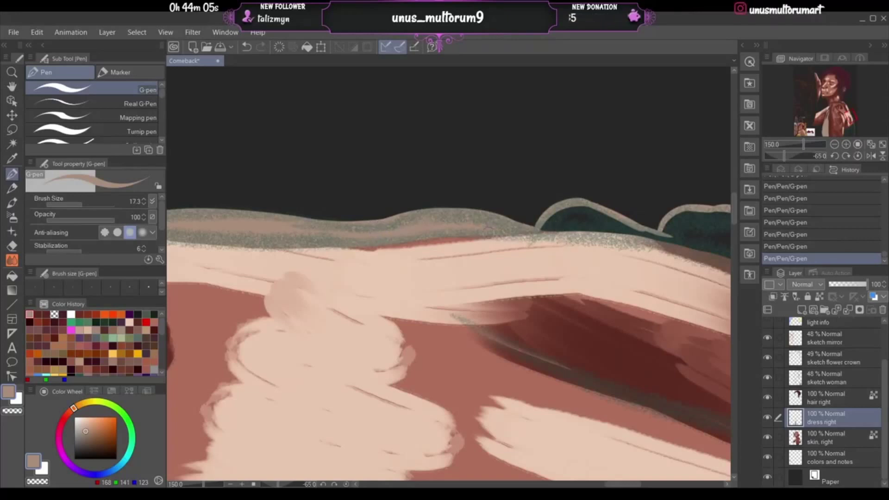
pyautogui.moveTo(489, 232); pyautogui.dragTo(578, 243)
pyautogui.moveTo(517, 241); pyautogui.dragTo(646, 242)
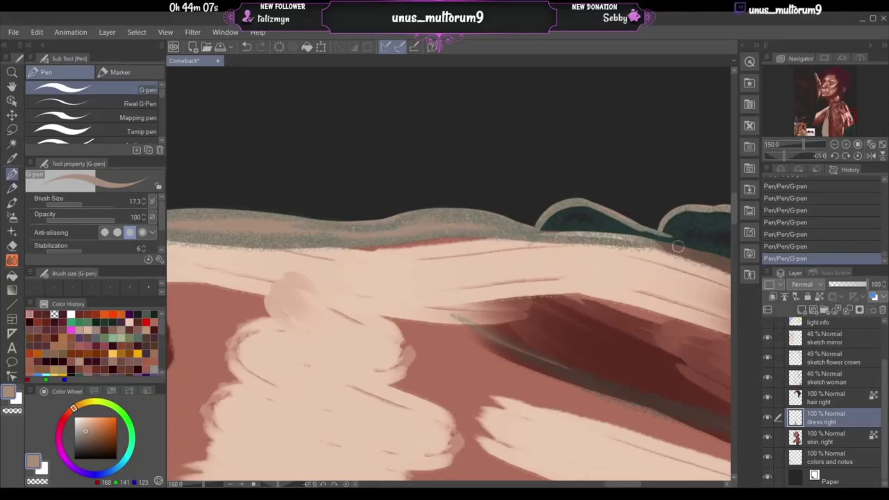
pyautogui.moveTo(536, 236); pyautogui.dragTo(571, 227)
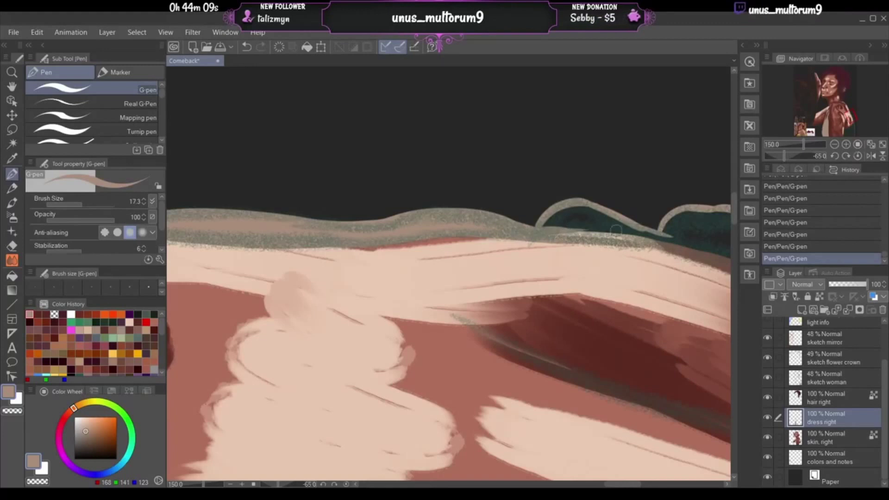
# - Paint the beige inner edge along the arm's skin beneath the third scallop, redoing strokes until they follow the sketched edge
pyautogui.moveTo(849, 118); pyautogui.dragTo(817, 95)
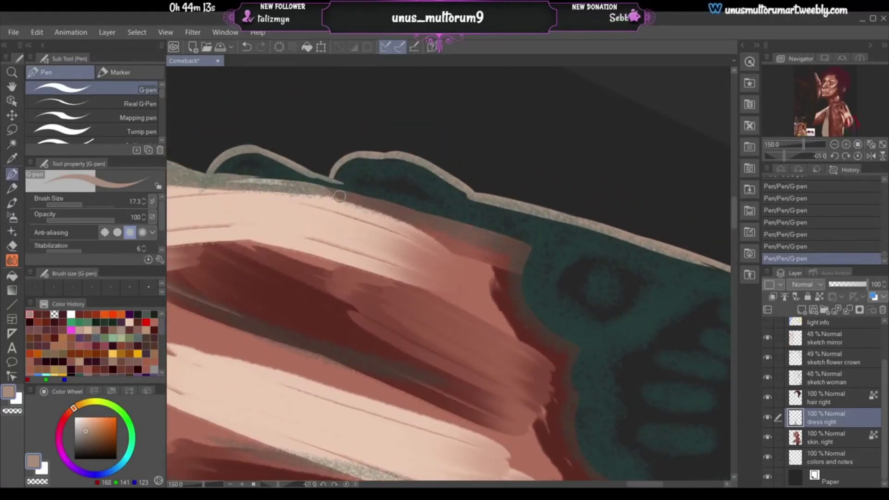
pyautogui.moveTo(322, 190); pyautogui.dragTo(404, 221)
pyautogui.hotkey('ctrl', 'z')
pyautogui.moveTo(304, 189); pyautogui.dragTo(441, 241)
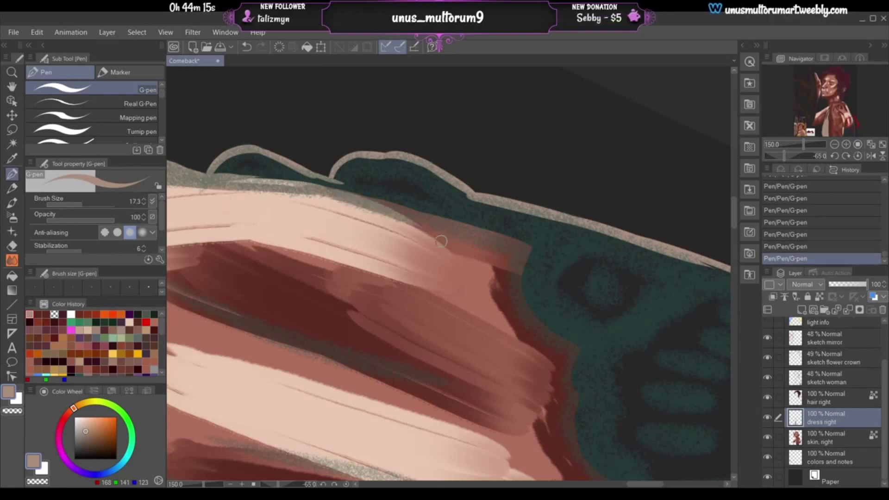
pyautogui.moveTo(407, 216); pyautogui.dragTo(539, 263)
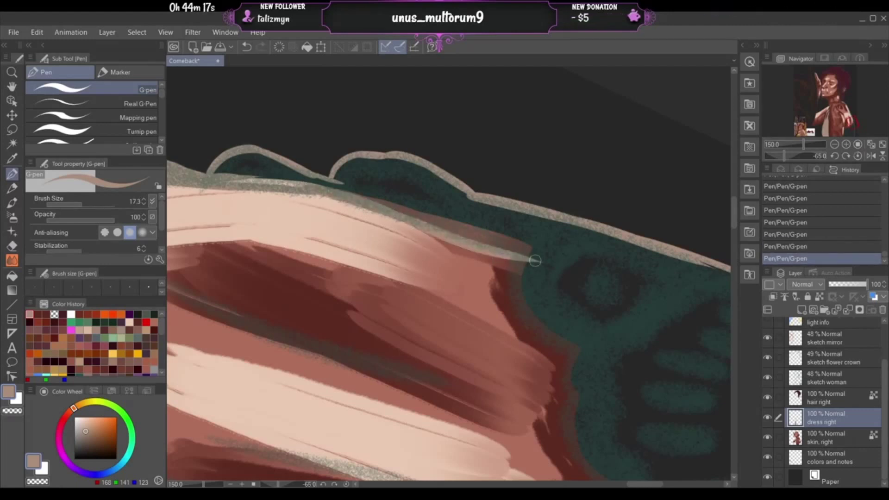
pyautogui.hotkey('ctrl', 'z')
pyautogui.moveTo(426, 227); pyautogui.dragTo(553, 272)
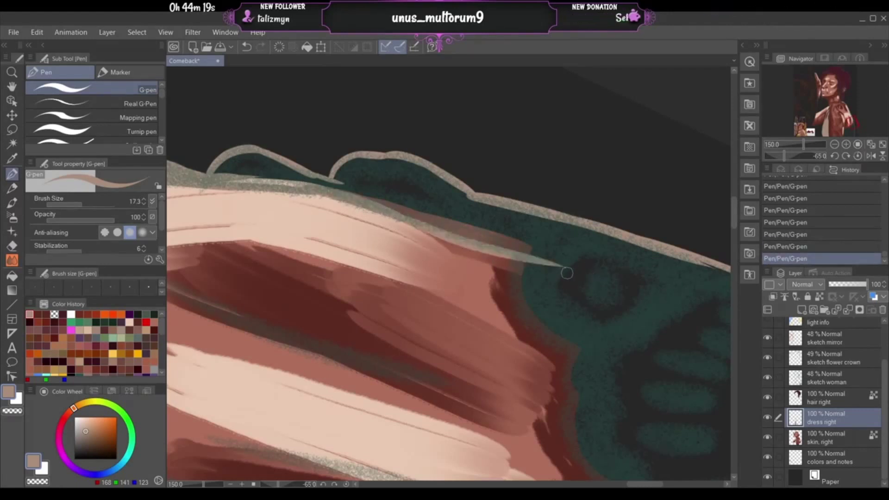
pyautogui.hotkey('ctrl', 'z')
pyautogui.hotkey('ctrl', 'z')
pyautogui.moveTo(318, 196); pyautogui.dragTo(439, 227)
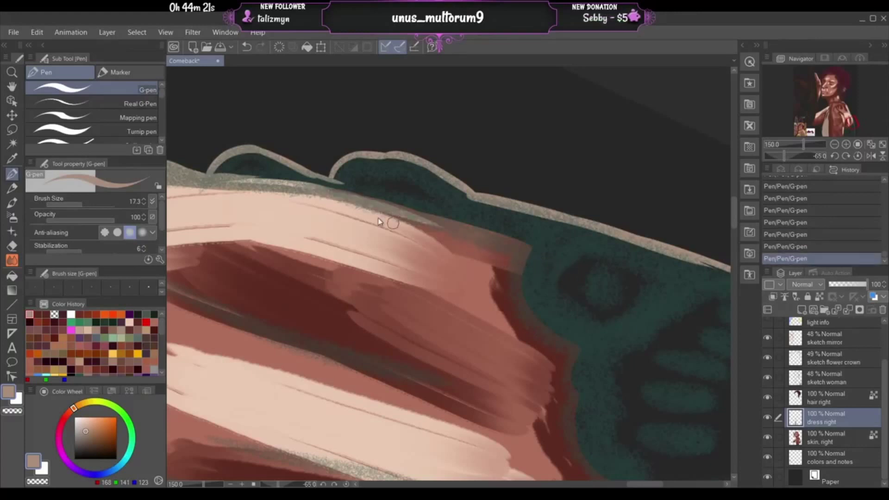
pyautogui.hotkey('ctrl', 'z')
pyautogui.moveTo(319, 196); pyautogui.dragTo(435, 224)
pyautogui.hotkey('ctrl', 'z')
pyautogui.moveTo(329, 193); pyautogui.dragTo(433, 216)
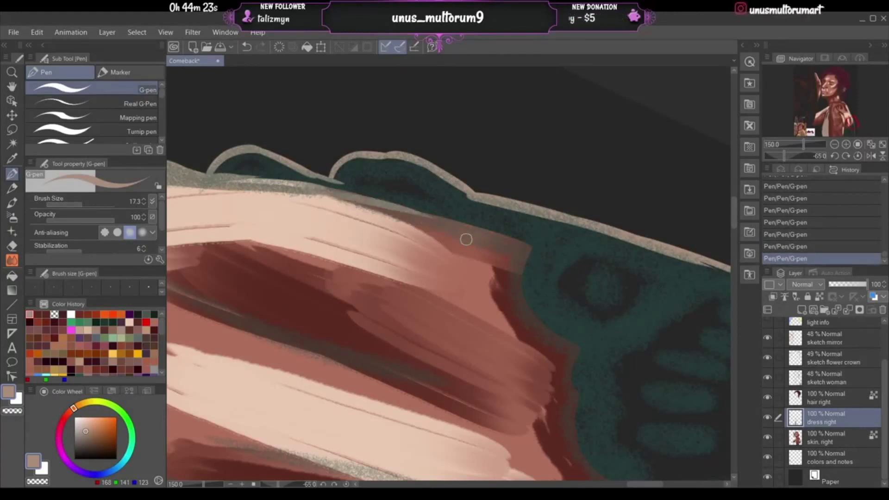
pyautogui.hotkey('ctrl', 'z')
pyautogui.moveTo(329, 198); pyautogui.dragTo(434, 229)
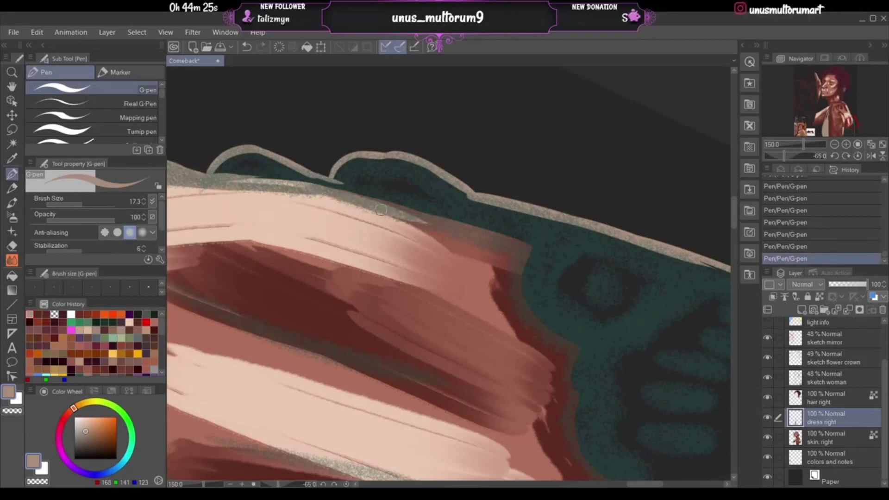
# - Extend the beige edge past the third scallop to the corner where the arm's skin meets the lace, redoing the stroke
pyautogui.moveTo(380, 210); pyautogui.dragTo(509, 250)
pyautogui.hotkey('ctrl', 'z')
pyautogui.moveTo(385, 210); pyautogui.dragTo(526, 253)
pyautogui.hotkey('ctrl', 'z')
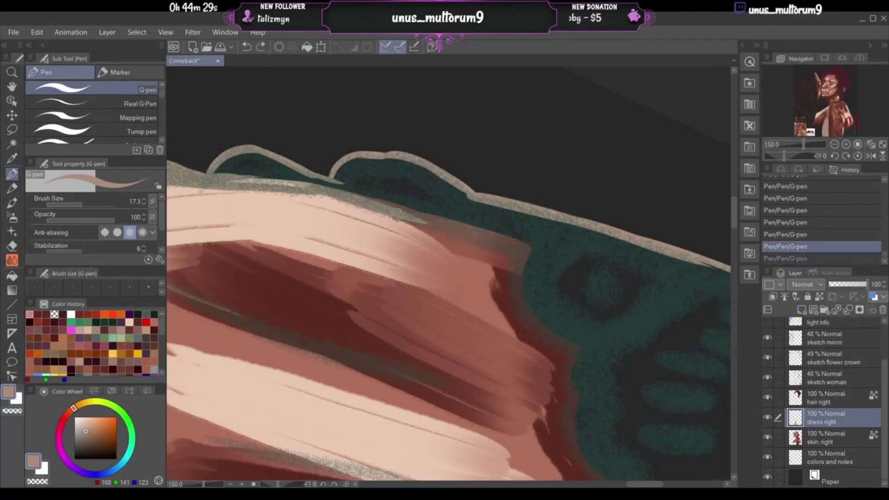
pyautogui.moveTo(397, 213); pyautogui.dragTo(558, 267)
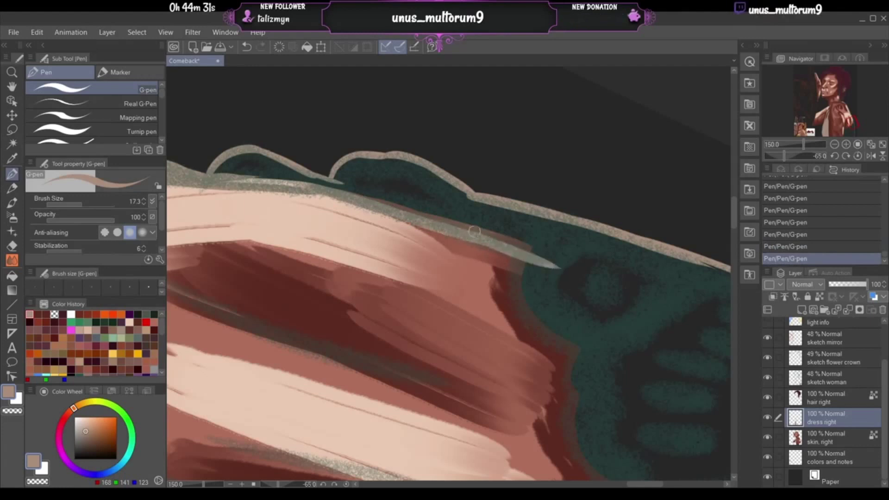
pyautogui.hotkey('ctrl', 'z')
# - Outline the first curved lace scallop across the arm in beige from the corner inward, redoing the curve several times
pyautogui.moveTo(509, 250)
pyautogui.mouseDown()
pyautogui.moveTo(563, 261)
pyautogui.moveTo(527, 329)
pyautogui.mouseUp()
pyautogui.hotkey('ctrl', 'z')
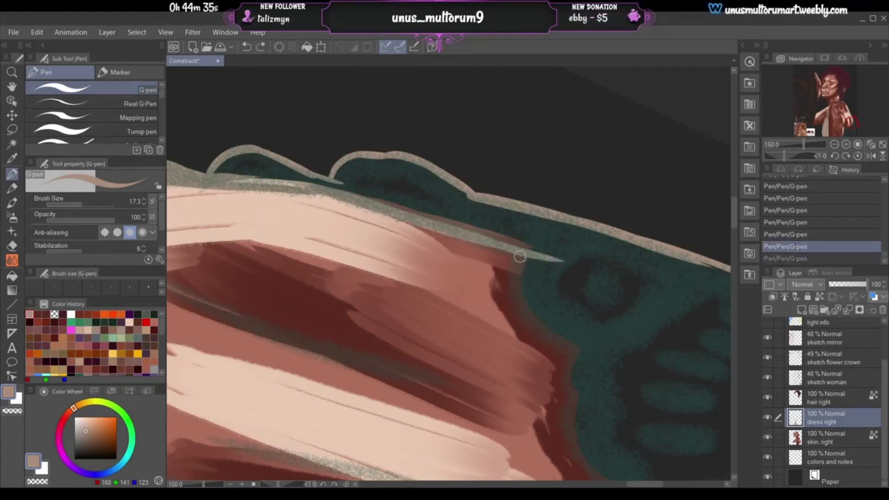
pyautogui.moveTo(519, 256); pyautogui.dragTo(544, 333)
pyautogui.hotkey('ctrl', 'z')
pyautogui.moveTo(511, 252)
pyautogui.mouseDown()
pyautogui.moveTo(532, 326)
pyautogui.moveTo(553, 344)
pyautogui.mouseUp()
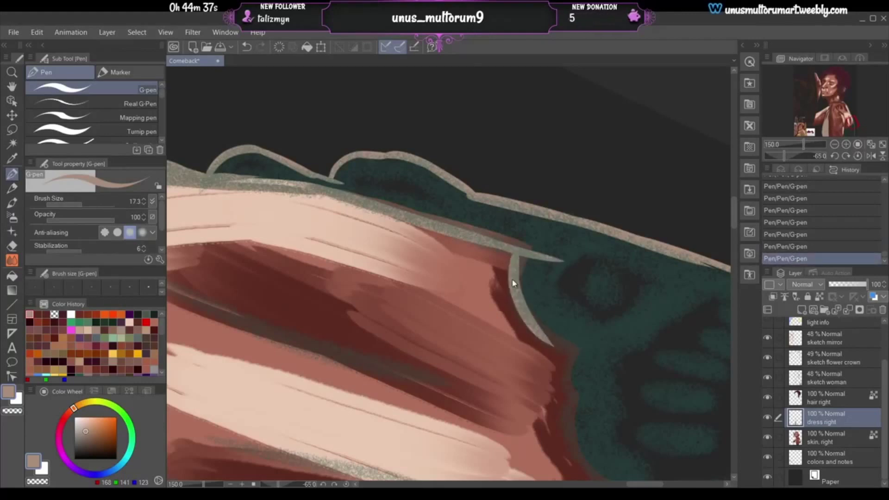
pyautogui.hotkey('ctrl', 'z')
pyautogui.moveTo(511, 250)
pyautogui.mouseDown()
pyautogui.moveTo(562, 351)
pyautogui.moveTo(589, 359)
pyautogui.mouseUp()
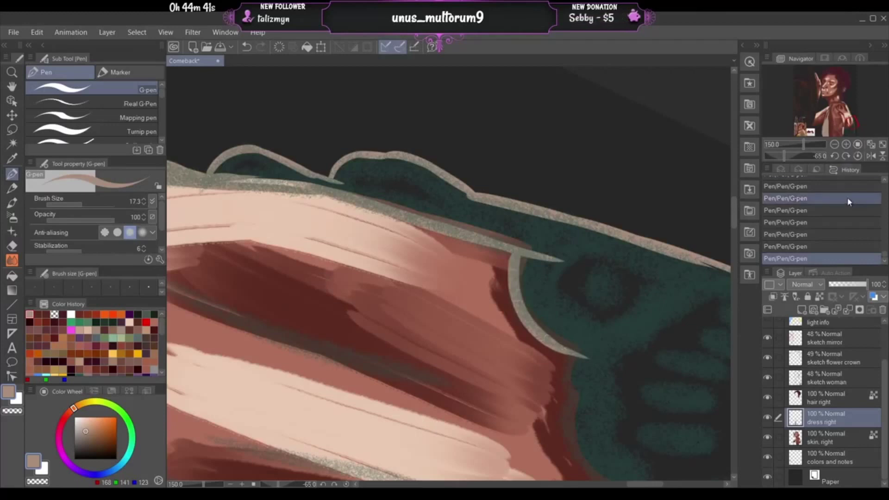
# - Reset the canvas rotation and start the dress's upper edge in beige beside the pale highlight strip, redoing the strokes
pyautogui.click(857, 156)
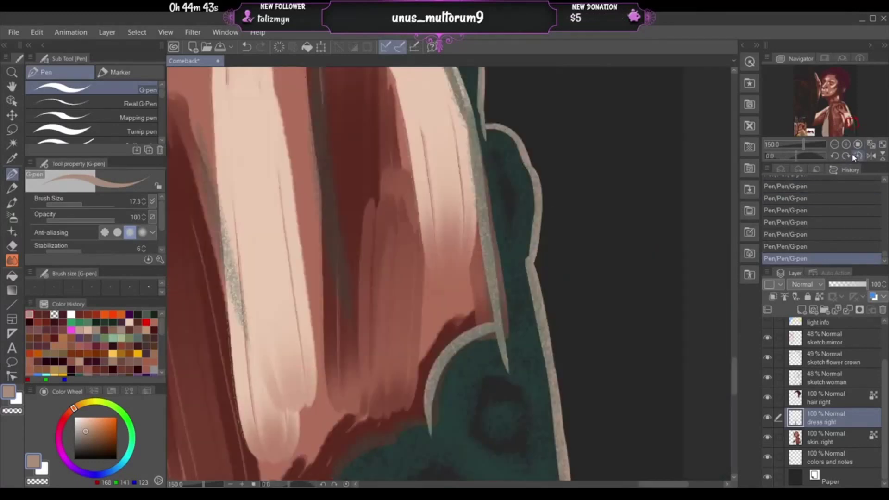
pyautogui.click(842, 131)
pyautogui.moveTo(842, 131); pyautogui.dragTo(846, 131)
pyautogui.moveTo(370, 282); pyautogui.dragTo(515, 241)
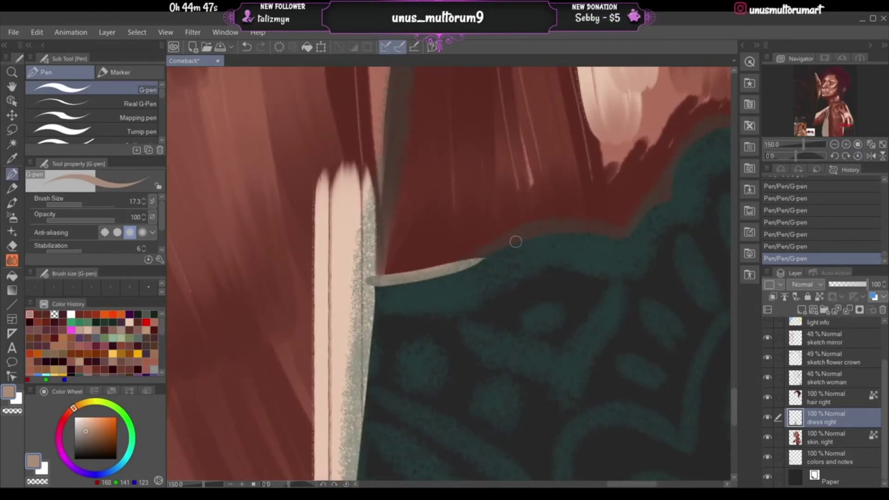
pyautogui.hotkey('ctrl', 'z')
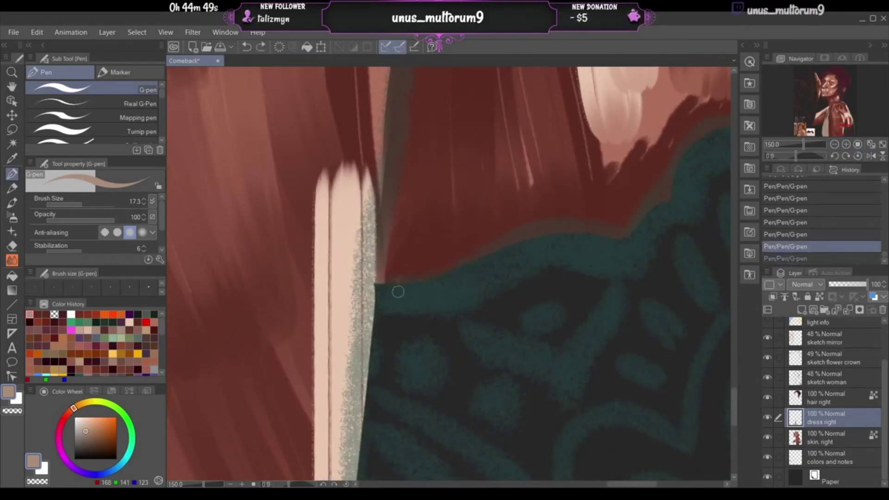
pyautogui.moveTo(384, 285); pyautogui.dragTo(496, 250)
pyautogui.hotkey('ctrl', 'z')
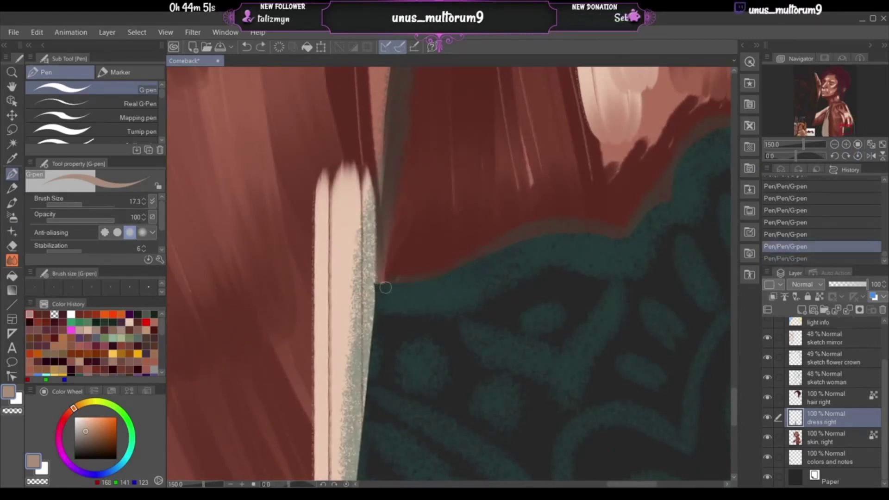
pyautogui.moveTo(376, 284); pyautogui.dragTo(486, 259)
pyautogui.hotkey('ctrl', 'z')
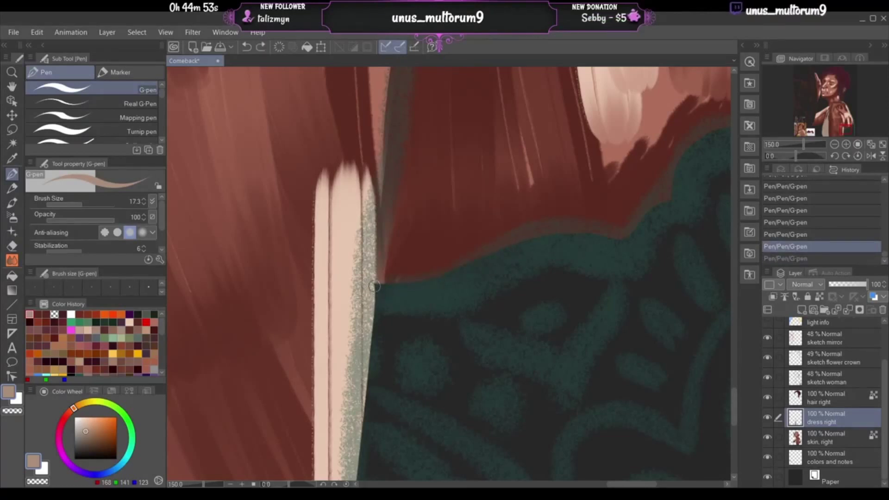
pyautogui.moveTo(376, 285); pyautogui.dragTo(369, 333)
pyautogui.moveTo(377, 284); pyautogui.dragTo(490, 253)
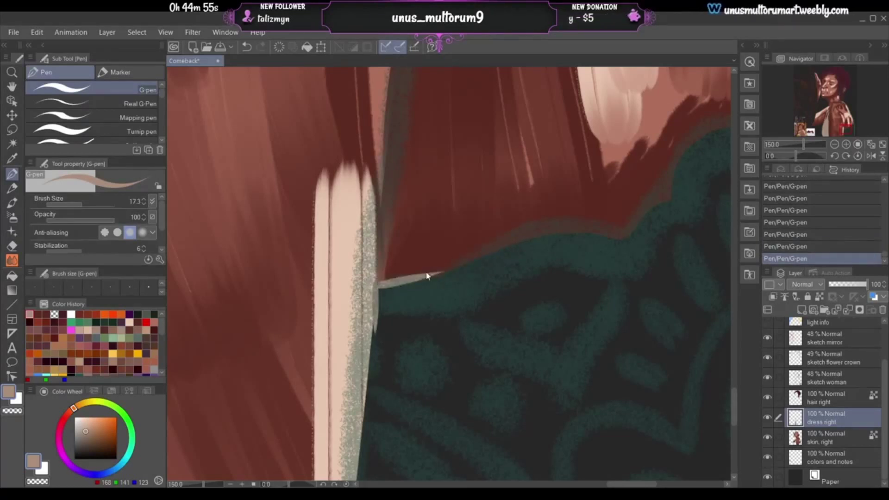
pyautogui.hotkey('ctrl', 'z')
pyautogui.moveTo(376, 281); pyautogui.dragTo(479, 253)
# - Extend the dress's beige upper edge from the pale highlight strip up the first slope of the sketched neckline, redoing the strokes
pyautogui.moveTo(435, 274)
pyautogui.mouseDown()
pyautogui.moveTo(520, 226)
pyautogui.moveTo(541, 224)
pyautogui.mouseUp()
pyautogui.hotkey('ctrl', 'z')
pyautogui.hotkey('ctrl', 'z')
pyautogui.moveTo(442, 271); pyautogui.dragTo(522, 222)
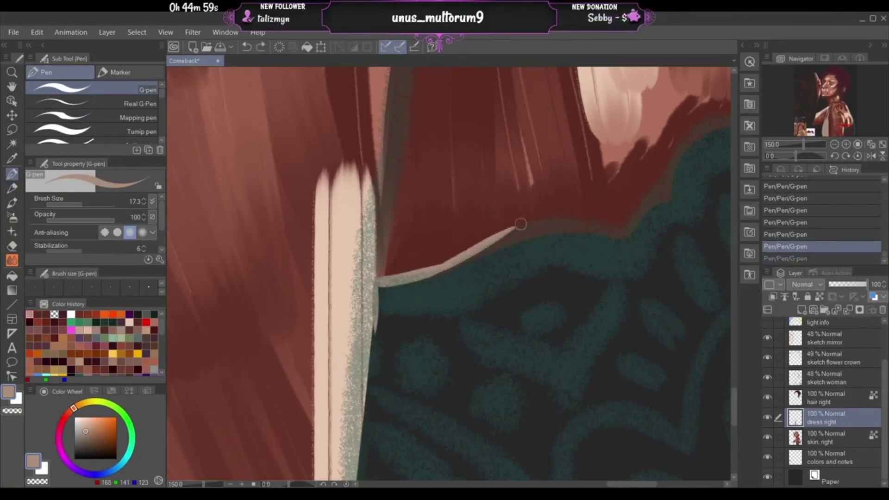
pyautogui.hotkey('ctrl', 'z')
pyautogui.moveTo(453, 264); pyautogui.dragTo(516, 227)
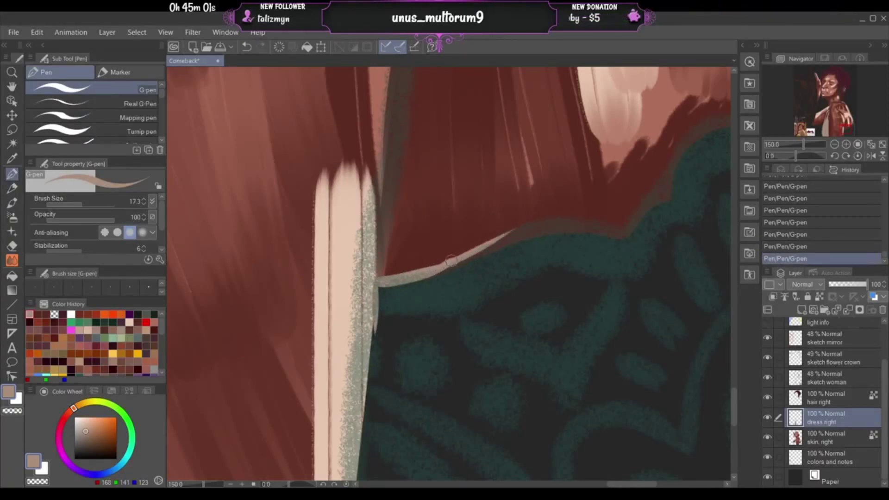
pyautogui.hotkey('ctrl', 'z')
pyautogui.hotkey('ctrl', 'y')
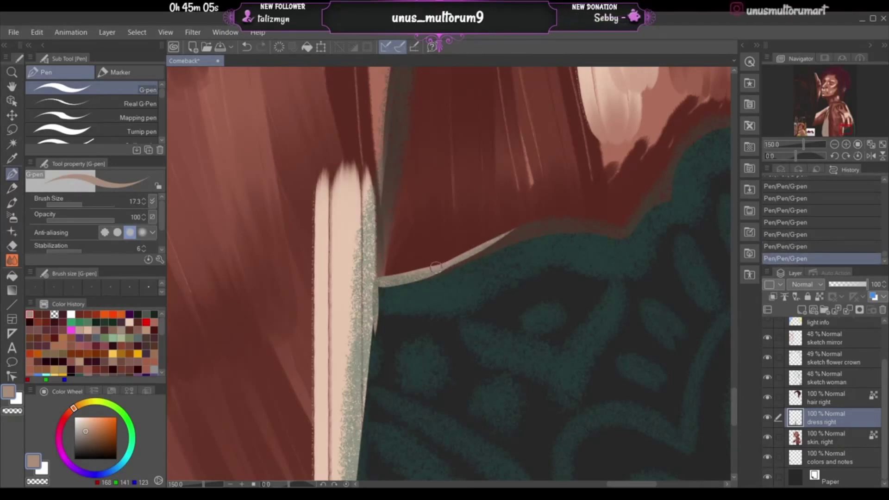
# - Continue the beige upper edge over the crest of the slope to the notch at the first small scallop, redoing strokes
pyautogui.moveTo(477, 244); pyautogui.dragTo(569, 223)
pyautogui.hotkey('ctrl', 'z')
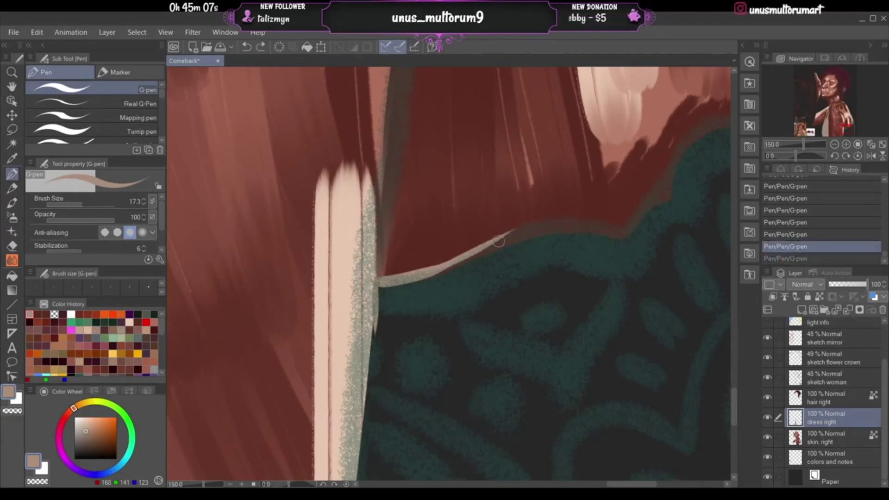
pyautogui.moveTo(495, 241); pyautogui.dragTo(581, 225)
pyautogui.hotkey('ctrl', 'z')
pyautogui.moveTo(492, 241); pyautogui.dragTo(588, 222)
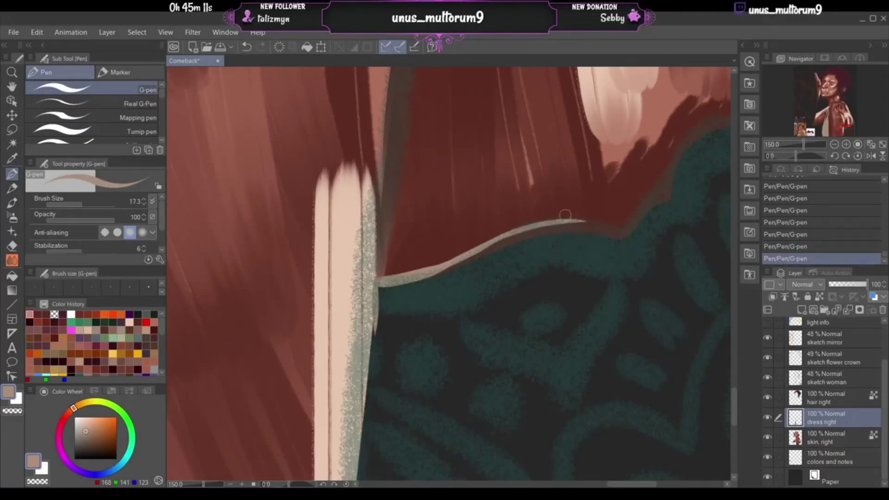
pyautogui.moveTo(567, 221)
pyautogui.mouseDown()
pyautogui.moveTo(625, 234)
pyautogui.moveTo(533, 226)
pyautogui.mouseUp()
pyautogui.hotkey('ctrl', 'z')
pyautogui.hotkey('ctrl', 'z')
pyautogui.moveTo(627, 232); pyautogui.dragTo(547, 222)
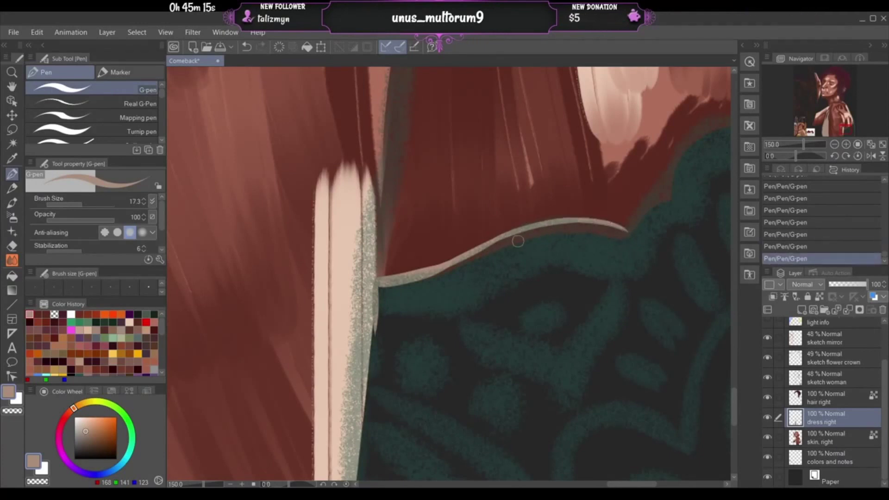
# - Outline the small scallop rising from the notch in beige
pyautogui.moveTo(626, 230); pyautogui.dragTo(686, 194)
pyautogui.hotkey('ctrl', 'z')
pyautogui.hotkey('ctrl', 'y')
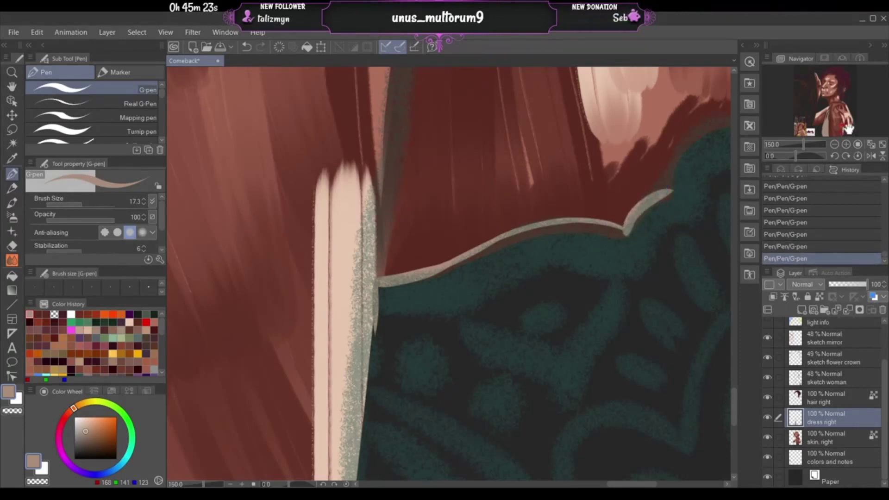
# - Outline the next, larger scallop in beige under the arm's dark shadow, redoing the curve until it follows the sketch
pyautogui.moveTo(848, 128); pyautogui.dragTo(850, 129)
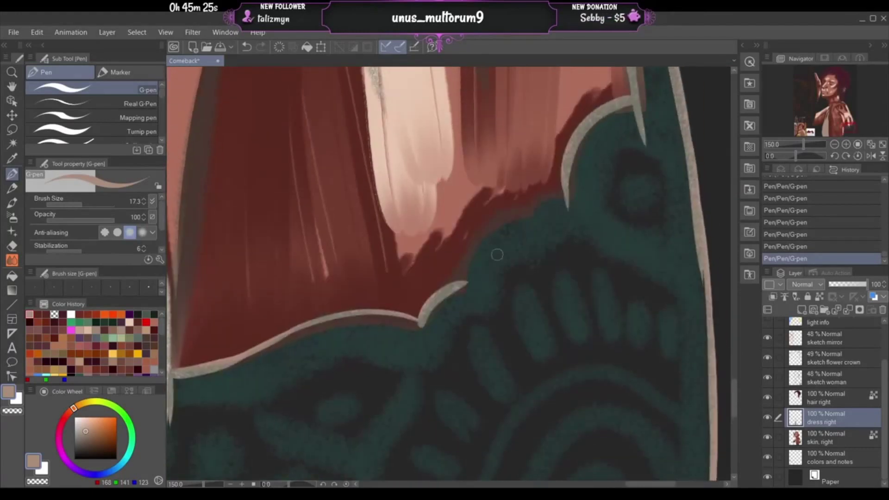
pyautogui.moveTo(457, 275); pyautogui.dragTo(500, 228)
pyautogui.hotkey('ctrl', 'z')
pyautogui.moveTo(459, 282)
pyautogui.mouseDown()
pyautogui.moveTo(486, 227)
pyautogui.moveTo(532, 203)
pyautogui.mouseUp()
pyautogui.hotkey('ctrl', 'z')
pyautogui.hotkey('ctrl', 'y')
pyautogui.hotkey('ctrl', 'z')
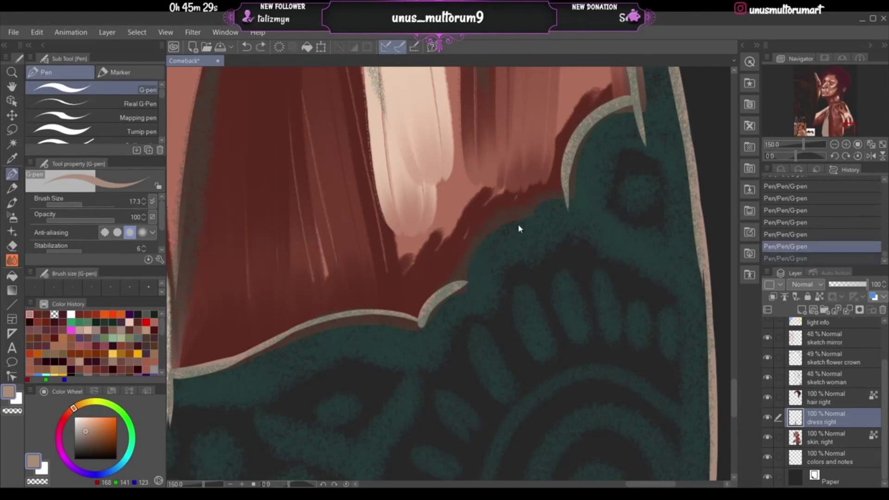
pyautogui.hotkey('ctrl', 'y')
pyautogui.hotkey('ctrl', 'z')
pyautogui.moveTo(460, 282)
pyautogui.mouseDown()
pyautogui.moveTo(519, 207)
pyautogui.moveTo(547, 204)
pyautogui.mouseUp()
pyautogui.hotkey('ctrl', 'z')
pyautogui.moveTo(461, 284)
pyautogui.mouseDown()
pyautogui.moveTo(506, 214)
pyautogui.moveTo(553, 214)
pyautogui.moveTo(571, 193)
pyautogui.mouseUp()
pyautogui.hotkey('ctrl', 'z')
pyautogui.hotkey('ctrl', 'z')
pyautogui.hotkey('ctrl', 'y')
pyautogui.hotkey('ctrl', 'z')
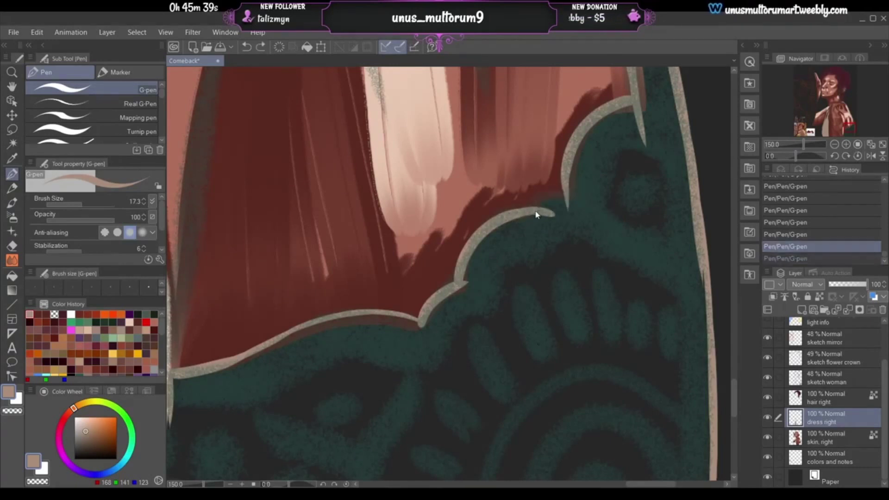
# - Bridge the large scallop to the finished scallop outline beyond it with a short beige curve
pyautogui.hotkey('ctrl', 'y')
pyautogui.hotkey('ctrl', 'z')
pyautogui.moveTo(566, 199); pyautogui.dragTo(529, 208)
pyautogui.hotkey('ctrl', 'z')
pyautogui.hotkey('ctrl', 'z')
pyautogui.hotkey('ctrl', 'y')
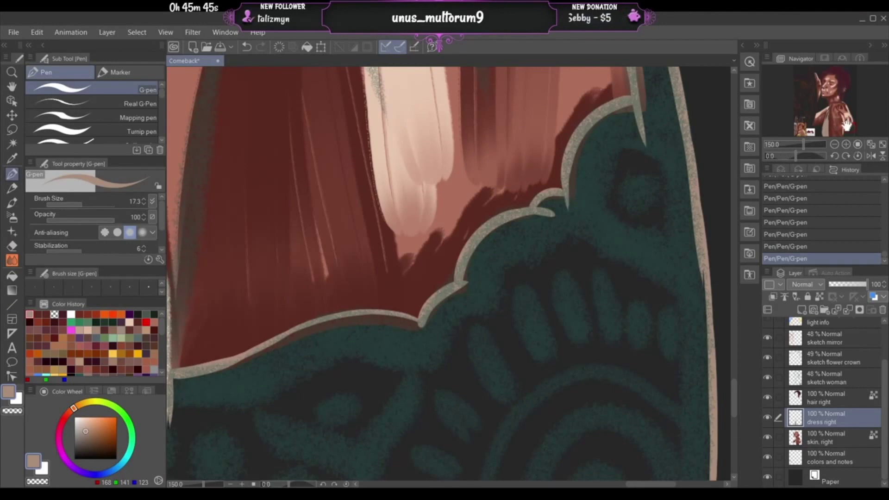
# - Start the dress's beige side edge down from the corner at the highlight strip, and hide the "sketch woman" layer
pyautogui.moveTo(846, 124); pyautogui.dragTo(840, 130)
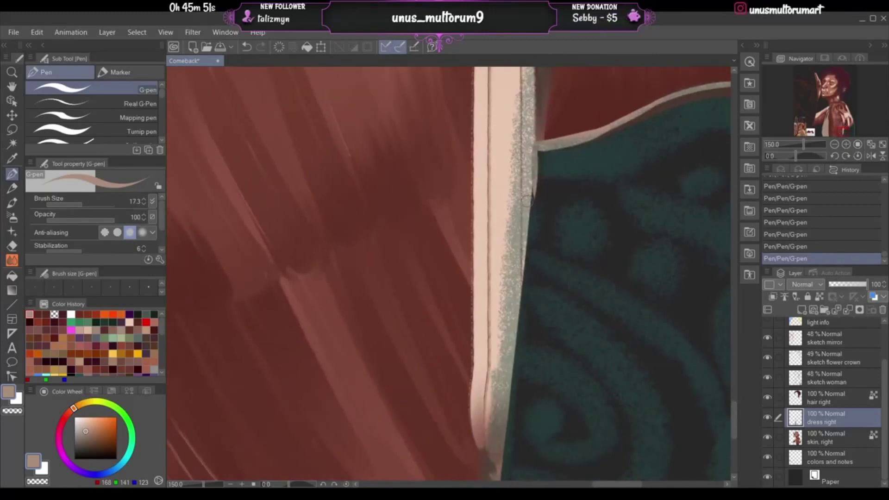
pyautogui.moveTo(540, 151); pyautogui.dragTo(532, 227)
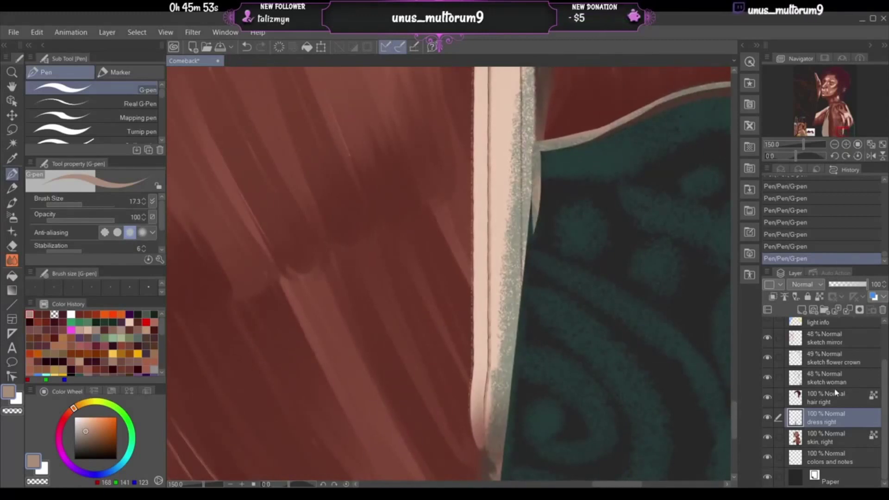
pyautogui.click(768, 378)
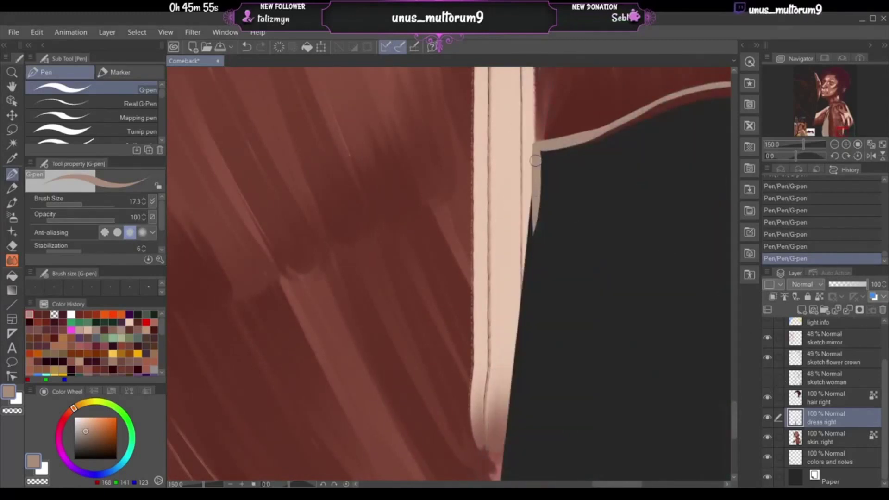
# - Paint the beige side edge down along the pale highlight strip, redoing strokes until they cover its border
pyautogui.moveTo(535, 161); pyautogui.dragTo(525, 263)
pyautogui.hotkey('ctrl', 'z')
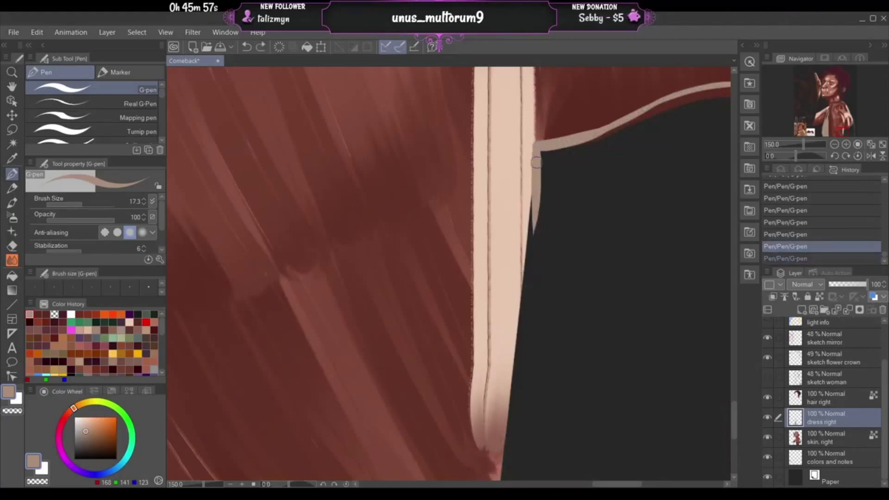
pyautogui.moveTo(536, 162); pyautogui.dragTo(521, 282)
pyautogui.hotkey('ctrl', 'z')
pyautogui.moveTo(535, 196); pyautogui.dragTo(519, 318)
pyautogui.hotkey('ctrl', 'z')
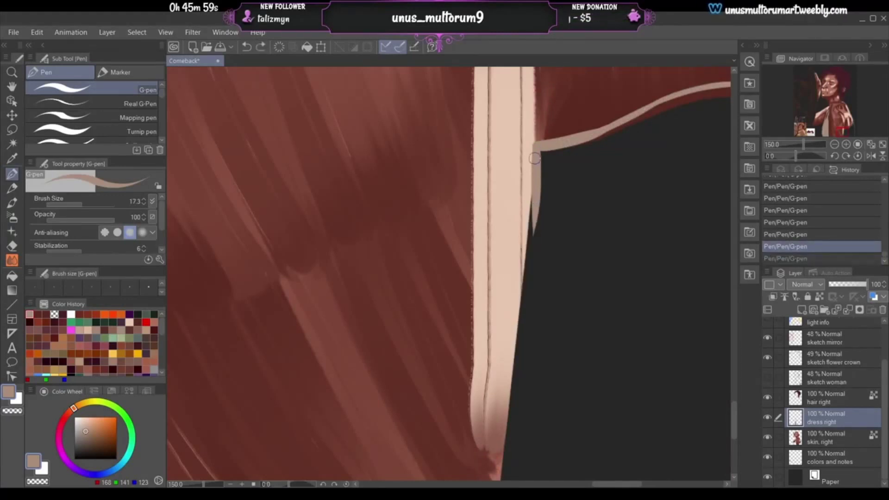
pyautogui.moveTo(535, 158); pyautogui.dragTo(523, 279)
pyautogui.moveTo(533, 217); pyautogui.dragTo(497, 377)
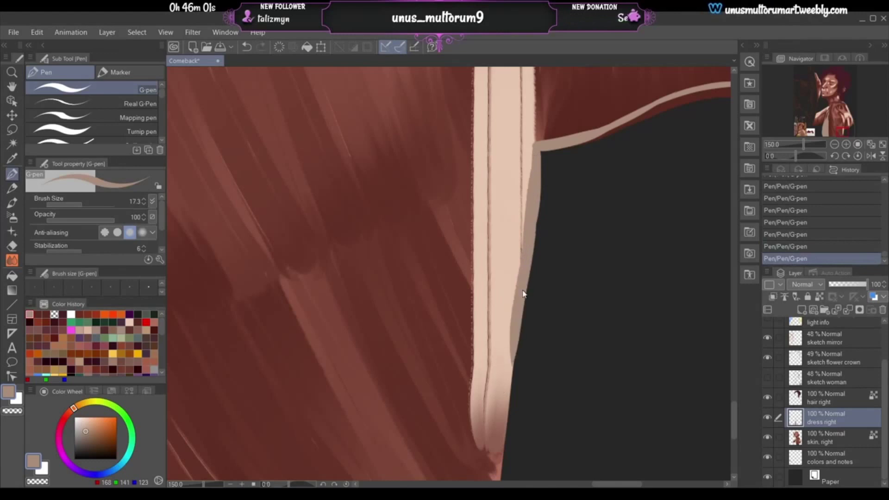
pyautogui.hotkey('ctrl', 'z')
pyautogui.hotkey('ctrl', 'y')
pyautogui.hotkey('ctrl', 'z')
pyautogui.moveTo(527, 227); pyautogui.dragTo(515, 387)
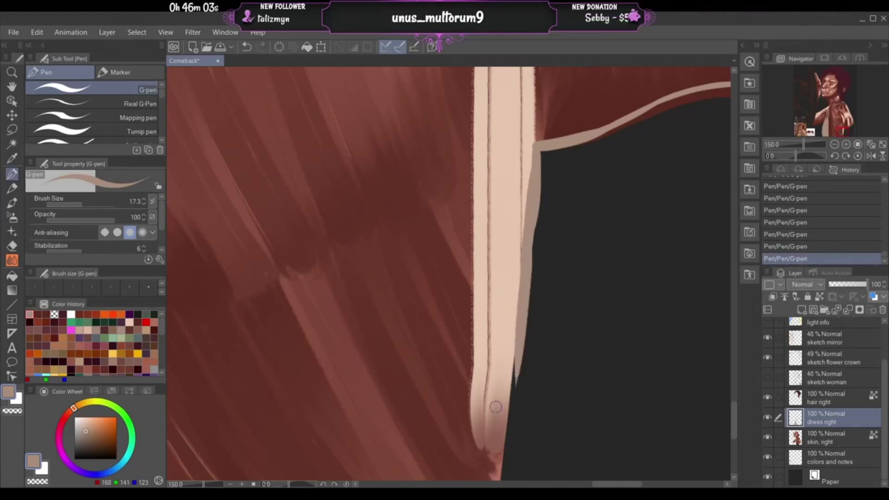
# - Extend the beige side edge down beside the tapered lower end of the highlight strip
pyautogui.moveTo(842, 131); pyautogui.dragTo(842, 135)
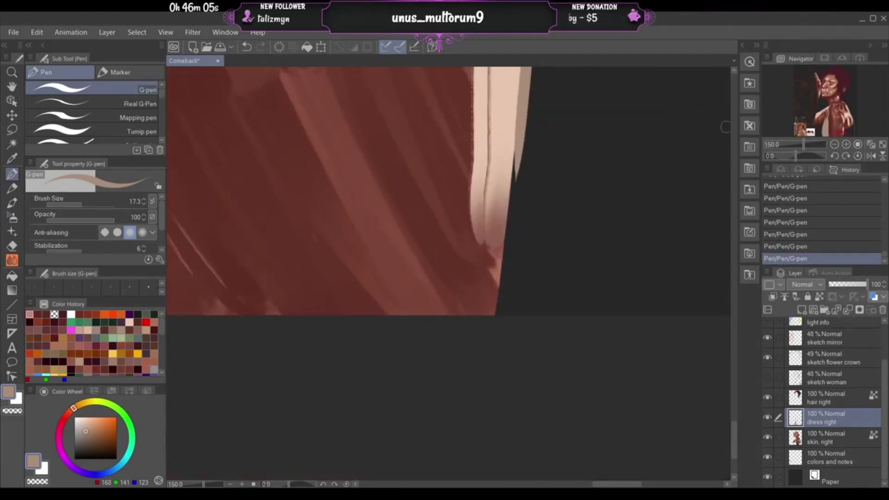
pyautogui.moveTo(519, 143); pyautogui.dragTo(500, 273)
pyautogui.moveTo(518, 138); pyautogui.dragTo(505, 202)
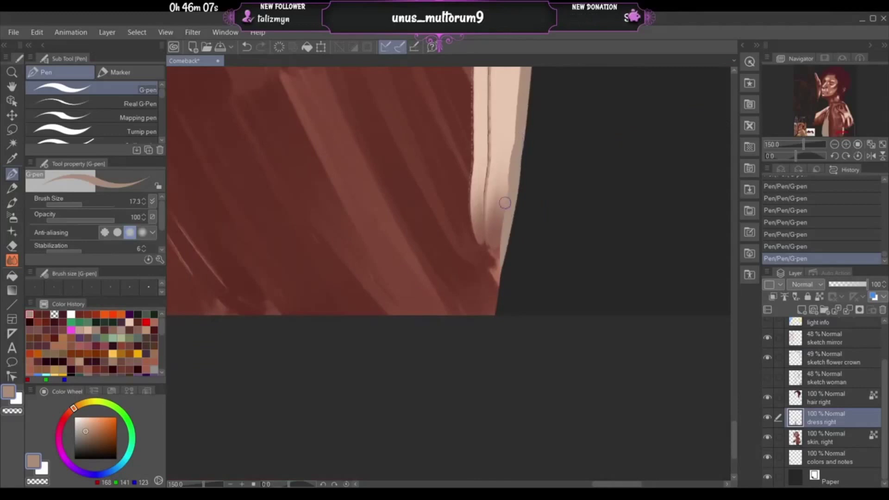
pyautogui.hotkey('ctrl', 'z')
pyautogui.moveTo(518, 154); pyautogui.dragTo(501, 251)
pyautogui.hotkey('ctrl', 'z')
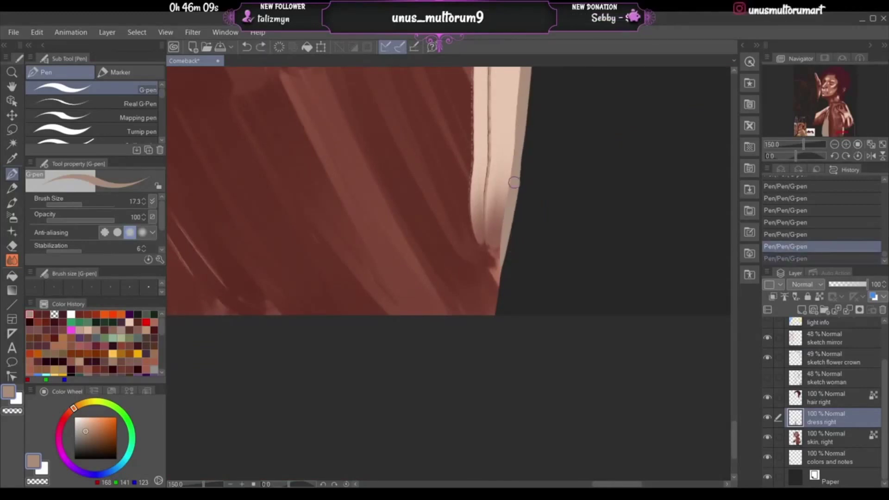
# - Carry the beige side edge along the skin down to the canvas's bottom border, redoing the stroke
pyautogui.moveTo(512, 184); pyautogui.dragTo(496, 300)
pyautogui.hotkey('ctrl', 'z')
pyautogui.moveTo(508, 222); pyautogui.dragTo(478, 389)
pyautogui.hotkey('ctrl', 'z')
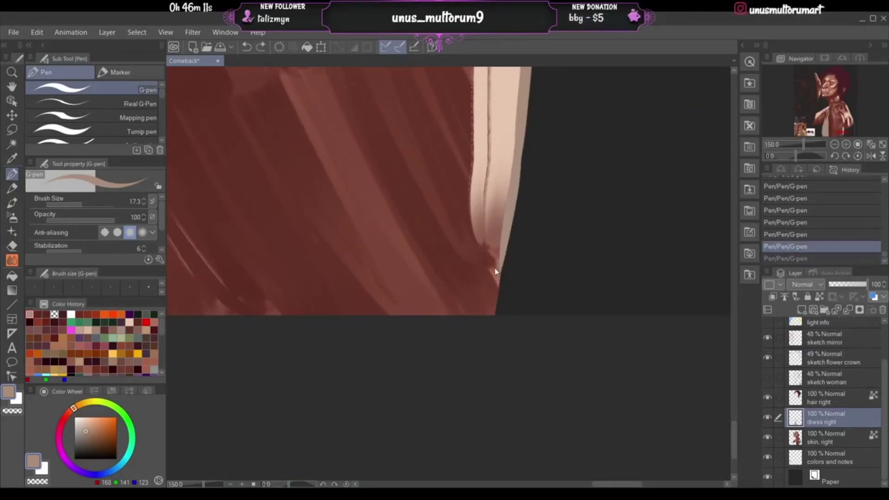
pyautogui.moveTo(505, 235)
pyautogui.mouseDown()
pyautogui.moveTo(499, 294)
pyautogui.moveTo(479, 339)
pyautogui.mouseUp()
pyautogui.hotkey('ctrl', 'z')
pyautogui.hotkey('ctrl', 'y')
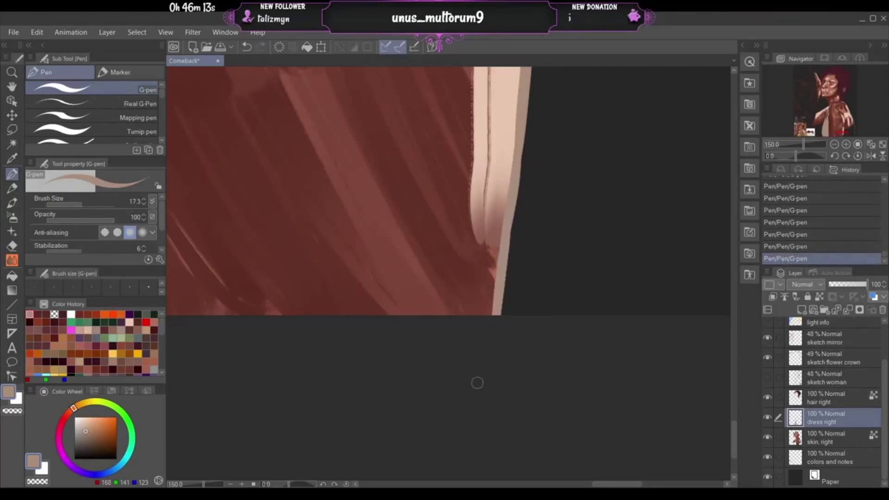
# - Fill the outlined dress area with beige, referring only to the editing layer
pyautogui.click(834, 144)
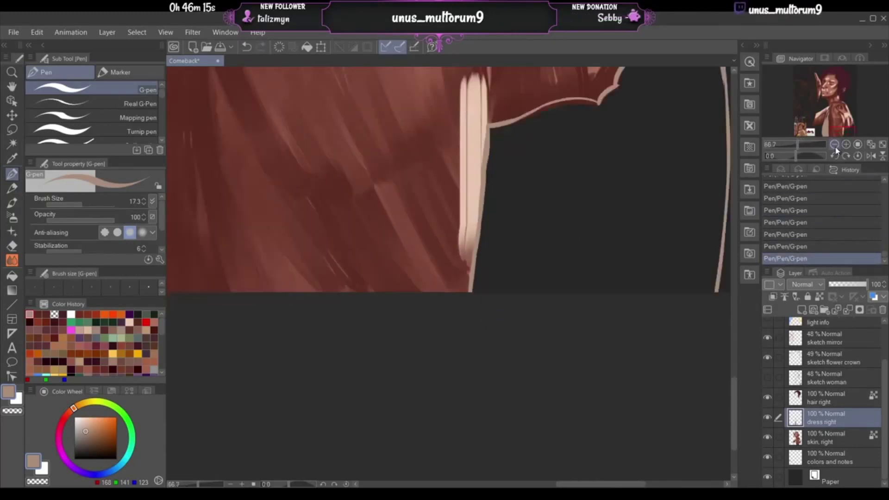
pyautogui.click(834, 144)
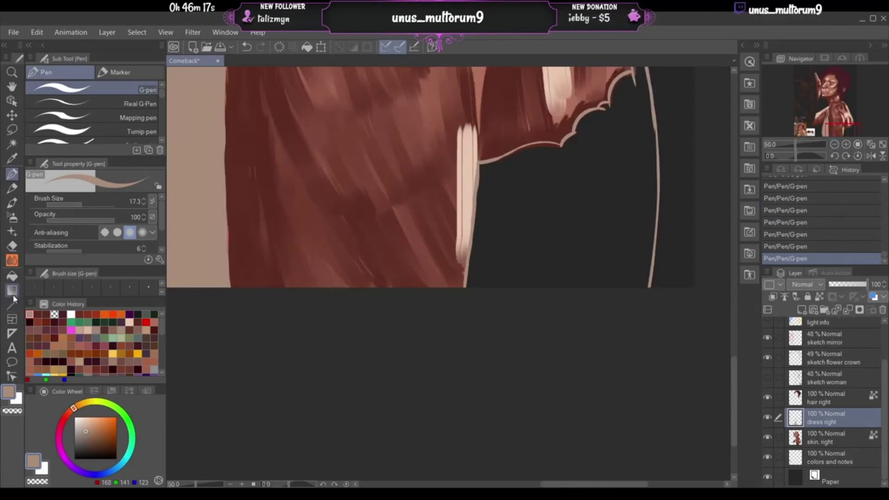
pyautogui.click(12, 275)
pyautogui.click(553, 225)
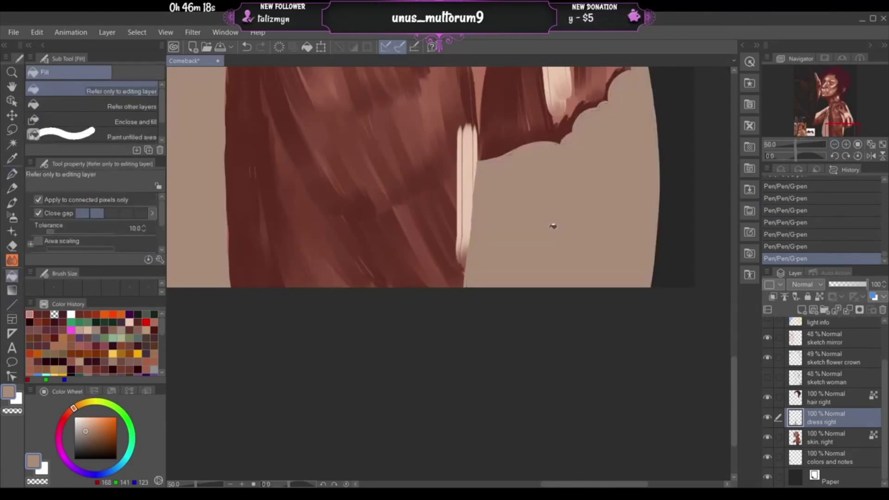
# - Paint over the thin gap line between the fill and the side edge with the G-pen, from the canvas bottom to the corner
pyautogui.click(10, 178)
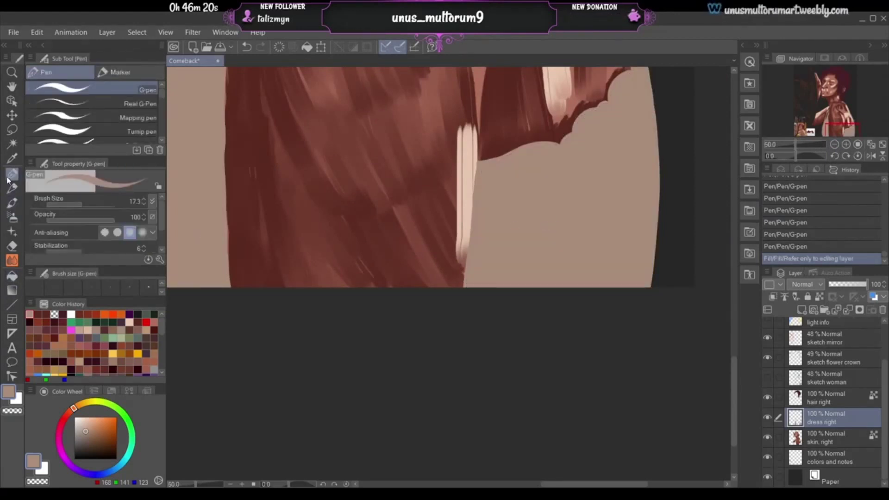
pyautogui.click(846, 146)
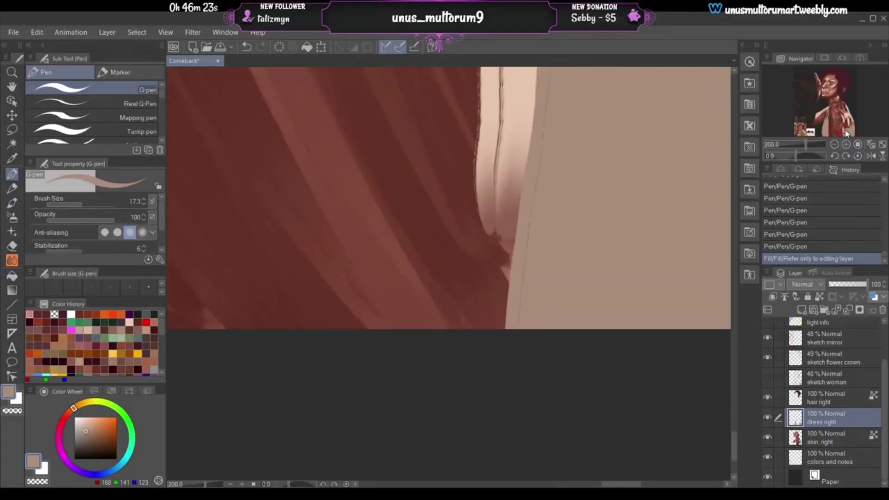
pyautogui.moveTo(532, 185)
pyautogui.mouseDown()
pyautogui.moveTo(535, 262)
pyautogui.moveTo(512, 318)
pyautogui.moveTo(514, 347)
pyautogui.mouseUp()
pyautogui.moveTo(535, 189); pyautogui.dragTo(538, 183)
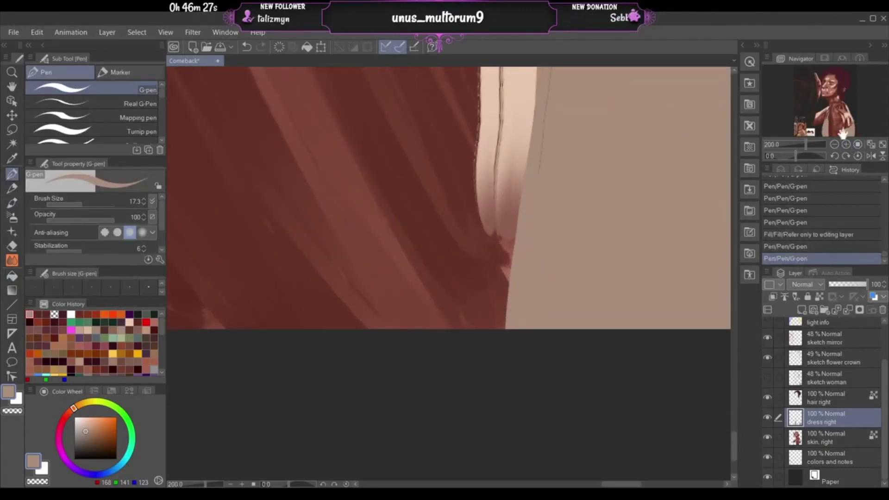
pyautogui.click(844, 131)
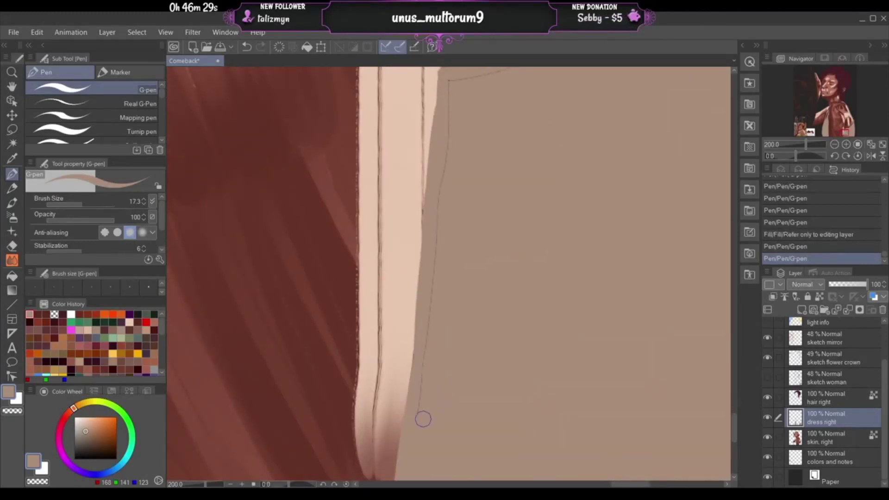
pyautogui.moveTo(423, 419)
pyautogui.mouseDown()
pyautogui.moveTo(429, 260)
pyautogui.moveTo(434, 269)
pyautogui.moveTo(451, 73)
pyautogui.mouseUp()
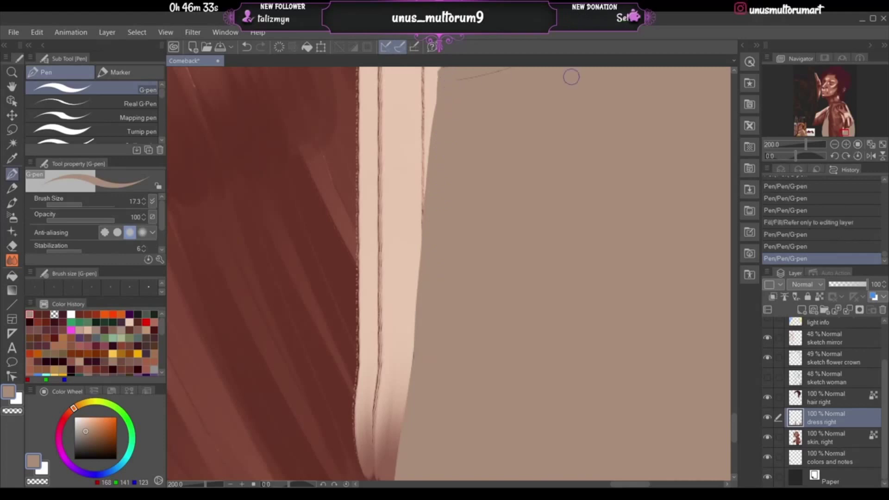
# - Trim the dress corner beside the highlight strip with the hard eraser and paint over the gap line under the adjoining upper edge
pyautogui.moveTo(844, 132); pyautogui.dragTo(844, 130)
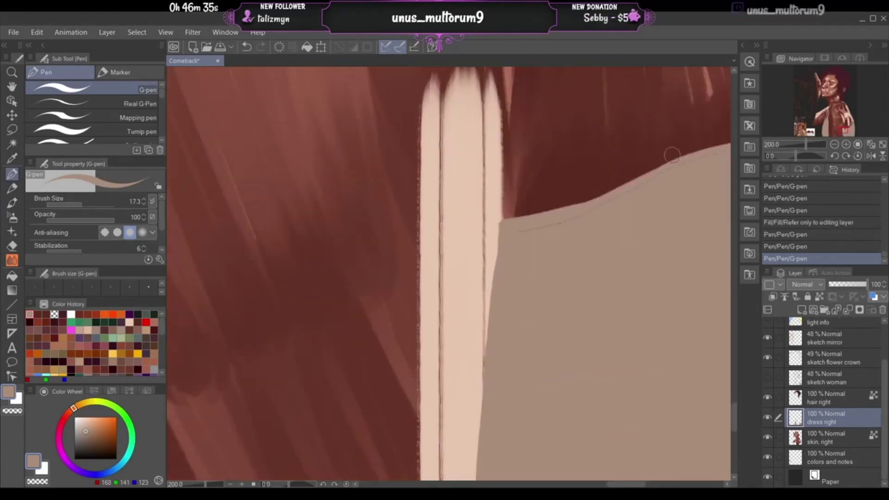
pyautogui.moveTo(513, 236)
pyautogui.mouseDown()
pyautogui.moveTo(506, 228)
pyautogui.moveTo(492, 269)
pyautogui.mouseUp()
pyautogui.hotkey('ctrl', 'z')
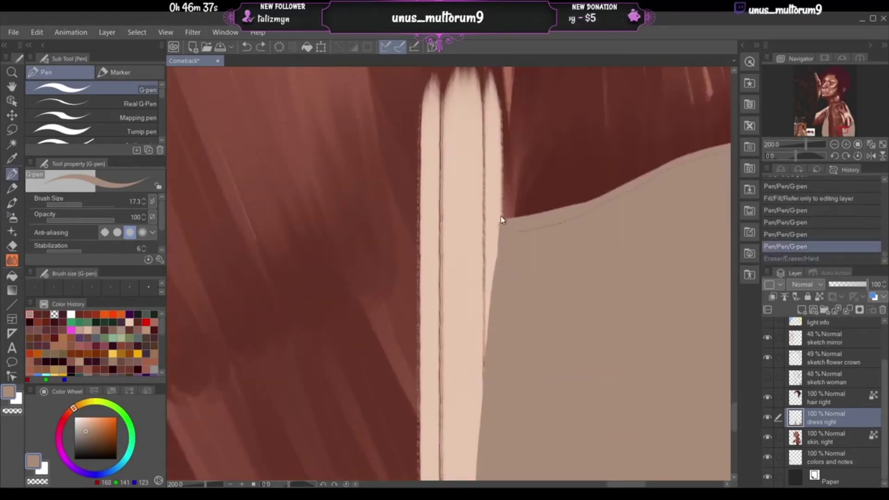
pyautogui.hotkey('ctrl', 'y')
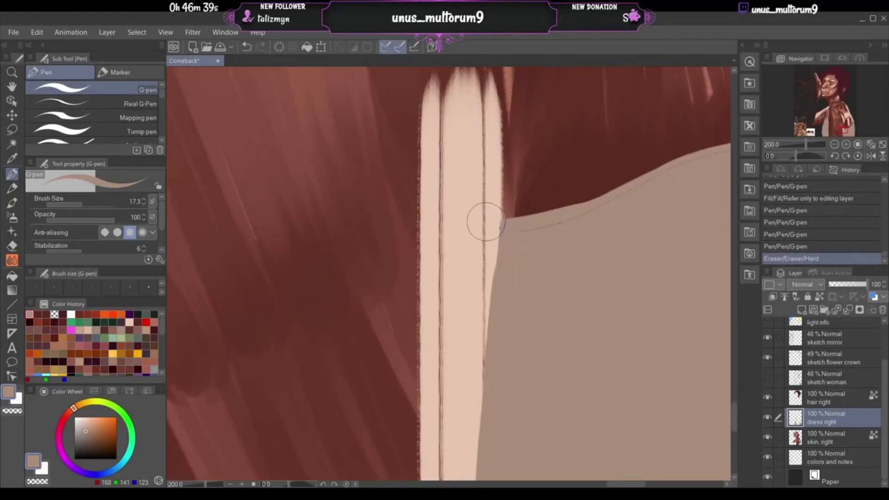
pyautogui.moveTo(485, 222)
pyautogui.mouseDown()
pyautogui.moveTo(589, 216)
pyautogui.moveTo(722, 157)
pyautogui.mouseUp()
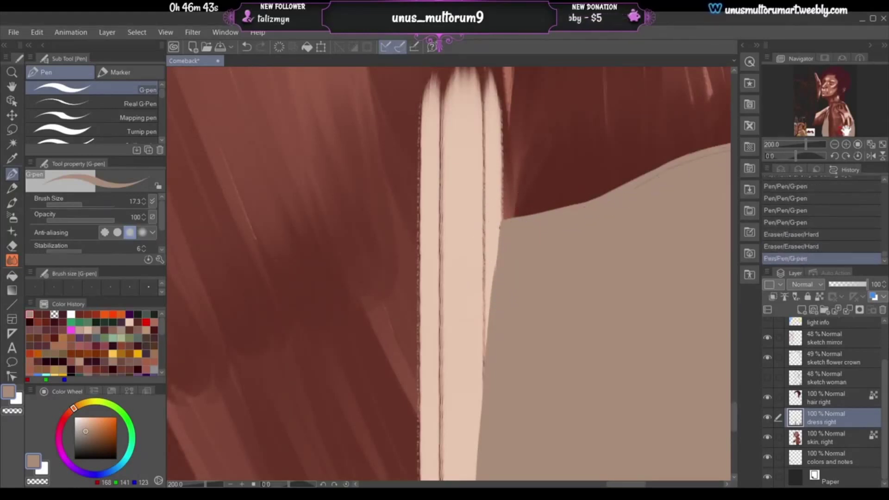
# - Paint over the thin gap lines beneath the dress's scalloped upper edge with the beige G-pen
pyautogui.moveTo(845, 131); pyautogui.dragTo(848, 125)
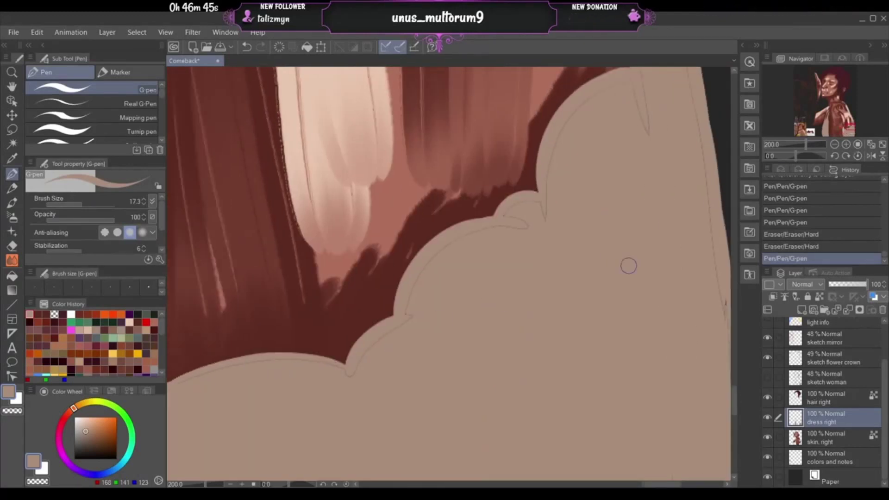
pyautogui.moveTo(848, 128); pyautogui.dragTo(846, 132)
pyautogui.moveTo(428, 219)
pyautogui.mouseDown()
pyautogui.moveTo(497, 188)
pyautogui.moveTo(467, 202)
pyautogui.moveTo(584, 180)
pyautogui.mouseUp()
pyautogui.moveTo(528, 184)
pyautogui.mouseDown()
pyautogui.moveTo(637, 185)
pyautogui.moveTo(617, 195)
pyautogui.moveTo(632, 193)
pyautogui.moveTo(657, 156)
pyautogui.mouseUp()
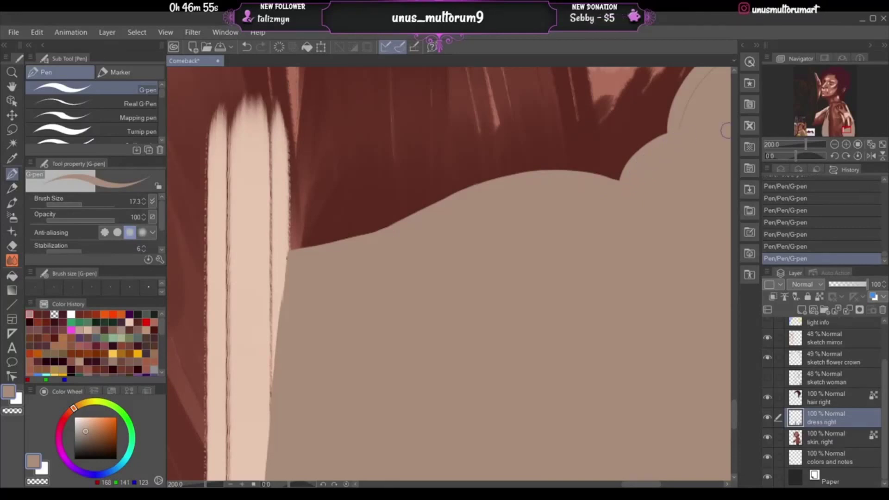
pyautogui.click(834, 145)
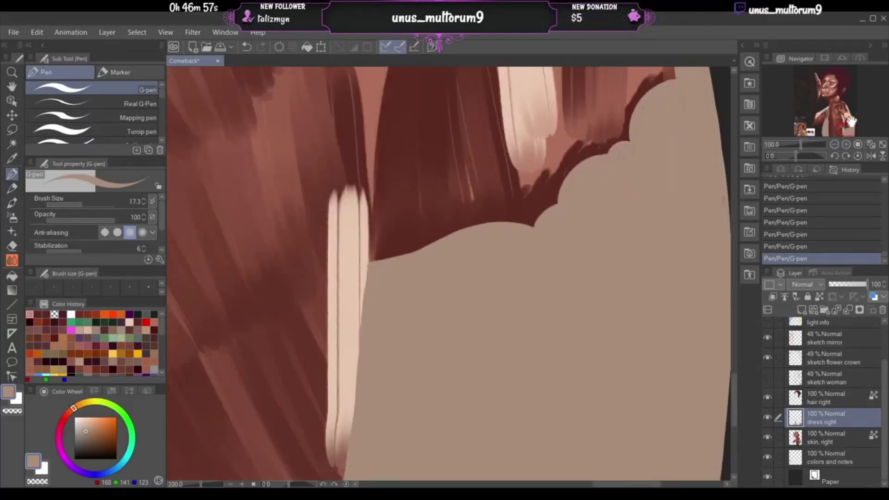
pyautogui.moveTo(852, 123); pyautogui.dragTo(850, 126)
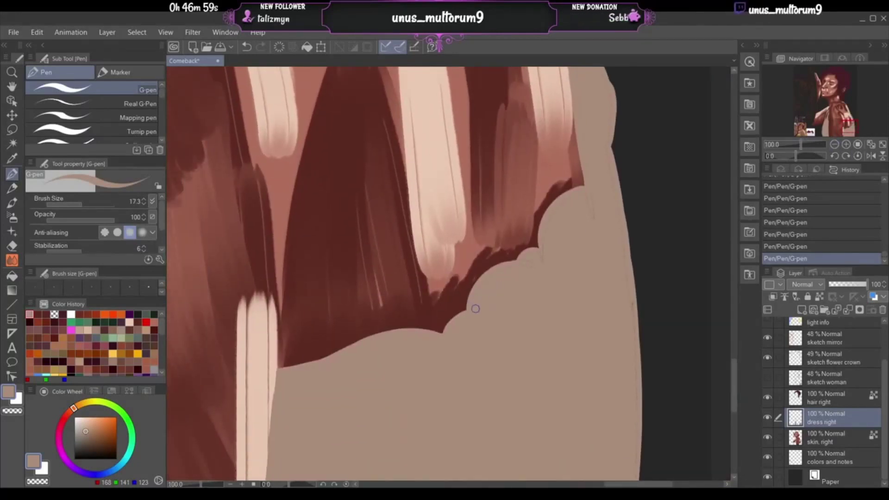
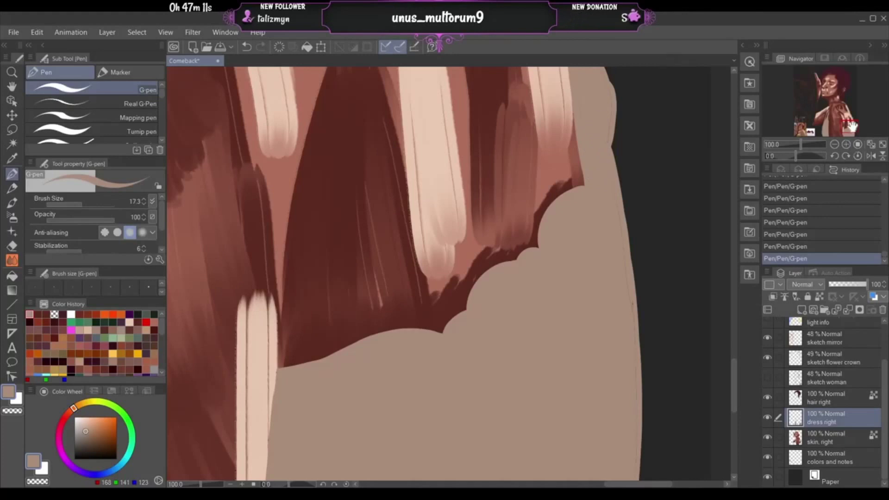
# - Cover the leftover gap lines in the dress strip beside the upper arm and down its outer edge, redoing unsatisfactory strokes
pyautogui.moveTo(852, 126); pyautogui.dragTo(839, 122)
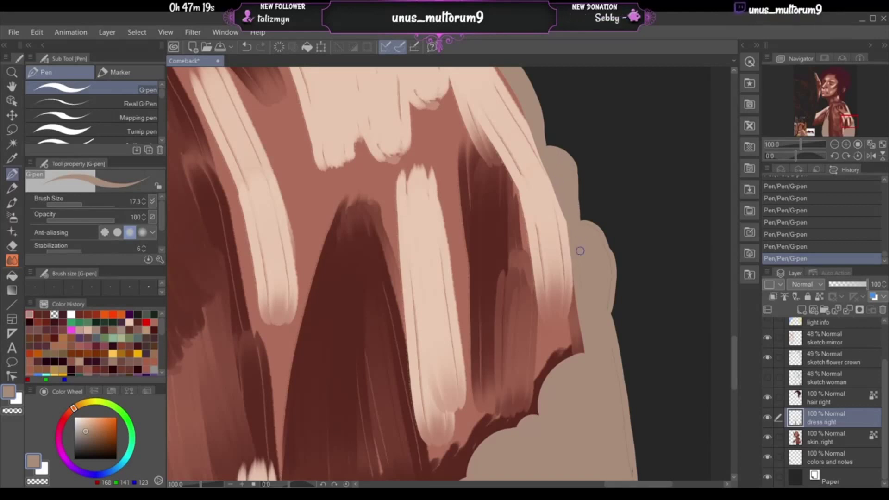
pyautogui.hotkey('ctrl', 'z')
pyautogui.moveTo(574, 165); pyautogui.dragTo(580, 237)
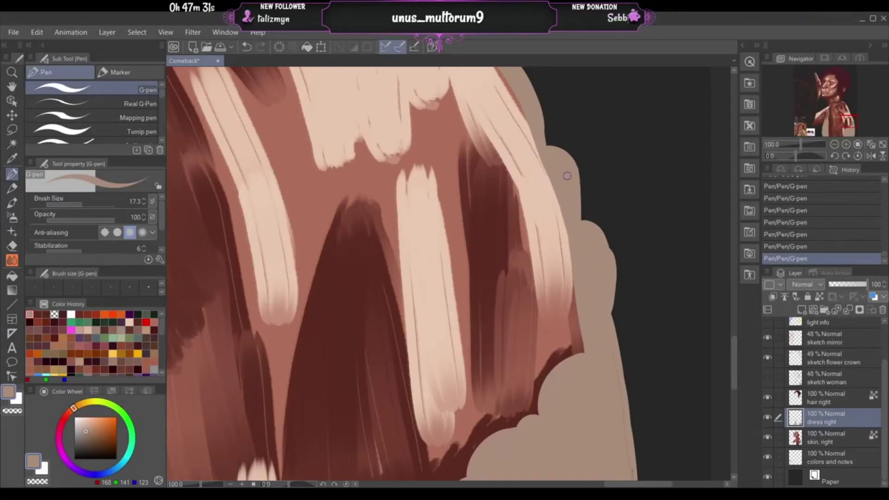
pyautogui.hotkey('ctrl', 'z')
pyautogui.moveTo(562, 204); pyautogui.dragTo(571, 245)
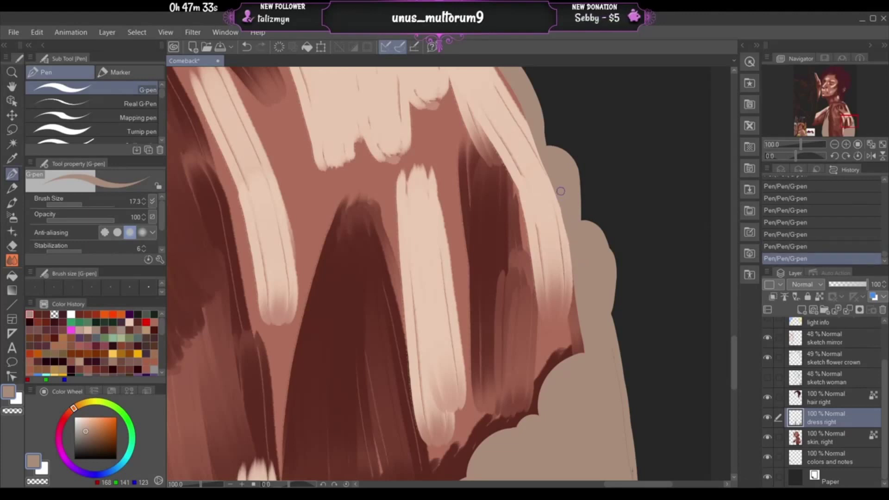
pyautogui.moveTo(843, 132); pyautogui.dragTo(848, 130)
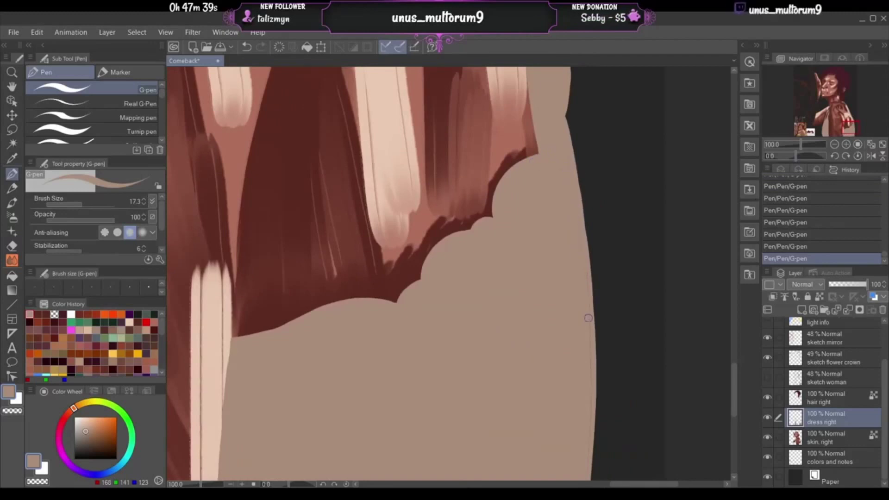
pyautogui.moveTo(851, 129); pyautogui.dragTo(852, 129)
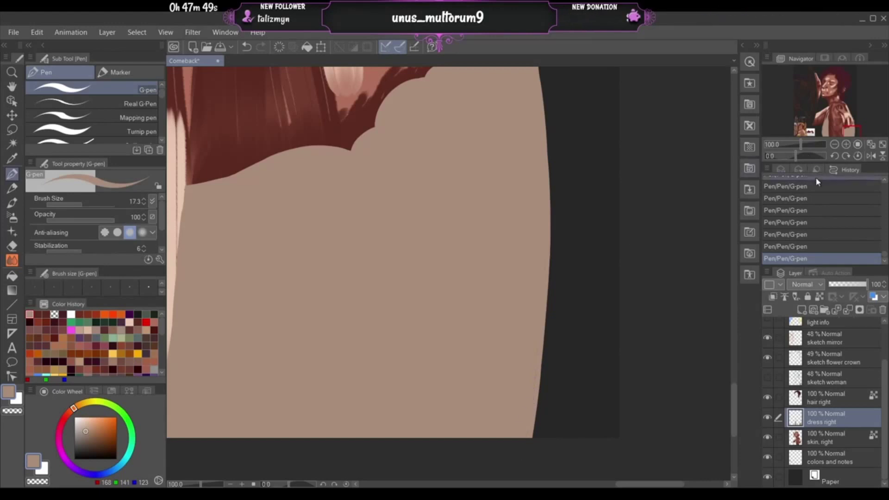
# - Show the "sketch woman" layer, raise its opacity to 100% and lock its transparent pixels
pyautogui.click(834, 145)
pyautogui.click(834, 145)
pyautogui.click(834, 146)
pyautogui.click(834, 145)
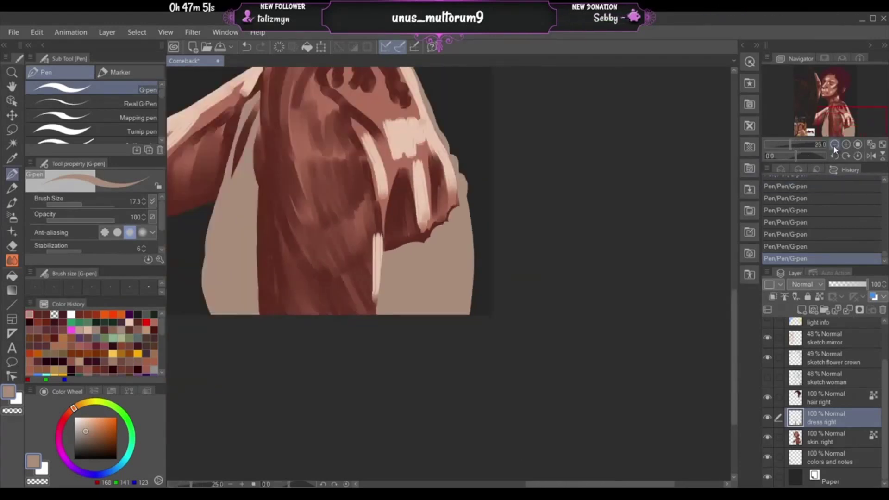
pyautogui.click(834, 145)
pyautogui.moveTo(846, 115); pyautogui.dragTo(816, 95)
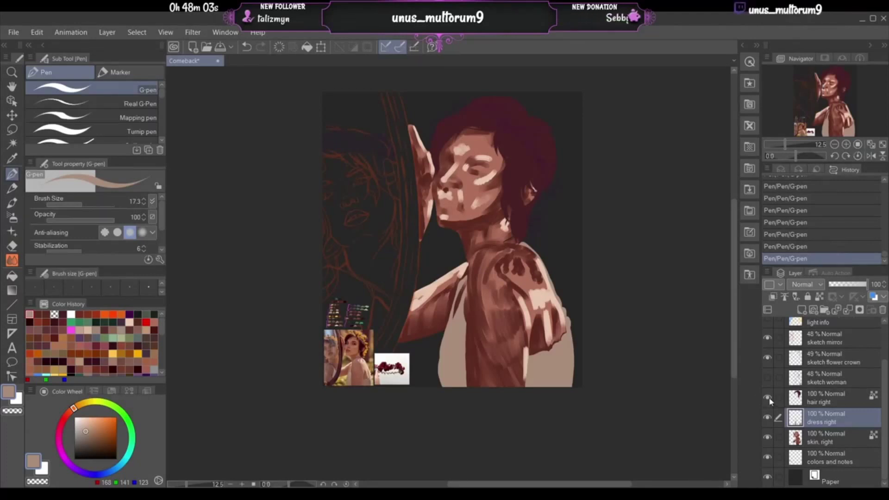
pyautogui.click(767, 377)
pyautogui.click(838, 377)
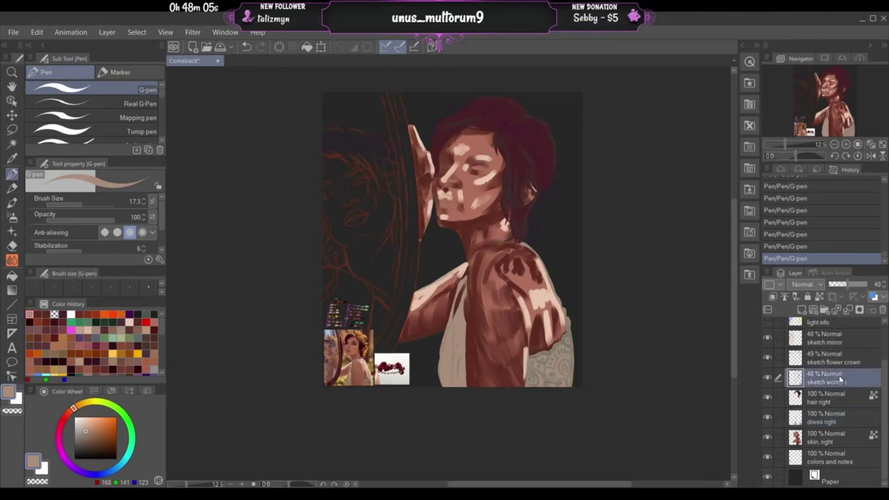
pyautogui.moveTo(849, 290); pyautogui.dragTo(873, 286)
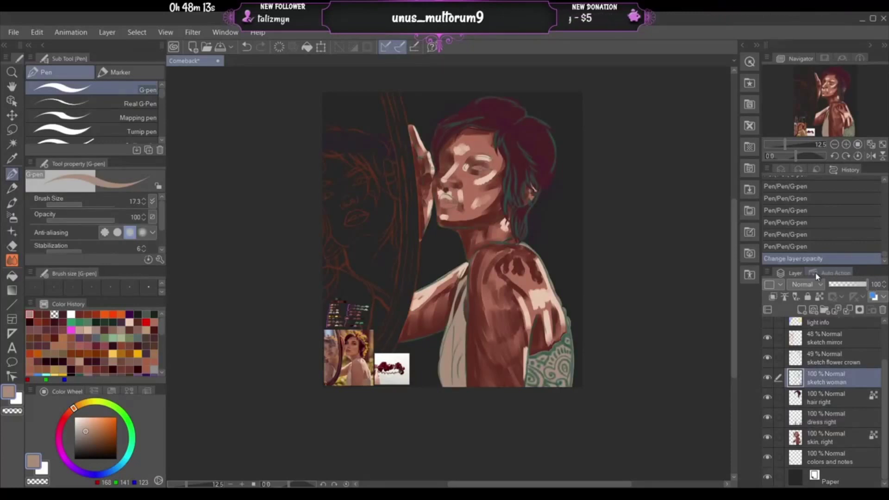
pyautogui.click(819, 296)
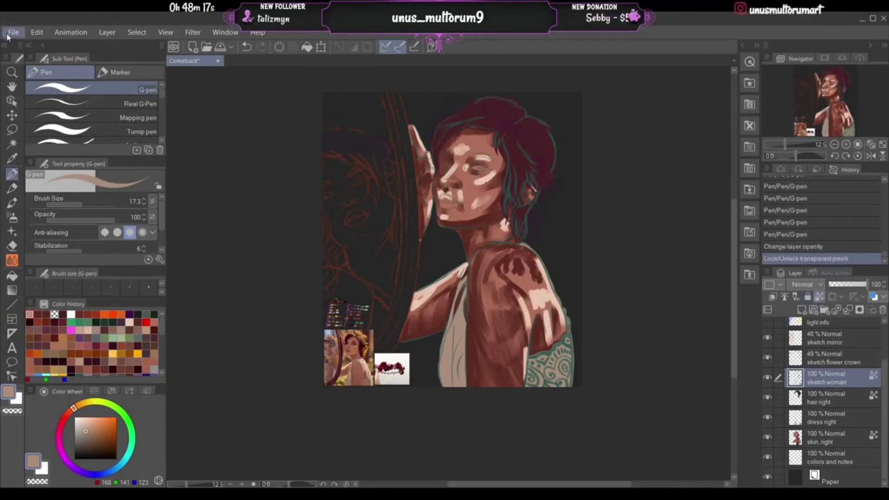
# - Recolour the "sketch woman" lines with dark browns, trying RGB 75, 65, 58 and RGB 75, 54, 48
pyautogui.moveTo(103, 442); pyautogui.dragTo(85, 444)
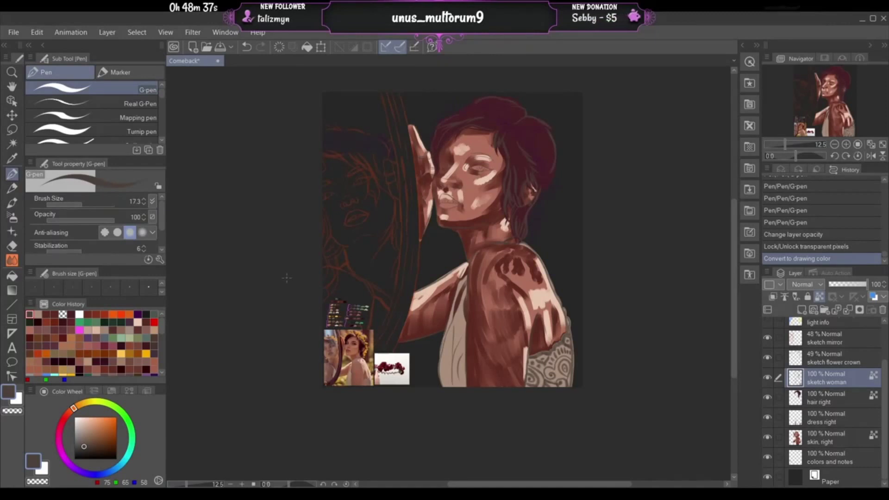
pyautogui.click(65, 417)
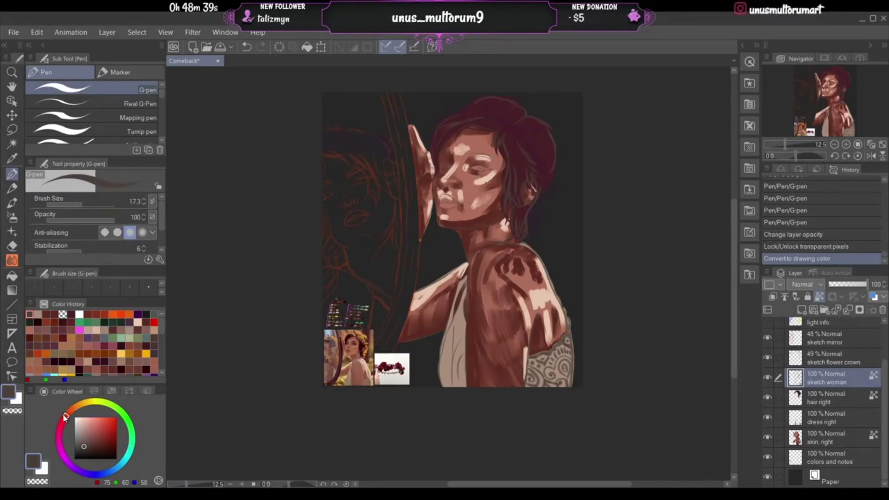
pyautogui.moveTo(65, 416); pyautogui.dragTo(68, 412)
pyautogui.click(90, 446)
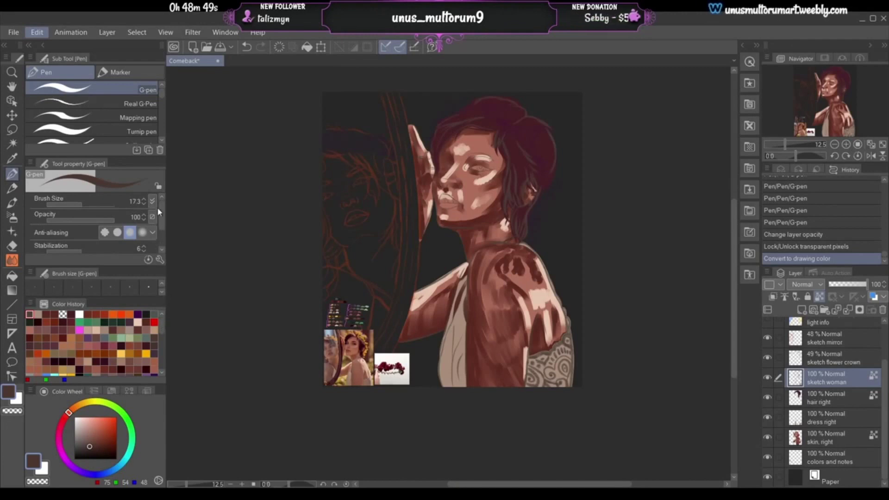
pyautogui.click(160, 221)
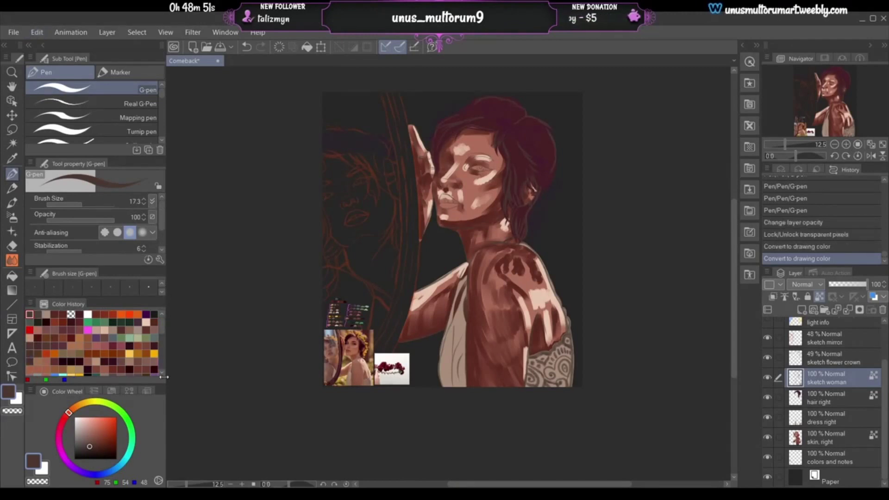
# - Try the "sketch woman" lines in RGB 84, 51, 41 and RGB 64, 42, 35, comparing the last two by undoing and redoing
pyautogui.click(98, 443)
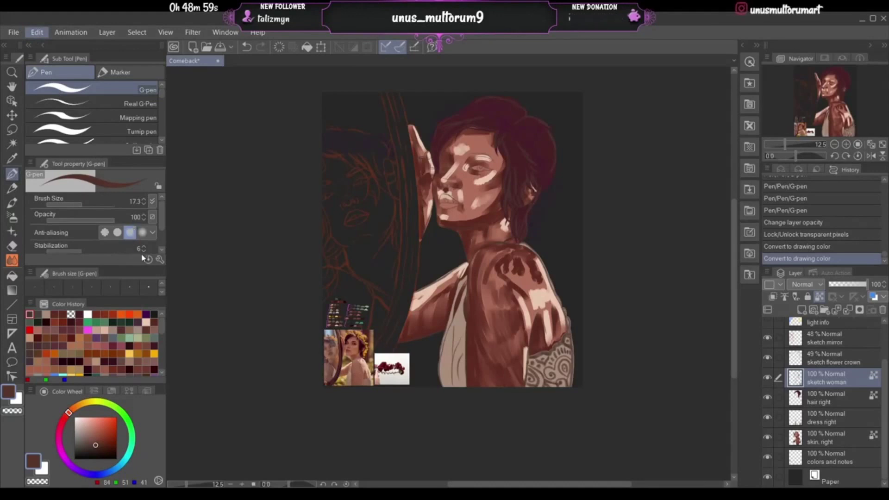
pyautogui.hotkey('ctrl', 'shift', 'd')
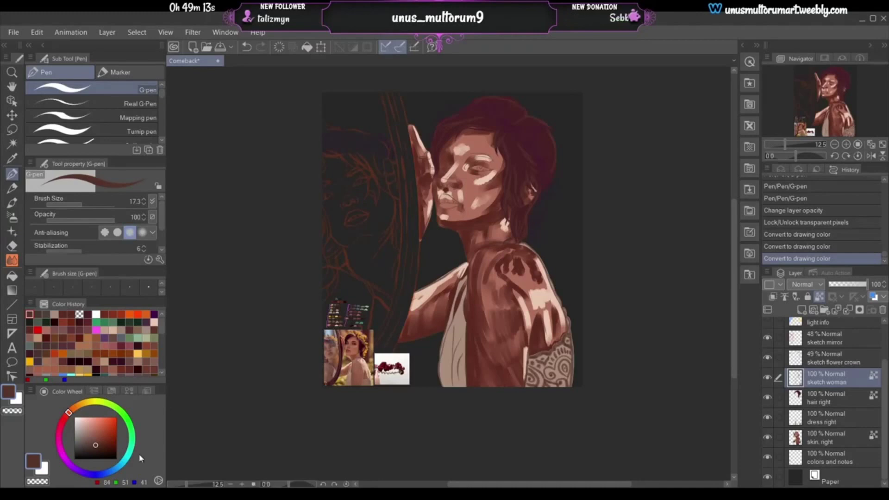
pyautogui.click(95, 445)
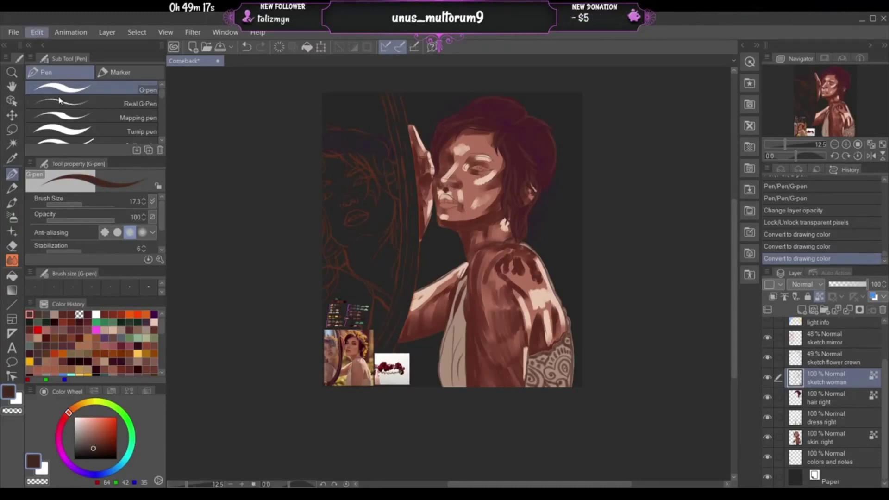
pyautogui.click(154, 234)
pyautogui.hotkey('ctrl', 'z')
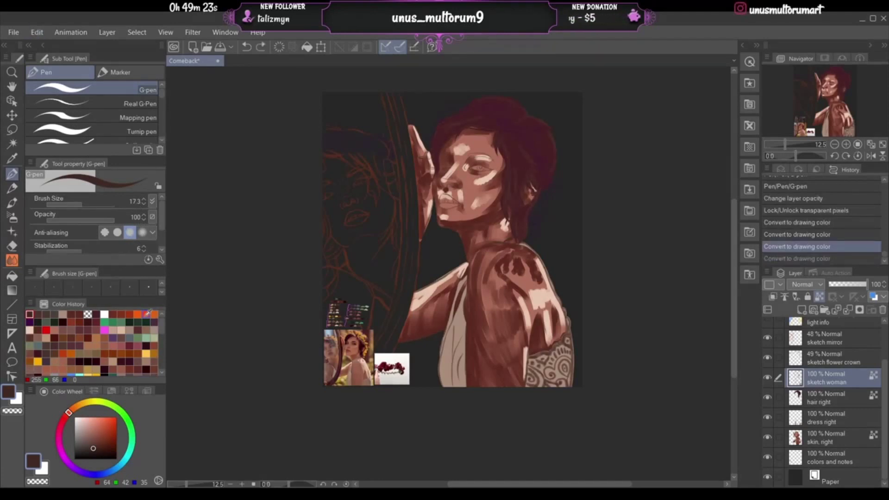
pyautogui.hotkey('ctrl', 'y')
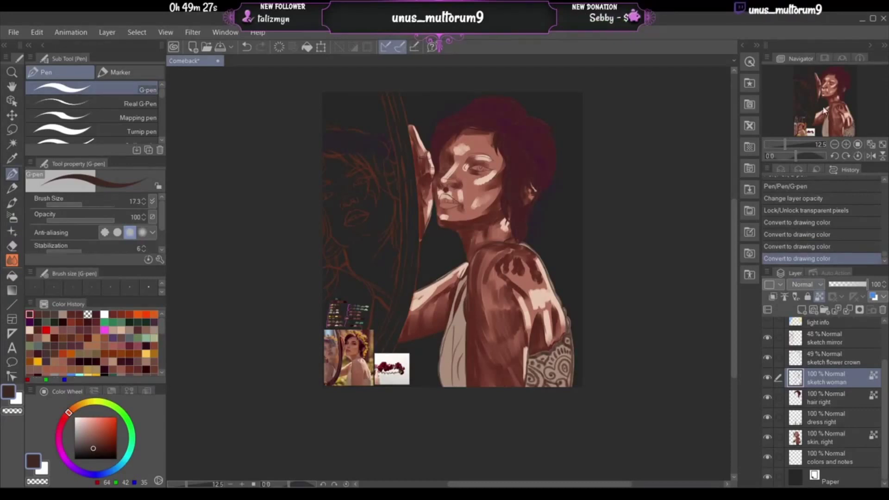
# - Try the blending modes Add, Vivid light, Linear light, Color dodge and Glow dodge on the "sketch woman" layer
pyautogui.click(804, 125)
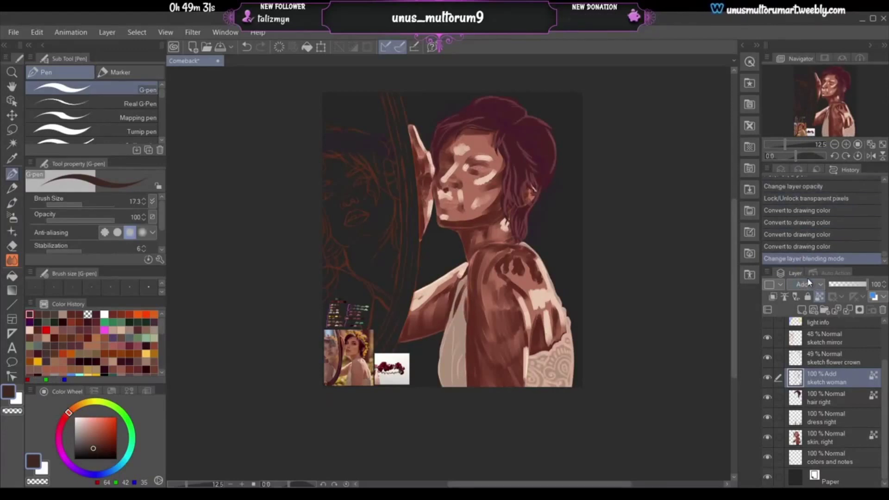
pyautogui.click(814, 201)
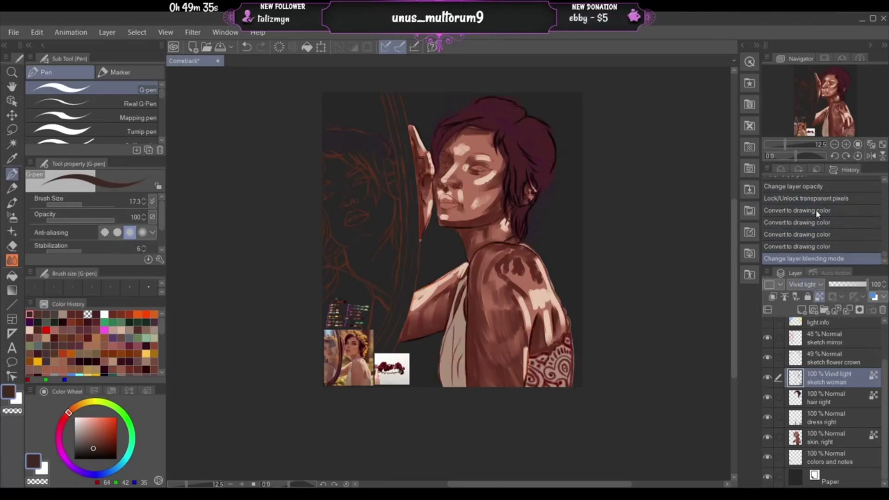
pyautogui.scroll(-1, 810, 287)
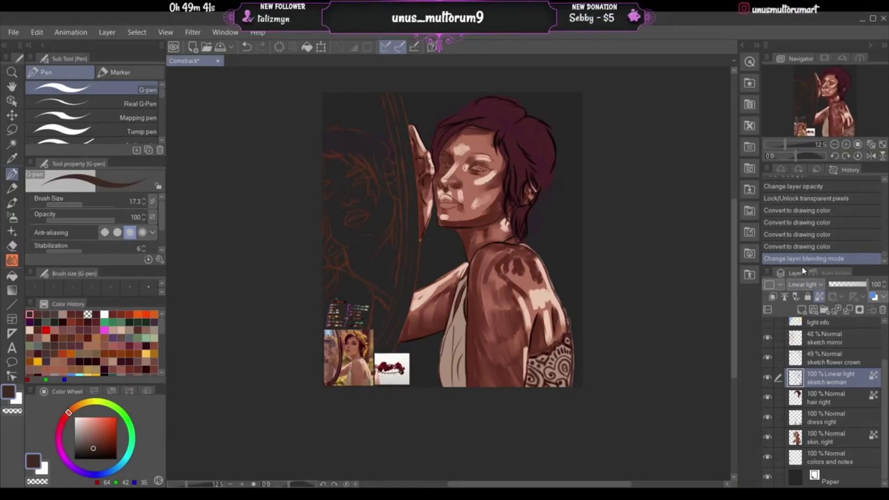
pyautogui.click(809, 110)
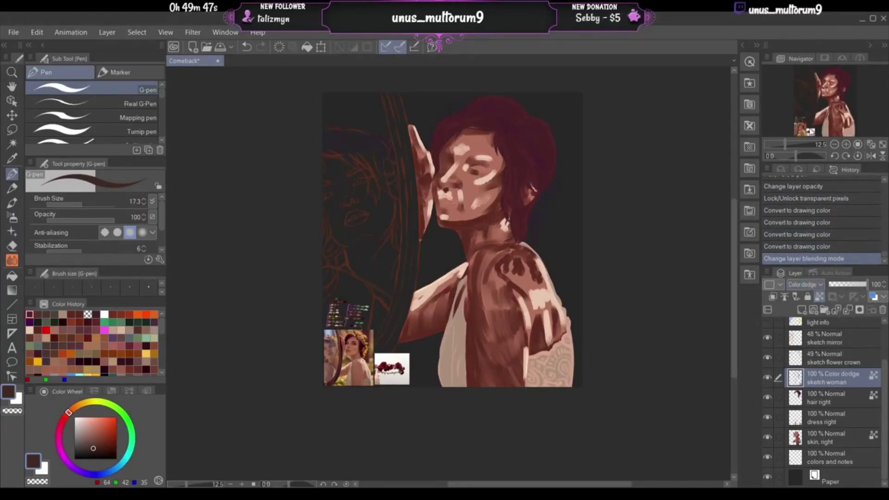
pyautogui.click(810, 117)
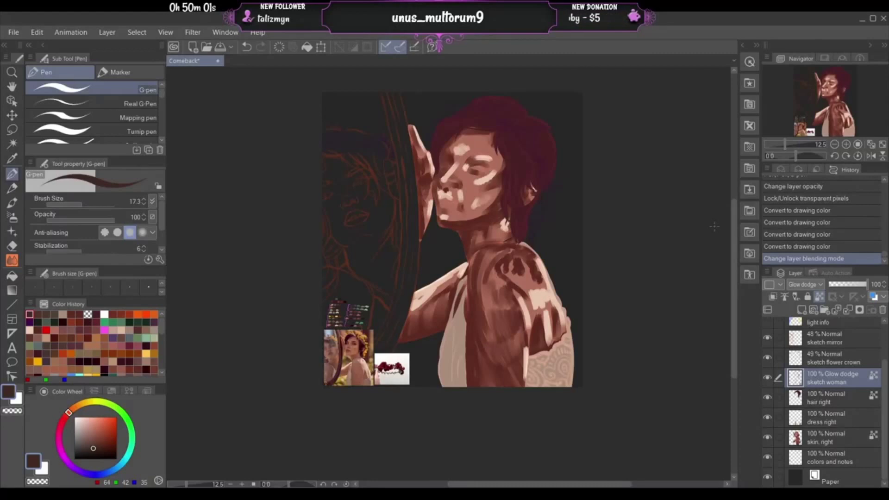
# - Change the Paper layer's colour to a light neutral grey
pyautogui.click(845, 473)
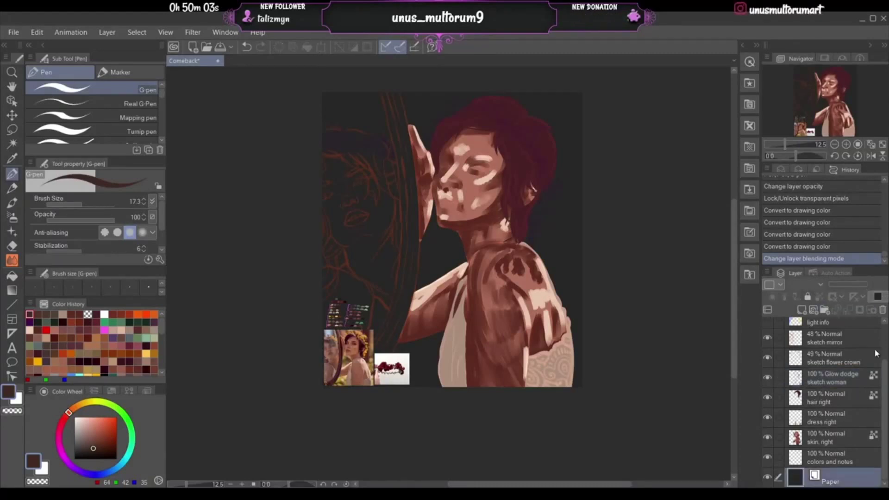
pyautogui.click(598, 184)
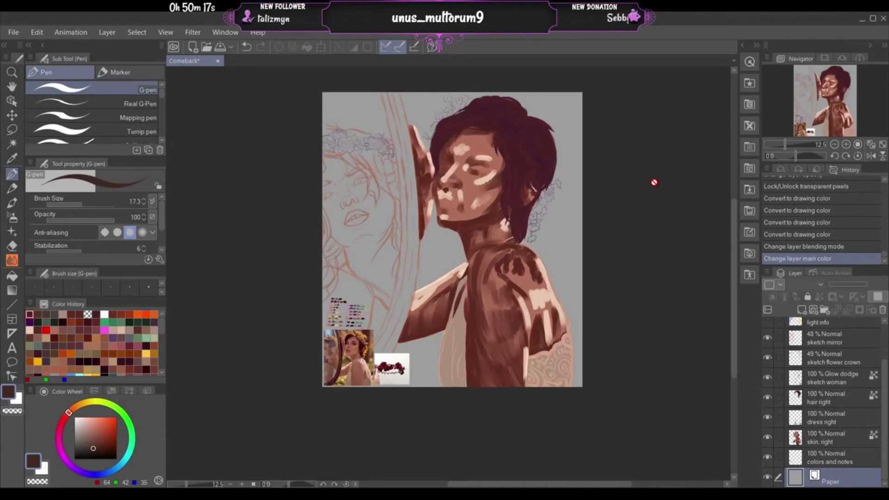
# - Set the "sketch woman" layer's blending mode to Normal and its opacity to 47%
pyautogui.click(845, 144)
pyautogui.click(846, 144)
pyautogui.click(845, 144)
pyautogui.moveTo(837, 117); pyautogui.dragTo(815, 124)
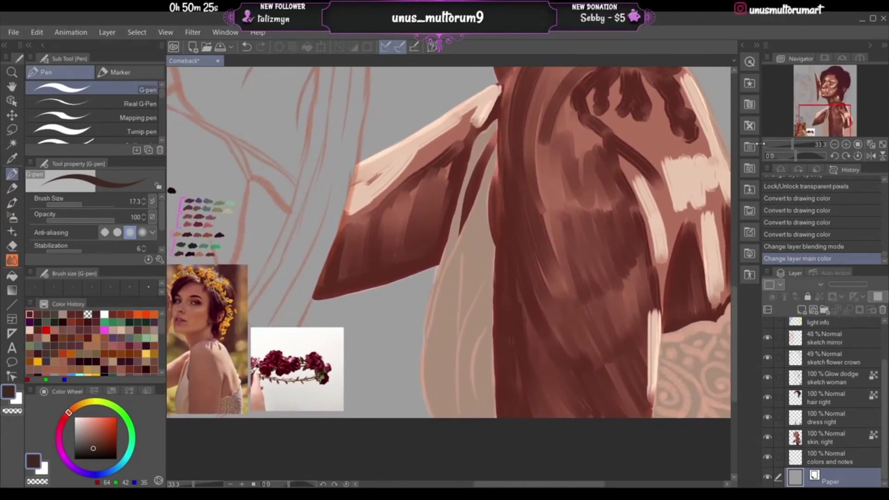
pyautogui.moveTo(829, 120)
pyautogui.mouseDown()
pyautogui.moveTo(835, 79)
pyautogui.moveTo(825, 121)
pyautogui.mouseUp()
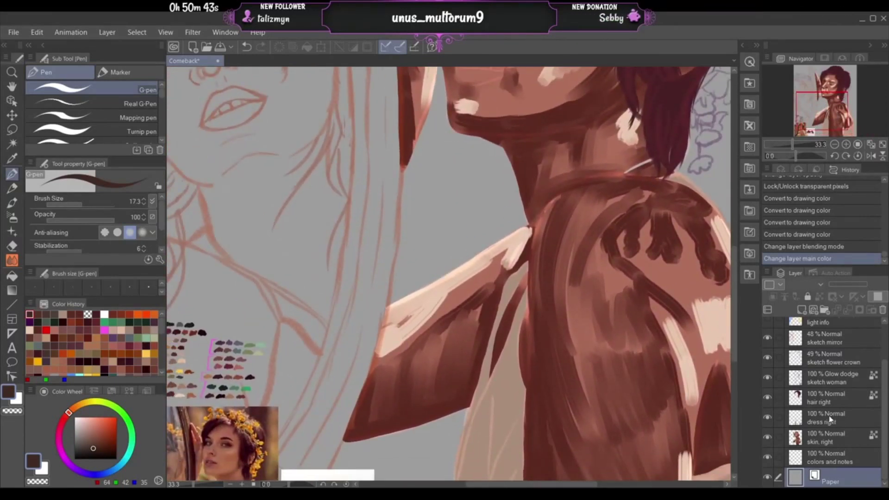
pyautogui.click(844, 379)
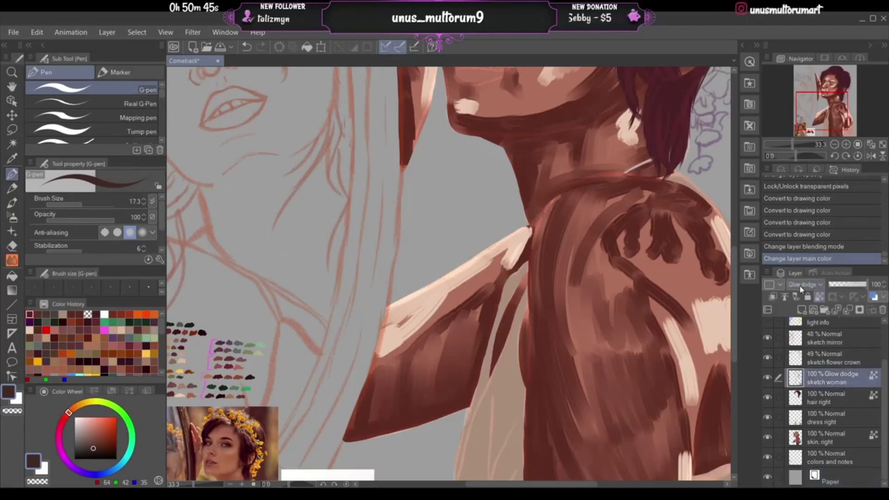
pyautogui.click(807, 23)
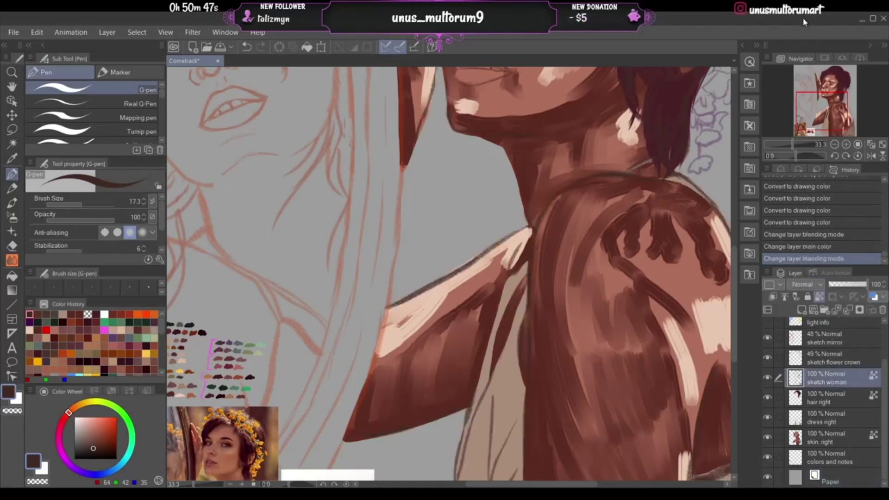
pyautogui.click(846, 285)
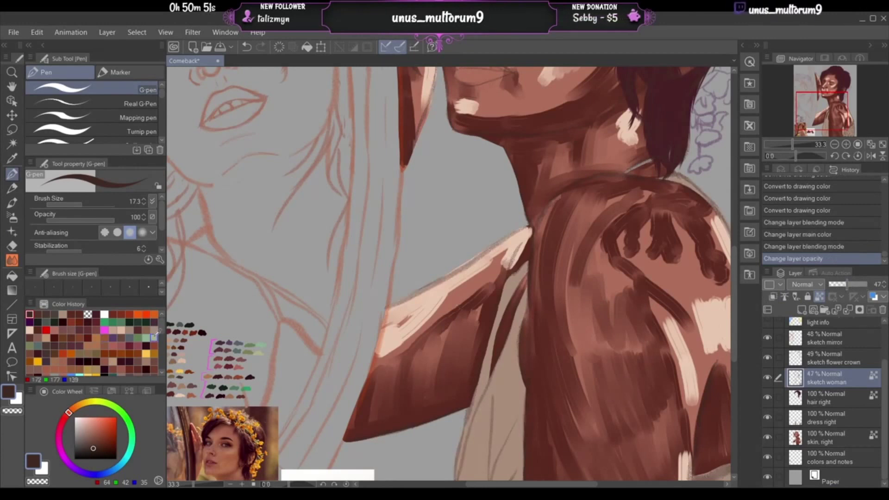
# - Convert the "sketch woman" lines to dark teal RGB 36, 81, 77 and save the file
pyautogui.click(113, 370)
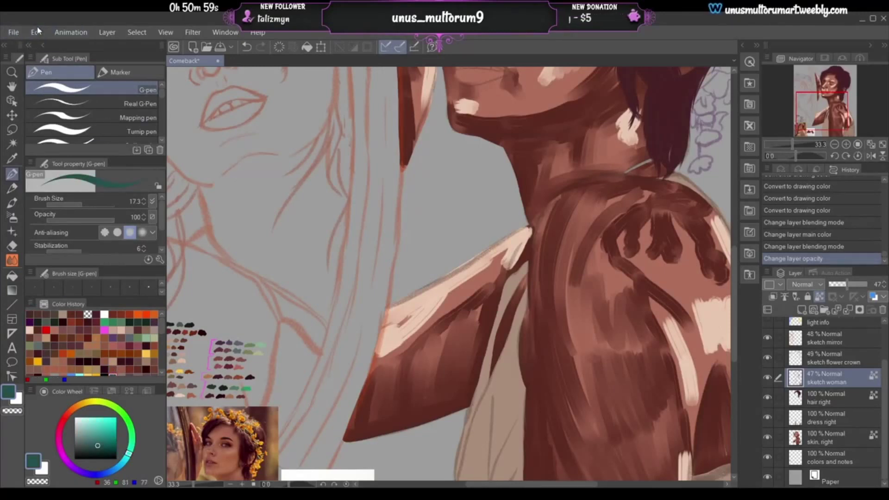
pyautogui.click(145, 225)
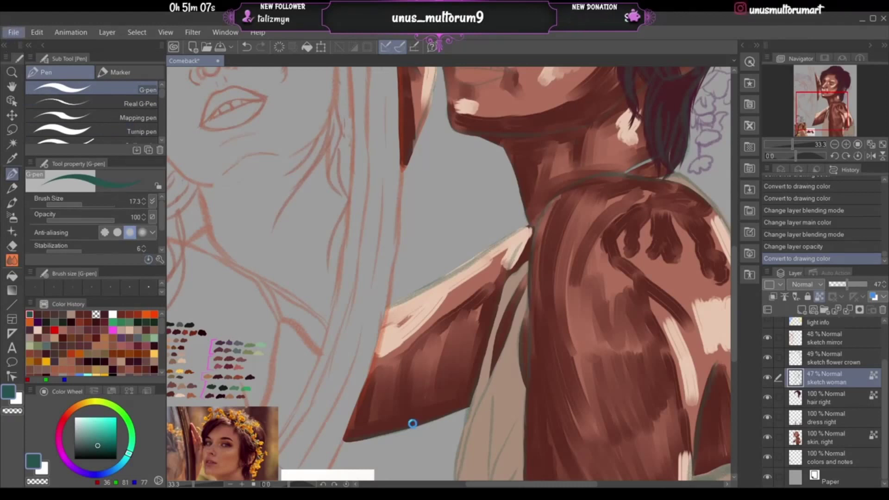
pyautogui.hotkey('ctrl', 's')
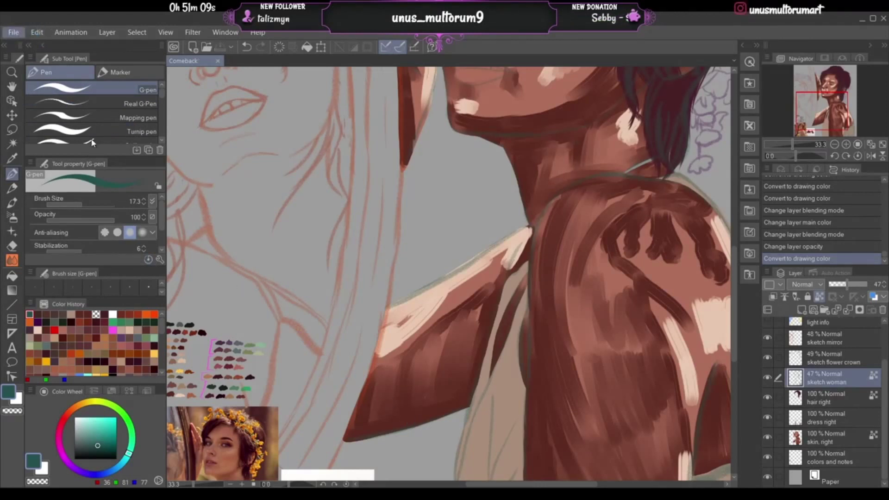